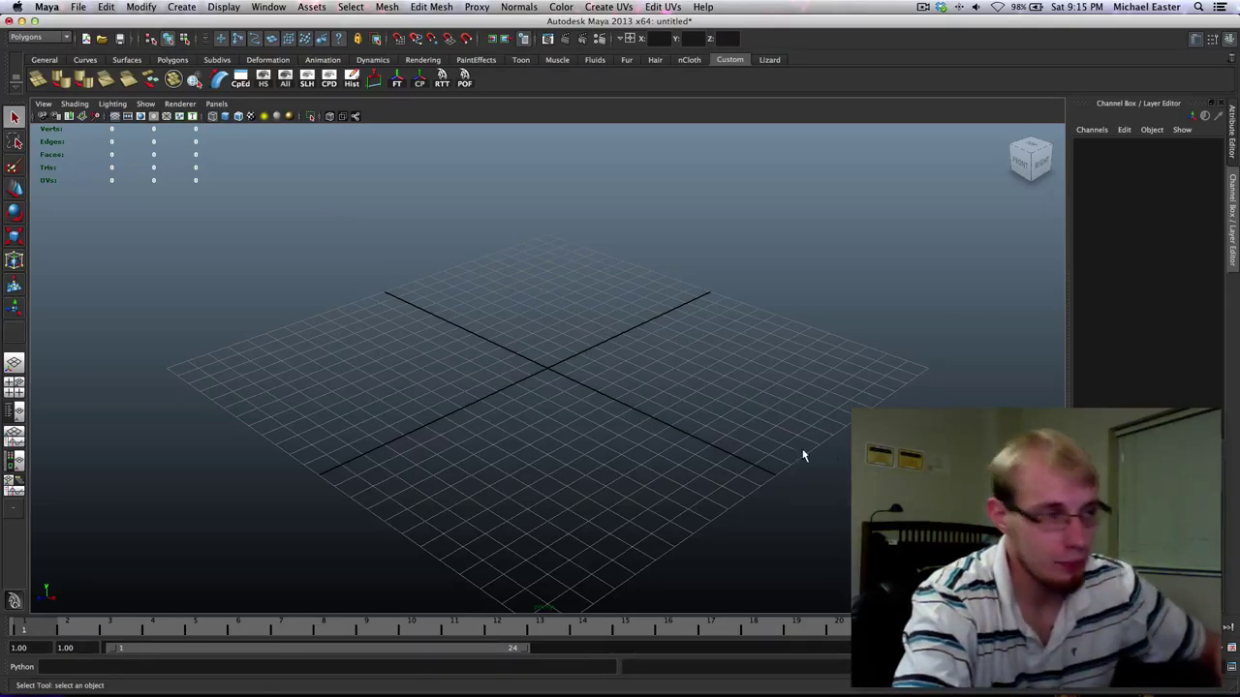
Hide the Time Slider from the interface.
click(171, 6)
mouse_move(133, 8)
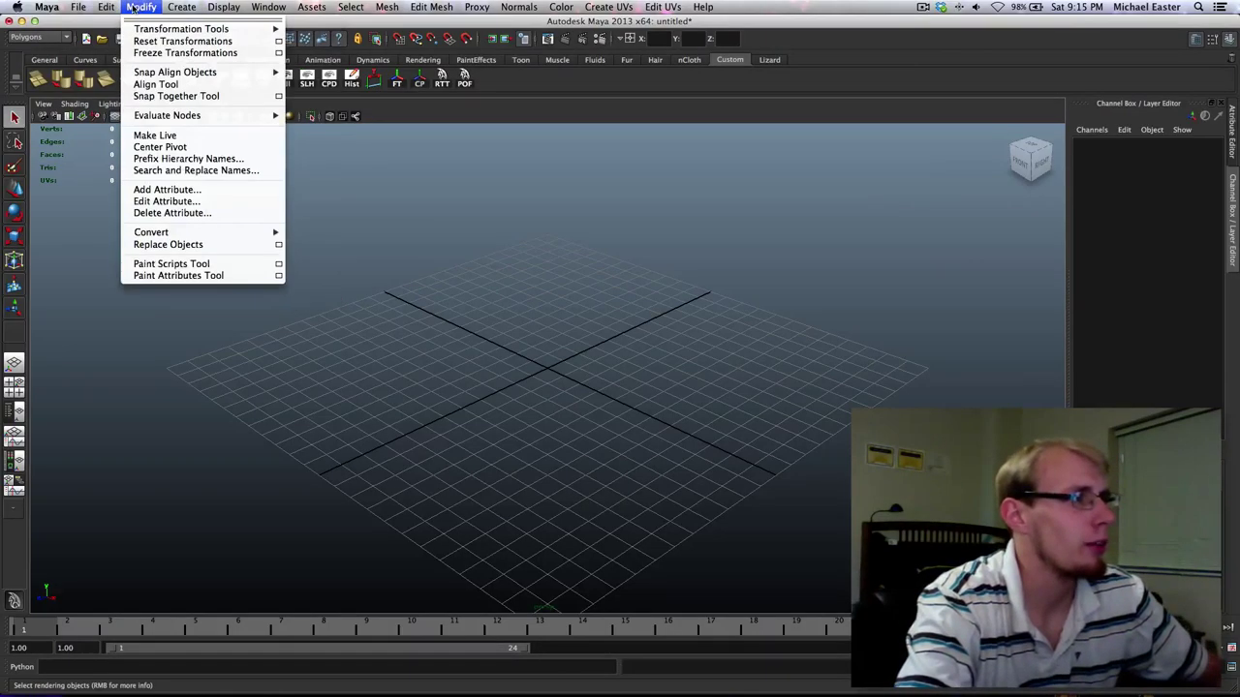
mouse_move(205, 6)
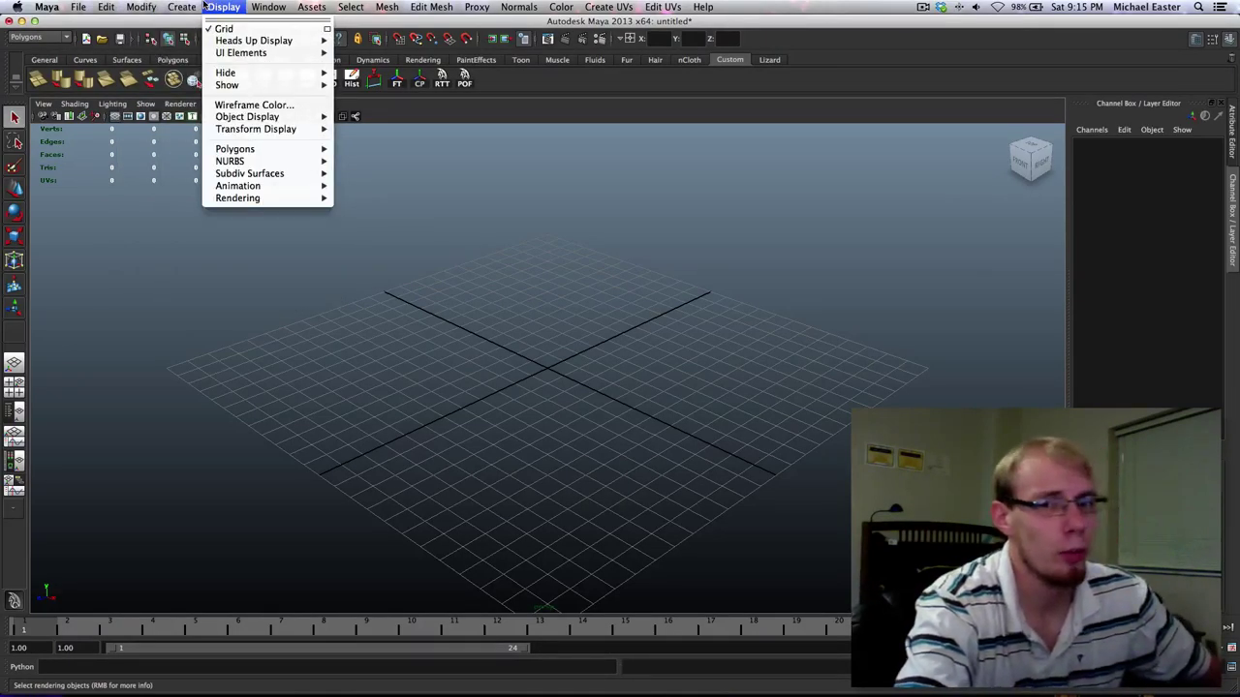
mouse_move(255, 7)
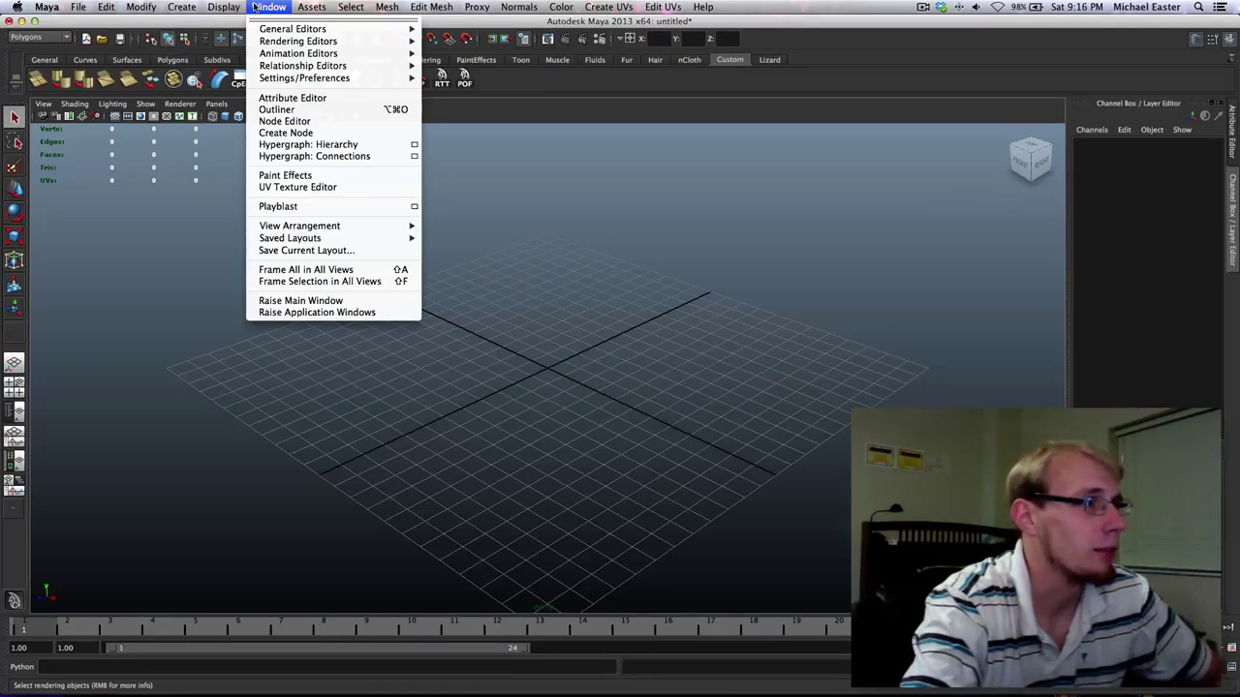
click(255, 7)
click(255, 7)
mouse_move(208, 8)
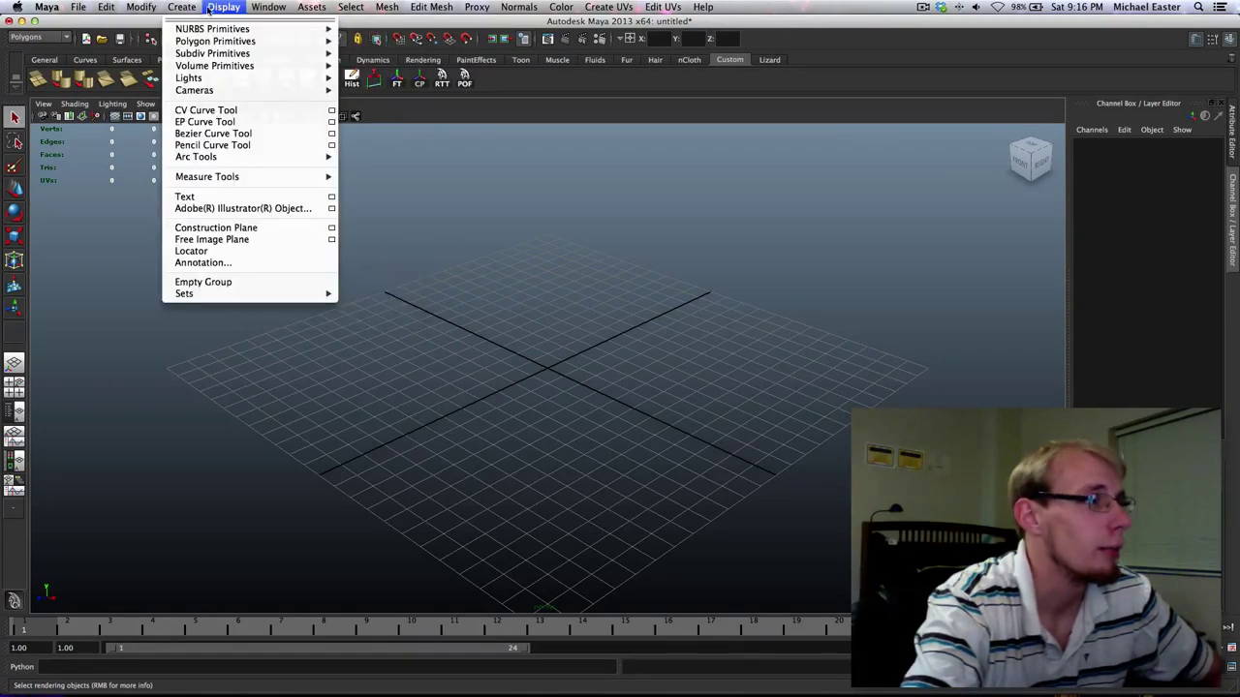
mouse_move(262, 52)
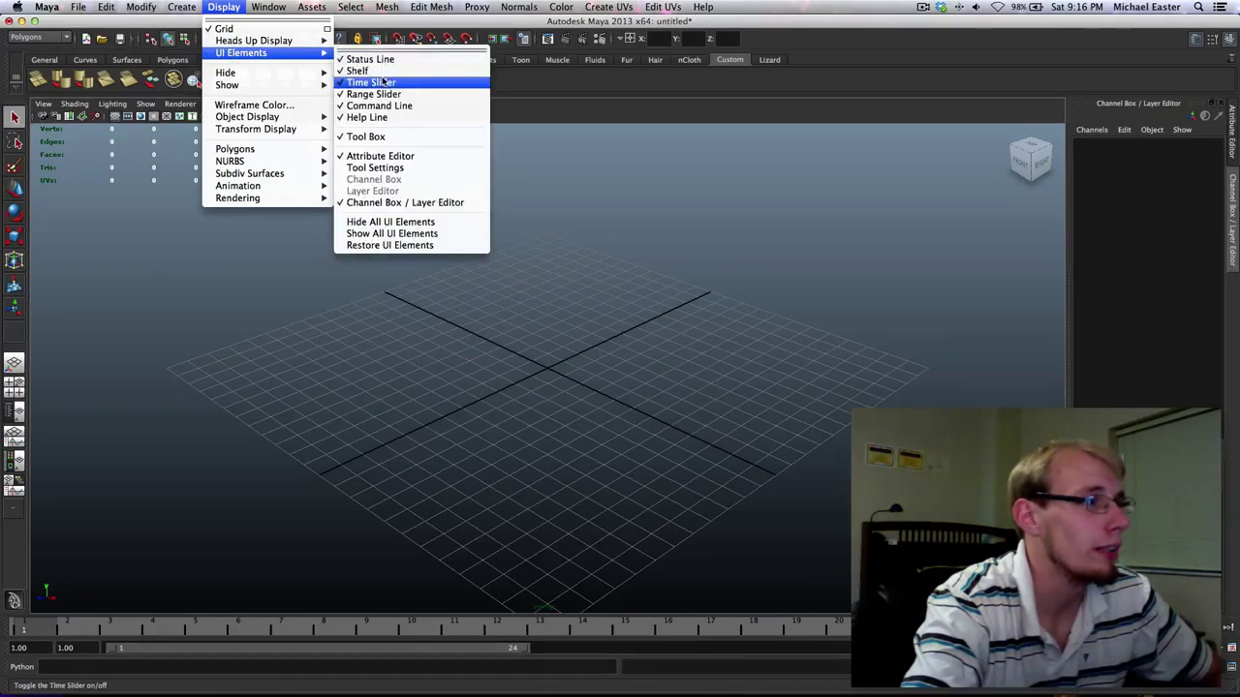
click(384, 83)
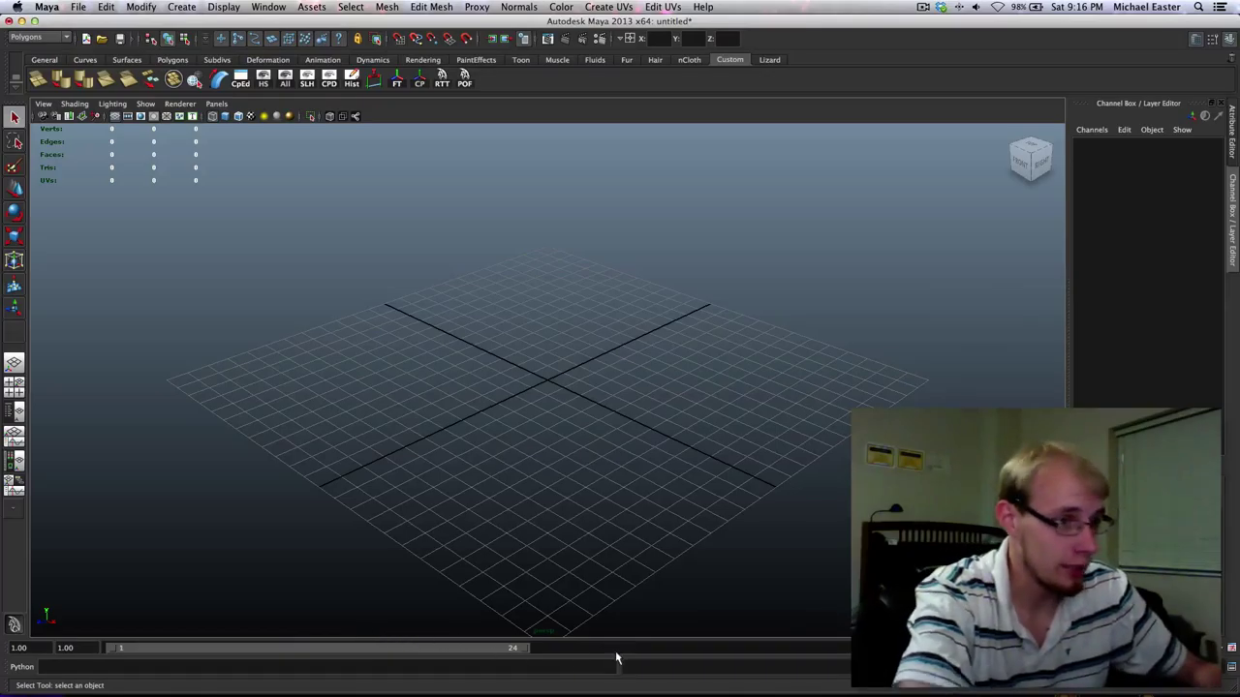
Hide the Range Slider from the interface.
click(182, 7)
mouse_move(224, 7)
mouse_move(281, 52)
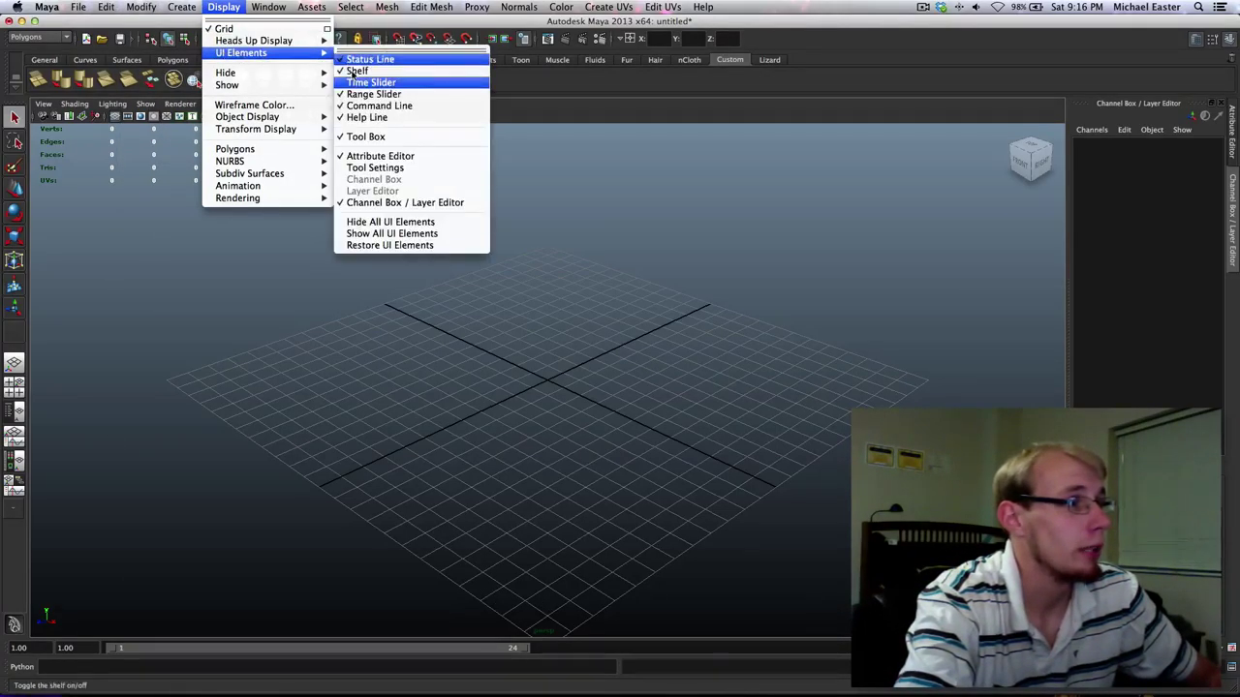
click(361, 94)
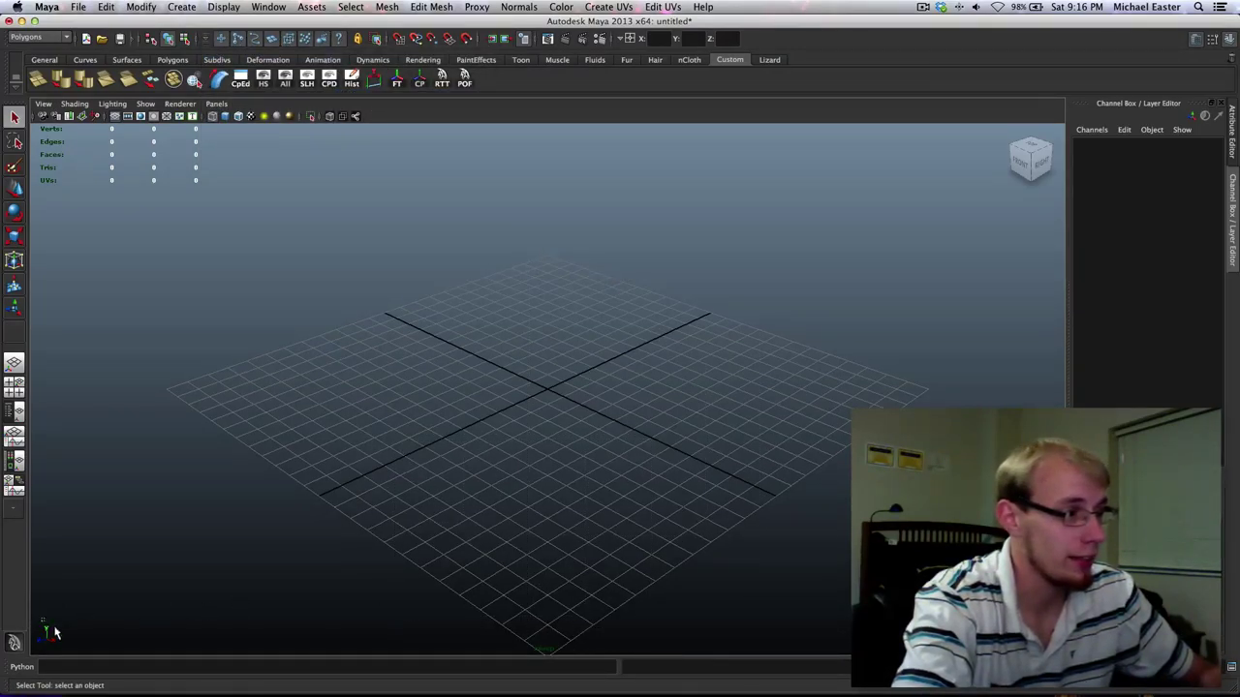
drag(40, 618, 1003, 690)
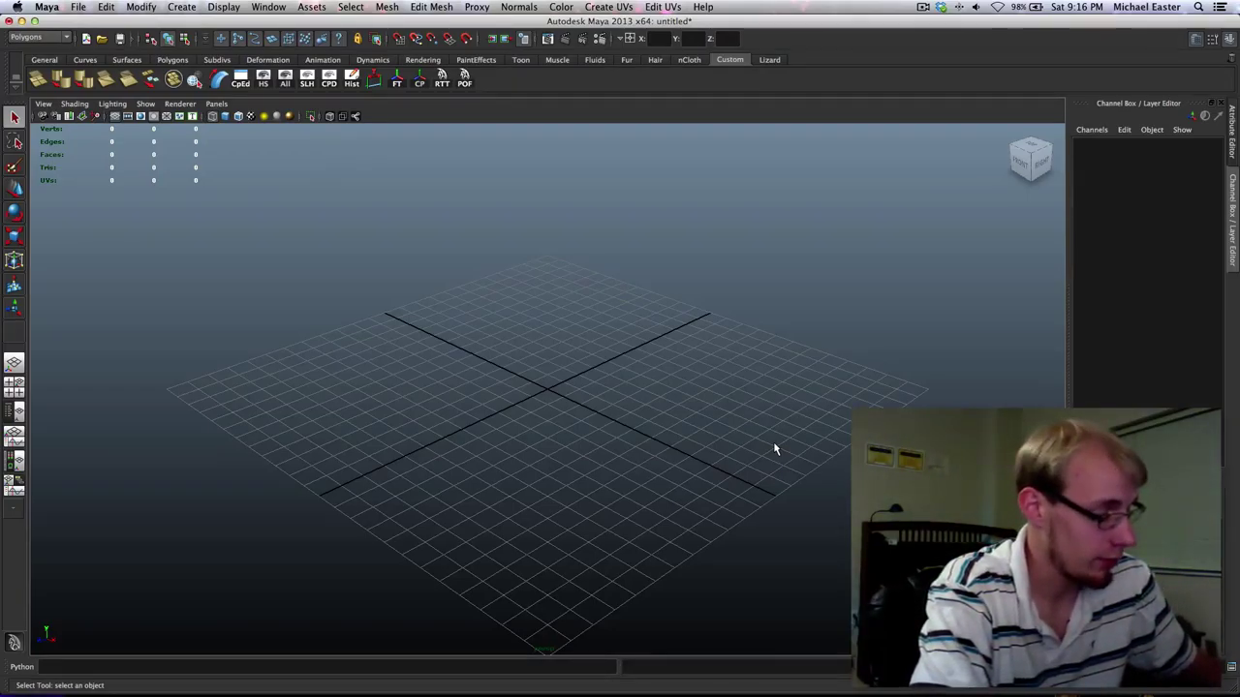
Expand the viewport by hiding all surrounding interface elements, and restore the regular layout.
key(ctrl+space)
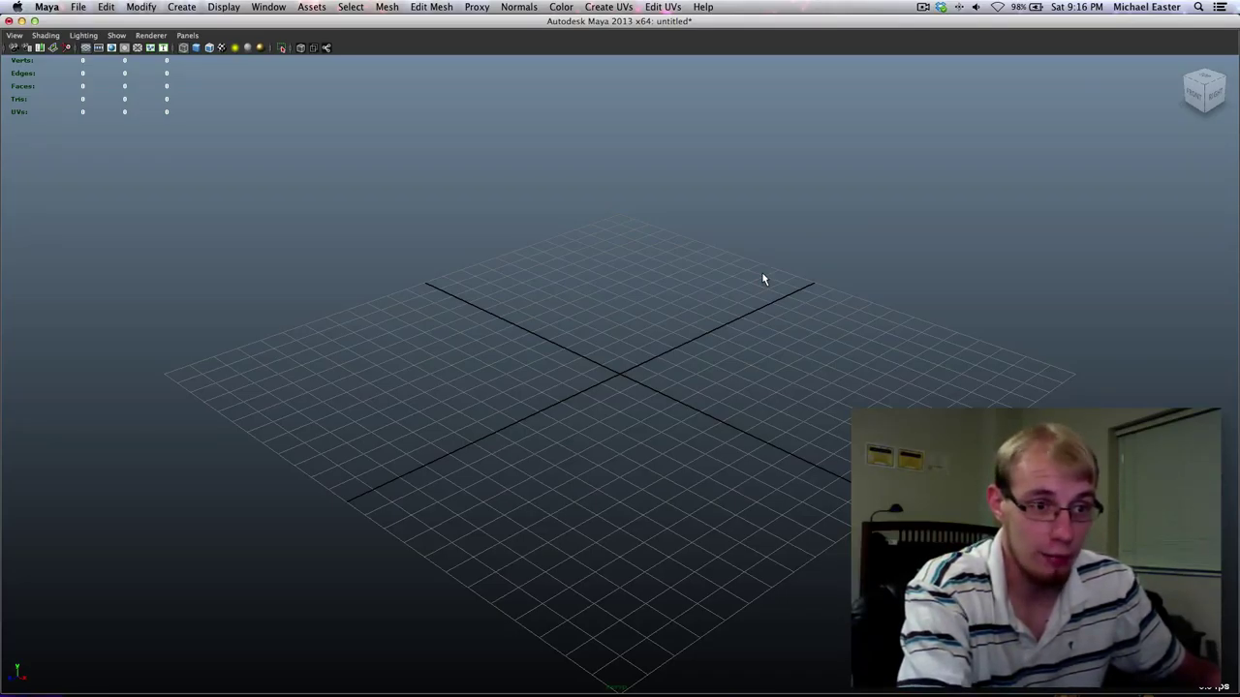
key(ctrl+space)
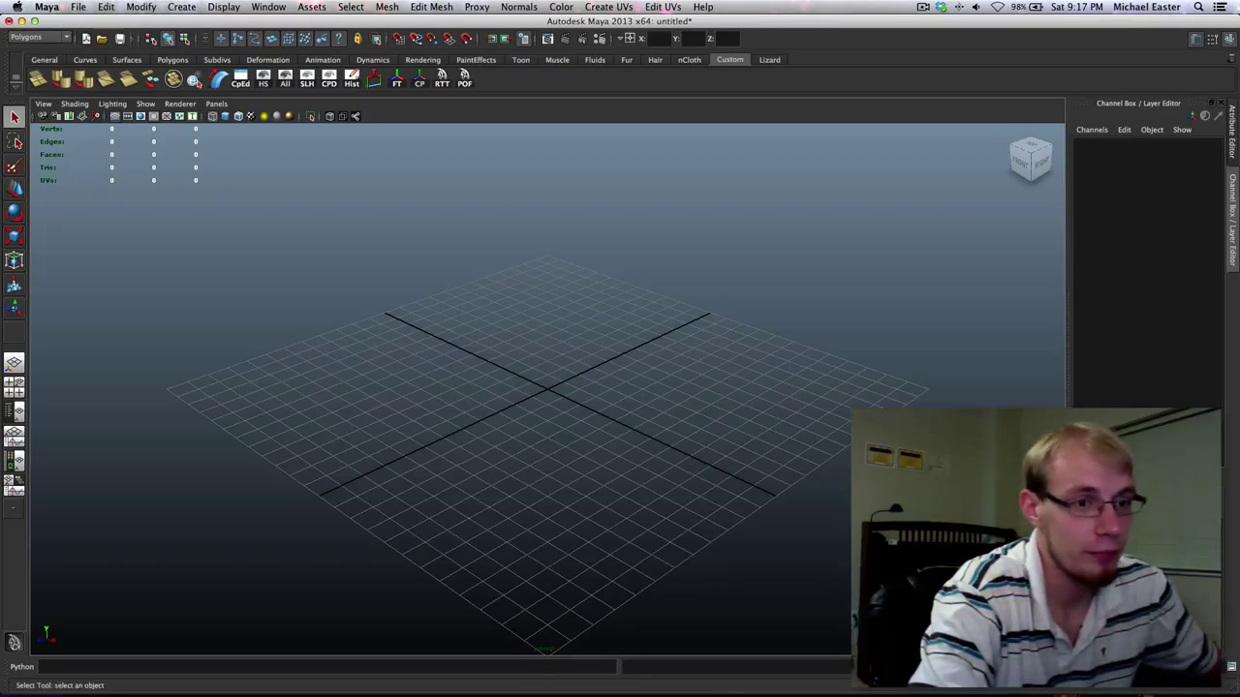
In the preferences, try meter as the linear working unit, return it to centimeter and save.
click(77, 7)
mouse_move(46, 7)
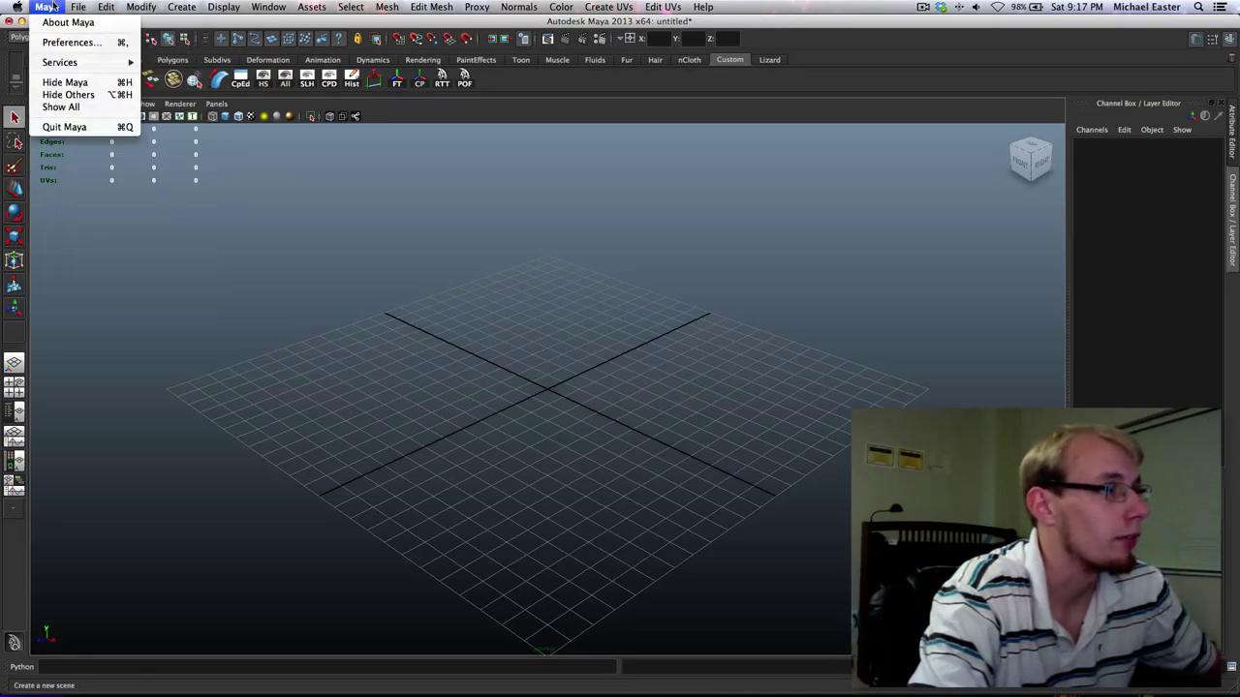
click(68, 42)
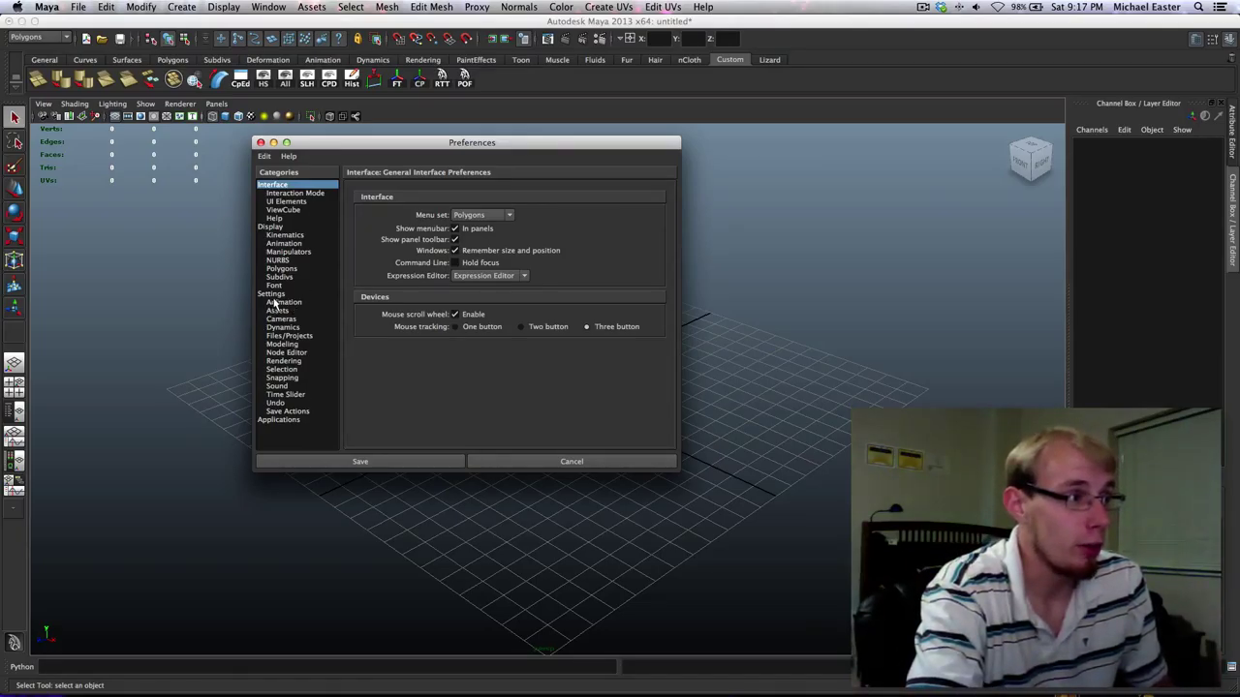
click(275, 296)
click(489, 253)
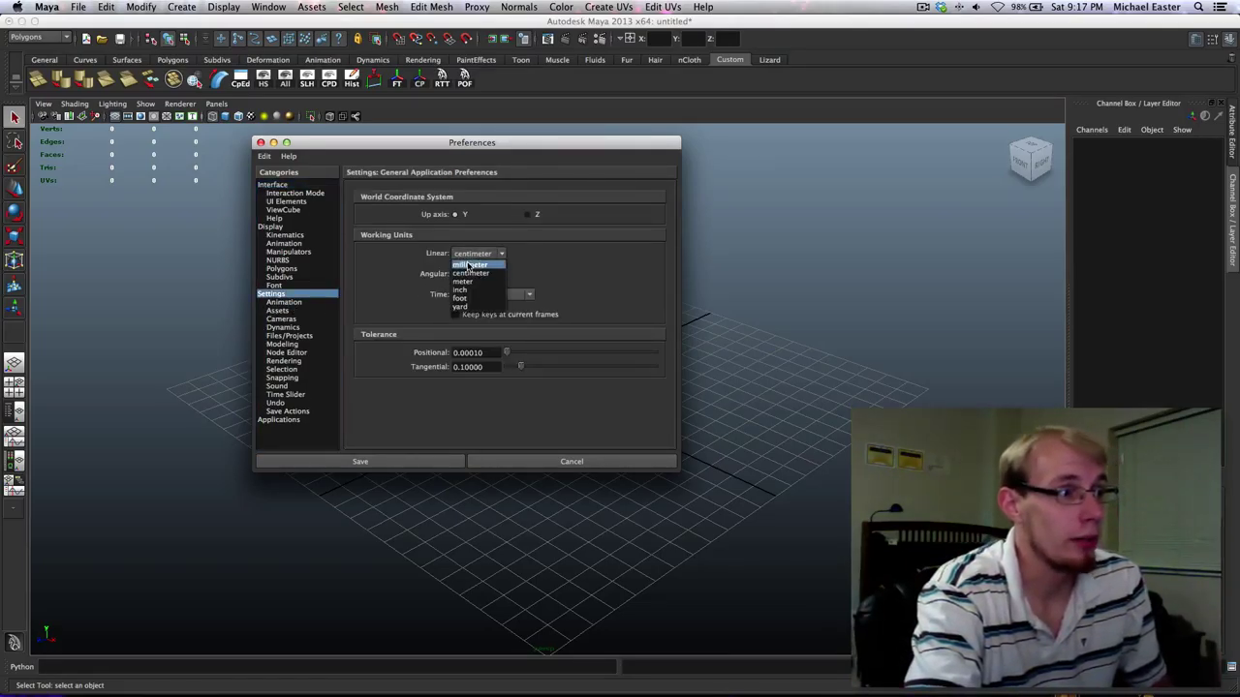
click(474, 282)
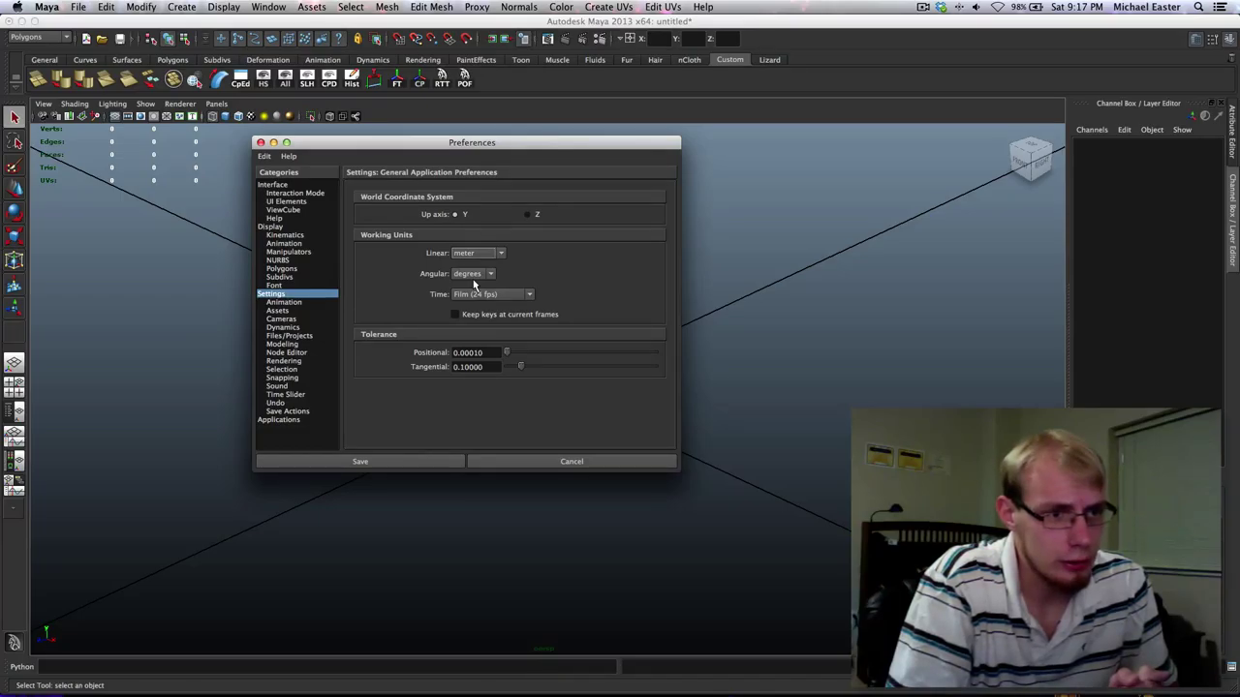
click(487, 252)
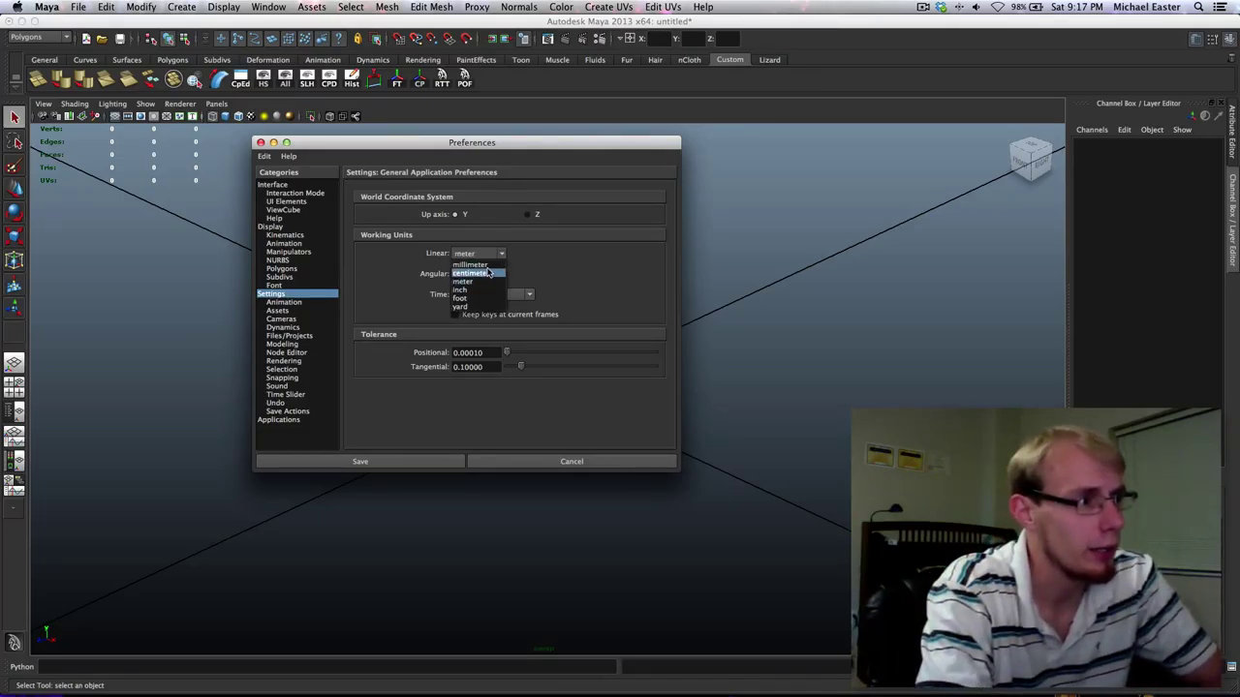
click(489, 274)
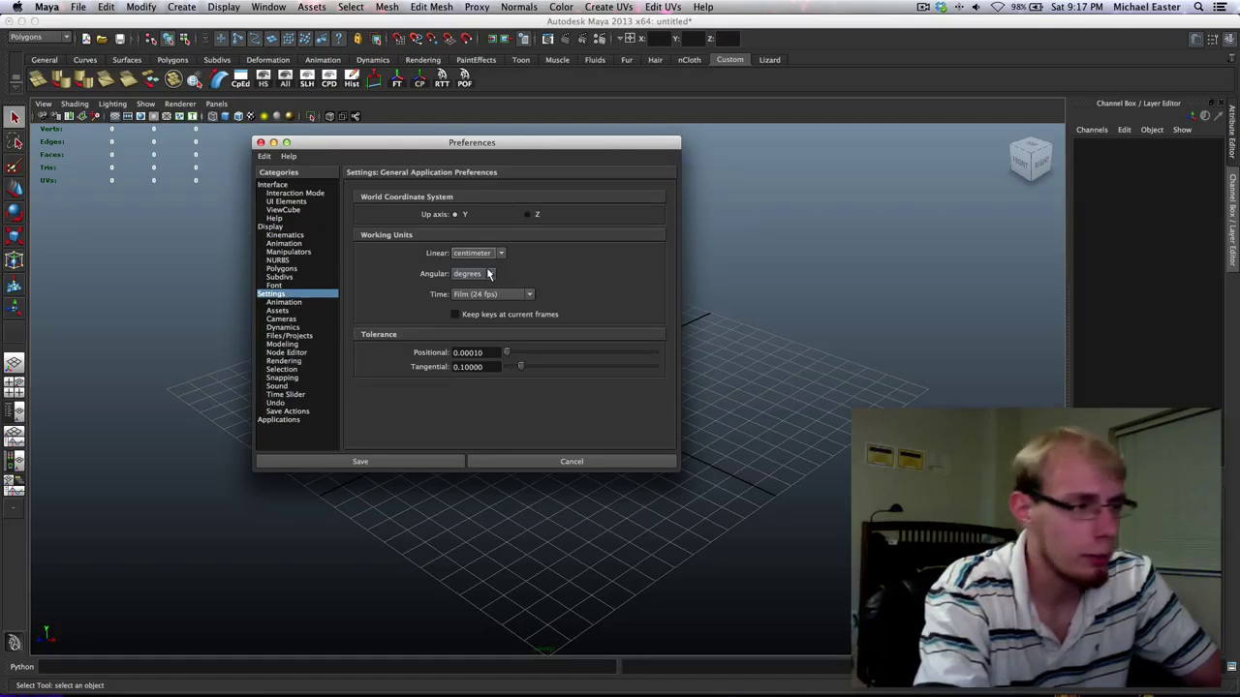
click(395, 461)
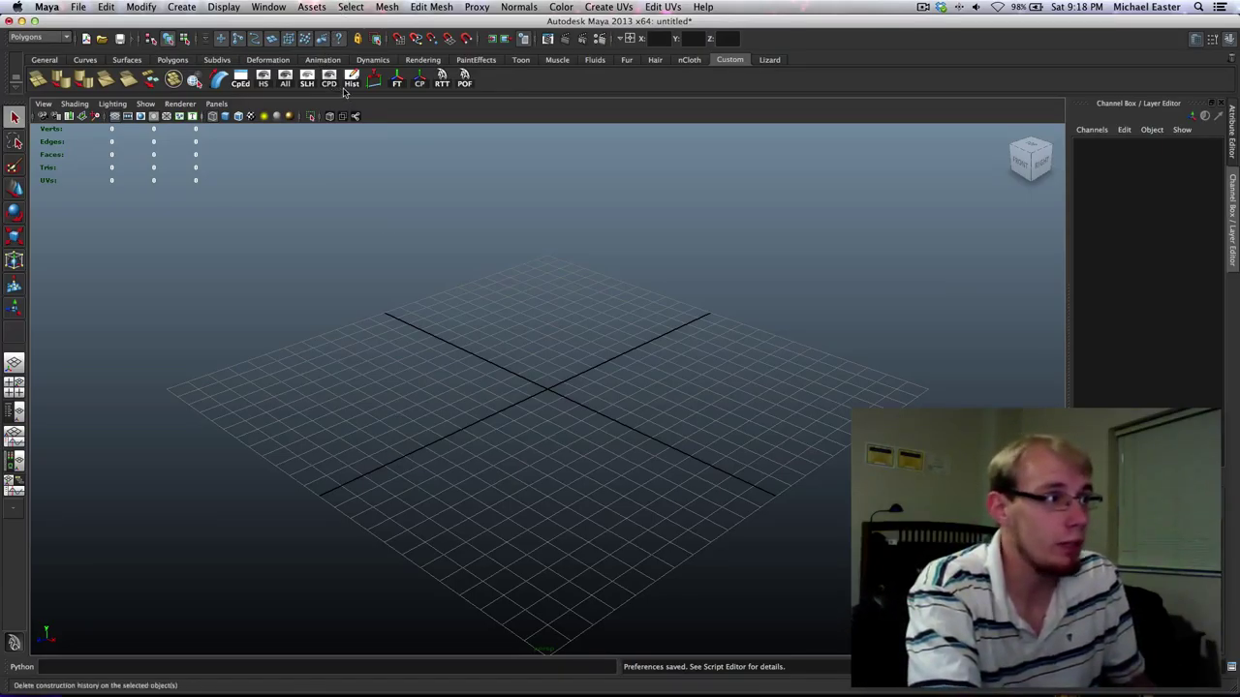
Look at the polygon data section of the Component Editor and close the editor.
click(242, 79)
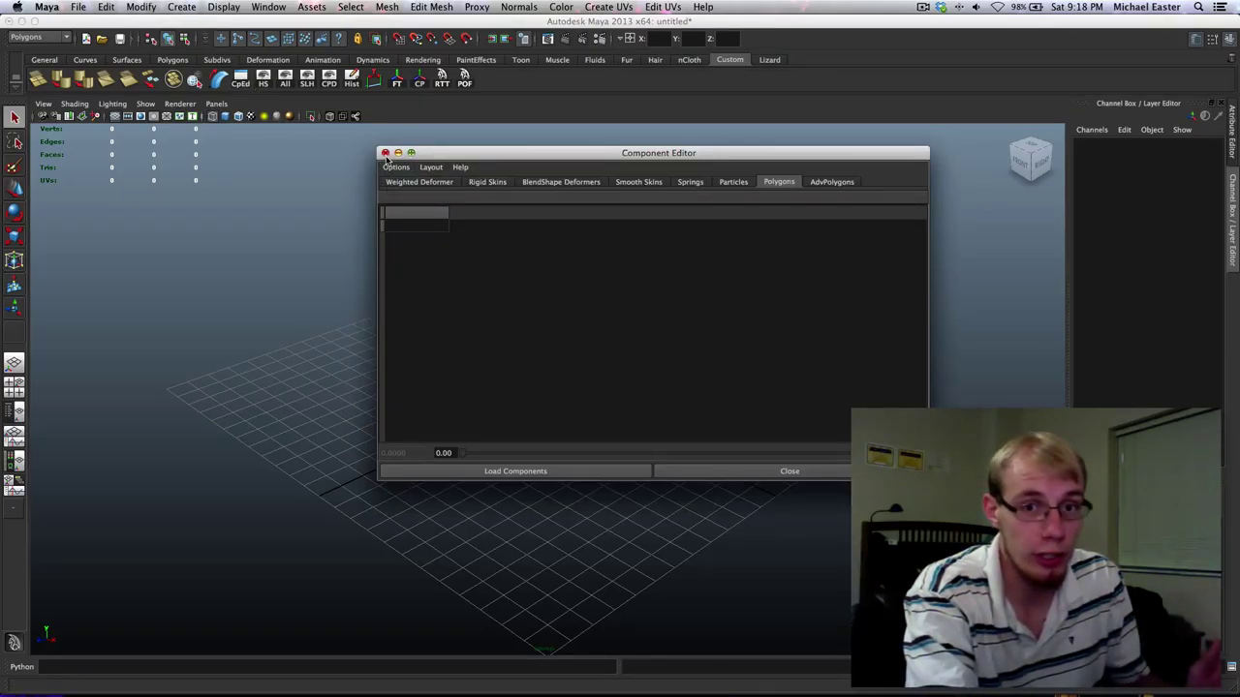
click(778, 182)
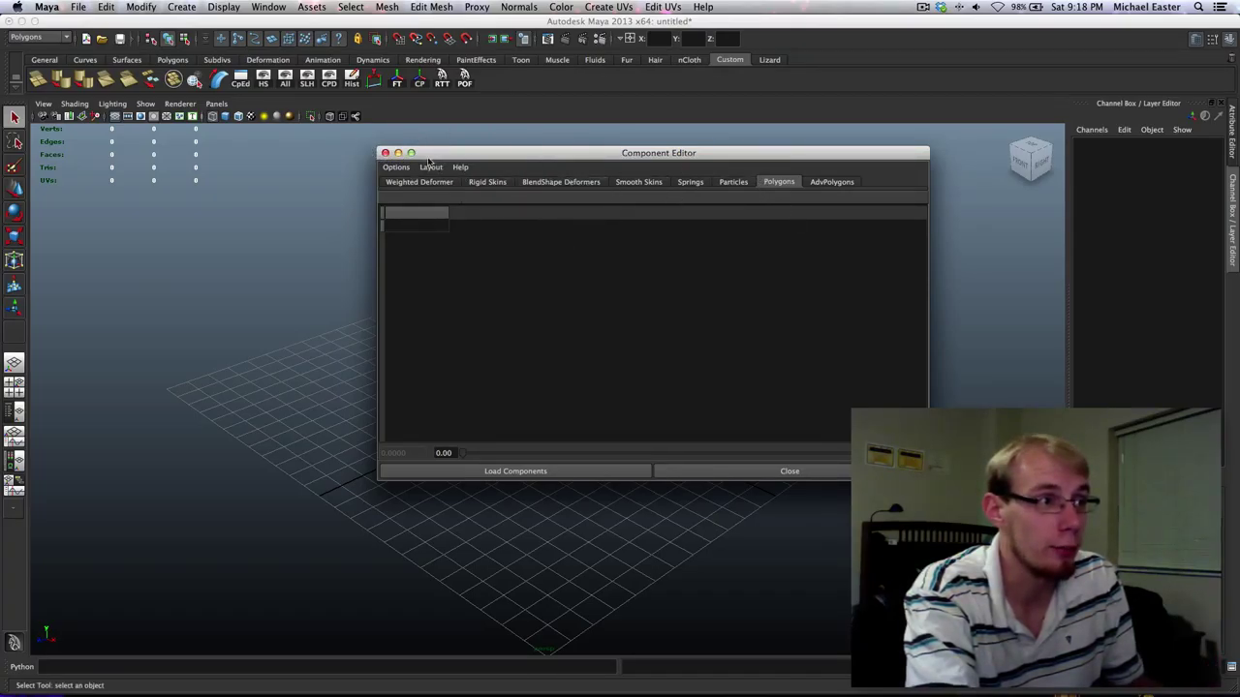
click(384, 153)
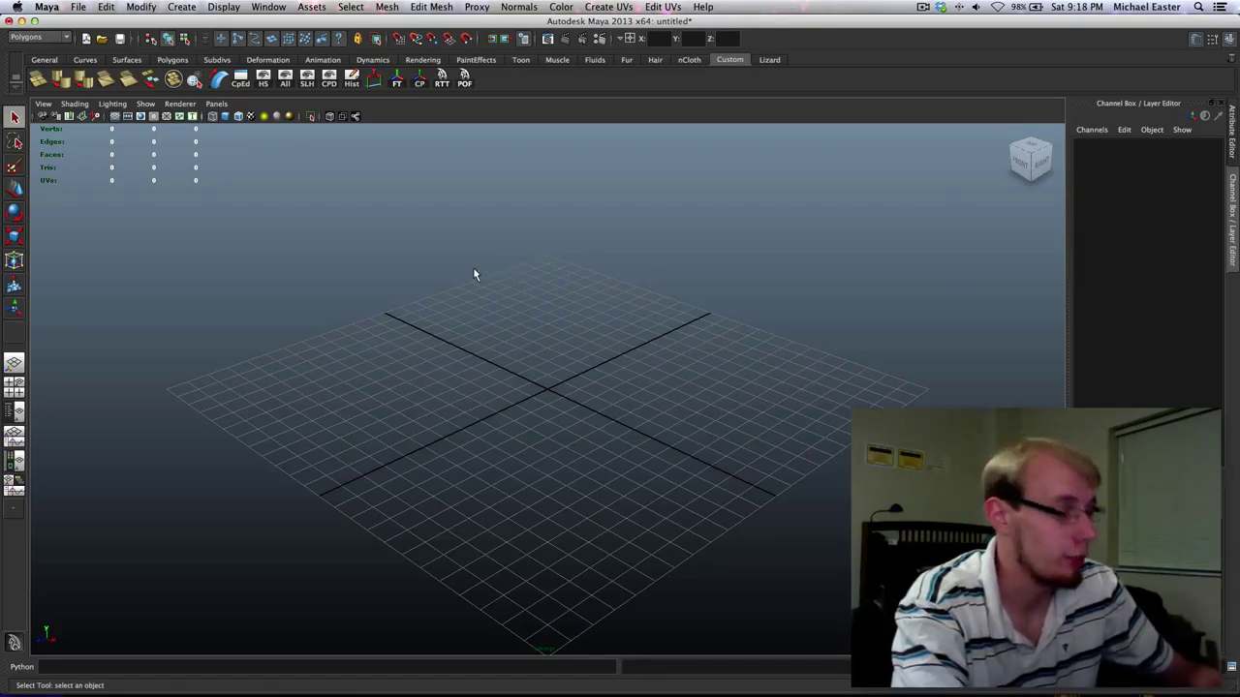
Review the default folder locations for a new project in the Project Window and cancel without creating one.
click(78, 7)
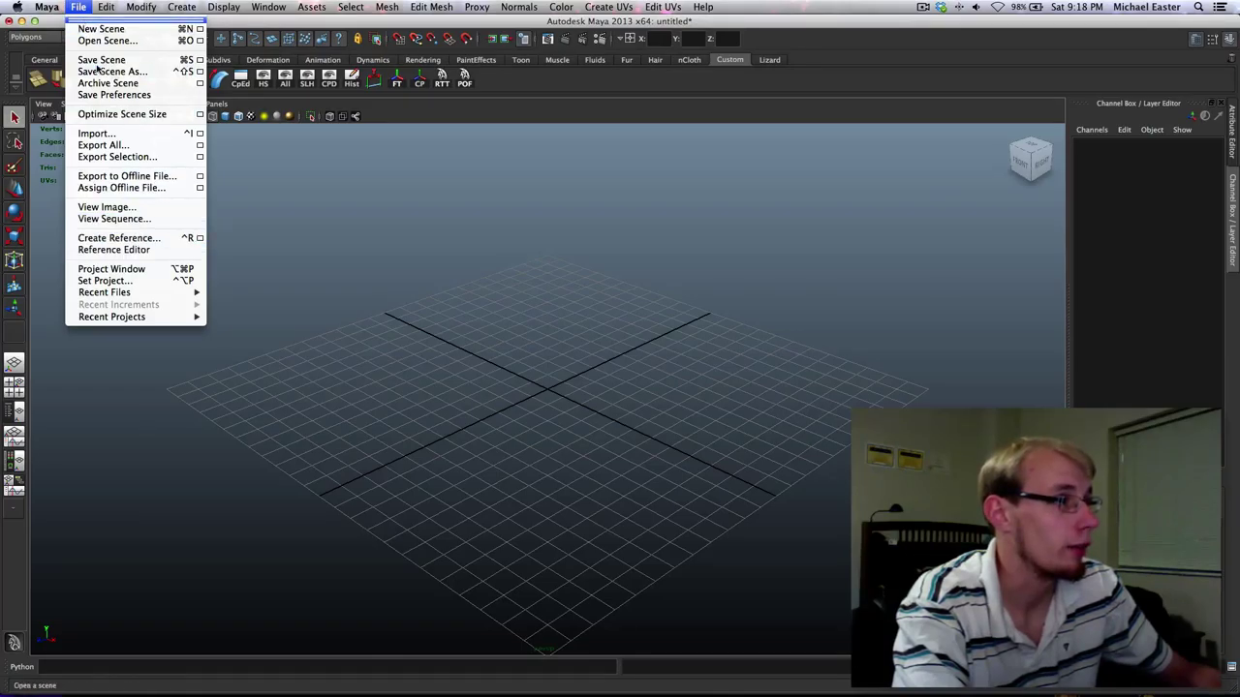
click(111, 269)
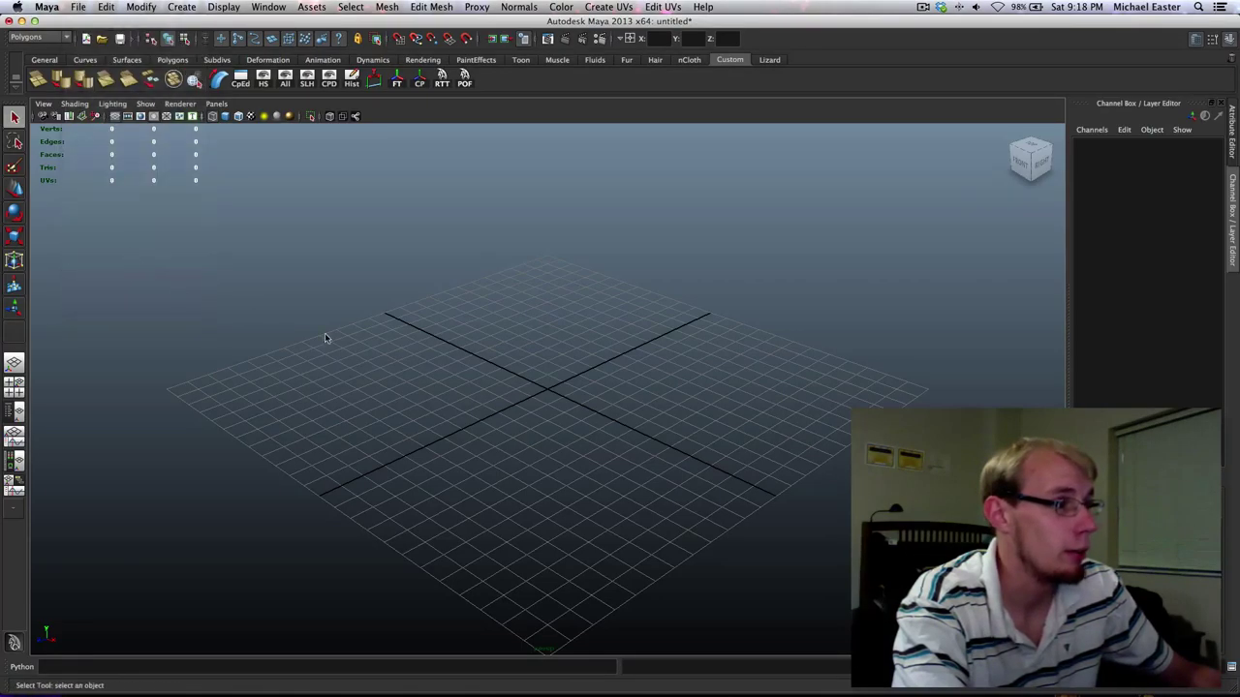
click(752, 281)
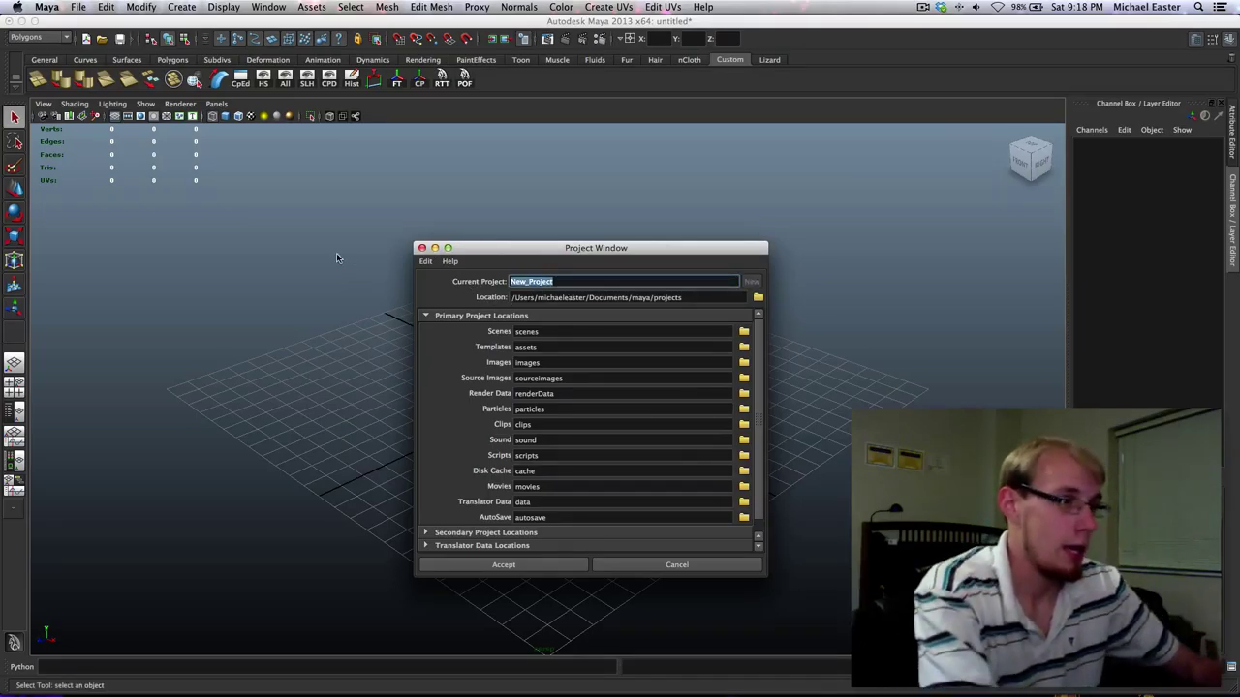
click(677, 565)
Switch to Finder and examine the LPI10_PlasmaRifle project folders inside PortfolioProjects on the Desktop, including scenes.
click(263, 669)
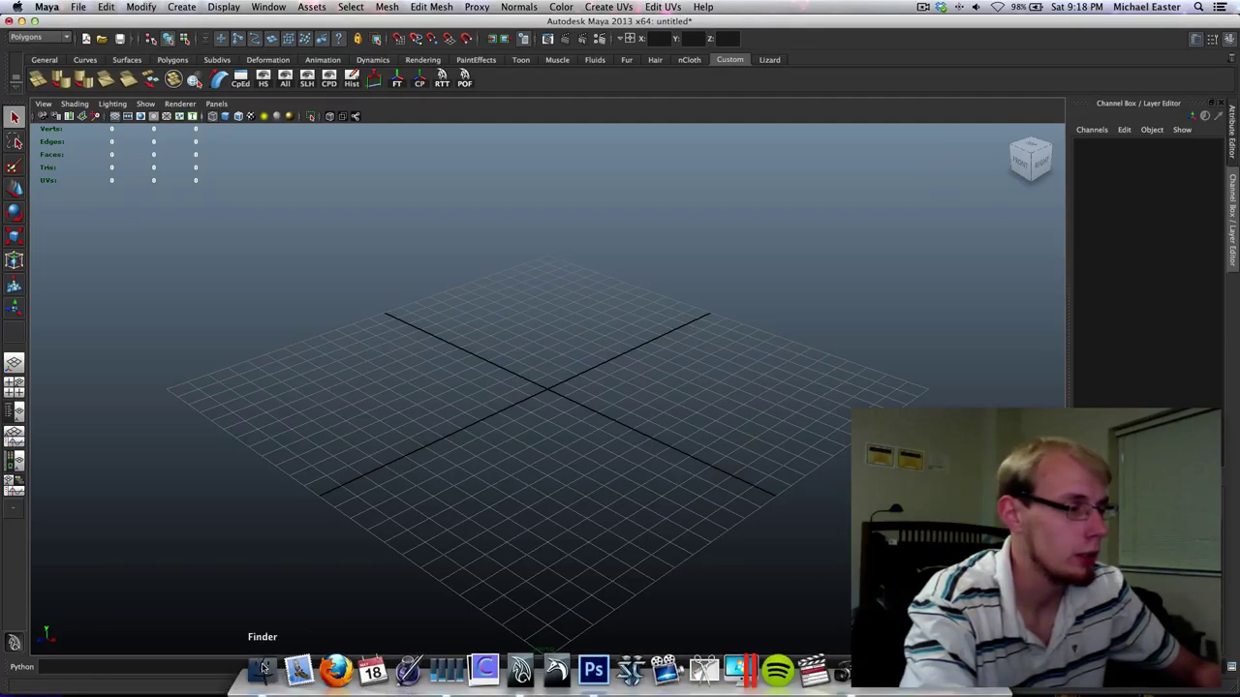
click(121, 390)
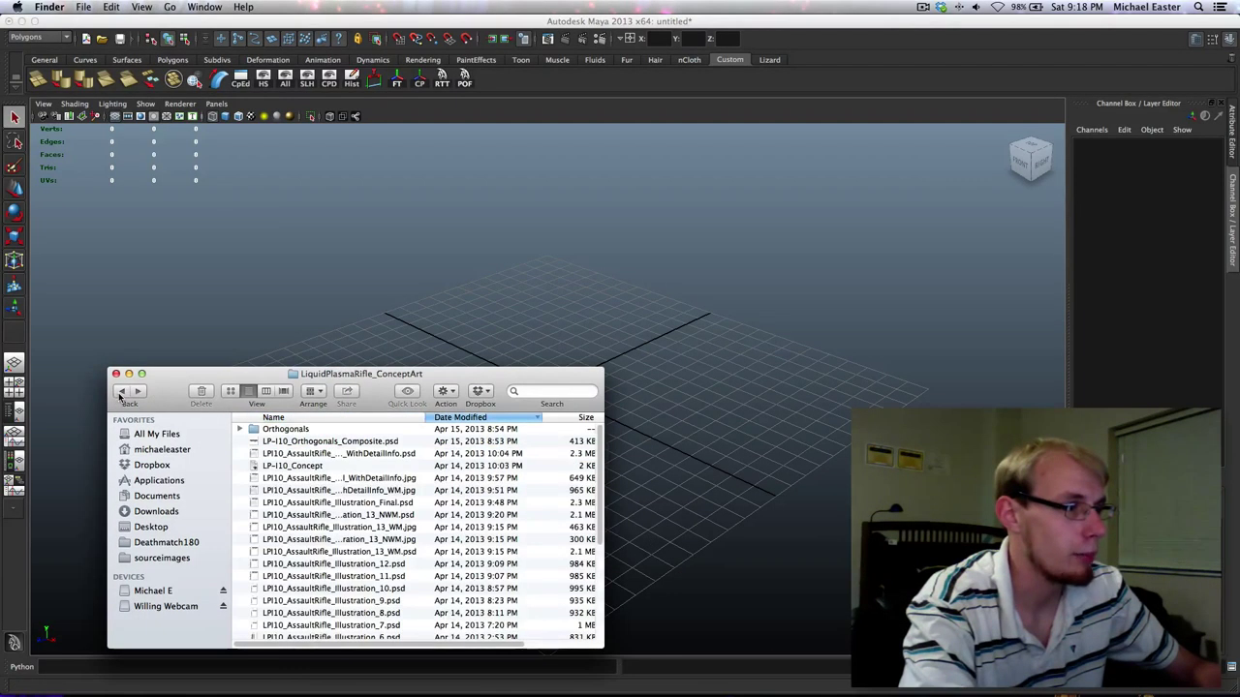
key(super+3)
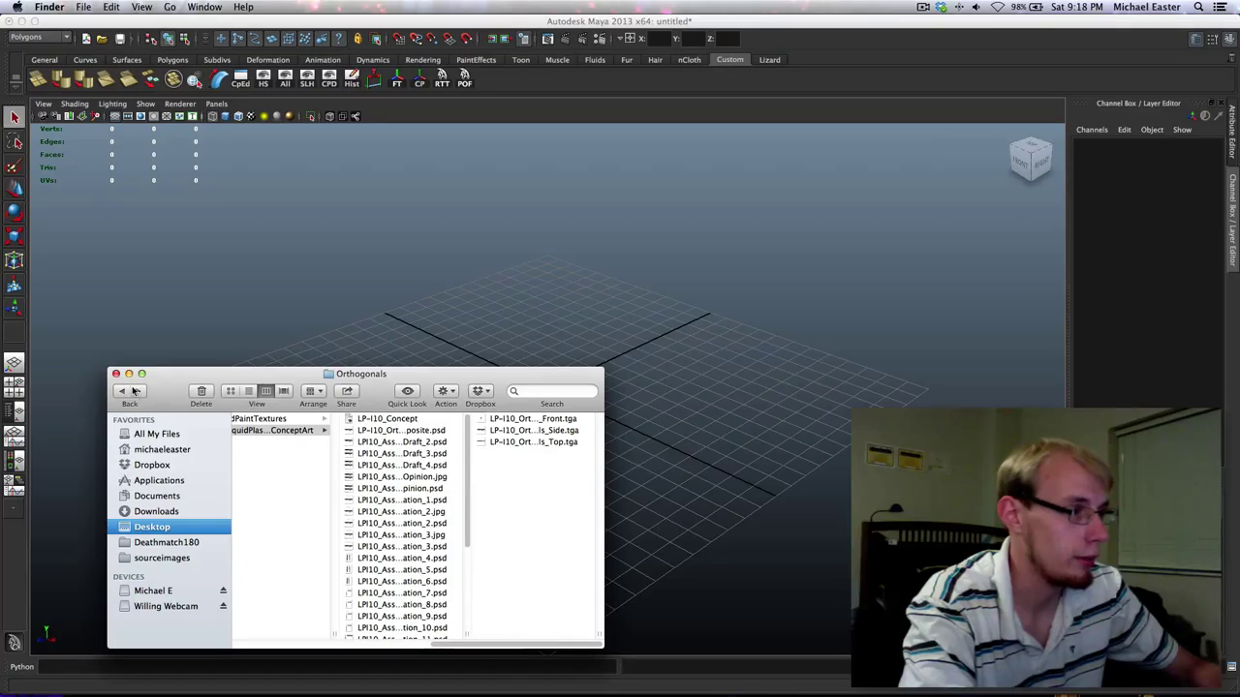
click(124, 391)
key(Left)
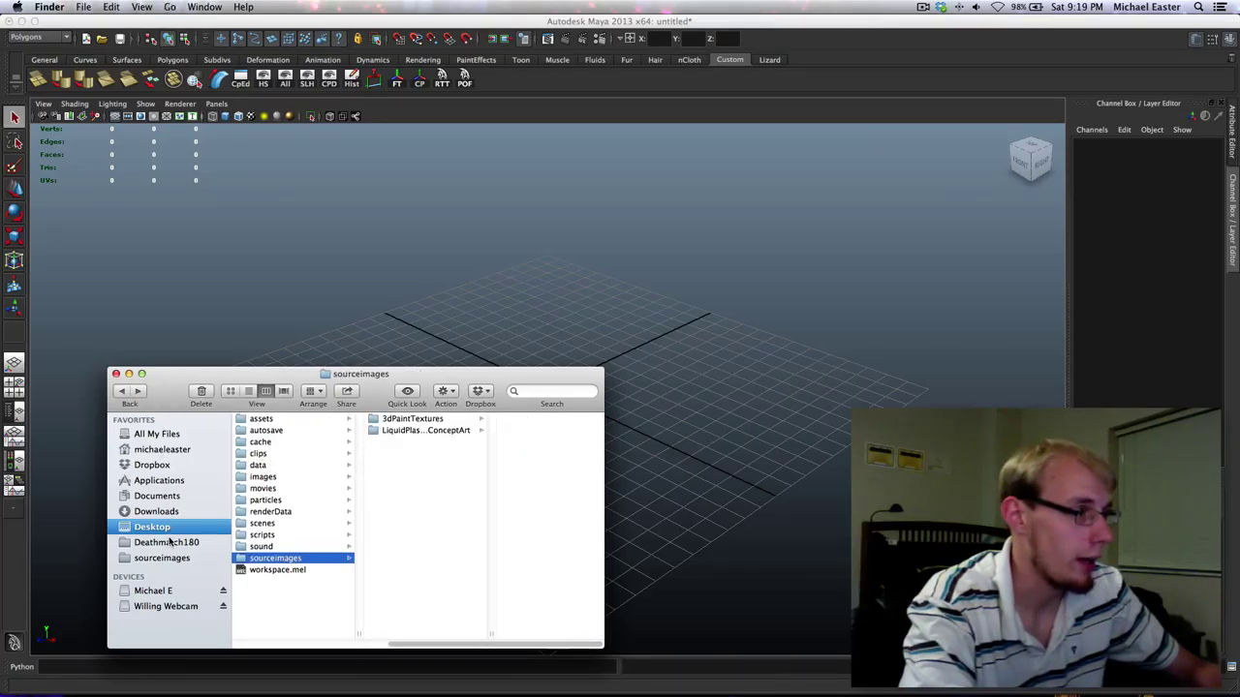
click(168, 532)
click(284, 443)
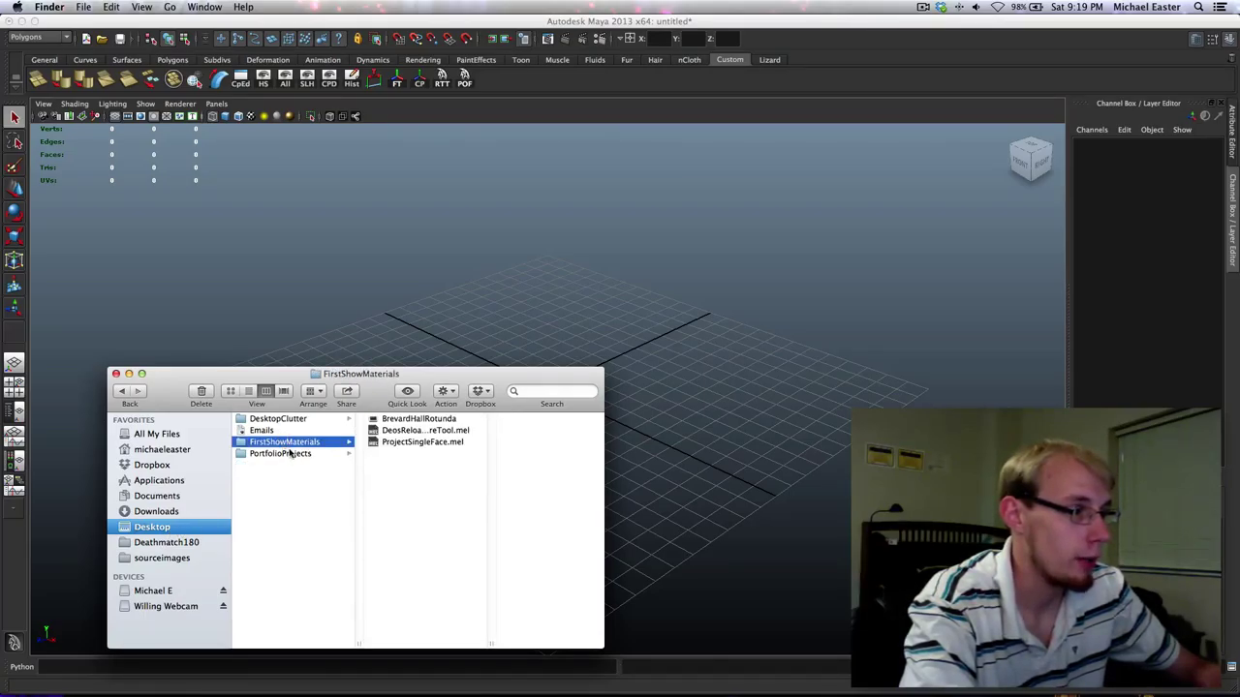
click(350, 453)
click(399, 423)
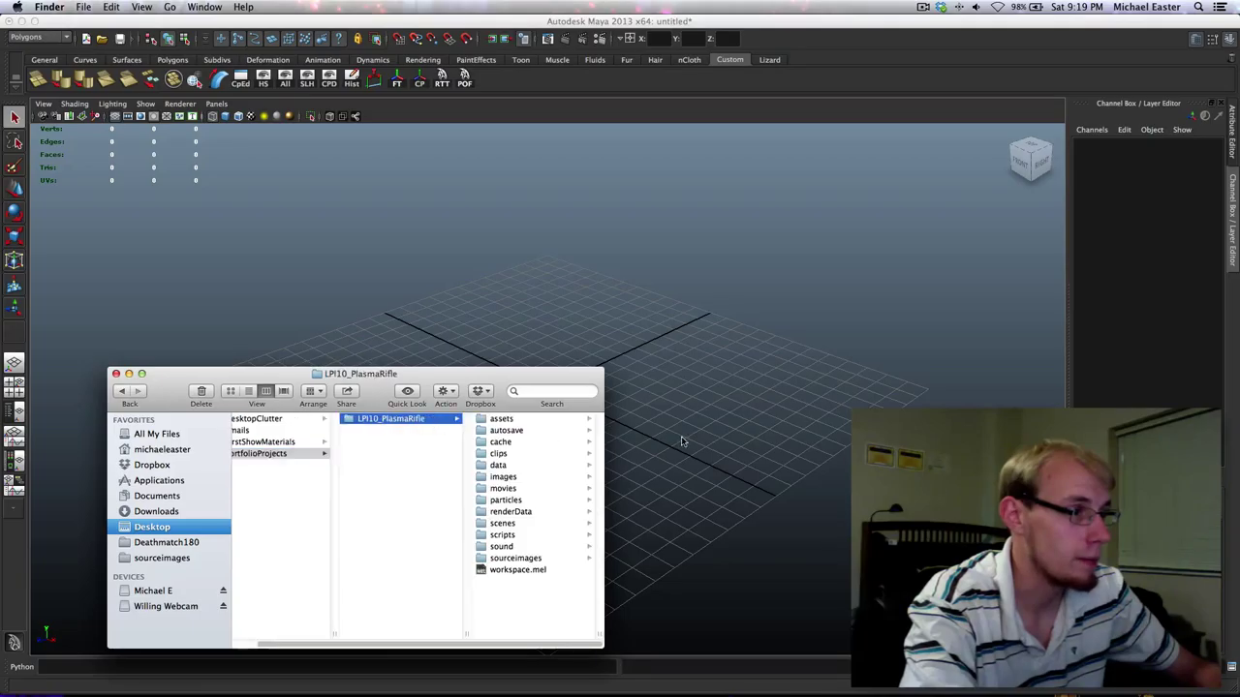
click(529, 525)
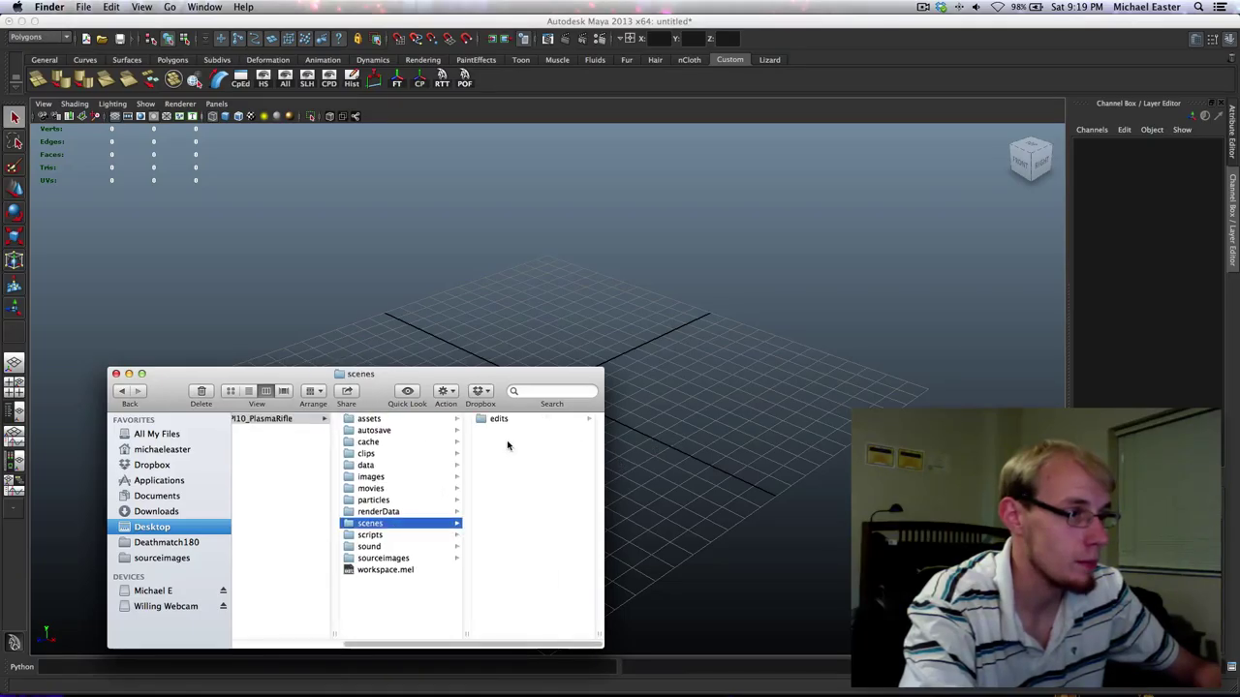
click(115, 373)
Switch back to Maya and set the current project to the LPI10_PlasmaRifle folder inside PortfolioProjects on the Desktop.
click(146, 268)
click(78, 6)
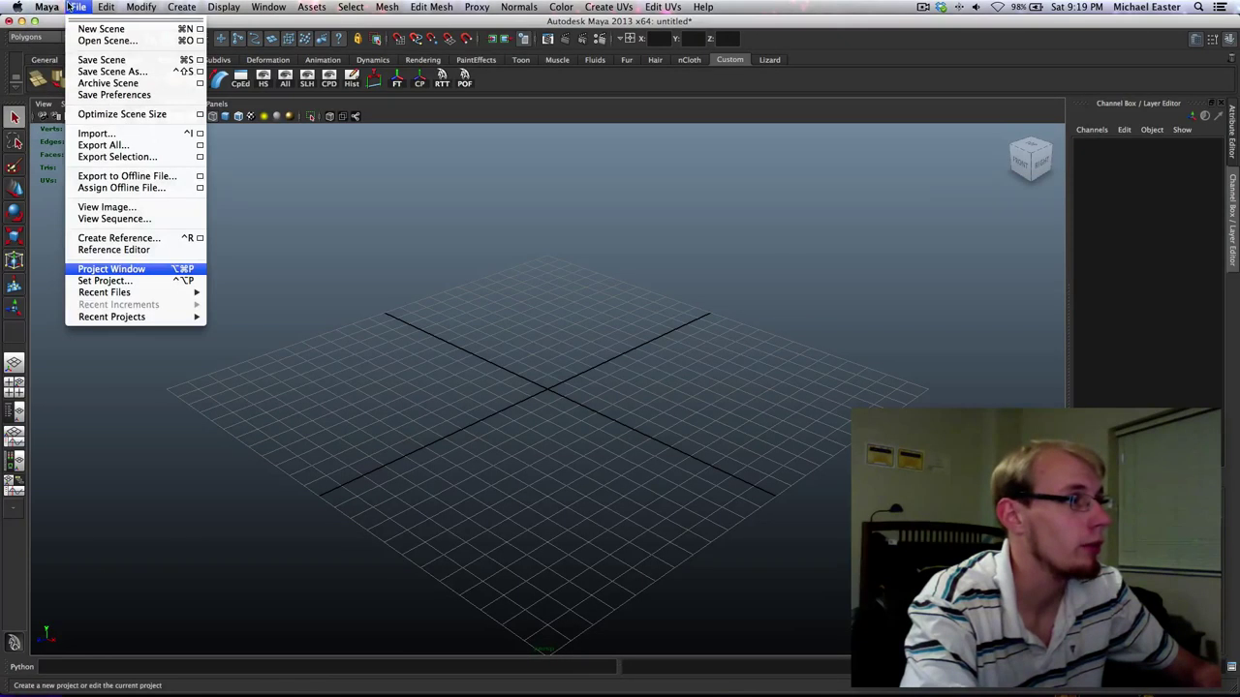
click(136, 281)
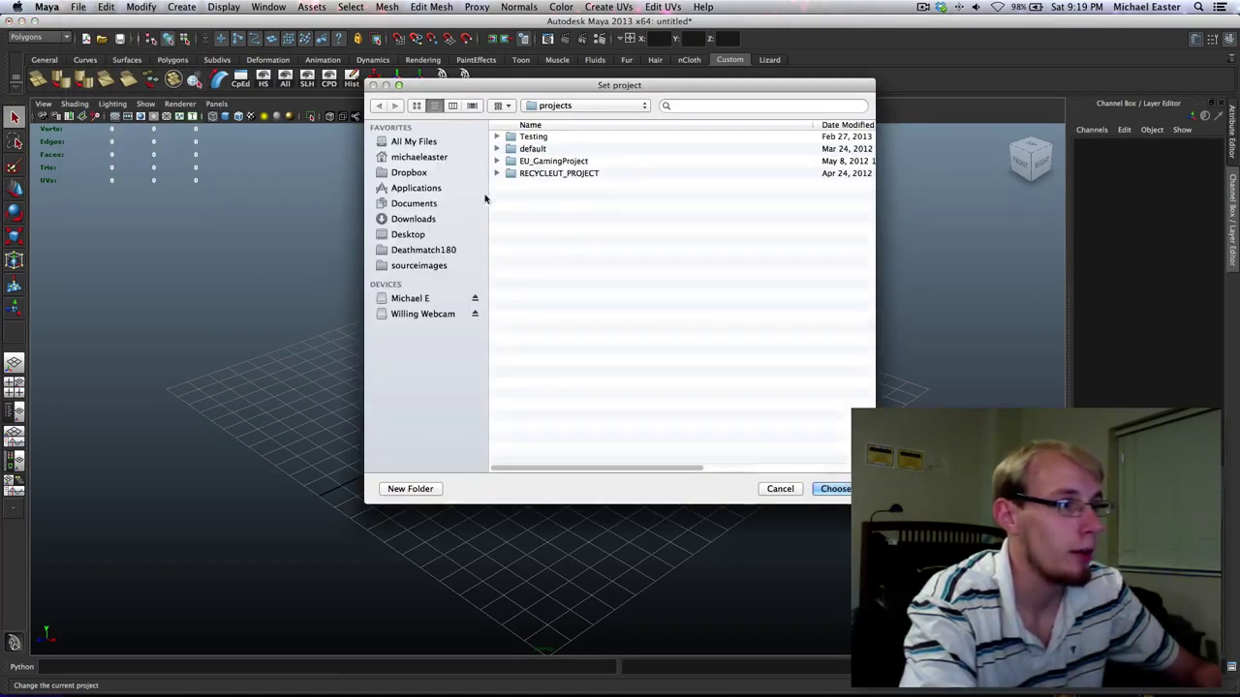
click(415, 234)
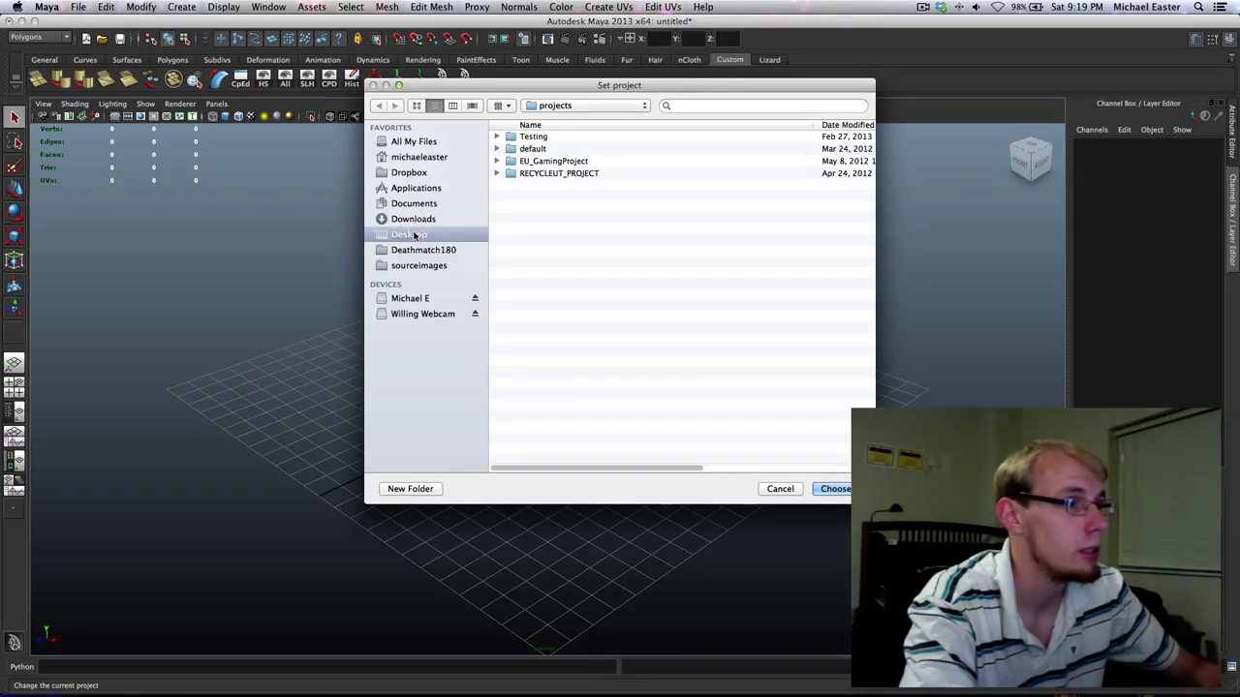
click(548, 136)
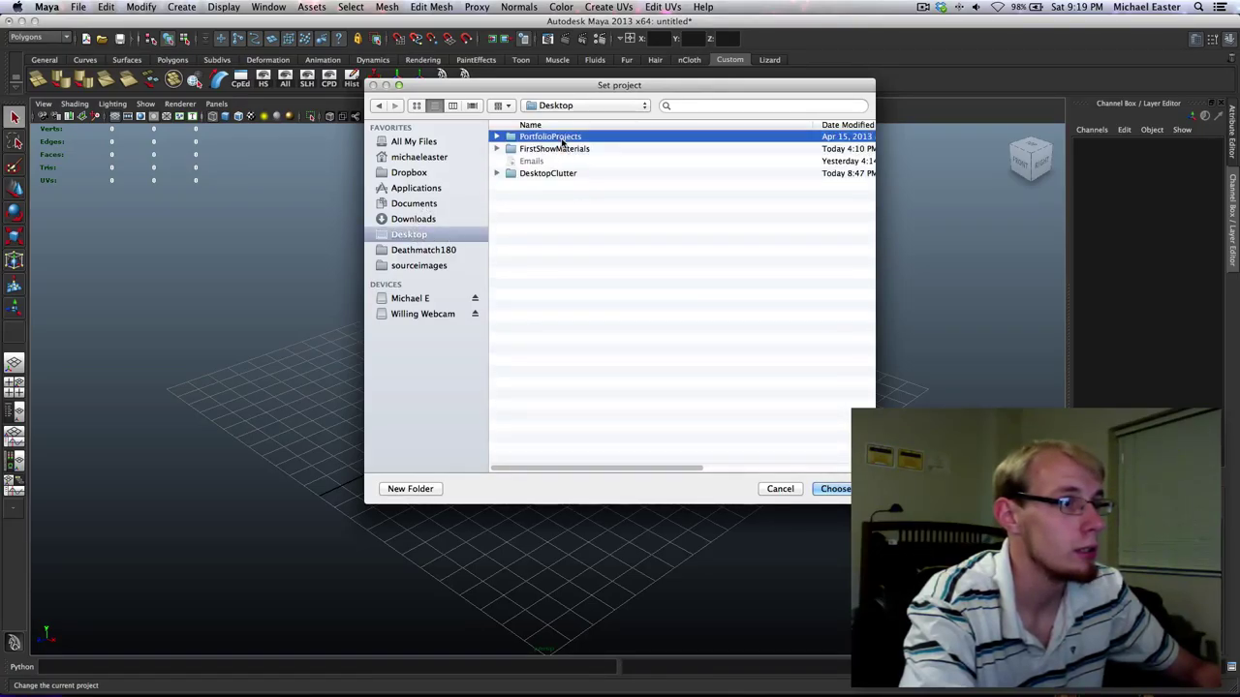
double_click(533, 141)
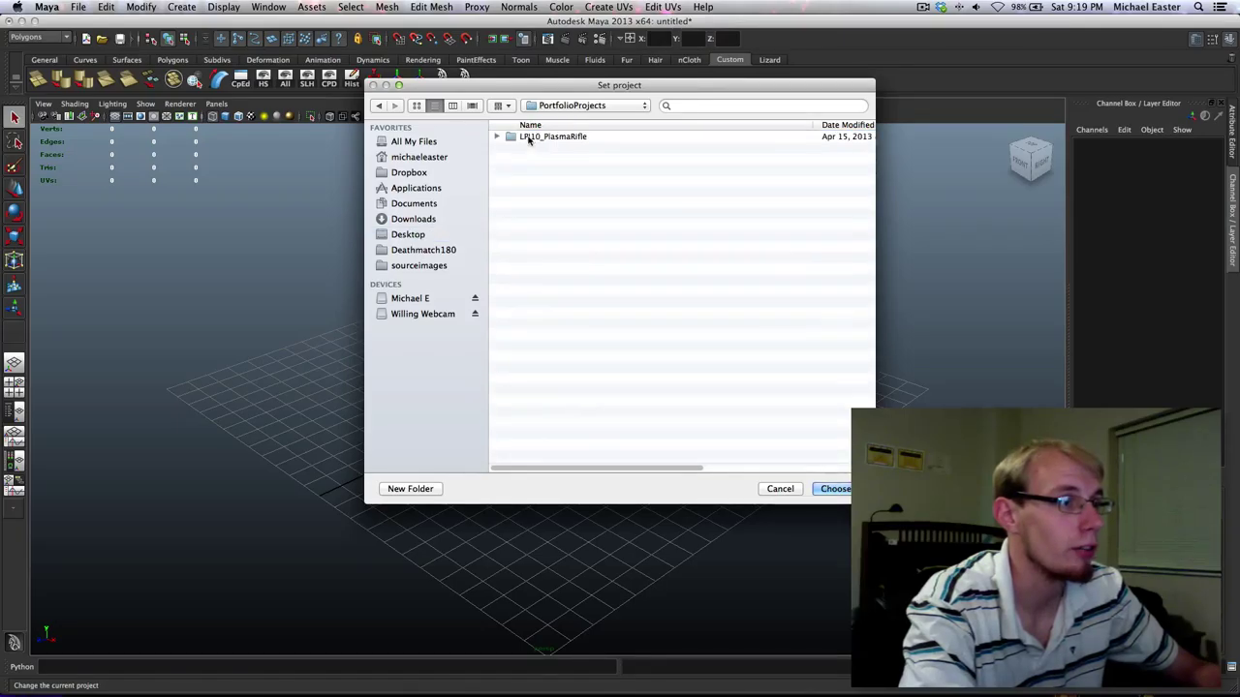
click(532, 139)
click(843, 490)
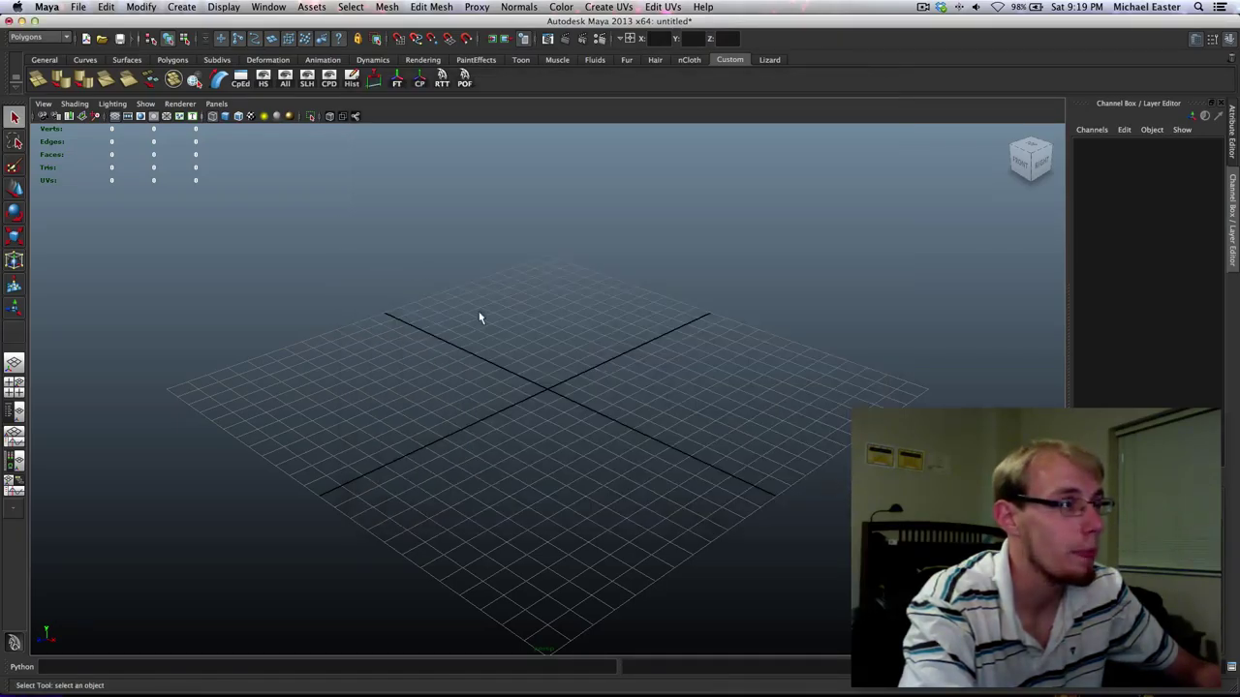
Save the scene as Geometry_1 in Maya Binary format in the project's scenes folder.
click(79, 7)
click(85, 5)
key(super+s)
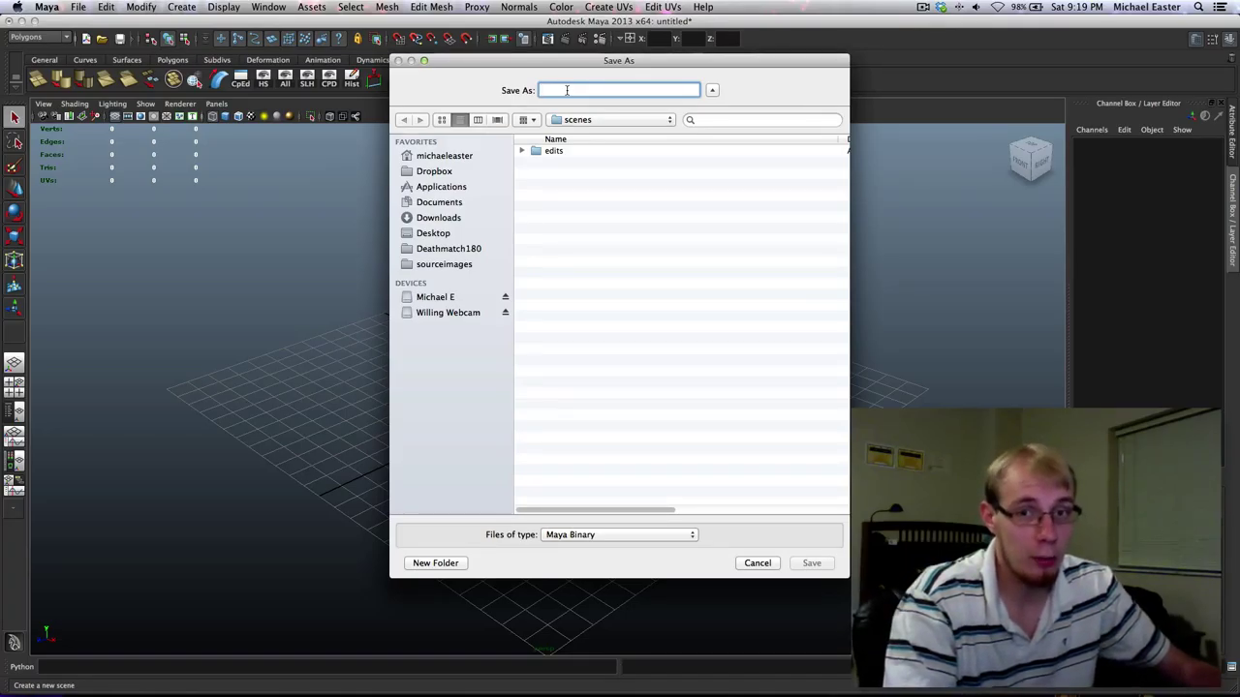
text(g)
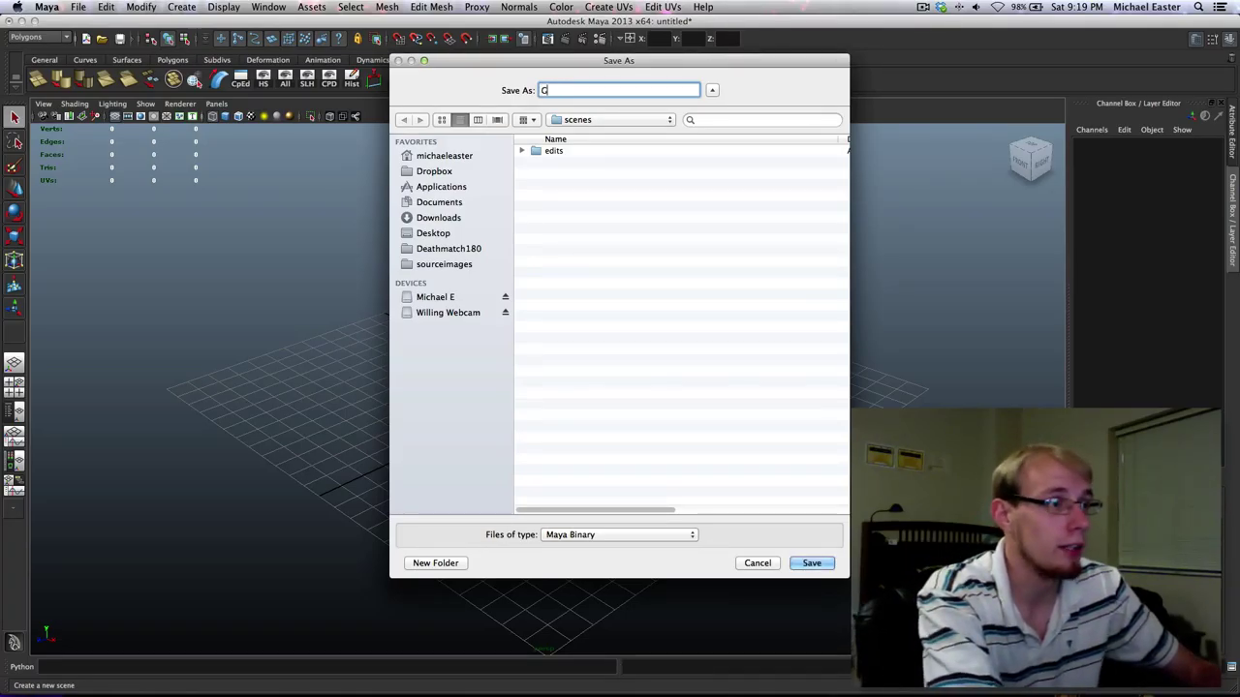
key(BackSpace)
text(G)
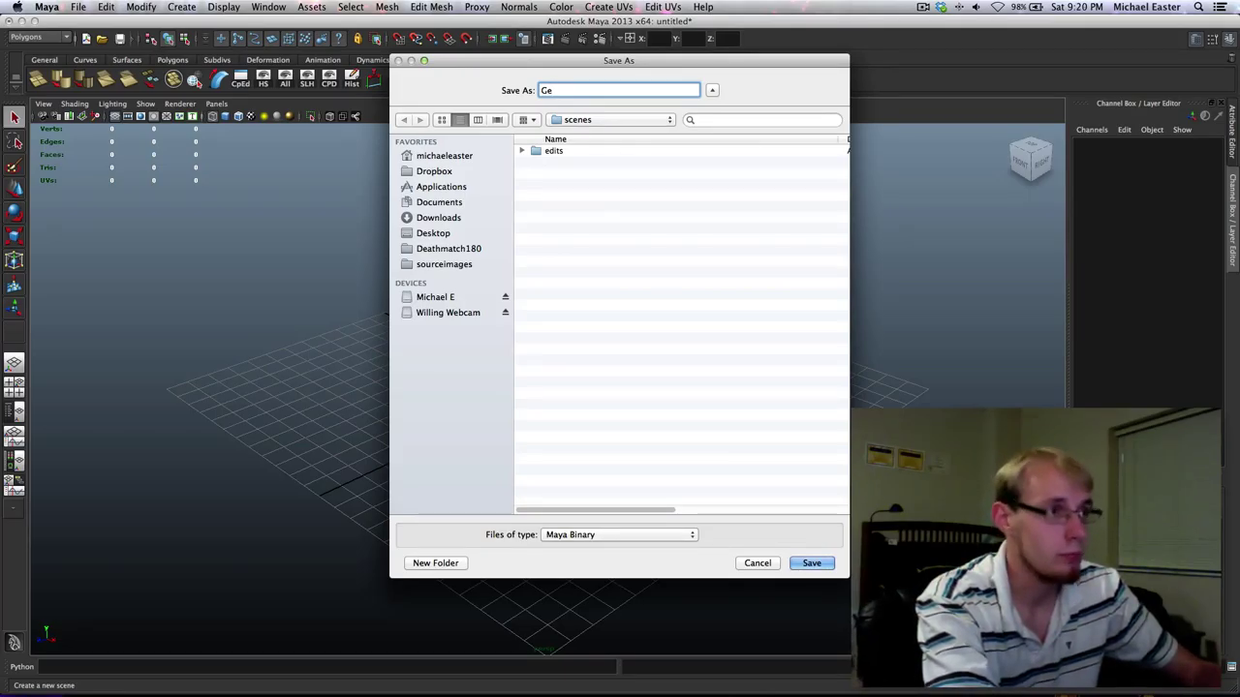
text(metr)
key(BackSpace)
key(BackSpace)
key(BackSpace)
key(BackSpace)
key(BackSpace)
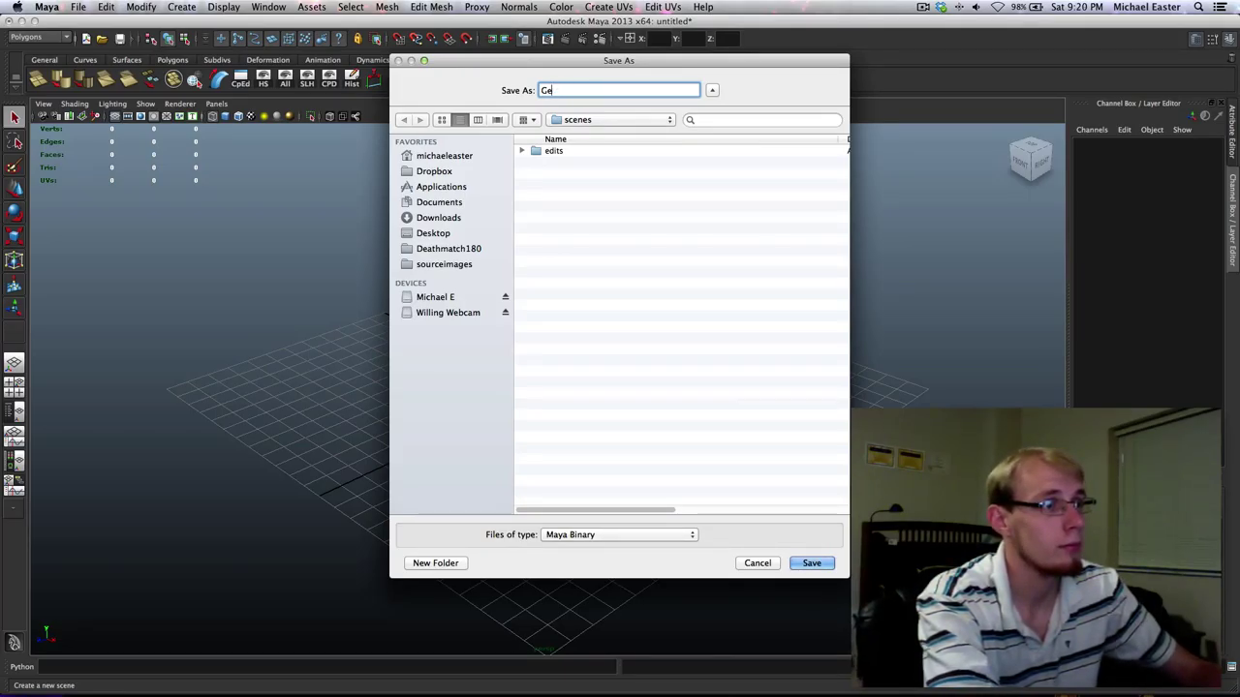
text(eometry)
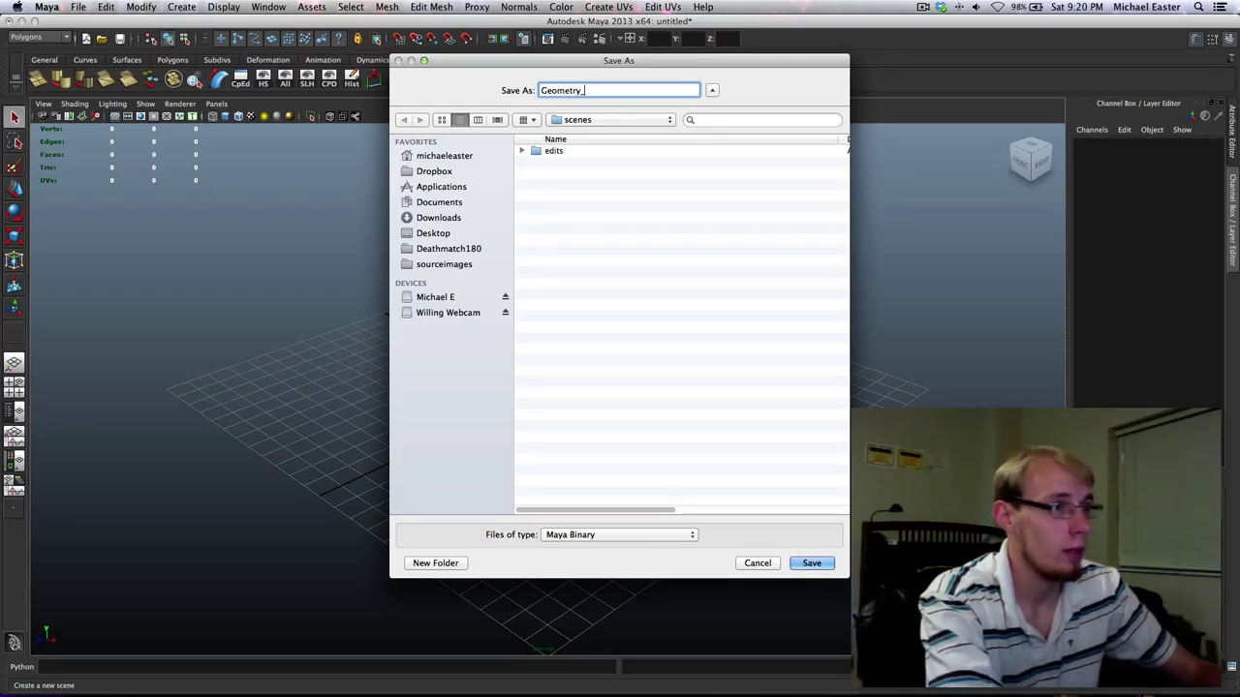
text(_1)
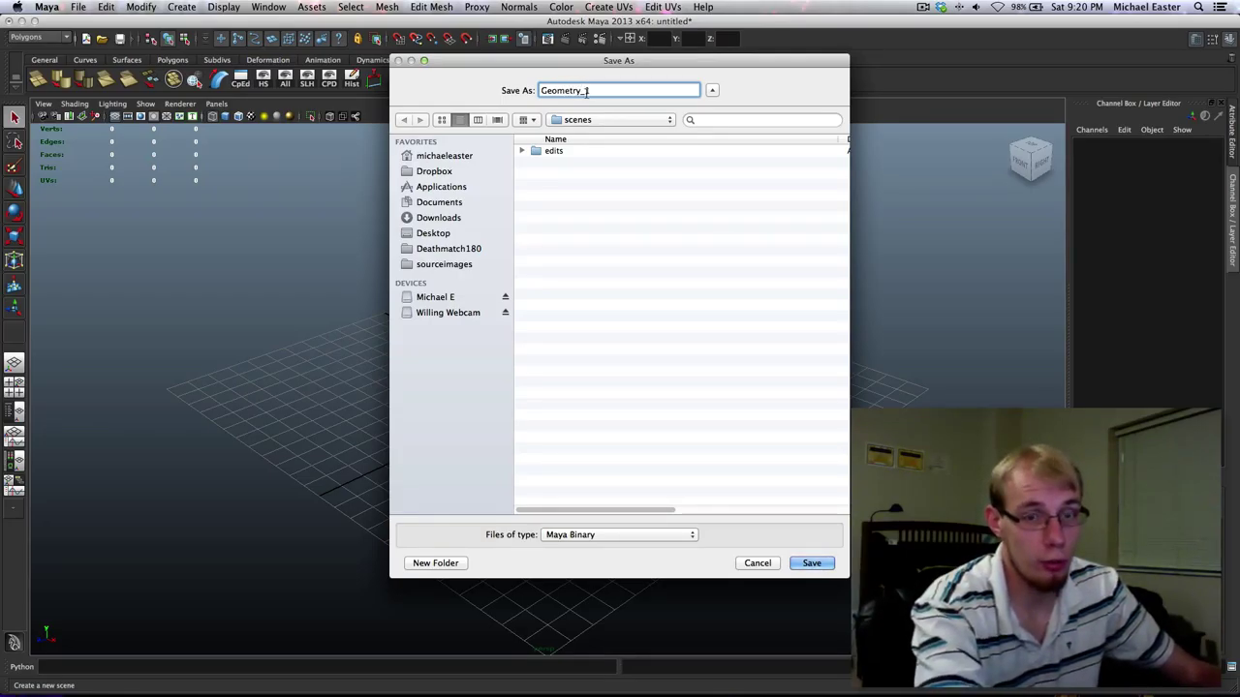
click(821, 563)
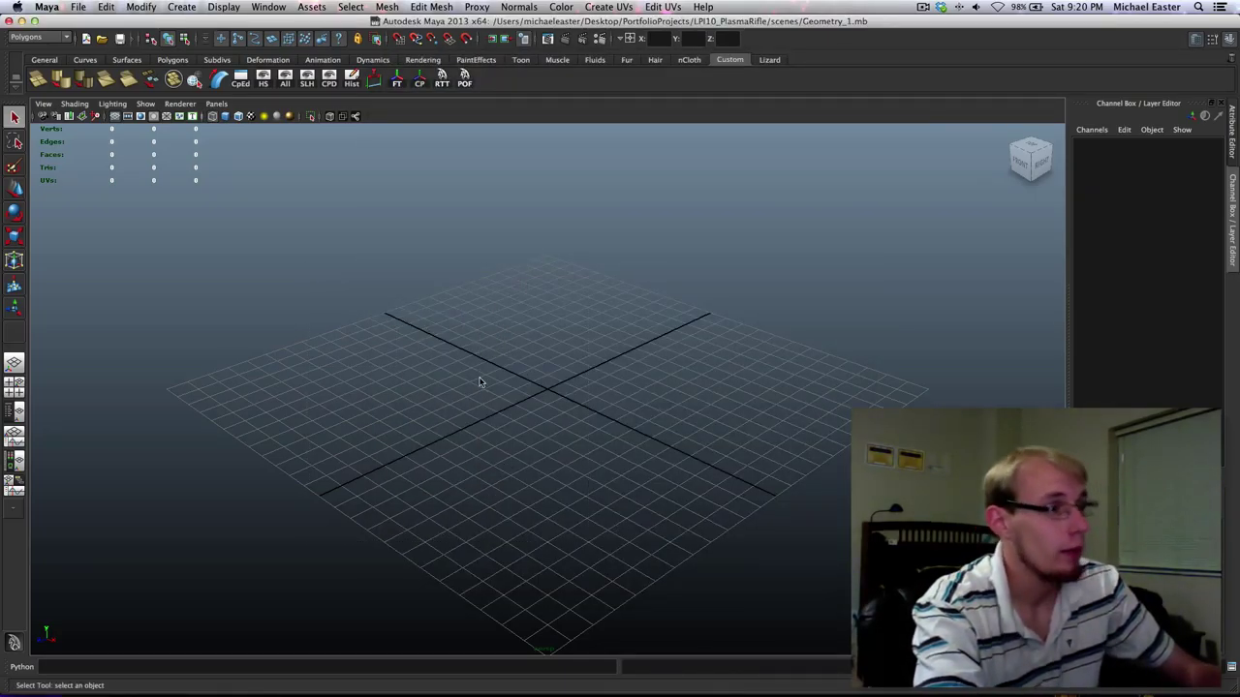
Show the four-view layout and load LP-I10_Orthogonals_Side.tga from the Orthogonals folder as an image plane in the side view.
key(space)
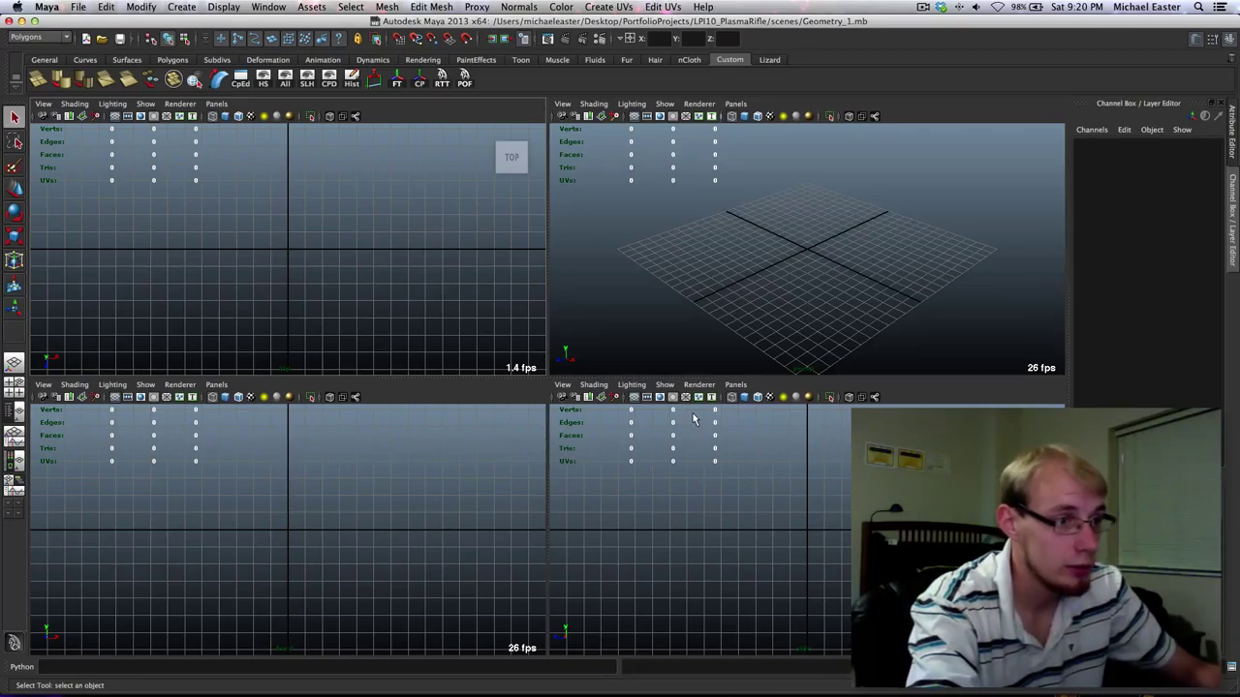
click(593, 398)
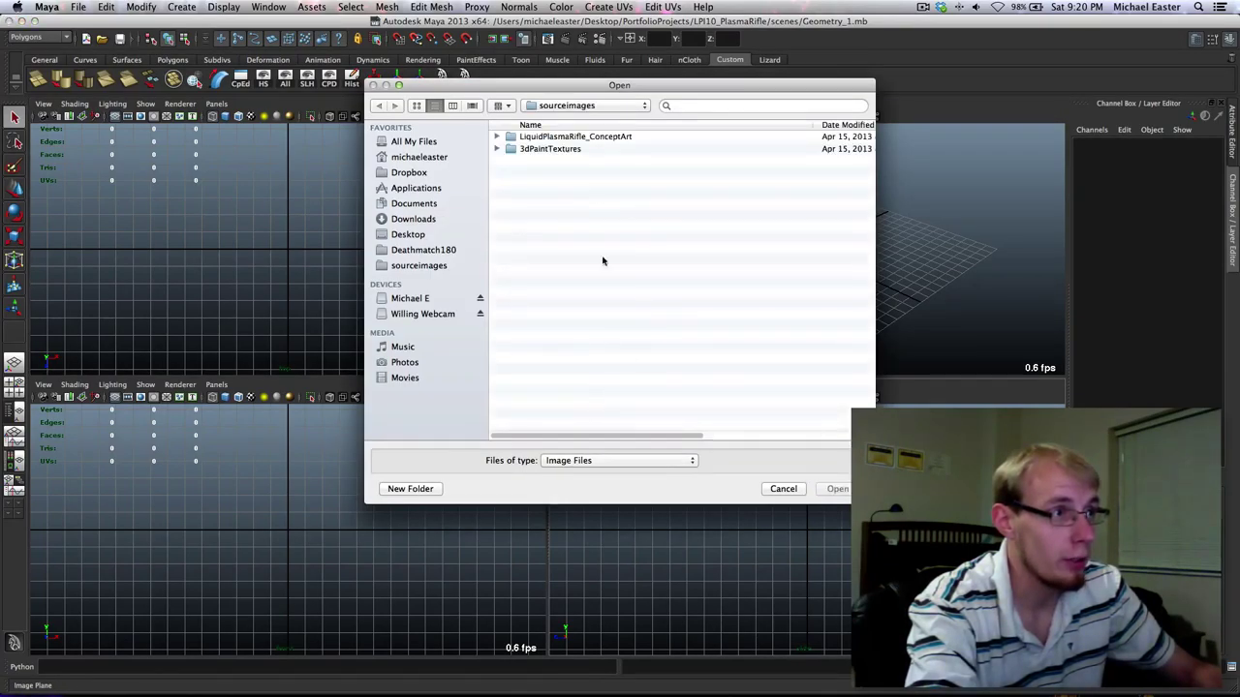
drag(747, 86, 646, 413)
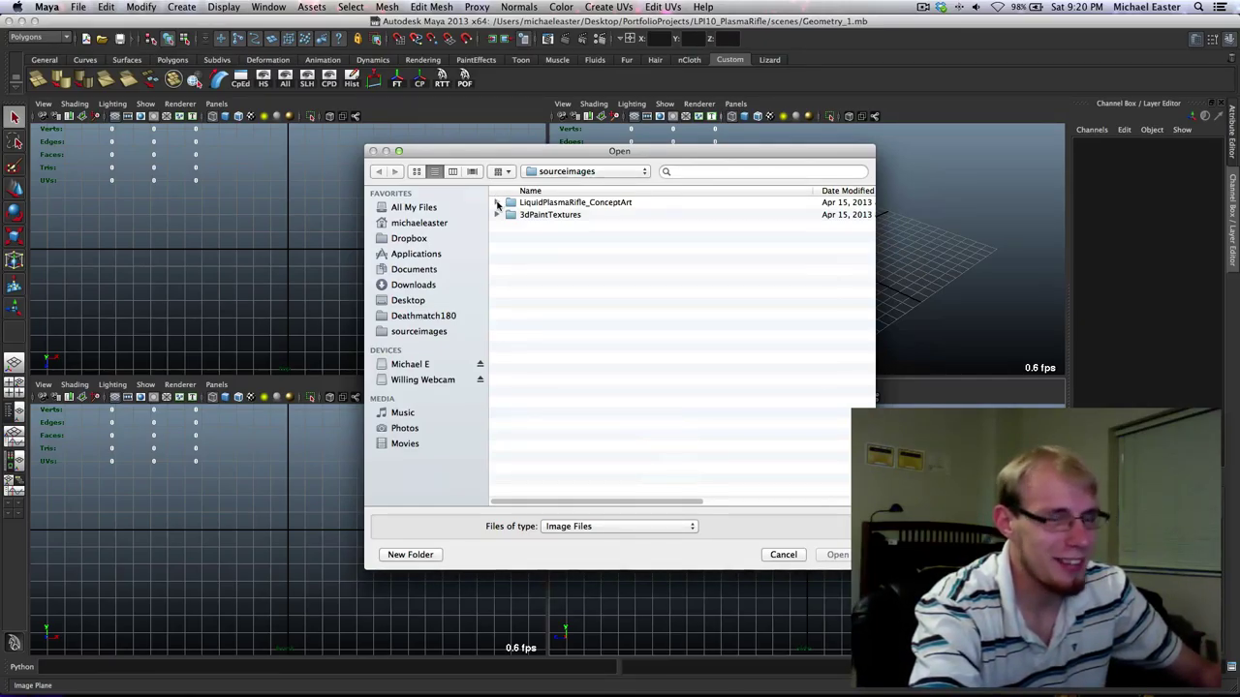
click(496, 203)
click(496, 205)
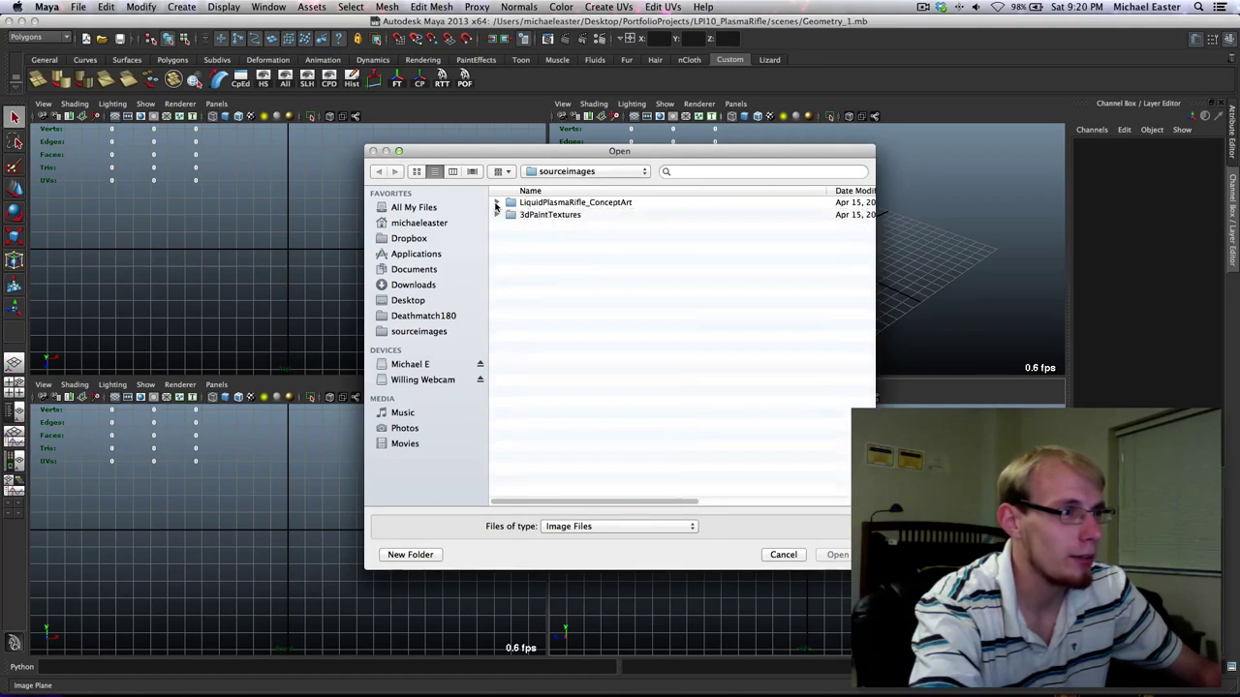
click(496, 204)
click(509, 215)
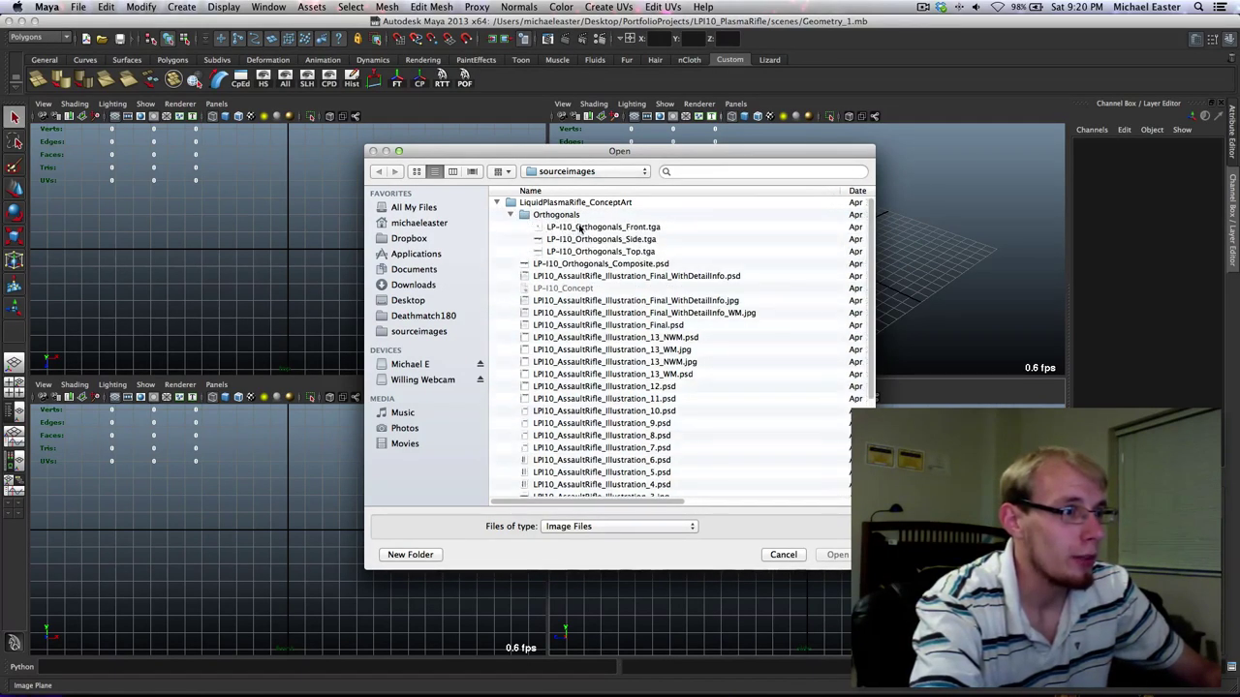
click(588, 241)
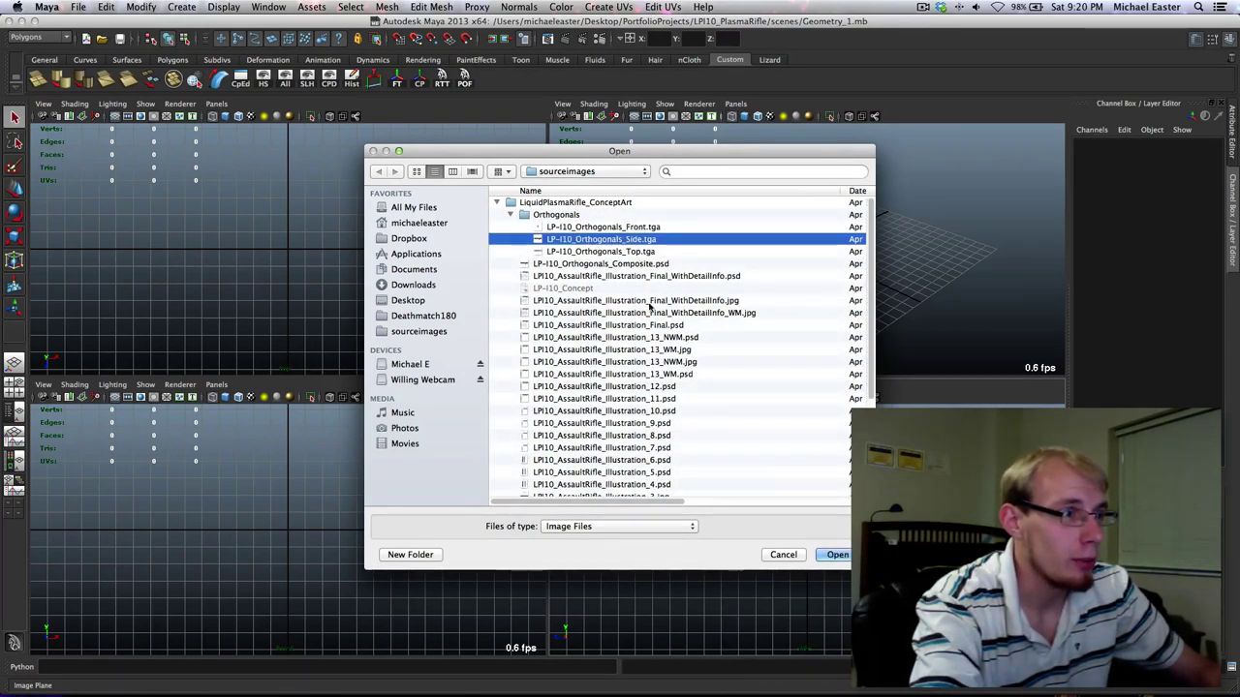
click(833, 555)
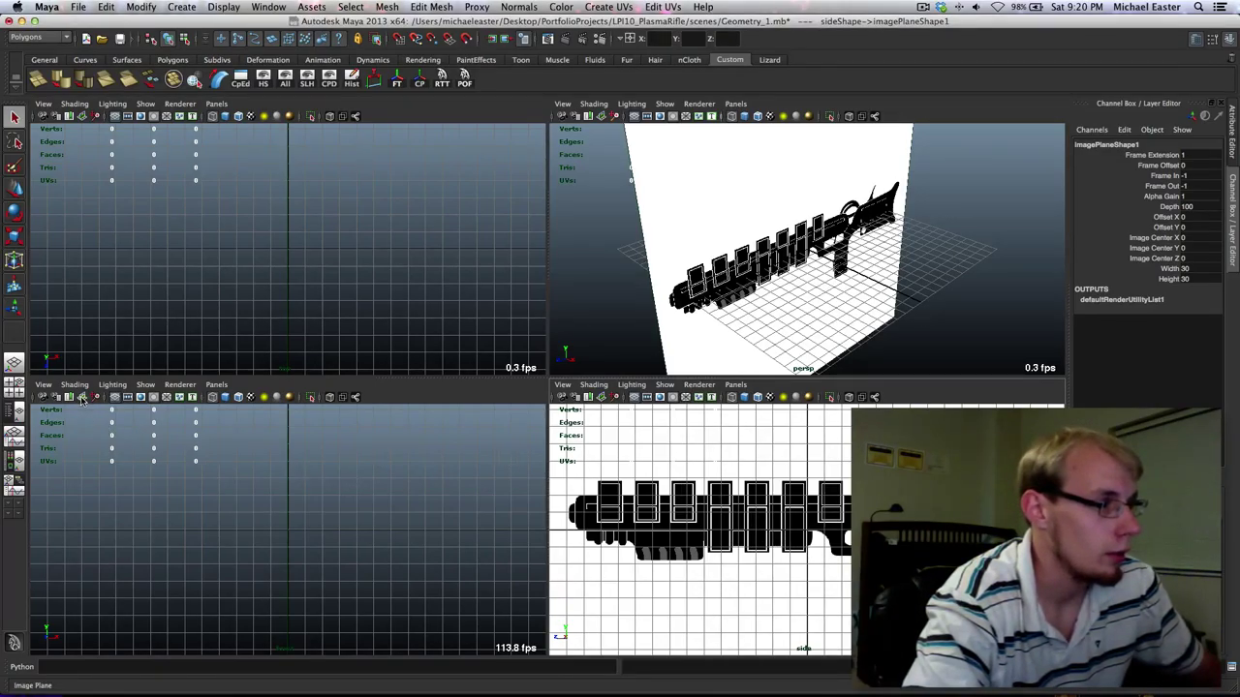
click(746, 520)
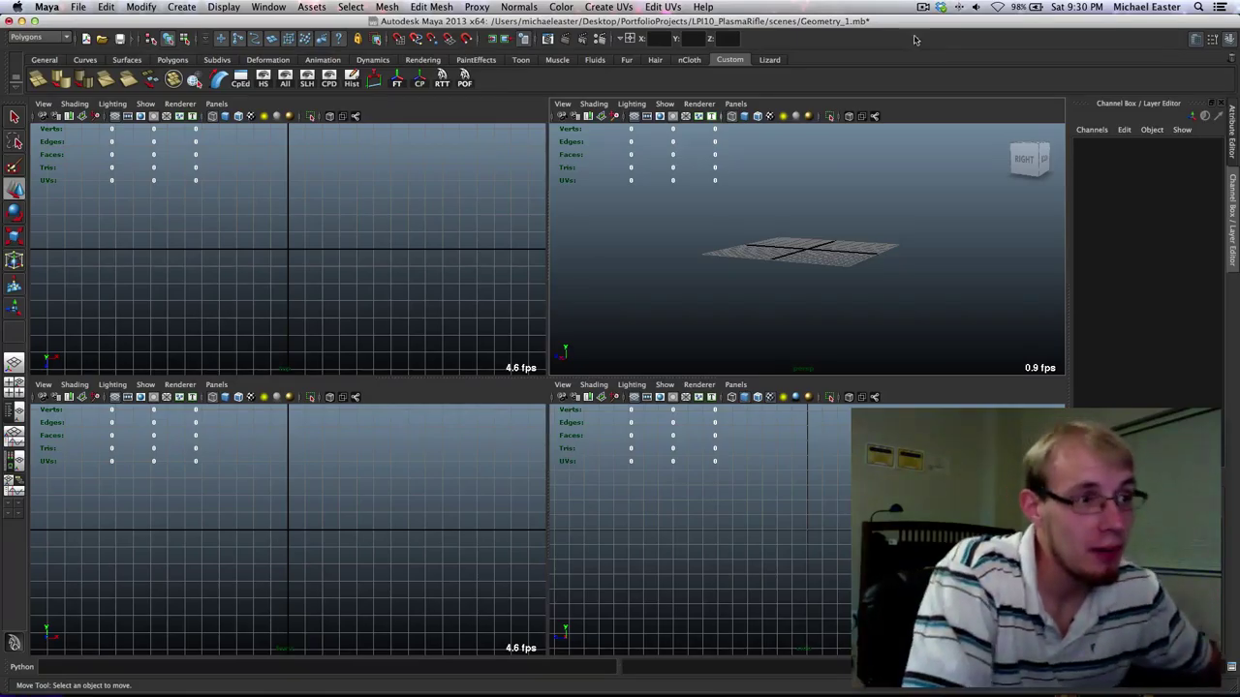
Load LP-I10_Orthogonals_Side_3.tga from the Orthogonals folder as the side view's image plane.
alt+drag(854, 227, 829, 243)
alt+middle_drag(831, 249, 820, 251)
alt+right_drag(821, 251, 886, 277)
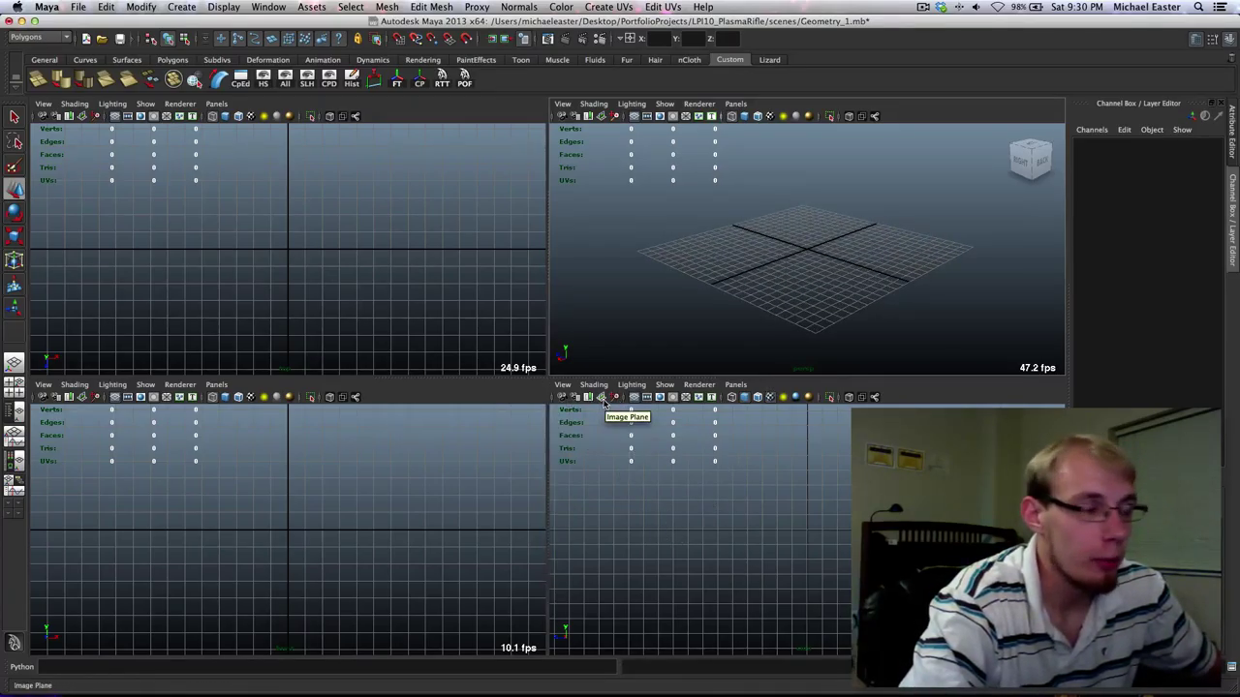
click(603, 399)
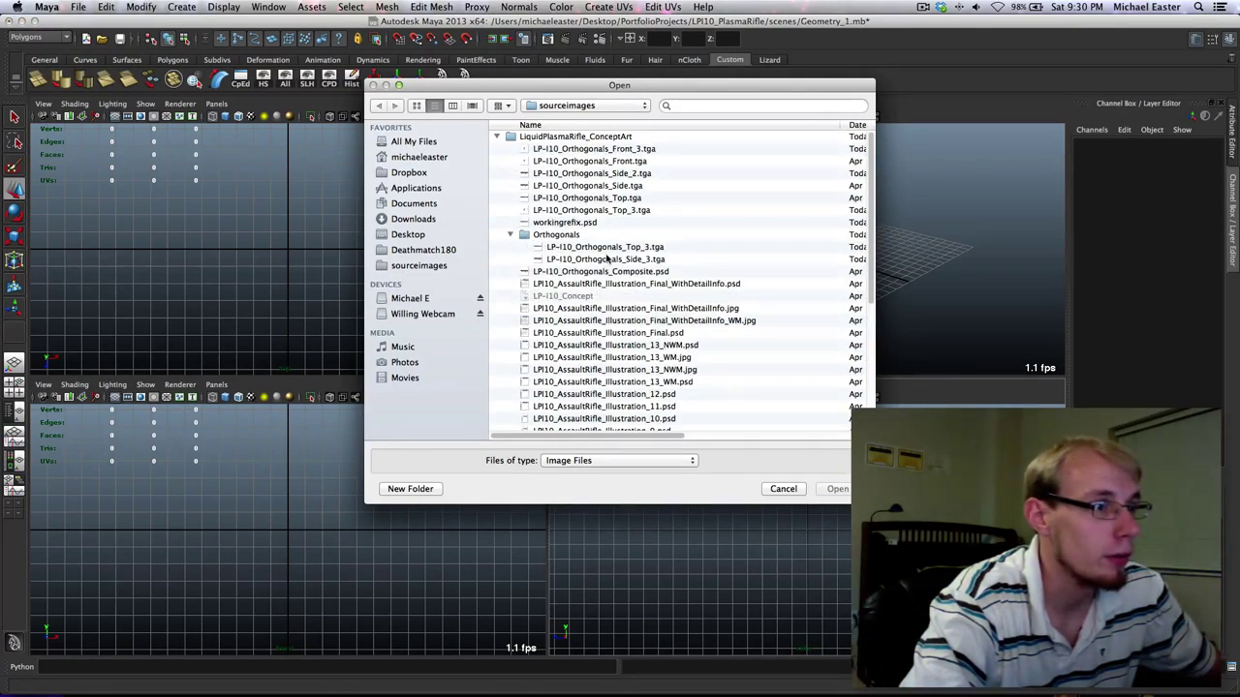
click(604, 259)
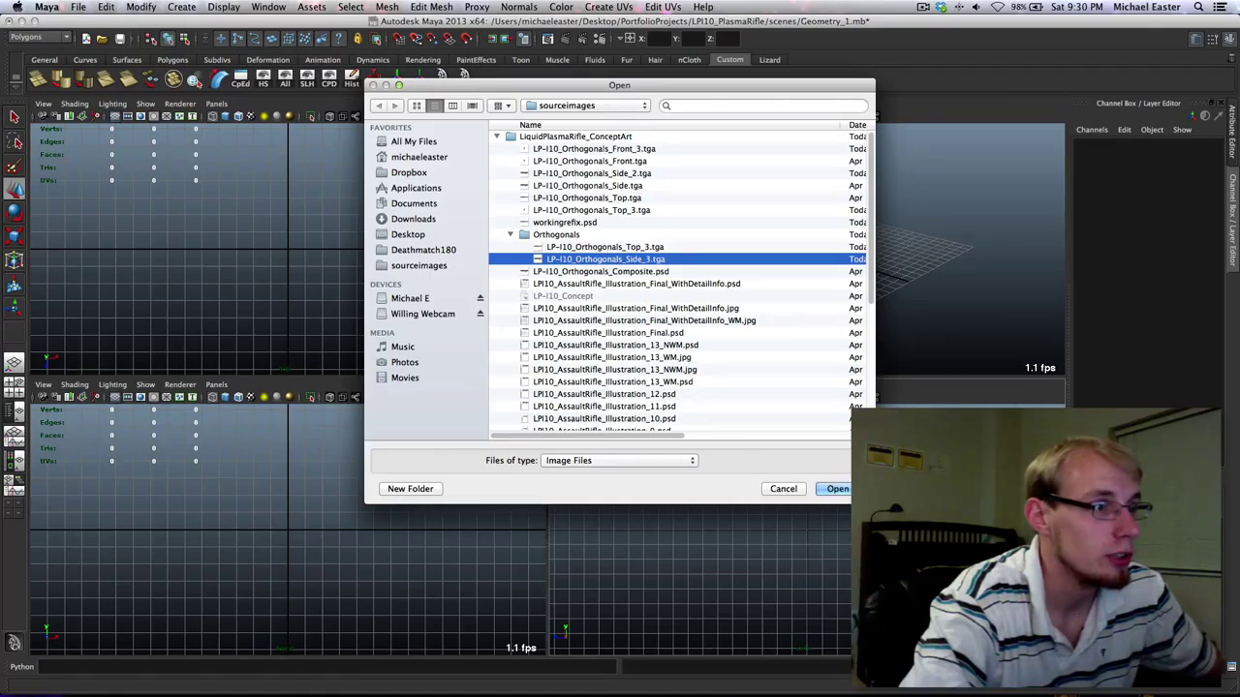
click(822, 490)
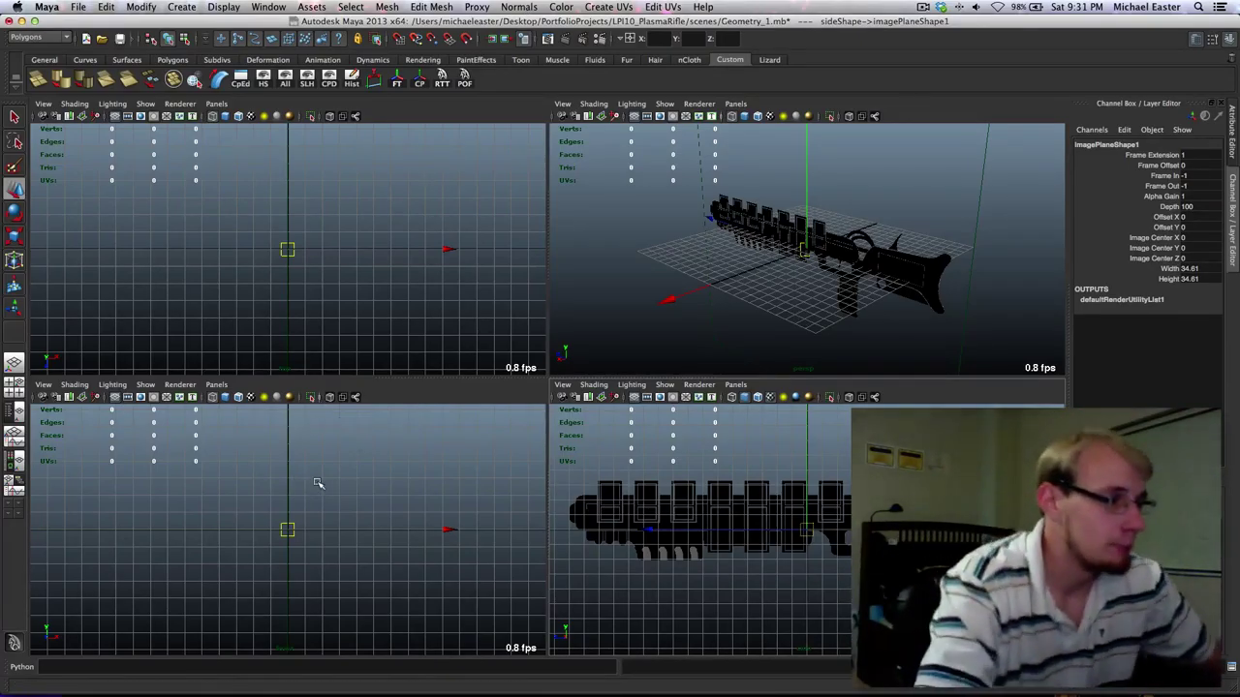
click(83, 397)
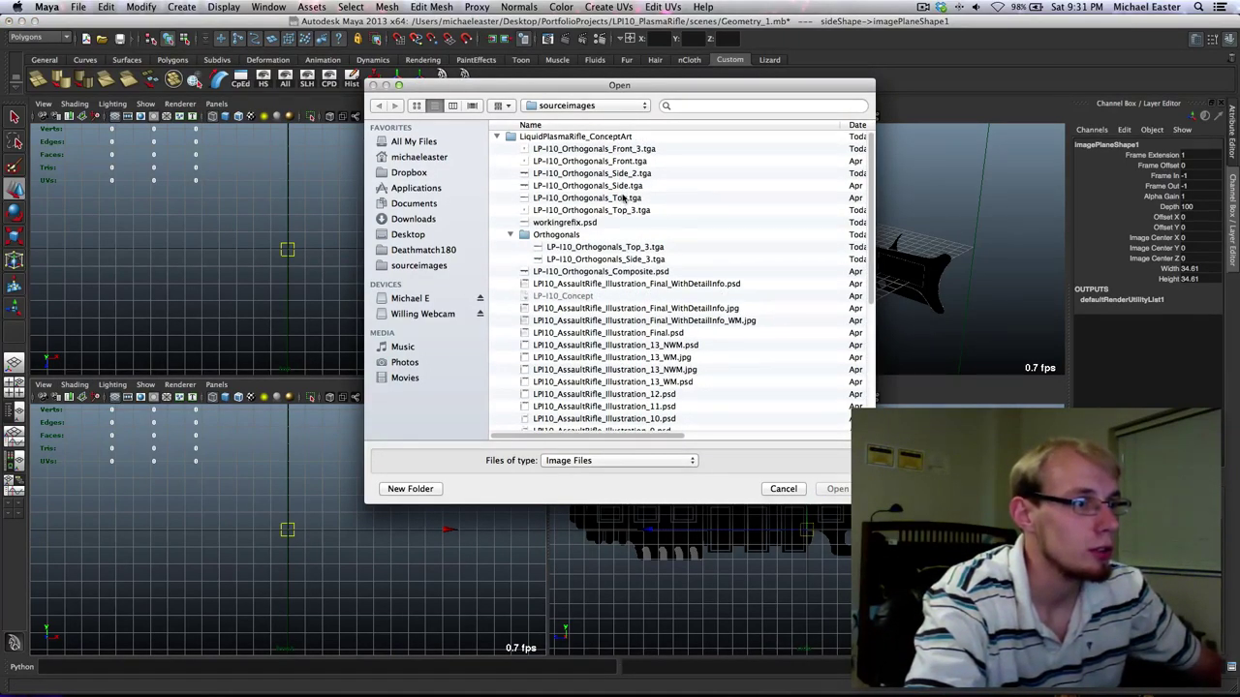
click(645, 149)
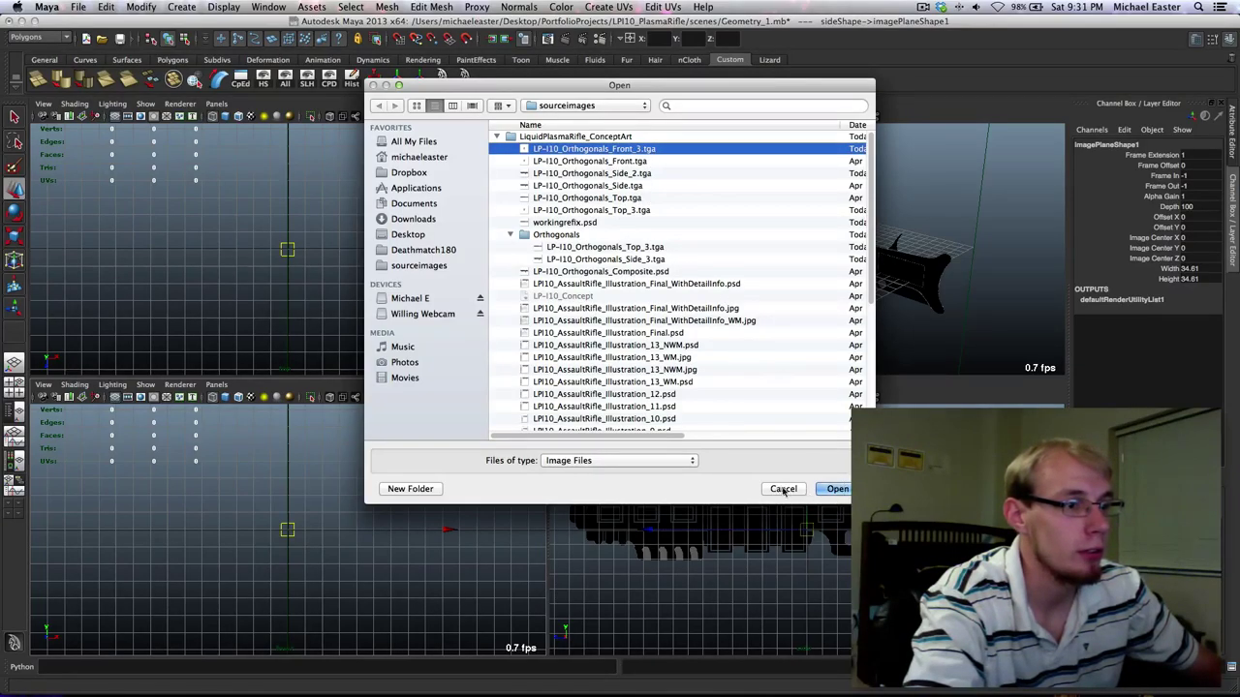
click(783, 489)
Switch to Finder and move LP-I10_Orthogonals_Front_3.tga from LiquidPlasmaRifle_ConceptArt into its Orthogonals subfolder, and open that subfolder.
key(super+Tab)
key(super+Tab)
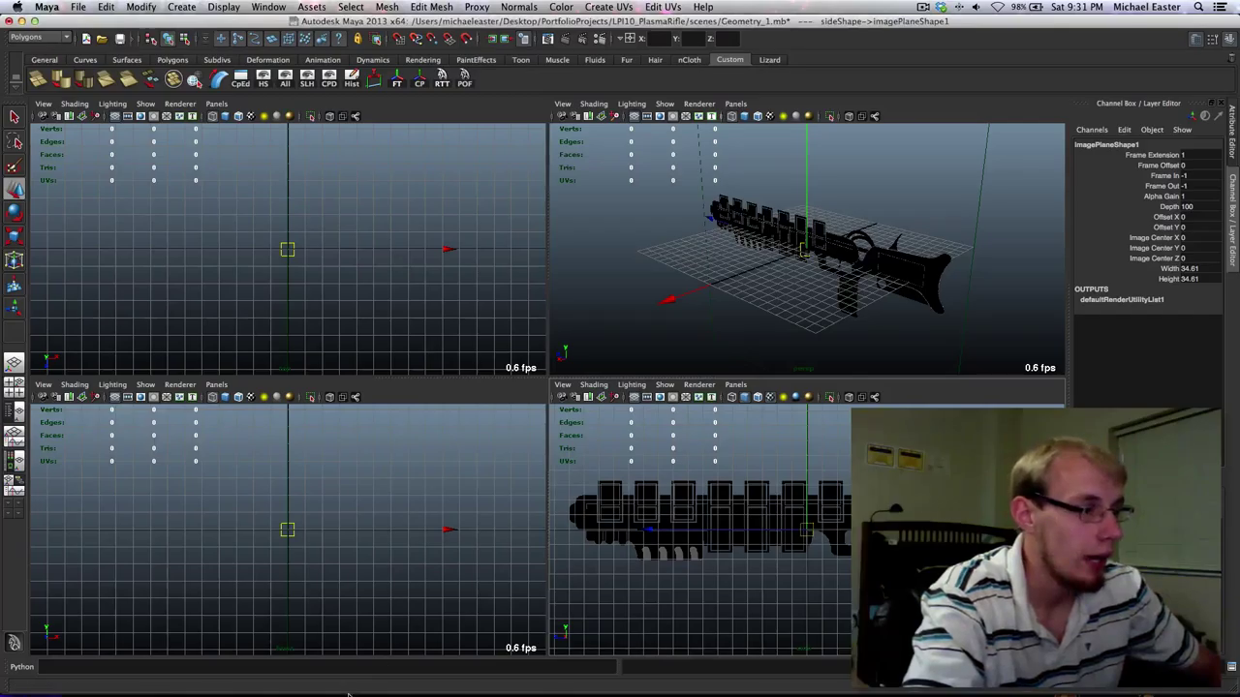
click(263, 668)
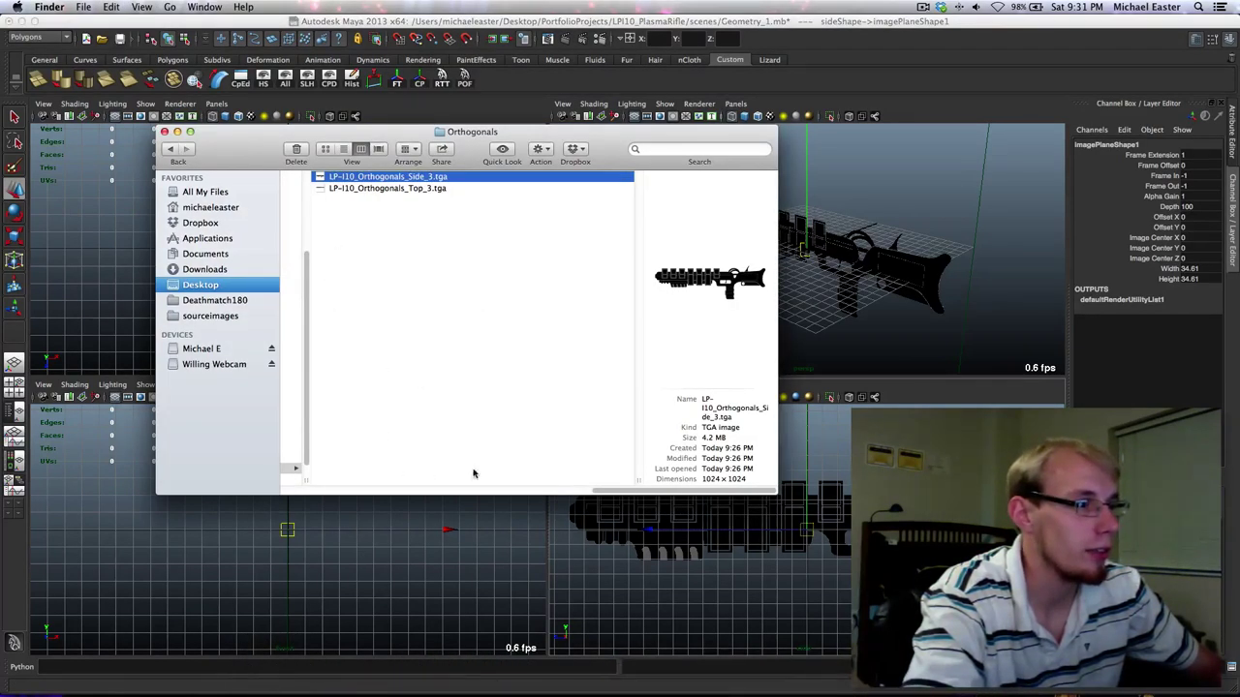
scroll(474, 473, left, 5)
scroll(376, 277, up, 5)
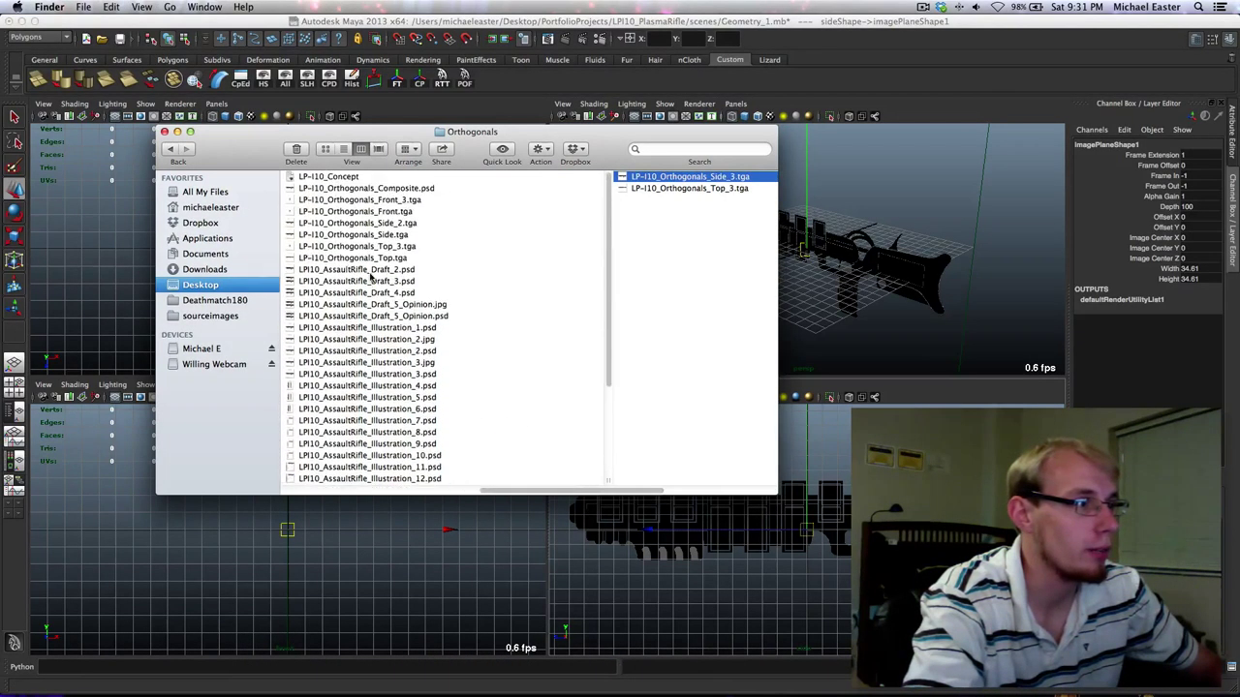
click(397, 200)
drag(357, 201, 343, 463)
scroll(503, 310, down, 5)
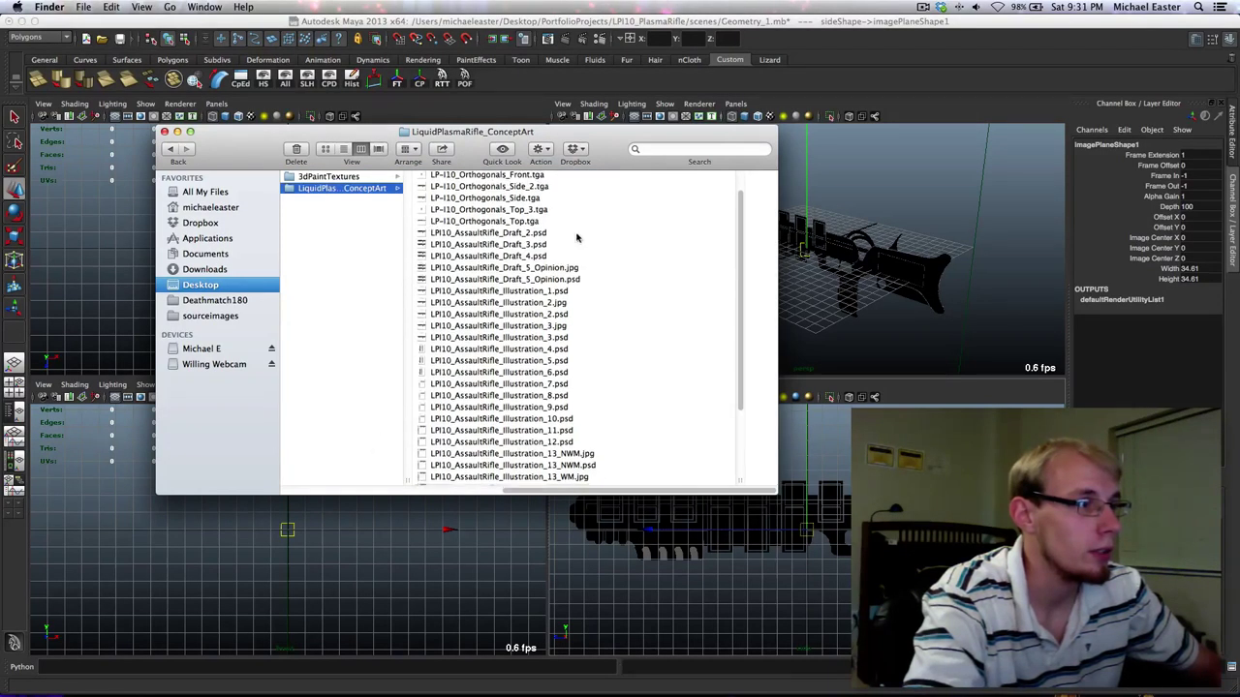
click(531, 458)
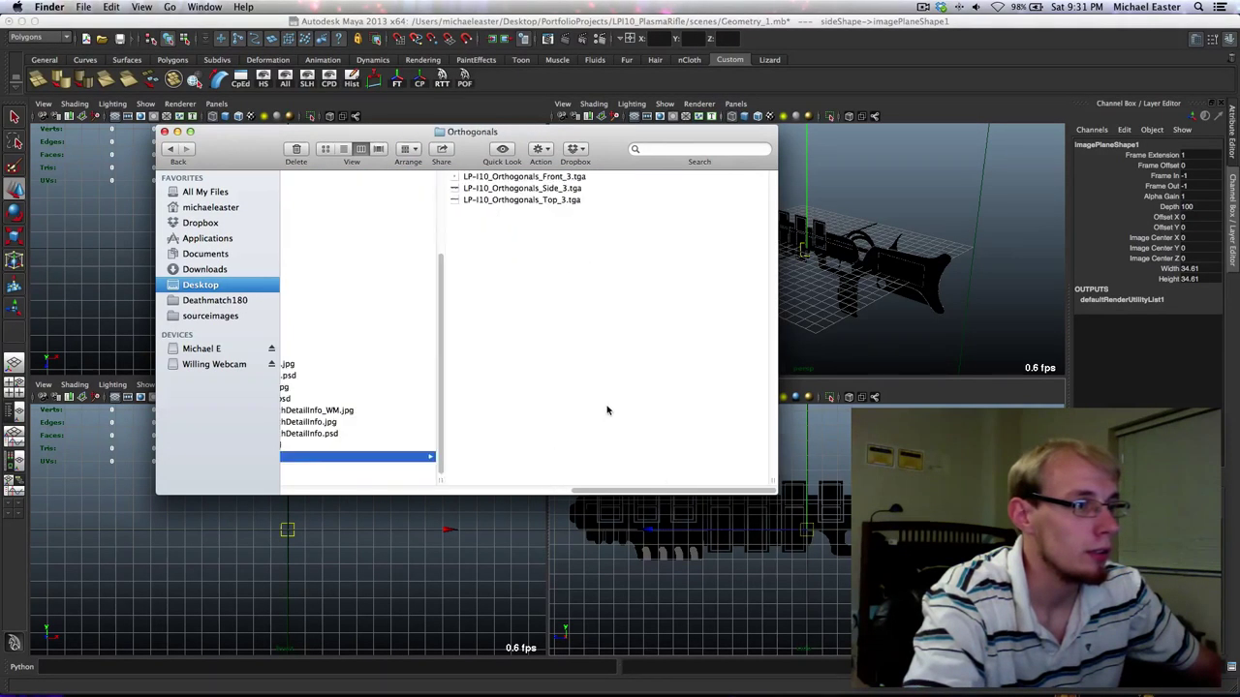
Switch back to Maya and load LP-I10_Orthogonals_Front_3.tga from the Orthogonals folder as the front view's image plane.
key(super+Tab)
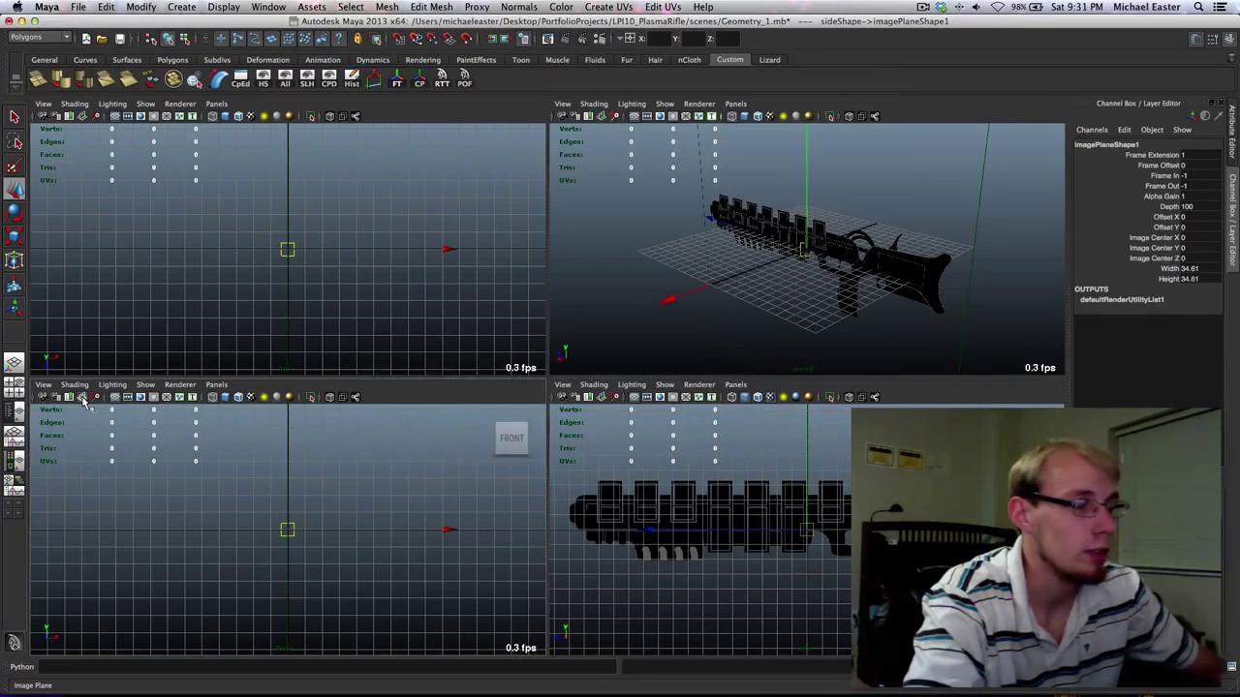
click(81, 398)
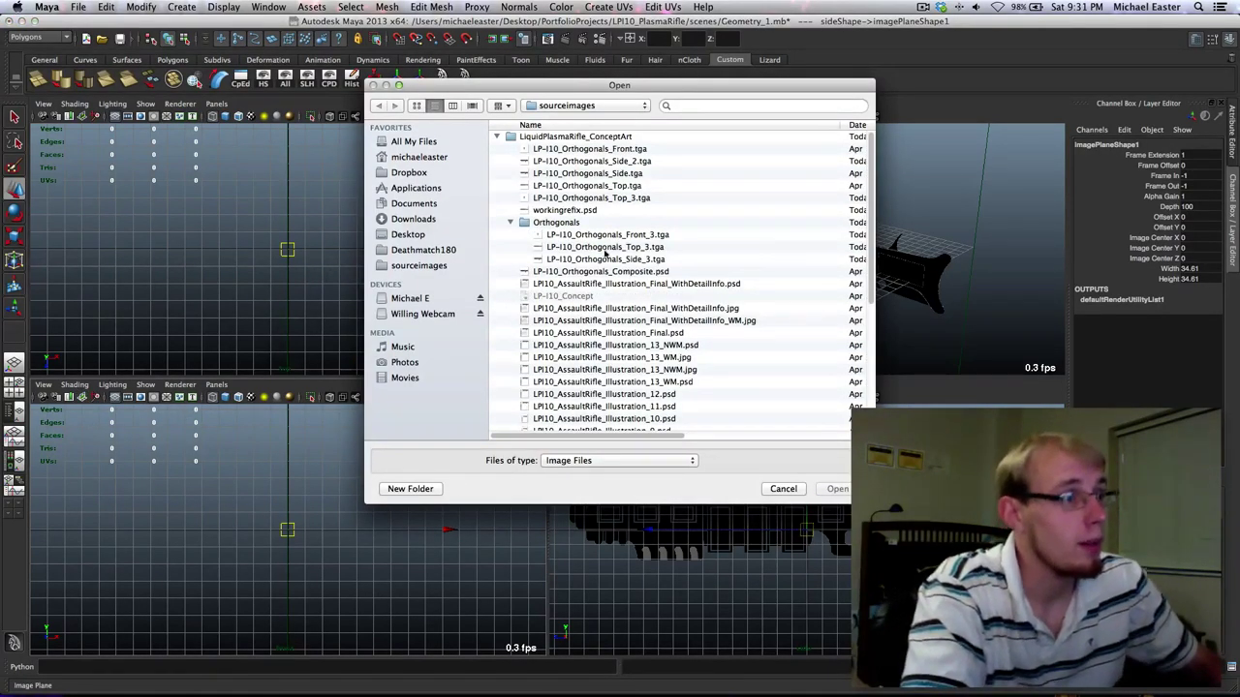
double_click(645, 239)
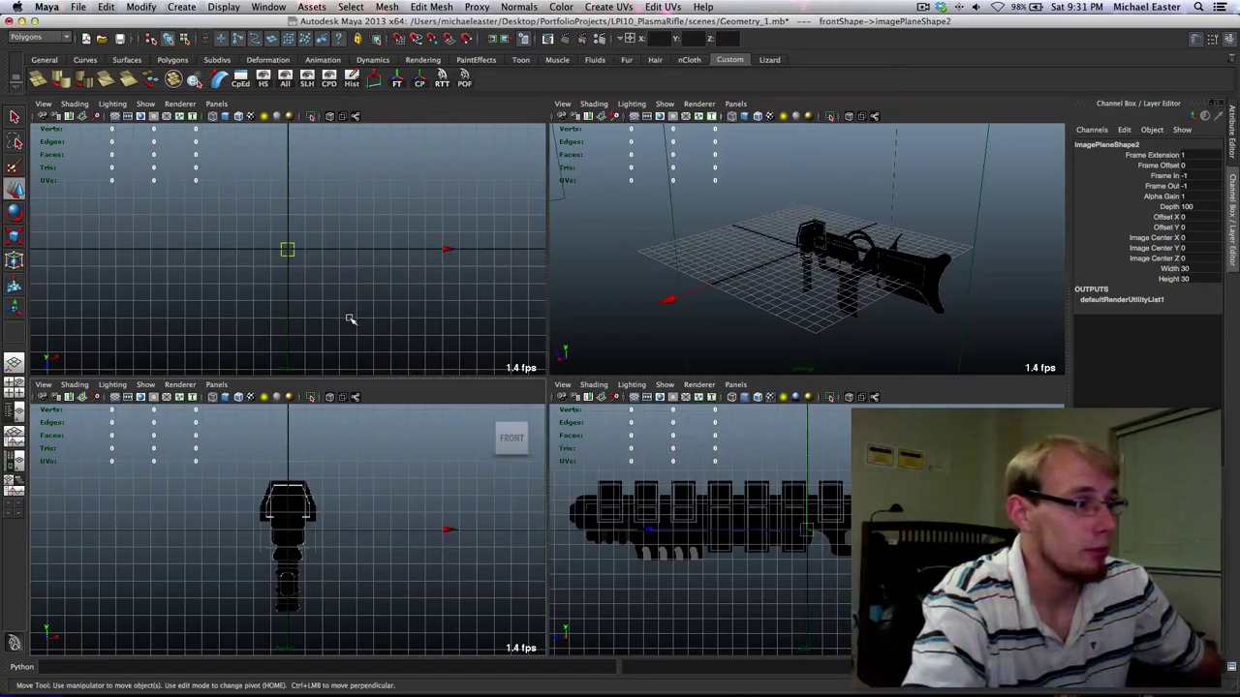
Load LP-I10_Orthogonals_Top_3.tga from the Orthogonals folder as the top view's image plane.
click(69, 116)
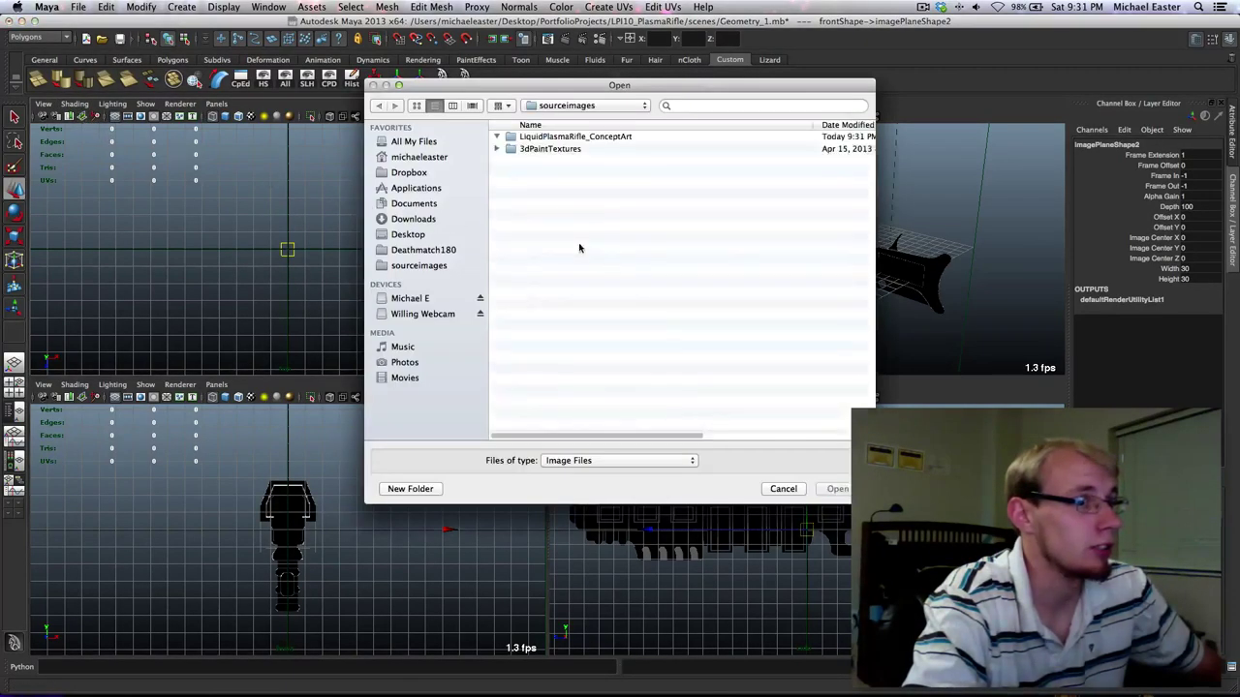
double_click(557, 223)
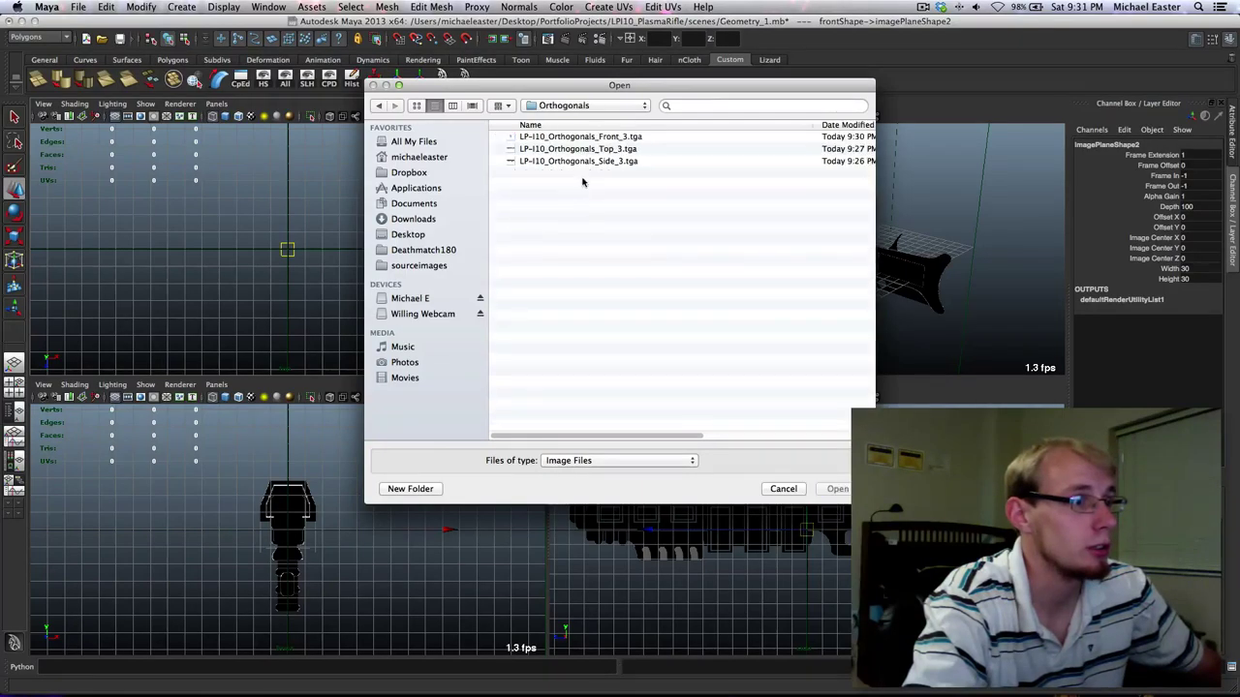
double_click(593, 150)
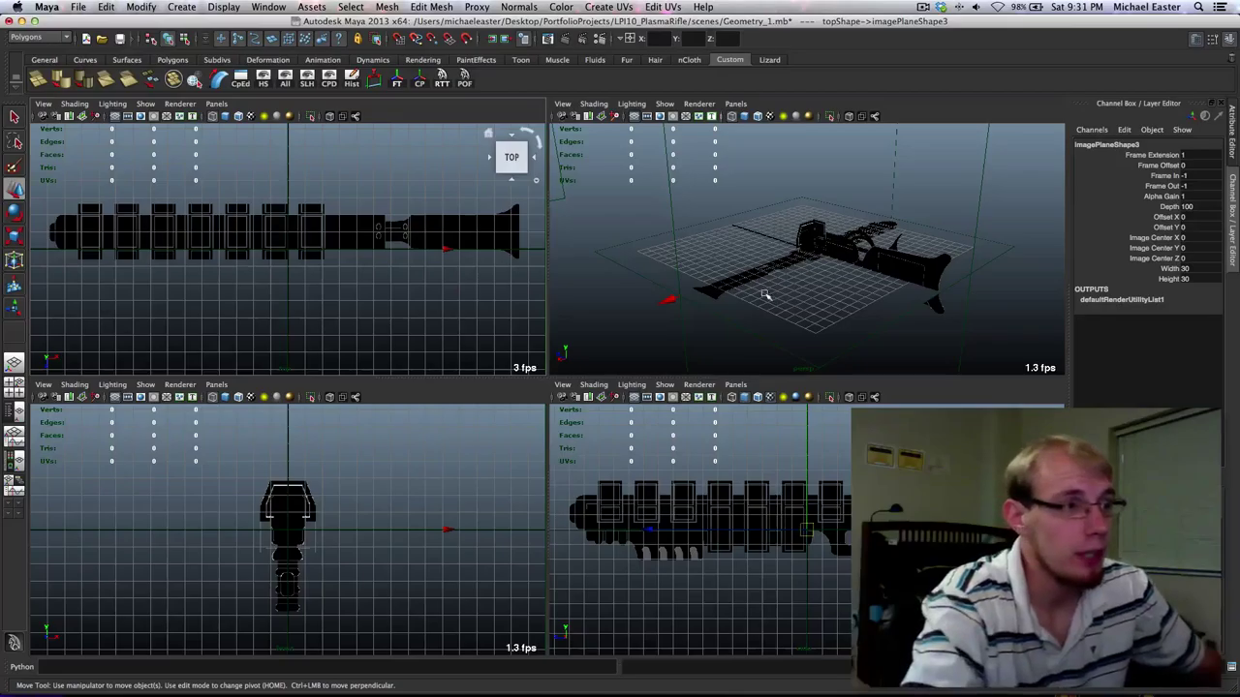
Examine how the three rifle image planes intersect at the grid centre in the perspective view.
mouse_move(771, 296)
alt+mouse_down()
mouse_move(842, 304)
mouse_move(836, 279)
mouse_move(776, 274)
alt+mouse_up()
scroll(785, 272, up, 5)
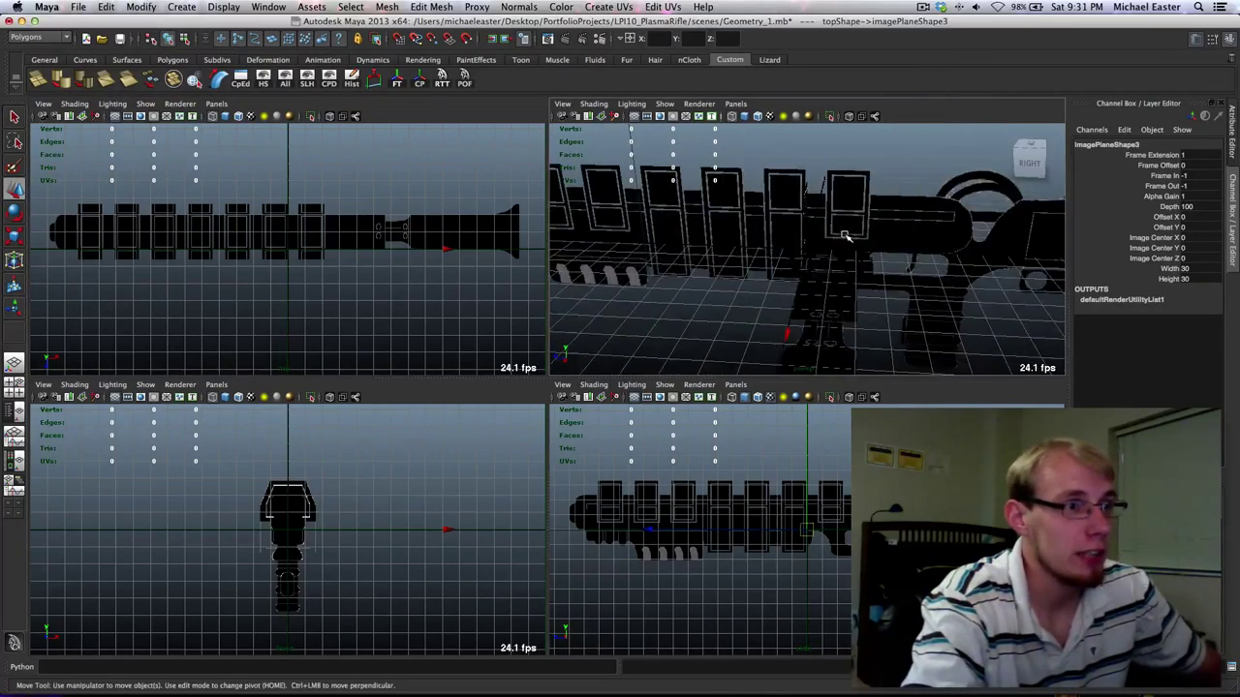
alt+middle_drag(845, 236, 788, 277)
key(space)
key(space)
alt+drag(772, 289, 734, 282)
scroll(733, 283, down, 5)
alt+drag(667, 340, 440, 330)
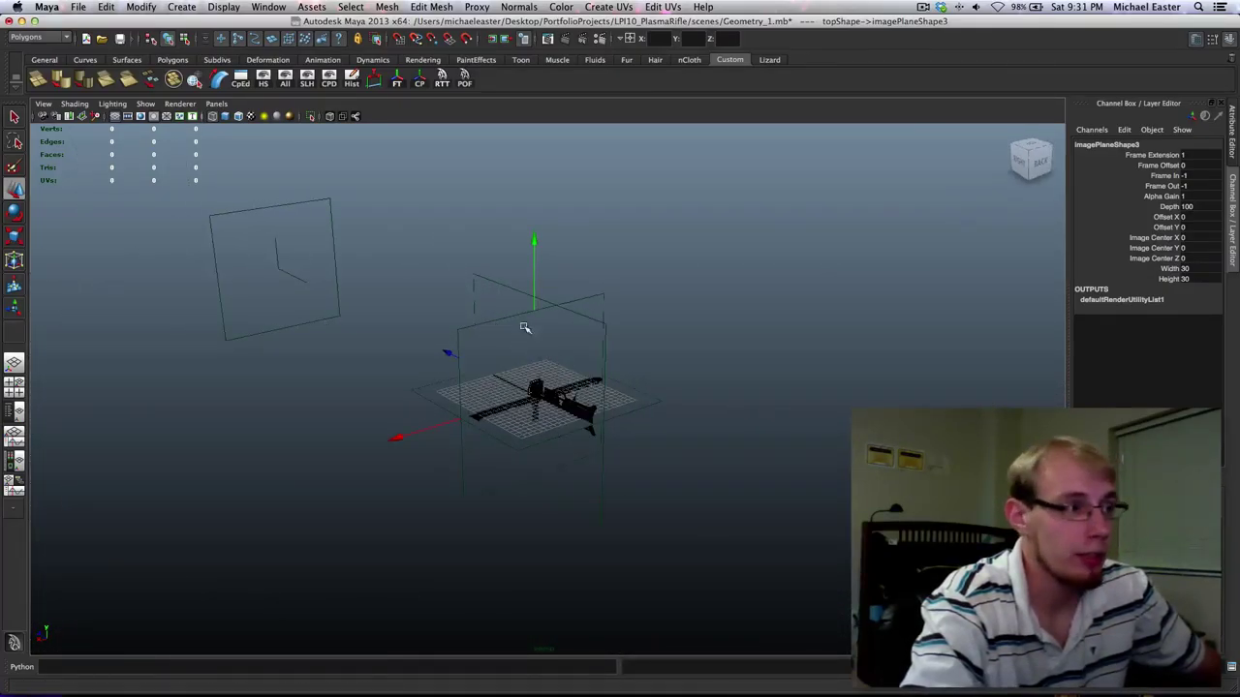
Select the side image plane and shift it away from the grid by setting its Image Center X to -17.2.
alt+drag(523, 326, 587, 327)
click(625, 334)
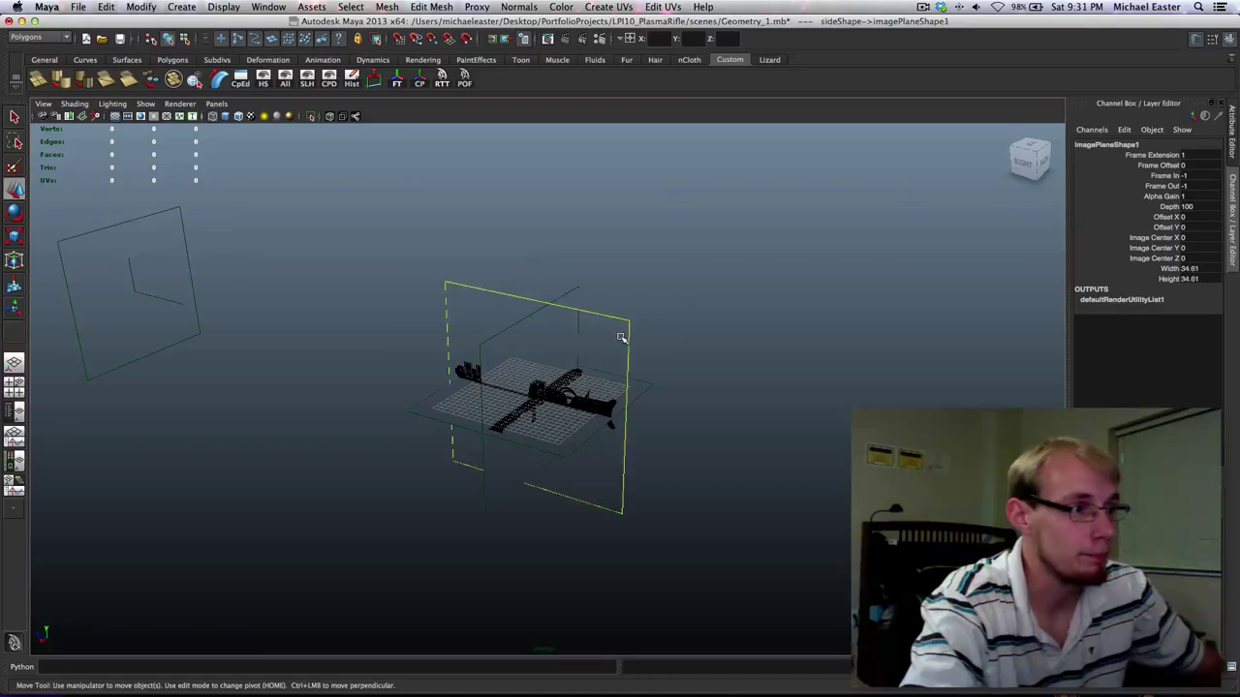
alt+drag(624, 334, 664, 378)
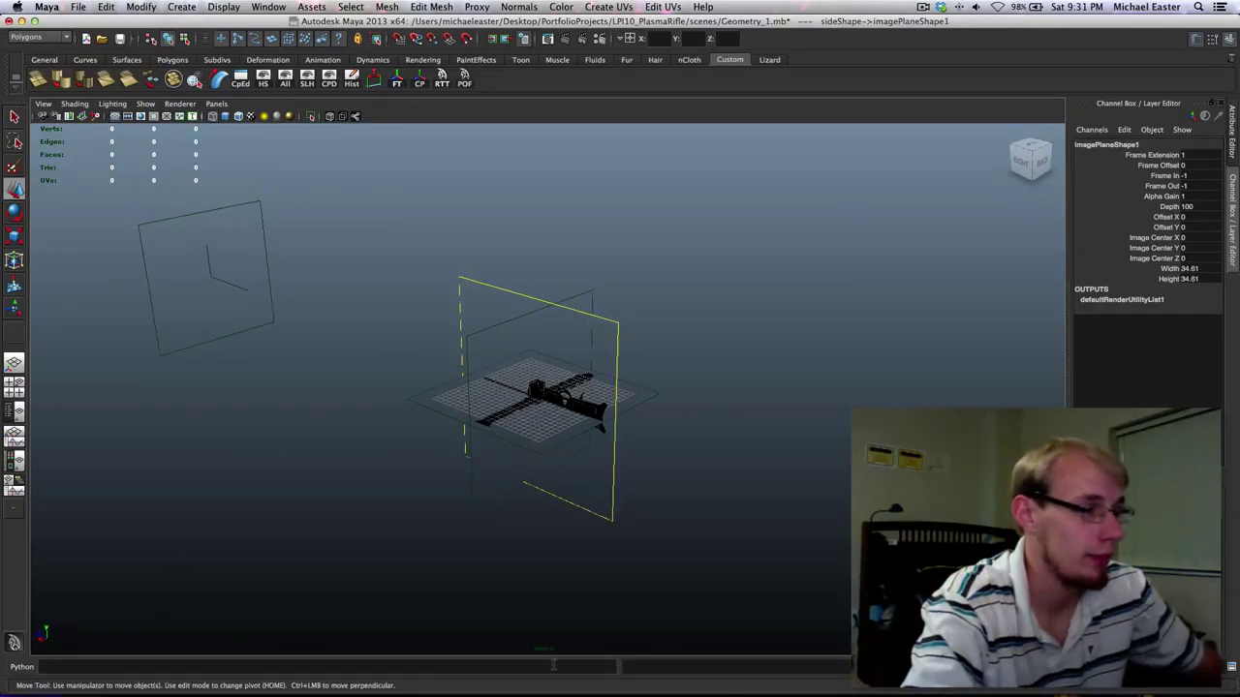
alt+drag(718, 277, 621, 412)
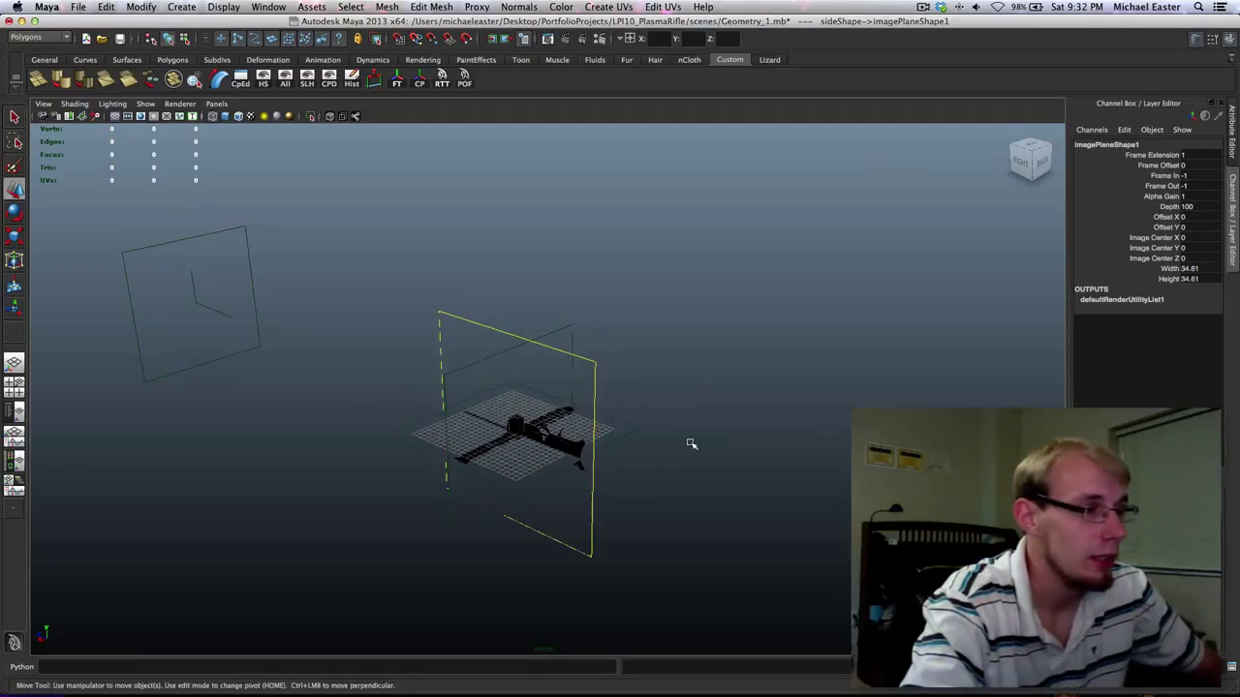
alt+drag(689, 442, 653, 452)
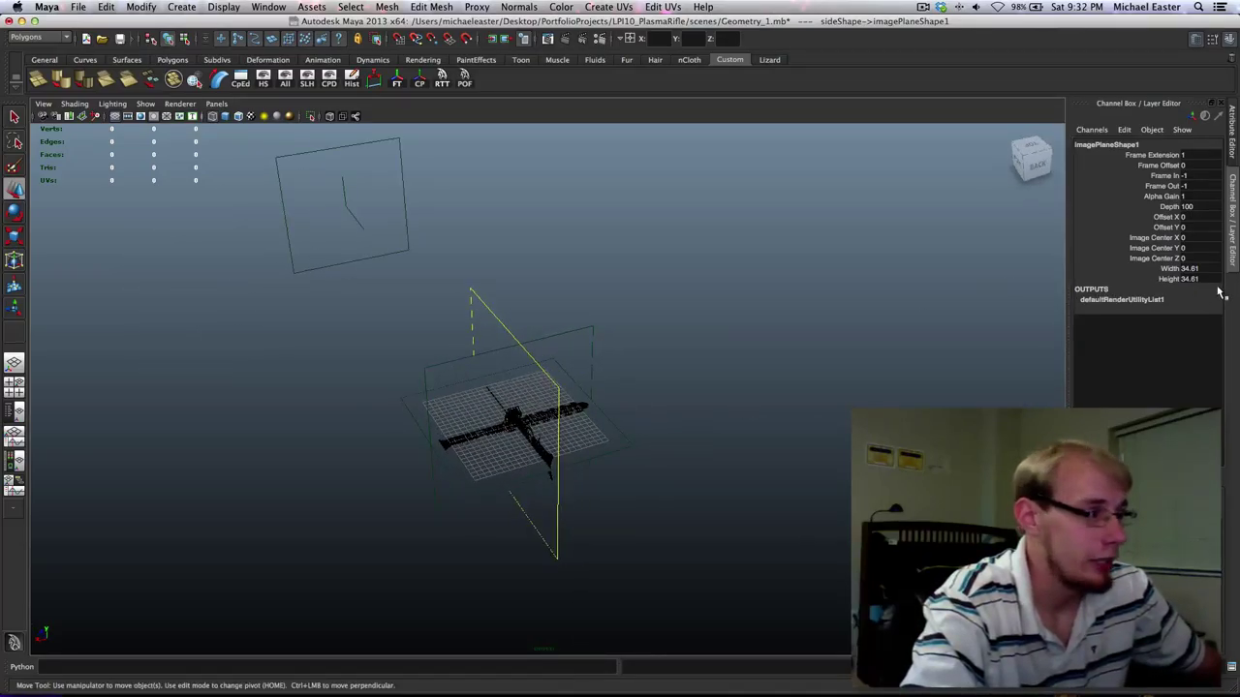
click(1154, 237)
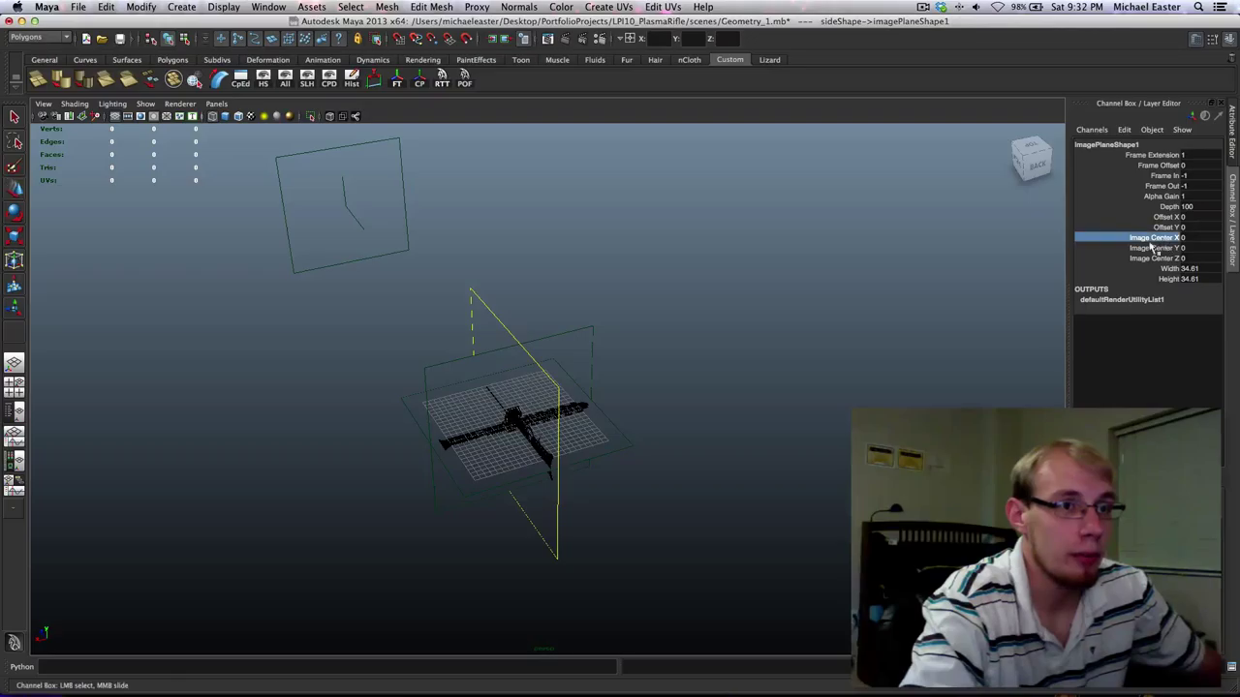
middle_drag(742, 312, 643, 316)
Select the top image plane and lower it below the grid by setting its Image Center Y to -20.8.
alt+drag(643, 316, 888, 318)
drag(664, 408, 703, 432)
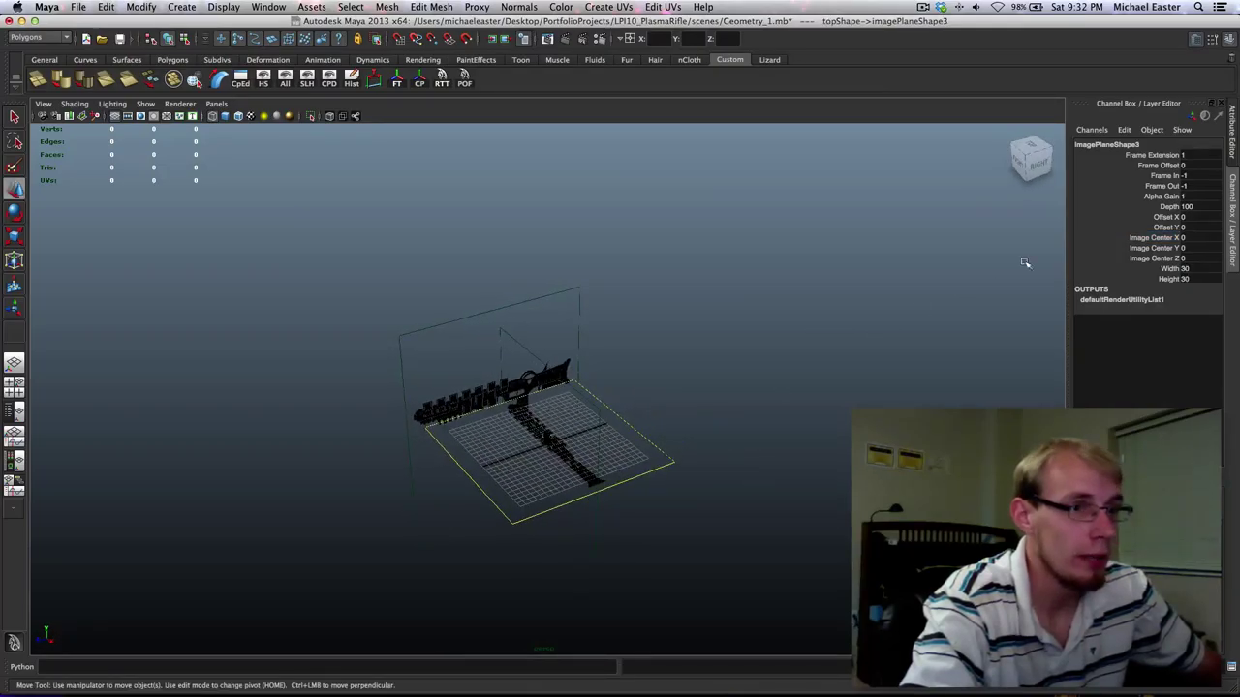
click(1192, 248)
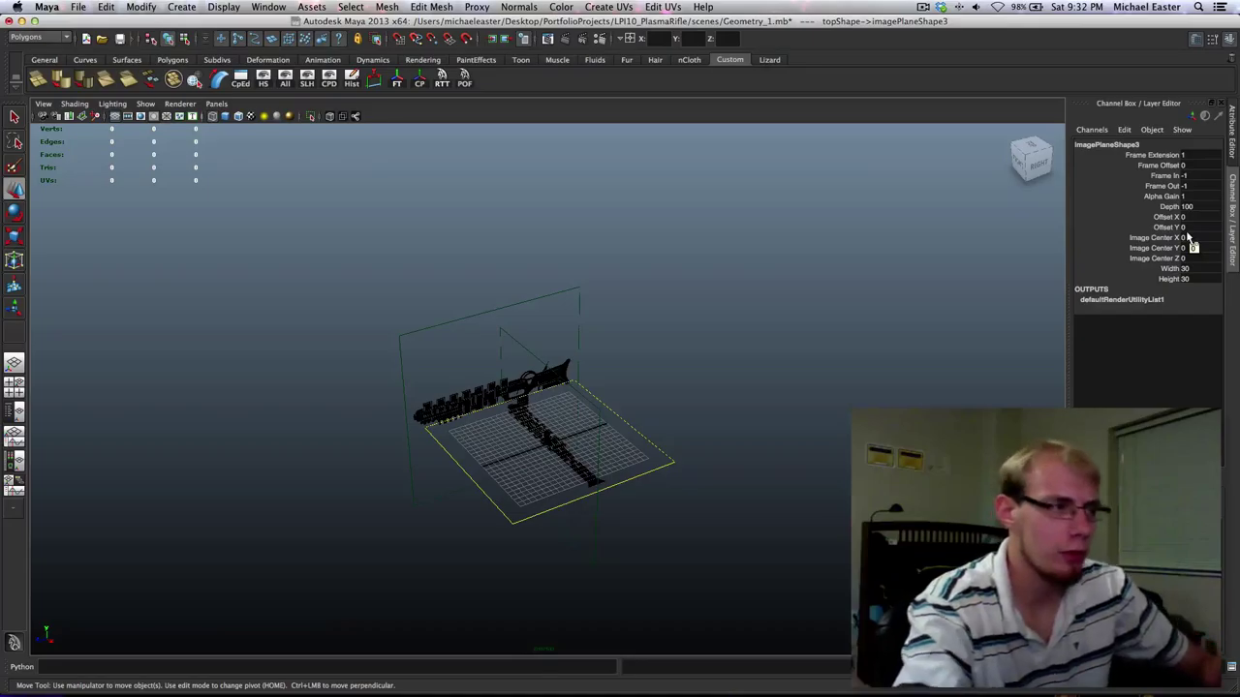
click(1167, 250)
middle_drag(866, 323, 709, 318)
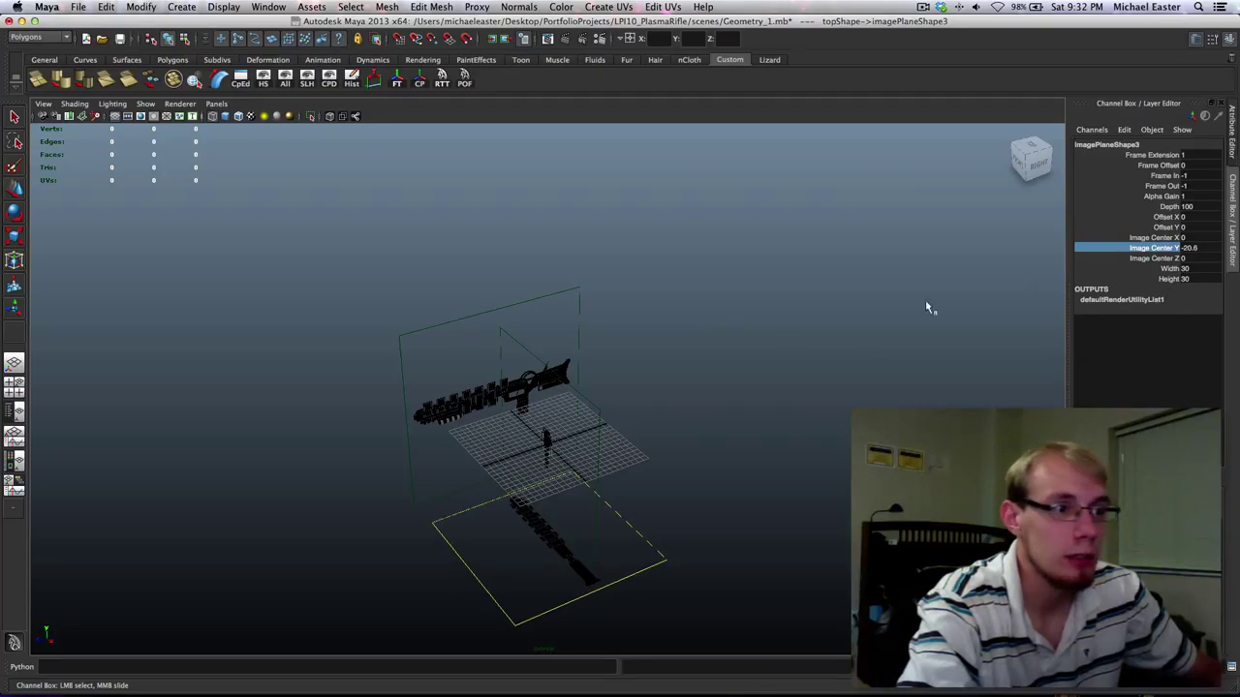
Select the front image plane and push it behind the grid by setting its Image Center Z to -15.8.
click(629, 416)
alt+drag(689, 390, 717, 389)
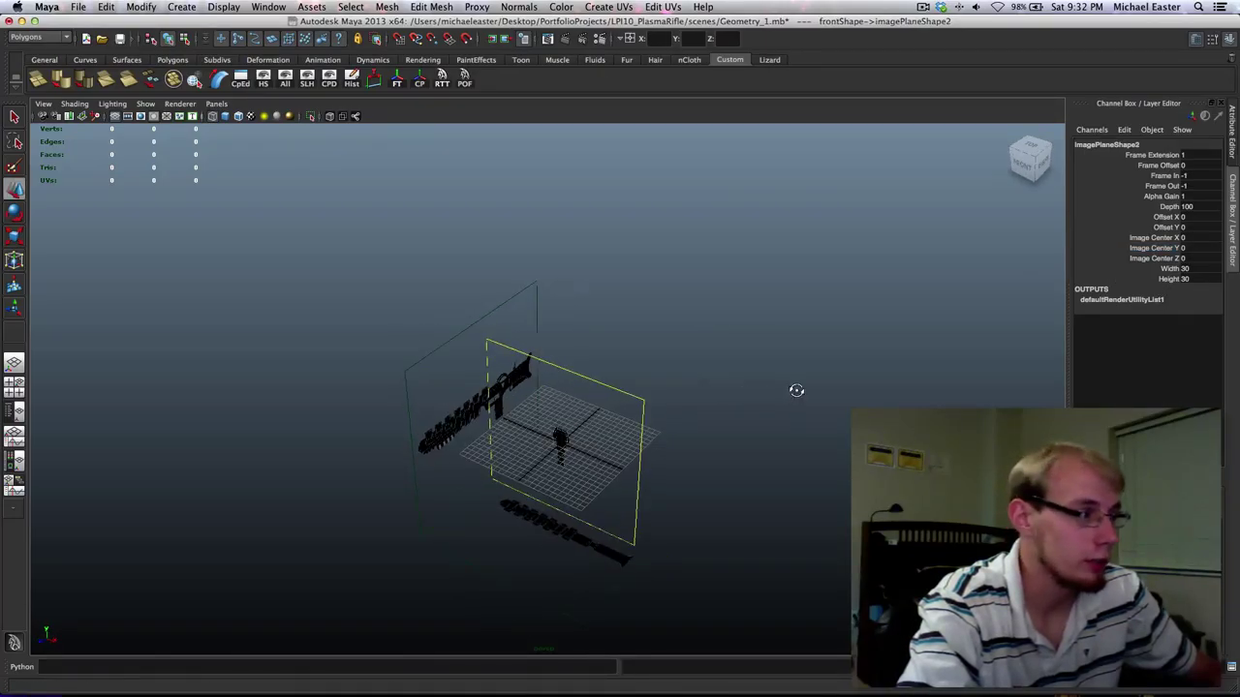
alt+drag(797, 390, 770, 390)
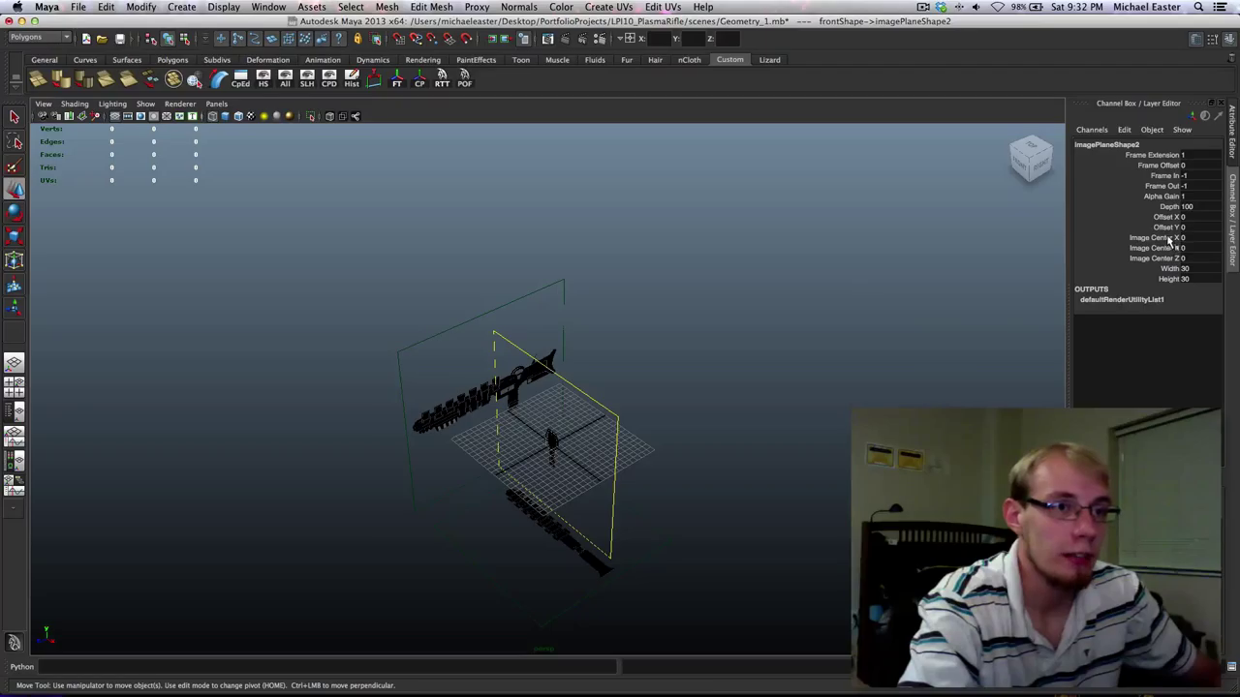
click(1162, 258)
middle_drag(966, 320, 705, 346)
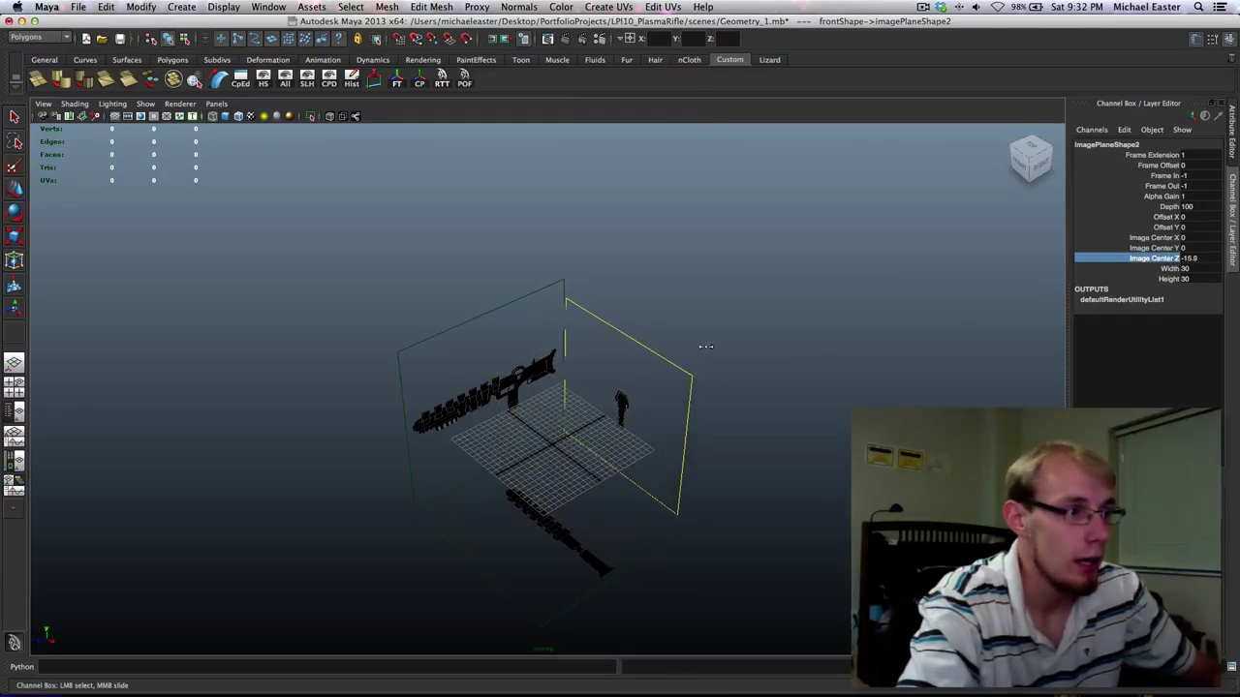
Check the placement of the offset image planes in the perspective view and the four-view layout.
alt+drag(732, 457, 884, 430)
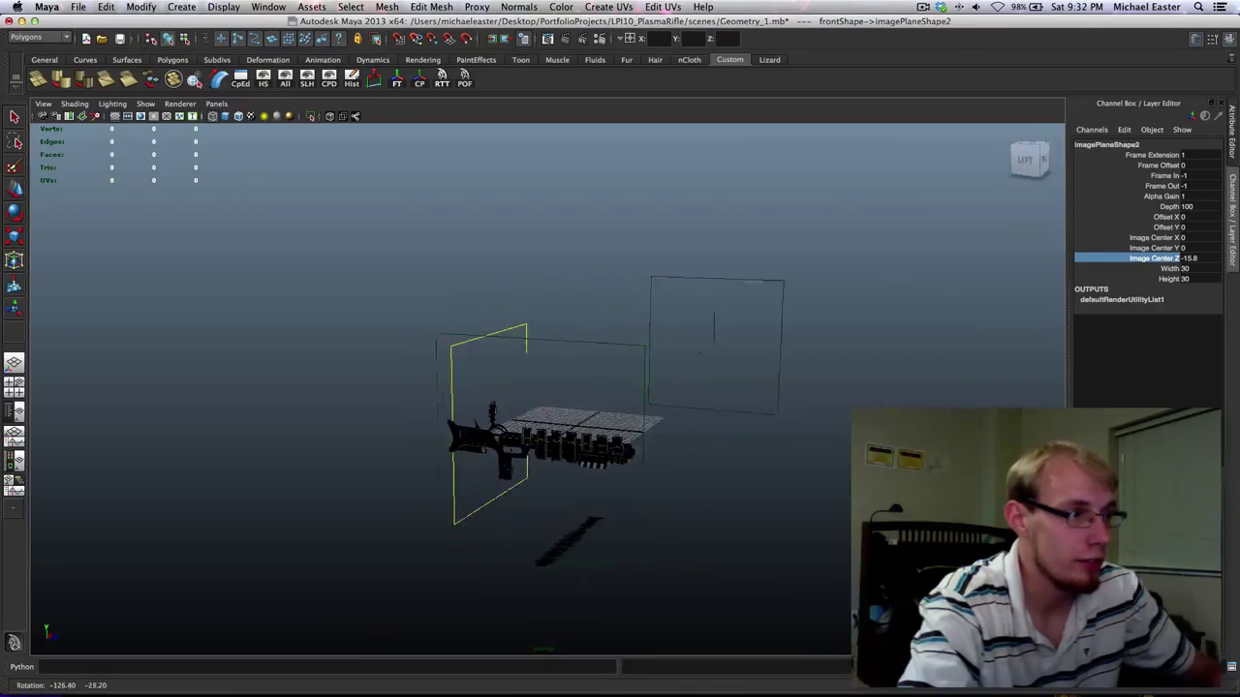
alt+drag(824, 458, 720, 451)
key(space)
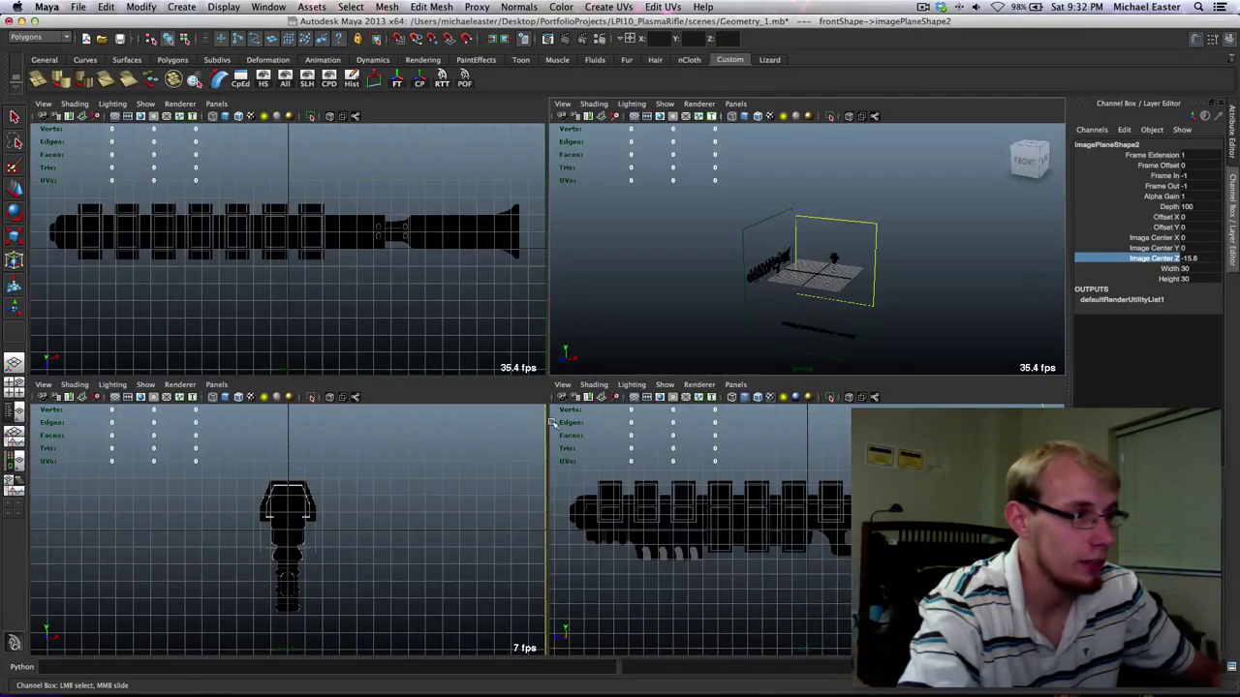
key(space)
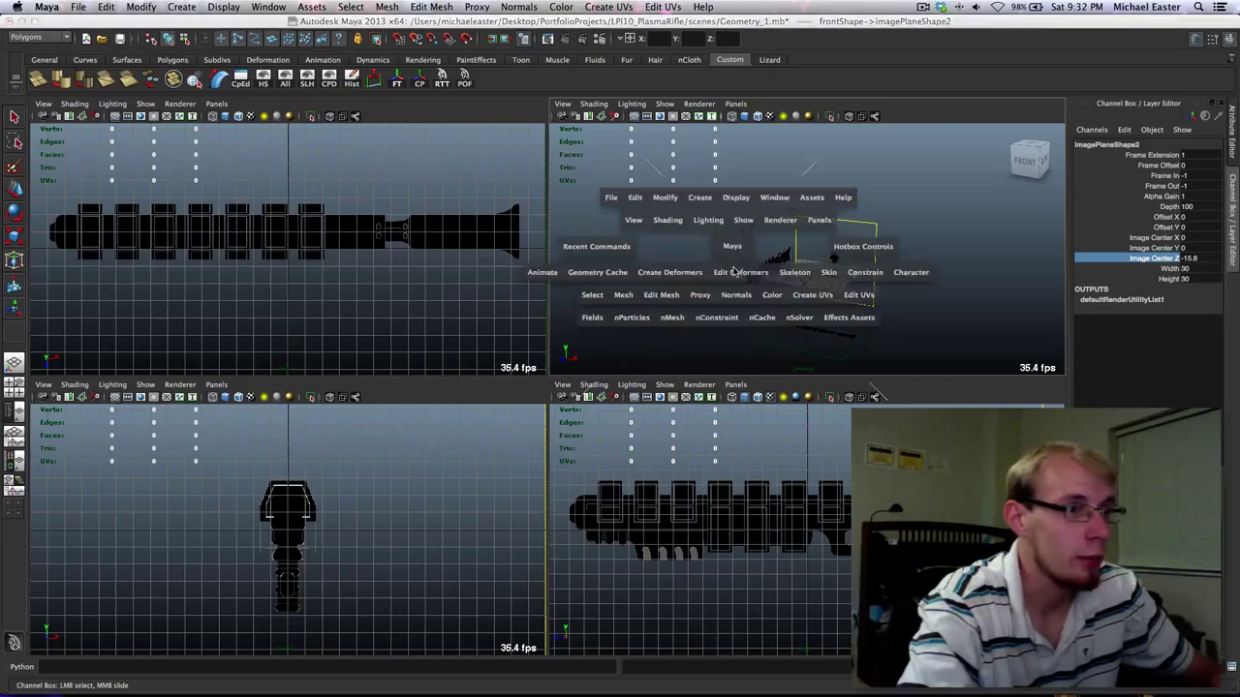
alt+drag(710, 272, 638, 278)
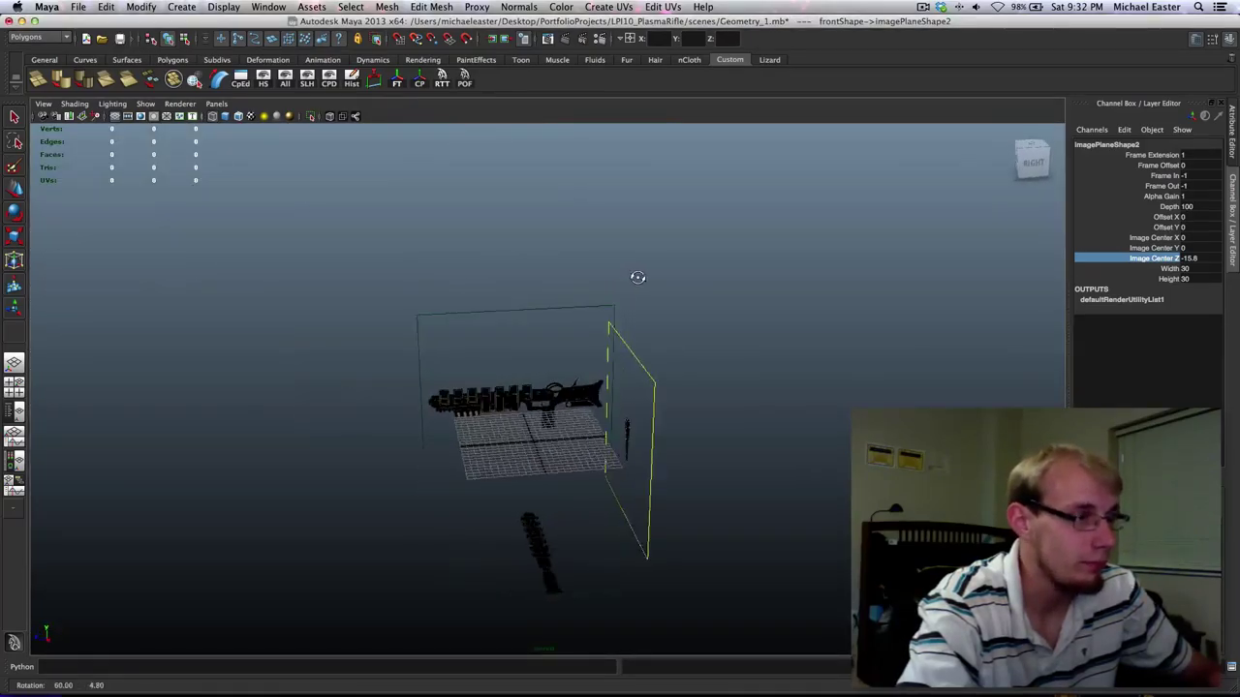
scroll(575, 363, up, 5)
click(805, 208)
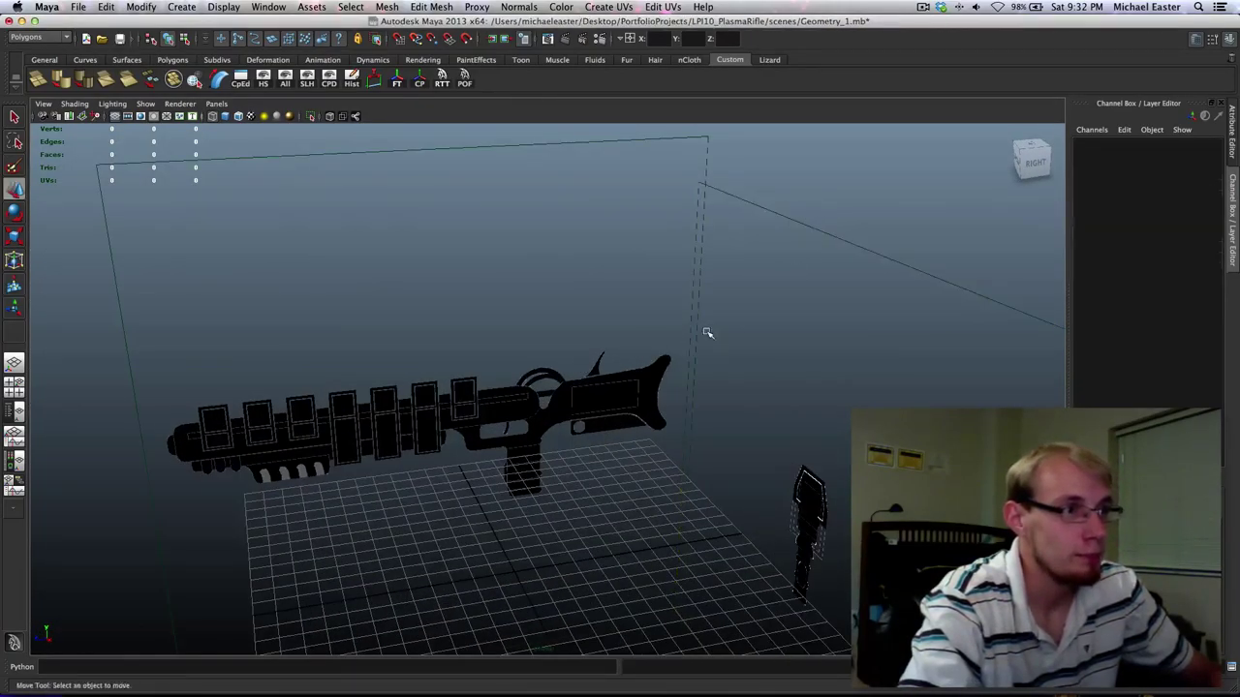
scroll(704, 329, down, 10)
Select the three image planes, create a new display layer and name it ImagePlane_Layer.
drag(515, 391, 726, 492)
alt+drag(727, 423, 690, 433)
click(1211, 501)
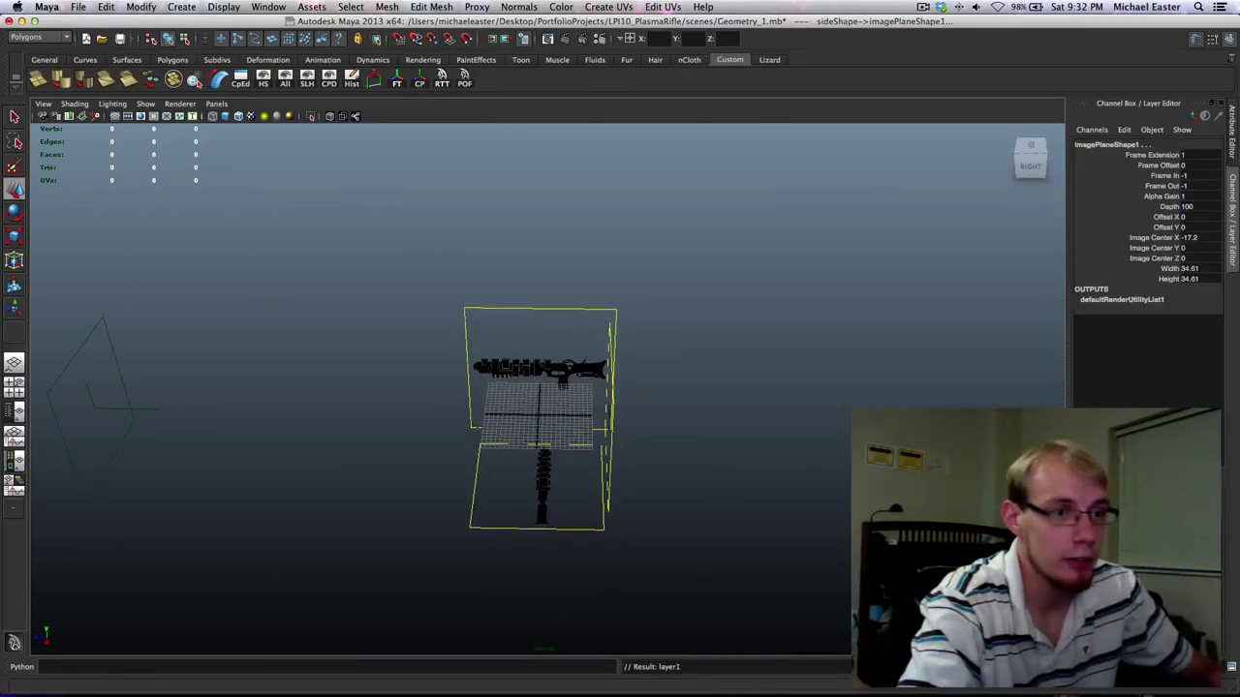
double_click(1152, 518)
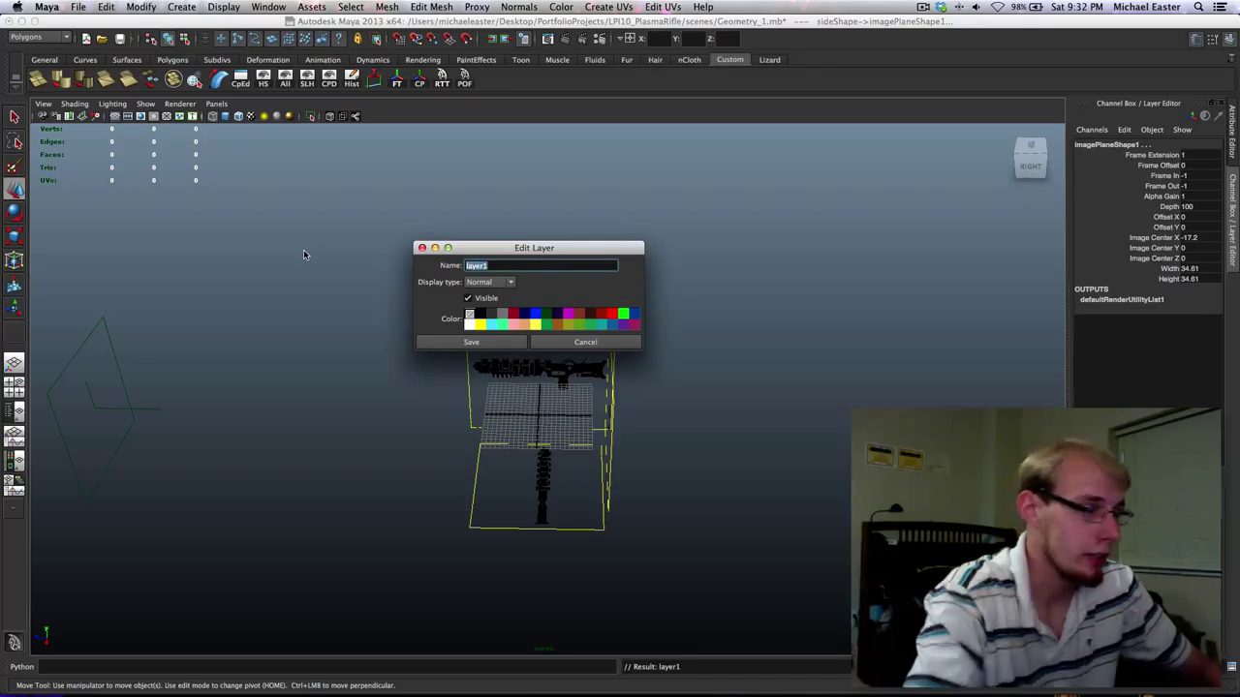
text(ImagePla)
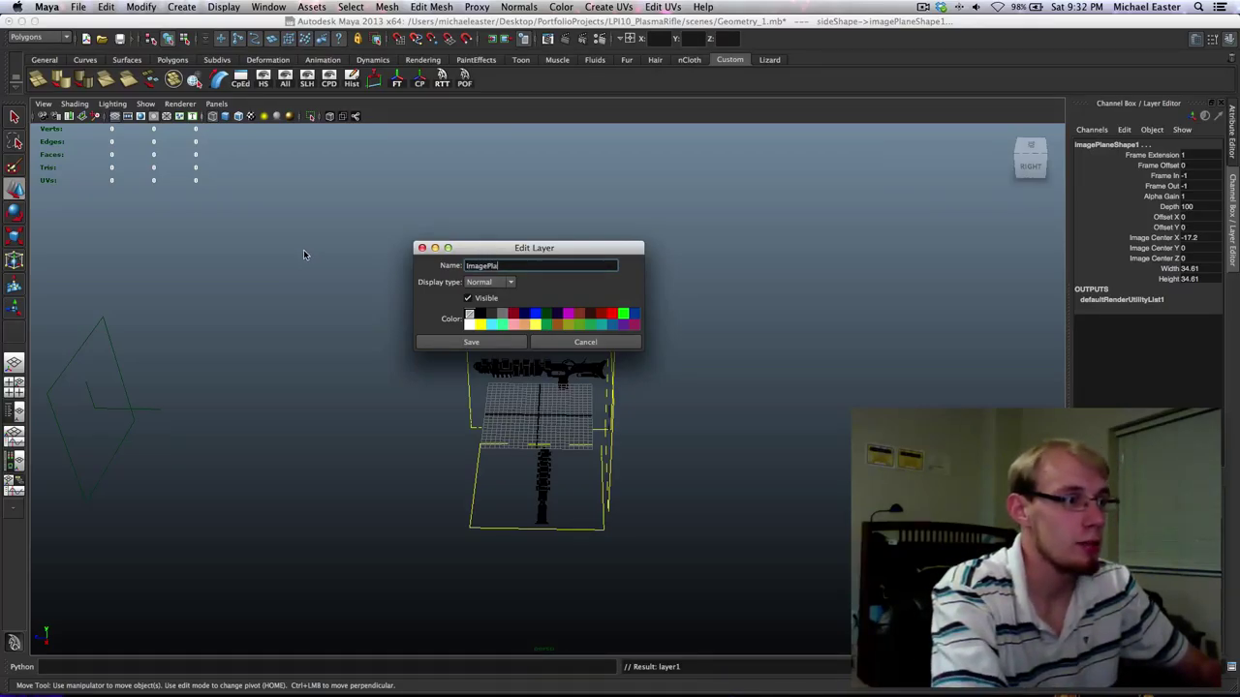
text(ne_Layer)
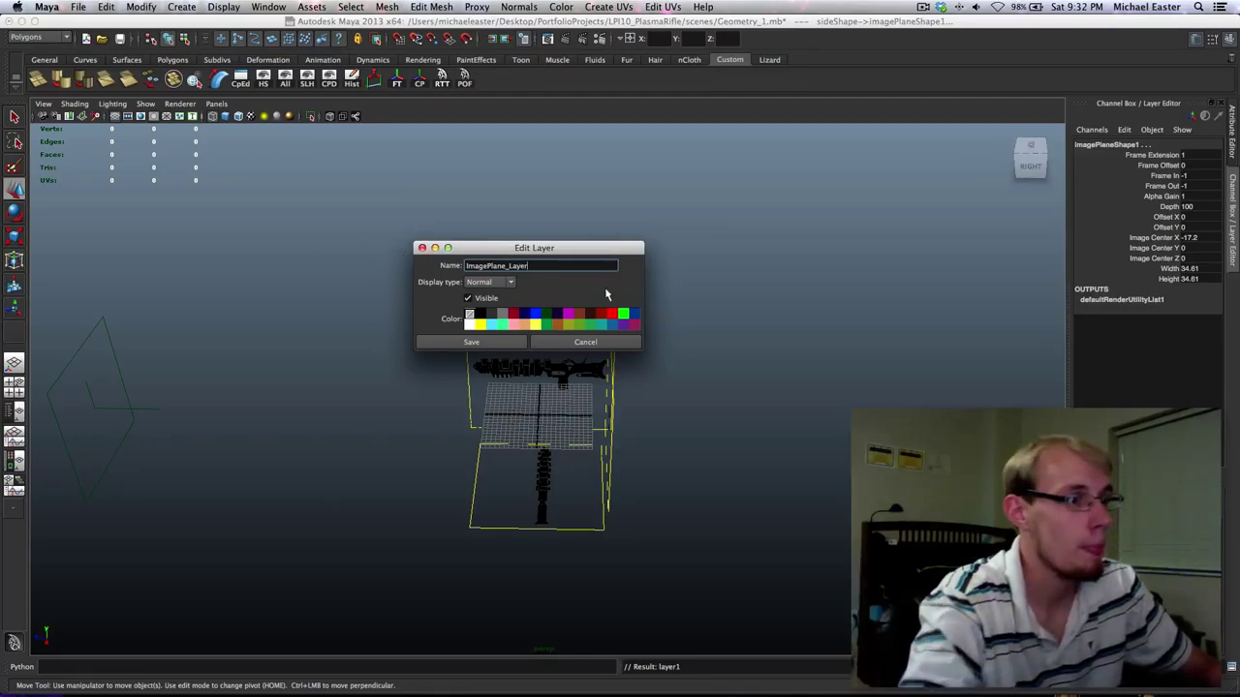
click(489, 342)
Deselect the image planes and save the scene.
alt+drag(310, 392, 373, 418)
click(687, 412)
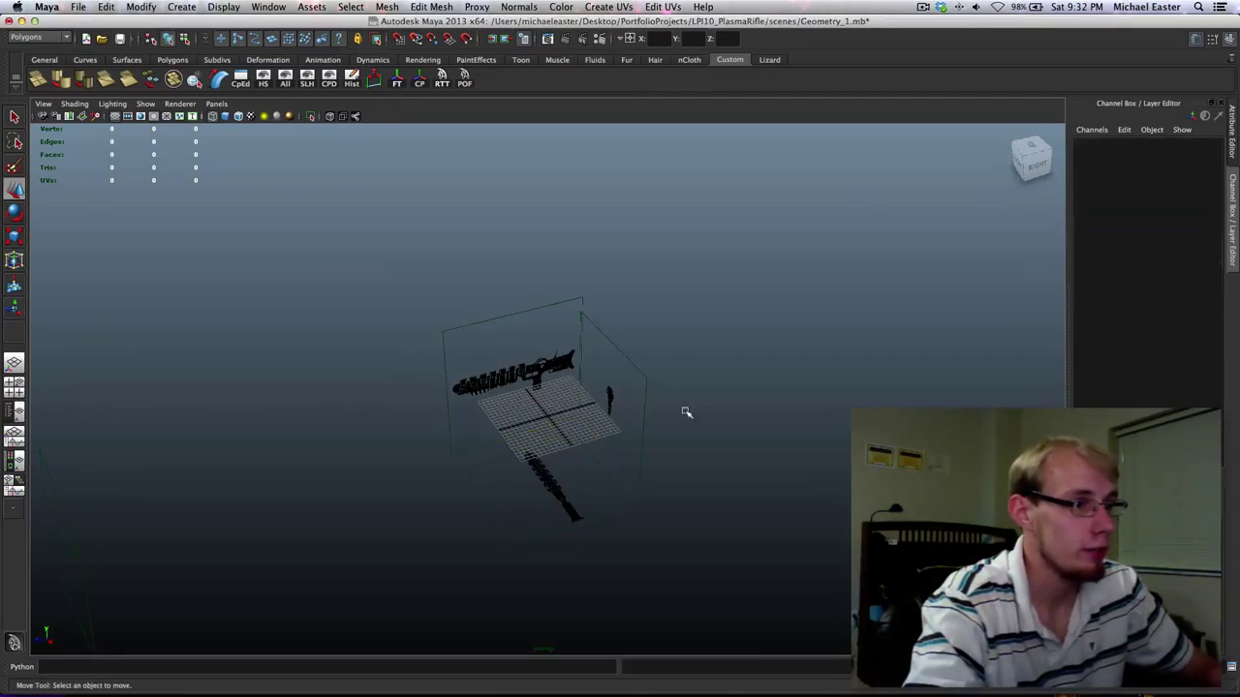
alt+middle_drag(658, 424, 575, 338)
key(super+s)
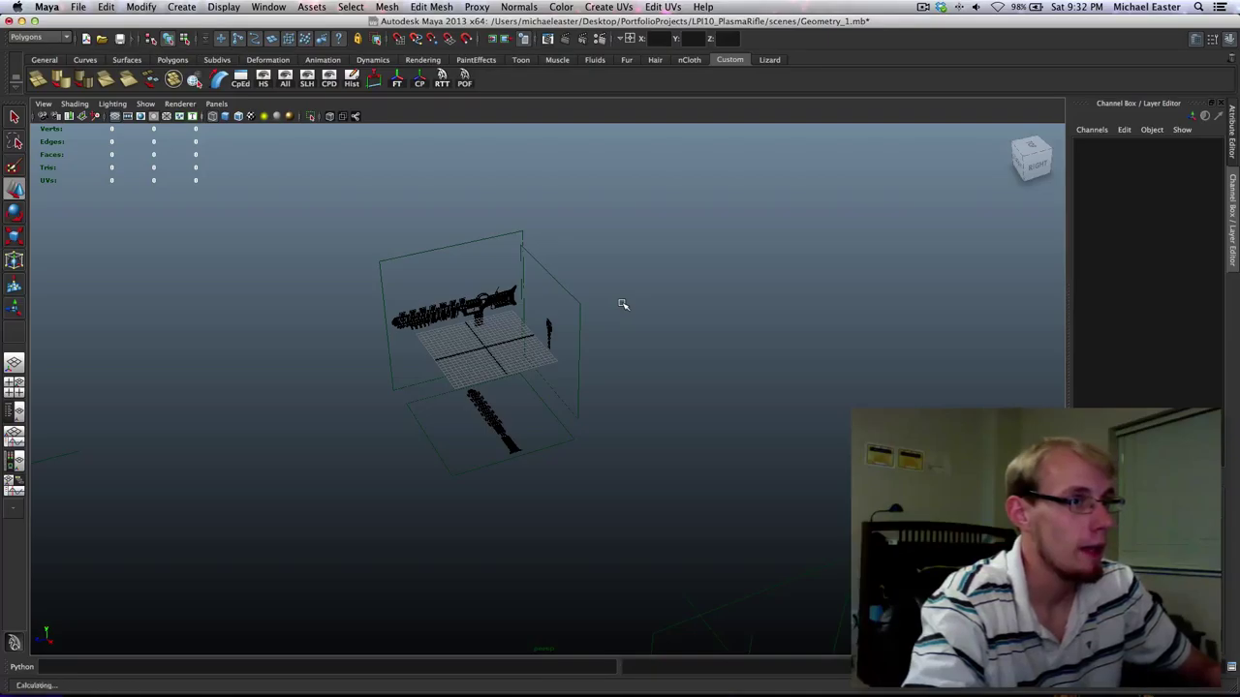
Test whether the three image planes can still be selected together in the perspective view.
scroll(404, 346, up, 5)
alt+drag(666, 329, 620, 298)
key(z)
click(727, 357)
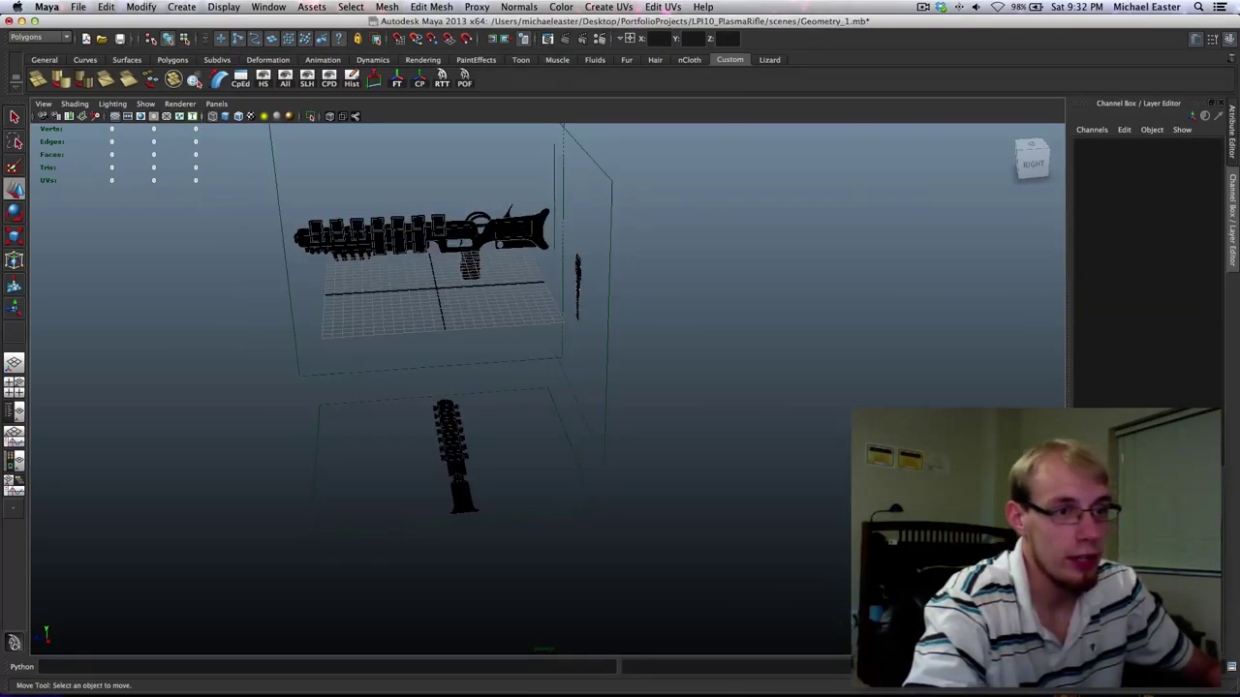
drag(731, 357, 504, 399)
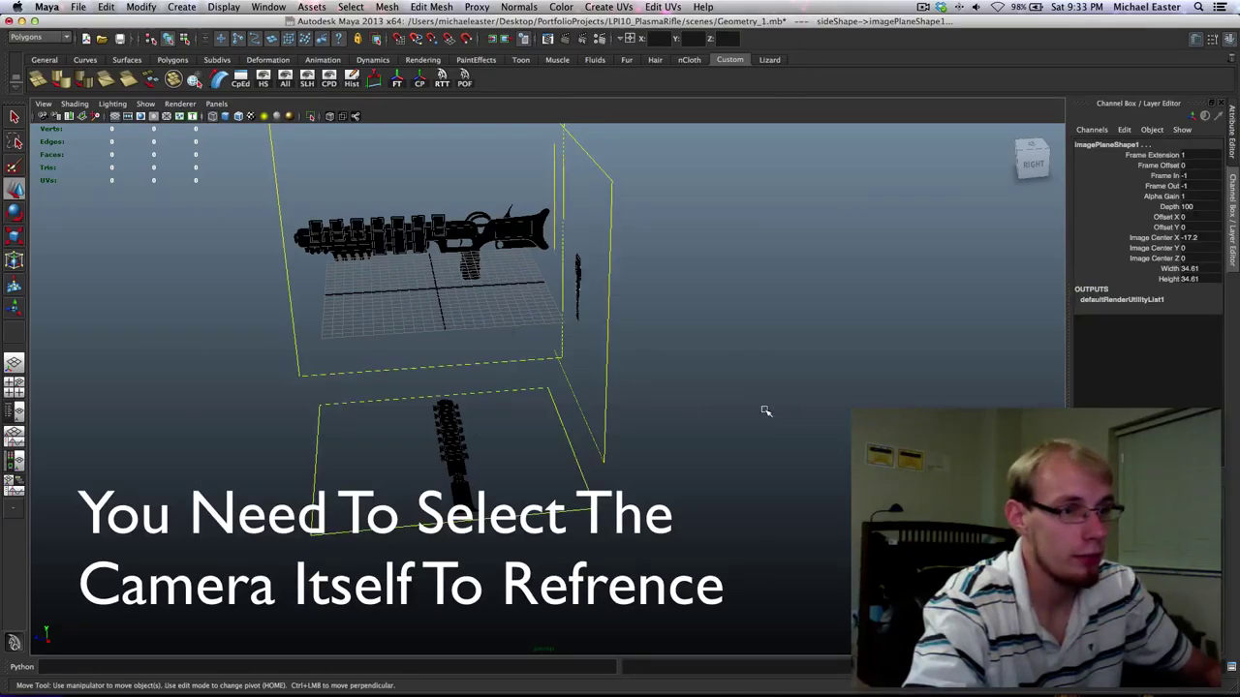
click(831, 353)
drag(833, 353, 354, 509)
alt+middle_drag(527, 335, 623, 437)
alt+drag(623, 437, 427, 504)
Test the selectability of the front image plane and then of the whole set again, ending with nothing selected.
click(837, 399)
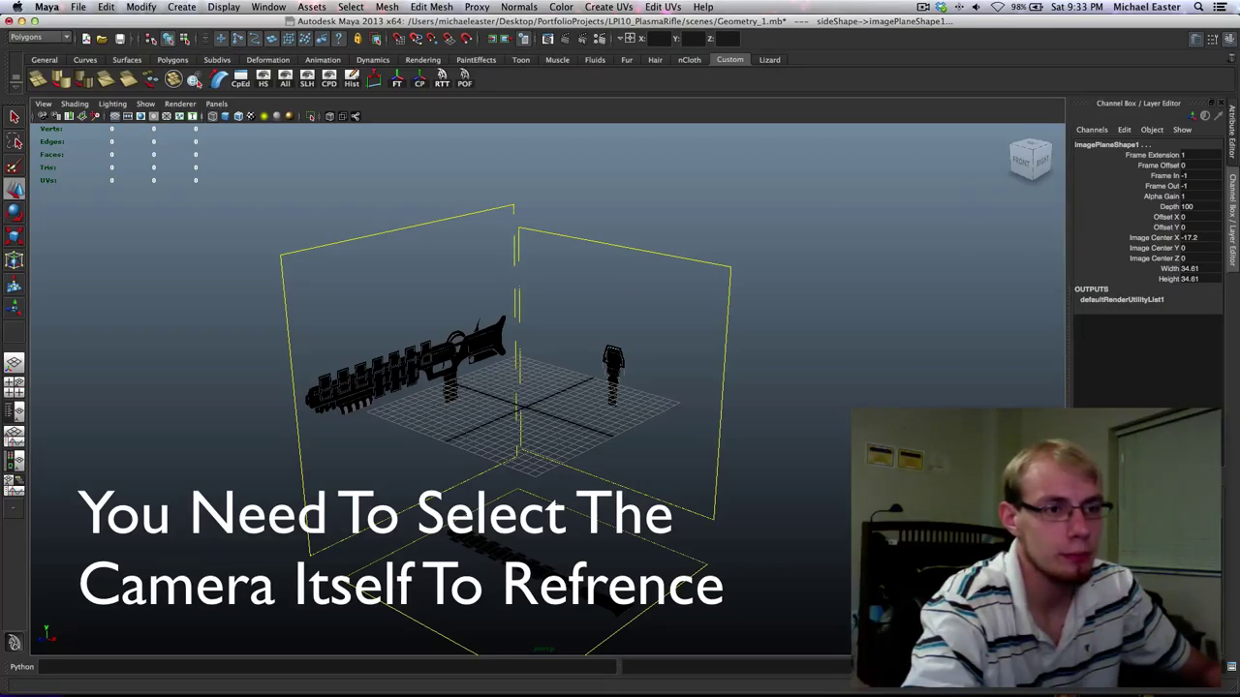
click(889, 368)
drag(889, 368, 705, 443)
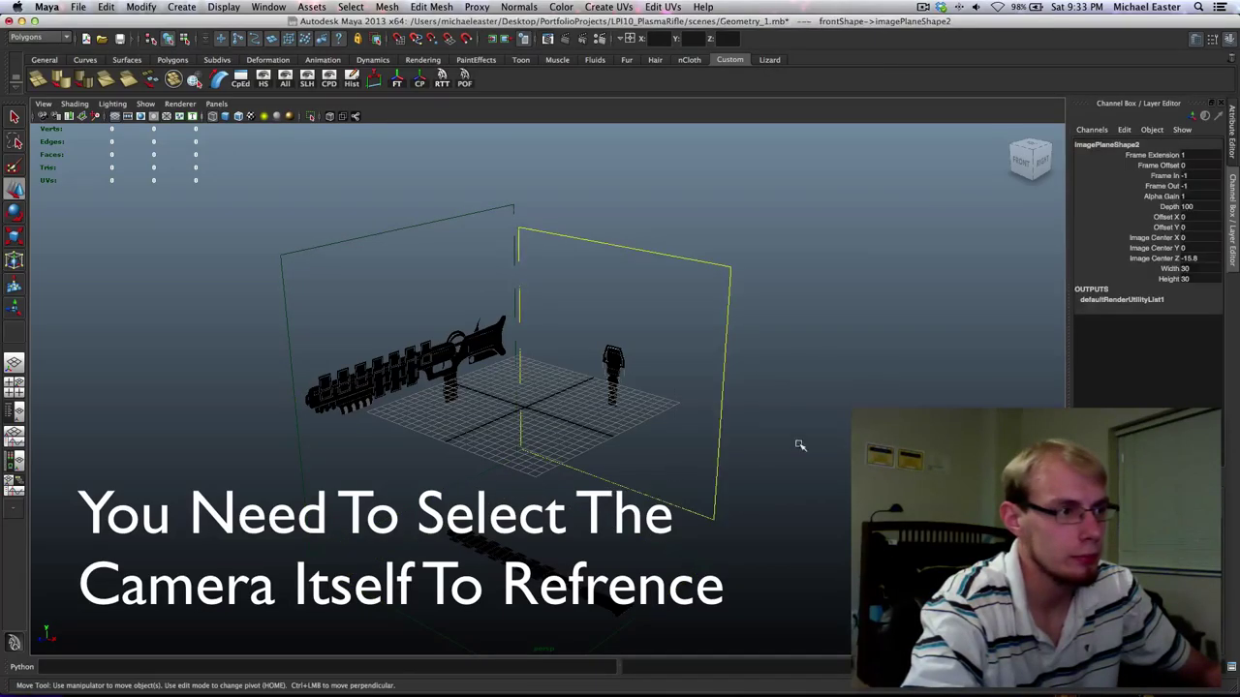
click(858, 401)
drag(858, 401, 517, 430)
click(864, 416)
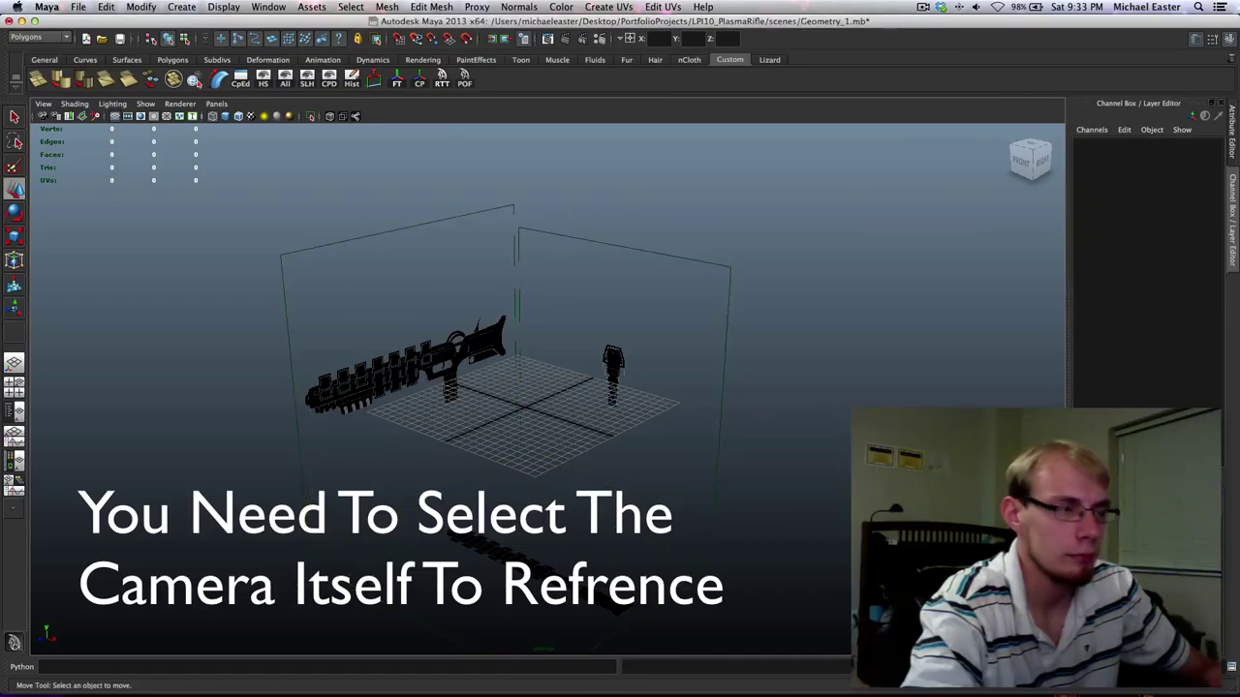
alt+drag(882, 462, 853, 476)
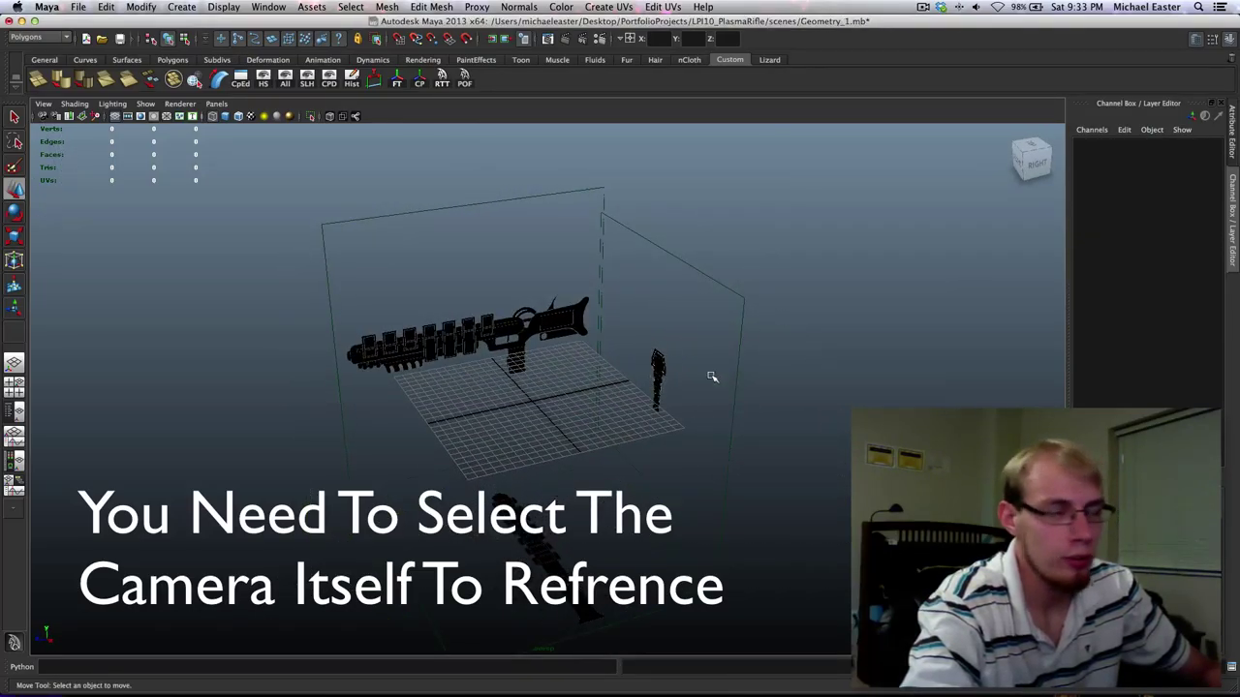
drag(807, 272, 205, 655)
click(819, 548)
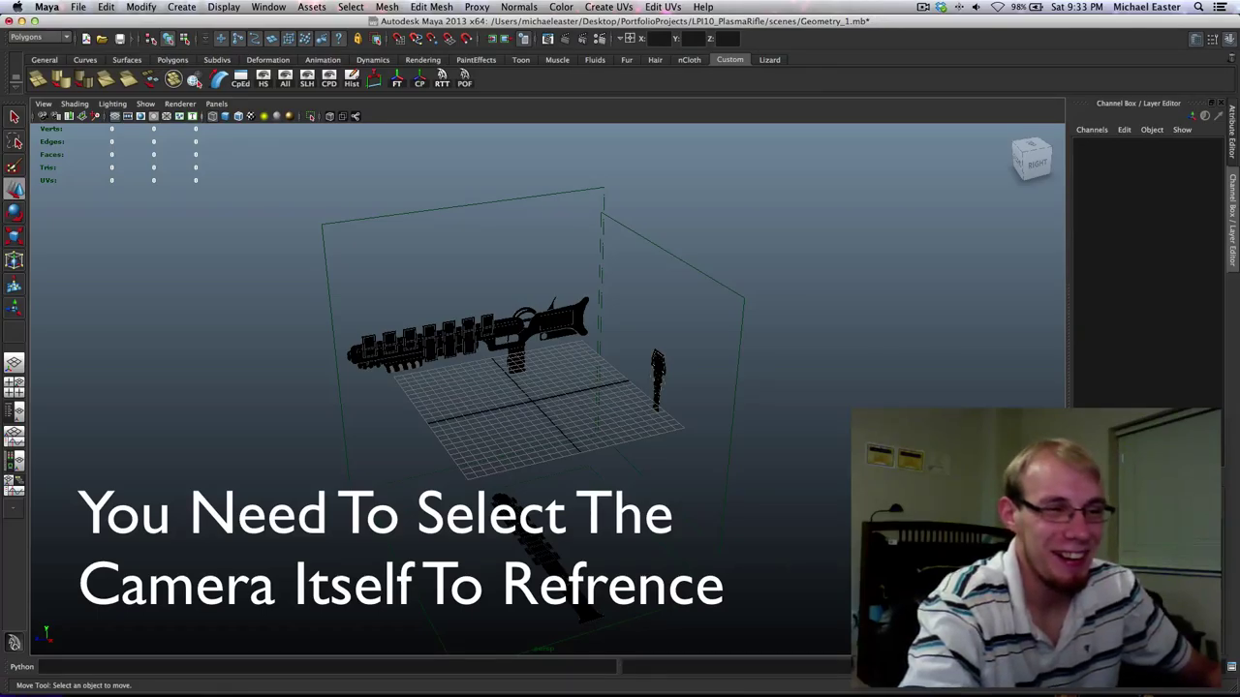
click(742, 340)
click(794, 396)
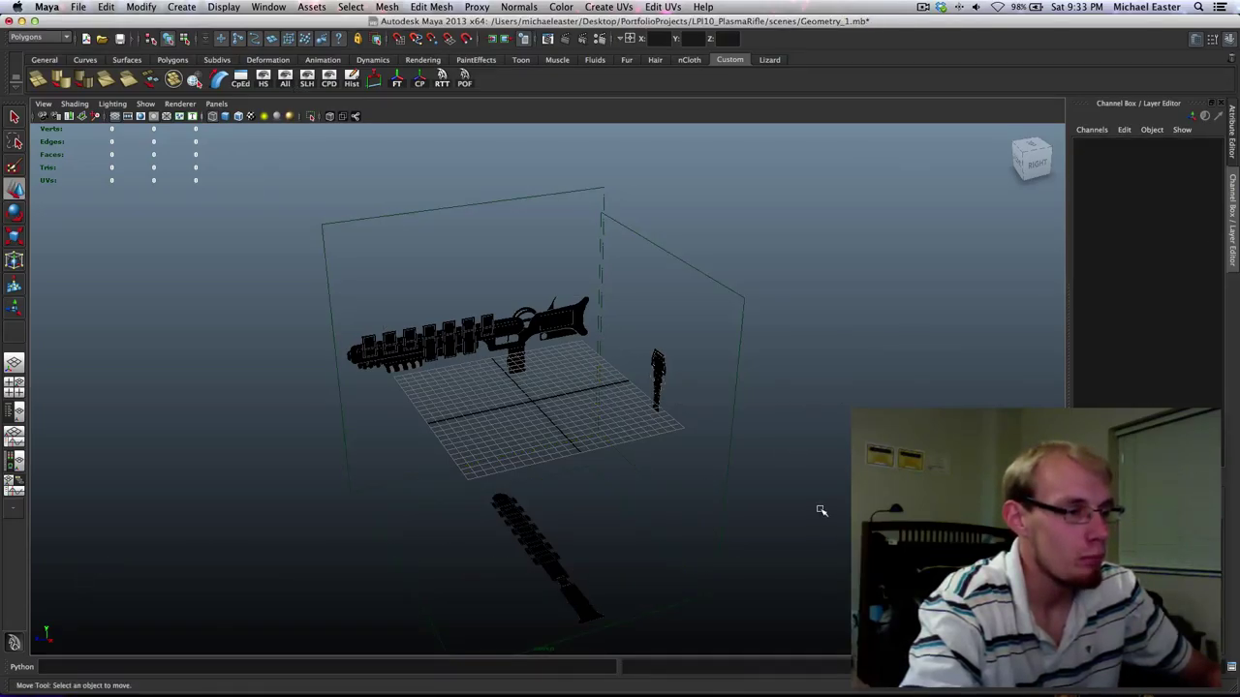
Examine the rifle's reference images full-size in the side and front orthographic views.
key(space)
key(space)
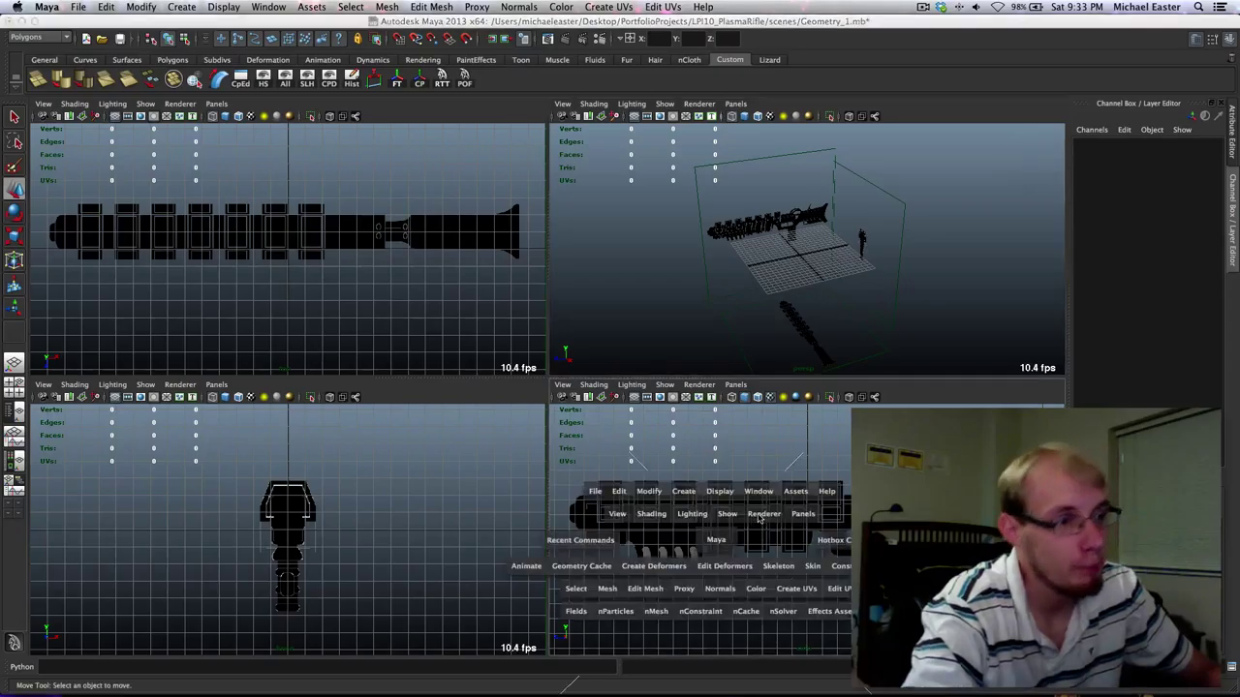
key(space)
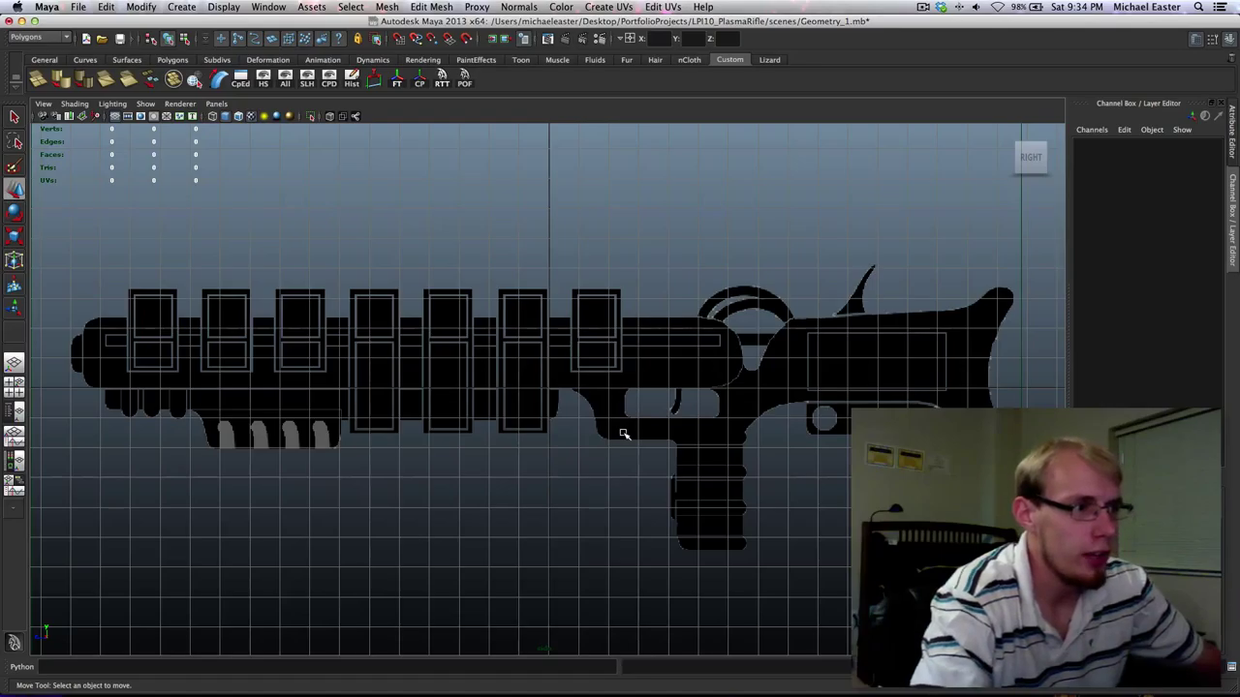
alt+middle_drag(669, 437, 772, 440)
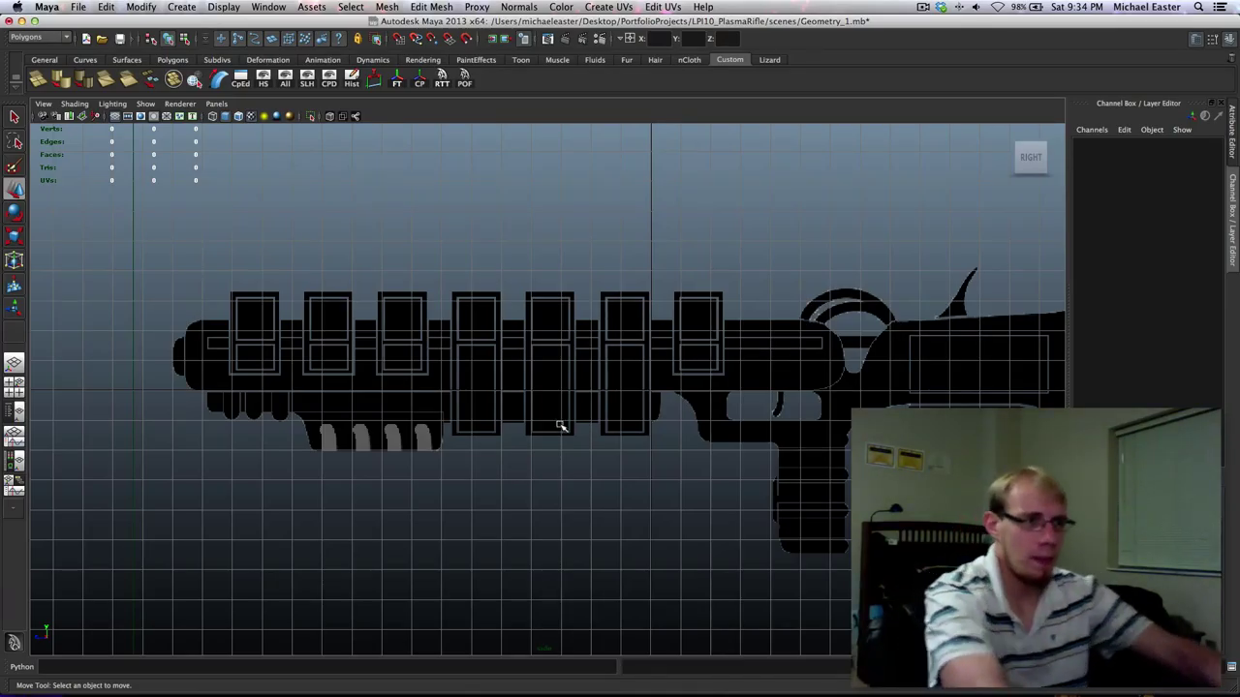
alt+middle_drag(664, 375, 802, 378)
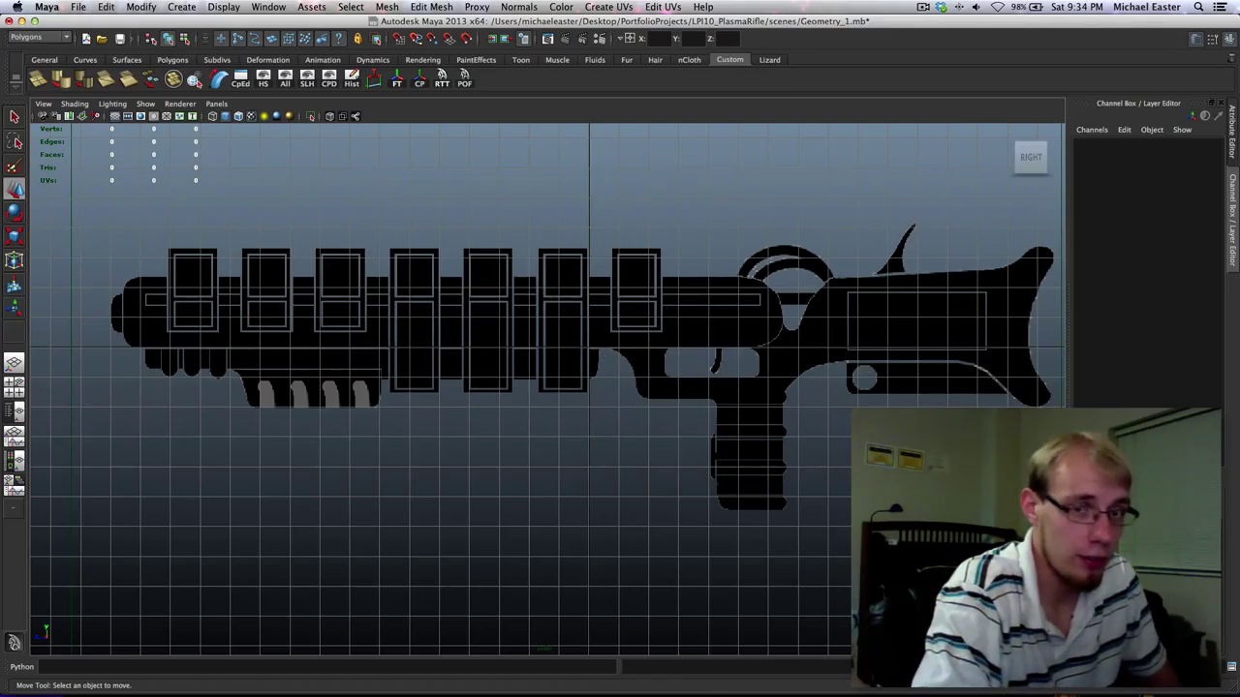
key(space)
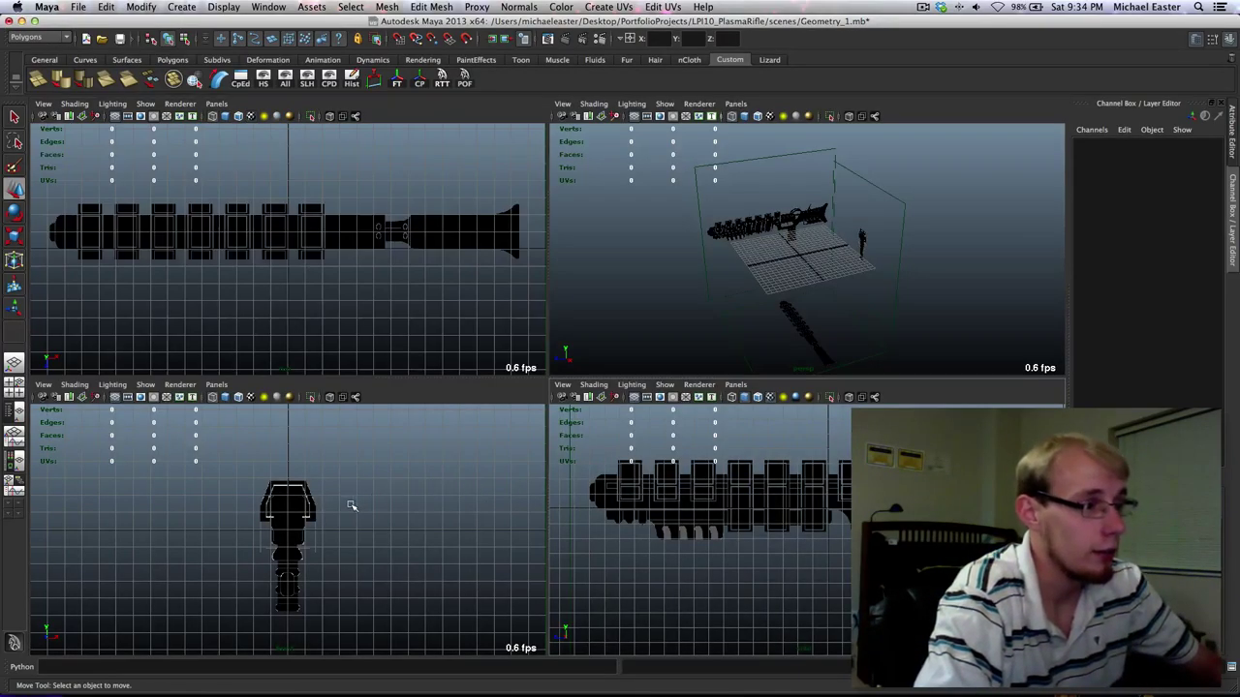
key(space)
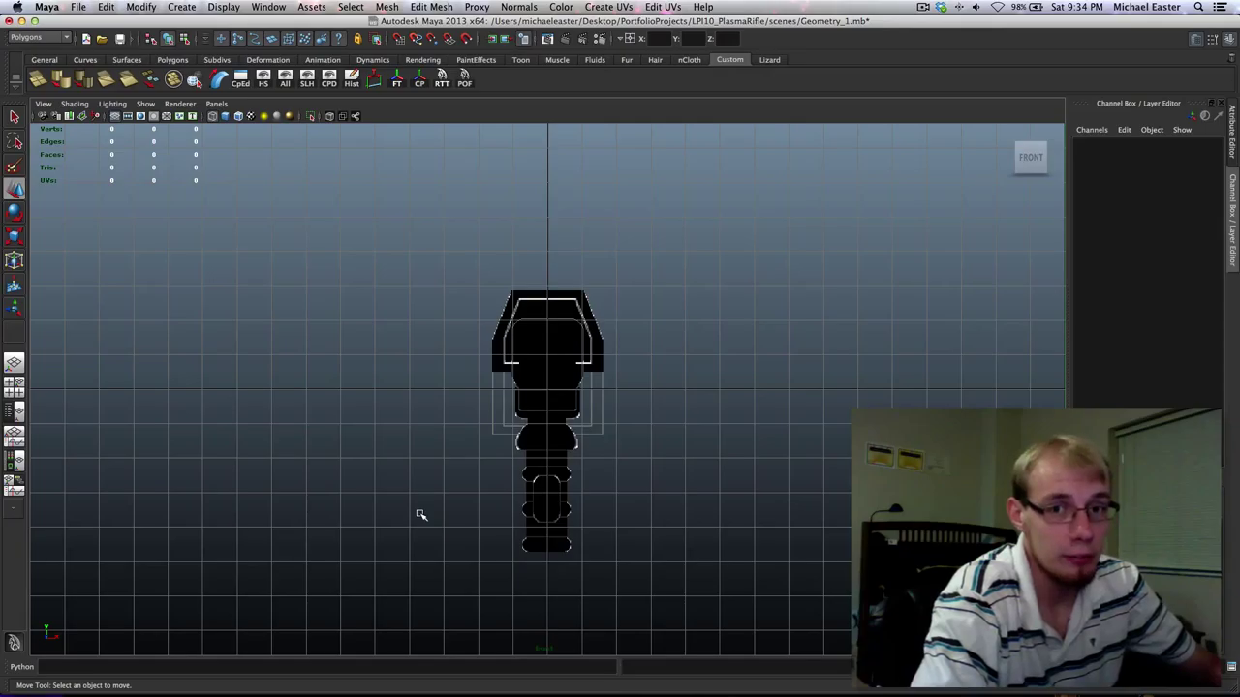
key(space)
key(space)
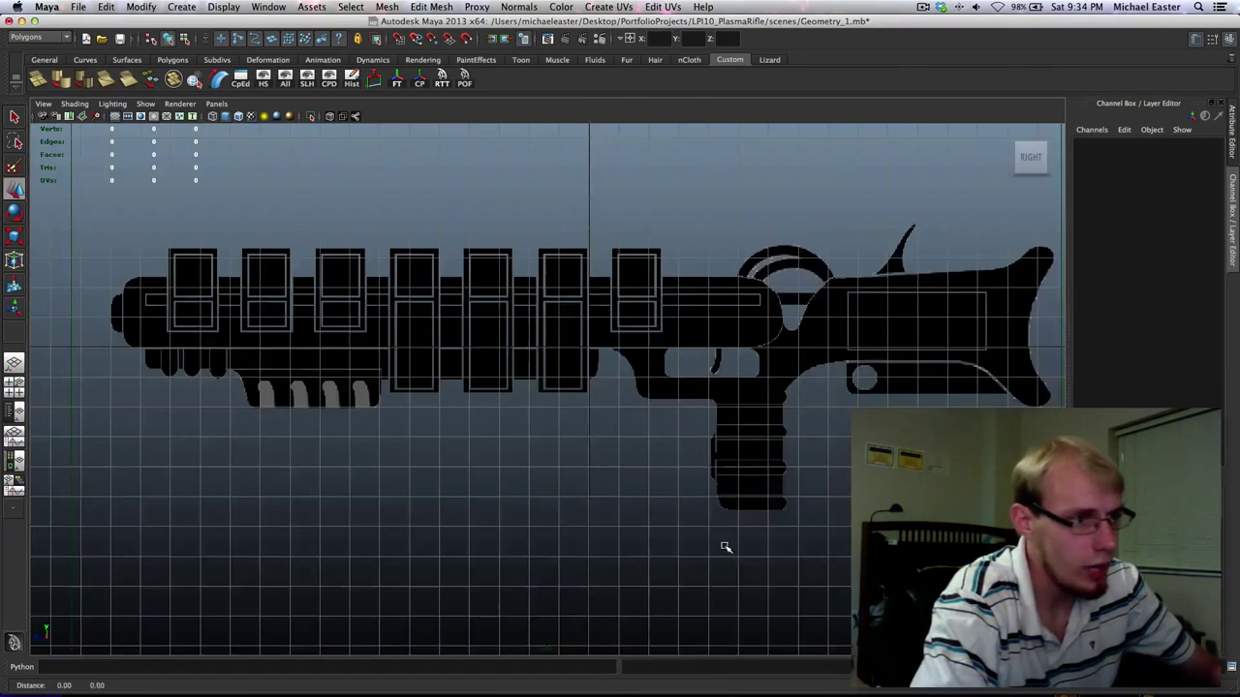
Examine the grip and stock region of the rifle closely in the side reference view.
mouse_move(726, 547)
alt+middle_down()
mouse_move(620, 526)
mouse_move(730, 547)
alt+middle_up()
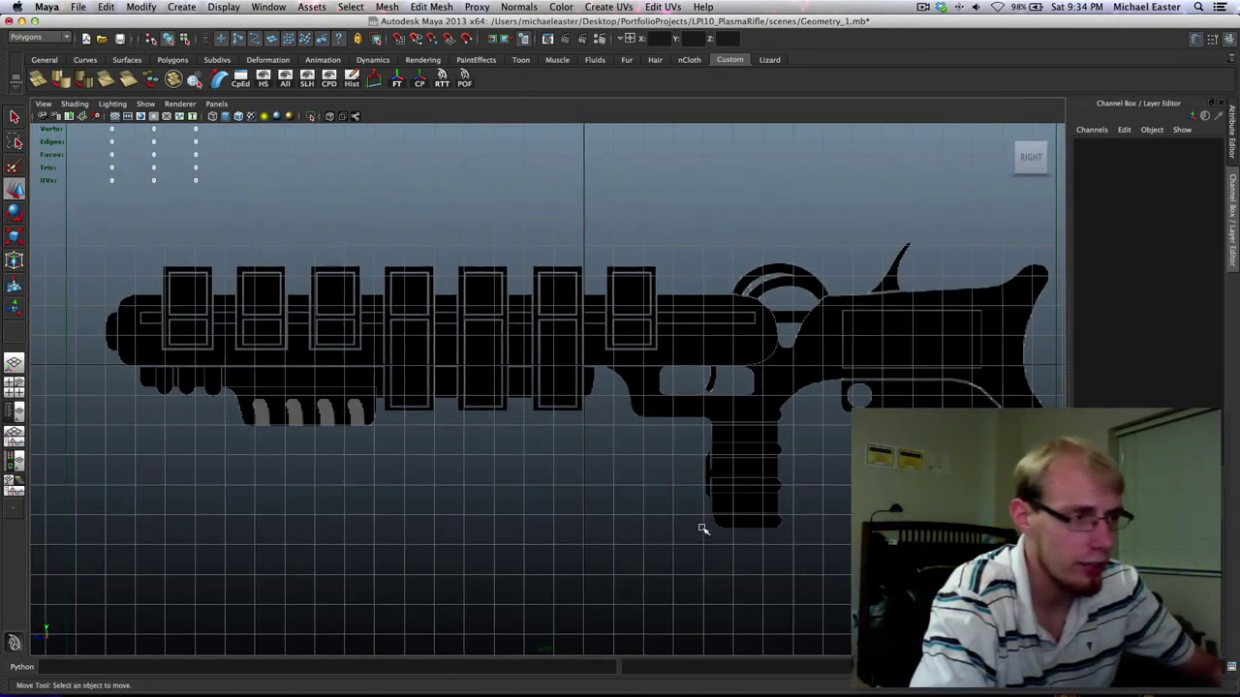
scroll(626, 512, down, 1)
scroll(645, 435, up, 4)
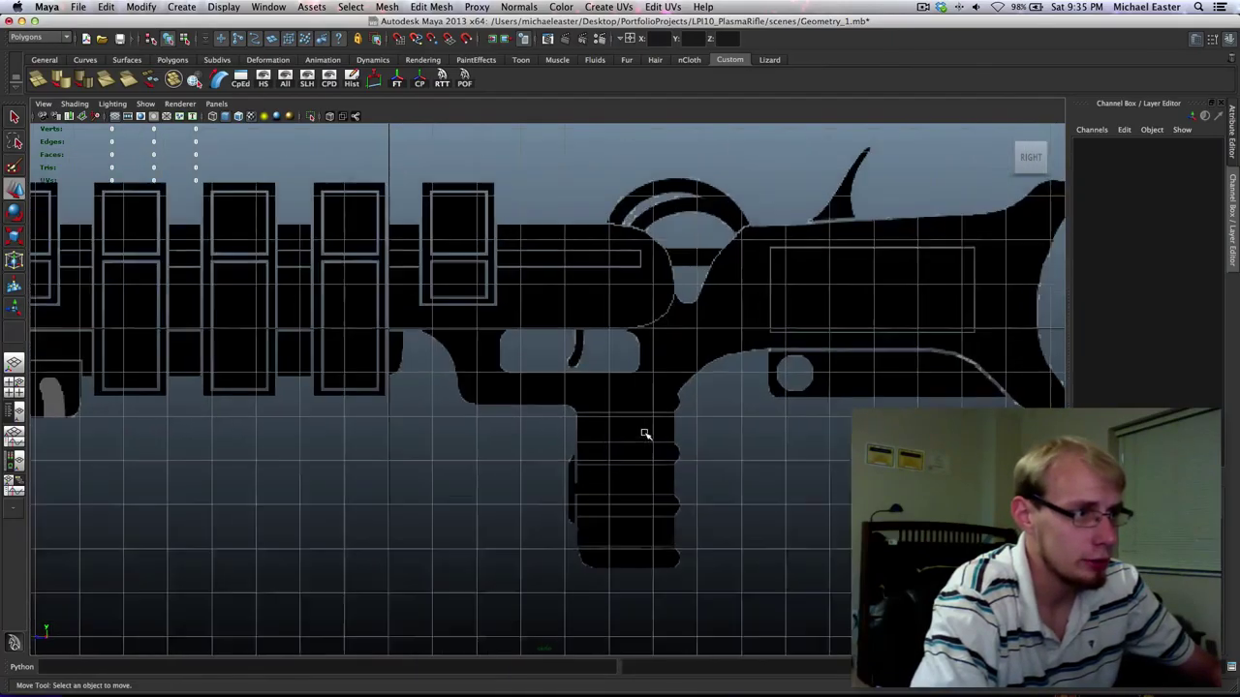
scroll(647, 435, up, 3)
alt+middle_drag(783, 430, 585, 442)
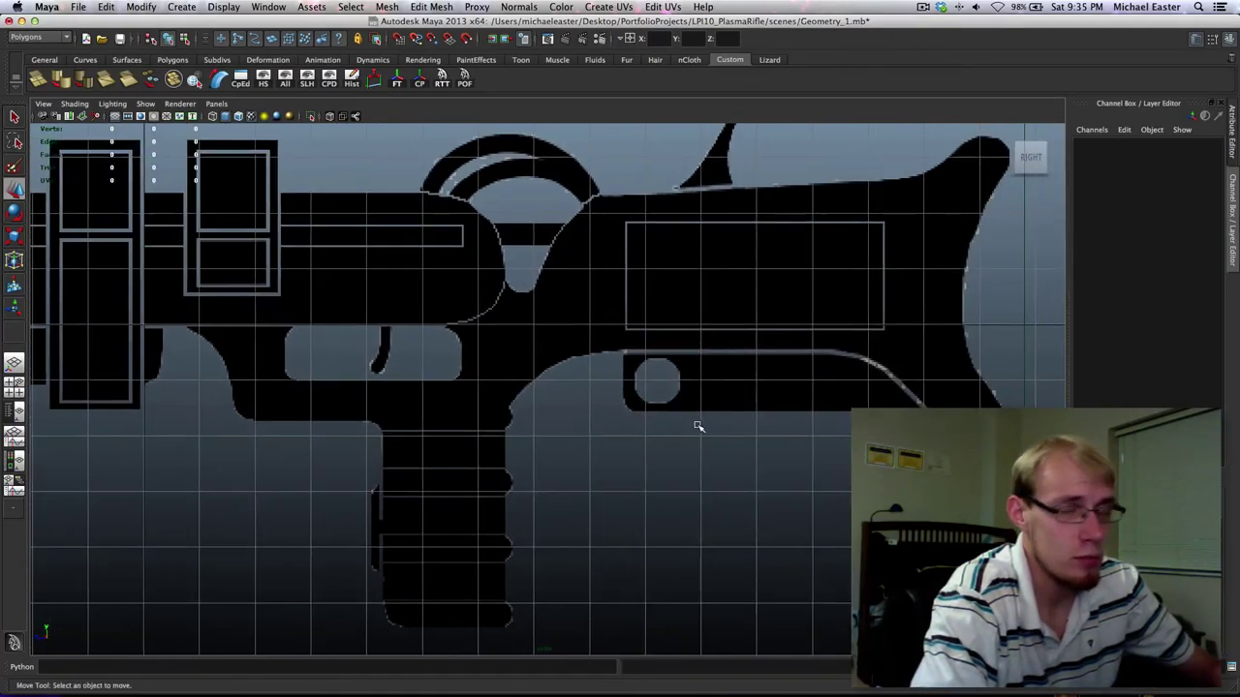
scroll(805, 374, down, 1)
alt+middle_drag(806, 374, 650, 424)
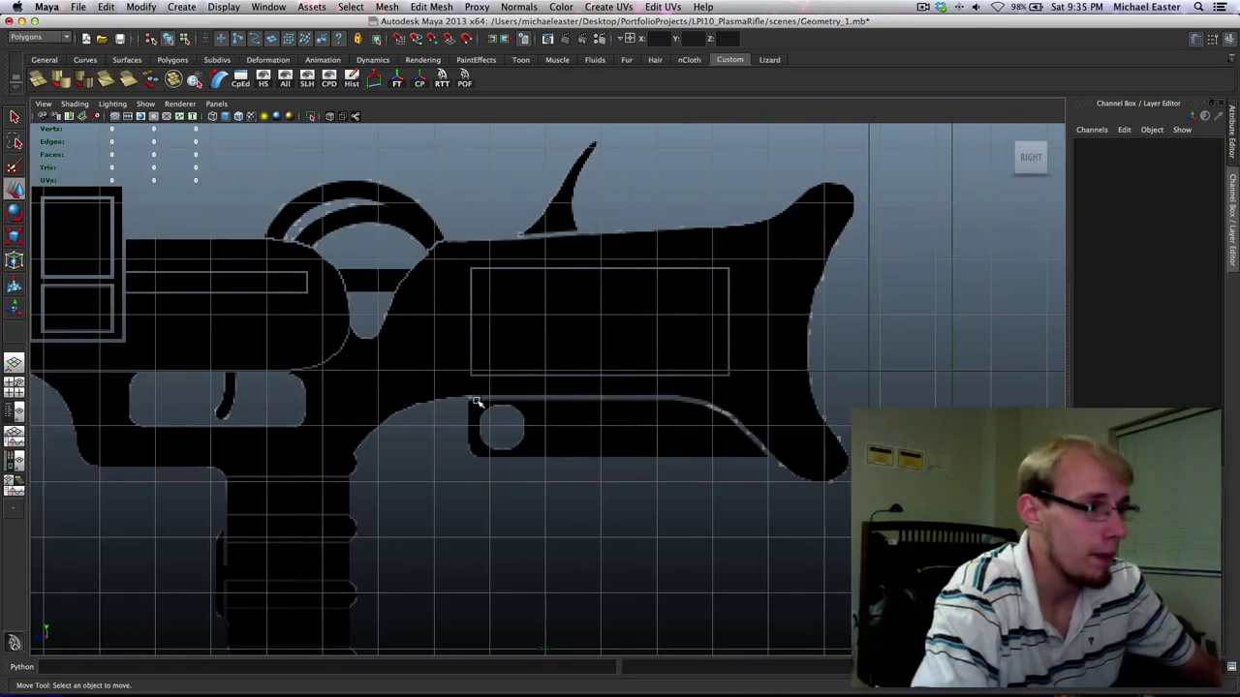
alt+middle_drag(476, 407, 710, 394)
scroll(709, 394, up, 1)
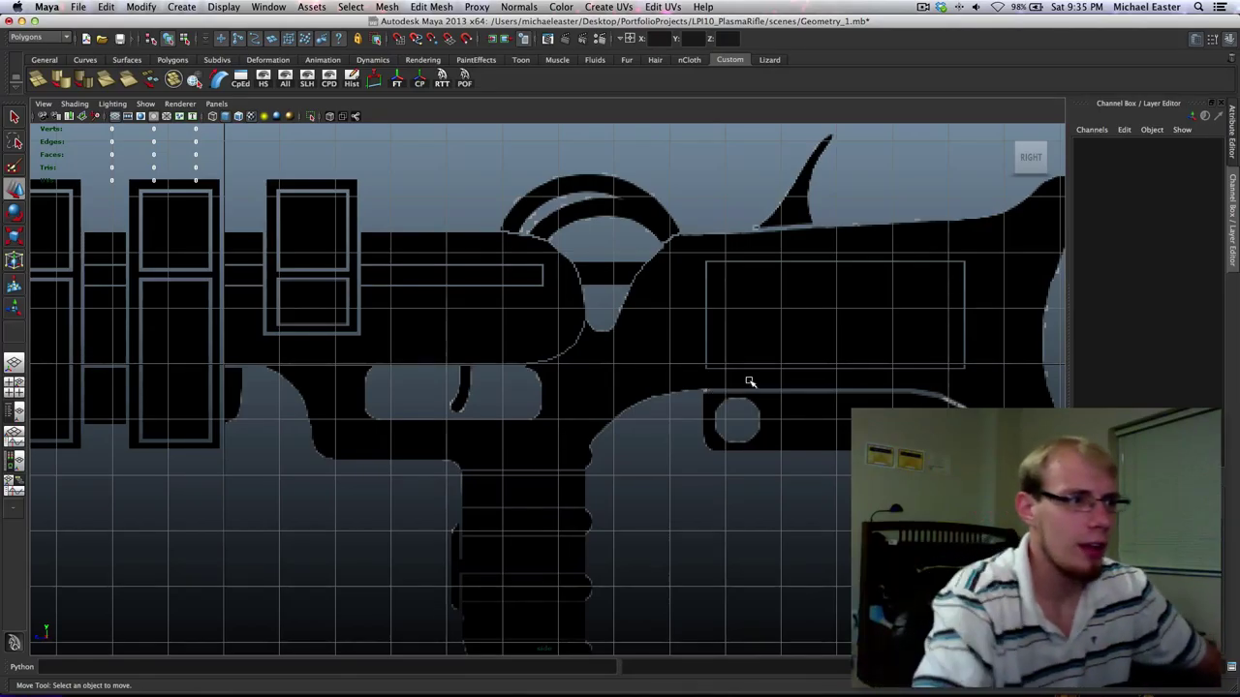
alt+middle_drag(816, 349, 715, 395)
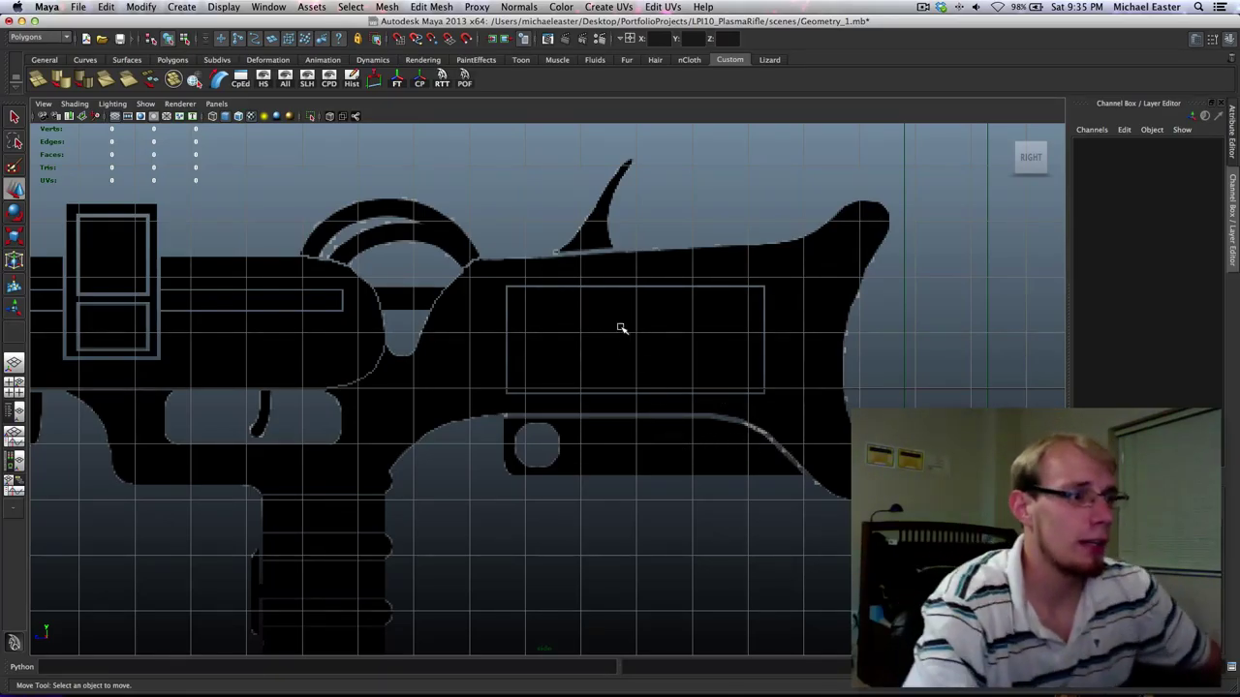
Create a polygon cube over the rifle stock in the side view, and give it its thickness in the front view.
shift+right_drag(686, 322, 689, 365)
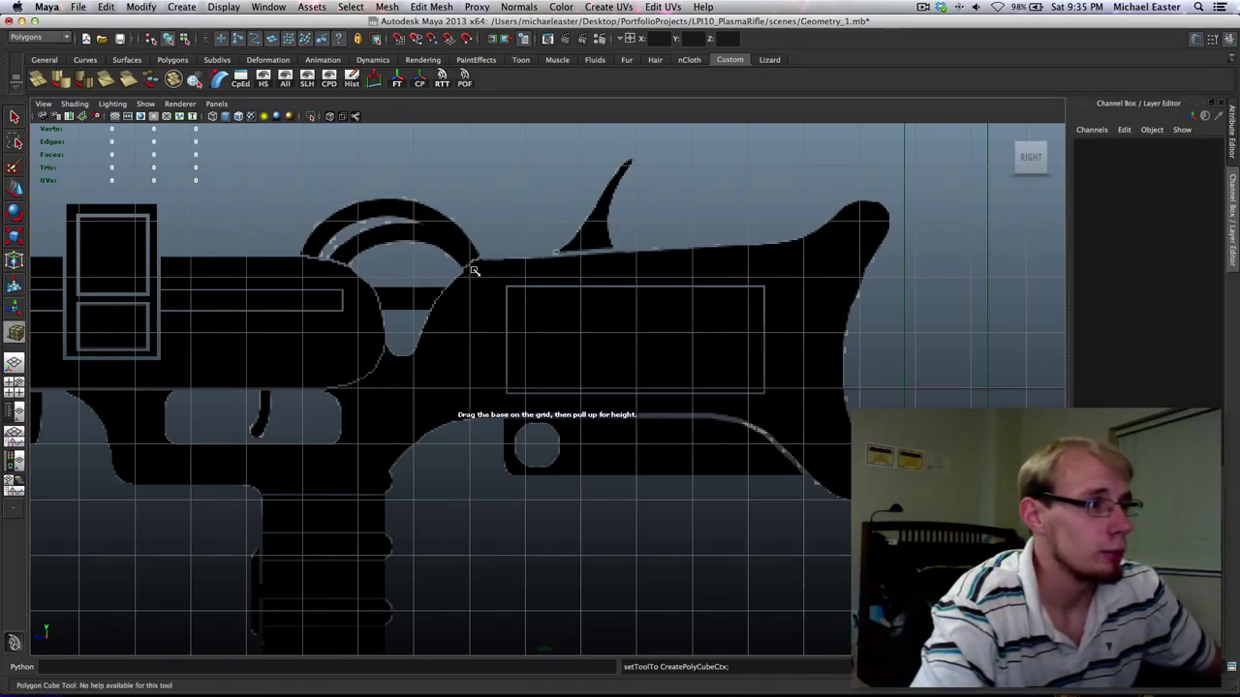
drag(470, 264, 848, 416)
key(space)
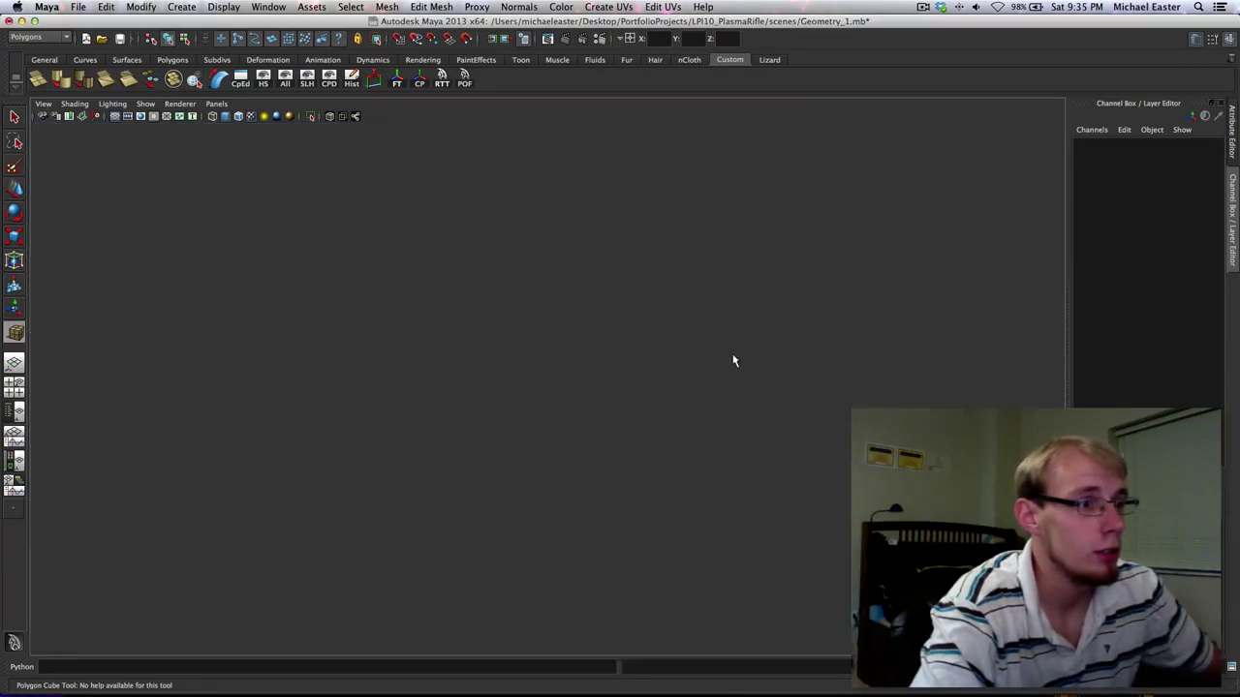
key(space)
alt+drag(689, 345, 656, 401)
key(space)
key(space)
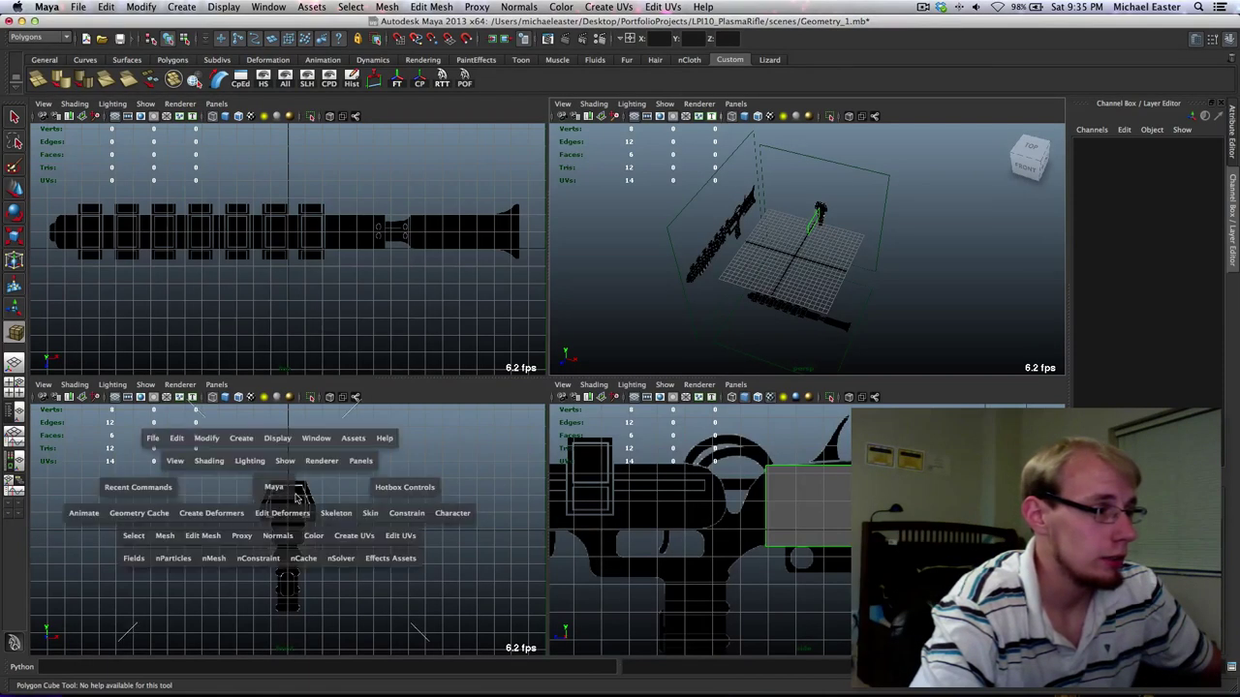
drag(545, 378, 525, 462)
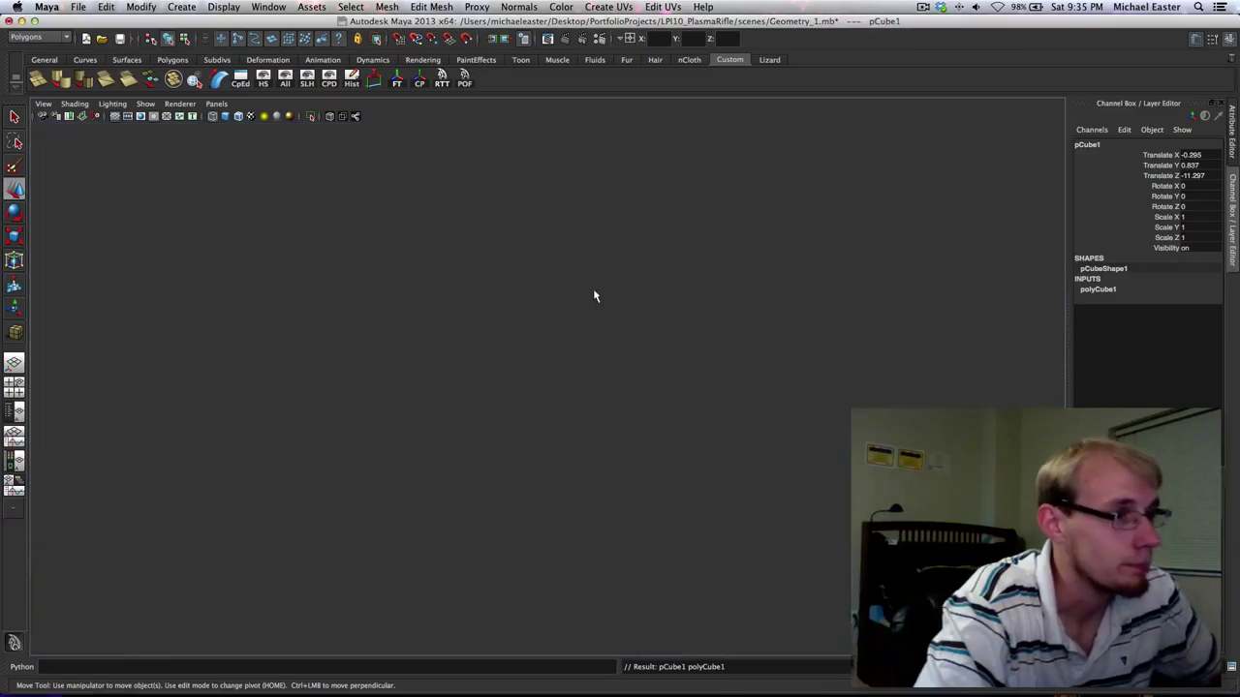
Inspect the new stock block framed and shaded in perspective, and return to the side view.
key(space)
alt+drag(778, 293, 577, 320)
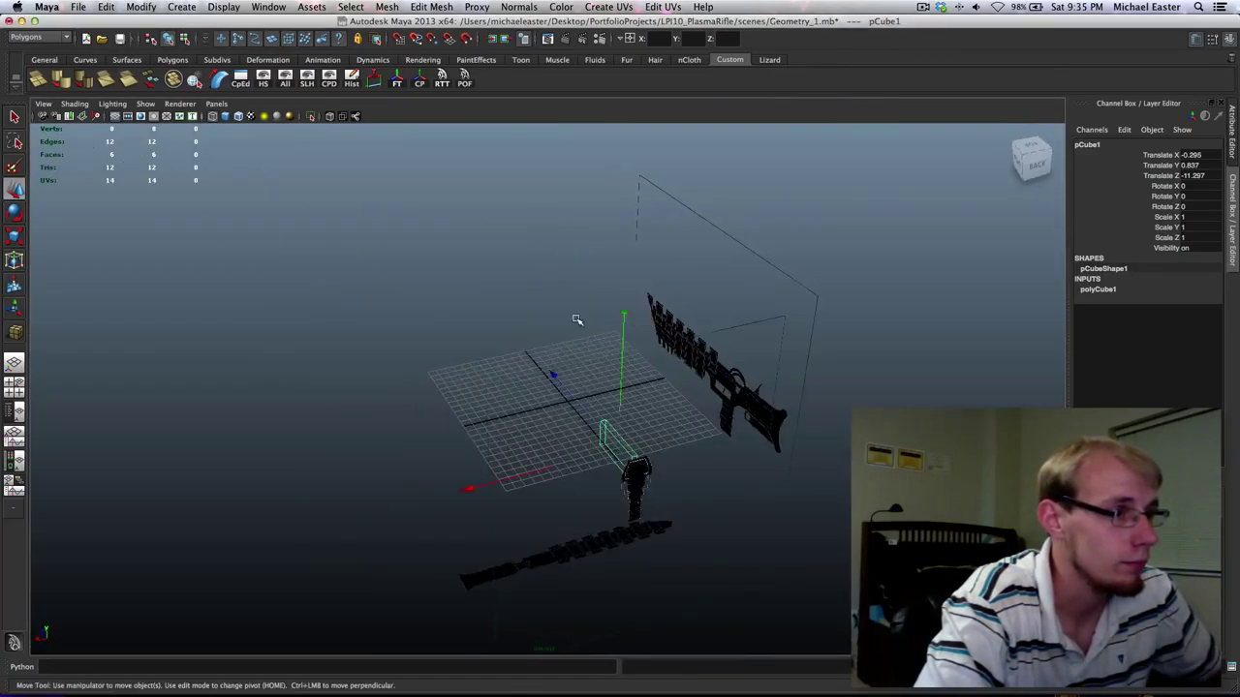
key(f)
key(5)
alt+drag(432, 348, 507, 344)
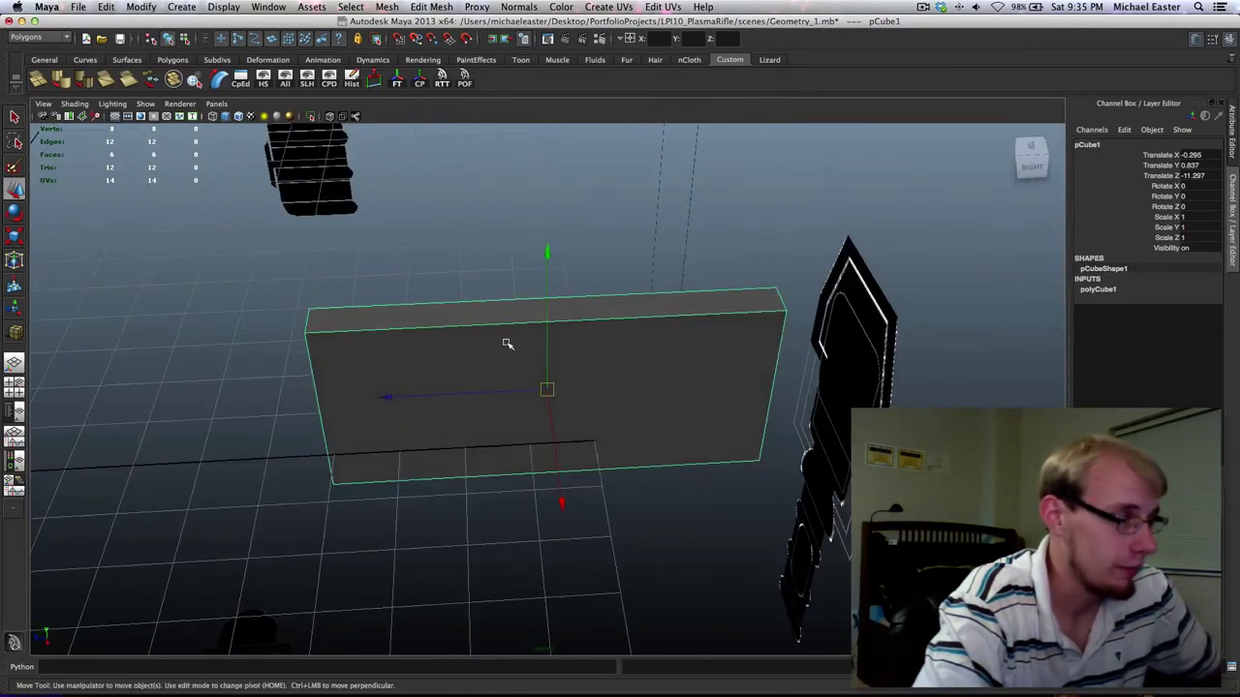
key(space)
key(space)
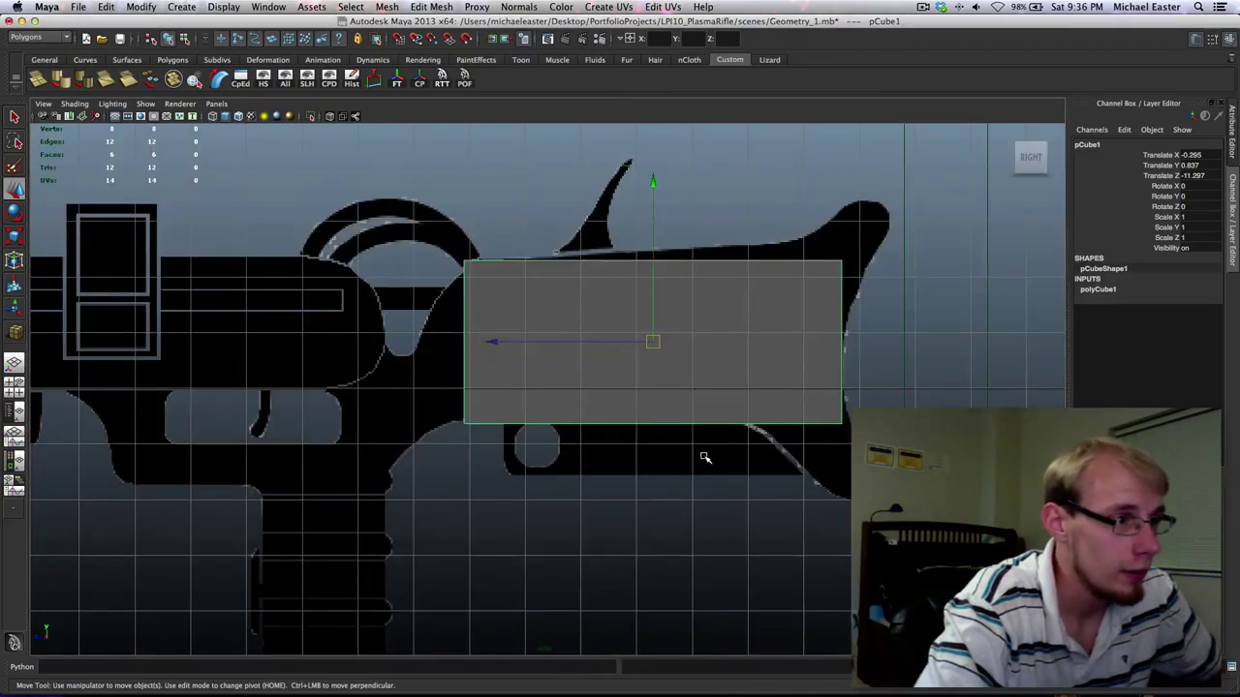
In wireframe side view, raise the block's bottom vertices to line up with the stock's lower edge in the reference.
alt+middle_drag(705, 457, 675, 449)
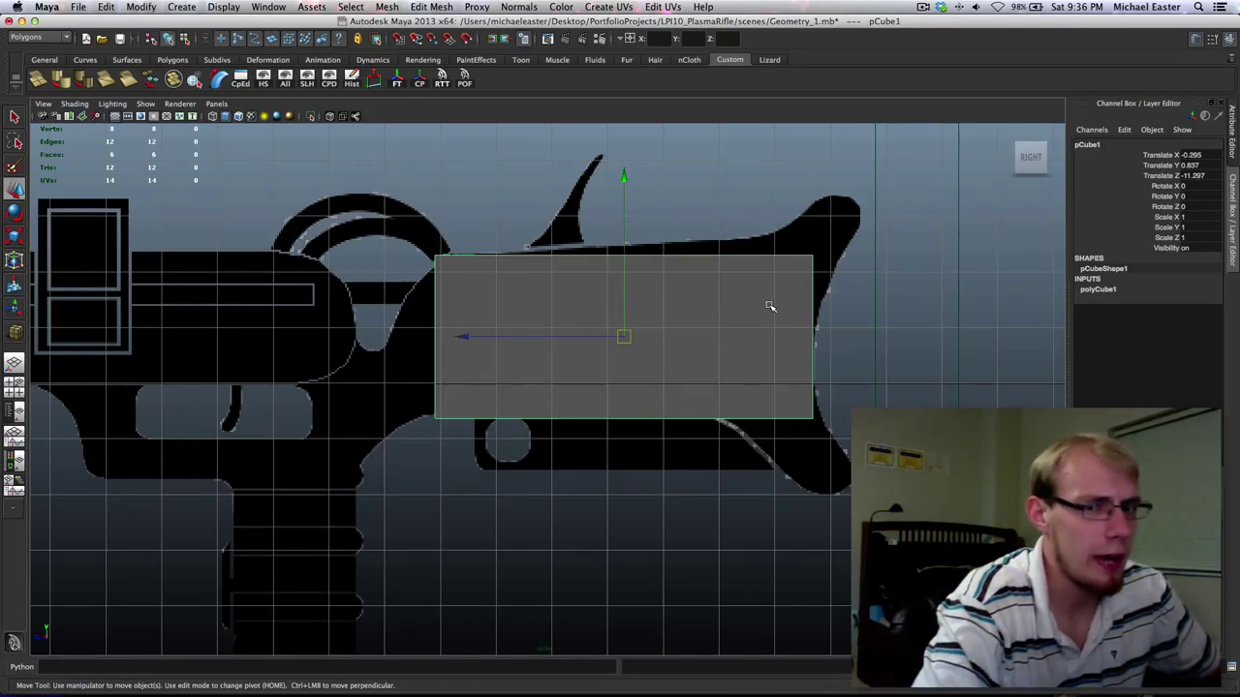
right_click(720, 294)
key(q)
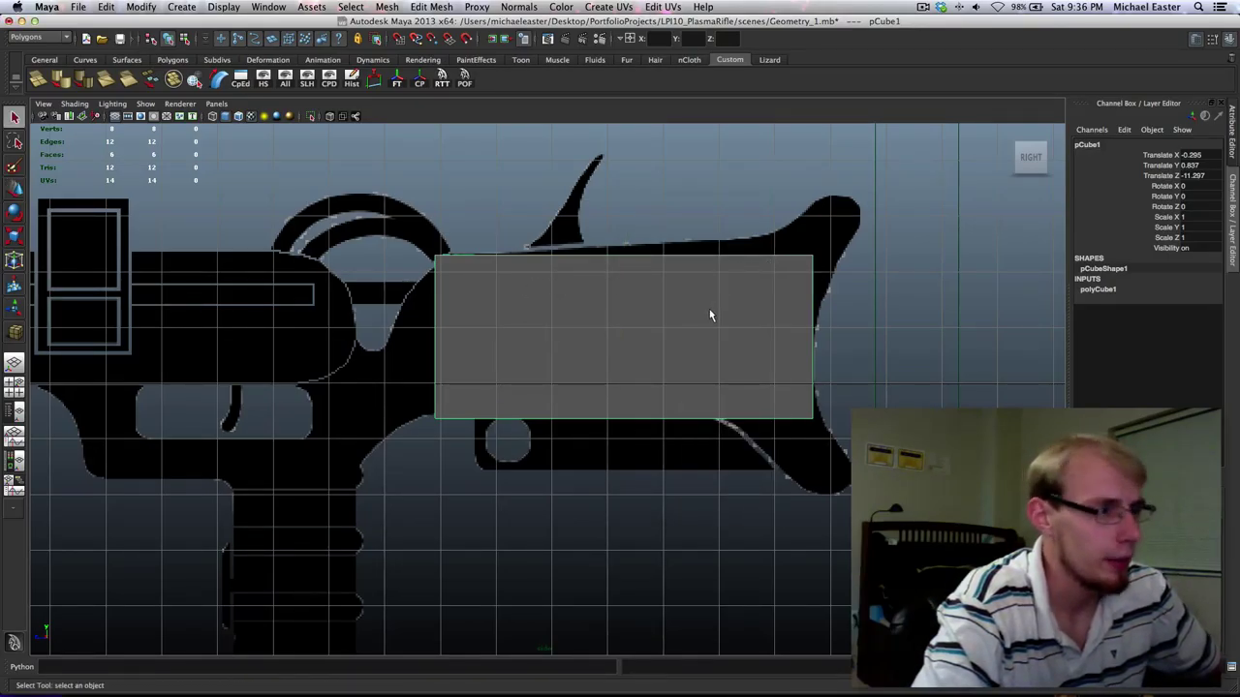
key(4)
alt+middle_drag(701, 320, 610, 386)
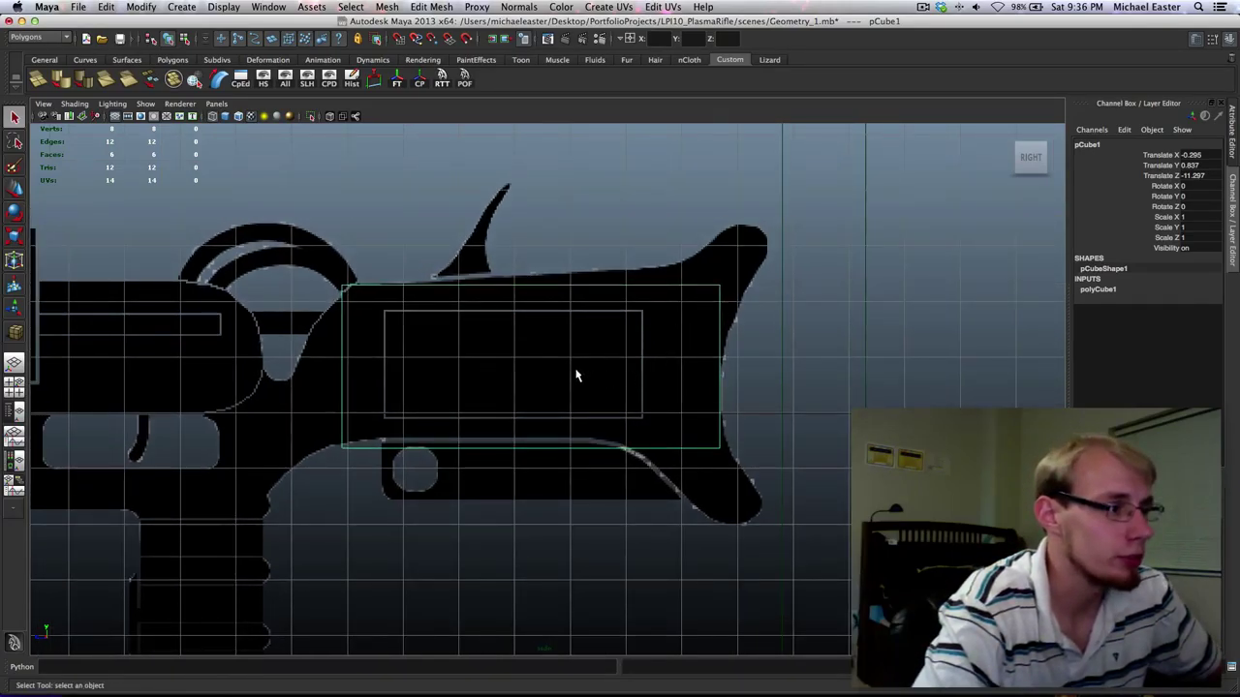
right_drag(391, 447, 266, 421)
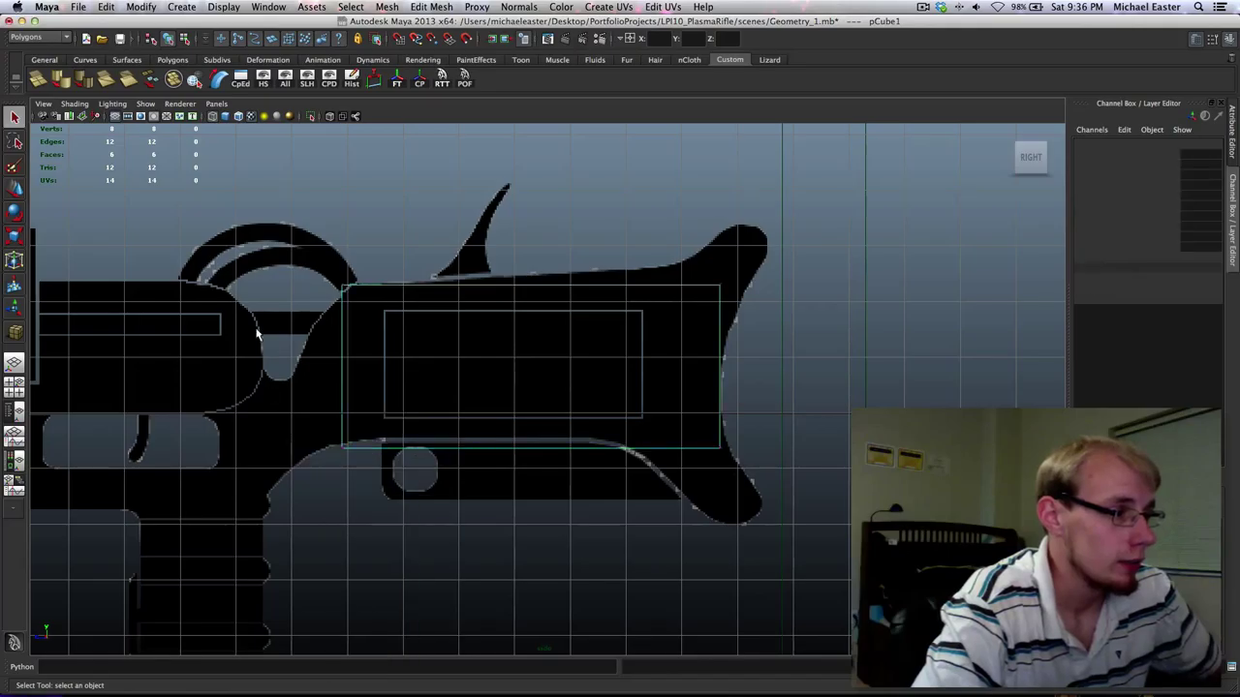
drag(266, 341, 826, 618)
key(w)
middle_drag(645, 490, 643, 479)
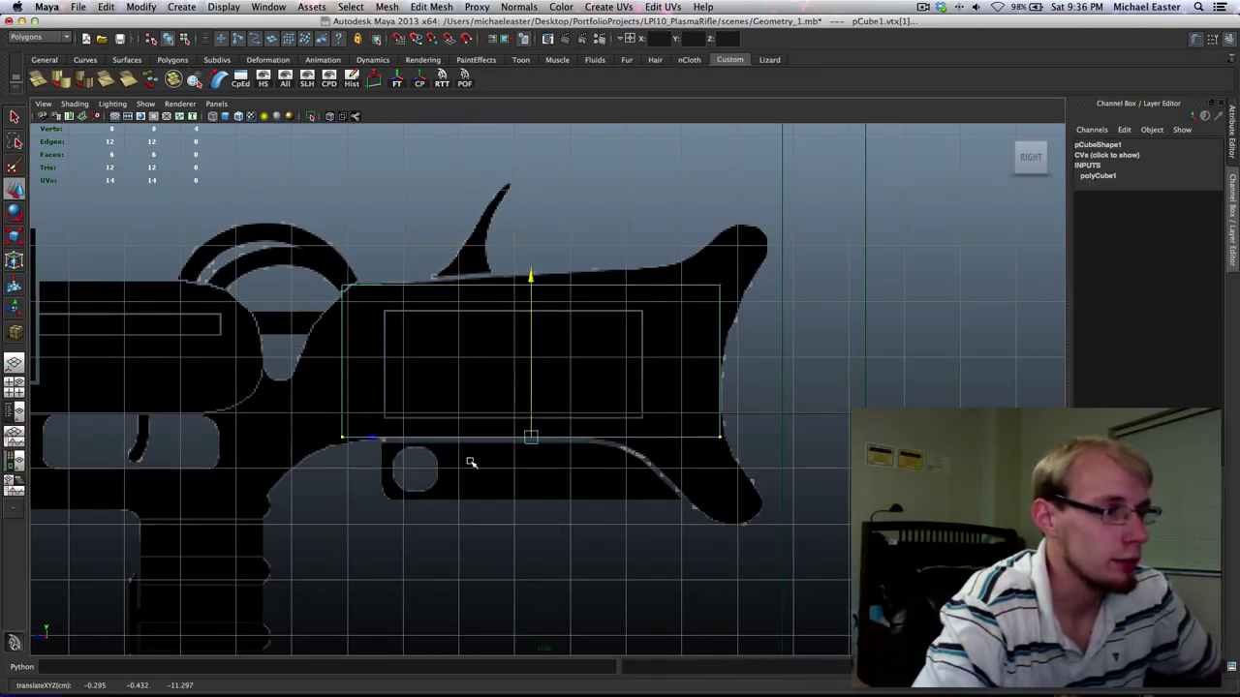
Insert two vertical edge loops in the stock block, one near its front and one where the stock's lower contour starts curving.
alt+middle_drag(470, 463, 460, 414)
right_drag(459, 417, 498, 414)
right_drag(456, 345, 415, 332)
drag(421, 263, 432, 271)
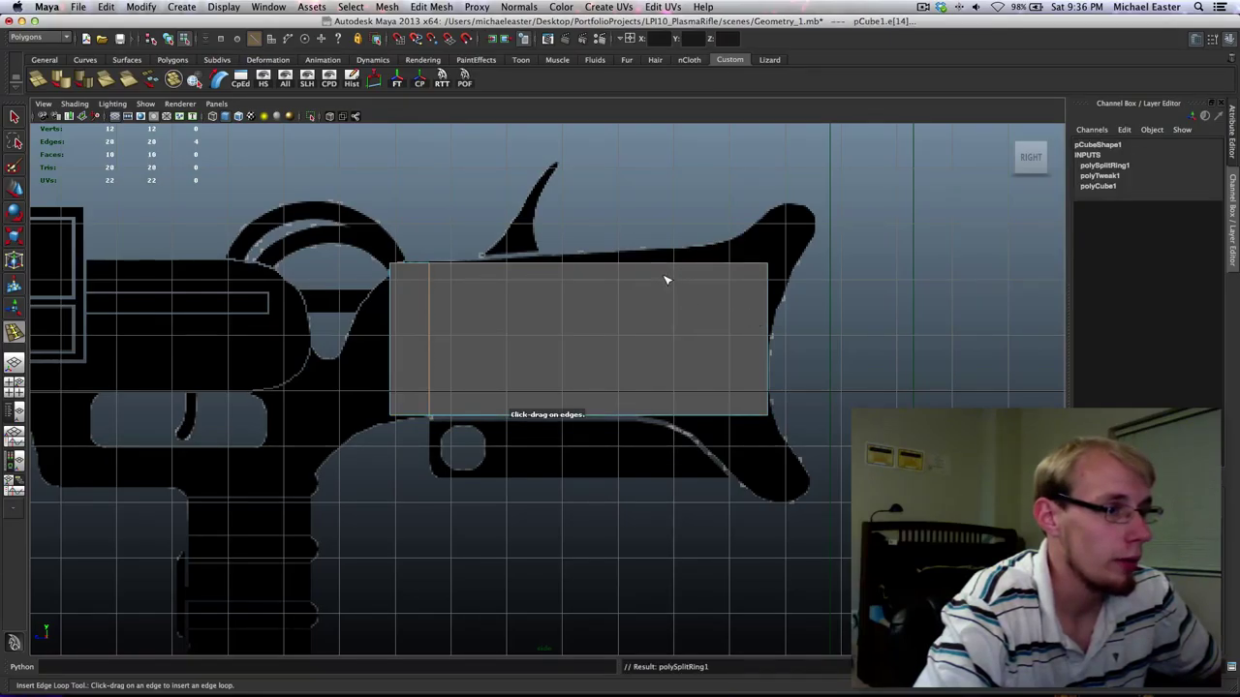
drag(640, 419, 640, 423)
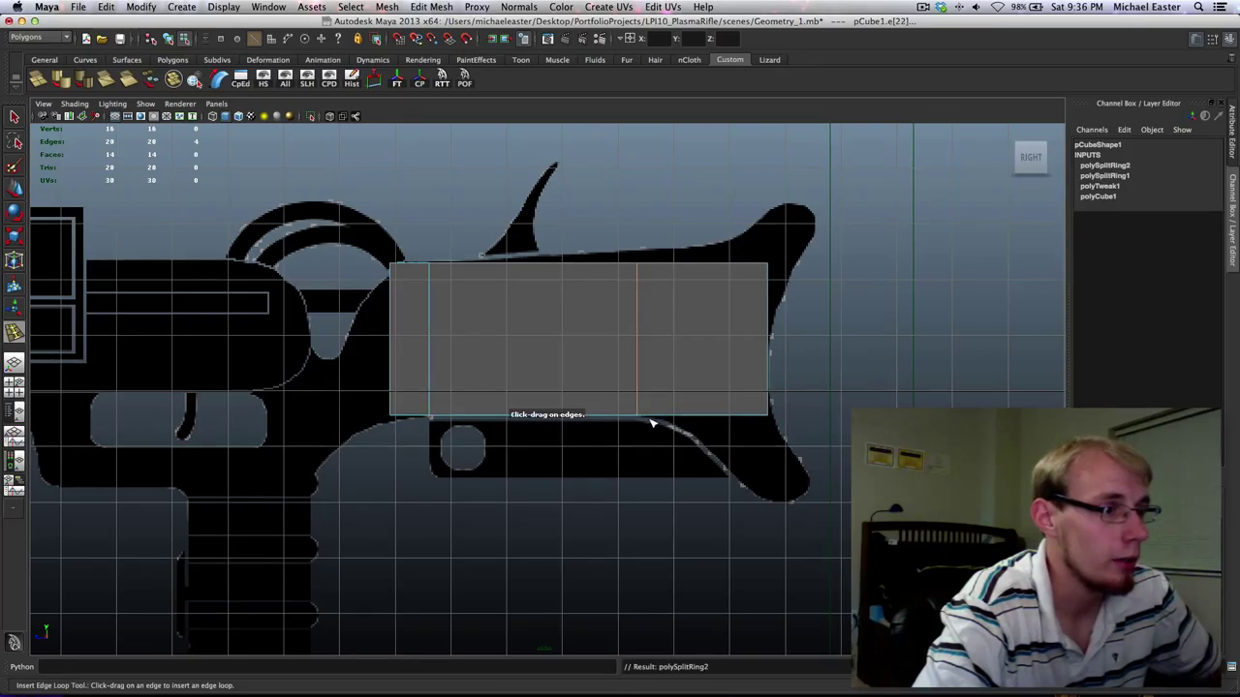
key(q)
key(F8)
Move the top vertices of both edge loops onto the stock's sloping upper contour in the side view.
alt+middle_drag(626, 257, 629, 282)
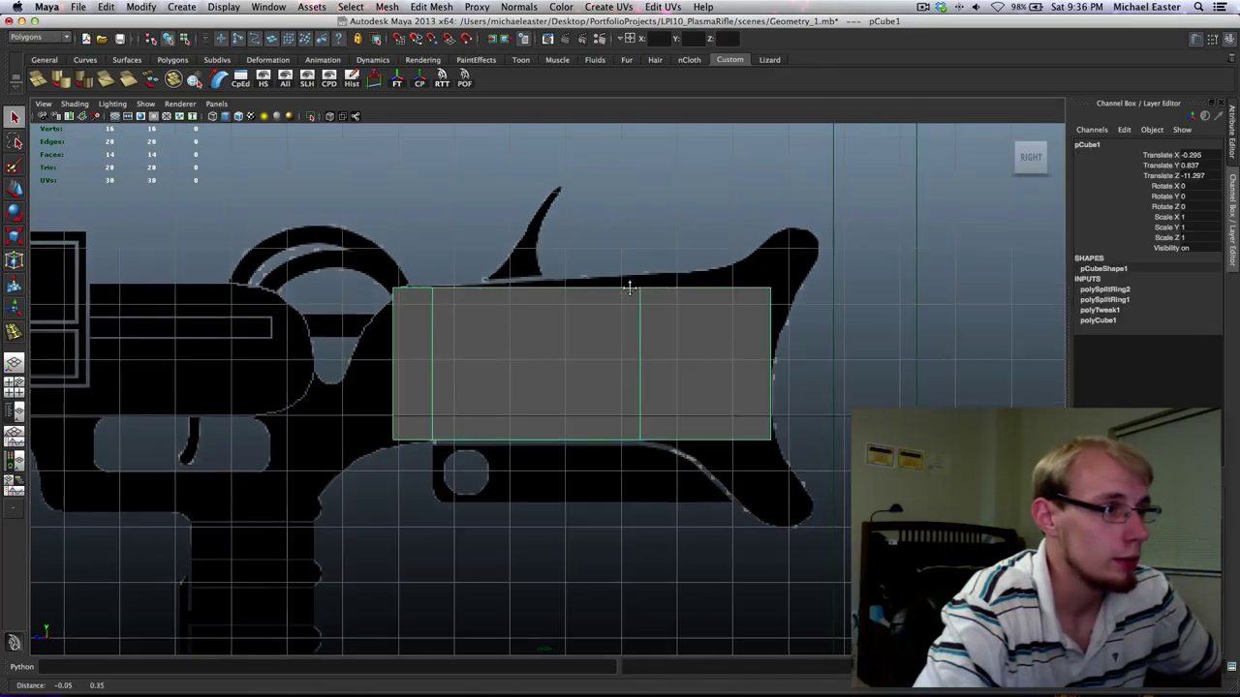
right_drag(622, 307, 581, 305)
drag(602, 254, 701, 344)
key(w)
mouse_move(704, 346)
middle_down()
mouse_move(700, 310)
mouse_move(699, 335)
middle_up()
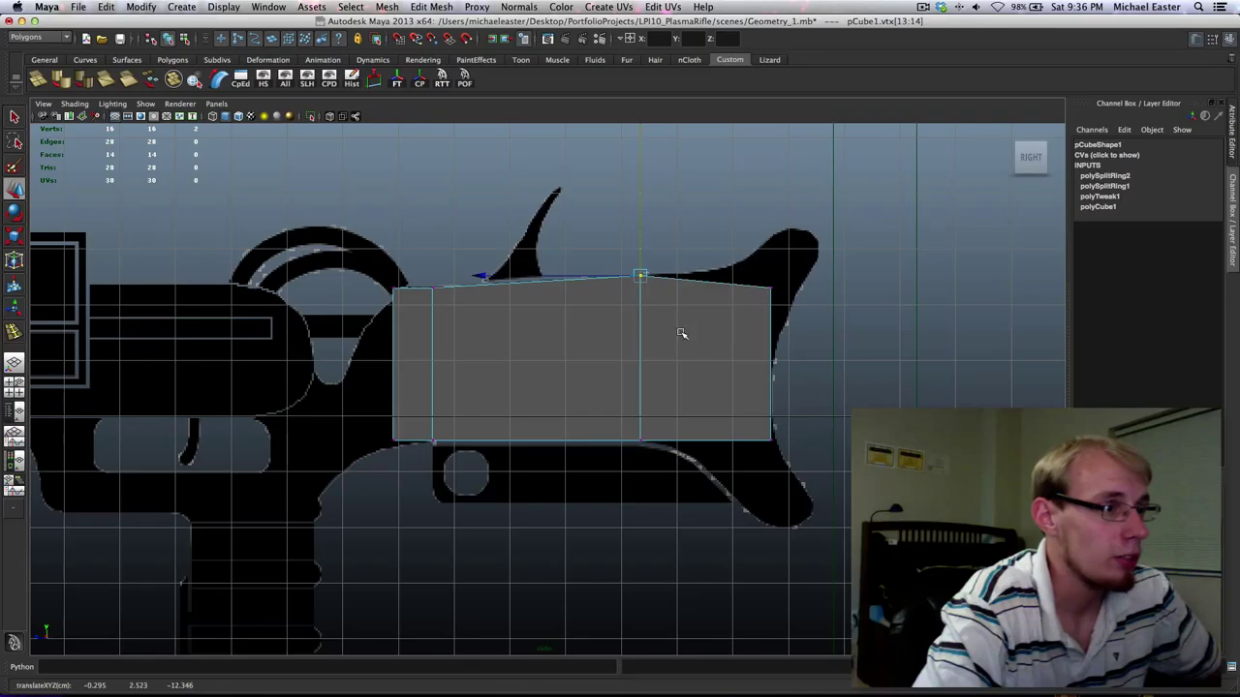
drag(421, 264, 456, 307)
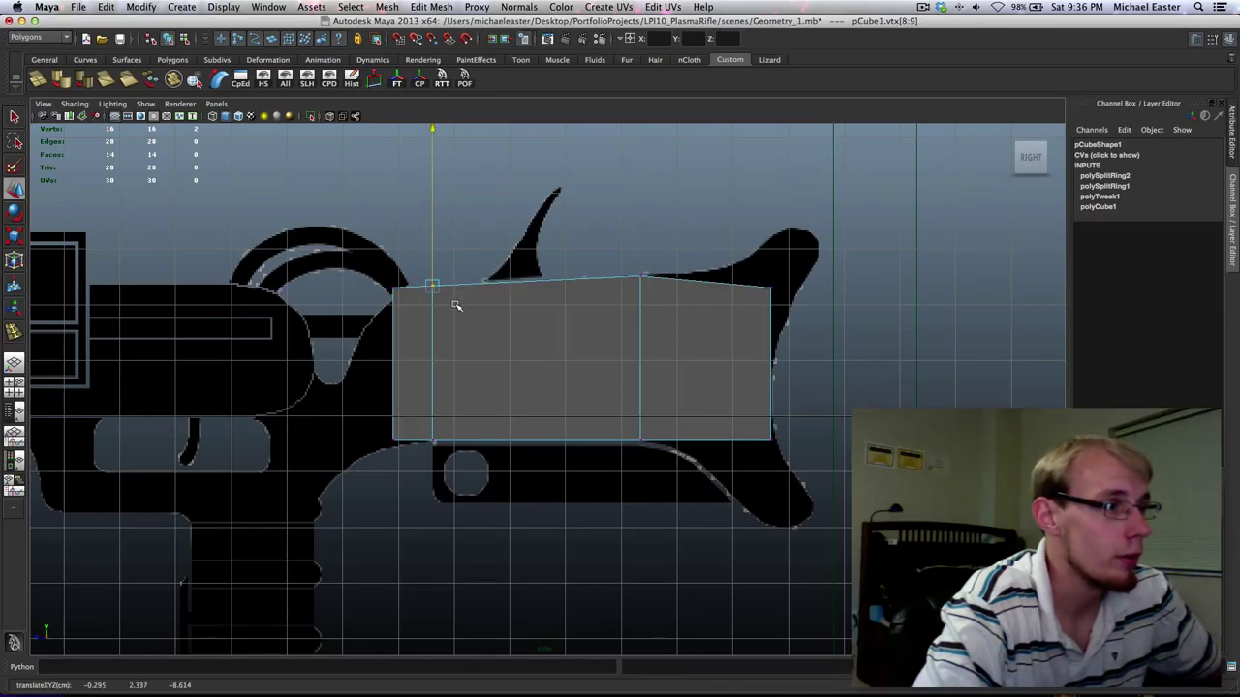
key(4)
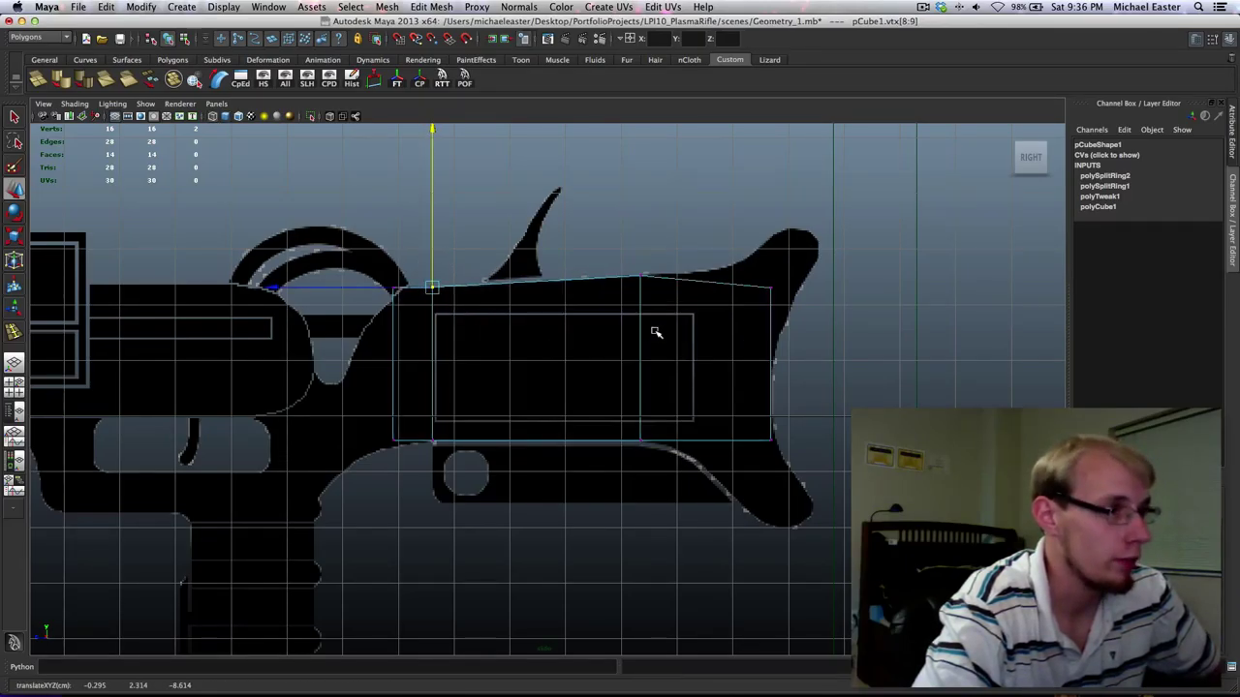
Move the block's upper rear corner vertices out to the upper tip of the stock's butt in the side reference.
alt+middle_drag(655, 333, 591, 325)
alt+middle_drag(660, 408, 548, 408)
scroll(548, 407, up, 3)
alt+middle_drag(511, 222, 562, 251)
drag(555, 236, 685, 337)
middle_drag(686, 375, 610, 300)
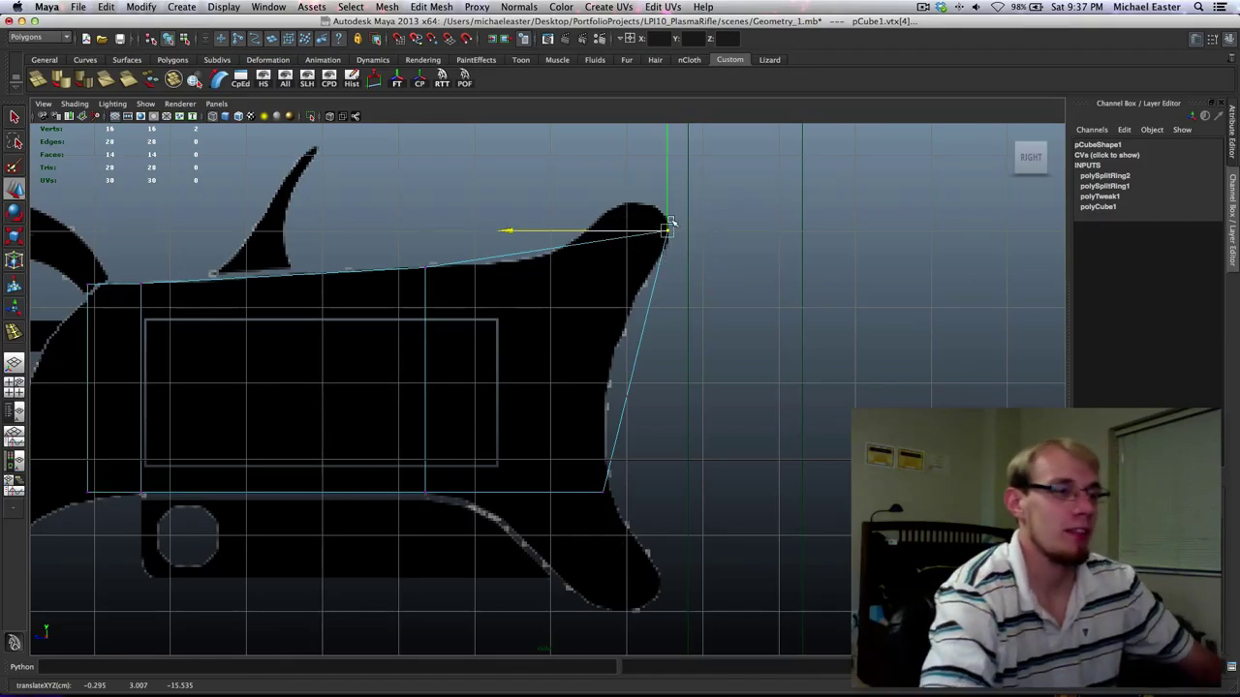
mouse_move(668, 215)
mouse_down()
mouse_move(660, 236)
mouse_move(660, 211)
mouse_up()
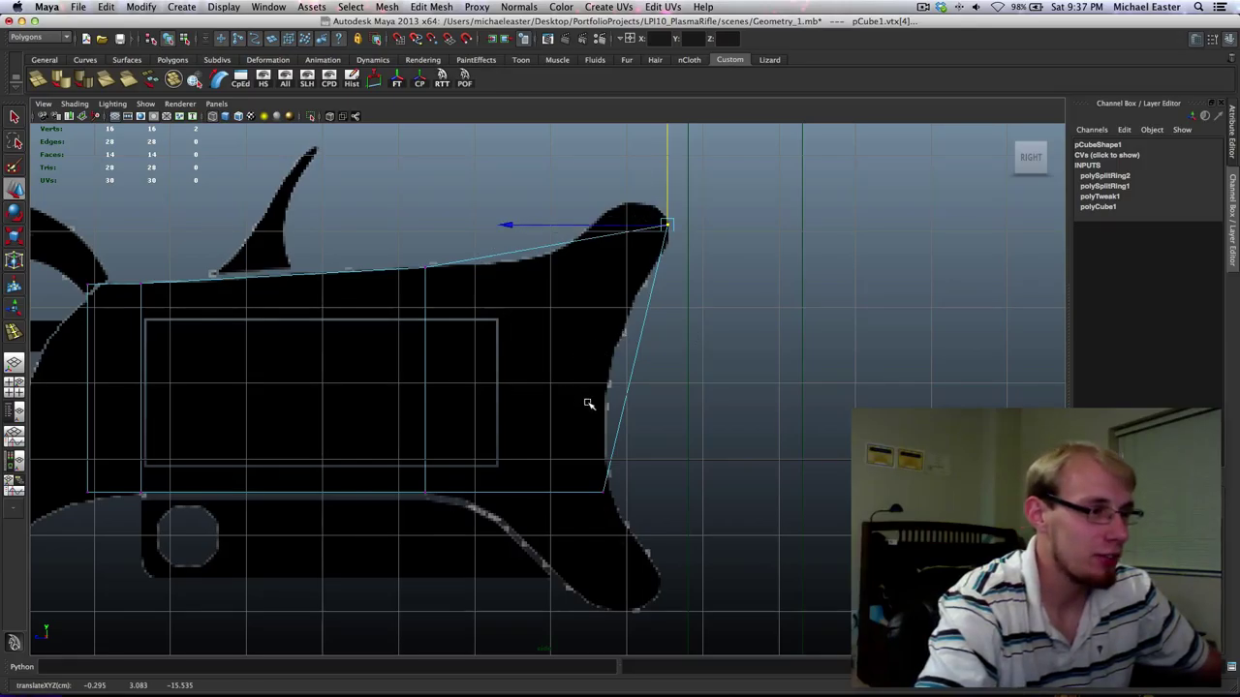
Select the block's lower rear corner vertices in the side view and activate the Move tool.
right_drag(567, 492, 631, 445)
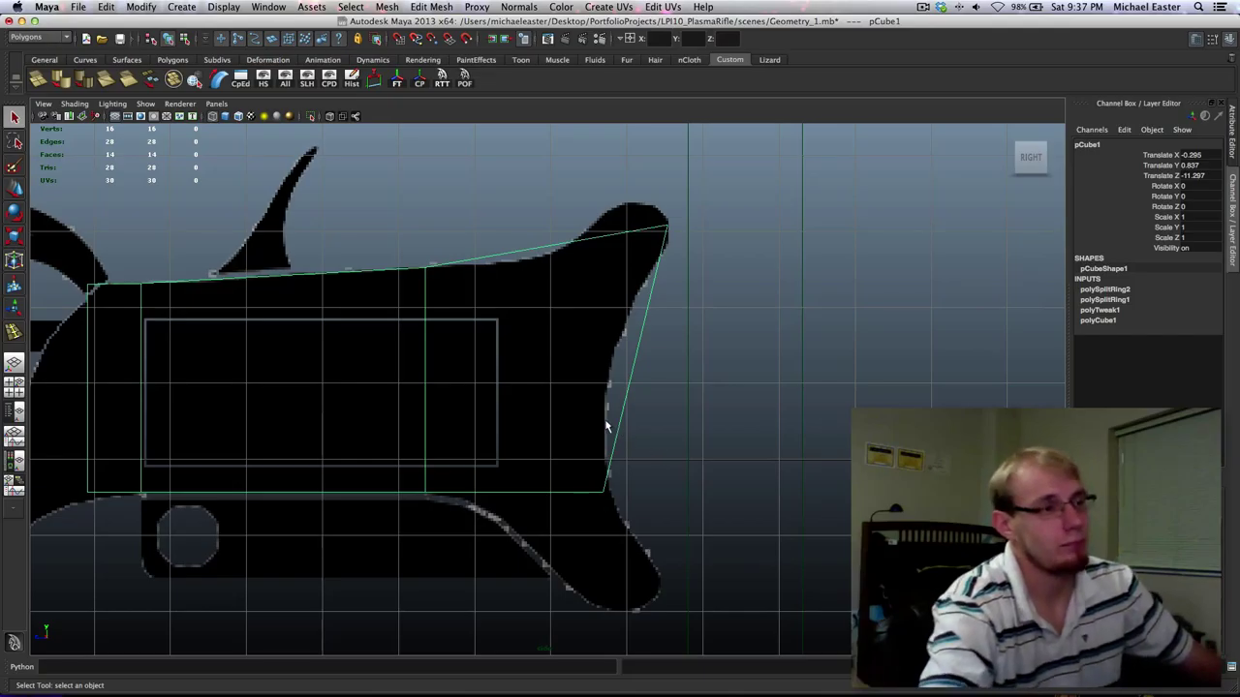
right_drag(604, 498, 548, 465)
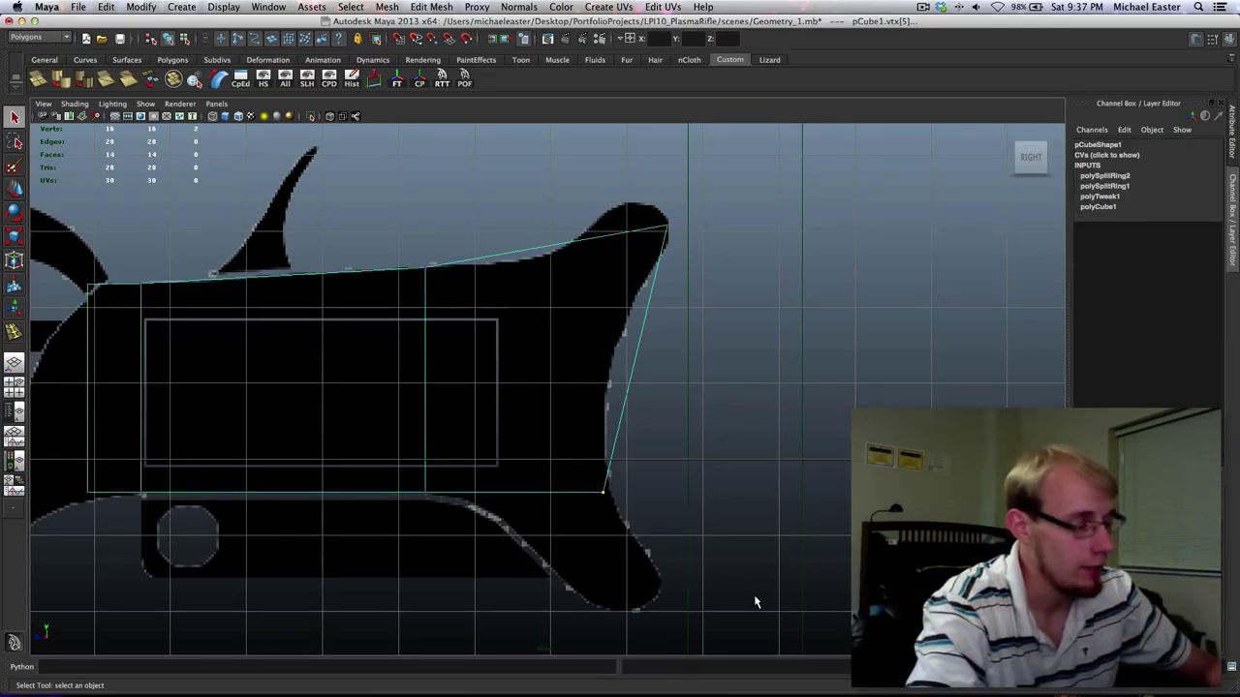
key(w)
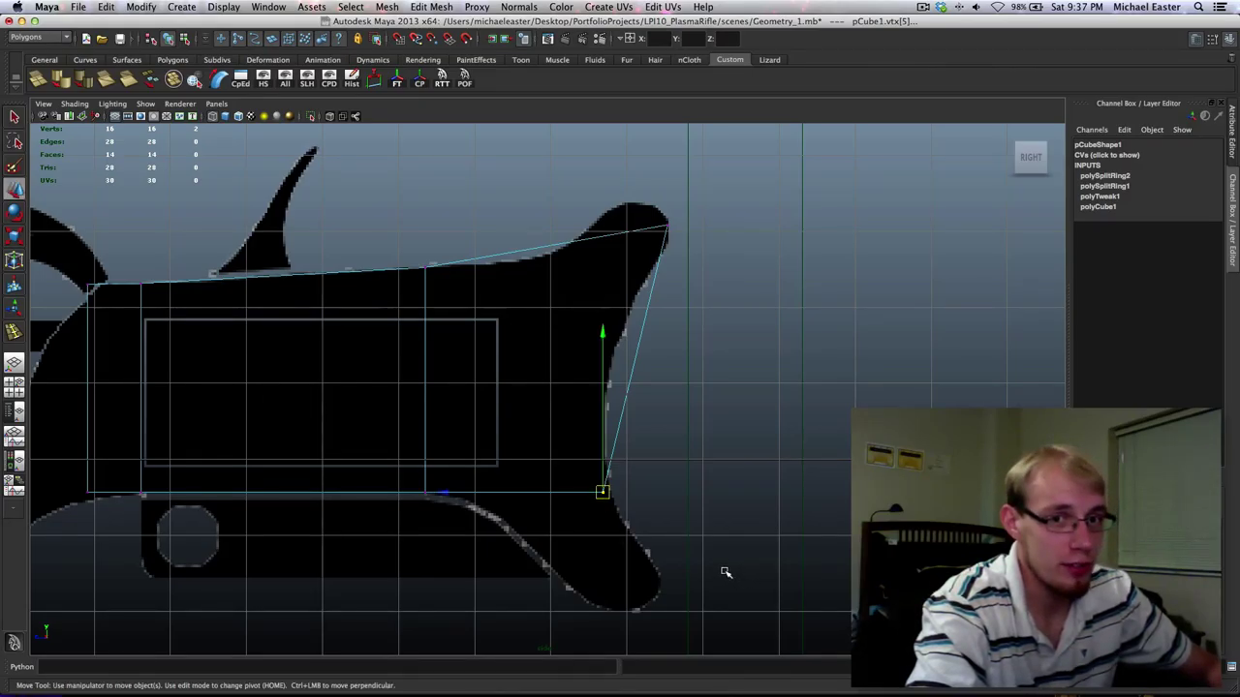
shift+middle_drag(716, 538, 805, 517)
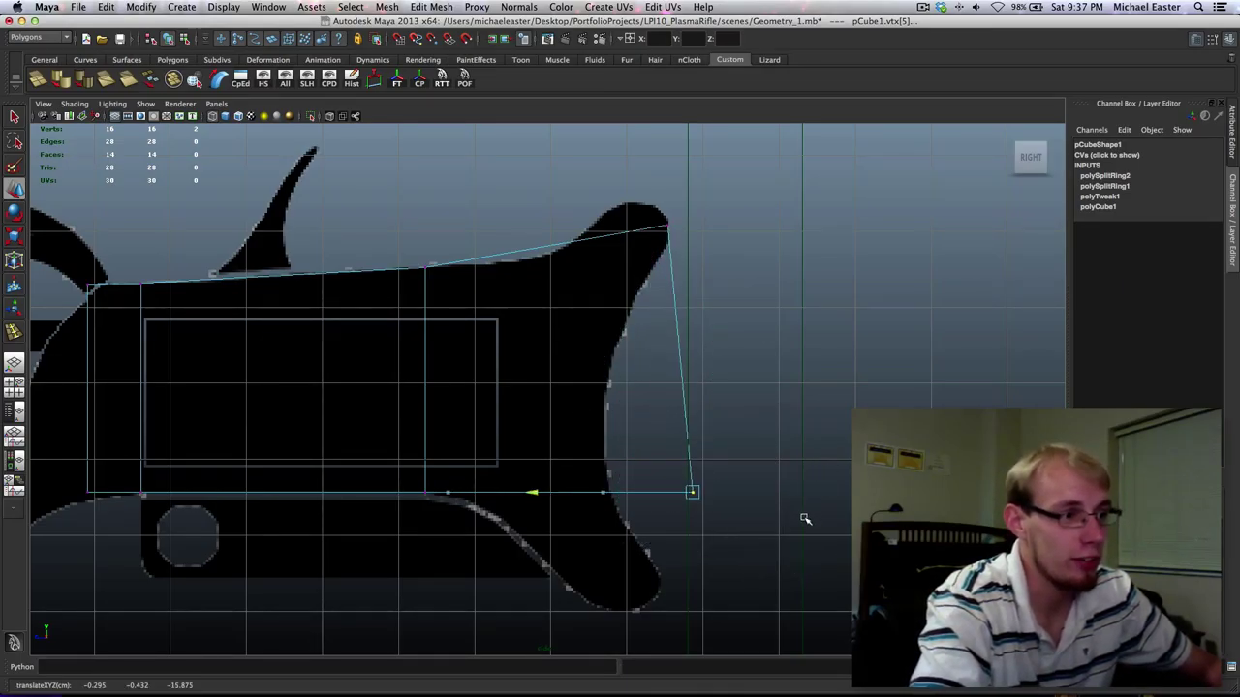
middle_drag(722, 543, 759, 475)
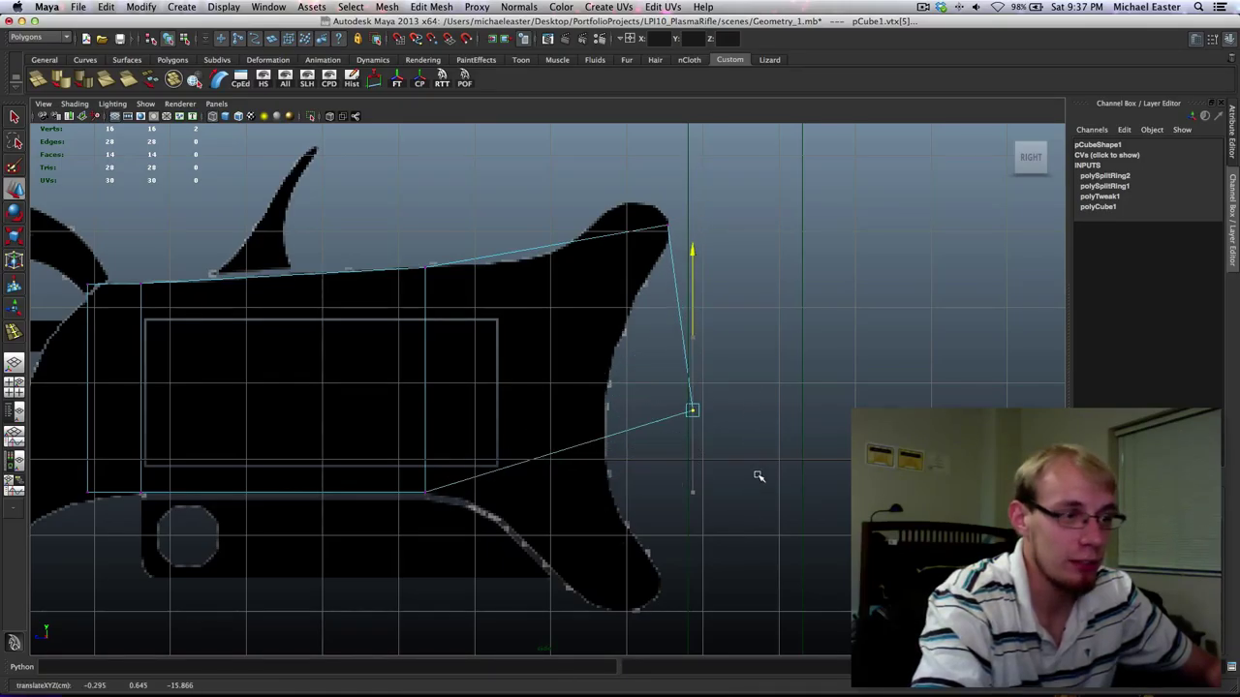
key(z)
key(z)
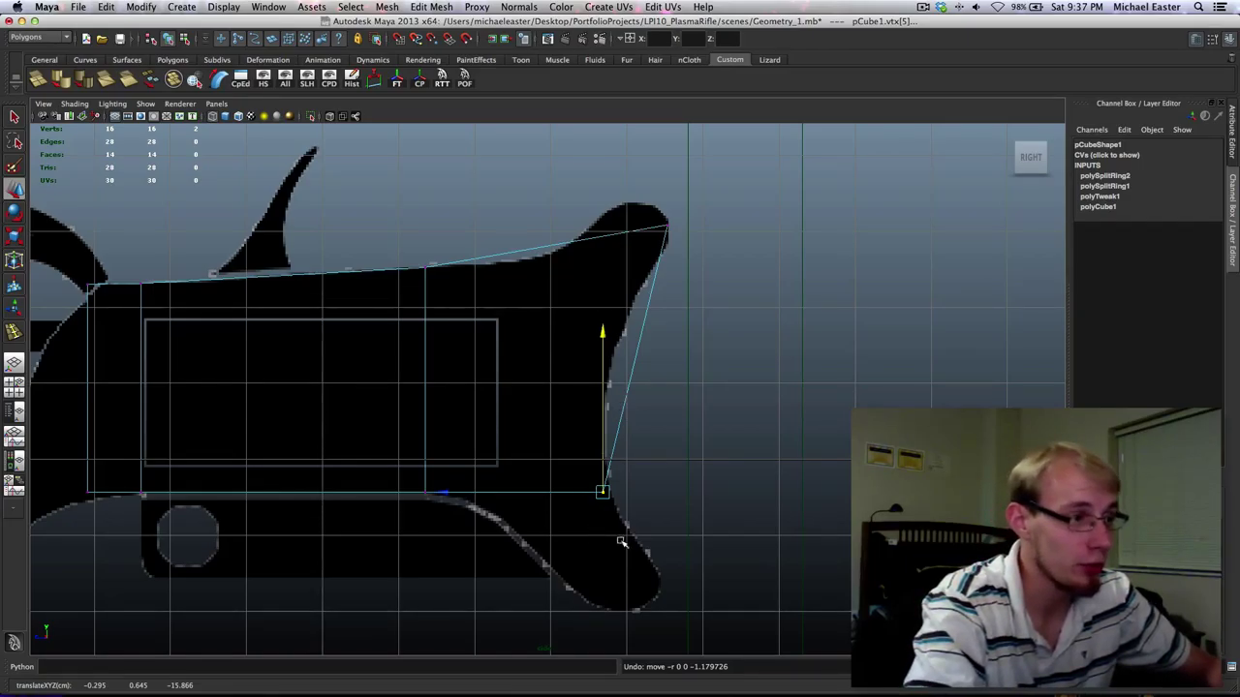
Move the selected lower rear corner vertices out to the lower tip of the stock's butt in the reference.
shift+middle_drag(733, 476, 761, 531)
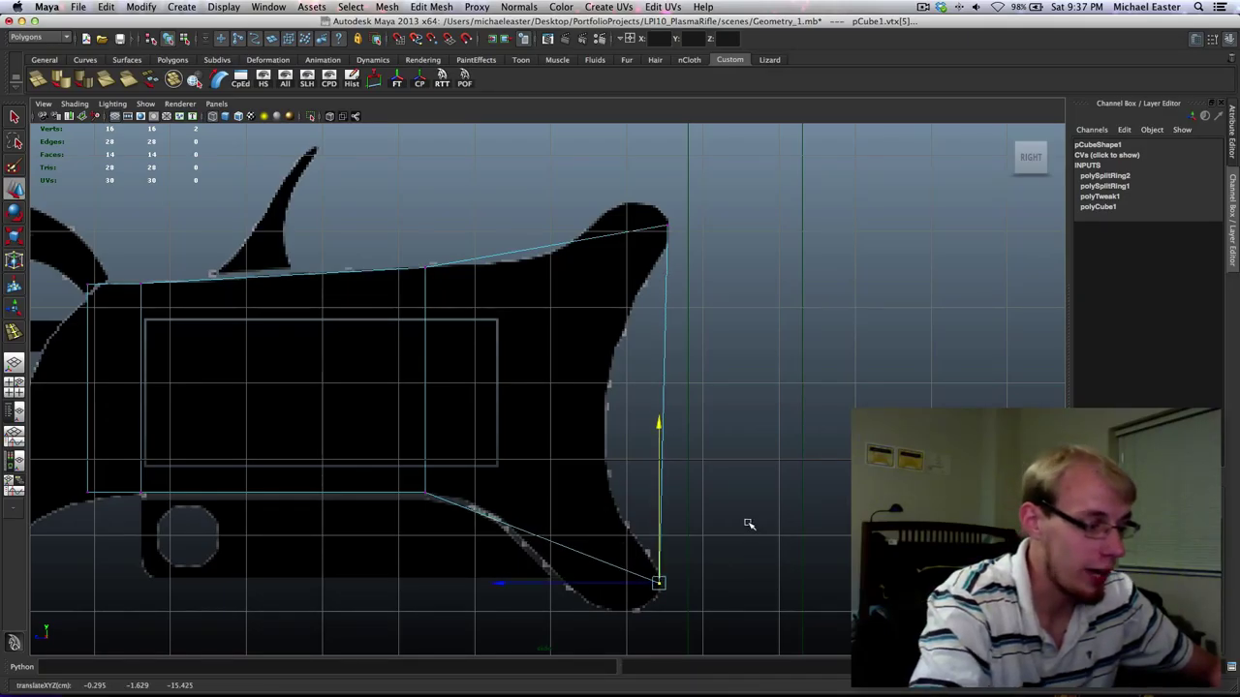
key(equal)
key(minus)
key(minus)
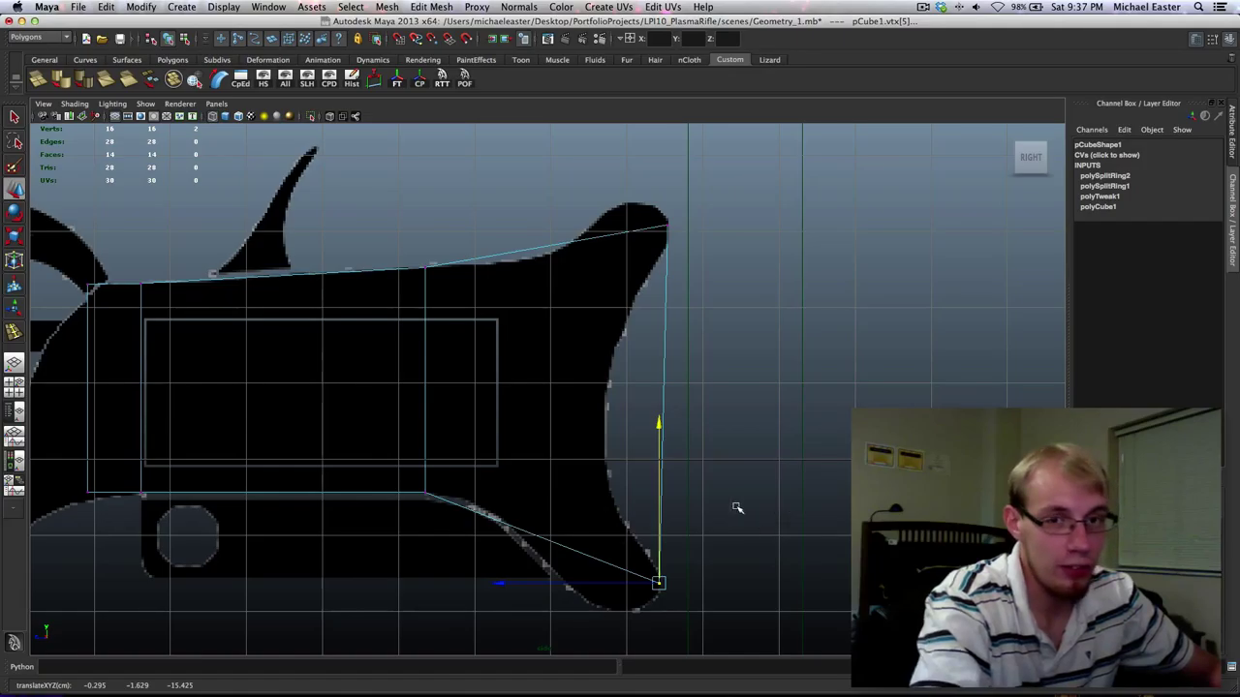
Select the stock block as a whole object and activate the Cut Faces tool.
alt+middle_drag(466, 391, 513, 436)
alt+middle_drag(636, 258, 620, 311)
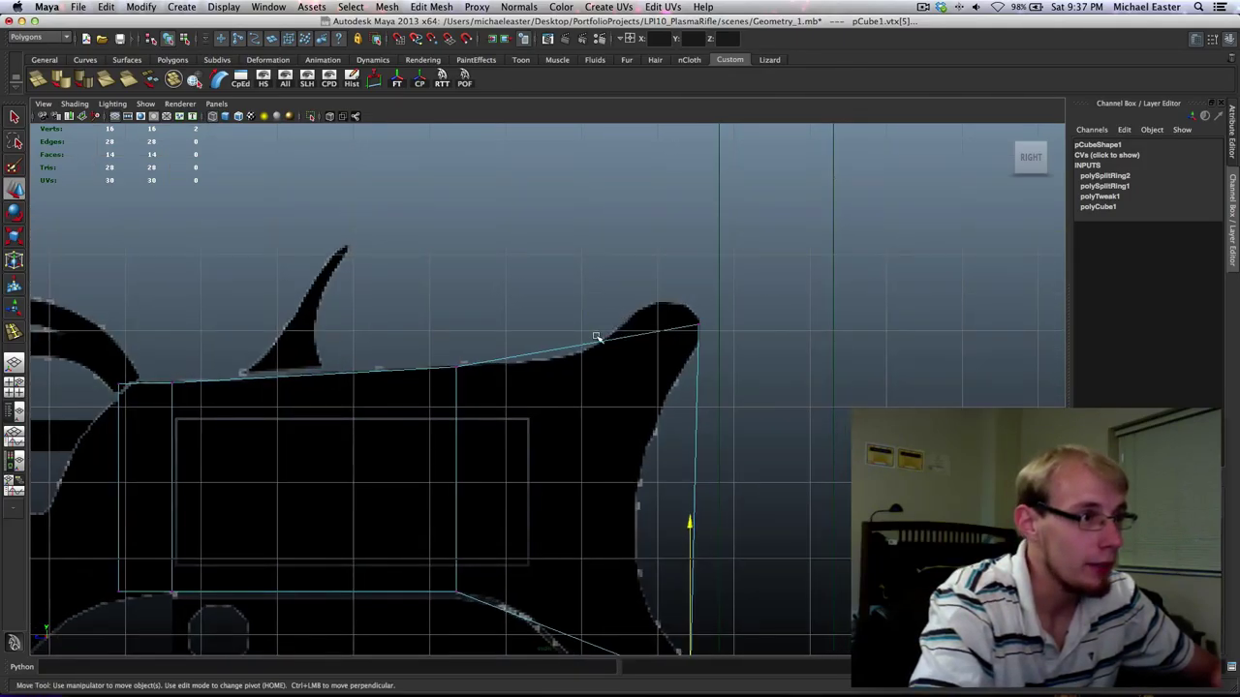
right_drag(595, 345, 647, 329)
click(617, 415)
alt+middle_drag(572, 406, 584, 357)
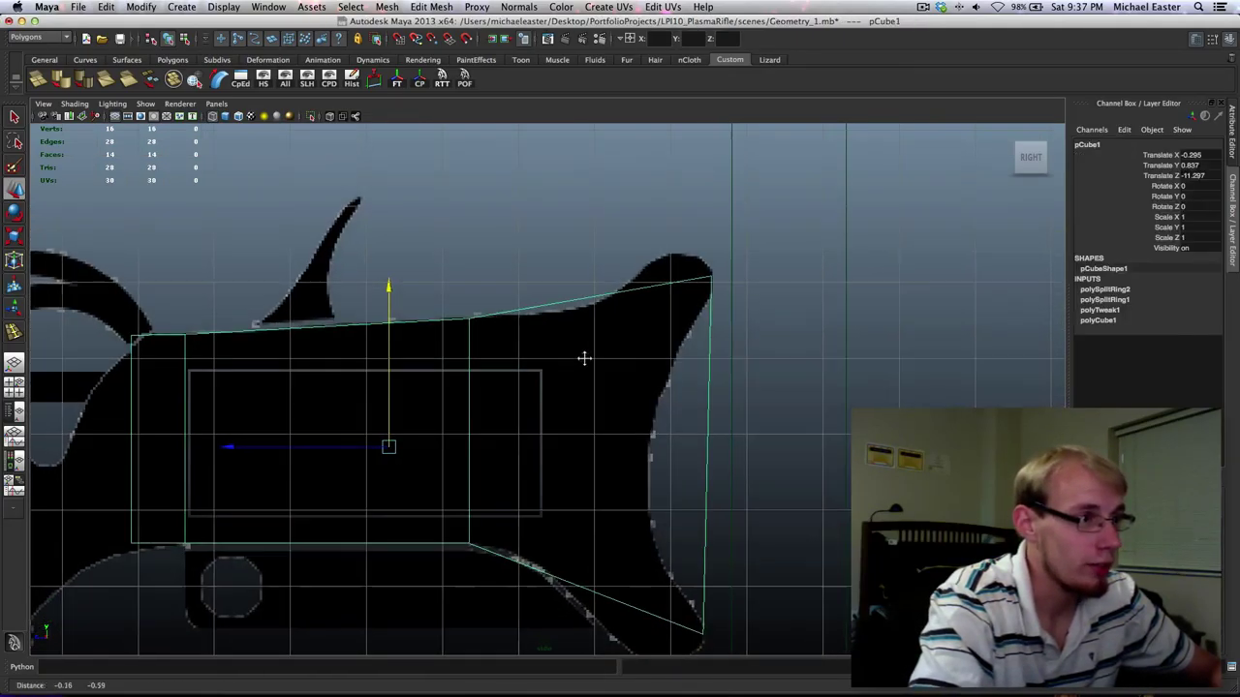
shift+right_drag(578, 316, 698, 288)
drag(549, 302, 560, 299)
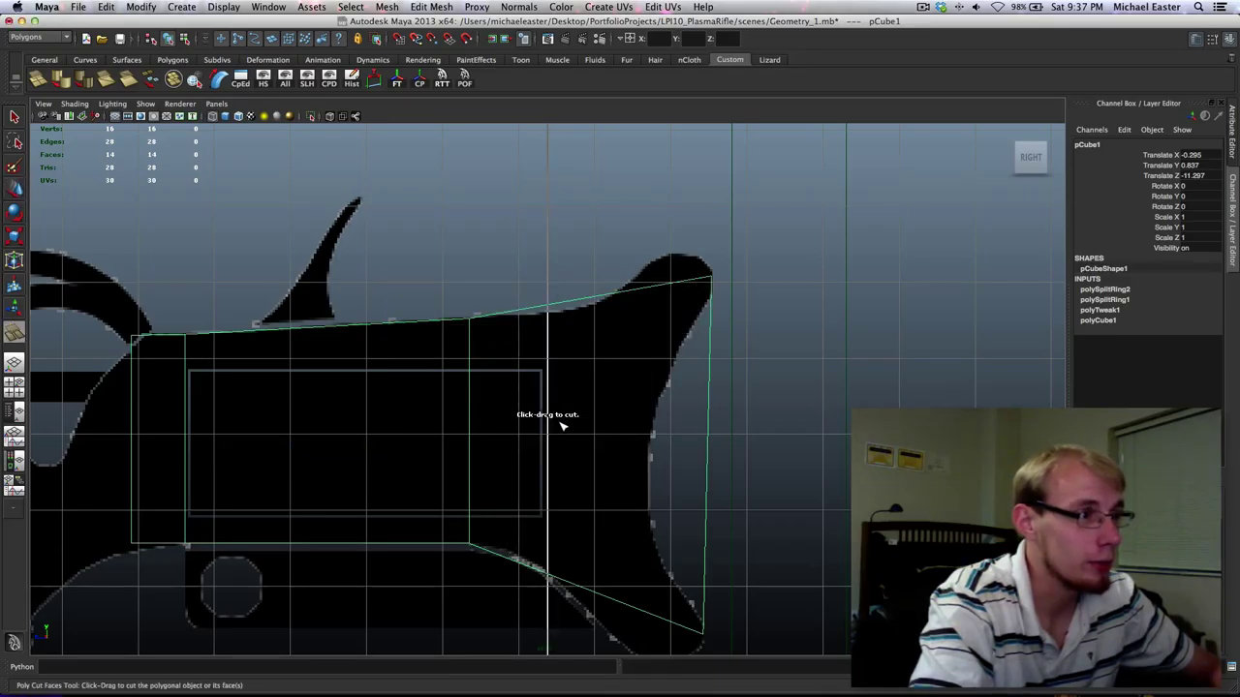
drag(560, 423, 561, 424)
key(super+z)
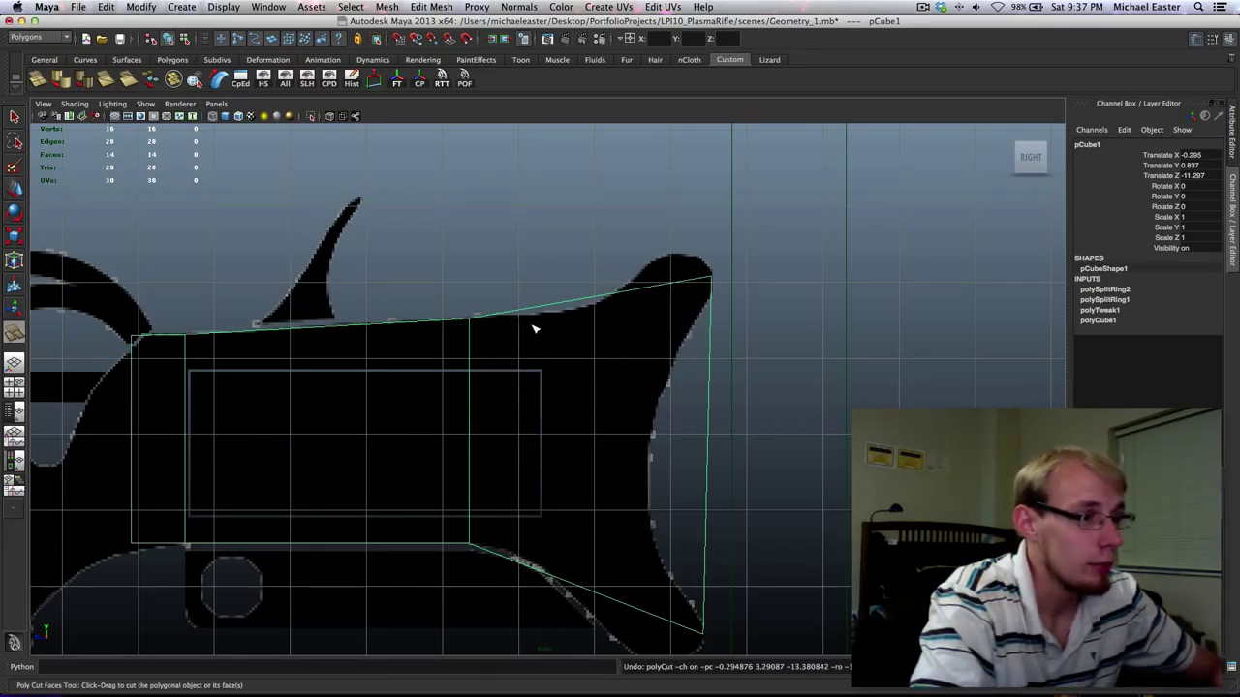
Cut three spaced vertical edge lines through the rear section of the stock, ending where the upper contour rises toward the butt.
drag(519, 329, 517, 368)
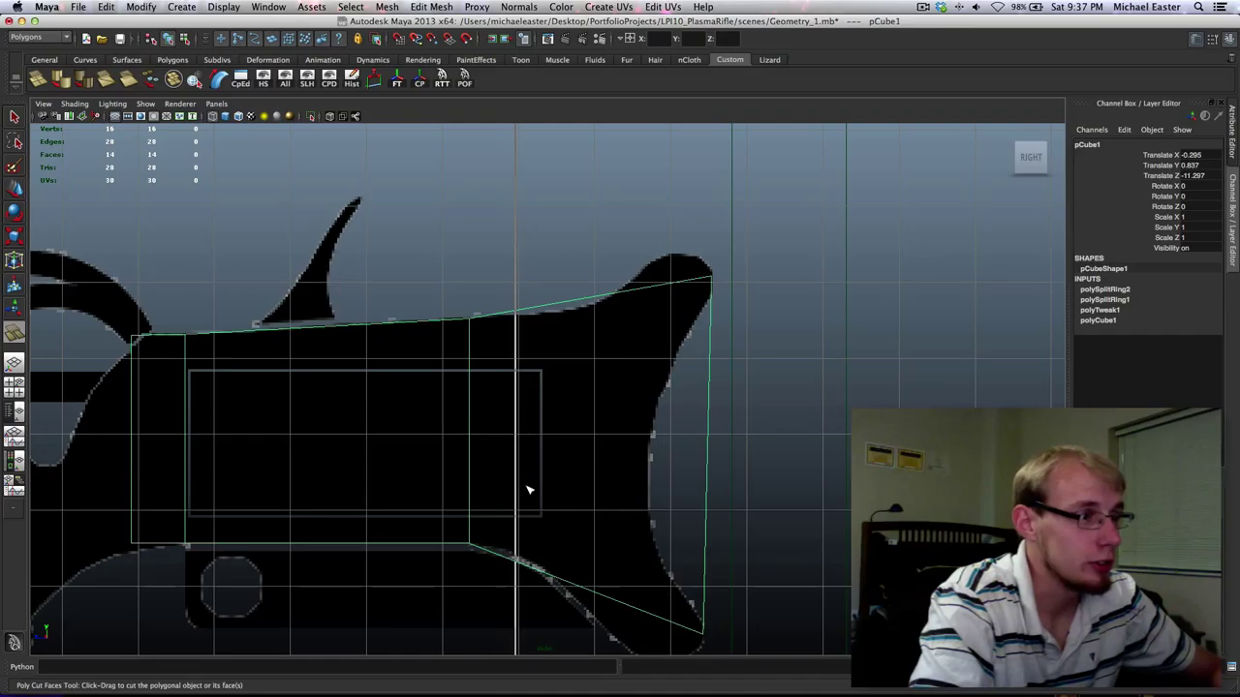
drag(528, 490, 542, 460)
drag(566, 339, 571, 410)
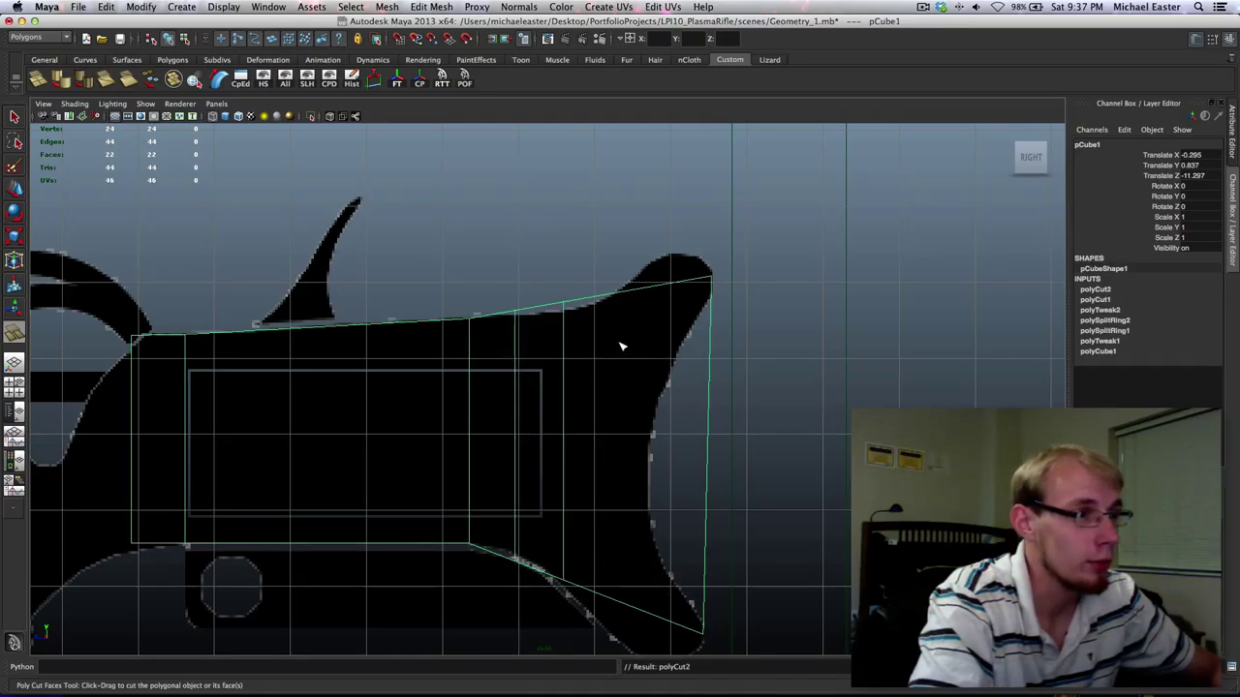
drag(621, 346, 617, 415)
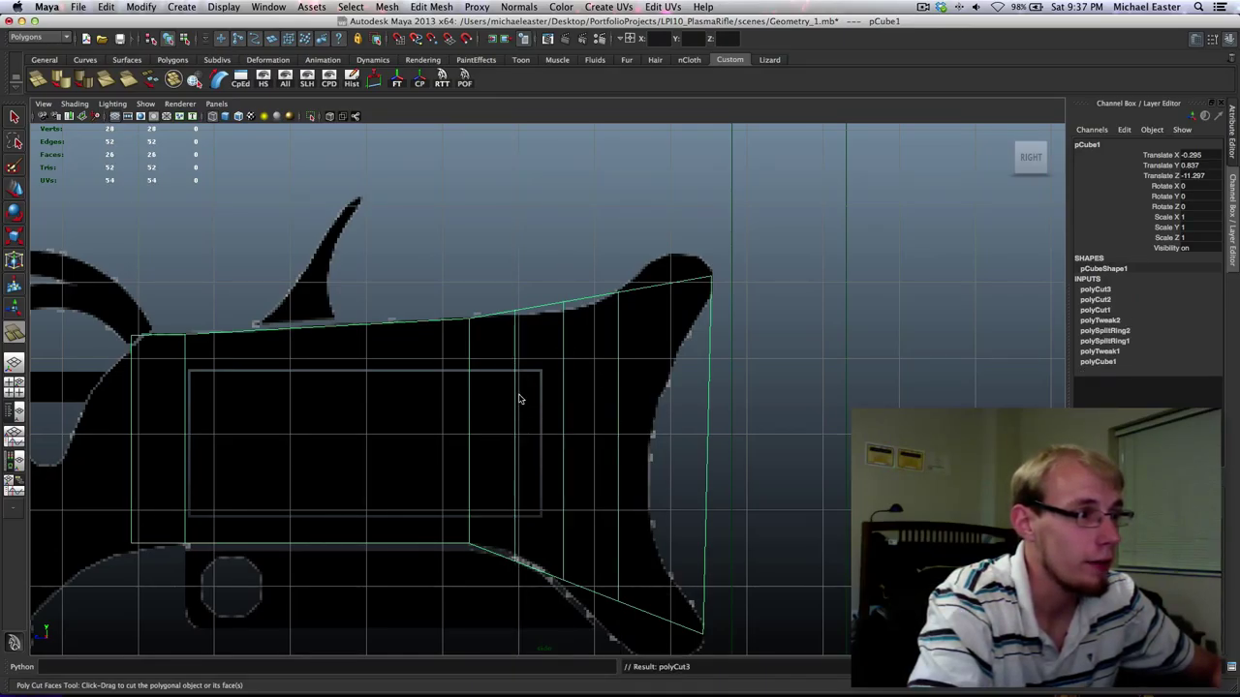
Move the top vertices of the three new cuts onto the stock's curved upper contour.
right_drag(519, 395, 491, 390)
key(q)
drag(502, 299, 534, 320)
key(w)
shift+middle_drag(534, 320, 535, 322)
drag(547, 277, 581, 327)
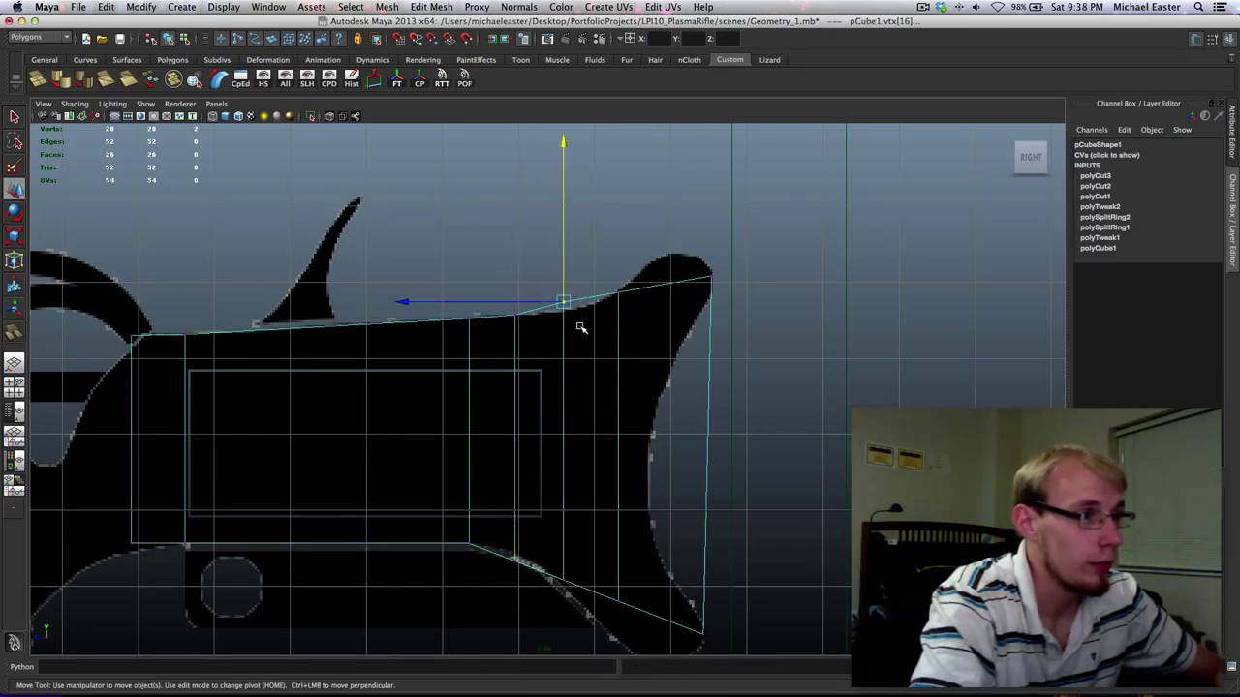
drag(588, 275, 645, 320)
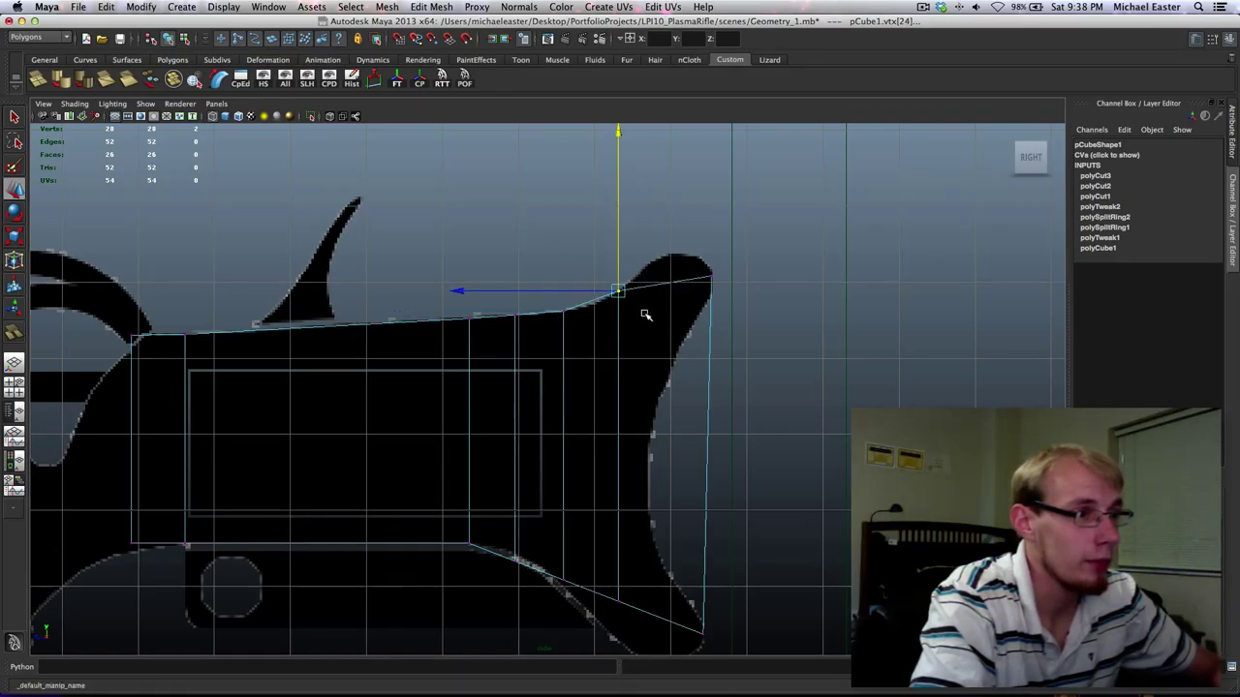
Cut another vertical line between the two rearmost cuts and lower its top vertices onto the upper contour.
right_drag(591, 298, 639, 312)
click(594, 326)
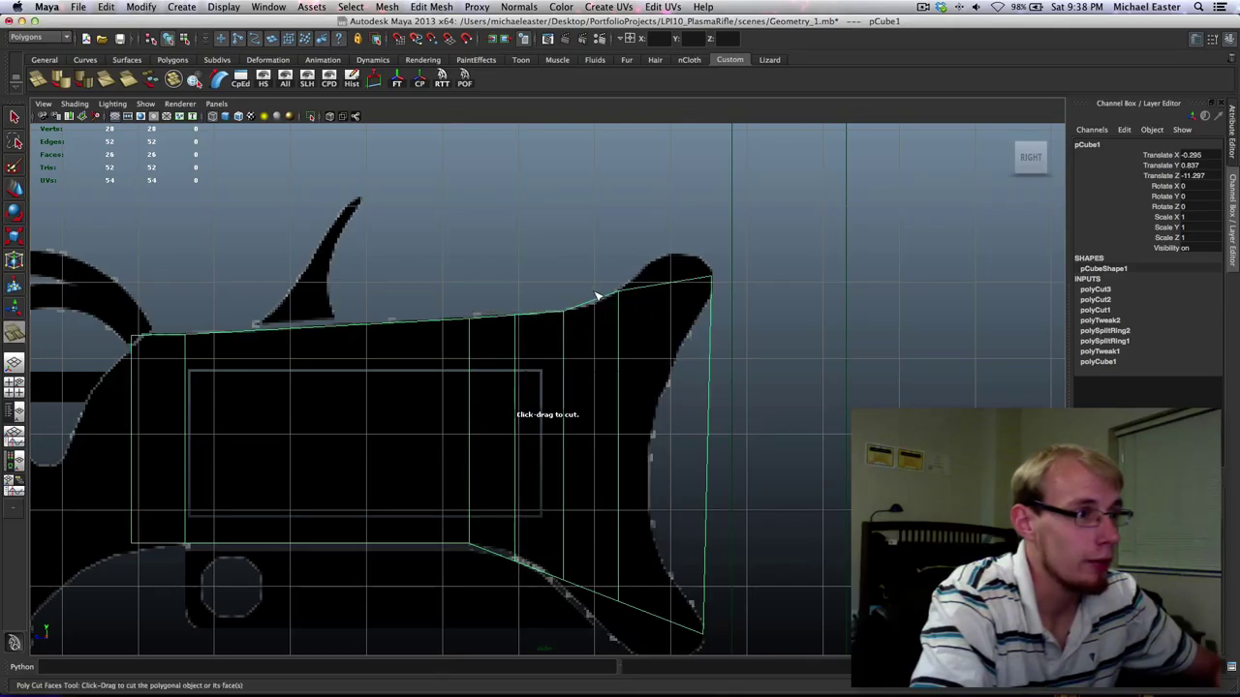
shift+drag(592, 294, 592, 312)
right_drag(607, 297, 571, 298)
key(q)
drag(589, 301, 599, 312)
key(w)
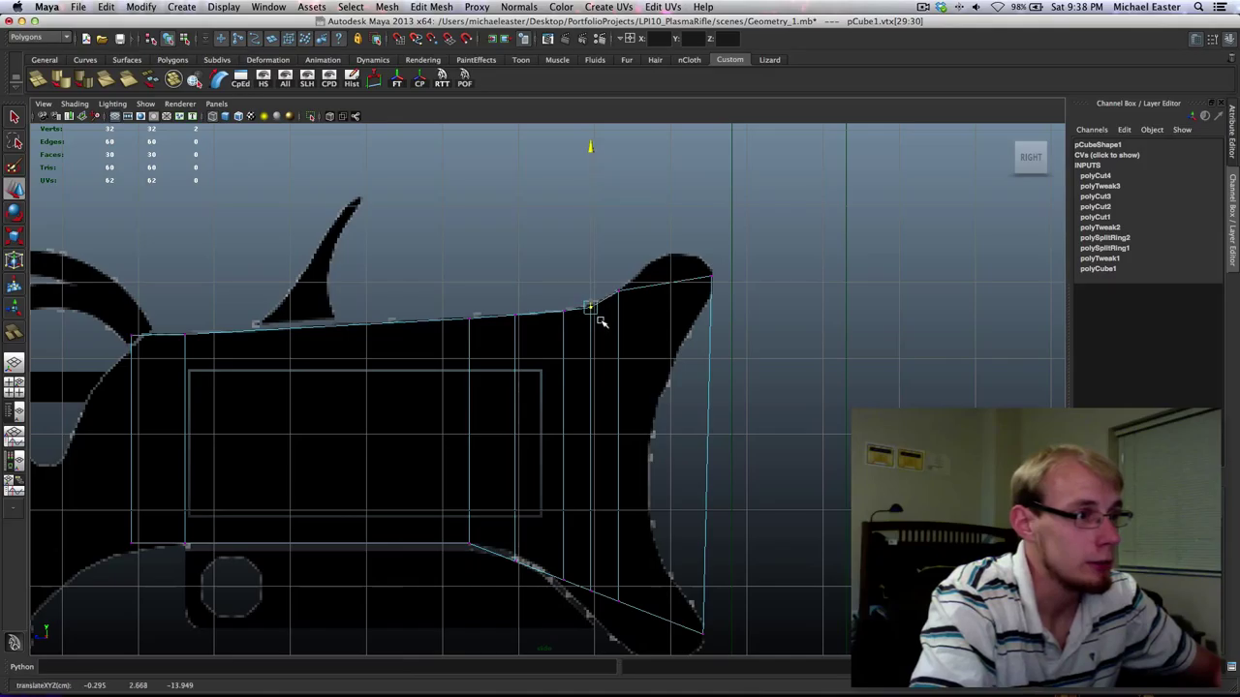
Move the bottom vertices of the four rear cuts onto the stock's curved lower contour.
alt+middle_drag(589, 487, 572, 380)
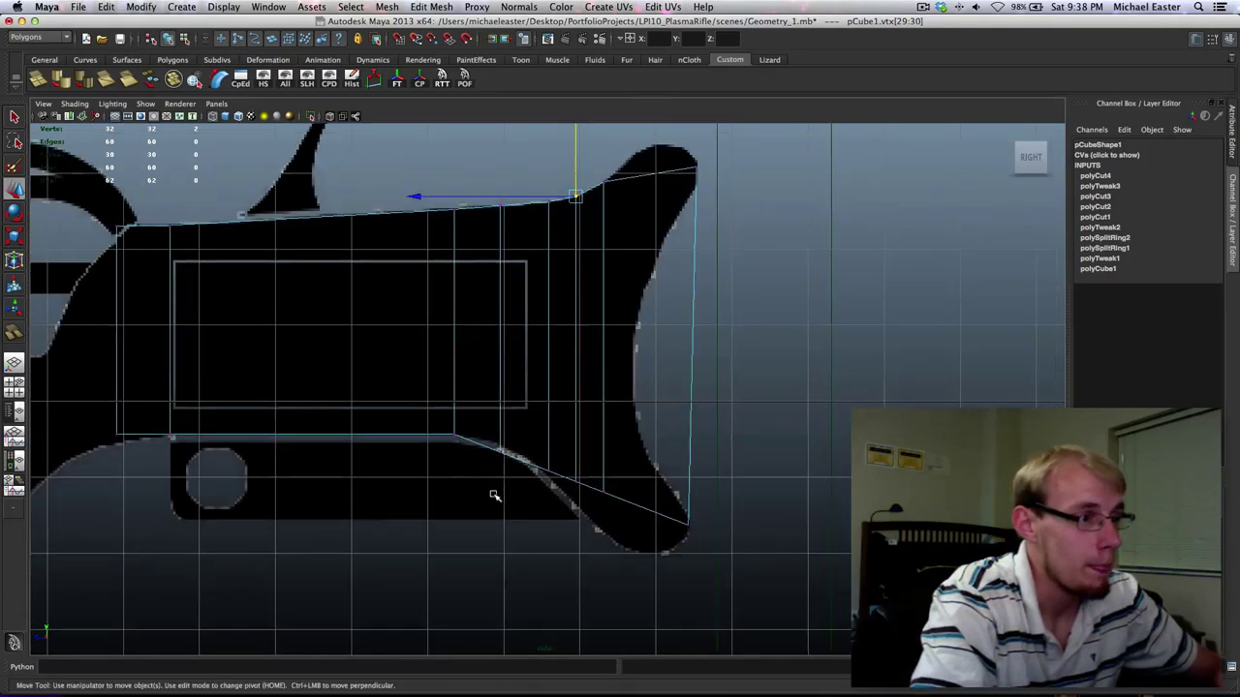
alt+middle_drag(495, 495, 475, 426)
scroll(475, 426, up, 6)
alt+middle_drag(298, 431, 446, 460)
drag(536, 389, 606, 487)
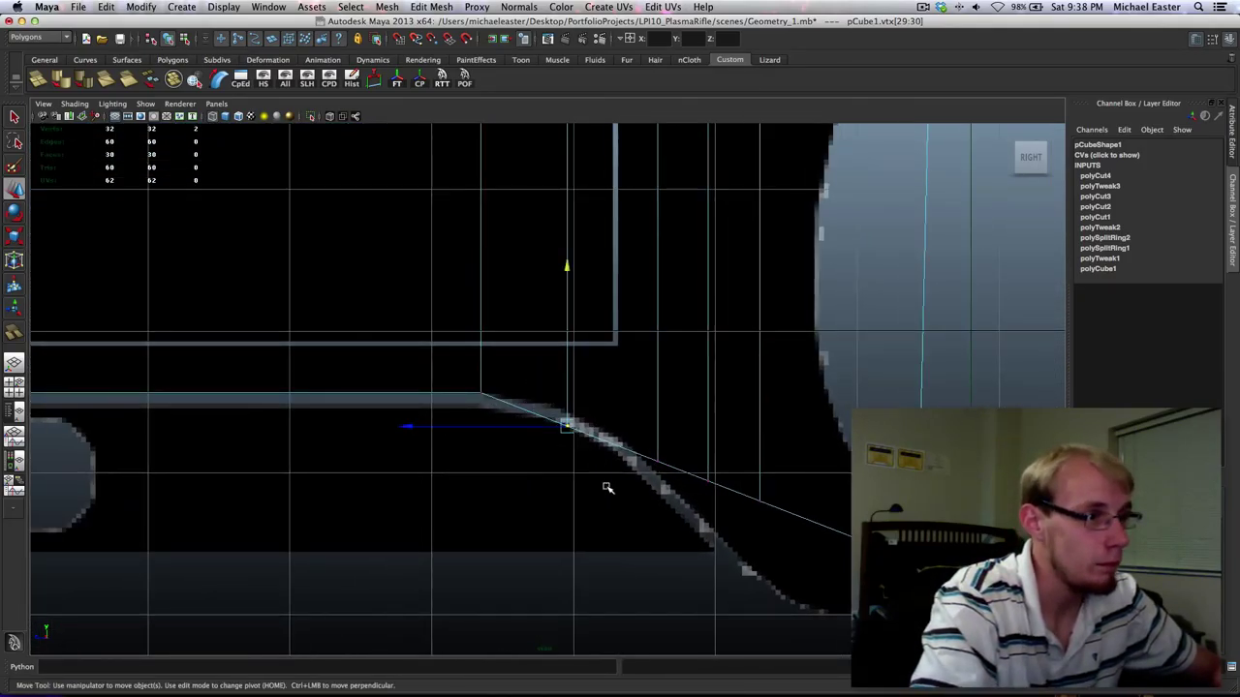
mouse_move(623, 559)
middle_down()
mouse_move(623, 534)
mouse_move(620, 545)
middle_up()
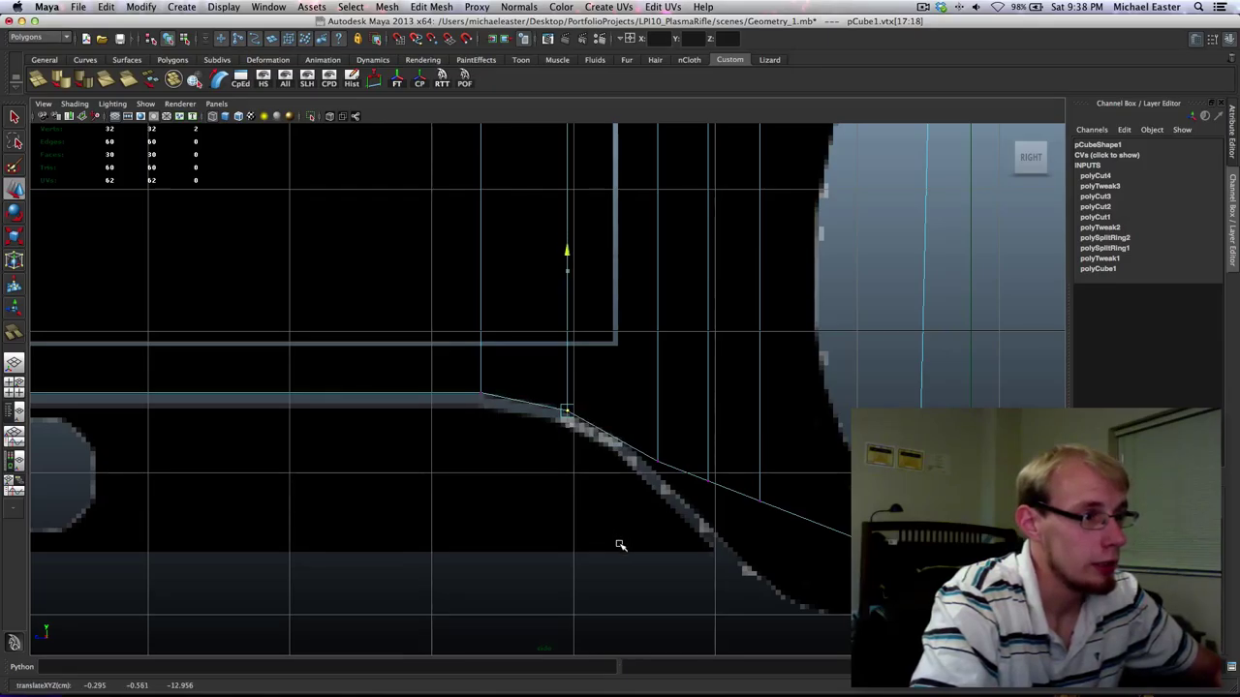
drag(634, 434, 681, 502)
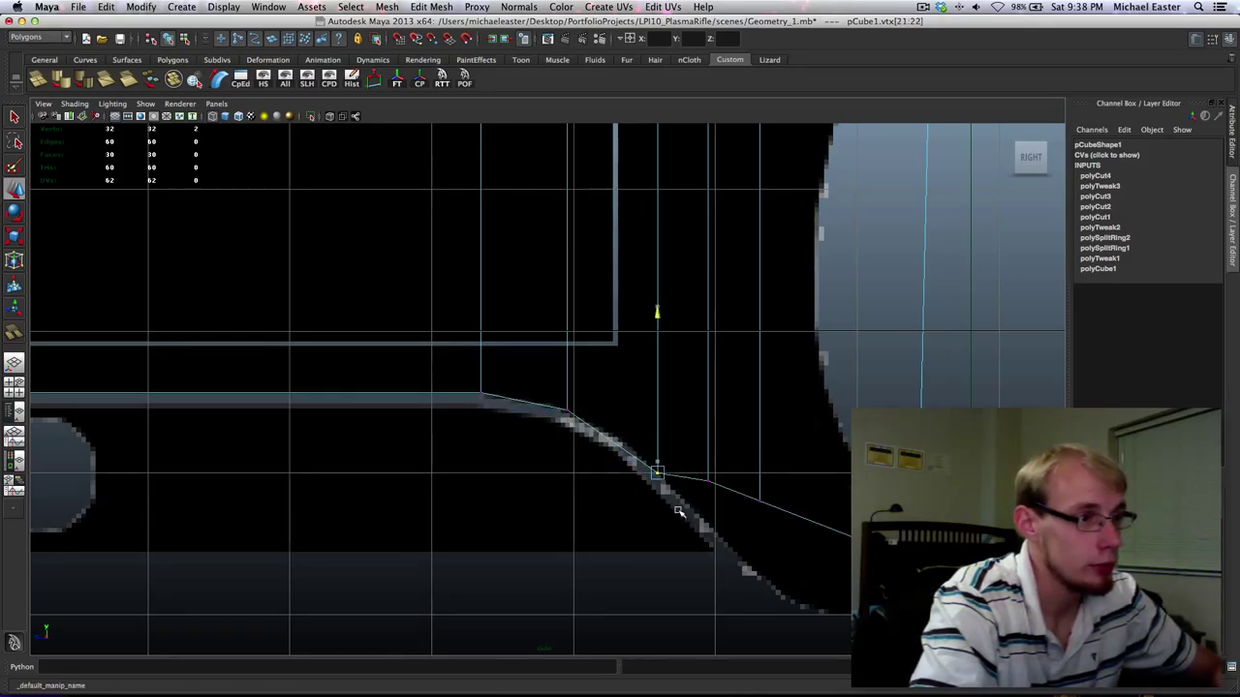
click(707, 469)
middle_drag(708, 472, 728, 550)
drag(746, 460, 785, 538)
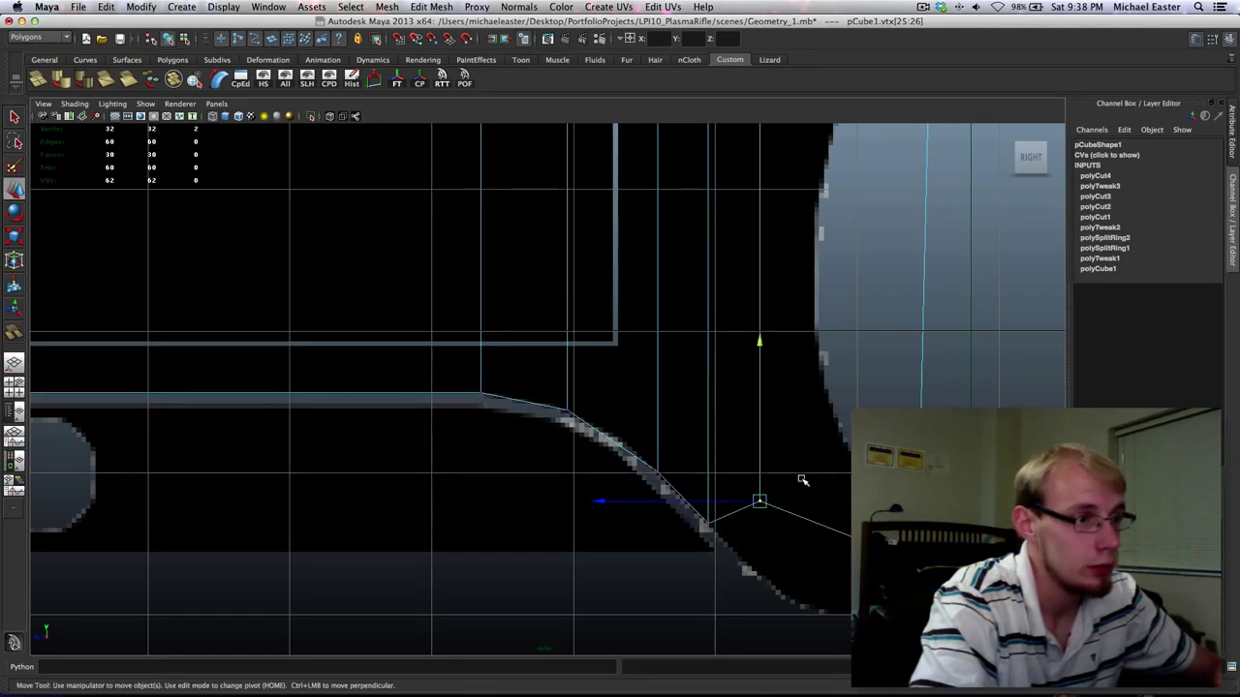
middle_drag(803, 476, 808, 548)
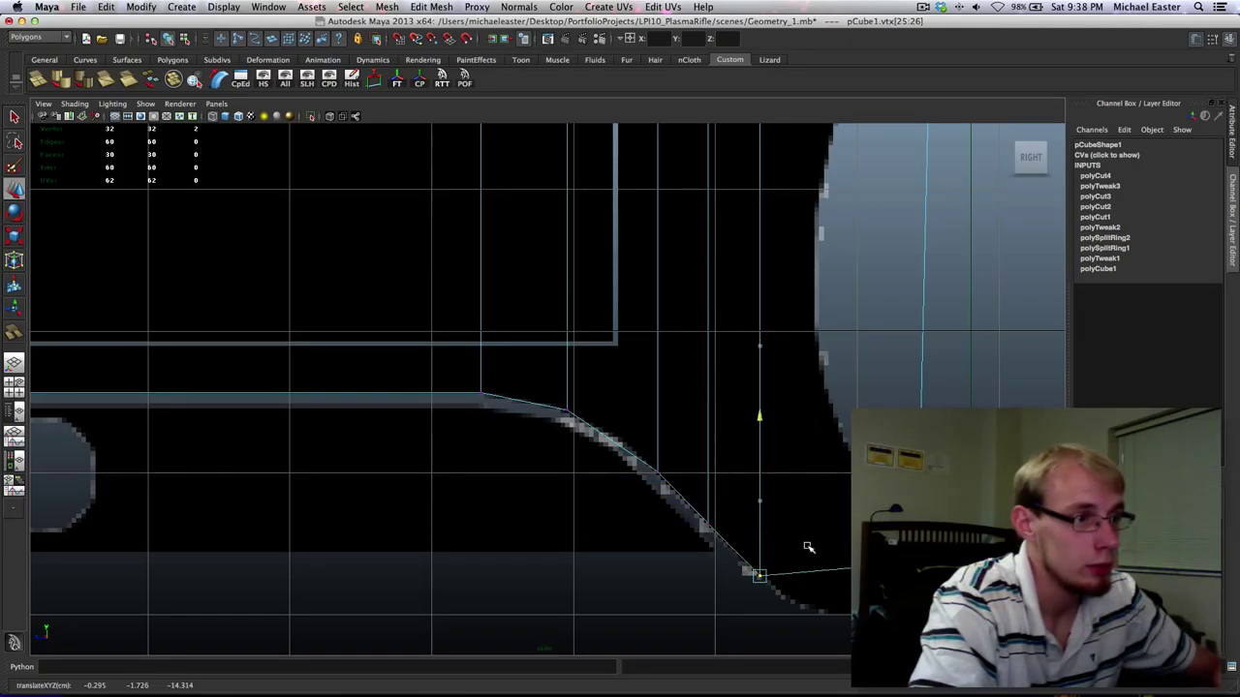
Cut a vertical edge line through the stock block along the rear edge of the rectangular side panel in the reference.
alt+middle_drag(597, 440, 619, 457)
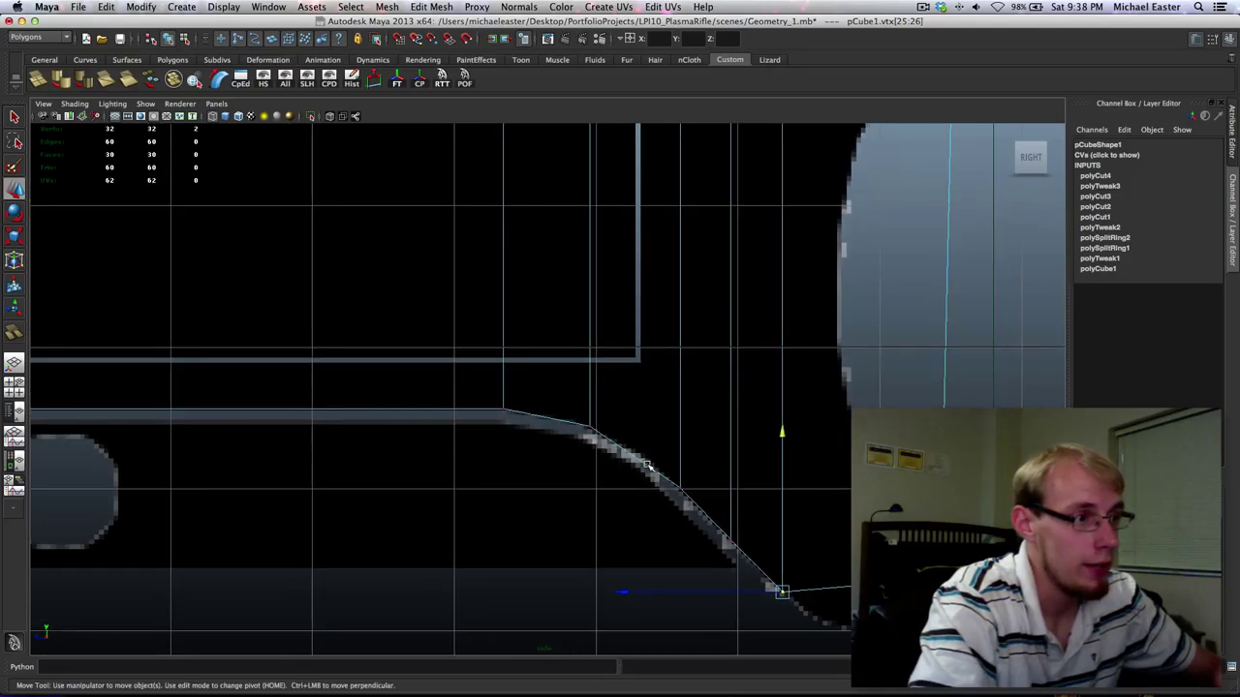
right_drag(648, 461, 734, 402)
key(q)
click(630, 449)
shift+right_click(631, 448)
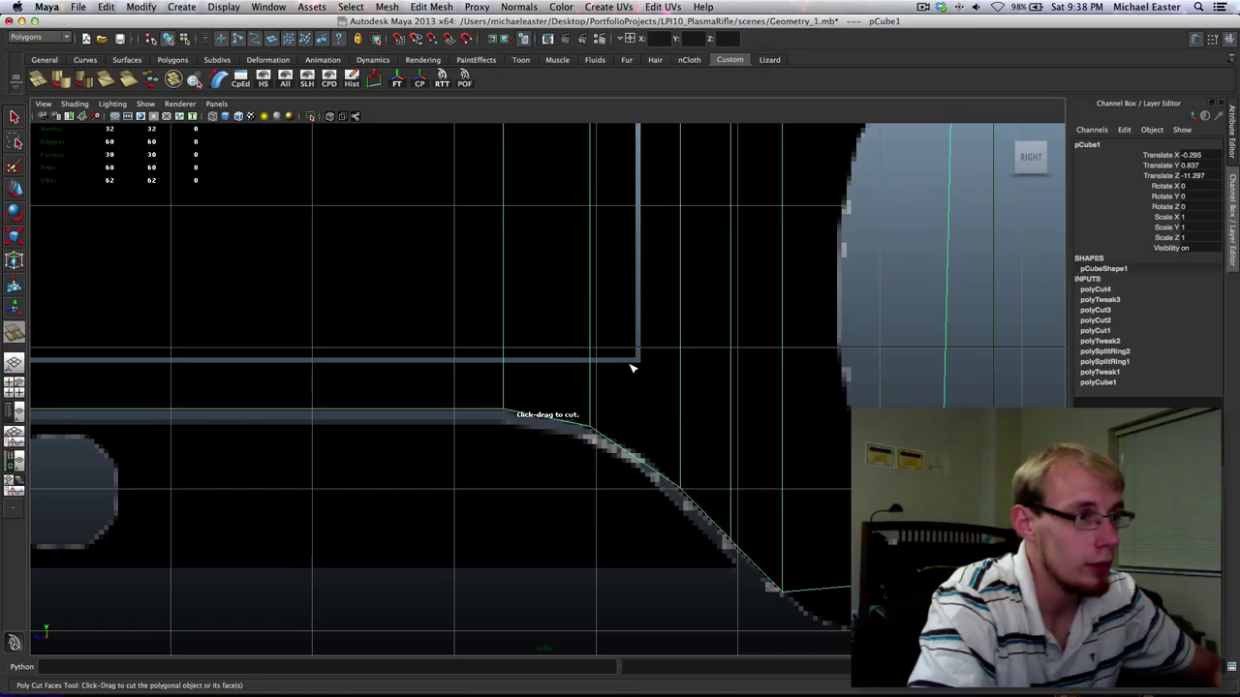
drag(639, 366, 642, 371)
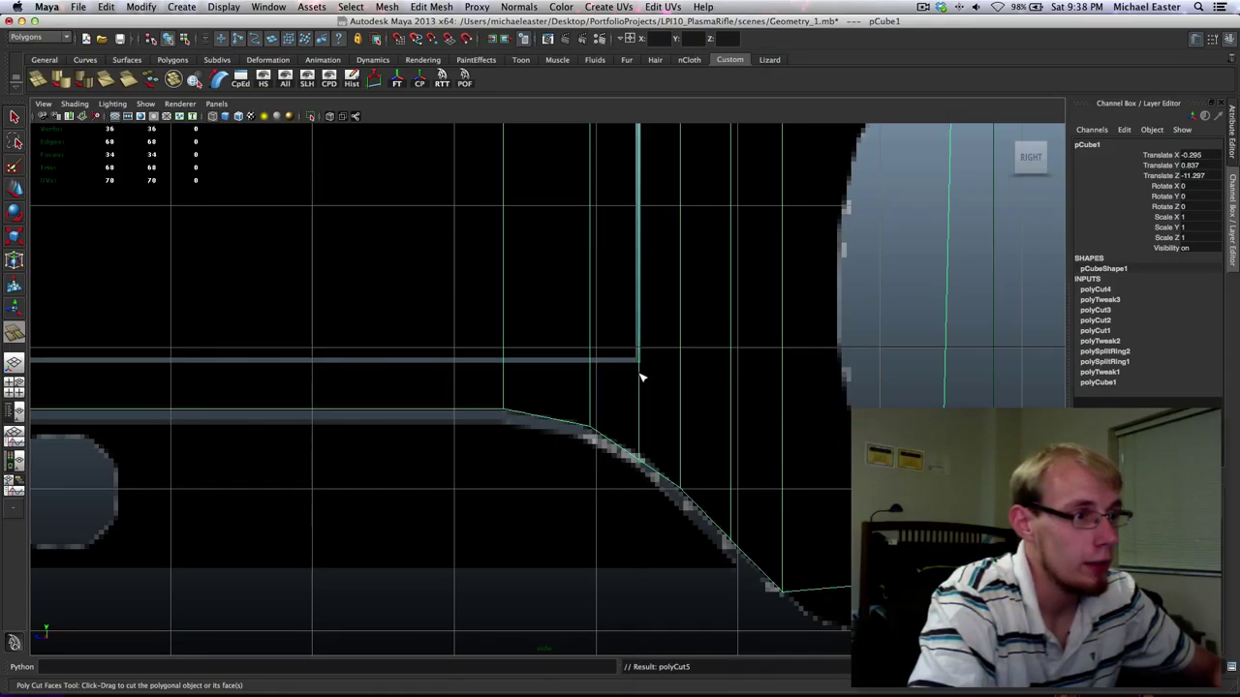
Adjust the bottom vertices of the panel-edge cut to follow the stock's curved lower contour.
right_click(586, 450)
right_drag(586, 451, 585, 451)
drag(613, 433, 657, 481)
key(w)
shift+middle_drag(675, 470, 675, 461)
Adjust the top vertices of the panel-edge cut and the cut just in front of it to follow the upper contour.
alt+middle_drag(680, 356, 680, 452)
scroll(679, 452, down, 5)
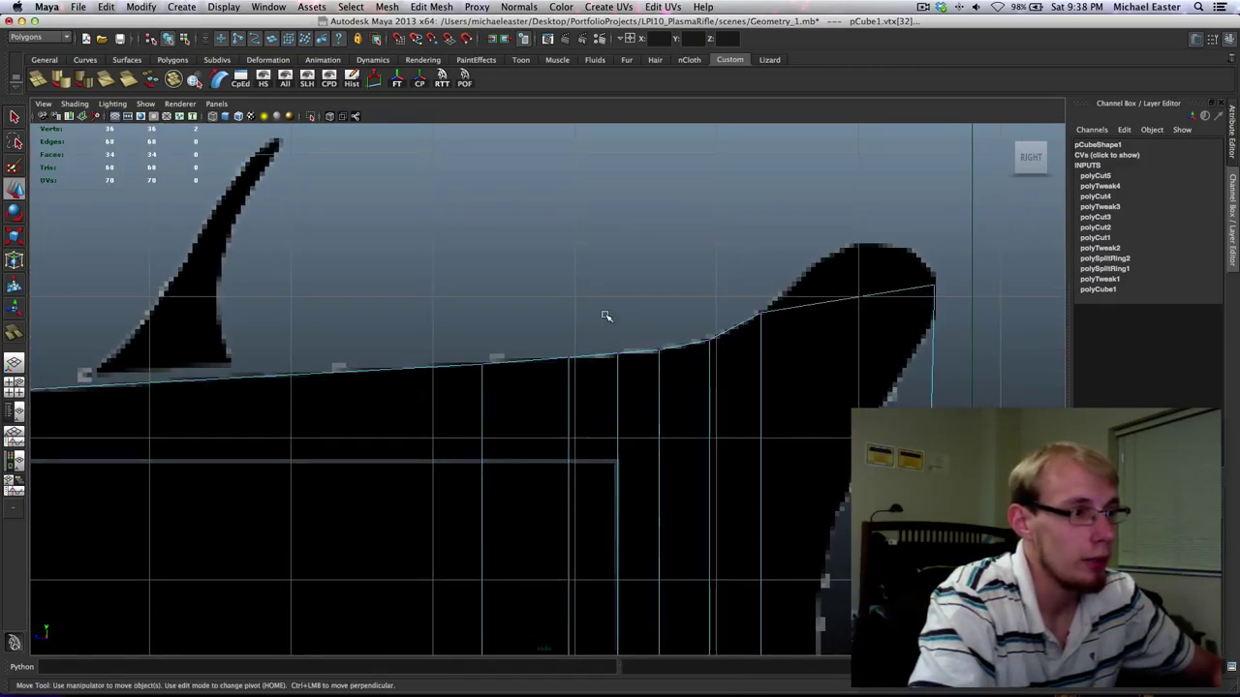
drag(606, 315, 634, 391)
middle_drag(692, 371, 694, 364)
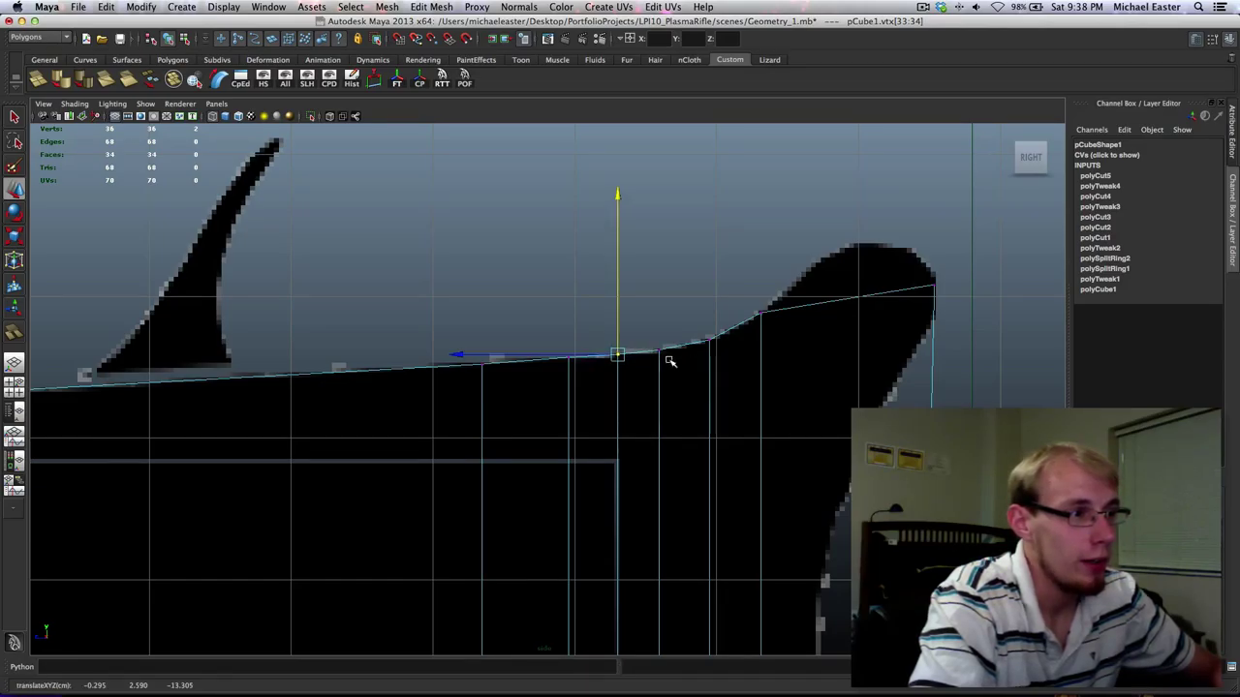
drag(564, 346, 587, 374)
middle_drag(587, 383, 587, 381)
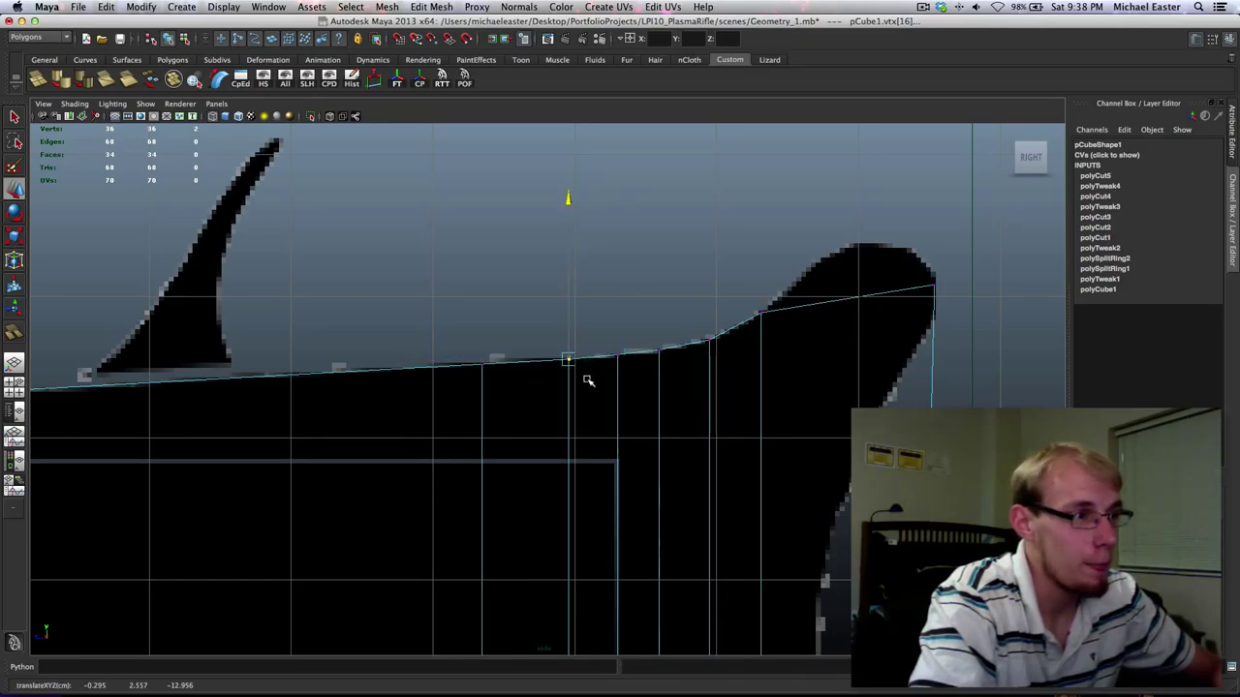
Cut two vertical edge lines through the rear end of the stock block, between the last cut and the rear edge.
scroll(586, 382, down, 10)
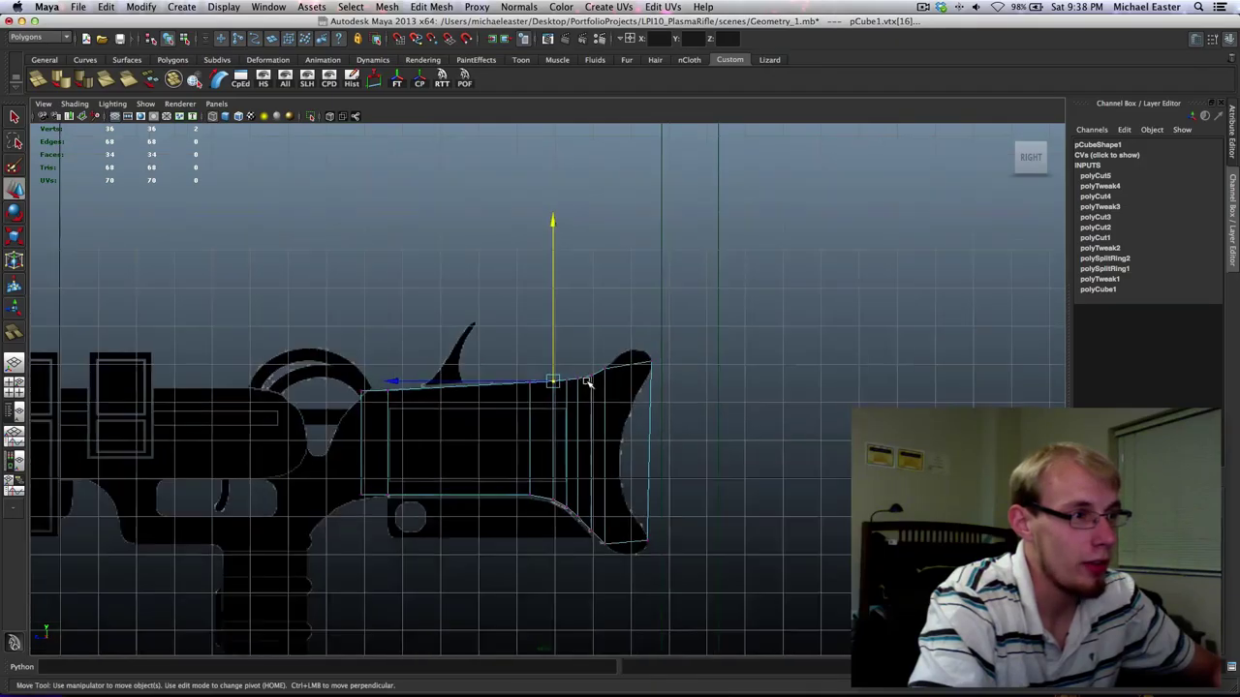
scroll(622, 451, up, 2)
alt+middle_drag(618, 462, 524, 420)
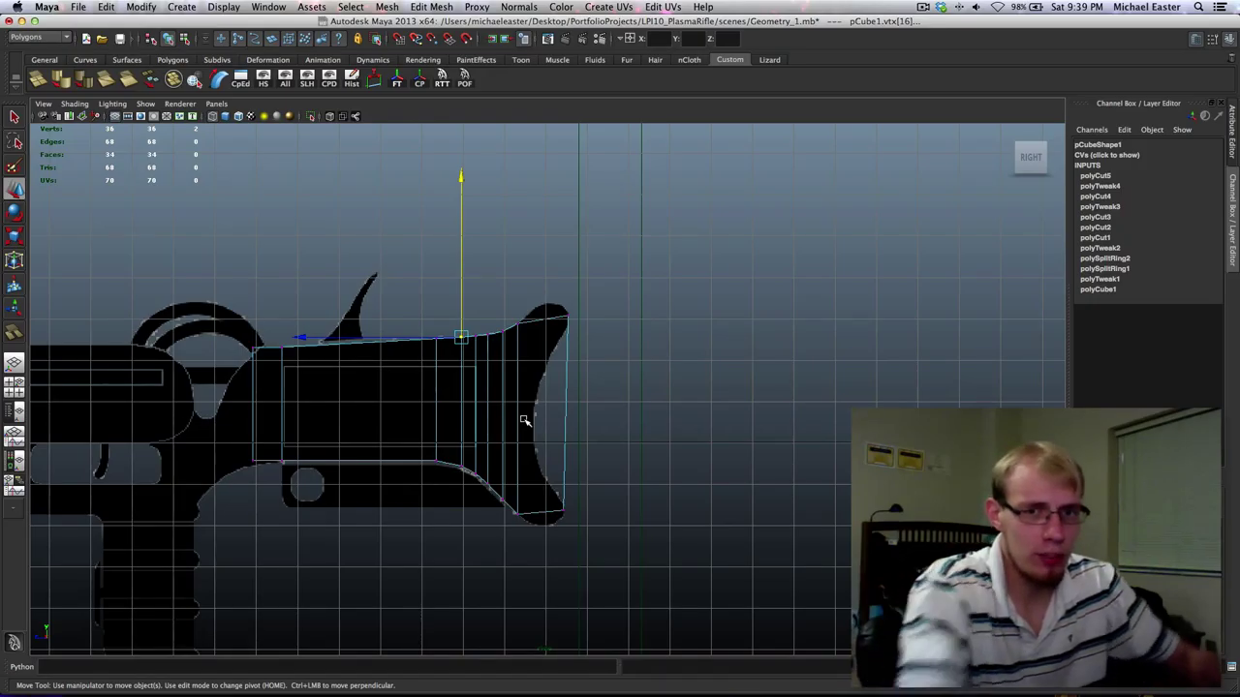
scroll(514, 416, up, 5)
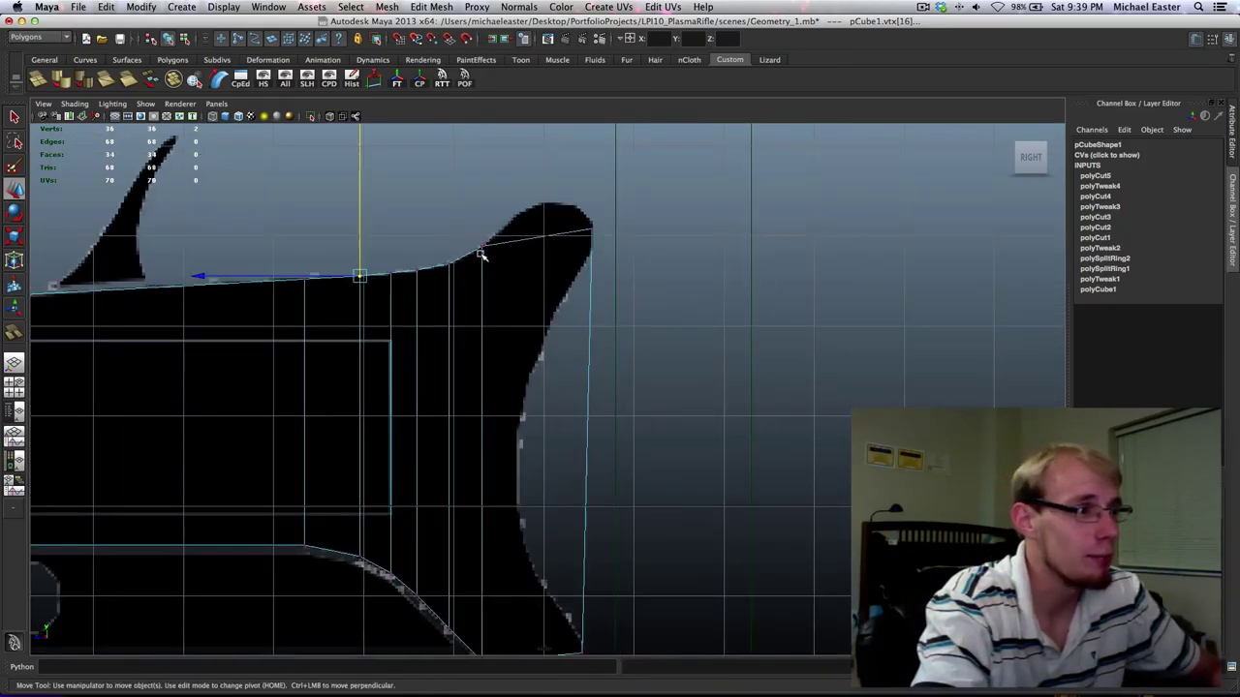
right_drag(481, 253, 517, 239)
key(q)
drag(446, 237, 540, 306)
alt+middle_drag(472, 315, 449, 348)
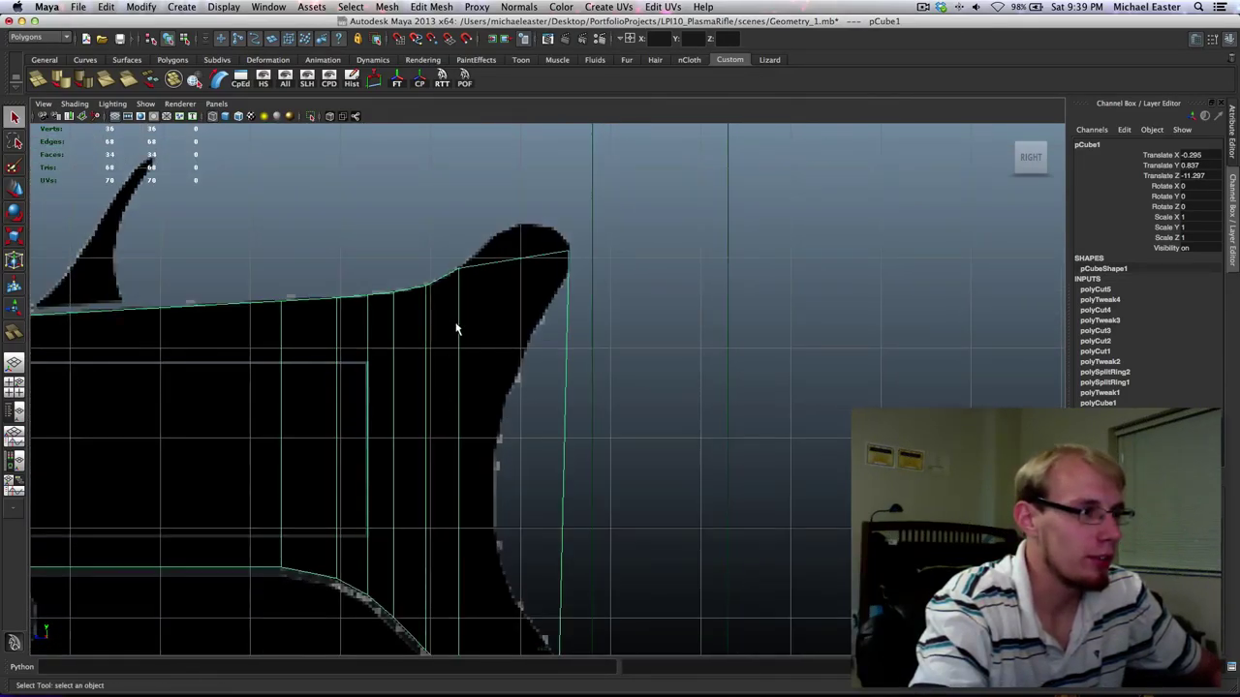
shift+right_drag(459, 326, 529, 305)
drag(485, 261, 526, 276)
alt+middle_drag(518, 285, 538, 284)
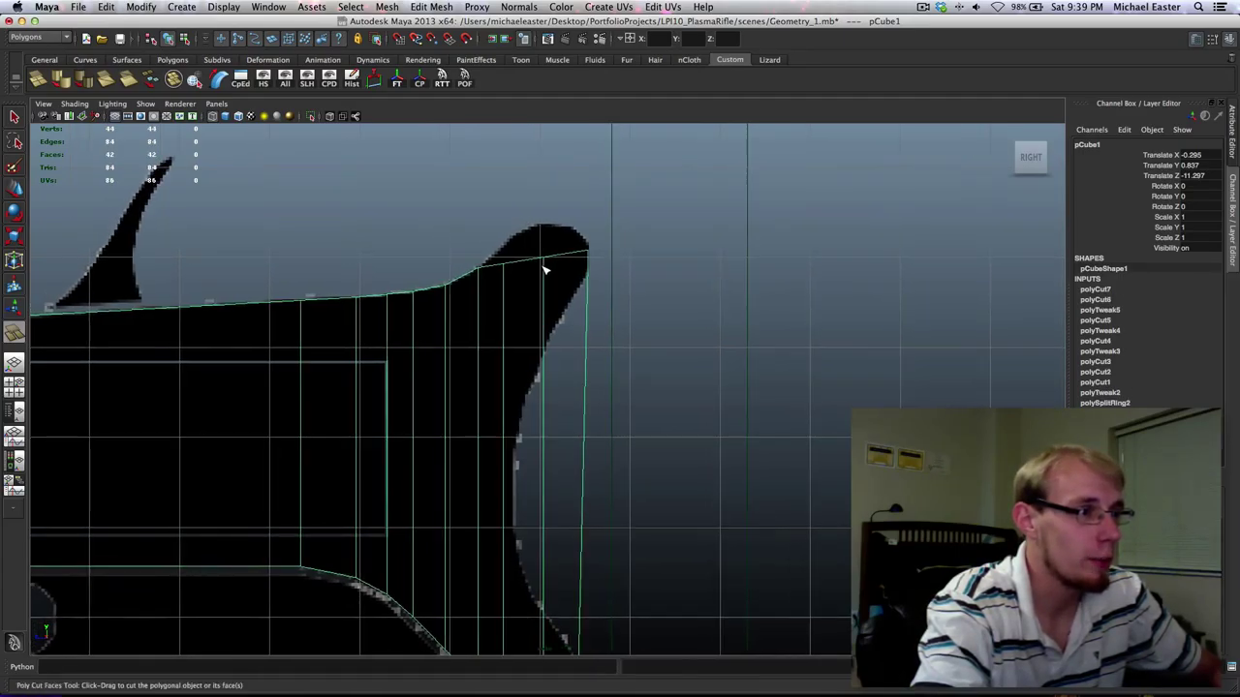
Move the top and bottom vertices of the rearmost cut out to the extremes of the butt's upper and lower tips.
right_drag(543, 262, 492, 261)
drag(528, 240, 579, 303)
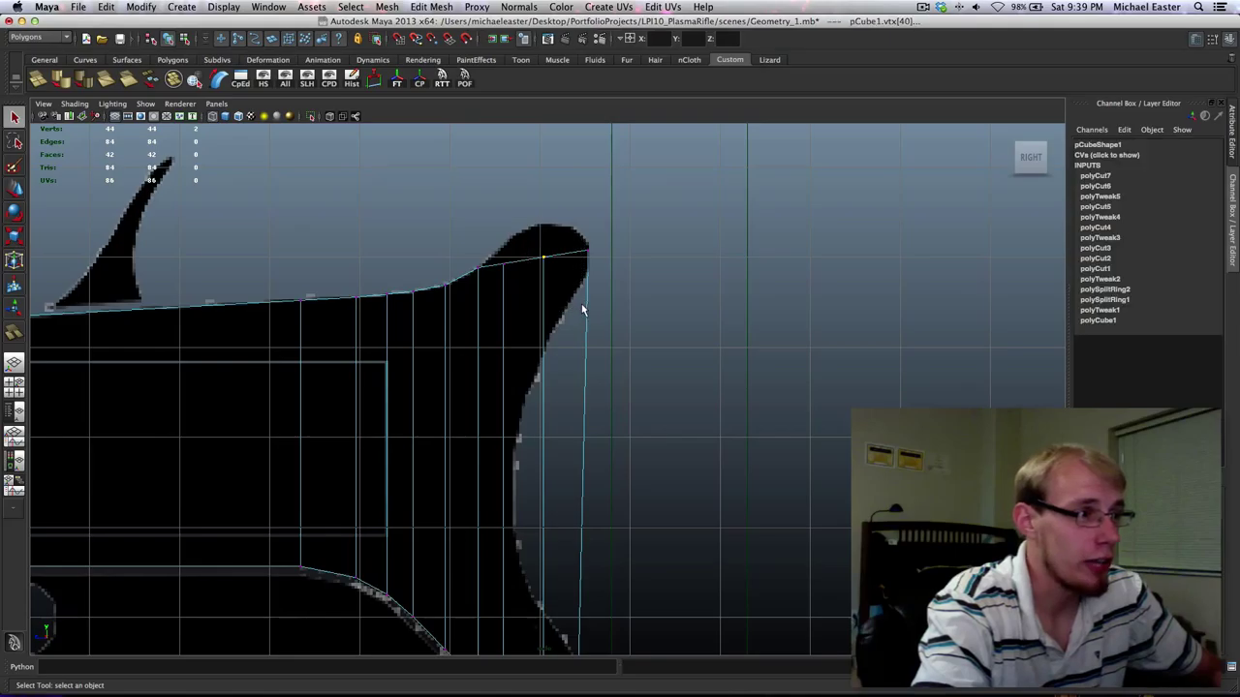
scroll(575, 329, down, 5)
scroll(570, 341, up, 4)
key(w)
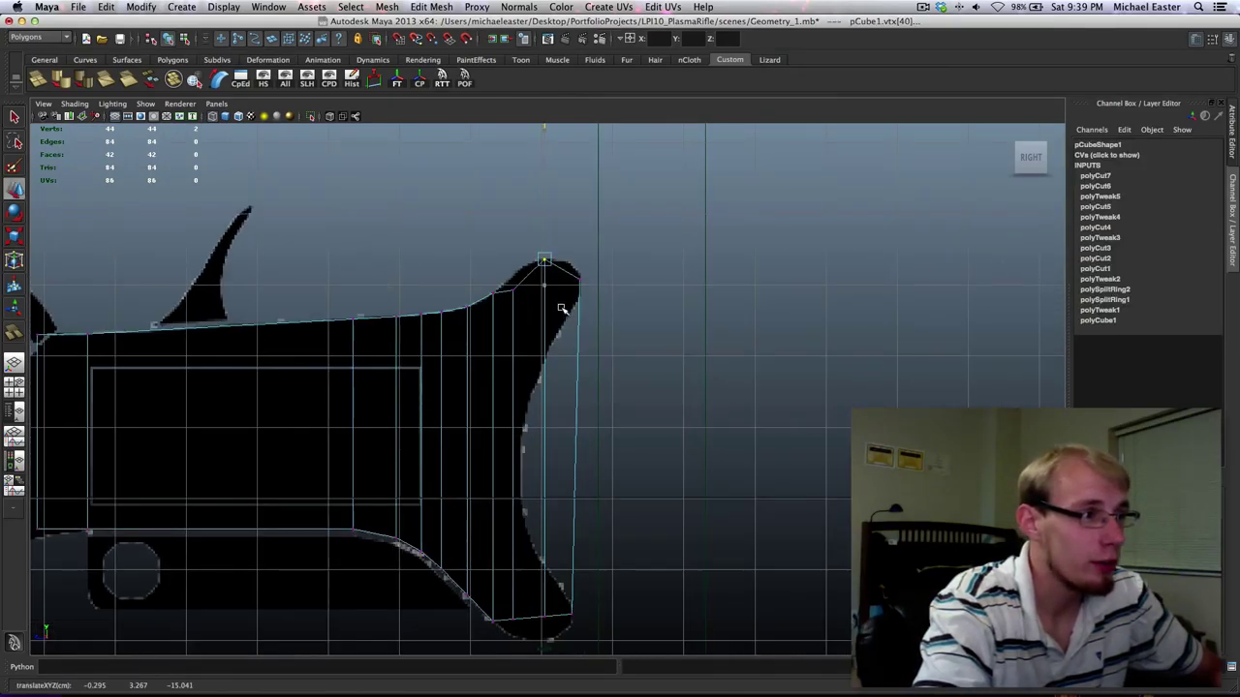
scroll(557, 368, down, 2)
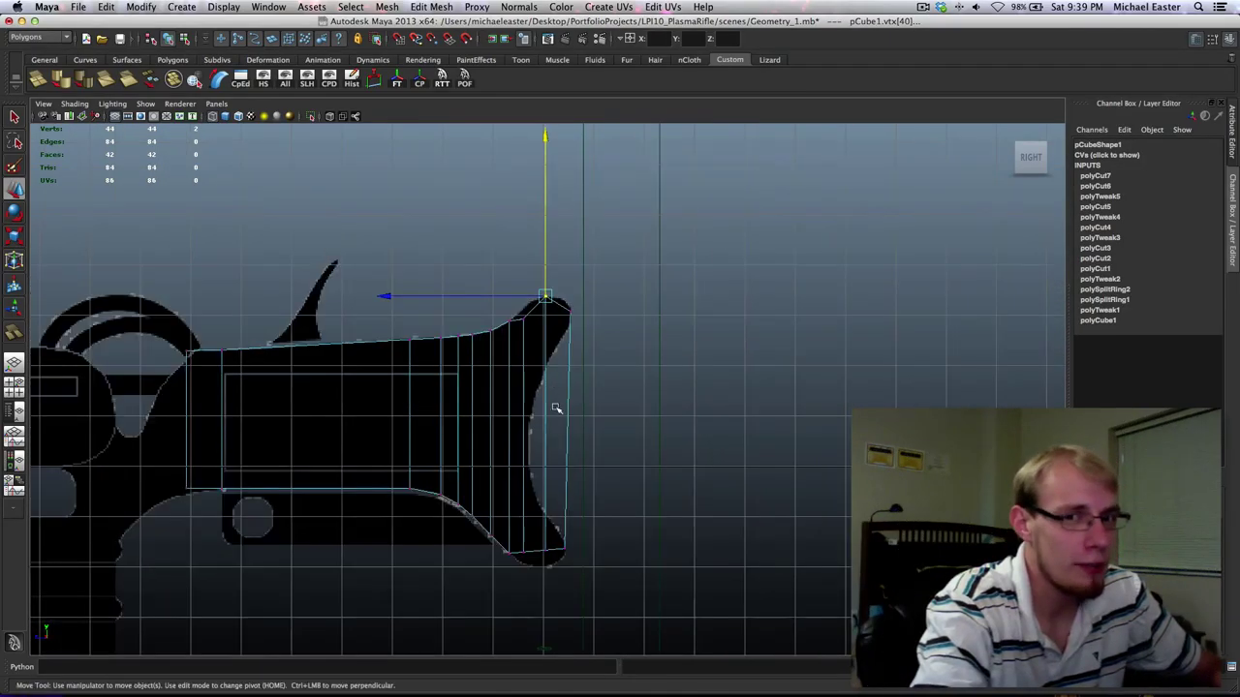
alt+middle_drag(556, 393, 564, 239)
scroll(565, 252, up, 2)
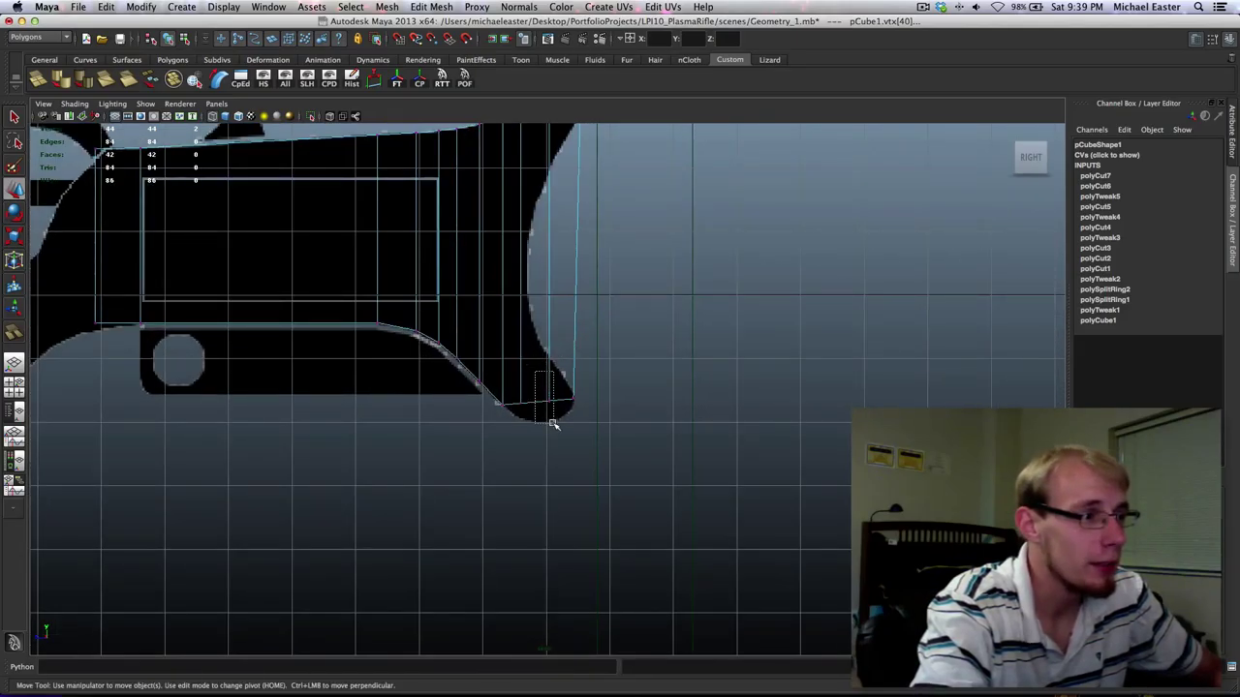
drag(553, 424, 554, 425)
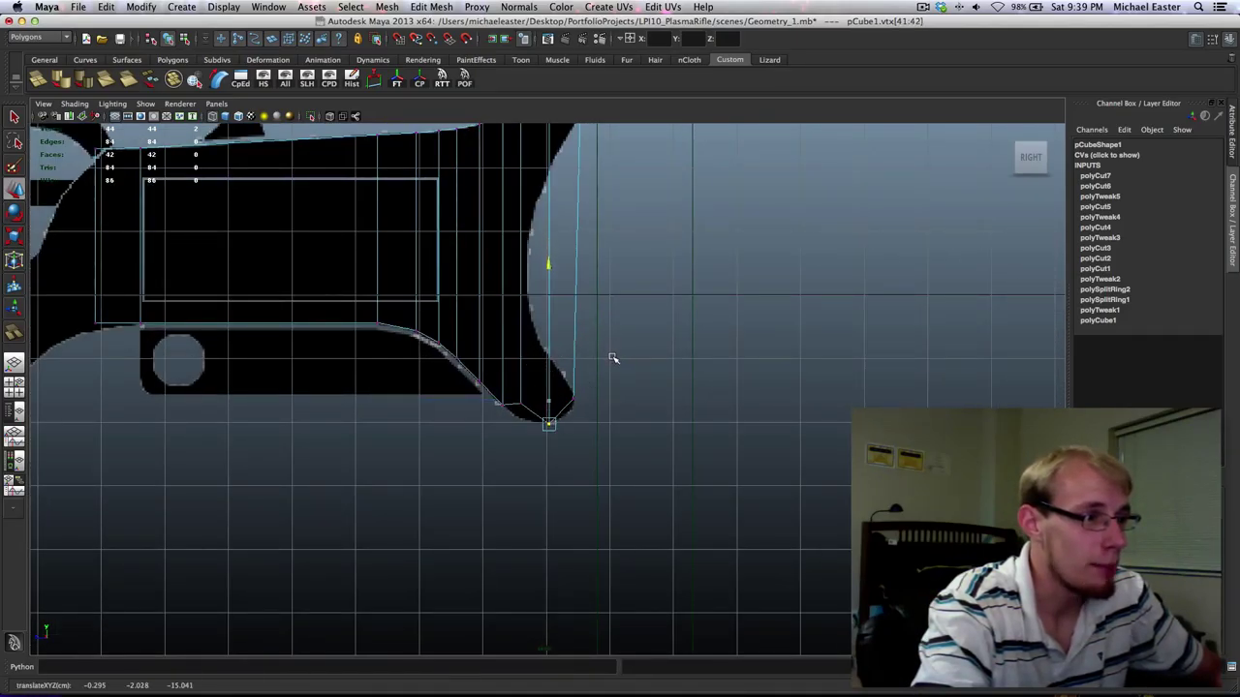
Move the bottom and top vertices of the cut just in front of the rearmost one onto the butt's contour.
drag(510, 389, 529, 409)
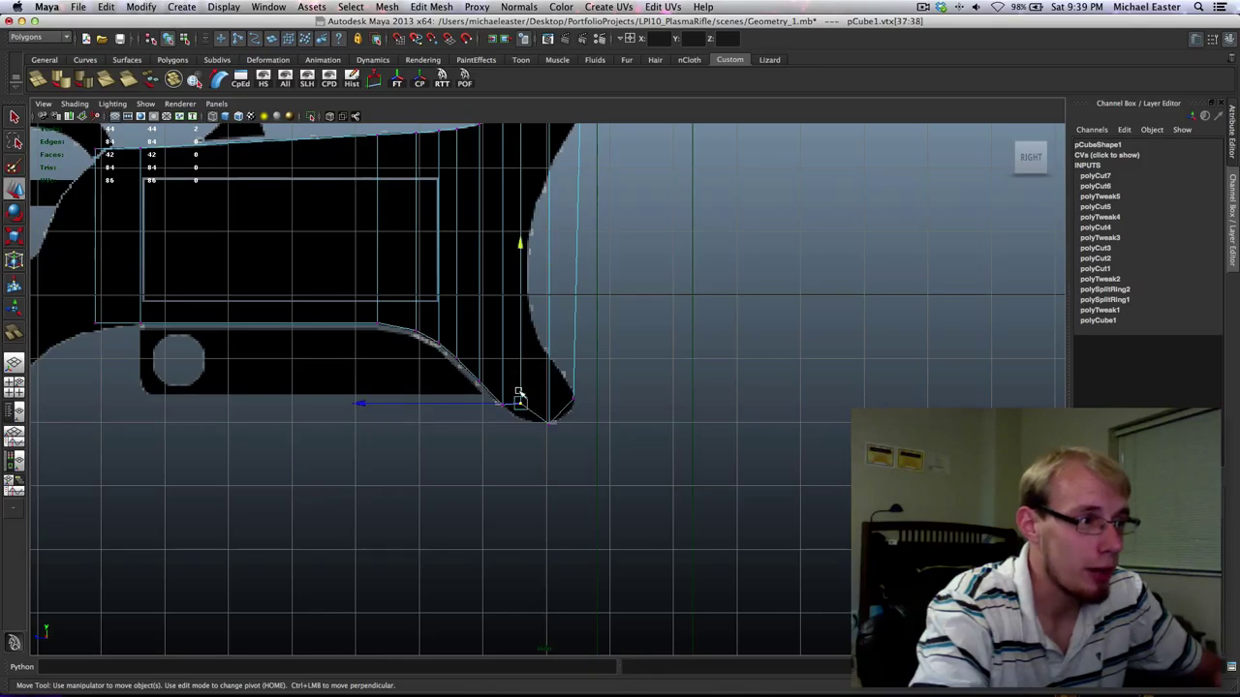
scroll(511, 383, up, 3)
scroll(509, 380, up, 1)
middle_drag(514, 271, 515, 299)
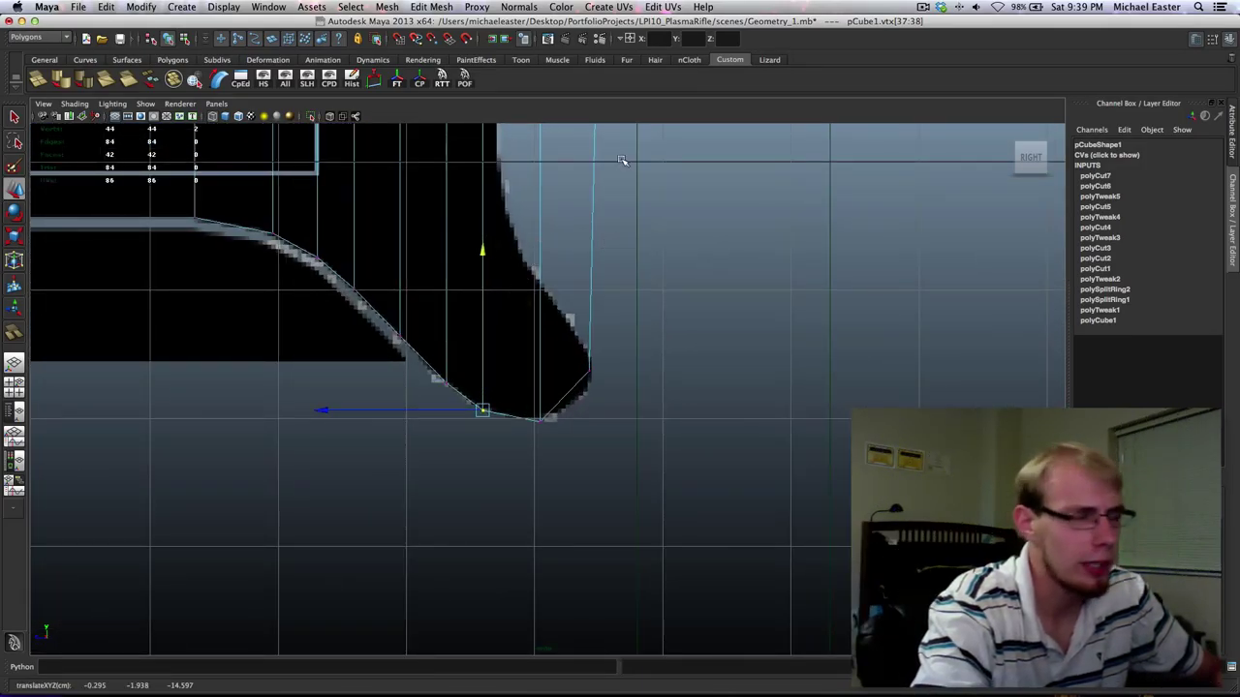
alt+middle_drag(622, 160, 526, 348)
drag(475, 316, 531, 376)
middle_drag(531, 375, 530, 349)
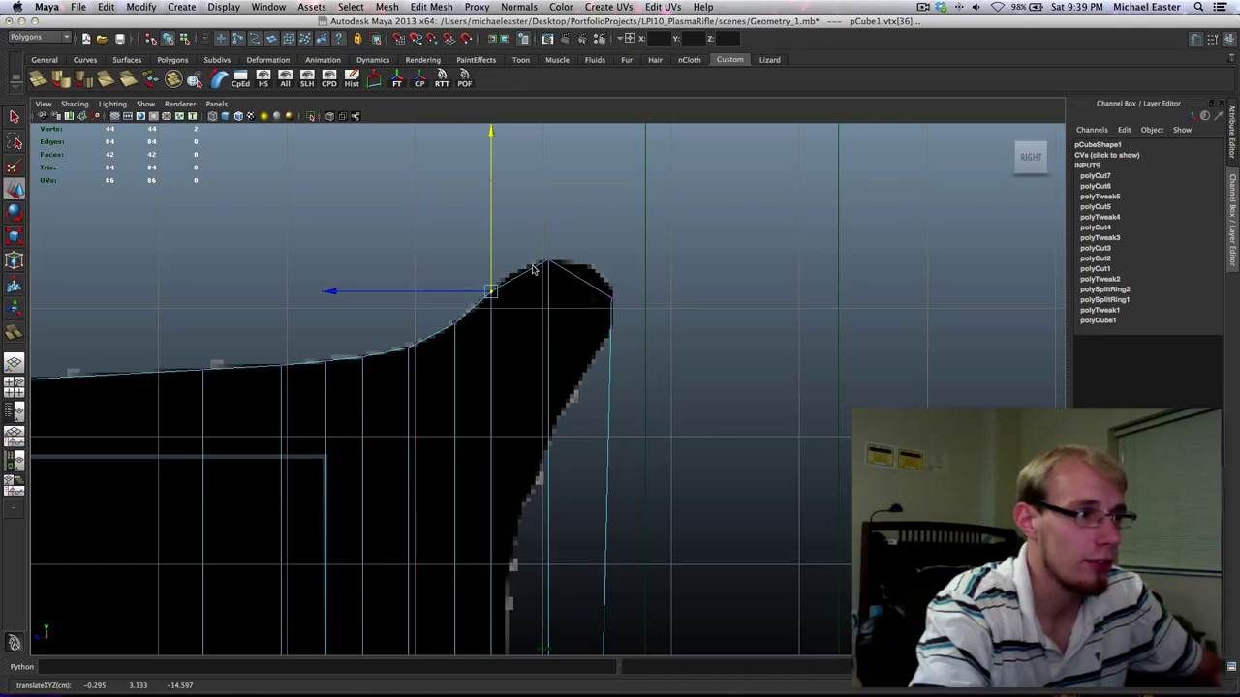
Cut a vertical edge line between the two rearmost cuts and raise its top vertices onto the butt's upper contour.
key(q)
key(F8)
shift+right_drag(549, 308, 477, 258)
drag(521, 267, 524, 294)
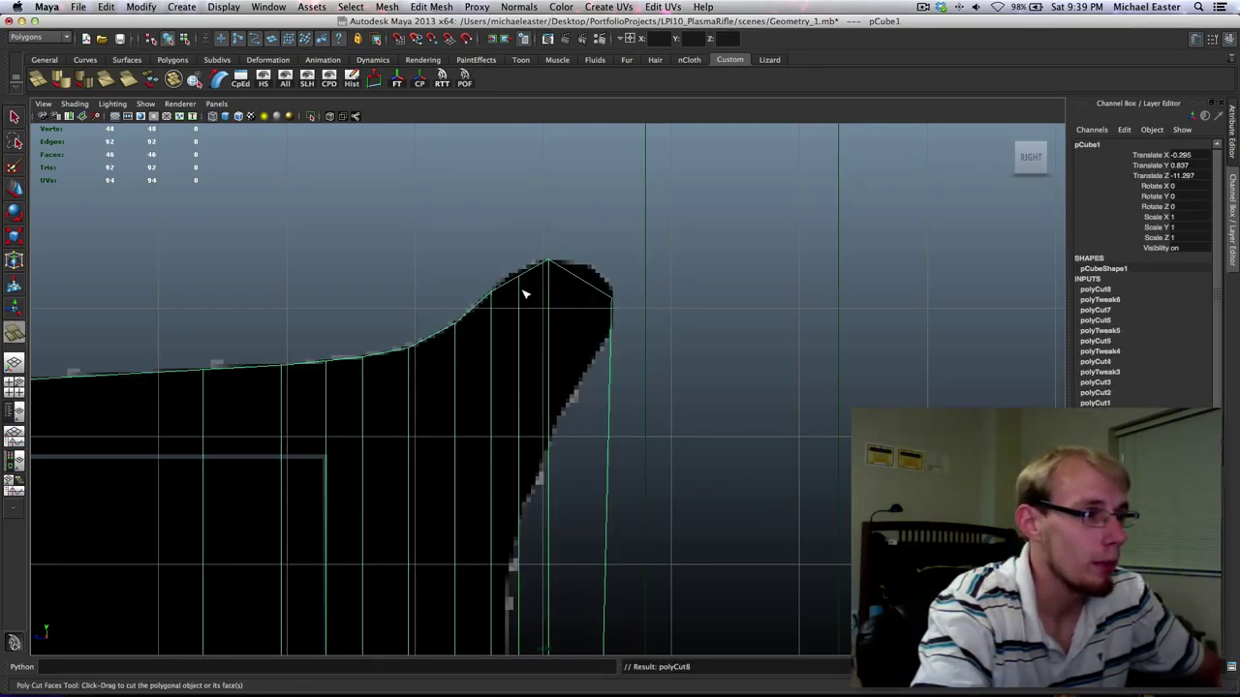
right_drag(523, 275, 508, 275)
key(q)
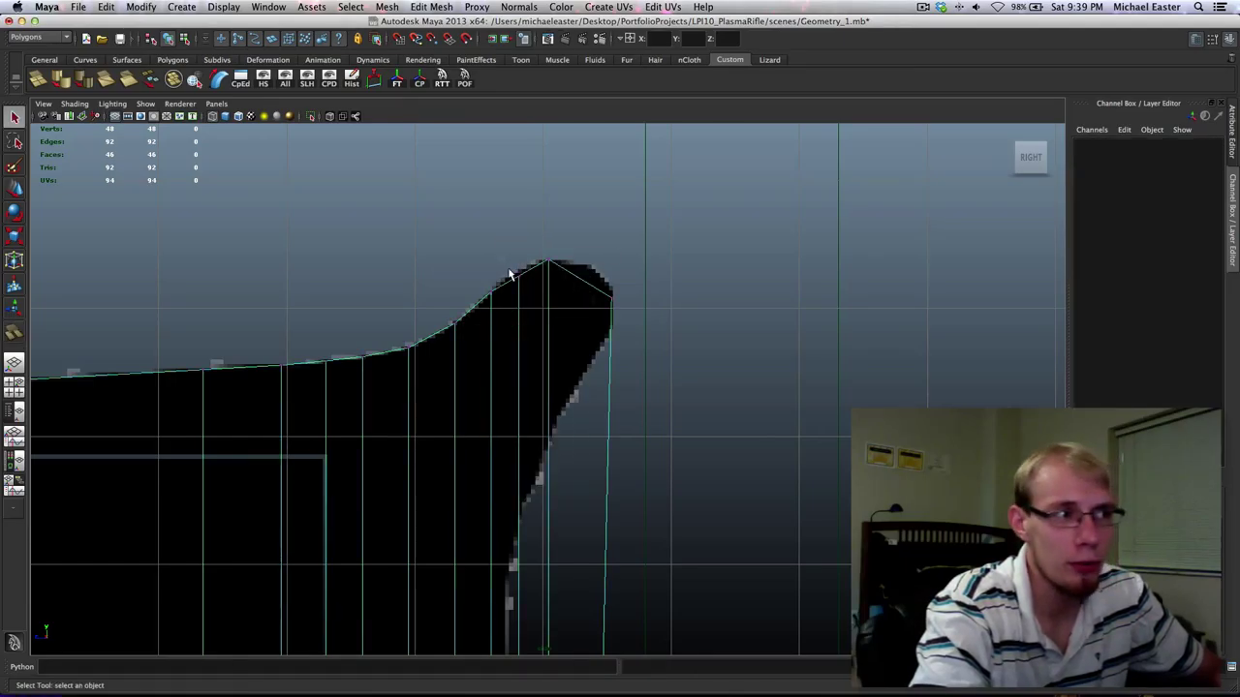
key(w)
drag(521, 283, 524, 284)
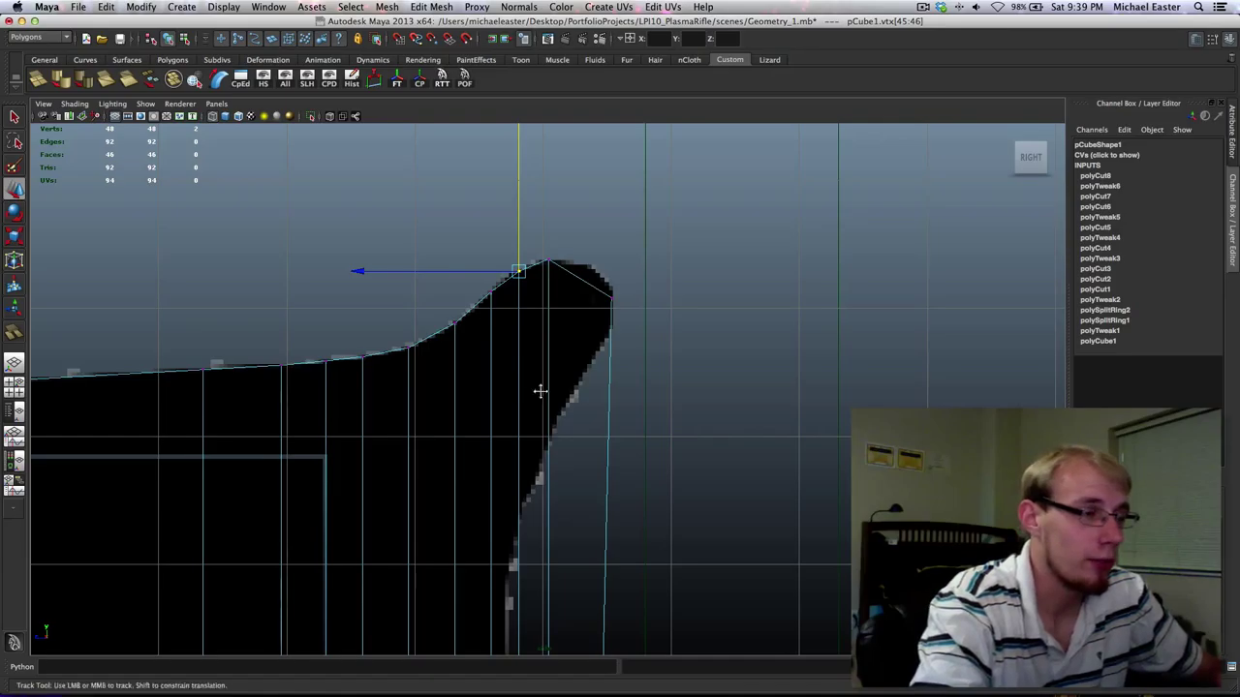
Adjust the bottom vertices of the new cut and the rearmost cut to follow the lower tip's curve.
alt+middle_drag(539, 390, 568, 114)
alt+middle_drag(556, 353, 556, 195)
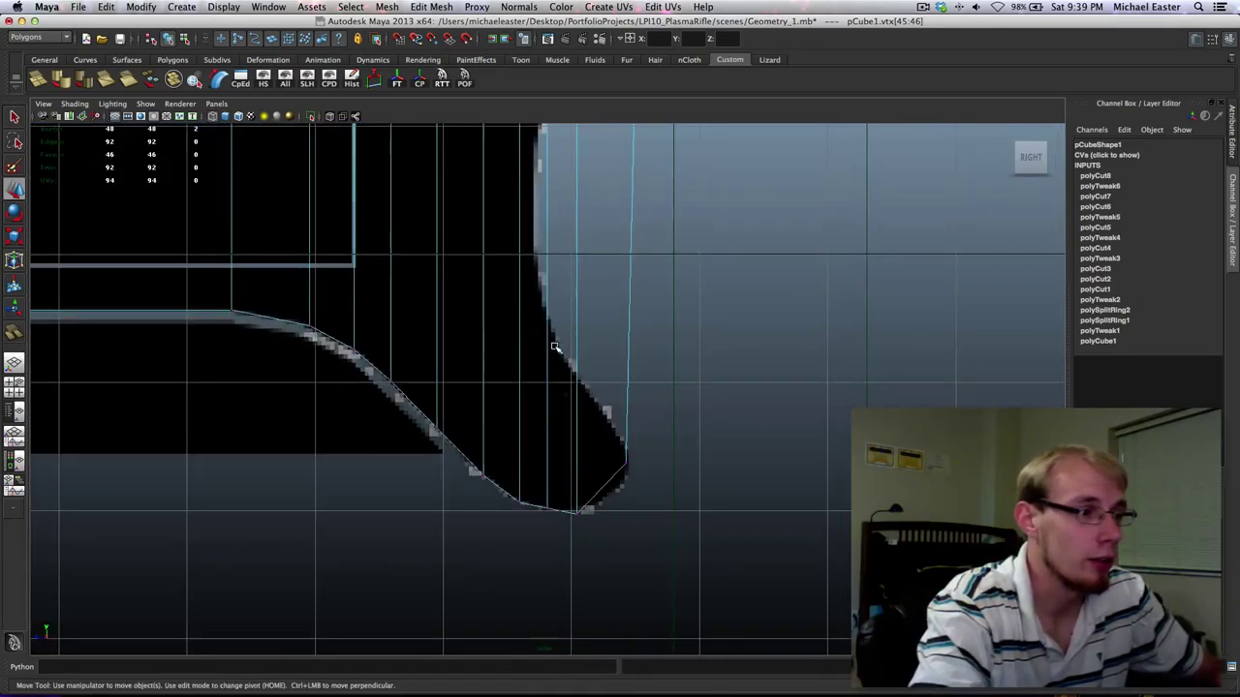
click(553, 519)
middle_drag(562, 429, 562, 426)
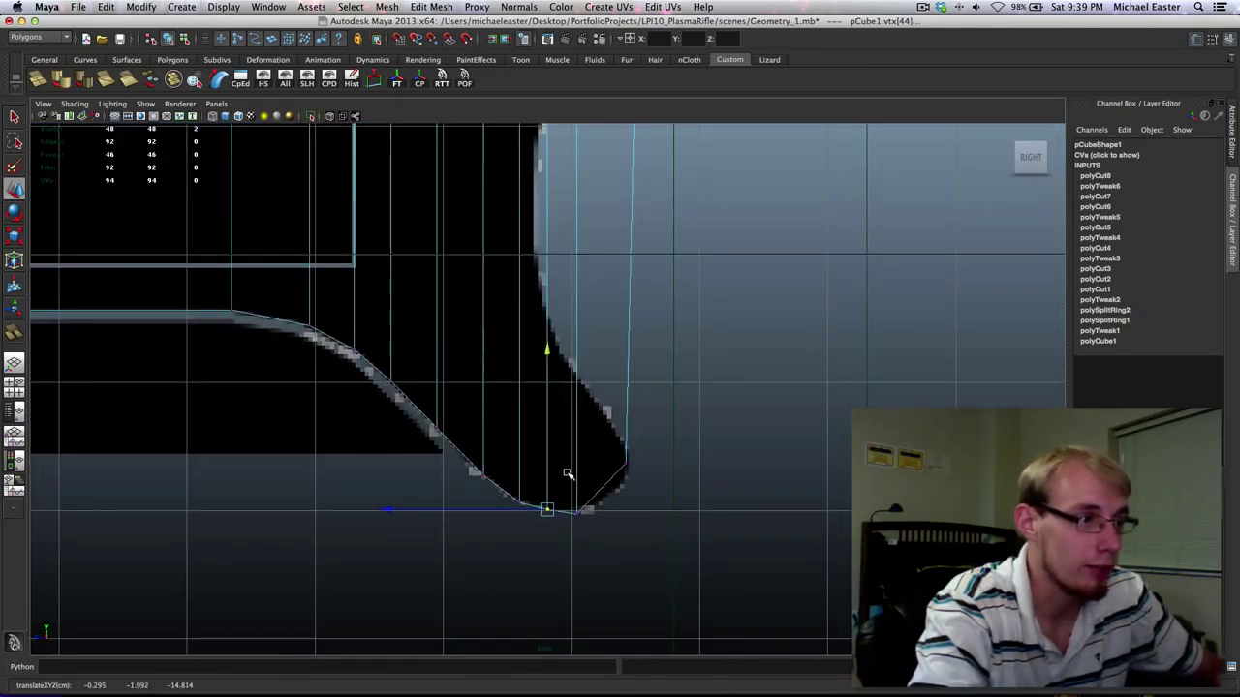
drag(568, 474, 586, 520)
middle_drag(604, 445, 605, 442)
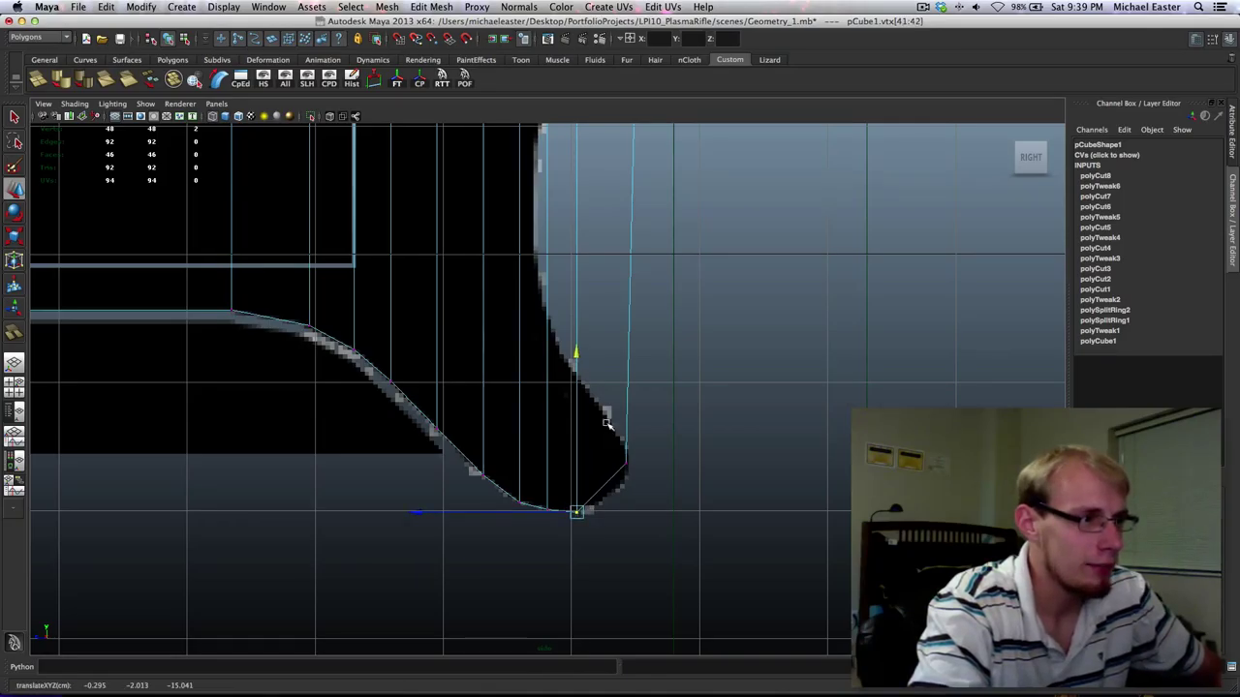
Move the stock's bottom rear corner vertices horizontally onto the rear edge of the lower butt tip.
alt+right_drag(607, 423, 555, 361)
alt+middle_drag(536, 374, 553, 111)
alt+right_drag(555, 543, 542, 508)
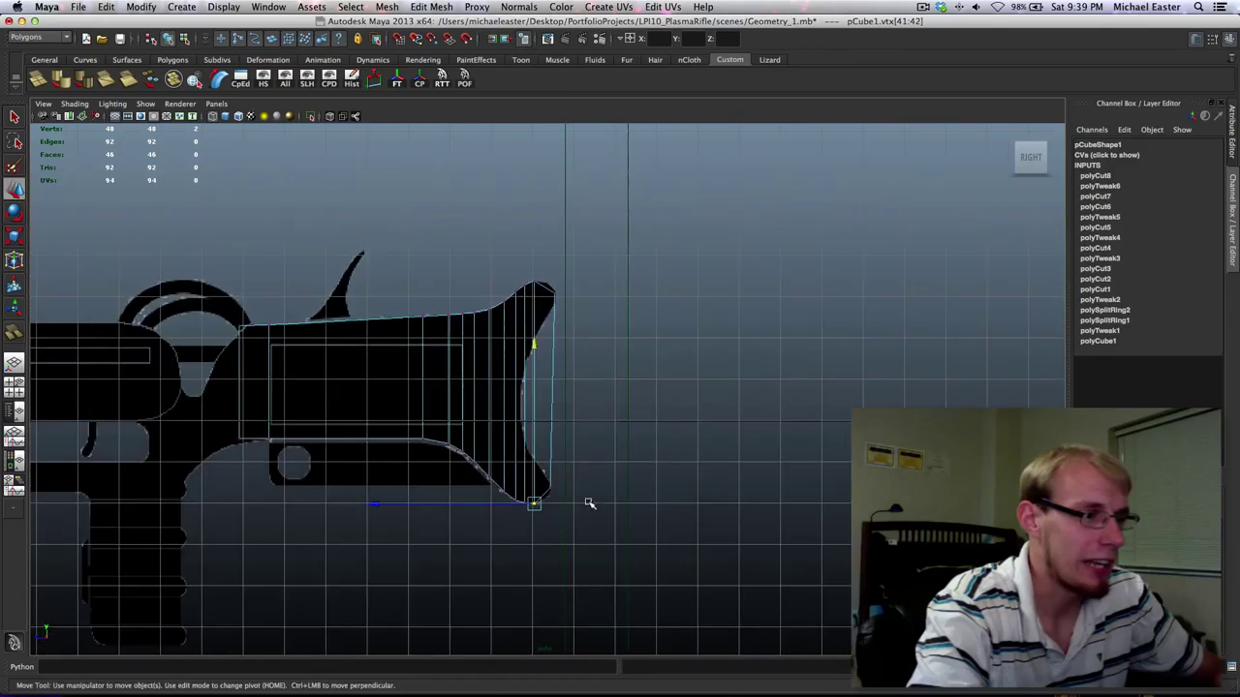
drag(565, 493, 540, 502)
key(v)
shift+middle_drag(564, 480, 574, 304)
scroll(587, 407, up, 5)
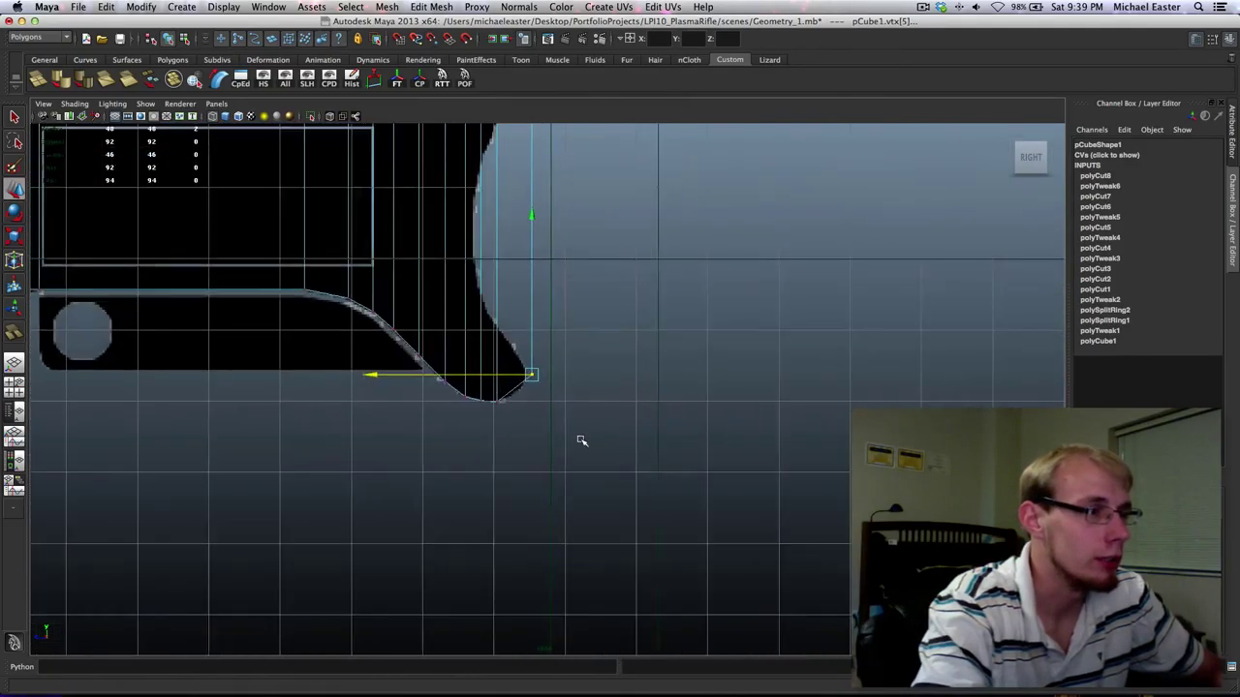
scroll(579, 453, up, 2)
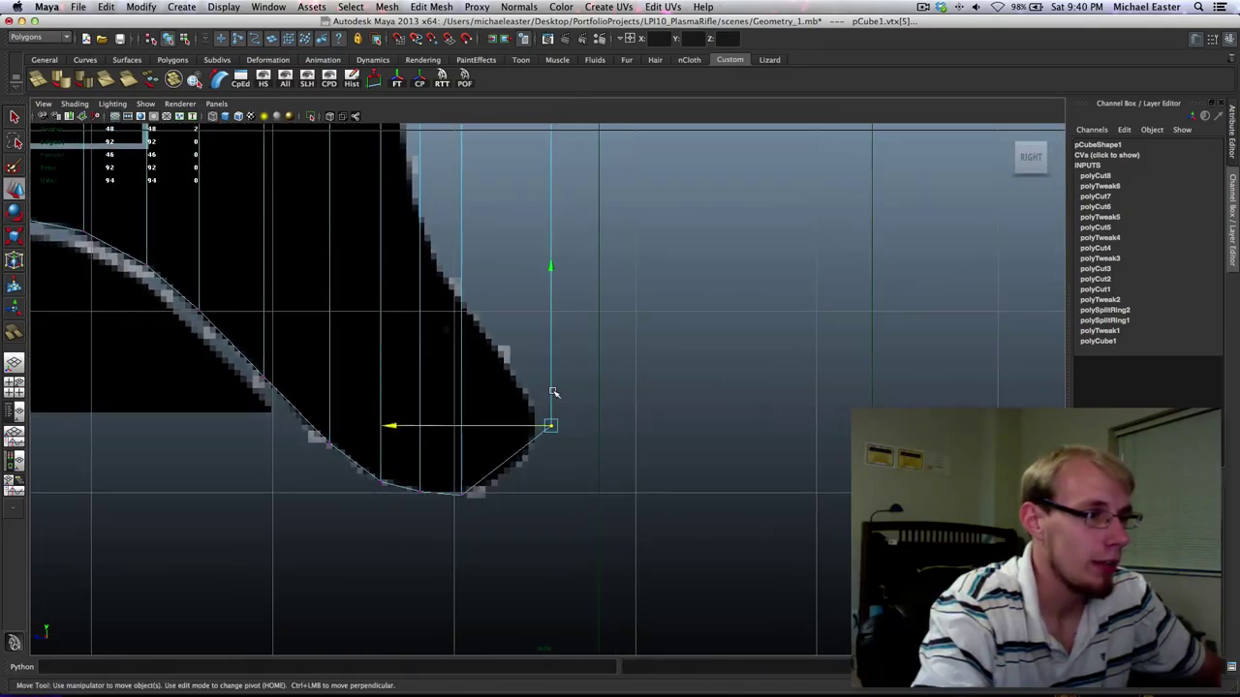
alt+middle_drag(553, 388, 580, 447)
middle_drag(653, 476, 631, 474)
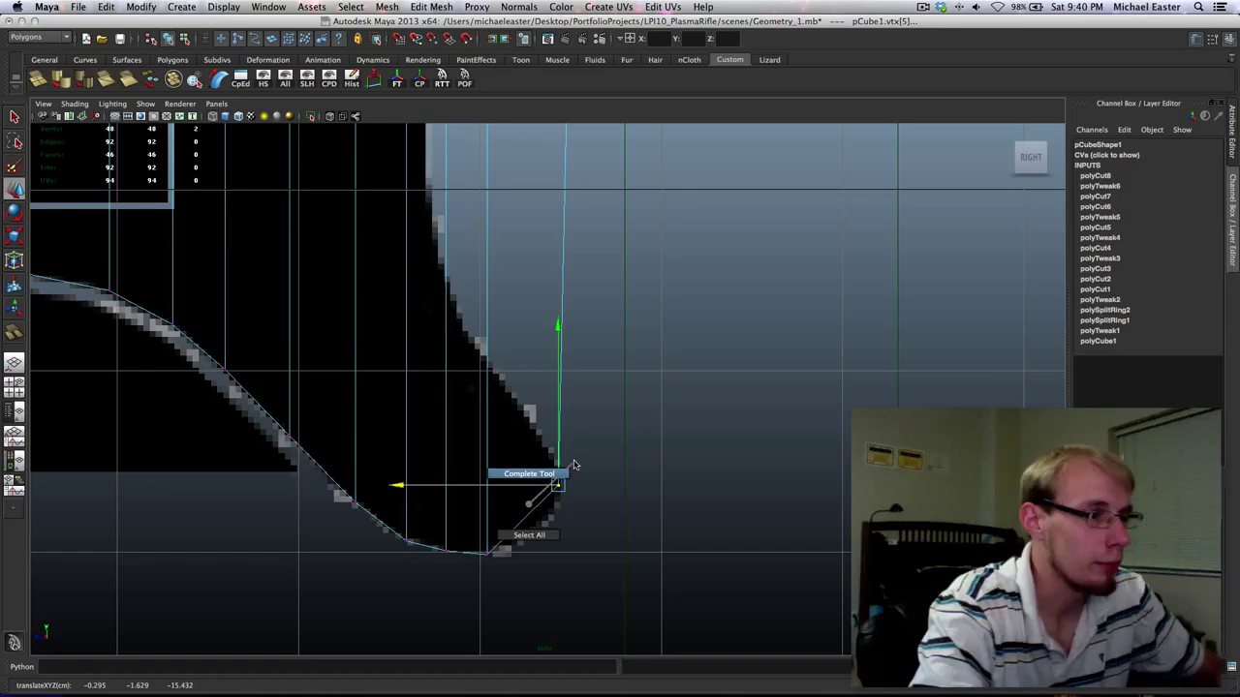
key(q)
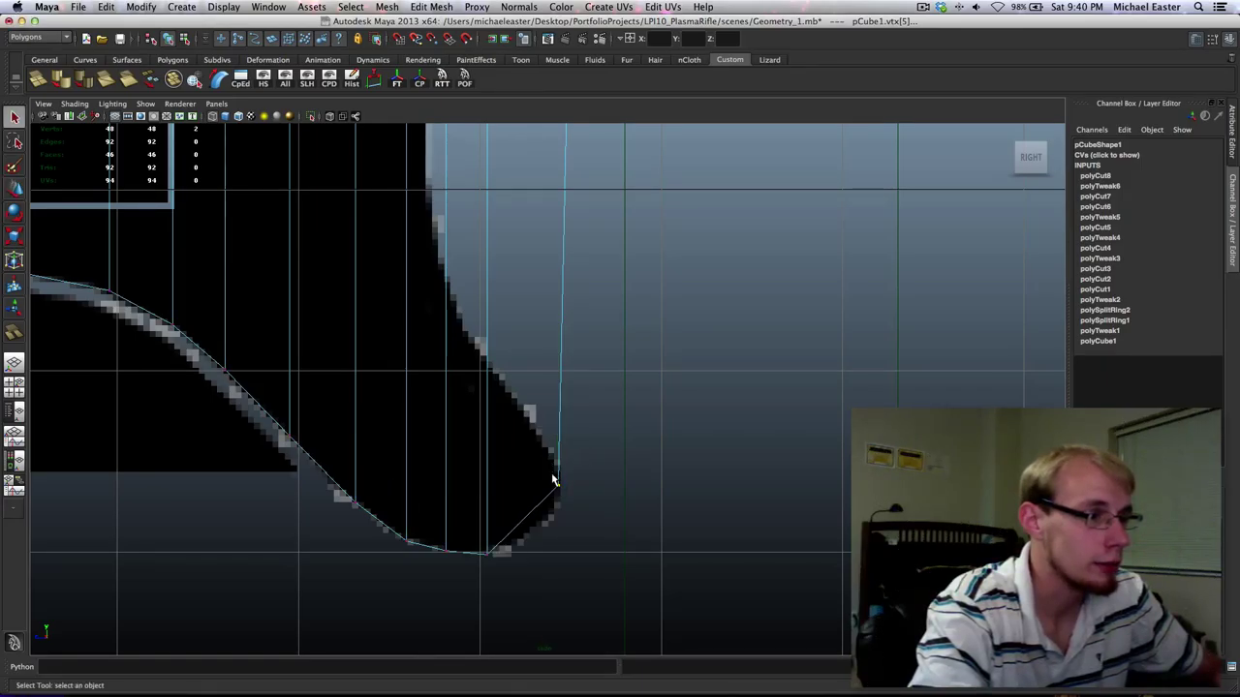
Cut two more vertical edge lines through the butt between the rearmost cut and the block's rear edge.
right_drag(558, 478, 658, 414)
drag(535, 416, 587, 572)
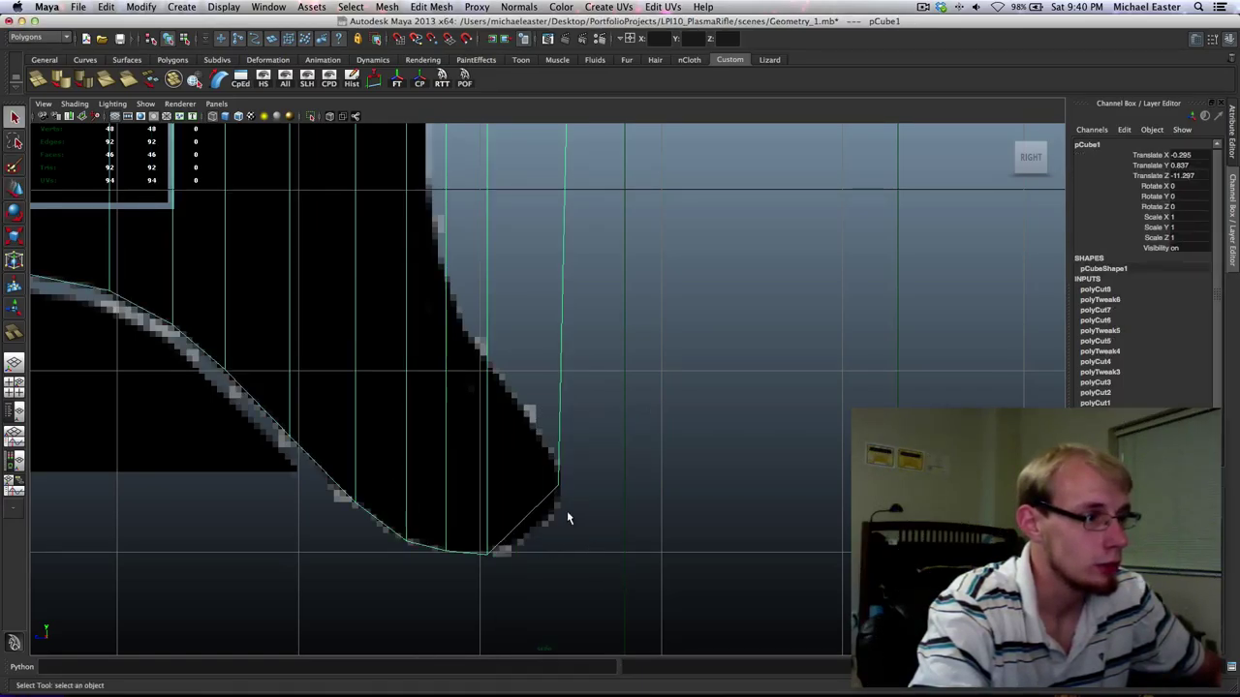
shift+right_drag(558, 504, 612, 443)
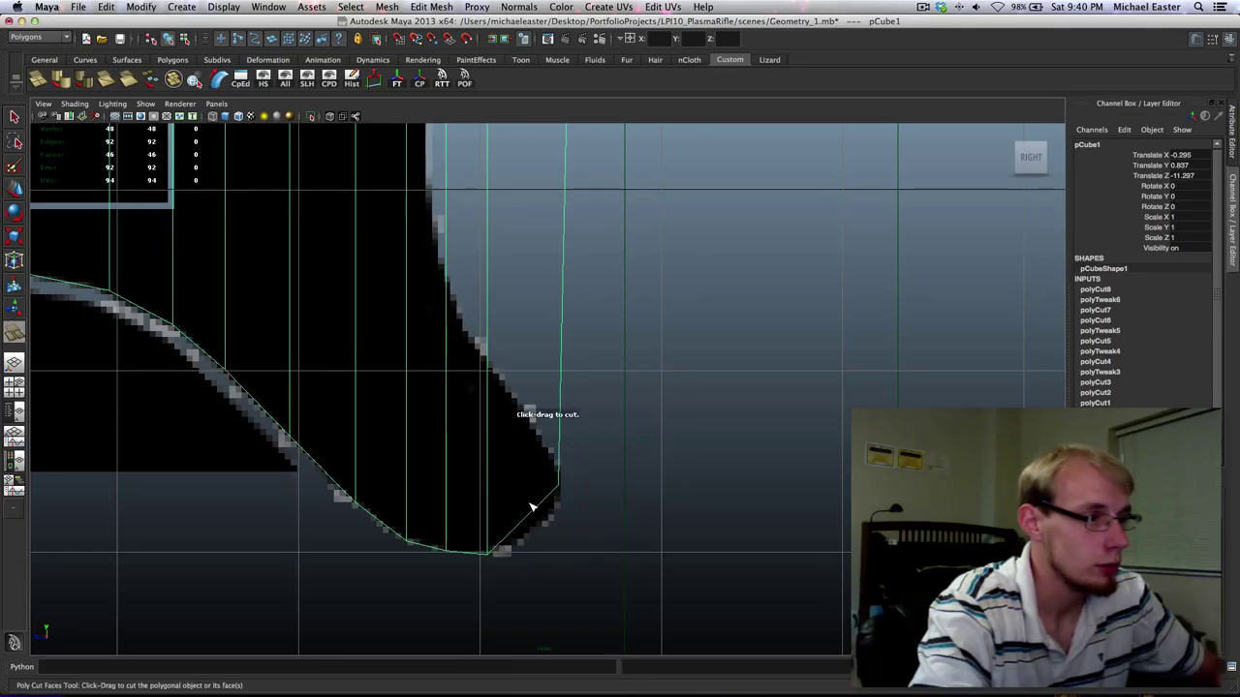
drag(514, 521, 515, 540)
drag(542, 497, 533, 529)
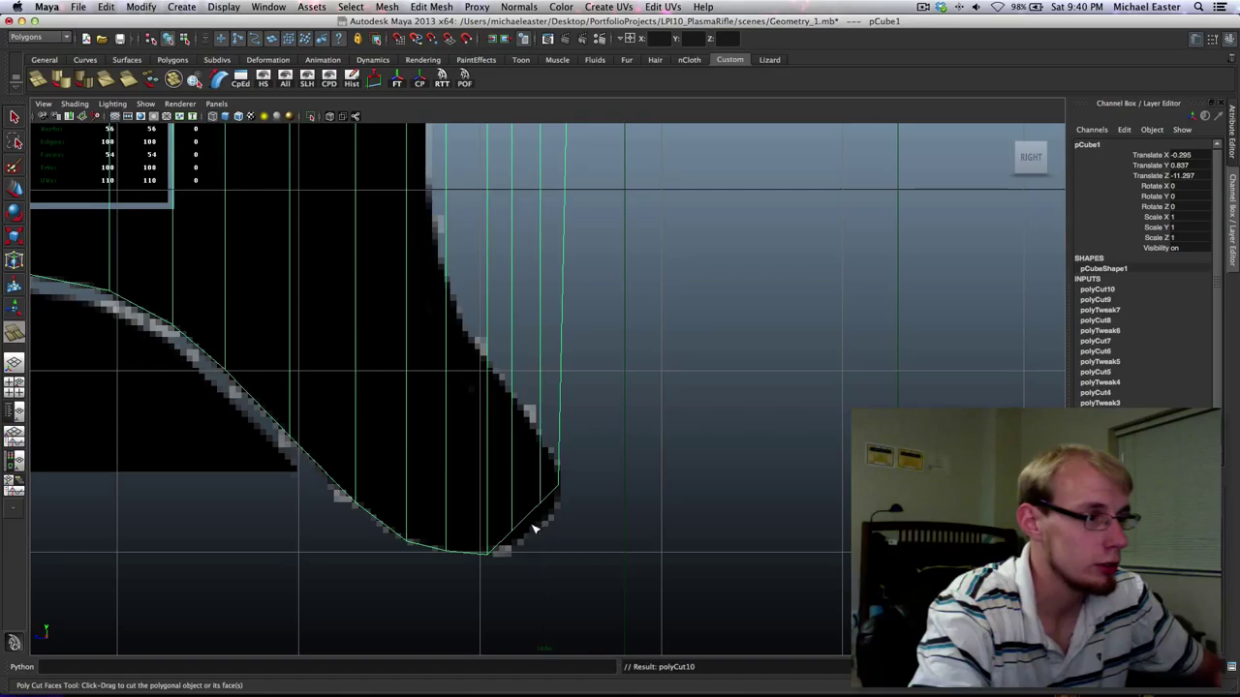
Lower the bottom vertices of the two new rear cuts onto the rounded outline of the lower butt tip.
right_drag(529, 521, 475, 461)
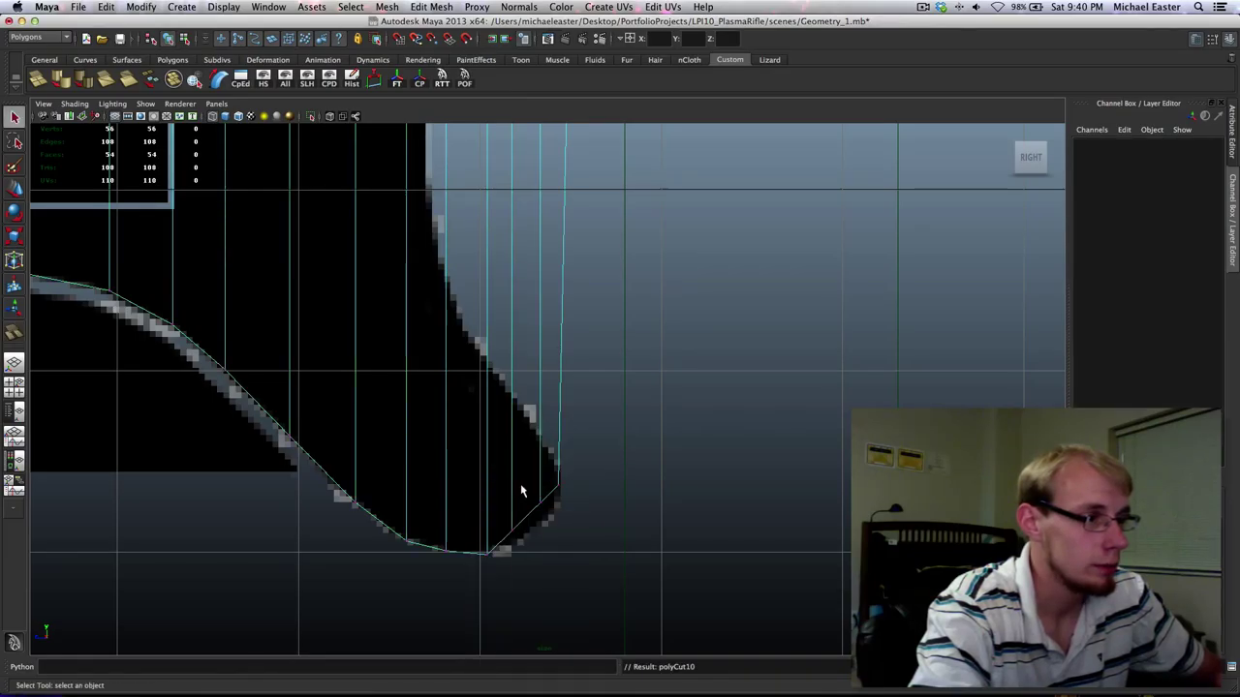
drag(508, 490, 508, 513)
drag(496, 560, 528, 535)
key(w)
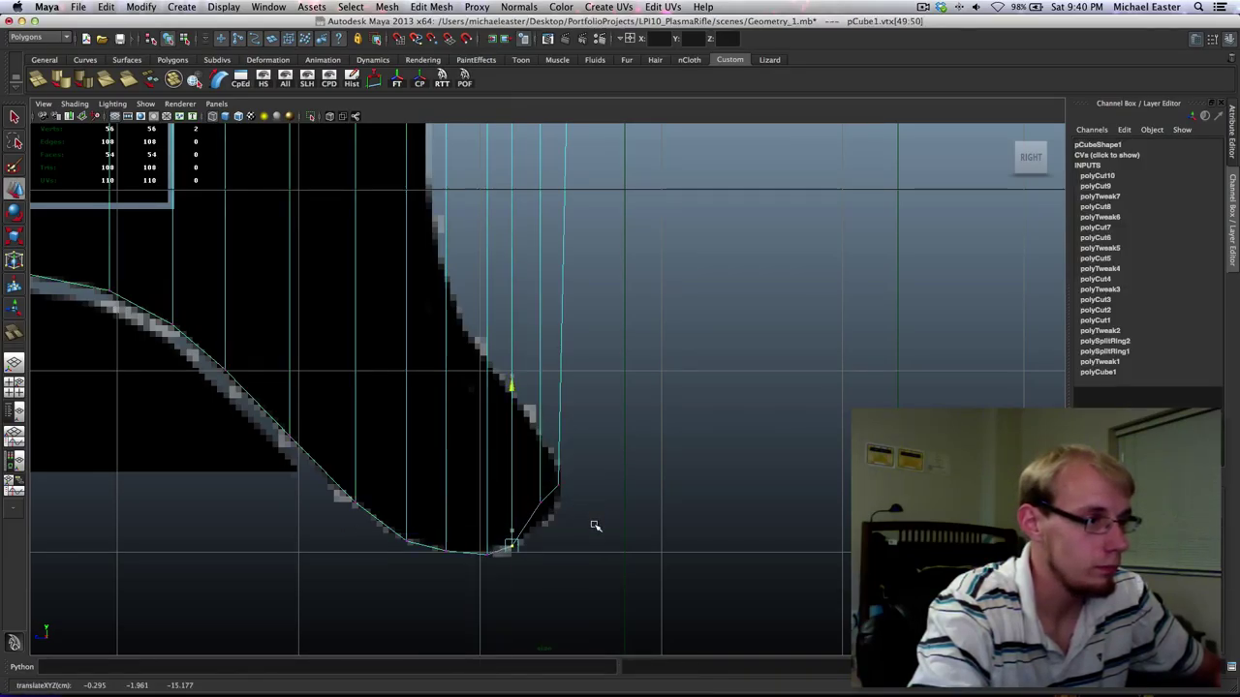
drag(532, 473, 553, 515)
middle_drag(600, 453, 602, 479)
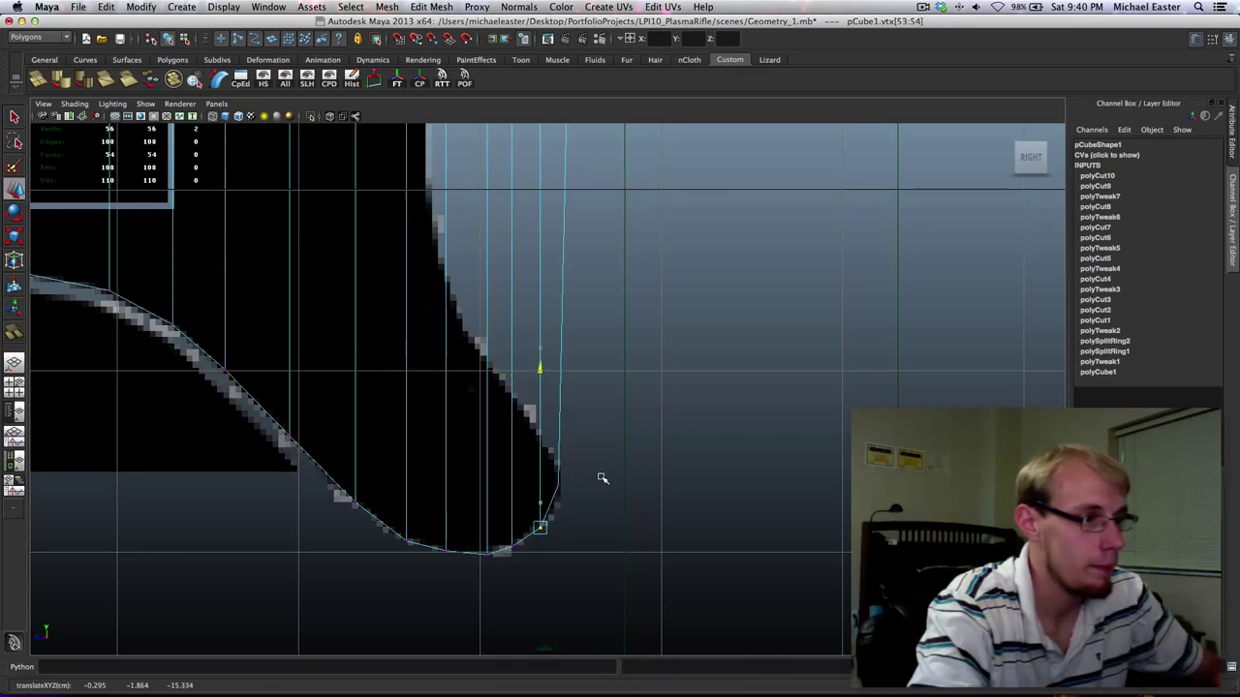
Raise the top vertices of the two new rear cuts onto the rounded outline of the upper butt tip.
alt+middle_drag(628, 320, 602, 678)
scroll(539, 300, down, 5)
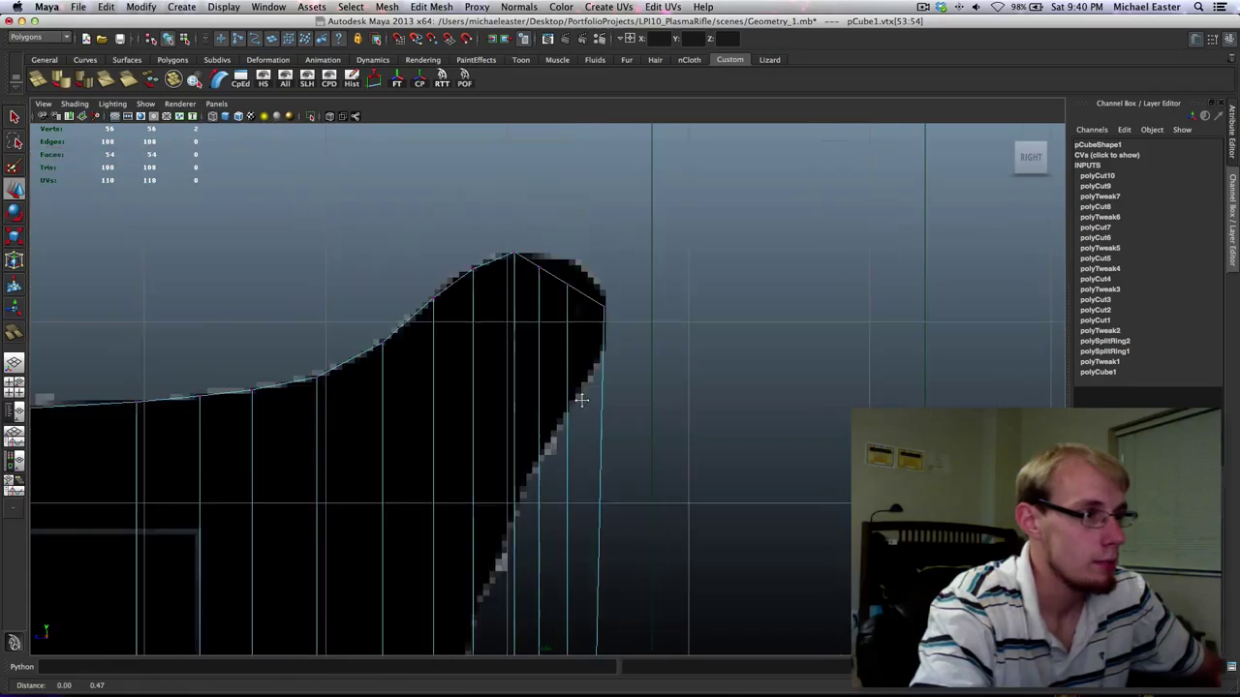
drag(535, 327, 560, 379)
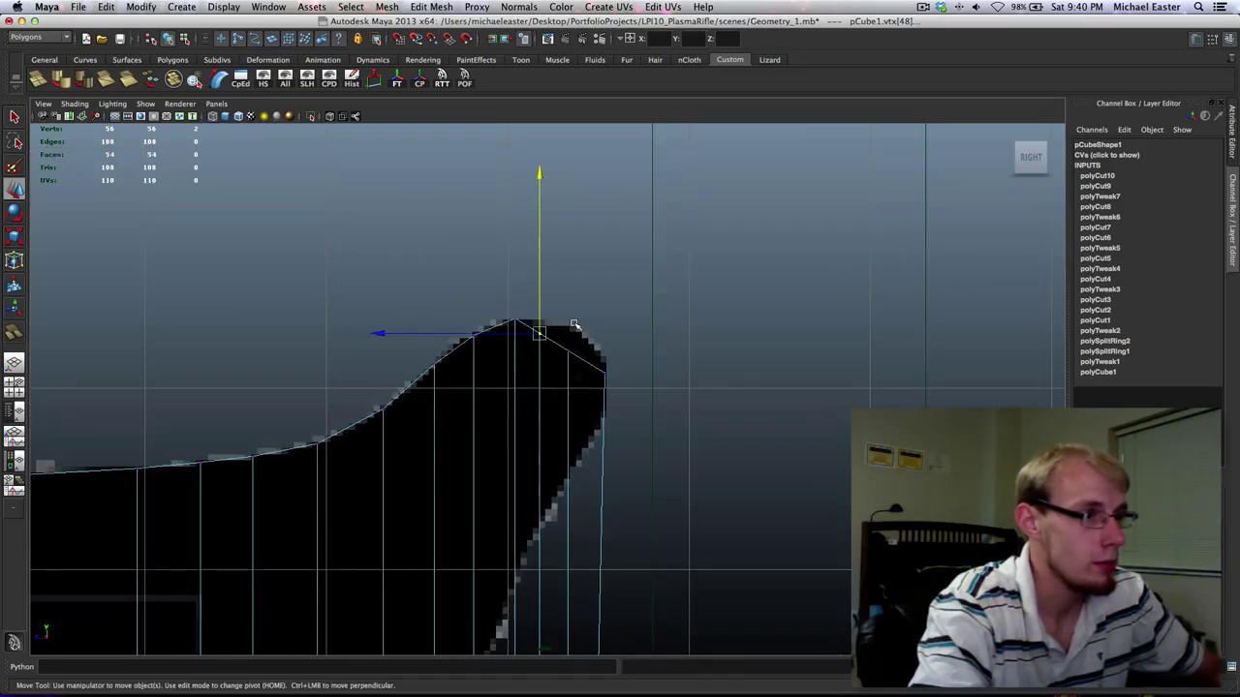
middle_drag(575, 325, 576, 311)
drag(561, 330, 579, 371)
middle_drag(611, 353, 613, 327)
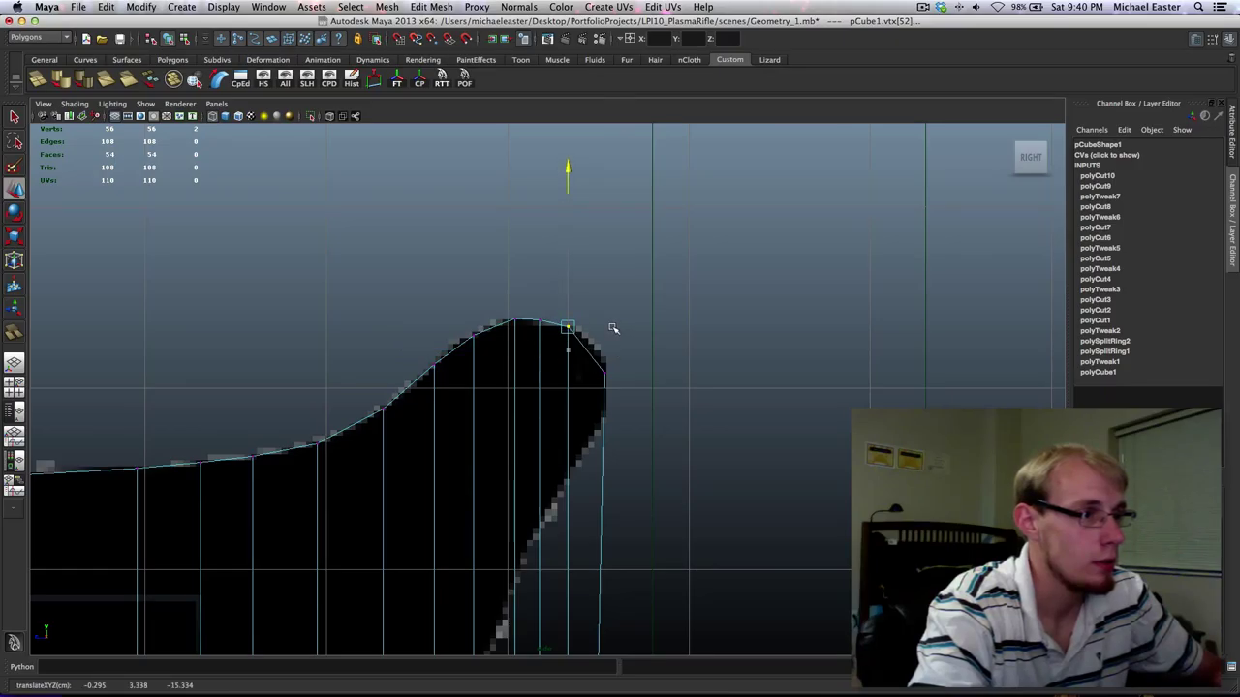
Shift the top vertices of the cut nearest the rear edge rearward and slightly down along the upper tip's rounded corner.
scroll(613, 334, down, 5)
scroll(609, 360, up, 4)
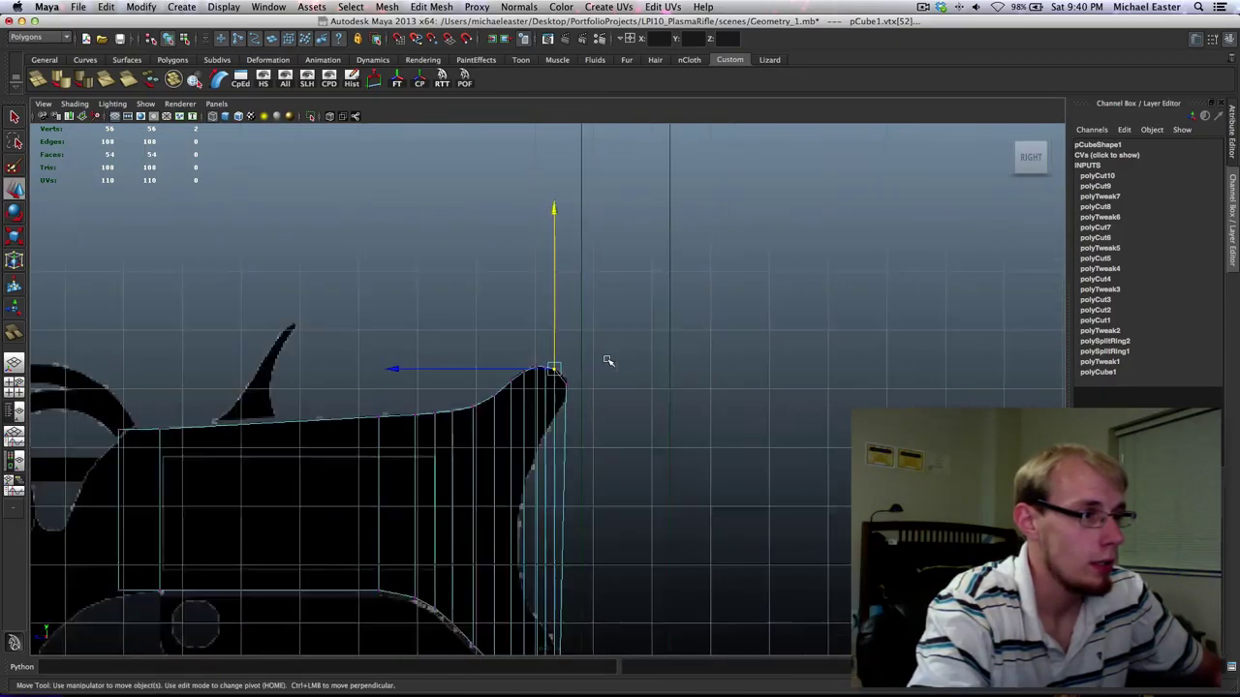
scroll(608, 360, up, 5)
alt+right_drag(608, 359, 832, 382)
mouse_move(653, 288)
shift+middle_down()
mouse_move(673, 293)
mouse_move(673, 275)
shift+middle_up()
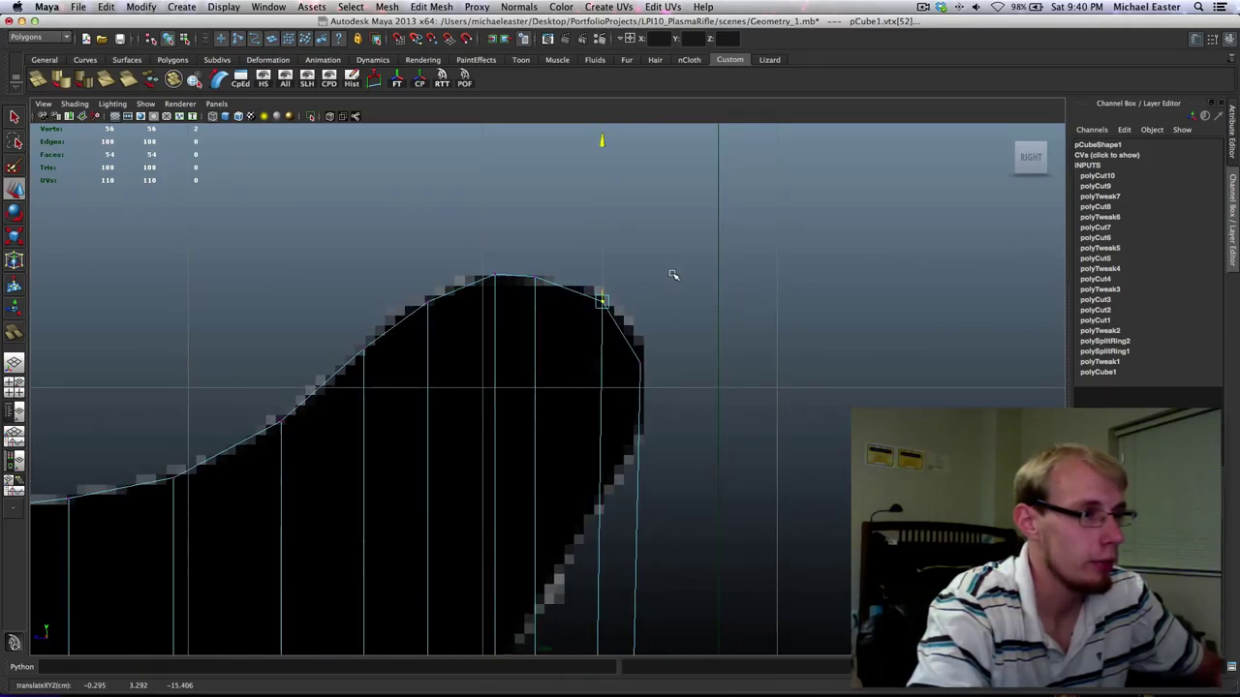
Shift the upper tip's top vertex behind the crest rearward, and raise the next vertex and rear corner vertex onto the rounded outline.
click(531, 275)
middle_drag(573, 258, 596, 236)
drag(594, 286, 645, 299)
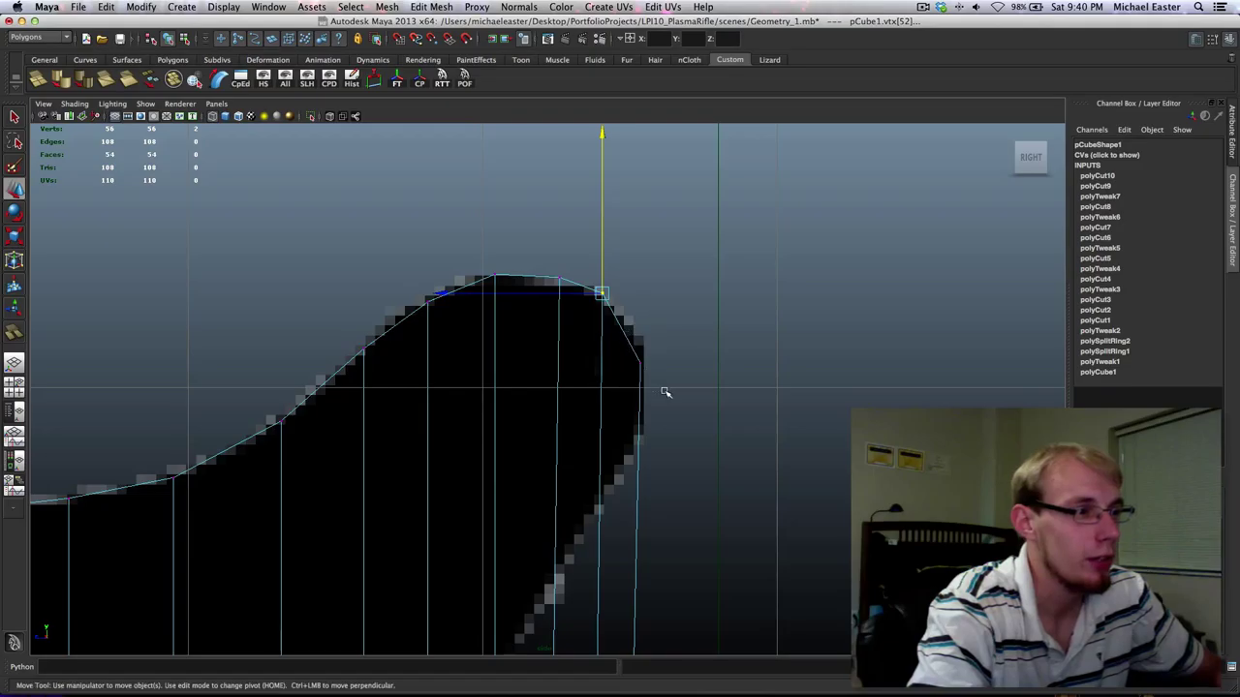
drag(665, 392, 622, 341)
middle_drag(674, 364, 674, 354)
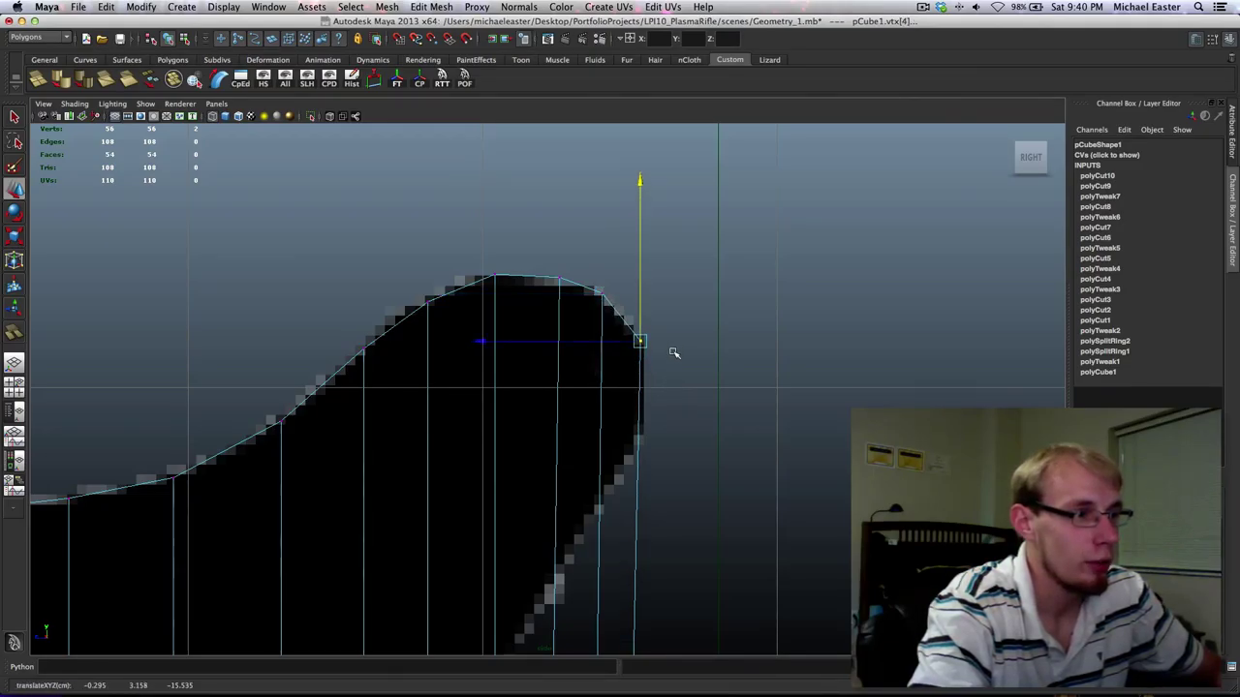
Cut two horizontal edge lines through the whole stock, one along the top and one along the bottom edge of the reference's rectangular panel.
scroll(674, 353, down, 6)
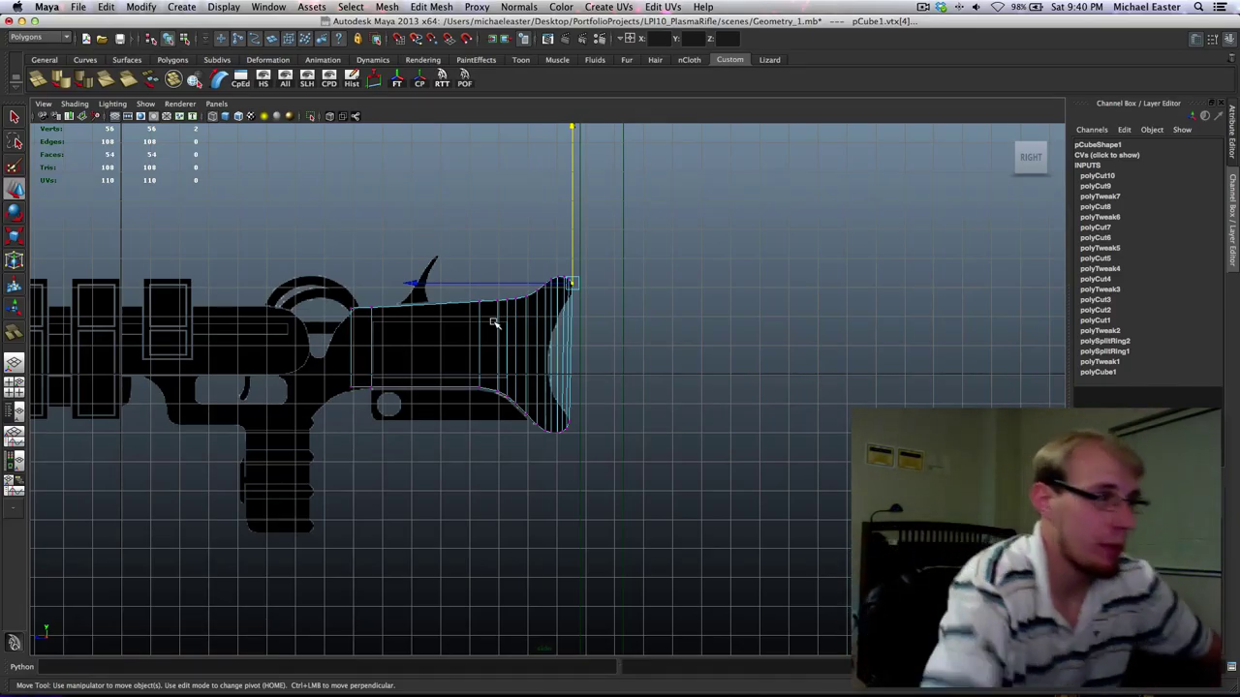
scroll(489, 327, up, 2)
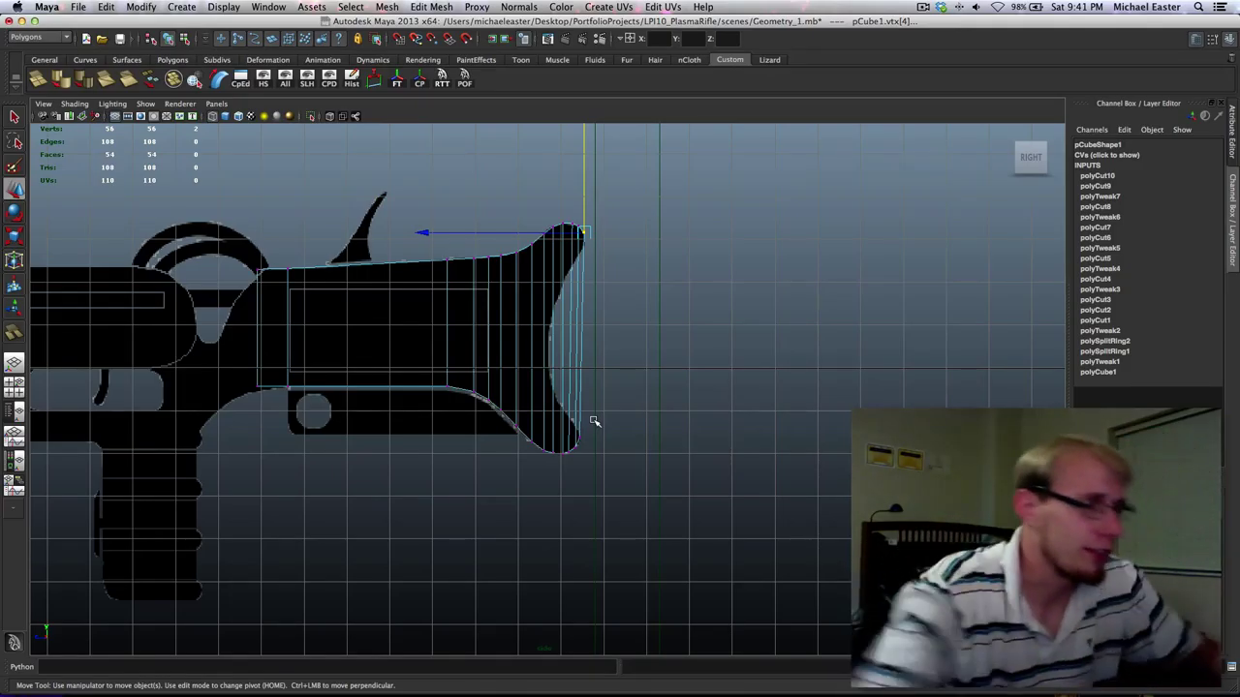
scroll(517, 299, up, 4)
scroll(523, 280, down, 2)
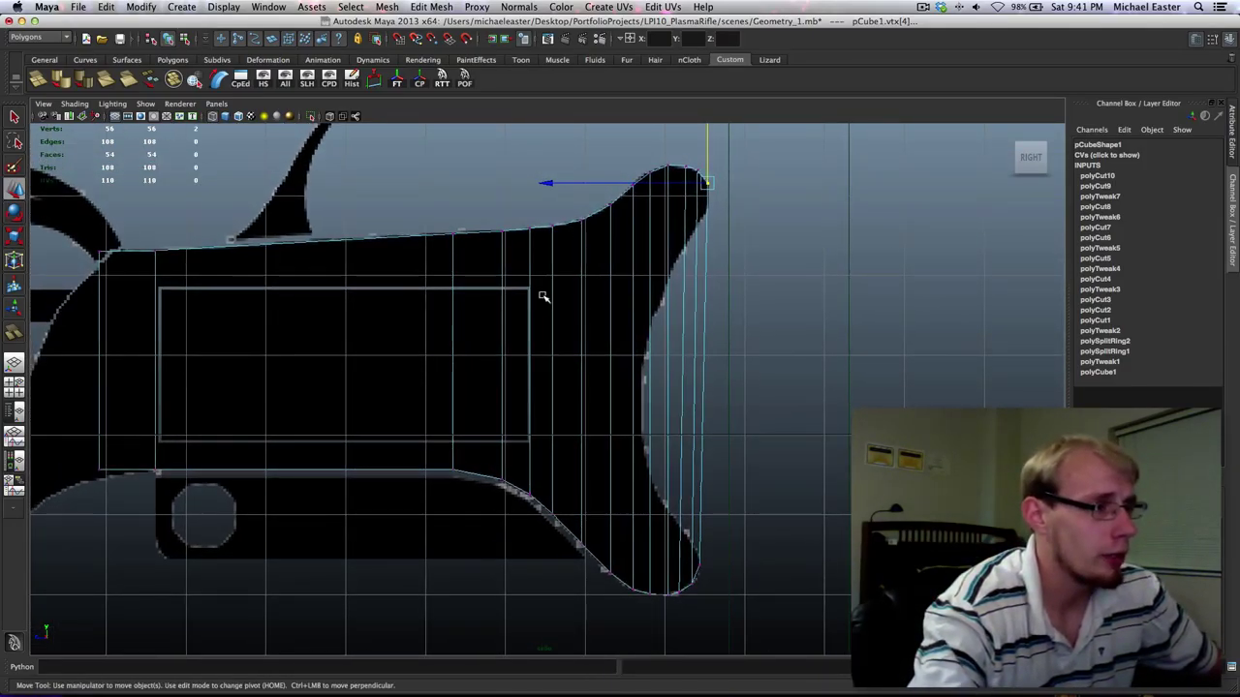
right_drag(500, 278, 487, 242)
click(626, 338)
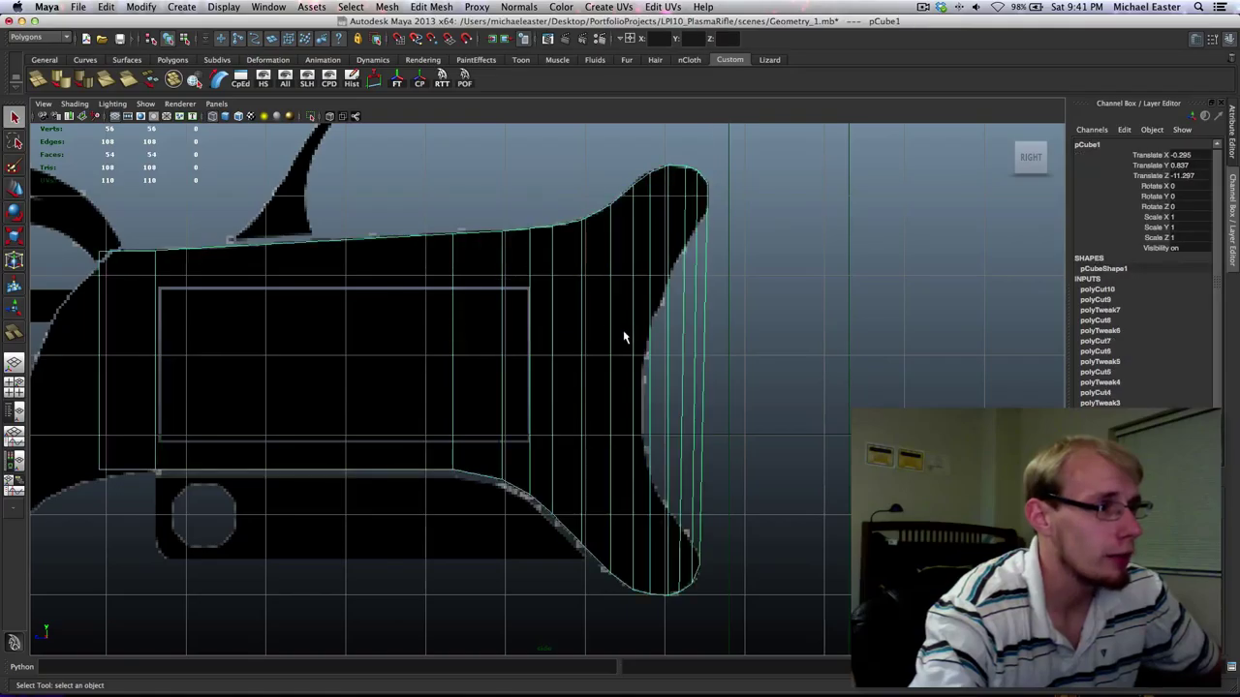
alt+middle_drag(626, 338, 708, 321)
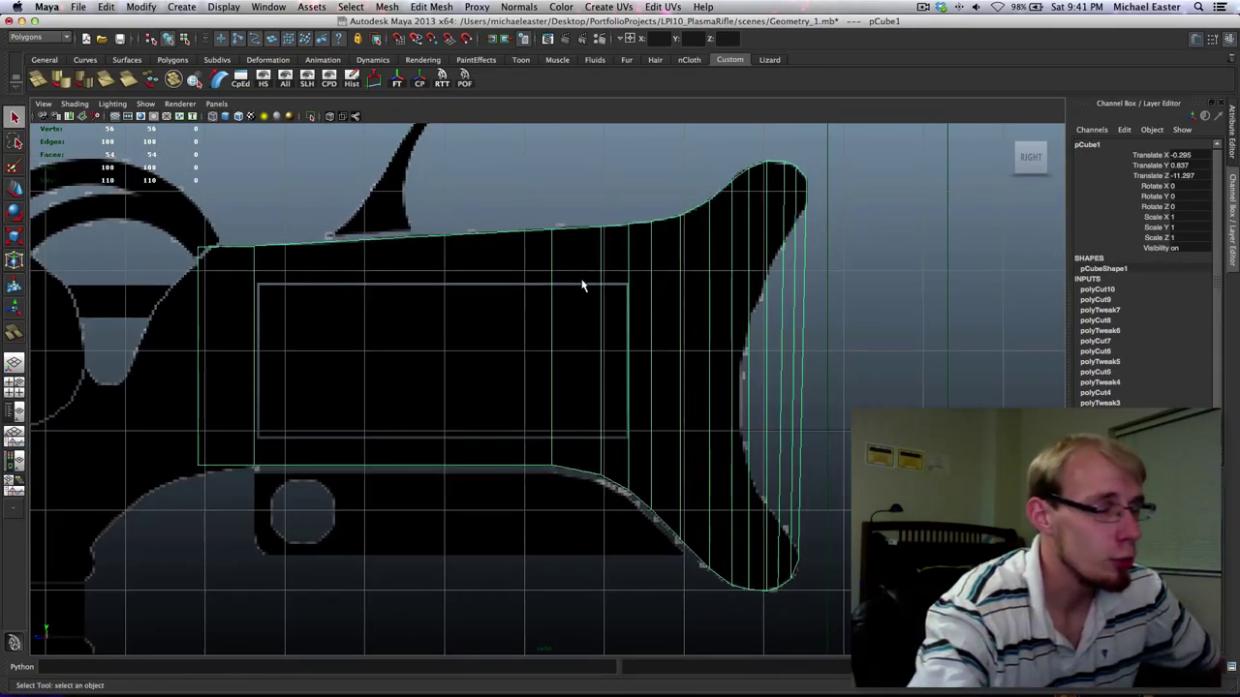
mouse_move(537, 279)
alt+middle_down()
mouse_move(409, 283)
mouse_move(531, 296)
mouse_move(463, 306)
mouse_move(555, 293)
alt+middle_up()
scroll(498, 322, up, 2)
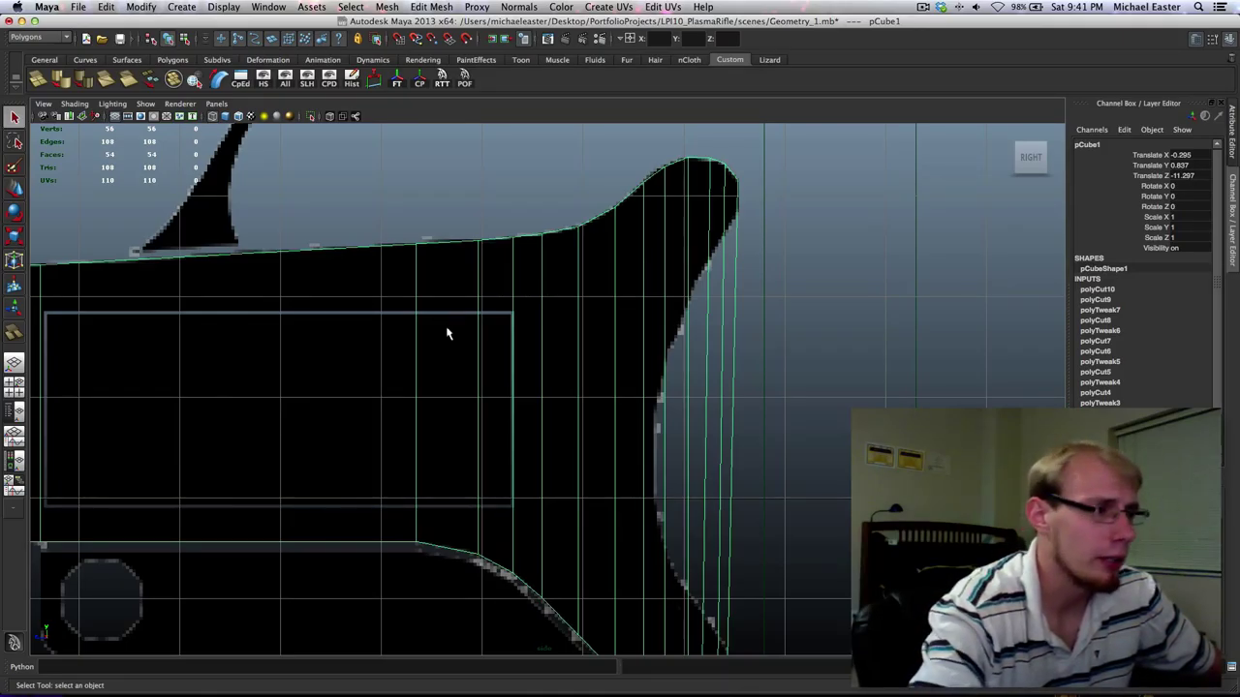
alt+middle_drag(447, 333, 604, 348)
mouse_move(584, 326)
shift+right_down()
mouse_move(659, 322)
mouse_move(586, 333)
shift+right_up()
drag(584, 333, 605, 333)
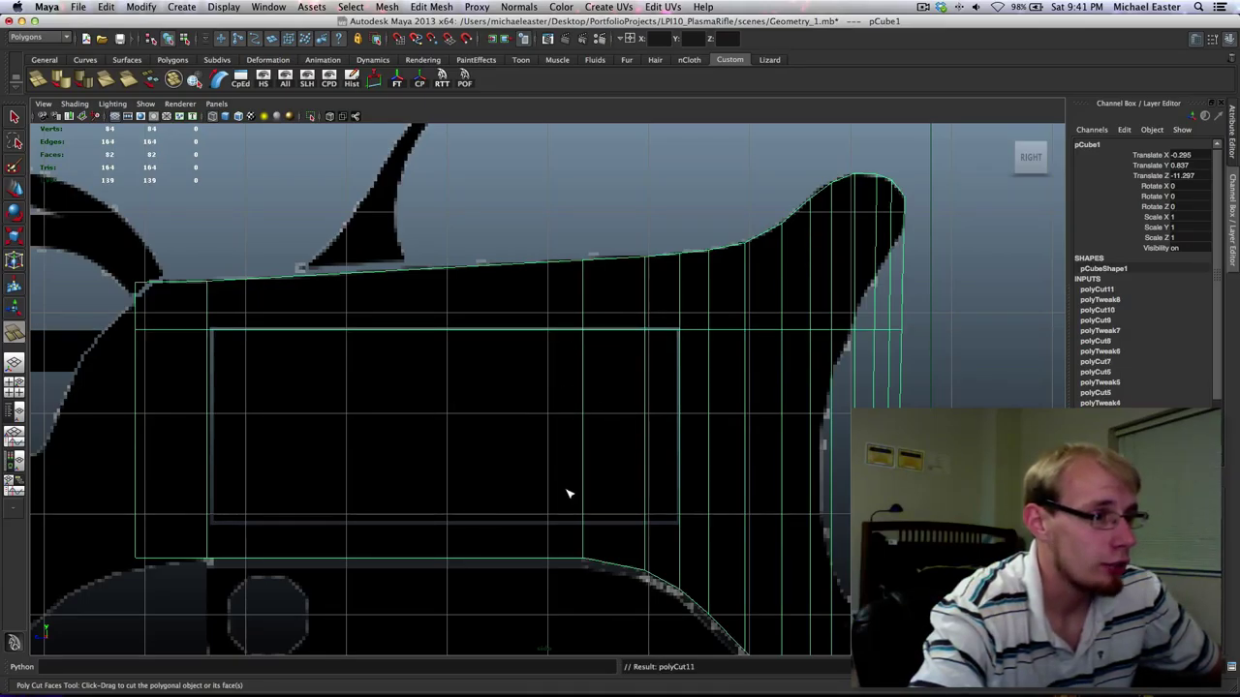
drag(585, 526, 605, 526)
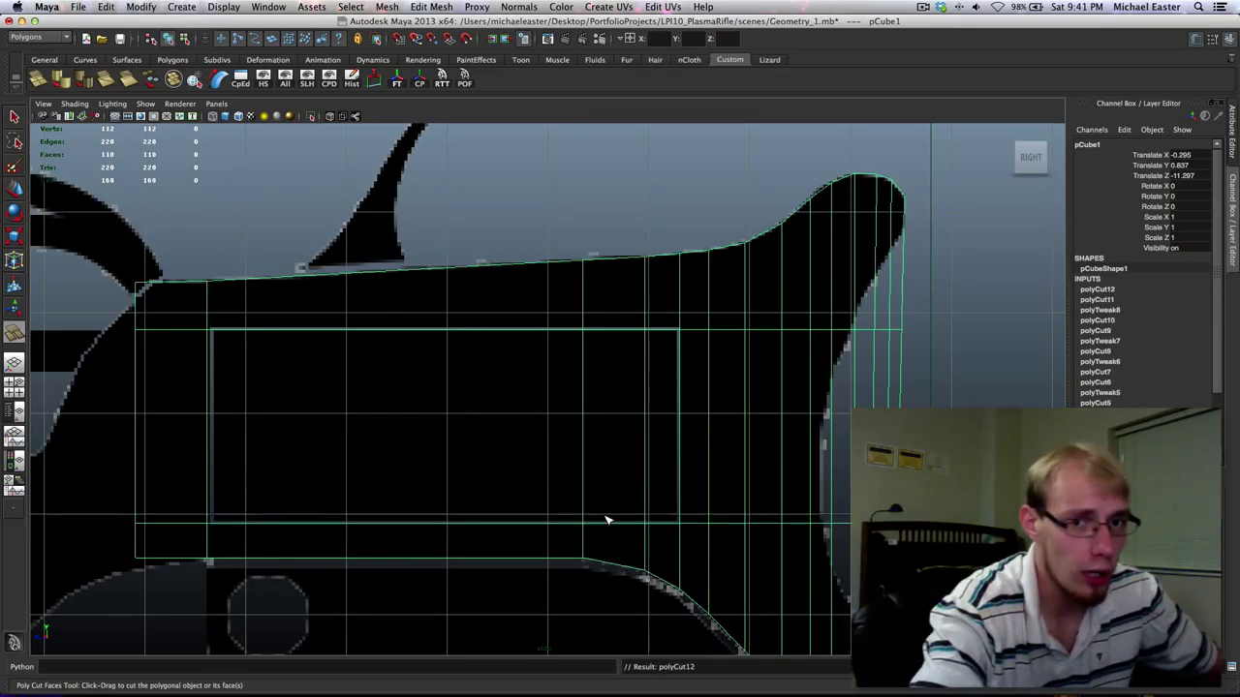
Move the vertices of the upper horizontal cut behind the rectangular panel forward, toward the butt's concave rear outline.
alt+middle_drag(824, 413, 572, 423)
scroll(574, 422, up, 3)
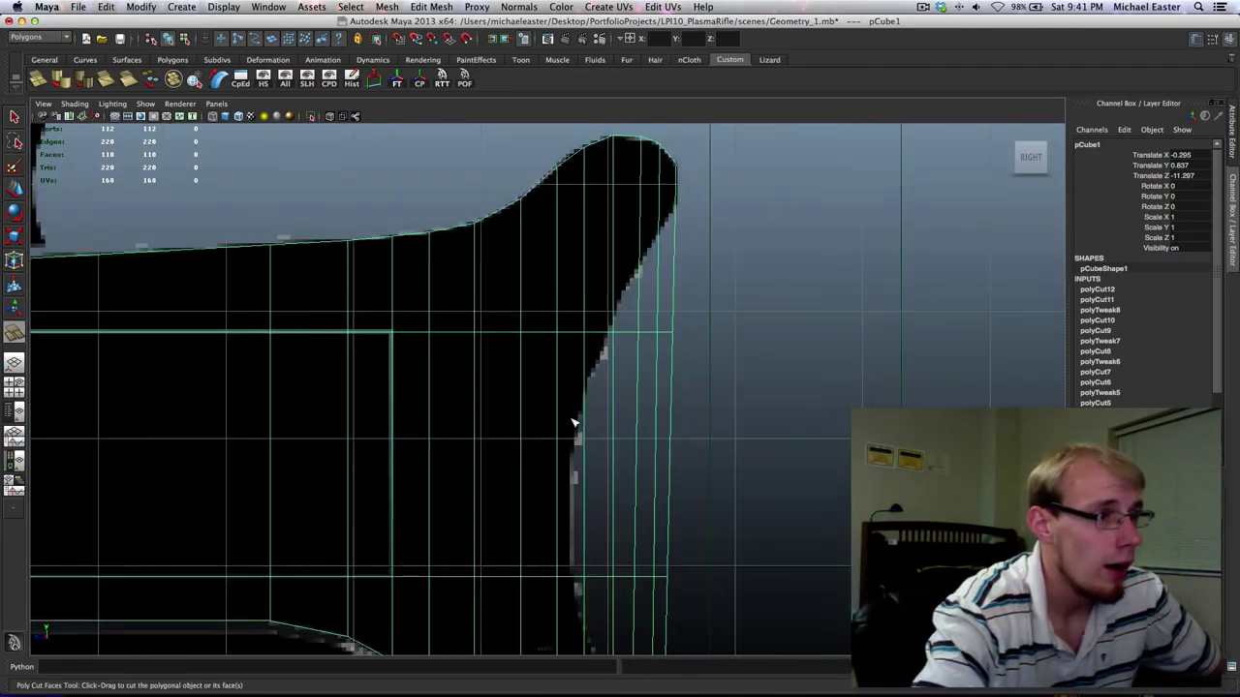
scroll(574, 423, up, 1)
alt+middle_drag(661, 335, 656, 345)
right_drag(637, 342, 588, 339)
alt+middle_drag(272, 349, 459, 430)
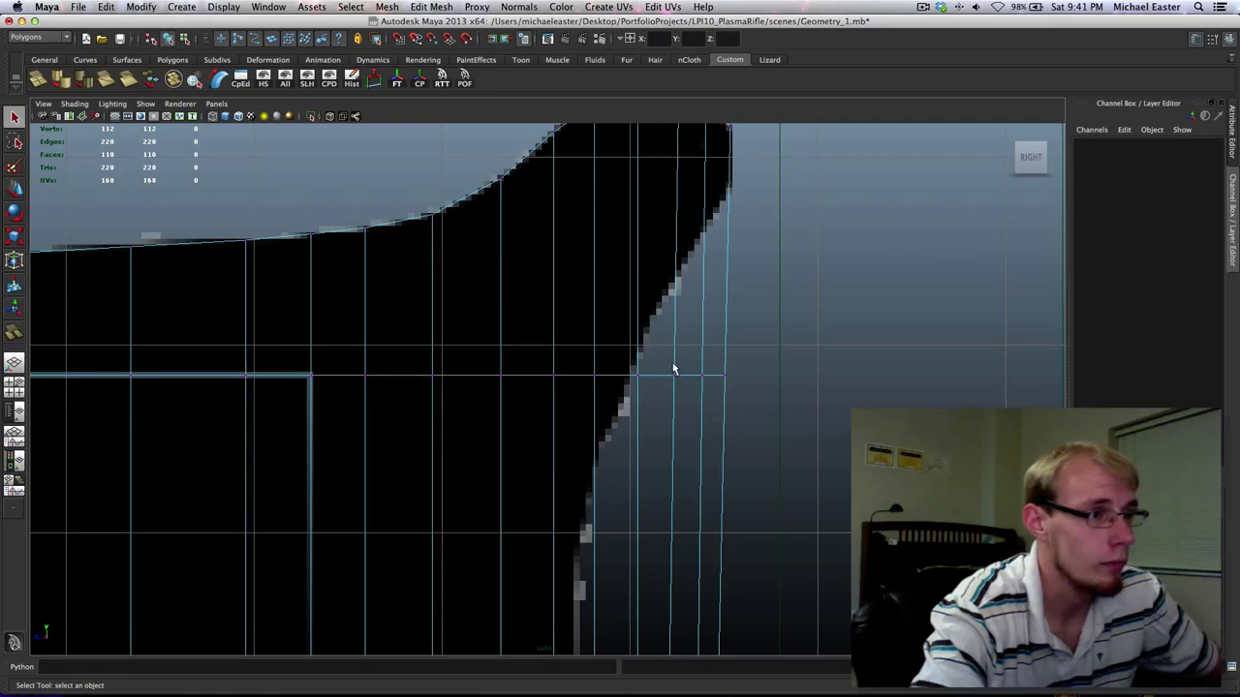
drag(730, 407, 721, 406)
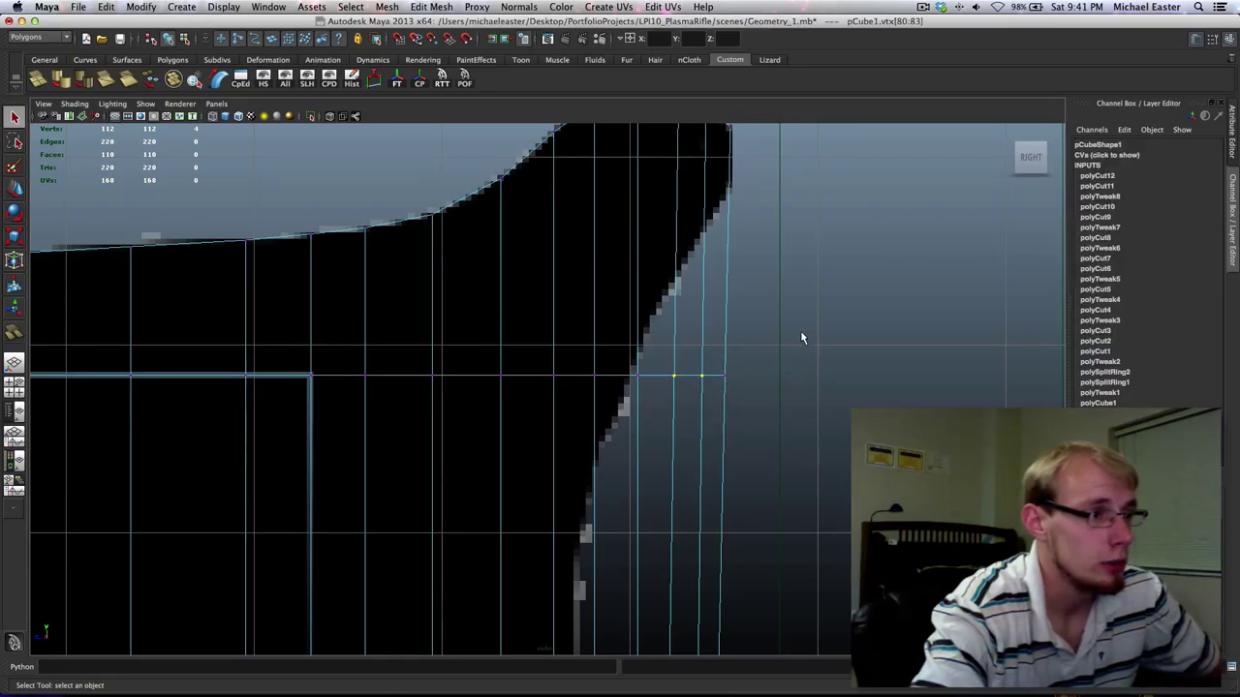
drag(801, 335, 370, 422)
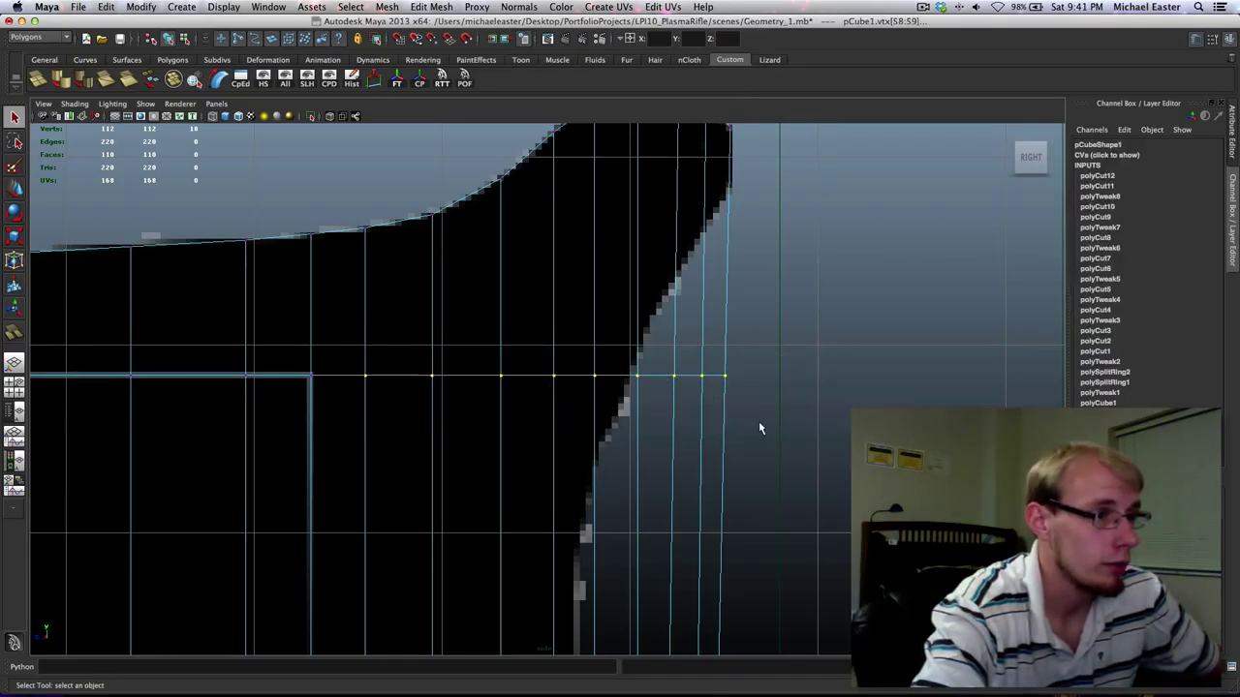
key(w)
middle_drag(819, 416, 780, 420)
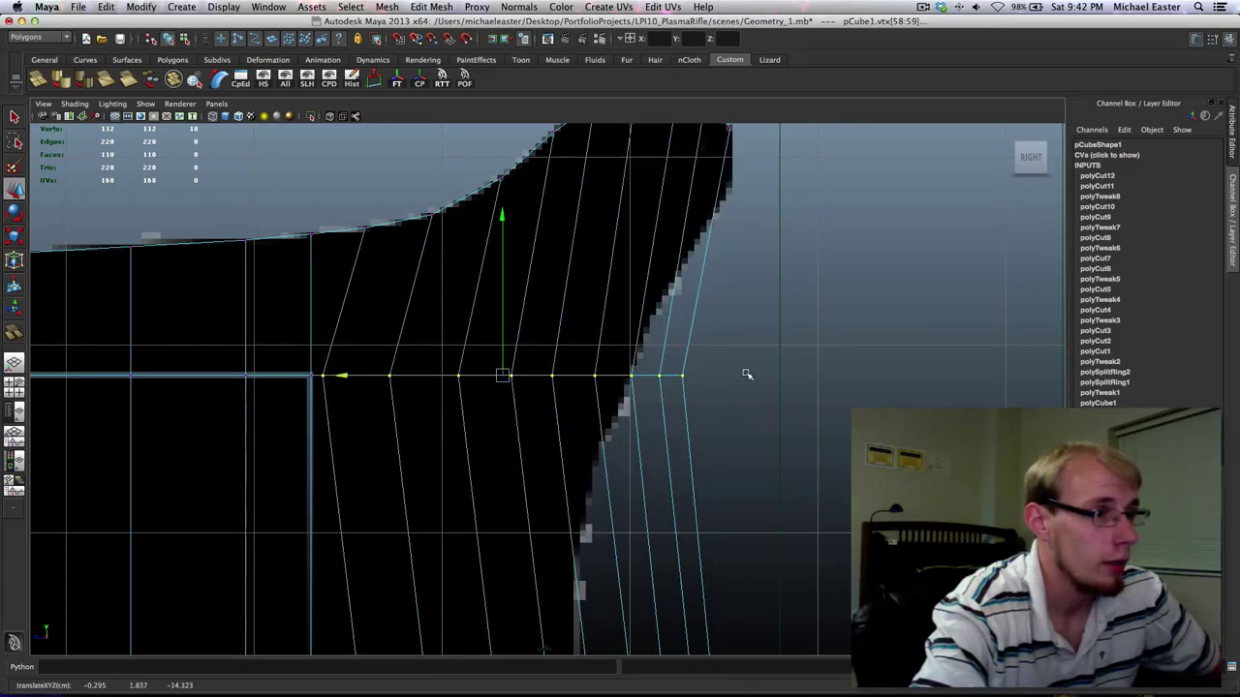
Pull successively smaller groups of rear vertices on the upper cut further forward until the rearmost ones meet the reference outline.
drag(747, 343, 360, 435)
middle_drag(806, 427, 772, 424)
drag(760, 338, 410, 423)
middle_drag(781, 410, 759, 408)
Pull successively smaller groups of rear vertices on the lower horizontal cut forward until the rearmost ones meet the concave outline.
alt+middle_drag(772, 502, 778, 362)
alt+middle_drag(778, 420, 808, 250)
drag(371, 357, 796, 465)
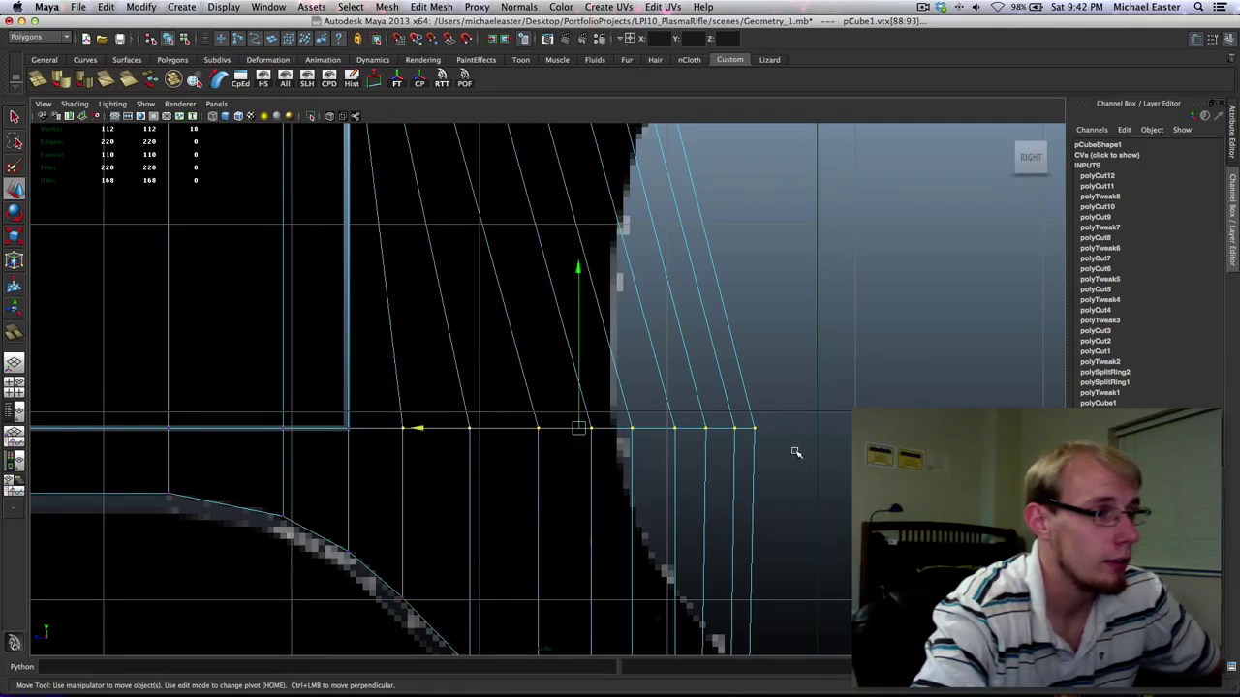
alt+middle_drag(797, 451, 845, 478)
drag(832, 460, 509, 541)
middle_drag(845, 500, 797, 501)
drag(862, 450, 486, 532)
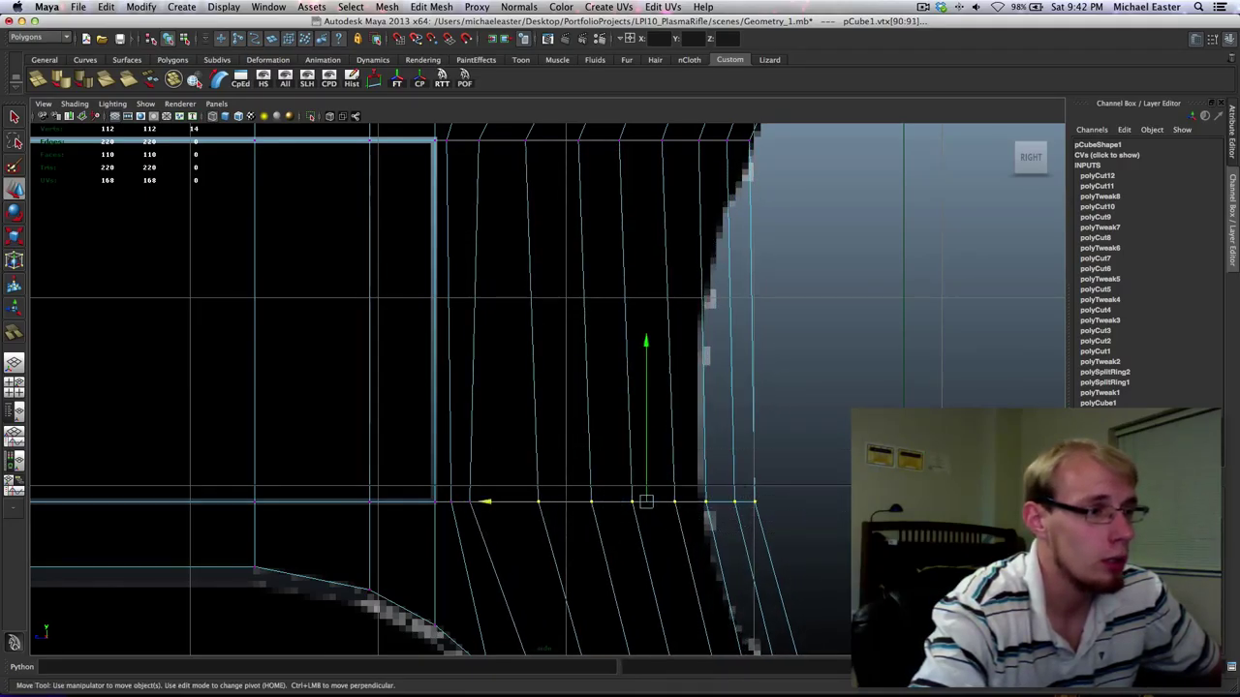
middle_drag(901, 498, 850, 499)
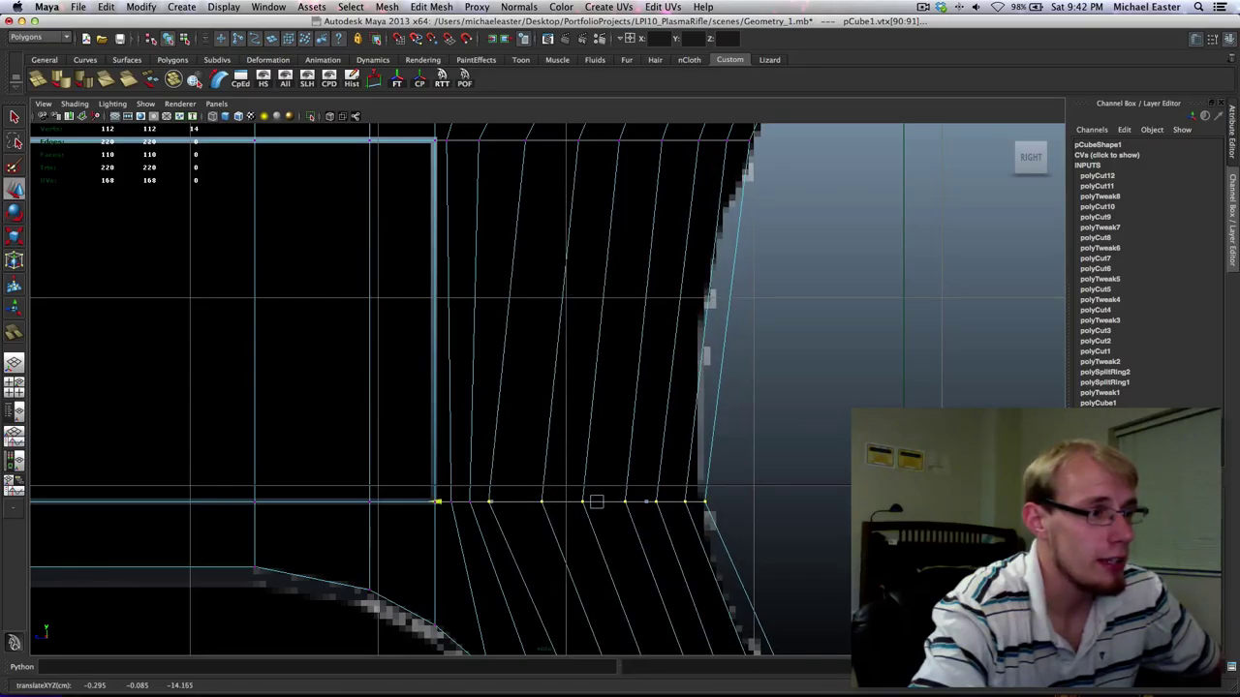
drag(860, 497, 518, 585)
middle_drag(797, 542, 789, 541)
Examine the reshaped butt and its edge flow against the reference in the side view and in perspective.
scroll(669, 501, down, 10)
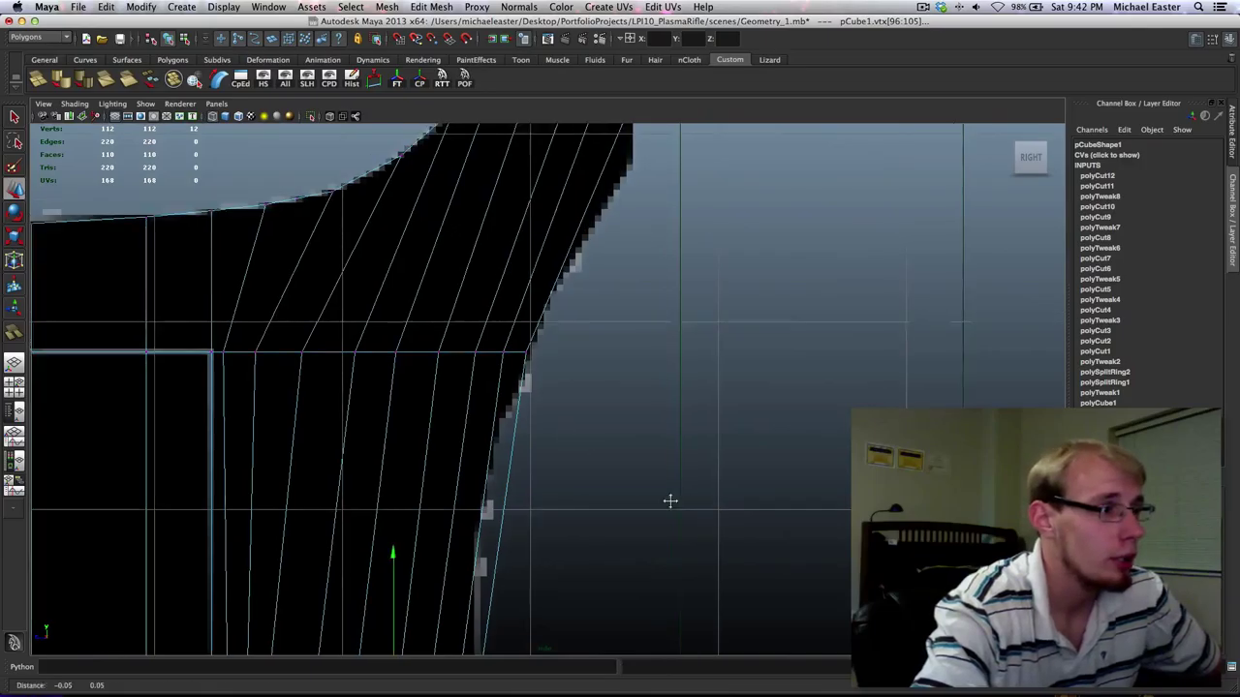
alt+middle_drag(472, 448, 484, 330)
scroll(509, 364, up, 5)
scroll(510, 366, up, 1)
alt+middle_drag(586, 308, 599, 459)
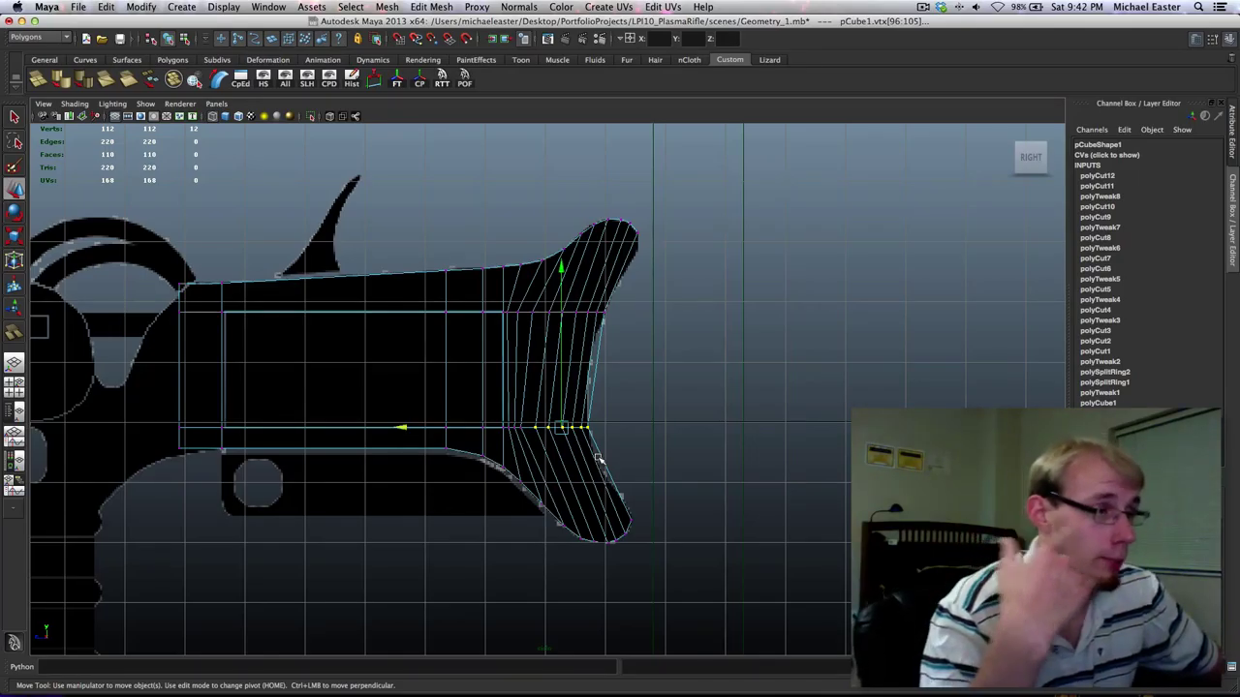
scroll(608, 350, up, 8)
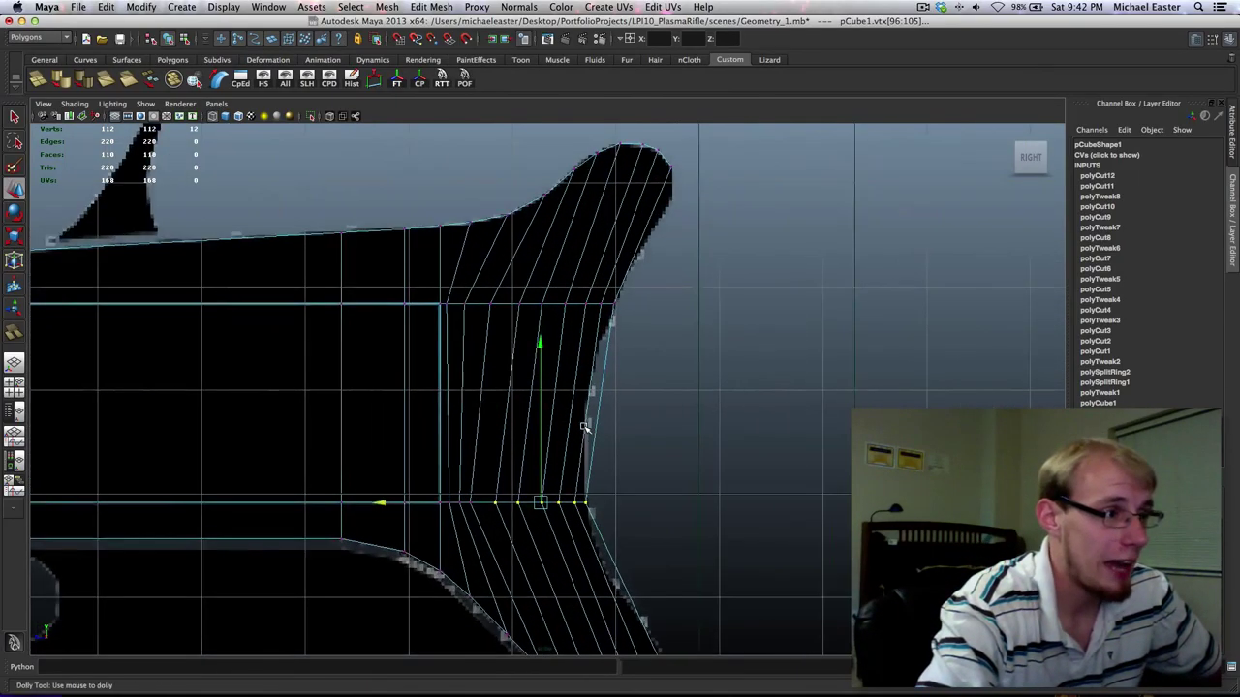
alt+middle_drag(537, 376, 535, 407)
alt+middle_drag(593, 343, 672, 370)
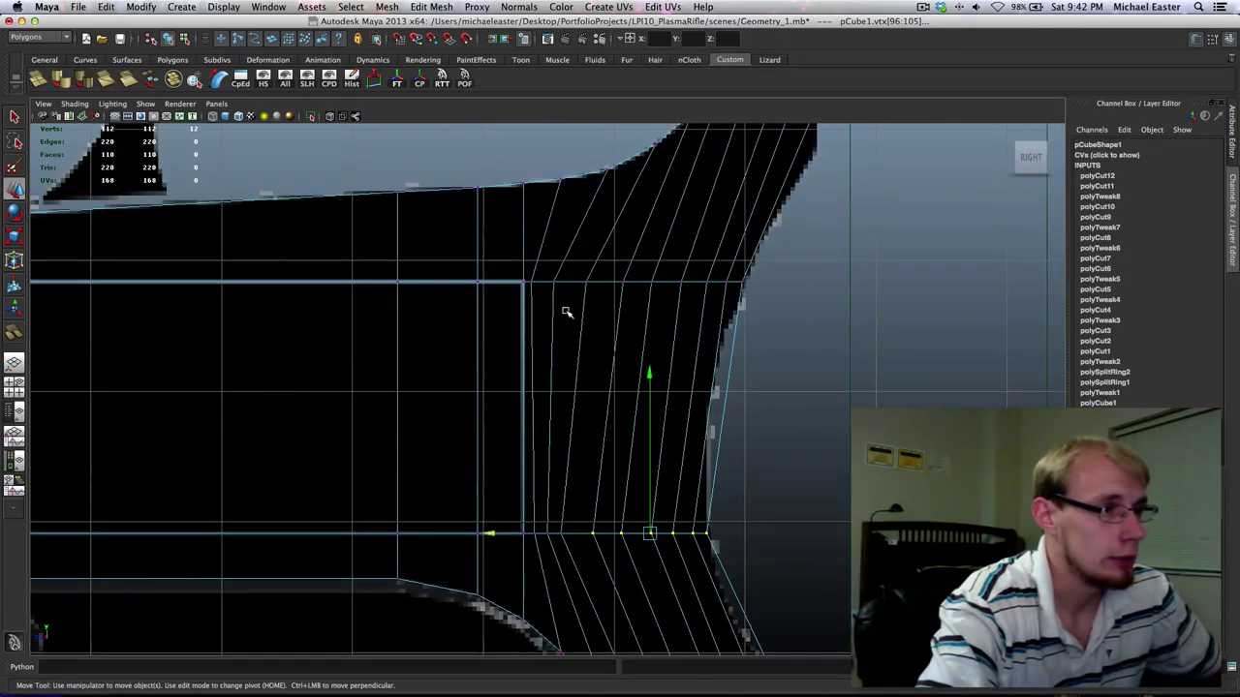
alt+middle_drag(601, 259, 590, 379)
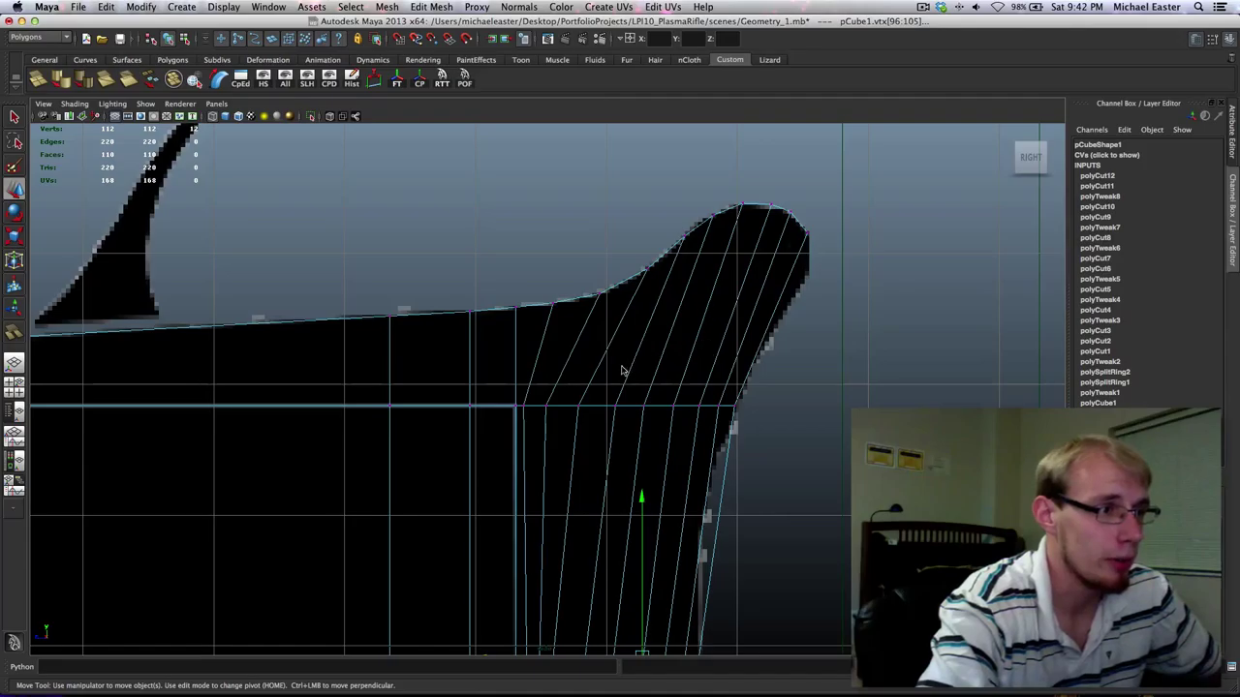
key(space)
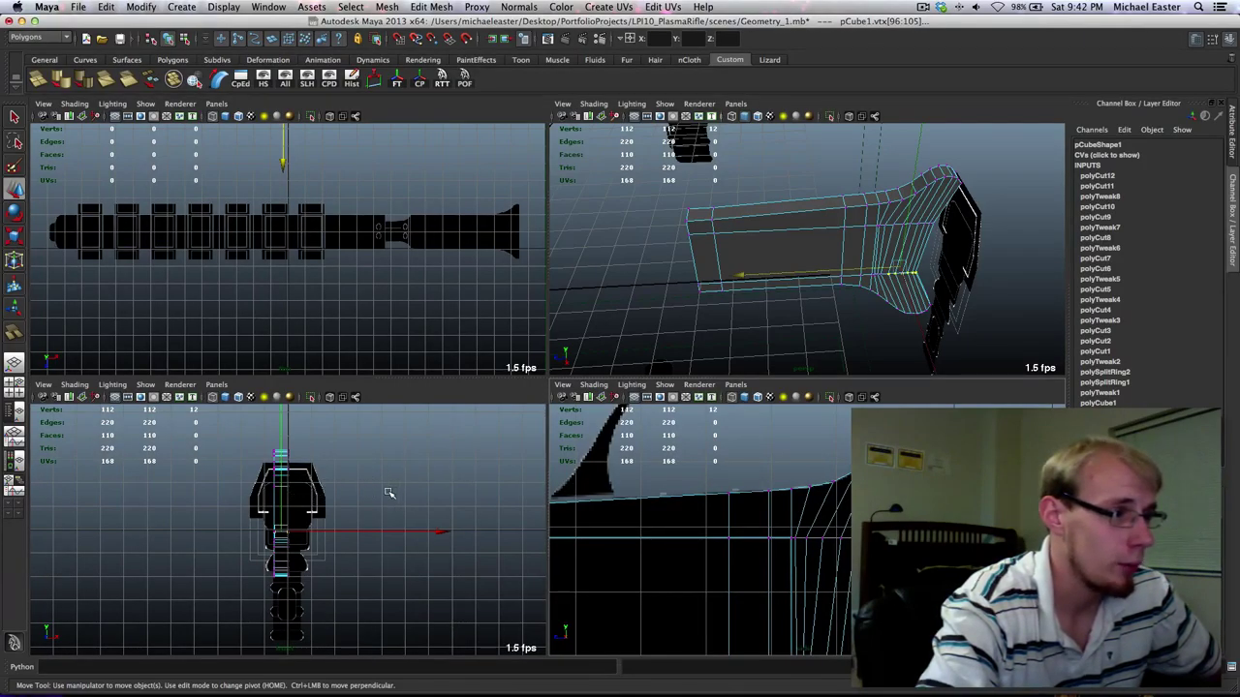
key(space)
alt+drag(749, 308, 719, 313)
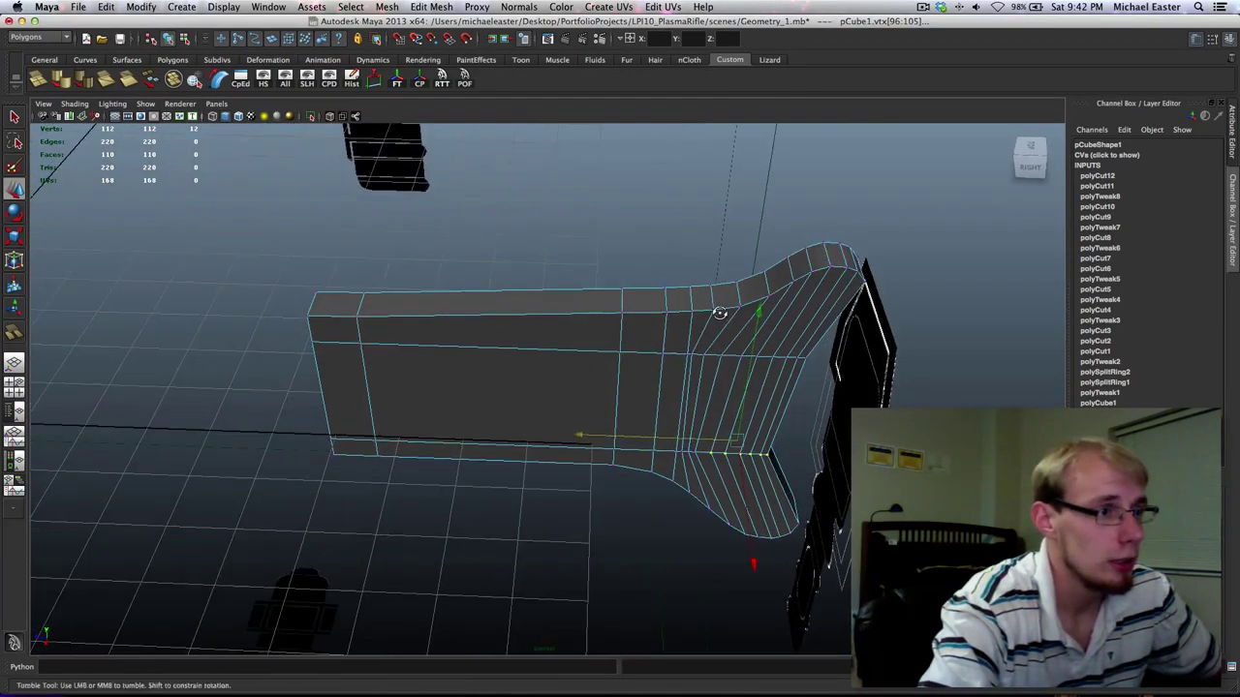
key(space)
key(space)
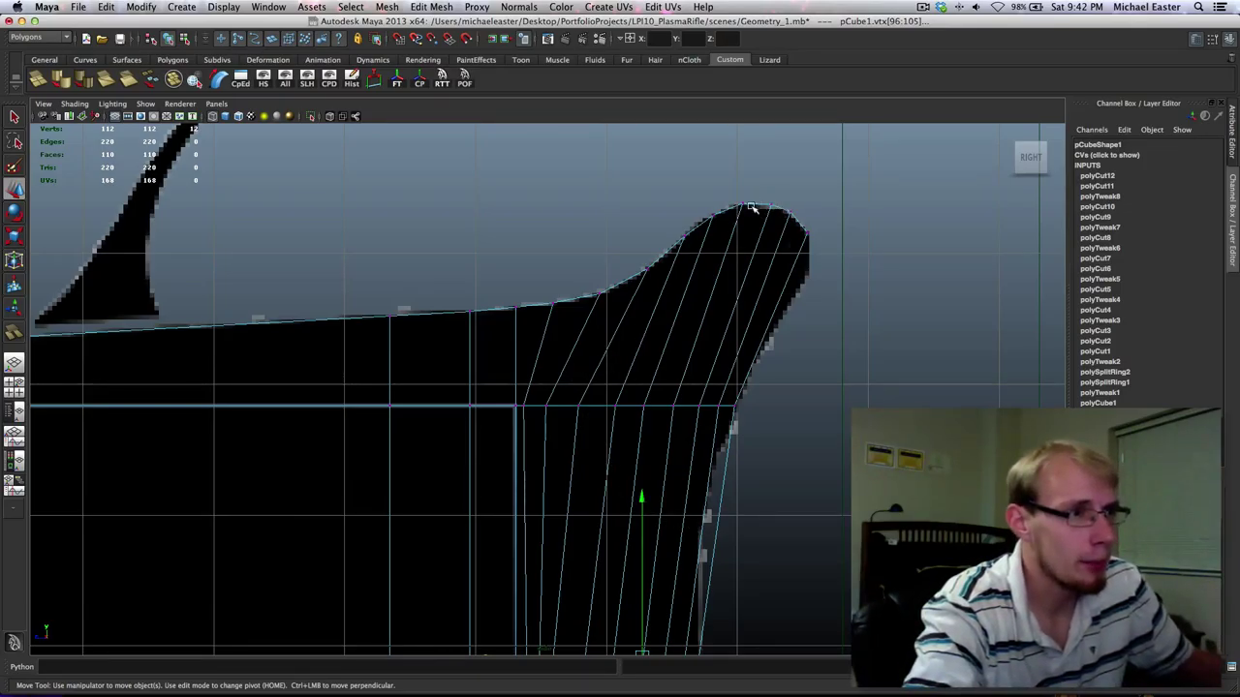
drag(785, 217, 780, 232)
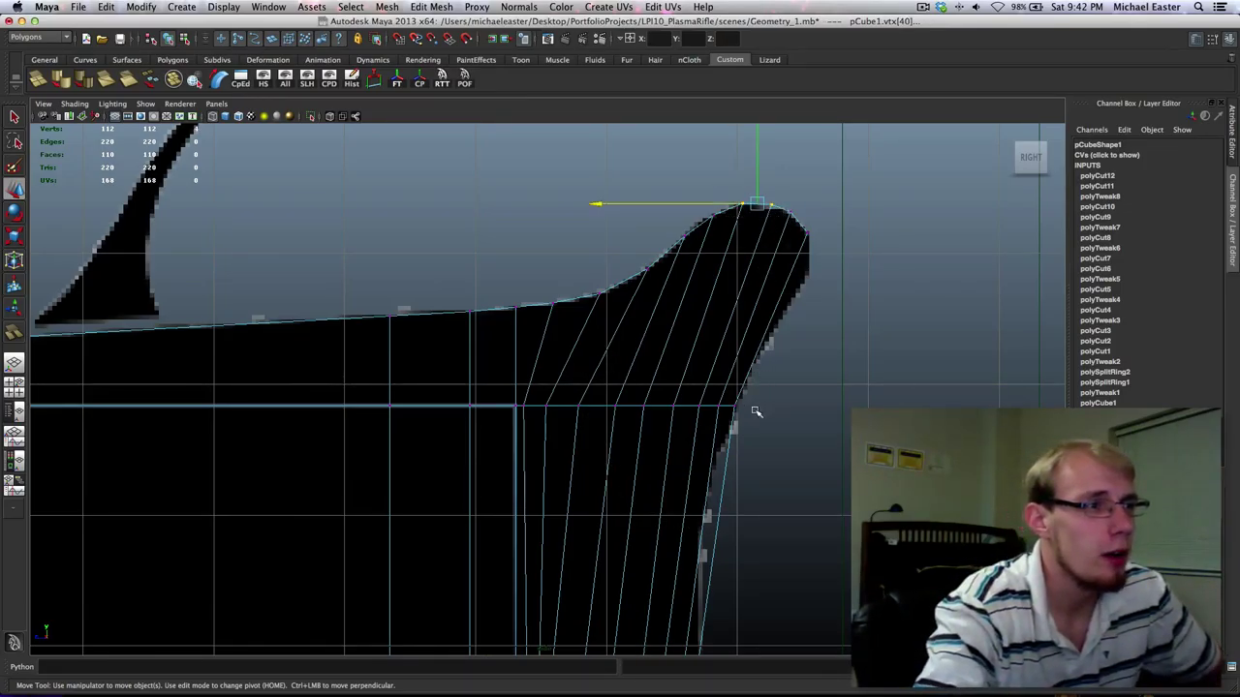
alt+middle_drag(753, 409, 733, 235)
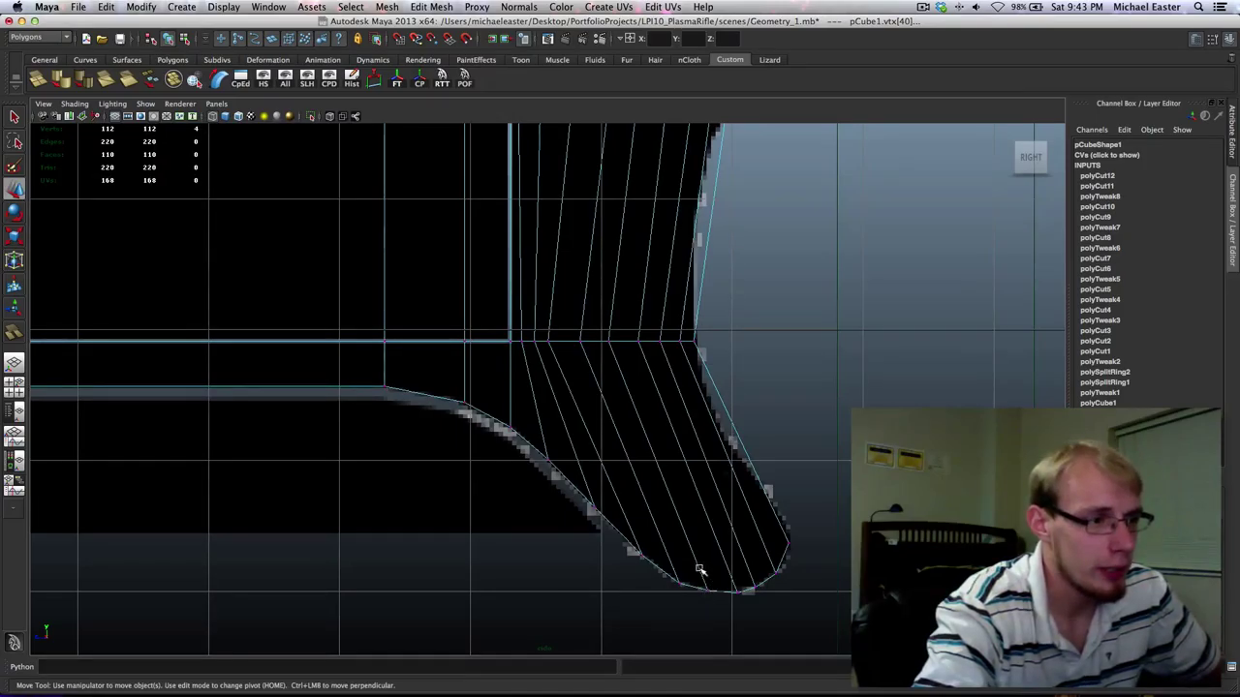
drag(784, 608, 786, 610)
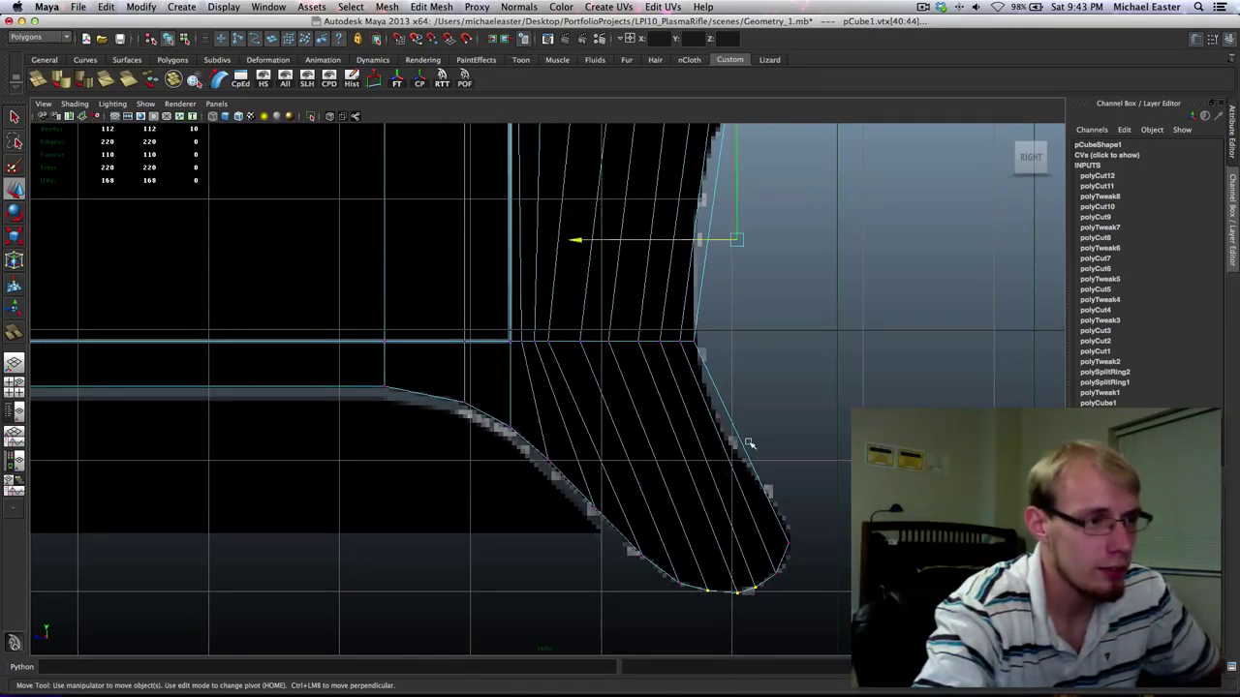
alt+middle_drag(715, 194, 747, 508)
alt+middle_drag(700, 352, 684, 309)
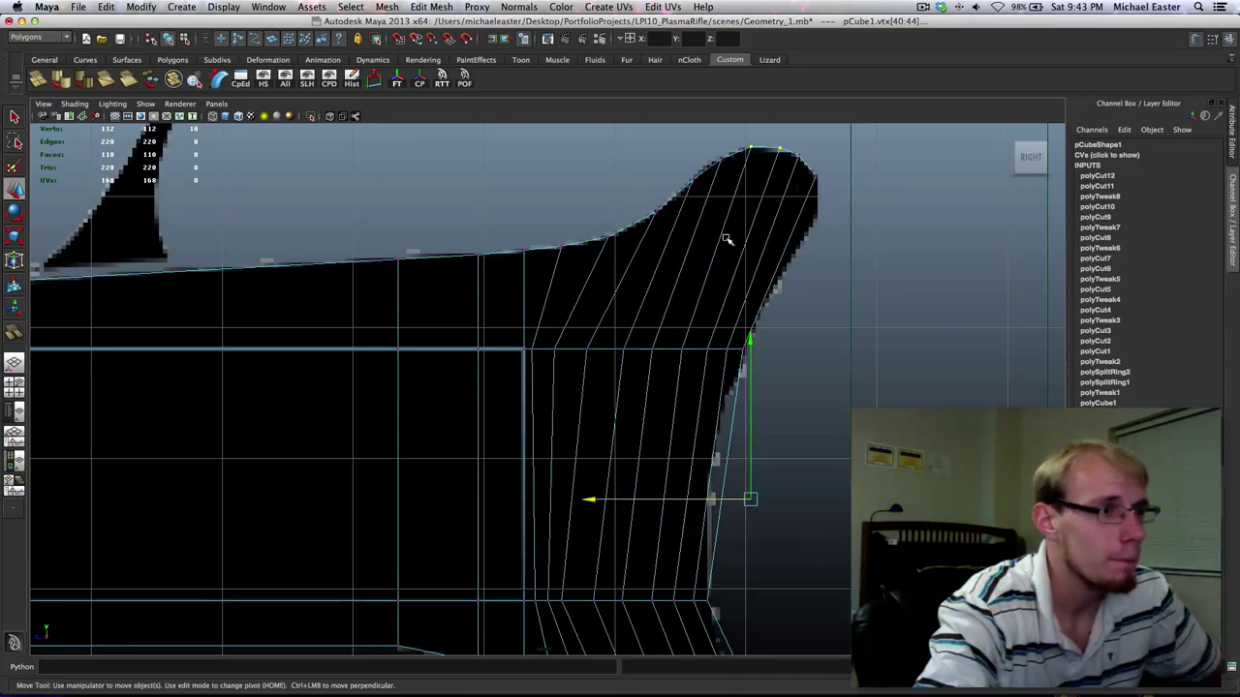
drag(660, 339, 531, 365)
shift+right_drag(655, 342, 629, 169)
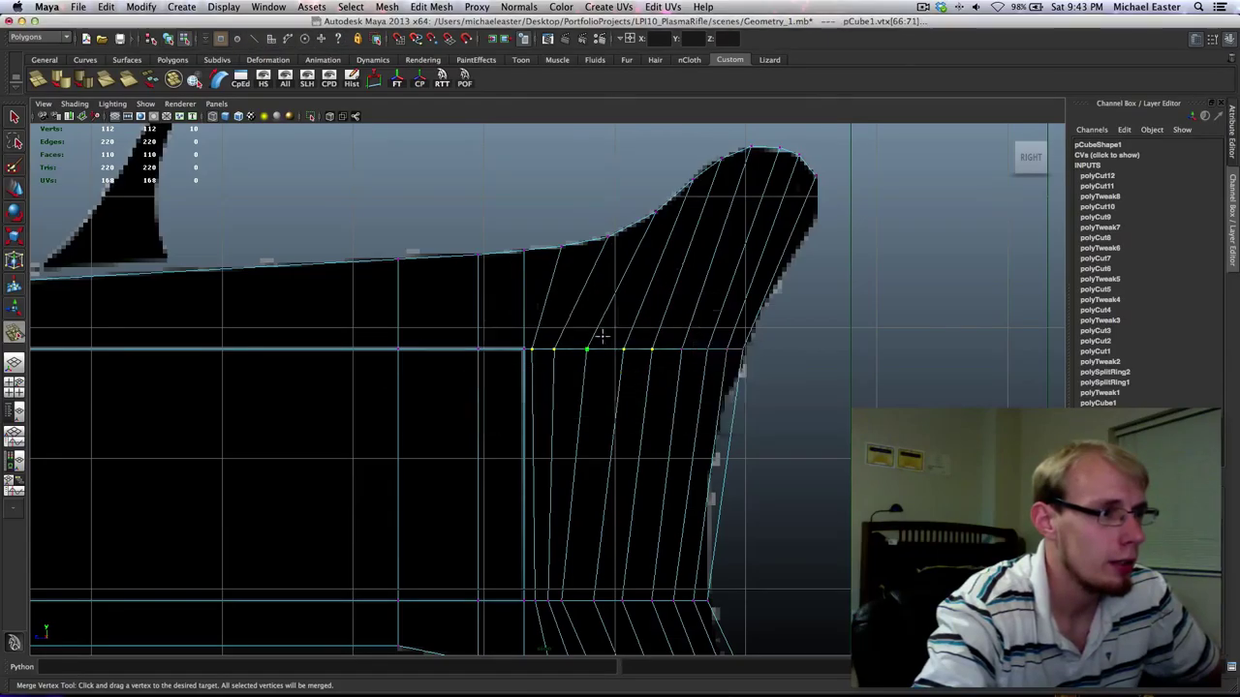
key(space)
key(space)
alt+drag(765, 223, 816, 250)
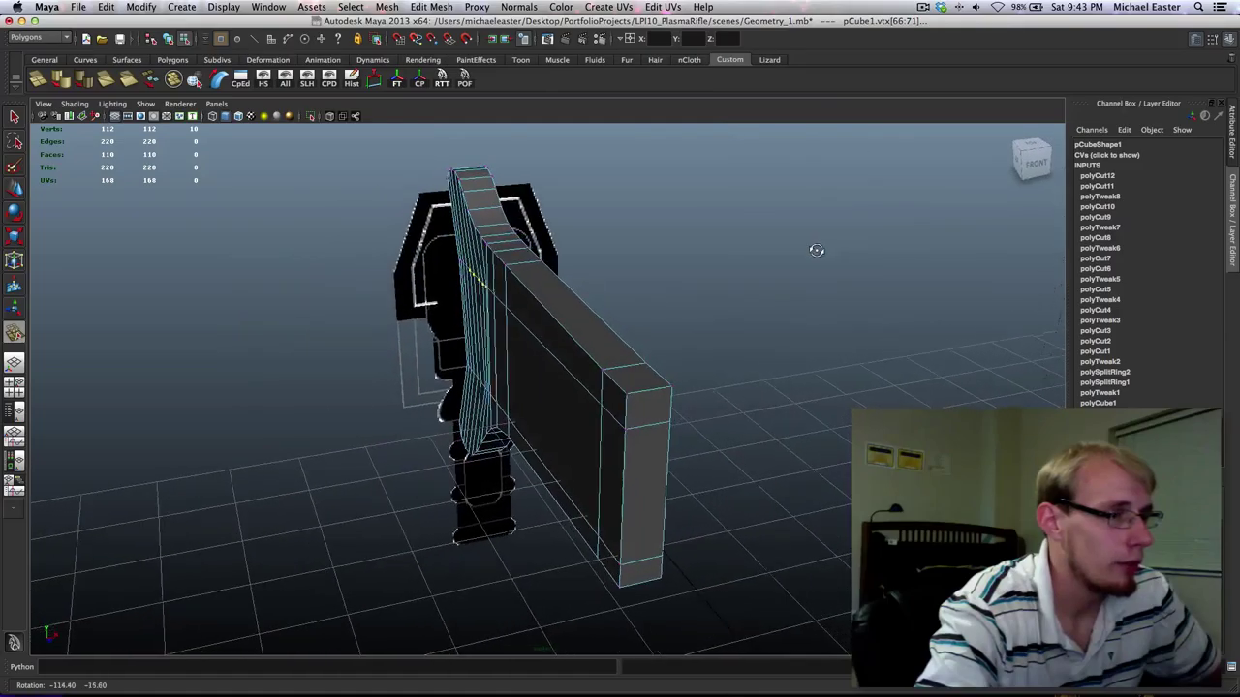
right_drag(497, 332, 508, 318)
key(q)
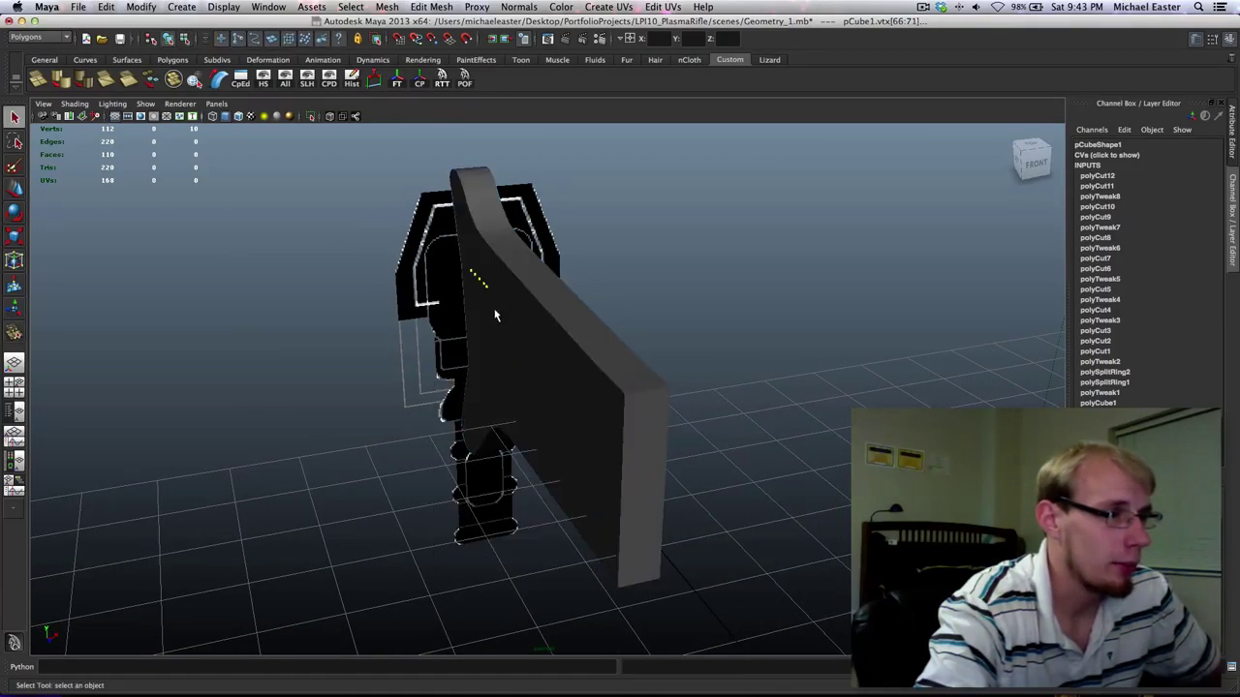
Delete the stock's faces across its thickness and on the side nearest the centre line in the top view, keeping only the outer flat side.
click(494, 315)
alt+drag(626, 352, 567, 313)
right_drag(559, 299, 502, 344)
key(ctrl+a)
click(489, 341)
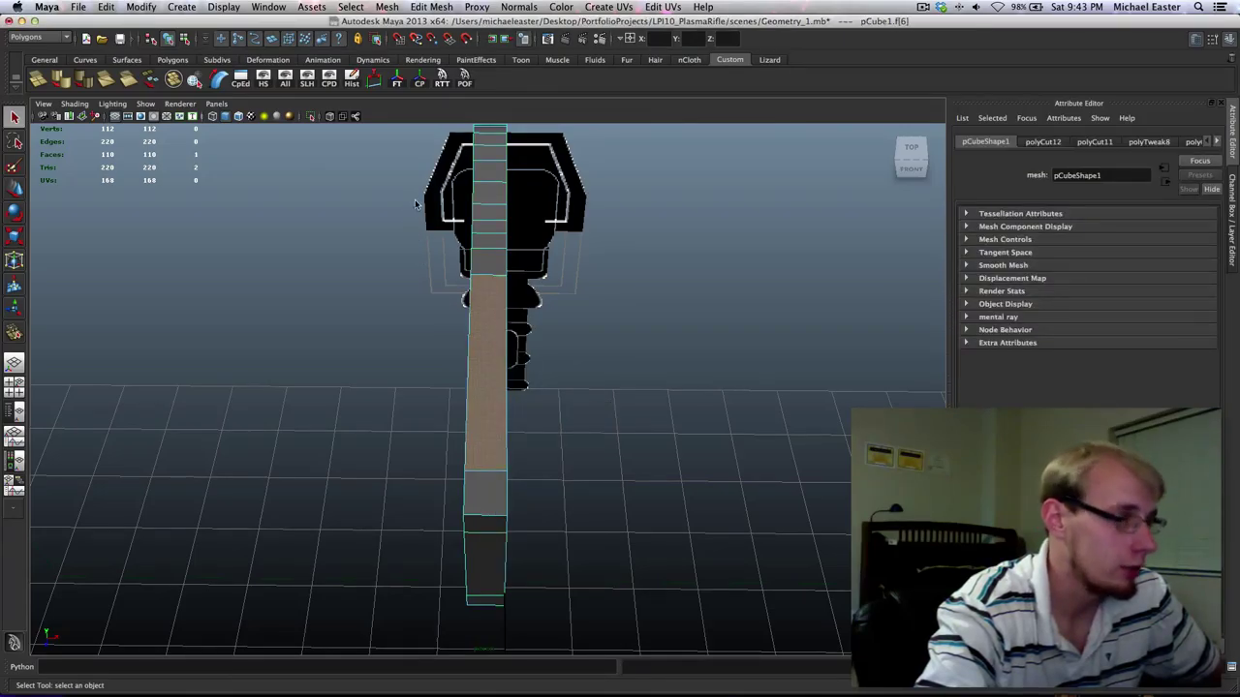
key(space)
key(space)
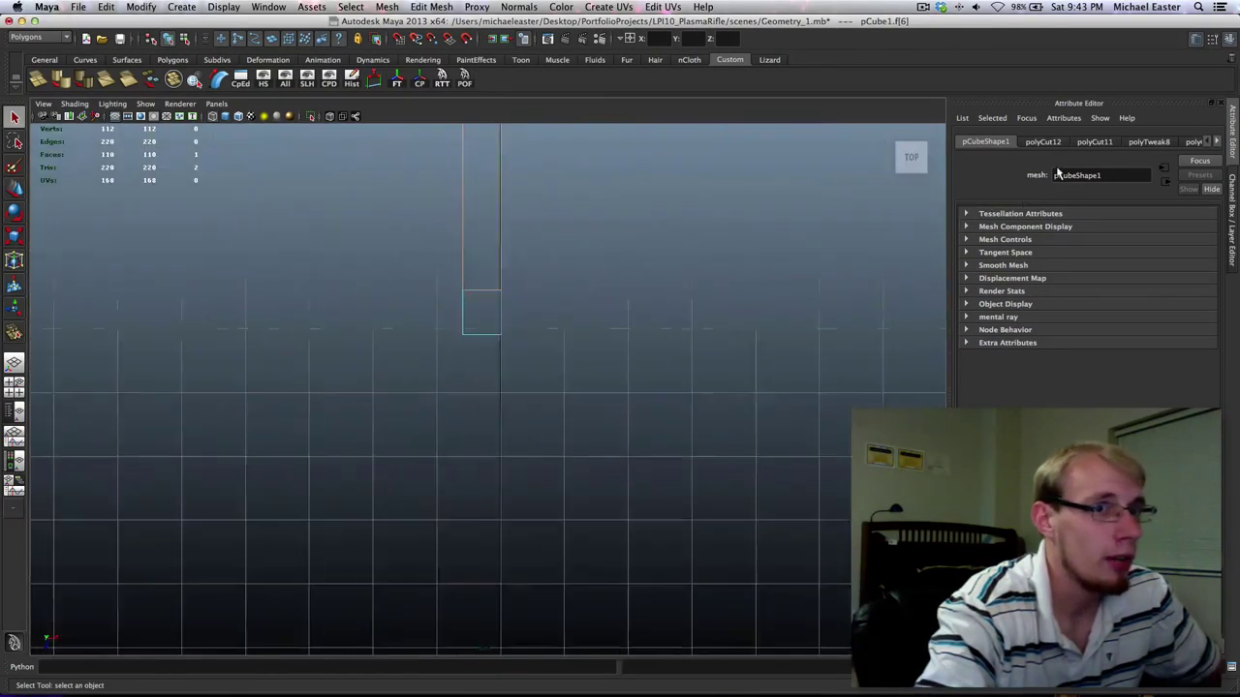
key(f)
key(ctrl+a)
scroll(589, 329, down, 5)
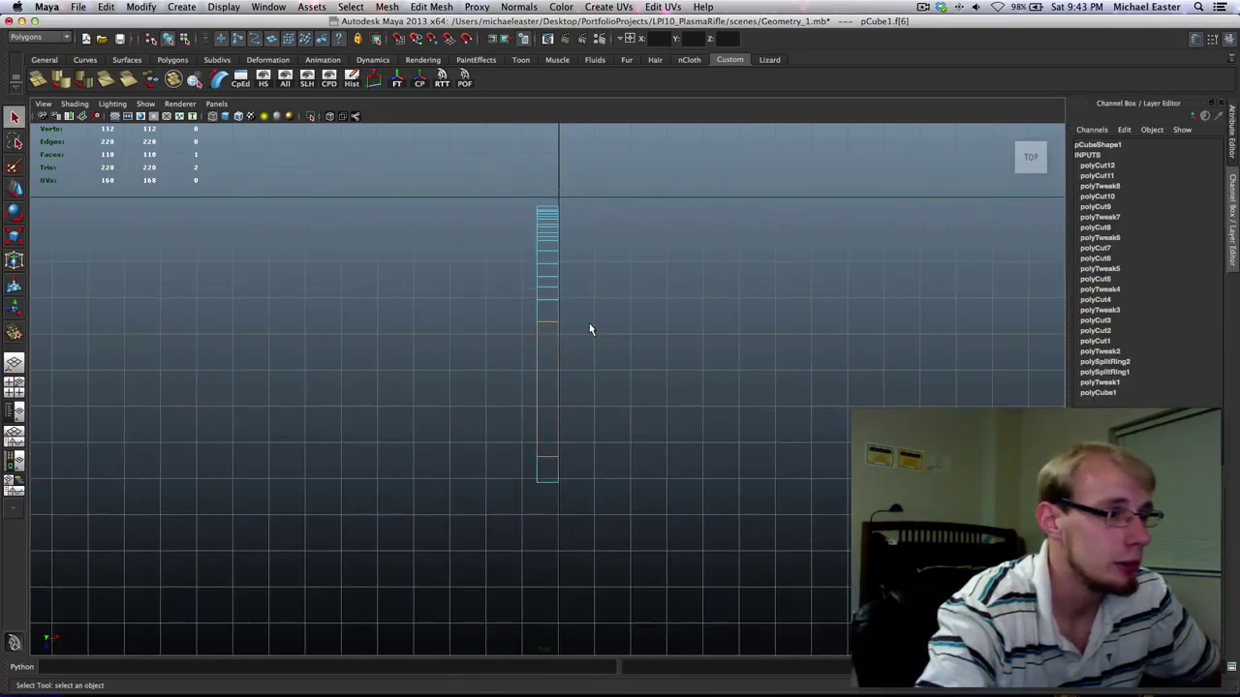
drag(543, 432, 549, 485)
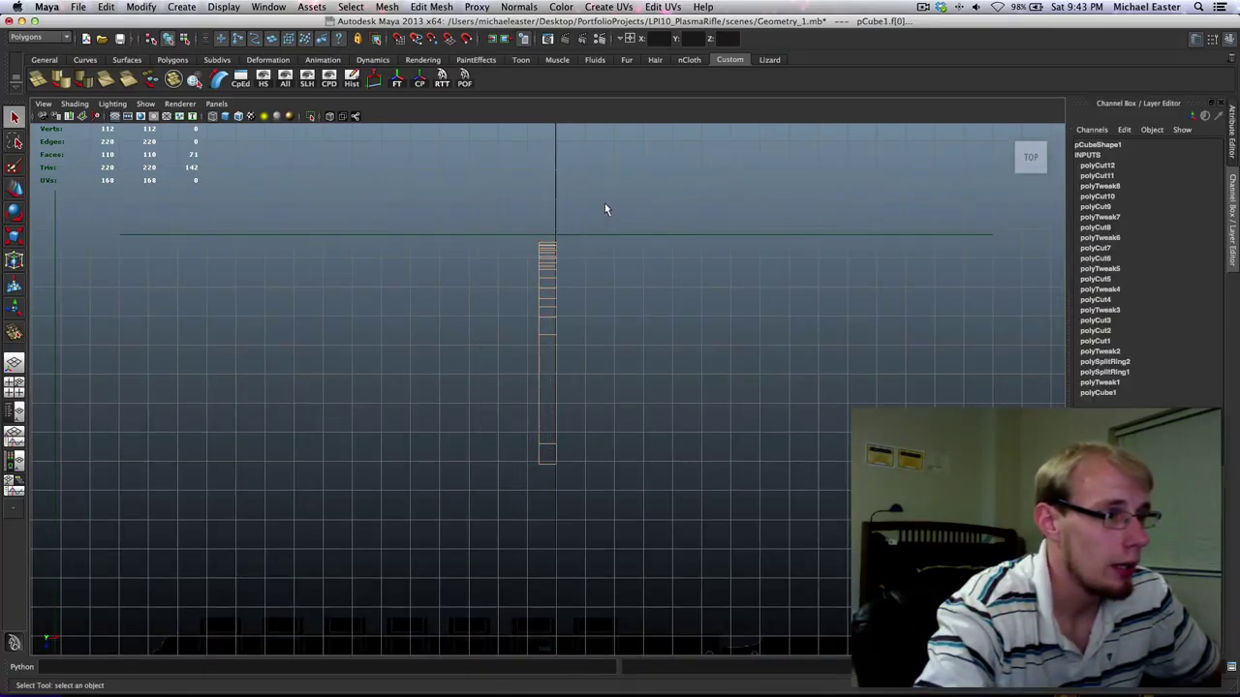
key(Delete)
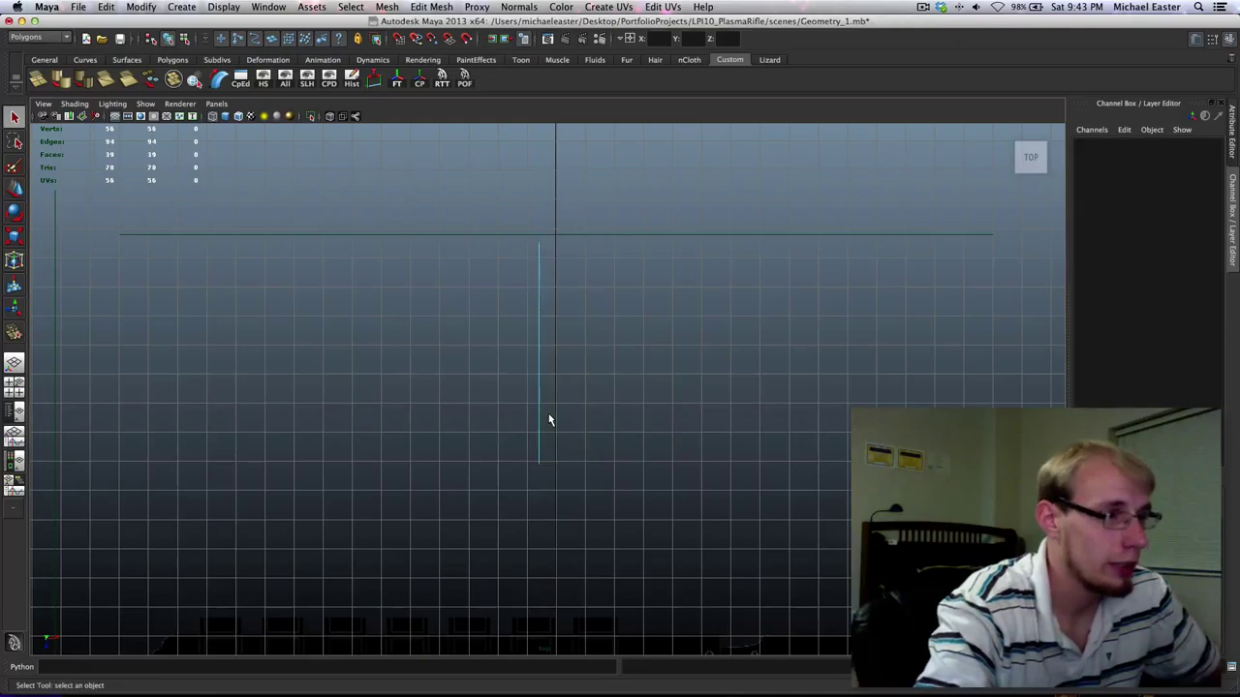
Merge the five foremost vertices behind the rectangular panel on the upper horizontal cut into the panel's upper rear corner in the side view.
key(space)
key(space)
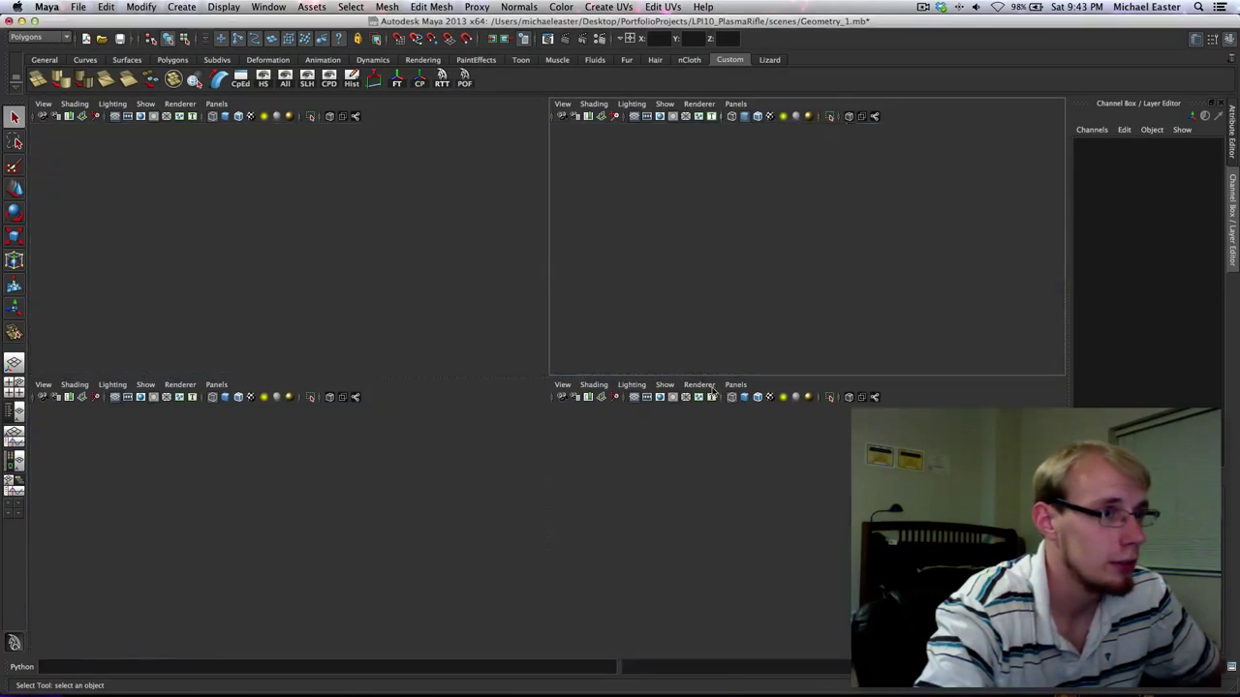
key(space)
key(space)
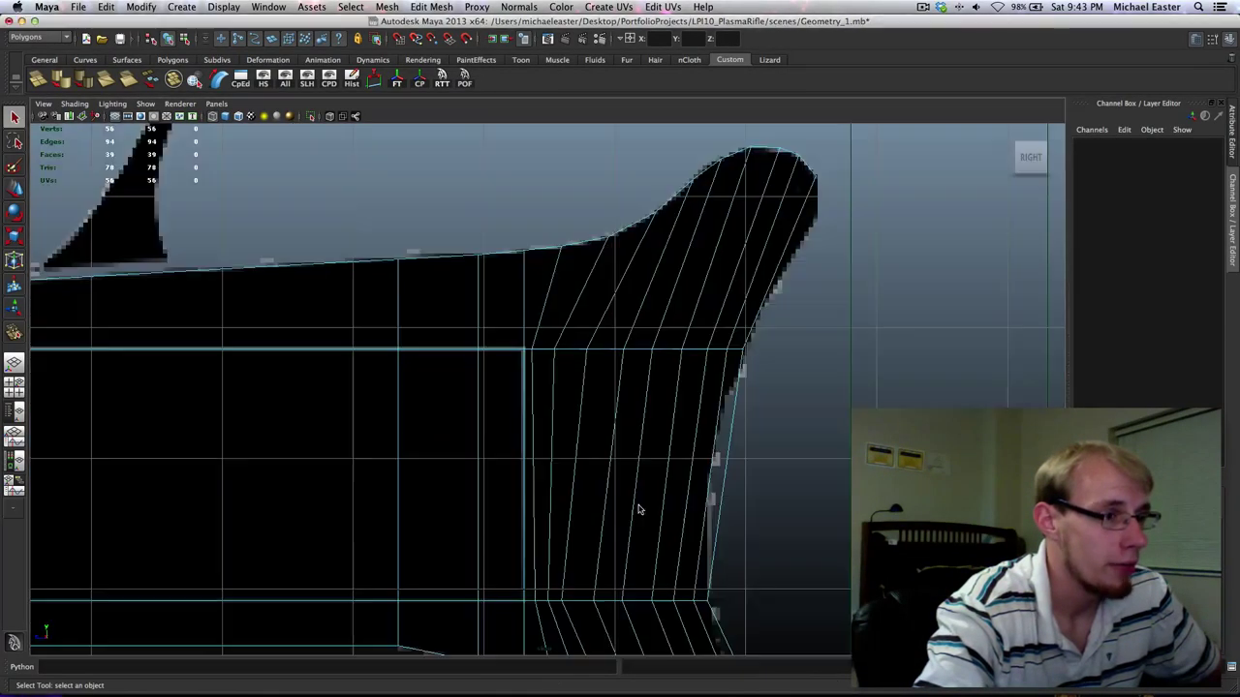
key(q)
right_drag(599, 352, 549, 340)
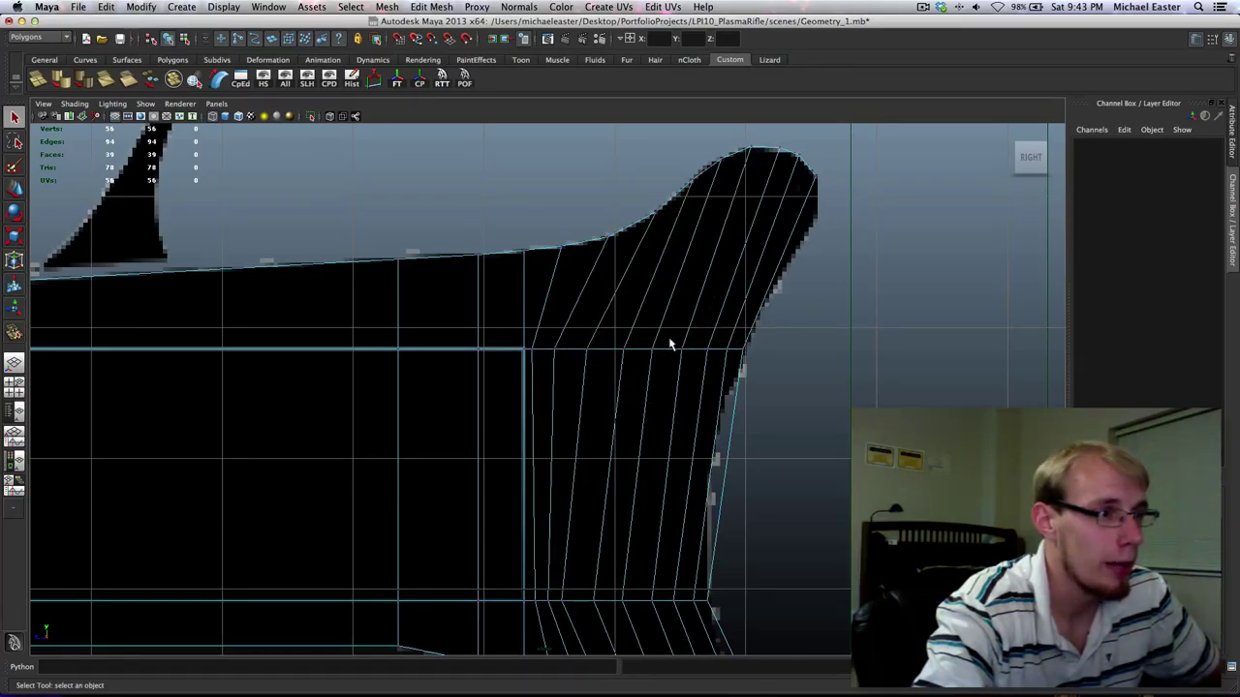
drag(671, 335, 528, 389)
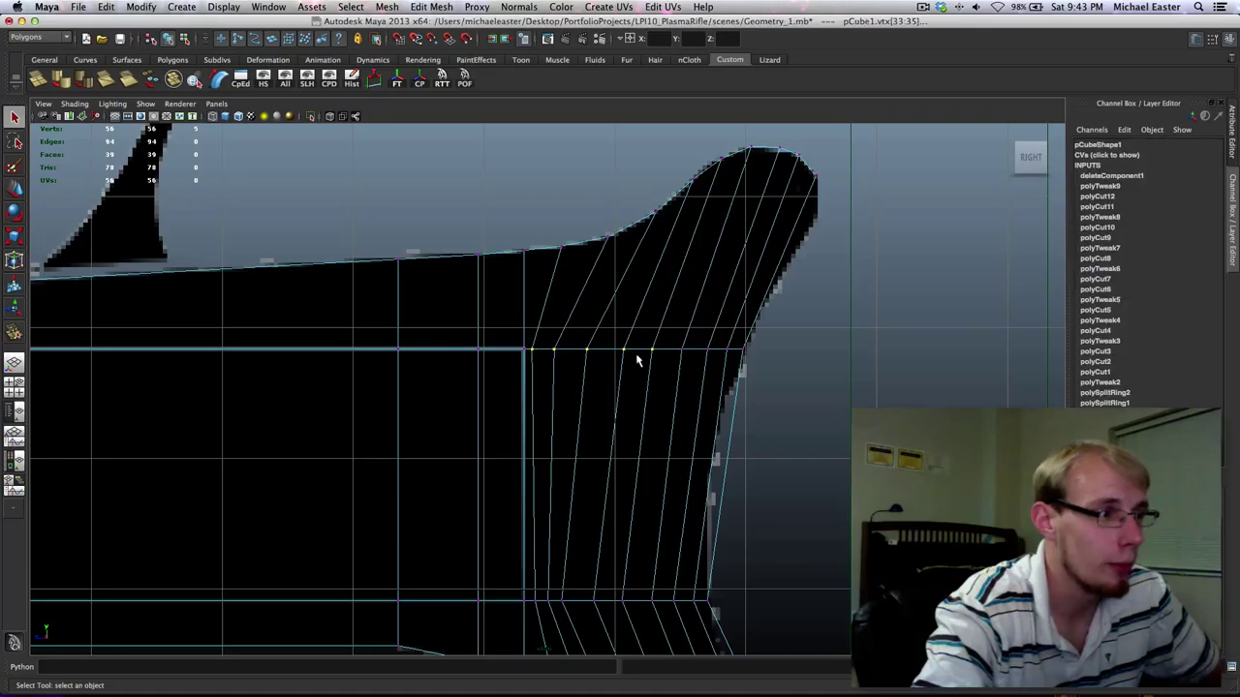
right_drag(622, 157, 622, 161)
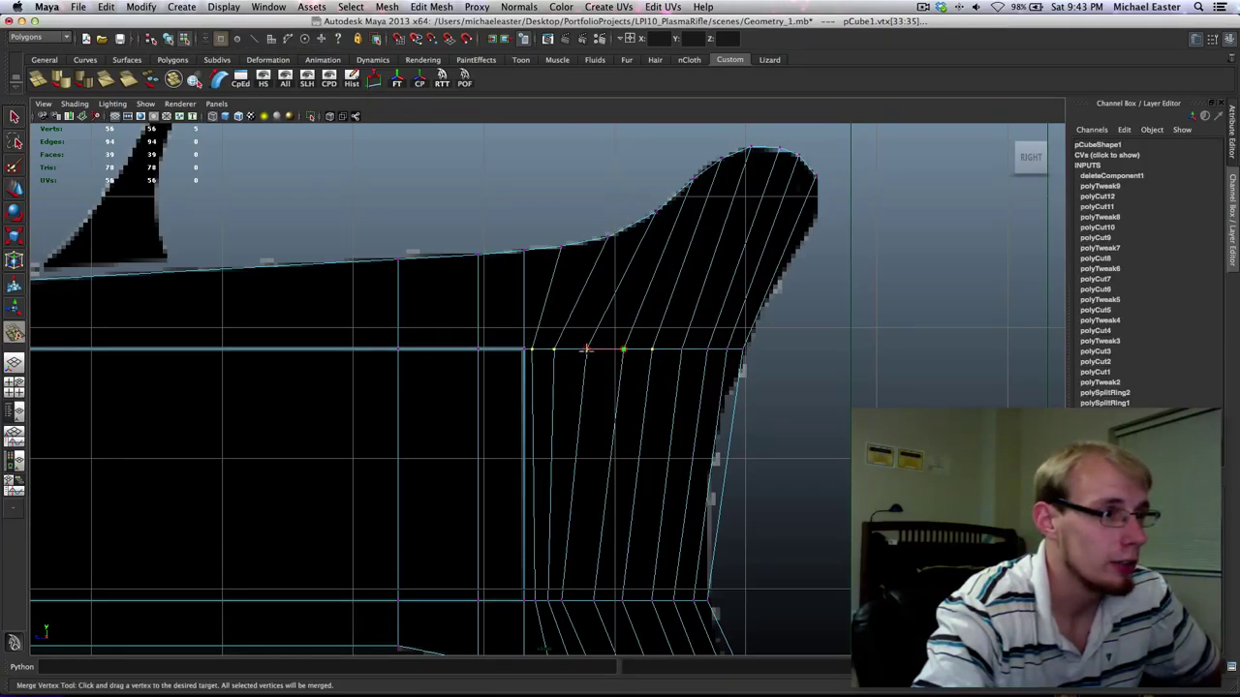
drag(514, 351, 516, 351)
Merge the matching group of foremost vertices on the lower horizontal cut into the panel's lower rear corner.
alt+middle_drag(652, 346, 659, 185)
key(q)
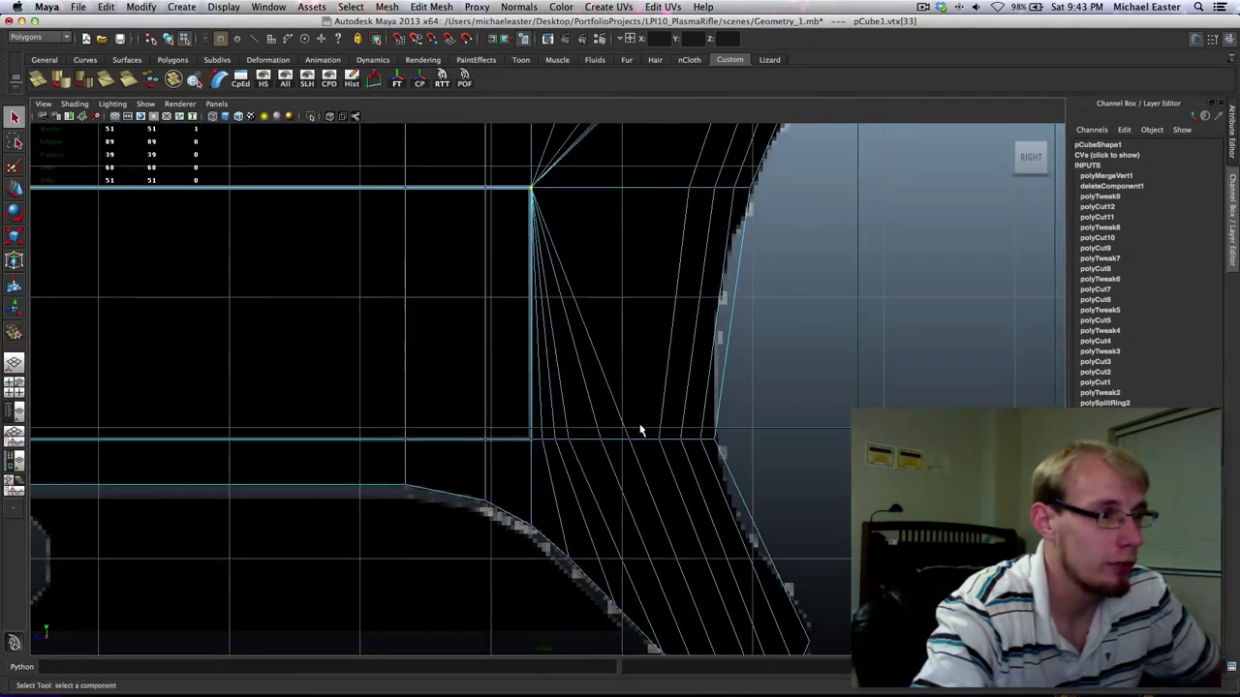
drag(640, 423, 532, 440)
key(y)
Move the foremost remaining vertex on each horizontal cut forward with snapping, lining the pair up as a vertical edge behind the panel.
scroll(546, 471, down, 6)
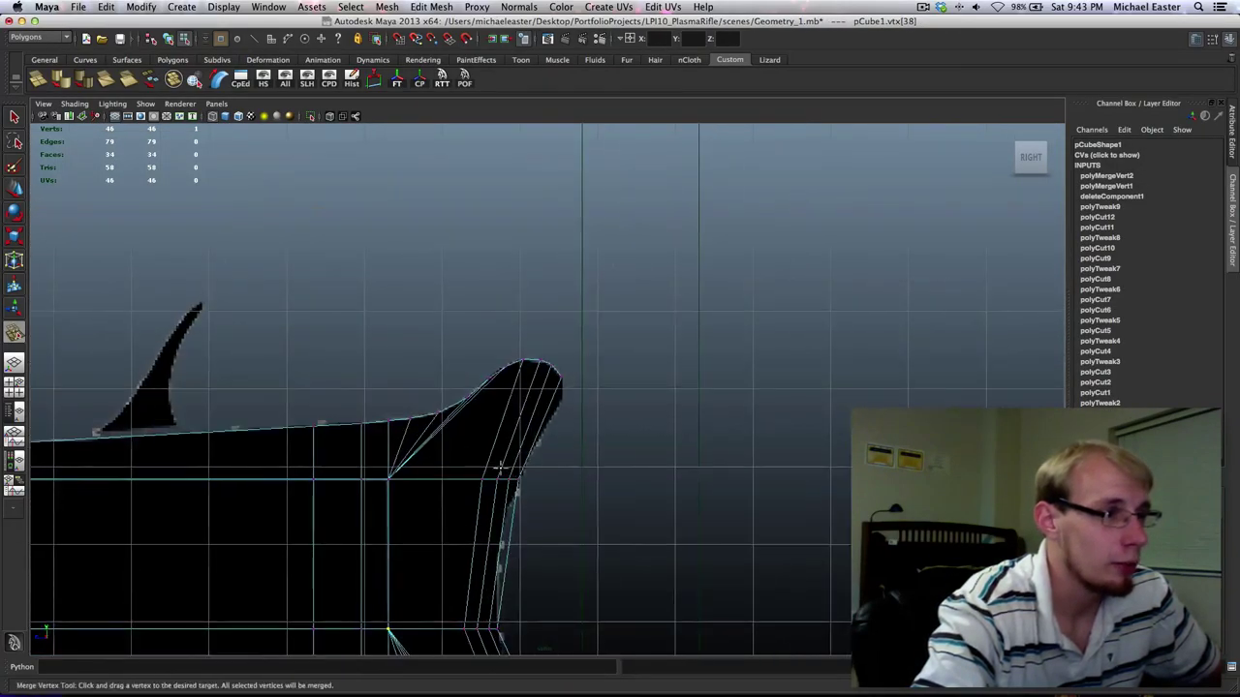
alt+middle_drag(499, 467, 528, 394)
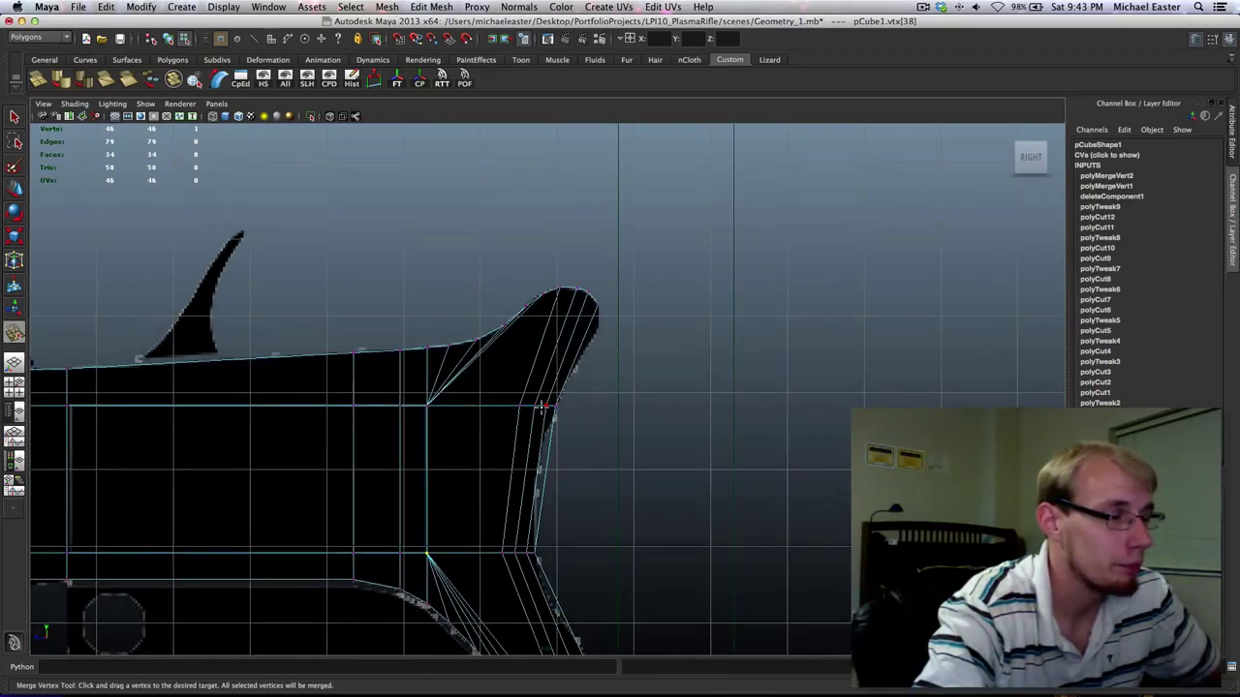
key(q)
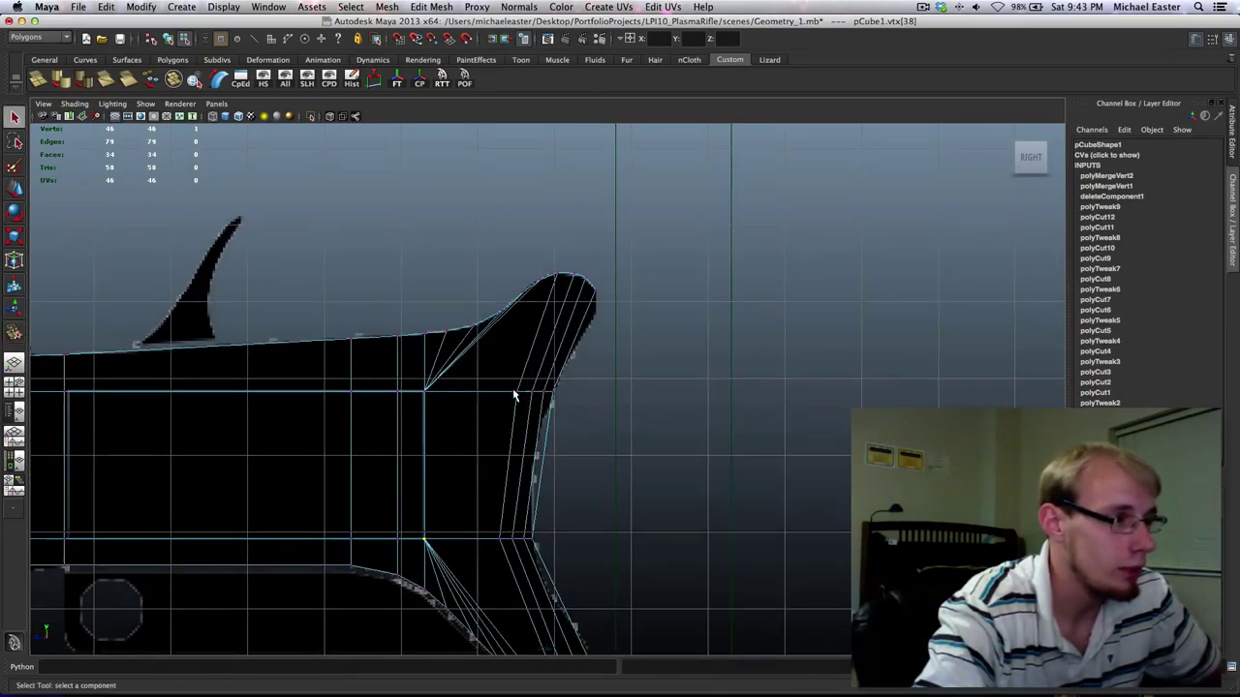
key(w)
drag(528, 409, 504, 549)
key(v)
middle_drag(612, 470, 578, 469)
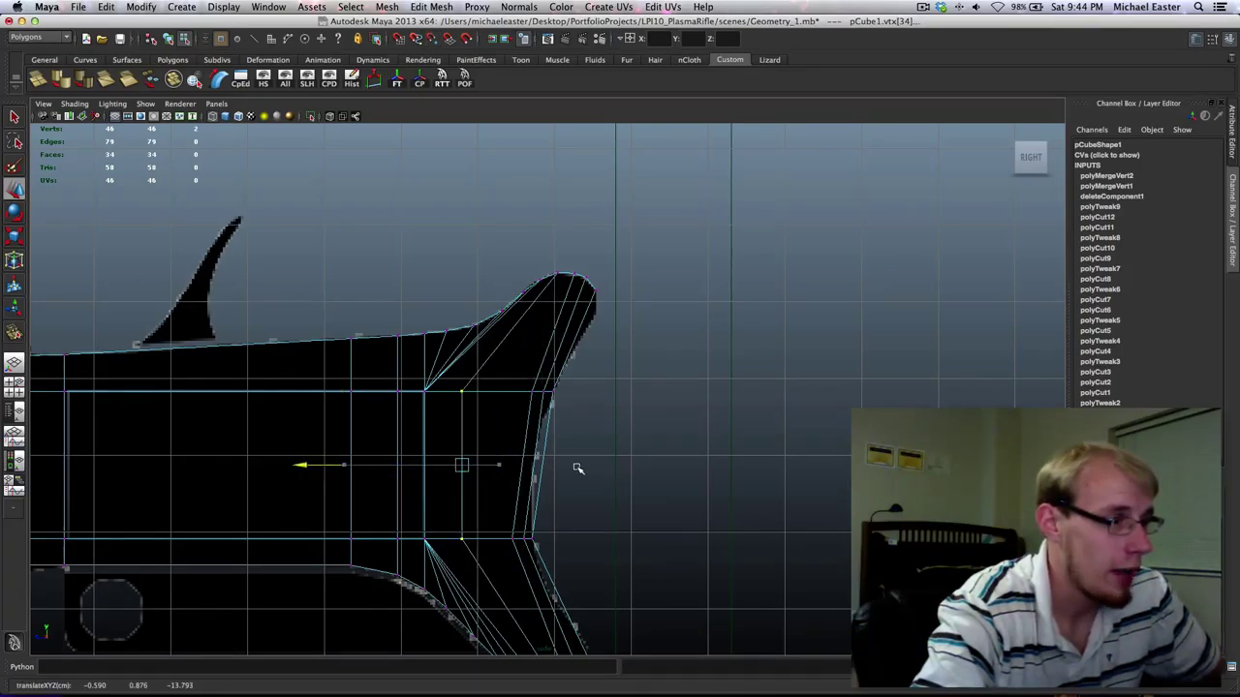
Move the next vertex on each horizontal cut forward with snapping to form a second vertical edge nearer the butt's rear outline.
scroll(587, 608, up, 6)
alt+middle_drag(579, 531, 589, 382)
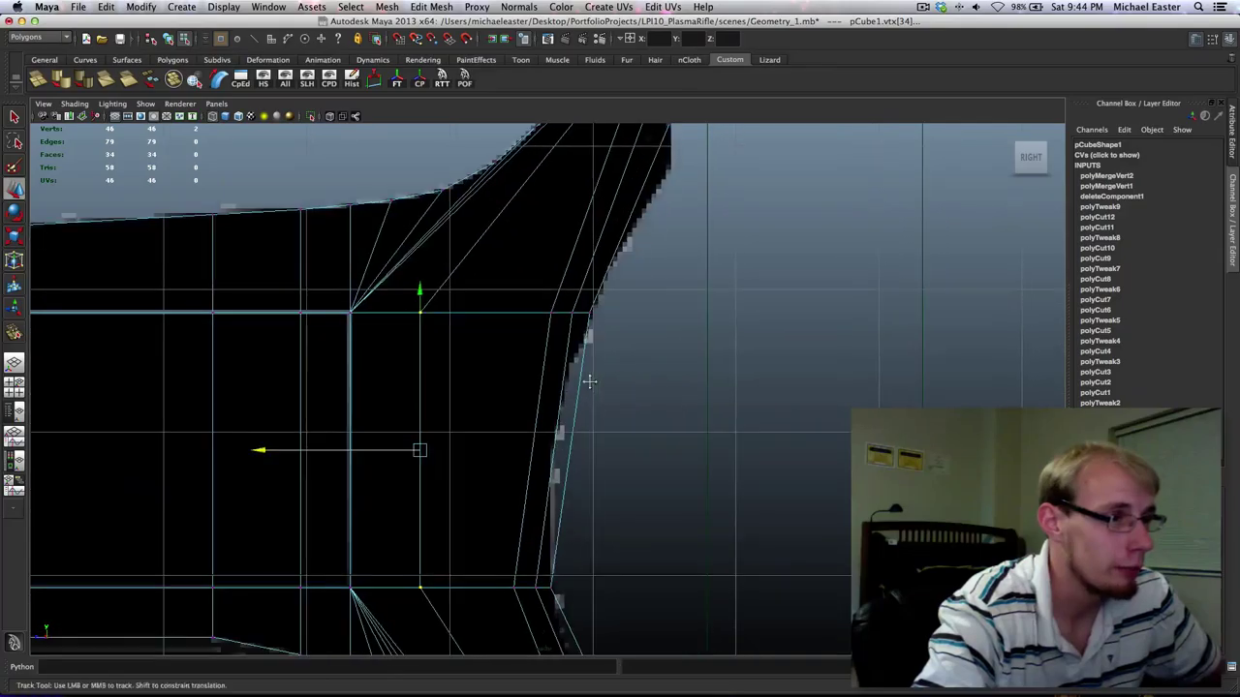
alt+middle_drag(603, 276, 544, 336)
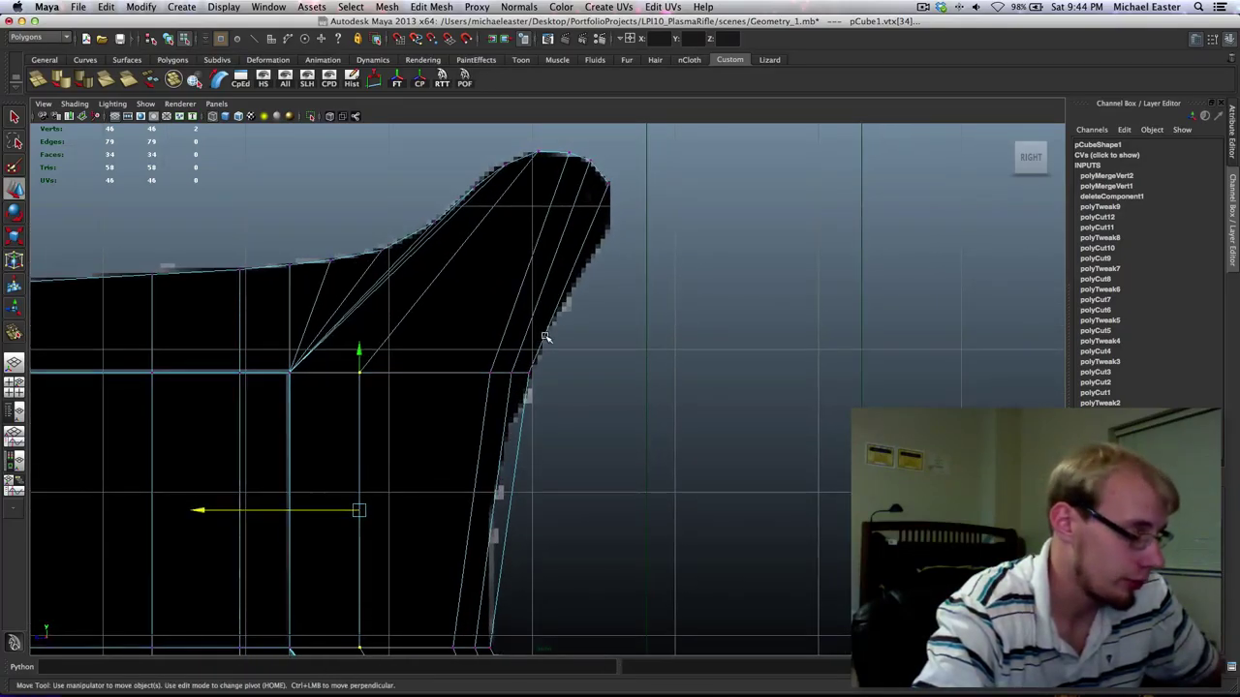
alt+middle_drag(522, 346, 612, 301)
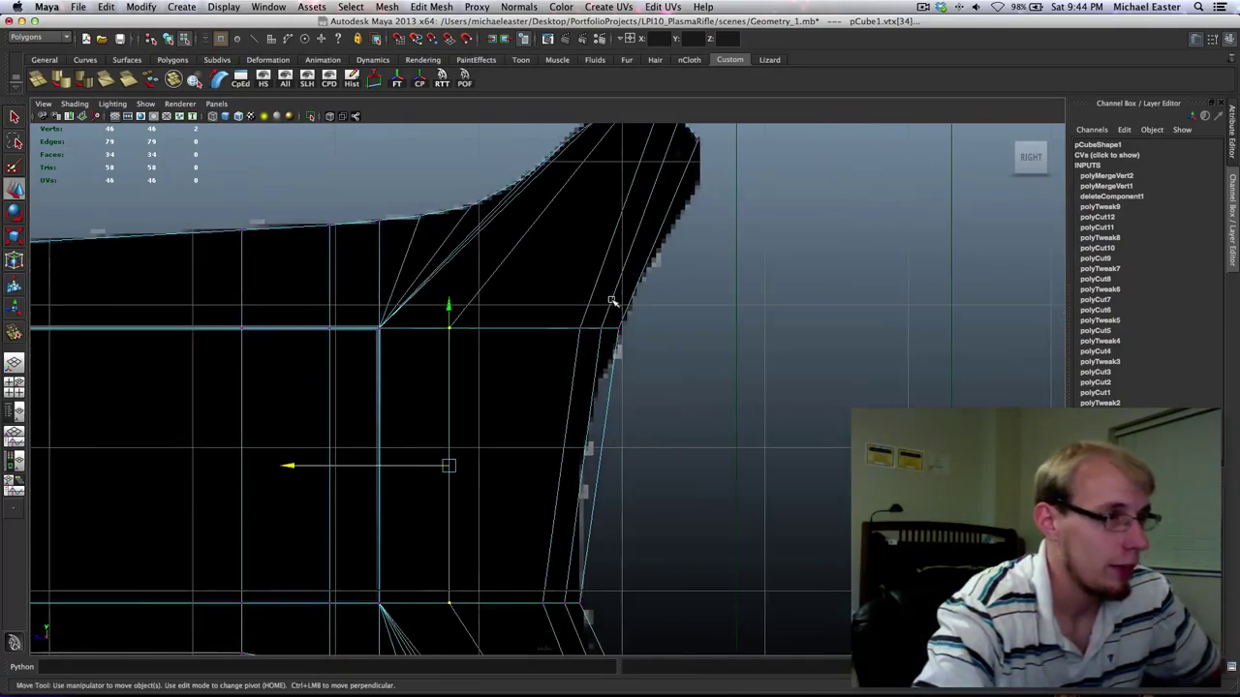
alt+middle_drag(600, 251, 526, 335)
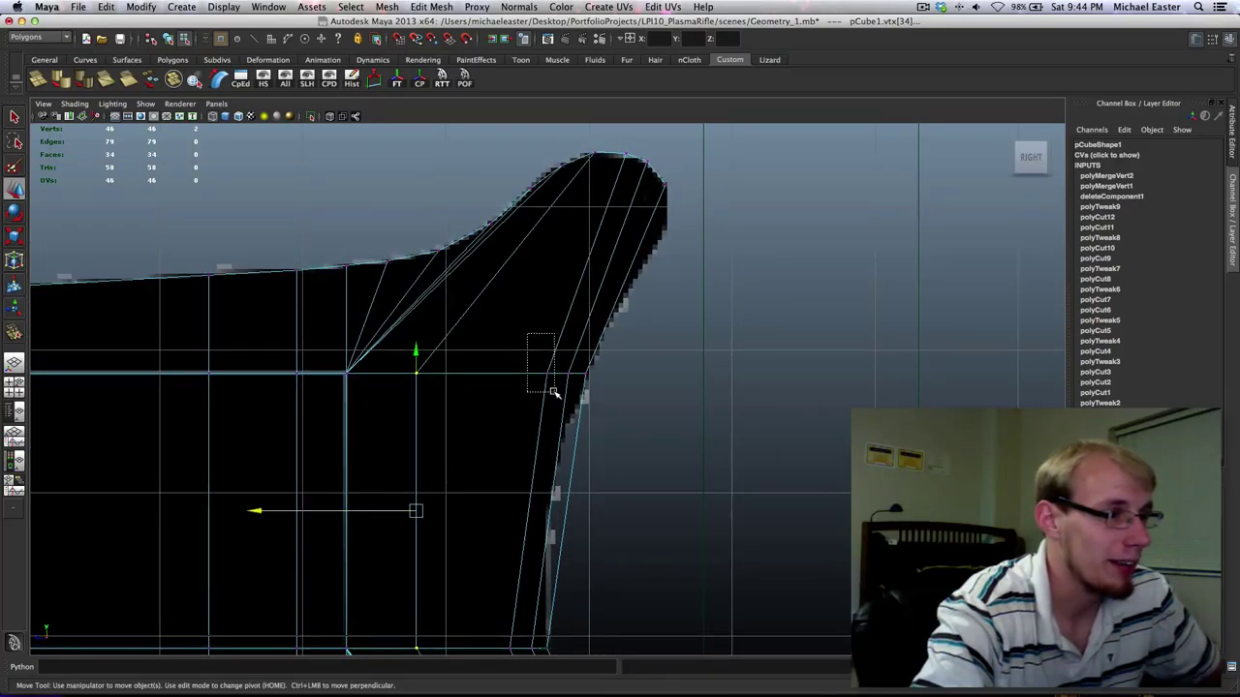
drag(554, 392, 556, 394)
alt+middle_drag(642, 418, 462, 554)
key(v)
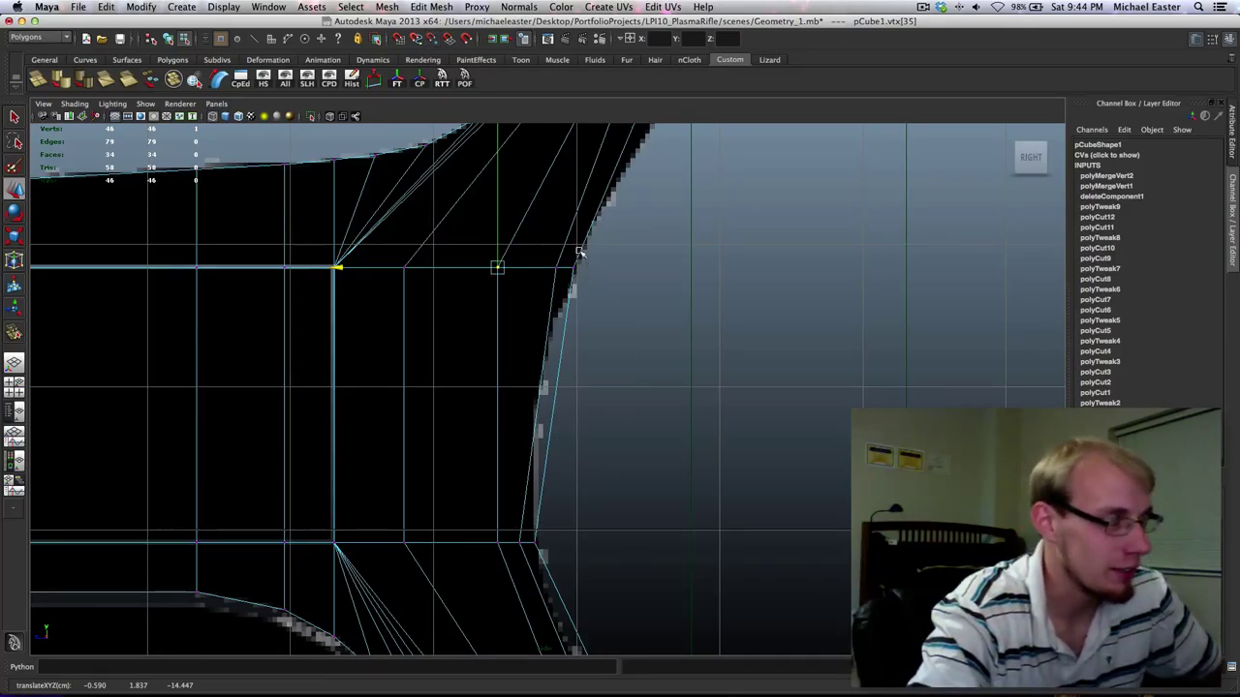
Merge the last inner vertex on each horizontal cut into the neighbouring vertex on the butt's concave rear outline.
alt+middle_drag(579, 252, 521, 308)
alt+middle_drag(475, 240, 479, 352)
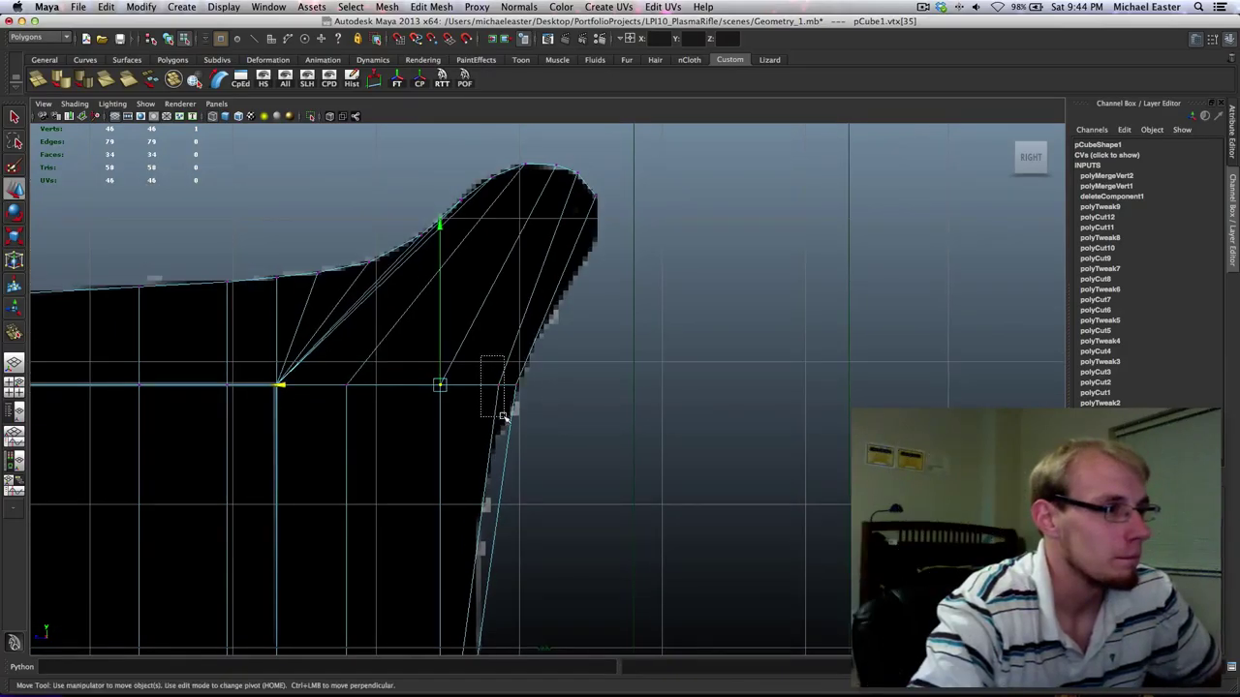
drag(503, 417, 506, 418)
shift+right_drag(570, 304, 570, 451)
drag(498, 380, 515, 385)
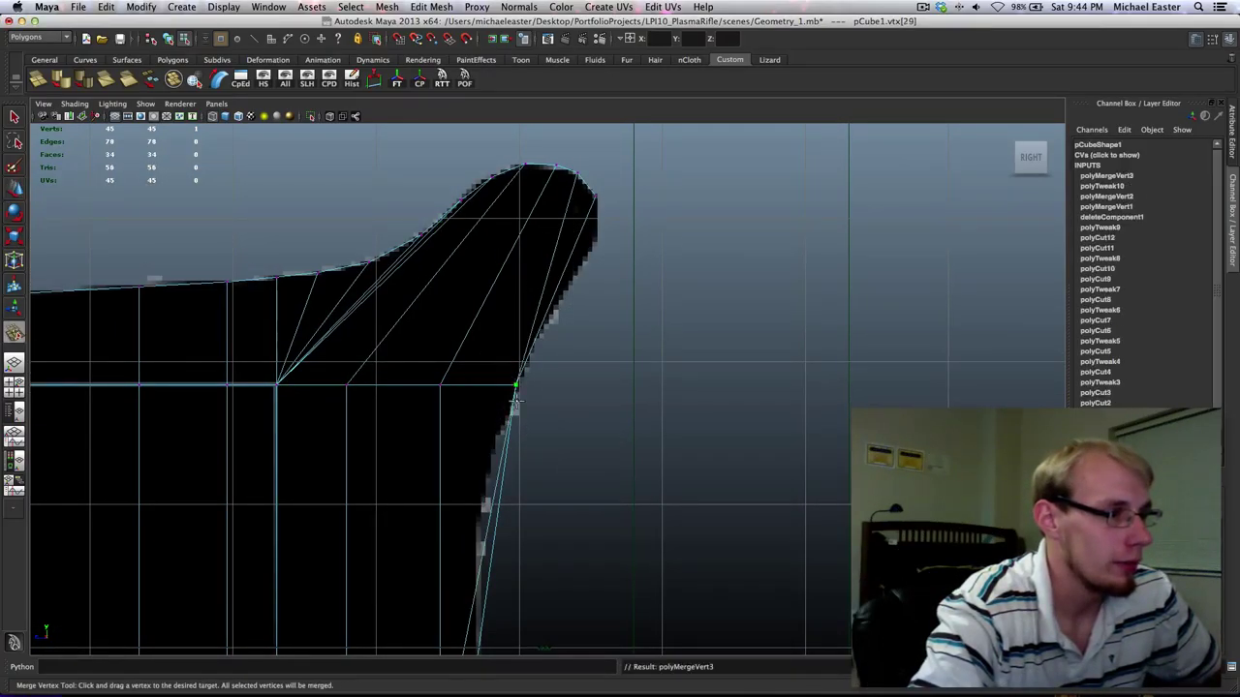
alt+middle_drag(473, 625, 472, 340)
drag(462, 368, 477, 374)
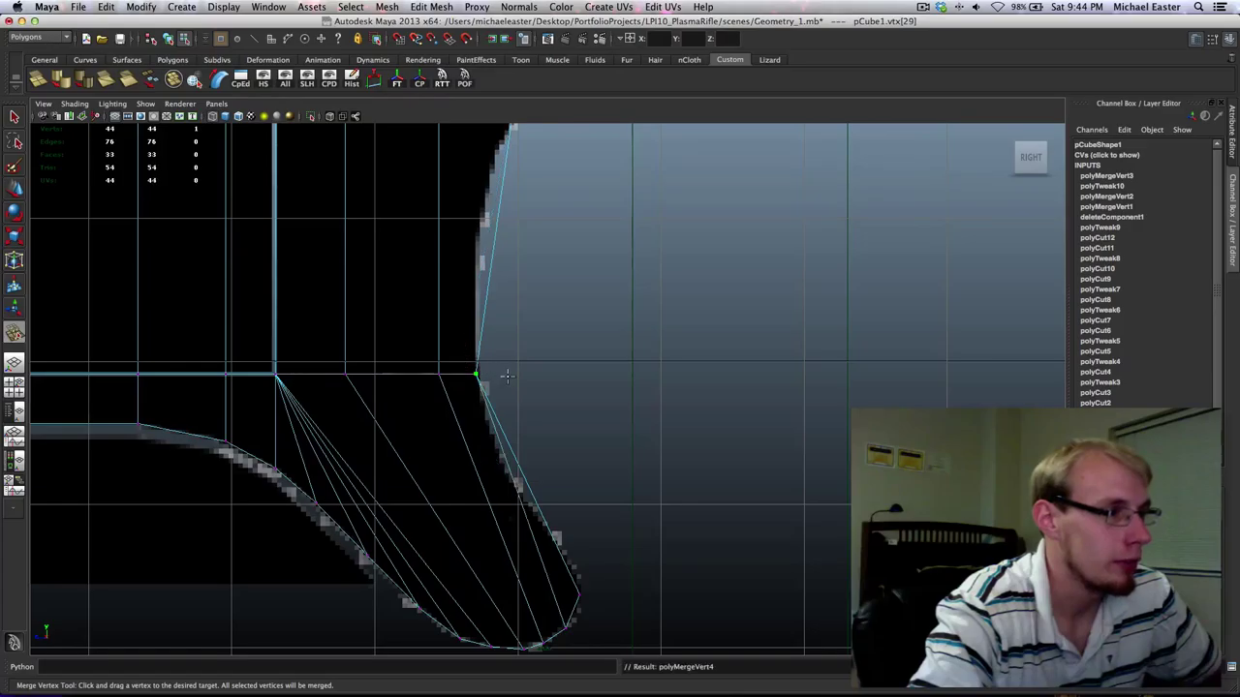
Delete the three rearmost diagonal edges fanning from the panel's upper rear corner to the butt's top outline.
alt+middle_drag(570, 290, 551, 109)
alt+middle_drag(593, 302, 667, 378)
alt+middle_drag(633, 419, 608, 338)
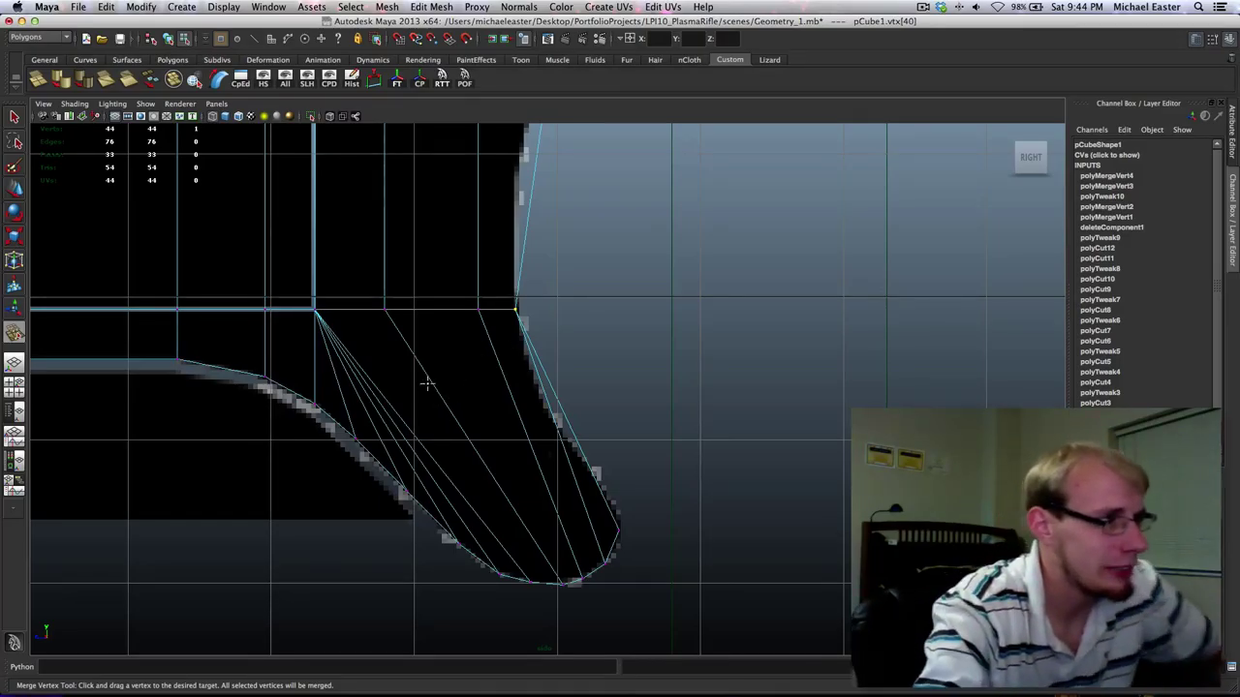
alt+middle_drag(343, 301, 336, 572)
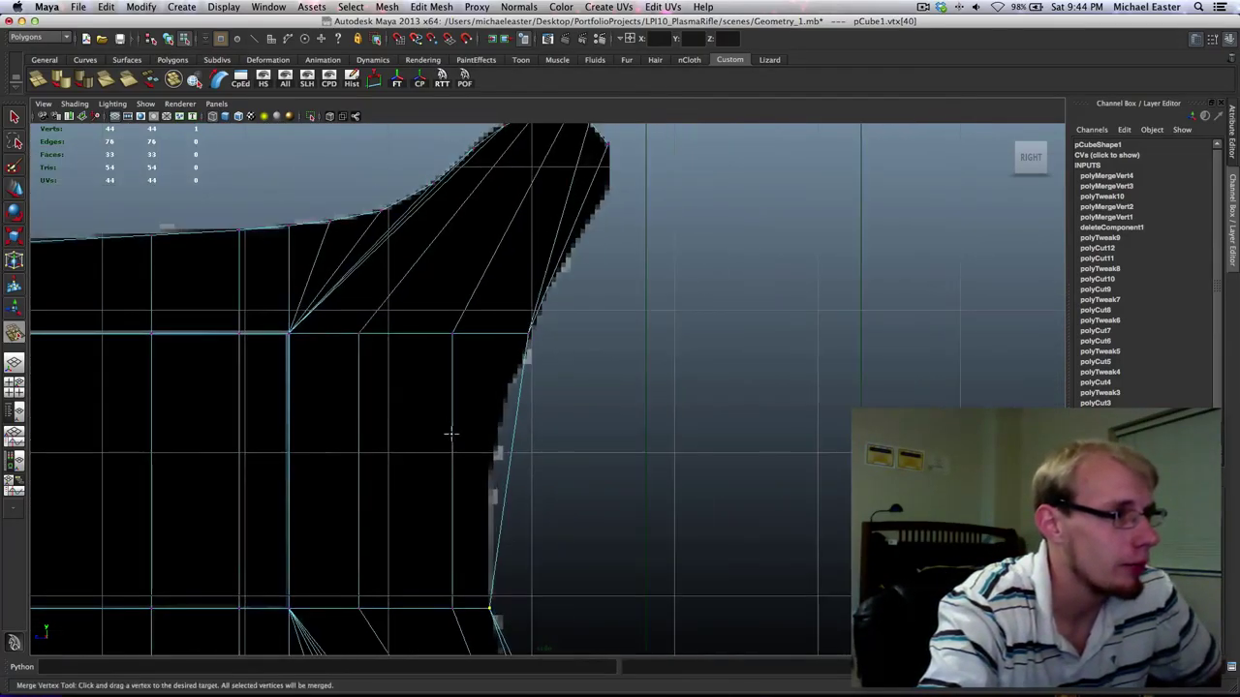
alt+middle_drag(451, 433, 407, 378)
alt+middle_drag(379, 280, 432, 432)
right_drag(410, 374, 397, 331)
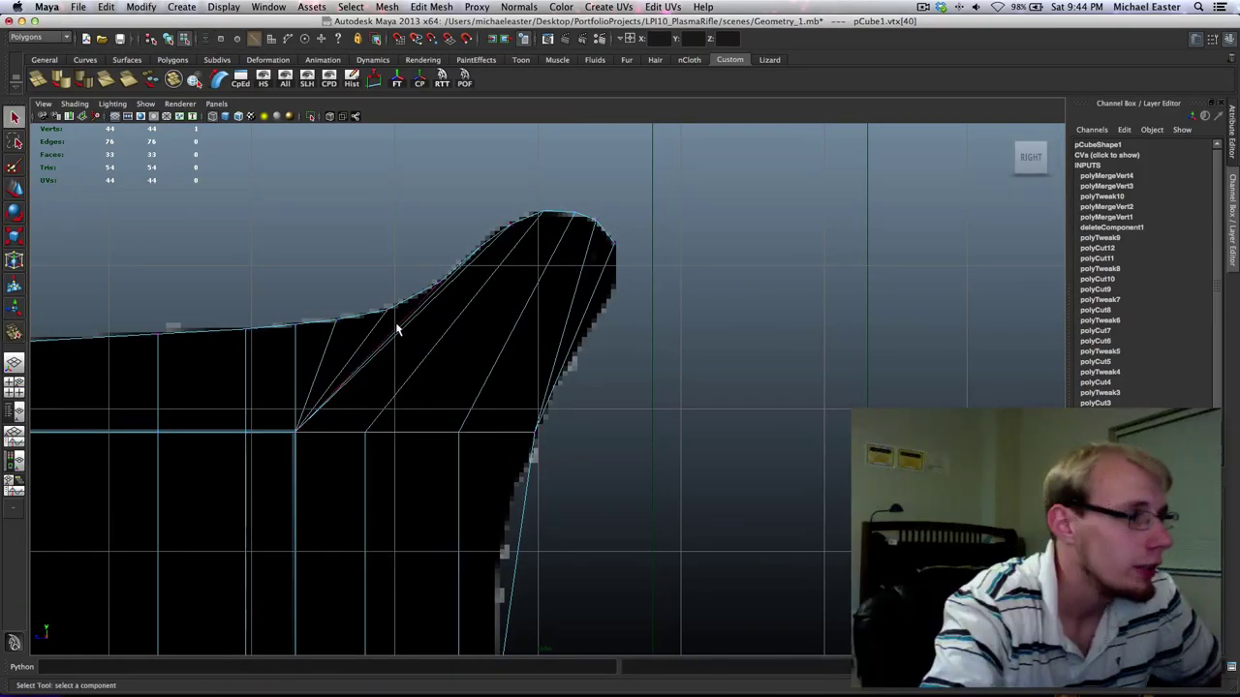
drag(407, 361, 406, 364)
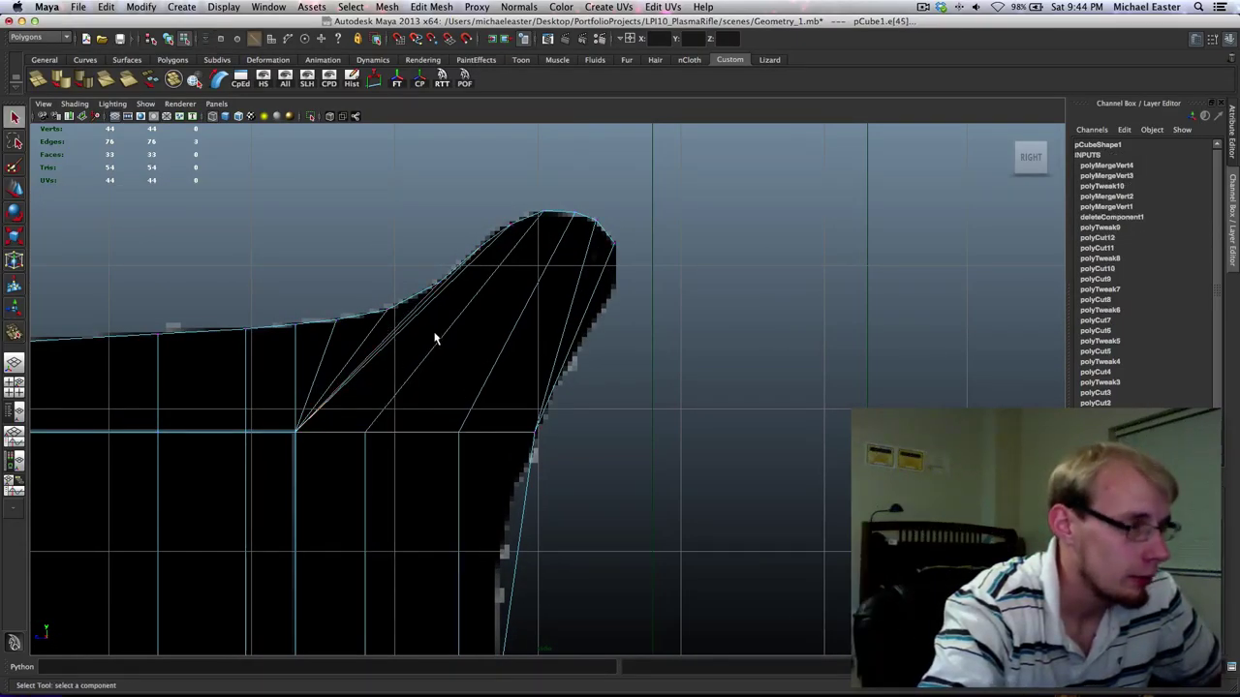
key(Delete)
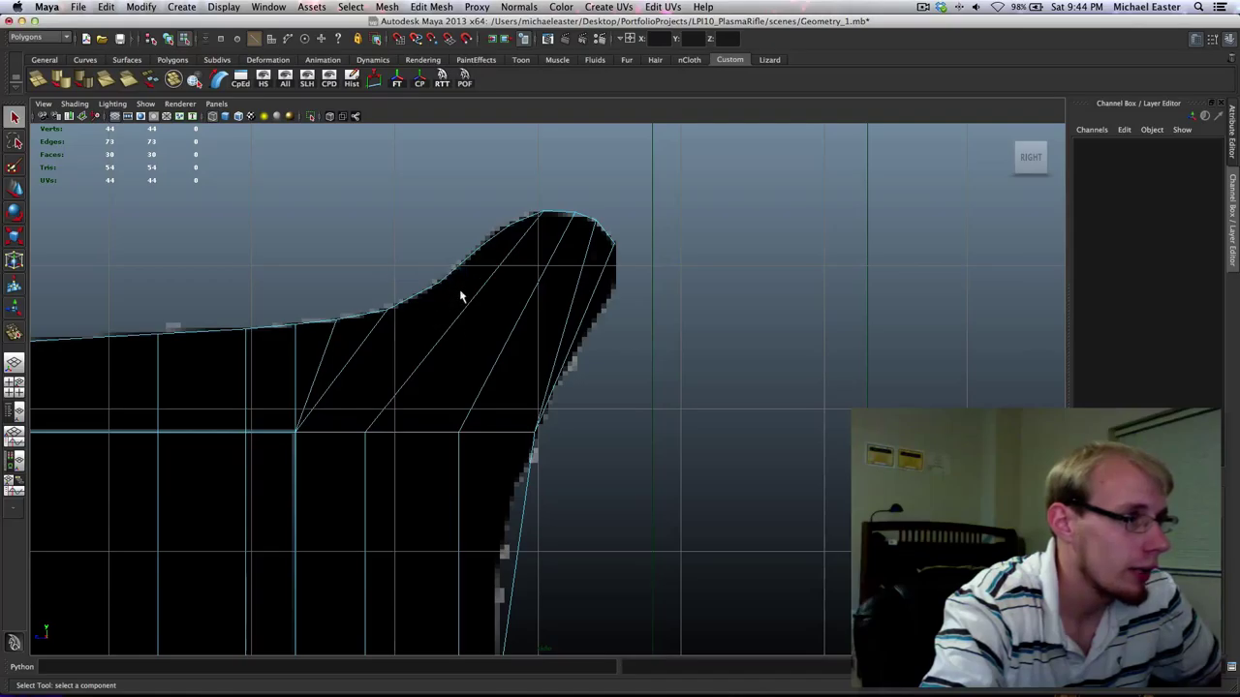
Use Split Polygon to connect three vertices on the butt's upper concave outline to the top end of the first vertical edge behind the panel.
key(F8)
click(451, 337)
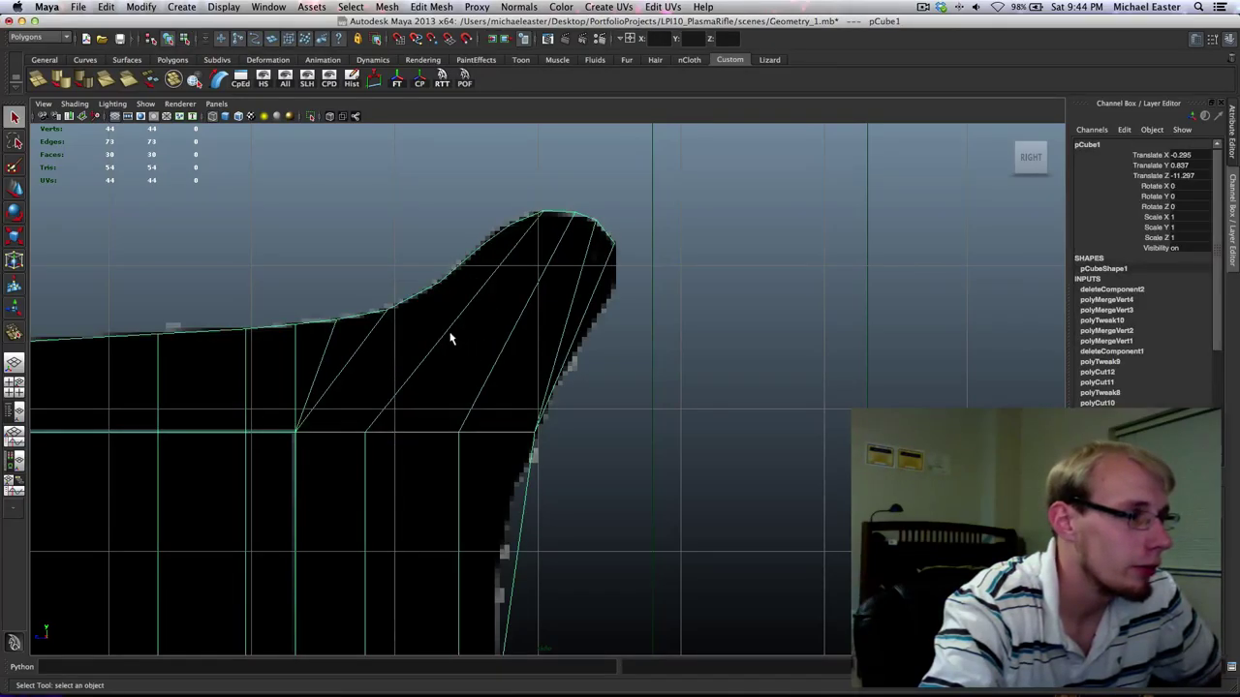
mouse_move(385, 325)
shift+right_down()
mouse_move(255, 328)
mouse_move(361, 326)
shift+right_up()
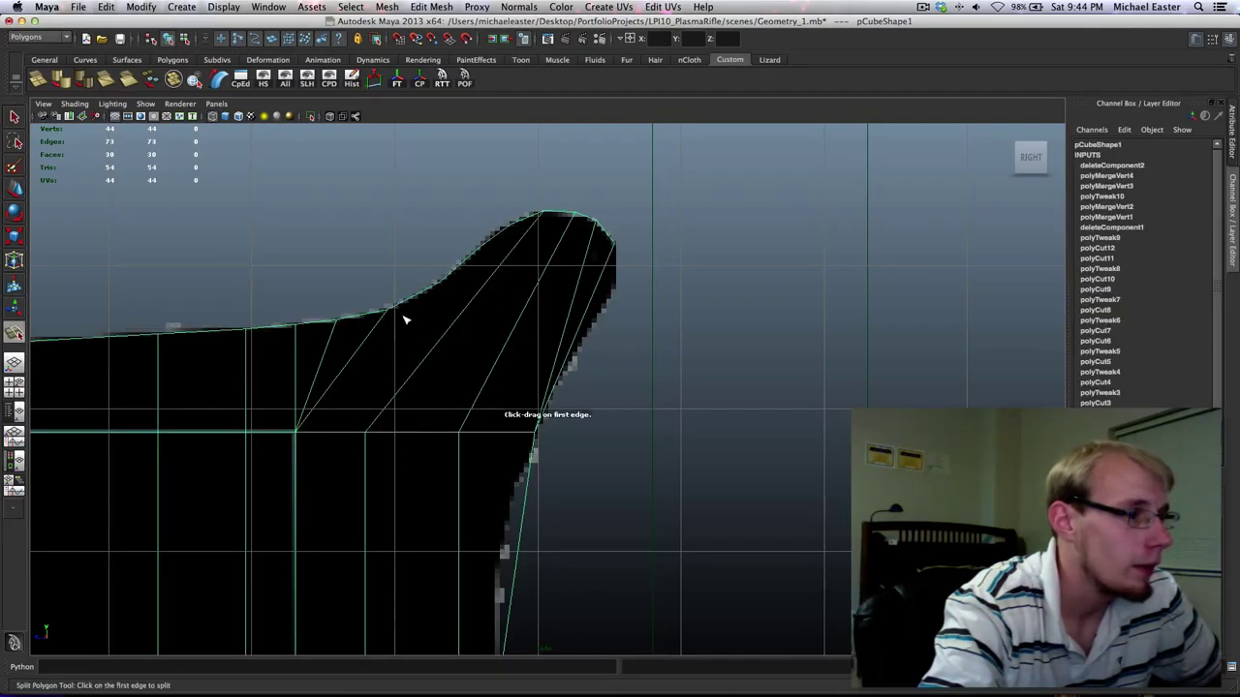
click(414, 297)
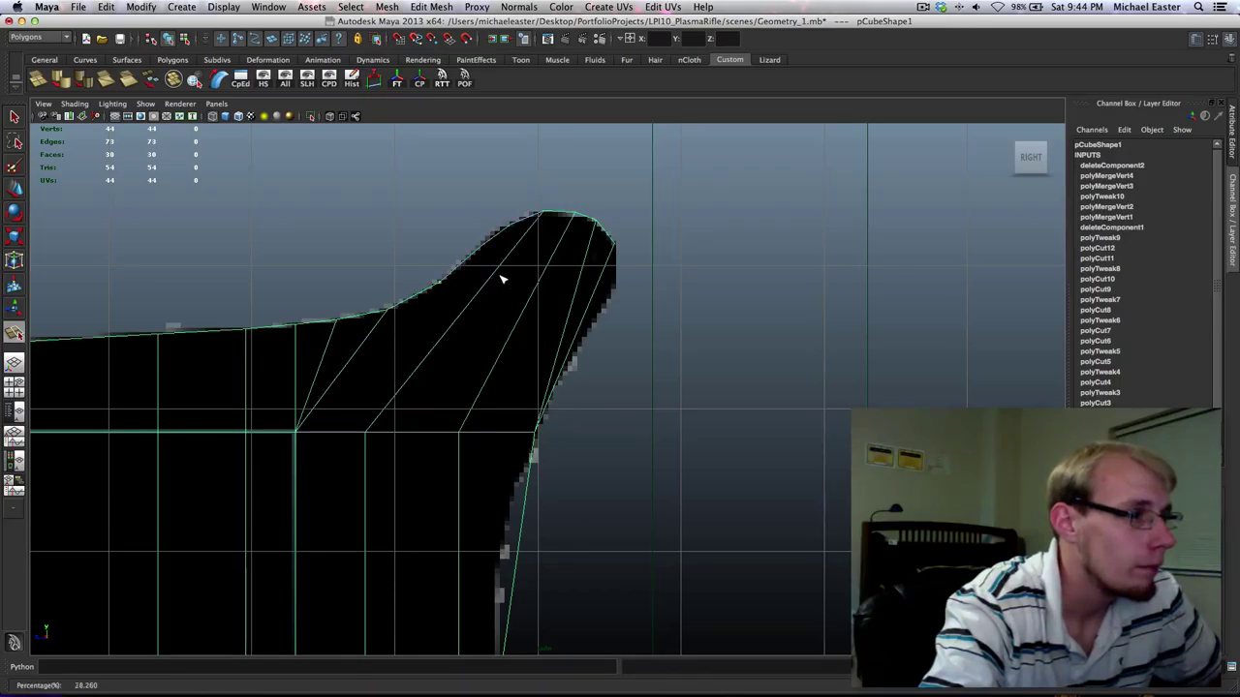
click(366, 432)
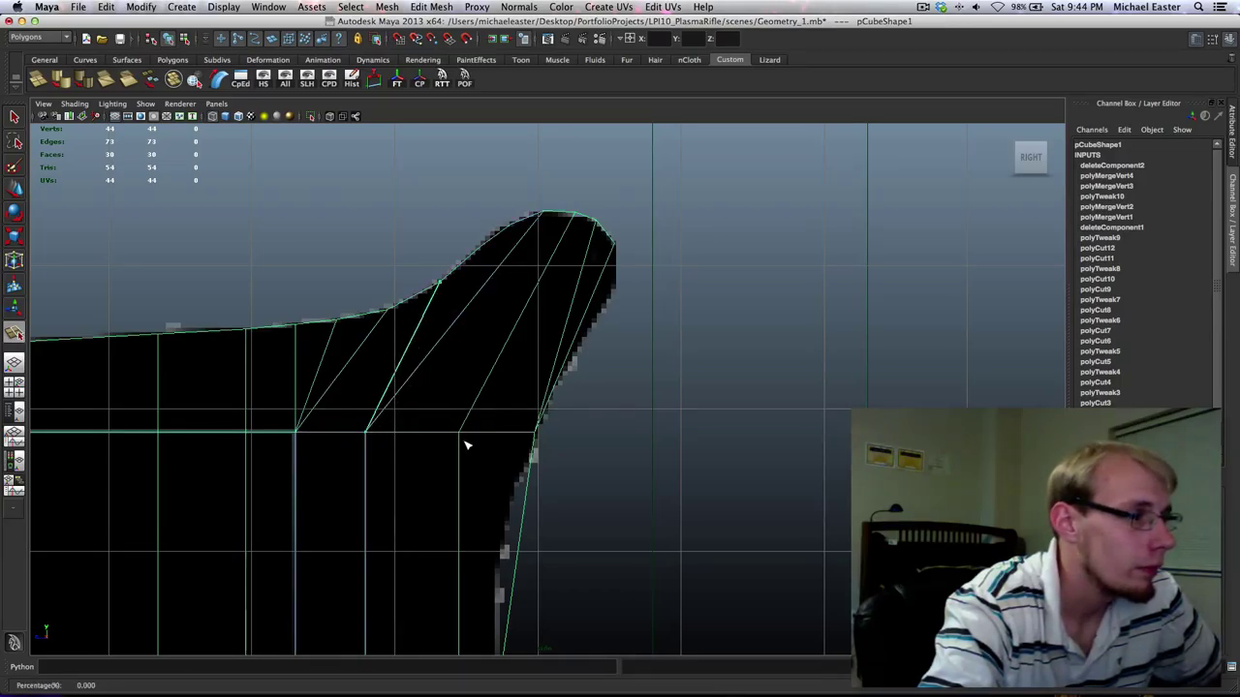
click(478, 249)
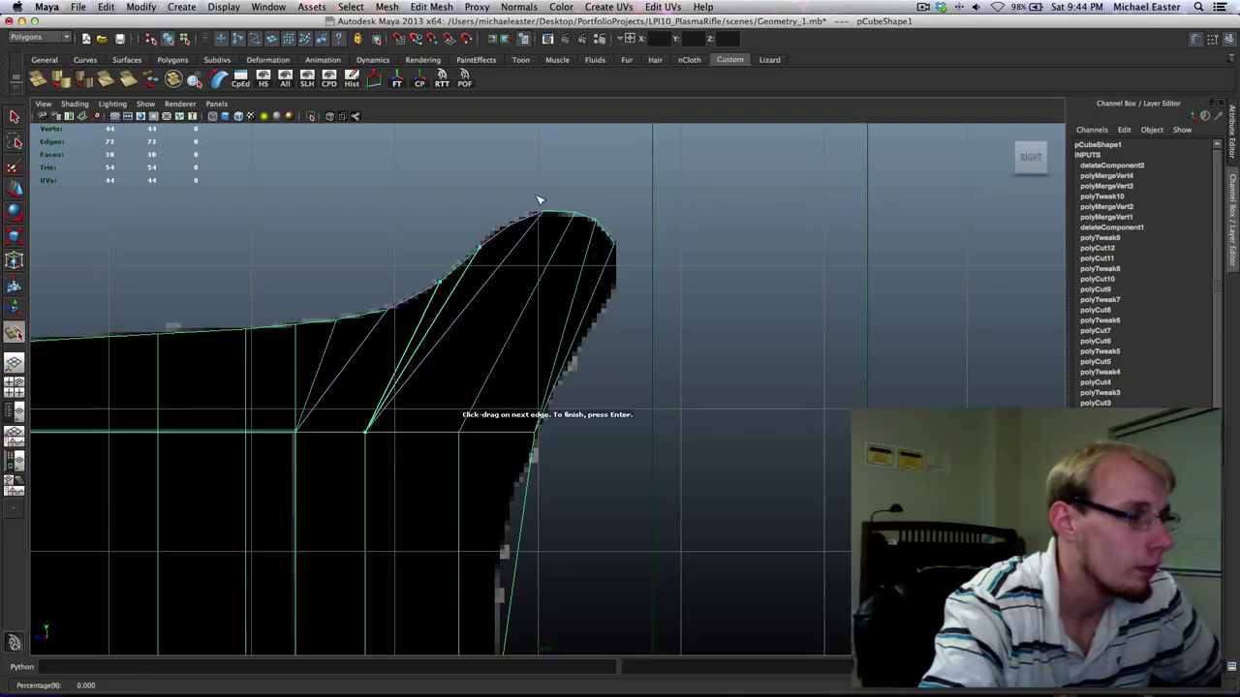
key(Return)
drag(497, 238, 550, 208)
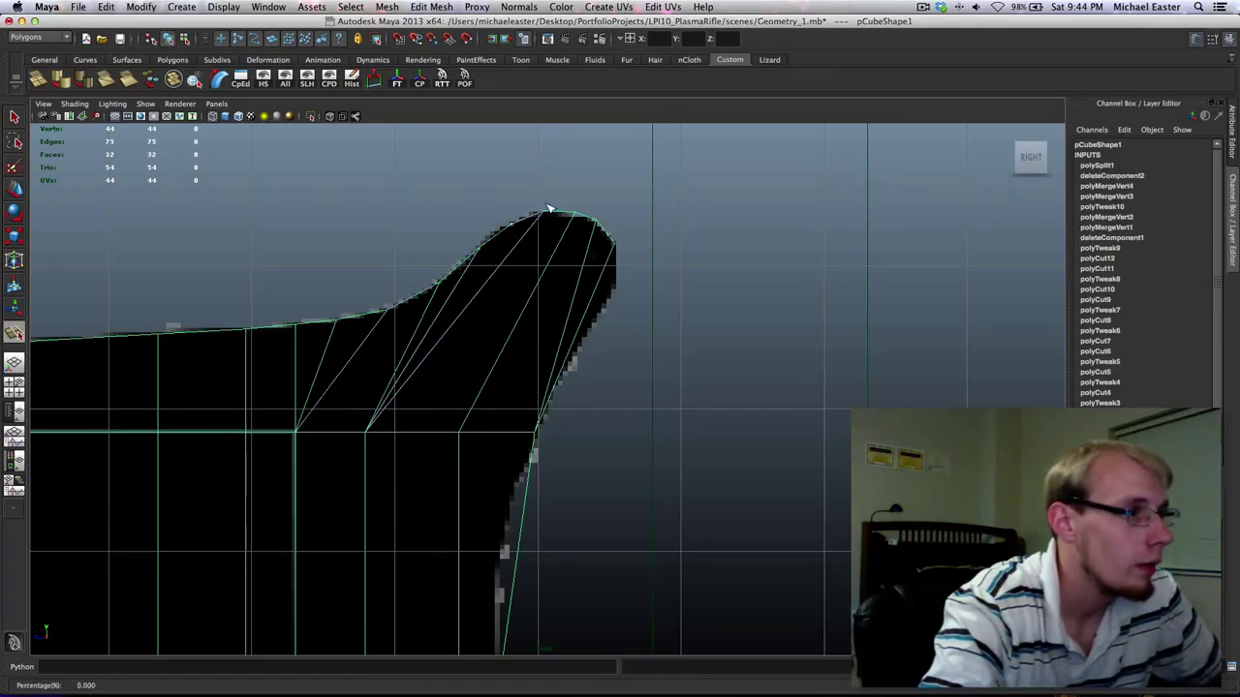
drag(436, 350, 364, 434)
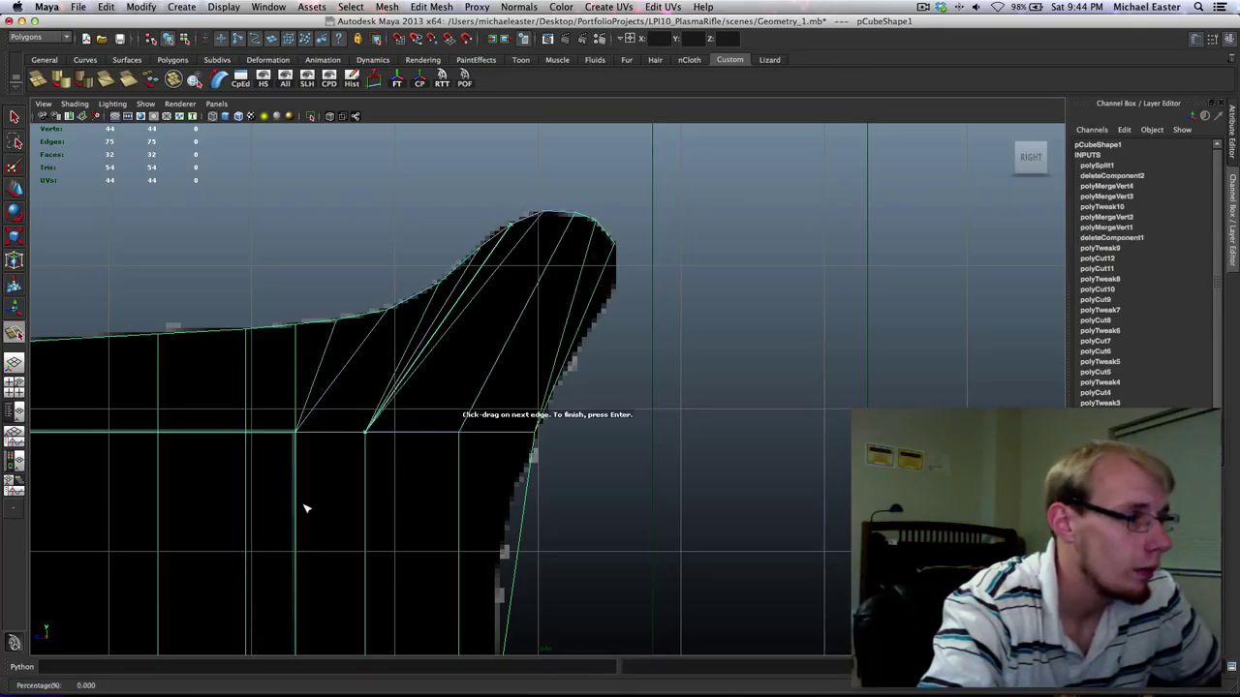
key(q)
Delete the three rearmost diagonal edges fanning from the panel's lower rear corner to the butt's bottom outline.
alt+middle_drag(358, 535, 403, 344)
right_drag(349, 411, 346, 369)
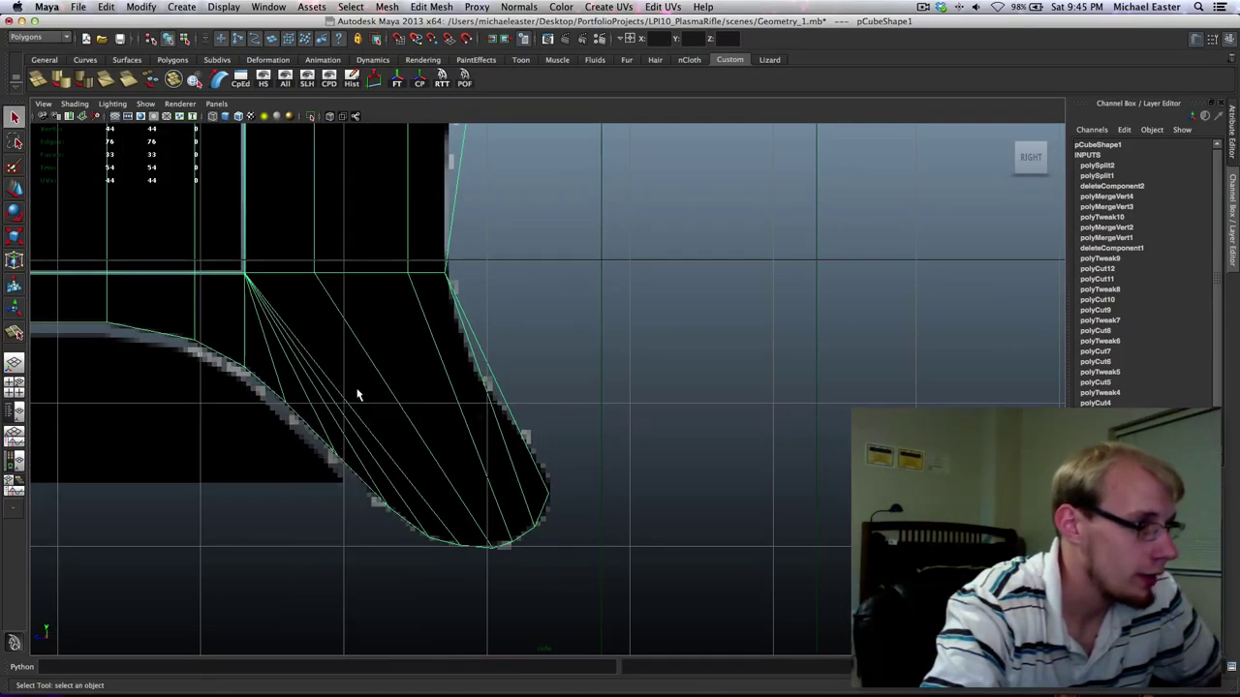
click(334, 434)
key(Delete)
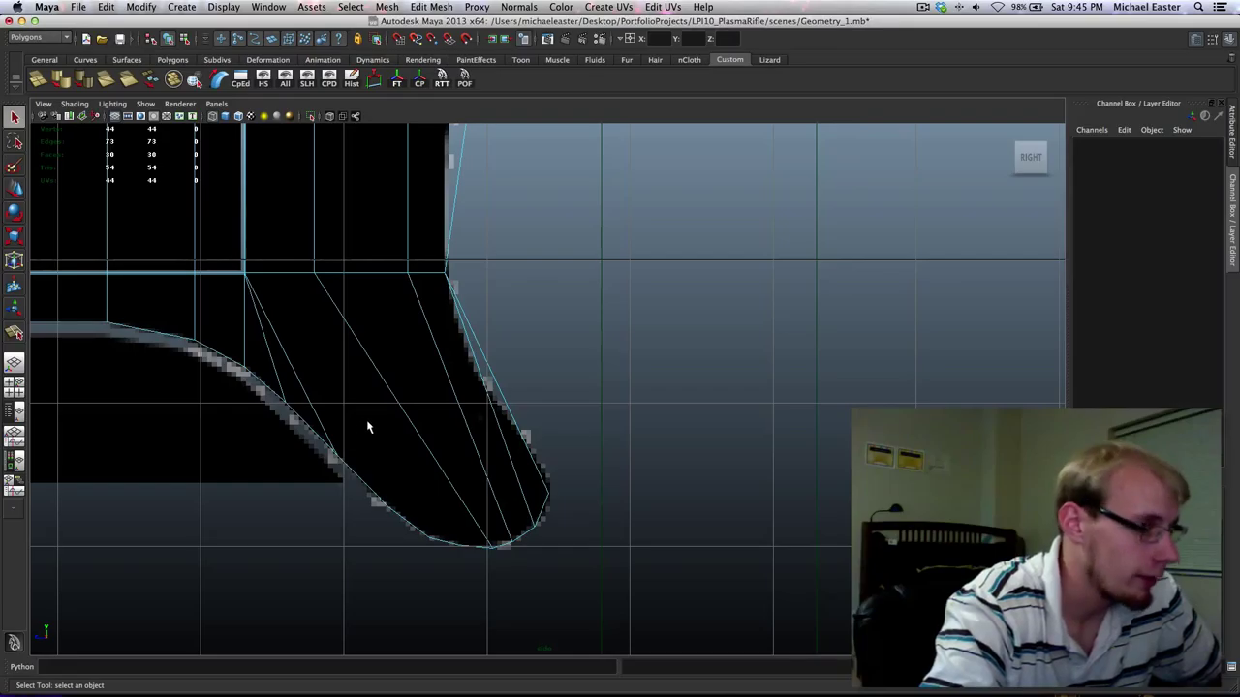
Use Split Polygon to connect three vertices on the butt's bottom outline to the lower end of the first vertical edge behind the panel.
right_click(400, 398)
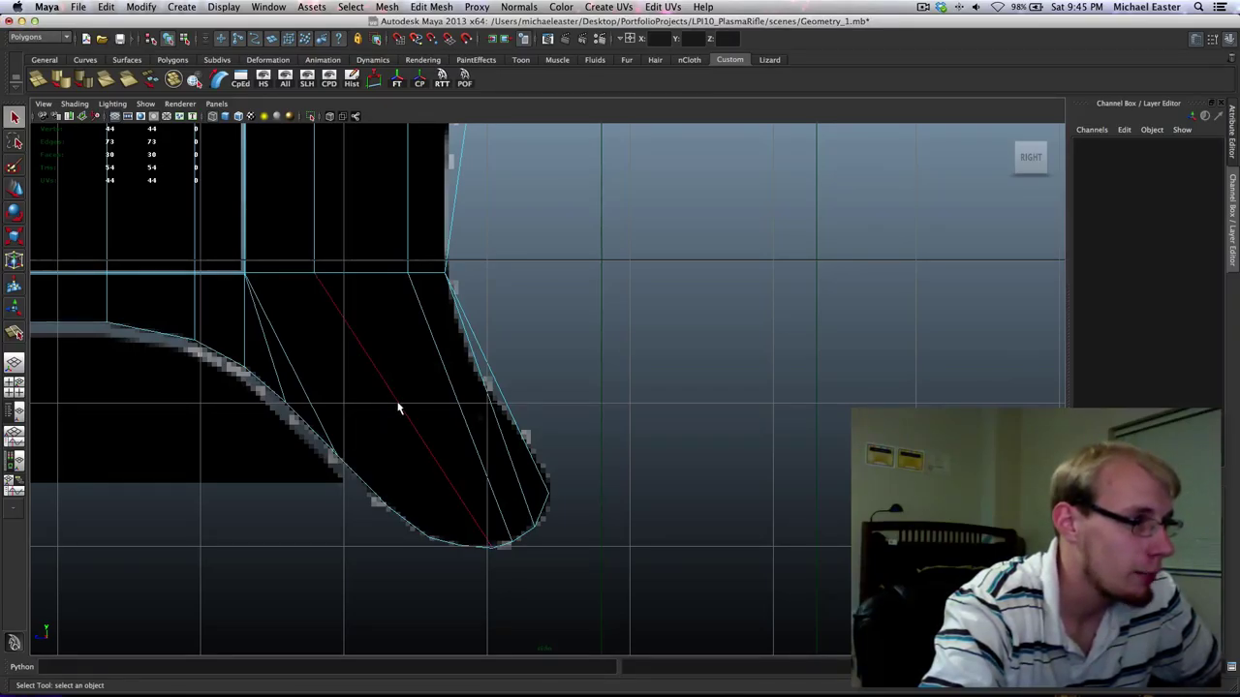
mouse_move(398, 403)
right_down()
mouse_move(451, 386)
mouse_move(324, 413)
mouse_move(378, 410)
right_up()
click(402, 446)
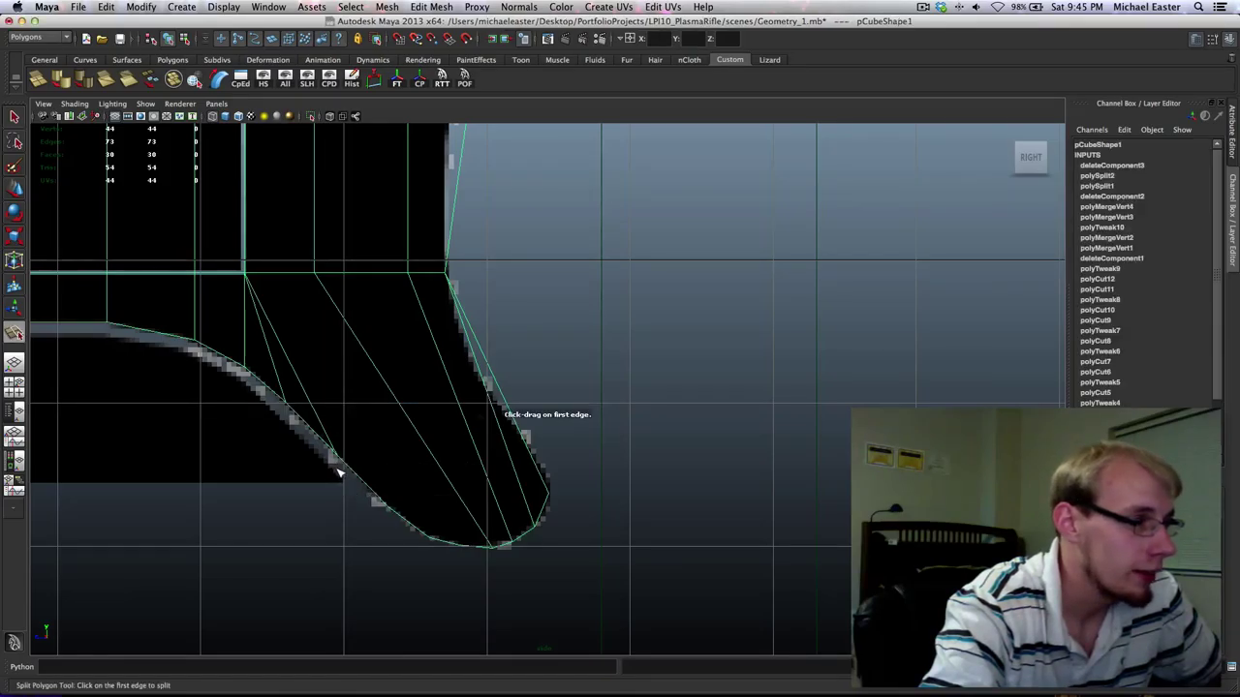
drag(348, 469, 423, 522)
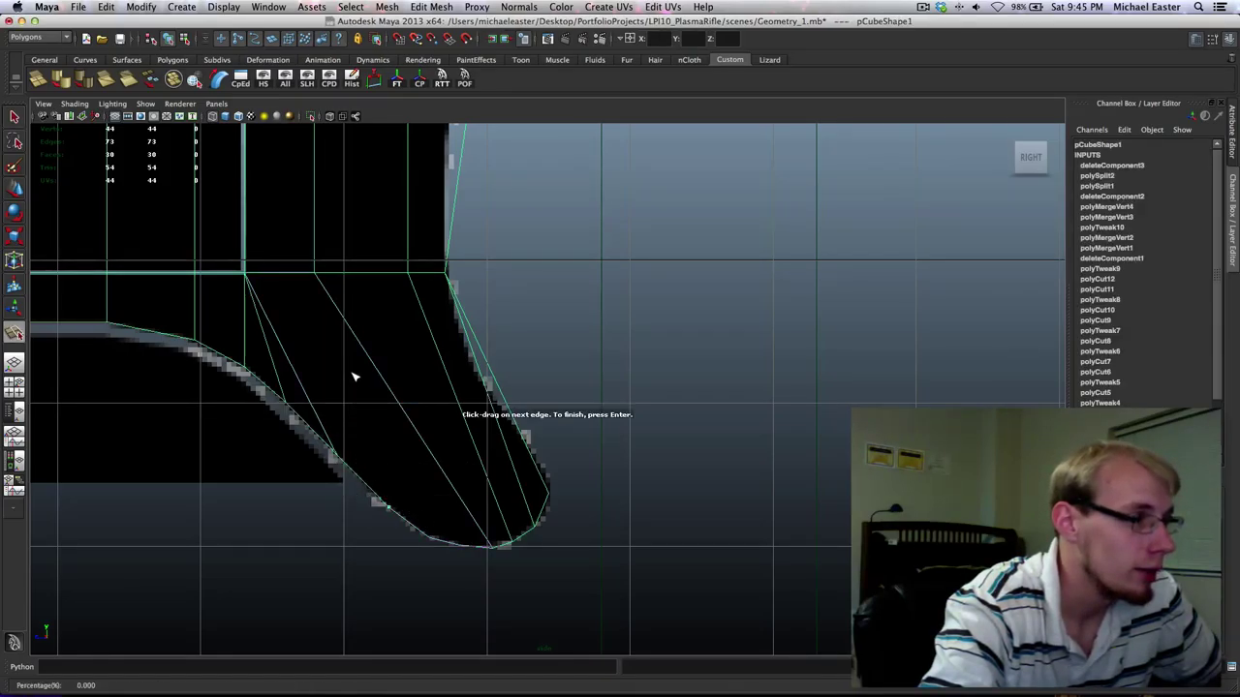
drag(329, 303, 235, 205)
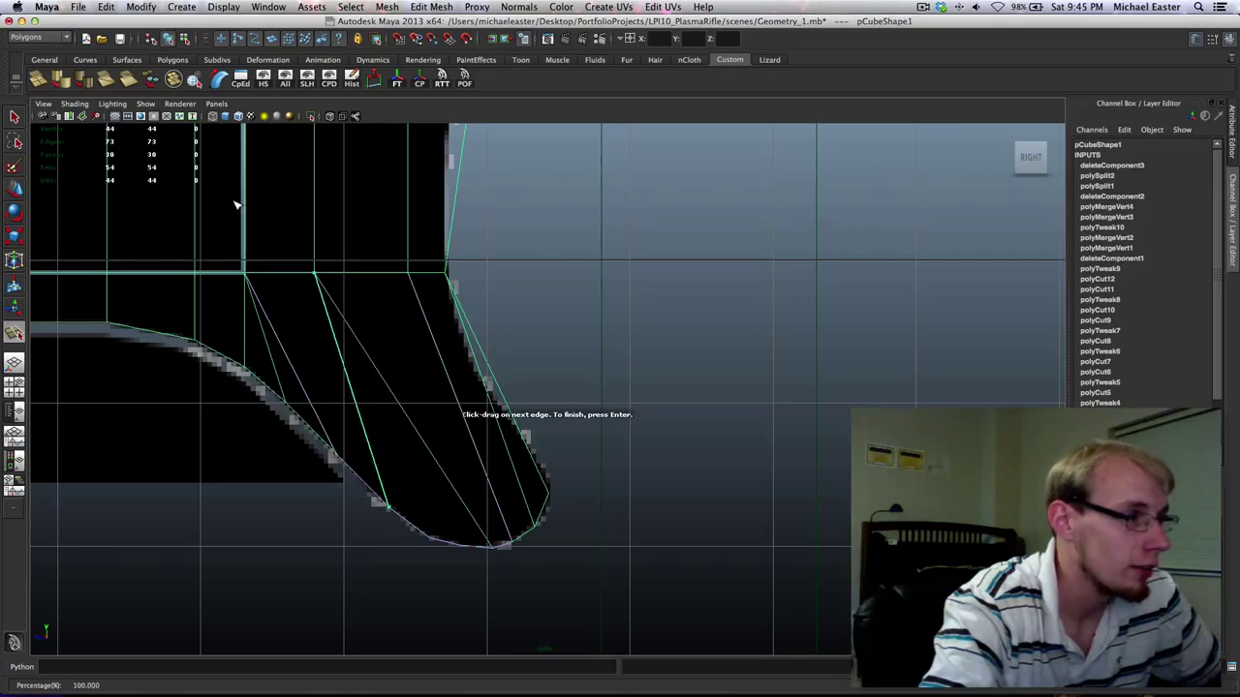
drag(412, 527, 514, 604)
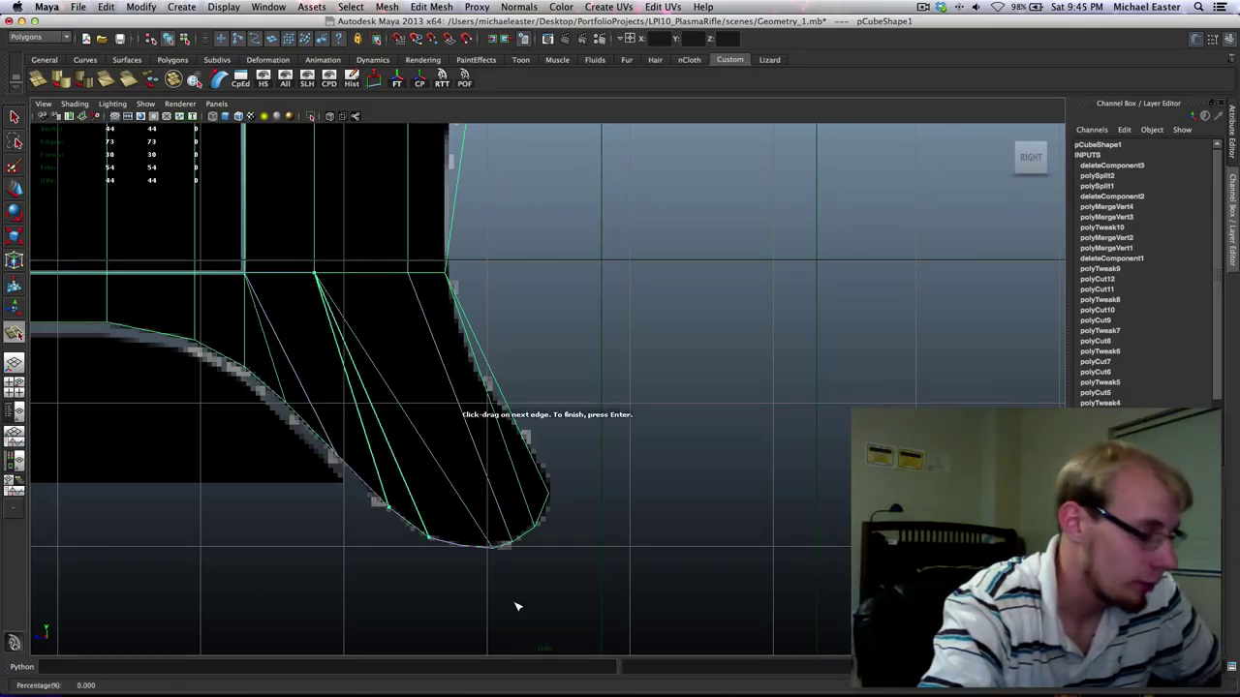
key(Return)
drag(451, 545, 494, 547)
drag(405, 406, 191, 158)
key(q)
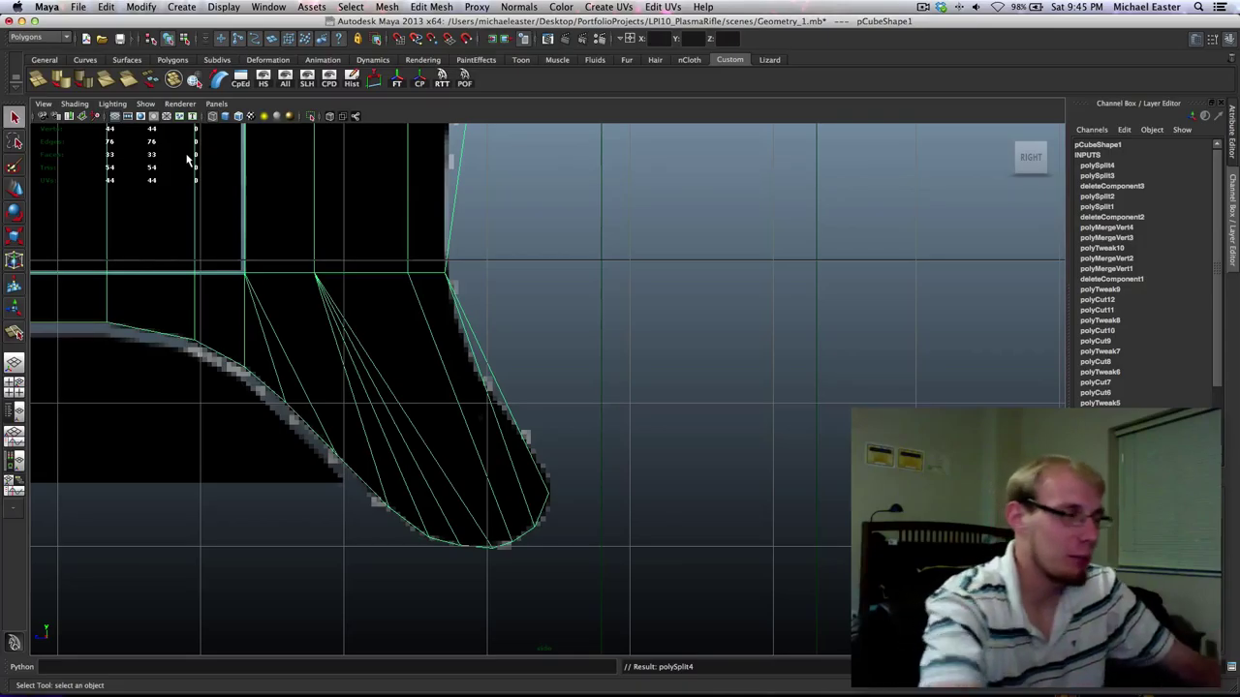
Delete the inner diagonal edge running from the concave rear outline to the rounded tip in both the upper and lower butt horns.
alt+middle_drag(458, 351, 620, 527)
alt+middle_drag(399, 384, 313, 534)
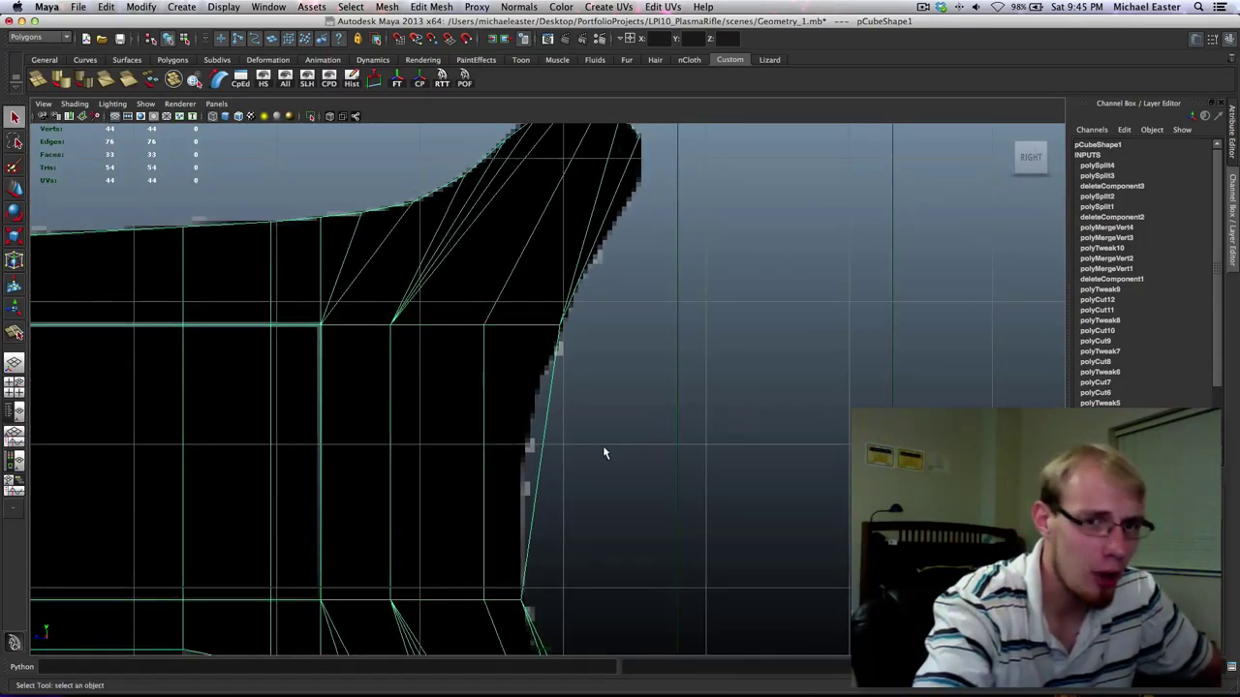
alt+middle_drag(562, 443, 499, 347)
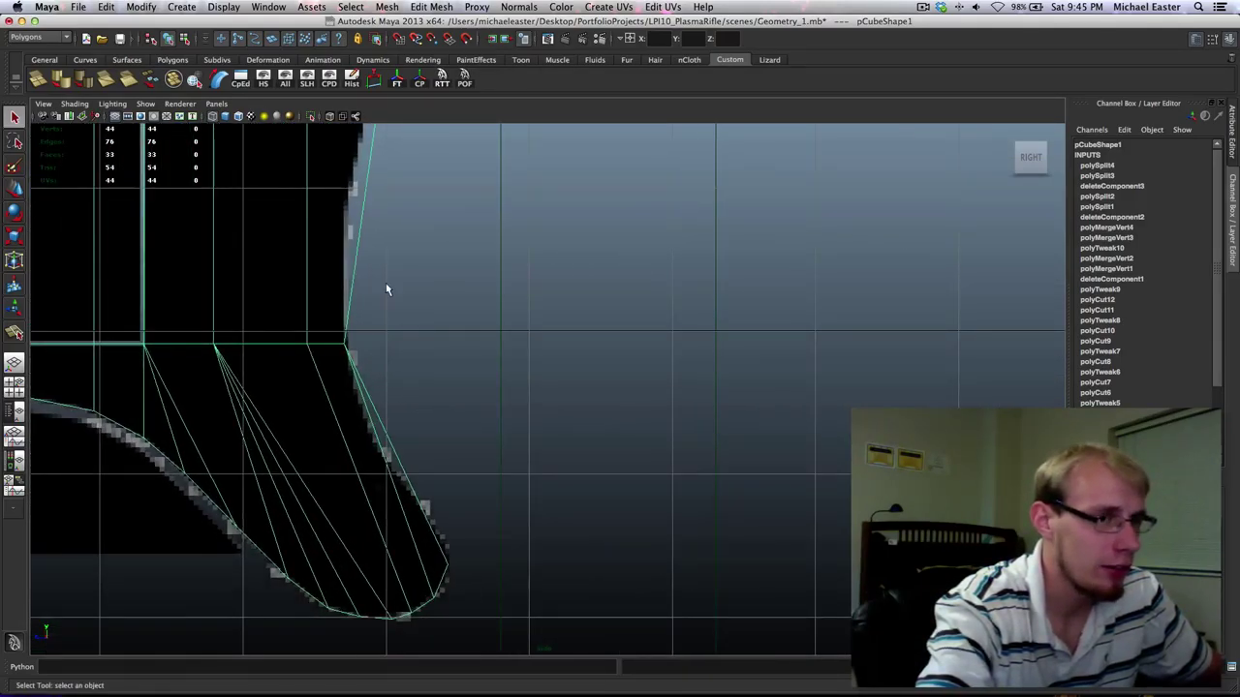
alt+middle_drag(386, 283, 494, 321)
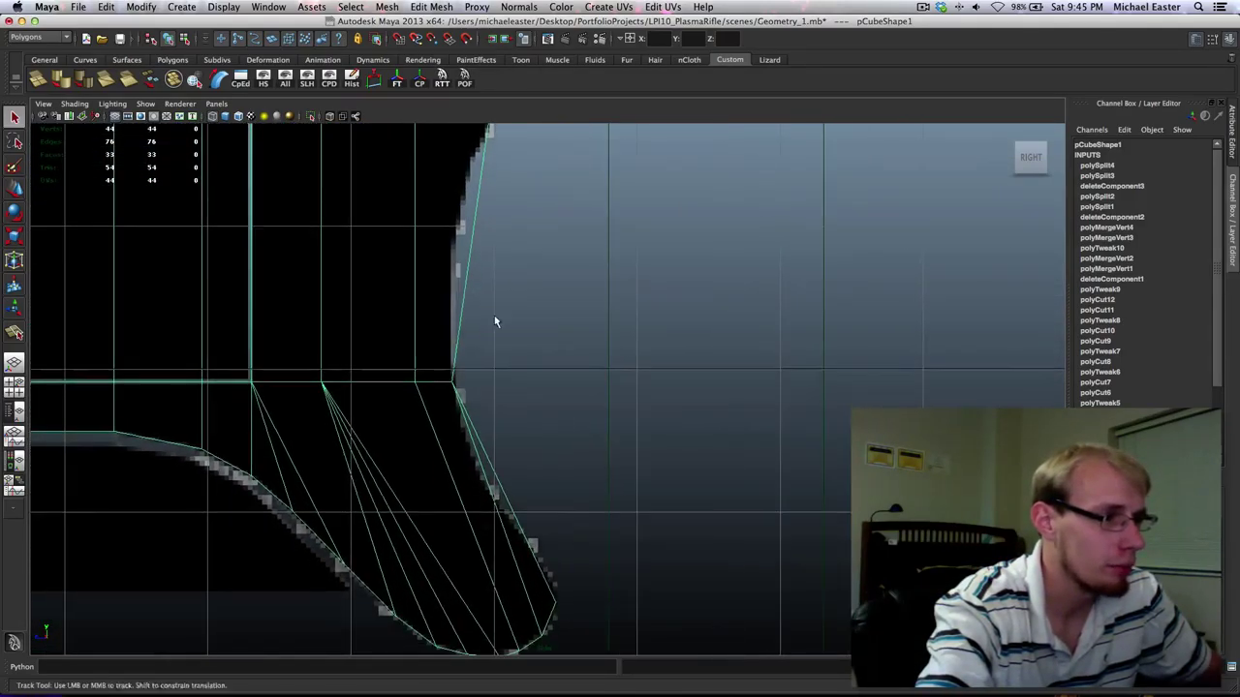
right_drag(493, 463, 491, 431)
click(484, 482)
alt+middle_drag(486, 280, 518, 587)
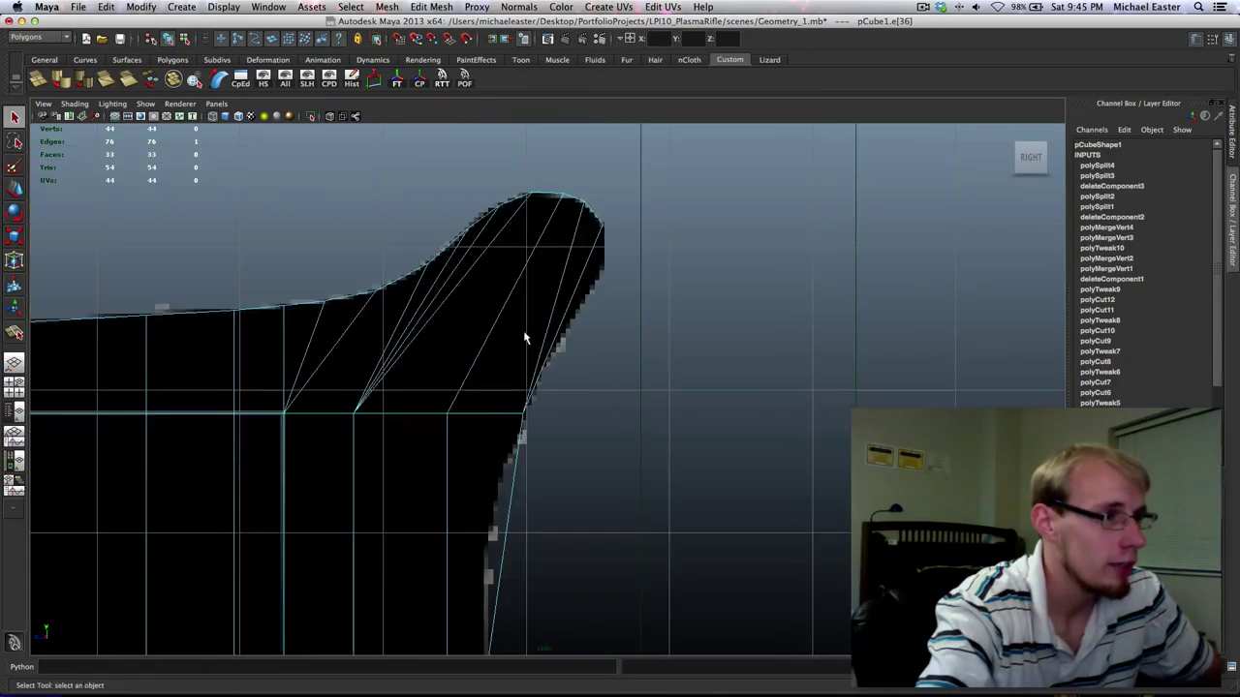
key(Delete)
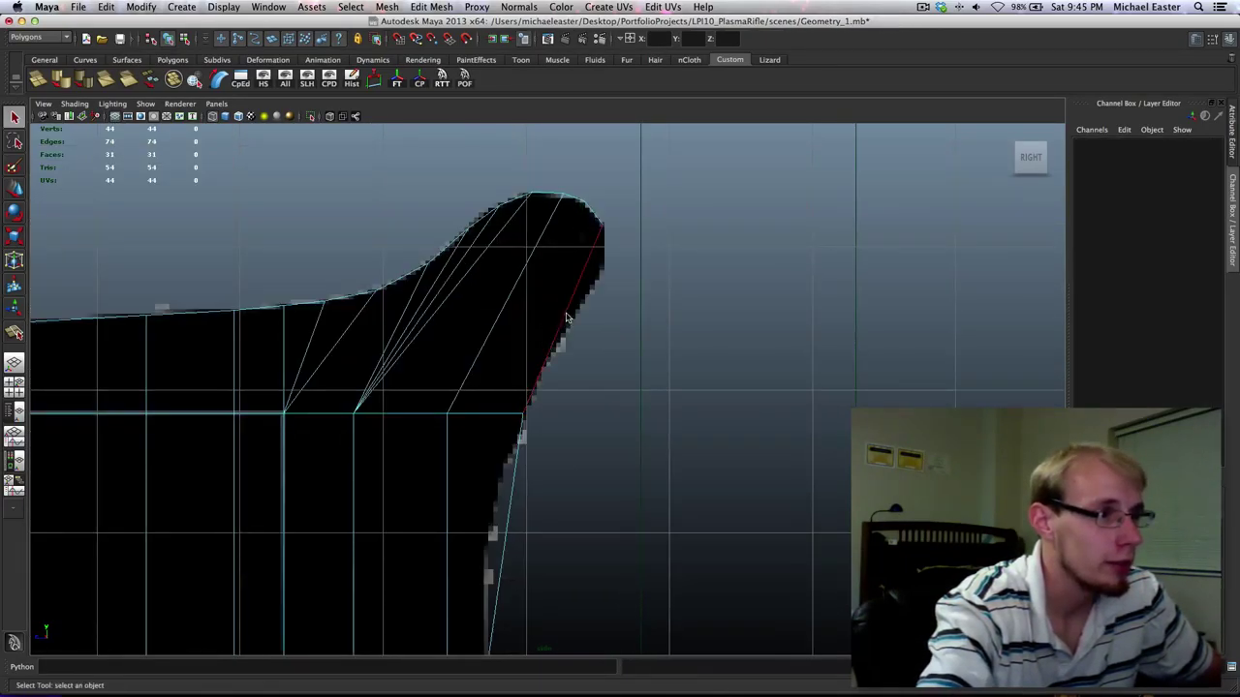
Split new edges from the freed tip vertex of each butt horn to the matching end of the rearmost inner vertical edge.
key(F8)
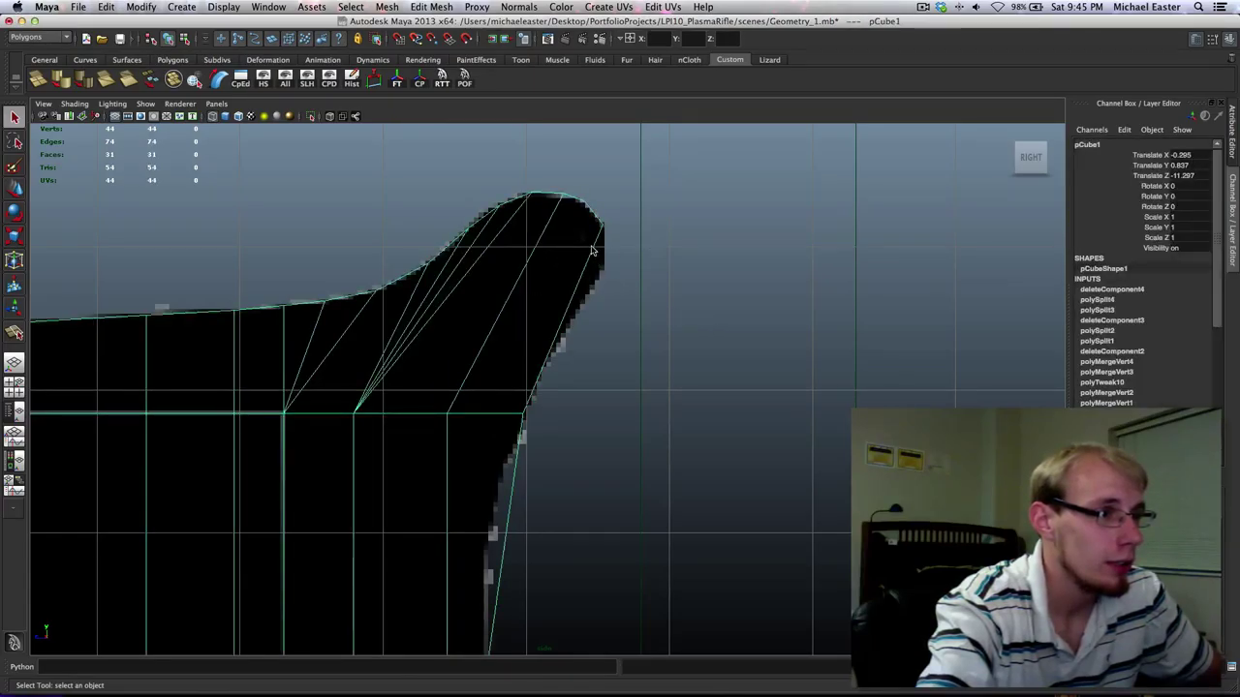
shift+right_drag(593, 250, 556, 248)
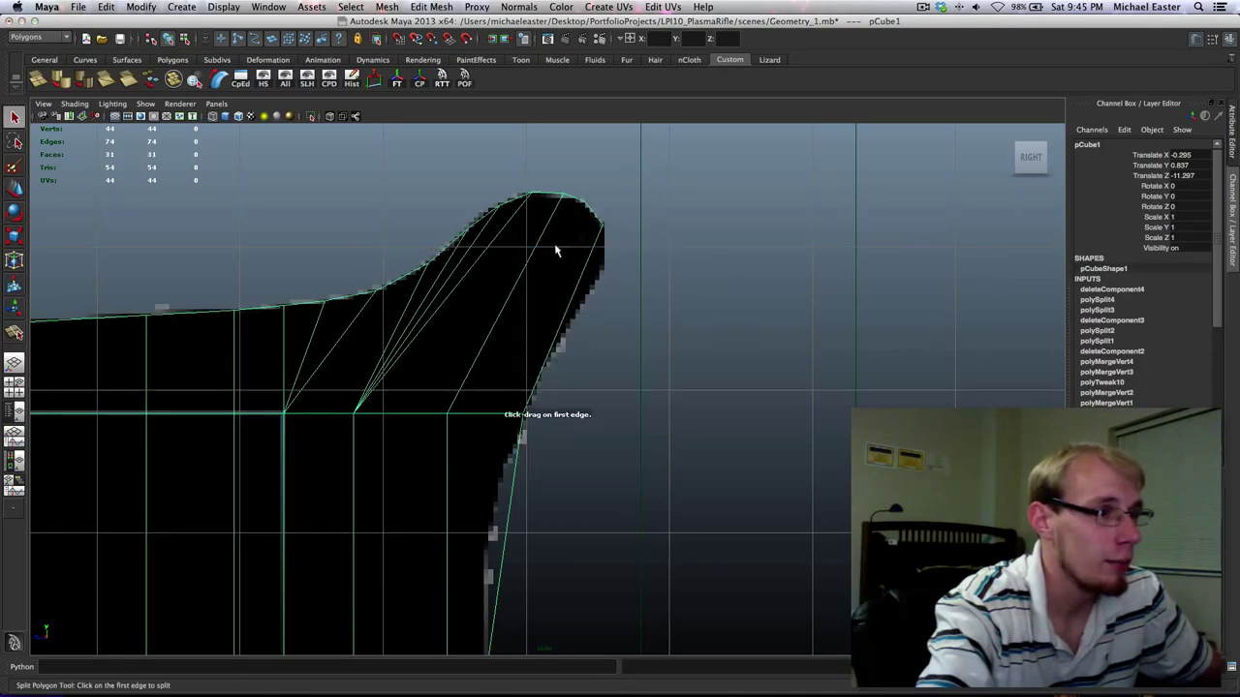
click(584, 202)
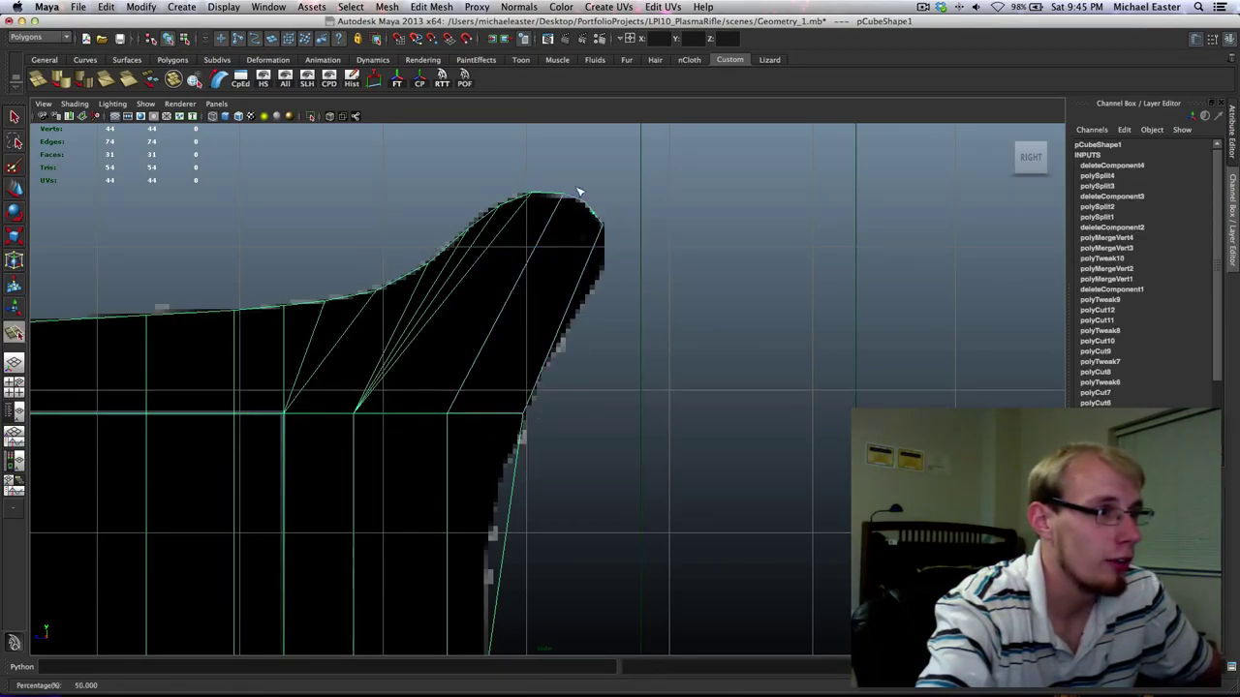
click(489, 414)
key(Return)
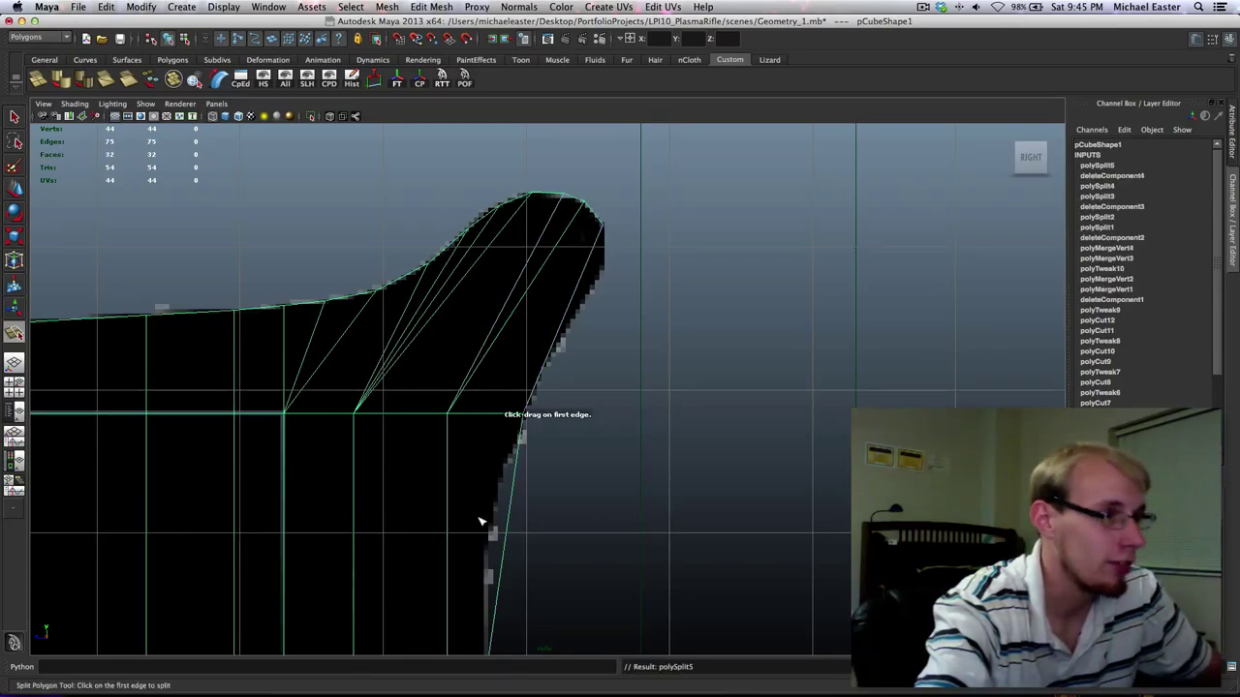
alt+middle_drag(380, 445, 476, 218)
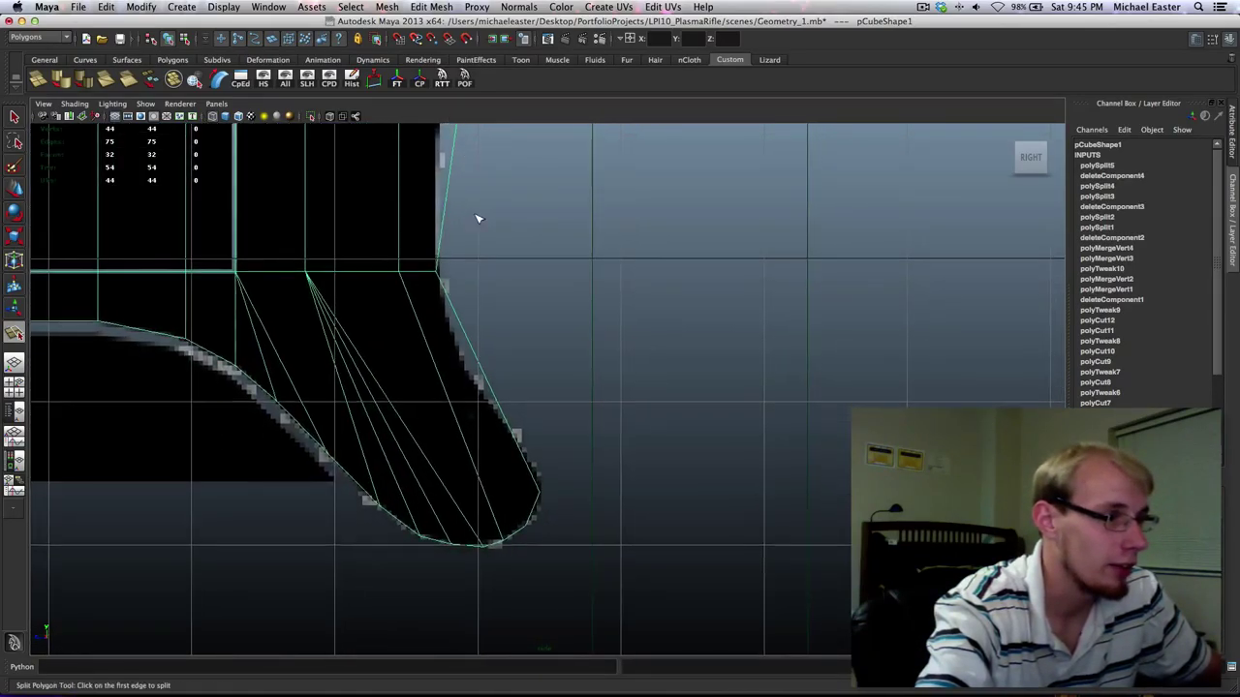
click(521, 535)
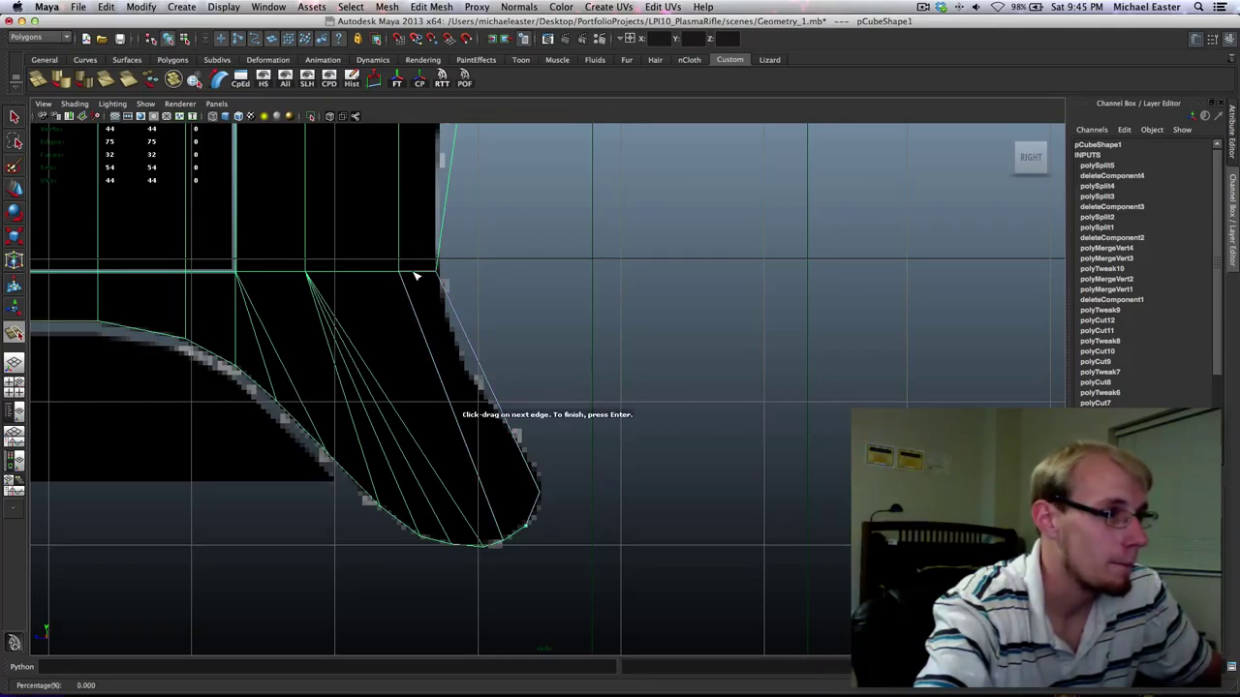
drag(417, 276, 290, 241)
key(q)
Add divisions to the straight edge across the butt's concave rear, splitting it into three segments.
alt+middle_drag(487, 189, 472, 468)
right_click(446, 388)
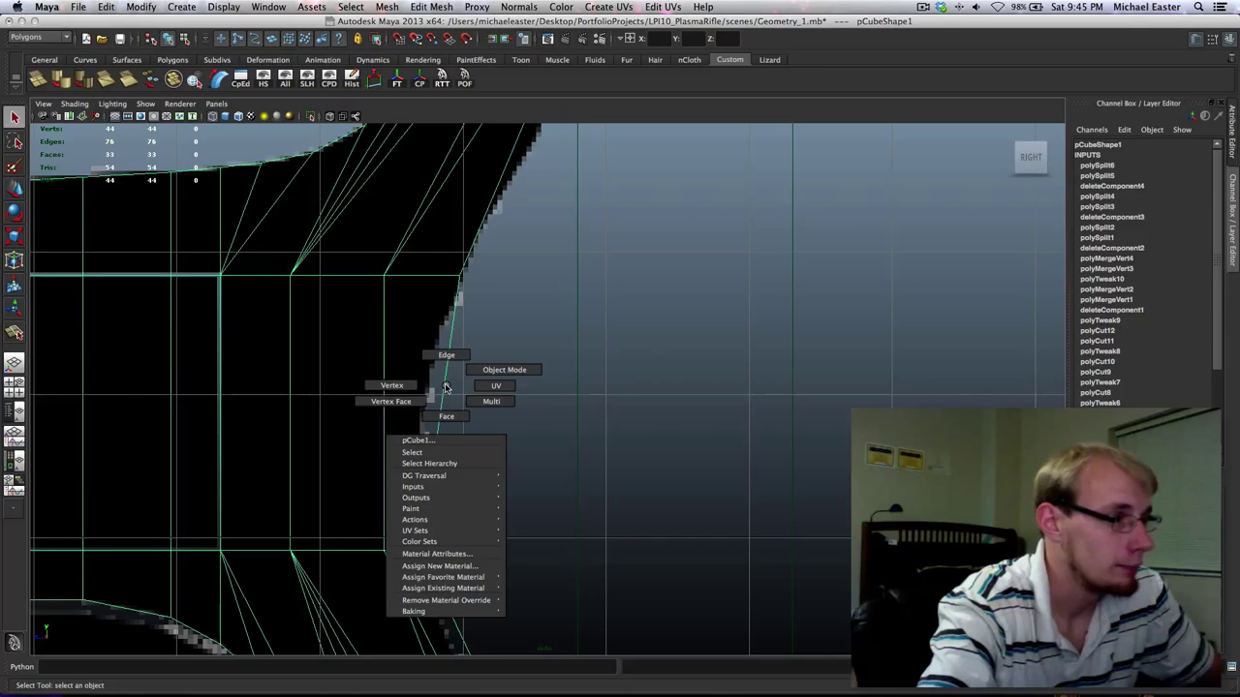
right_drag(445, 388, 446, 334)
drag(438, 337, 542, 447)
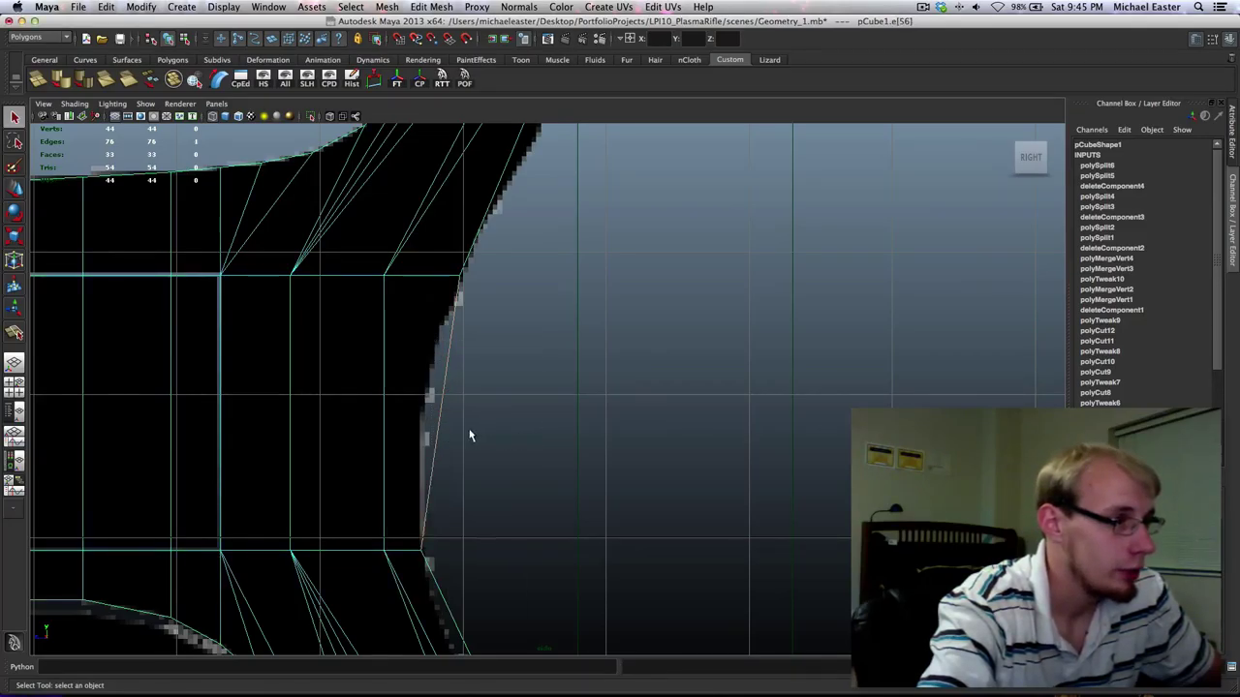
alt+middle_drag(463, 436, 518, 356)
alt+middle_drag(475, 301, 510, 352)
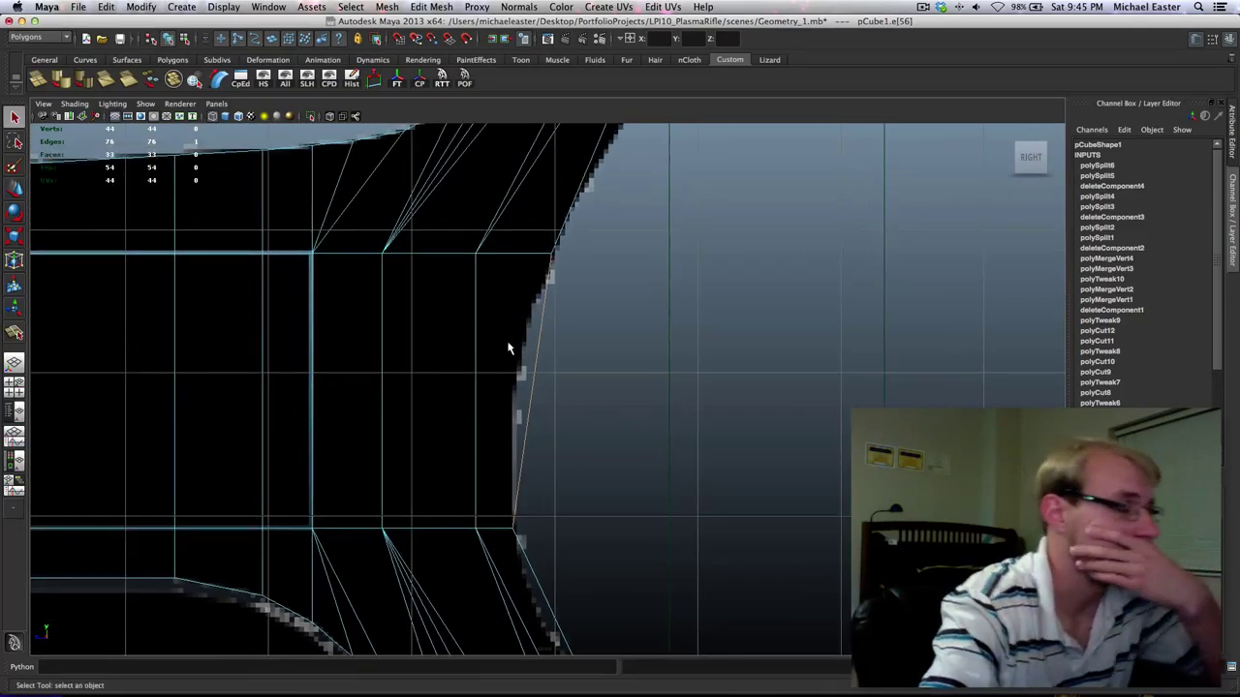
scroll(513, 349, down, 2)
scroll(521, 350, up, 2)
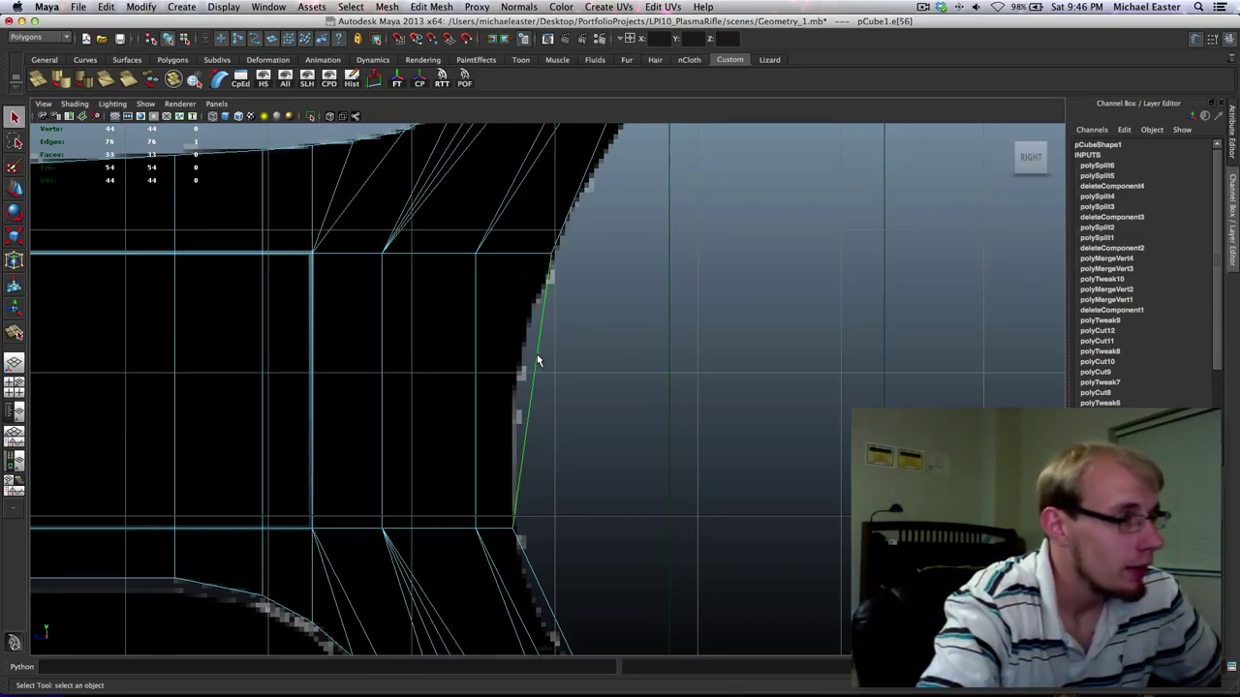
click(39, 79)
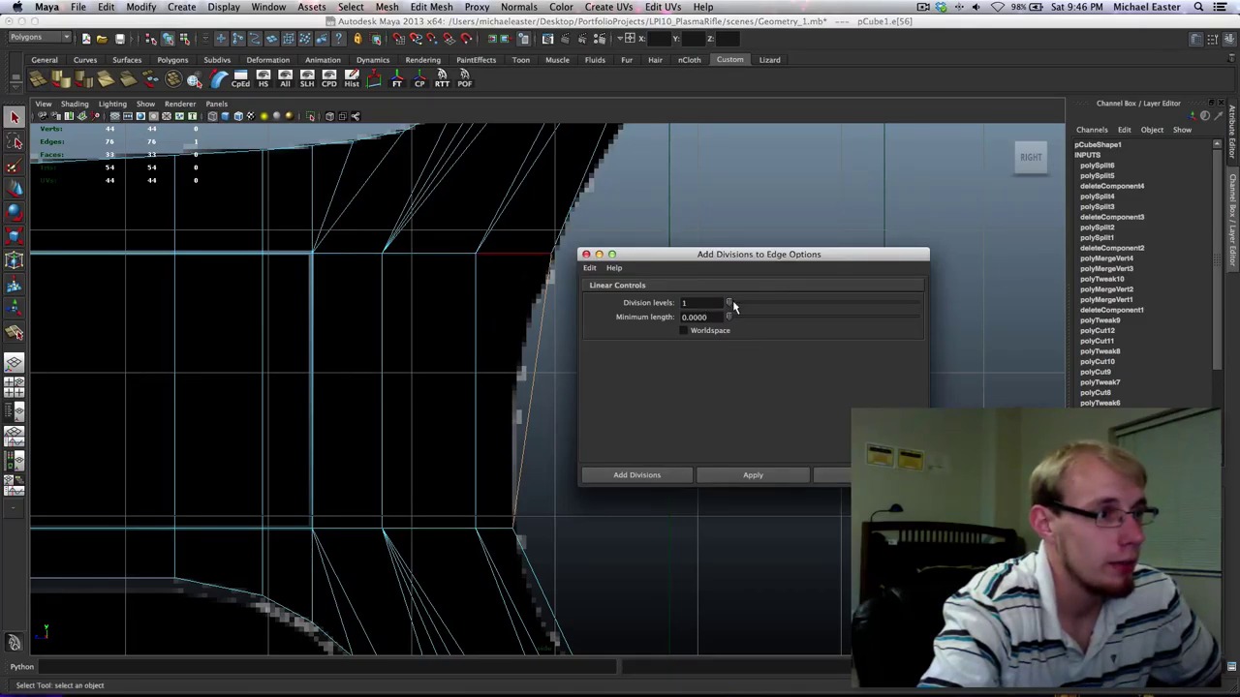
click(665, 476)
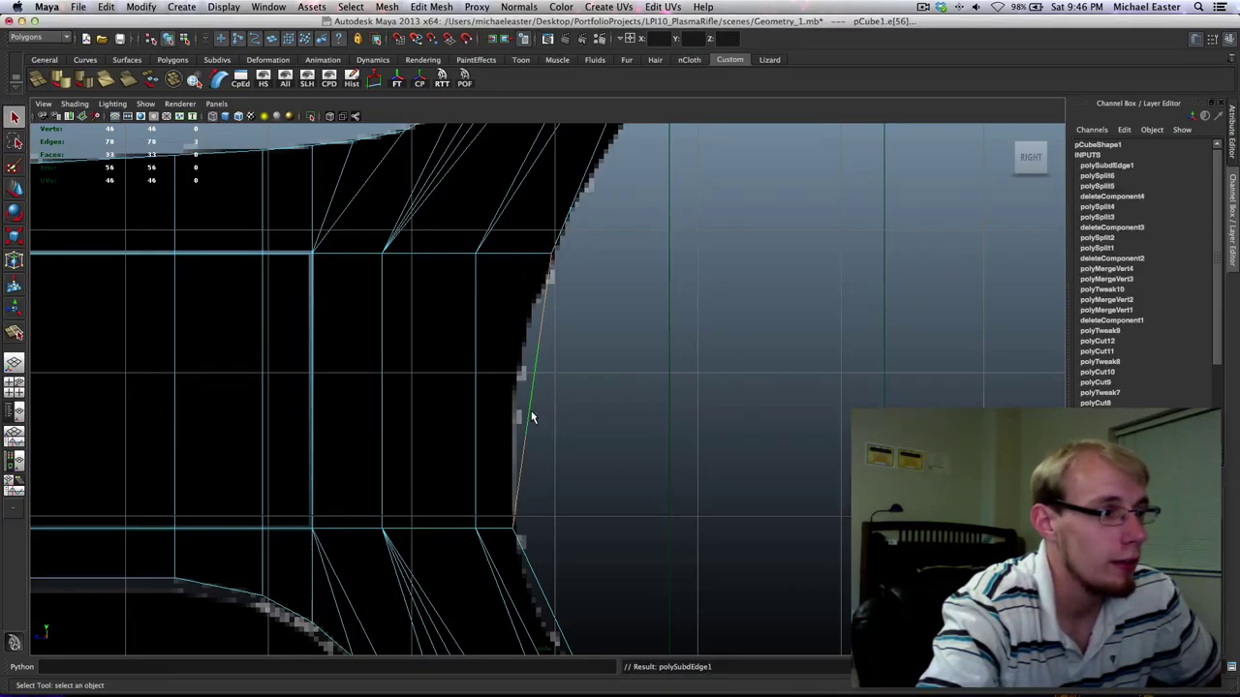
Move the two new vertices on the butt's rear edge inward to follow the reference image's concave curve.
right_drag(529, 406, 471, 396)
drag(486, 396, 584, 476)
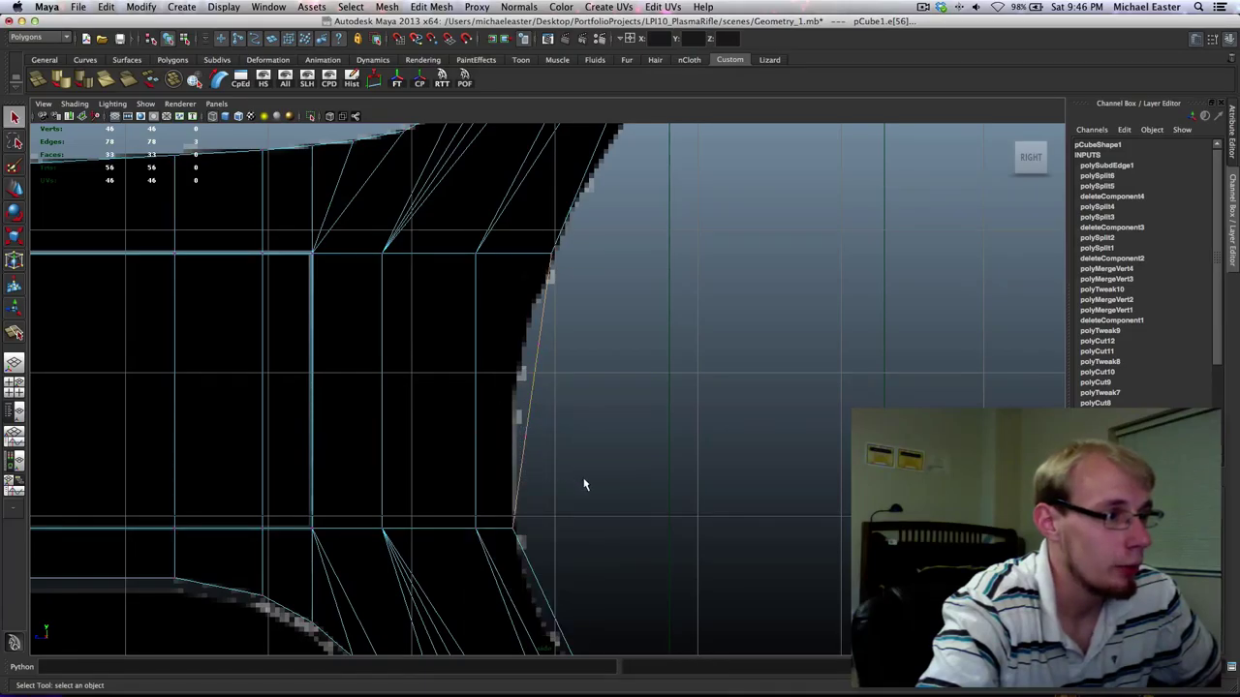
key(w)
middle_drag(621, 452, 597, 435)
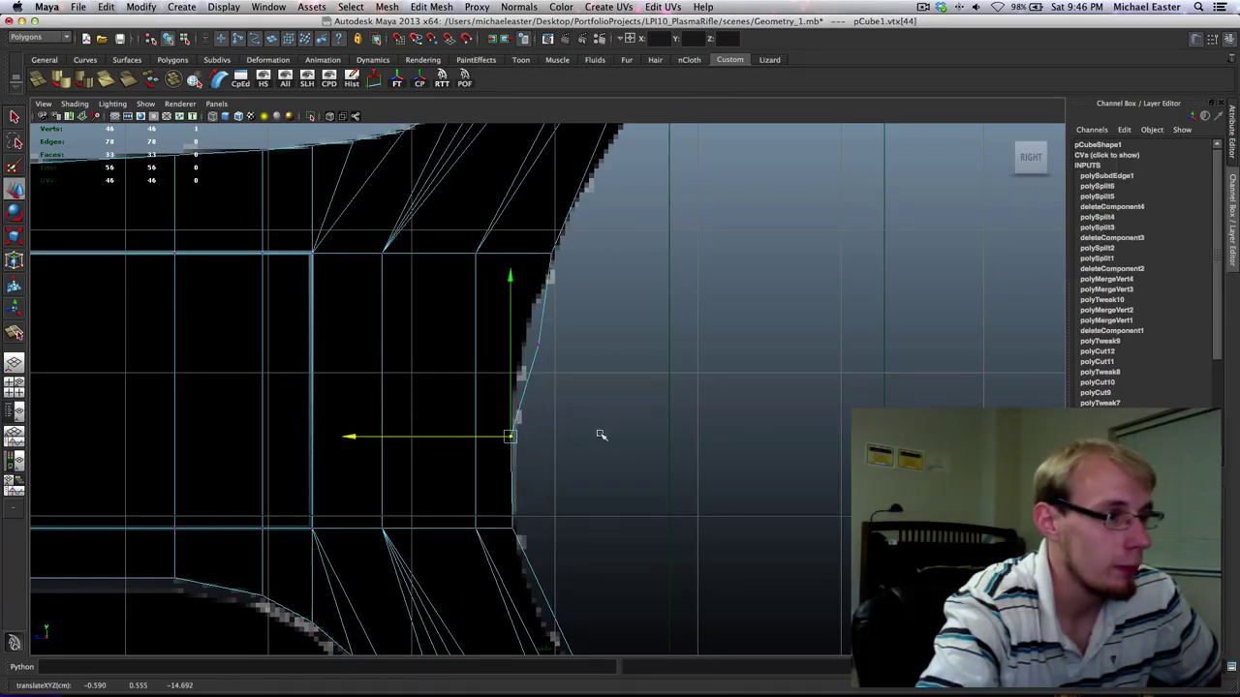
click(543, 353)
middle_drag(665, 374, 638, 343)
alt+middle_drag(612, 442, 671, 385)
click(561, 420)
middle_drag(623, 436, 576, 474)
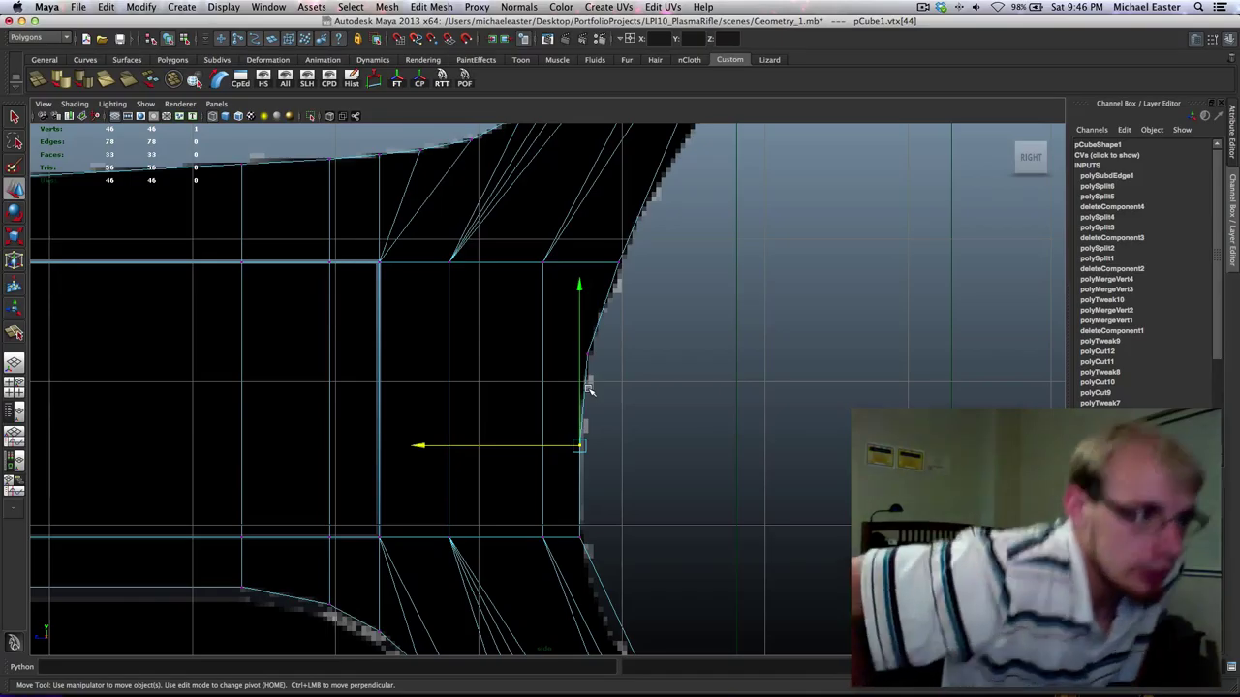
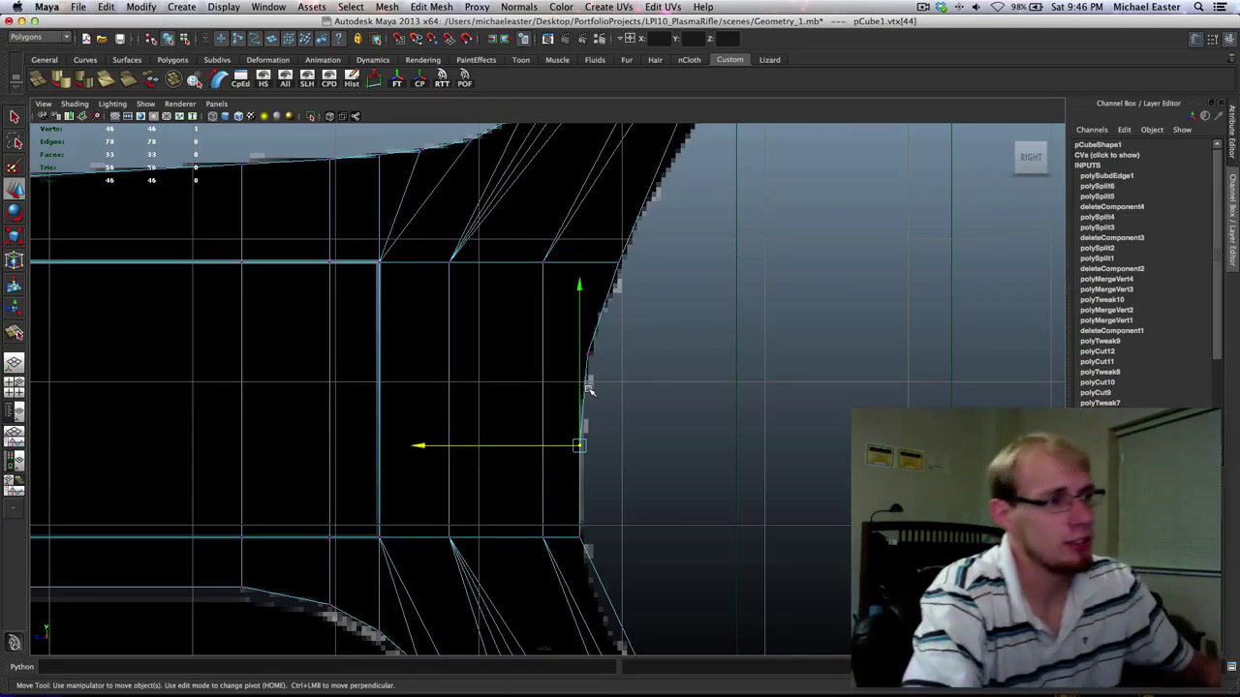
alt+middle_drag(585, 329, 593, 376)
drag(641, 380, 593, 427)
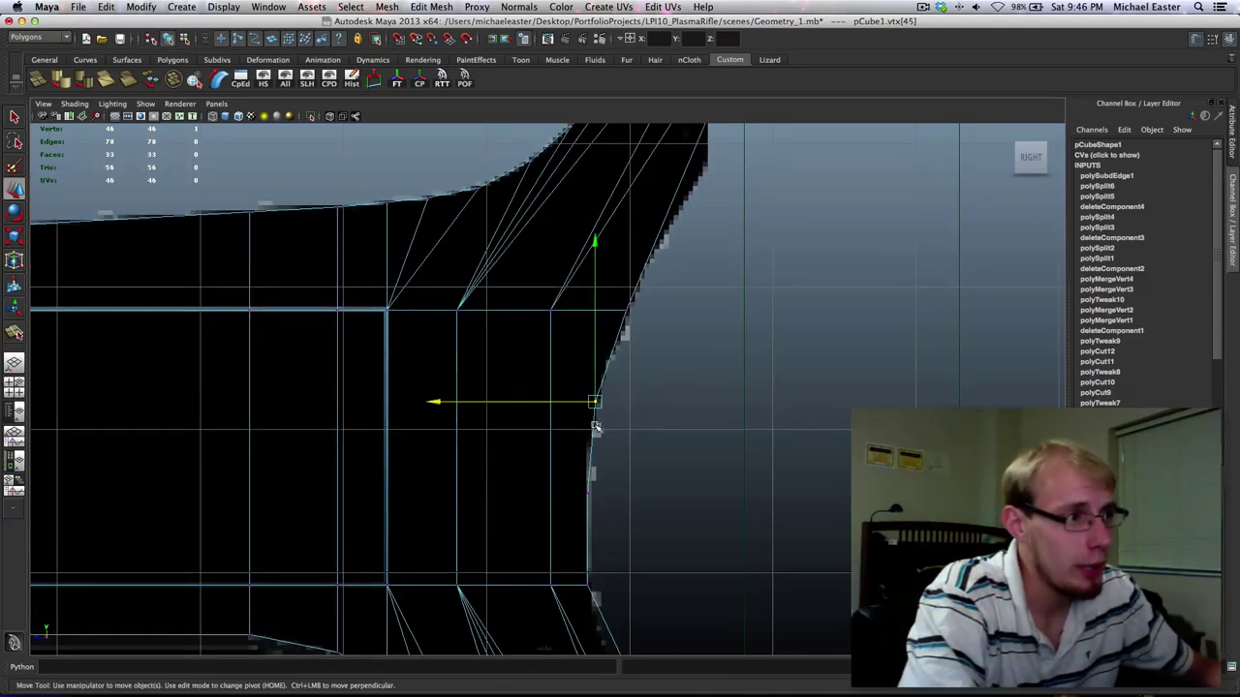
Move the selected rear-edge vertex of the stock down onto the reference outline and add divisions to the edge above it.
shift+middle_drag(659, 406, 674, 441)
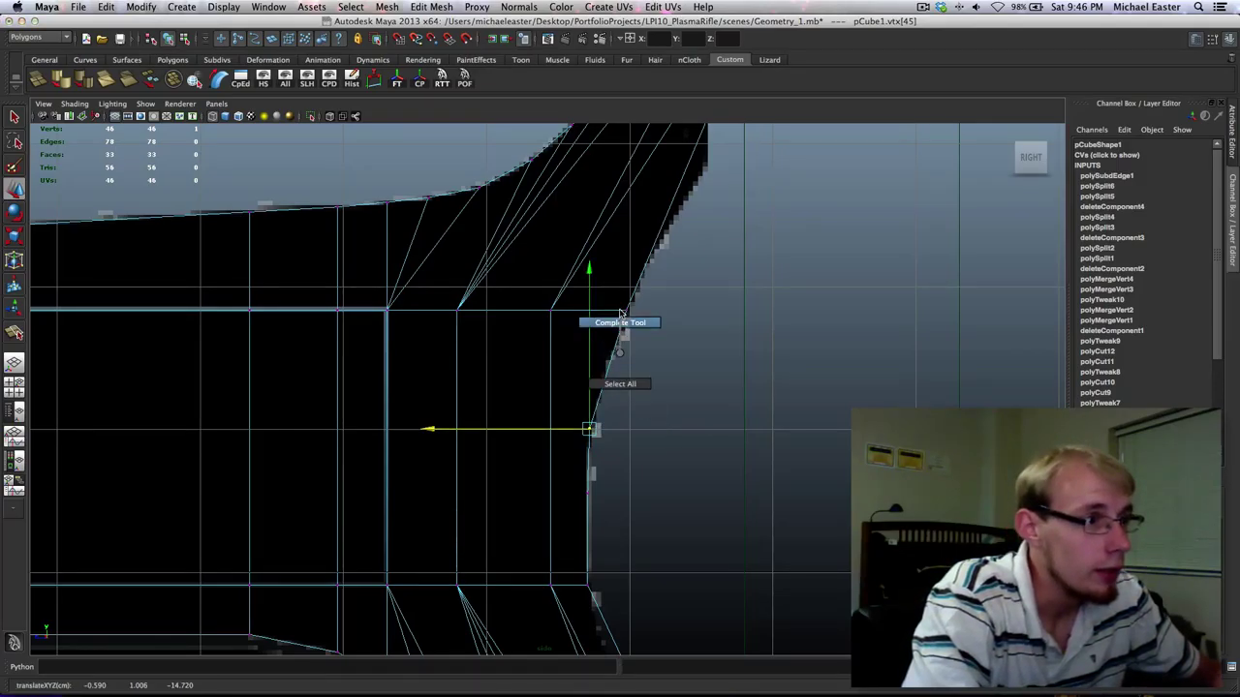
right_click(620, 329)
click(616, 330)
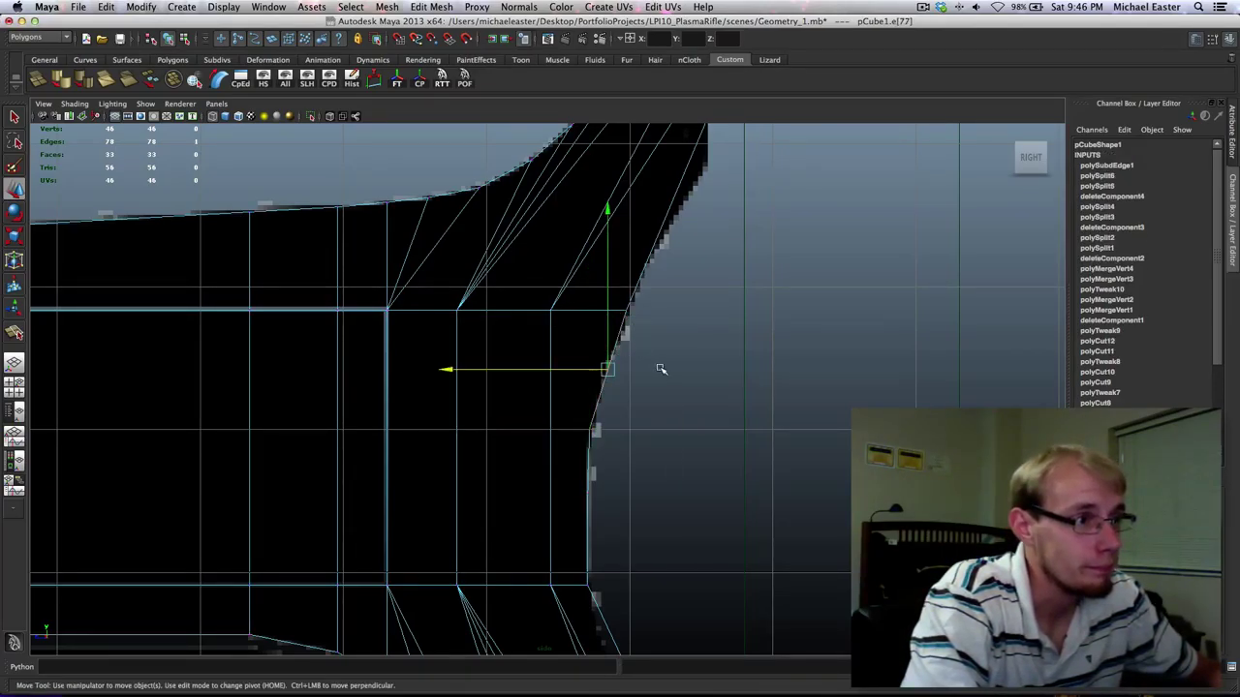
shift+right_click(669, 338)
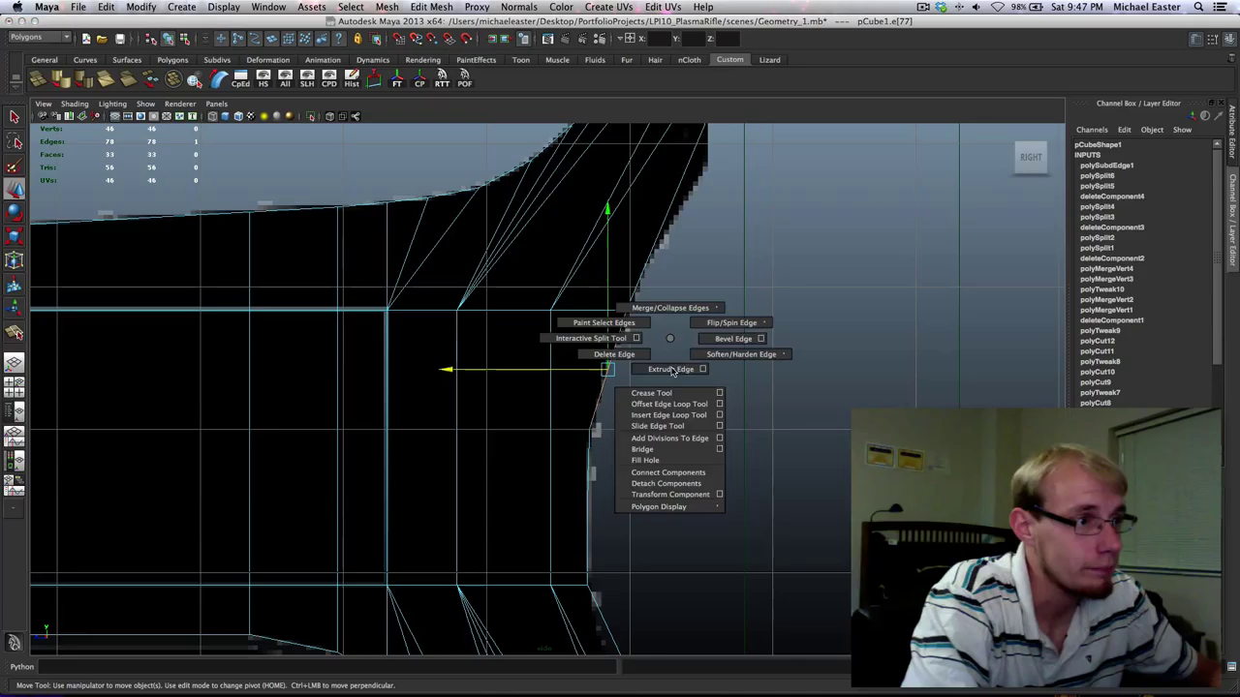
click(676, 439)
Delete the upper of the two new vertices on the divided edge and move the remaining one onto the reference outline.
right_click(612, 343)
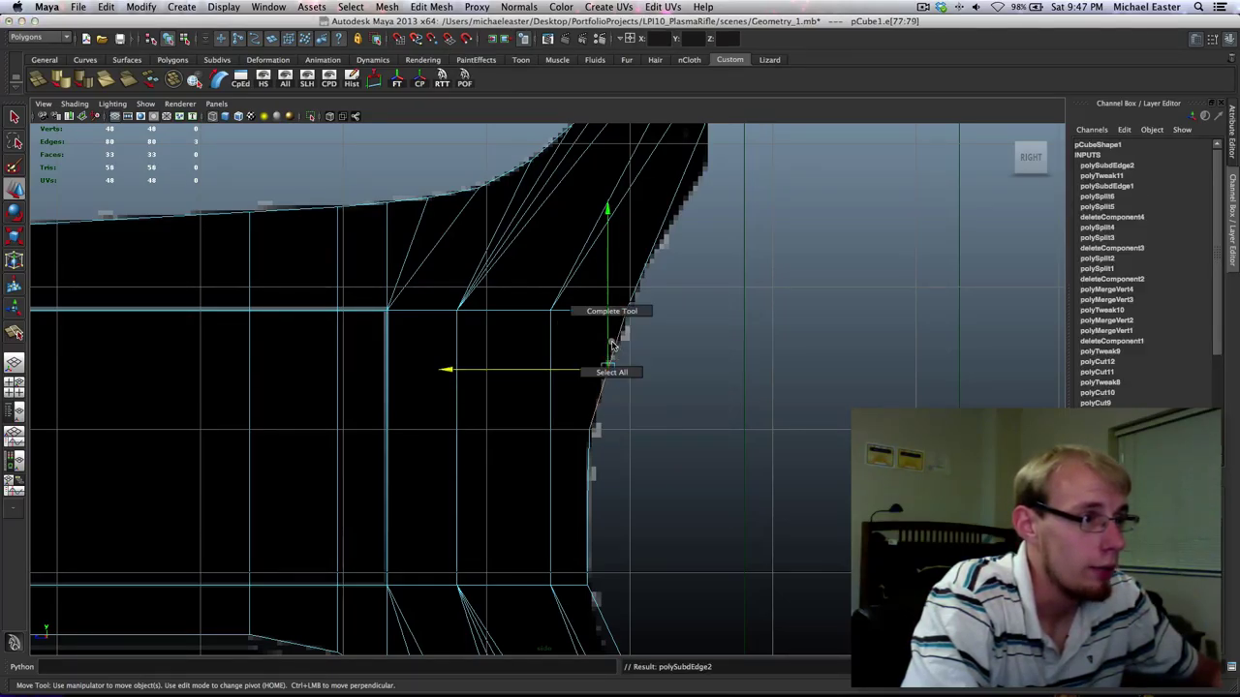
right_drag(614, 343, 591, 337)
key(q)
drag(591, 338, 656, 407)
key(Delete)
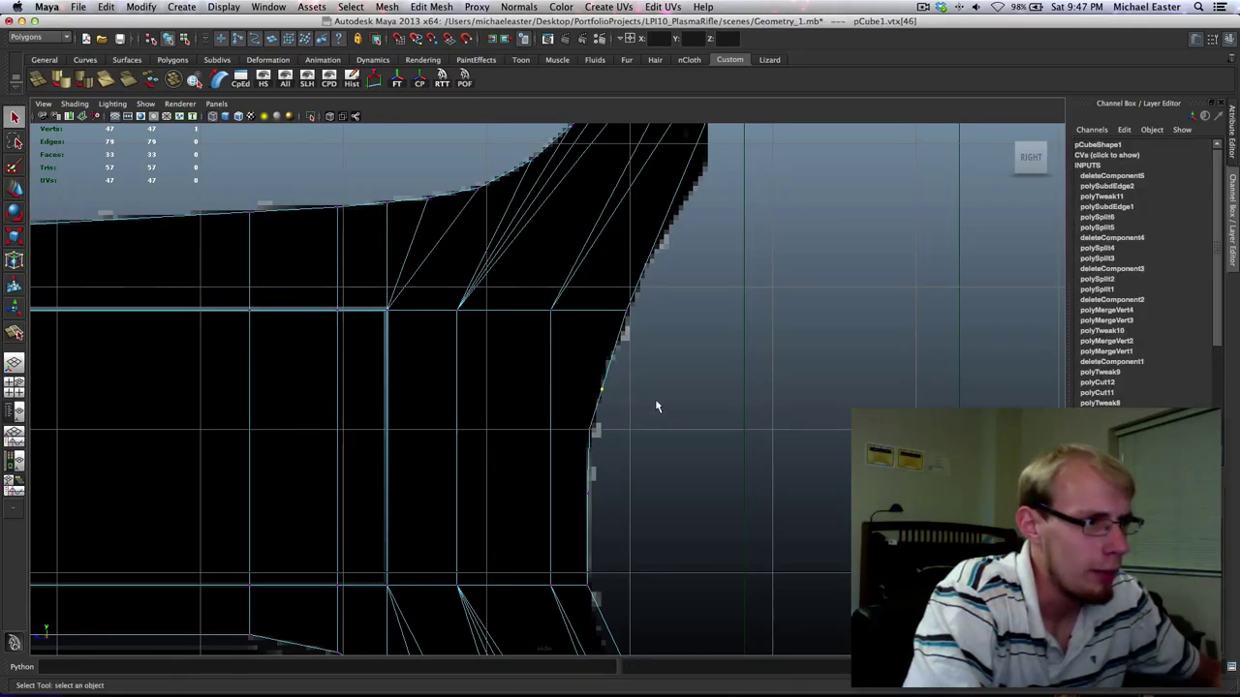
key(w)
shift+middle_drag(671, 386, 665, 389)
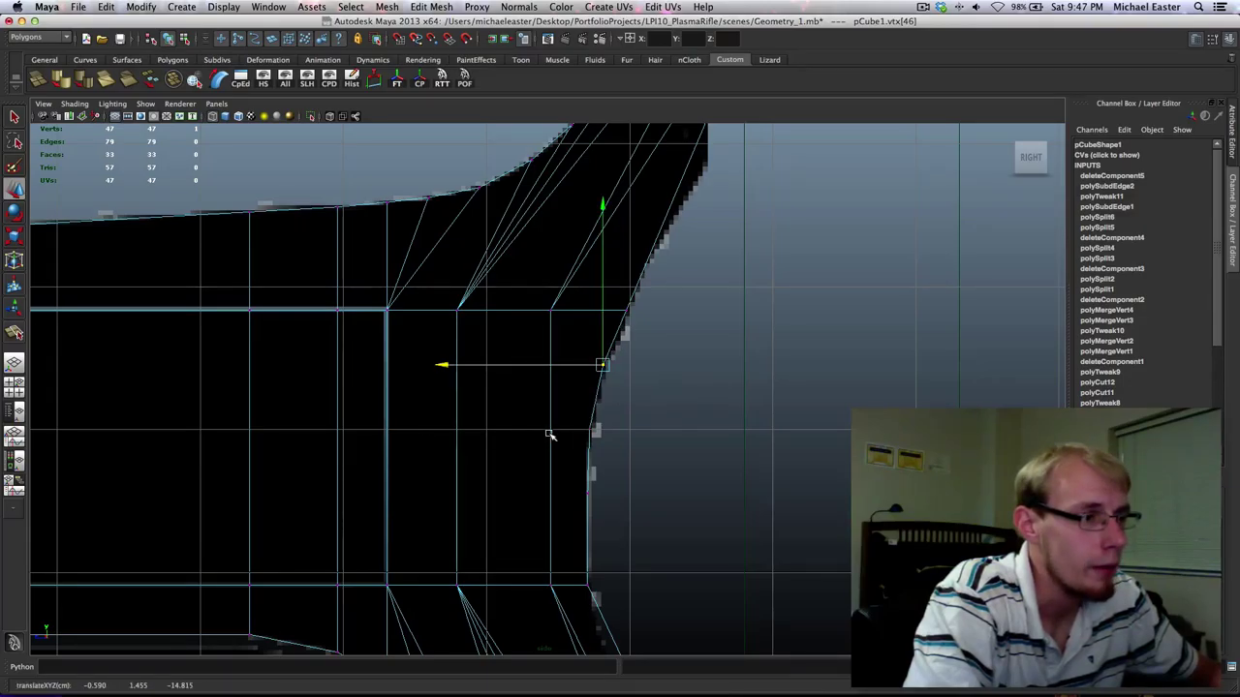
Lower the next two vertices down the stock's rear edge slightly to even out the curve along the reference.
drag(585, 411, 630, 449)
shift+middle_drag(630, 453, 629, 455)
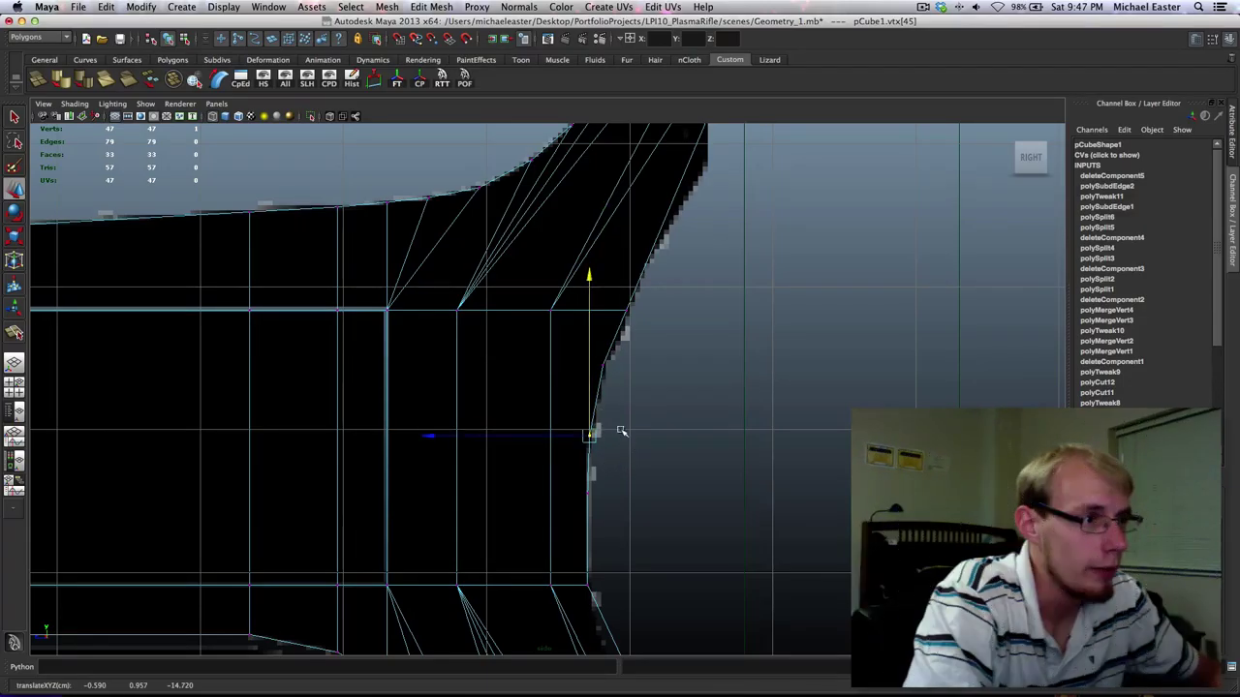
drag(578, 475, 608, 508)
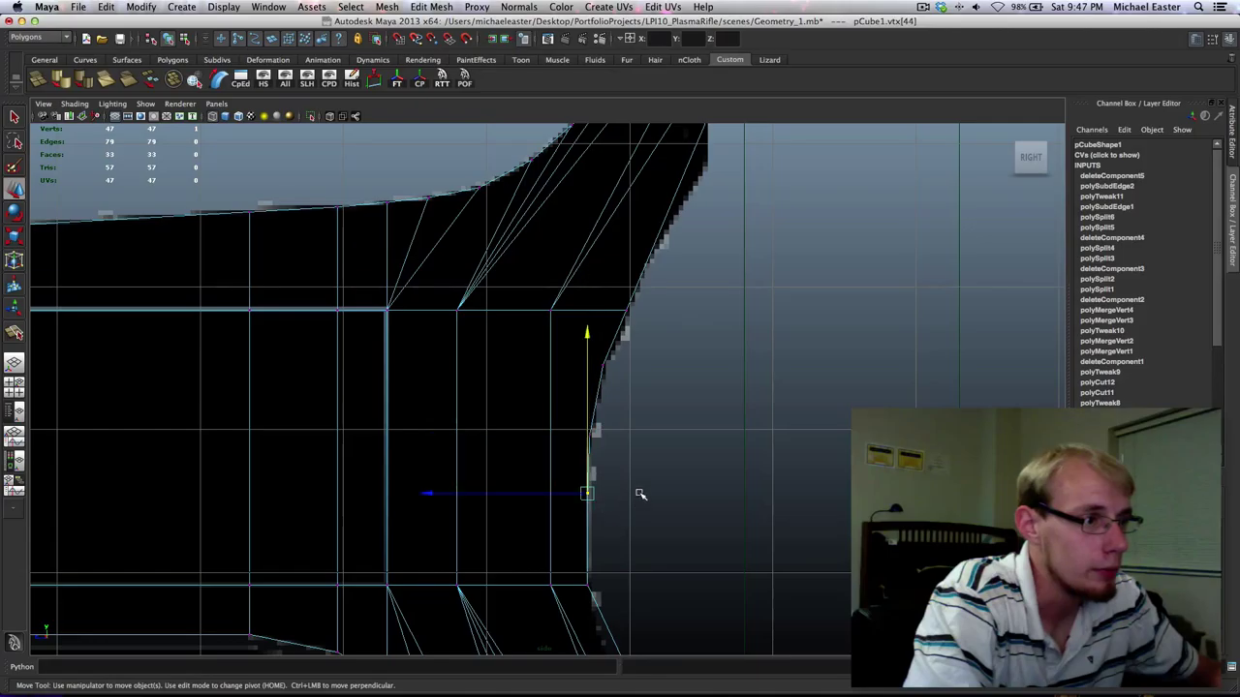
shift+middle_drag(639, 493, 638, 499)
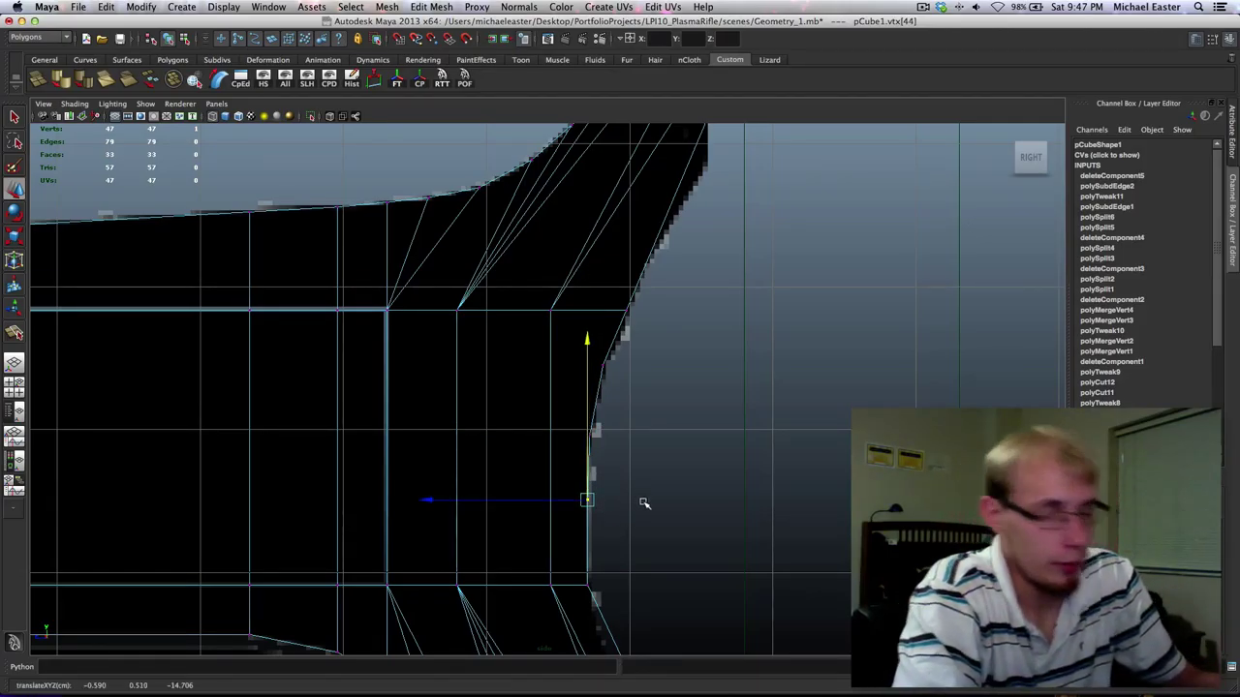
Divide the long edge on the rear of the stock's lower prong into three segments.
scroll(670, 397, down, 5)
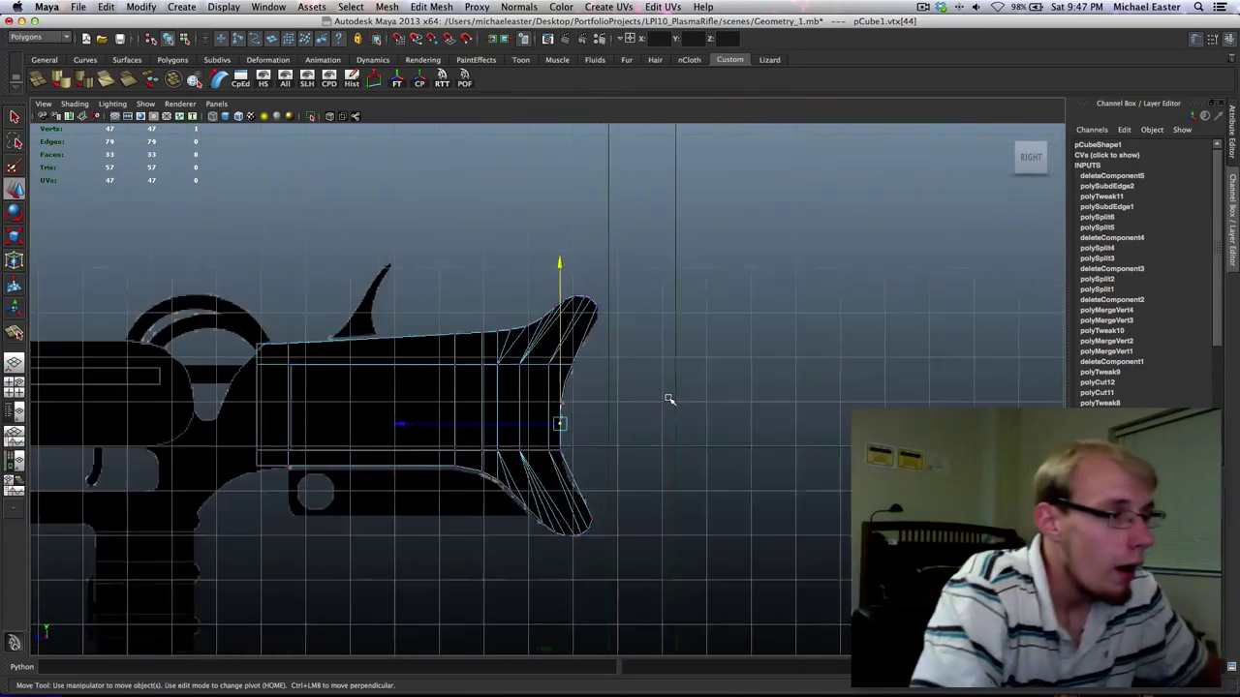
scroll(672, 442, up, 5)
scroll(640, 426, down, 2)
alt+middle_drag(639, 426, 653, 307)
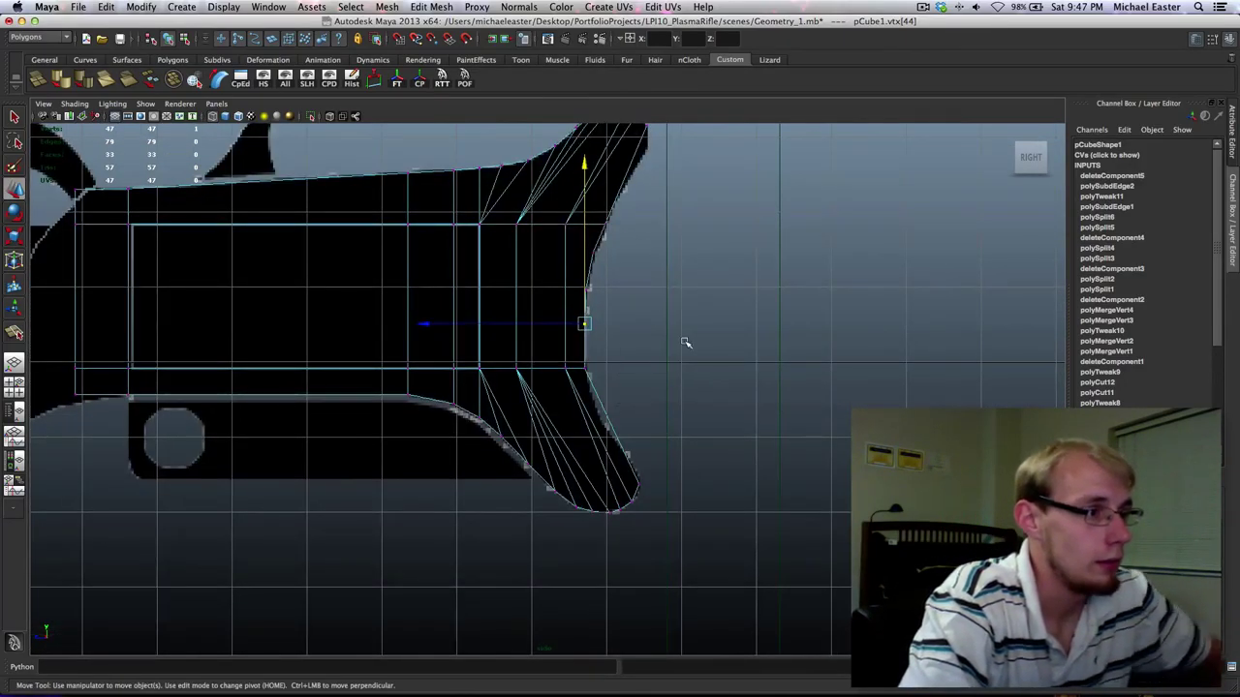
scroll(685, 343, up, 4)
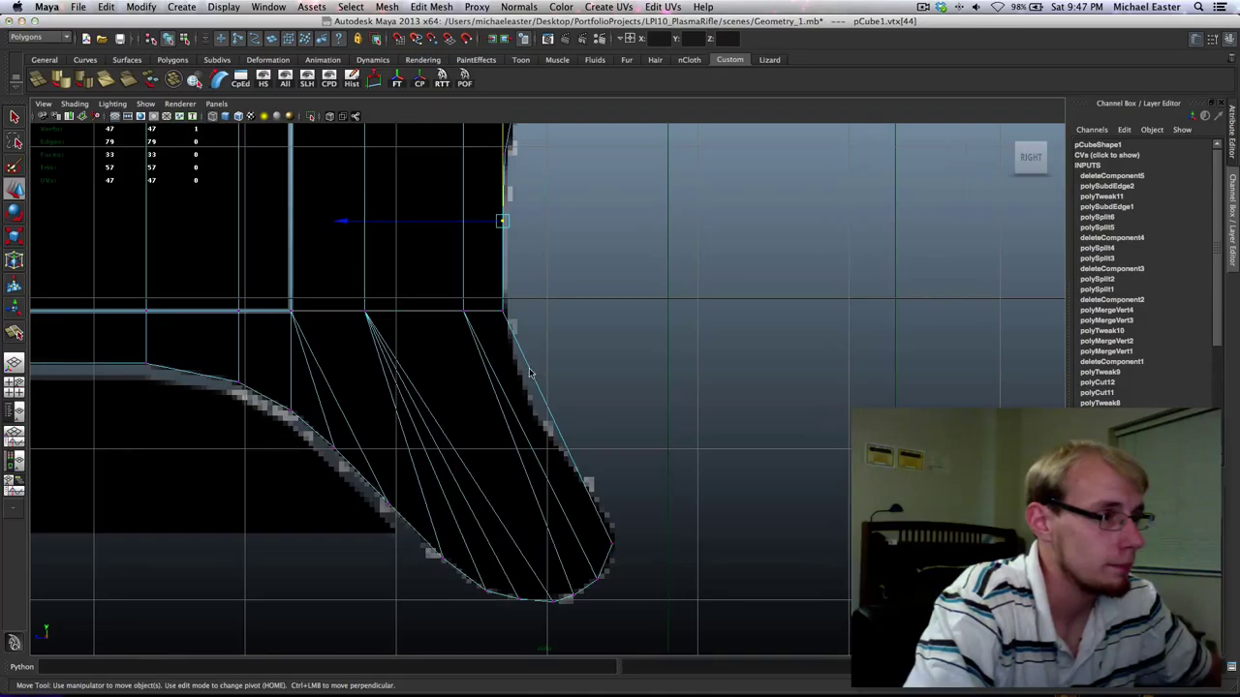
click(524, 371)
shift+right_drag(527, 368, 536, 467)
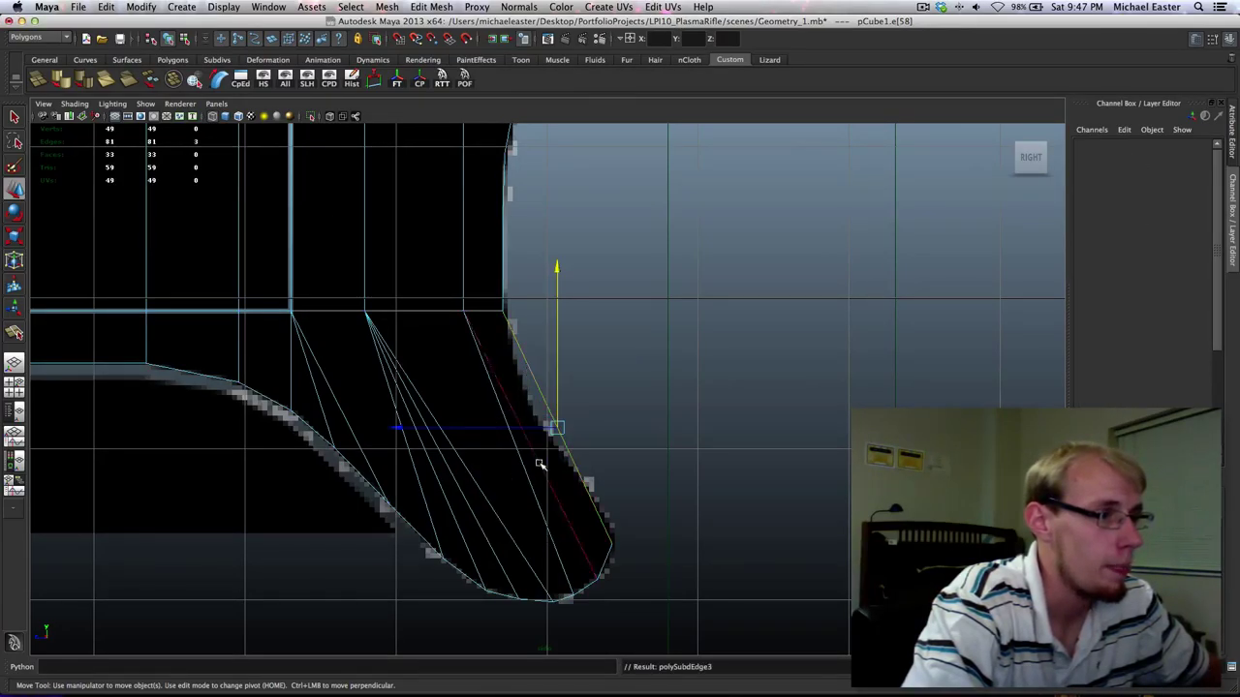
Move the two new vertices on the lower prong's rear edge onto the reference outline.
right_drag(537, 389, 500, 379)
key(q)
drag(530, 371, 567, 402)
key(w)
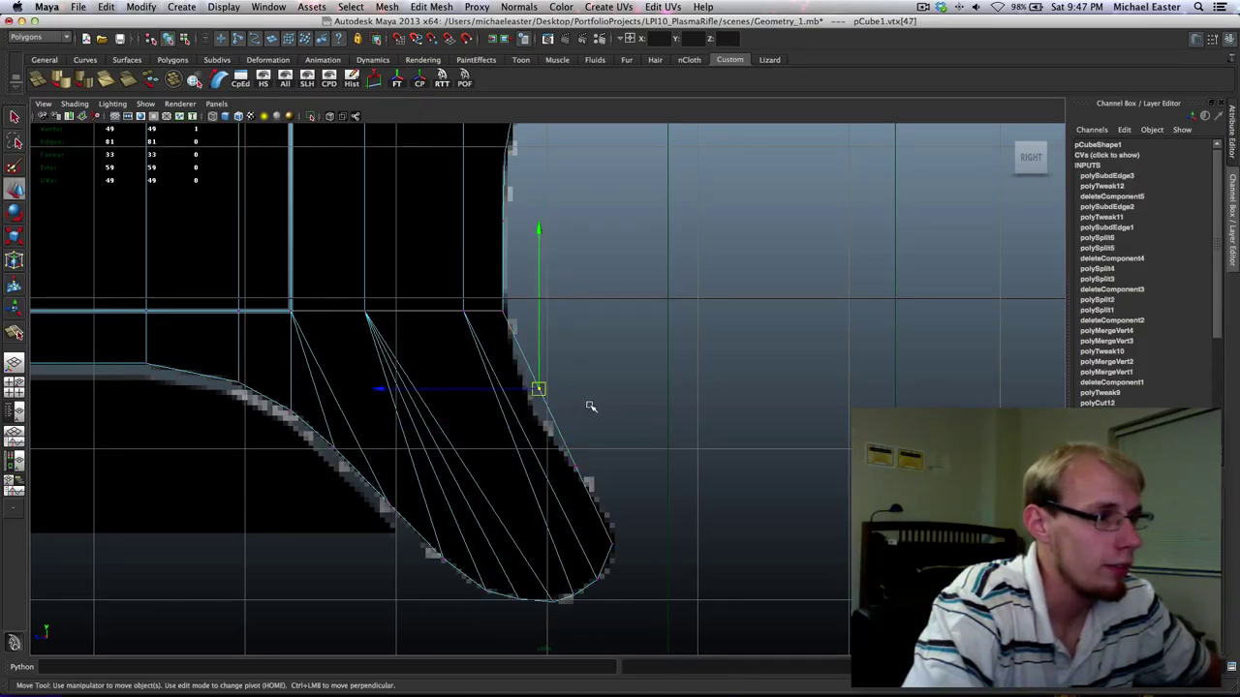
shift+middle_drag(589, 405, 579, 397)
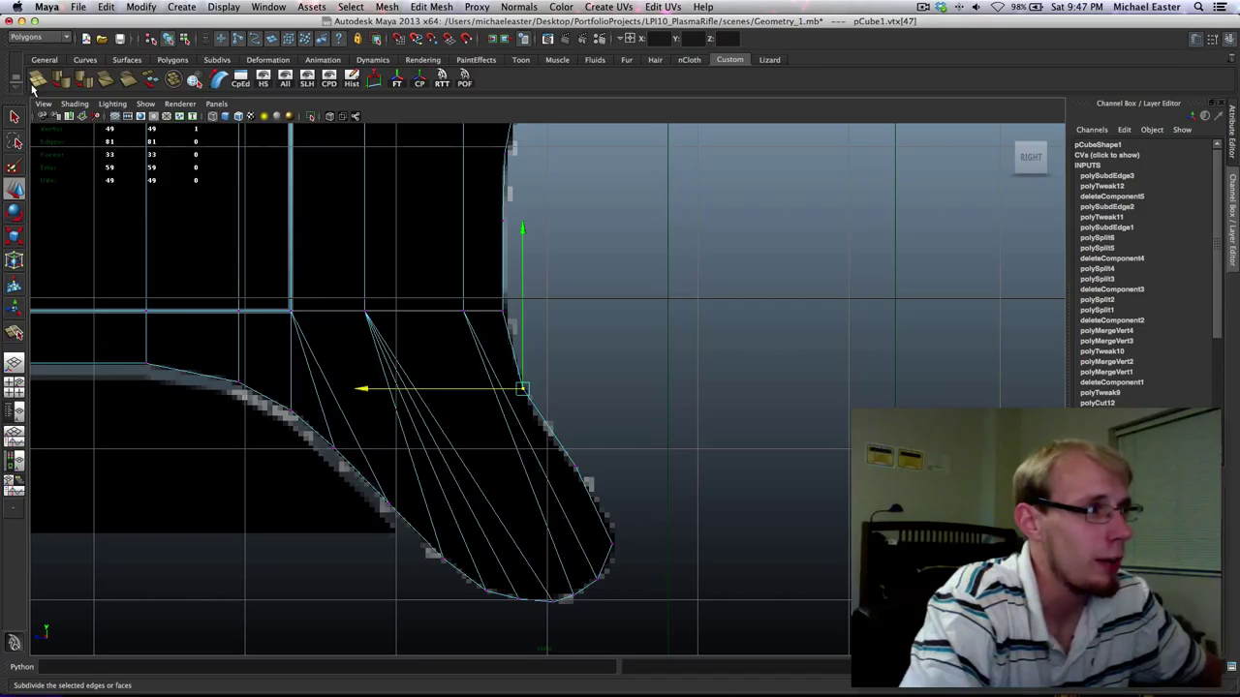
drag(534, 434, 591, 481)
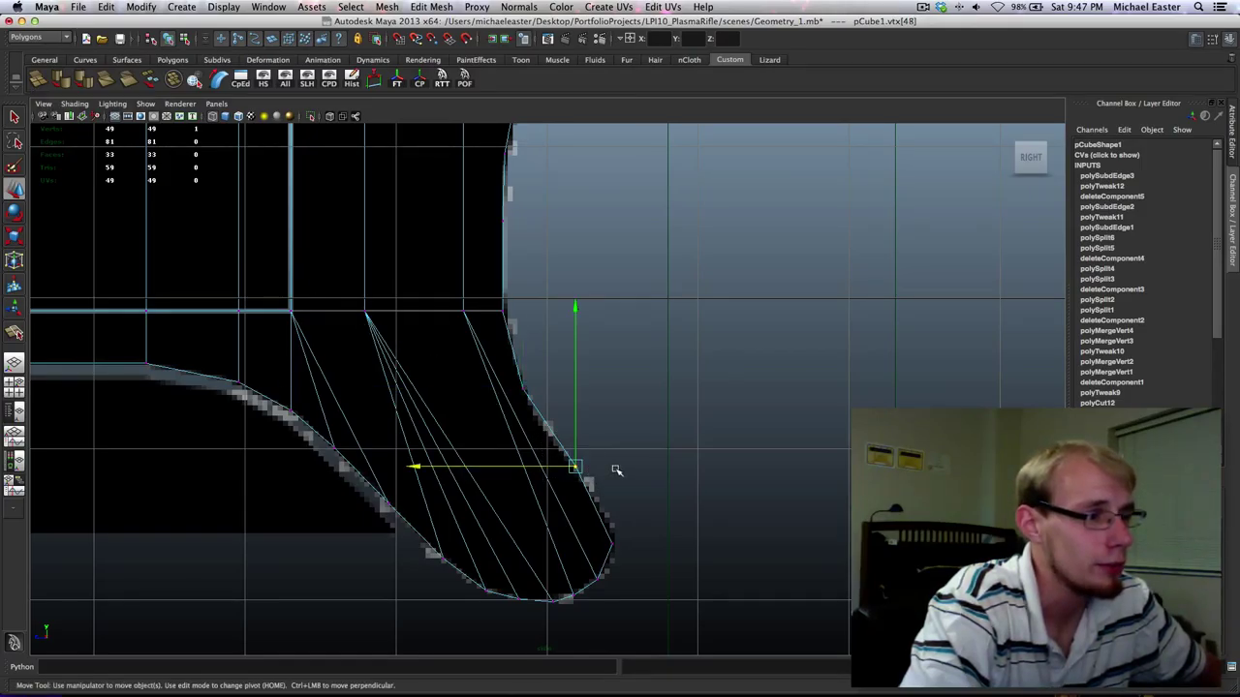
shift+middle_drag(623, 471, 652, 441)
Subdivide the edge nearest the lower prong's tip with division level 1 and move the new vertex outward to the reference outline.
right_drag(582, 459, 583, 431)
click(578, 490)
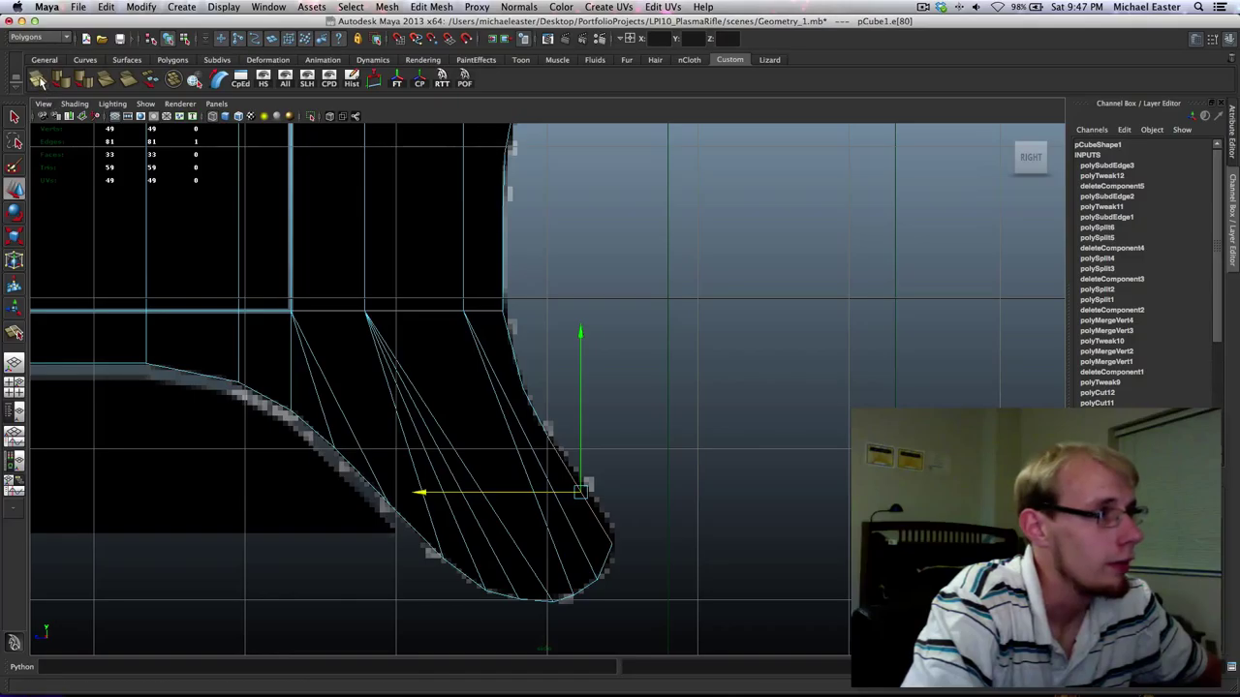
click(39, 83)
click(636, 475)
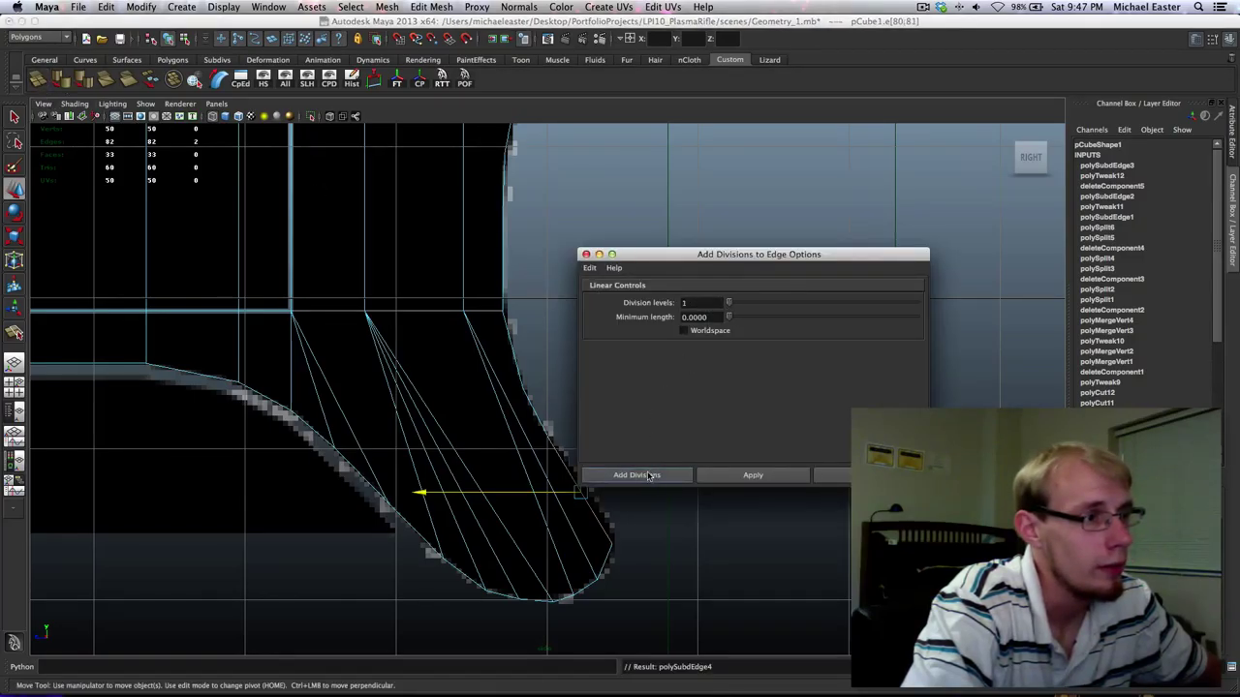
right_drag(591, 514, 517, 445)
drag(622, 476, 571, 508)
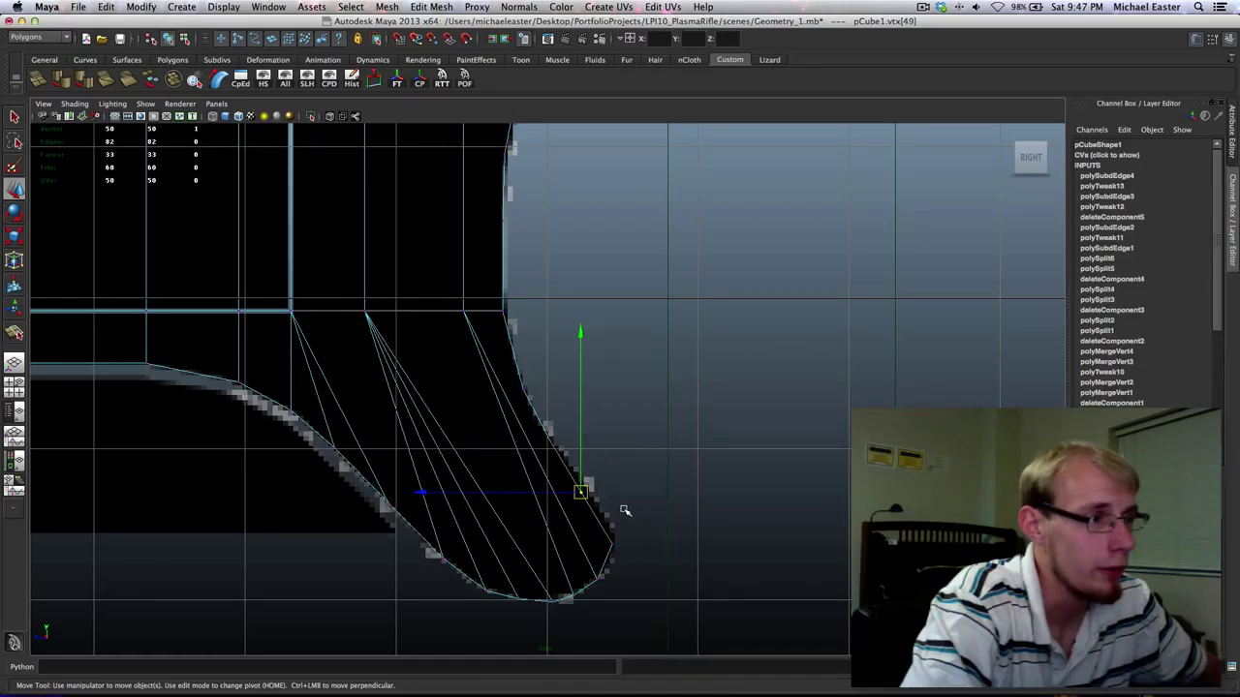
shift+middle_drag(624, 509, 636, 509)
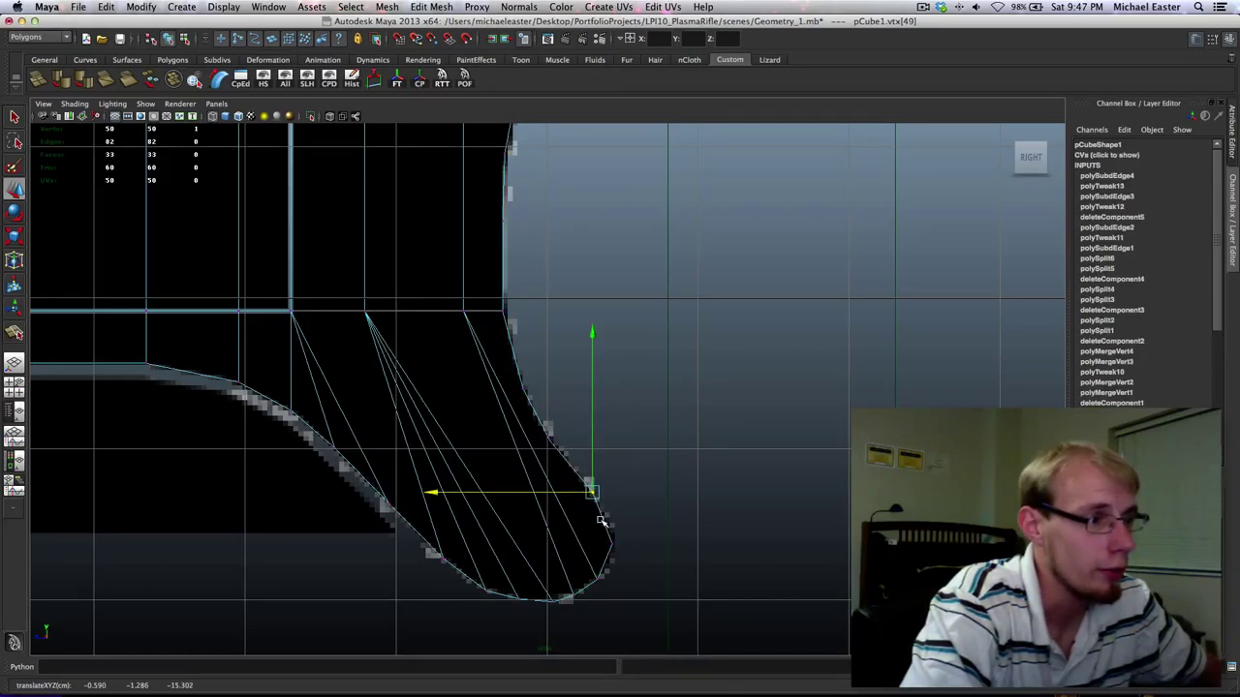
Subdivide the last short edge above the lower prong's rounded tip and move its new vertex out to the reference outline.
right_drag(602, 520, 602, 431)
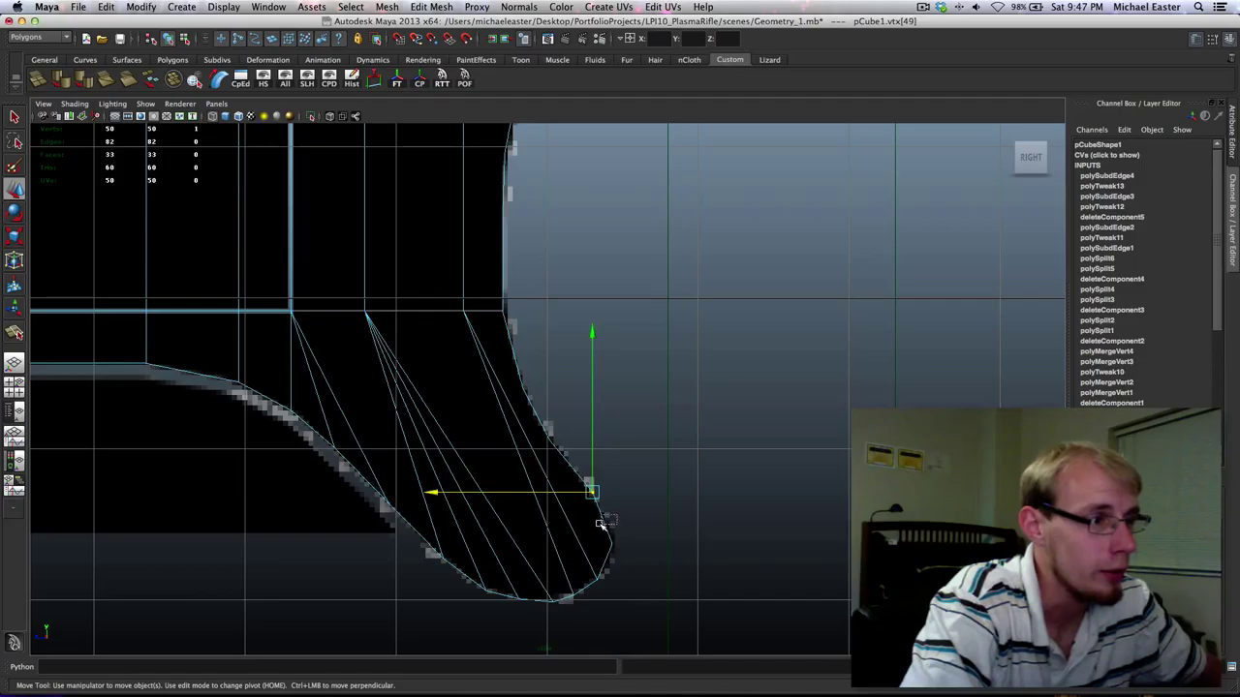
right_drag(599, 521, 545, 460)
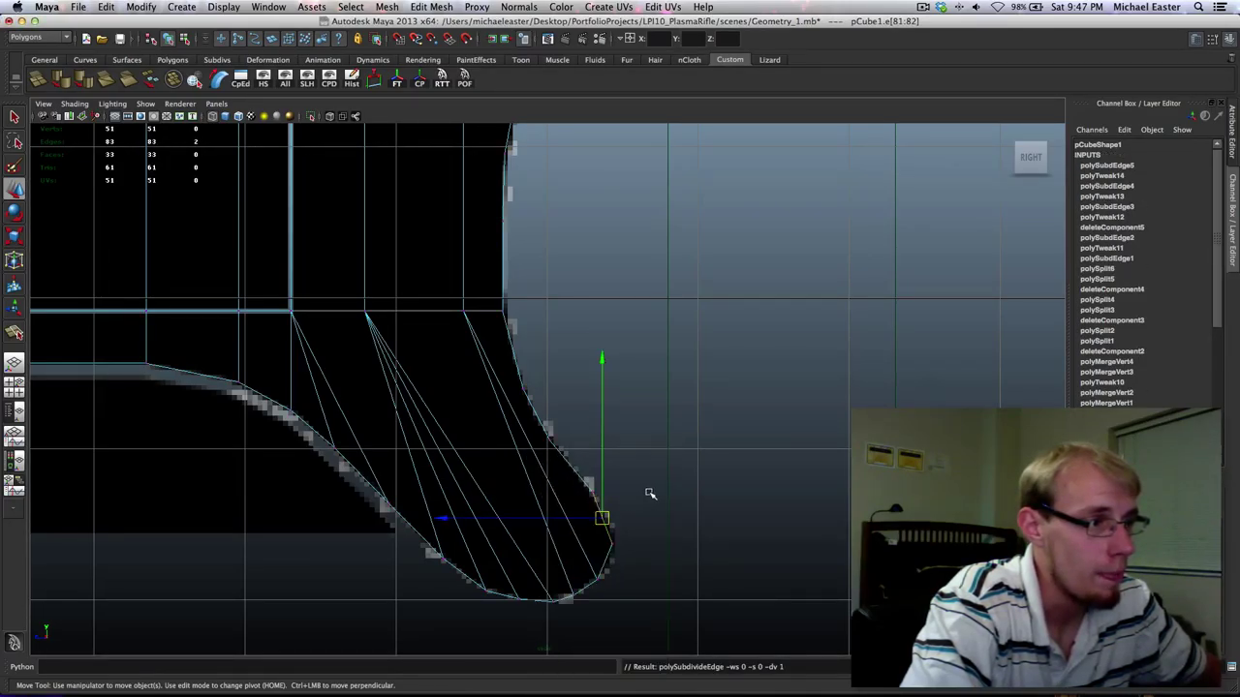
drag(650, 493, 590, 533)
shift+middle_drag(630, 517, 638, 517)
alt+middle_drag(625, 343, 611, 406)
alt+middle_drag(560, 535, 547, 414)
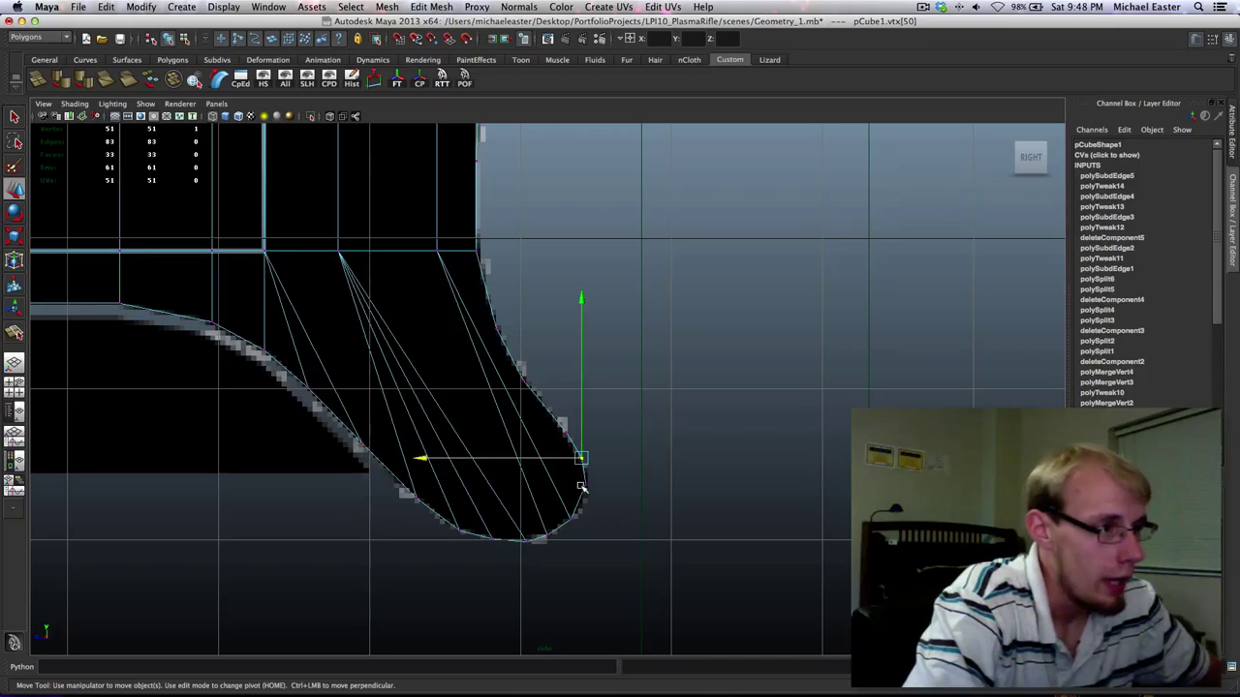
Subdivide the long edge on the rear of the stock's upper prong into four segments.
right_drag(581, 488, 567, 429)
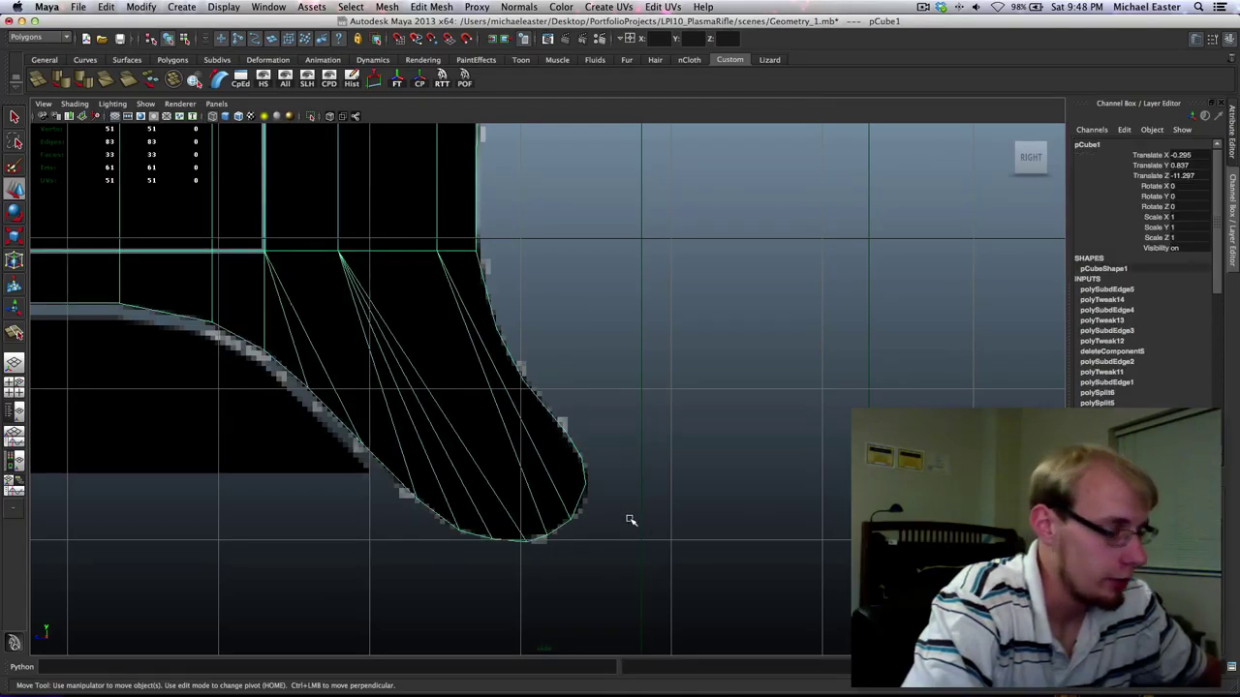
alt+middle_drag(557, 482, 550, 404)
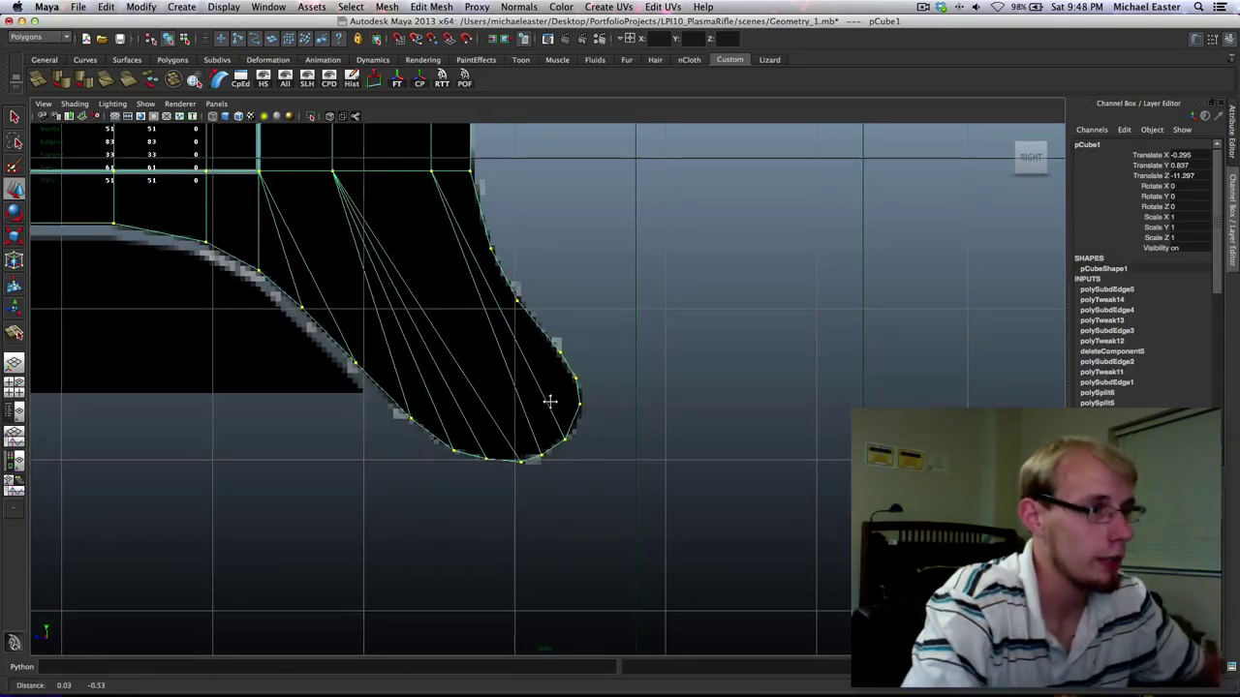
alt+middle_drag(523, 363, 601, 380)
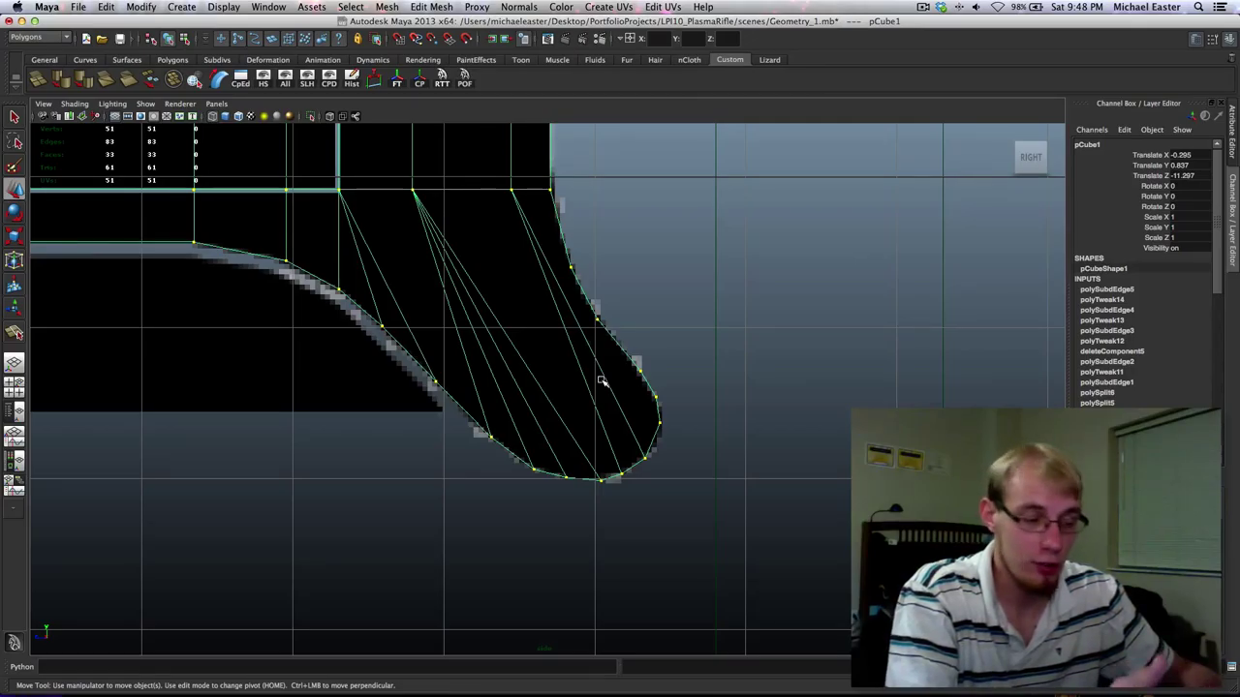
alt+middle_drag(724, 283, 675, 533)
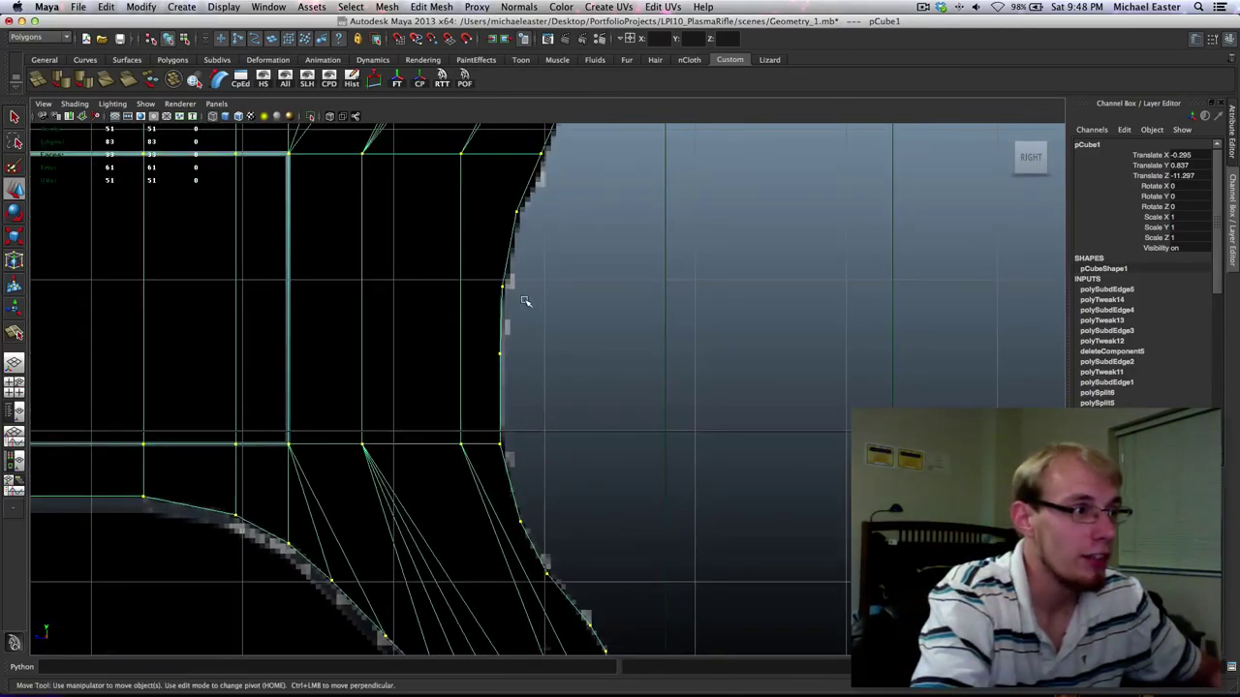
alt+middle_drag(521, 300, 602, 157)
scroll(581, 223, up, 3)
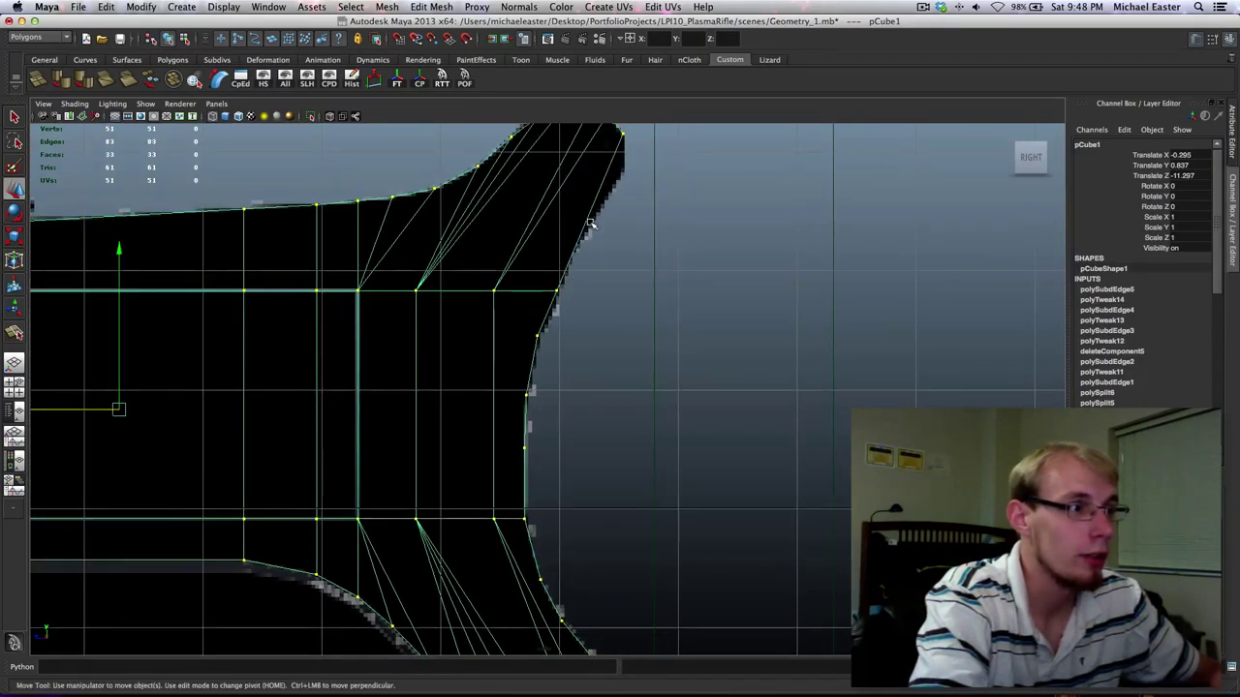
right_drag(592, 224, 588, 196)
click(593, 210)
alt+middle_drag(604, 222, 603, 308)
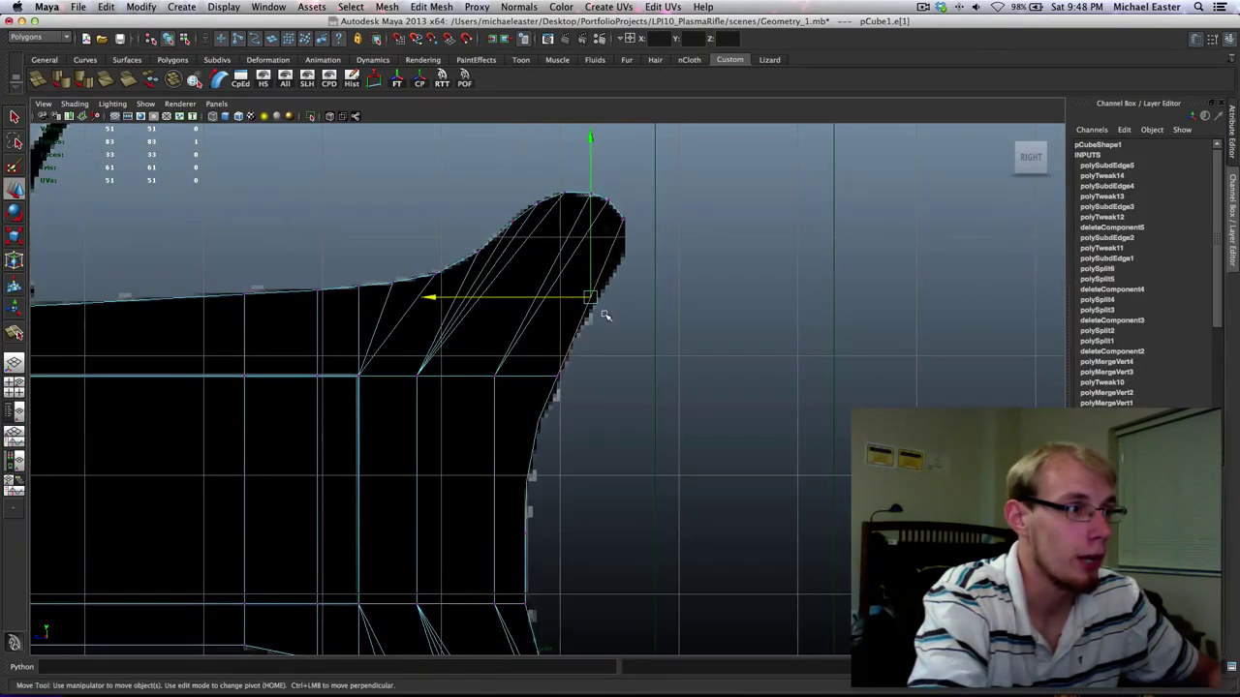
click(37, 79)
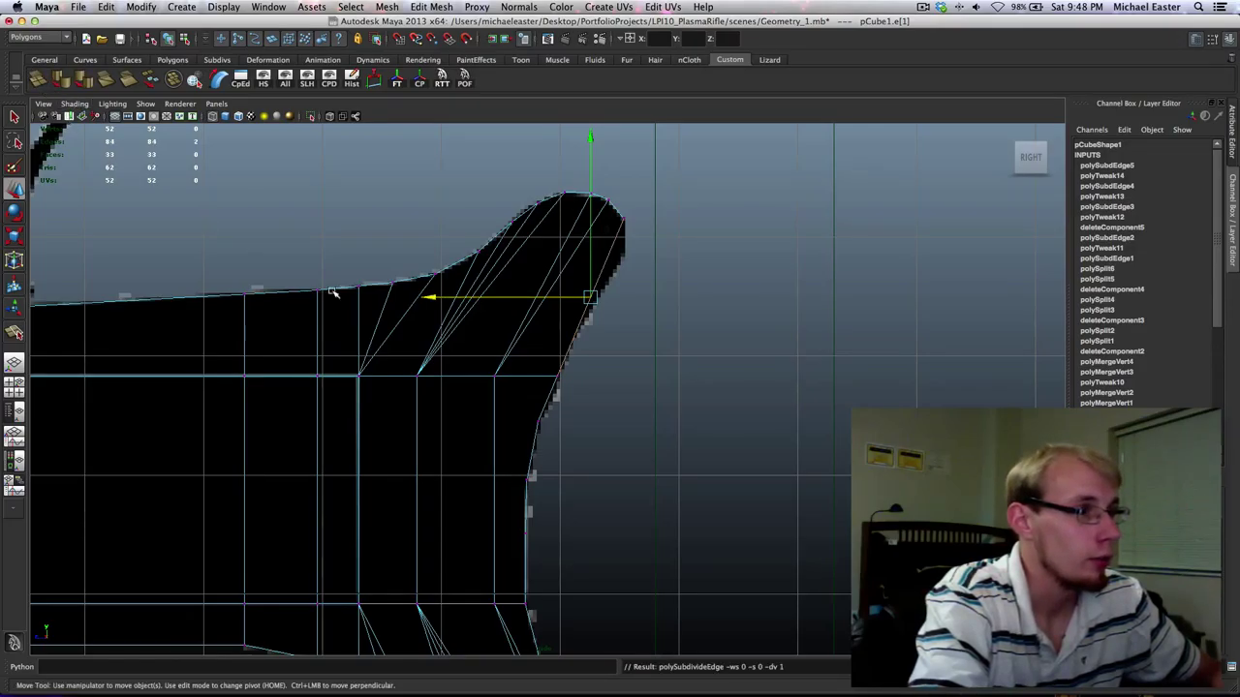
Move the three new vertices on the upper prong's rear edge to follow the reference outline.
right_drag(578, 332, 533, 331)
click(577, 338)
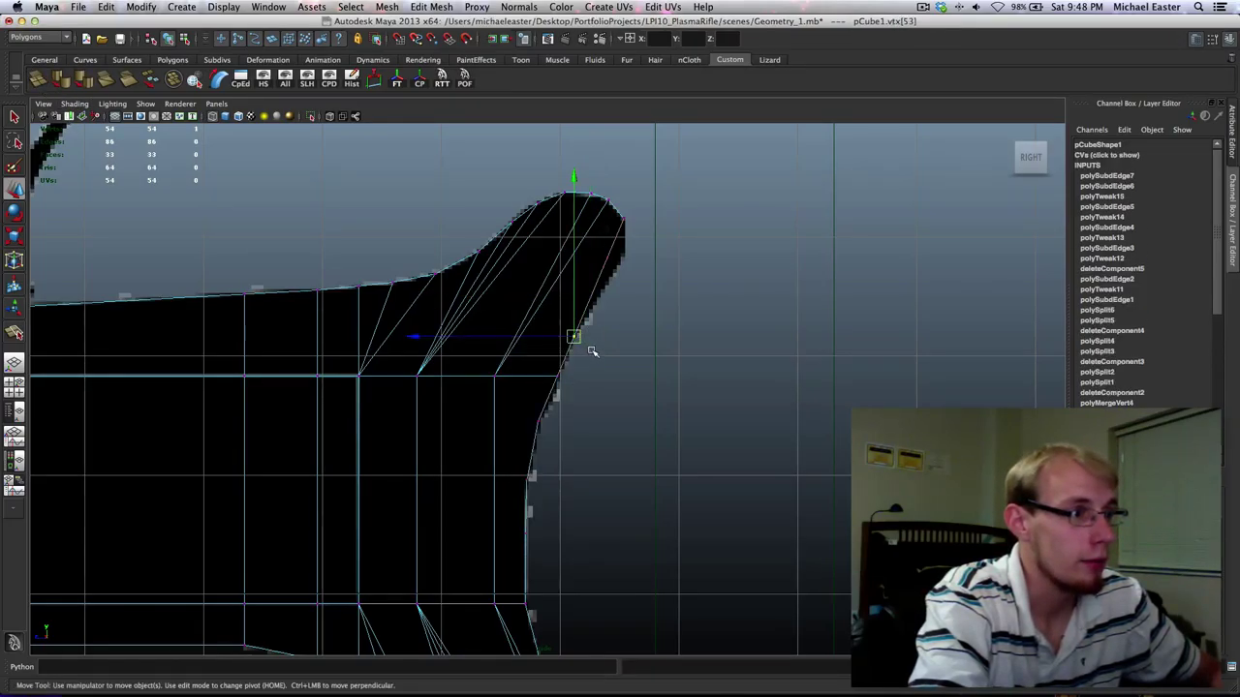
middle_drag(598, 344, 596, 343)
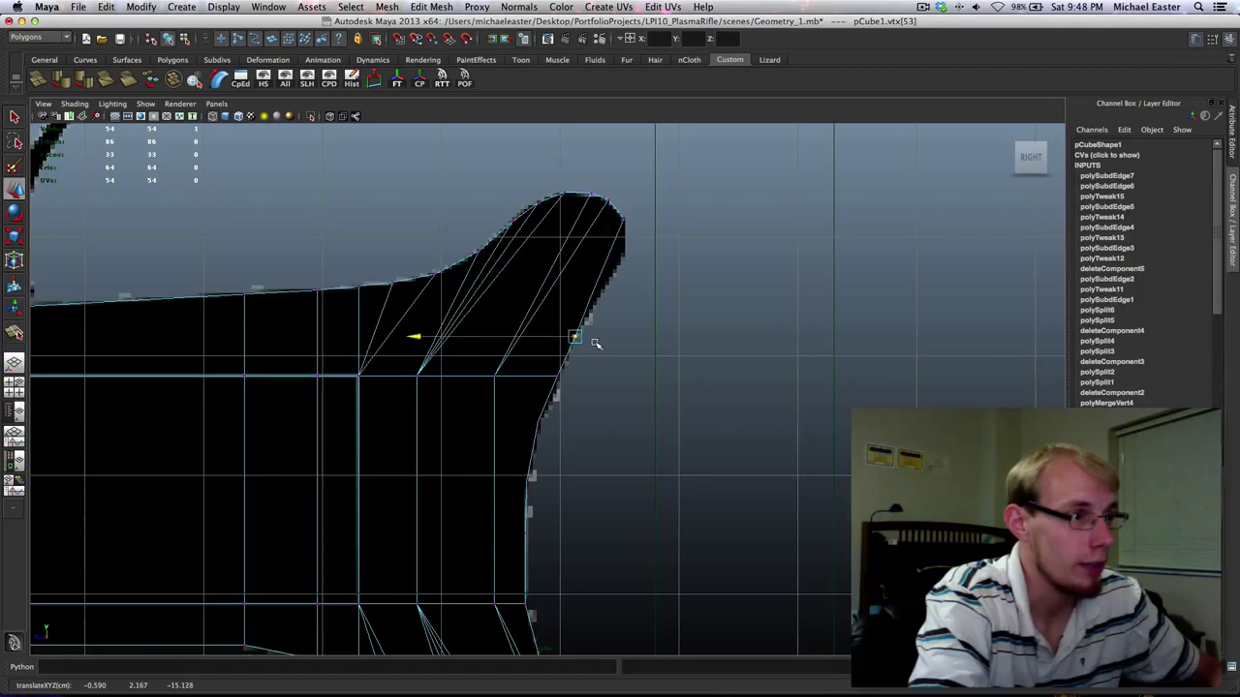
drag(577, 287, 626, 310)
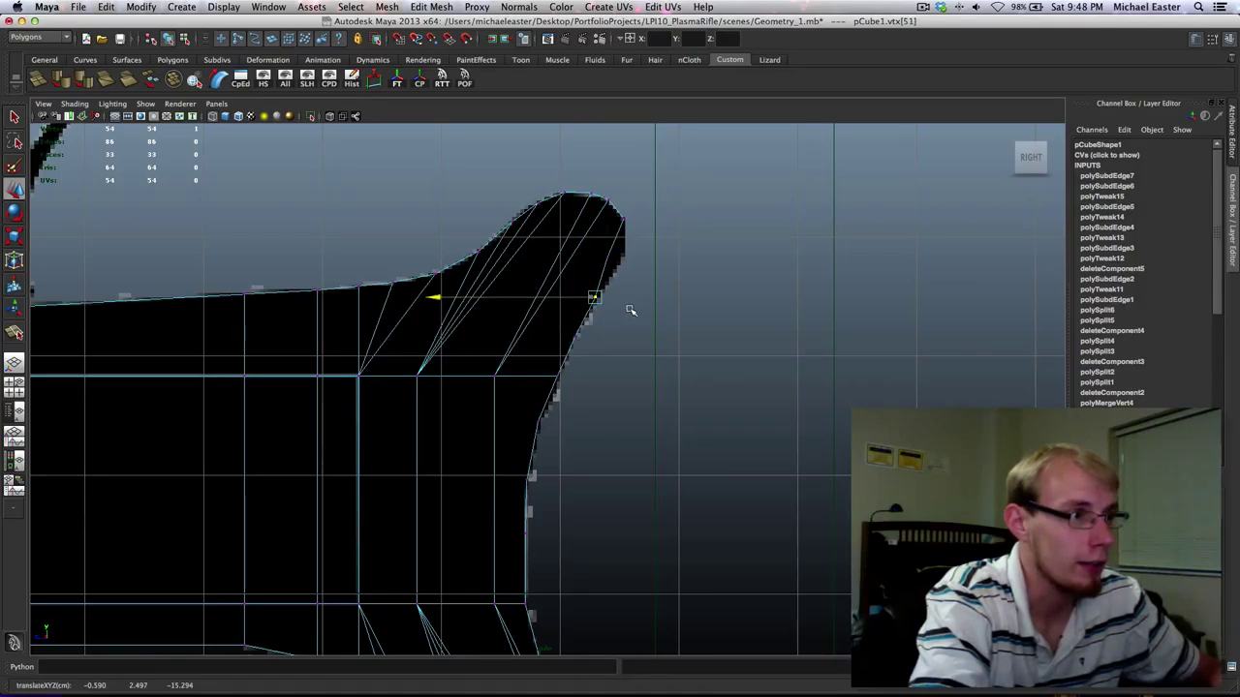
drag(601, 240, 617, 265)
middle_drag(664, 271, 669, 302)
click(624, 248)
middle_drag(670, 302, 671, 294)
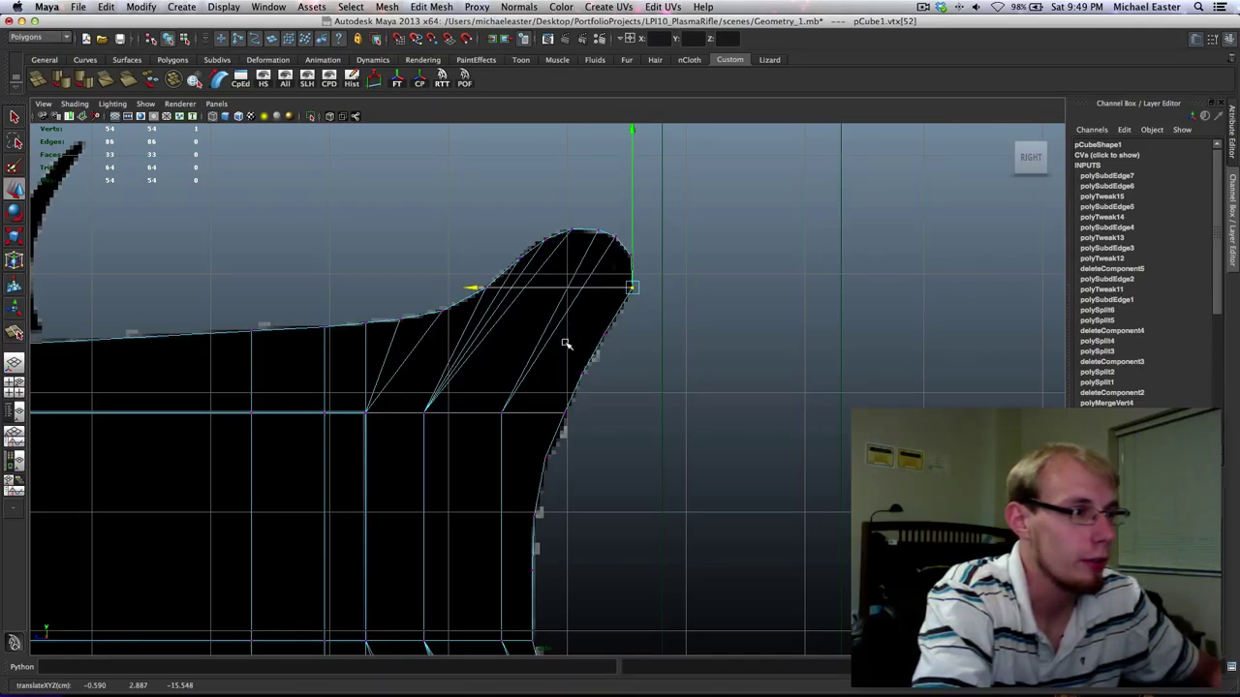
drag(565, 387, 623, 334)
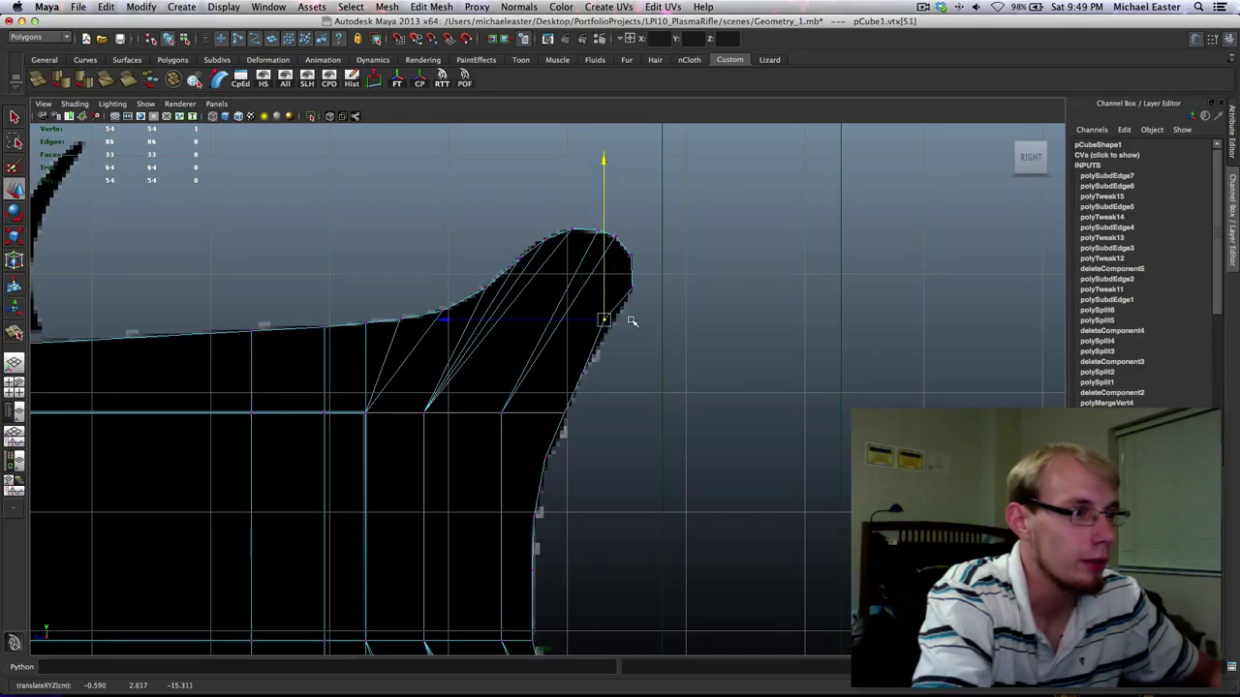
Fine-tune the upper and middle vertices below the upper prong's rounded tip so they sit on the reference outline.
middle_drag(630, 321, 639, 321)
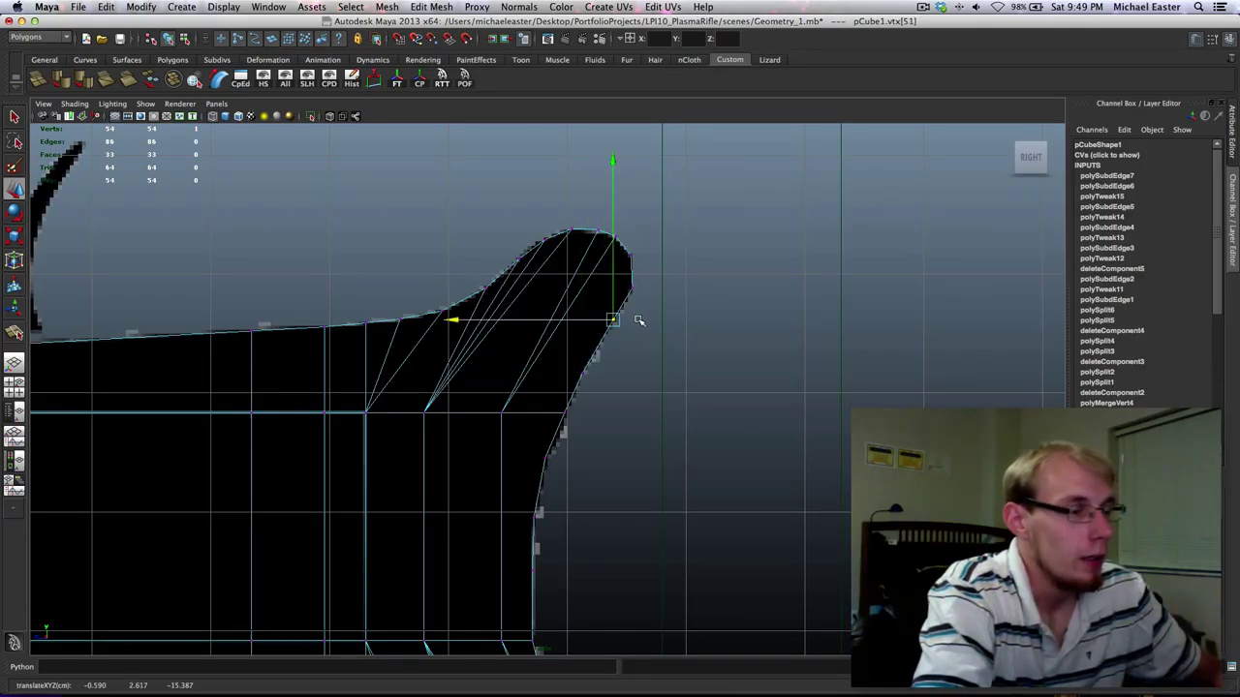
drag(574, 368, 614, 393)
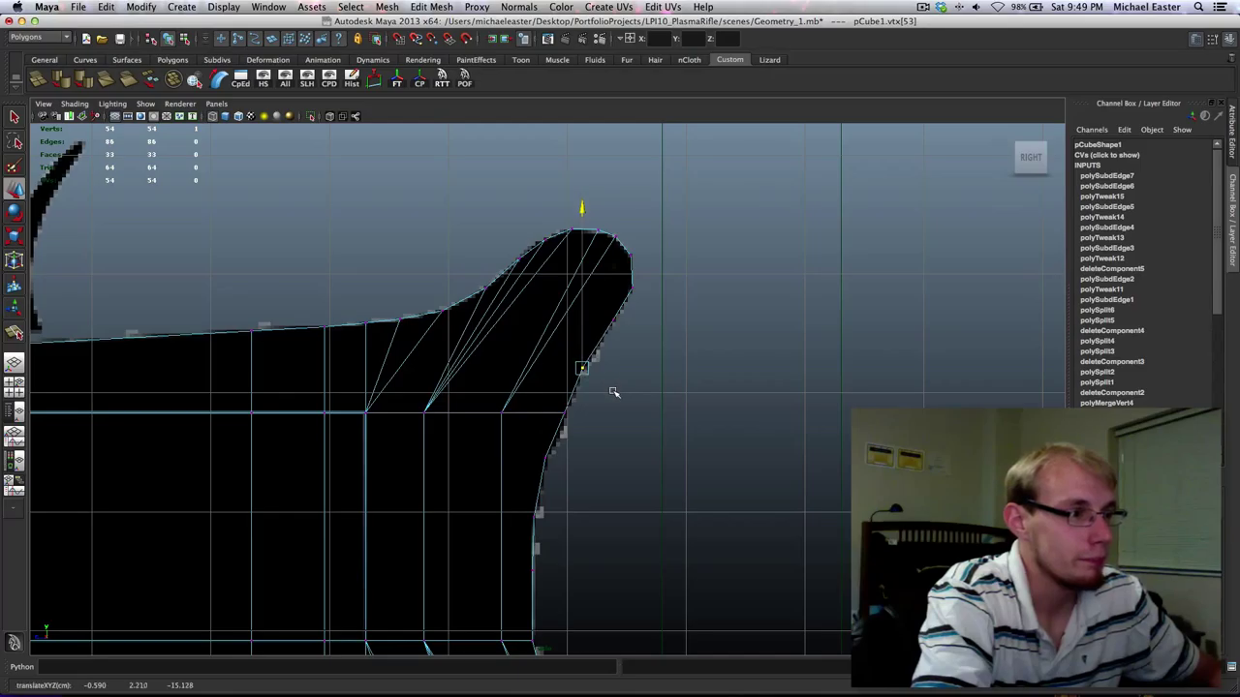
shift+middle_drag(614, 392, 619, 364)
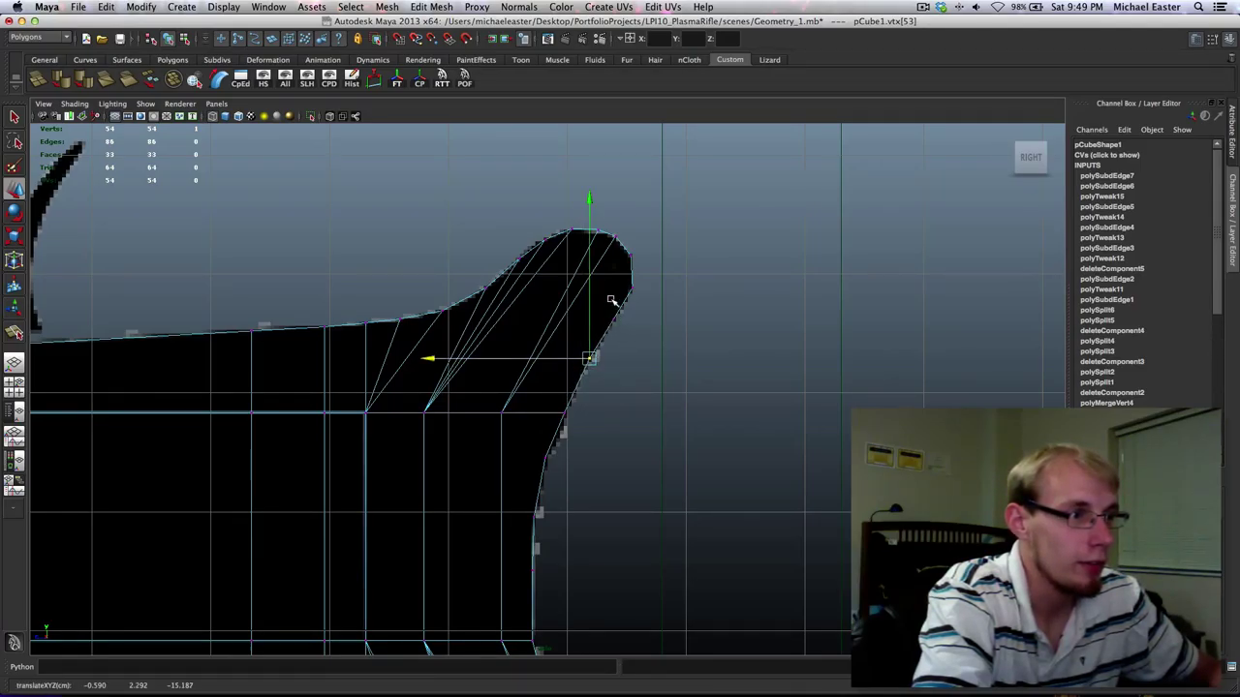
click(631, 333)
click(618, 318)
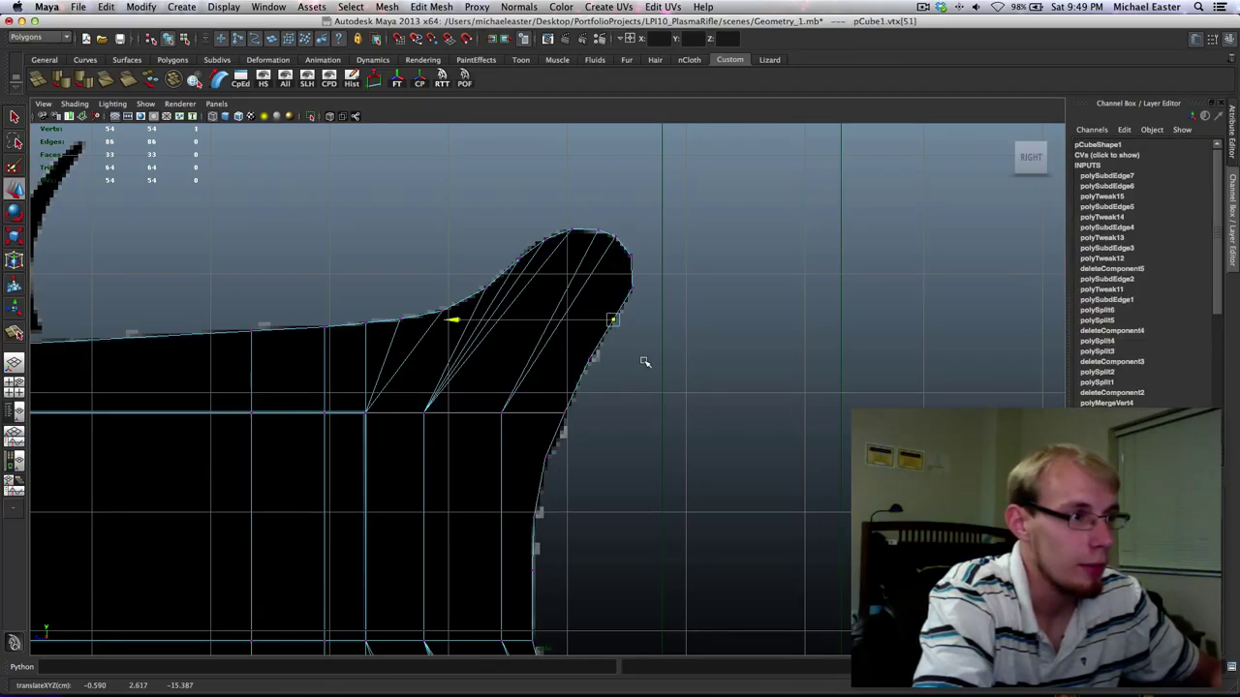
middle_drag(644, 362, 650, 364)
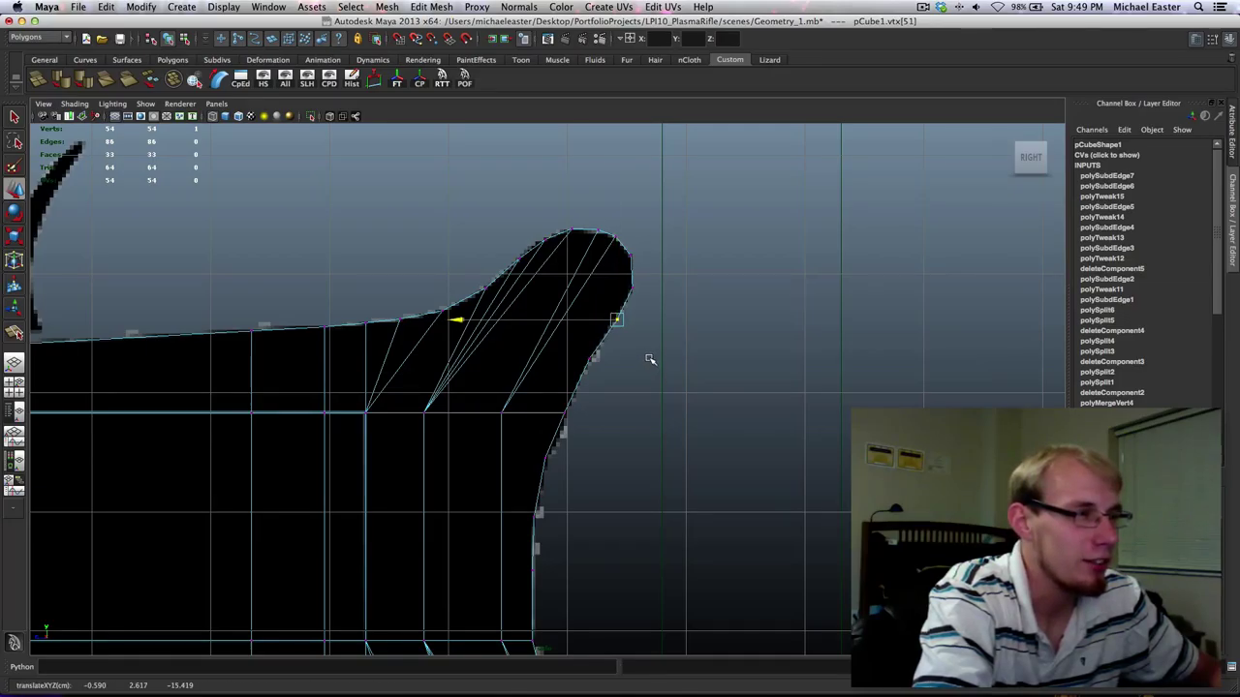
middle_drag(653, 357, 630, 385)
click(587, 351)
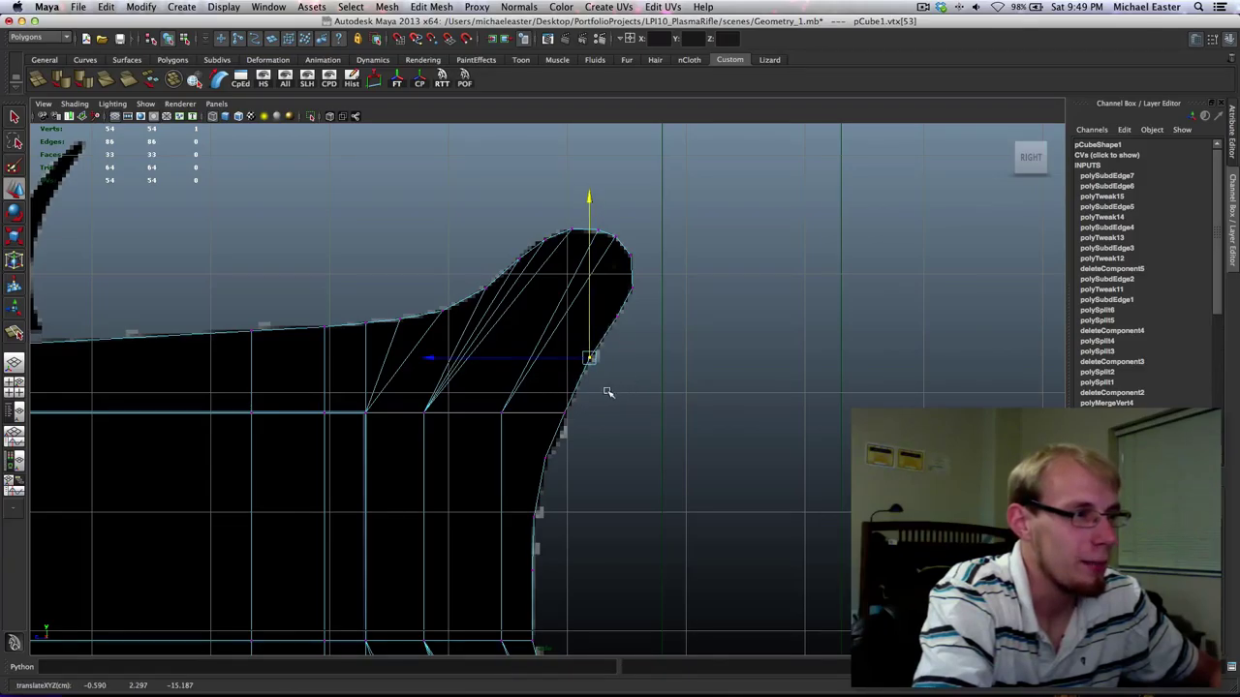
Shift the vertex at the upper prong's rear base and the one directly above it slightly outward onto the reference outline.
click(563, 413)
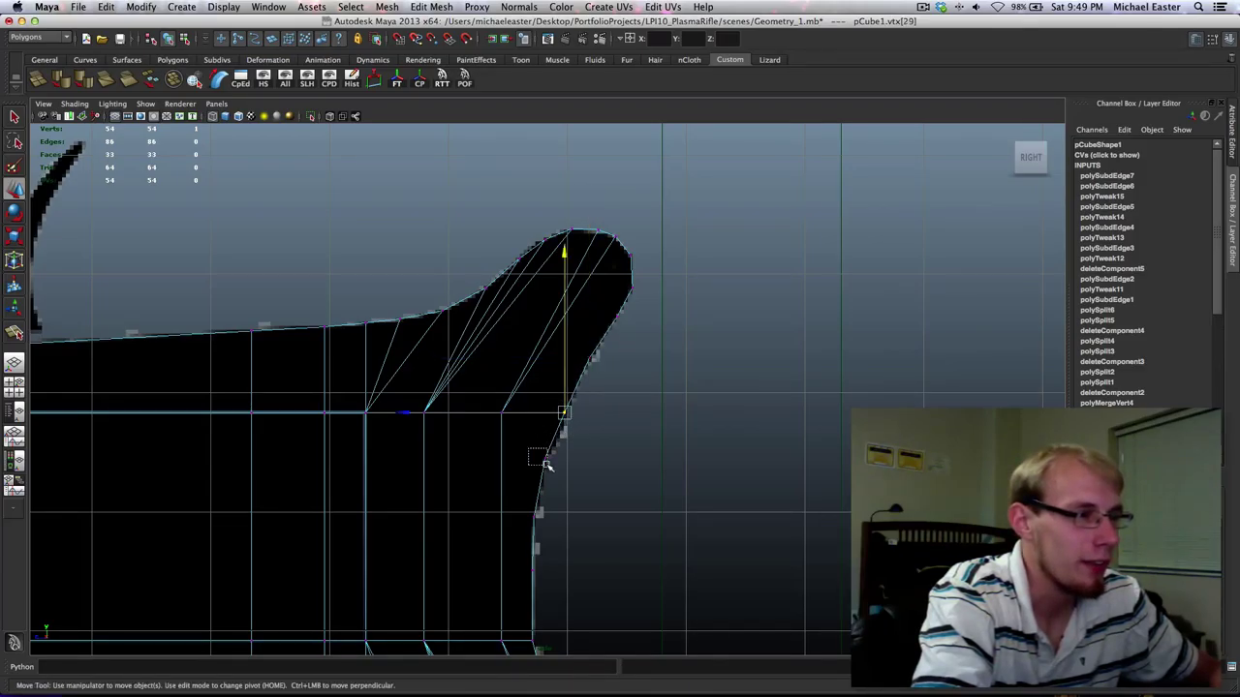
drag(545, 465, 567, 463)
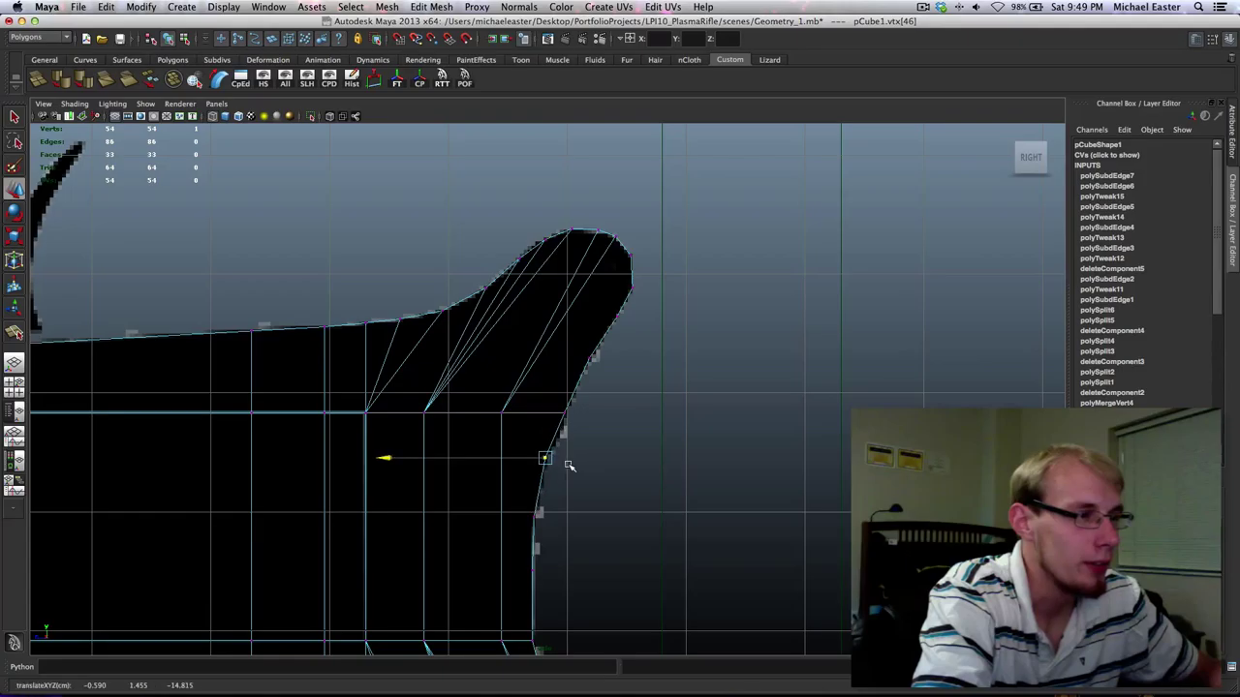
alt+middle_drag(600, 470, 589, 383)
alt+right_drag(588, 378, 588, 303)
alt+middle_drag(582, 372, 564, 485)
alt+right_drag(568, 390, 572, 423)
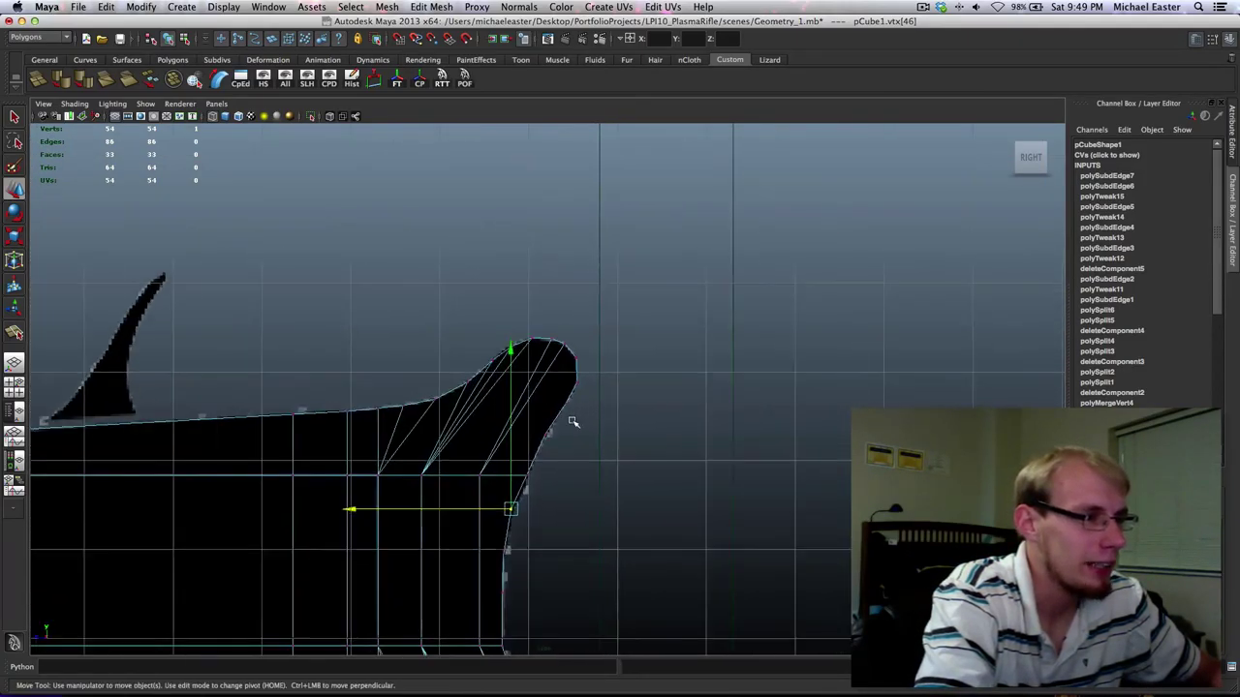
scroll(572, 423, up, 5)
alt+middle_drag(575, 426, 586, 337)
drag(515, 409, 565, 448)
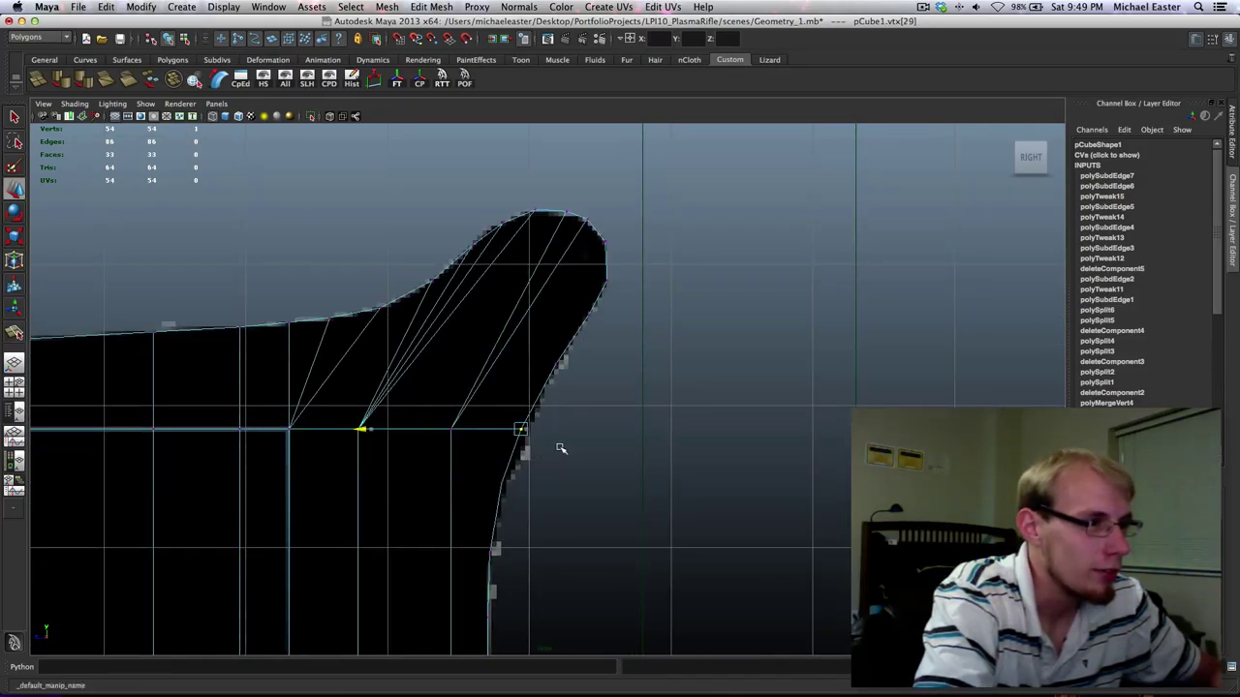
middle_drag(559, 447, 562, 447)
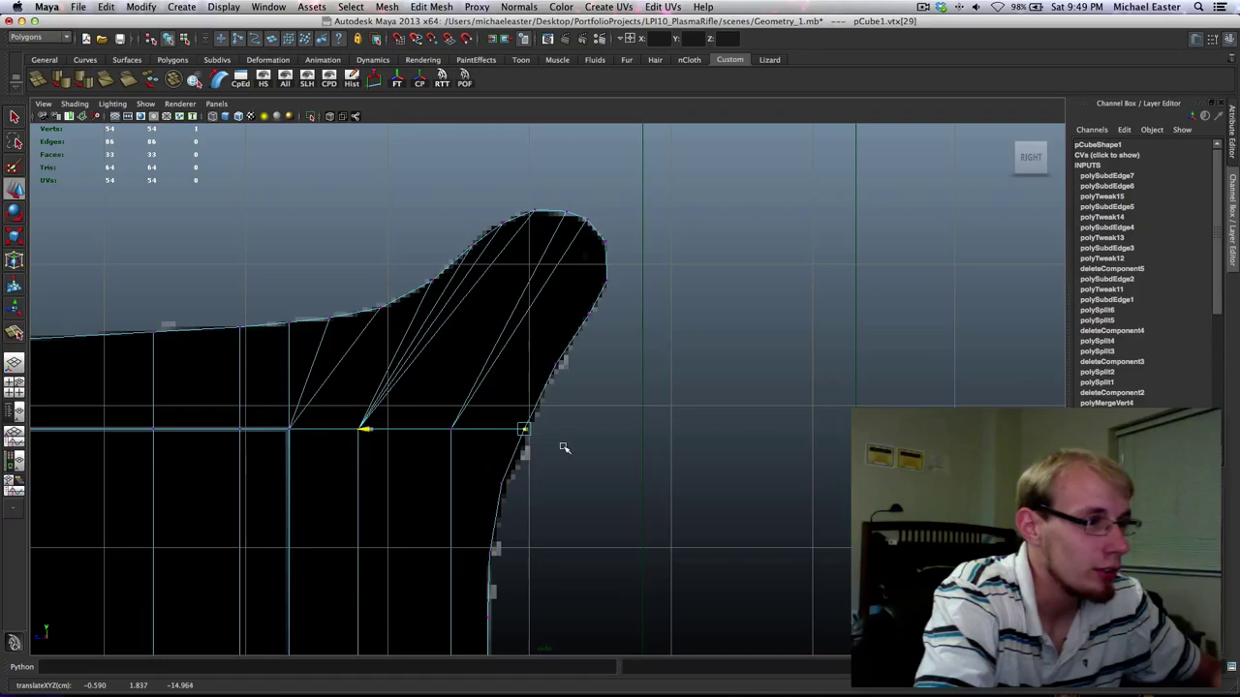
click(556, 360)
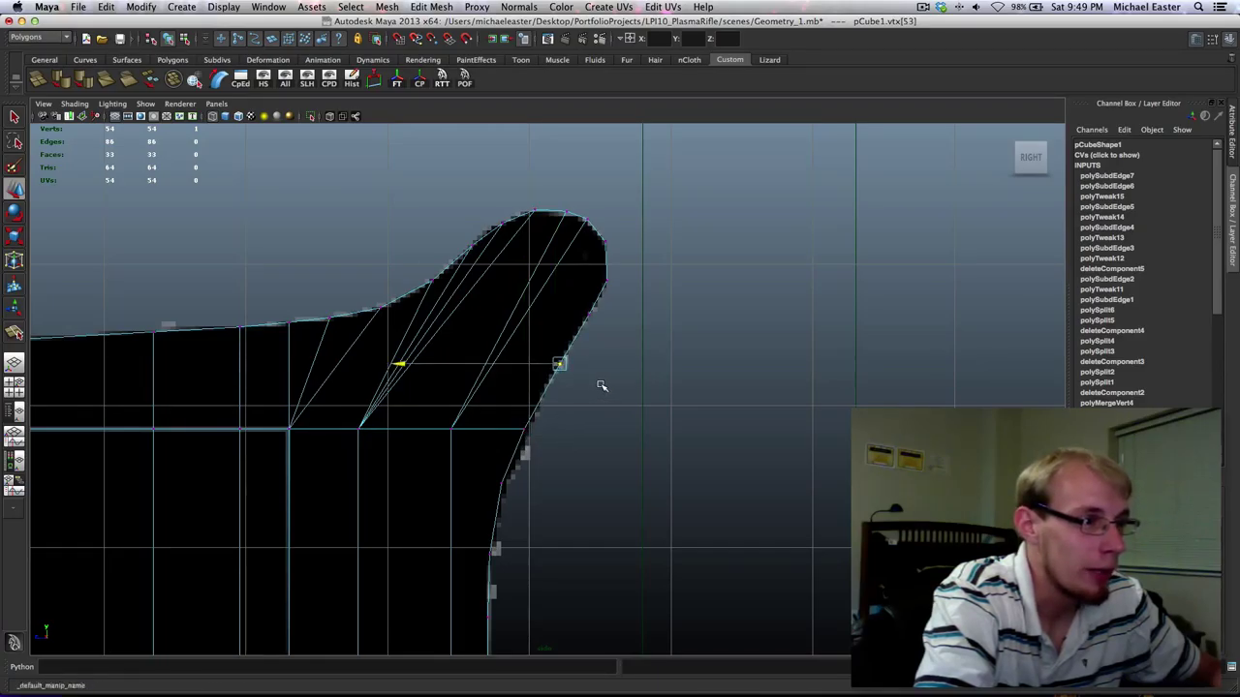
key(w)
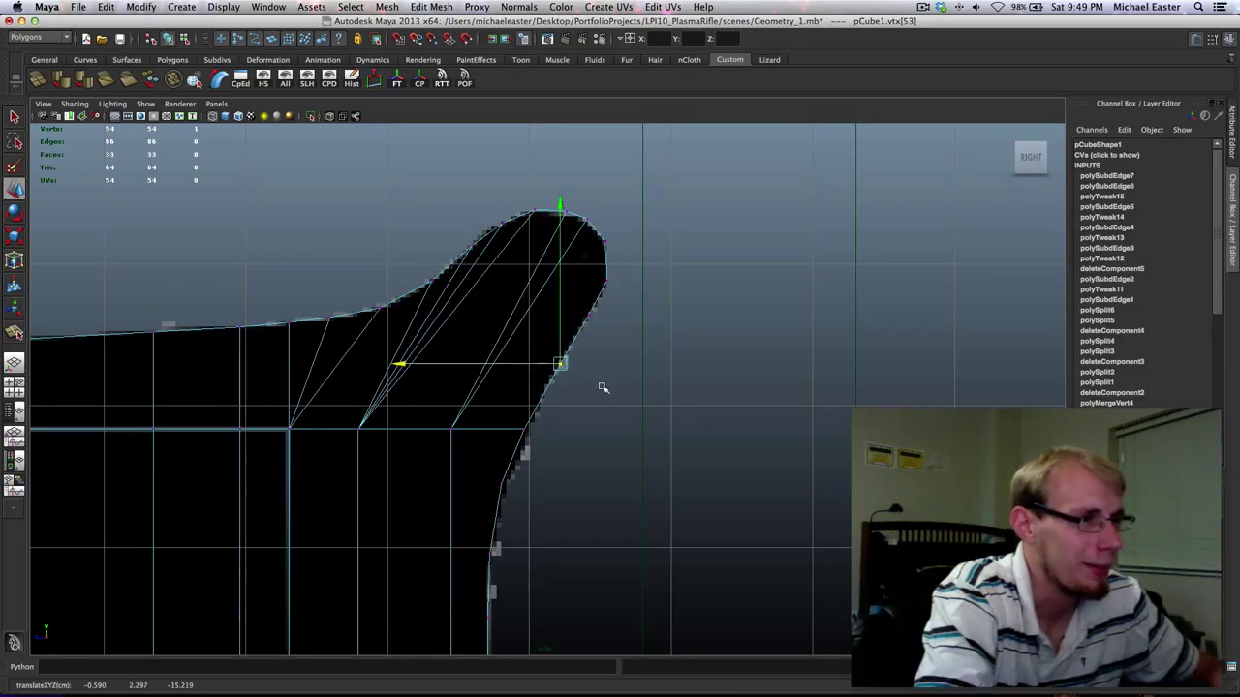
Nudge the vertex just below the upper prong's base outward and readjust the mid-prong rear vertex to the silhouette.
alt+middle_drag(593, 398, 589, 327)
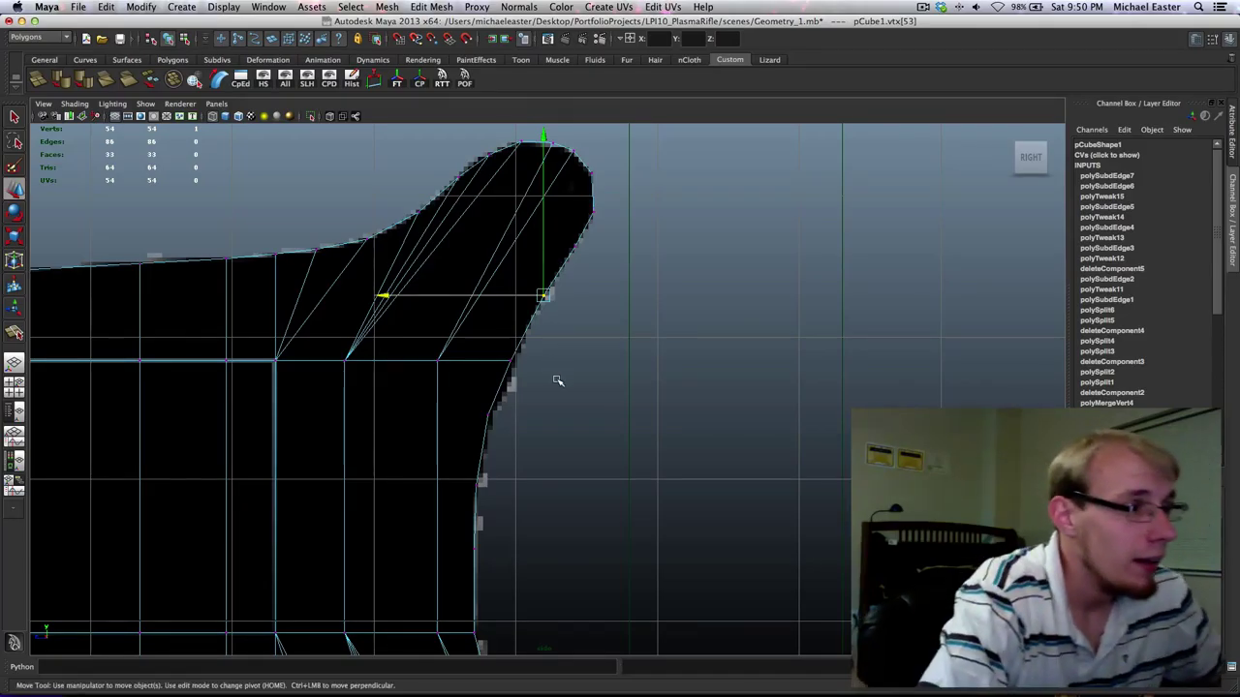
alt+middle_drag(557, 381, 495, 341)
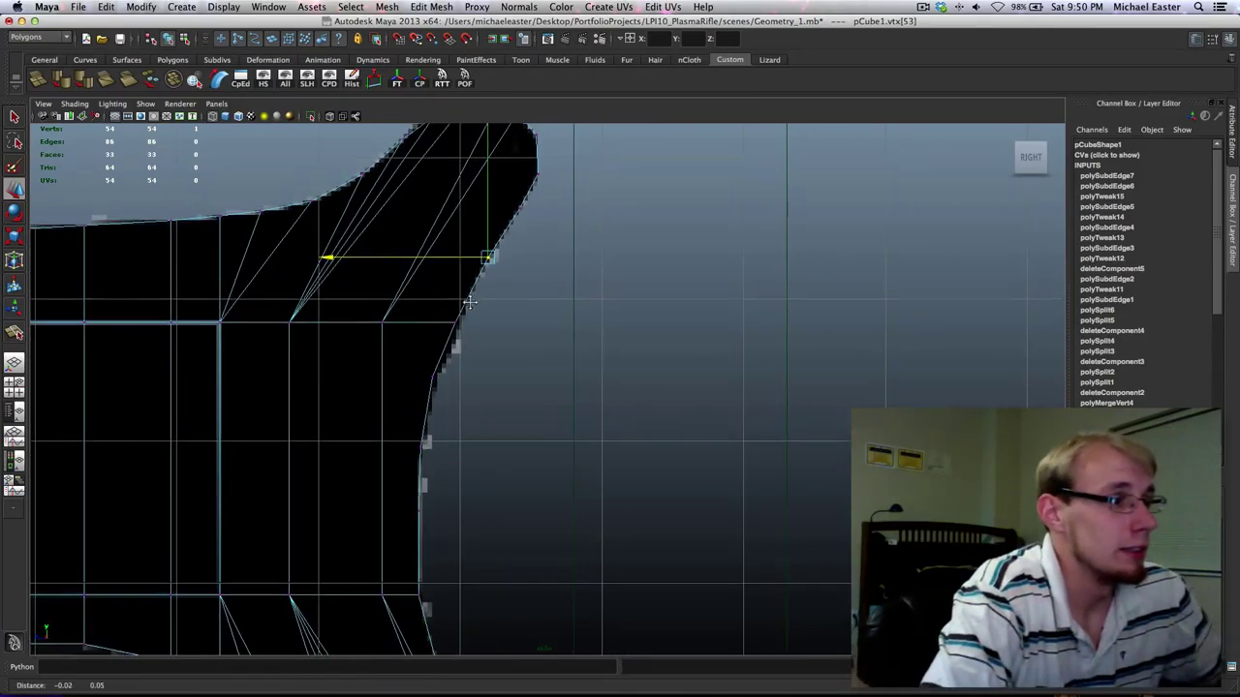
click(433, 378)
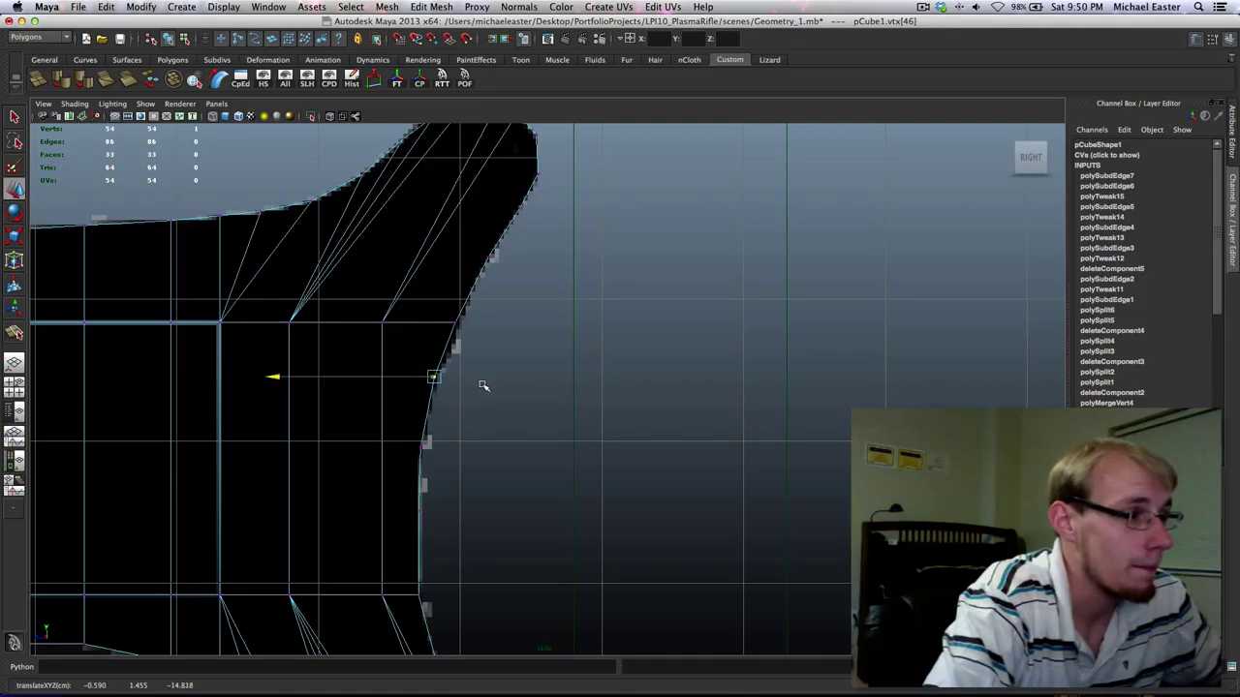
alt+middle_drag(467, 416, 470, 386)
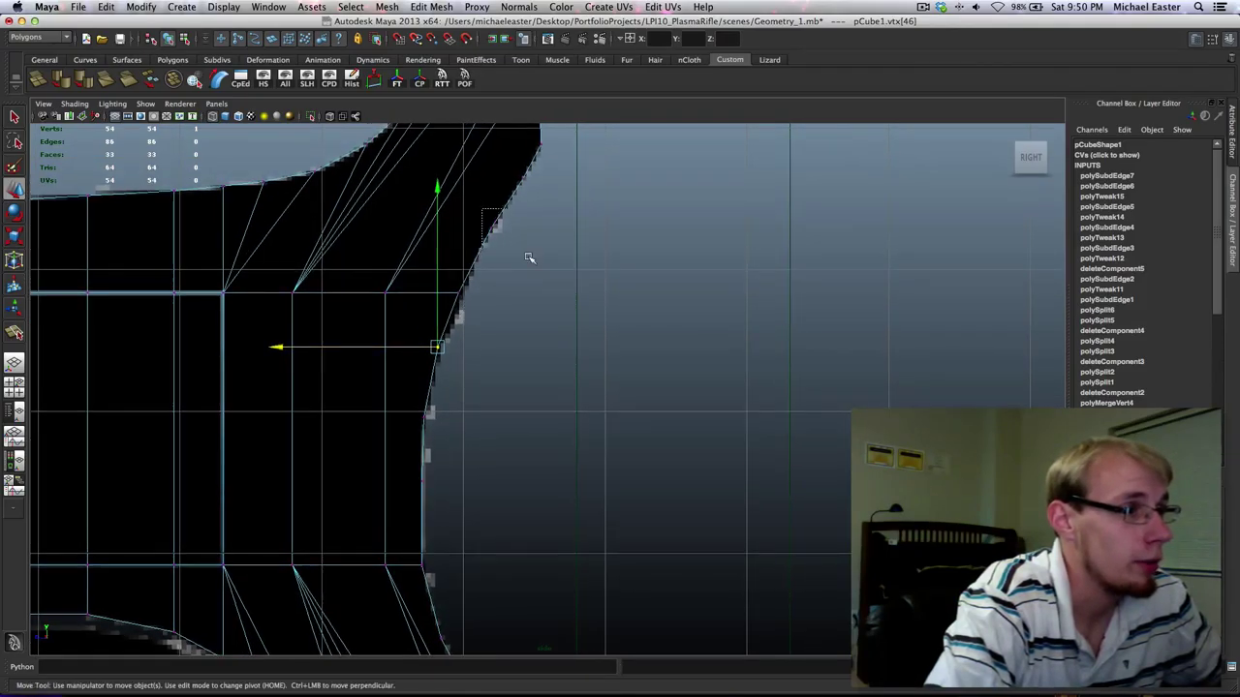
drag(529, 258, 531, 256)
alt+middle_drag(530, 256, 542, 297)
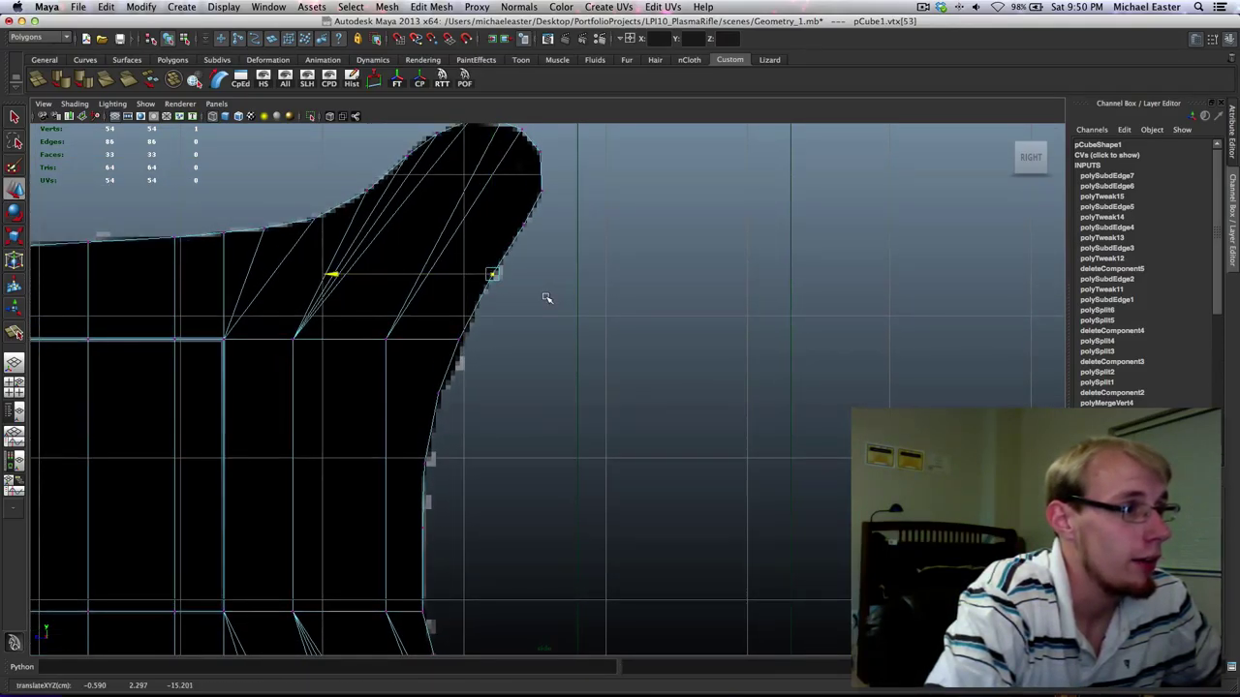
middle_drag(547, 298, 546, 298)
alt+middle_drag(468, 411, 501, 359)
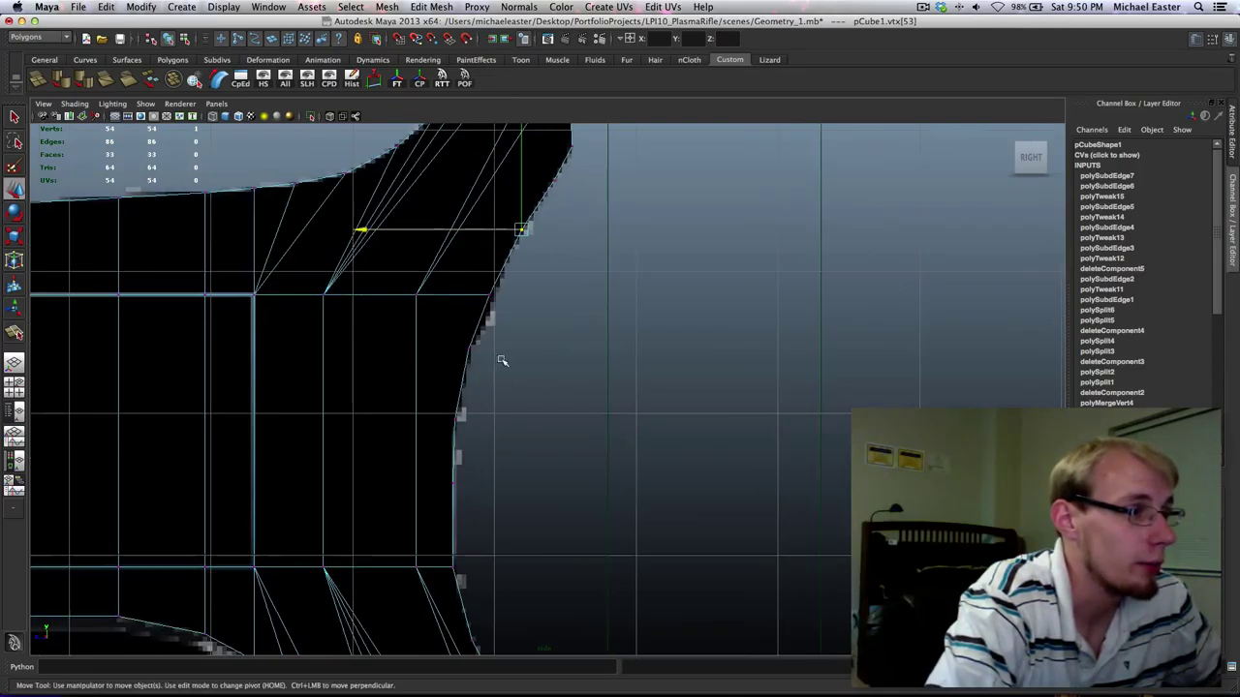
alt+middle_drag(529, 187, 493, 292)
With the Split Polygon Tool, connect the two rear vertices of the upper prong's tip to the rearmost inner vertex at its base.
right_drag(539, 254, 593, 241)
key(q)
click(533, 274)
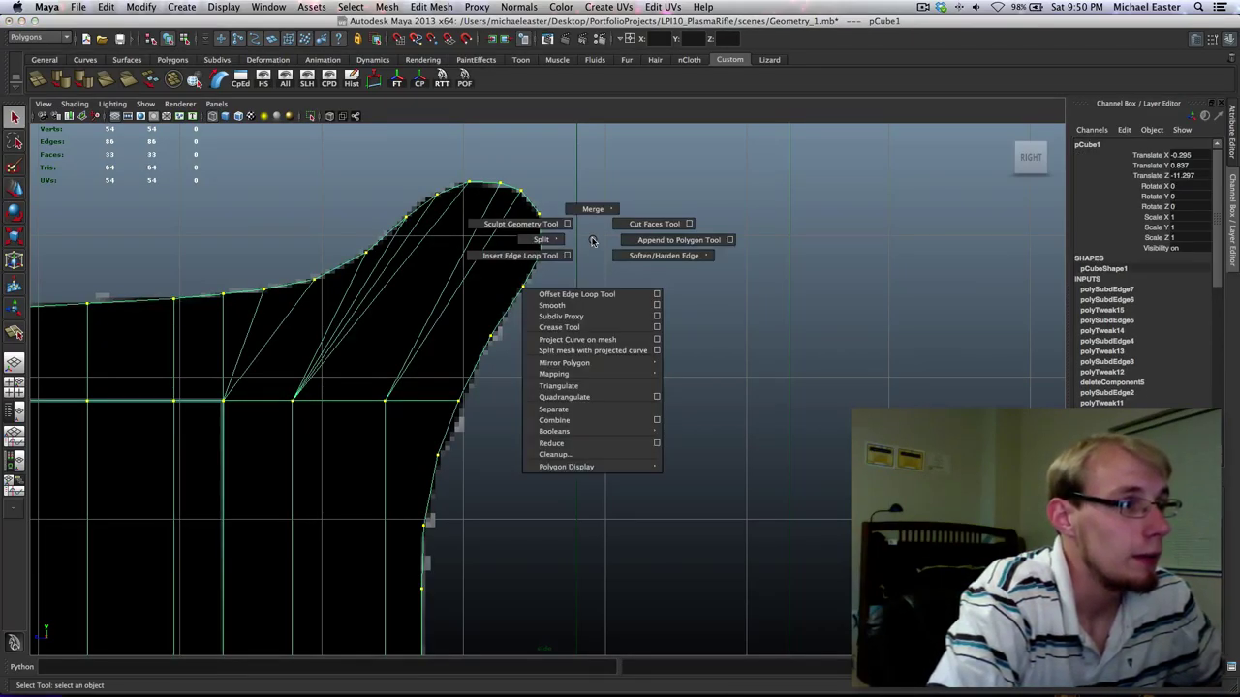
click(512, 243)
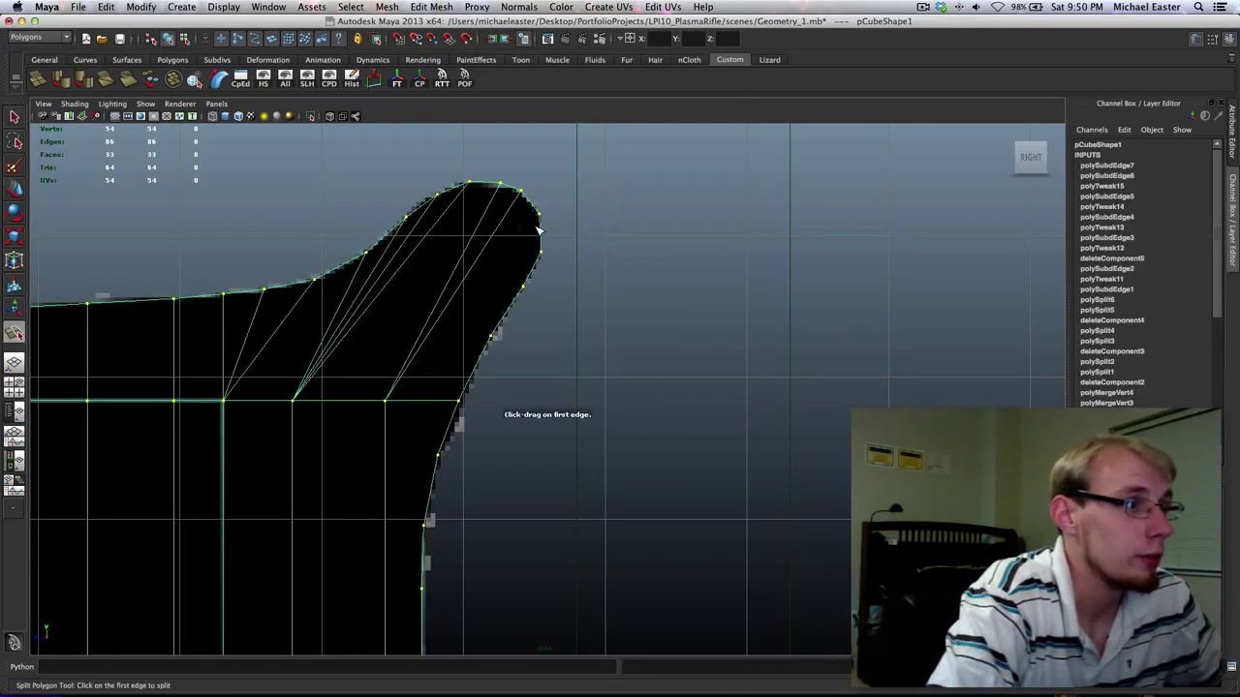
click(537, 211)
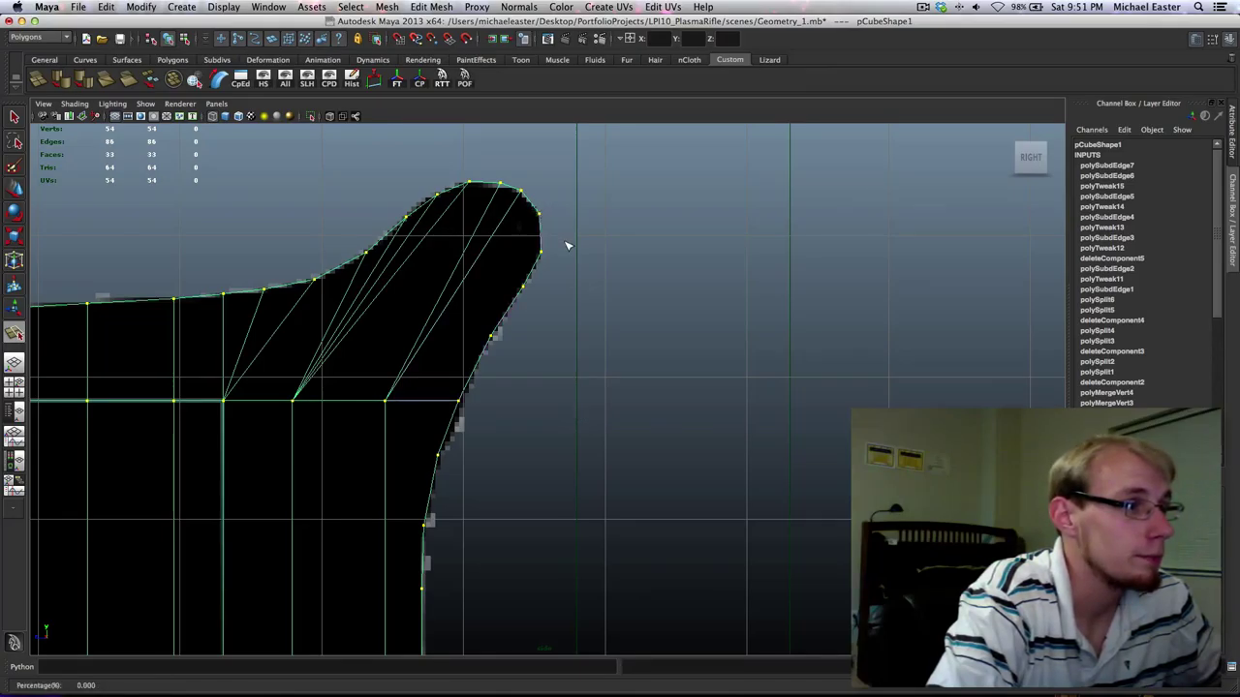
drag(429, 337, 346, 460)
drag(536, 260, 547, 238)
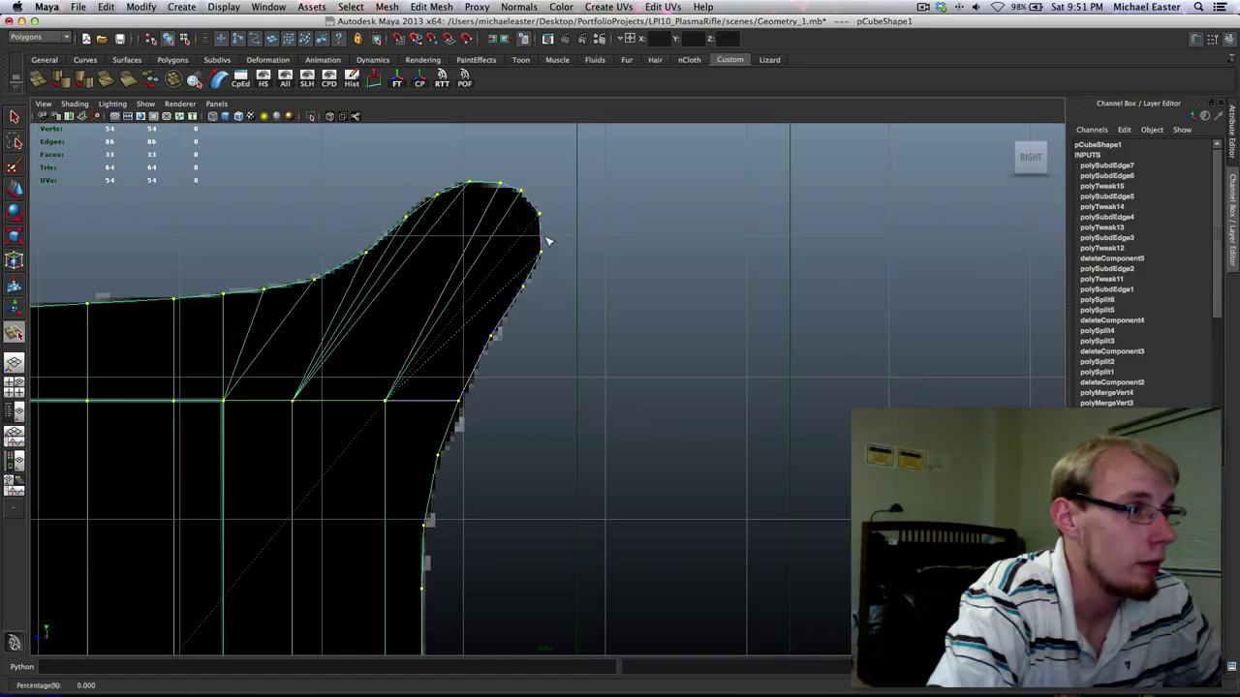
key(Return)
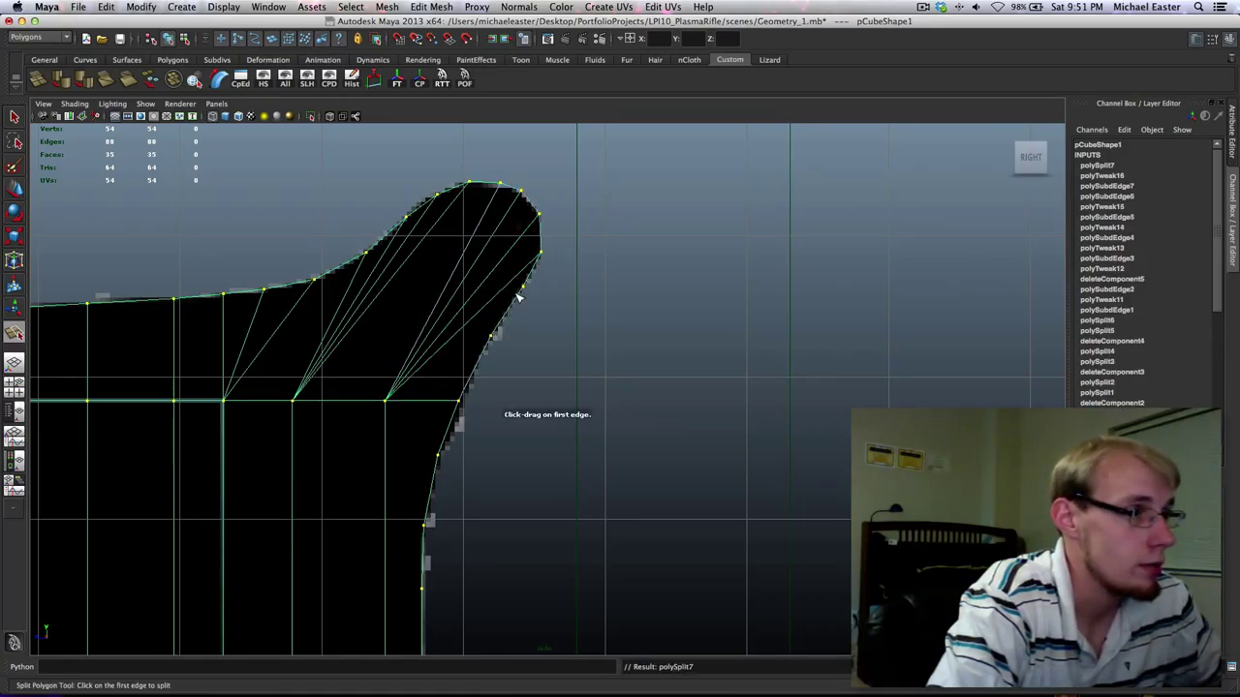
Try to split the remaining prong face from the first vertex below the rounded tip to the inner base vertex.
click(521, 295)
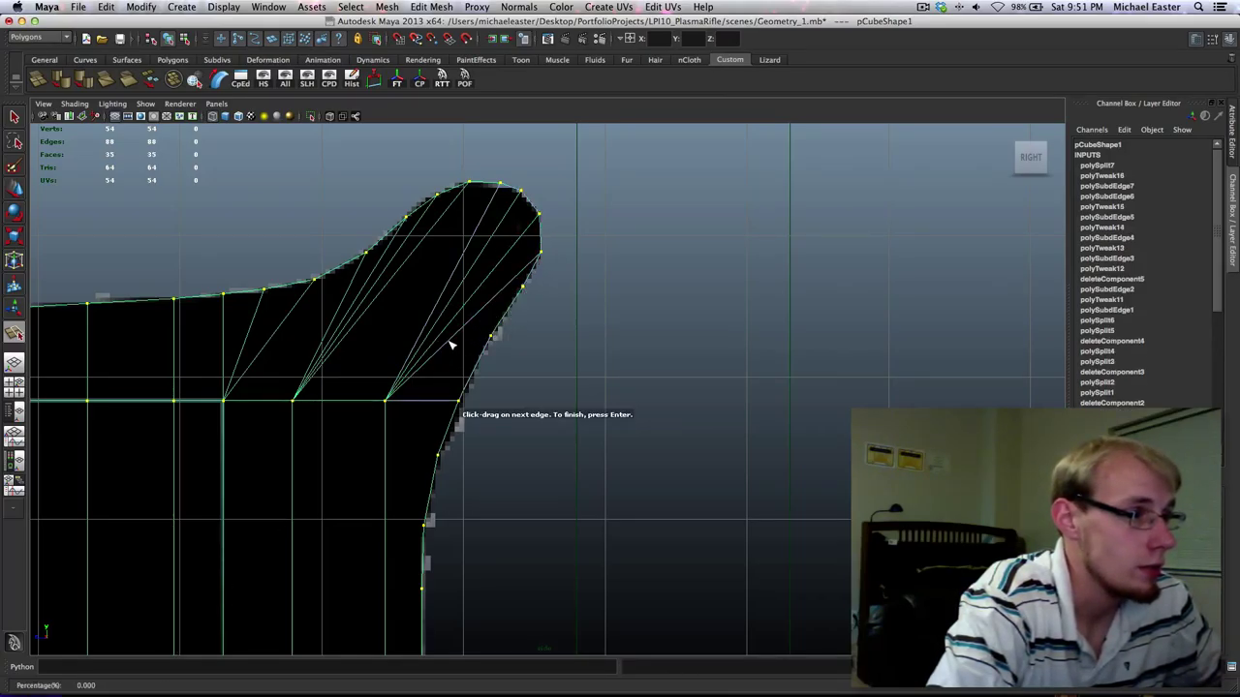
drag(449, 341, 324, 479)
mouse_move(468, 382)
mouse_down()
mouse_move(503, 321)
mouse_move(481, 376)
mouse_up()
key(Return)
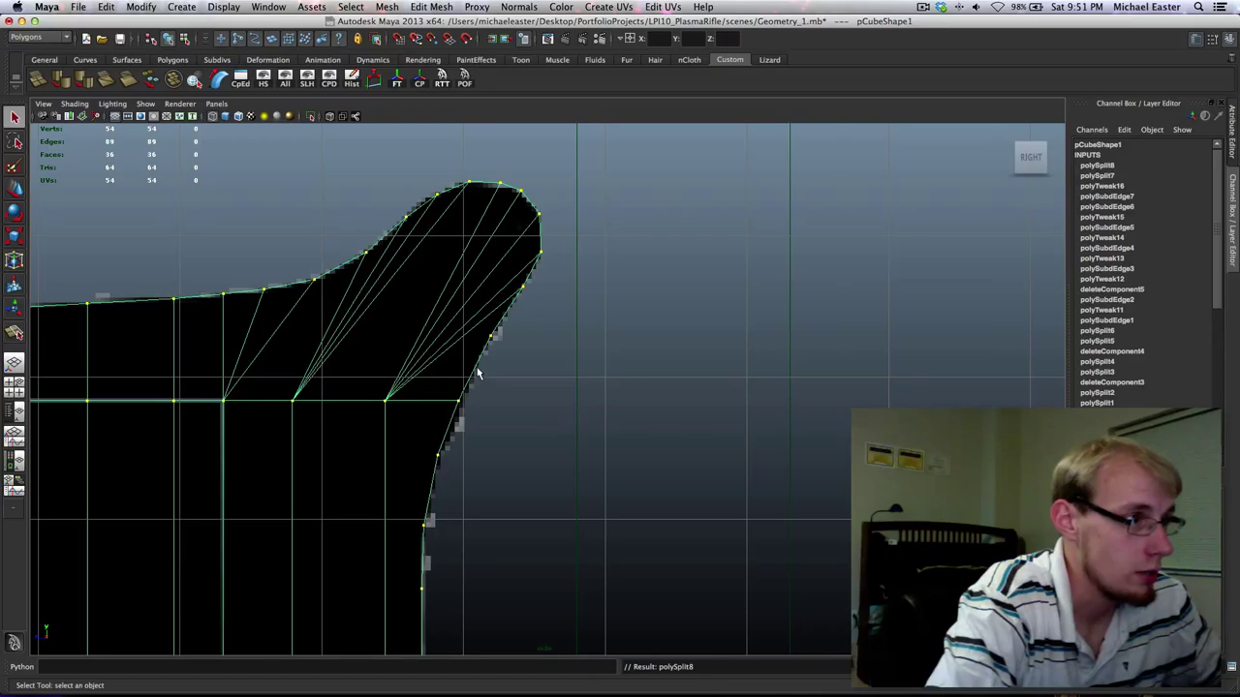
key(ctrl+z)
Cut edges from the next two rear vertices below the upper prong's tip to the same inner base vertex.
key(g)
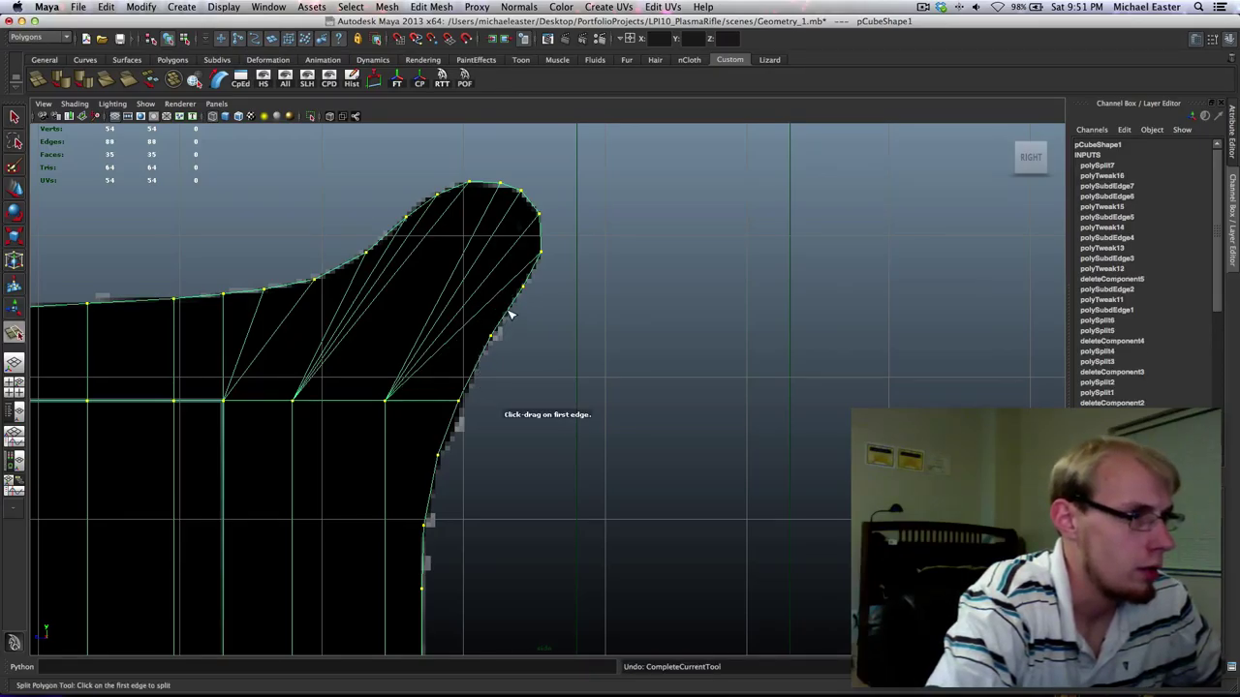
drag(510, 310, 512, 310)
drag(555, 253, 554, 253)
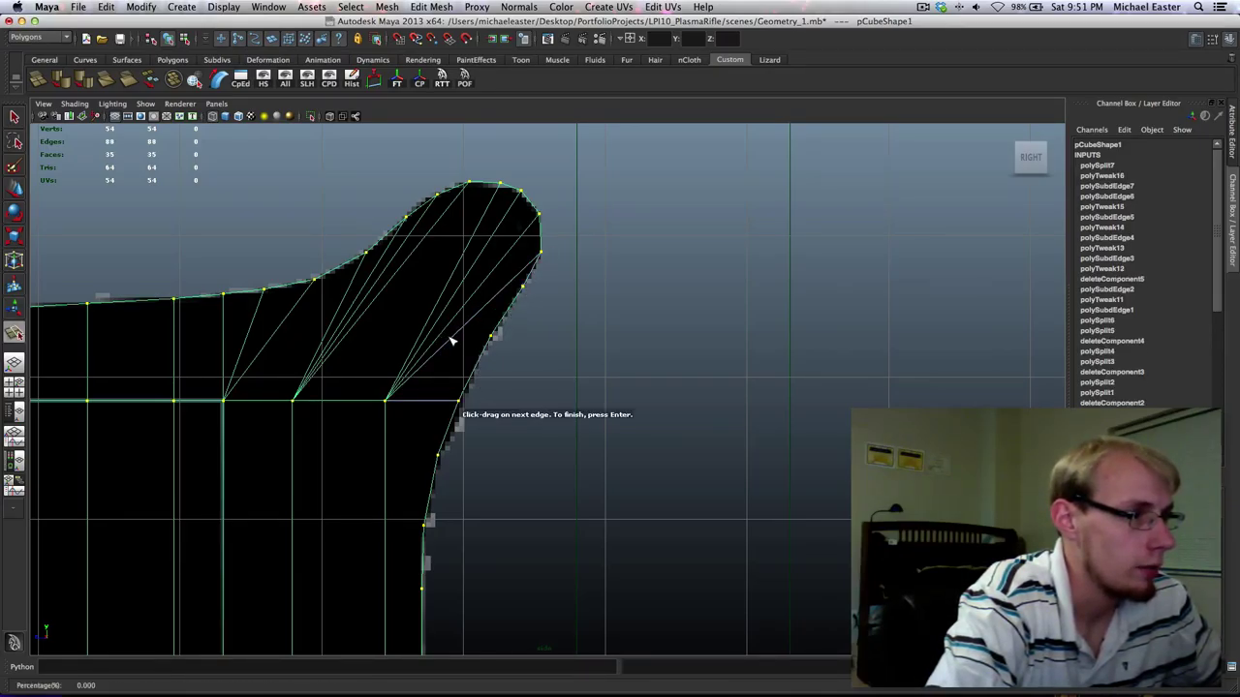
drag(451, 341, 324, 470)
key(Return)
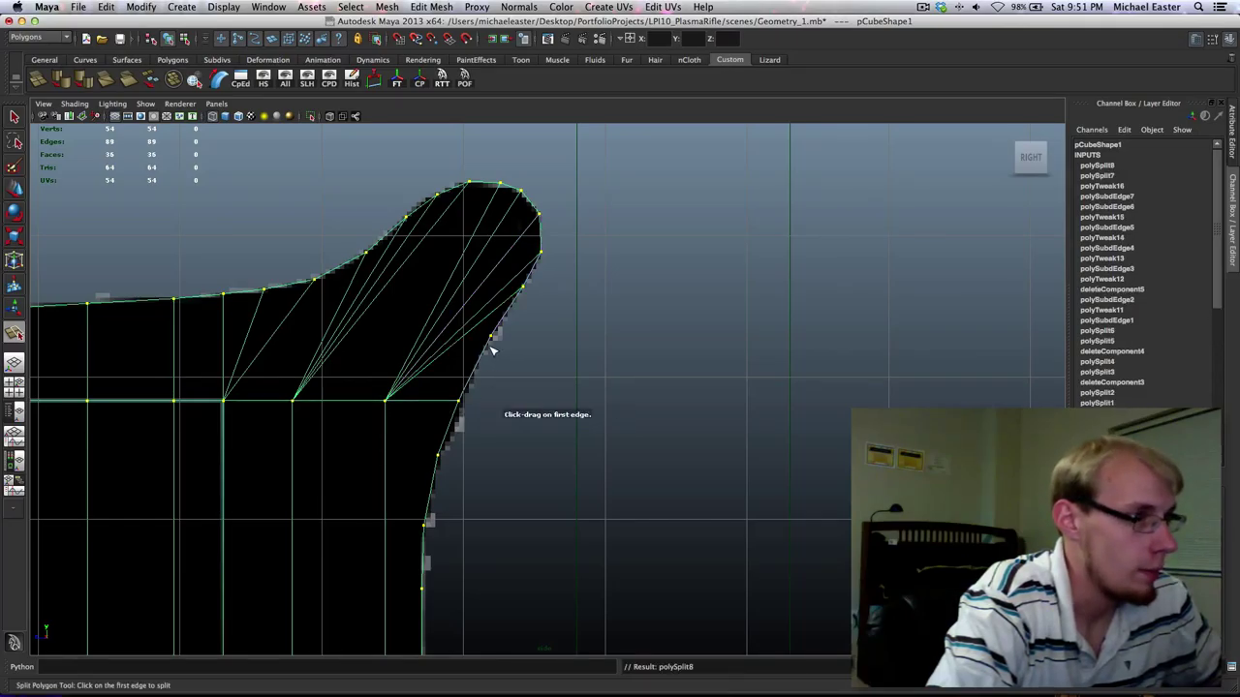
drag(511, 305, 486, 325)
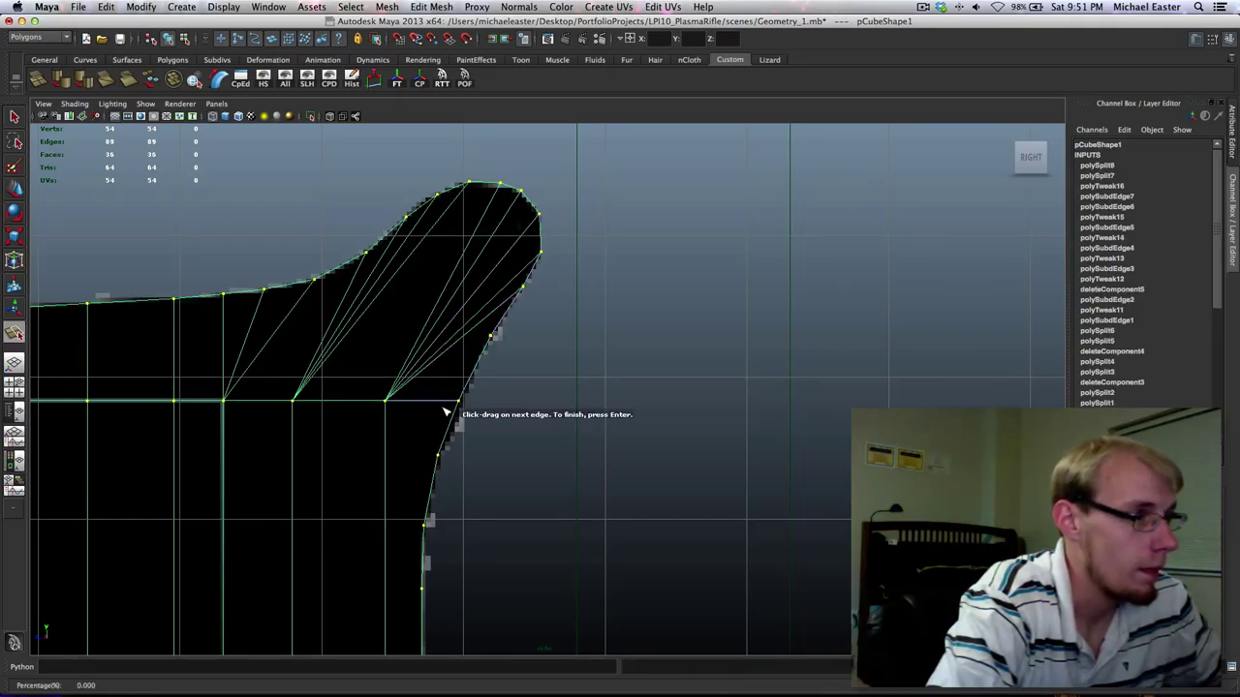
drag(447, 403, 346, 404)
key(Return)
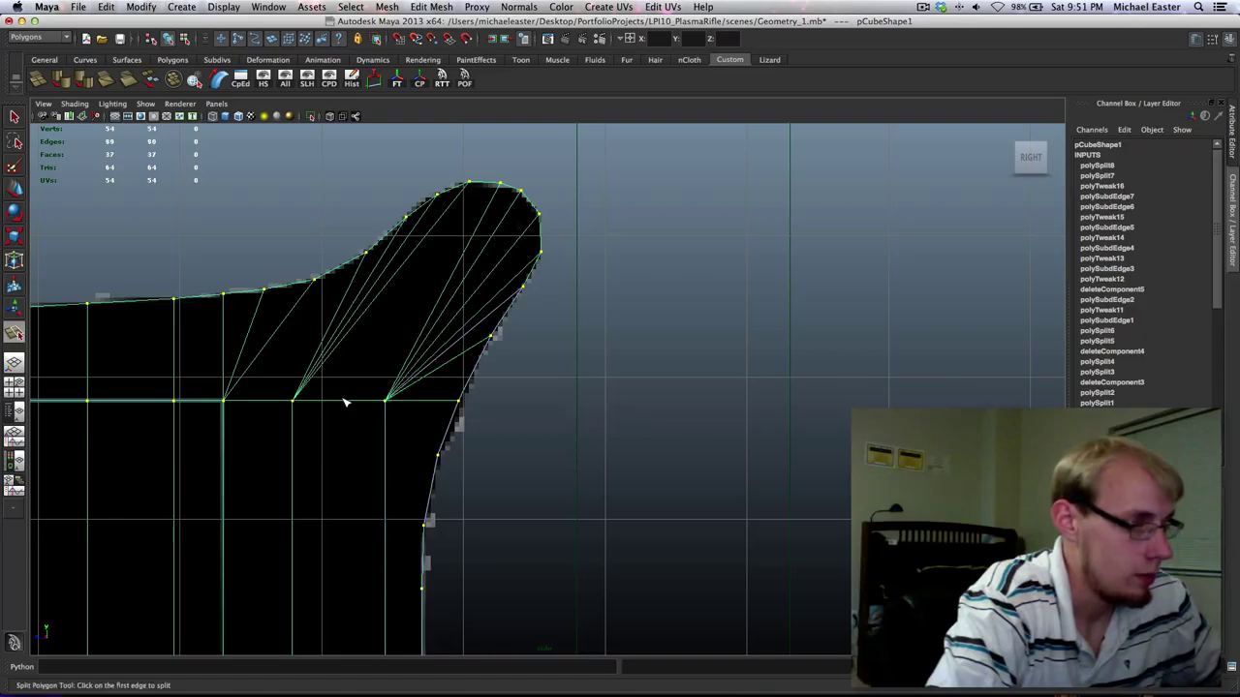
Cut edges from the first two rear vertices below the prong's base up to the shared inner vertex.
alt+middle_drag(383, 441, 439, 369)
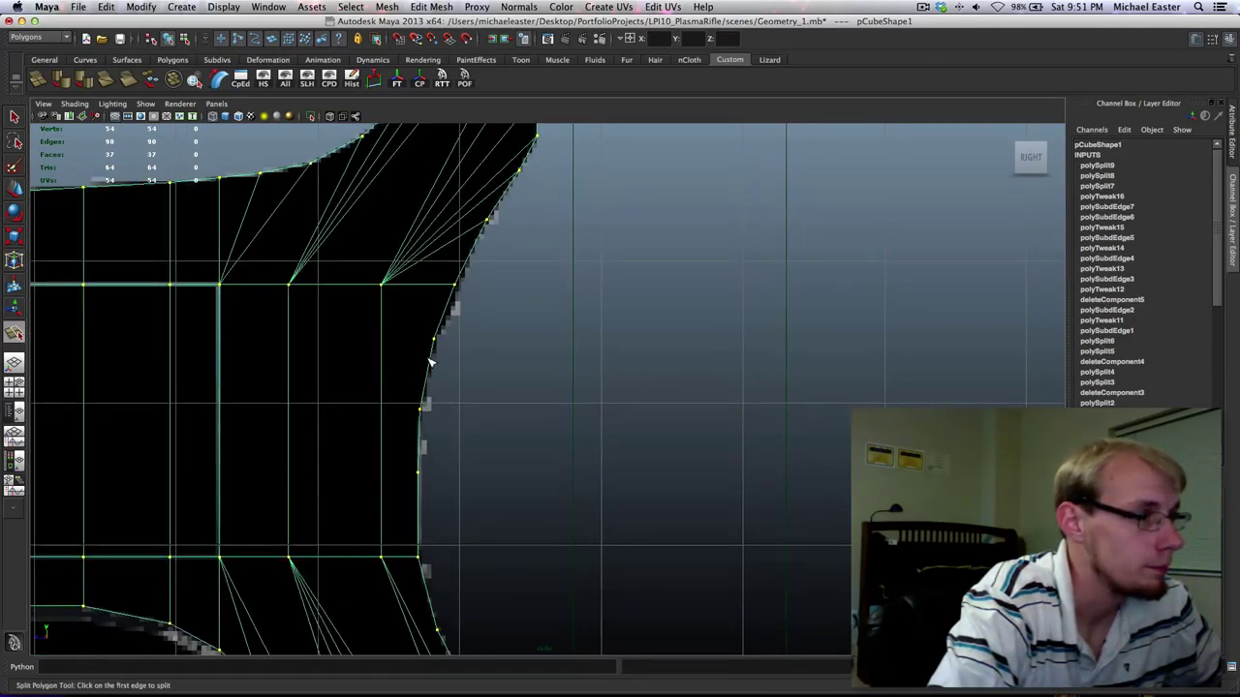
drag(431, 362, 433, 339)
drag(436, 288, 332, 281)
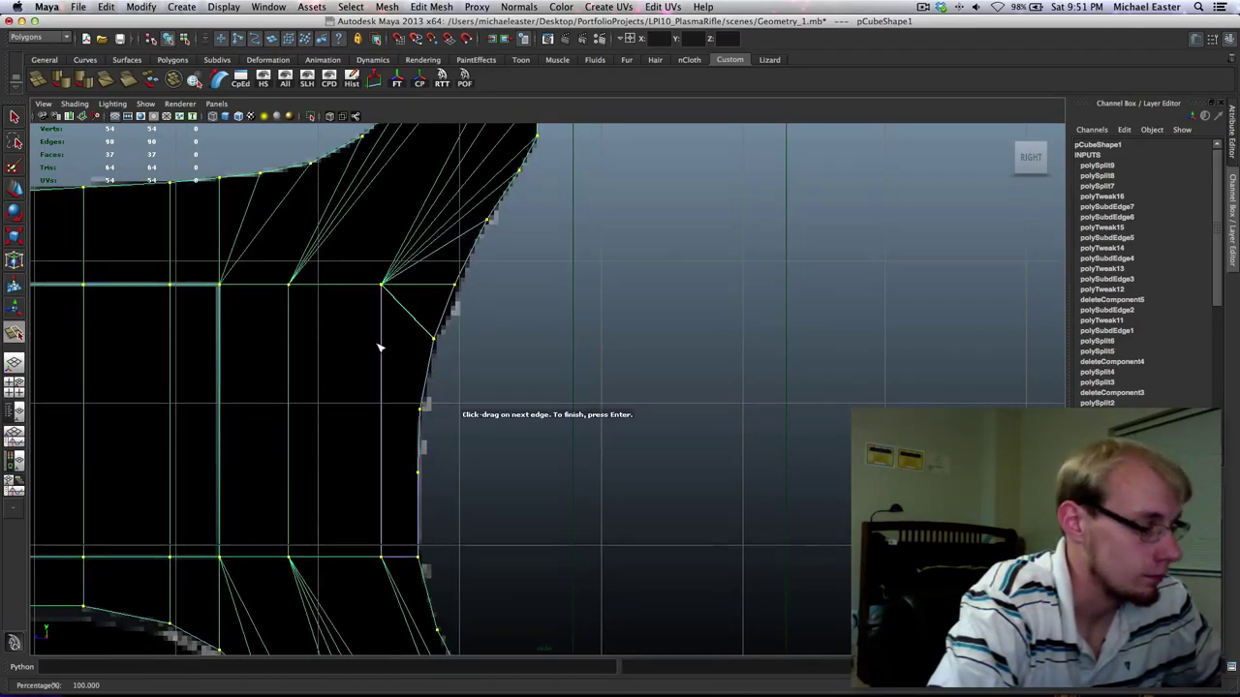
key(Return)
drag(422, 404, 414, 434)
drag(384, 288, 396, 255)
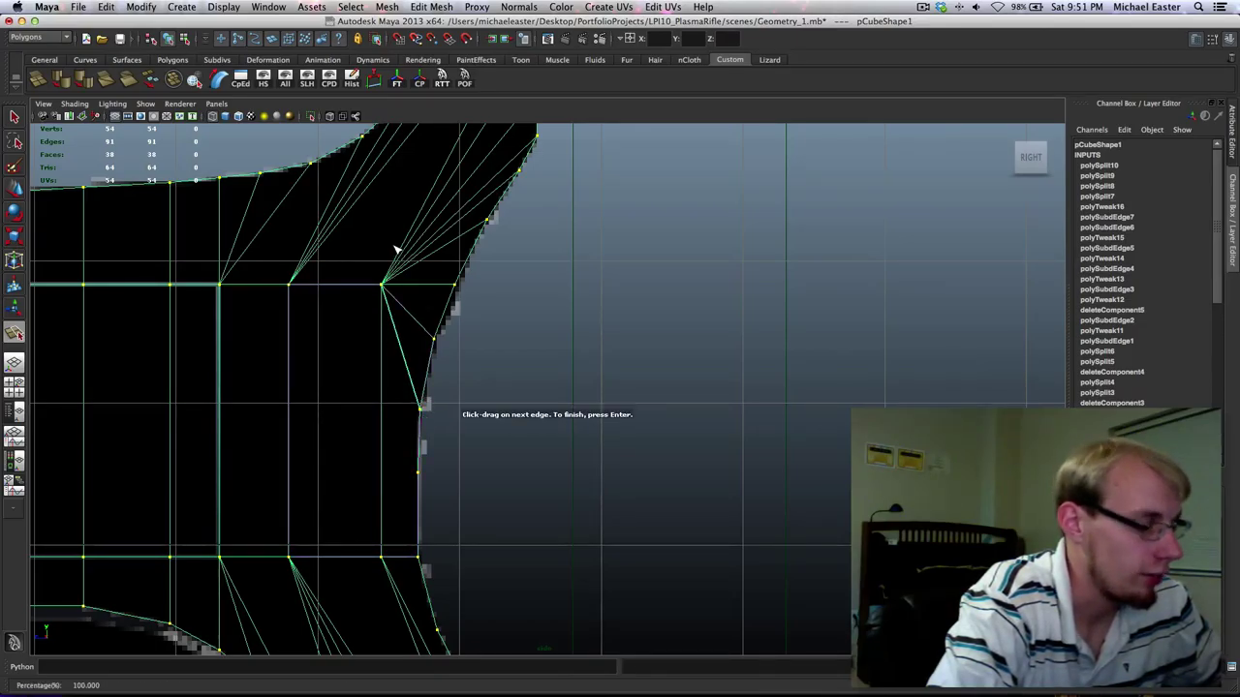
key(Return)
alt+middle_drag(422, 478, 431, 412)
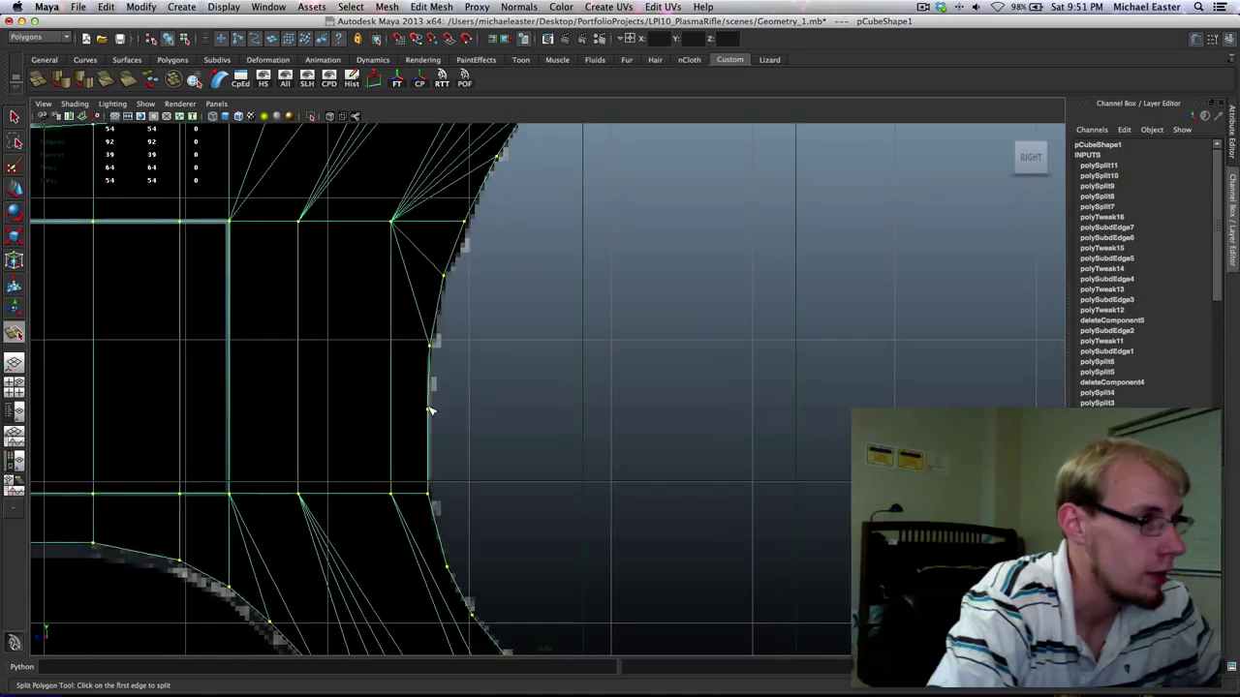
Split the faces by connecting the middle rear vertex and the lower prong's first two rear vertices to the lower rearmost inner vertex.
drag(428, 392, 368, 542)
key(Return)
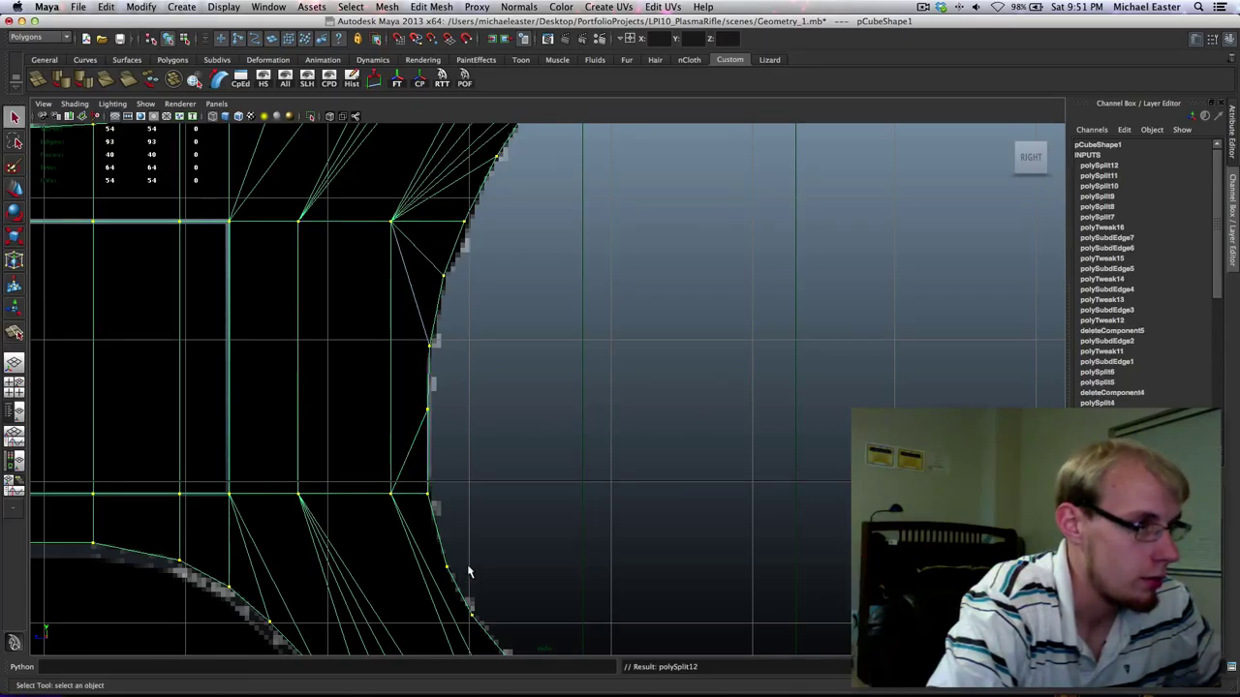
alt+middle_drag(501, 596, 437, 492)
mouse_move(567, 545)
alt+middle_down()
mouse_move(530, 496)
mouse_move(472, 468)
alt+middle_up()
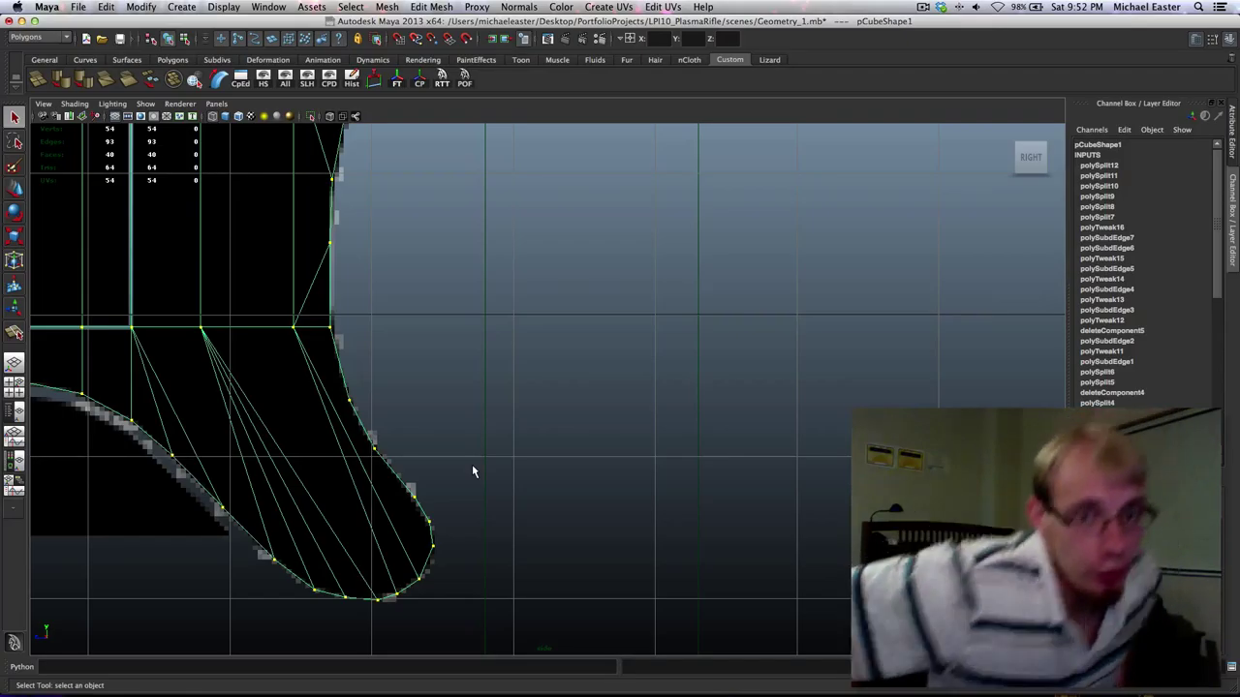
alt+middle_drag(347, 461, 379, 474)
key(g)
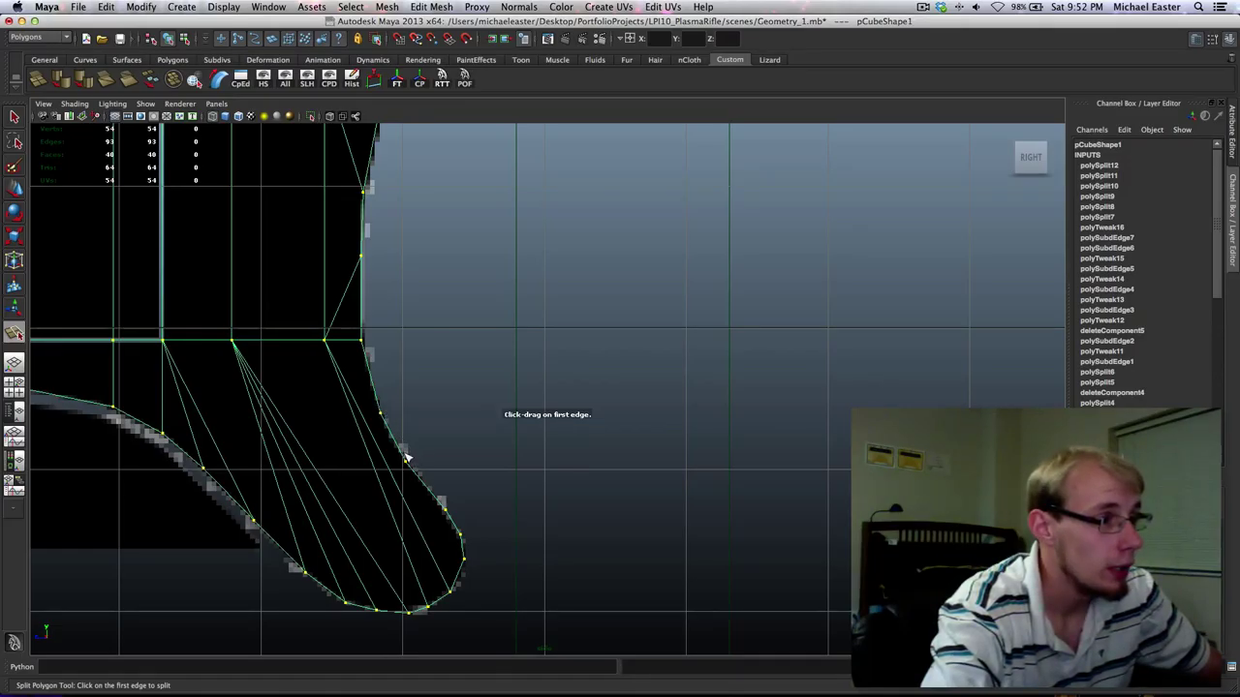
drag(404, 453, 416, 487)
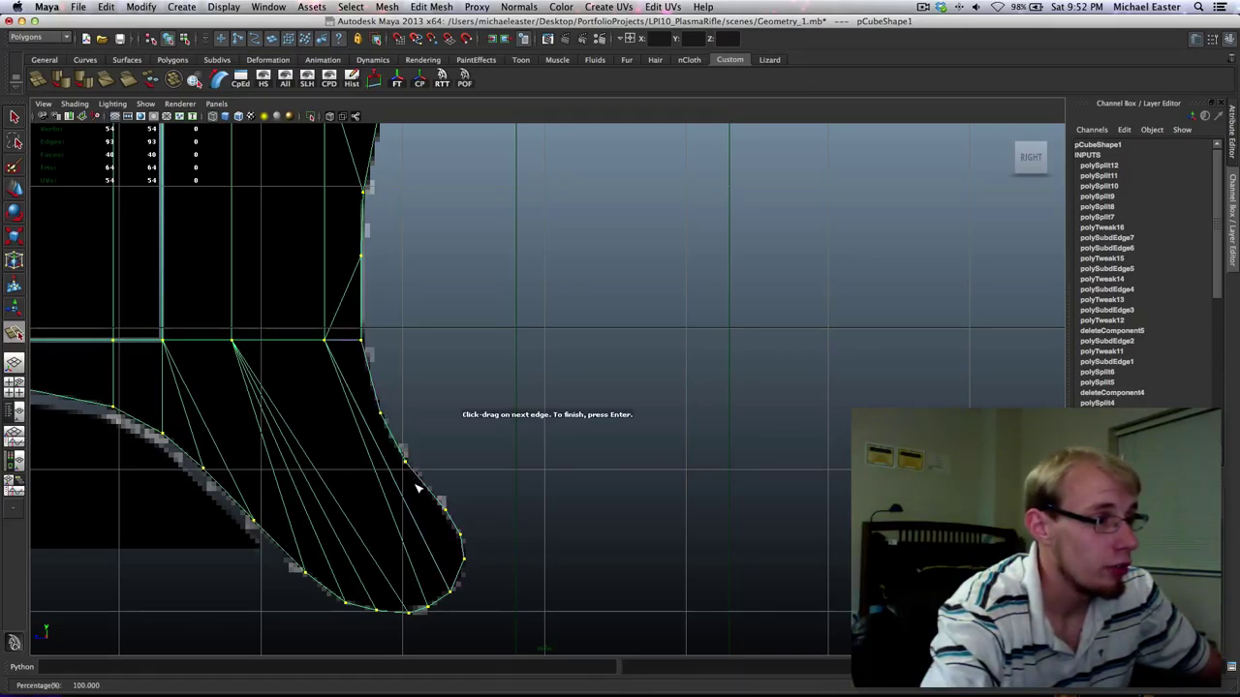
drag(343, 342, 295, 342)
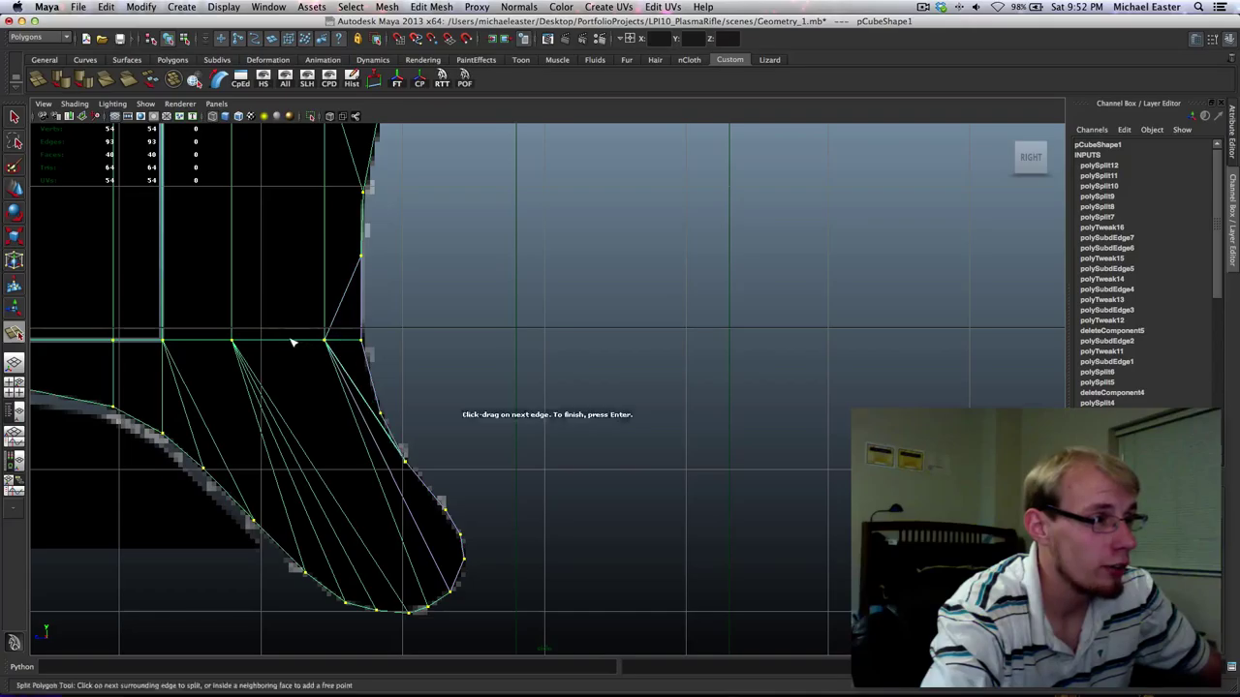
drag(370, 372, 386, 433)
key(Return)
key(Return)
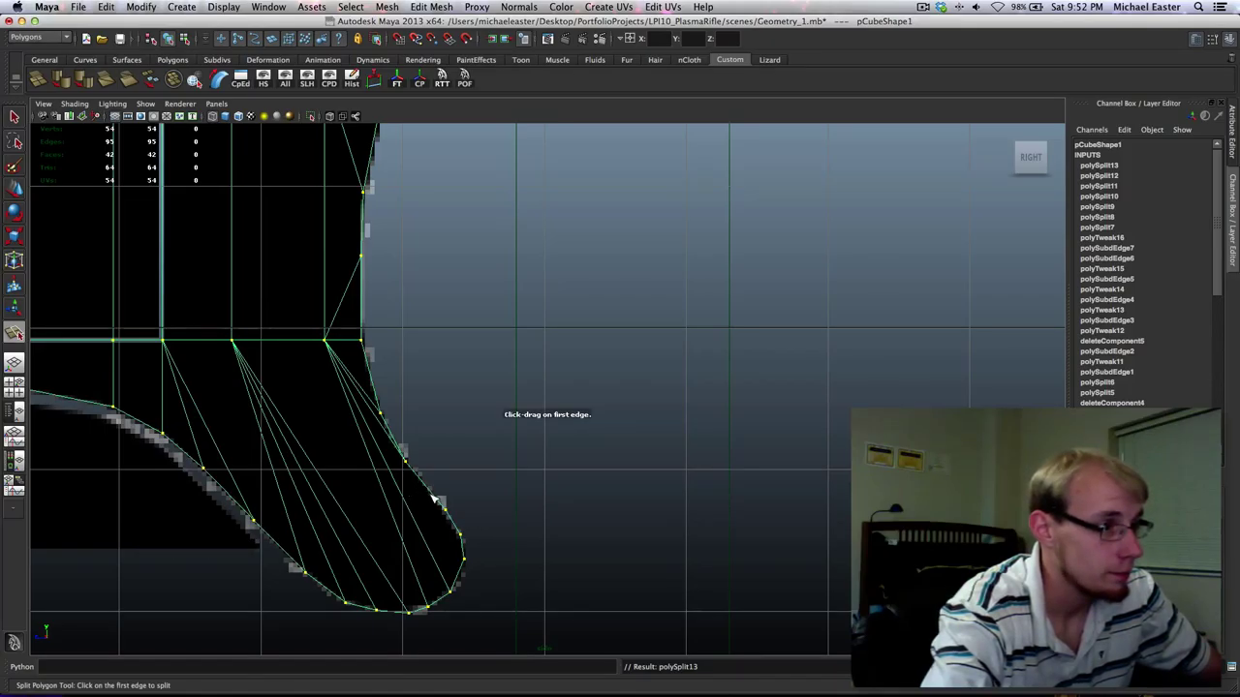
Cut edges from the lower prong's end vertex up to the vertex above its rounded tip and to the second rear outline vertex.
drag(459, 532, 460, 534)
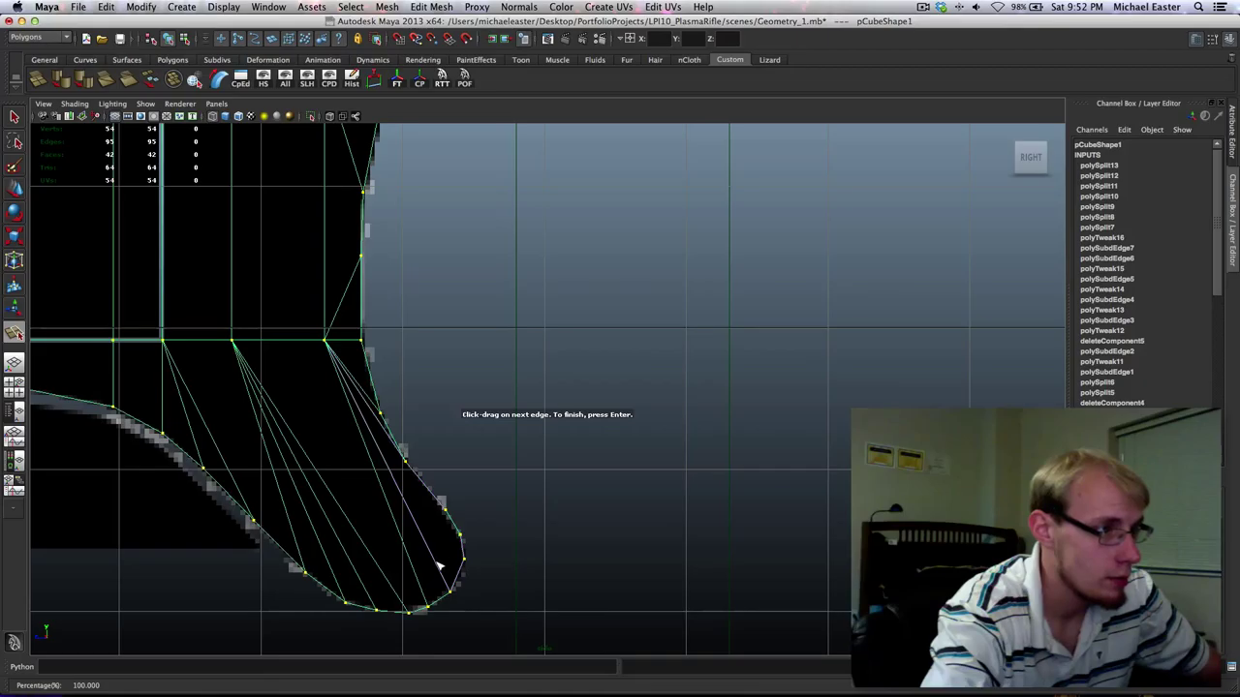
drag(444, 576, 490, 693)
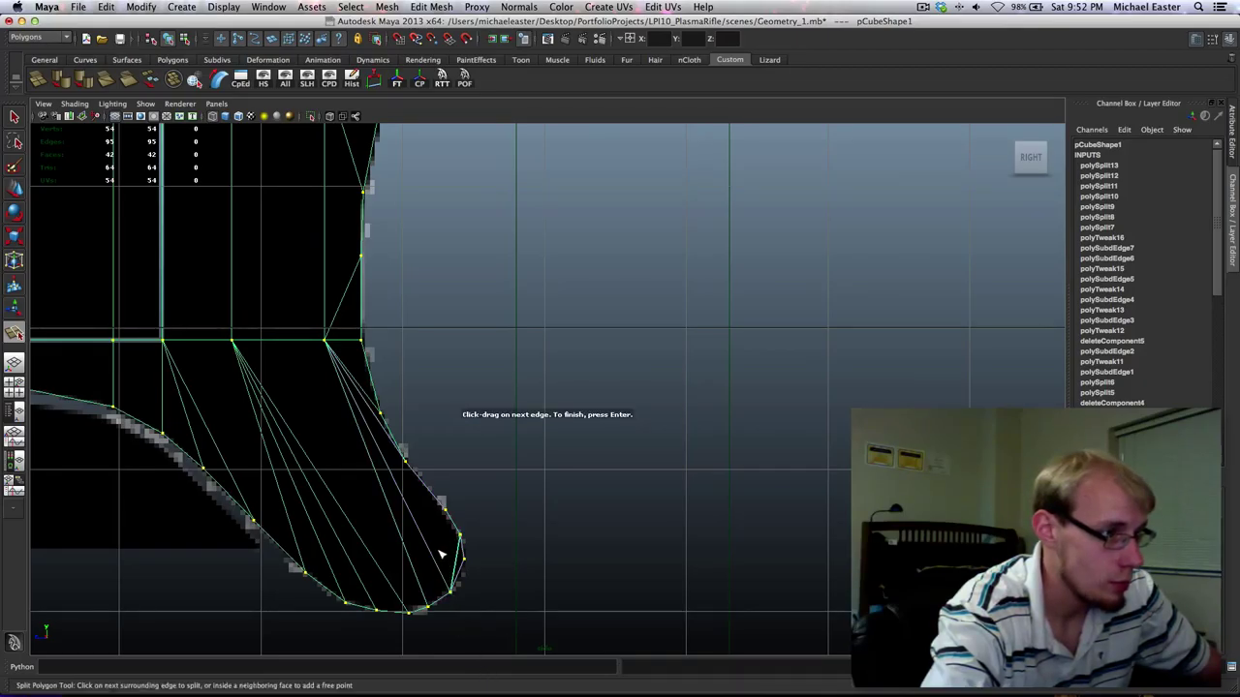
key(Return)
drag(418, 476, 419, 477)
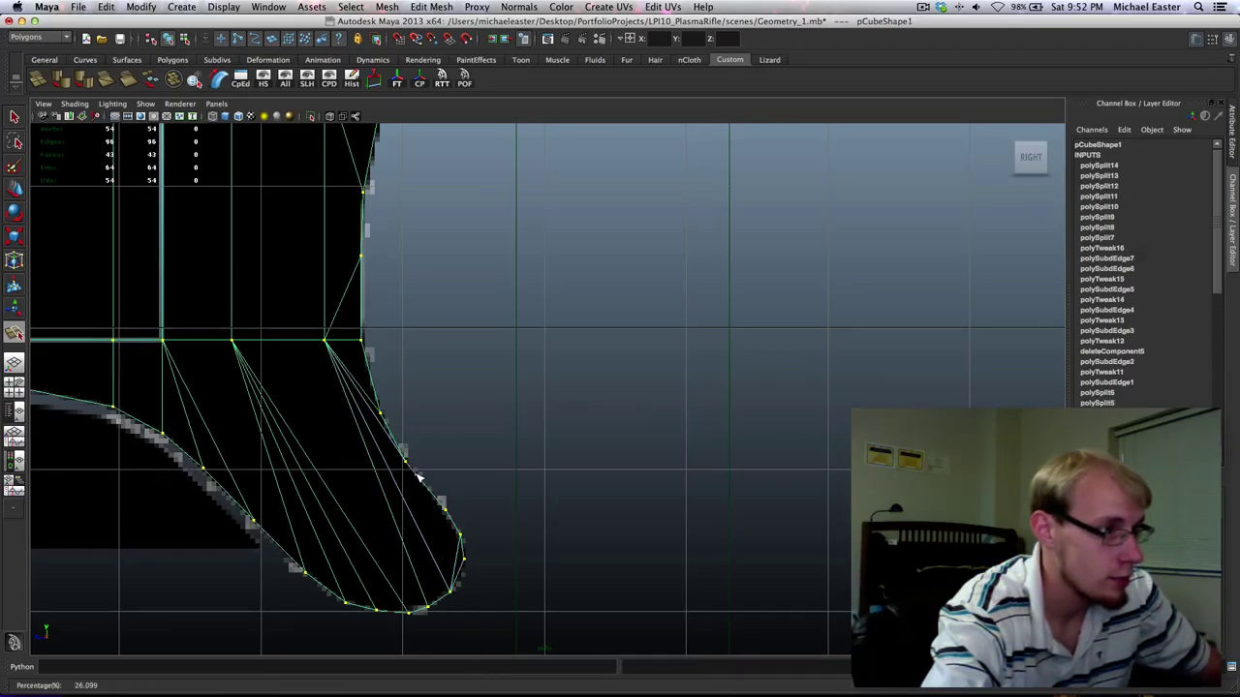
drag(366, 424, 366, 424)
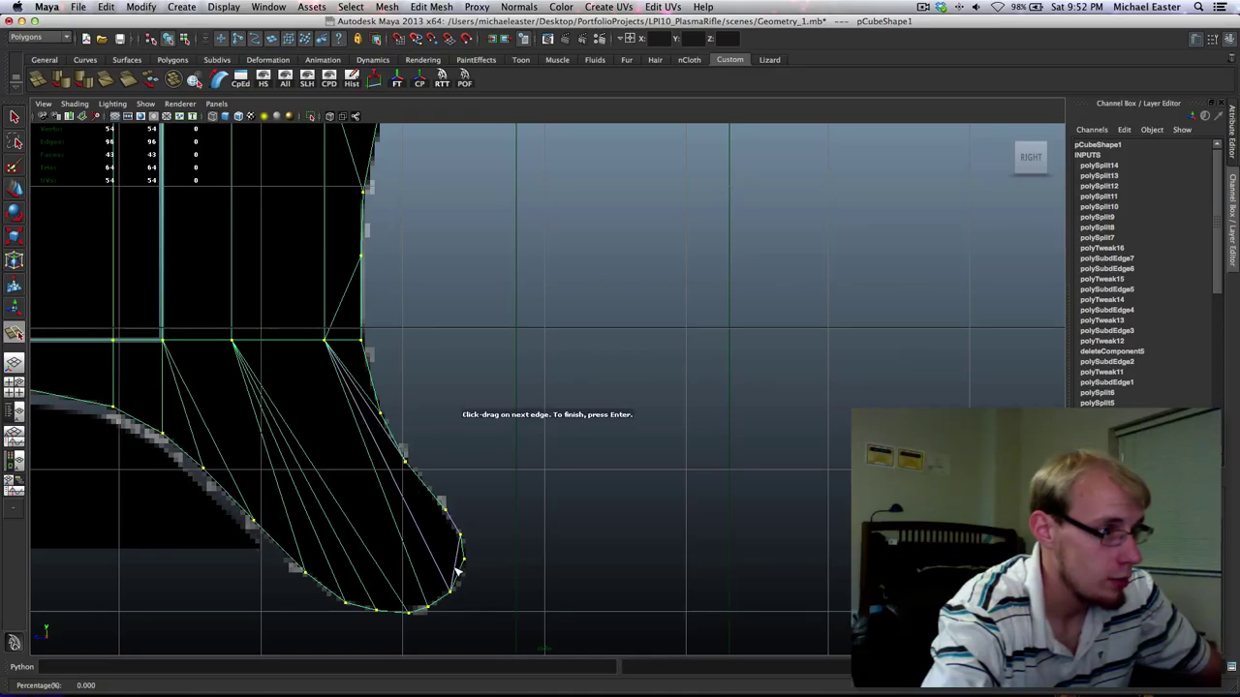
drag(455, 571, 444, 611)
key(q)
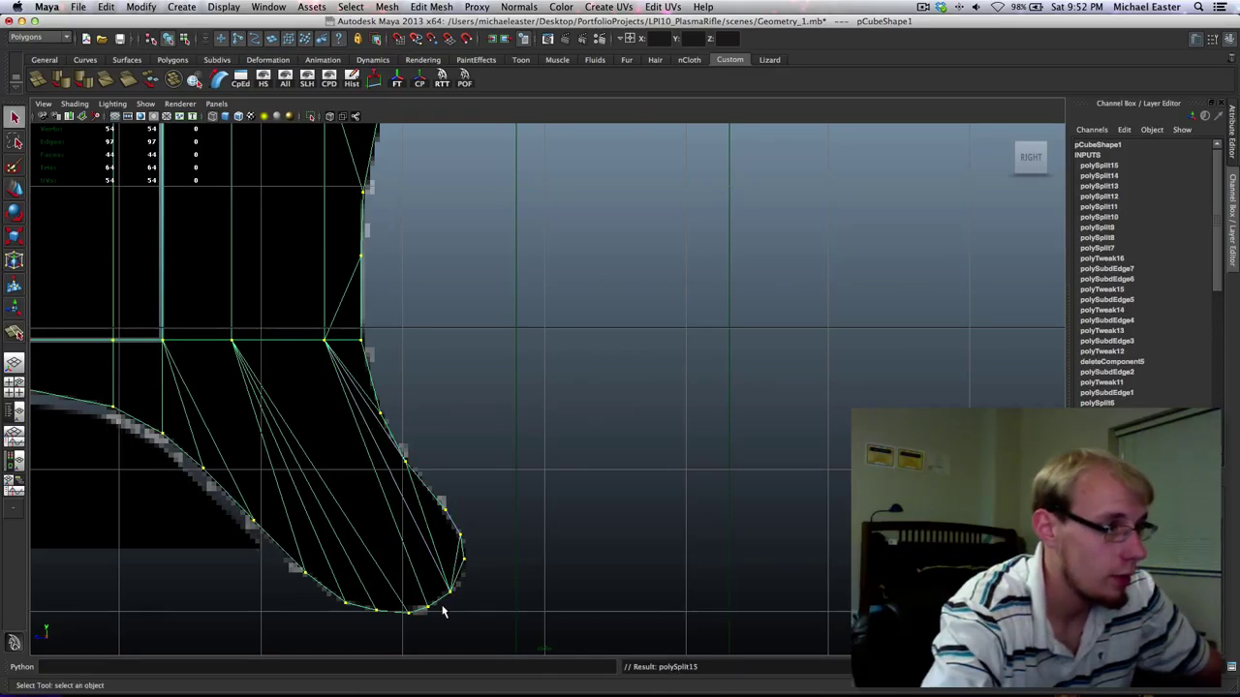
Move the two inner vertices at the upper prong's base upward, raising the rearmost one well into the prong.
alt+middle_drag(310, 237, 536, 276)
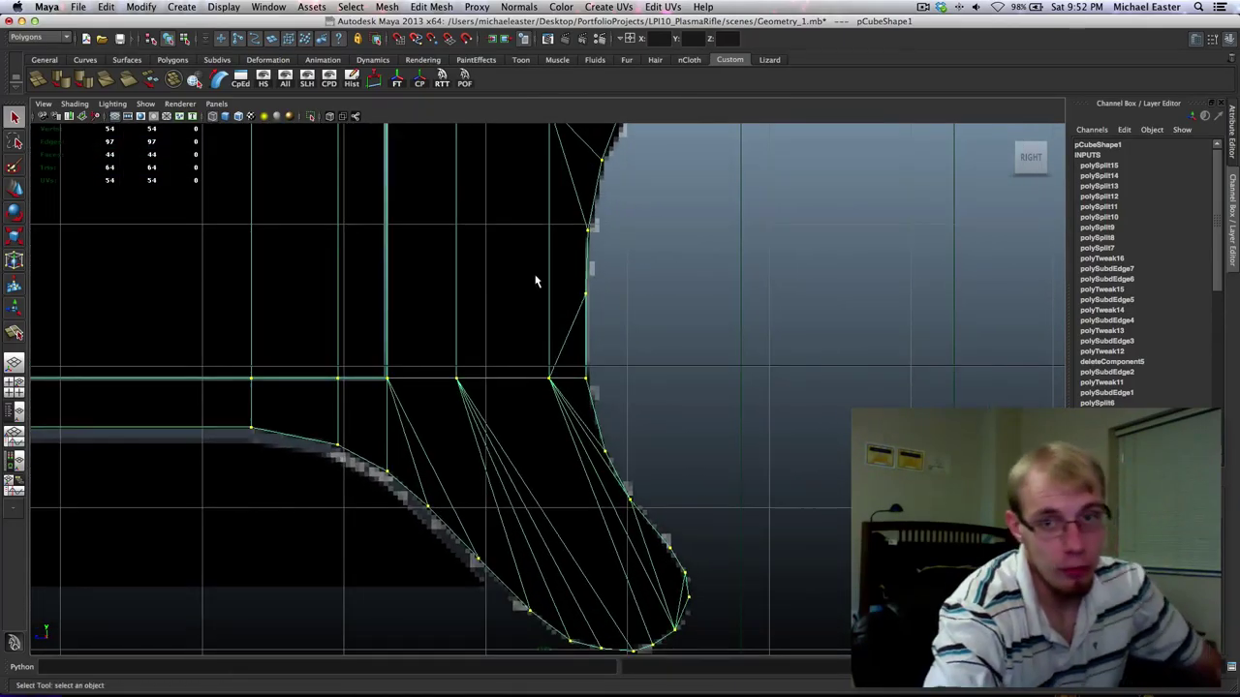
alt+middle_drag(511, 453, 452, 359)
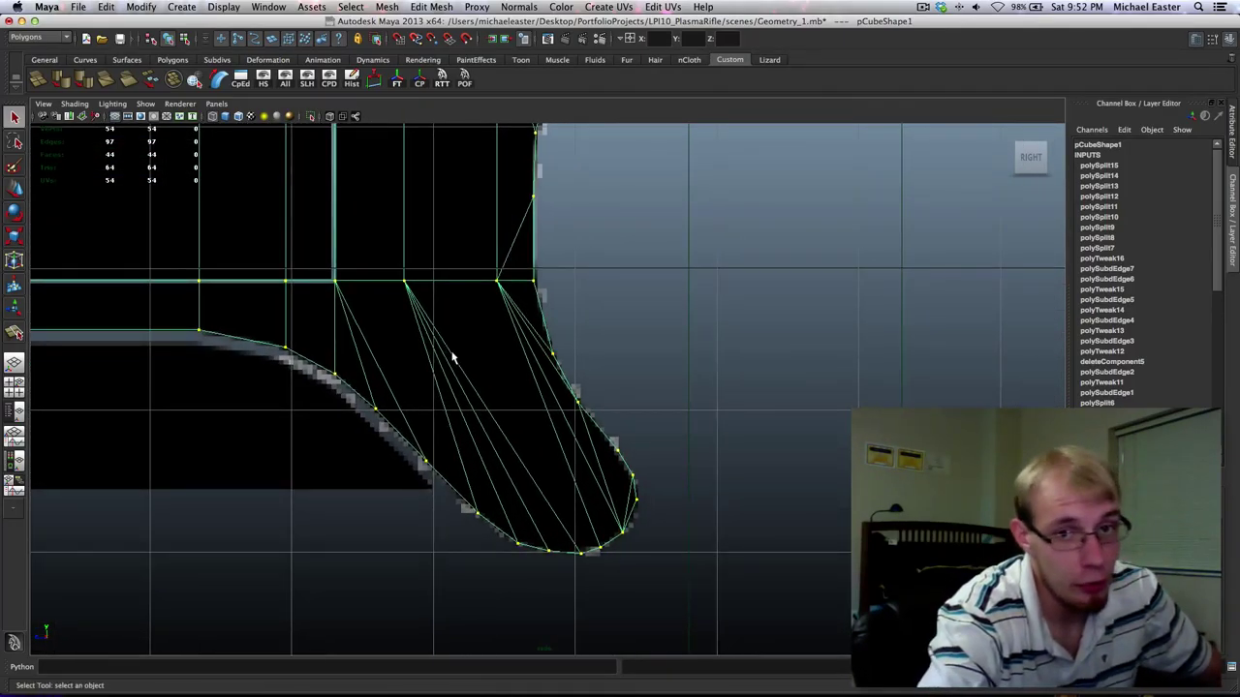
mouse_move(354, 355)
alt+middle_down()
mouse_move(277, 459)
mouse_move(210, 510)
alt+middle_up()
mouse_move(330, 291)
alt+middle_down()
mouse_move(318, 355)
mouse_move(407, 454)
alt+middle_up()
right_click(372, 330)
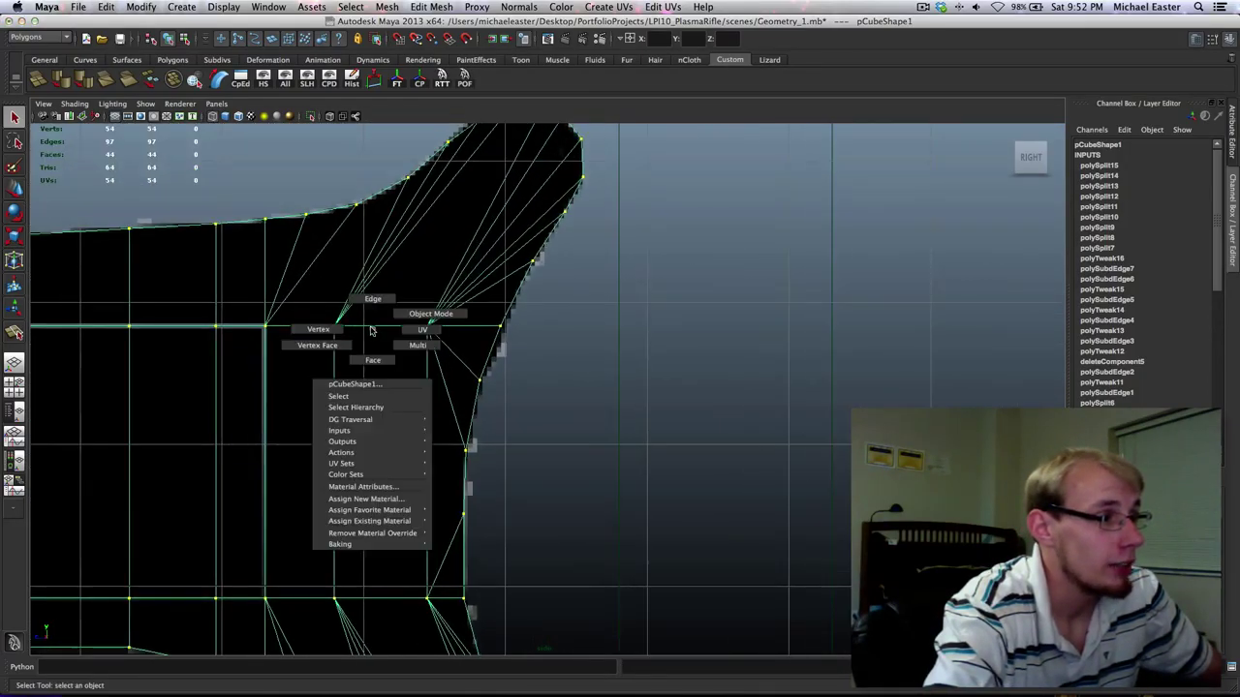
right_drag(370, 332, 320, 330)
click(333, 314)
key(w)
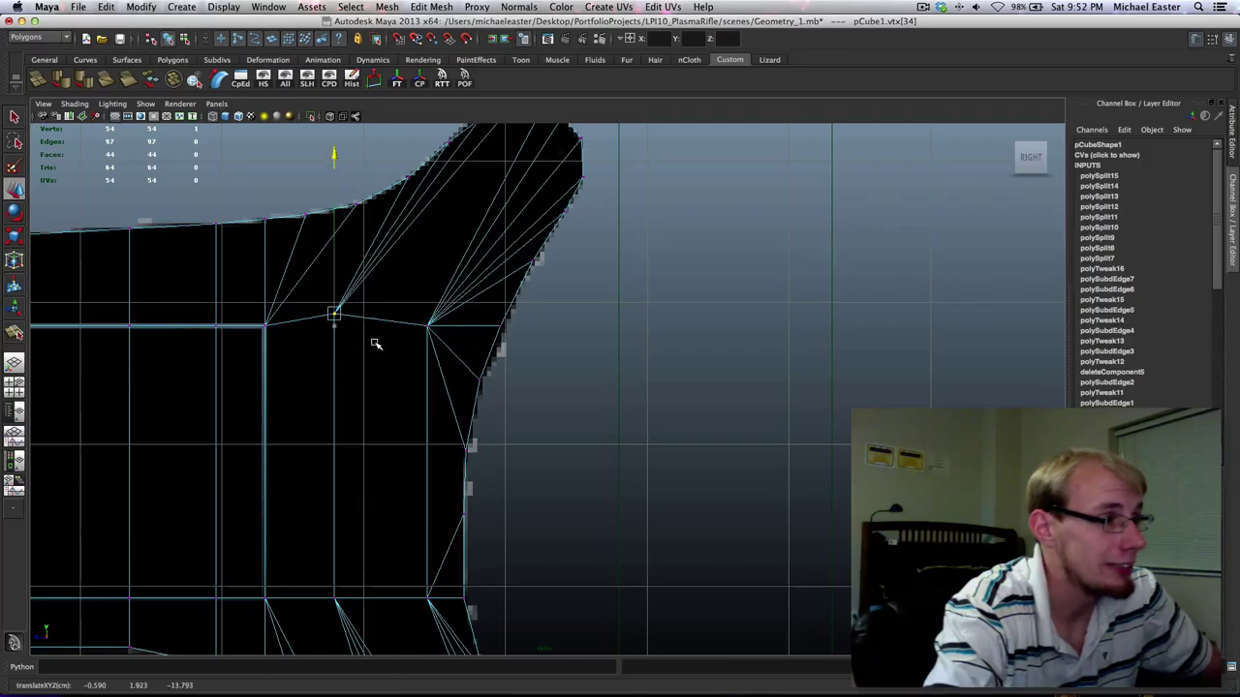
drag(391, 297, 437, 352)
mouse_move(438, 353)
middle_down()
mouse_move(448, 292)
mouse_move(455, 370)
middle_up()
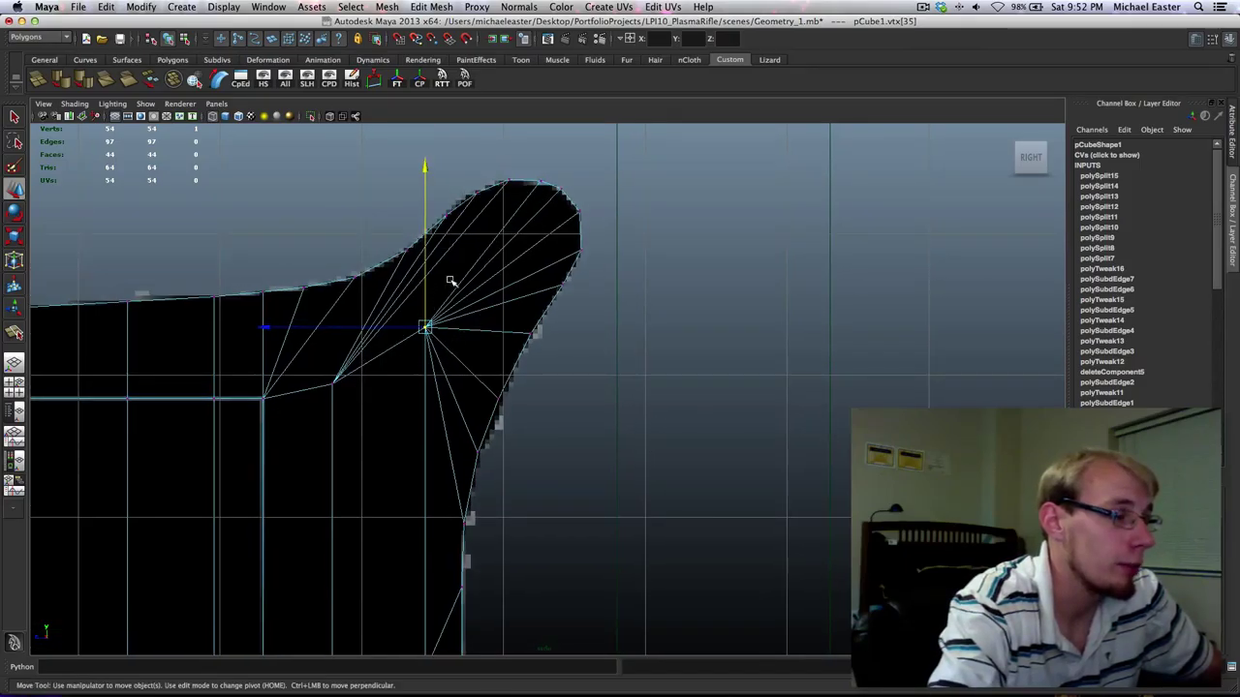
Move the two inner vertices at the lower prong's base downward, pulling the rearmost one further into the prong.
mouse_move(334, 459)
alt+middle_down()
mouse_move(378, 352)
mouse_move(368, 398)
mouse_move(375, 345)
alt+middle_up()
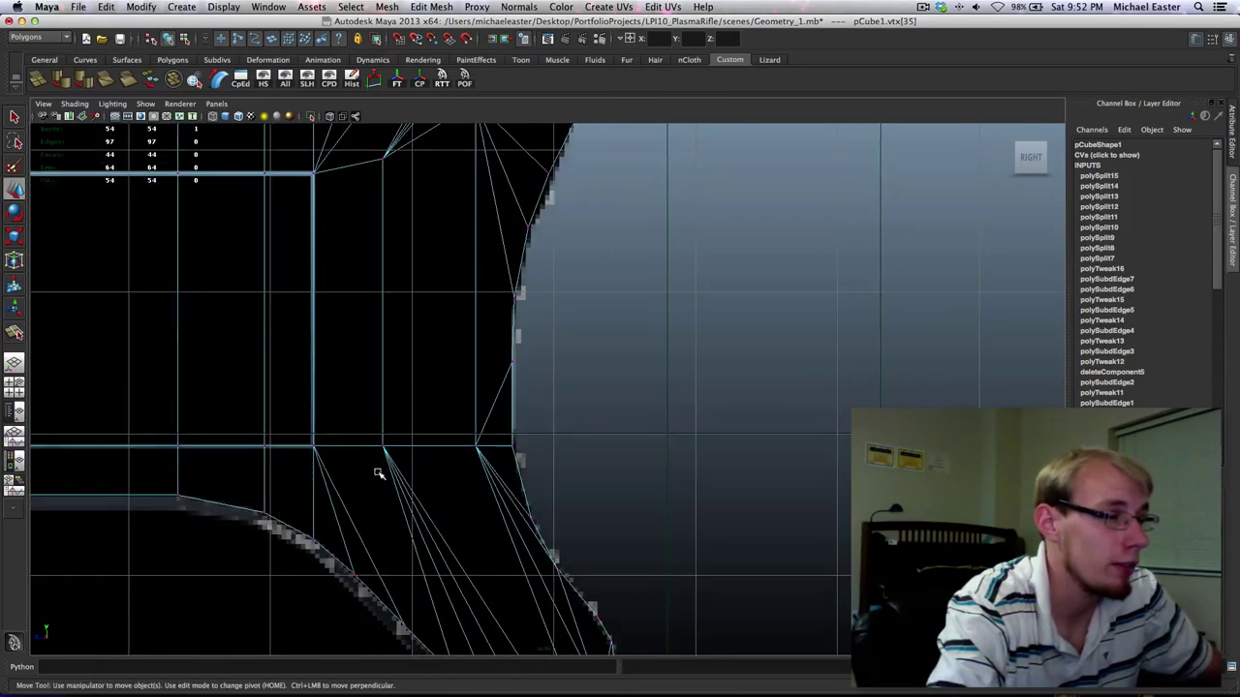
drag(358, 417, 416, 472)
alt+middle_drag(419, 392, 424, 393)
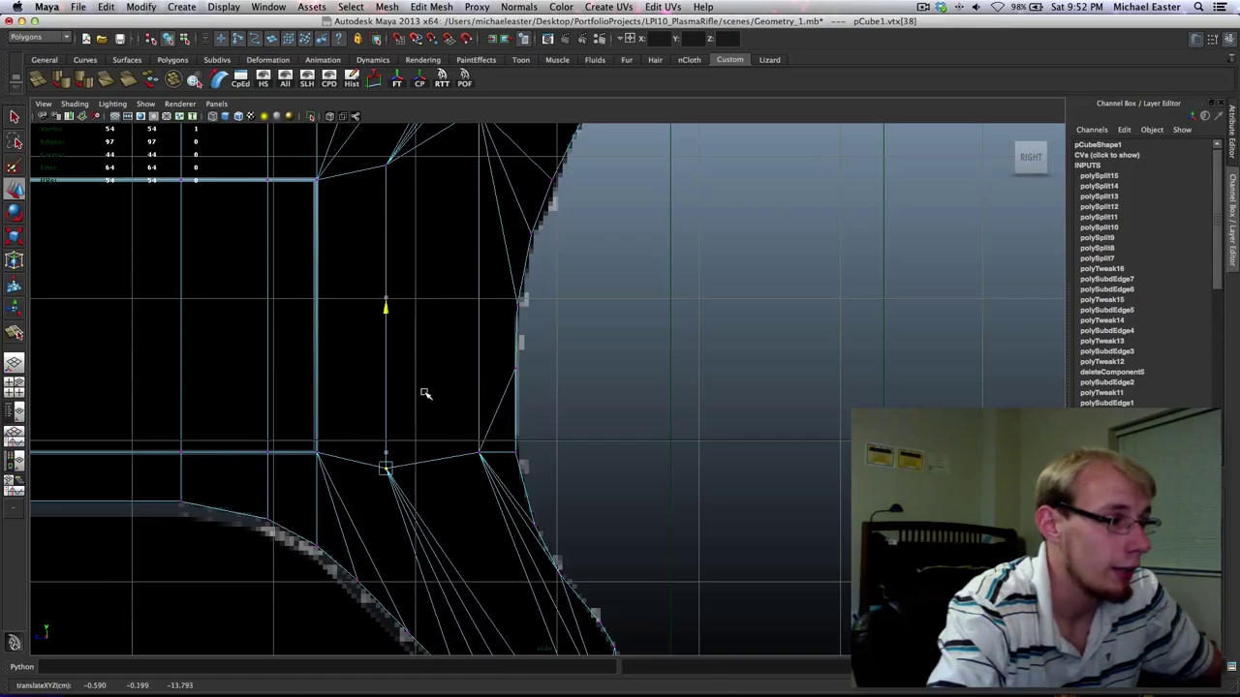
drag(424, 393, 490, 479)
drag(487, 335, 487, 436)
Move the stock's upper and lower front corner vertices vertically onto the reference silhouette.
mouse_move(502, 480)
alt+middle_down()
mouse_move(456, 359)
mouse_move(443, 355)
mouse_move(433, 439)
mouse_move(481, 406)
mouse_move(521, 414)
alt+middle_up()
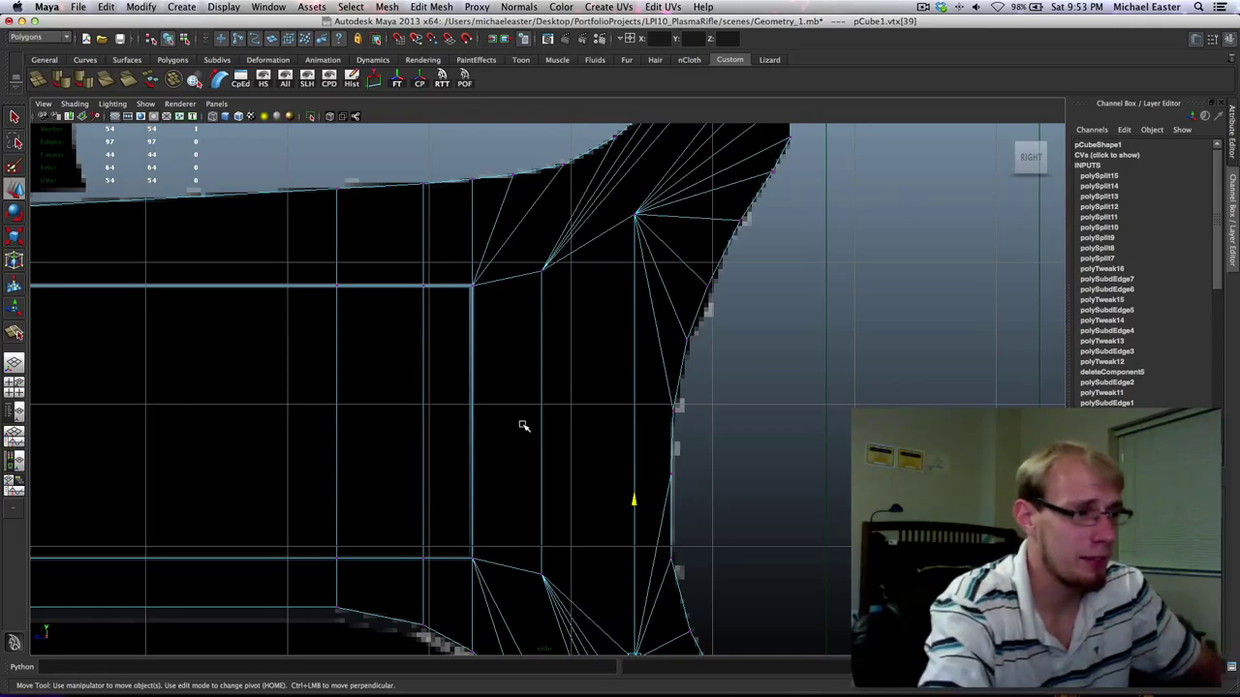
alt+middle_drag(782, 362, 654, 479)
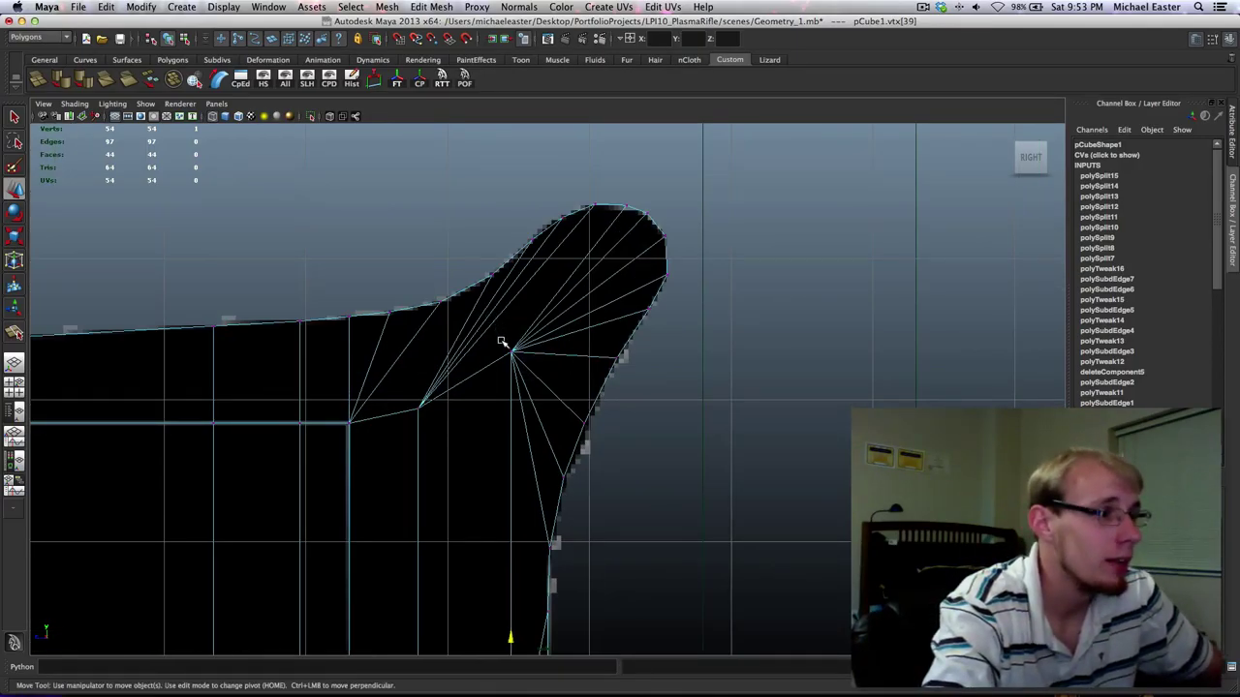
drag(500, 341, 540, 377)
middle_drag(545, 380, 852, 410)
alt+middle_drag(320, 355, 483, 348)
right_drag(462, 308, 406, 315)
drag(430, 258, 499, 341)
shift+middle_drag(503, 280, 515, 238)
alt+middle_drag(490, 458, 491, 320)
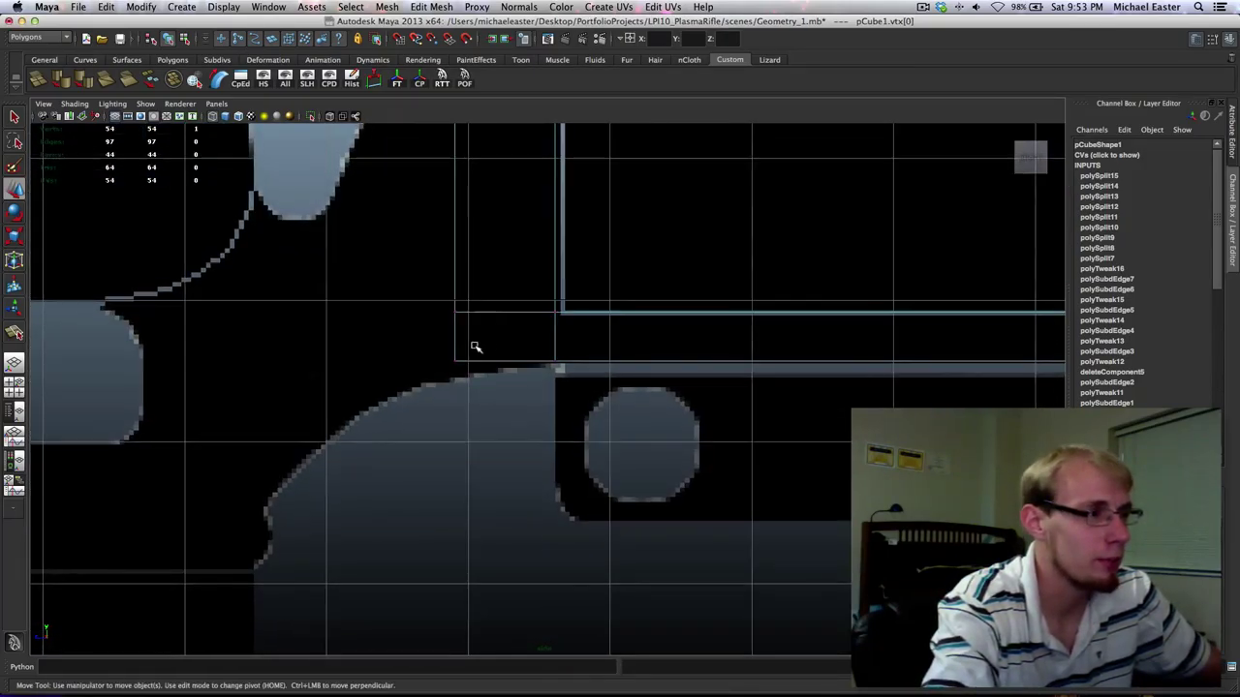
drag(425, 342, 470, 376)
middle_drag(471, 378, 476, 395)
Cut the whole stock mesh vertically with the Cut Faces Tool between its front edge and the first inner column.
alt+middle_drag(545, 162, 437, 435)
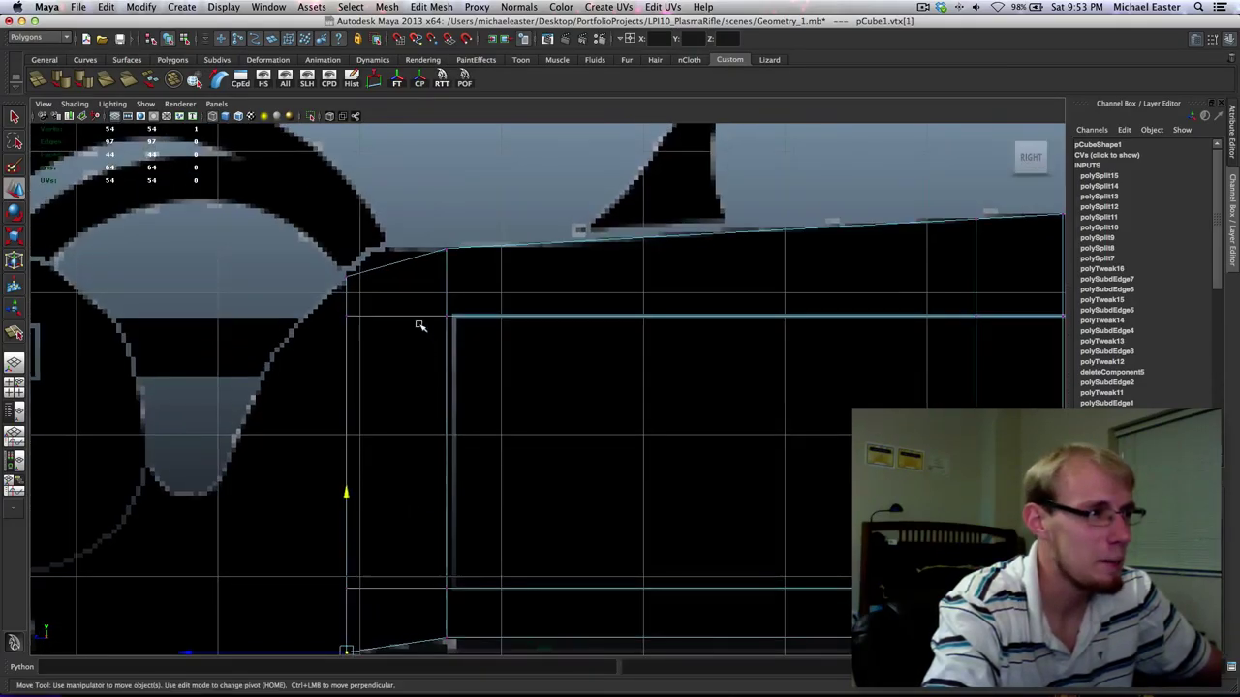
right_drag(405, 262, 412, 233)
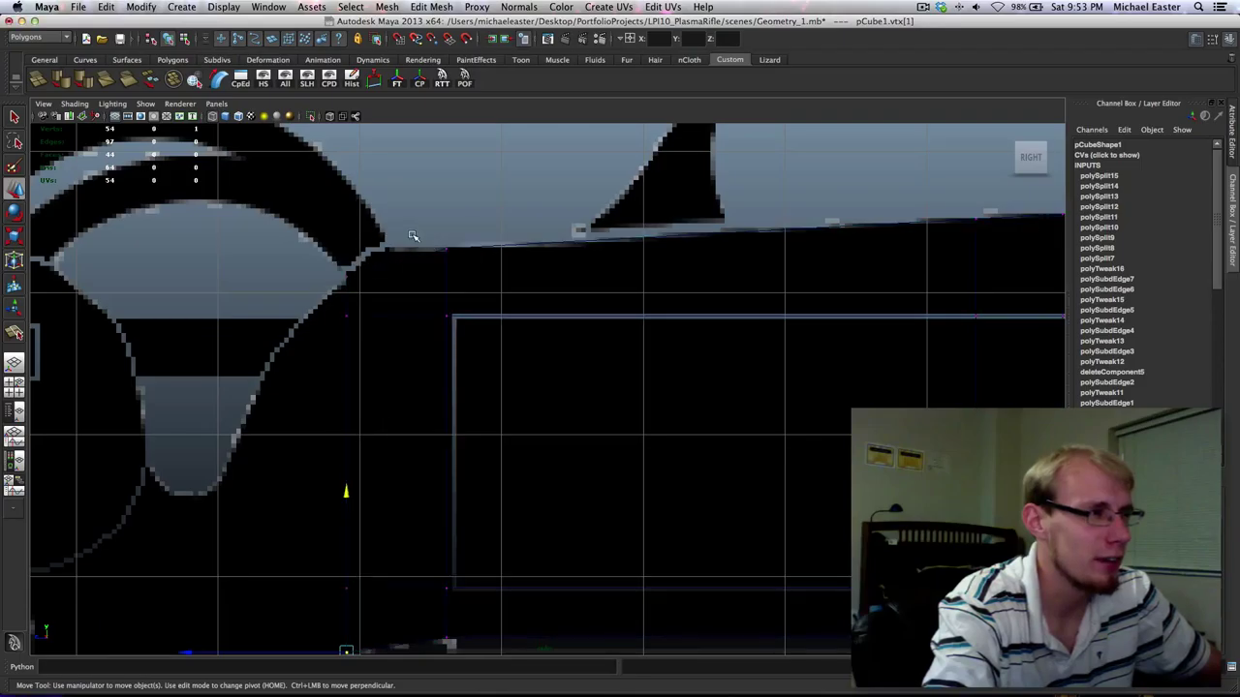
key(q)
click(404, 319)
shift+right_drag(404, 319, 459, 296)
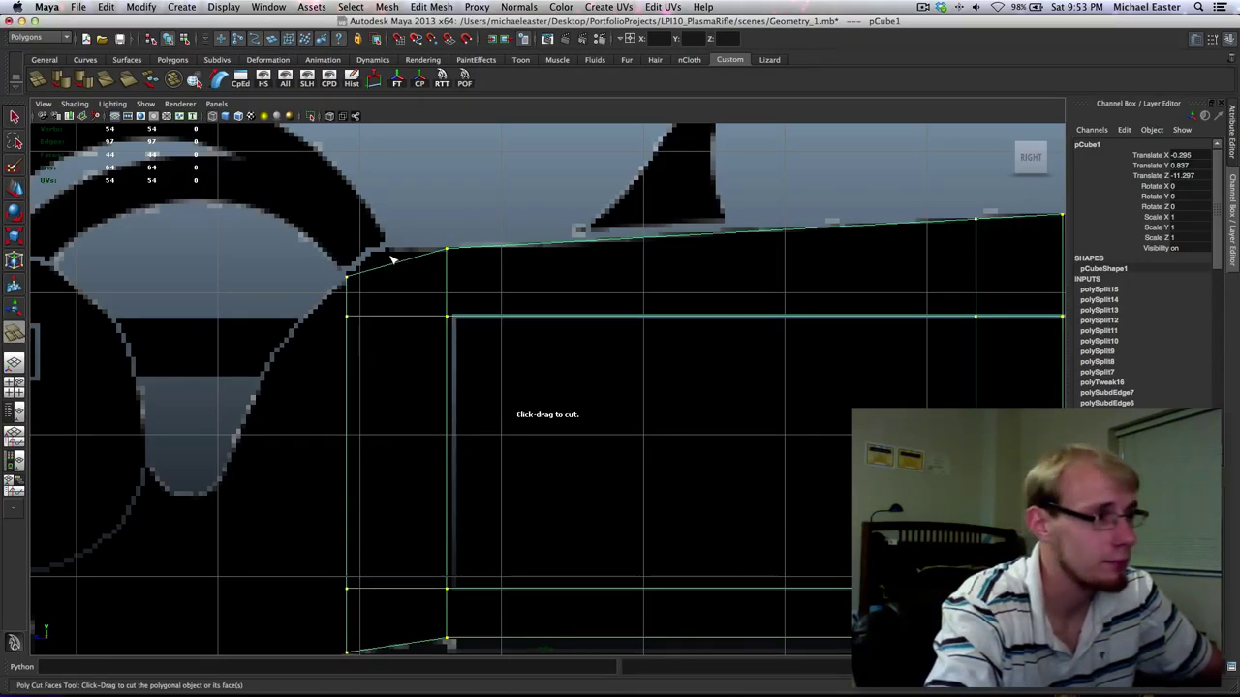
drag(391, 257, 387, 295)
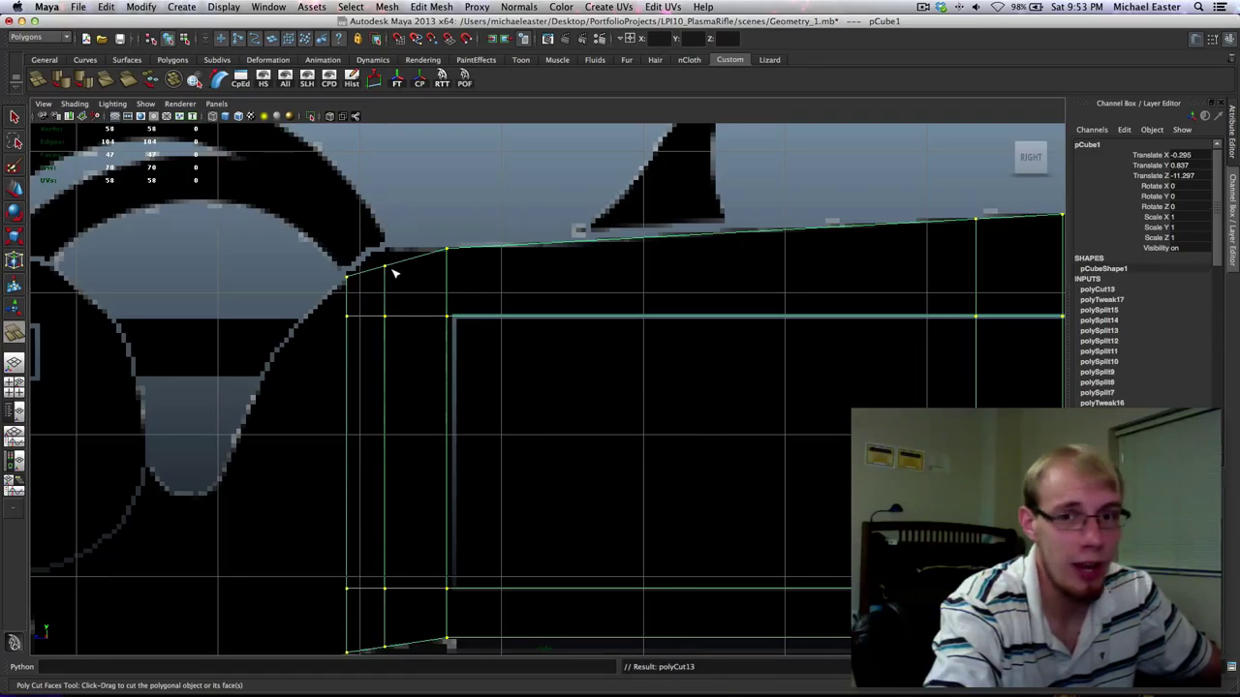
Raise the new cut's upper and lower outline vertices to follow the reference silhouette near the stock's front.
right_drag(396, 266, 343, 265)
key(q)
drag(371, 254, 427, 310)
key(w)
mouse_move(416, 283)
middle_down()
mouse_move(416, 263)
mouse_move(431, 275)
middle_up()
key(v)
alt+middle_drag(461, 404, 463, 172)
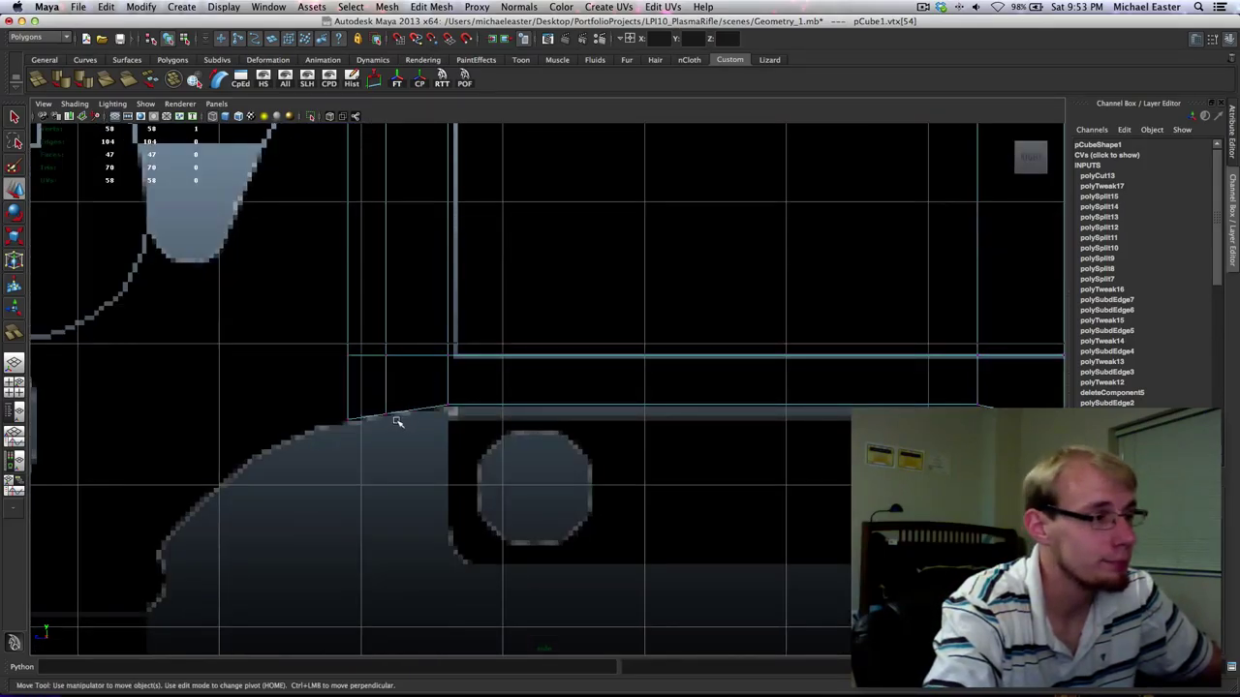
middle_drag(416, 444, 417, 440)
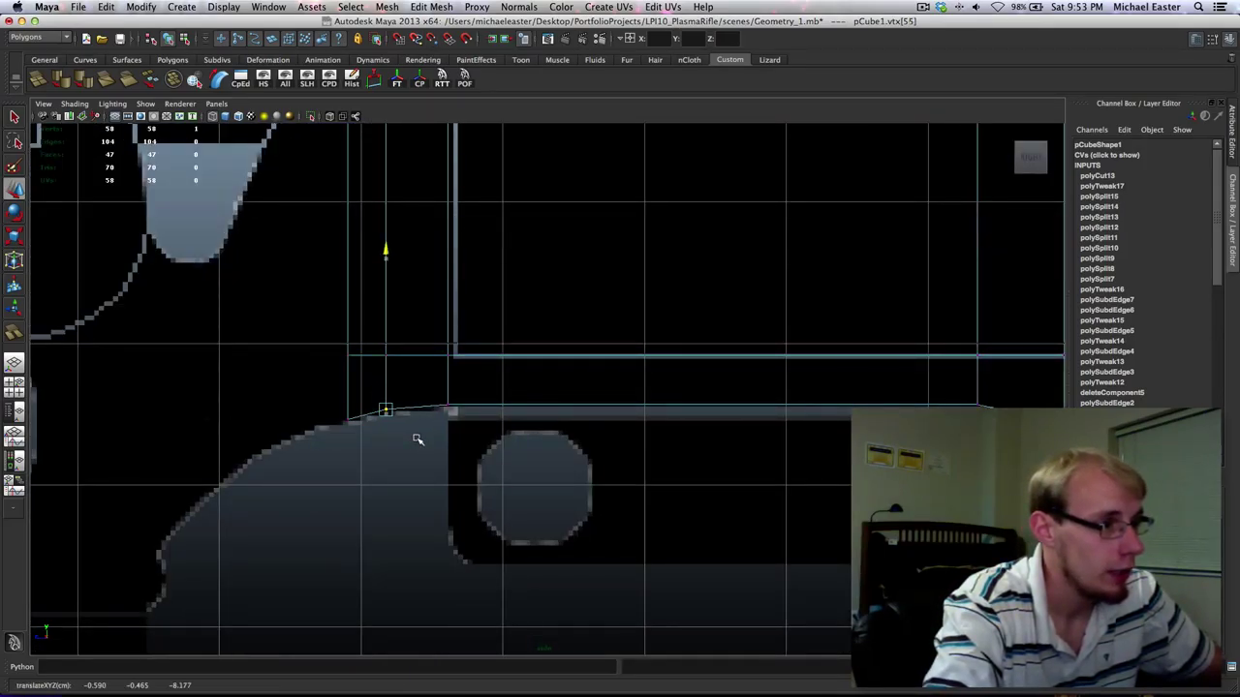
Raise the stock's lower front corner vertex slightly to smooth the lower outline against the reference.
alt+middle_drag(619, 359, 190, 396)
alt+middle_drag(462, 352, 199, 339)
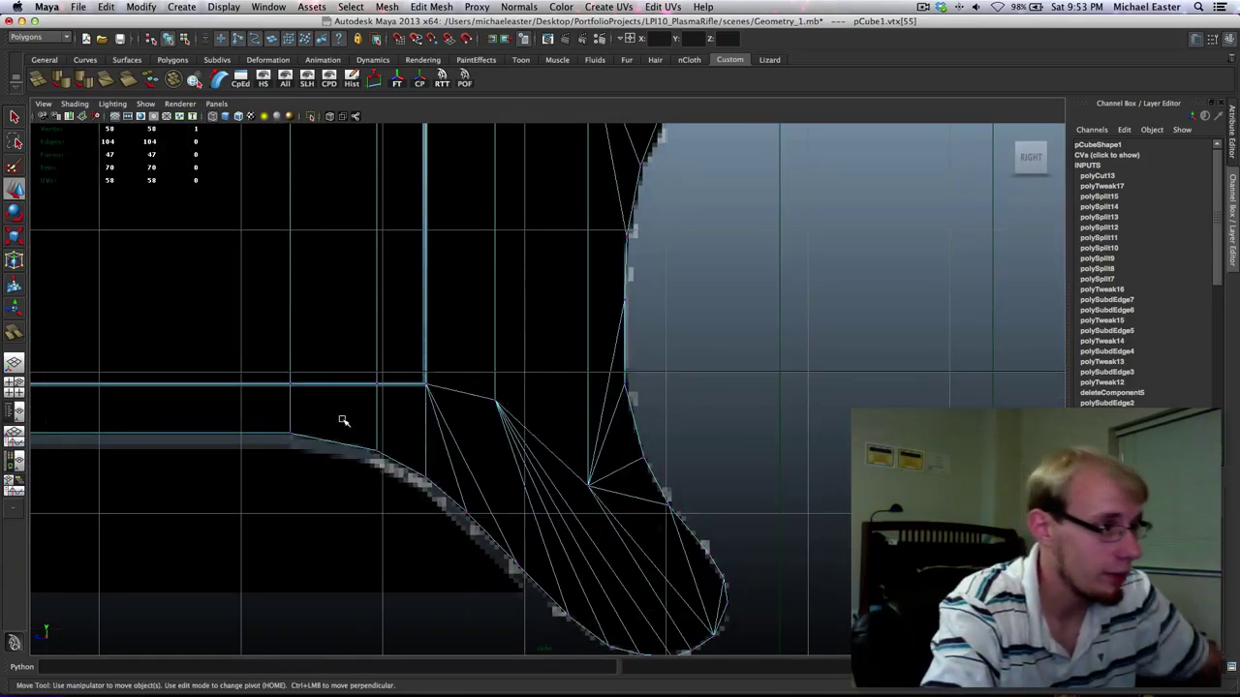
alt+middle_drag(229, 397, 733, 397)
alt+middle_drag(399, 395, 676, 406)
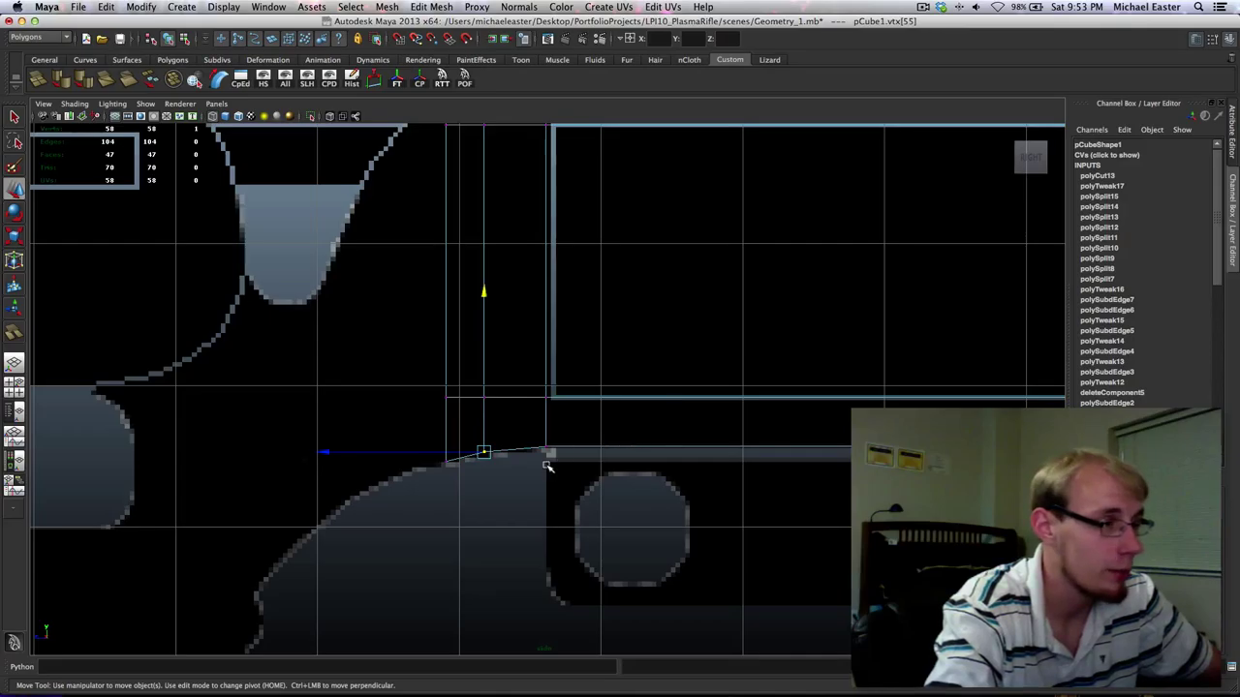
alt+middle_drag(546, 466, 599, 474)
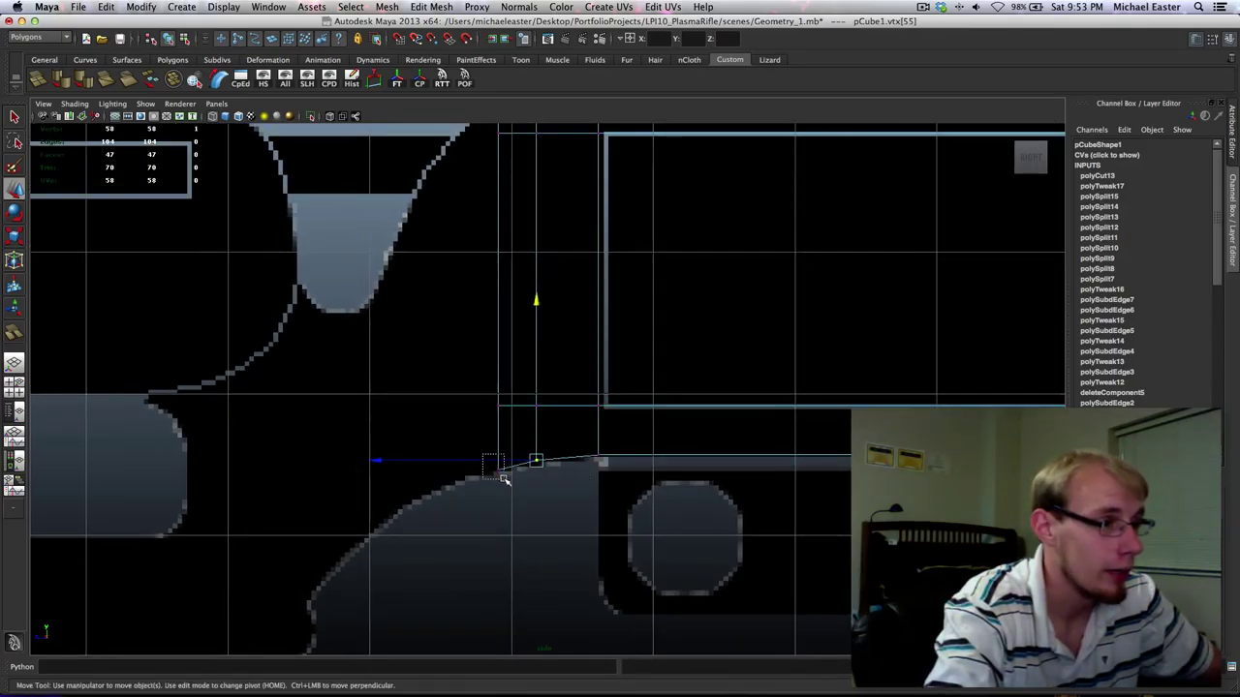
drag(503, 480, 500, 477)
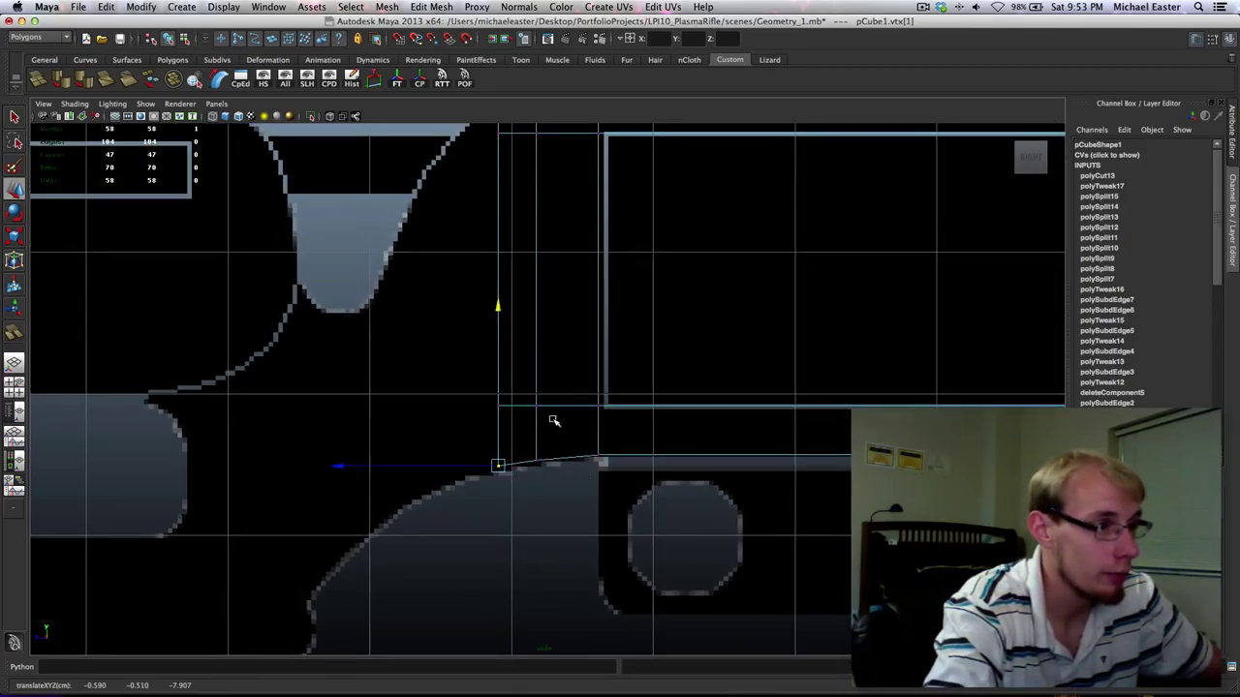
Select the three vertical edge segments along the stock's front border and split them.
alt+middle_drag(553, 420, 775, 376)
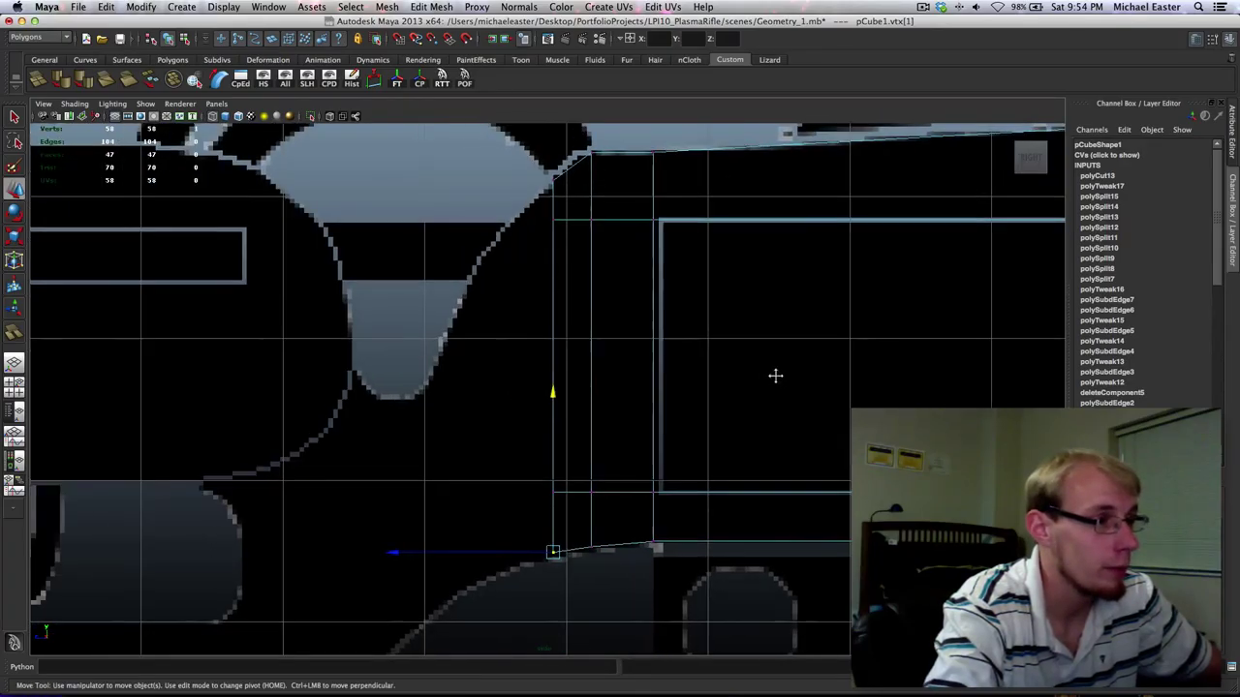
alt+middle_drag(626, 334, 612, 342)
right_drag(540, 316, 533, 281)
click(539, 292)
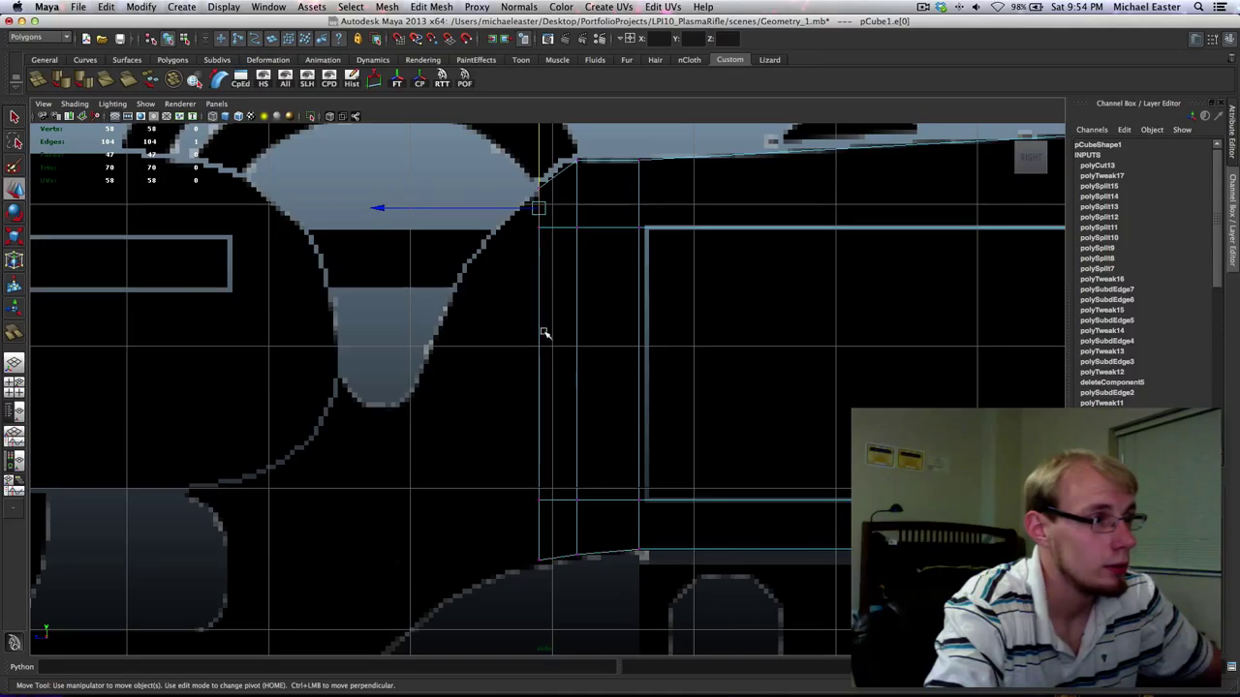
shift+click(539, 432)
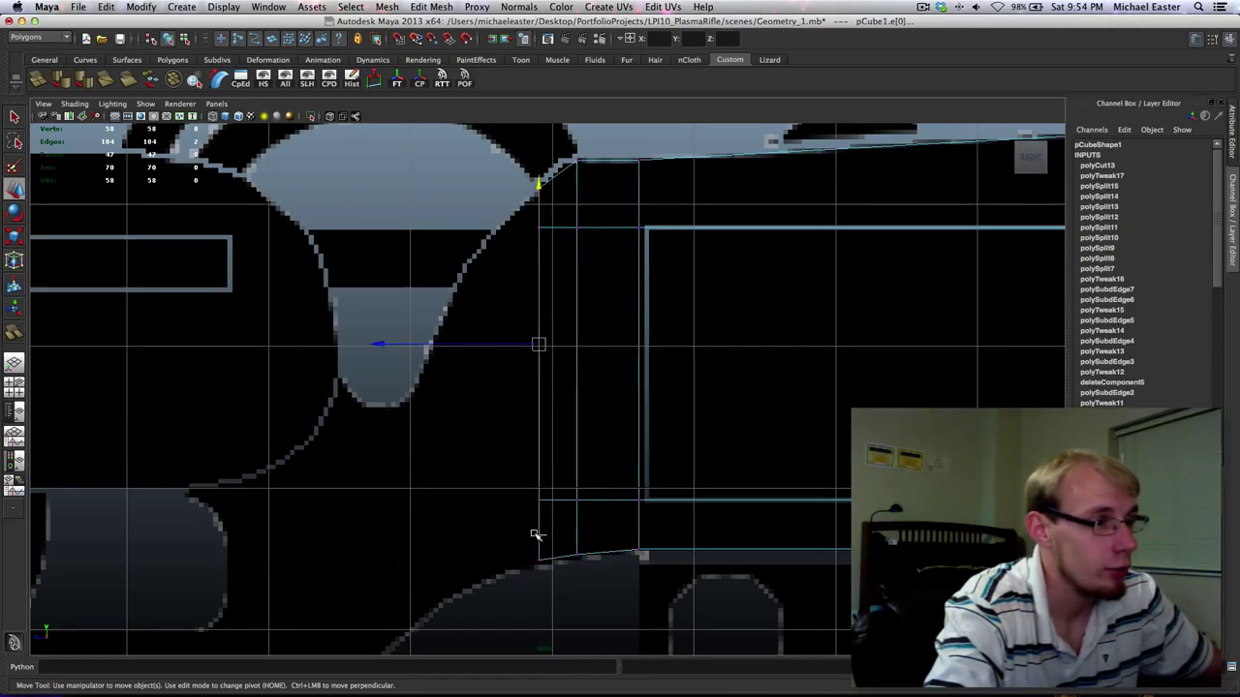
shift+click(538, 532)
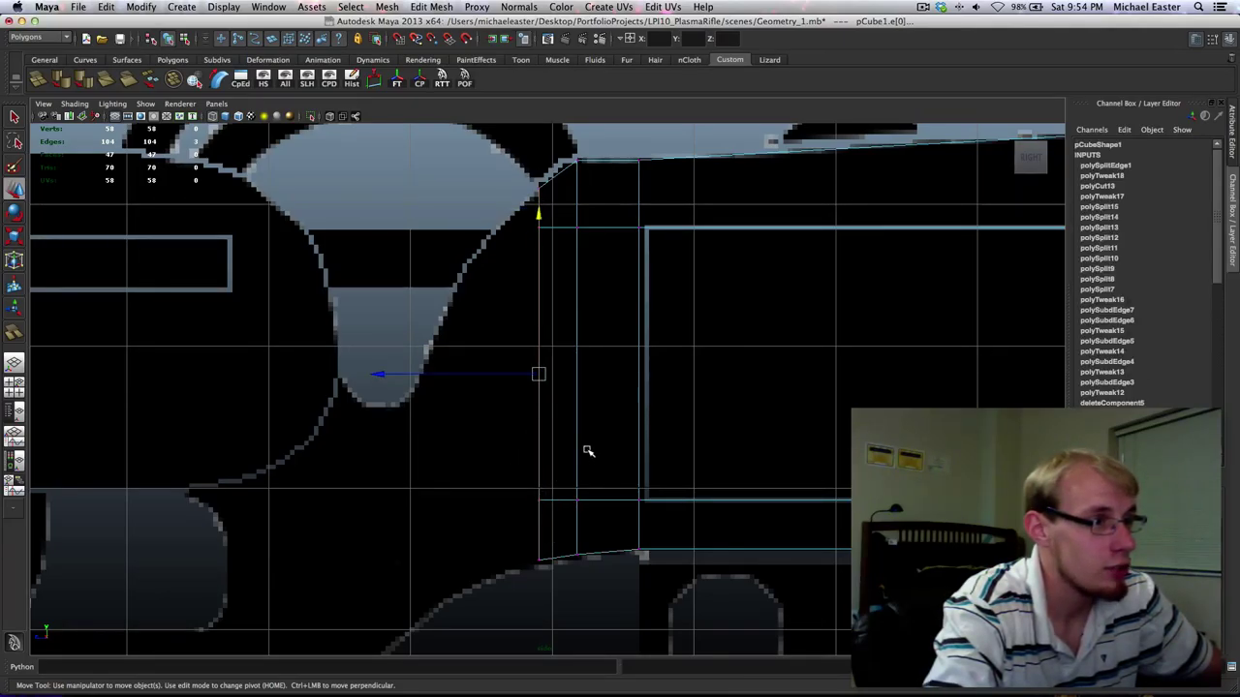
Extrude the stock's three front border edges and move the new edges forward and down along the lower reference outline.
middle_drag(630, 378, 612, 374)
key(z)
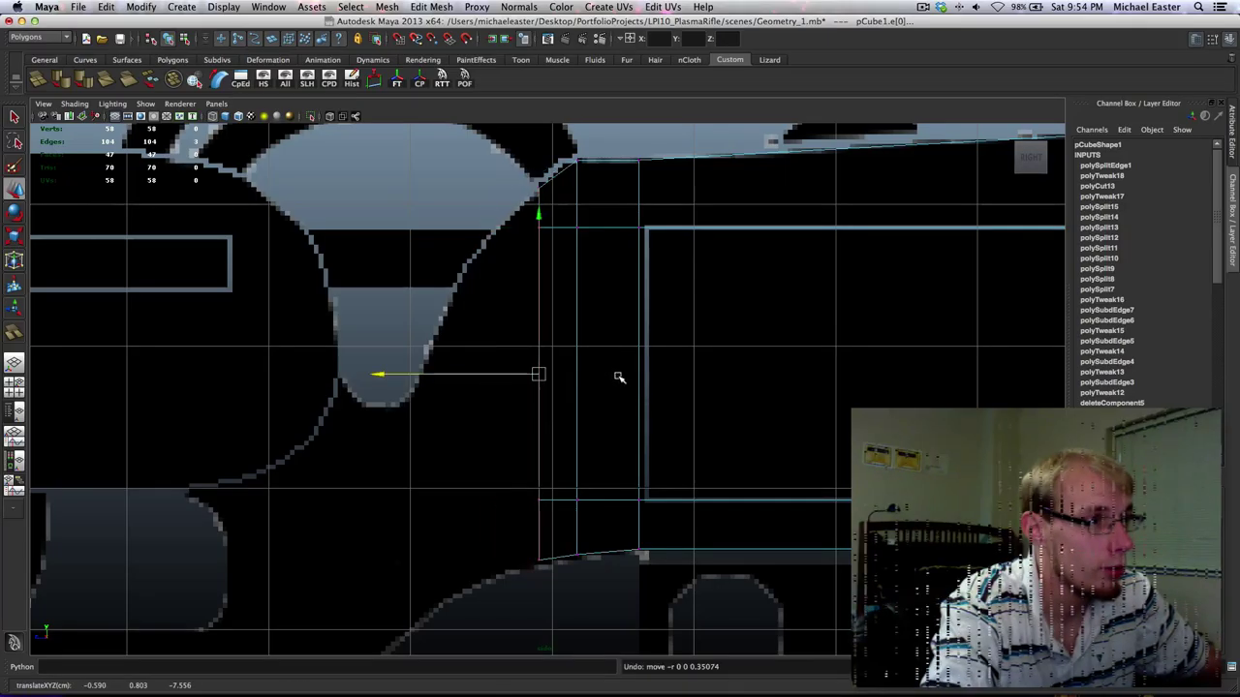
shift+right_drag(621, 302, 621, 331)
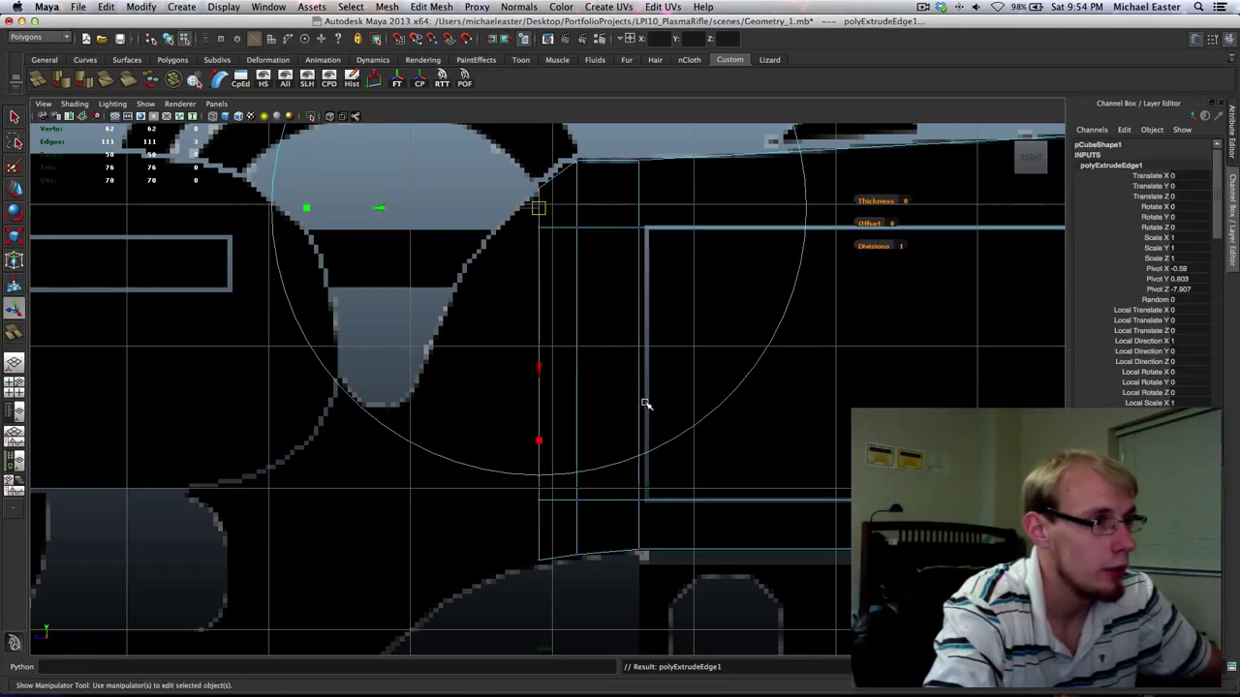
key(w)
middle_drag(742, 429, 707, 423)
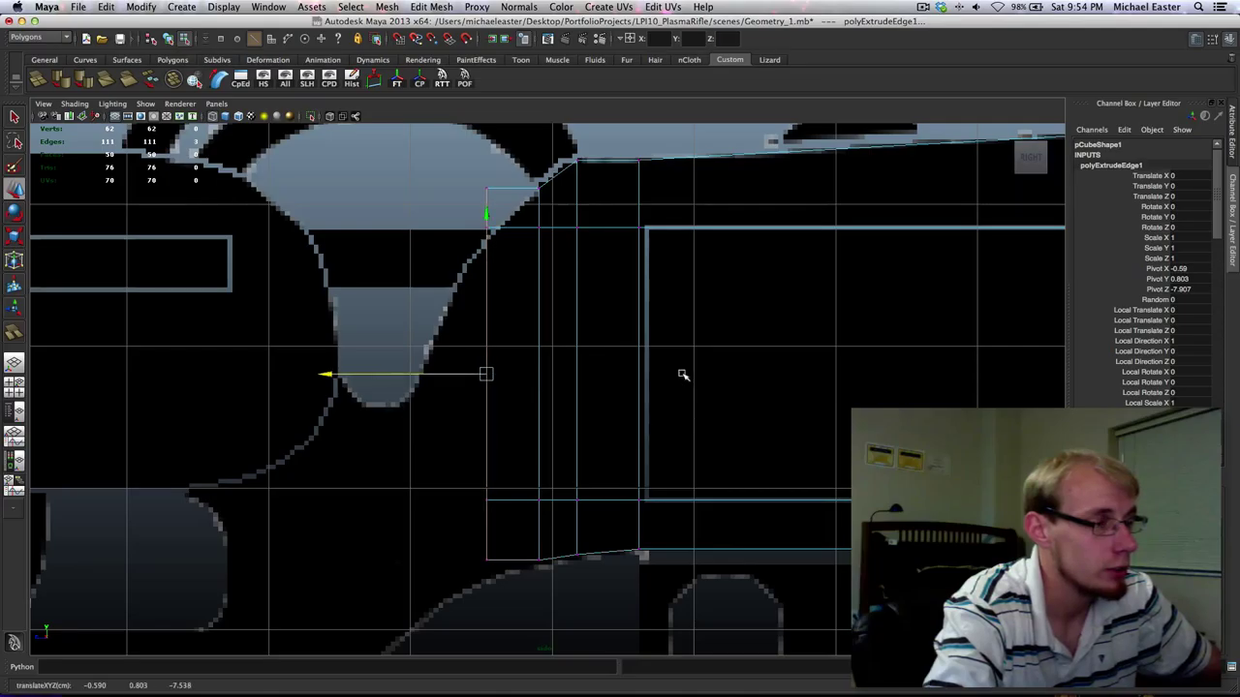
shift+middle_drag(637, 316, 661, 346)
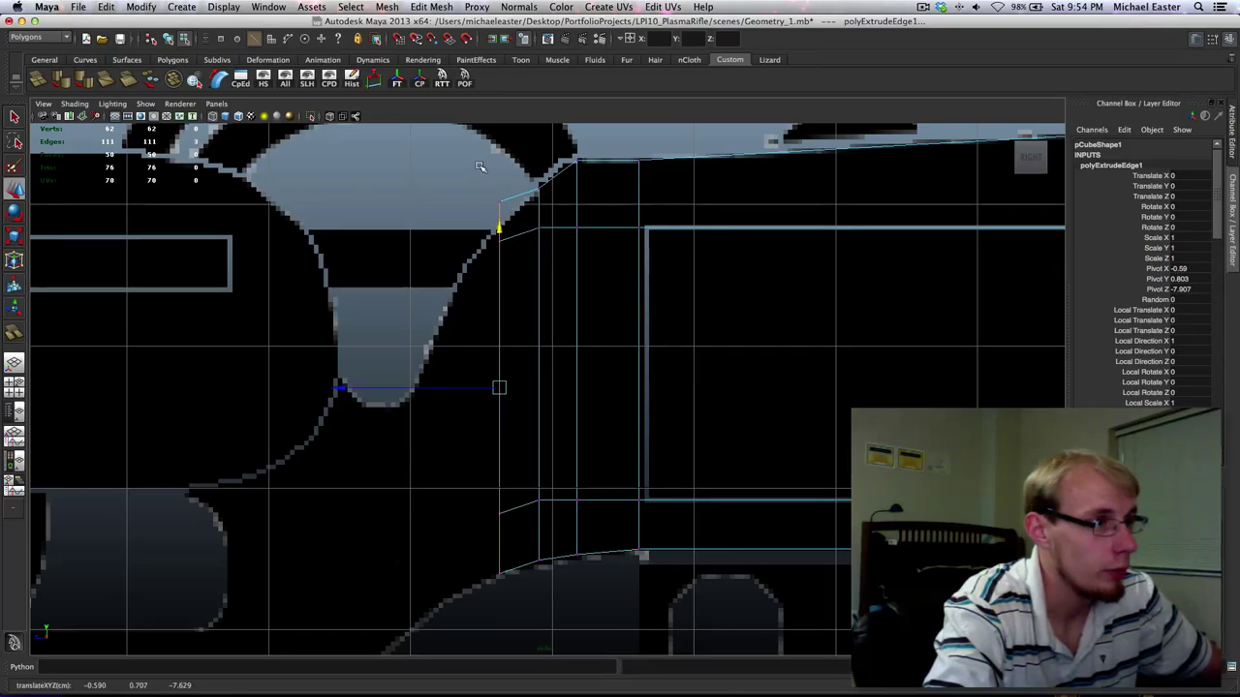
Lower the two upper vertices of the newly extruded front column onto the upper curve of the reference silhouette.
right_drag(505, 200, 453, 198)
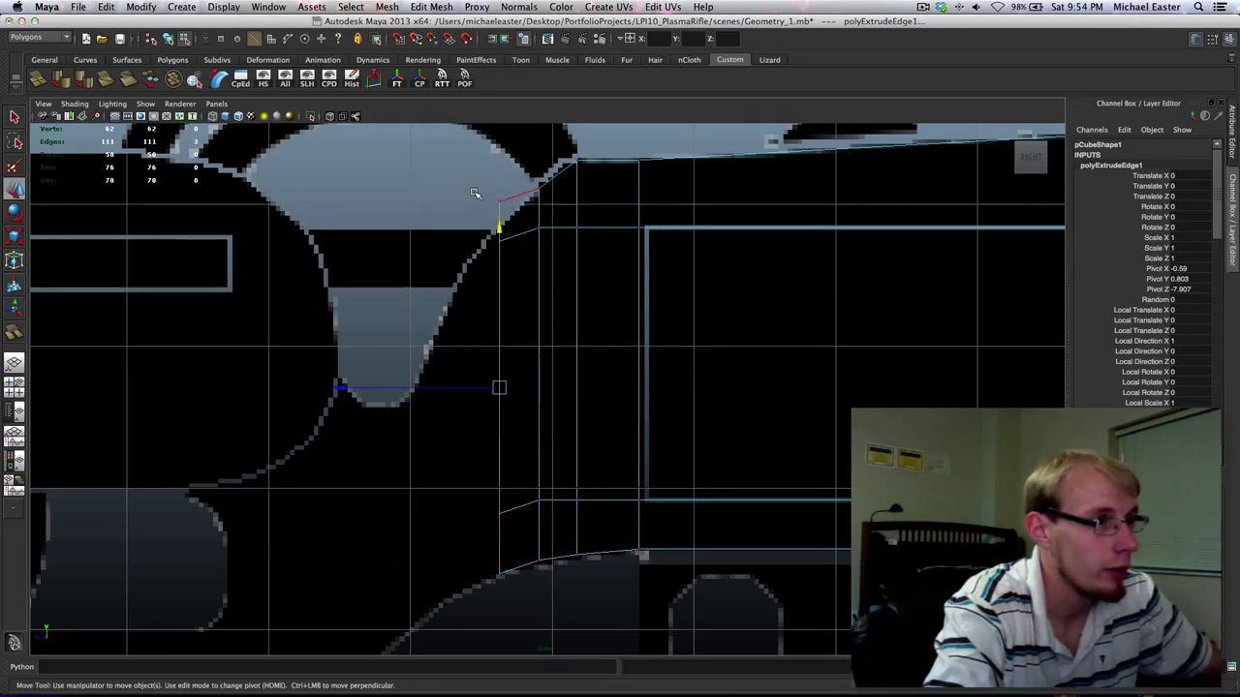
drag(473, 192, 523, 262)
middle_drag(503, 229, 572, 257)
Select the new front column's three vertical border edges, extrude them, and place the strip further forward and down along the lower outline.
alt+middle_drag(667, 336, 468, 291)
alt+middle_drag(491, 359, 677, 357)
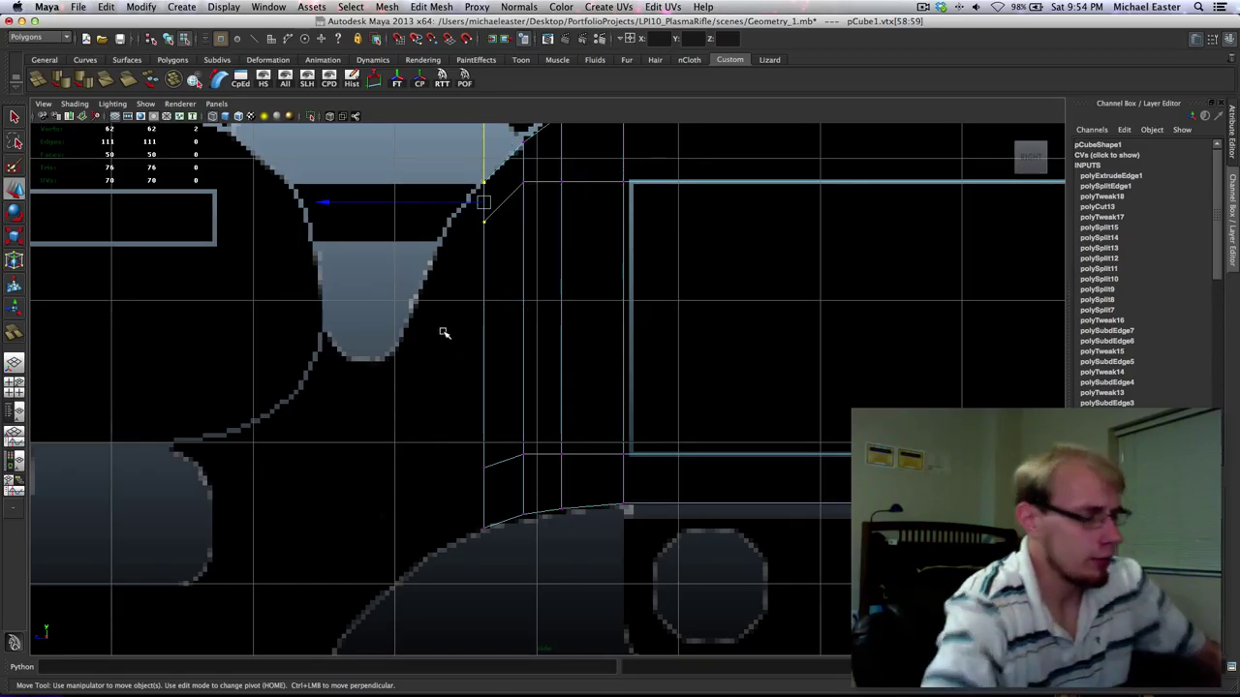
alt+middle_drag(429, 348, 631, 249)
alt+middle_drag(583, 339, 348, 496)
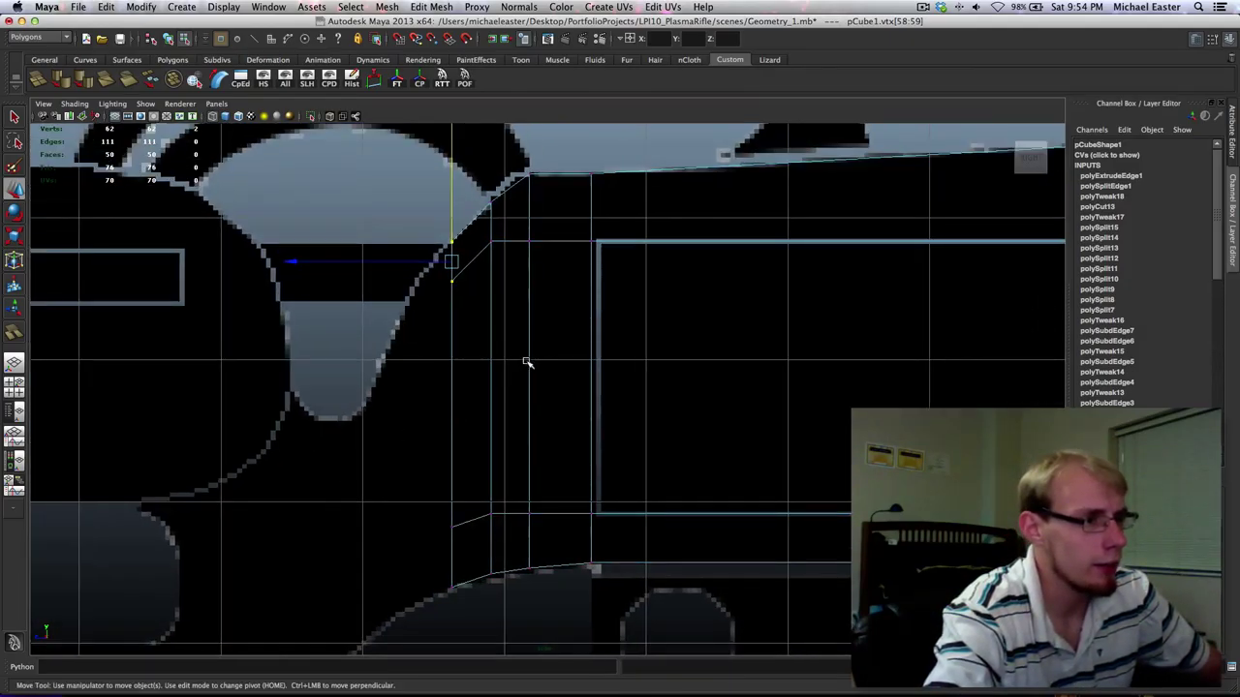
alt+middle_drag(526, 359, 528, 391)
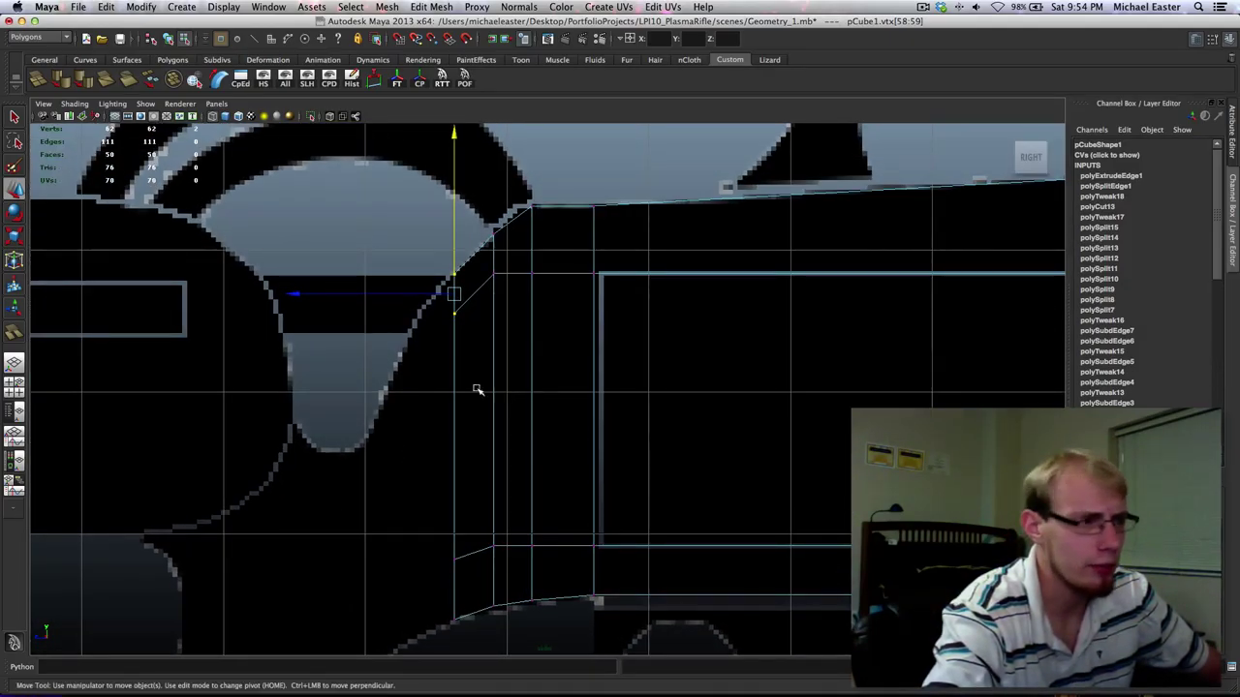
right_drag(452, 390, 451, 354)
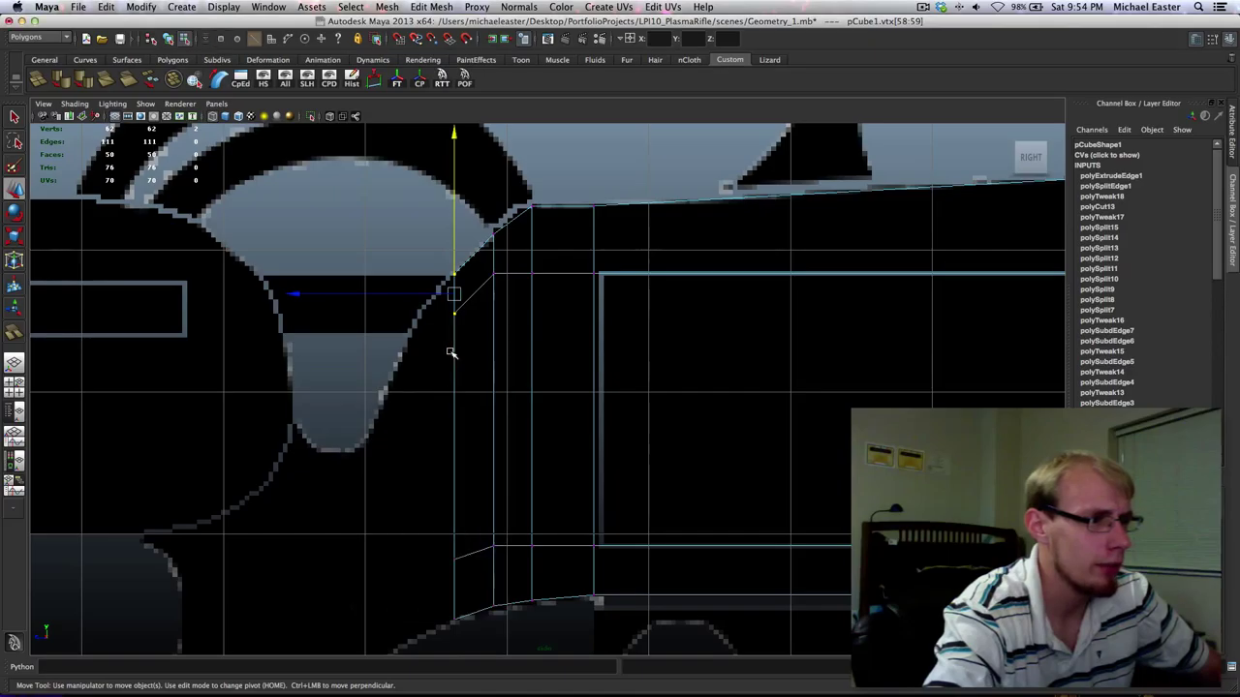
key(q)
click(459, 300)
shift+click(466, 612)
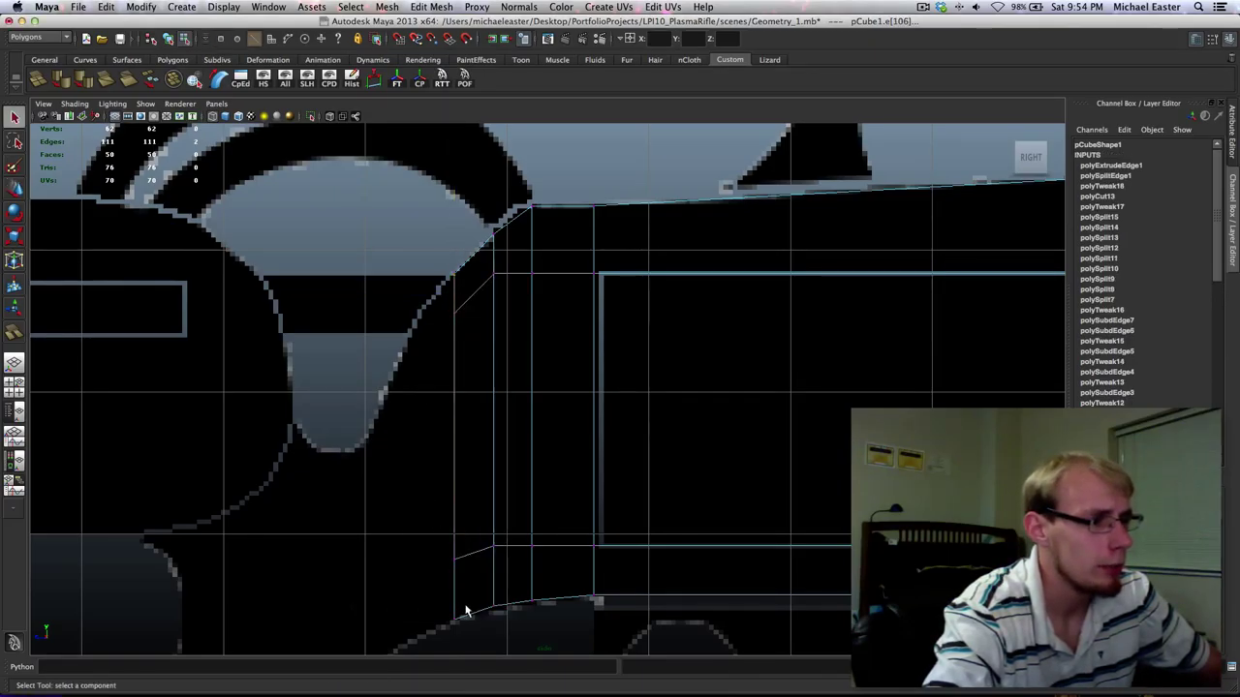
key(y)
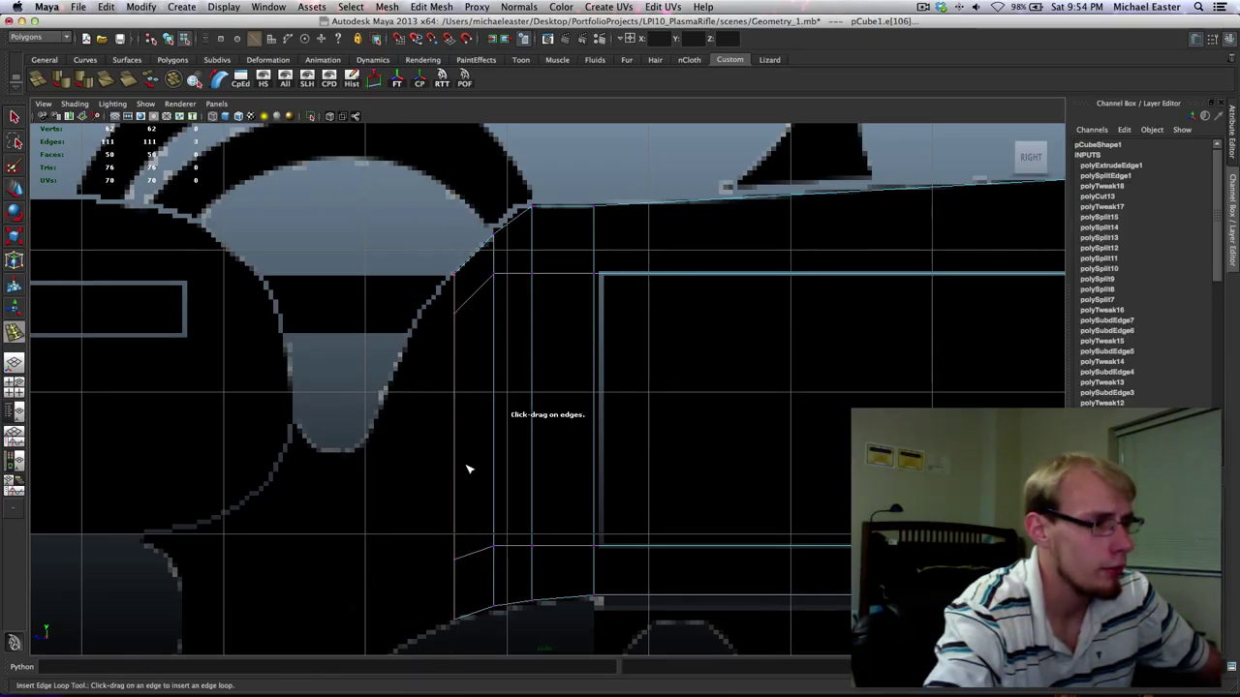
shift+right_drag(459, 389, 462, 424)
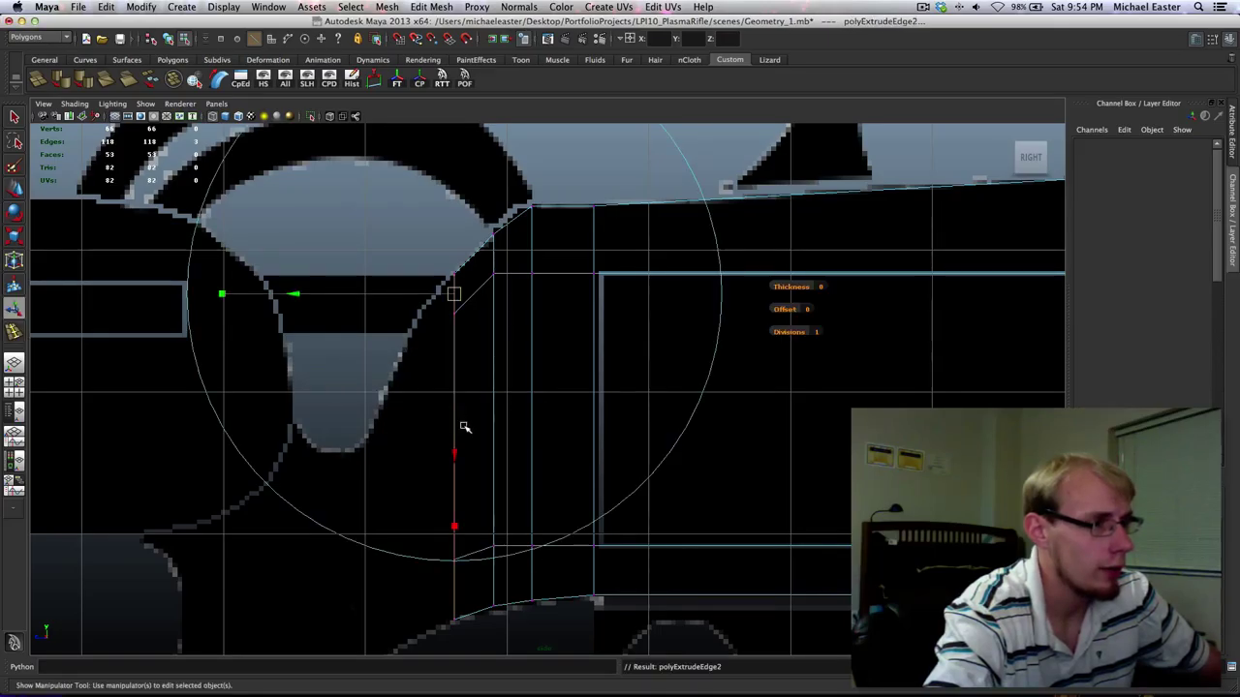
key(w)
shift+middle_drag(620, 413, 579, 429)
Lower the second extruded column's two upper vertices to meet the reference's descending upper curve.
right_drag(446, 319, 395, 312)
drag(368, 276, 449, 352)
shift+middle_drag(518, 337, 471, 412)
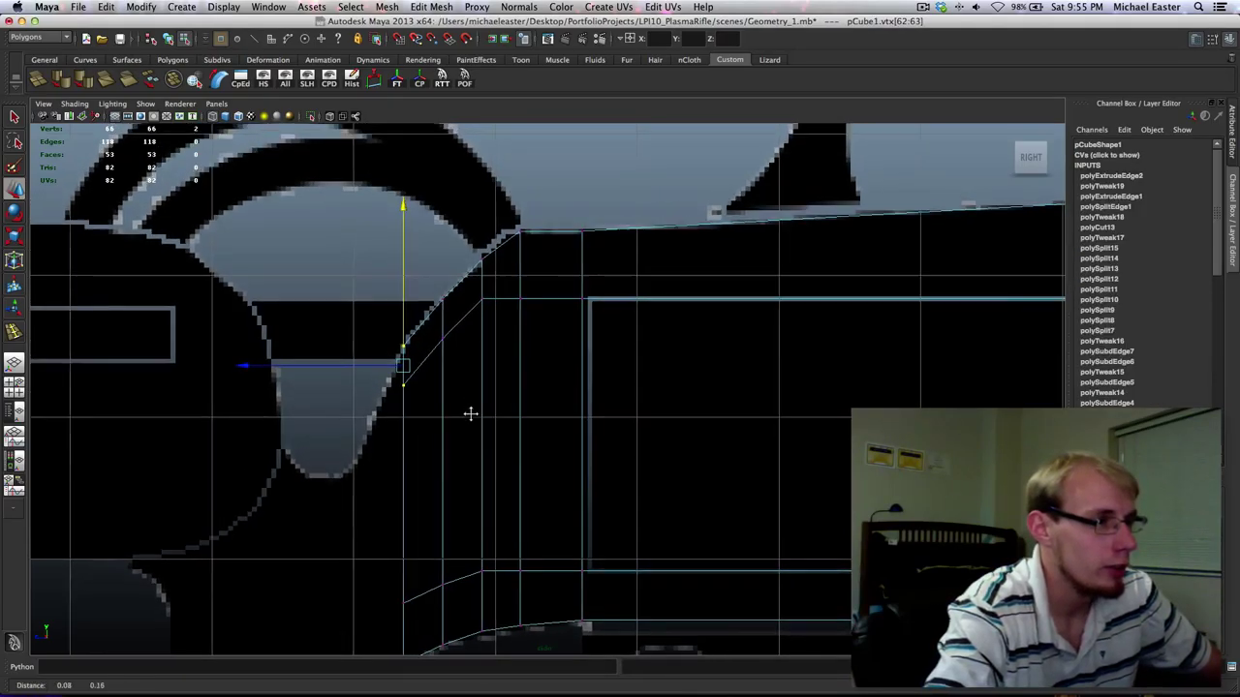
middle_drag(495, 342, 498, 346)
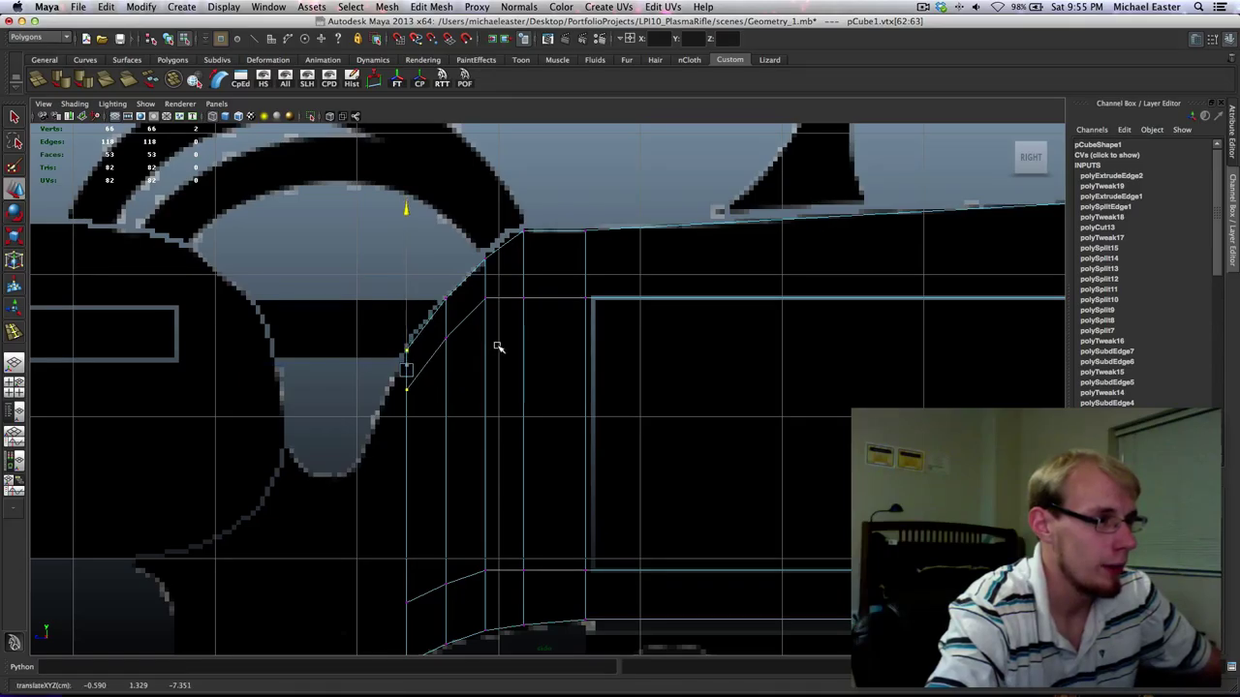
Cut the whole stock mesh vertically with the Cut Faces Tool midway between its two frontmost columns.
right_drag(426, 362, 434, 328)
key(q)
click(432, 352)
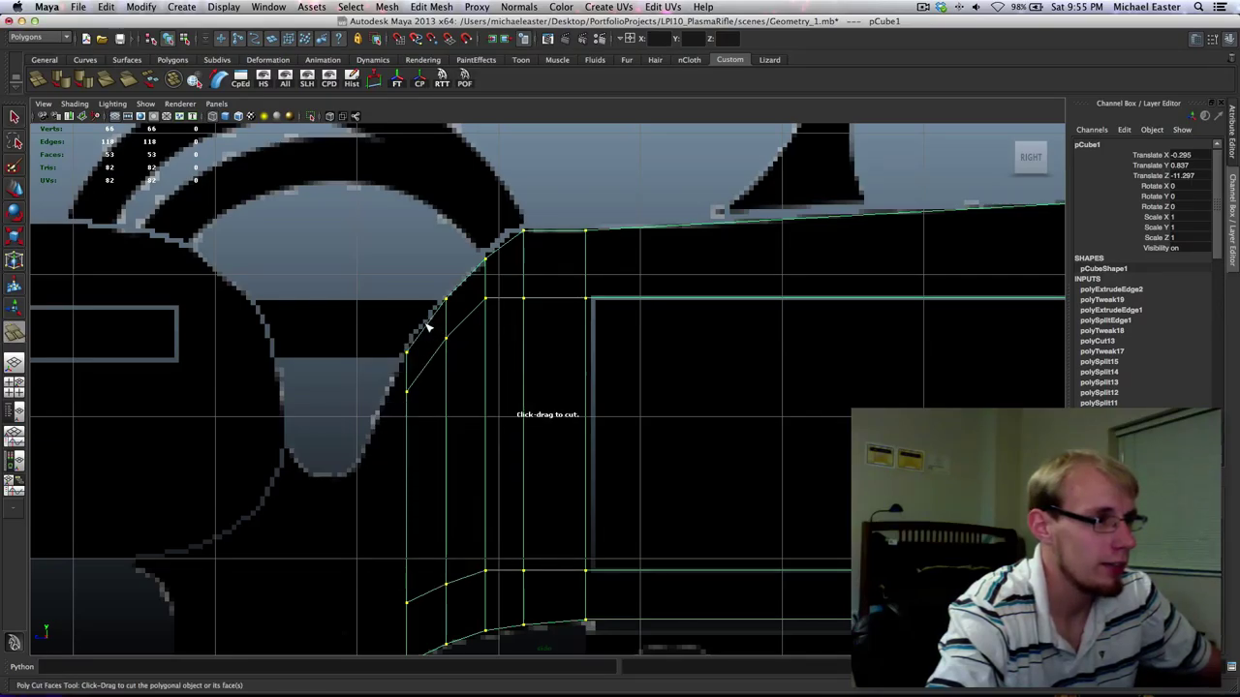
drag(429, 347, 430, 345)
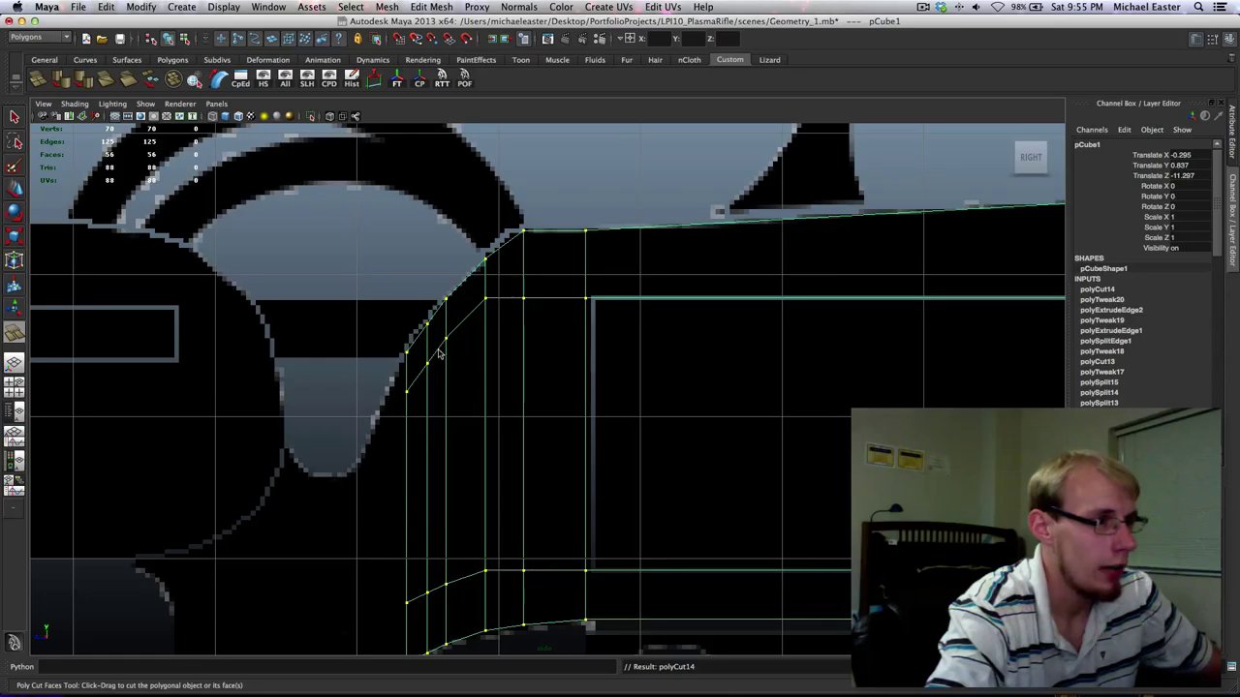
Nudge the new cut's upper and lower vertex pairs vertically so both outlines curve smoothly along the reference.
right_drag(438, 353, 419, 350)
drag(418, 301, 441, 374)
key(w)
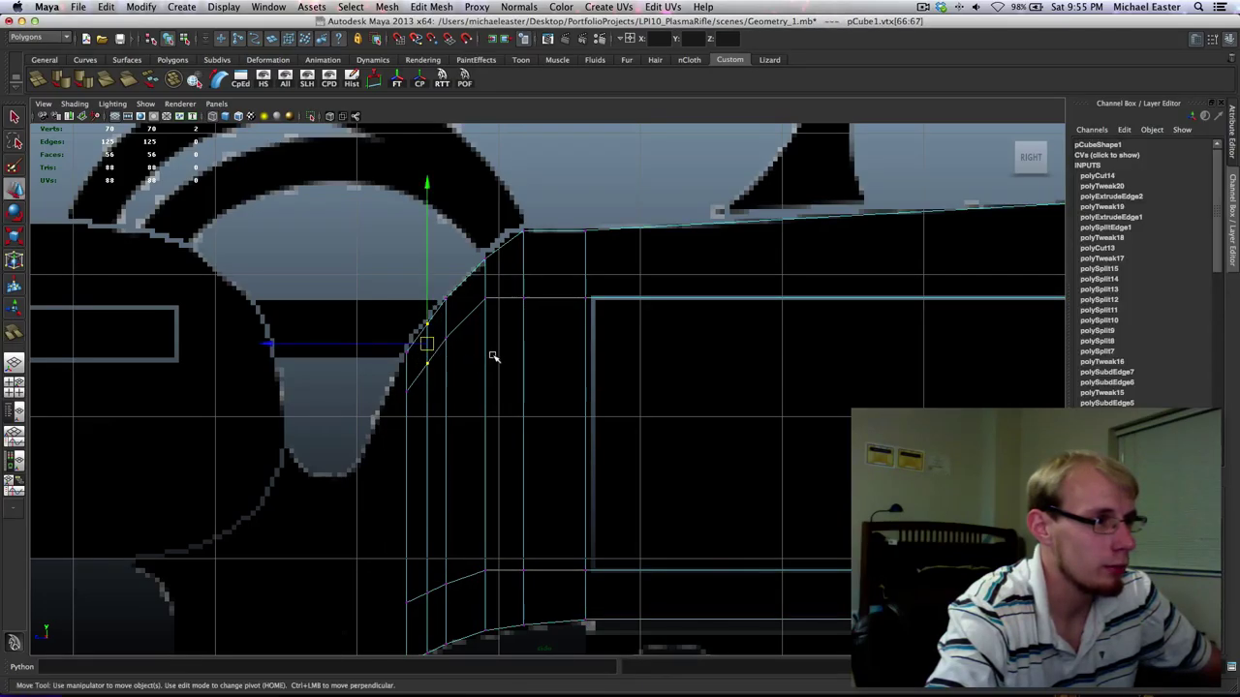
middle_drag(494, 356, 494, 352)
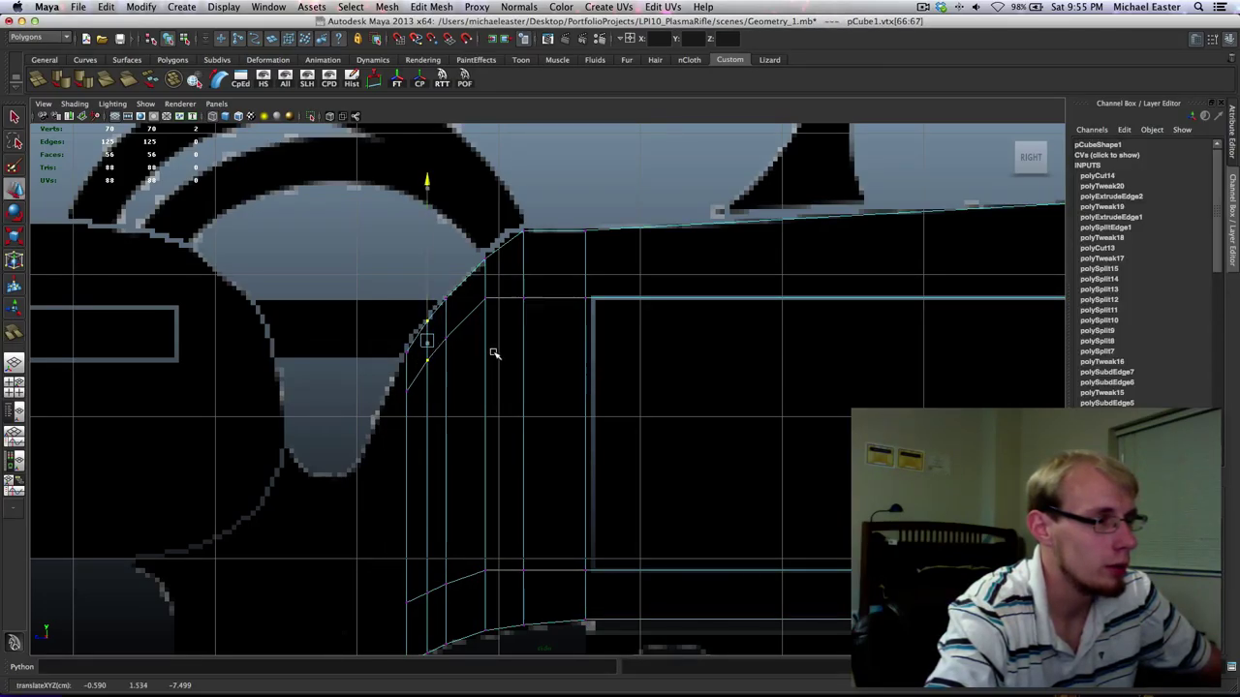
alt+middle_drag(492, 370, 576, 313)
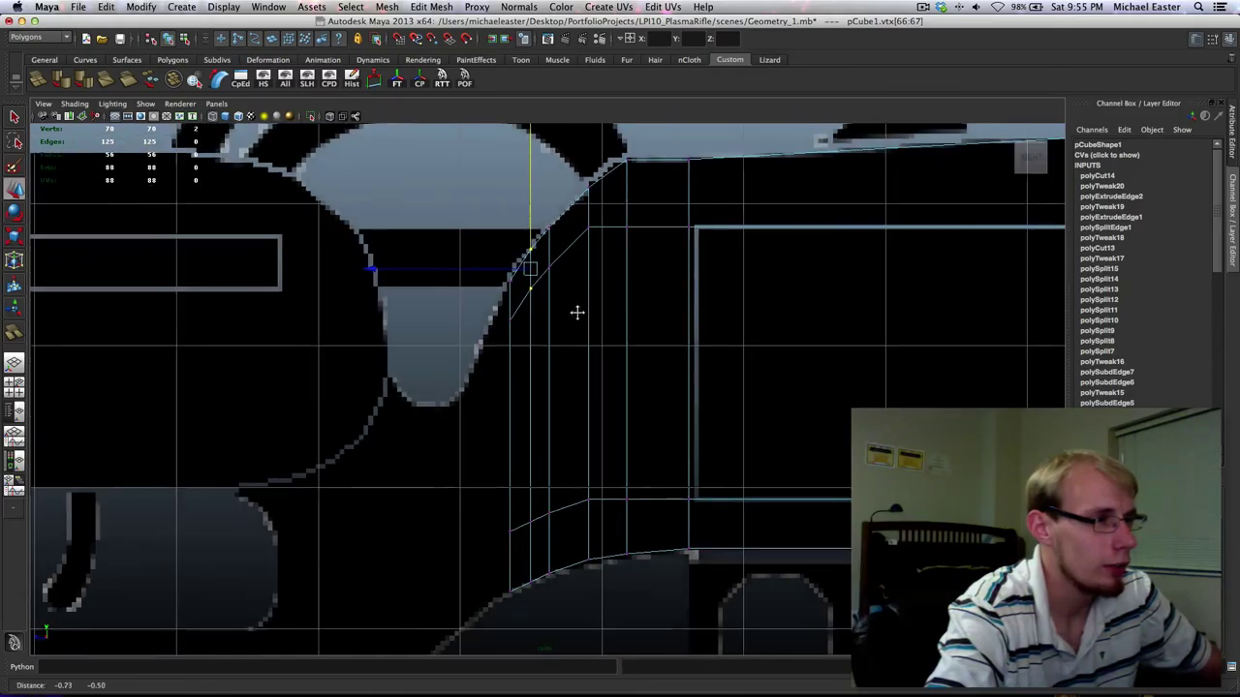
alt+middle_drag(548, 434, 512, 331)
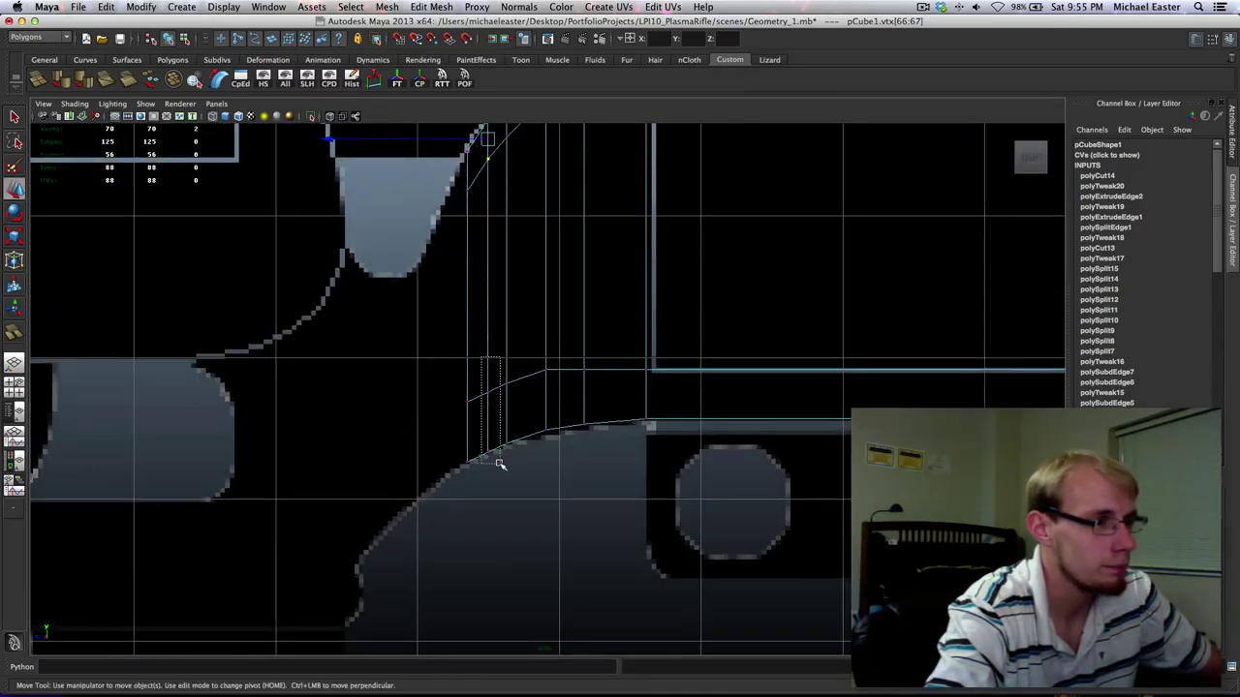
drag(499, 463, 500, 462)
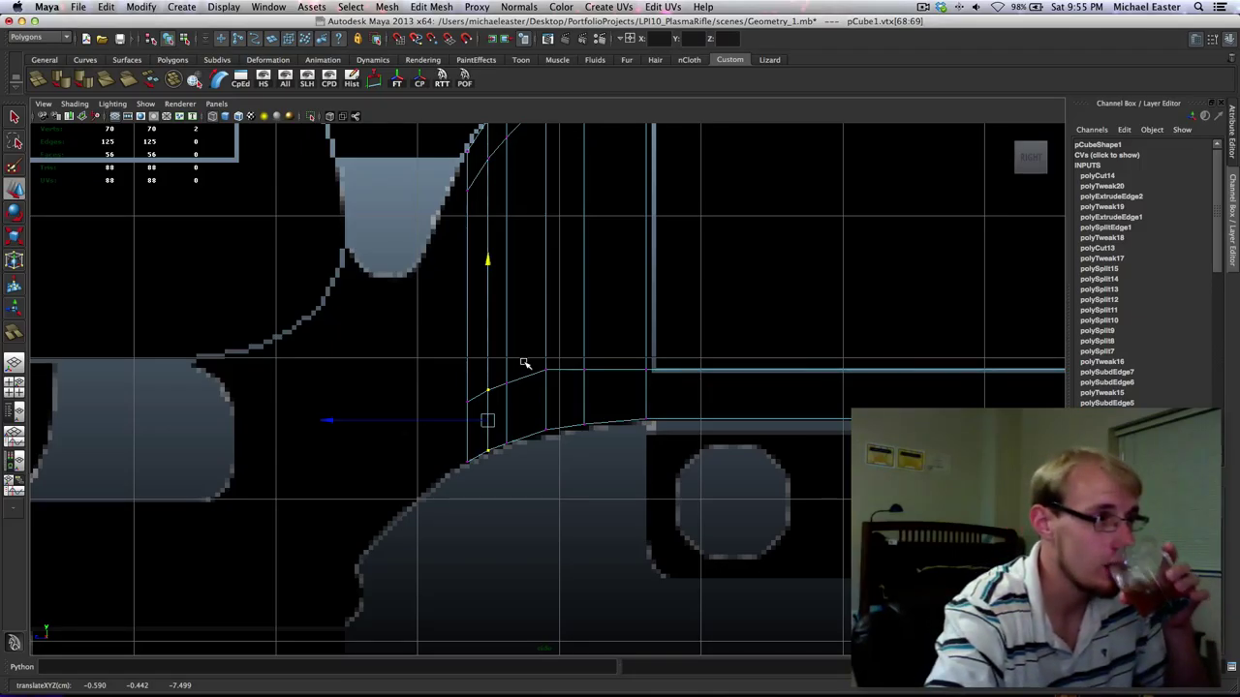
Extrude the three front border edges beyond the cut column and shift them slightly forward and down to the lower silhouette.
right_click(462, 341)
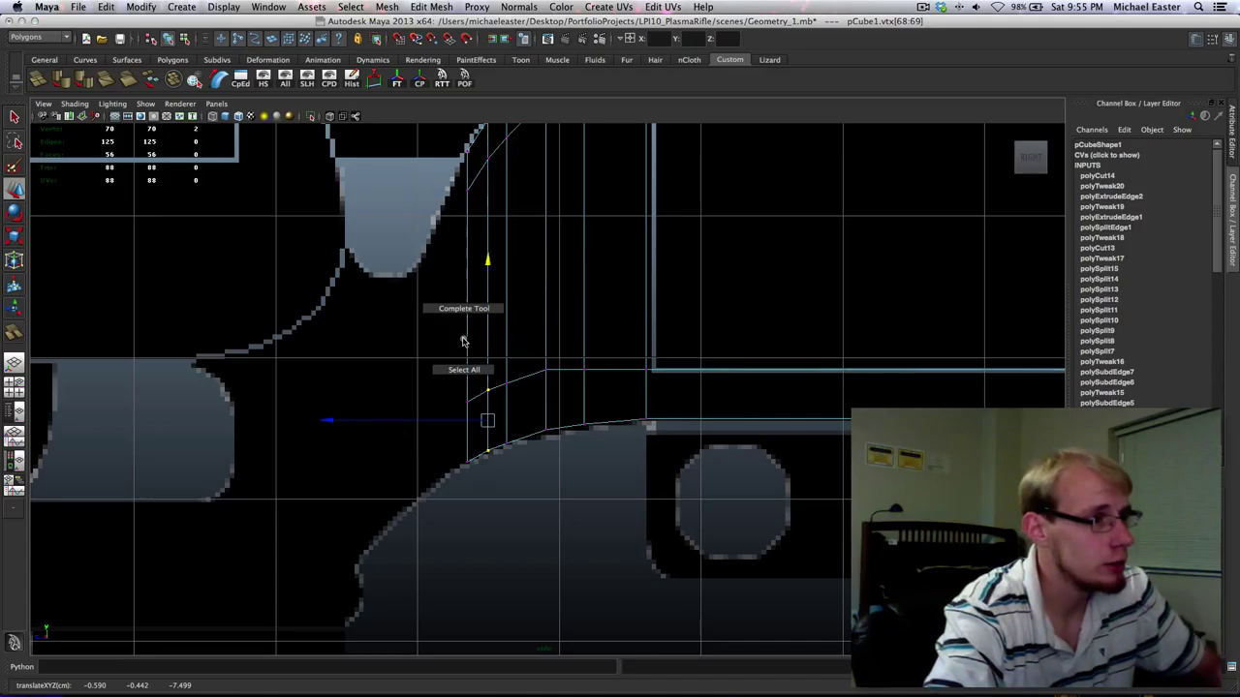
right_drag(467, 339, 468, 303)
key(q)
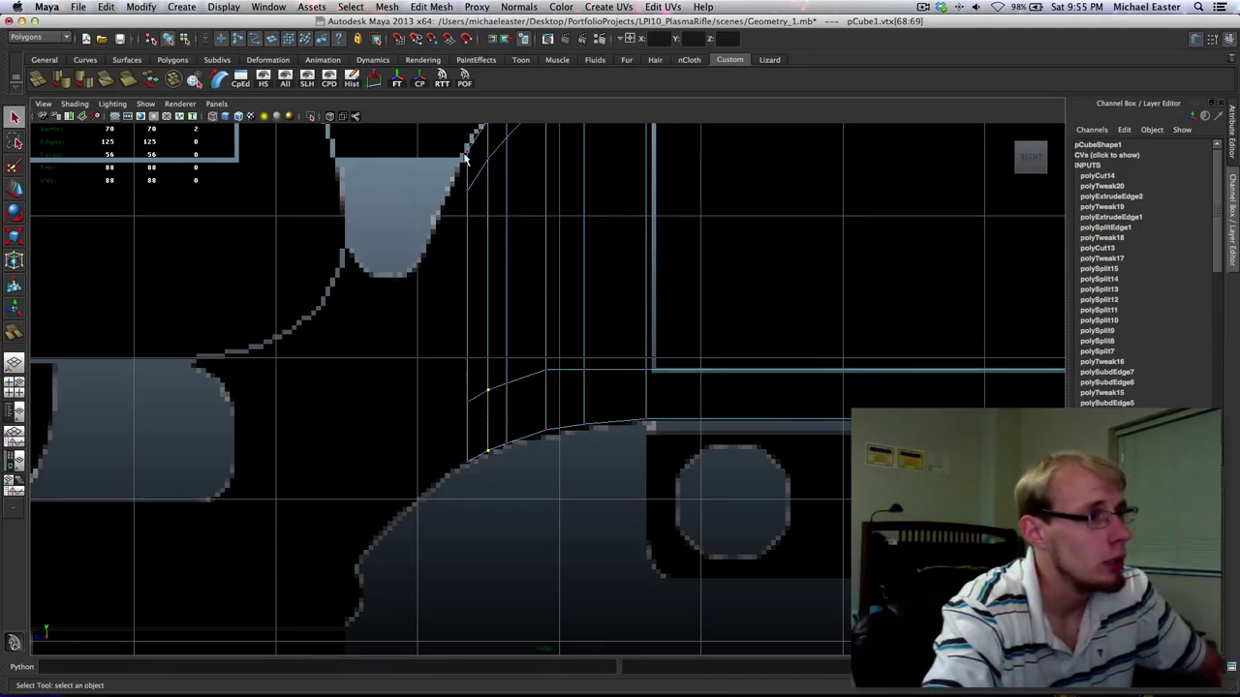
click(464, 244)
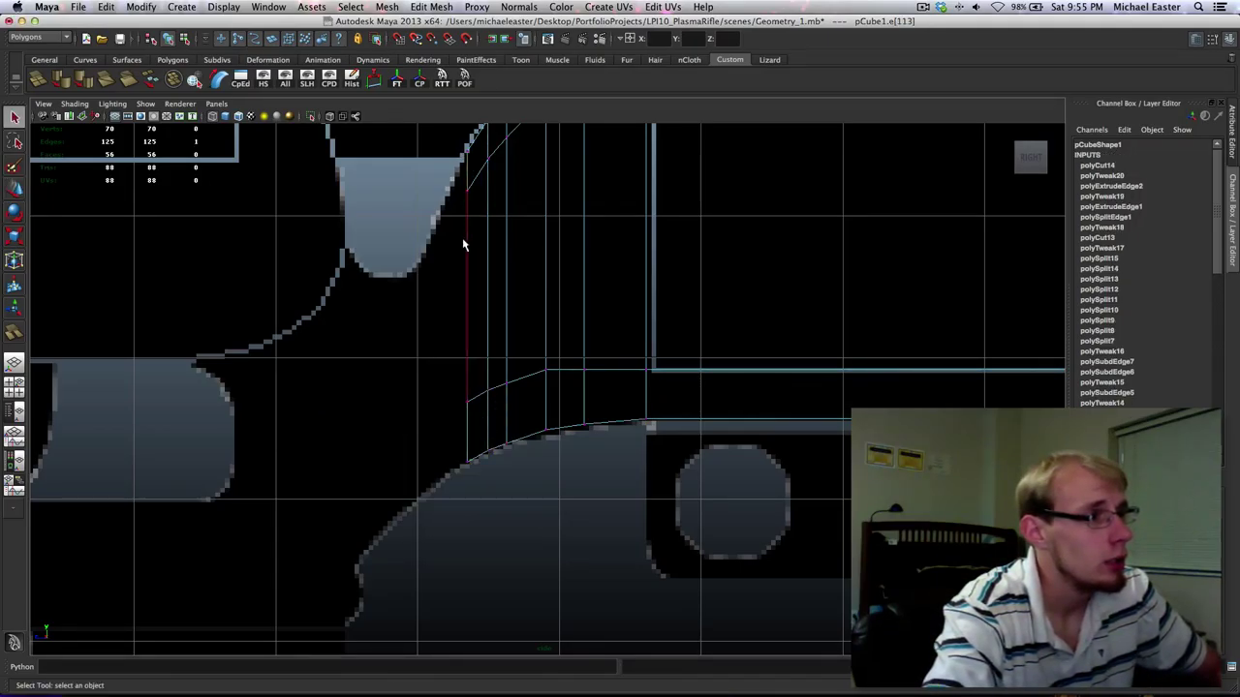
shift+click(468, 412)
shift+right_drag(489, 293, 493, 405)
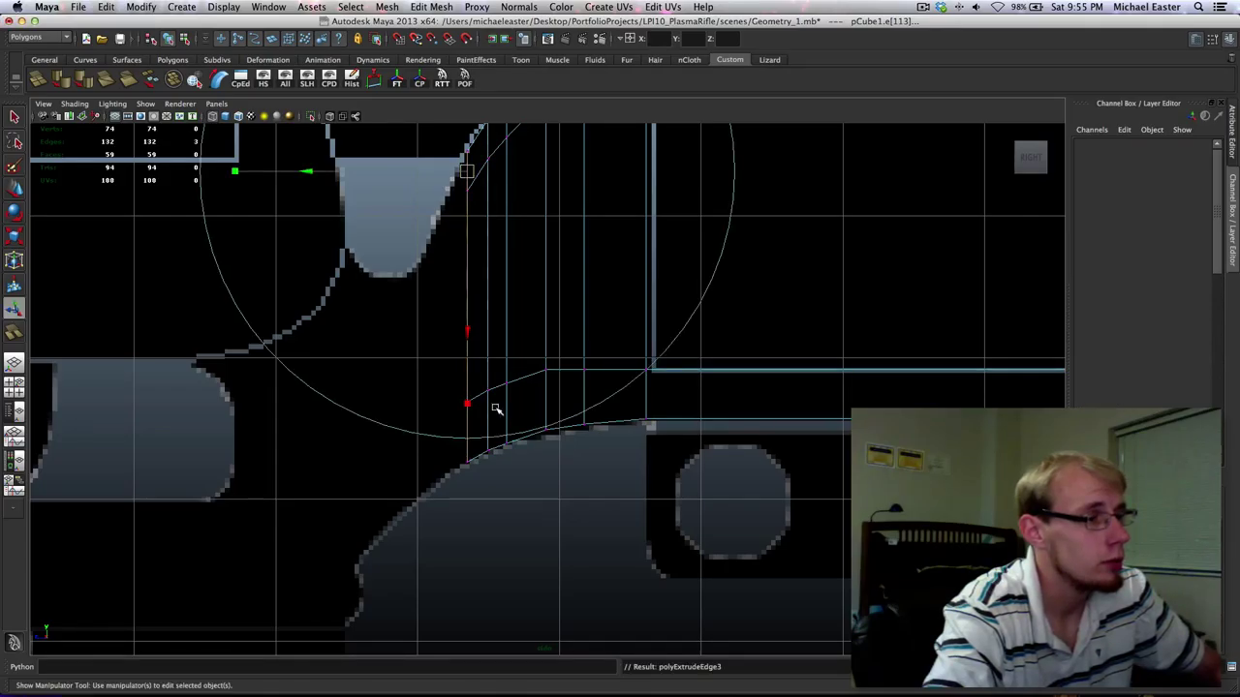
key(w)
shift+middle_drag(581, 280, 549, 282)
shift+middle_drag(554, 240, 547, 309)
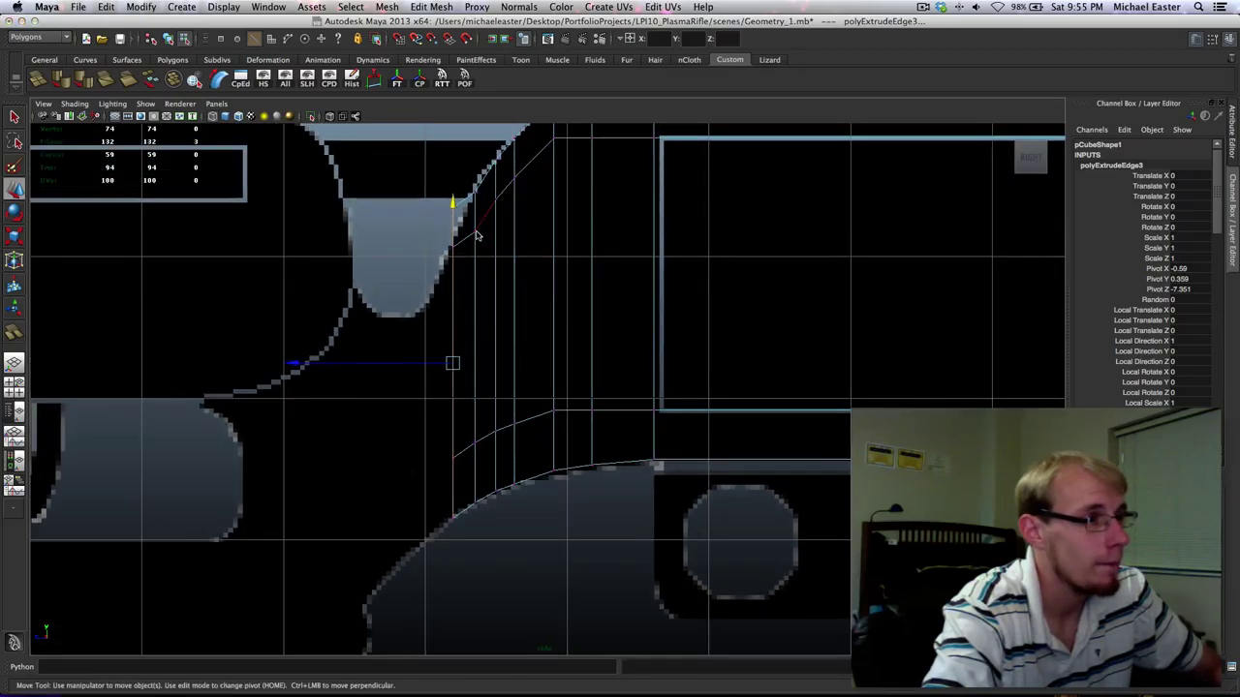
Lower the third extruded column's two upper vertices onto the steep edge of the reference shape.
mouse_move(474, 235)
right_down()
mouse_move(453, 239)
mouse_move(467, 246)
right_up()
drag(469, 279, 470, 279)
key(w)
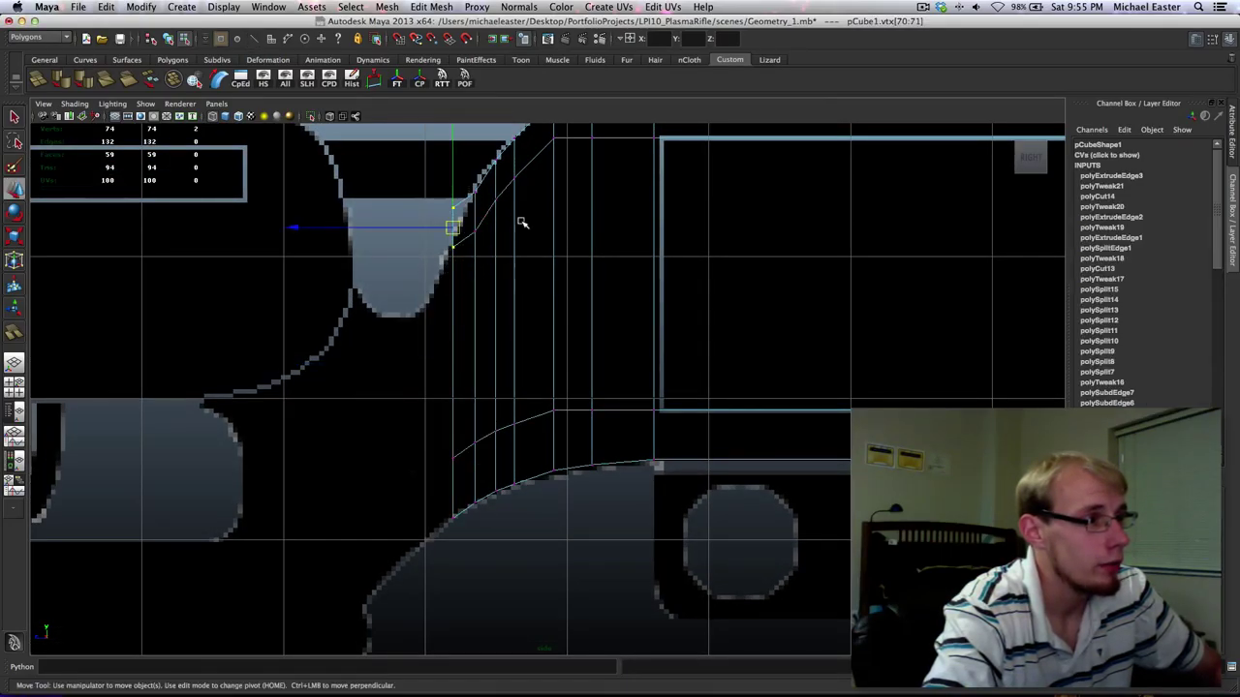
middle_drag(524, 252, 525, 253)
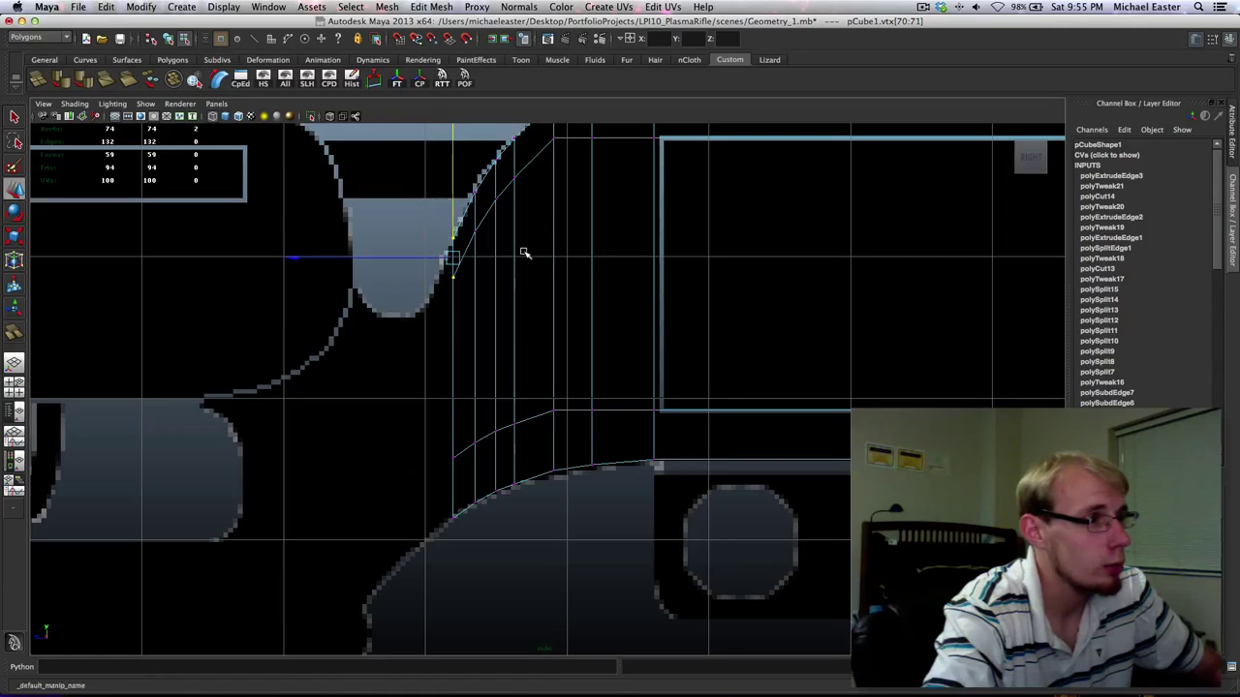
Select the current front border's three edges, extrude a narrow fourth column, and fit its lower corner to the reference outline.
mouse_move(456, 321)
right_down()
mouse_move(455, 300)
mouse_move(454, 315)
right_up()
click(454, 321)
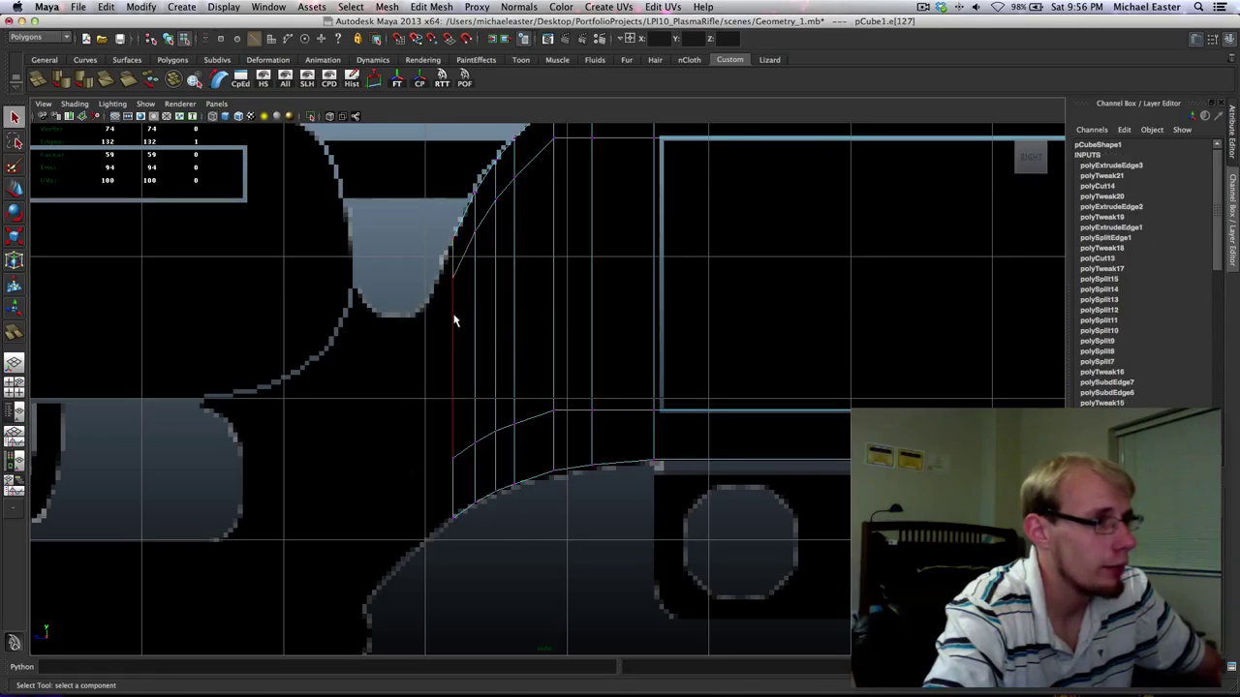
shift+click(456, 432)
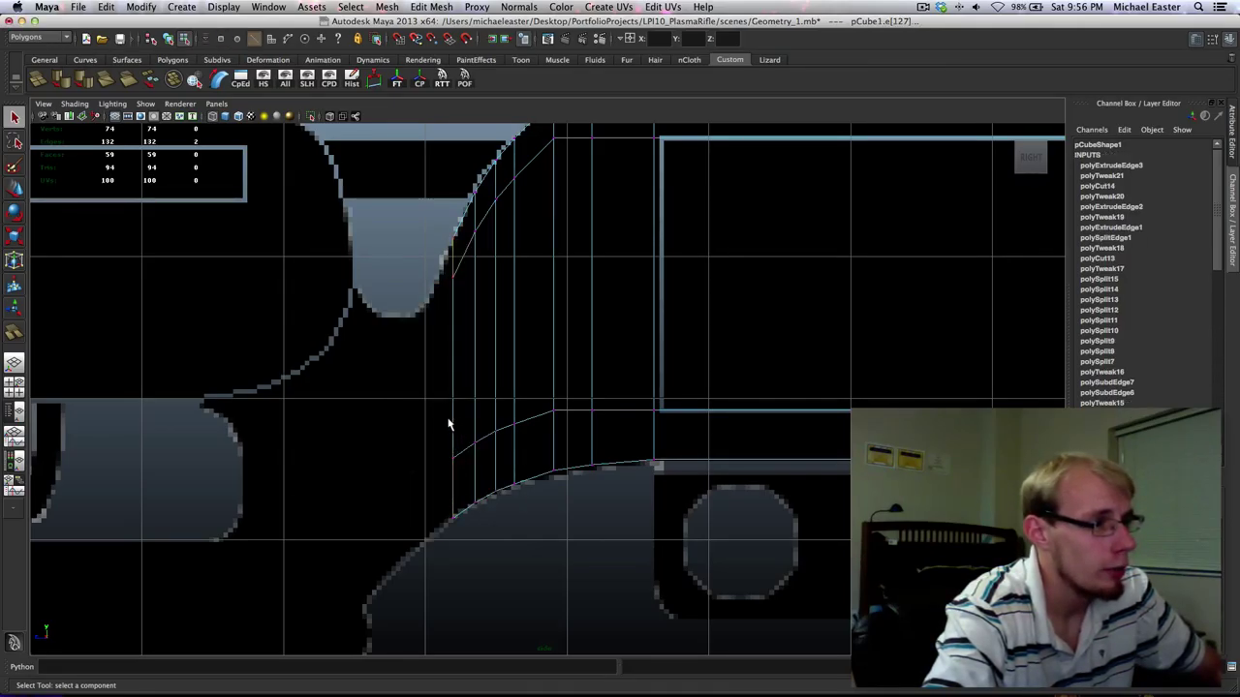
shift+click(449, 421)
alt+middle_drag(542, 384, 490, 368)
shift+right_drag(495, 358, 497, 386)
key(w)
mouse_move(627, 399)
shift+middle_down()
mouse_move(609, 401)
mouse_move(617, 406)
shift+middle_up()
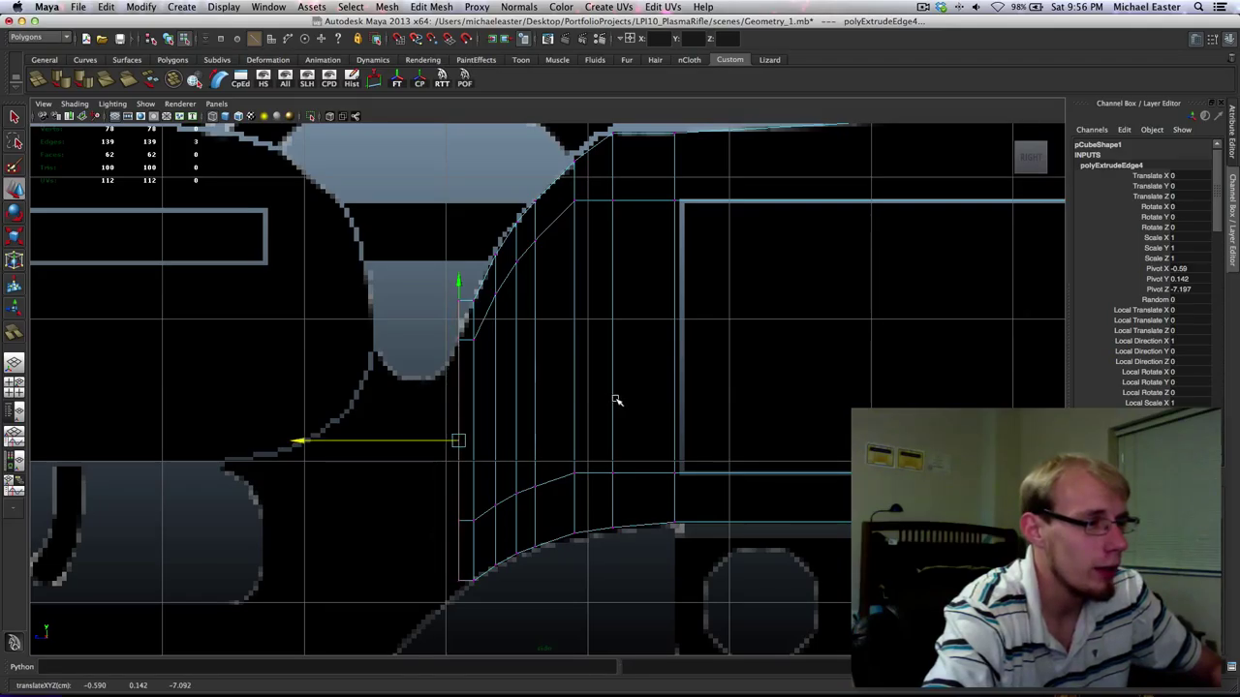
middle_drag(589, 318, 590, 330)
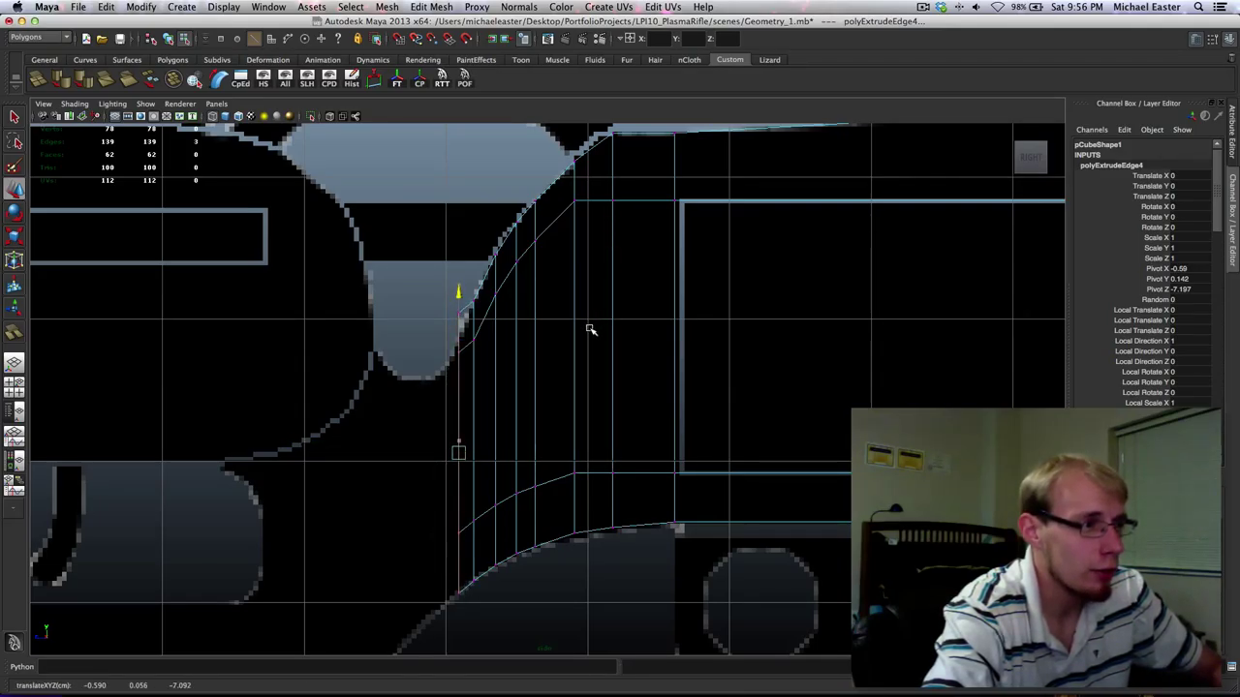
Lower the narrow fourth column's two upper vertices to continue the curve along the reference silhouette.
right_drag(472, 346, 417, 259)
key(q)
drag(464, 363, 452, 340)
key(w)
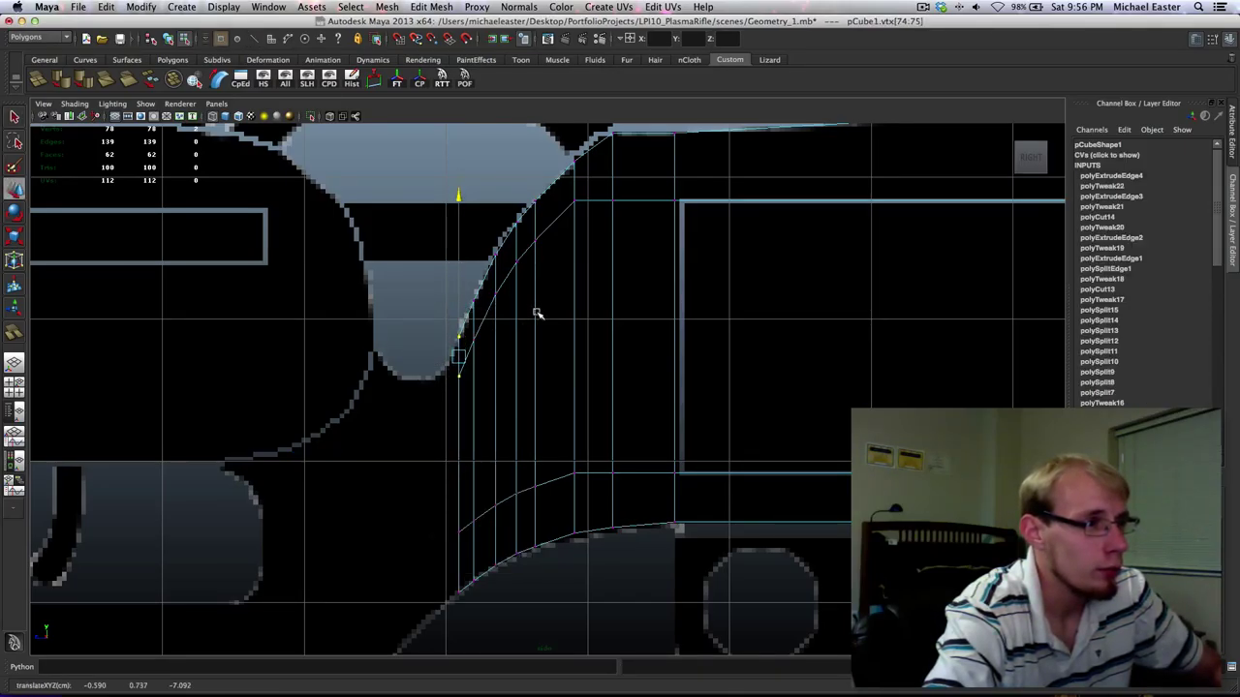
Select the current front border's three edges, extrude a fifth column, and shift it forward and down to the lower silhouette.
alt+middle_drag(459, 443, 504, 374)
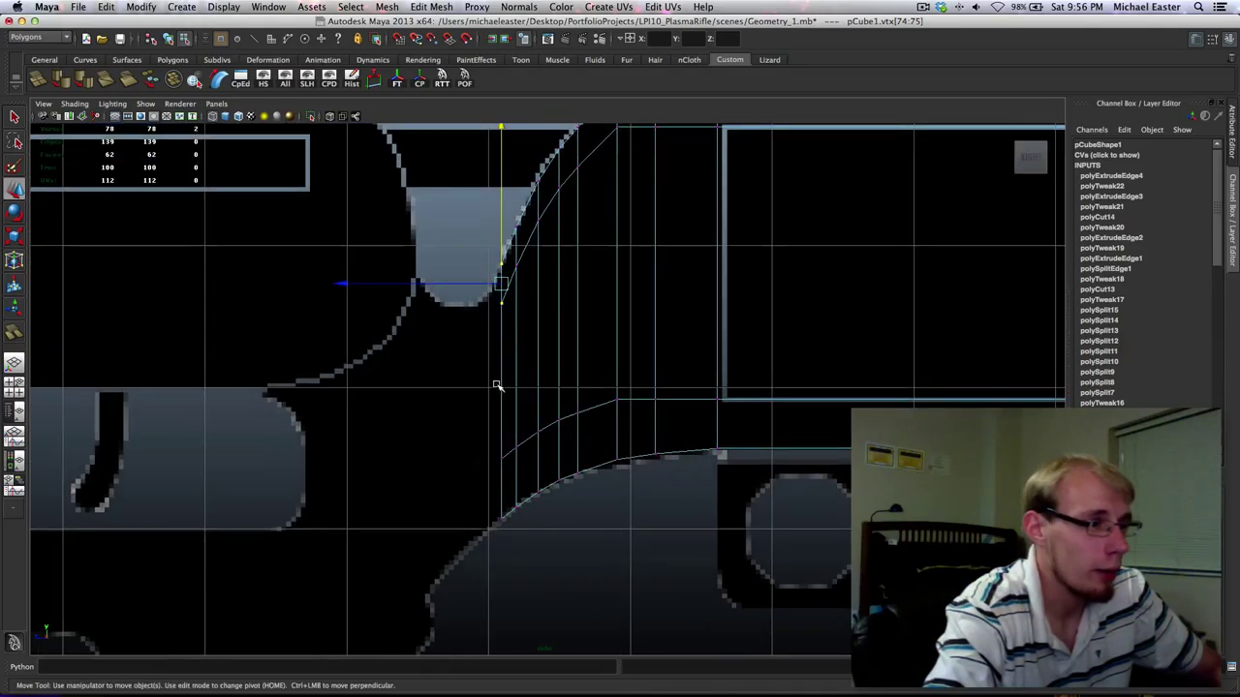
right_drag(499, 383, 502, 350)
key(q)
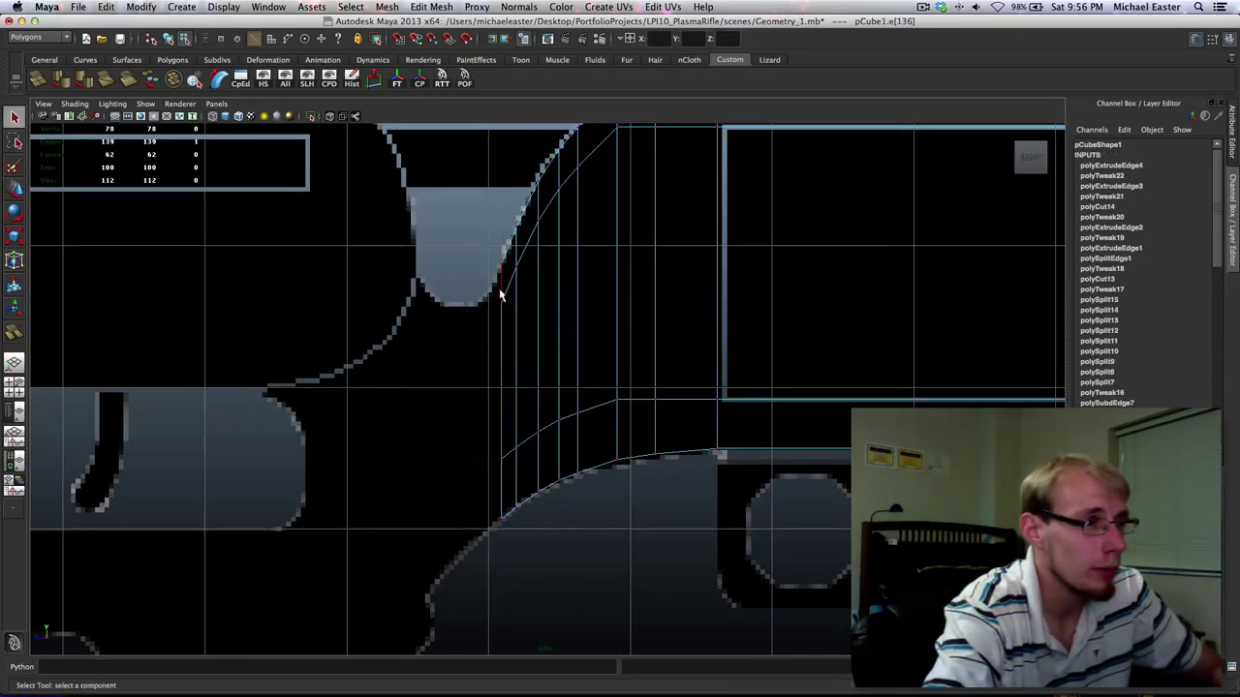
click(518, 524)
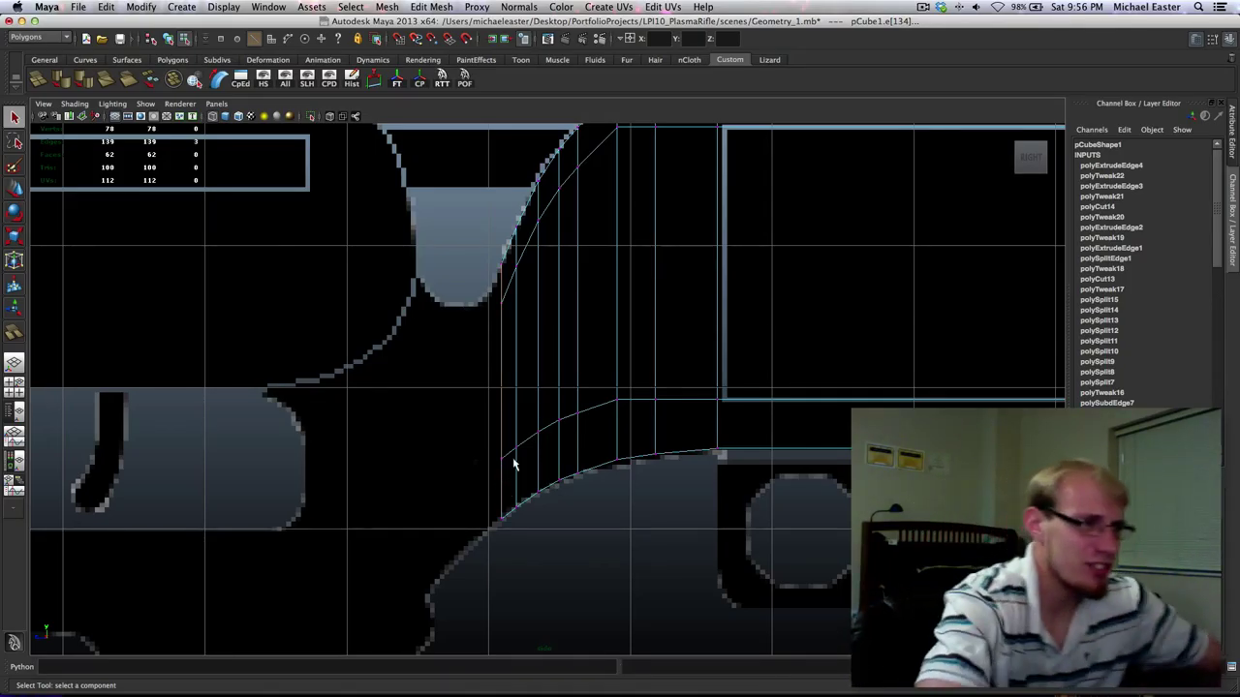
shift+right_drag(528, 394, 531, 438)
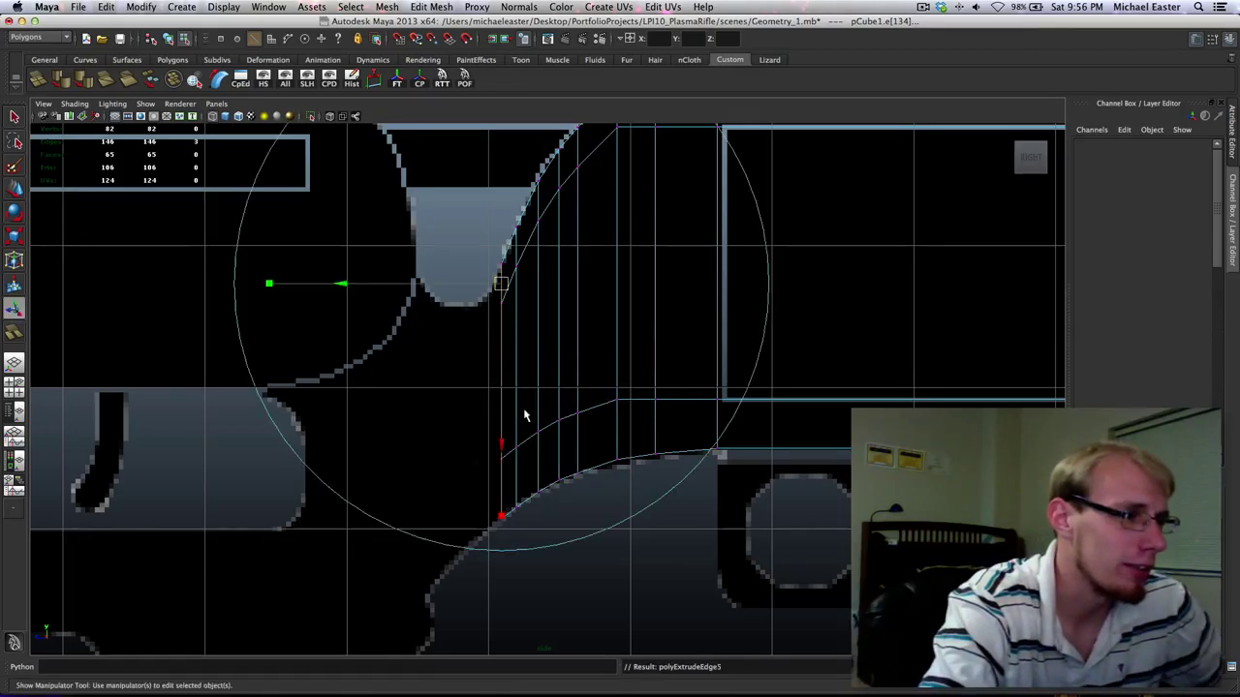
middle_drag(641, 406, 616, 381)
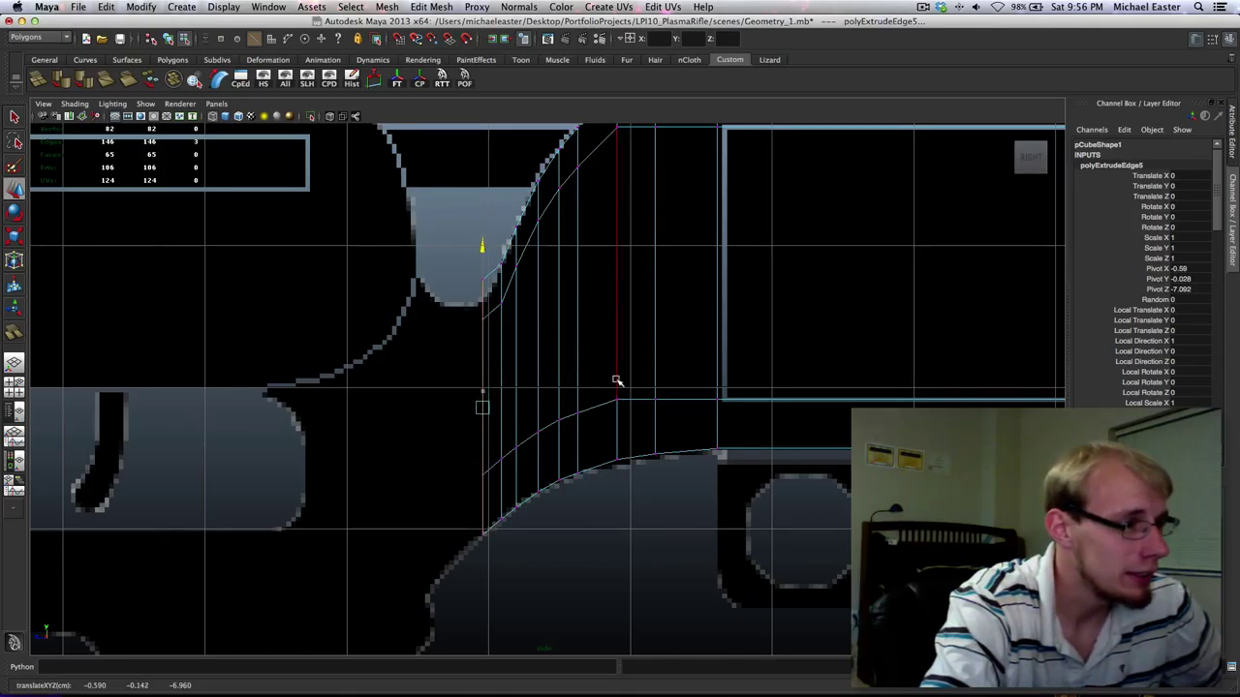
Lower the fifth column's two upper vertices to the bottom corner of the reference notch.
scroll(510, 312, down, 3)
scroll(543, 337, up, 5)
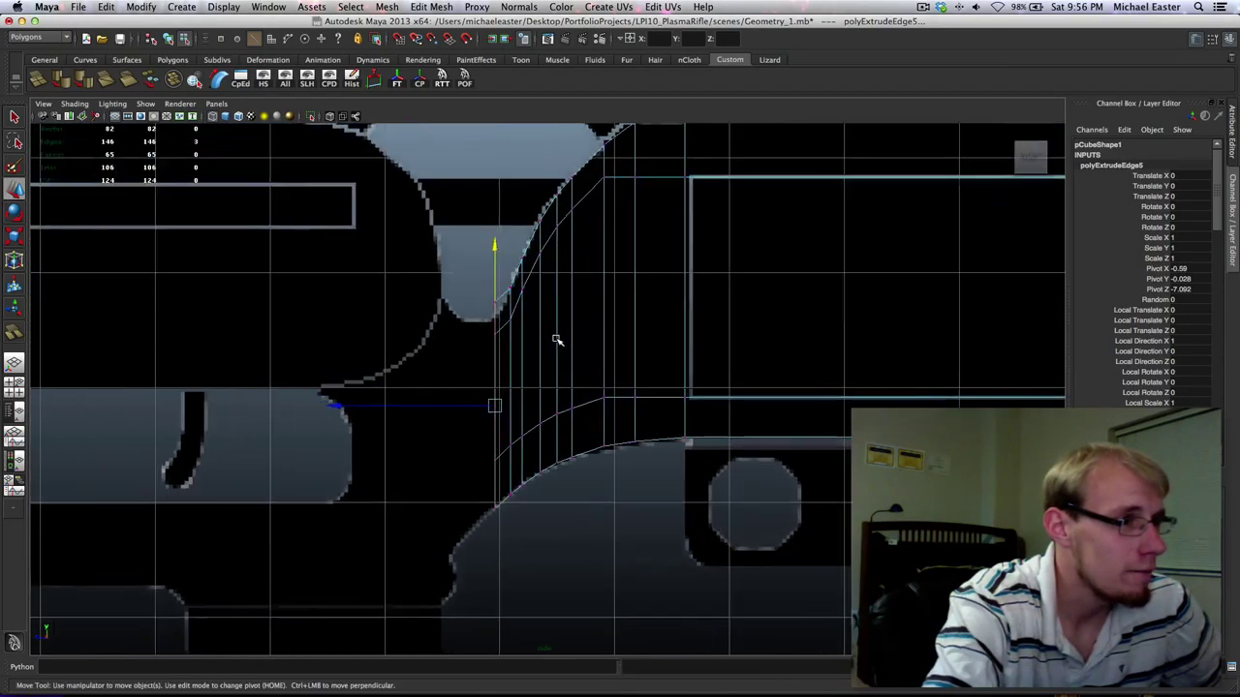
right_drag(493, 300, 437, 293)
key(q)
drag(492, 346, 489, 345)
key(w)
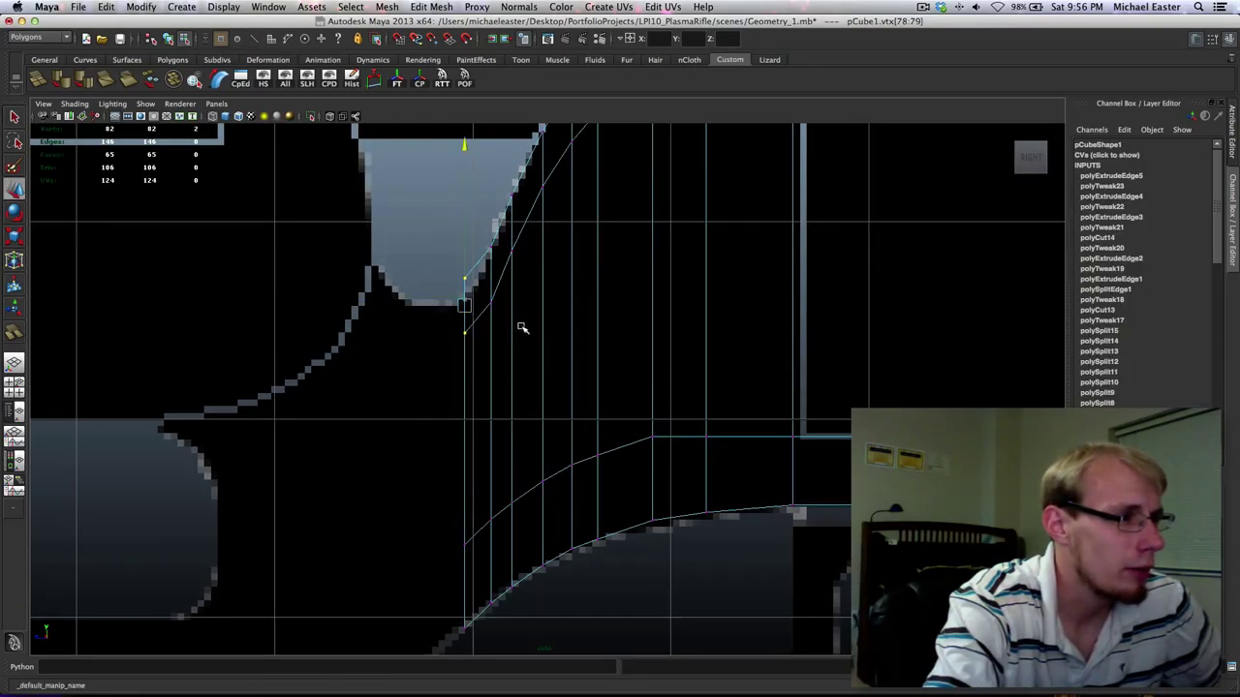
middle_drag(514, 323, 524, 349)
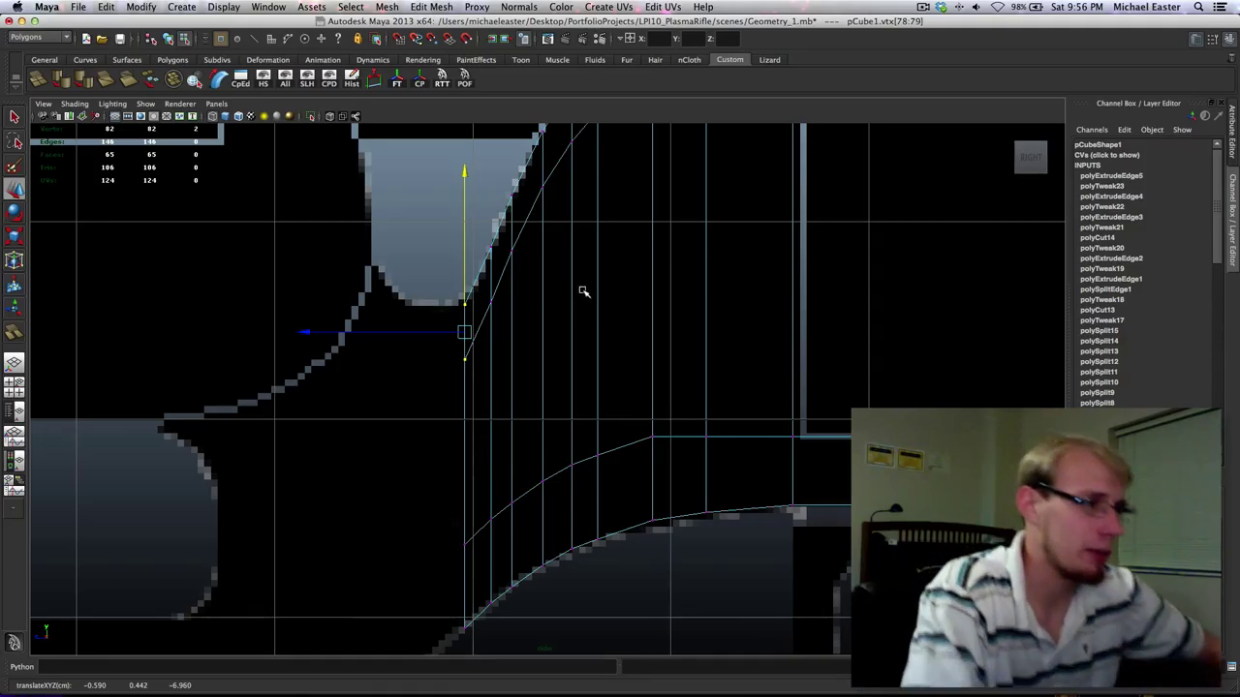
Select the fifth column's three front border edges and extrude a sixth column straight forward beneath the notch.
right_drag(465, 422, 462, 351)
key(q)
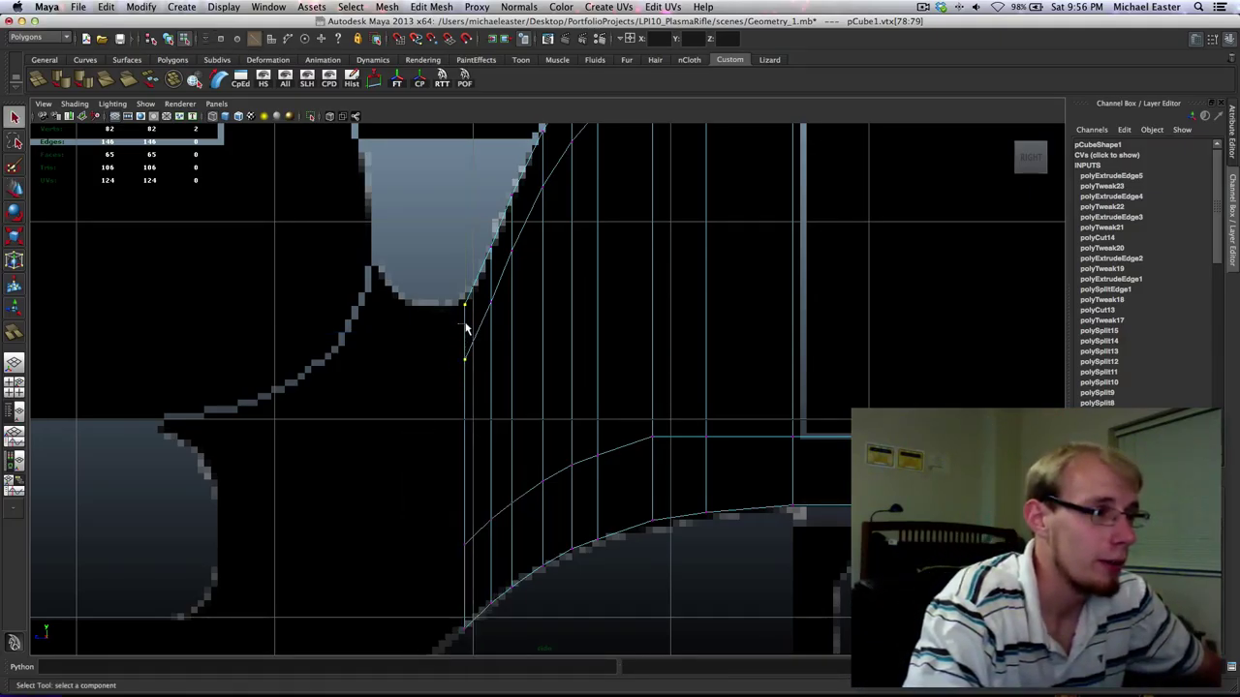
click(480, 465)
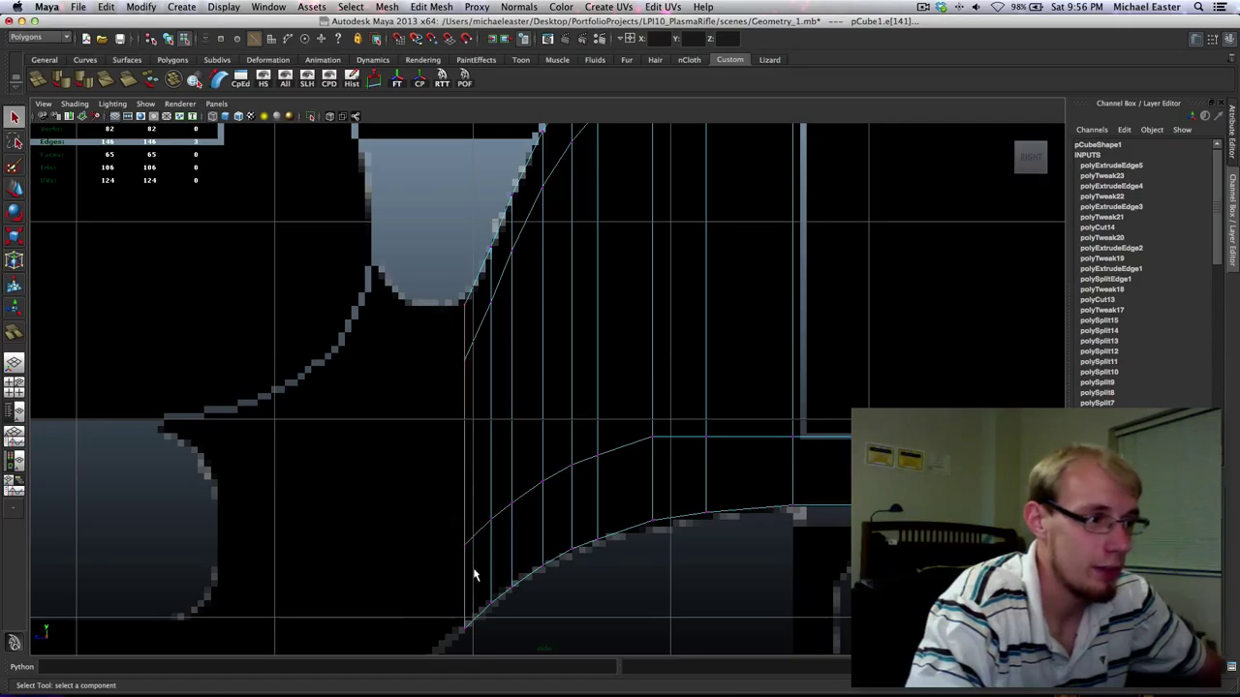
alt+middle_drag(473, 575, 489, 444)
mouse_move(516, 331)
shift+right_down()
mouse_move(516, 357)
mouse_move(515, 338)
shift+right_up()
key(w)
middle_drag(626, 349, 601, 348)
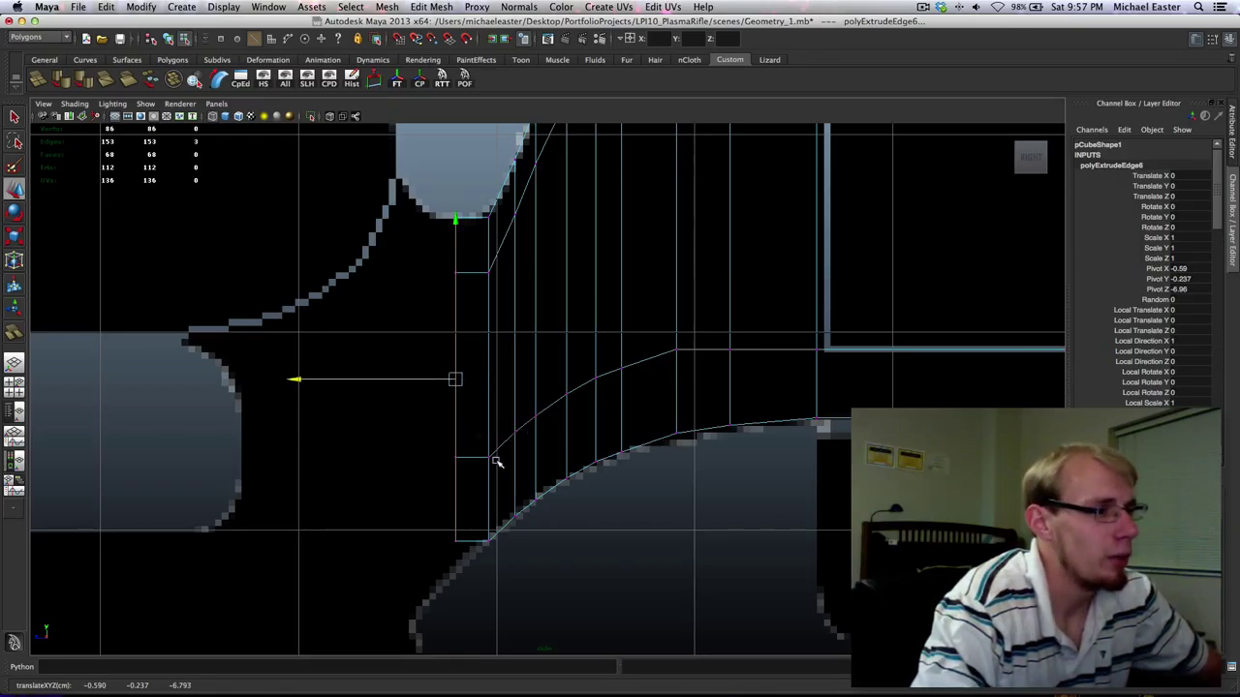
Lower the sixth column's two bottom vertices until the lower corner meets the curved reference outline.
right_drag(478, 463, 429, 434)
drag(427, 432, 480, 547)
key(w)
middle_drag(526, 415, 521, 428)
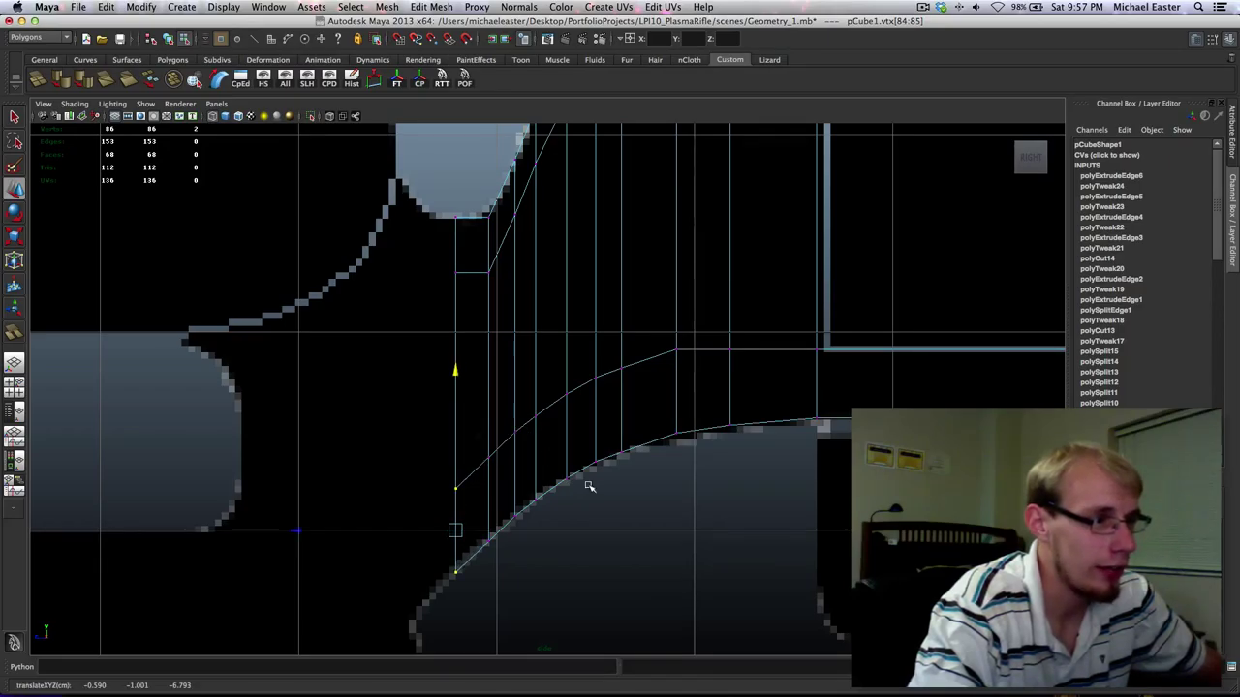
Lower the sixth column's two upper vertices slightly to follow the rounded bottom of the reference notch.
alt+middle_drag(590, 487, 579, 390)
alt+middle_drag(506, 279, 630, 435)
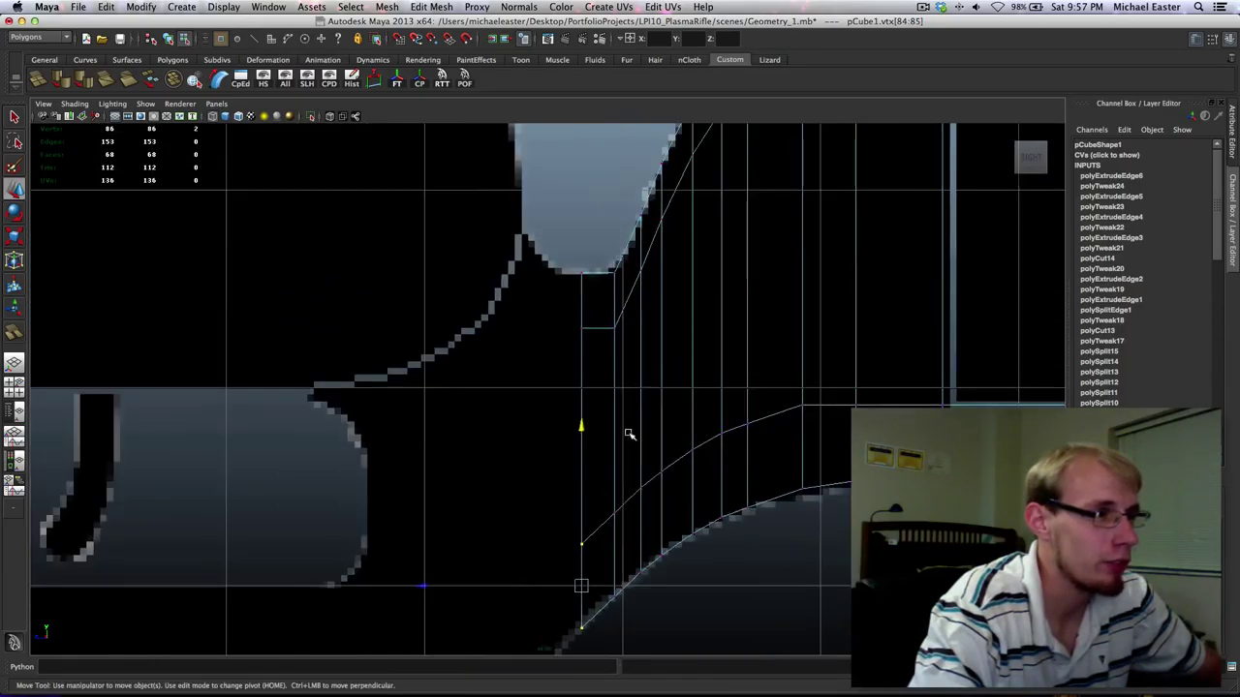
alt+right_drag(630, 435, 553, 308)
alt+middle_drag(540, 375, 509, 419)
scroll(506, 432, up, 5)
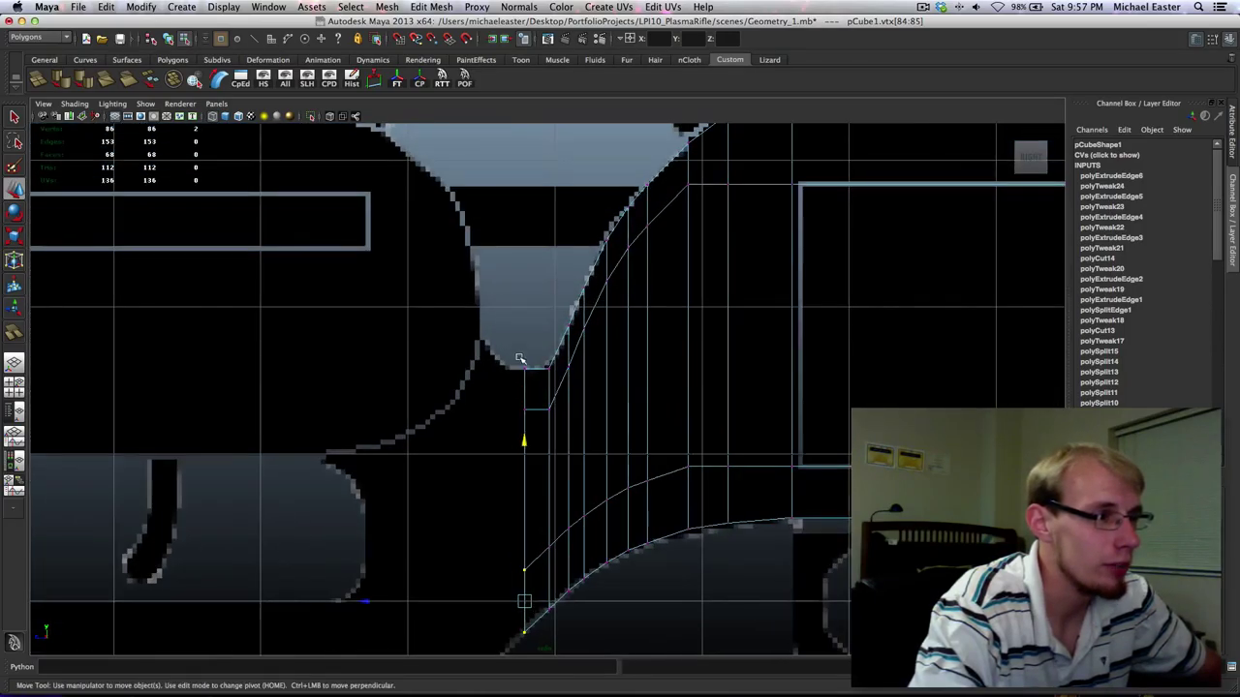
drag(539, 412, 538, 417)
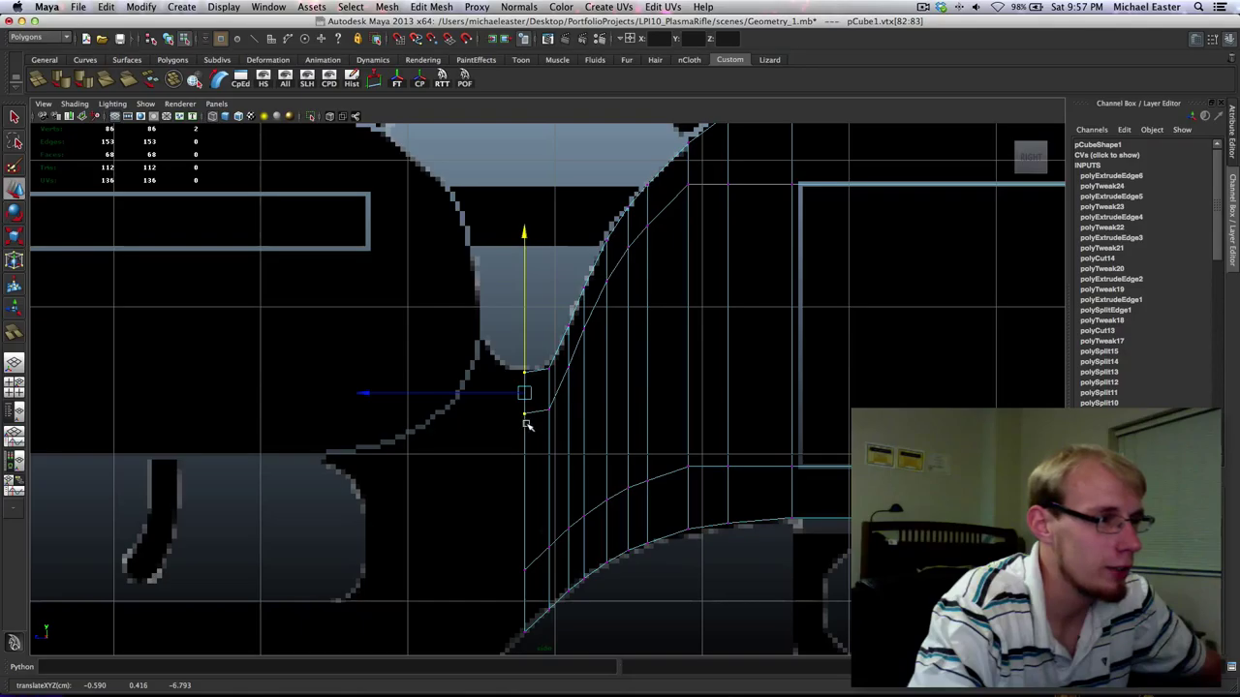
Select the sixth column's three front border edges and extrude a seventh column straight forward.
right_drag(525, 424, 527, 391)
key(q)
click(526, 392)
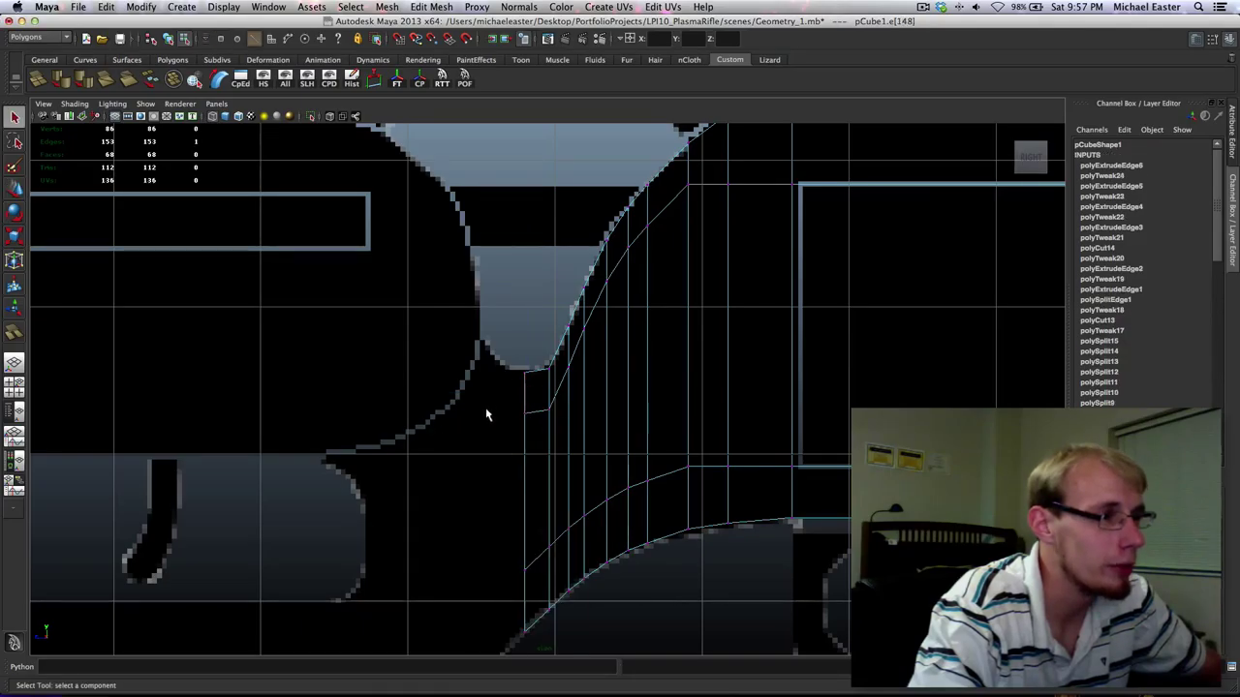
shift+click(529, 610)
shift+click(526, 492)
alt+right_drag(527, 487, 523, 362)
alt+middle_drag(523, 362, 517, 277)
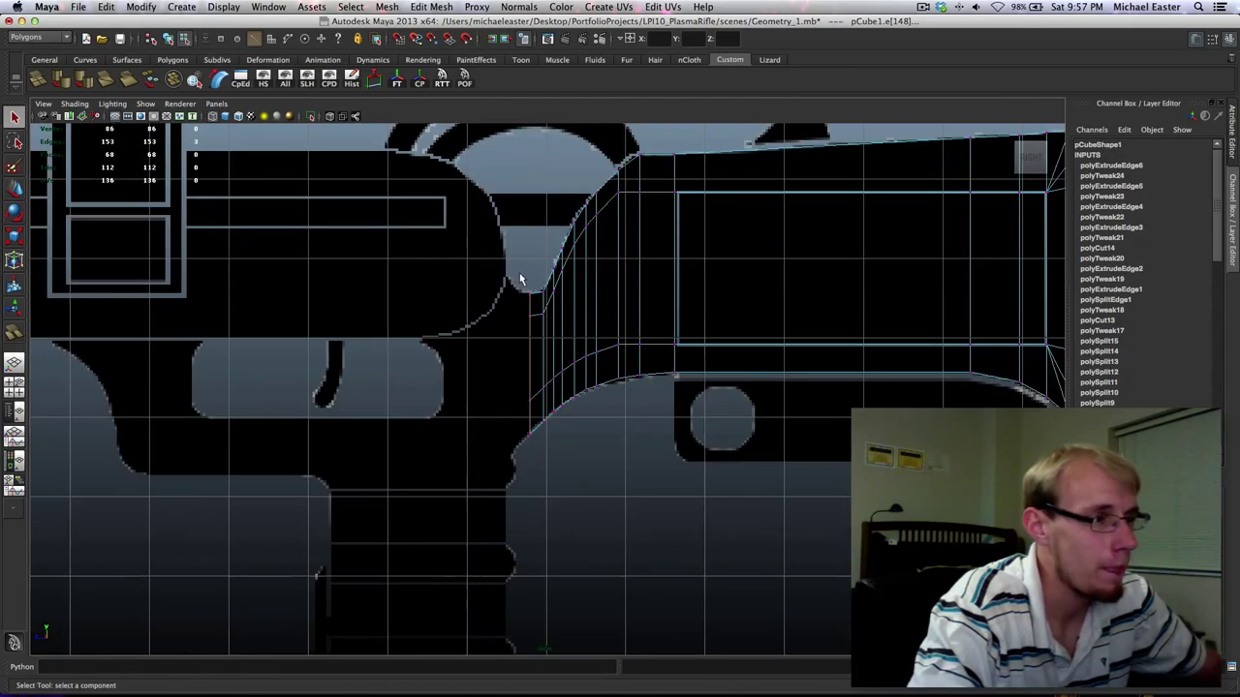
shift+right_drag(517, 278, 582, 373)
key(w)
middle_drag(647, 369, 665, 365)
Raise the seventh column's two upper vertices slightly to follow the notch's rounded bottom.
scroll(665, 366, up, 8)
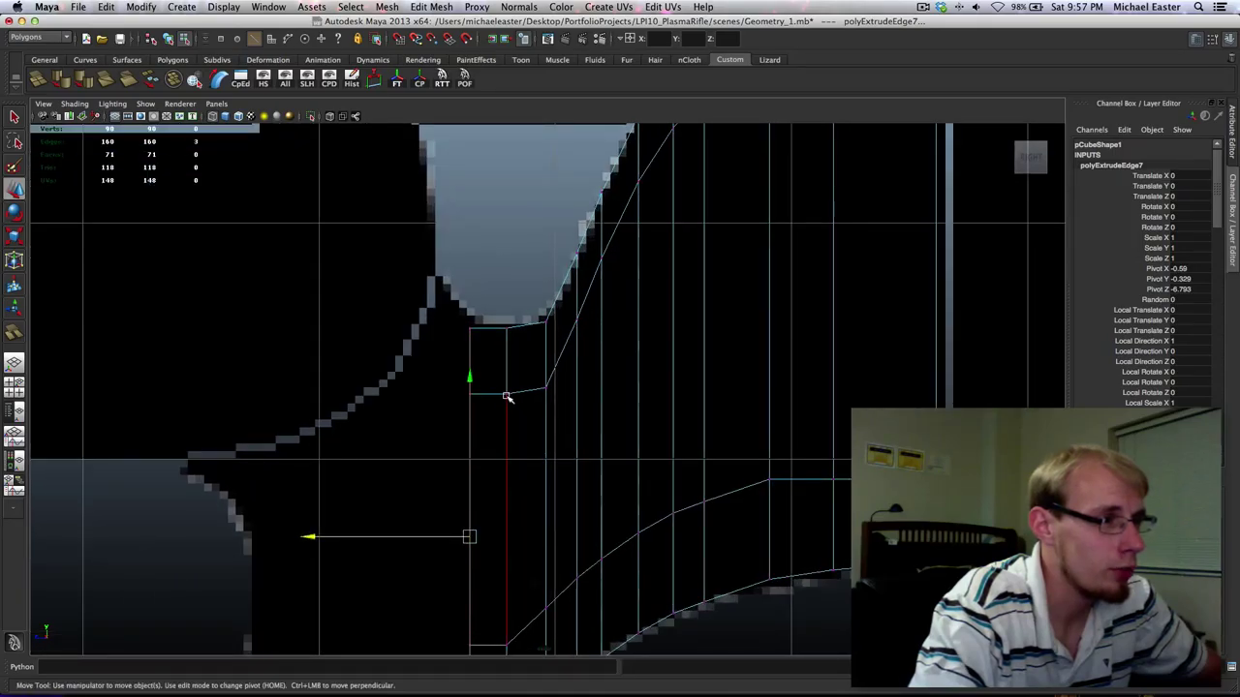
right_drag(507, 397, 471, 382)
drag(426, 318, 514, 417)
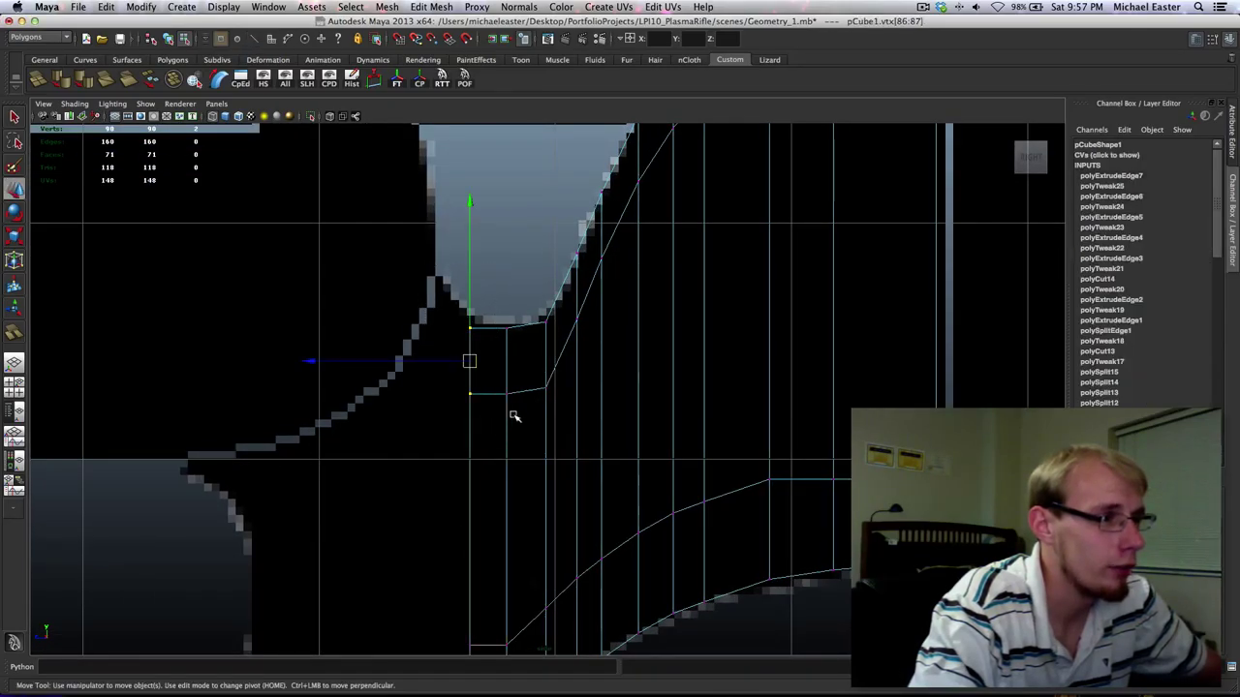
middle_drag(514, 416, 514, 410)
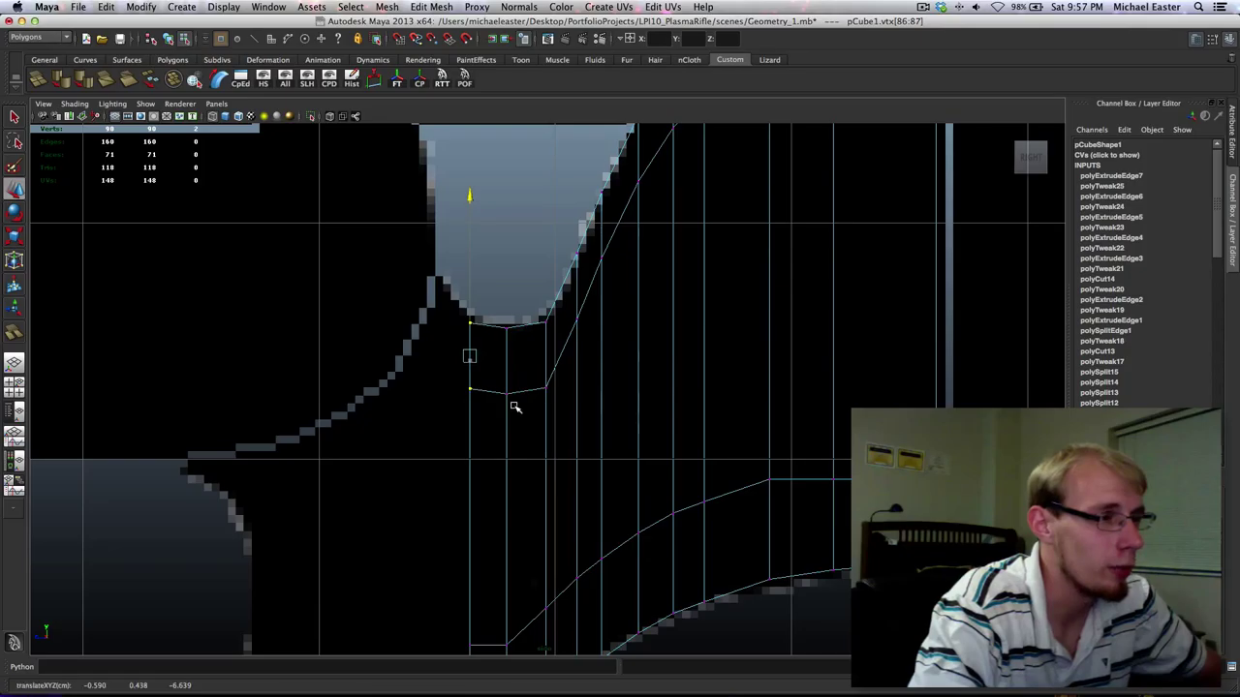
Lower the seventh column's two bottom vertices onto the end of the lower reference curve.
alt+middle_drag(508, 651, 501, 394)
drag(411, 306, 488, 480)
middle_drag(543, 387, 545, 419)
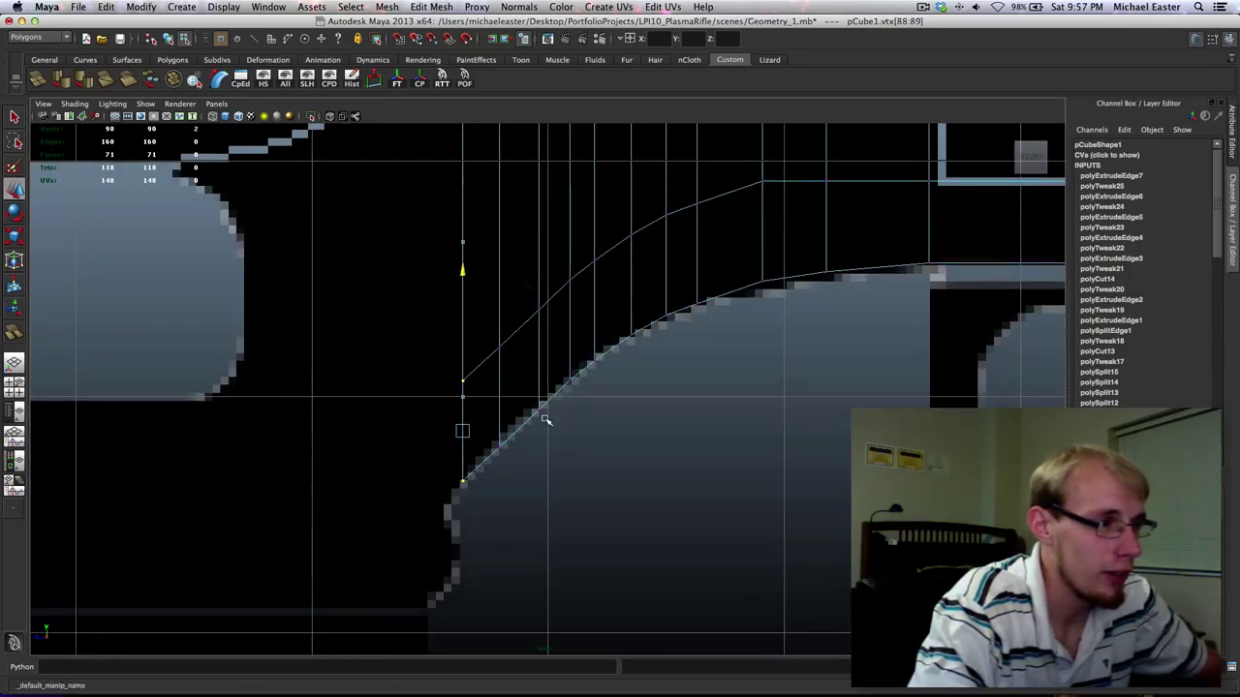
Nudge the lower border vertices behind the seventh column onto the curved reference outline.
alt+middle_drag(506, 334, 511, 359)
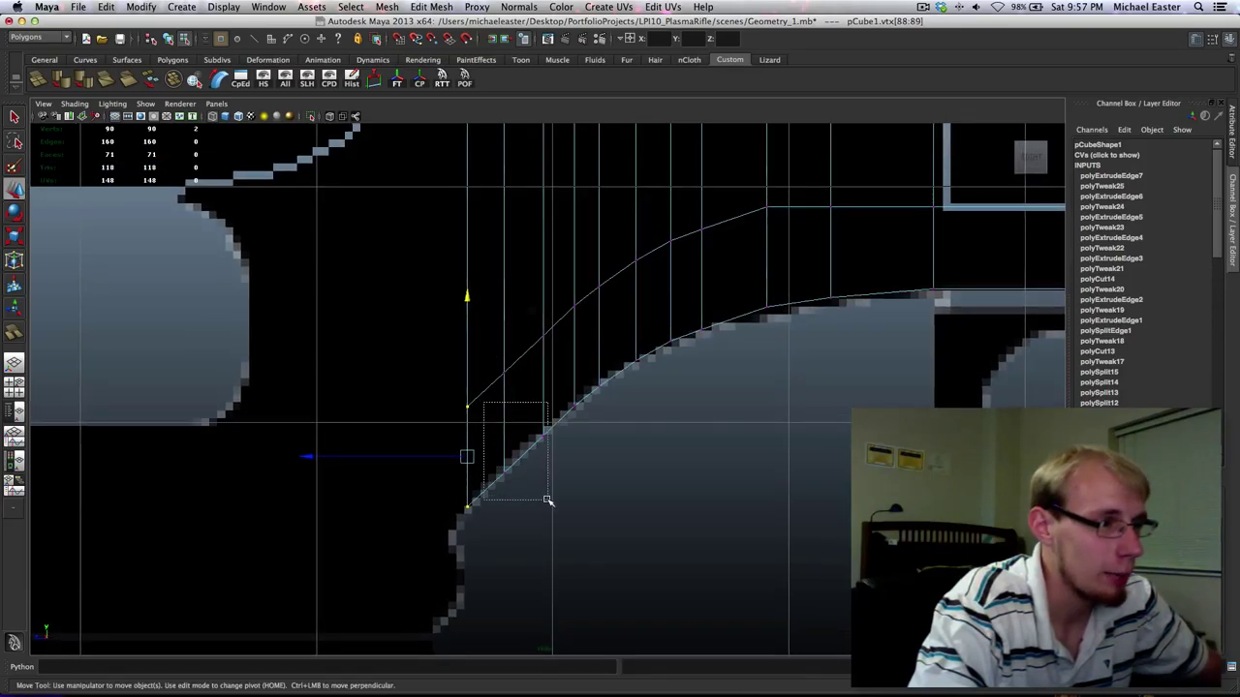
drag(548, 501, 549, 501)
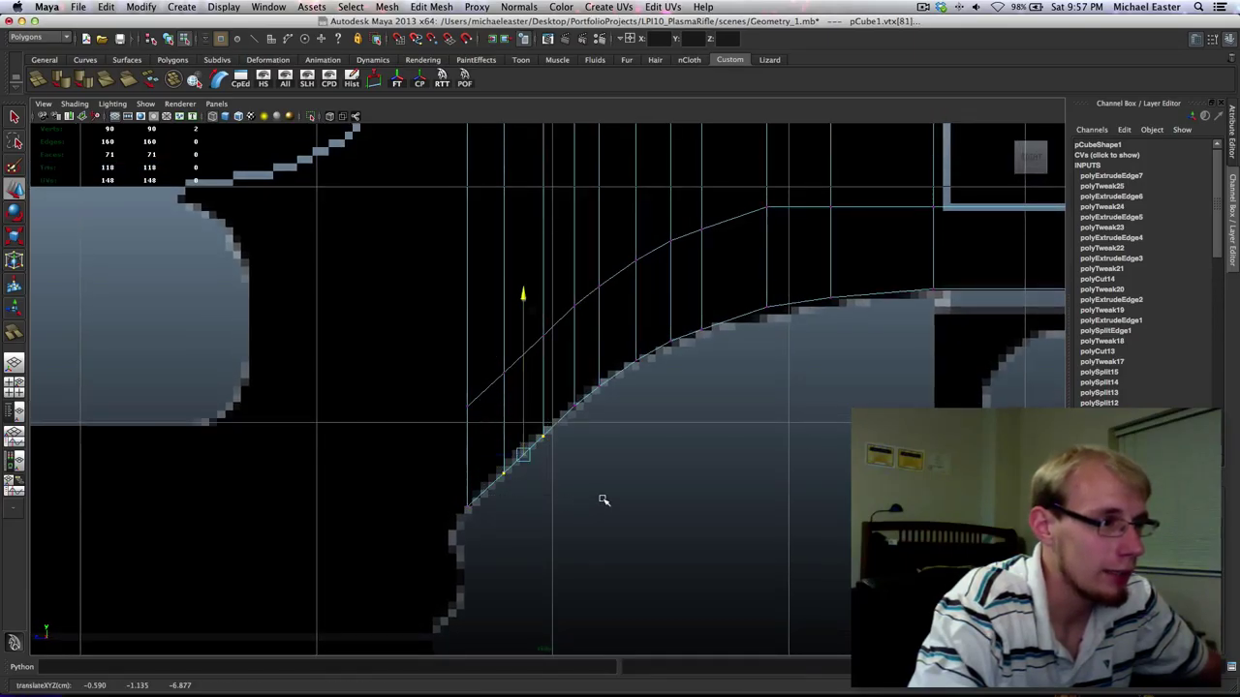
click(595, 429)
middle_drag(604, 434, 602, 430)
drag(630, 326, 662, 387)
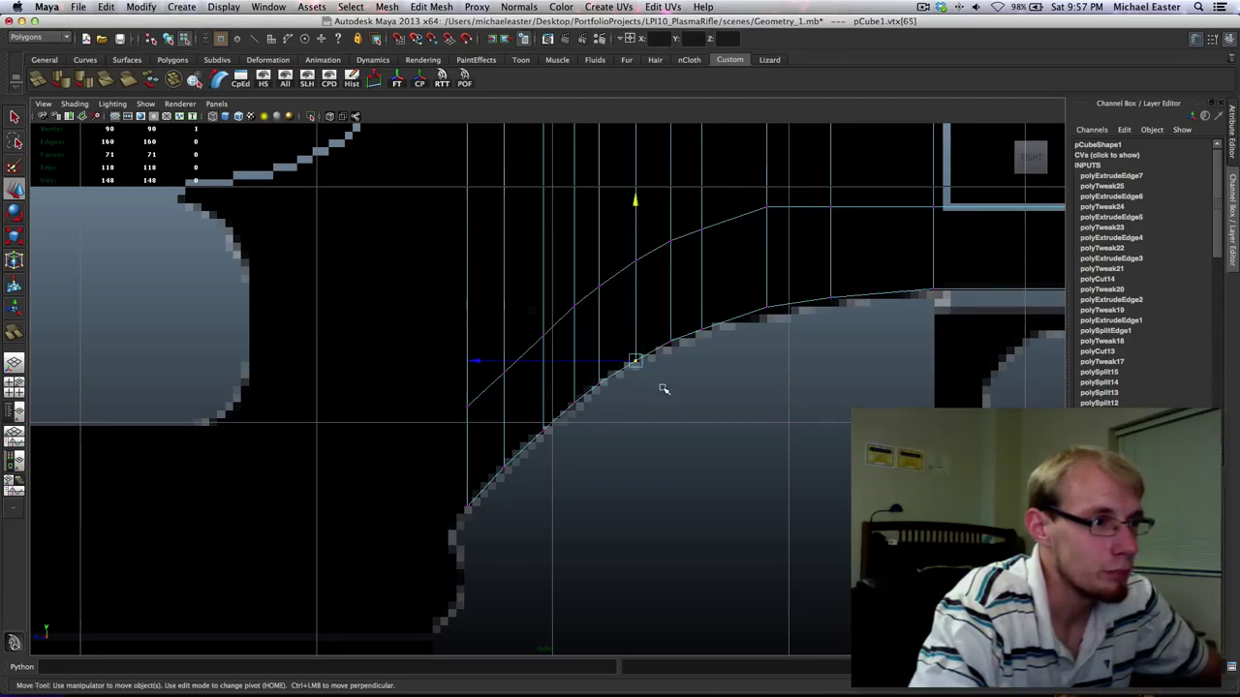
Raise the seventh column's two upper vertices further so its top corner sits on the notch's curved edge.
alt+middle_drag(662, 387, 660, 405)
alt+middle_drag(486, 364, 504, 487)
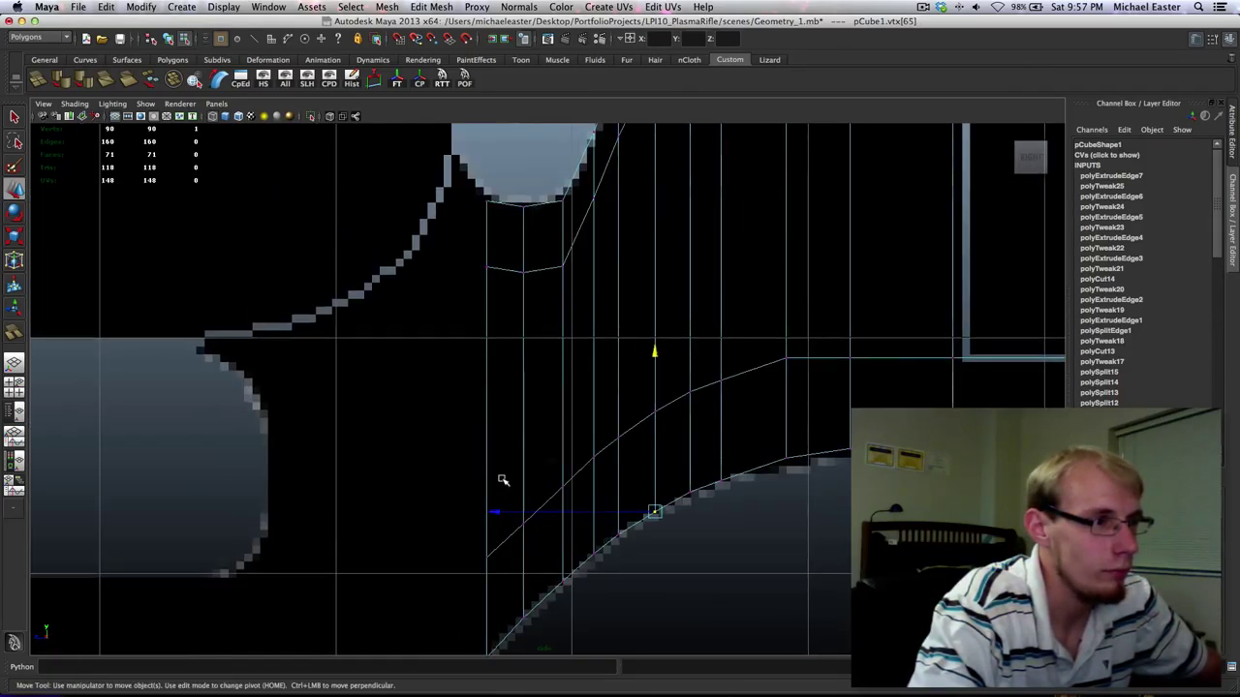
alt+middle_drag(406, 317, 522, 417)
drag(573, 264, 603, 308)
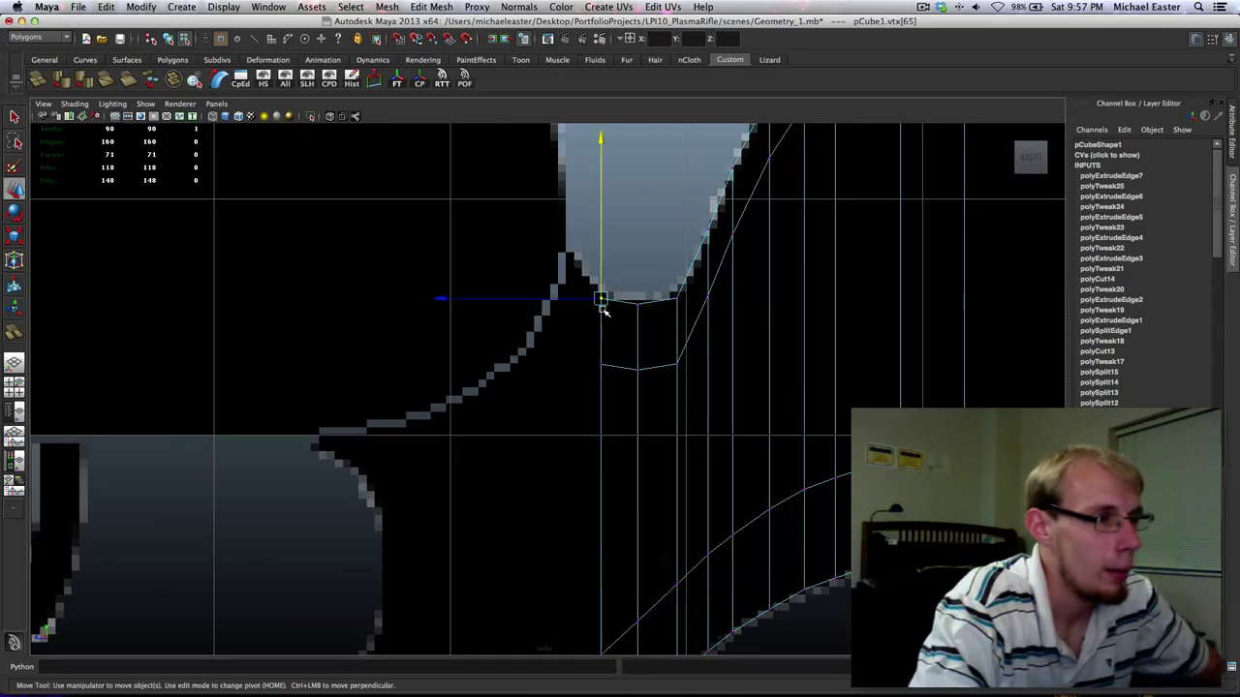
drag(579, 266, 648, 433)
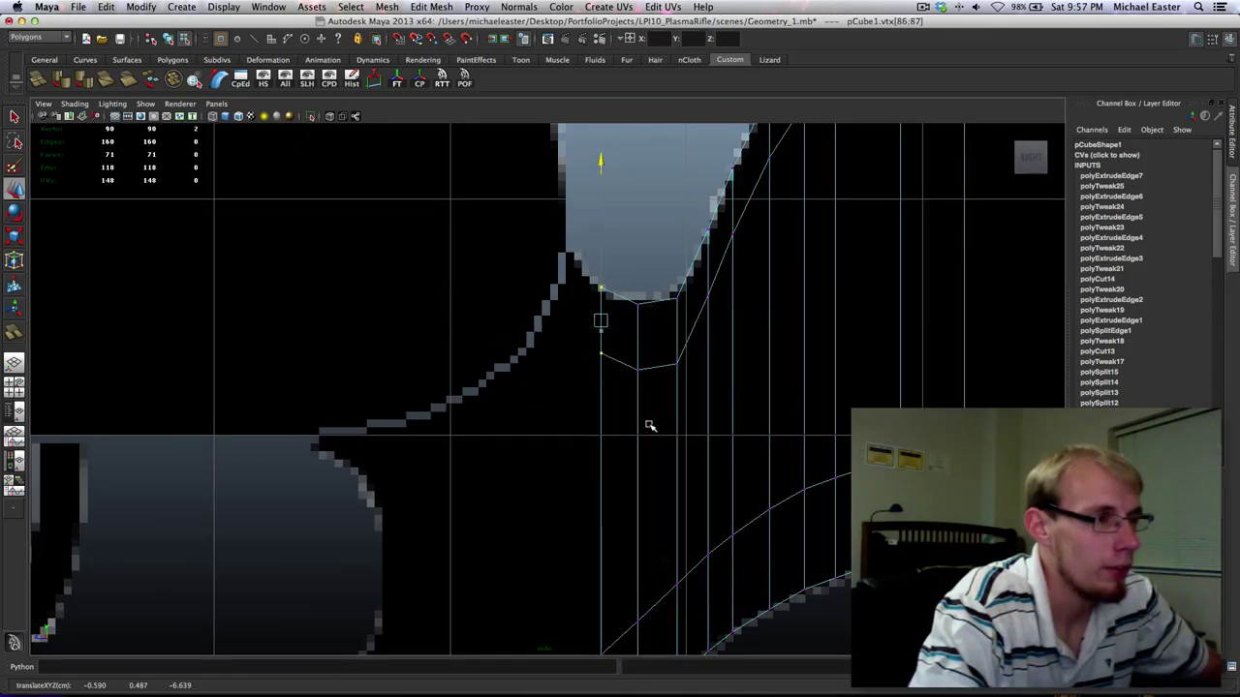
Select the seventh column's three front border edges and extrude an eighth column straight forward to the notch's front side.
alt+middle_drag(630, 443, 608, 383)
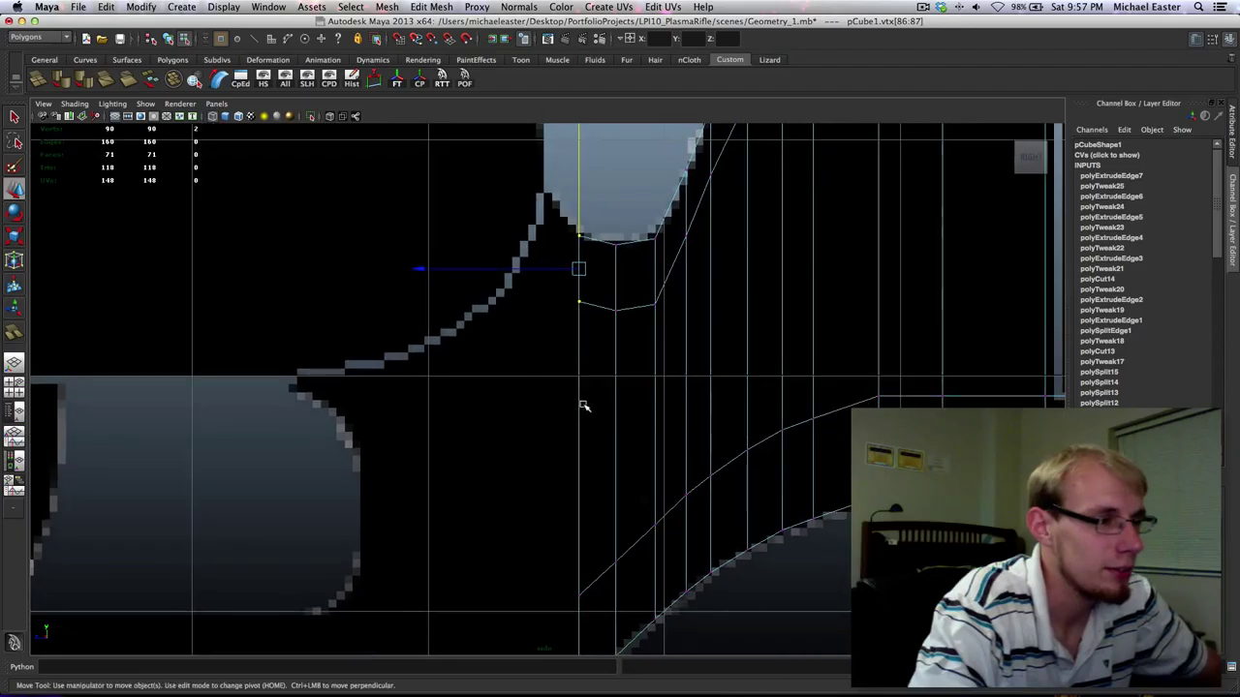
right_drag(579, 404, 578, 379)
key(q)
drag(599, 260, 566, 285)
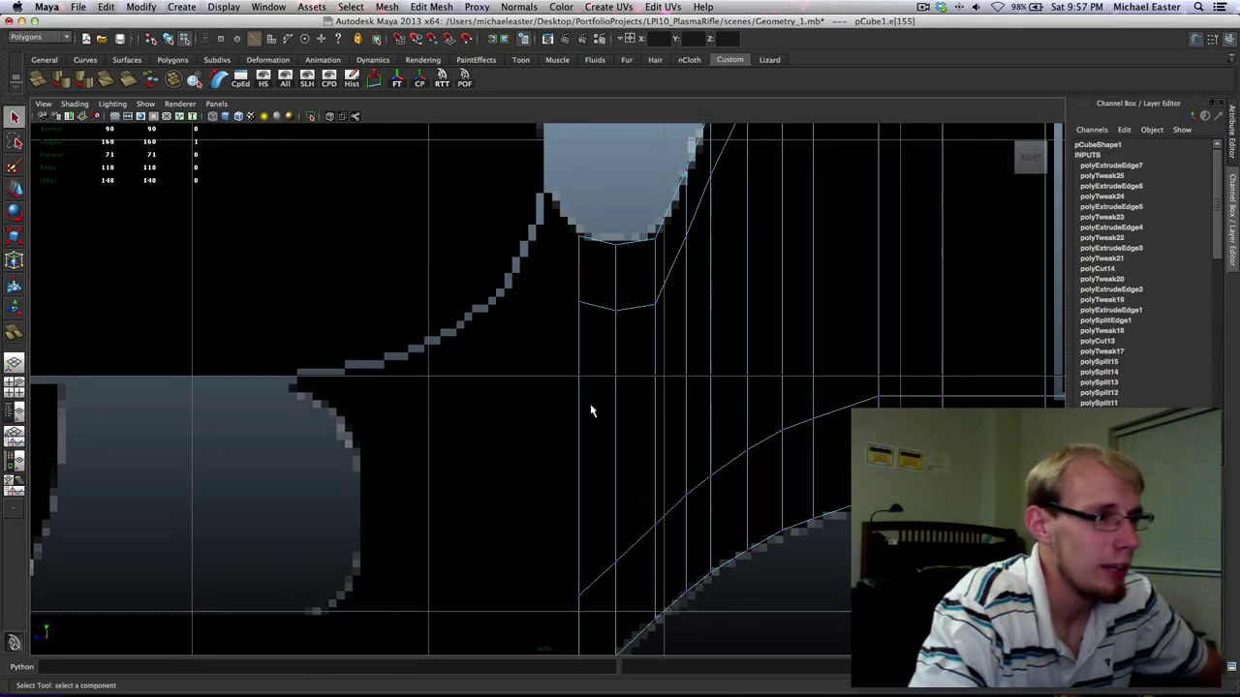
shift+click(580, 449)
alt+middle_drag(609, 562, 600, 451)
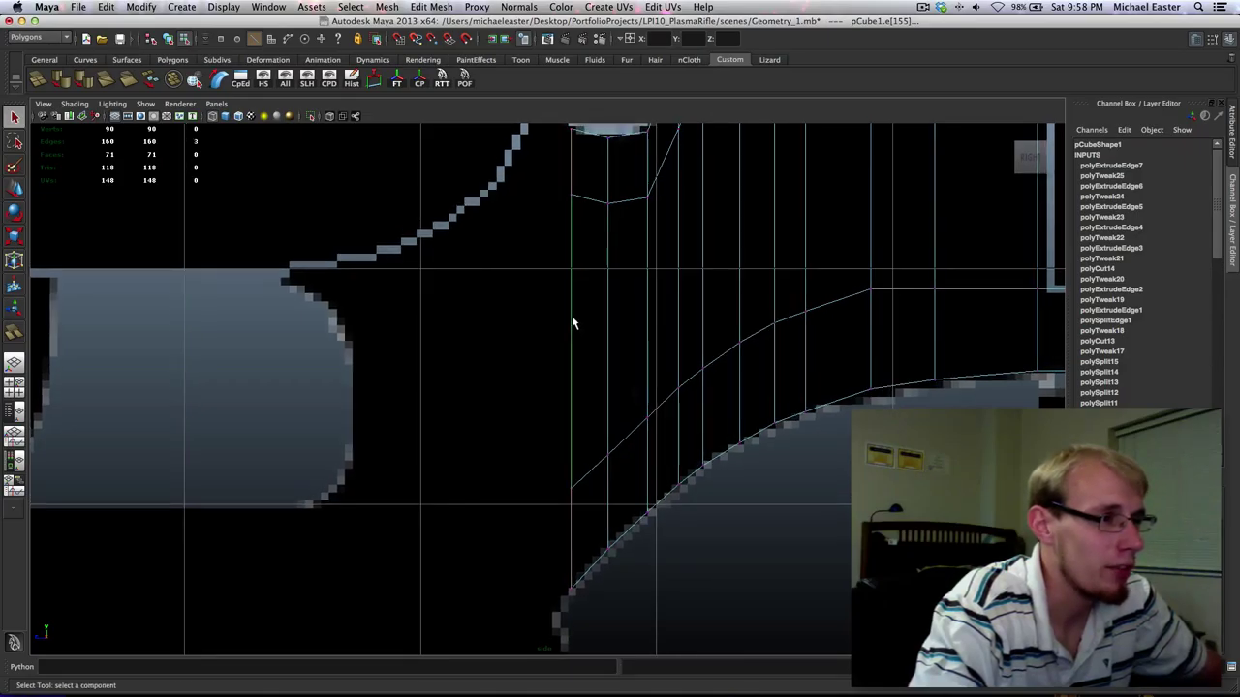
shift+right_drag(573, 325, 570, 342)
alt+middle_drag(573, 307, 584, 425)
key(w)
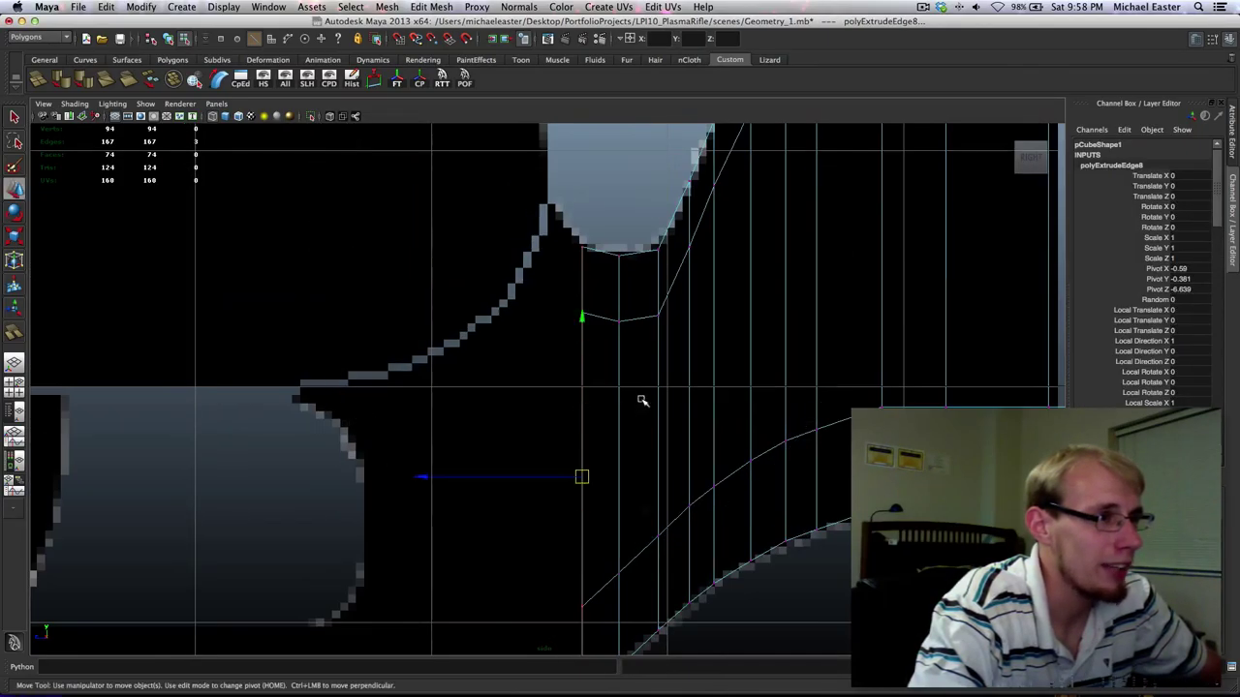
shift+middle_drag(663, 396, 631, 393)
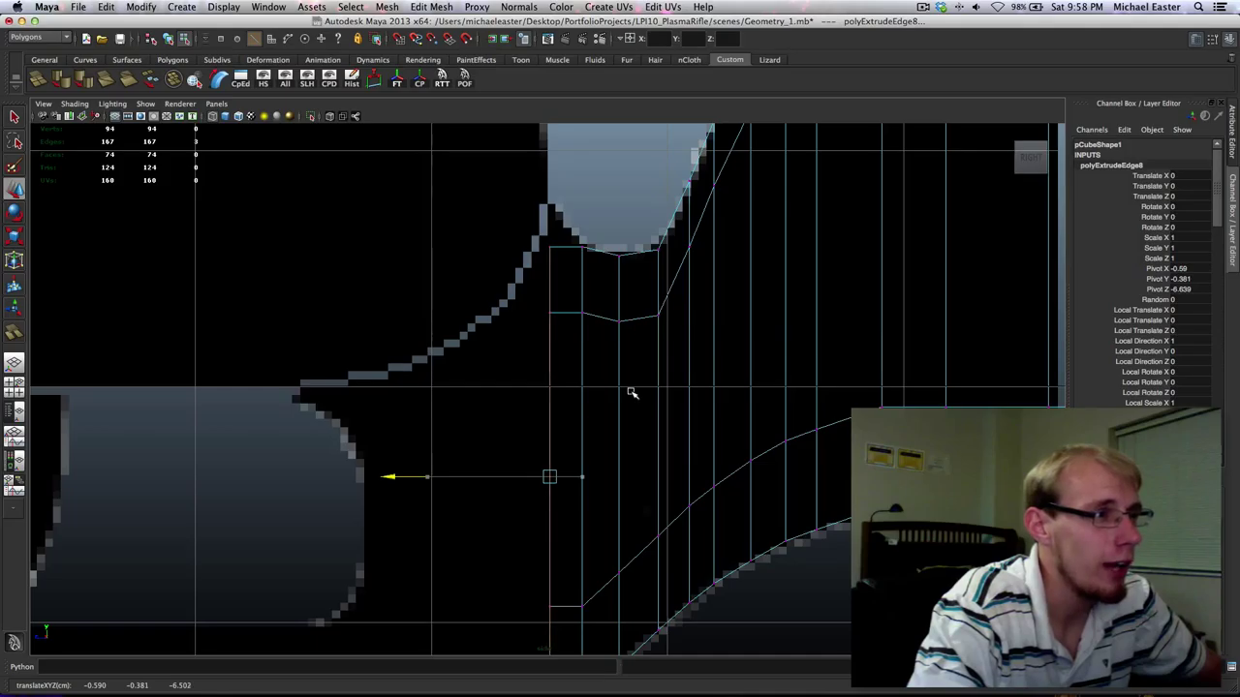
Raise the eighth column's two upper vertices to the reference corner where the notch meets the curved outline.
right_click(579, 317)
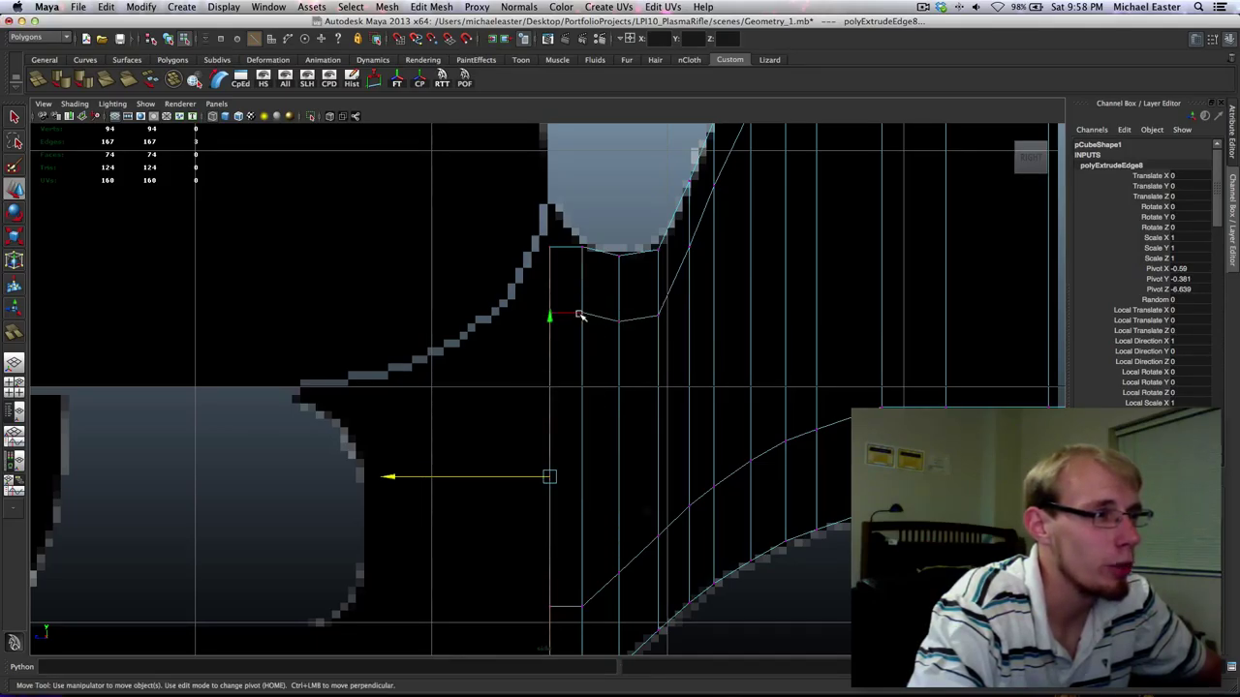
right_drag(579, 315, 530, 312)
key(q)
drag(510, 193, 582, 334)
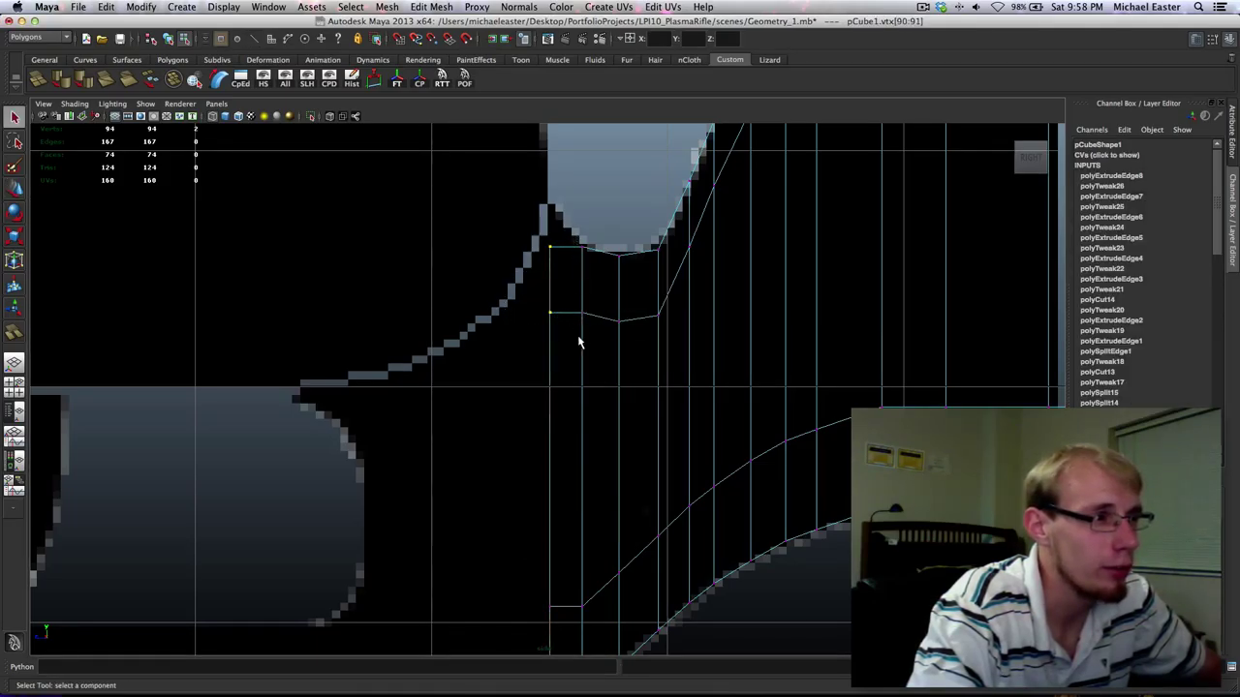
key(w)
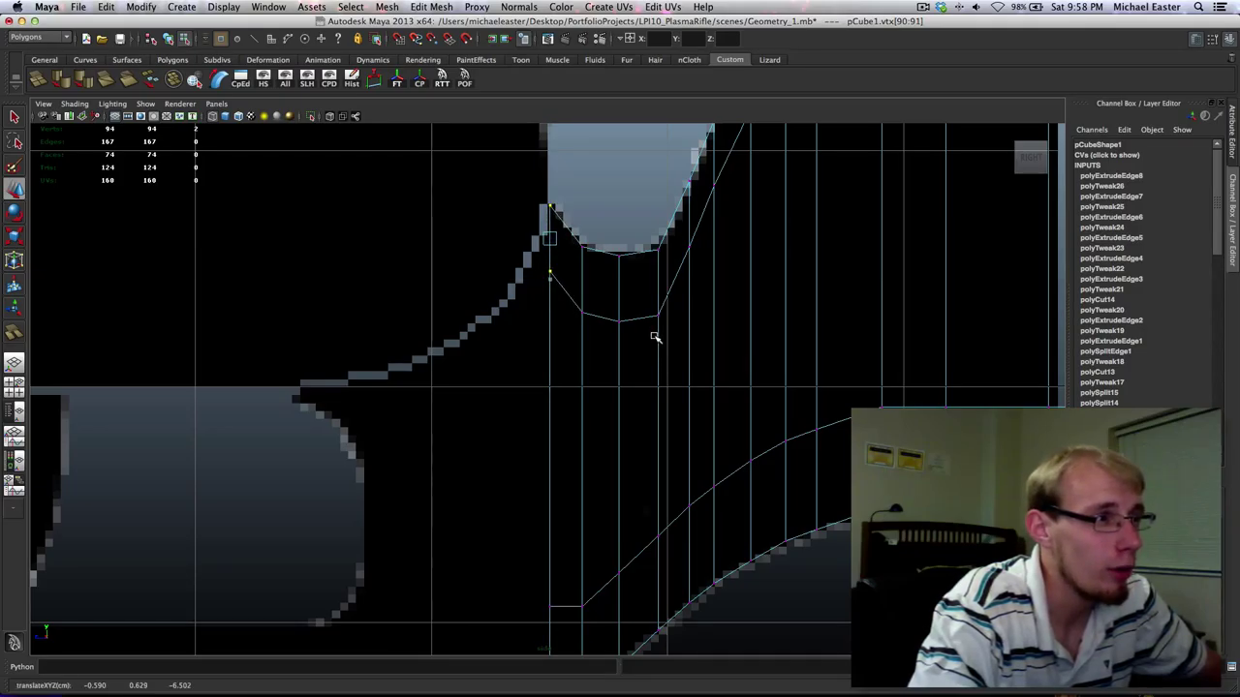
Lower the eighth column's two lower vertices to continue the curved reference outline down toward the top of the grip.
alt+middle_drag(668, 464, 598, 336)
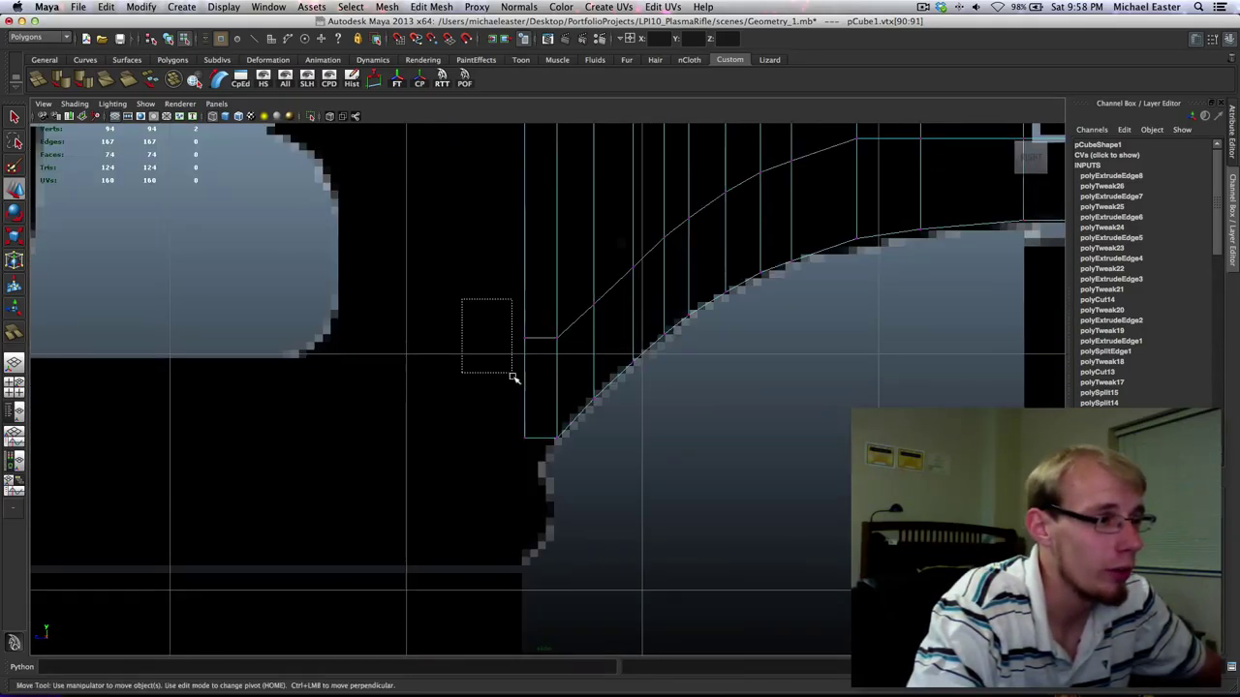
drag(514, 378, 529, 455)
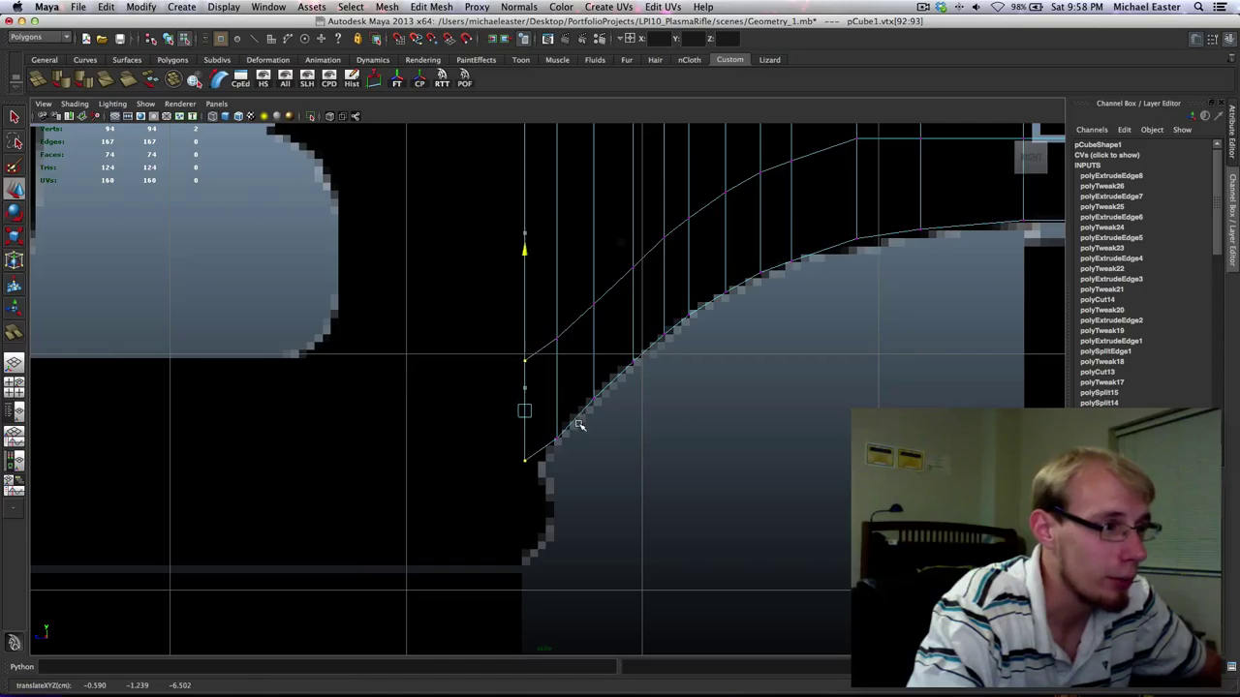
alt+middle_drag(592, 501, 563, 400)
middle_drag(555, 334, 559, 347)
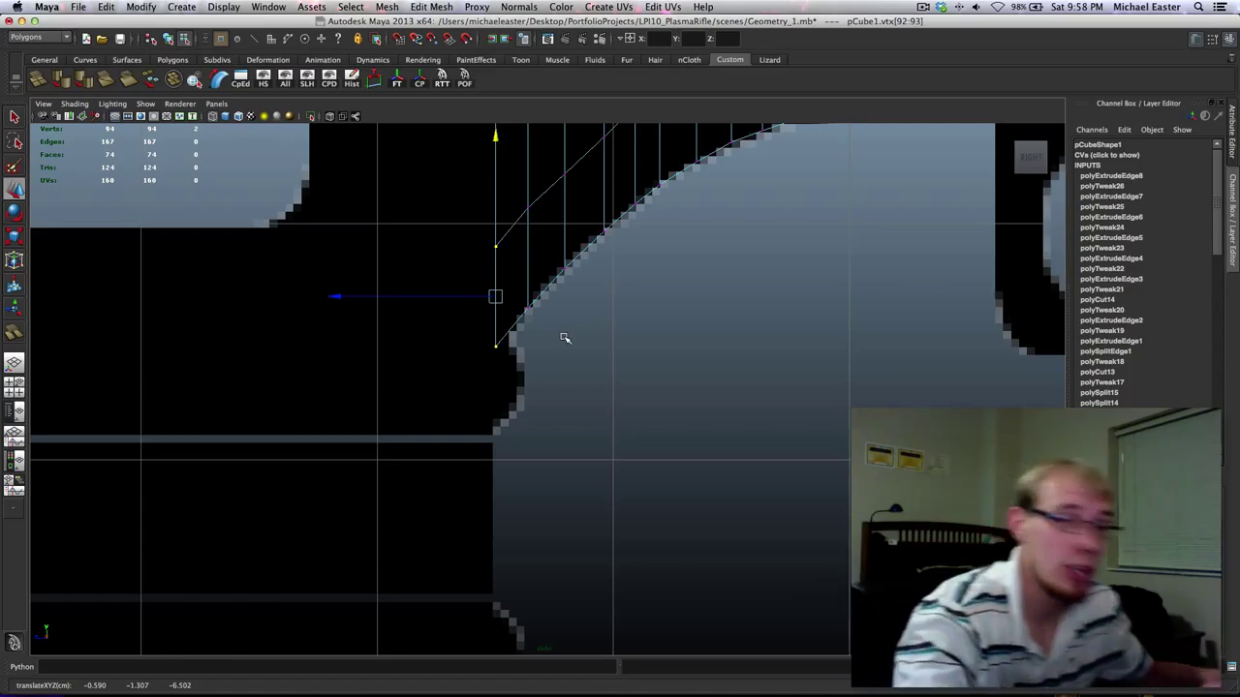
scroll(565, 338, down, 6)
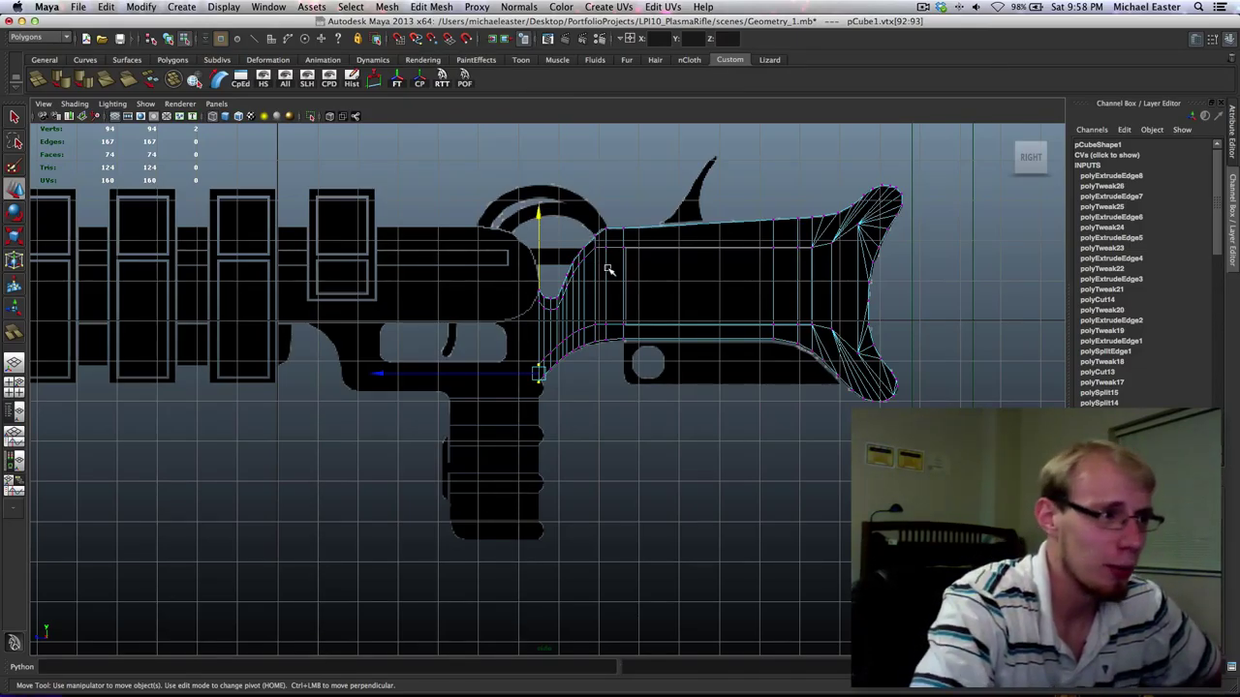
Select the inner row of vertices that follows the notch and lower it slightly, away from the upper border.
scroll(609, 270, up, 8)
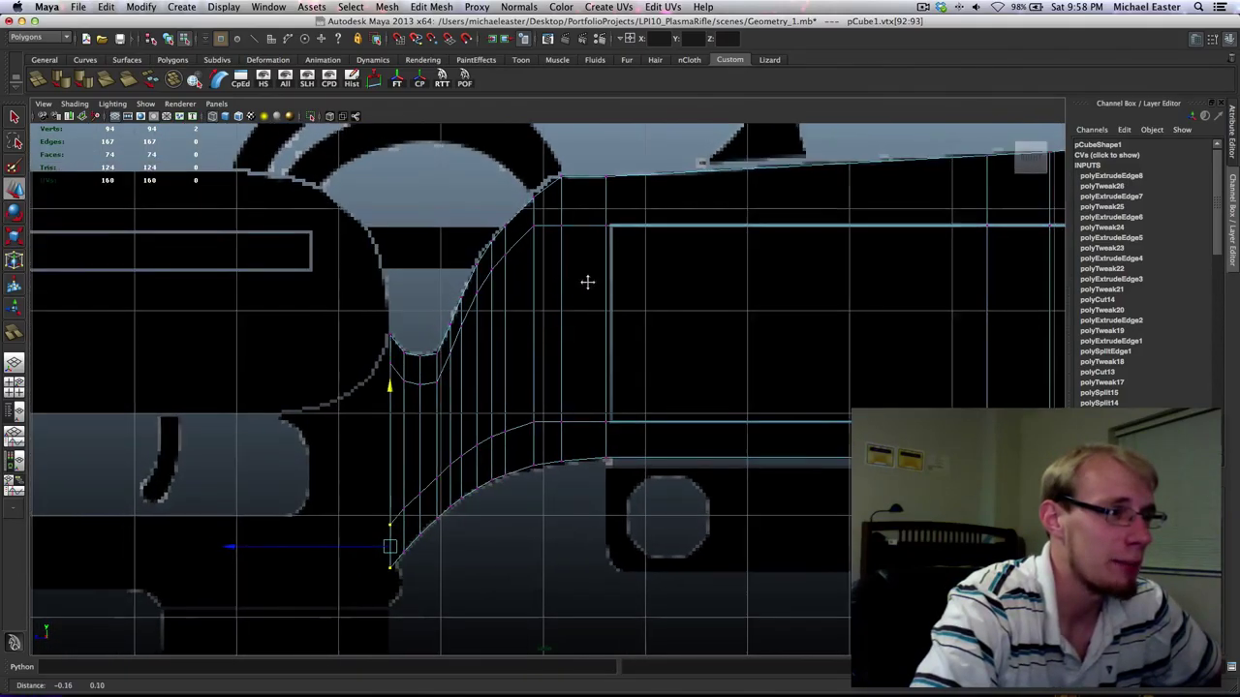
alt+middle_drag(587, 282, 605, 282)
drag(548, 210, 562, 235)
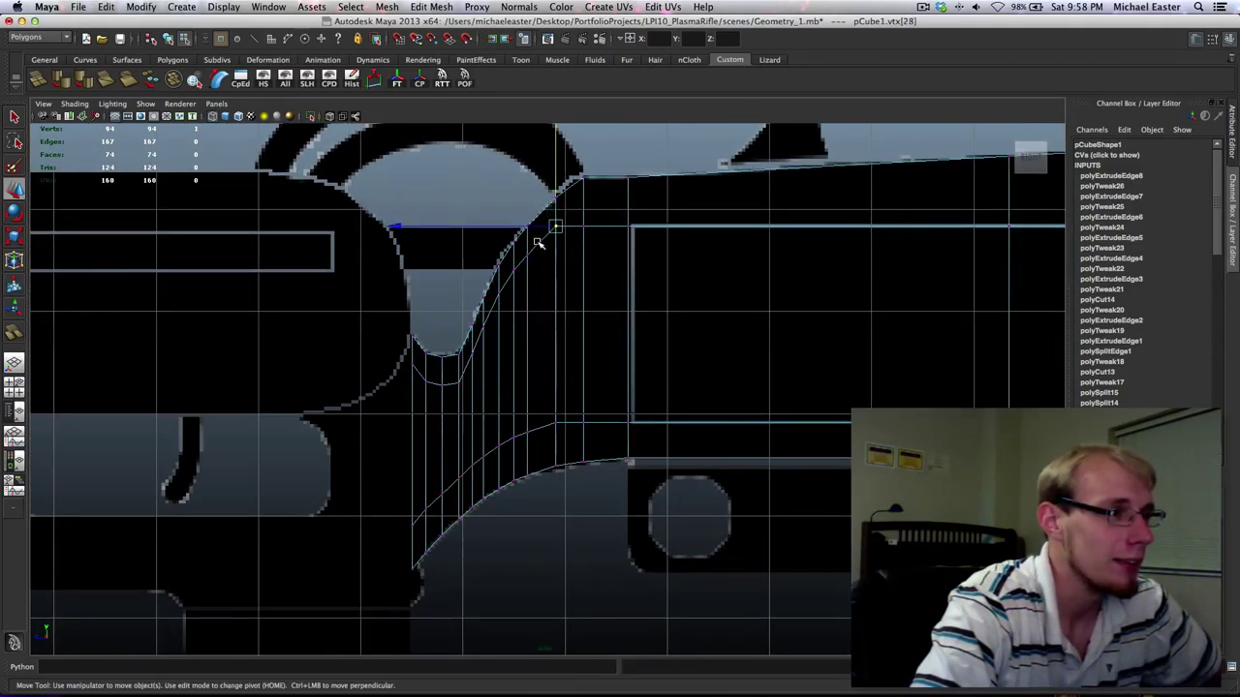
shift+drag(521, 273, 405, 403)
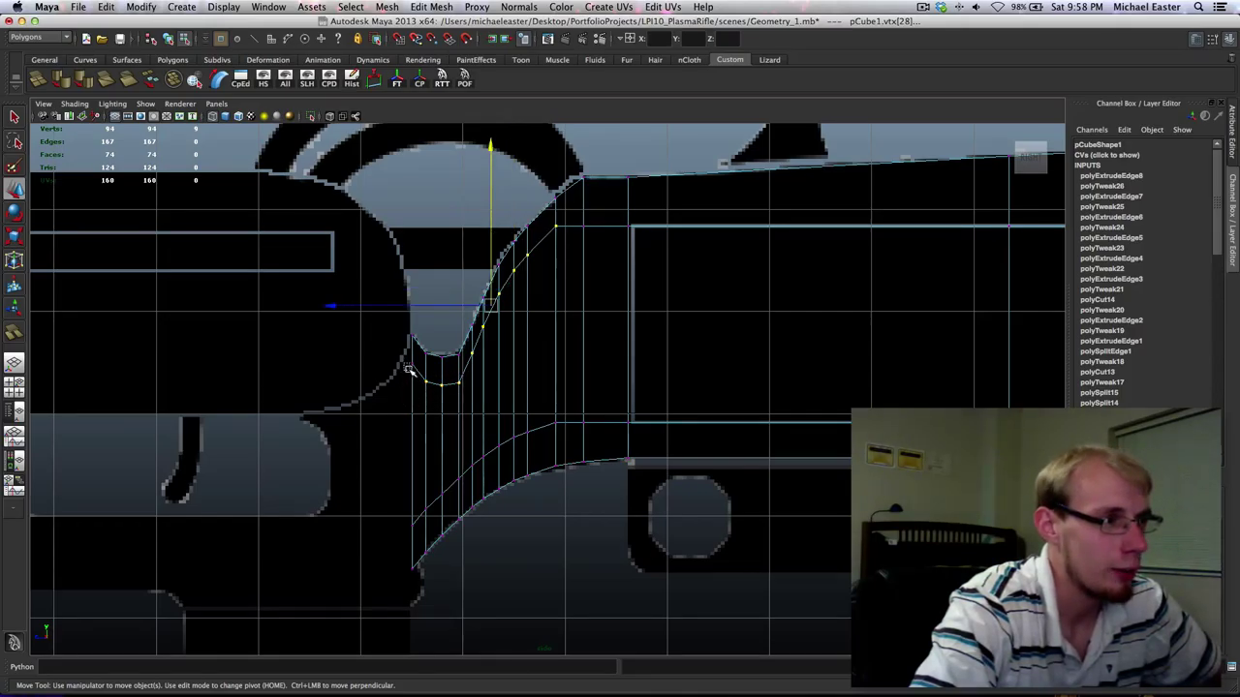
middle_drag(587, 324, 587, 325)
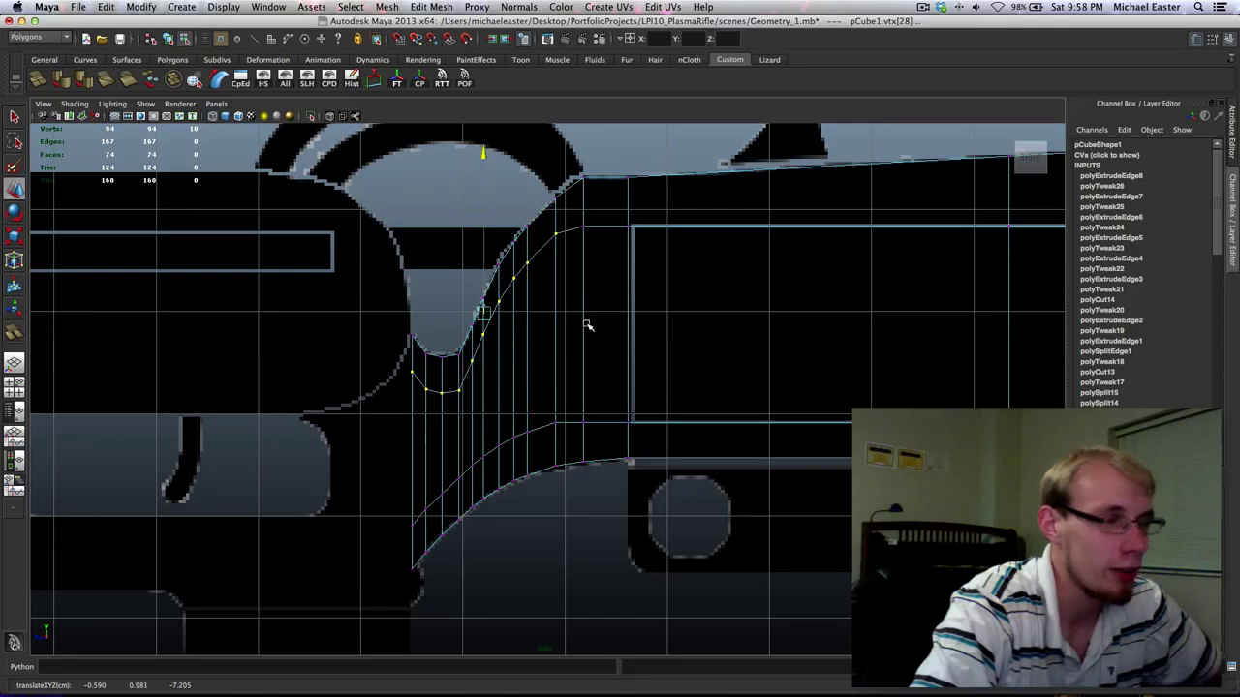
Select the eighth column's three front border edges and extrude them straight forward to the grip's front side.
alt+middle_drag(553, 374, 610, 281)
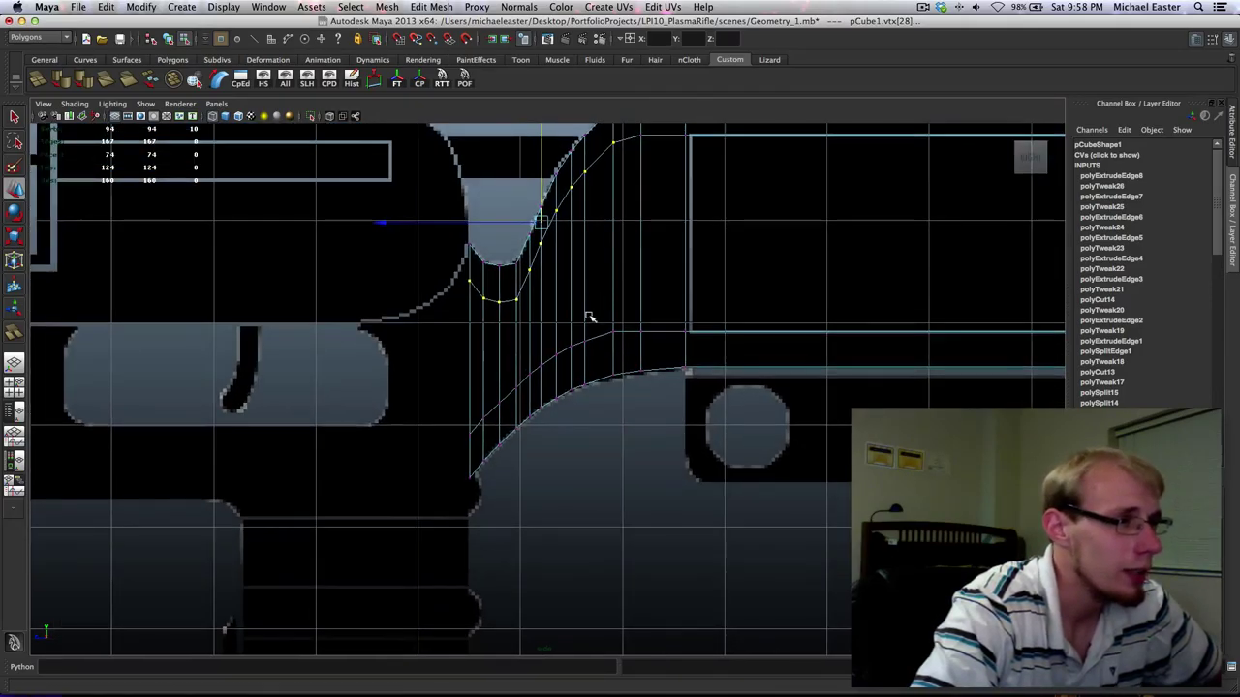
alt+middle_drag(518, 347, 536, 295)
alt+right_drag(536, 296, 659, 366)
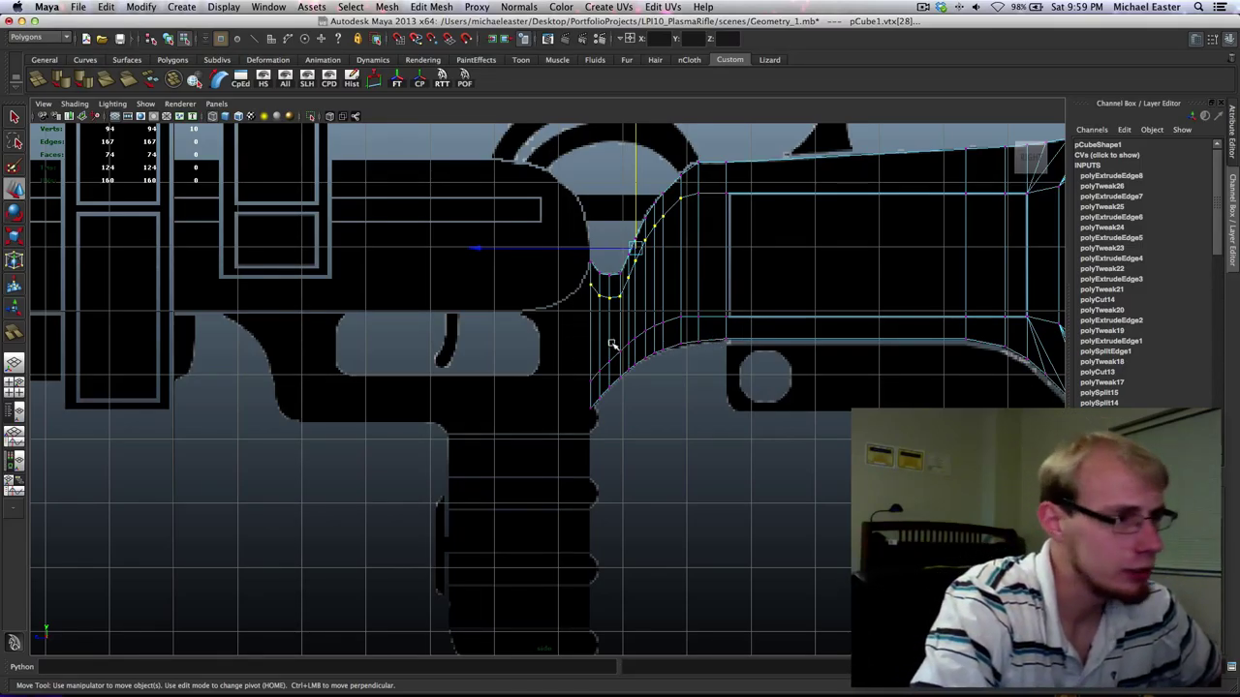
alt+middle_drag(613, 334, 587, 273)
alt+middle_drag(499, 344, 546, 321)
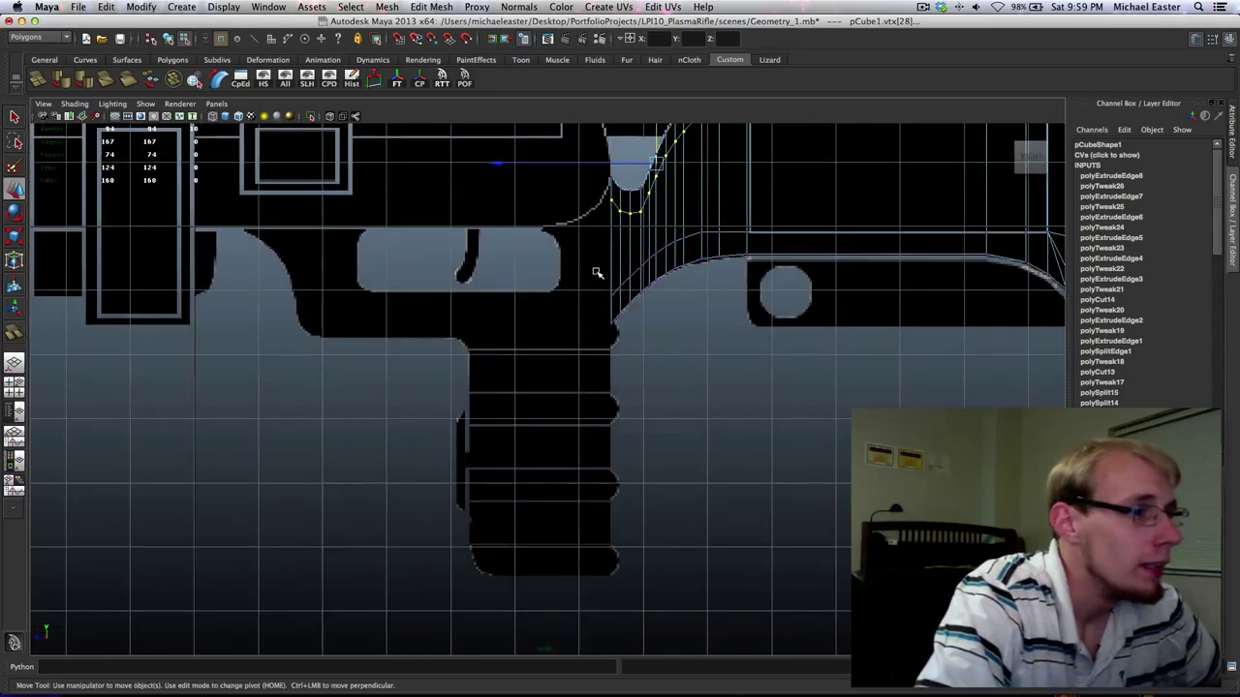
alt+middle_drag(596, 273, 575, 339)
right_drag(584, 326, 582, 294)
key(q)
click(581, 282)
shift+click(581, 343)
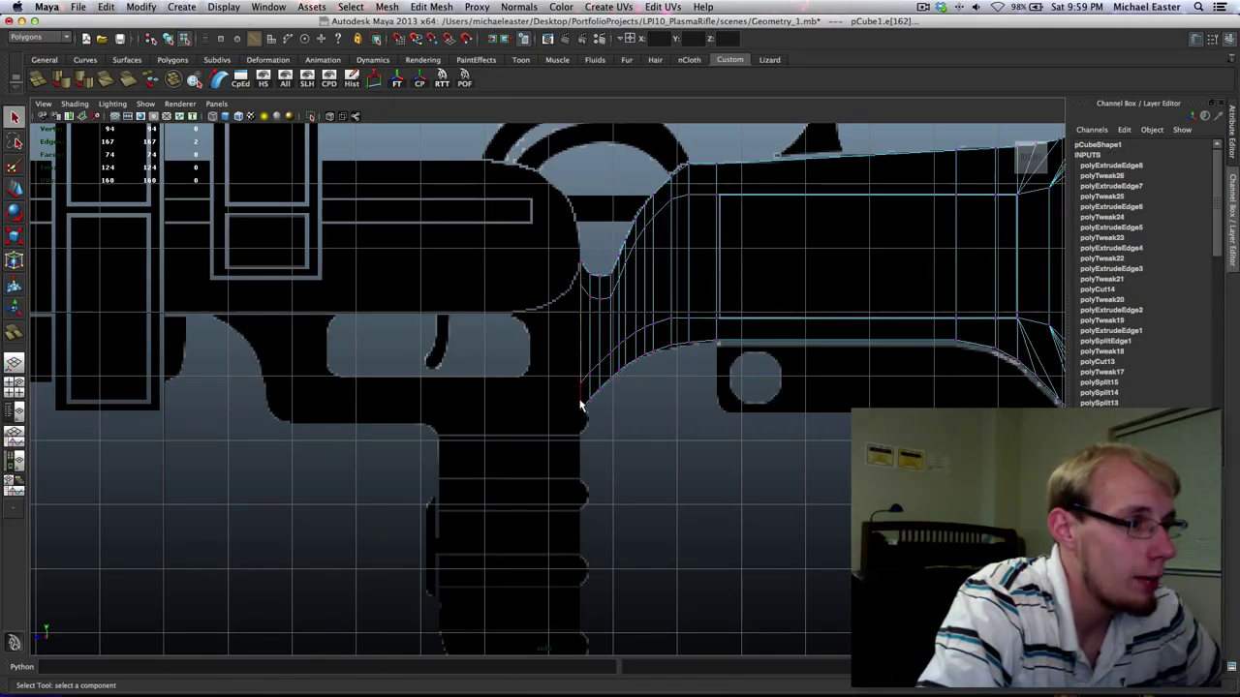
key(ctrl+e)
key(w)
shift+middle_drag(712, 389, 577, 387)
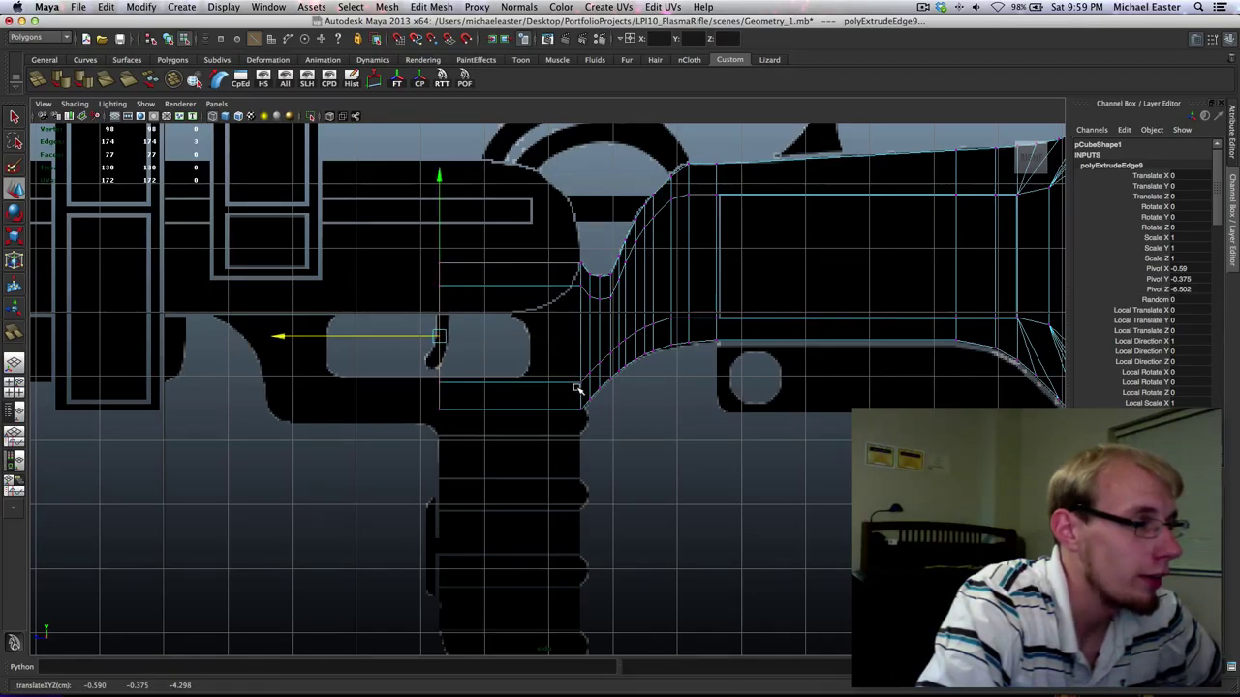
Extrude the same three edges forward again to the front of the trigger guard, pulling them back to where its rounded corner begins.
alt+middle_drag(567, 462, 529, 481)
key(g)
key(w)
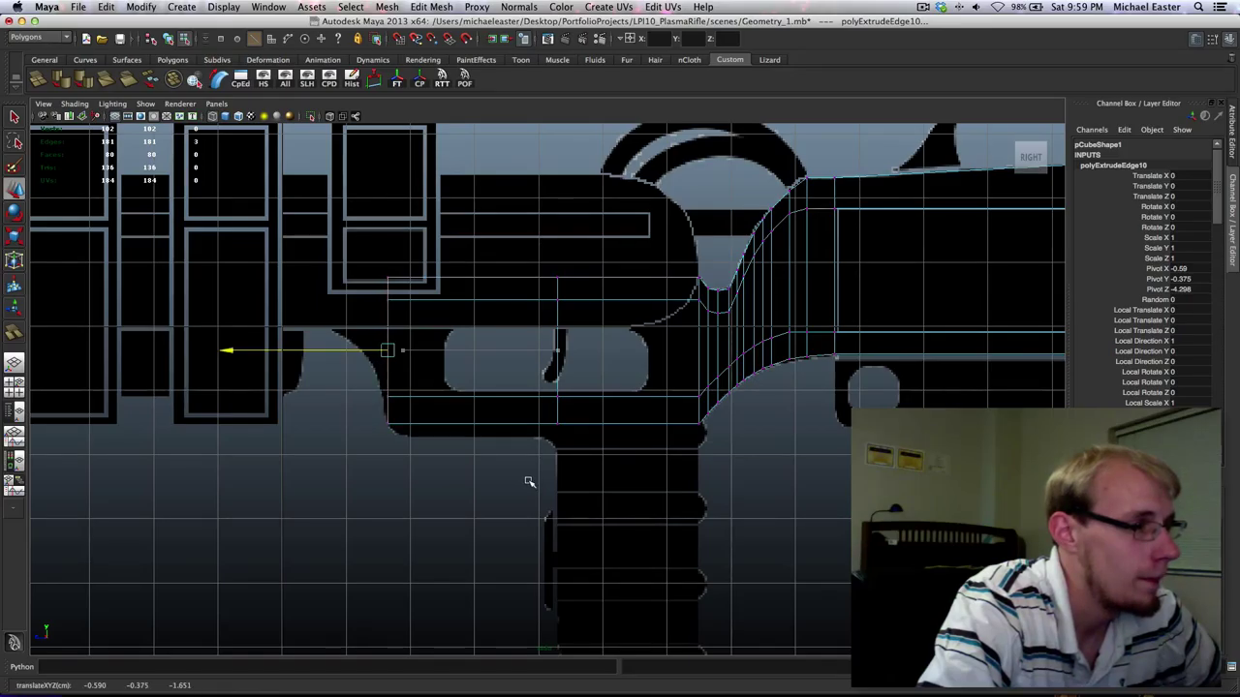
key(w)
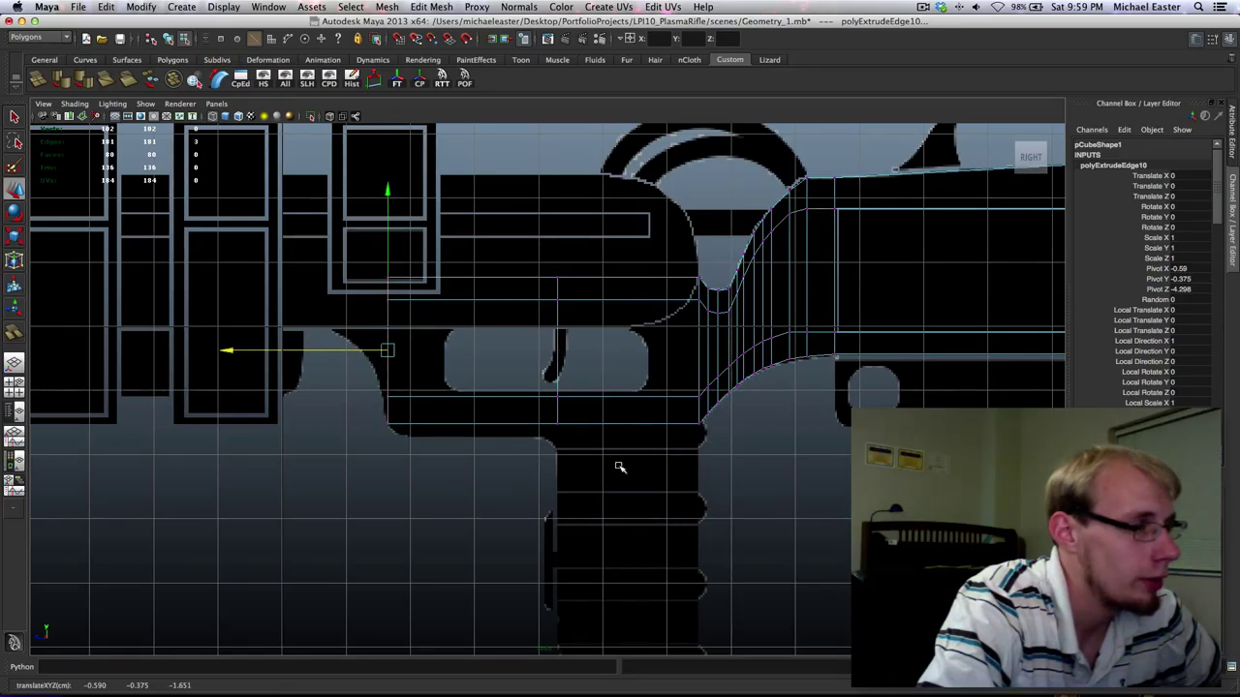
alt+middle_drag(597, 430, 581, 421)
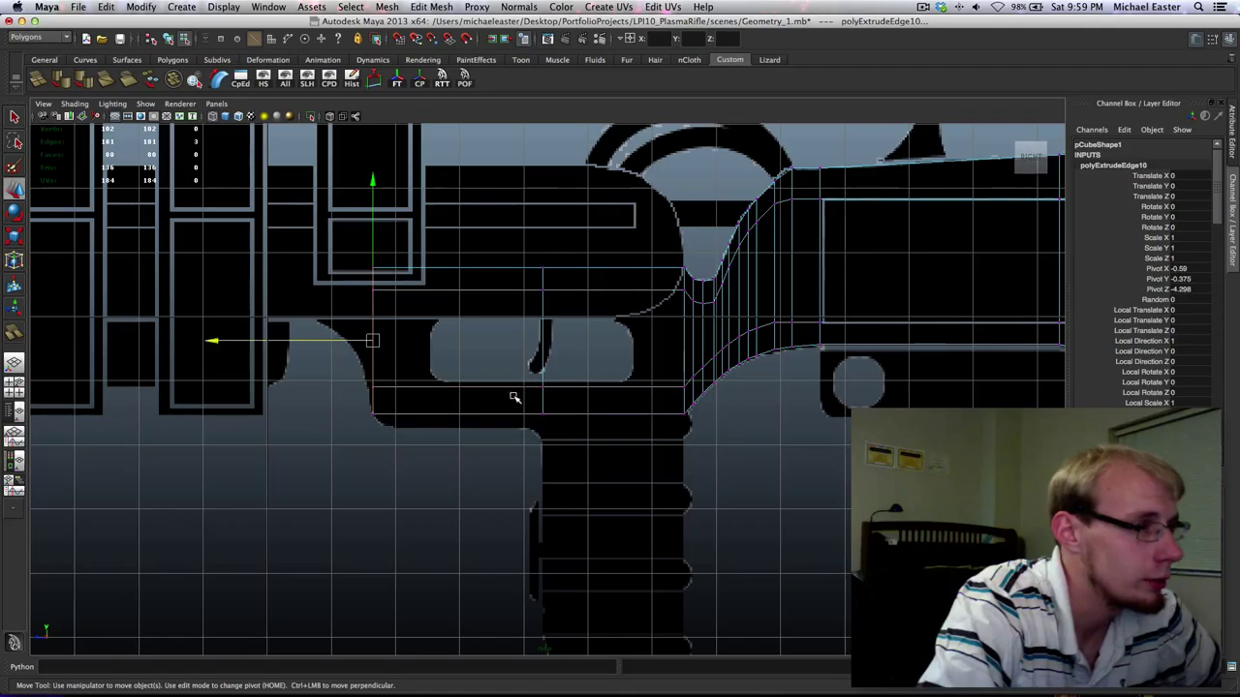
middle_drag(511, 396, 538, 402)
Select the three bottom vertices of the new sections and lower them to the underside of the trigger guard.
right_drag(484, 413, 404, 414)
click(538, 427)
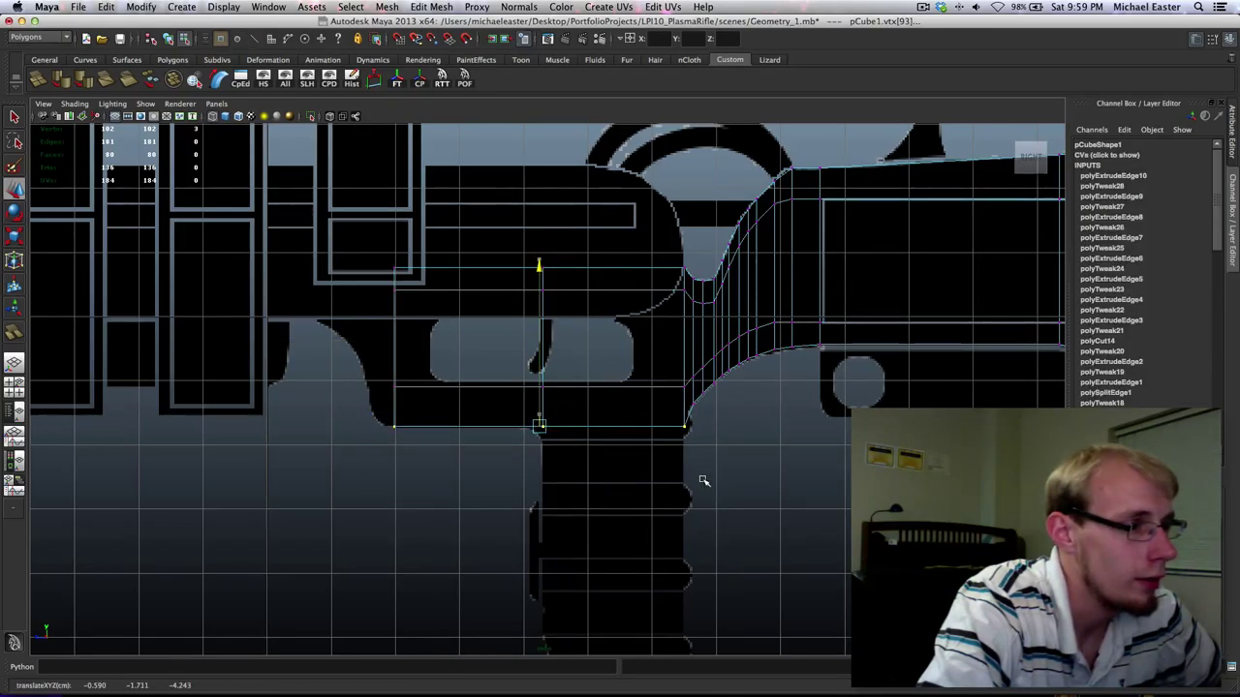
middle_drag(698, 484, 489, 469)
Cut a vertical line through the mesh in the narrow column just behind the grip's back side with the Cut Faces tool.
scroll(496, 470, up, 5)
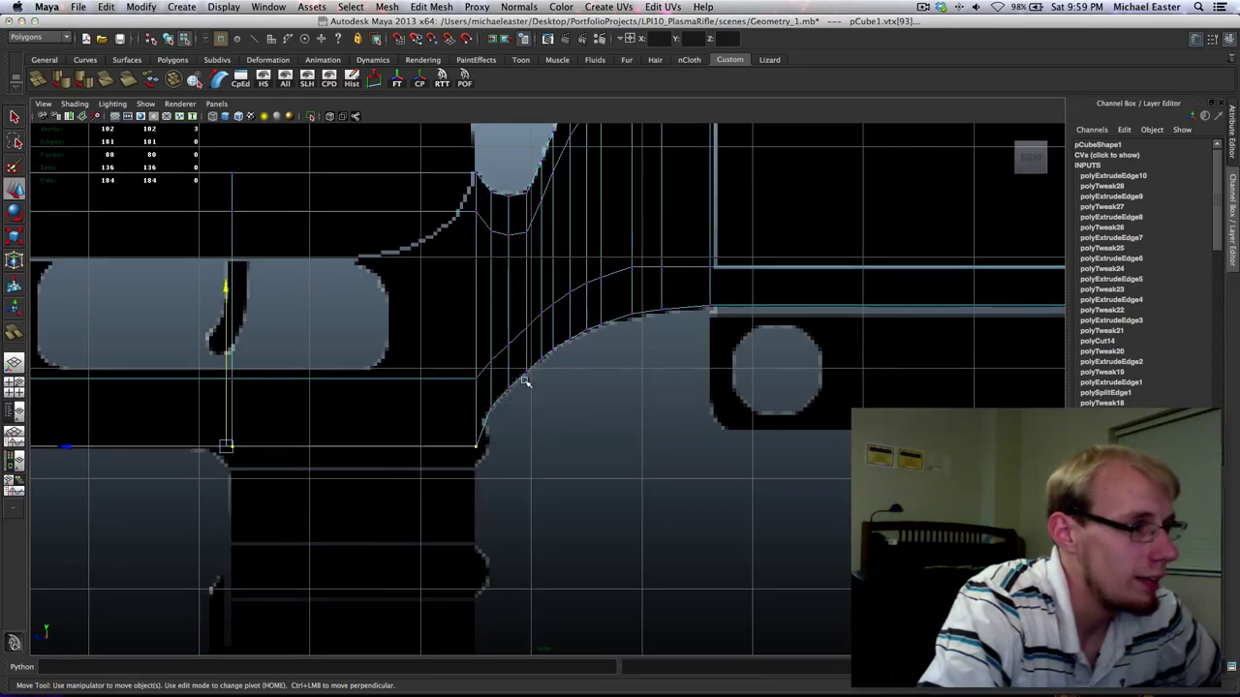
key(F8)
key(q)
shift+right_drag(472, 405, 491, 368)
drag(483, 369, 485, 374)
right_drag(487, 370, 471, 366)
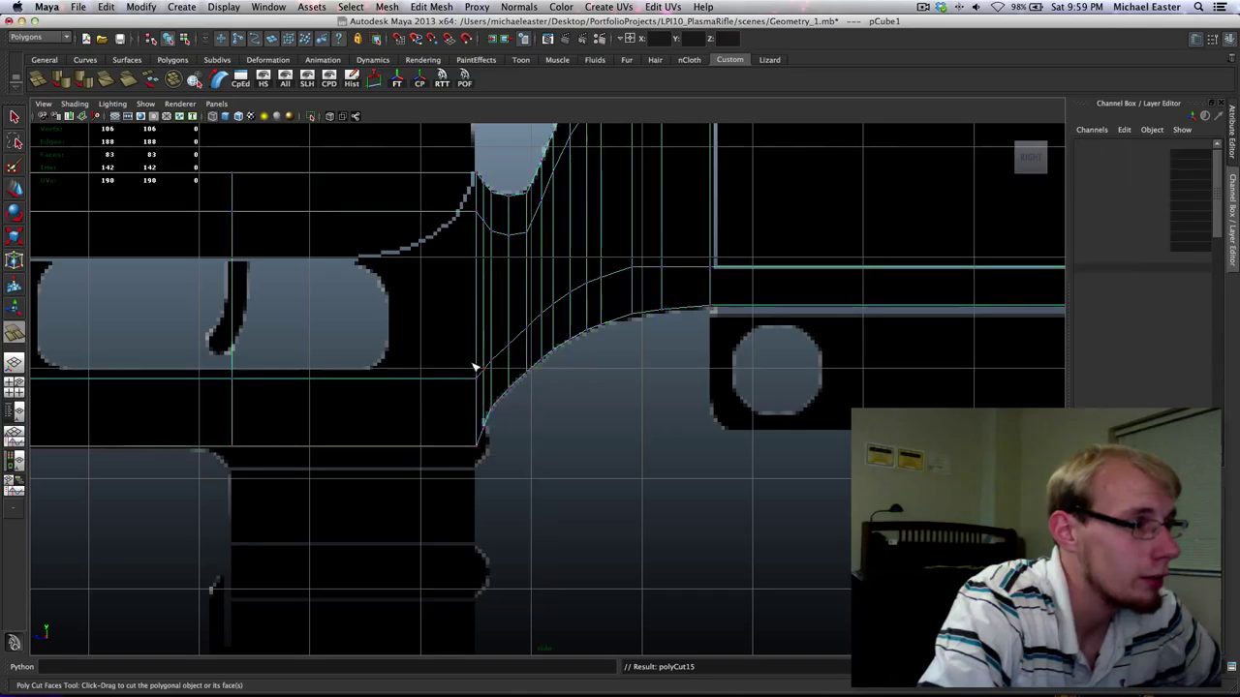
Nudge the bottom vertex of the new cut vertically onto the curved reference outline.
key(q)
click(484, 423)
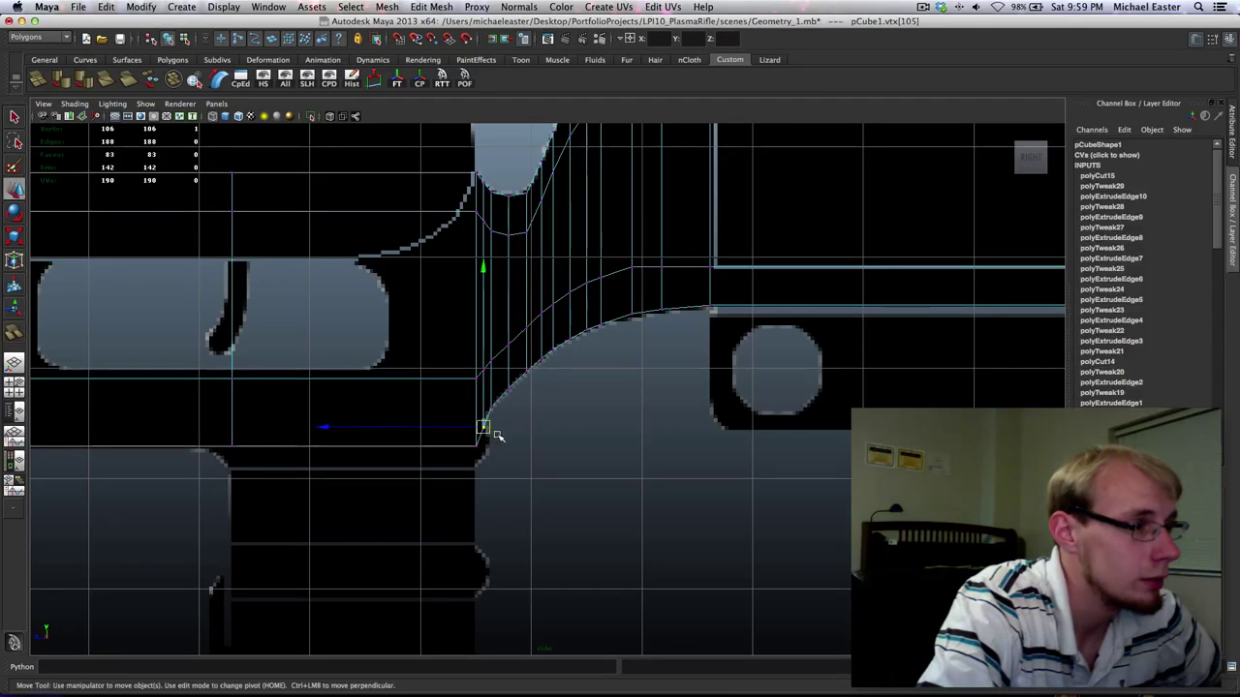
key(w)
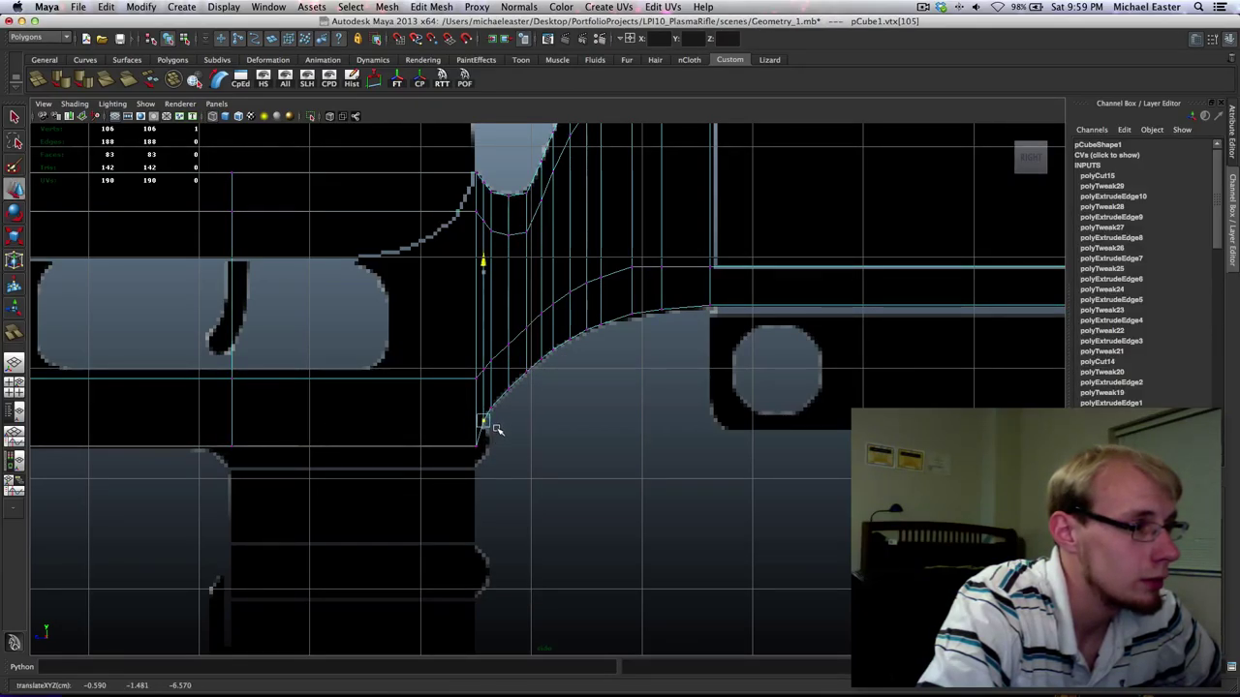
alt+middle_drag(504, 368, 503, 424)
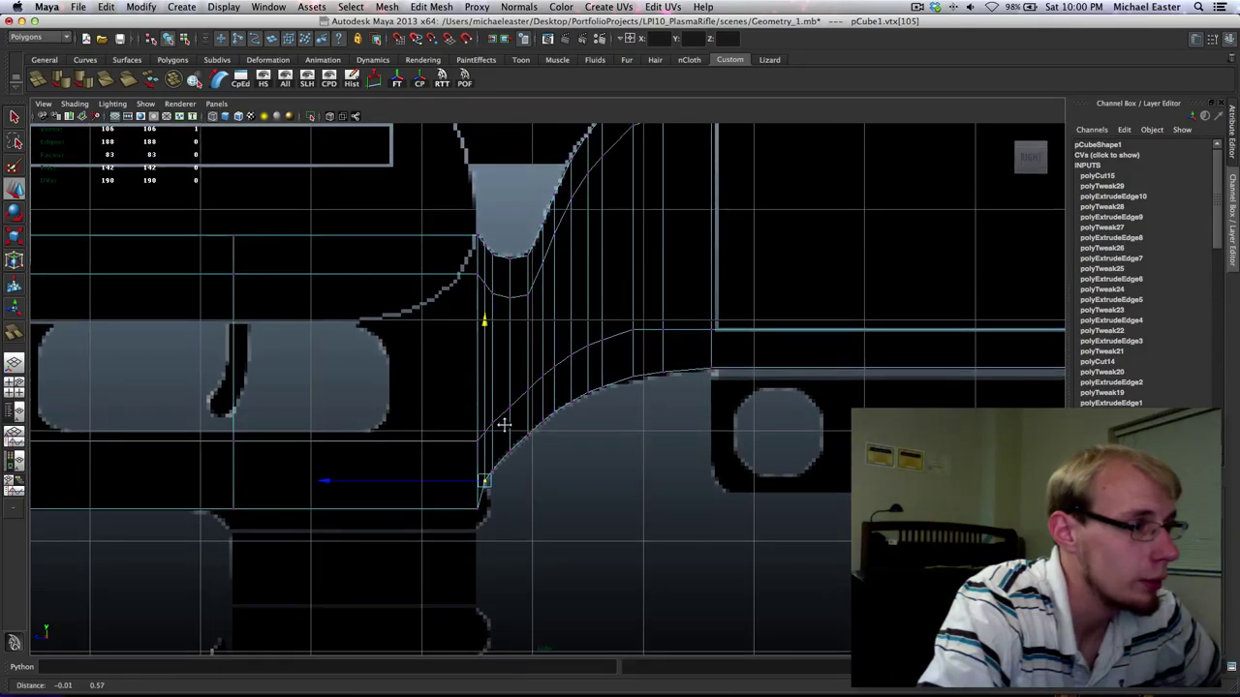
alt+middle_drag(484, 475, 465, 482)
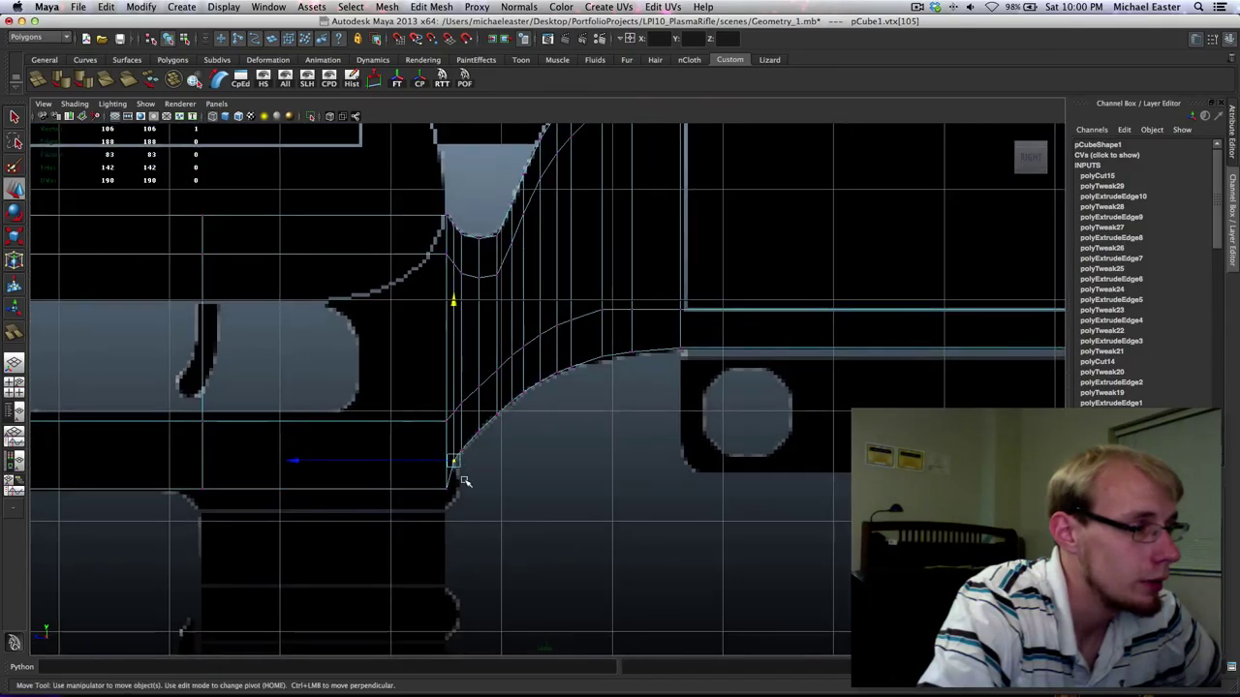
scroll(442, 493, up, 4)
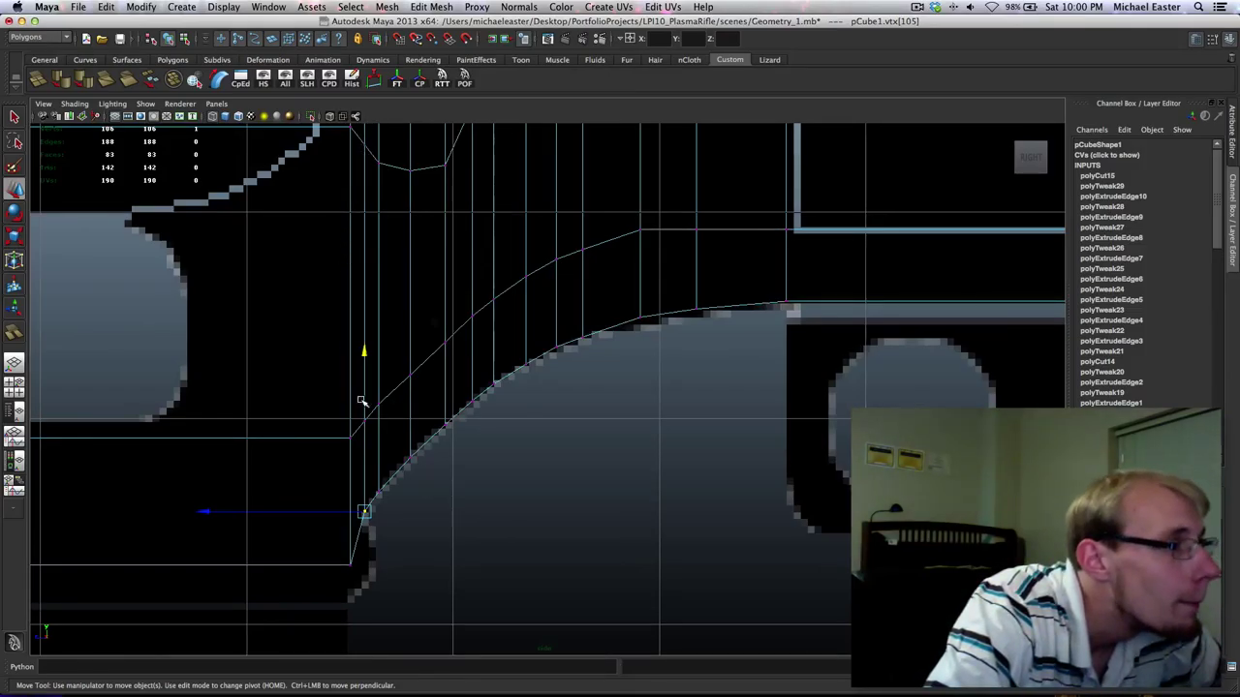
Add the new cut's three remaining vertices to the selection and shift all four slightly forward.
shift+drag(359, 409, 375, 436)
scroll(351, 371, up, 2)
scroll(352, 371, down, 12)
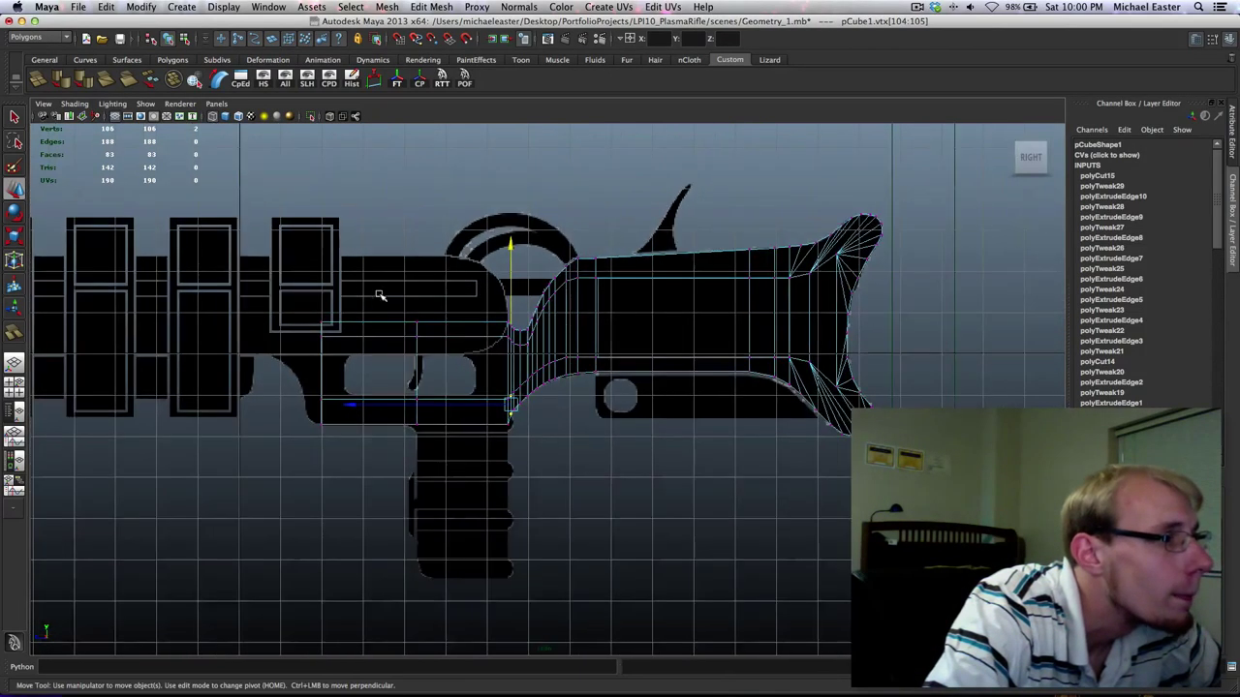
alt+middle_drag(486, 407, 486, 534)
alt+right_drag(329, 392, 633, 487)
alt+middle_drag(633, 487, 584, 264)
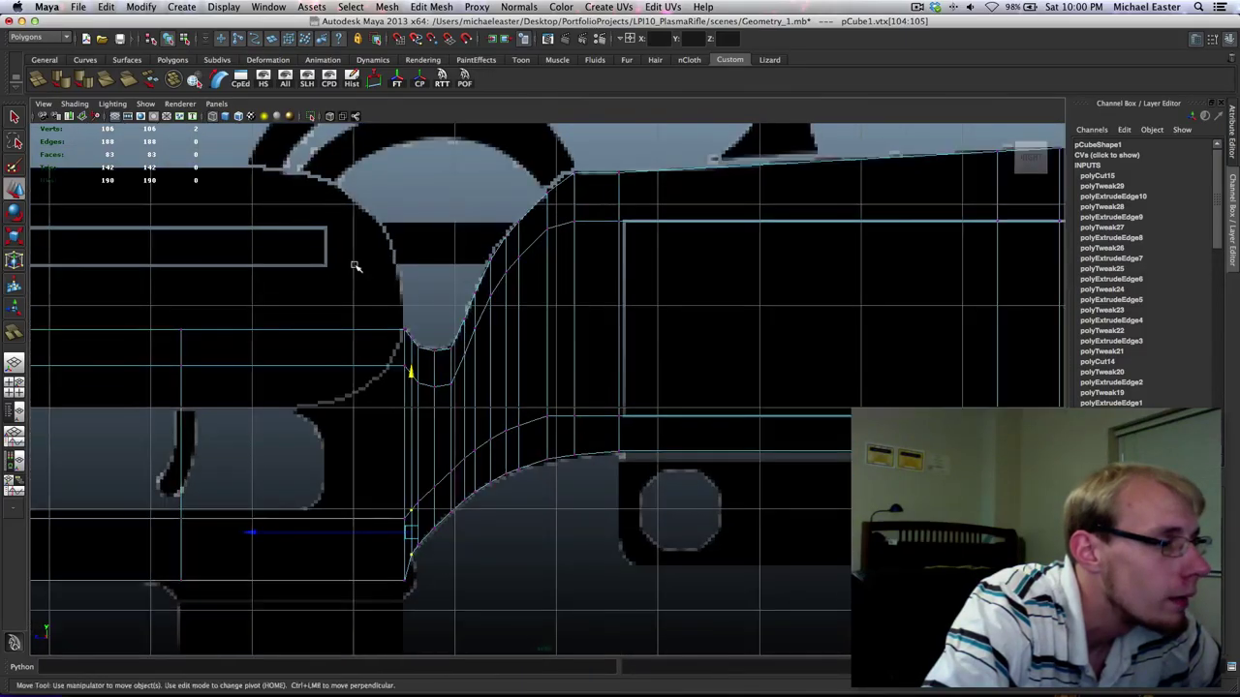
alt+right_drag(354, 265, 580, 406)
alt+middle_drag(581, 406, 700, 420)
shift+drag(453, 371, 465, 393)
shift+click(463, 330)
alt+middle_drag(540, 410, 540, 321)
alt+middle_drag(529, 266, 529, 332)
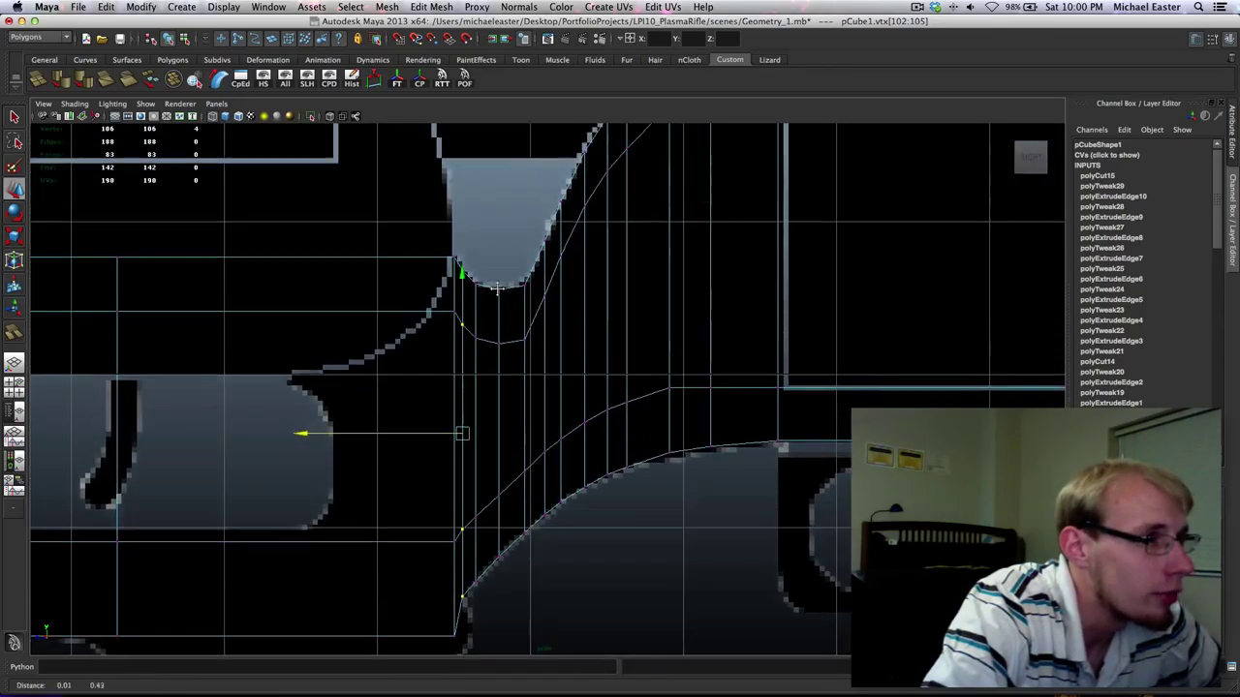
Select the bottom border edge directly above the grip and extrude it straight down to the grip's lower end.
scroll(495, 293, up, 5)
scroll(498, 249, down, 6)
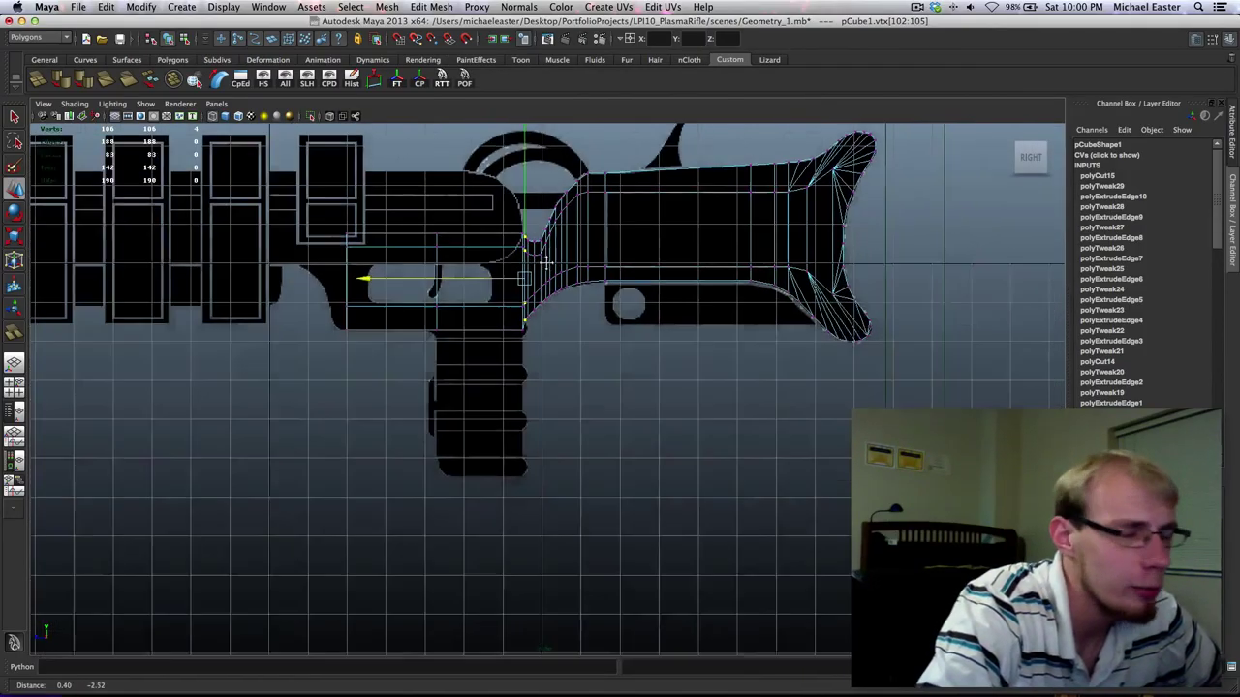
alt+middle_drag(546, 262, 532, 224)
scroll(515, 354, up, 5)
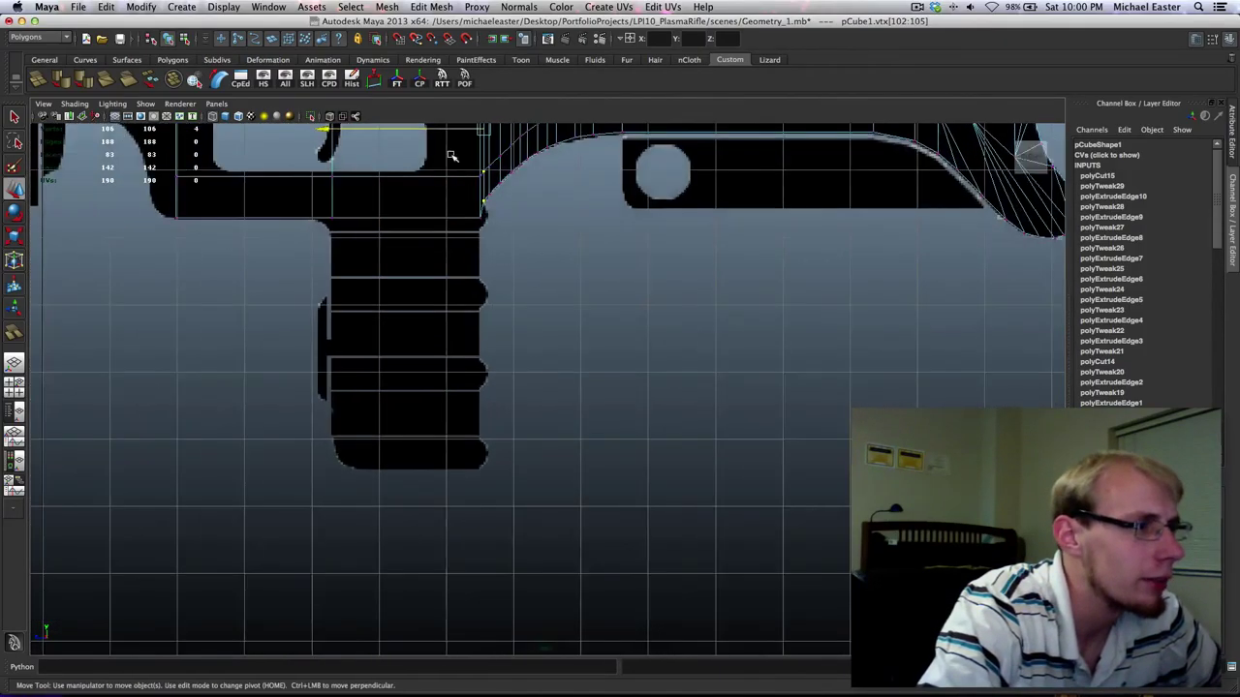
alt+middle_drag(476, 176, 509, 345)
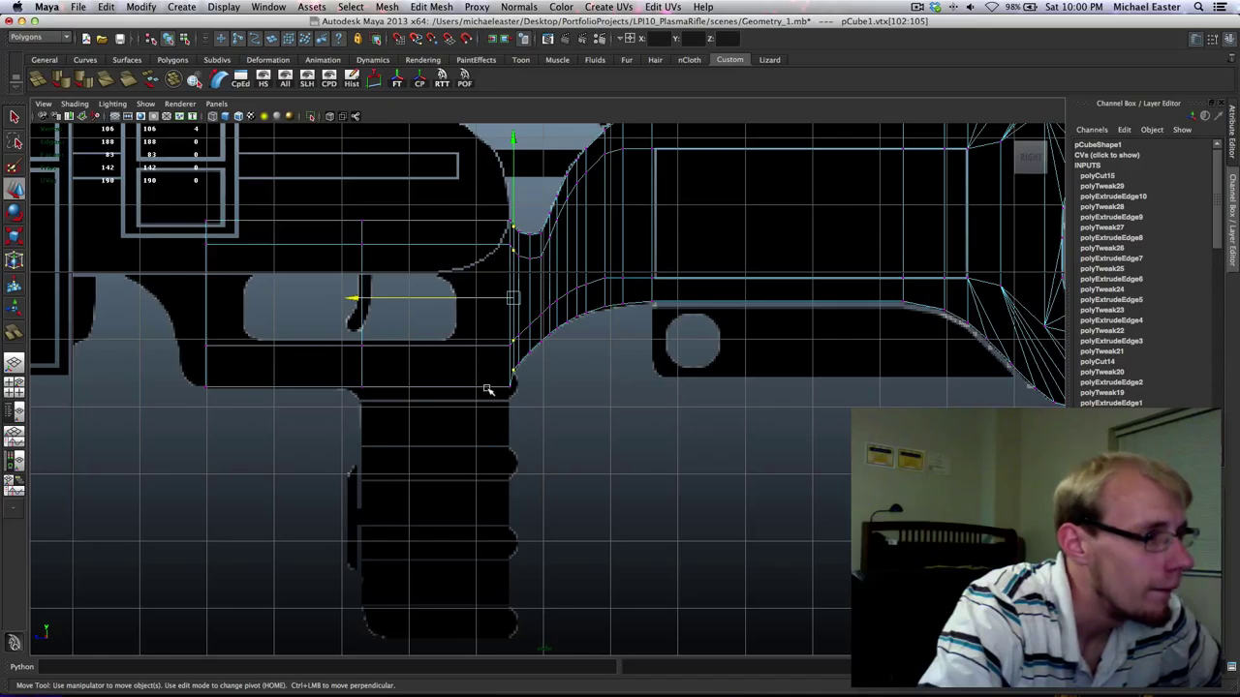
right_drag(487, 389, 484, 368)
click(438, 422)
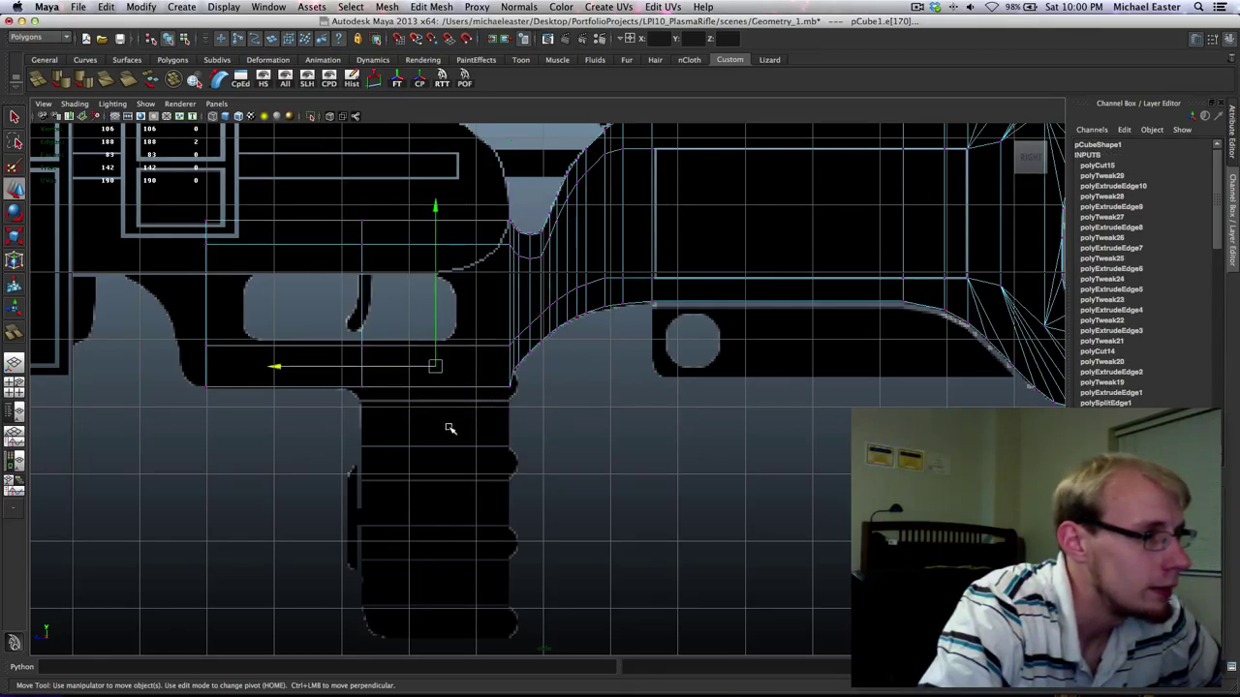
drag(470, 419, 471, 419)
key(ctrl+e)
middle_drag(575, 410, 649, 480)
alt+middle_drag(443, 362, 509, 404)
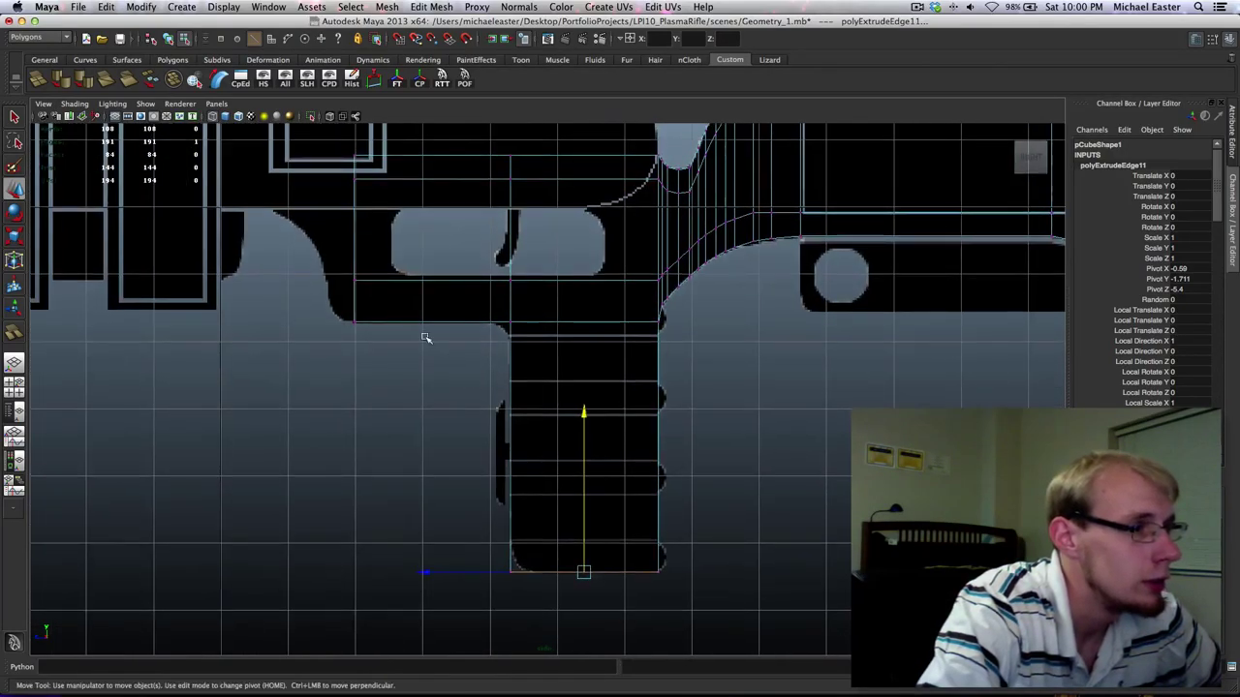
alt+middle_drag(391, 303, 388, 363)
scroll(388, 363, up, 4)
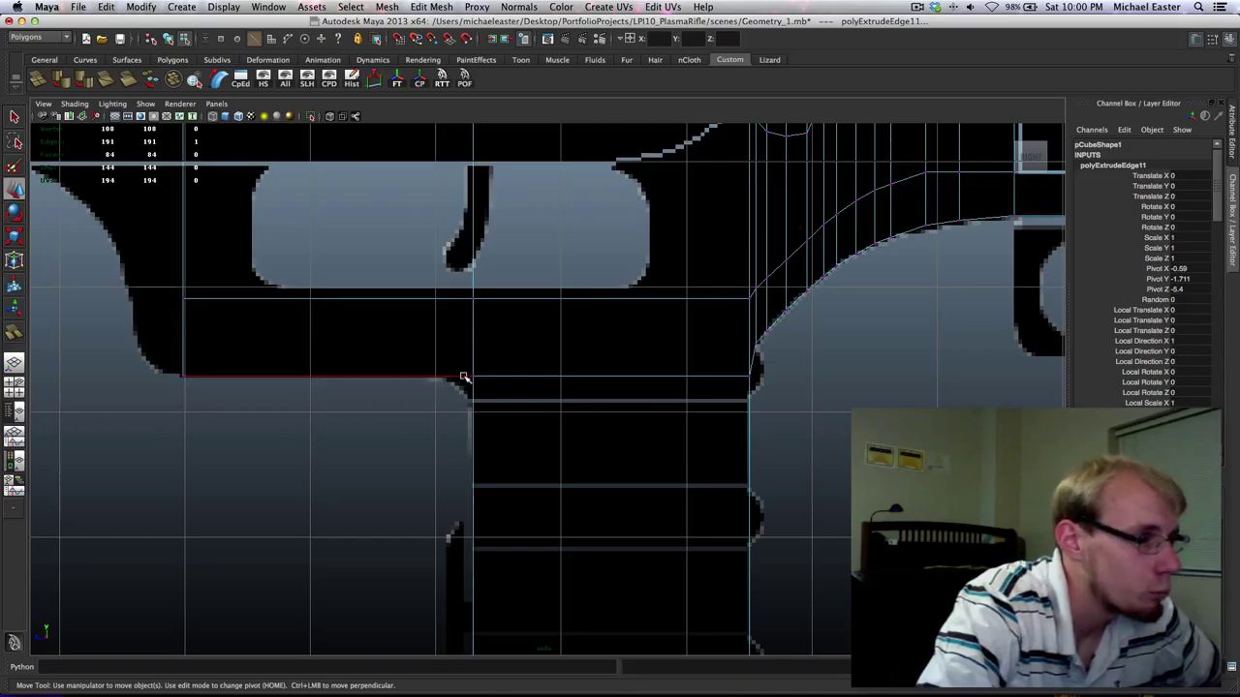
scroll(363, 346, down, 2)
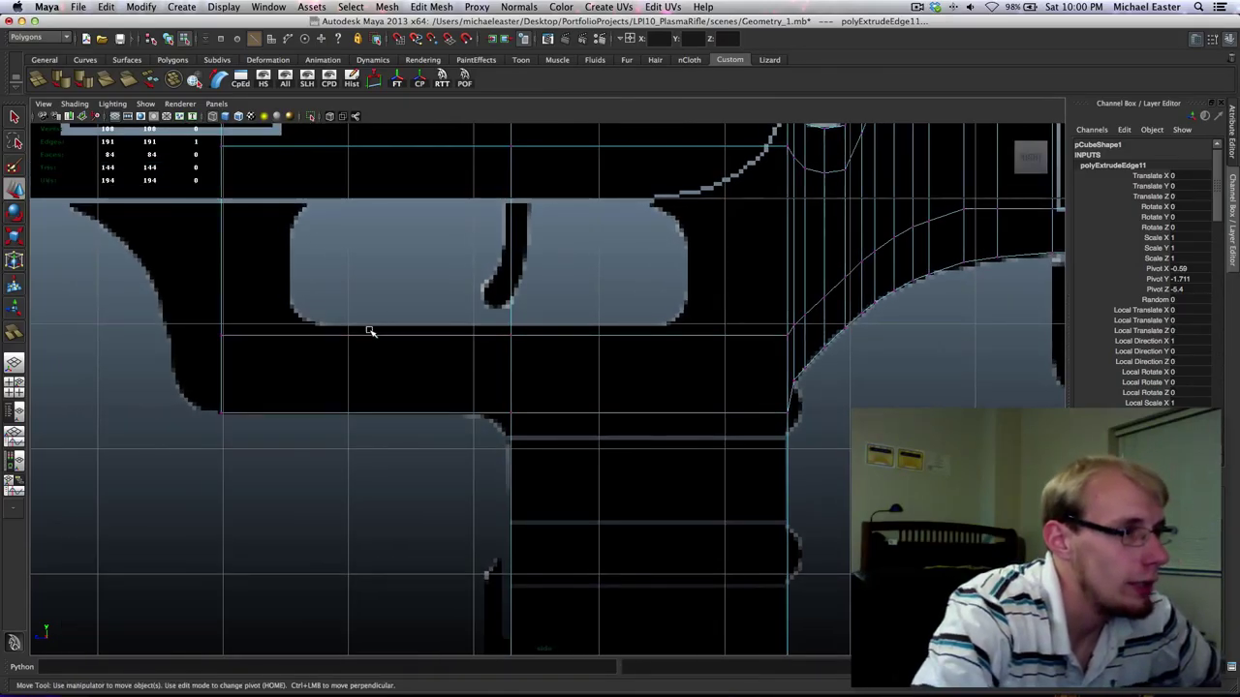
scroll(367, 333, down, 4)
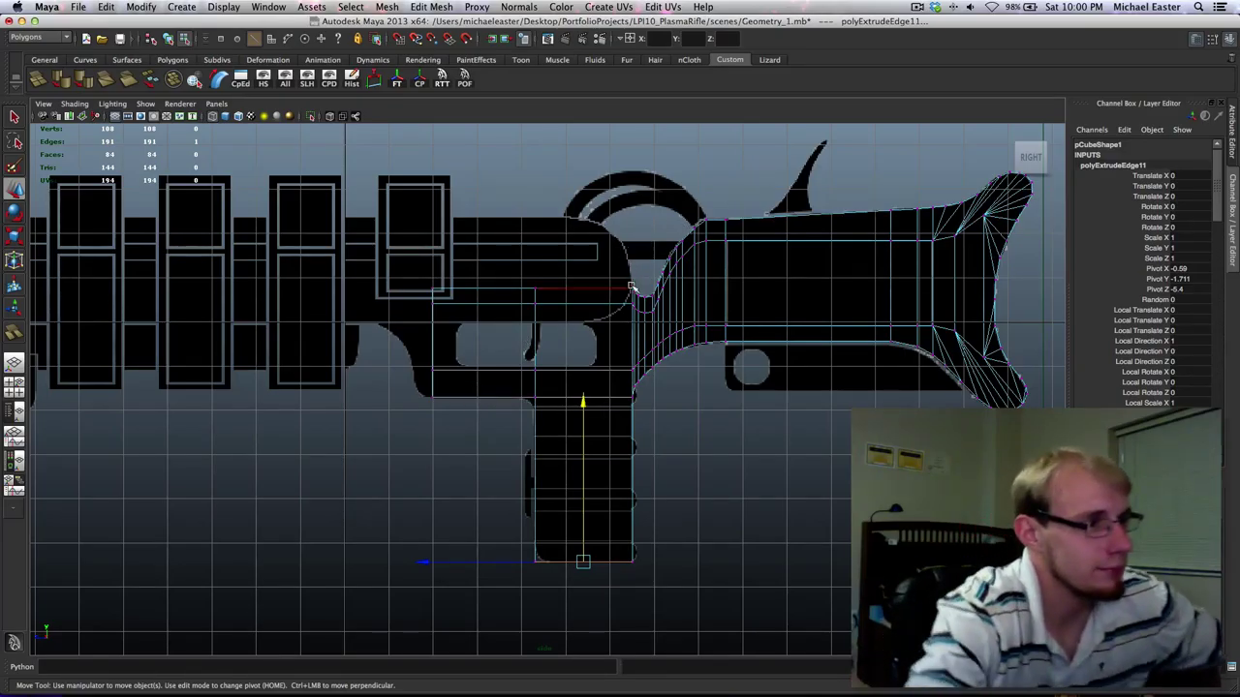
scroll(520, 338, up, 10)
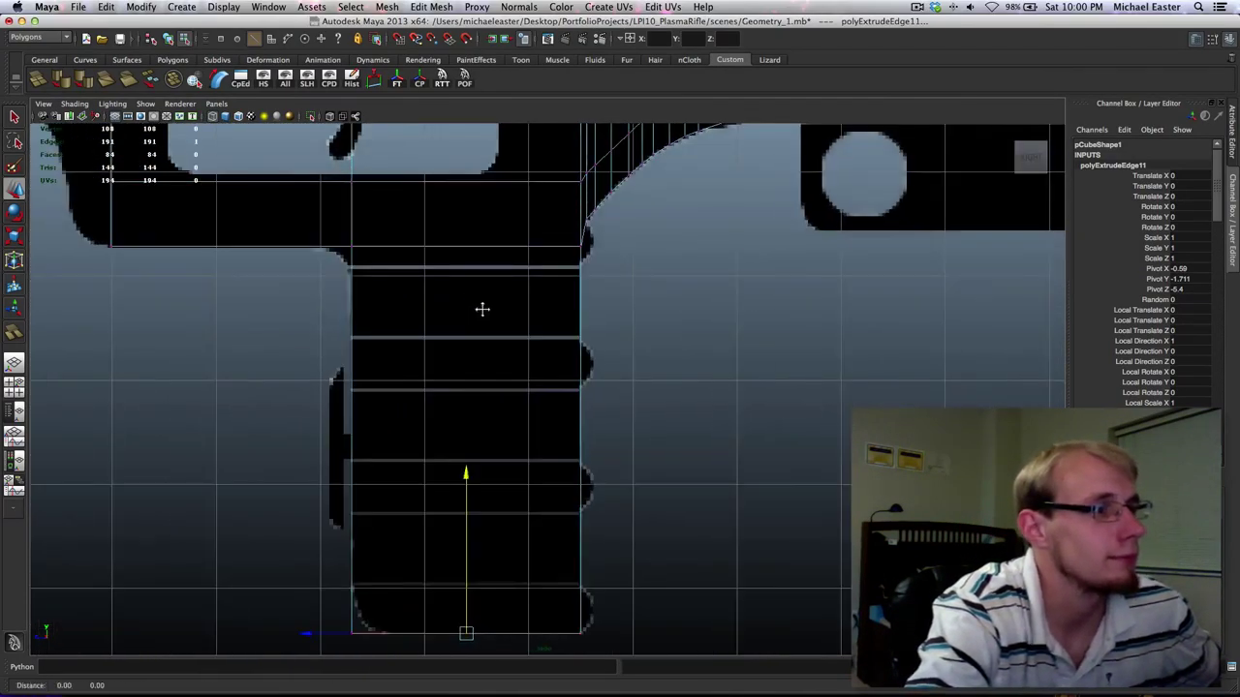
alt+middle_drag(482, 309, 514, 363)
right_drag(518, 299, 533, 277)
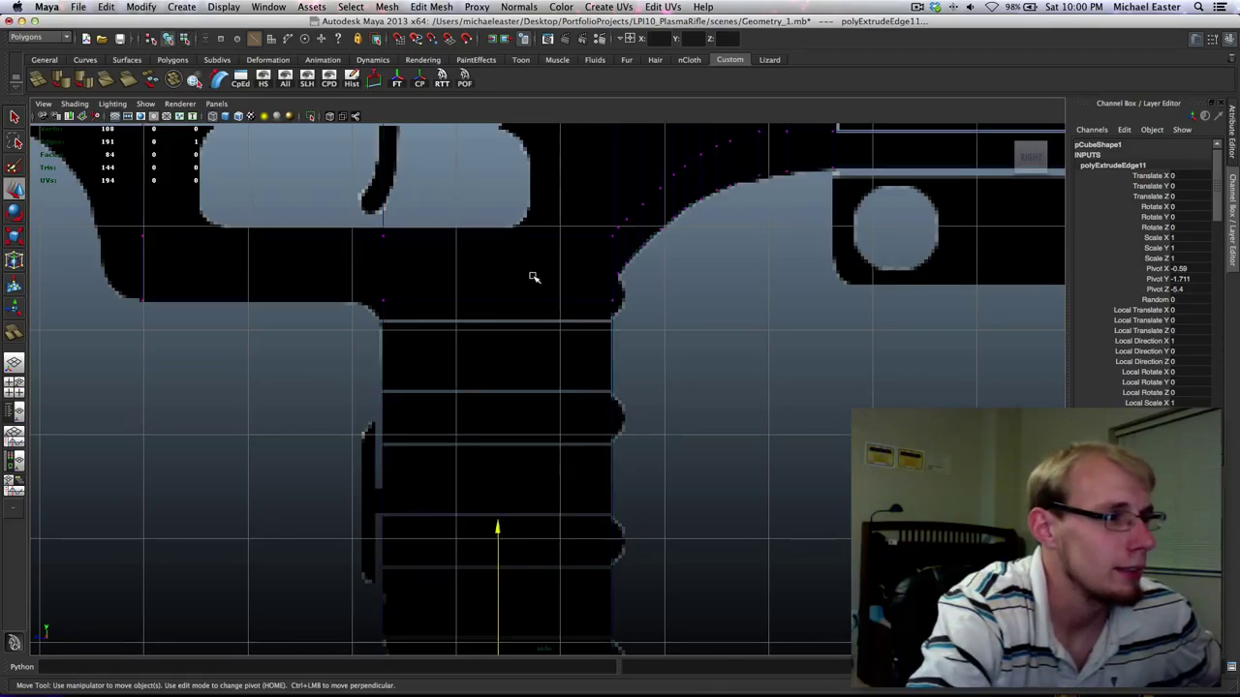
key(F8)
alt+middle_drag(512, 292, 518, 335)
shift+right_drag(518, 338, 558, 327)
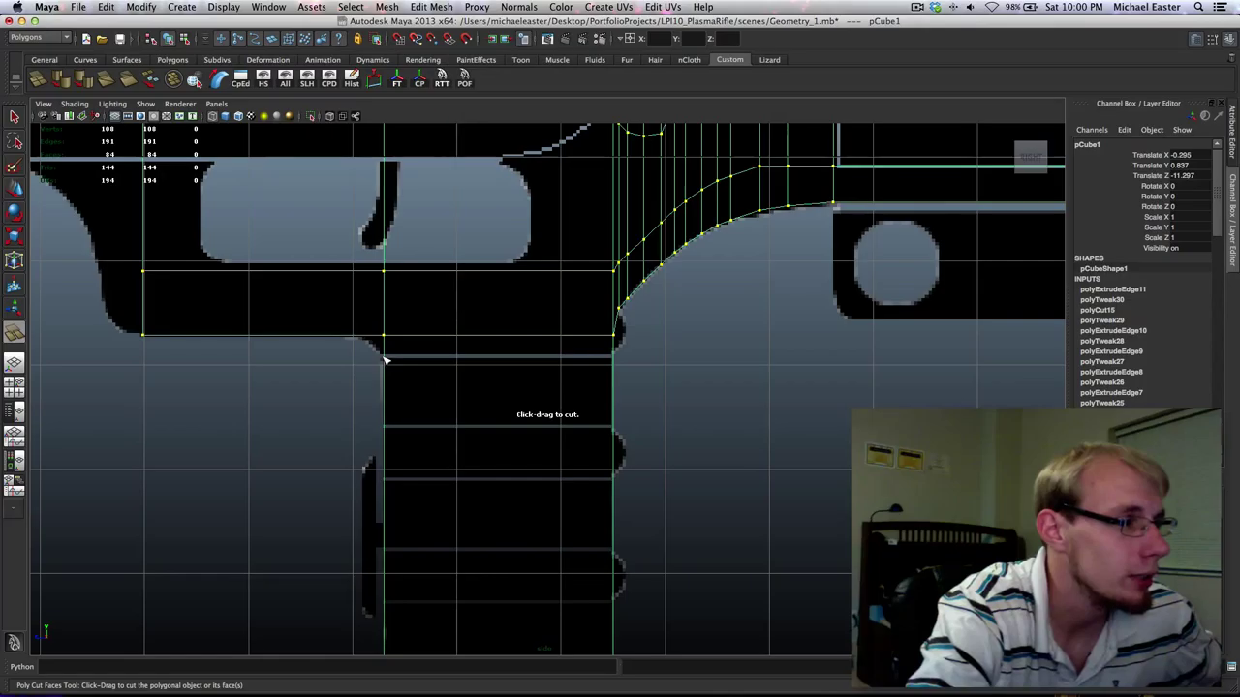
drag(384, 359, 543, 371)
scroll(645, 360, up, 3)
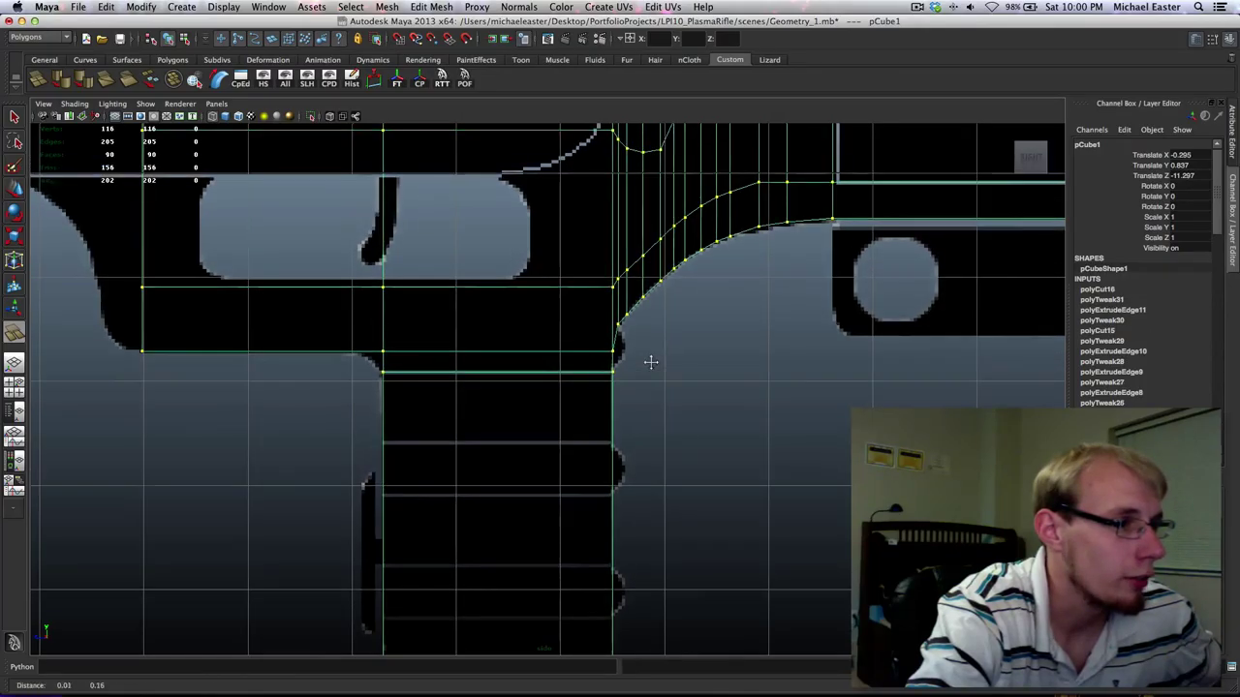
scroll(645, 376, up, 2)
alt+middle_drag(649, 370, 602, 338)
key(z)
Examine the grip's outline against the reference silhouette, from the trigger guard junction to the rounded lower front corner.
alt+middle_drag(526, 338, 672, 379)
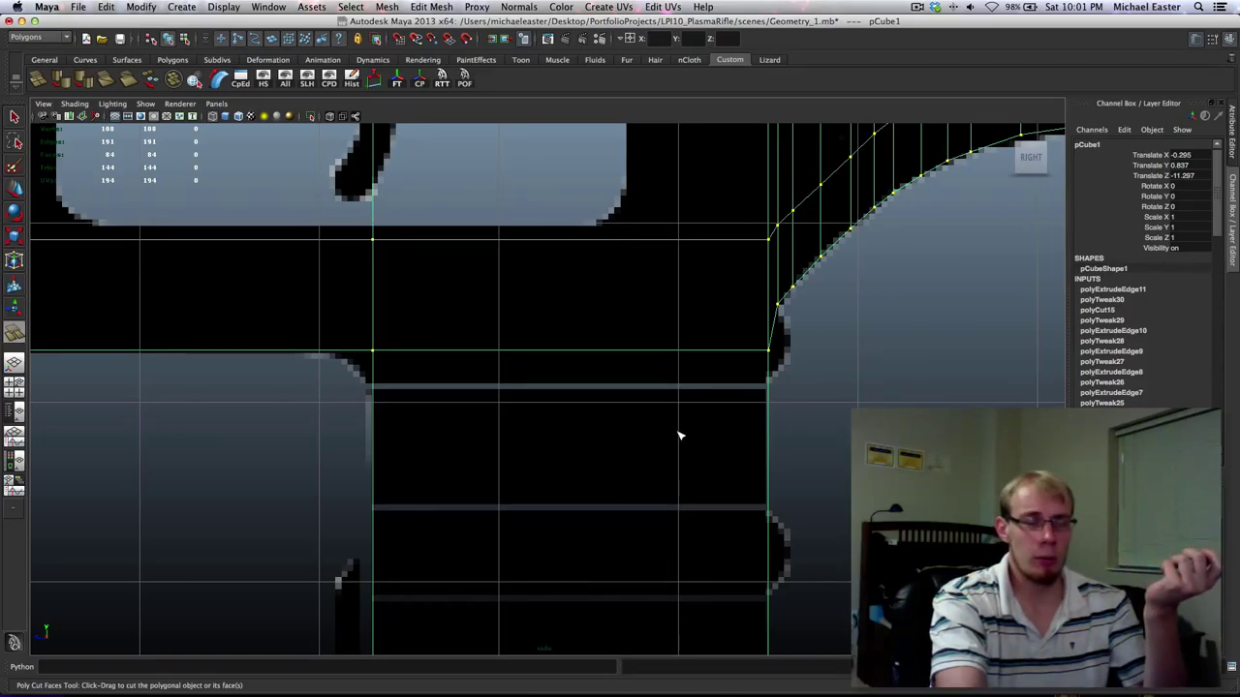
scroll(443, 623, down, 5)
scroll(441, 611, up, 4)
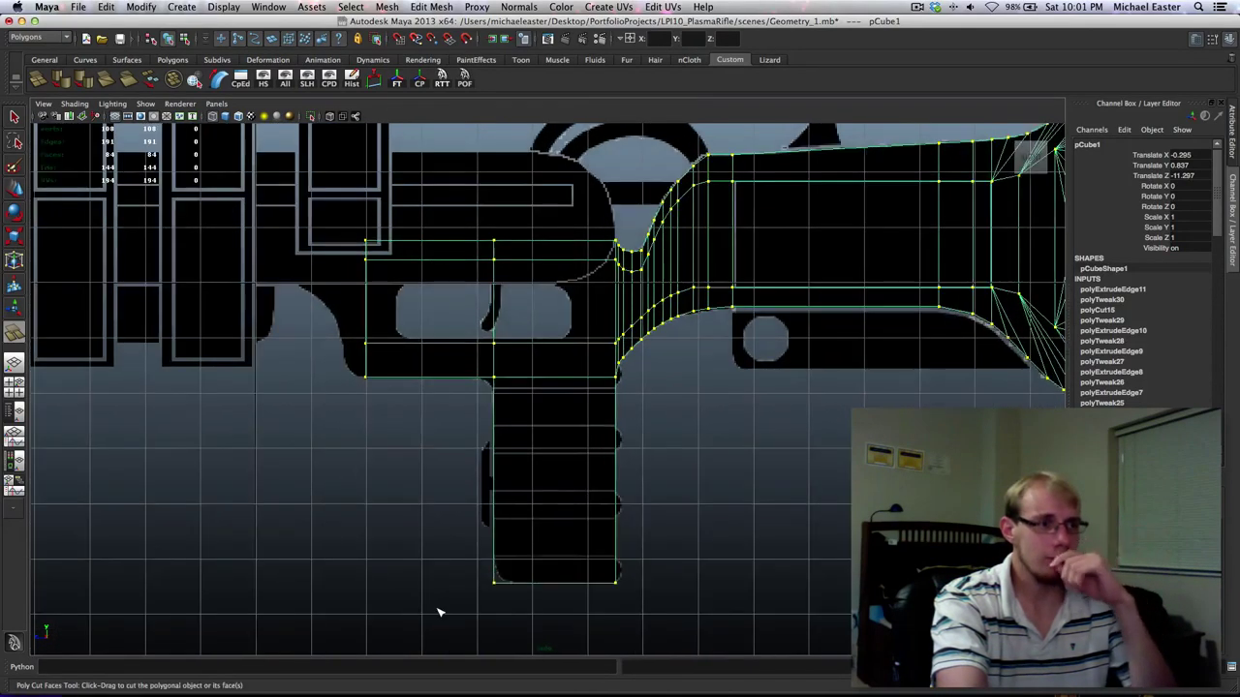
scroll(439, 595, down, 5)
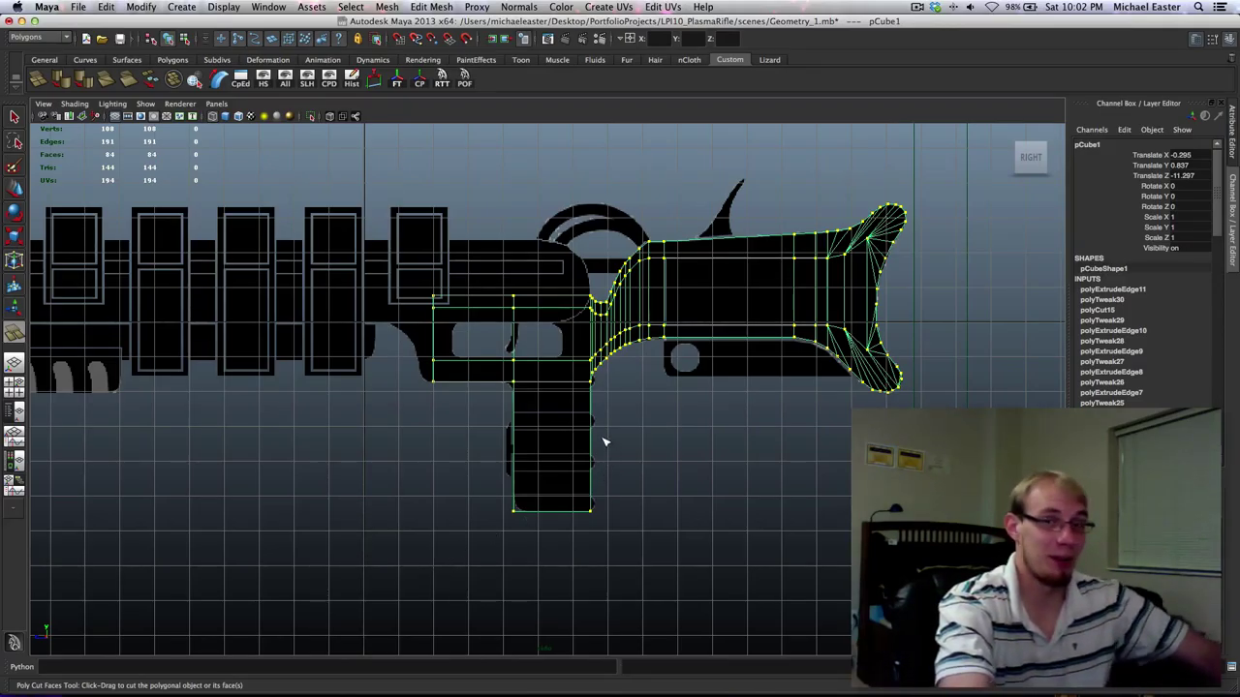
scroll(581, 436, up, 3)
scroll(536, 451, up, 4)
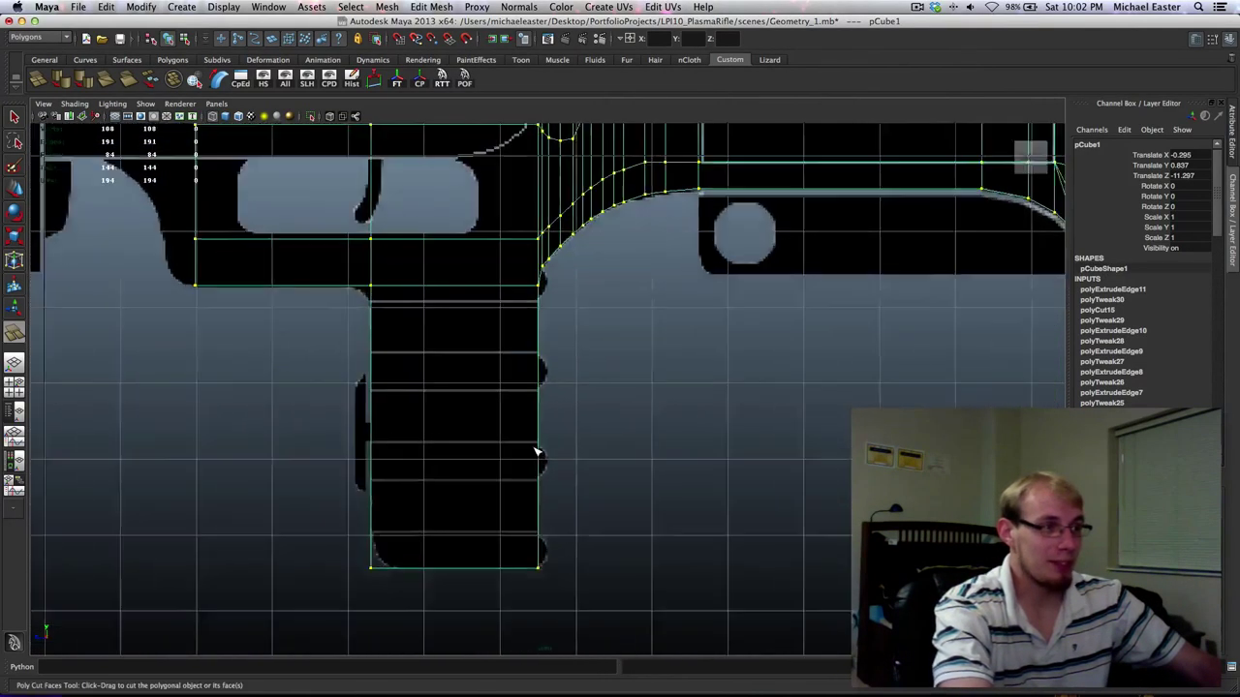
alt+middle_drag(399, 275, 435, 438)
scroll(413, 424, up, 1)
alt+right_drag(326, 390, 501, 408)
alt+middle_drag(501, 407, 500, 270)
alt+middle_drag(702, 462, 692, 371)
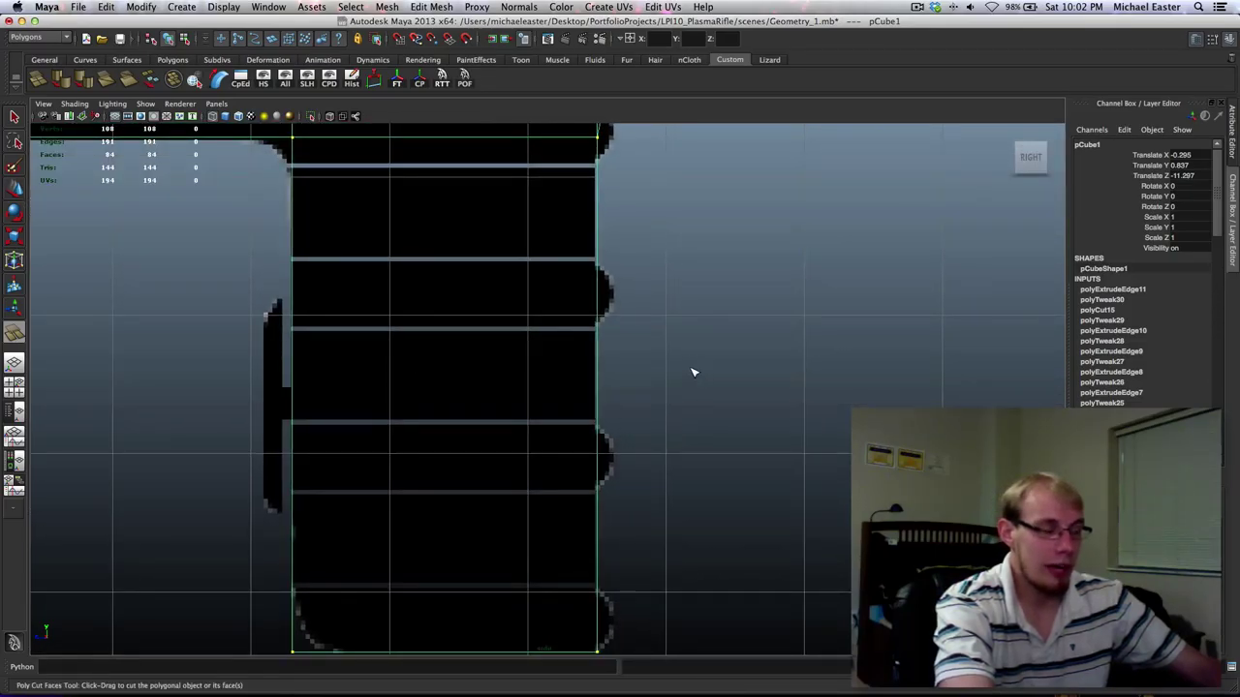
alt+middle_drag(406, 295, 553, 268)
alt+right_drag(553, 268, 576, 530)
alt+middle_drag(576, 528, 540, 339)
alt+right_drag(539, 339, 518, 402)
alt+middle_drag(477, 330, 499, 443)
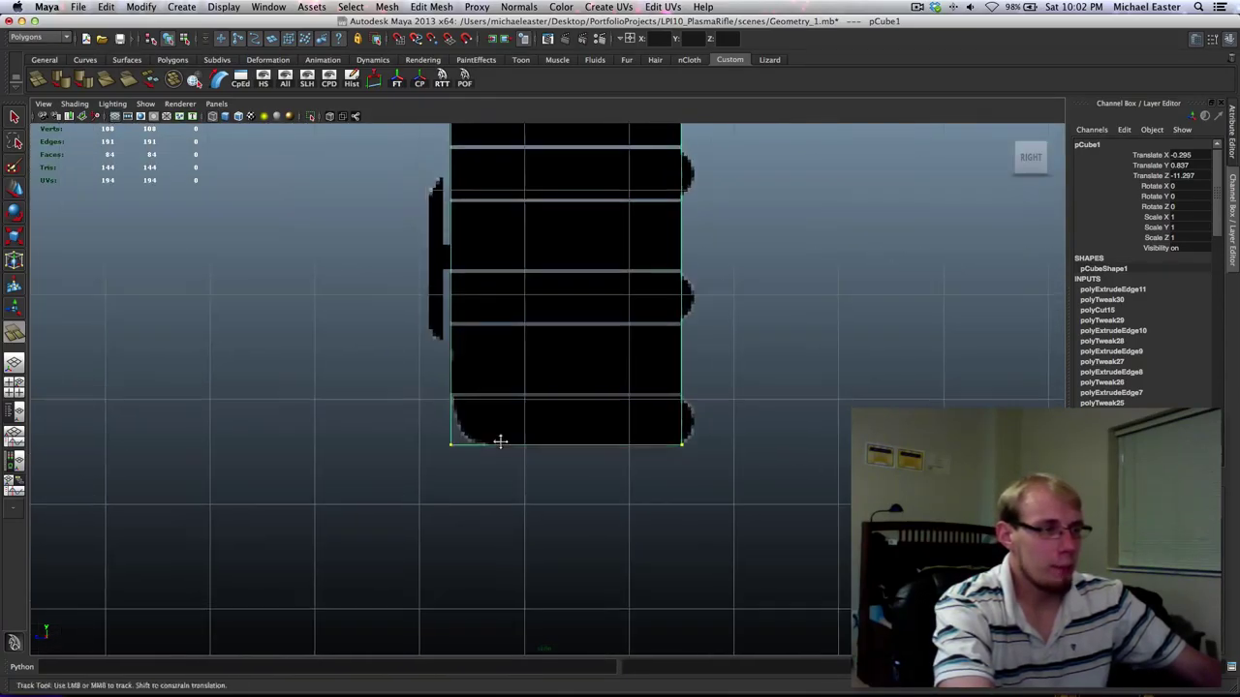
mouse_move(498, 442)
alt+right_down()
mouse_move(504, 474)
mouse_move(503, 431)
alt+right_up()
alt+middle_drag(501, 258, 501, 328)
alt+right_drag(501, 328, 498, 361)
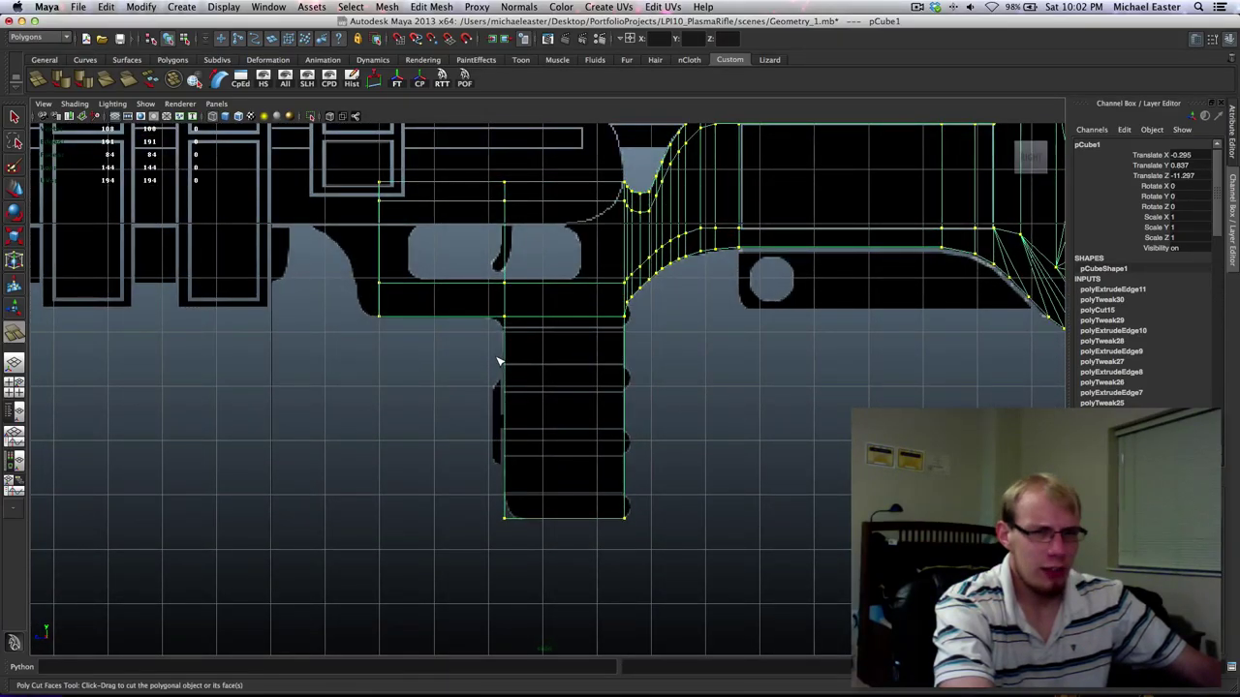
alt+middle_drag(531, 341, 524, 232)
alt+right_drag(498, 411, 502, 473)
Cut four horizontal lines across the grip's lower end with the Cut Faces tool, spaced along the rounded front corner.
alt+middle_drag(551, 312, 515, 322)
scroll(515, 326, up, 5)
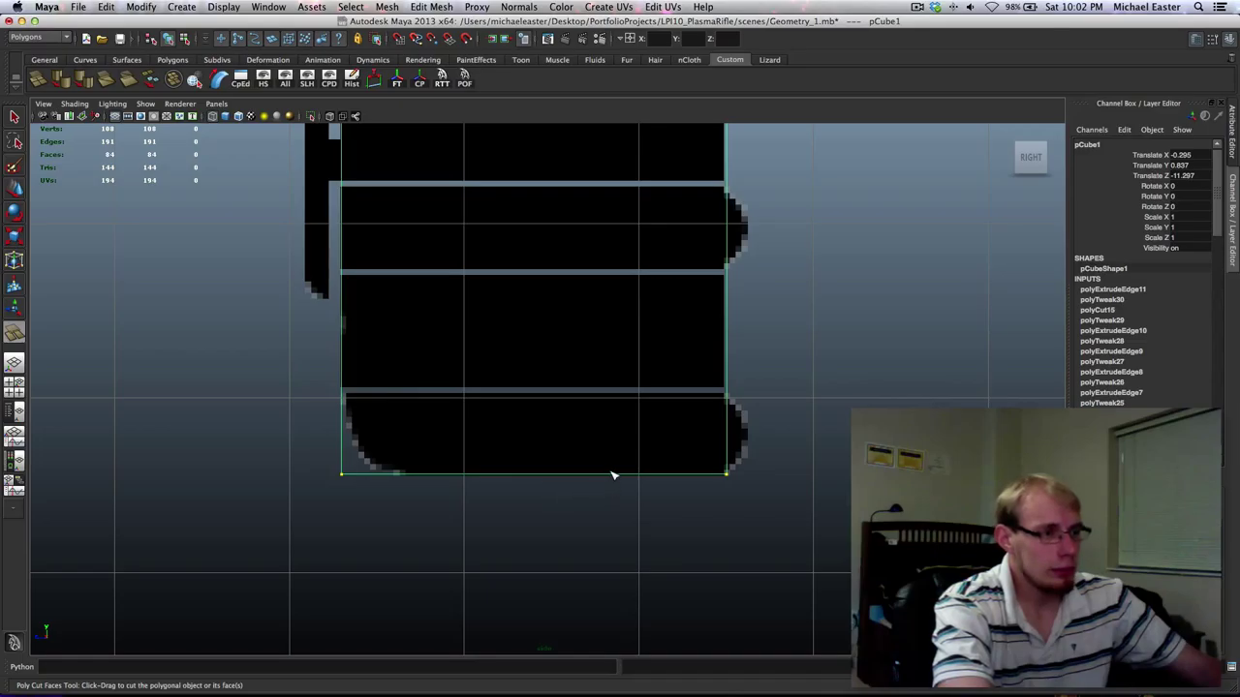
right_drag(611, 460, 666, 442)
key(q)
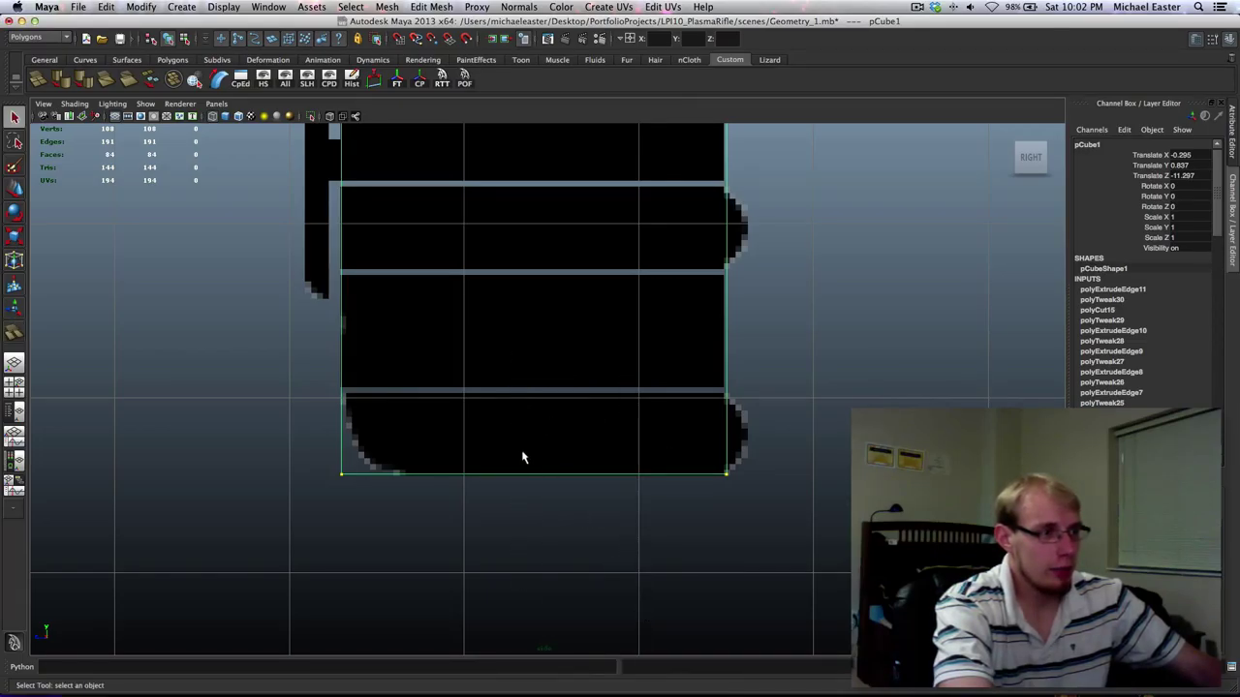
shift+right_drag(522, 457, 678, 335)
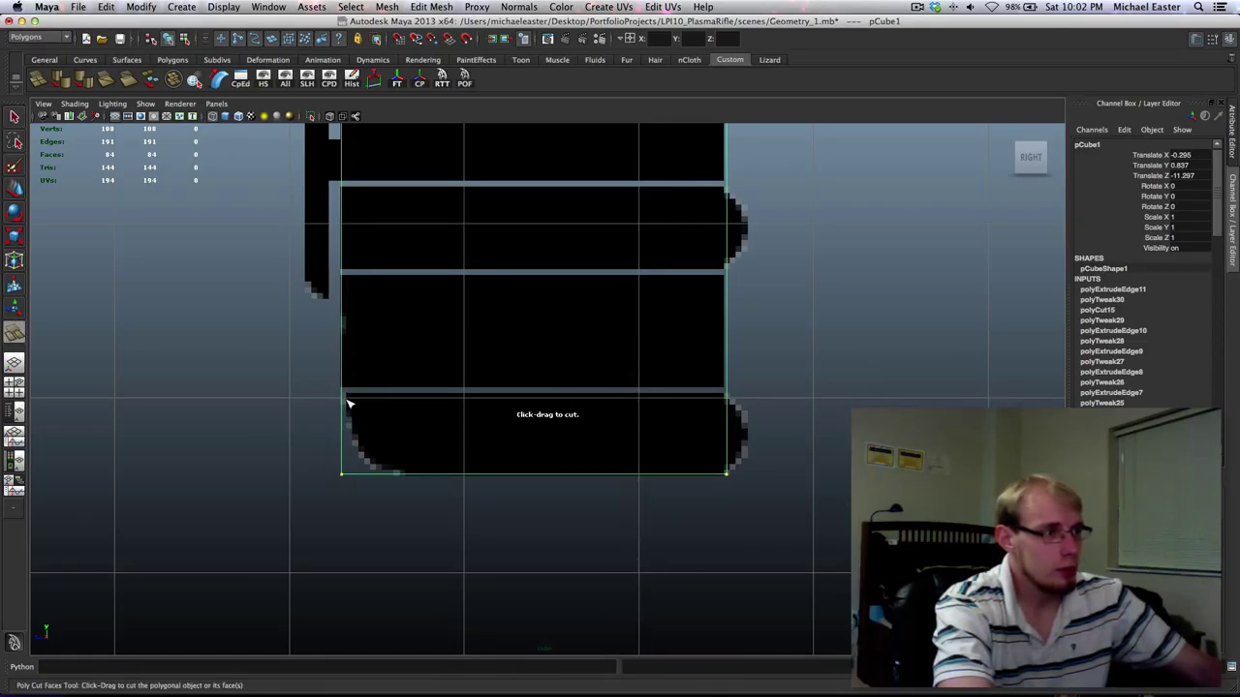
drag(349, 397, 419, 423)
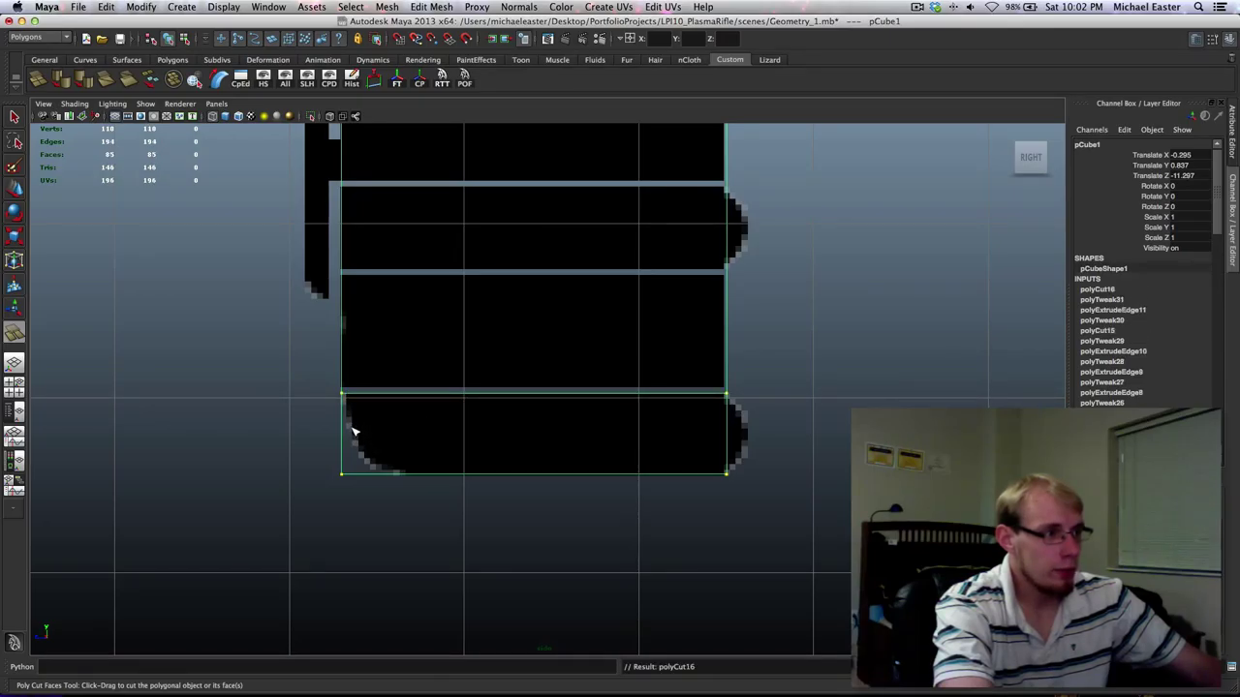
drag(354, 432, 470, 481)
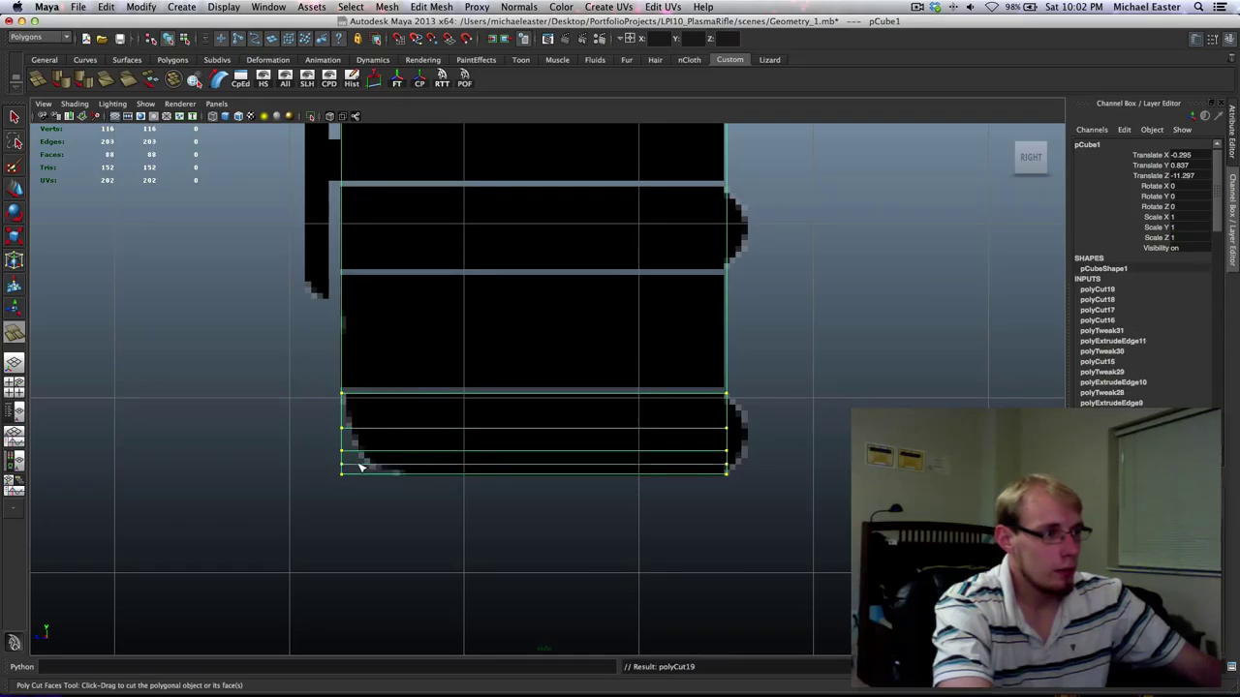
Shift the front vertices of the lower cuts backward, fitting the upper ones to the start of the rounded reference corner.
right_drag(359, 464, 284, 449)
drag(305, 420, 443, 554)
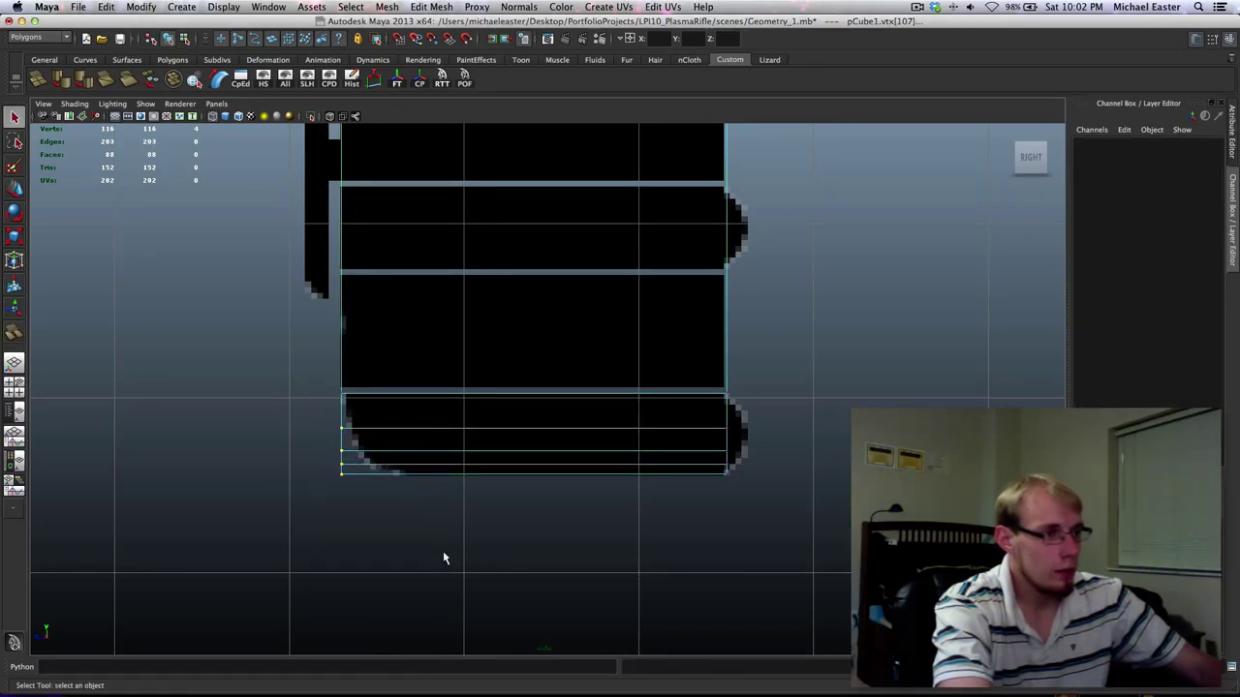
key(w)
middle_drag(448, 529, 457, 524)
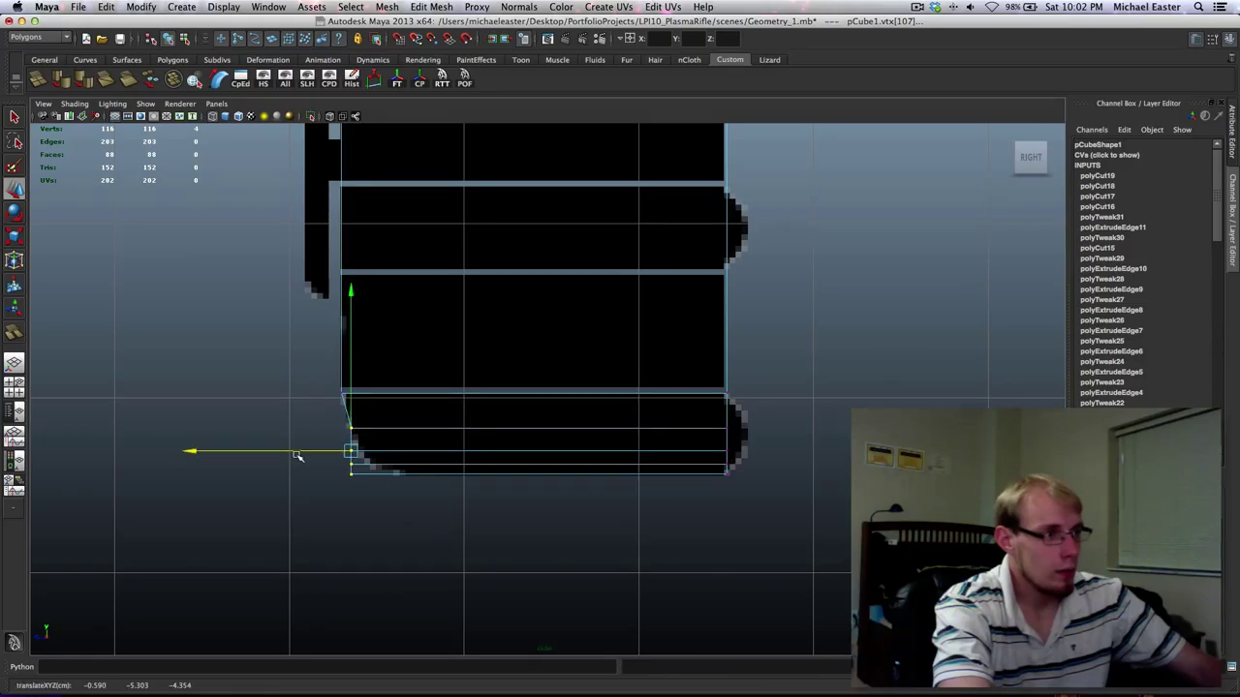
drag(306, 442, 442, 526)
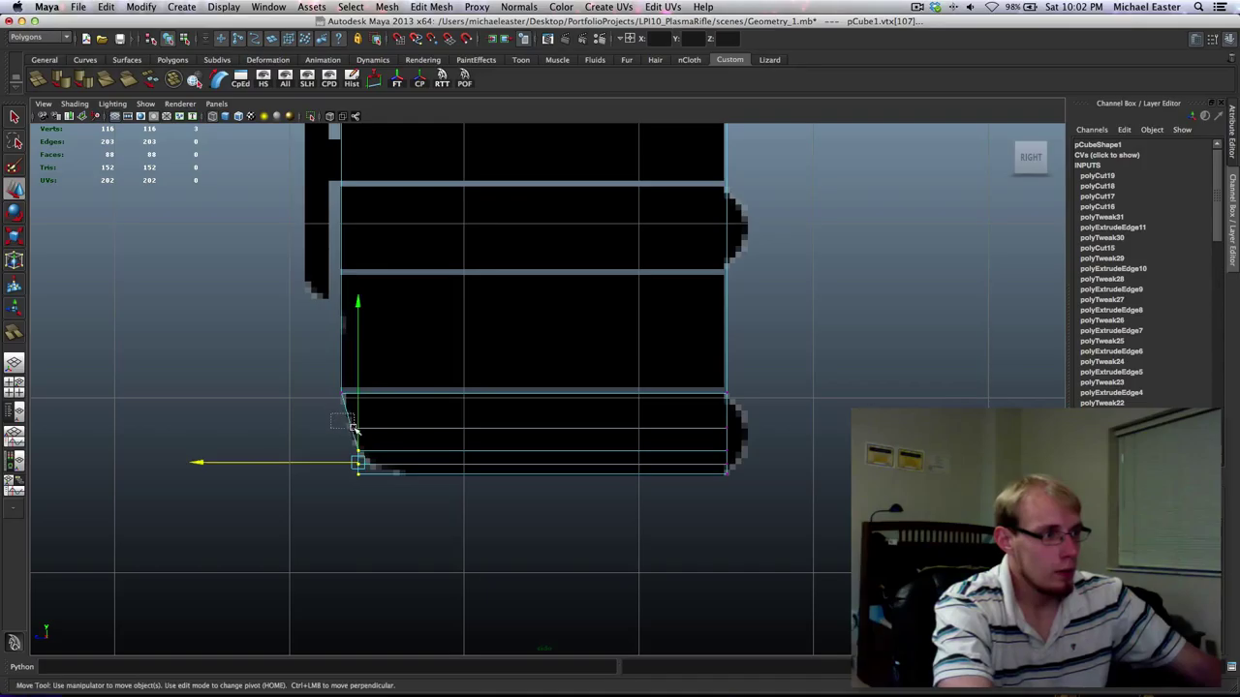
drag(332, 417, 393, 437)
middle_drag(454, 447, 448, 447)
Move the two lowest front vertices backward, the bottommost one farther, to complete the grip's rounded lower front corner.
drag(344, 458, 410, 516)
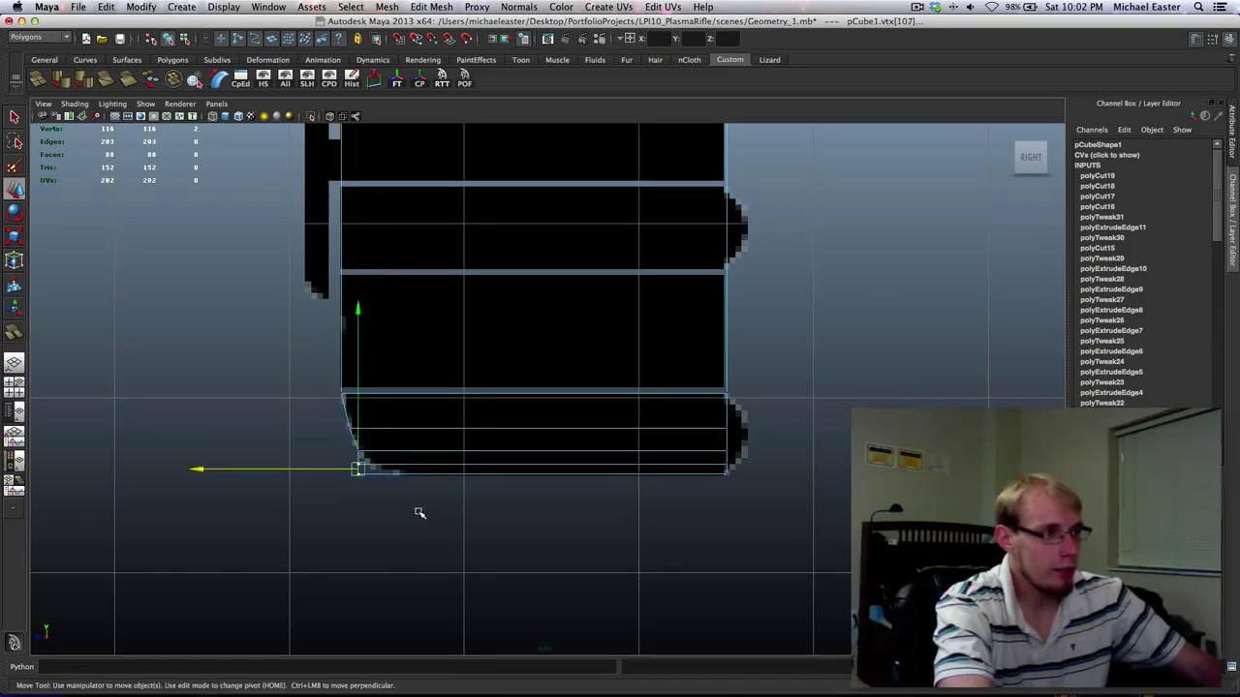
middle_drag(414, 511, 427, 514)
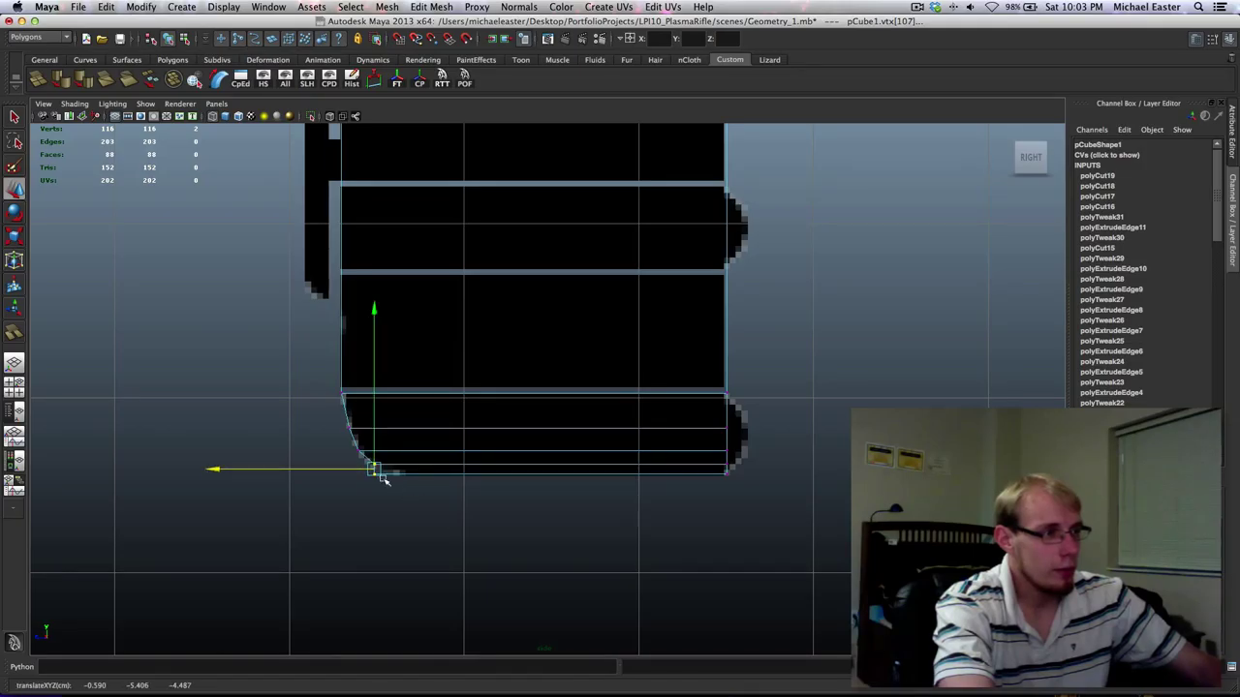
drag(353, 472, 353, 473)
middle_drag(409, 531, 445, 533)
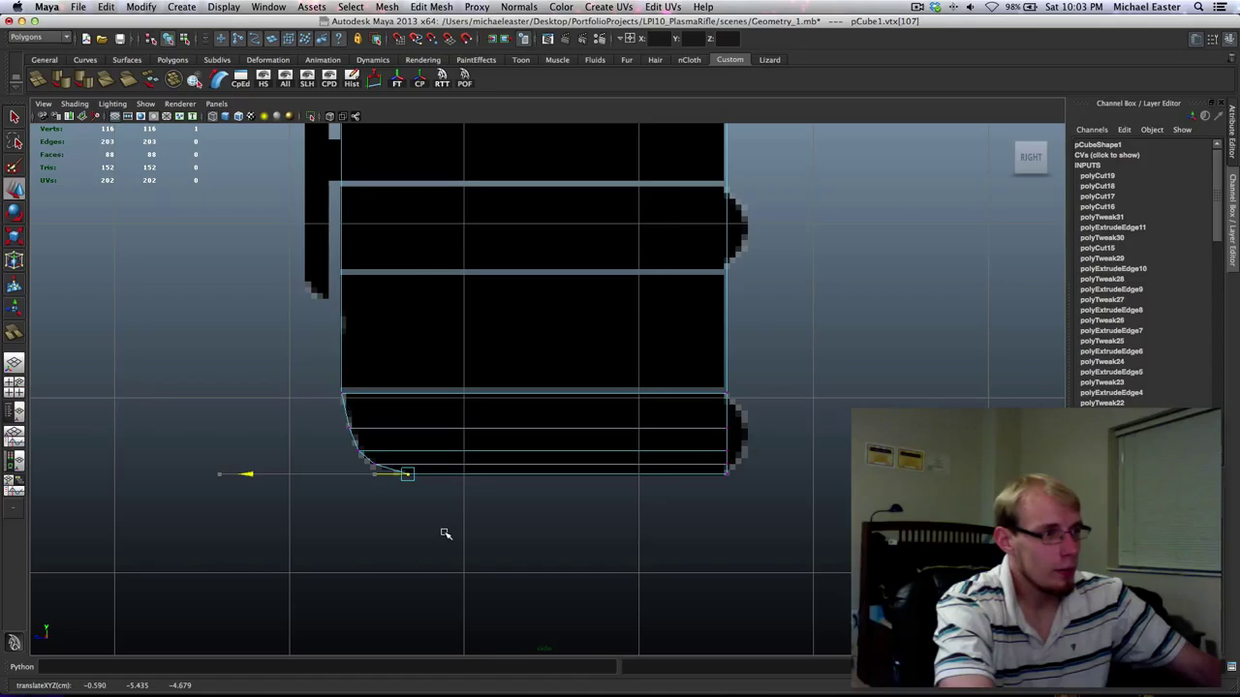
Merge the four back-side vertices of the new cuts into the grip's bottom back corner vertex with the Merge Vertex Tool.
alt+middle_drag(565, 523, 428, 545)
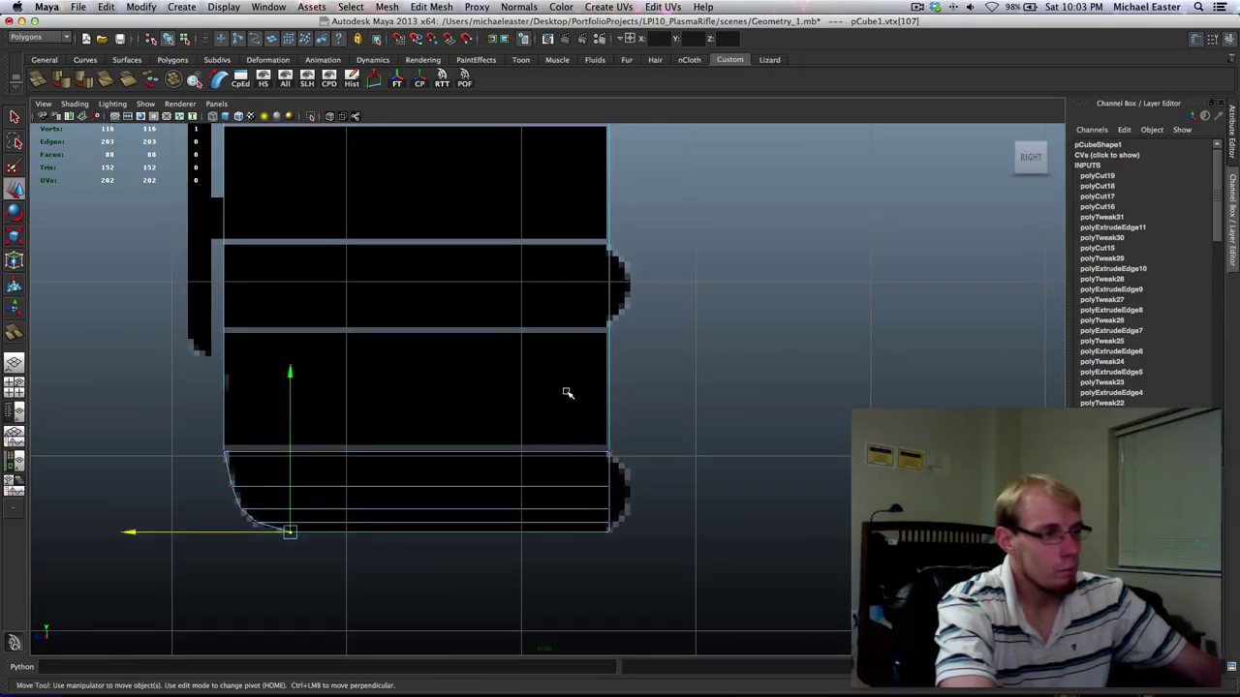
drag(575, 420, 651, 560)
alt+middle_drag(643, 407, 635, 476)
drag(499, 420, 665, 600)
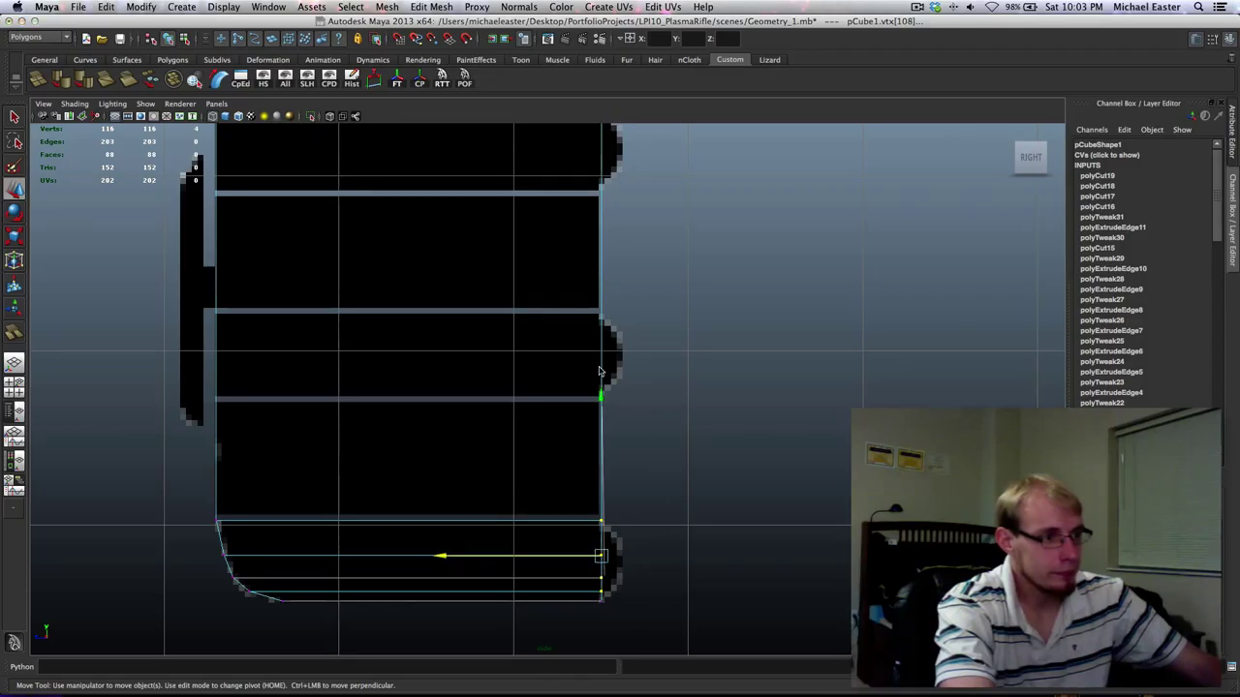
shift+right_drag(599, 368, 614, 502)
drag(602, 581, 606, 619)
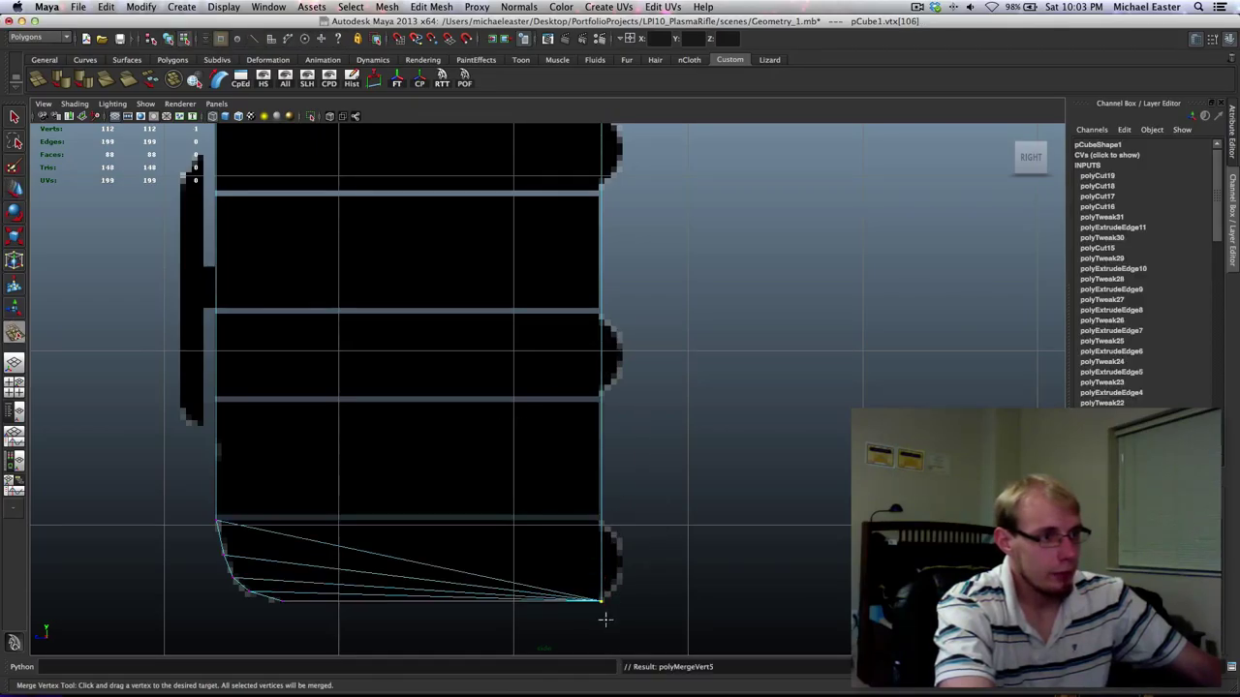
Subdivide the grip's long front edge using Add Divisions with division levels set to 2.
alt+middle_drag(576, 518, 856, 642)
alt+middle_drag(403, 547, 254, 634)
scroll(323, 484, down, 8)
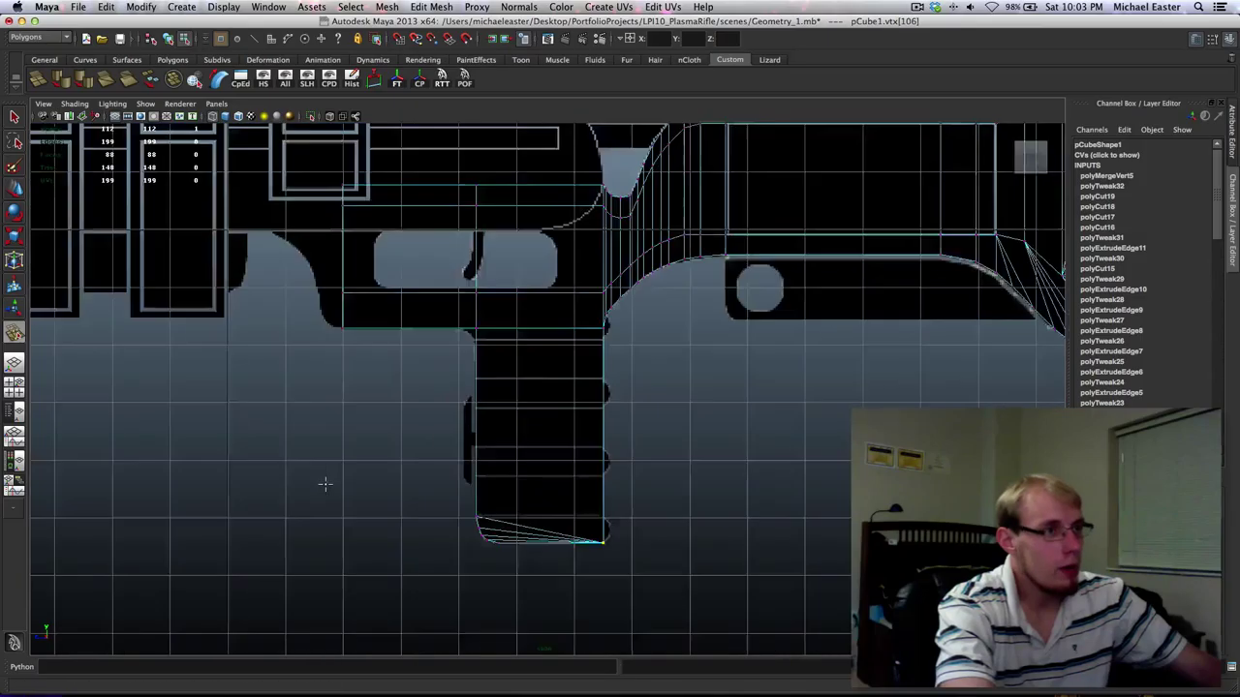
alt+middle_drag(526, 436, 541, 442)
scroll(558, 441, up, 2)
scroll(557, 440, up, 3)
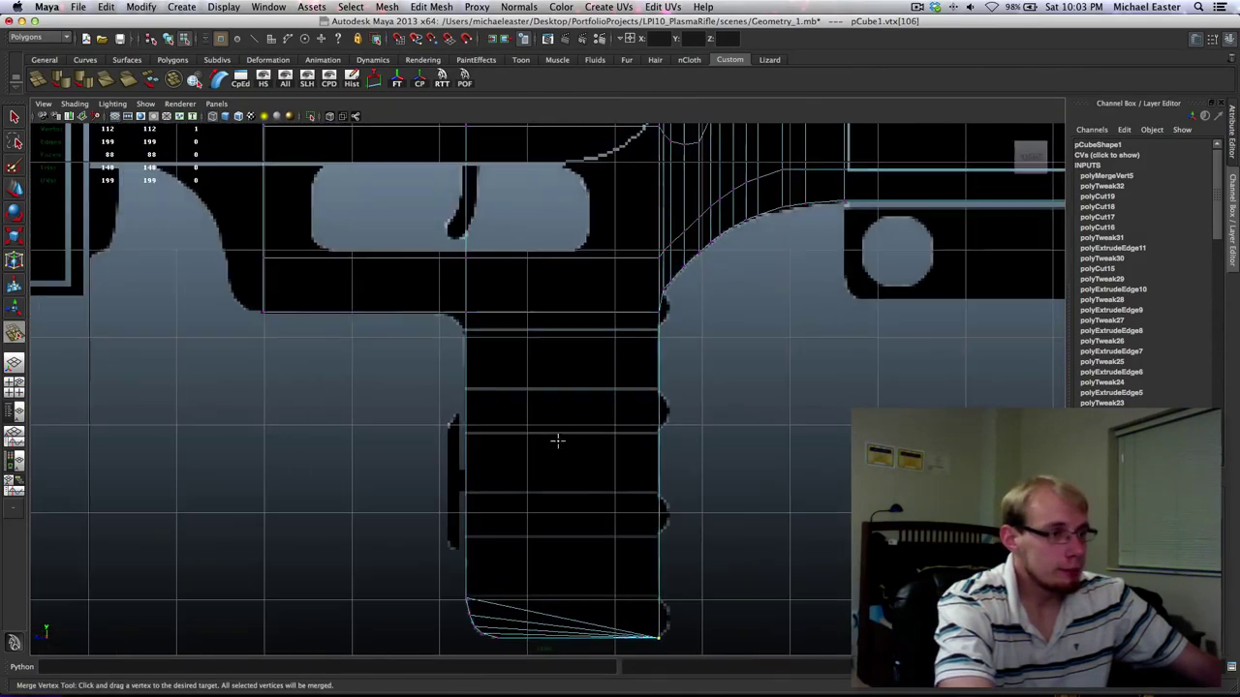
right_drag(472, 414, 475, 389)
click(471, 408)
alt+middle_drag(521, 428, 524, 424)
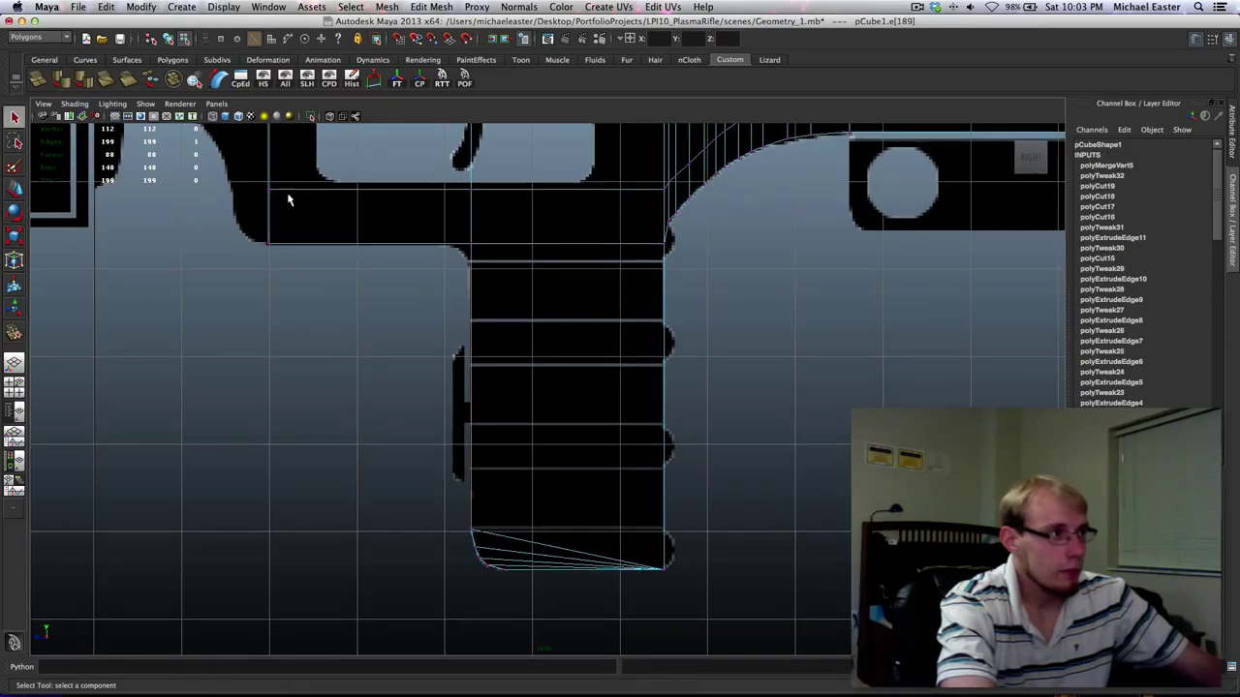
double_click(38, 82)
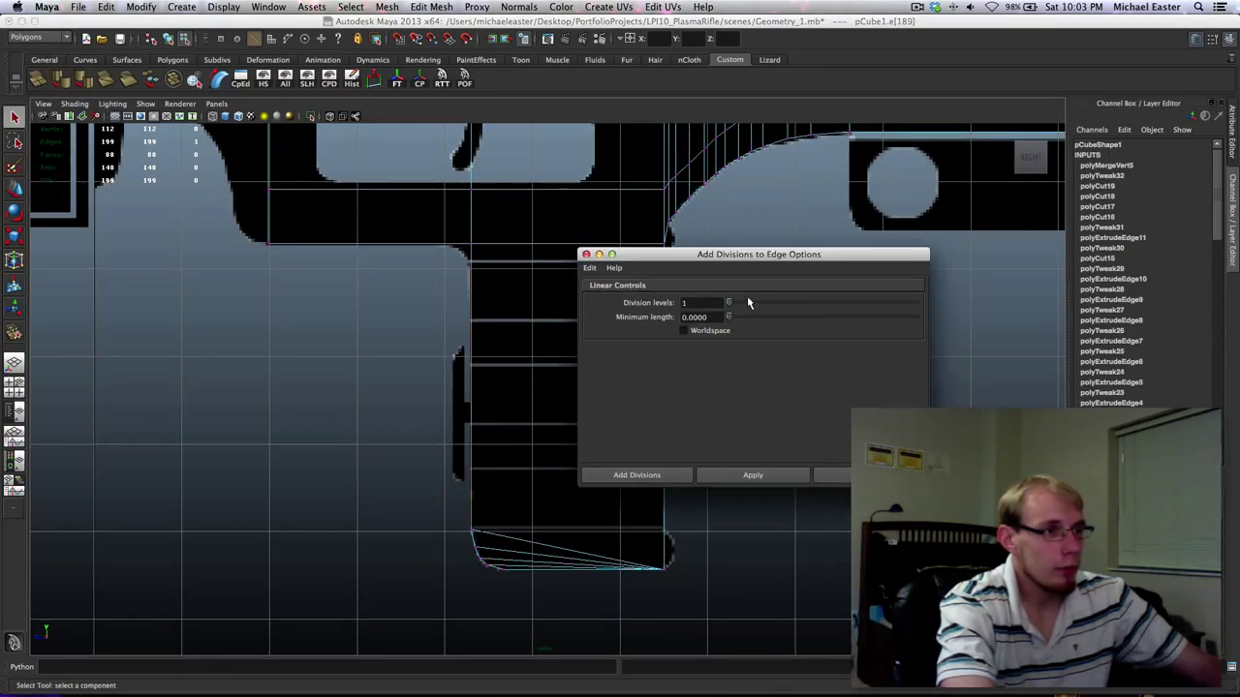
click(792, 302)
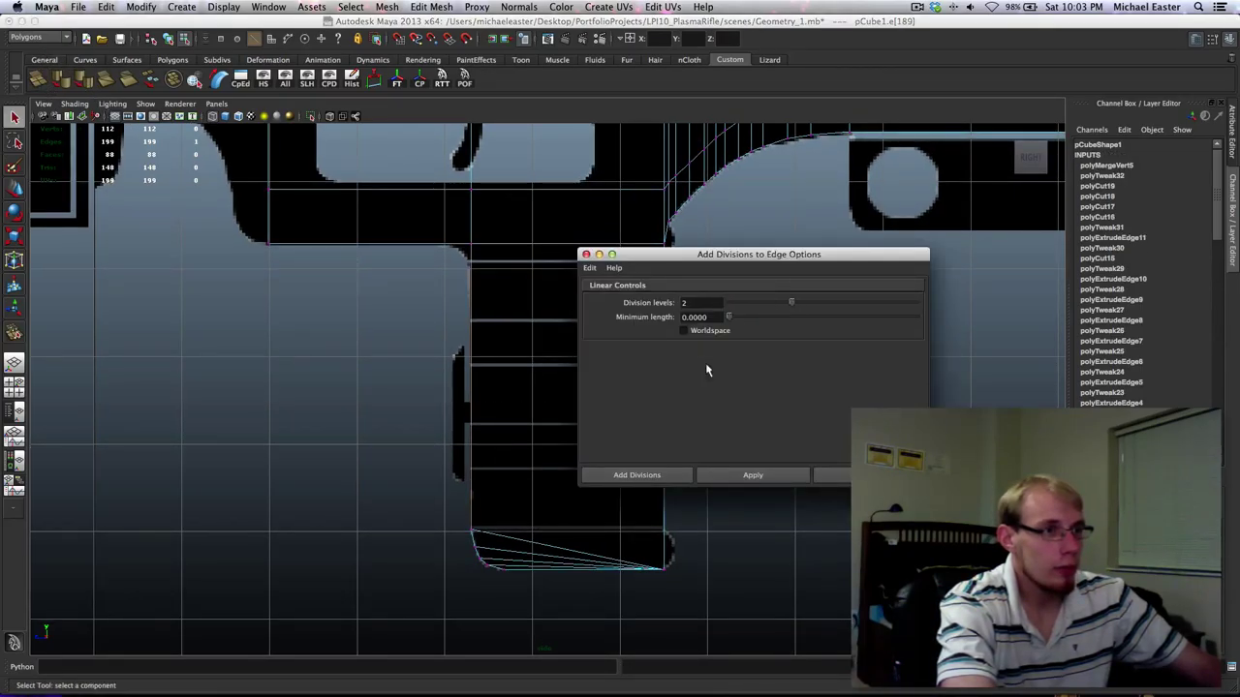
click(661, 474)
Select the two new vertices on the grip's front edge and scale them vertically closer together.
key(w)
right_drag(472, 371, 397, 354)
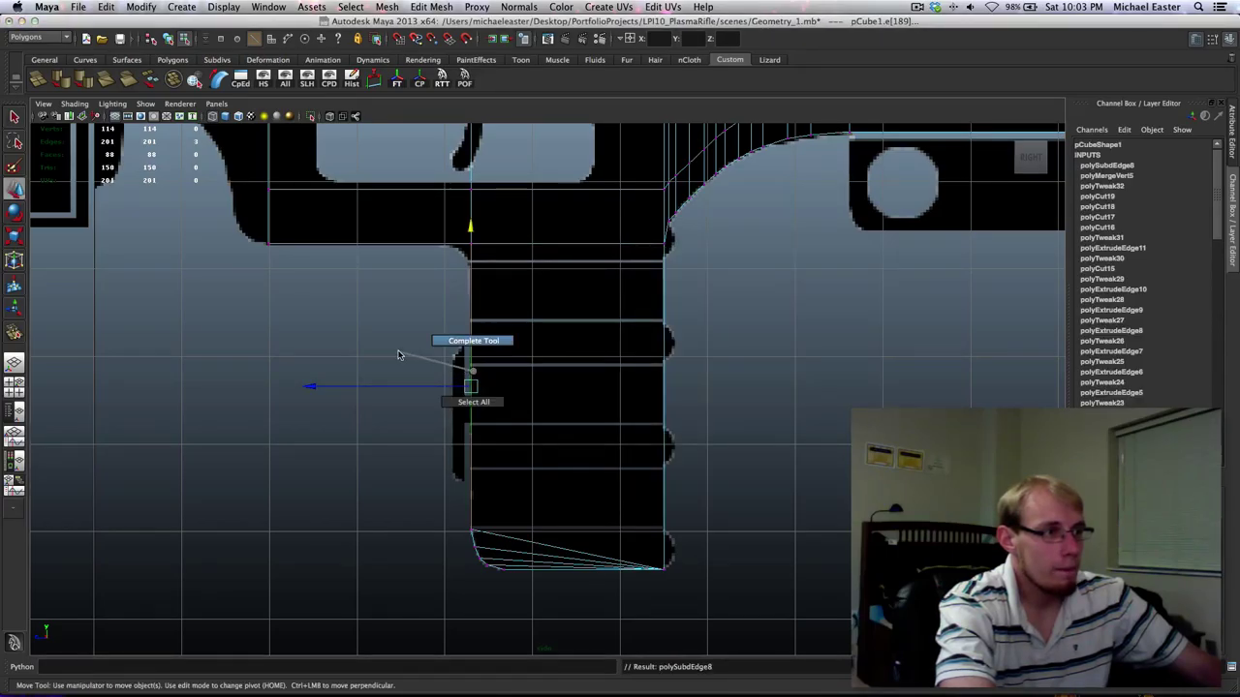
key(q)
right_drag(470, 407, 338, 382)
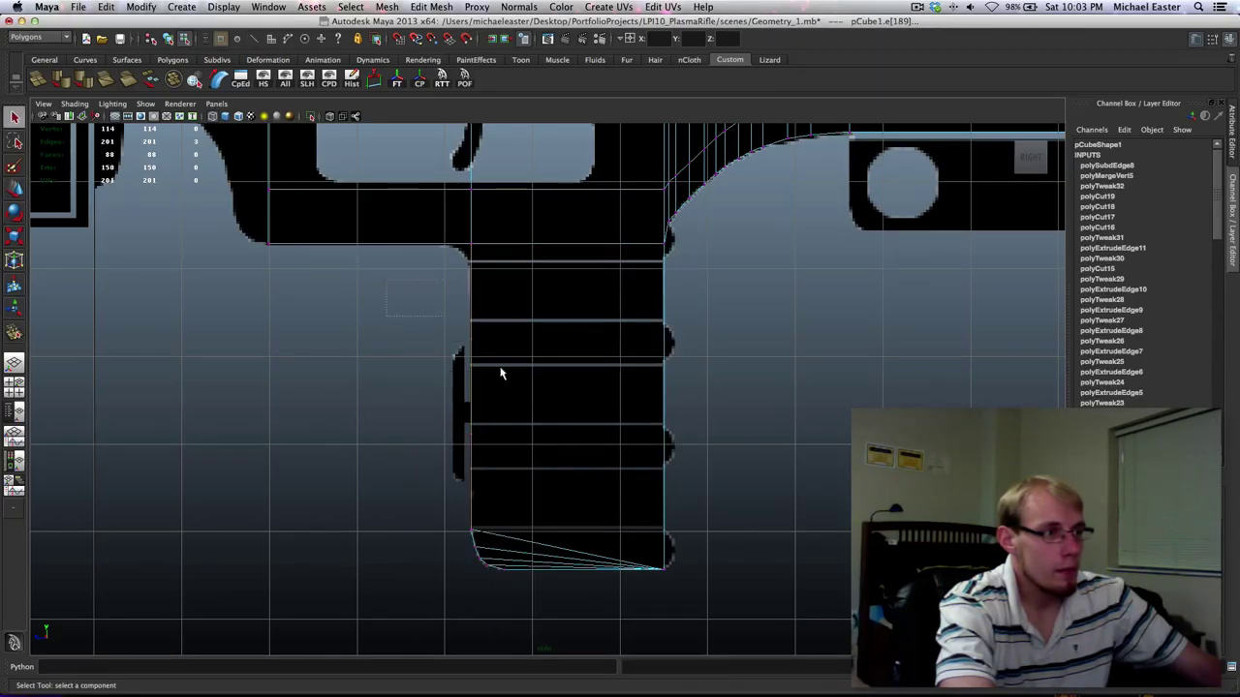
drag(454, 280, 586, 491)
key(w)
key(r)
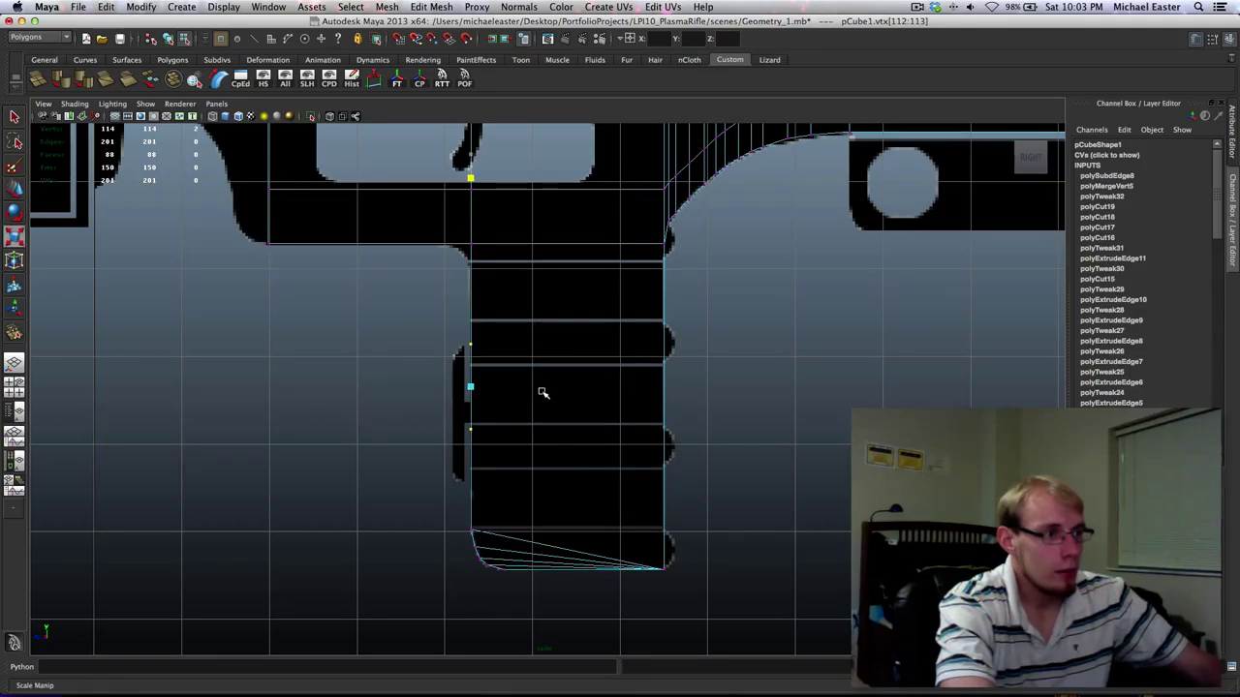
middle_drag(543, 549, 547, 653)
Move and vertically scale the two grip front-edge vertices to match the upper and lower sides of the reference bar's narrow connector.
key(w)
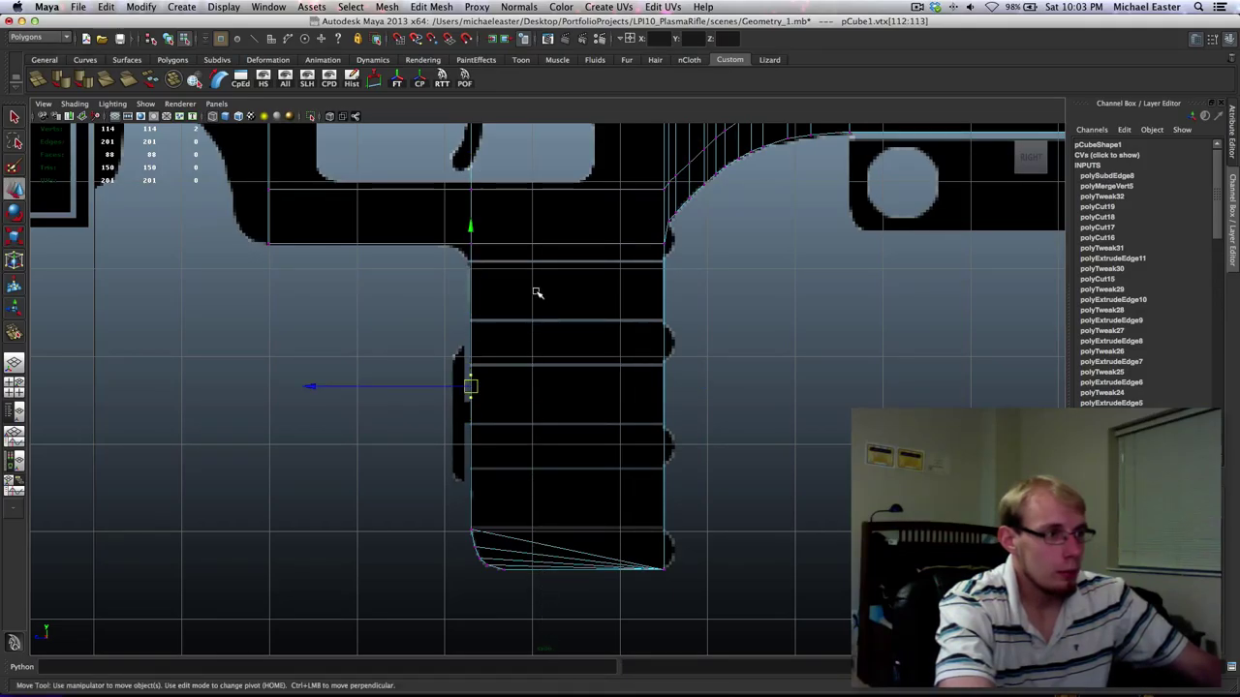
middle_drag(536, 290, 545, 318)
key(f)
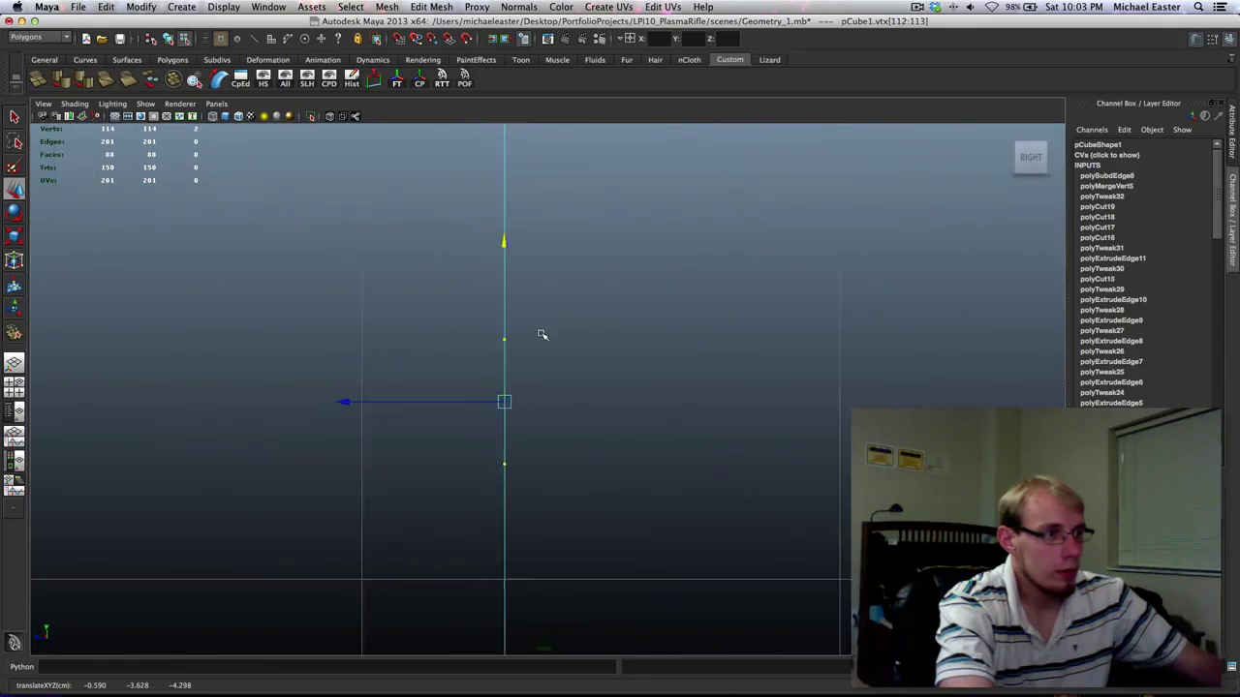
key(r)
middle_drag(614, 265, 617, 318)
key(w)
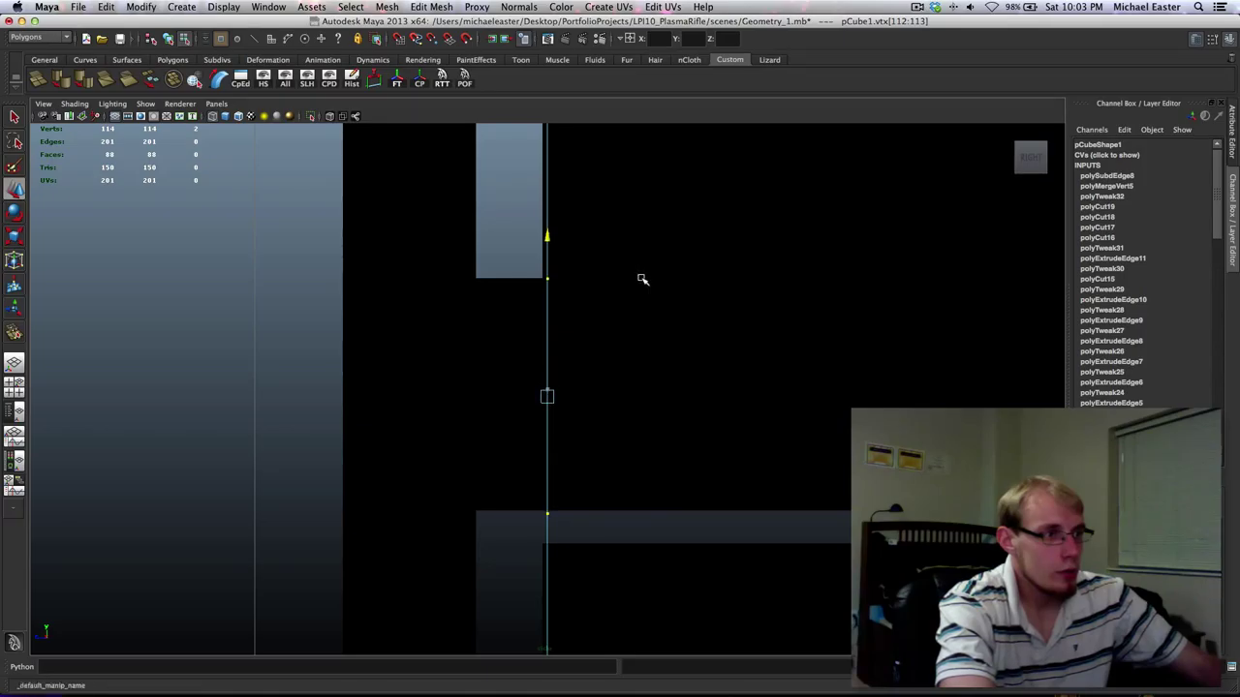
middle_drag(642, 277, 642, 279)
scroll(642, 277, down, 5)
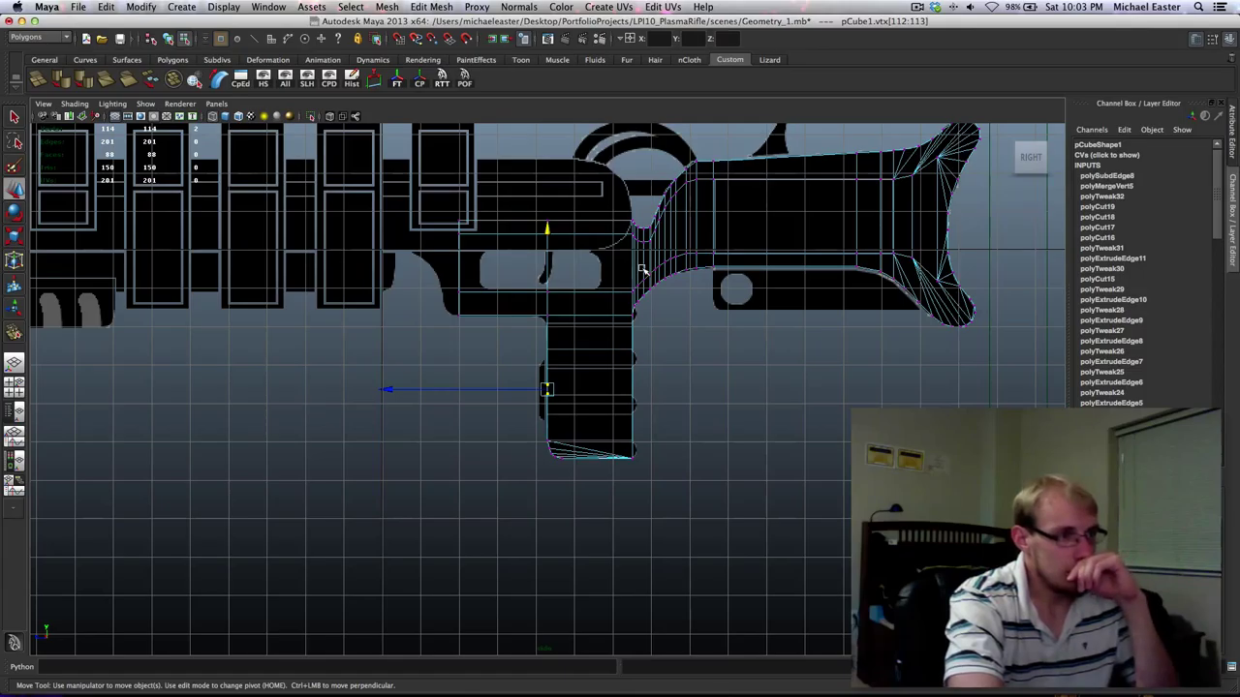
scroll(642, 272, up, 6)
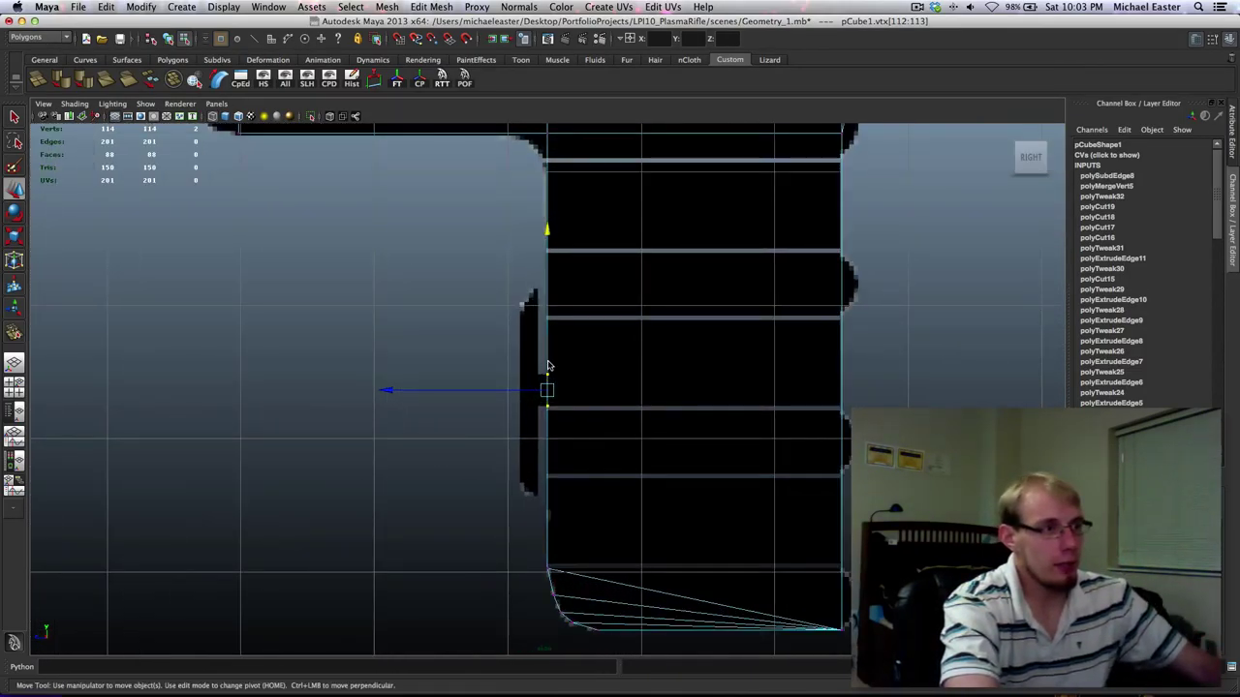
Split the grip face from the upper front-edge vertex to the upper back corner and from the lower one to the bottom back corner.
right_drag(546, 361, 558, 300)
key(q)
drag(549, 353, 553, 423)
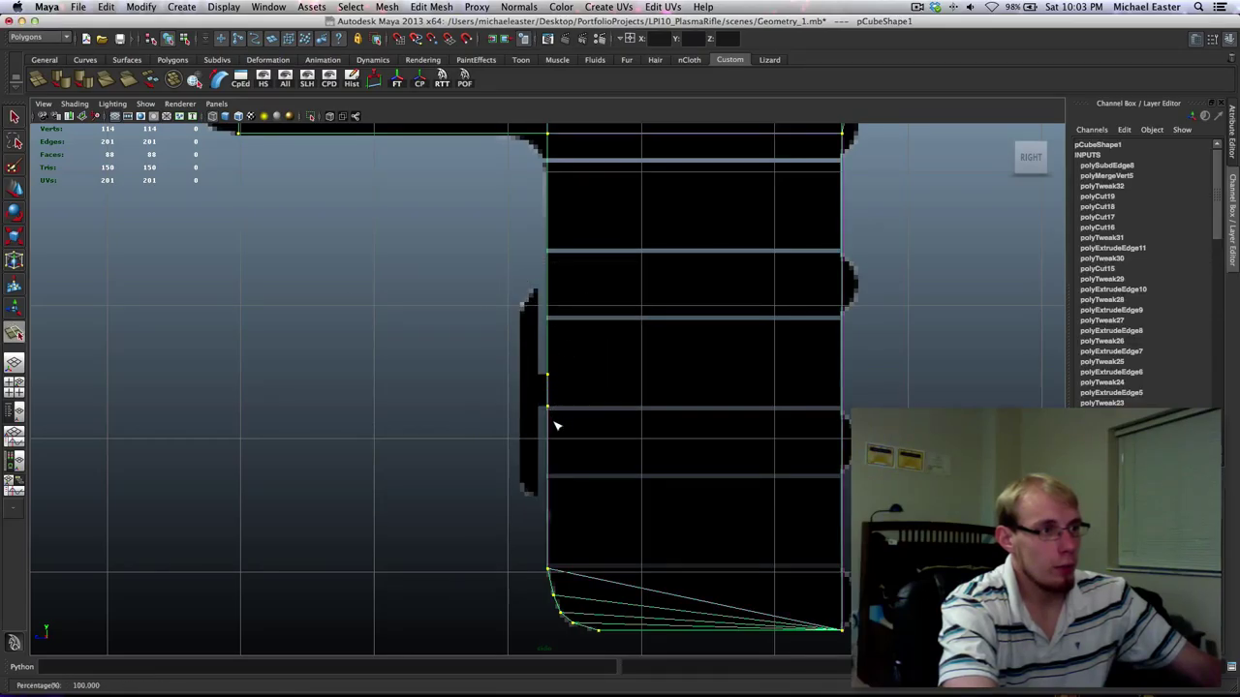
click(841, 135)
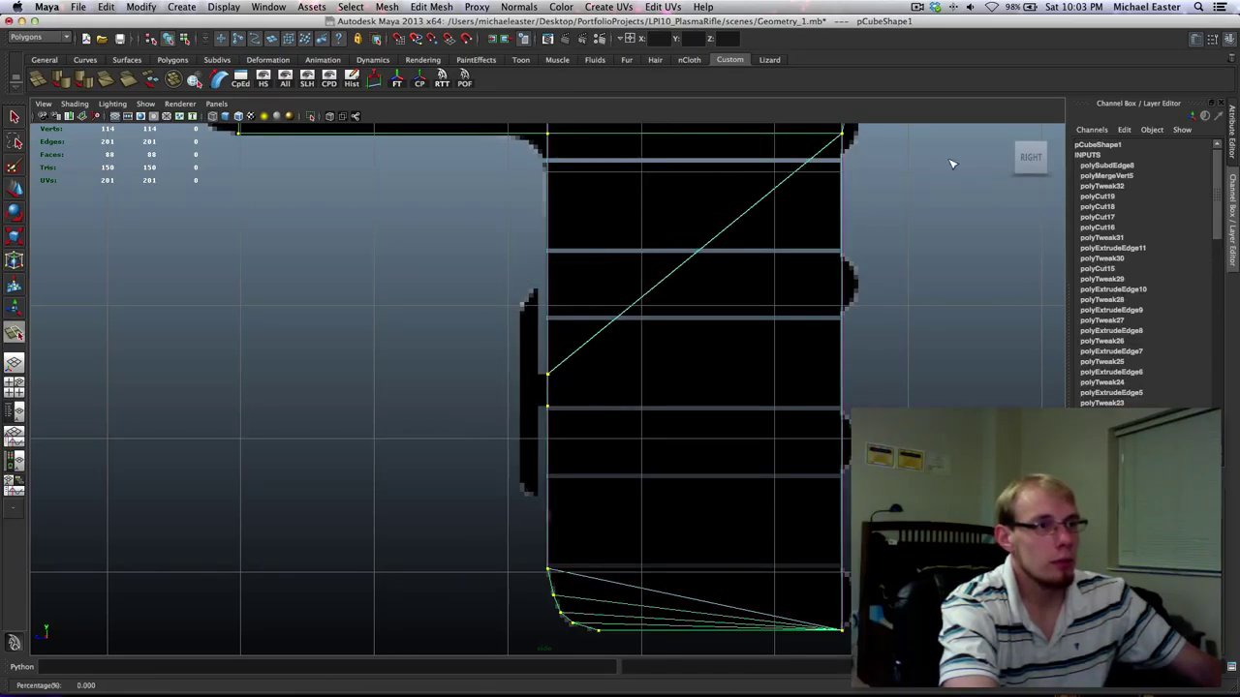
key(Return)
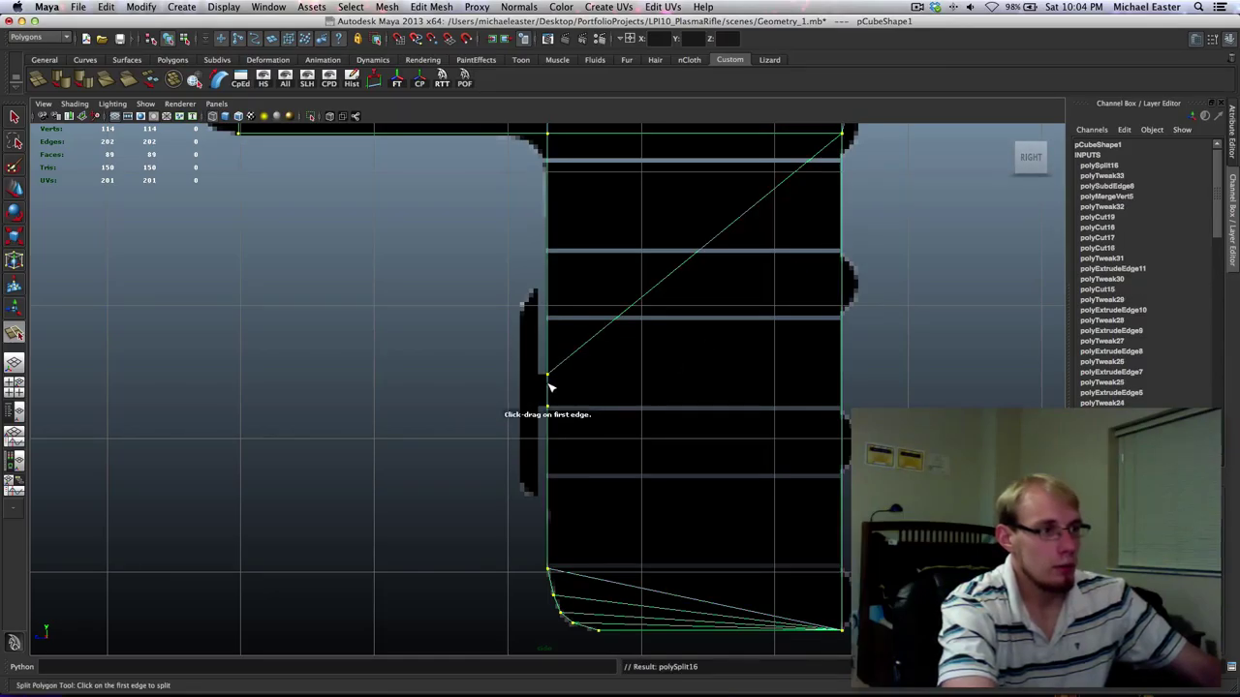
drag(550, 387, 606, 548)
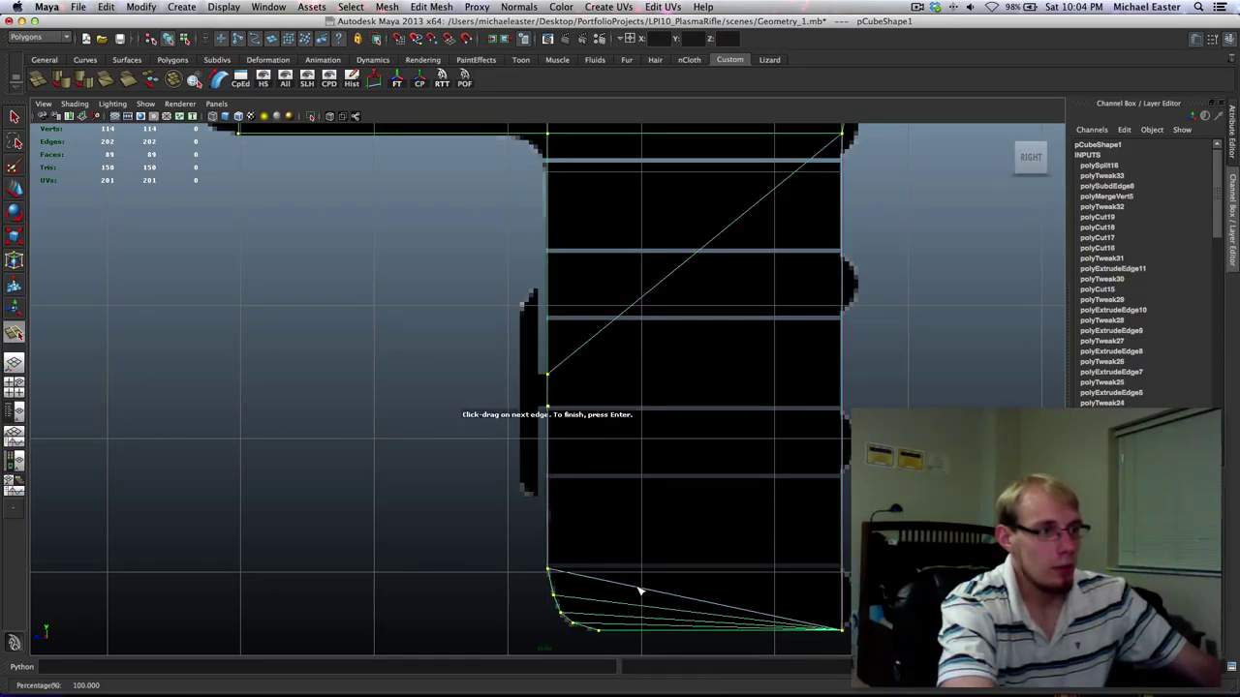
drag(639, 591, 838, 628)
key(Return)
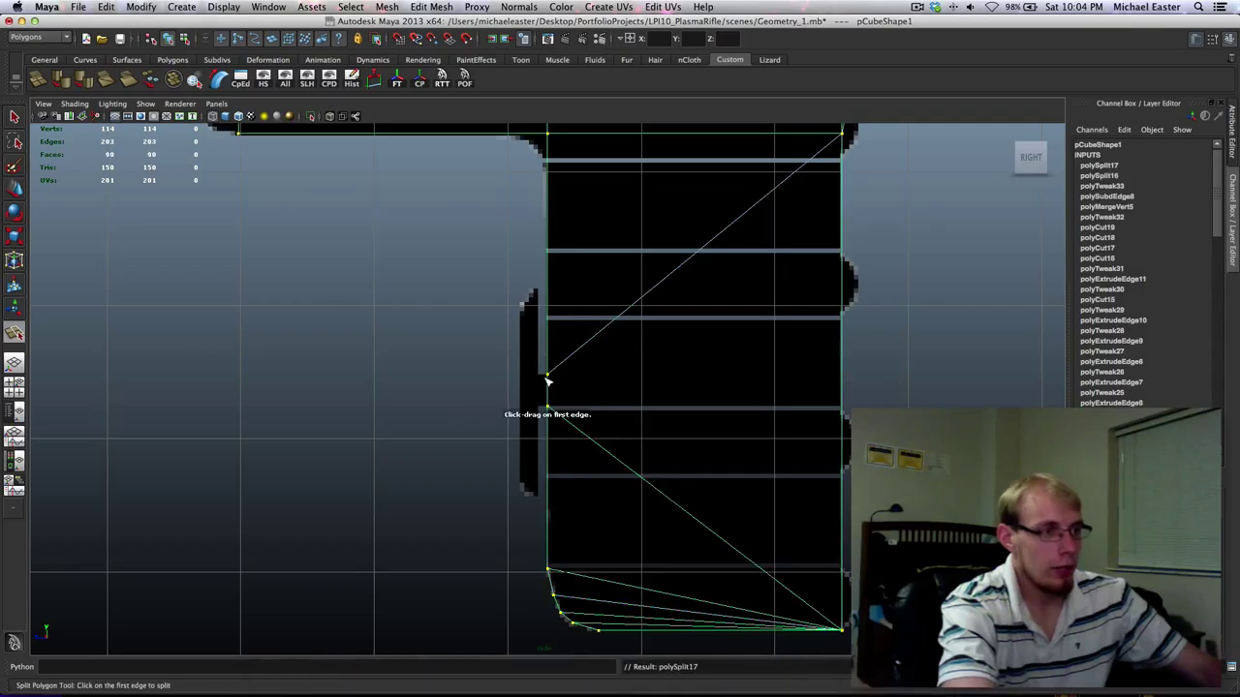
key(q)
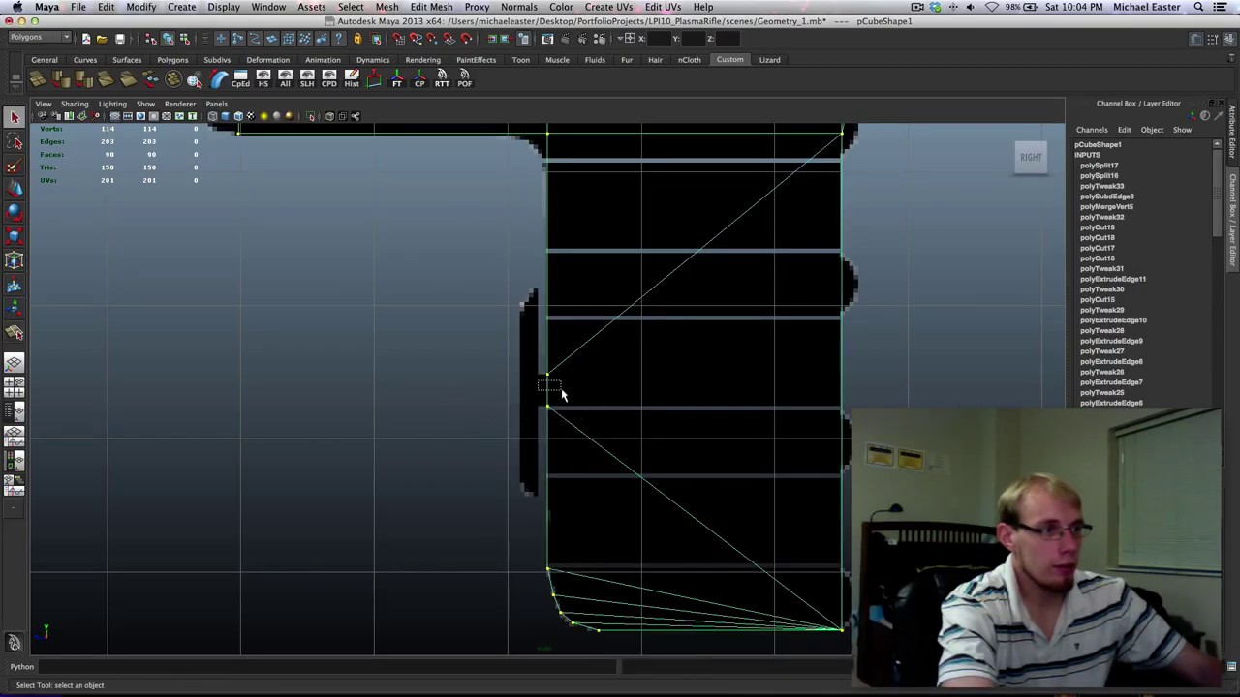
click(550, 390)
key(t)
key(w)
shift+middle_drag(692, 378, 659, 382)
key(super+z)
key(ctrl+z)
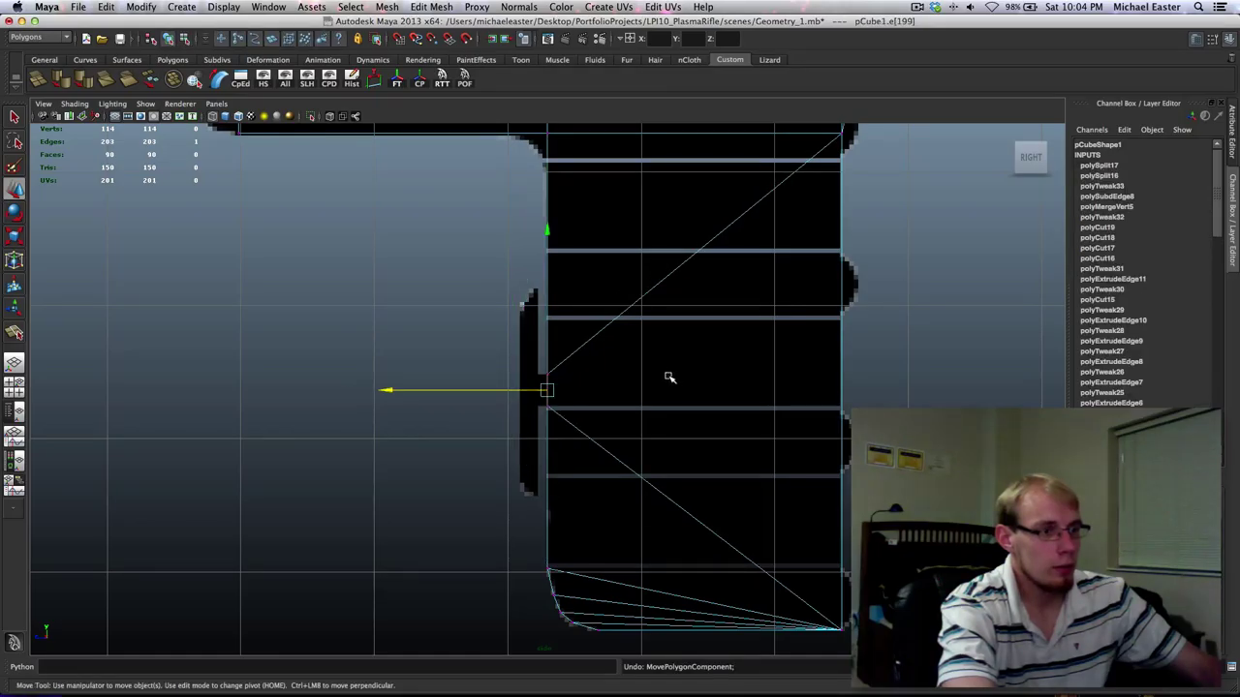
key(ctrl+z)
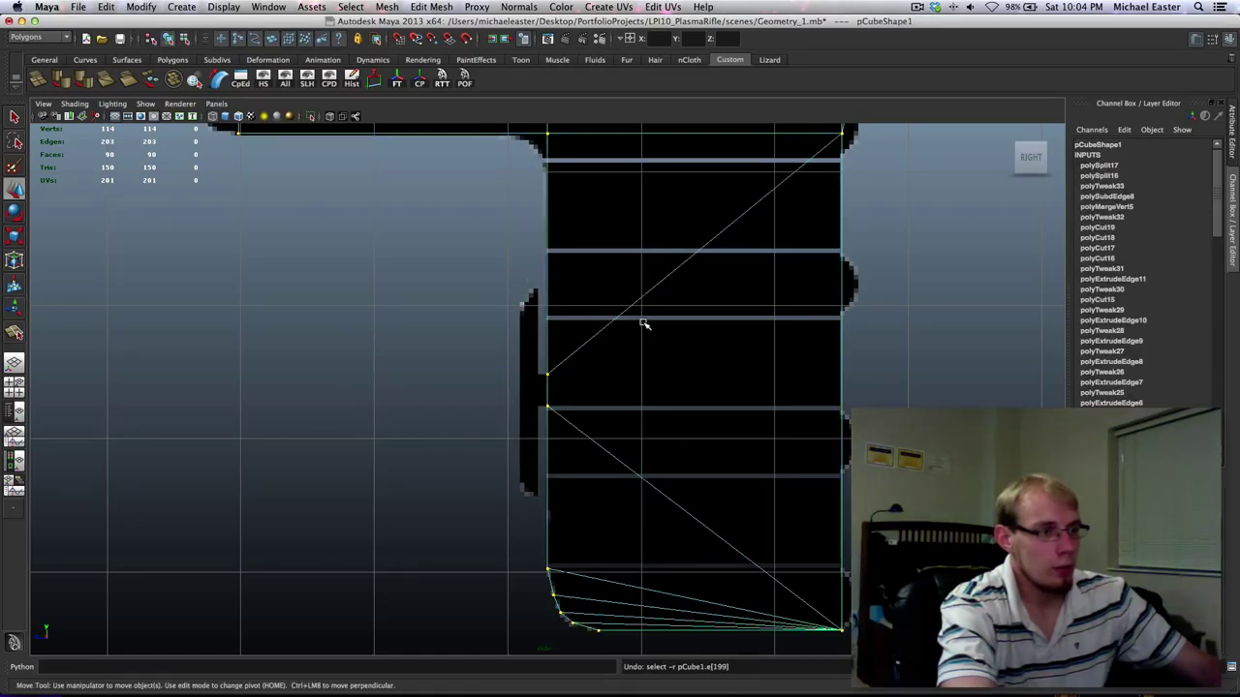
key(ctrl+z)
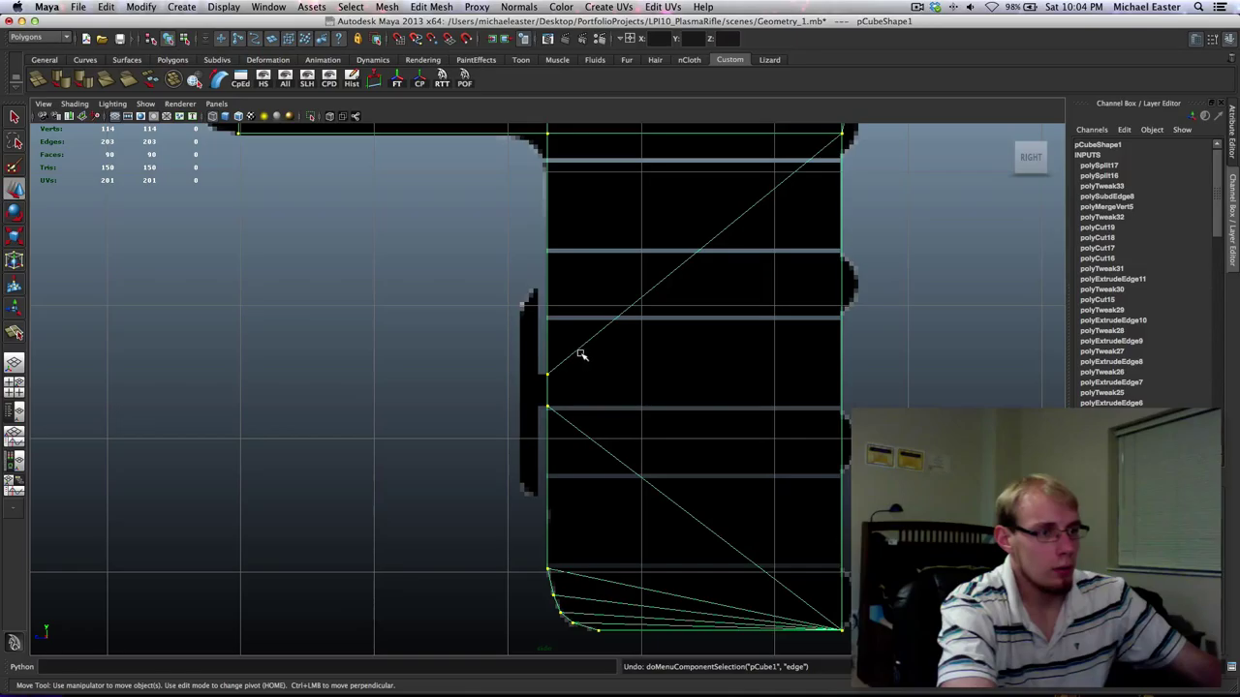
Extrude the short grip edge between the two front vertices forward to the outer side of the reference bar.
right_drag(581, 356, 552, 363)
click(541, 390)
key(w)
middle_drag(794, 436, 773, 426)
key(w)
scroll(650, 446, up, 5)
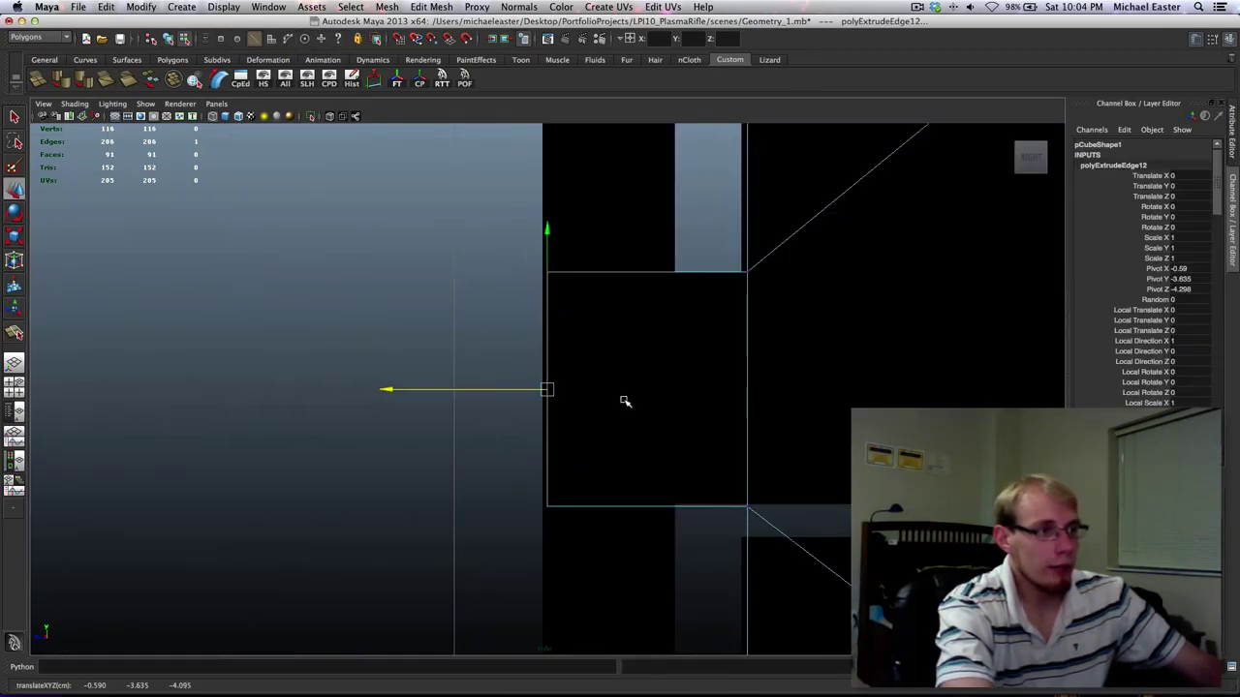
middle_drag(695, 388, 689, 390)
Cut vertically through the extruded tab along the reference bar's inner side with the Cut Faces Tool.
right_drag(702, 283, 756, 265)
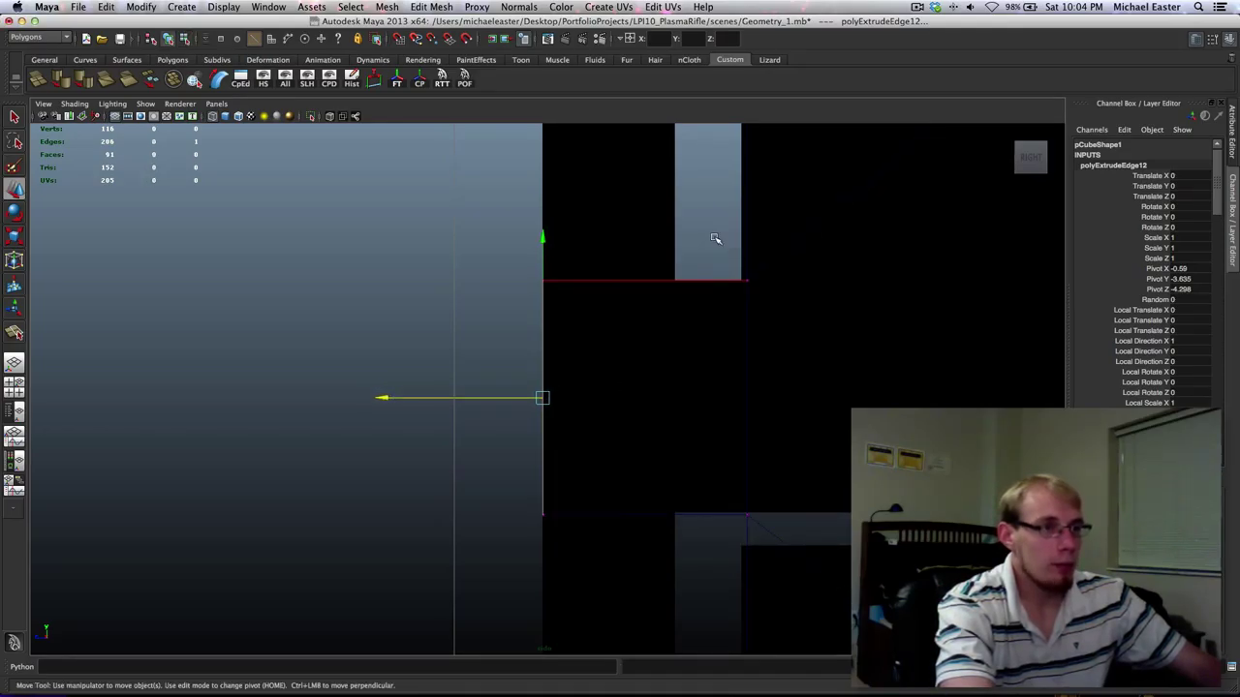
key(q)
shift+right_drag(676, 282, 786, 244)
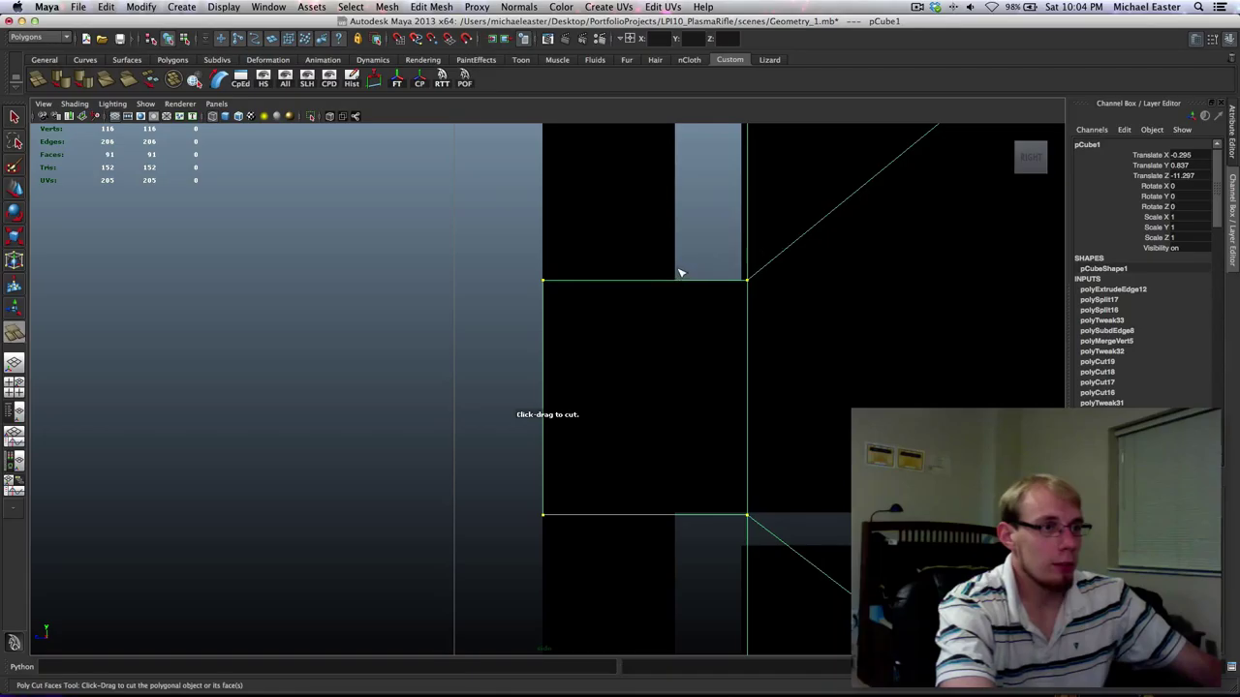
drag(678, 266, 668, 290)
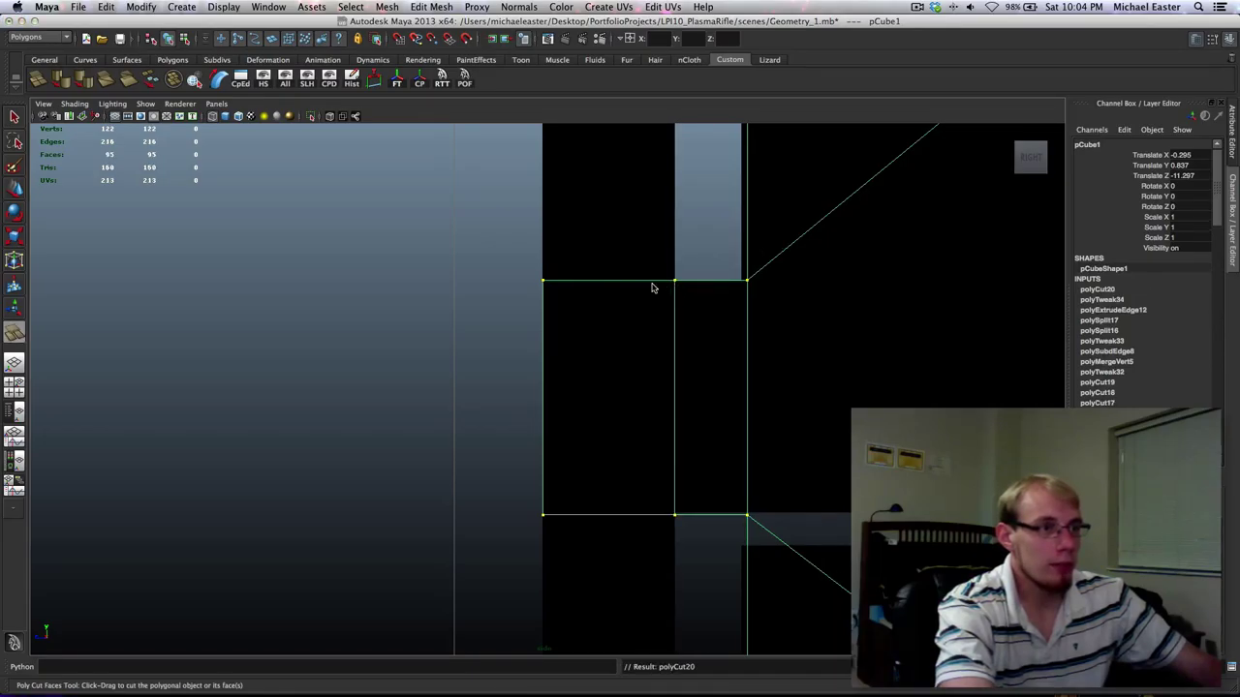
Extrude the upper and lower edges of the tab's outer section.
right_drag(652, 283, 656, 249)
key(q)
drag(584, 425, 639, 548)
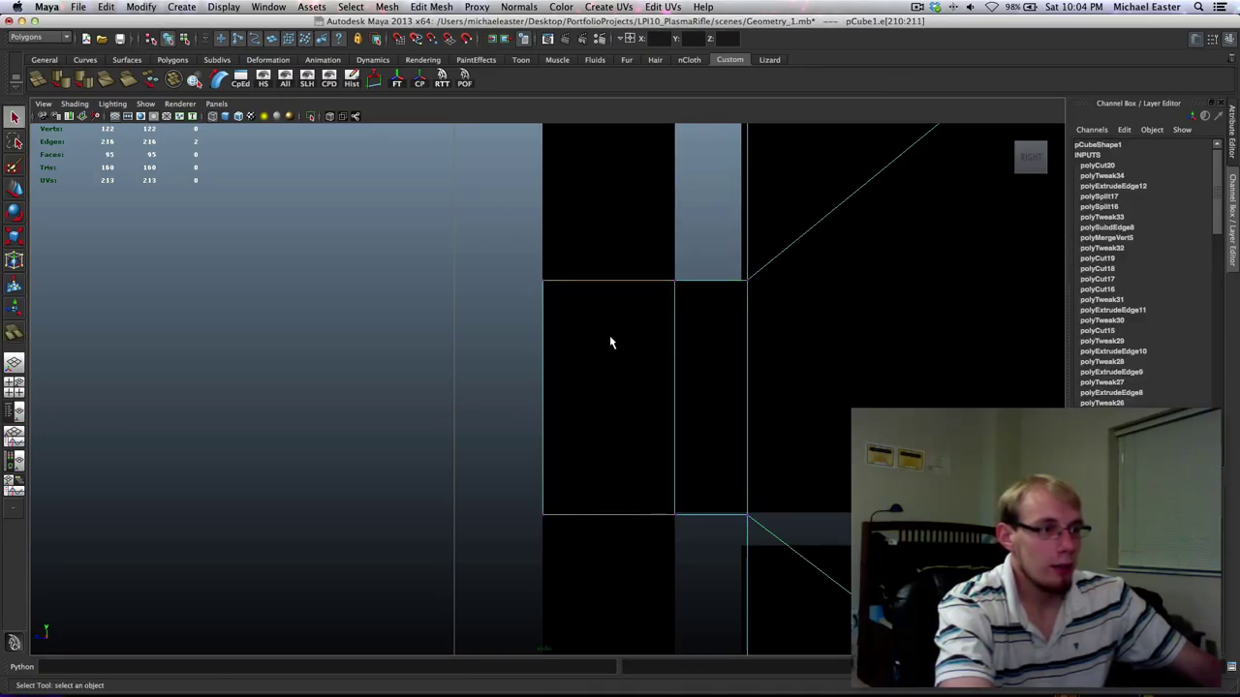
shift+right_drag(606, 490, 605, 526)
scroll(590, 324, down, 15)
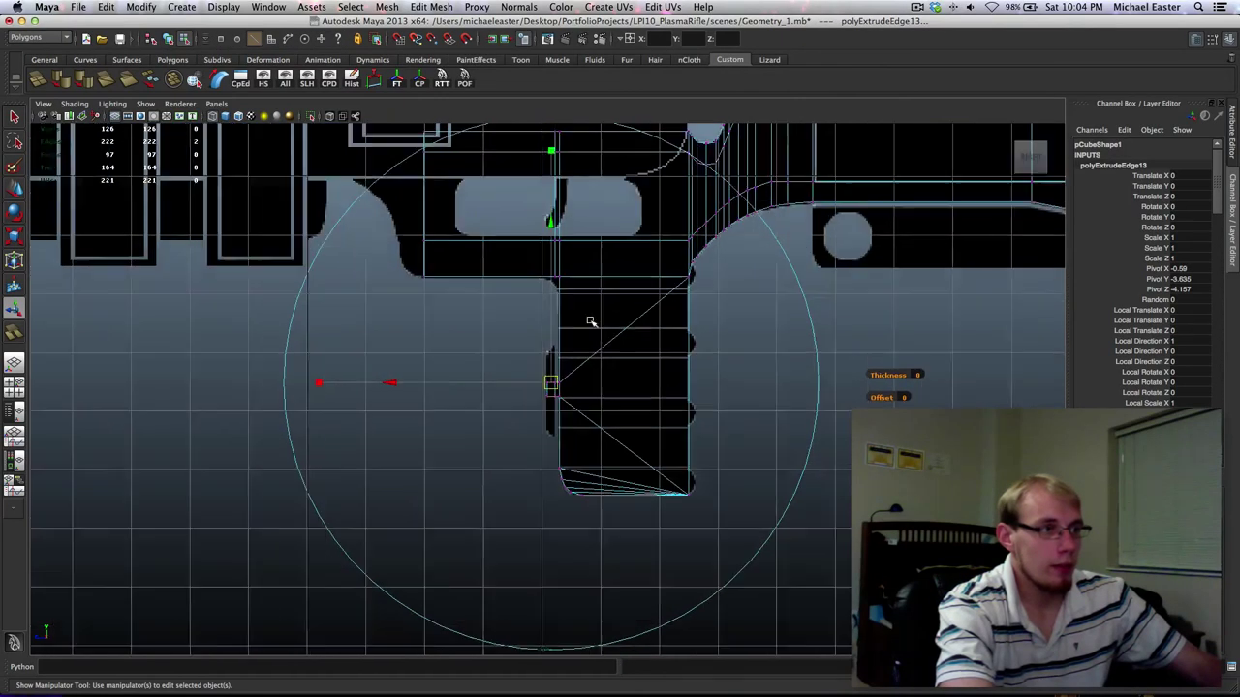
scroll(590, 332, up, 2)
alt+right_drag(404, 310, 969, 456)
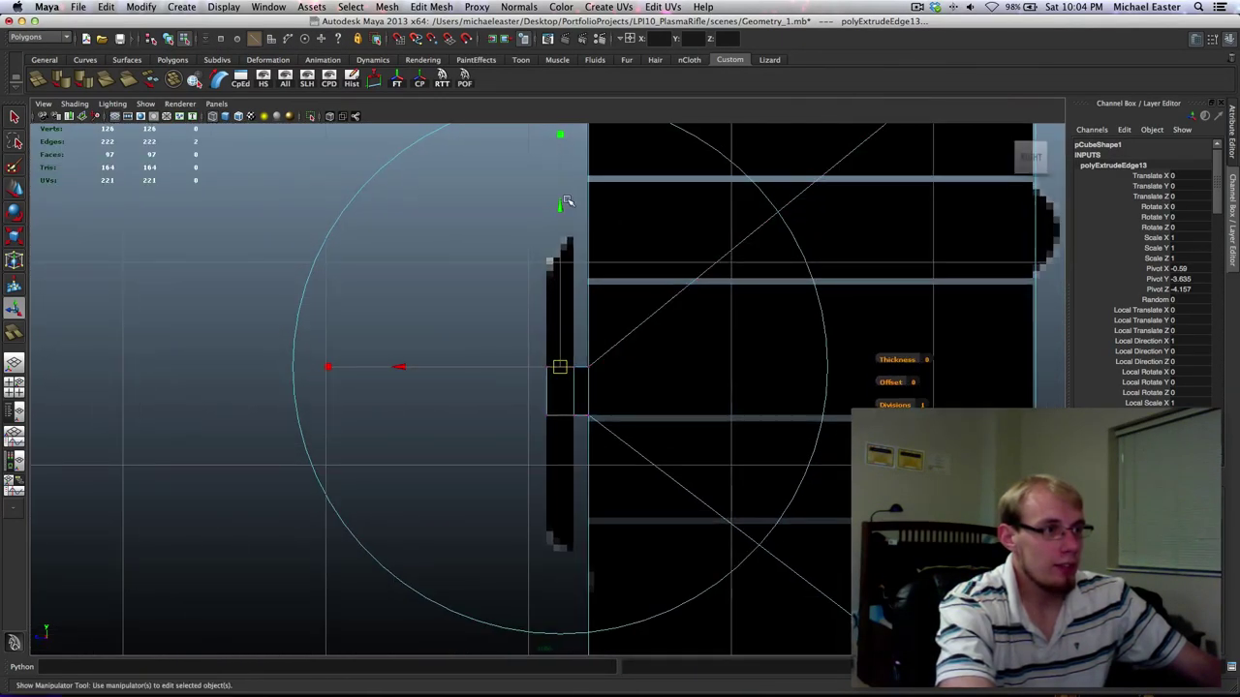
Scale the extruded edges vertically apart until they reach both ends of the reference bar.
drag(559, 207, 563, 115)
key(z)
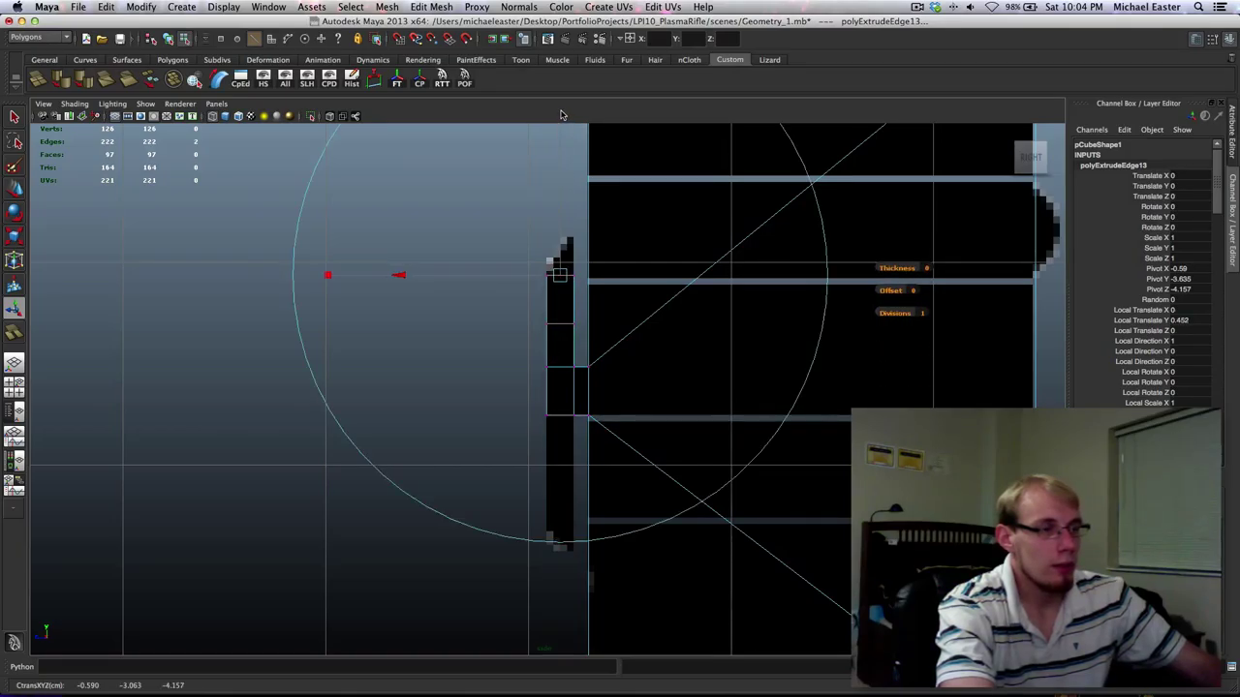
key(r)
shift+middle_drag(603, 277, 602, 112)
shift+middle_drag(664, 426, 649, 9)
drag(649, 8, 697, 212)
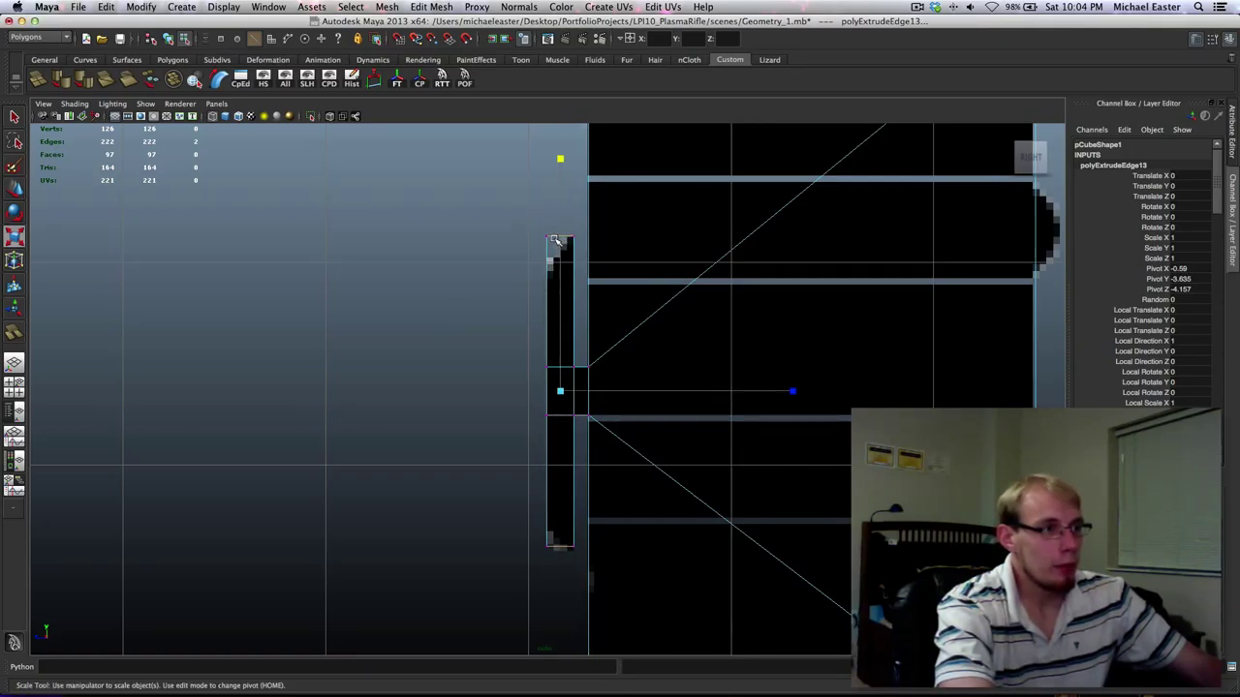
Scale the bar's two outer corner vertices vertically closer together to form the reference's slanted ends.
right_drag(556, 240, 582, 236)
key(q)
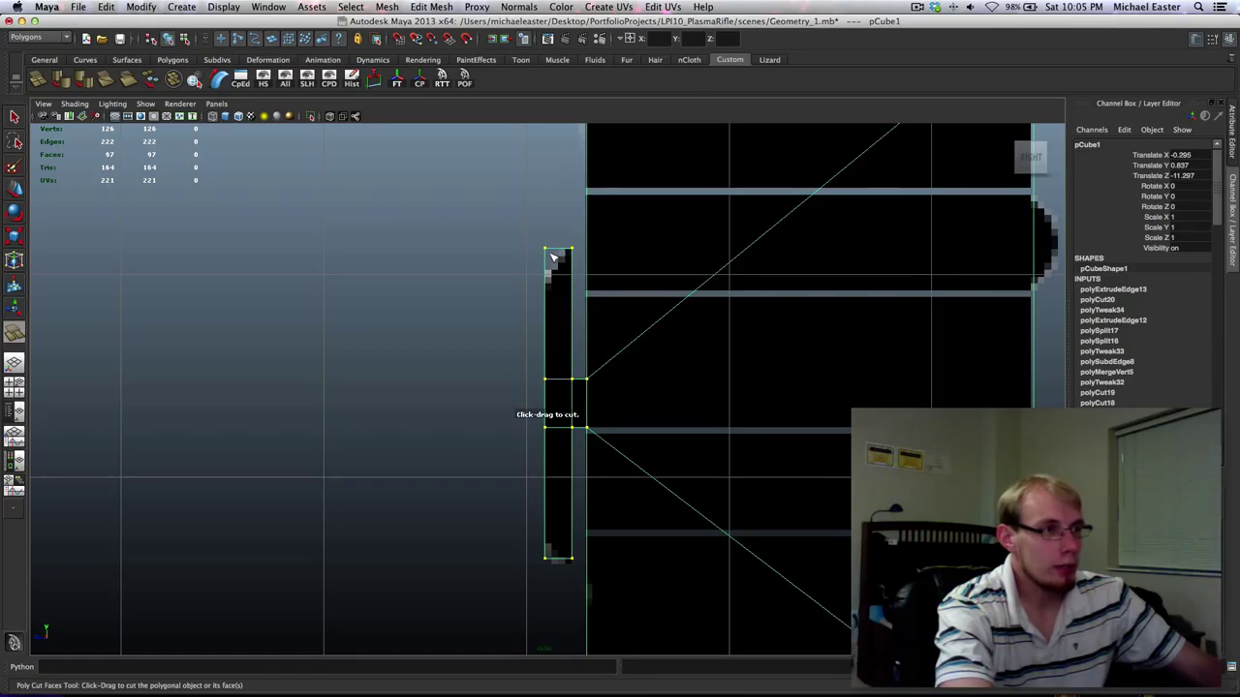
right_drag(547, 253, 519, 252)
key(q)
drag(533, 237, 560, 263)
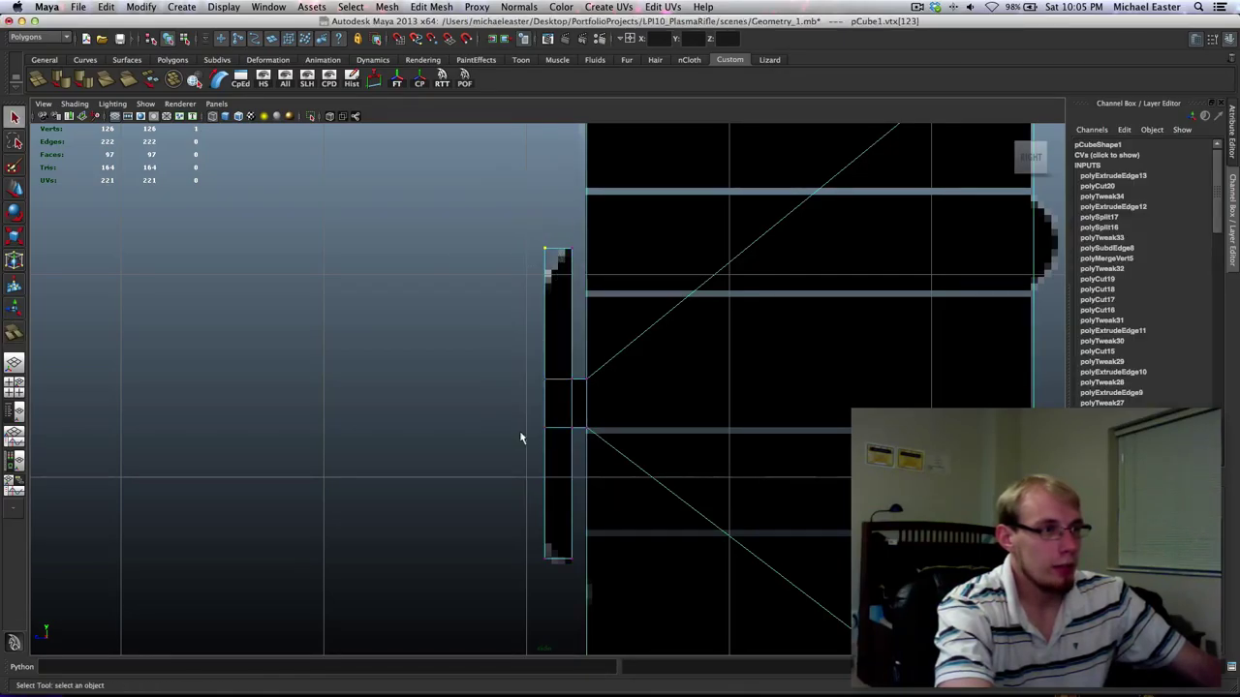
shift+drag(555, 598, 555, 598)
key(r)
middle_drag(614, 268, 610, 364)
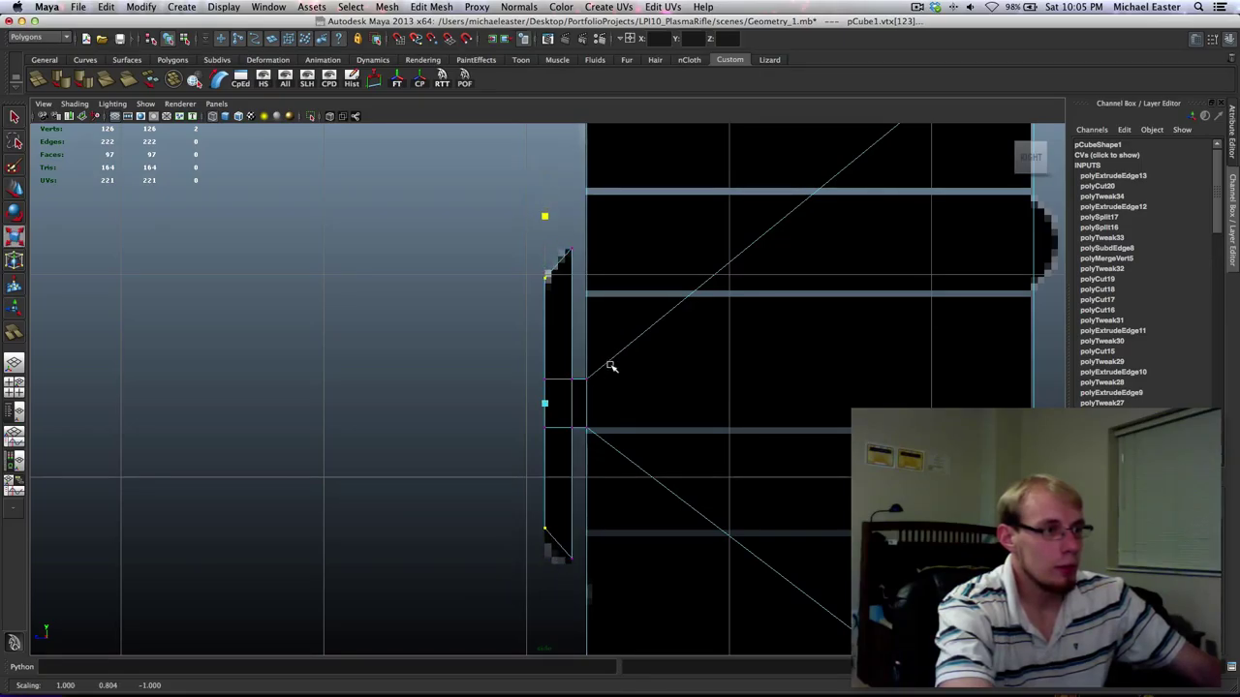
Delete the stray vertical cut edges running through the trigger guard section just ahead of the grip's front edge.
alt+middle_drag(708, 276, 707, 235)
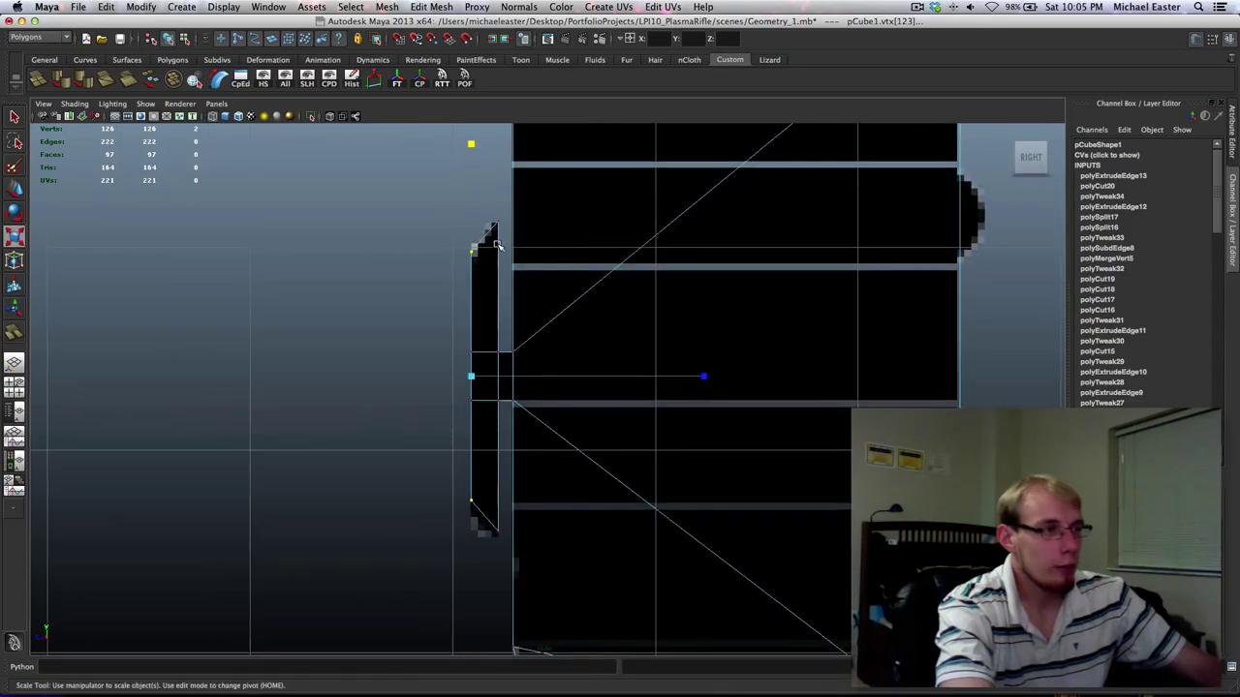
right_drag(496, 244, 541, 222)
key(q)
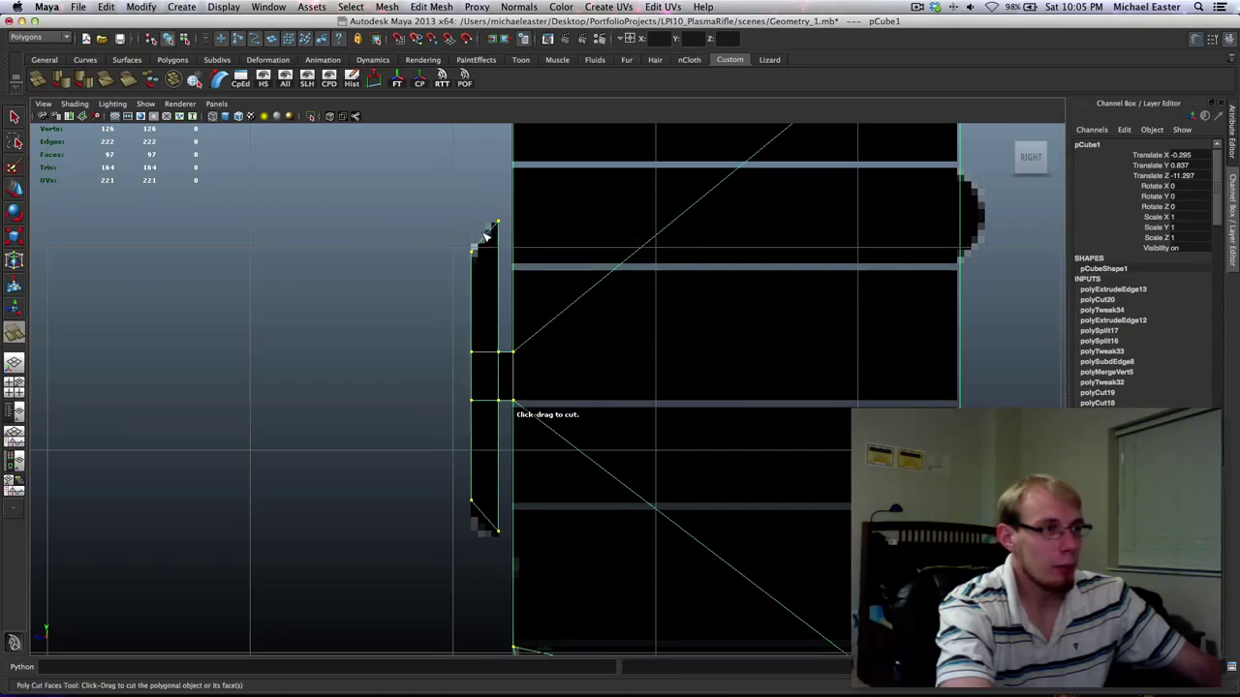
scroll(485, 238, down, 10)
scroll(485, 237, up, 5)
alt+middle_drag(611, 262, 617, 373)
scroll(617, 373, up, 3)
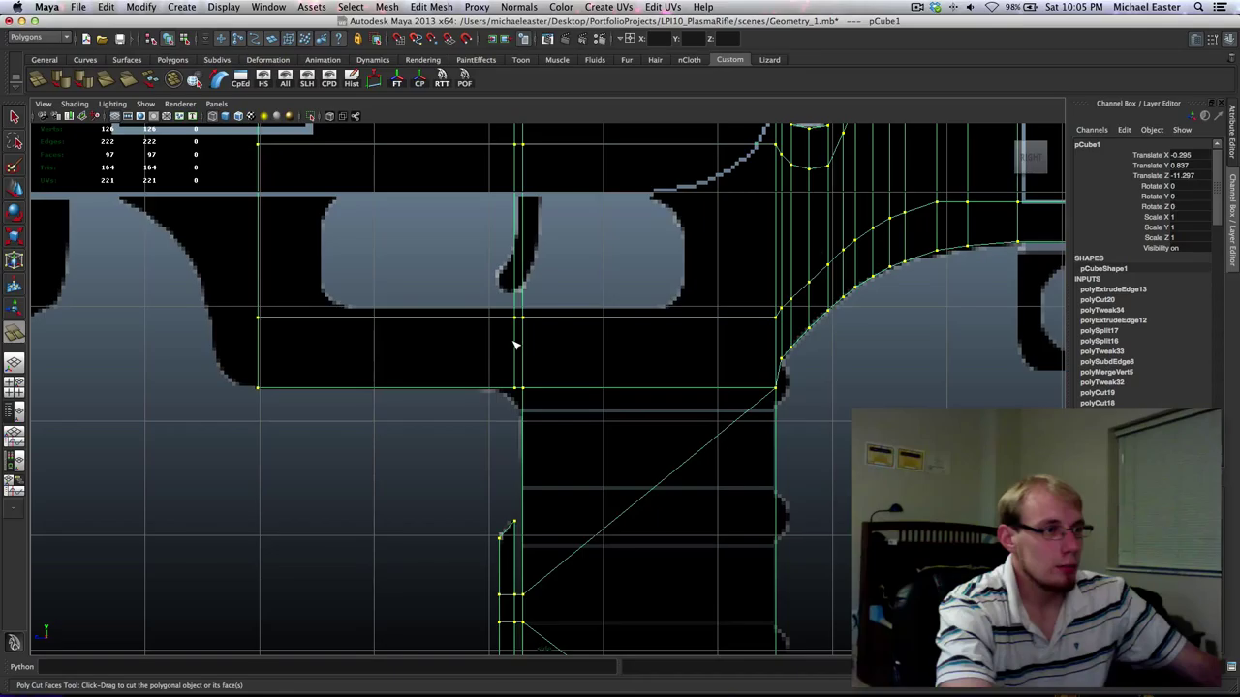
right_drag(514, 357, 517, 318)
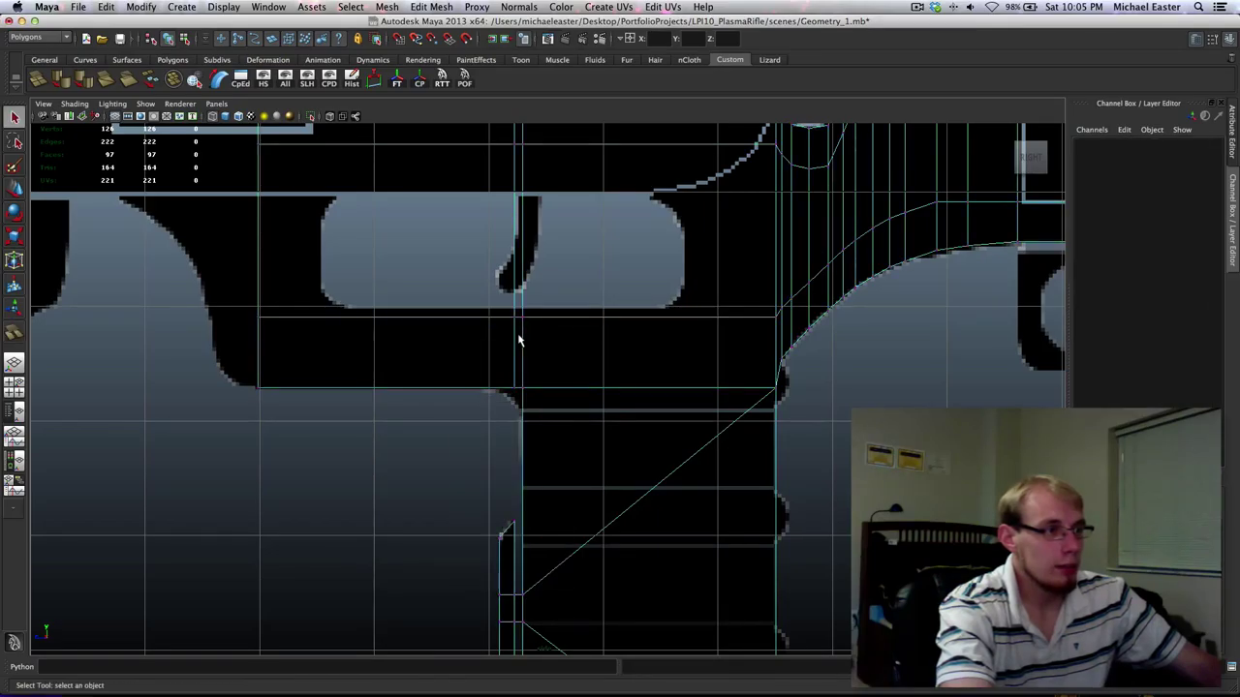
click(518, 337)
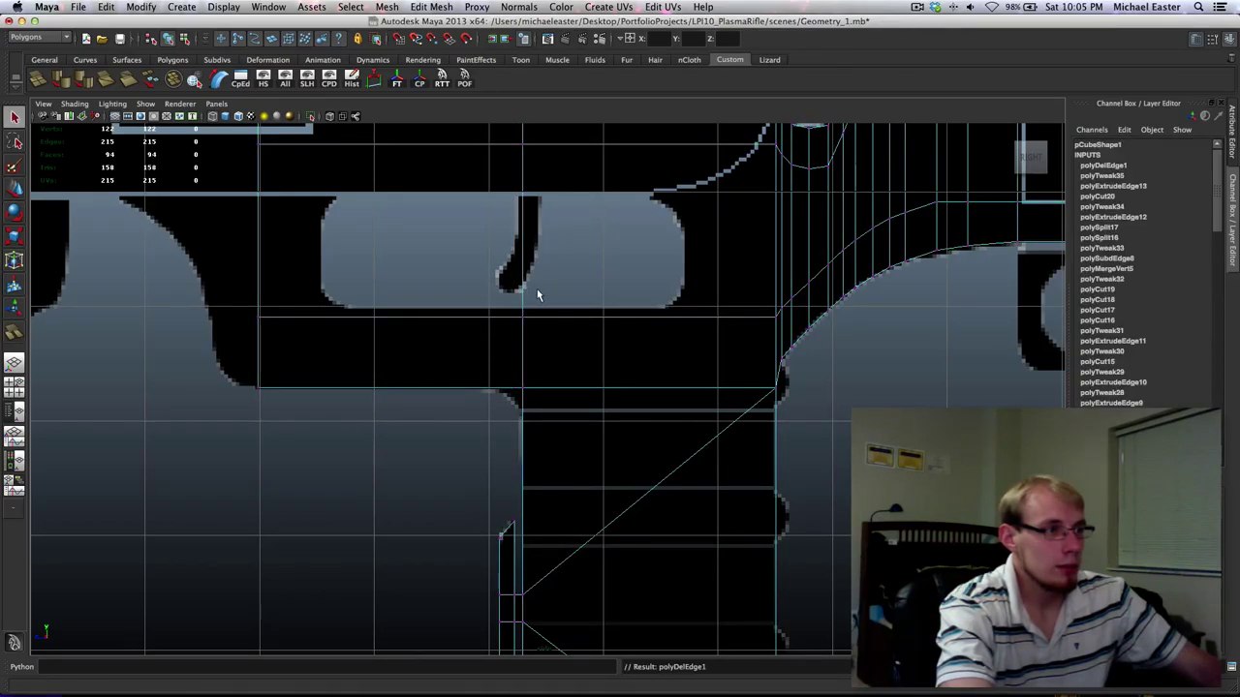
Insert a vertical edge loop along the middle of the small bar on the grip's front.
mouse_move(534, 288)
alt+middle_down()
mouse_move(524, 477)
mouse_move(537, 291)
mouse_move(528, 177)
alt+middle_up()
alt+middle_drag(564, 471, 531, 239)
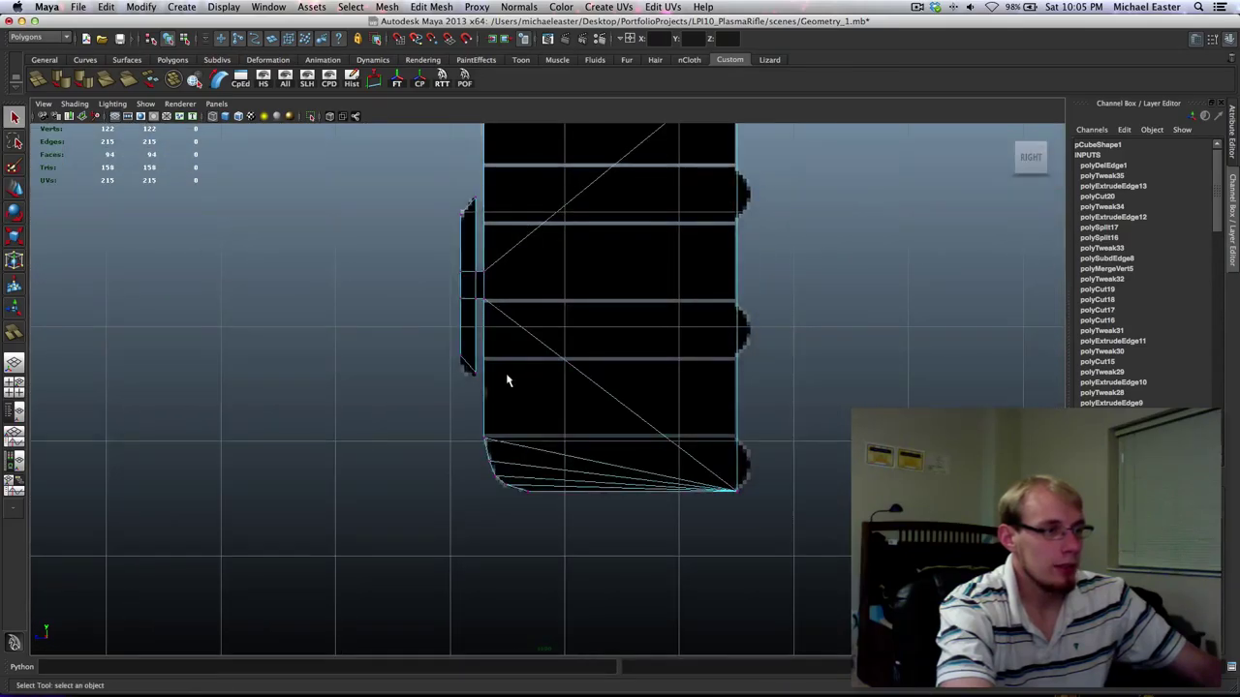
alt+middle_drag(454, 348, 475, 436)
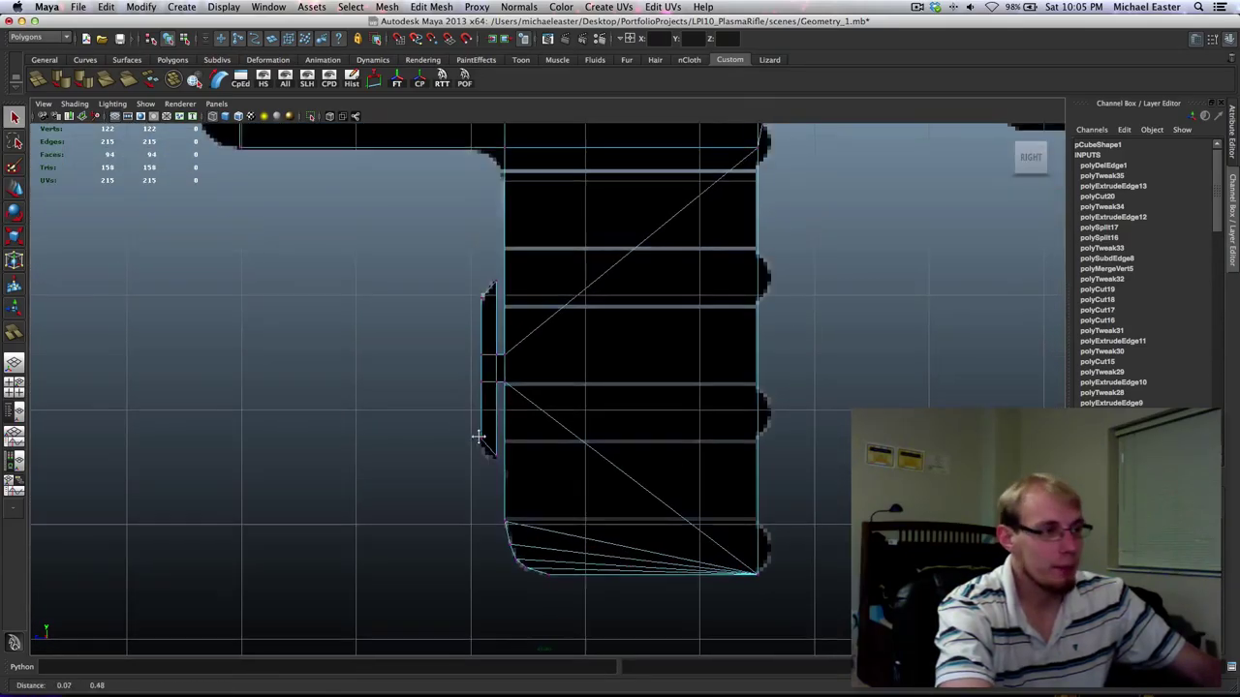
alt+right_drag(475, 437, 513, 427)
right_drag(474, 375, 496, 359)
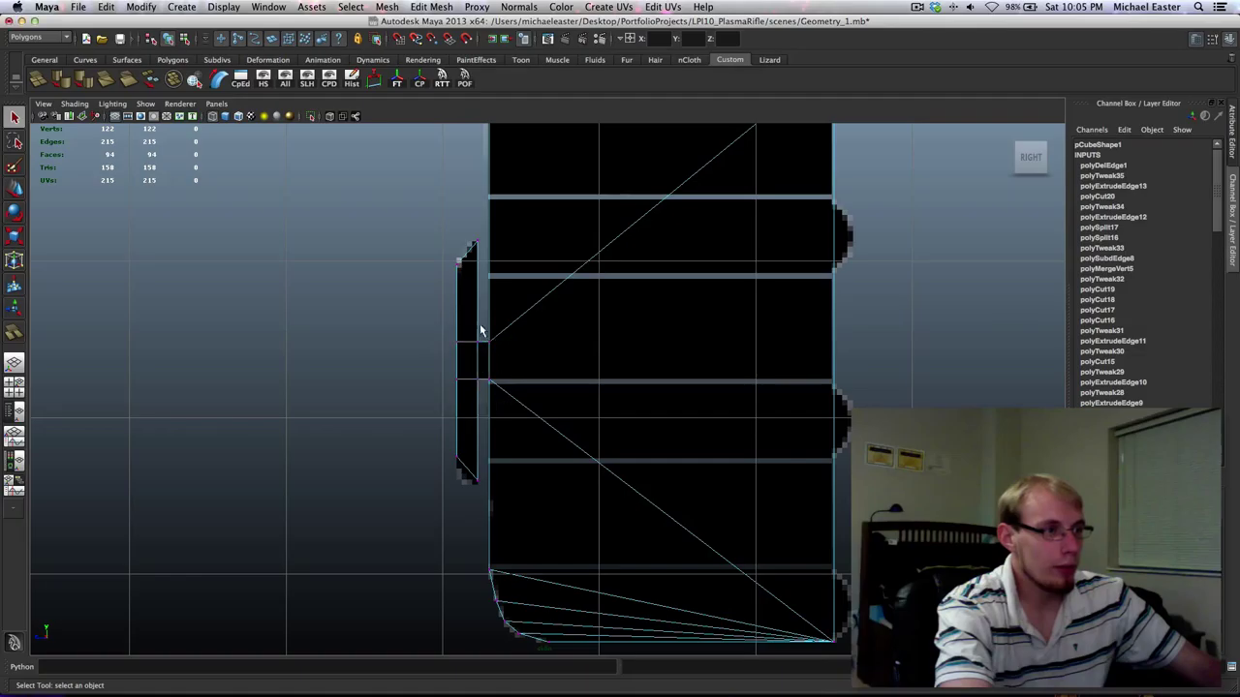
drag(481, 339, 529, 368)
right_drag(490, 345, 393, 366)
click(580, 358)
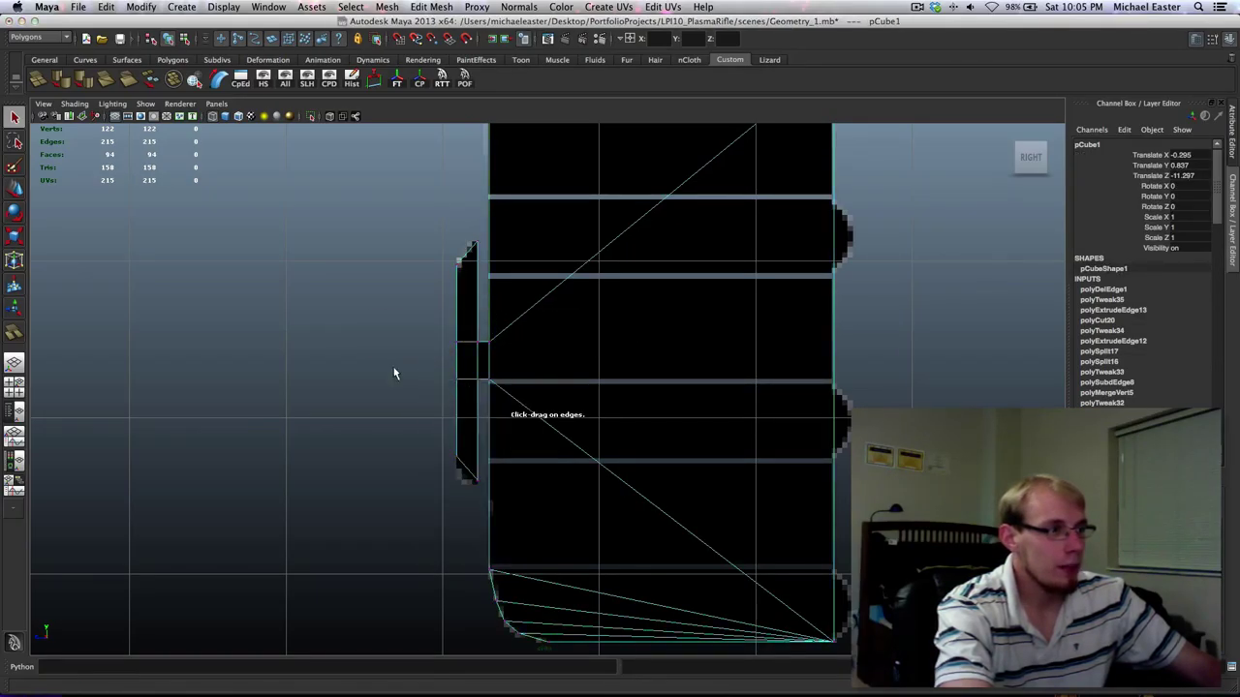
click(468, 384)
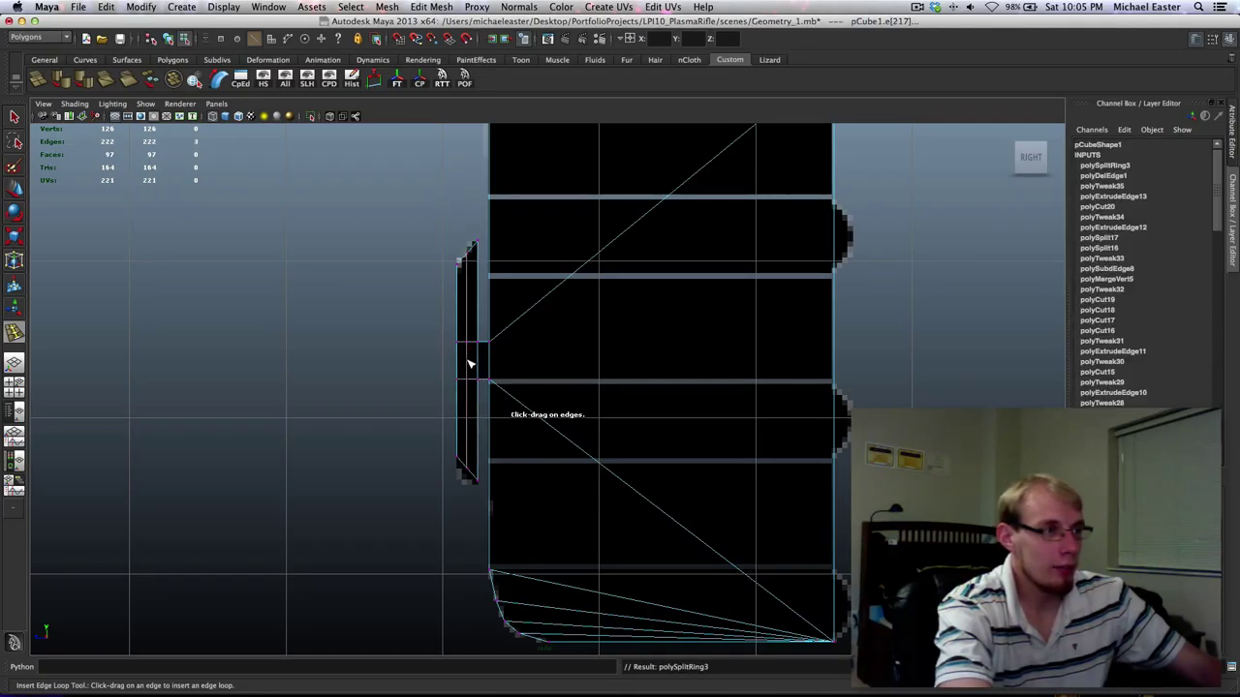
Scale the bar's new edge loop vertically so its ends bulge toward the reference's rounded tips.
key(r)
shift+middle_drag(506, 324, 508, 358)
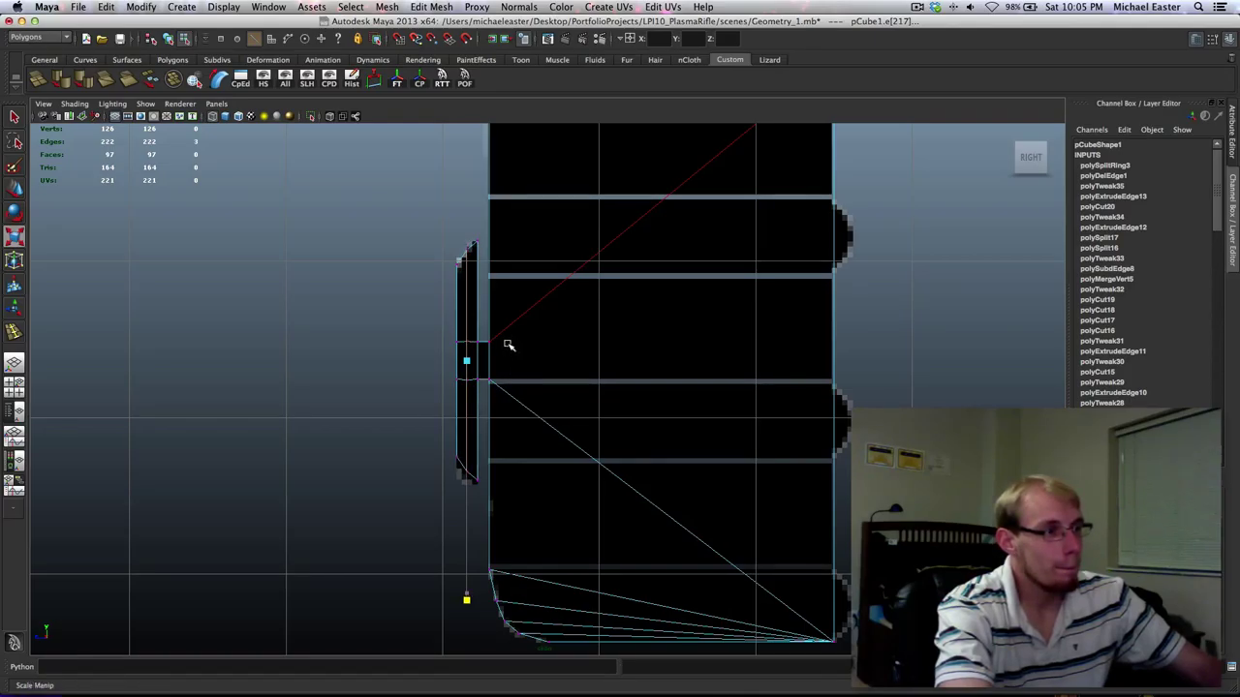
alt+middle_drag(556, 346, 475, 429)
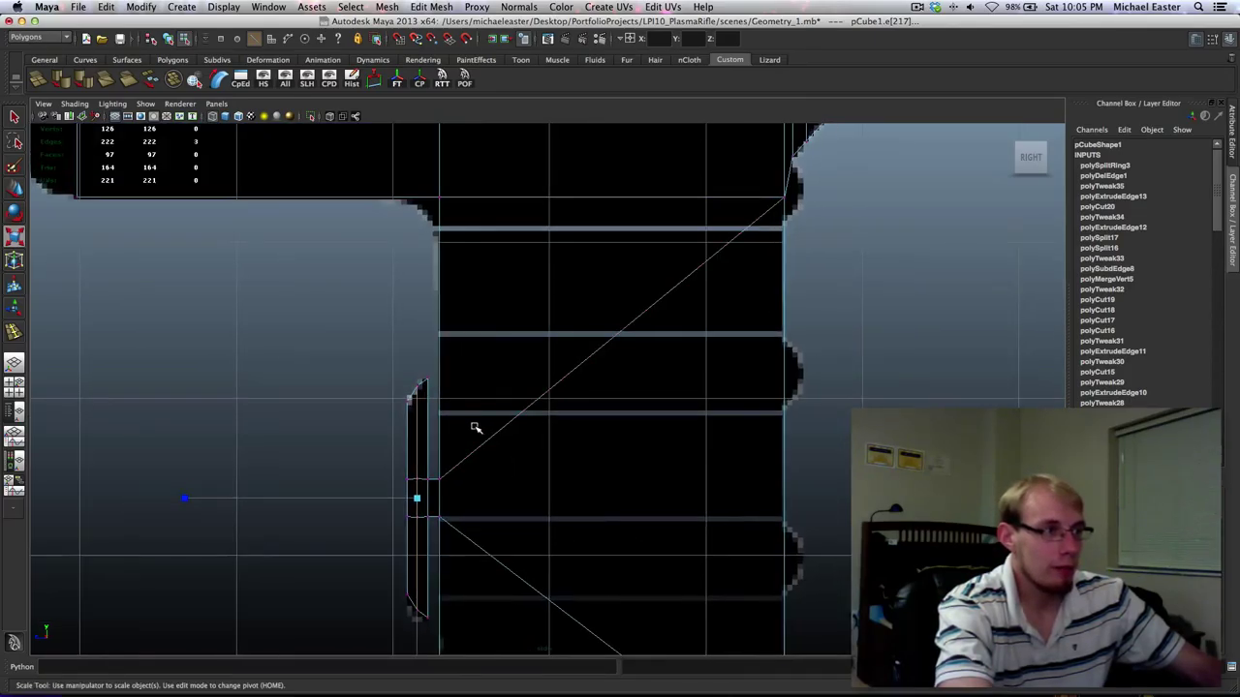
right_drag(473, 447, 620, 373)
key(q)
click(793, 517)
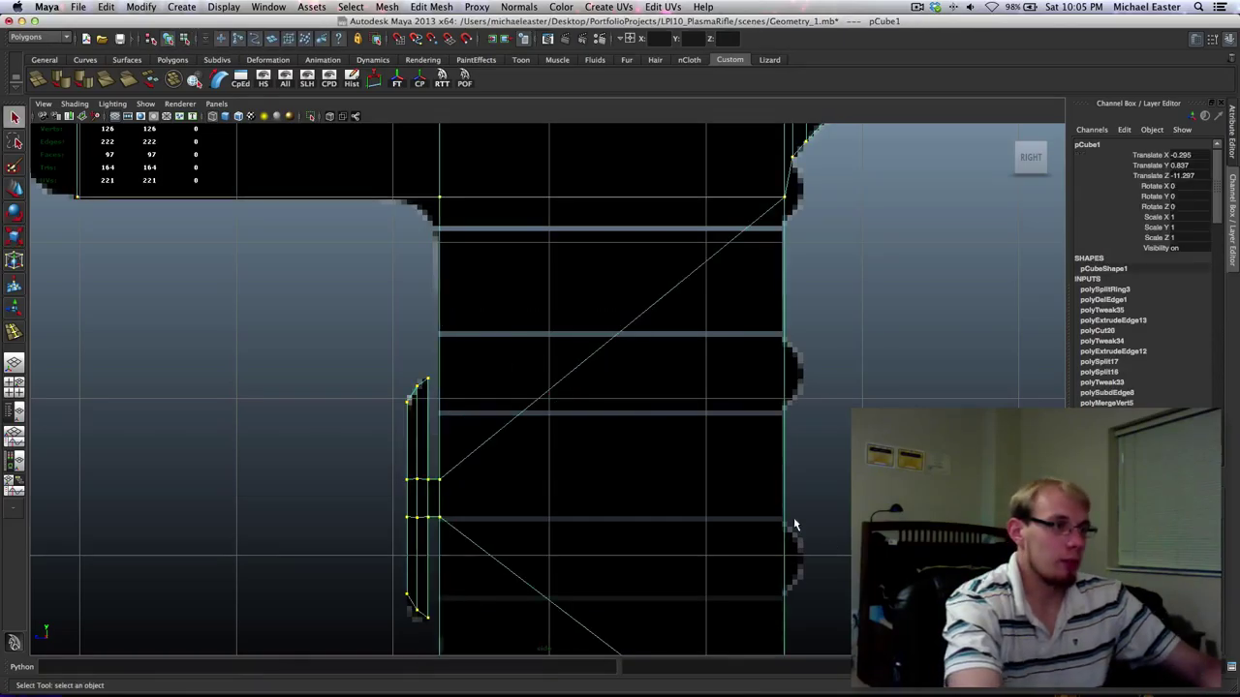
Examine the mesh around the trigger guard, grip and small front bar against the reference silhouette.
alt+middle_drag(556, 319, 421, 432)
alt+middle_drag(452, 359, 693, 528)
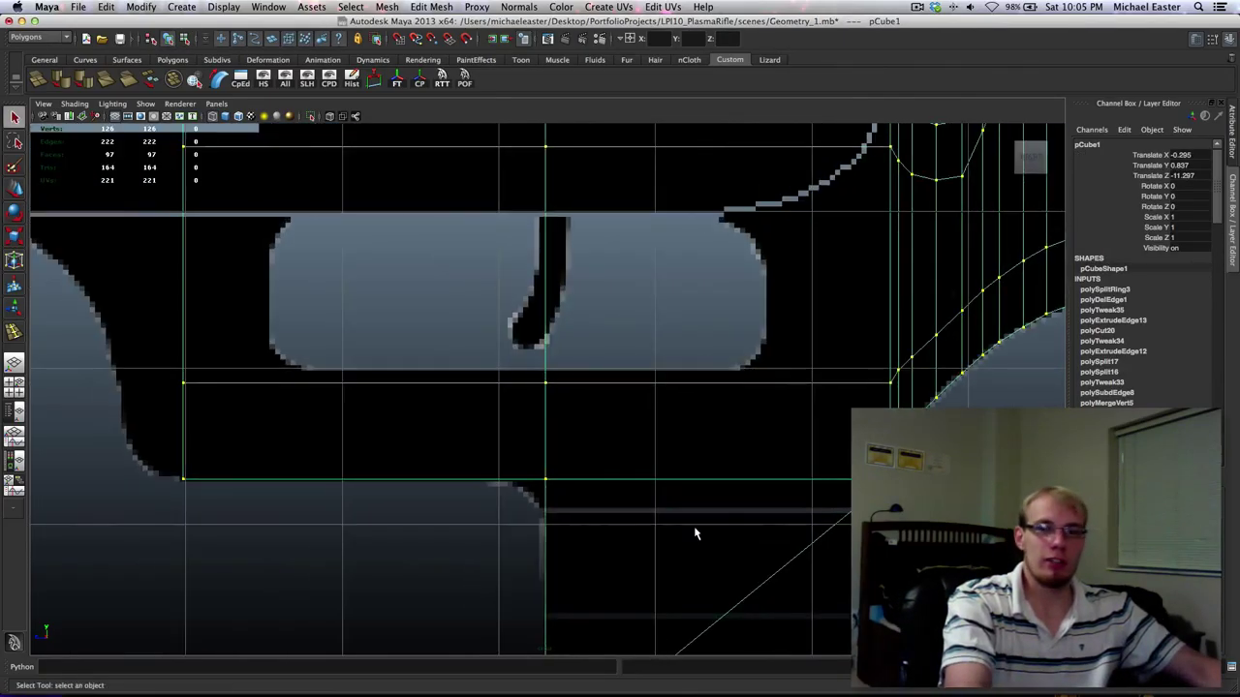
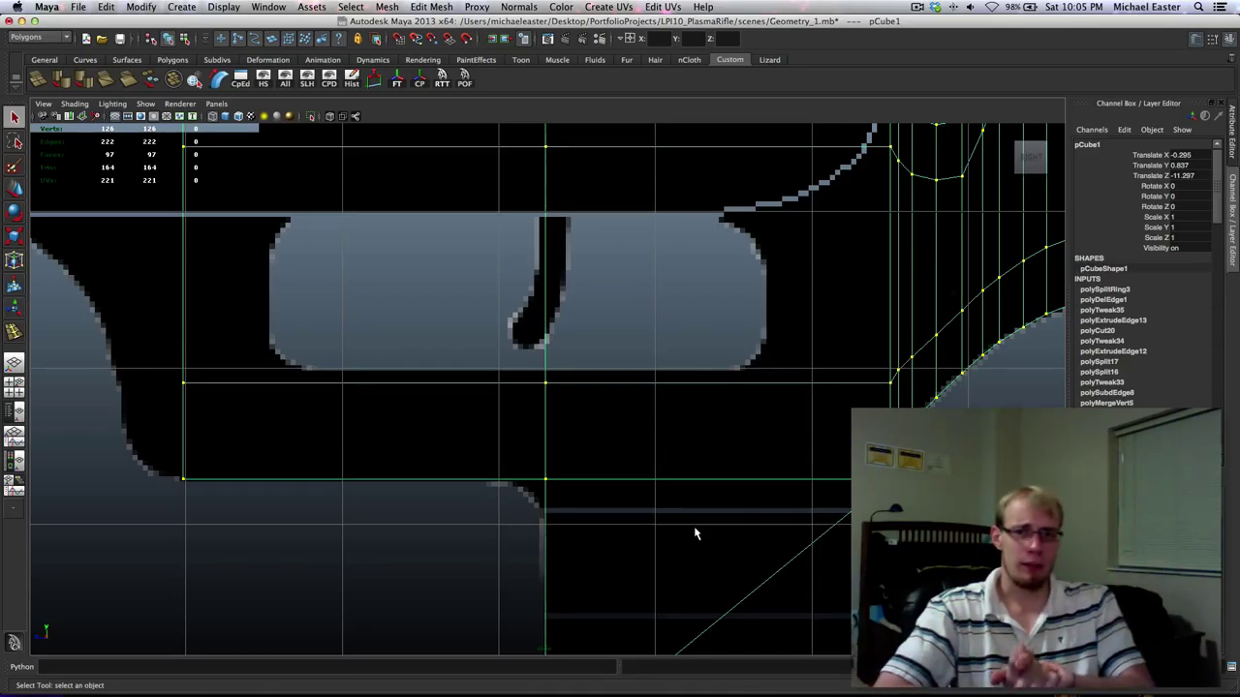
alt+right_drag(694, 526, 600, 457)
alt+middle_drag(601, 457, 548, 394)
scroll(548, 394, up, 5)
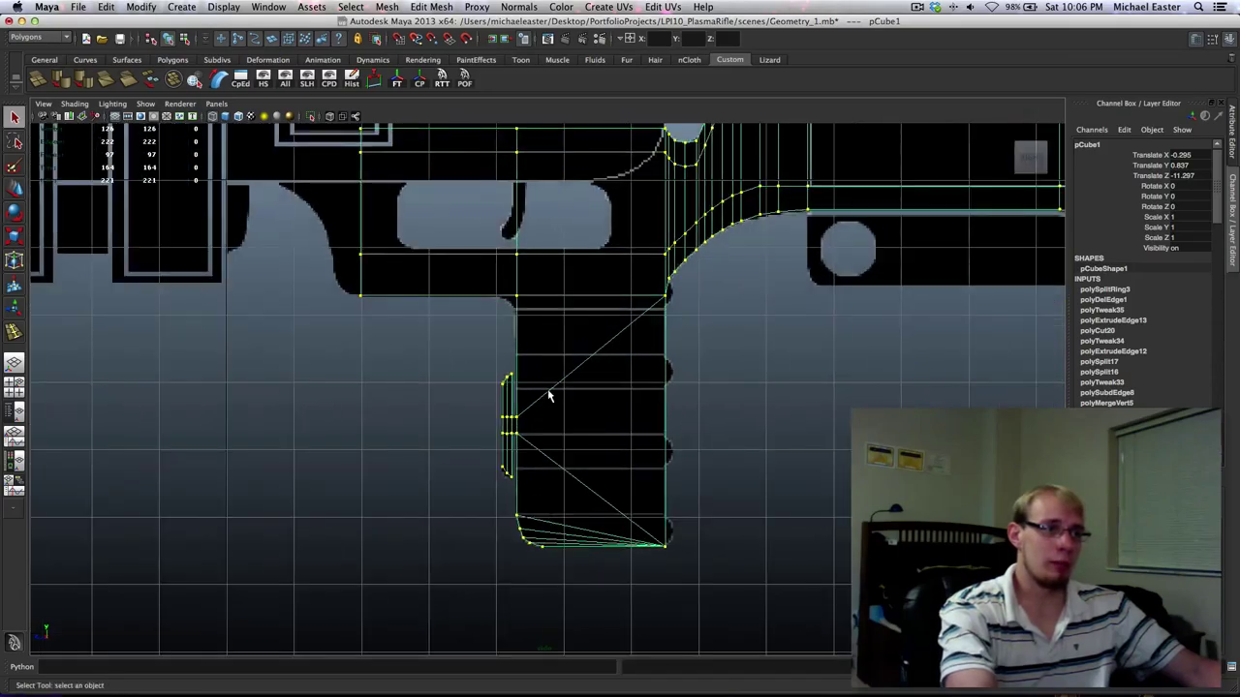
right_drag(513, 391, 513, 416)
drag(449, 311, 512, 555)
alt+middle_drag(568, 339, 571, 506)
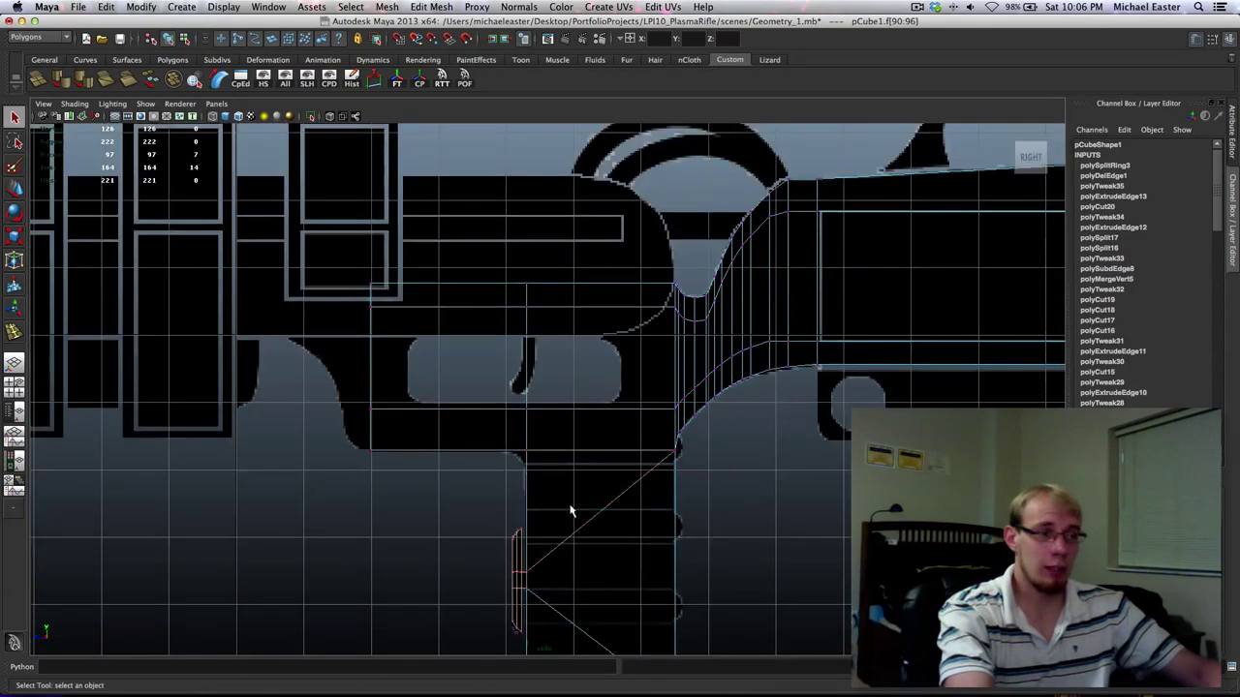
scroll(571, 506, up, 1)
right_drag(520, 436, 578, 420)
click(688, 436)
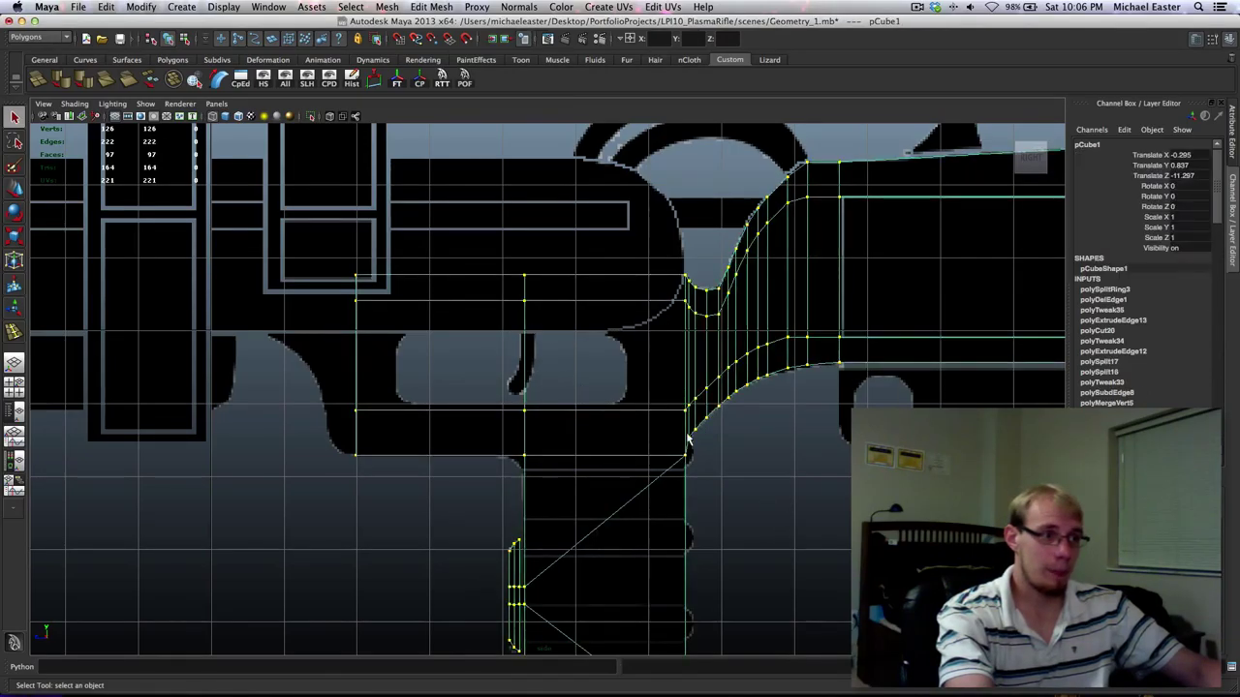
alt+middle_drag(594, 392, 594, 339)
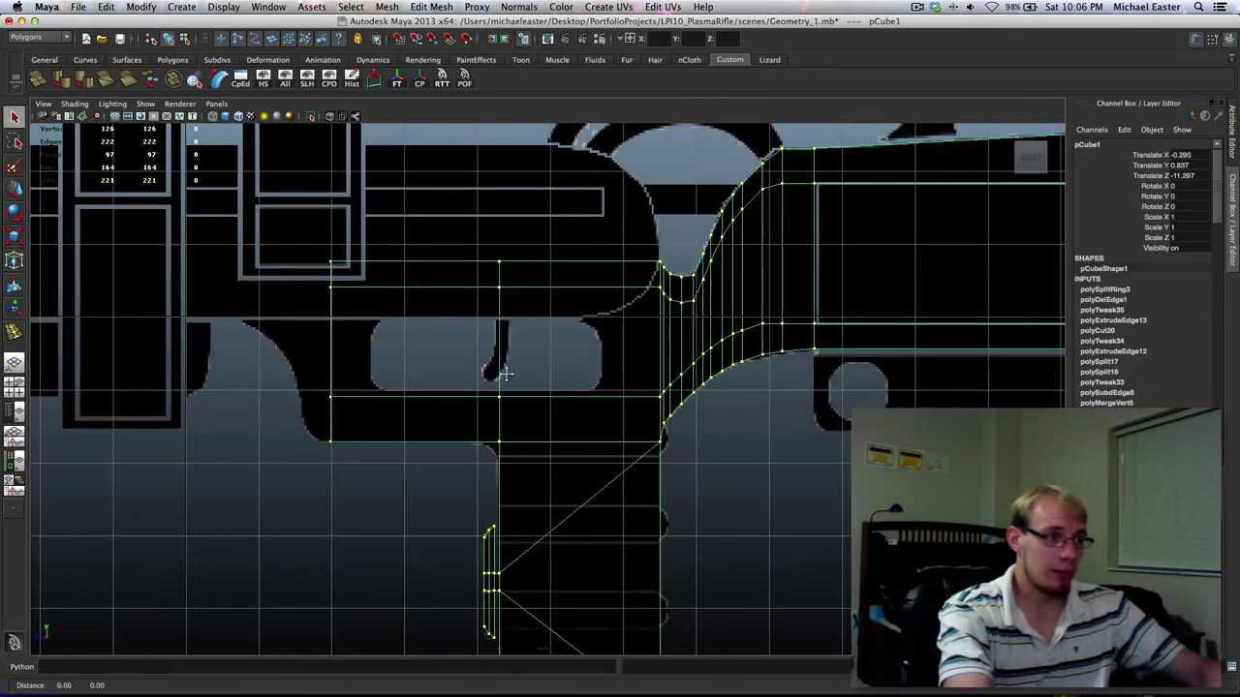
alt+middle_drag(504, 375, 571, 381)
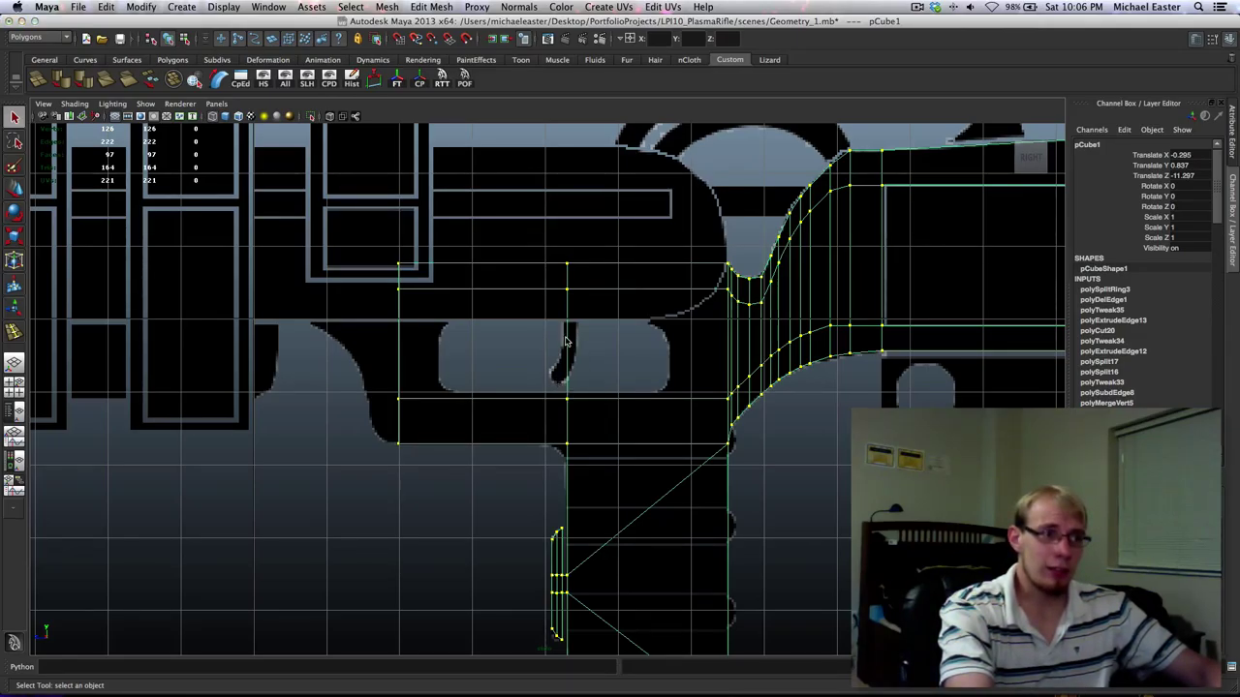
Try to move the two inner vertices of the trigger guard's middle cut back to the rear end of the reference opening.
right_drag(566, 341, 554, 337)
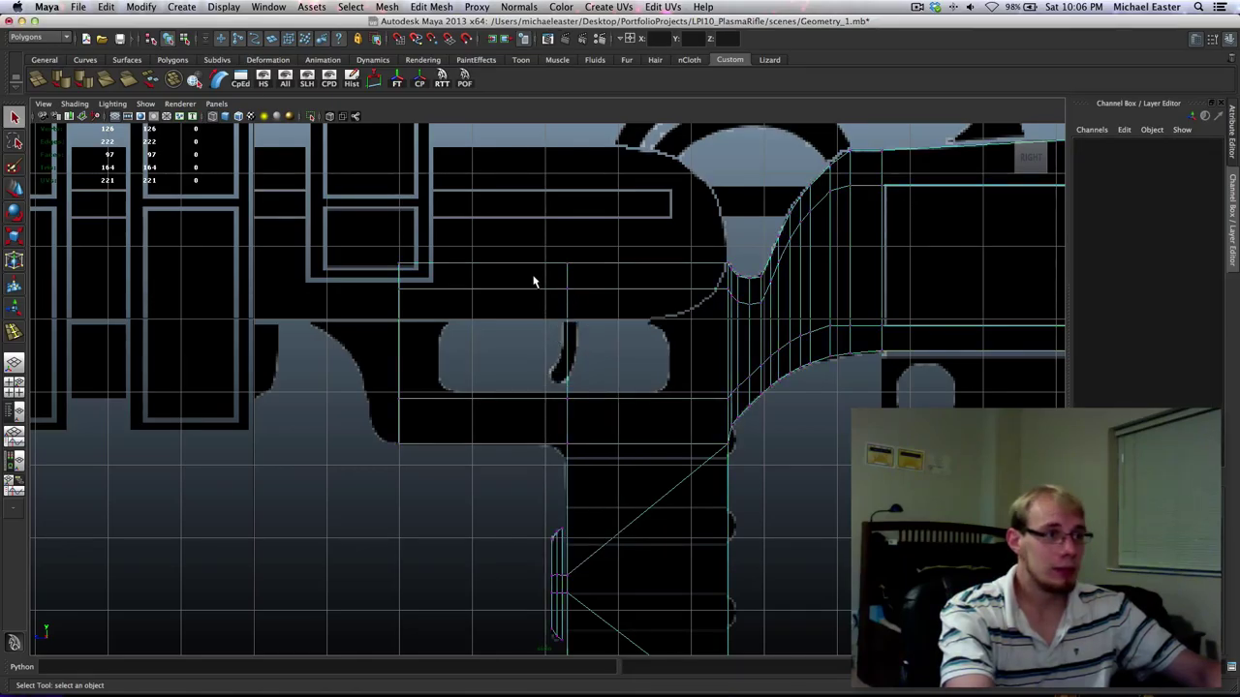
drag(654, 448, 653, 448)
key(w)
middle_drag(611, 396, 658, 408)
key(f)
scroll(656, 408, down, 8)
scroll(620, 401, up, 10)
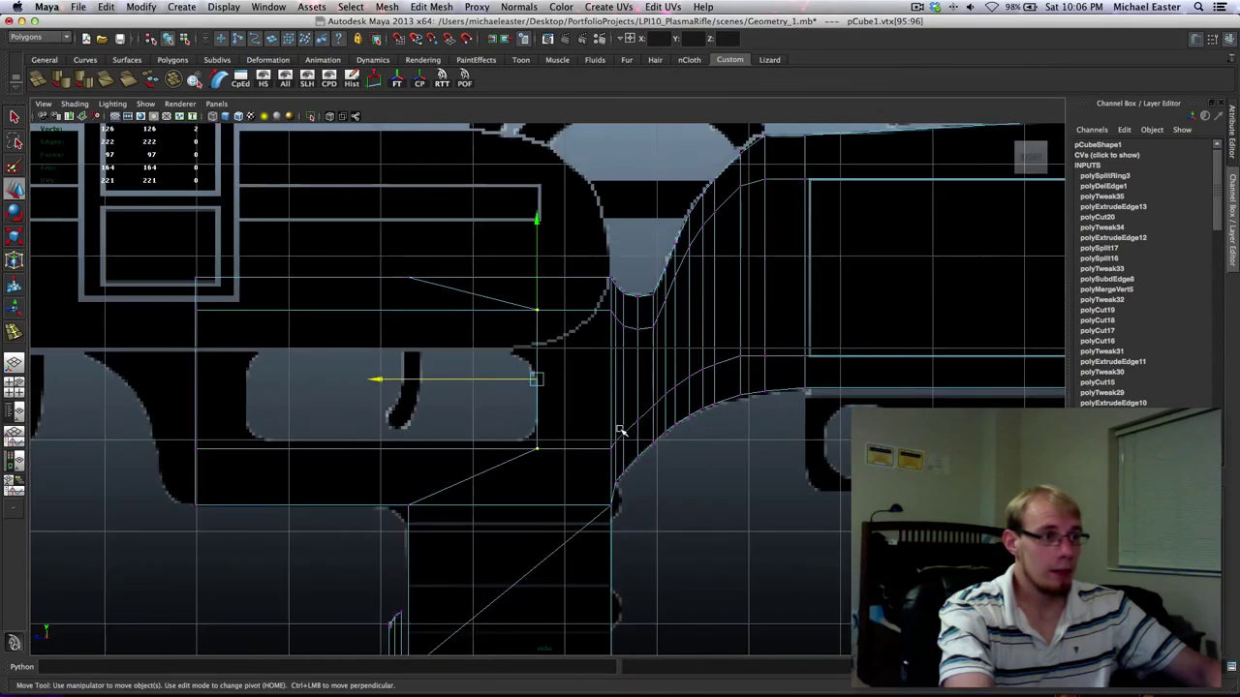
alt+middle_drag(504, 344, 596, 385)
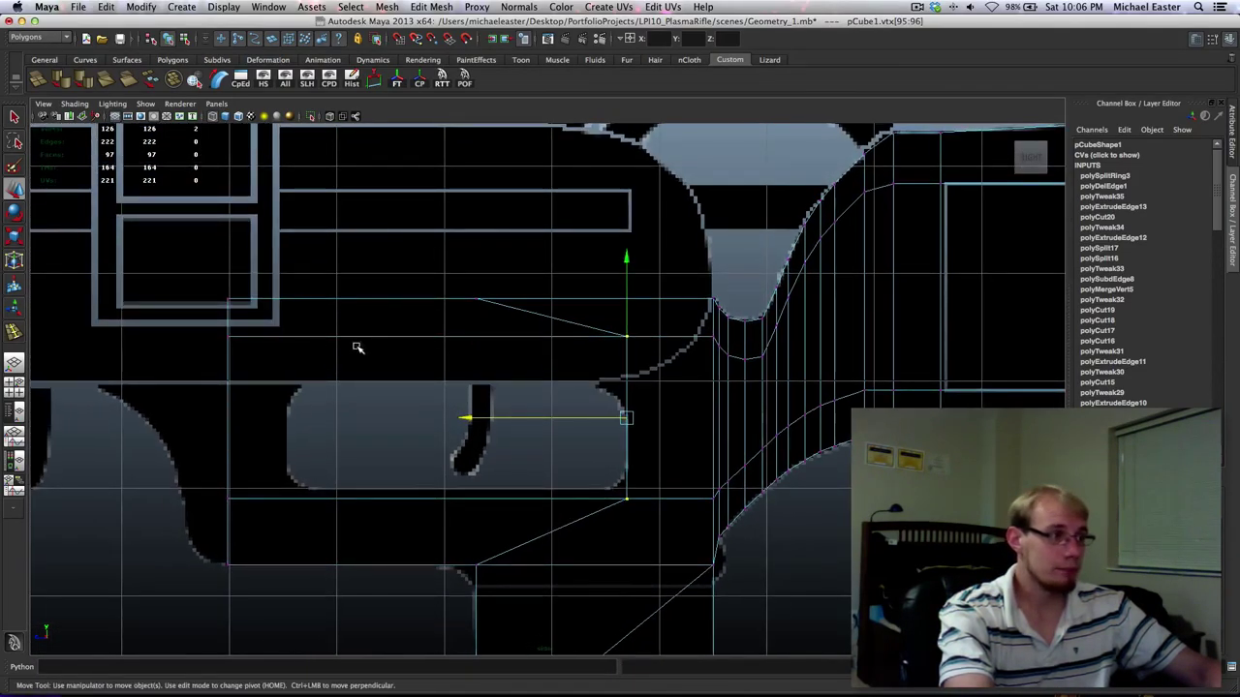
key(z)
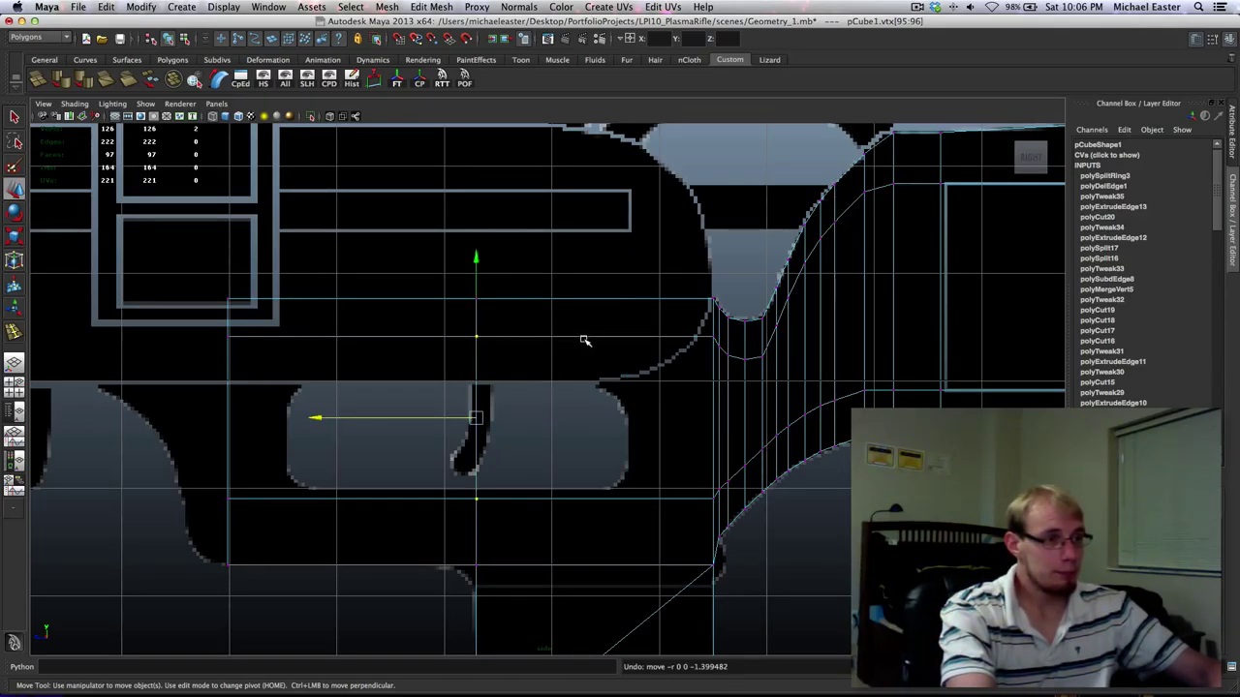
Delete the two uppermost faces of the section above the trigger guard opening.
right_drag(583, 337, 585, 355)
click(501, 297)
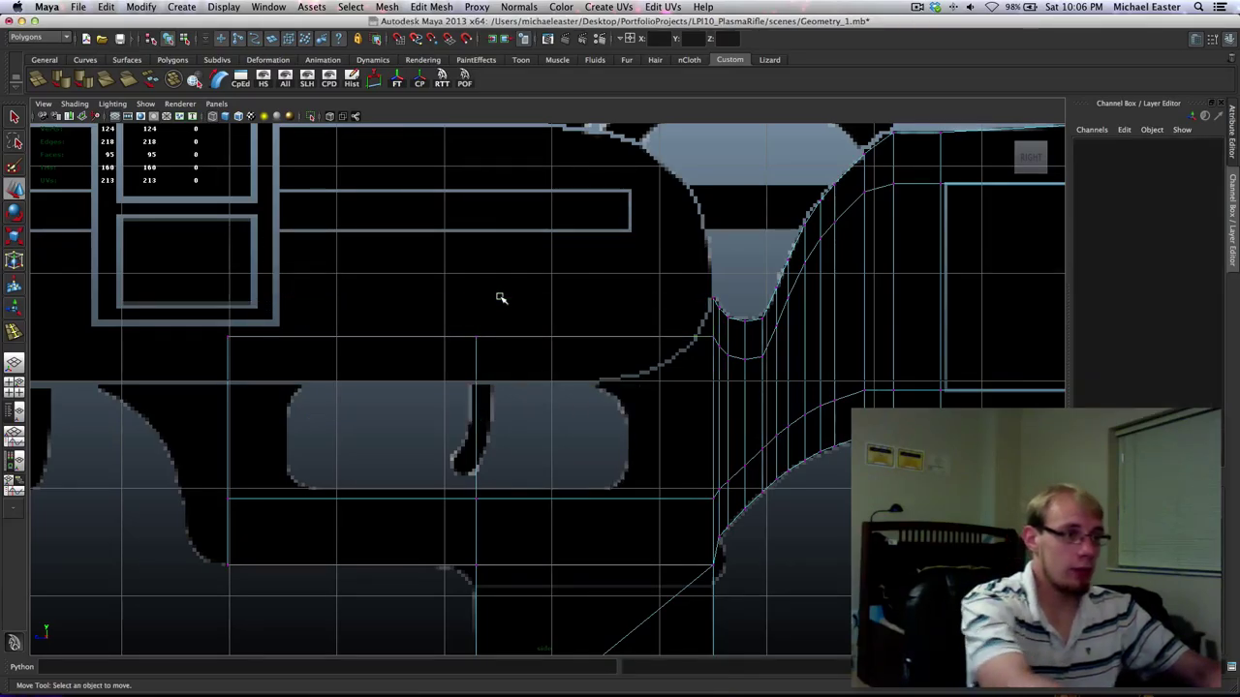
scroll(706, 319, up, 5)
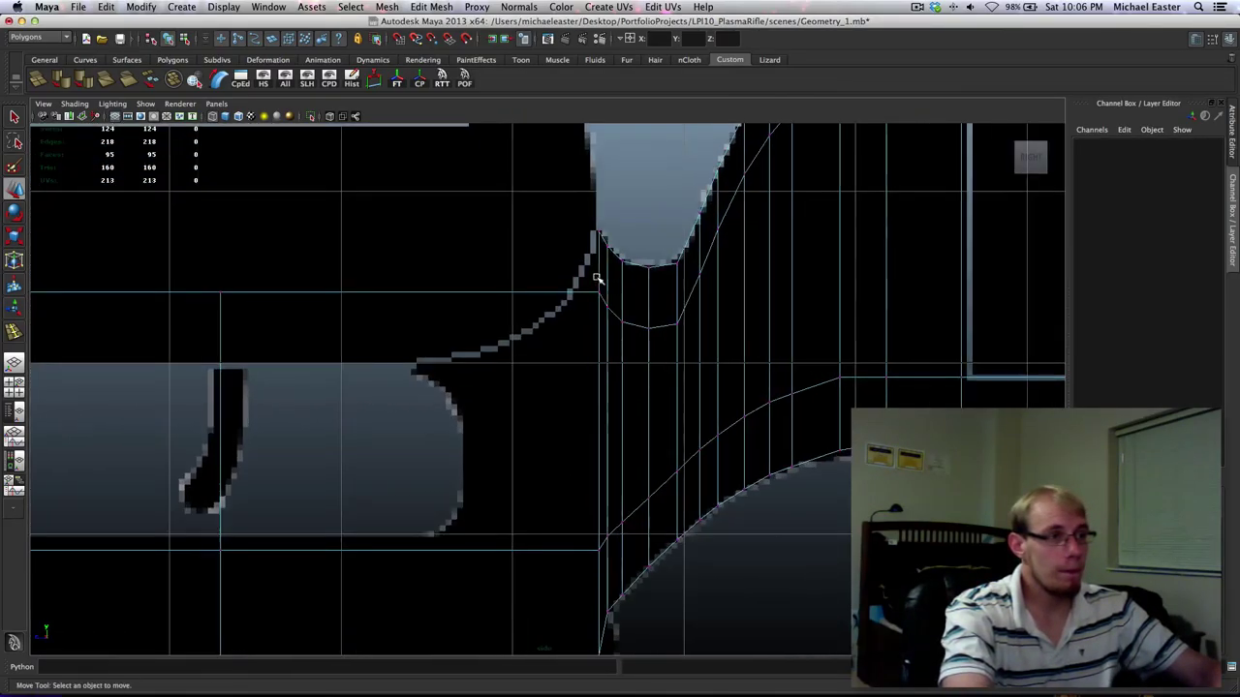
Move the upper and lower vertices behind the trigger guard opening forward so the upper one meets the reference curve.
key(q)
mouse_move(597, 281)
right_down()
mouse_move(595, 292)
mouse_move(577, 282)
right_up()
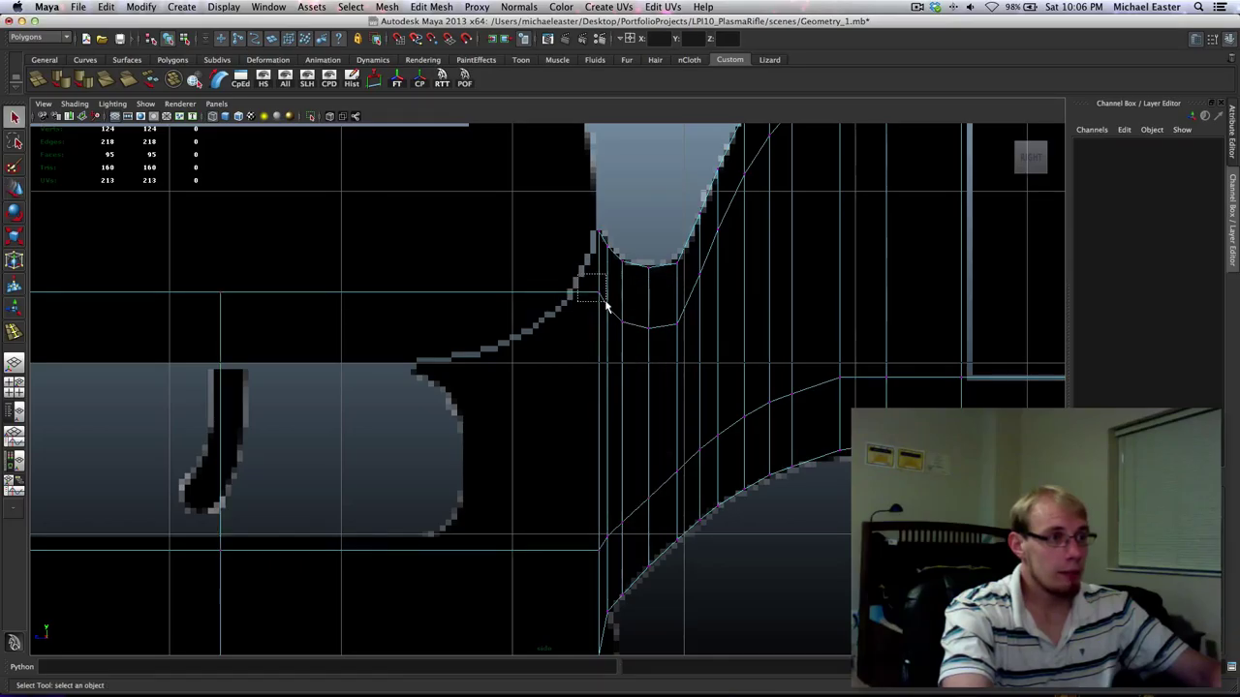
drag(606, 303, 608, 302)
key(w)
shift+middle_drag(707, 289, 685, 289)
alt+middle_drag(612, 302, 608, 318)
alt+middle_drag(608, 371, 593, 290)
drag(556, 420, 581, 522)
middle_drag(691, 379, 631, 407)
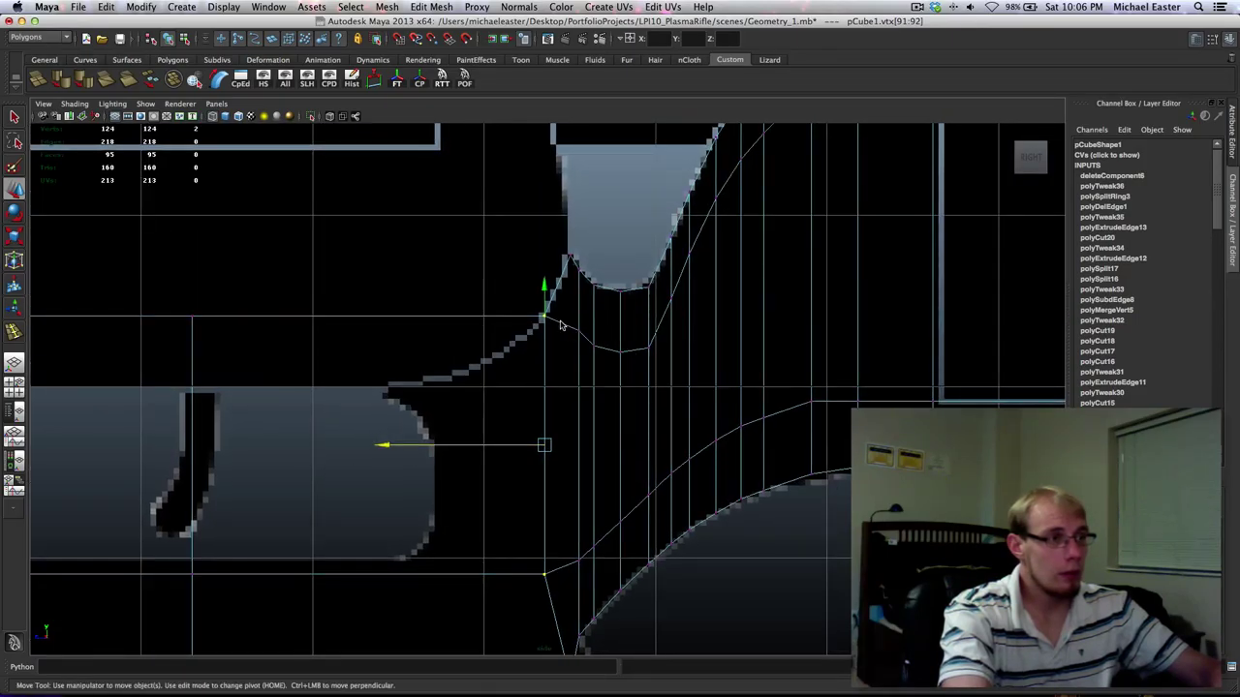
Try to insert an edge loop from the short edge beside the notch, running lengthwise below the stock's upper contour.
right_drag(561, 322, 614, 289)
key(q)
click(611, 362)
shift+right_drag(579, 337, 553, 352)
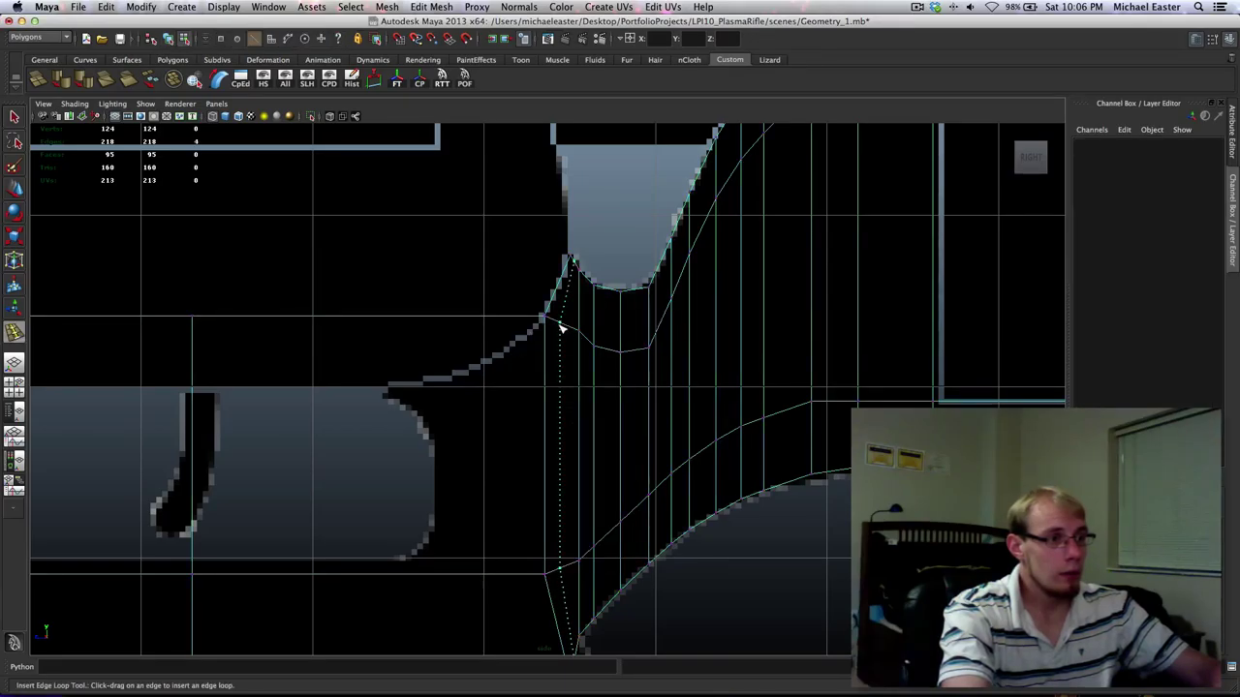
drag(560, 330, 557, 292)
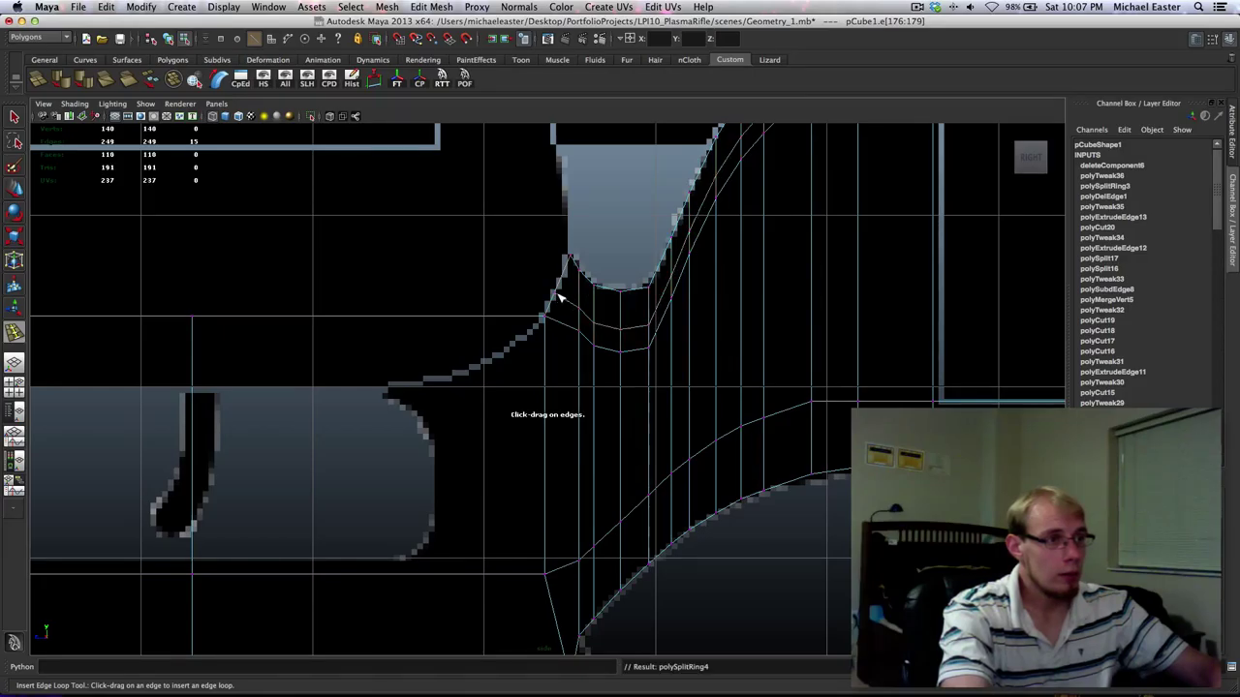
alt+middle_drag(689, 422, 625, 587)
key(z)
alt+middle_drag(500, 458, 524, 373)
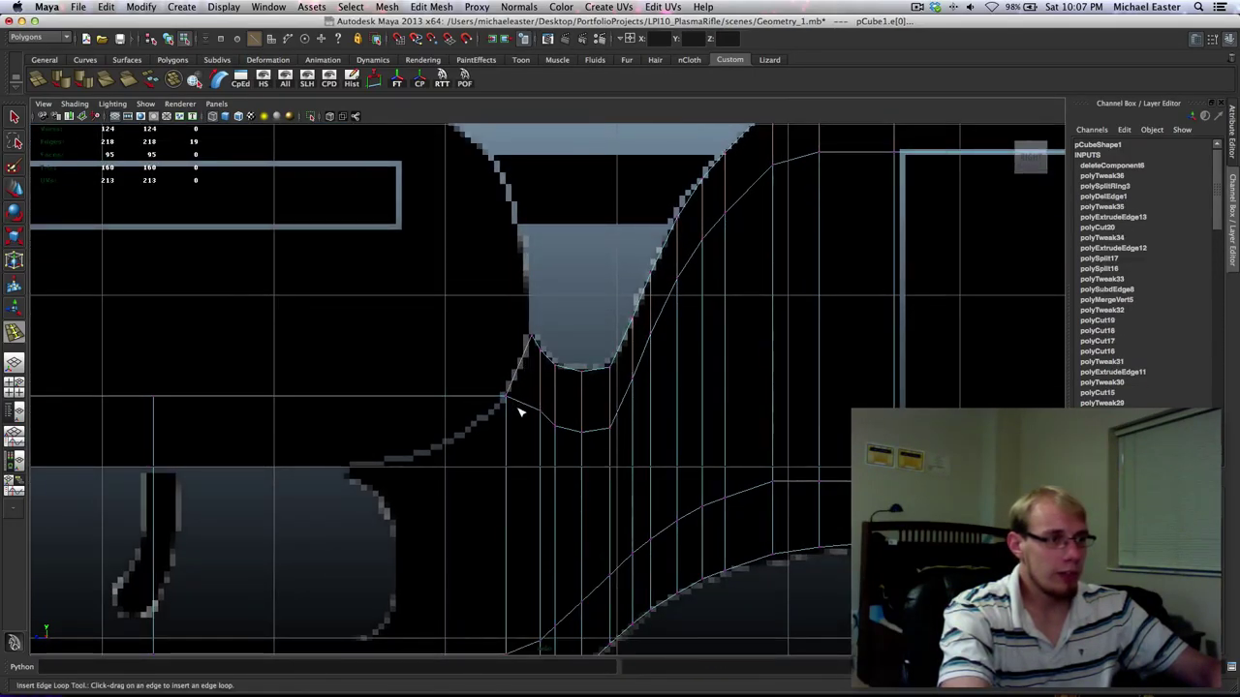
Enable edge selection on the mesh where the section behind the trigger guard meets the stock's notch.
right_drag(523, 403, 576, 358)
key(q)
alt+middle_drag(619, 400, 569, 192)
right_drag(494, 390, 489, 353)
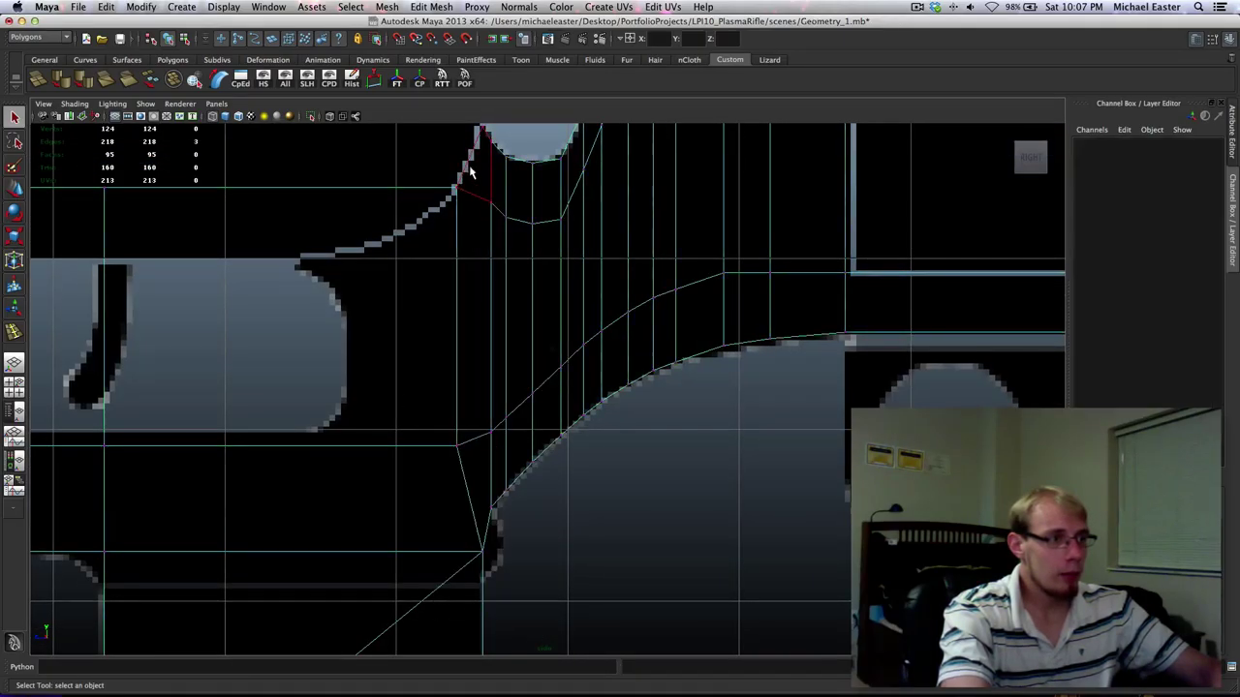
Cut the three narrow stacked faces joining the trigger section to the stock with one vertical cut through their middle.
drag(475, 352, 475, 472)
alt+middle_drag(517, 219, 529, 301)
shift+right_drag(478, 279, 634, 249)
drag(487, 259, 493, 318)
alt+middle_drag(511, 549, 518, 452)
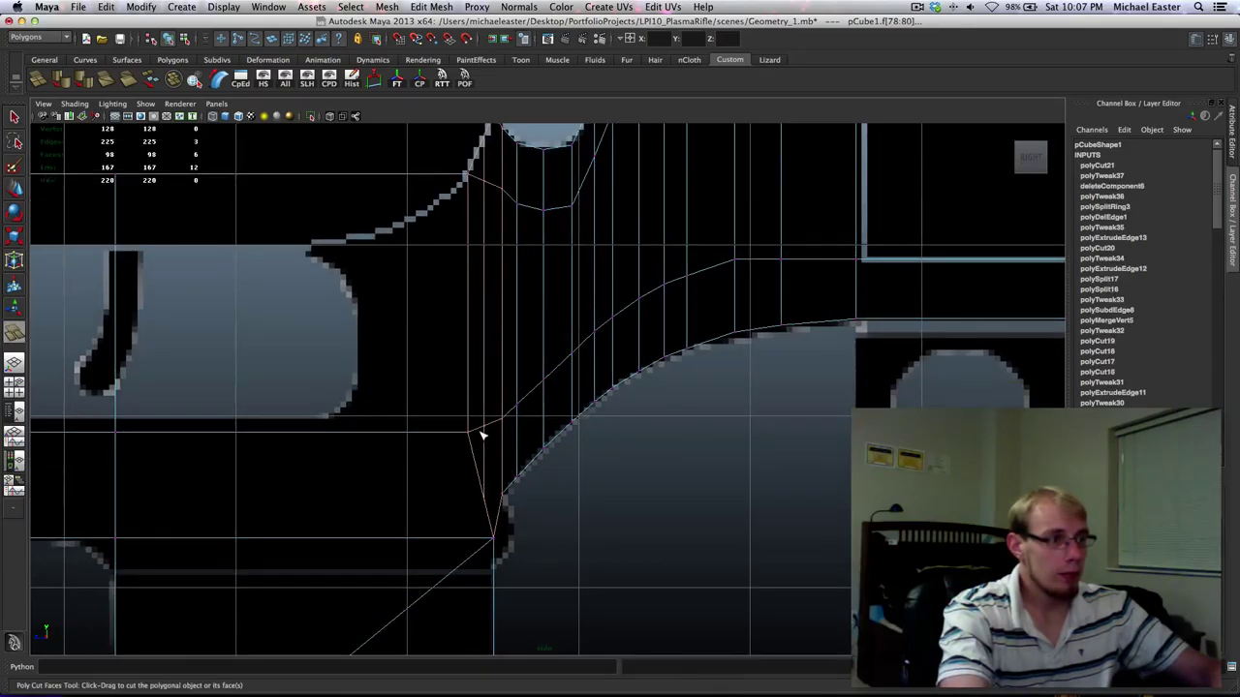
Merge the new cut's lowest vertex into the corner vertex where the grip meets the stock.
right_drag(480, 433, 442, 434)
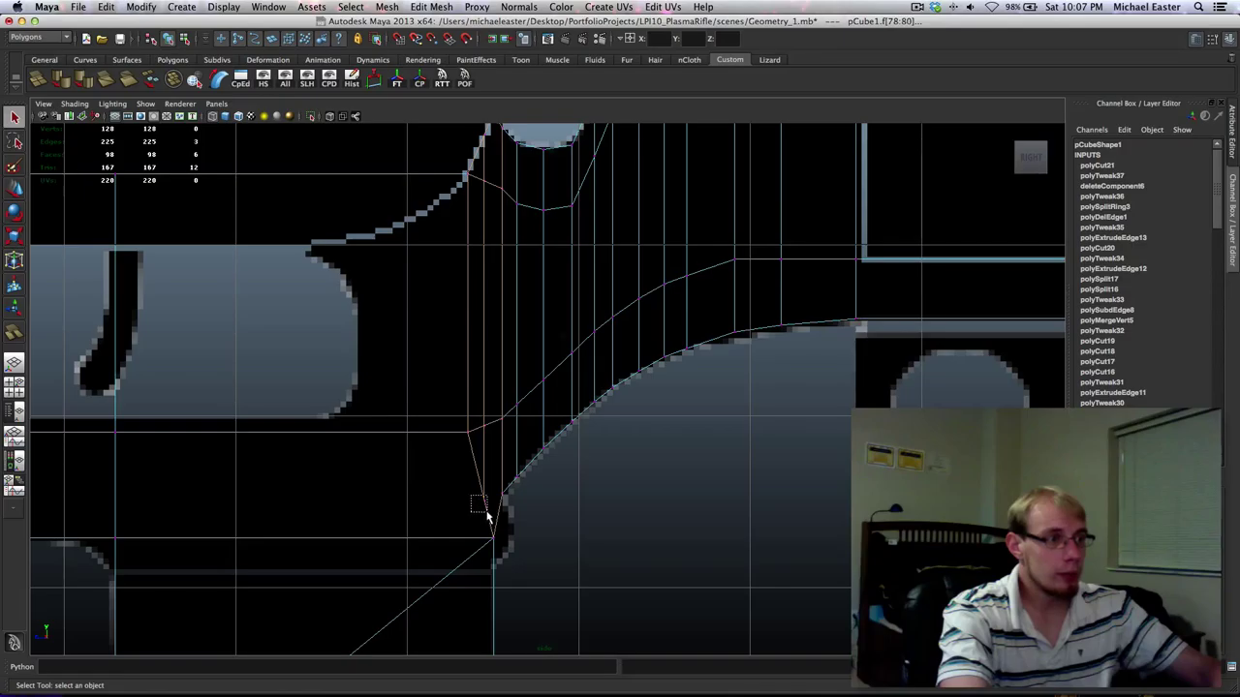
drag(487, 514, 490, 516)
shift+right_drag(507, 491, 513, 360)
drag(484, 501, 494, 538)
Move the new cut's top vertex onto the reference's curved outline beside the notch.
scroll(512, 520, up, 5)
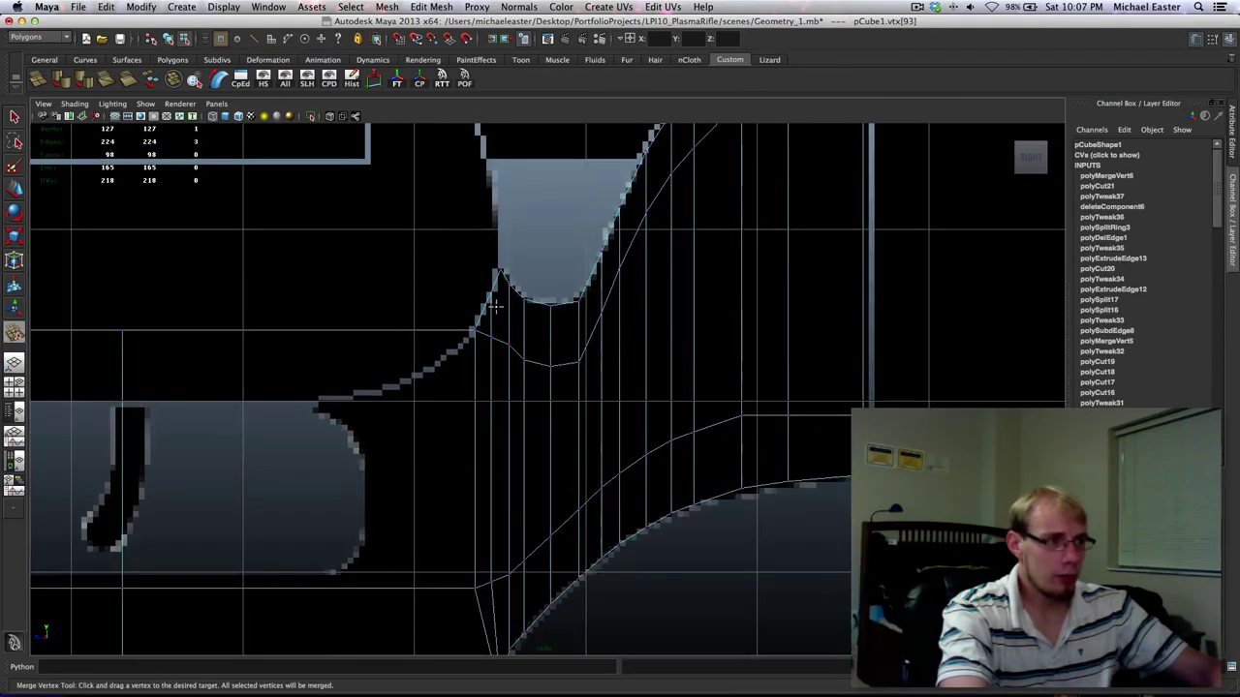
right_drag(494, 306, 465, 294)
drag(500, 301, 501, 300)
key(w)
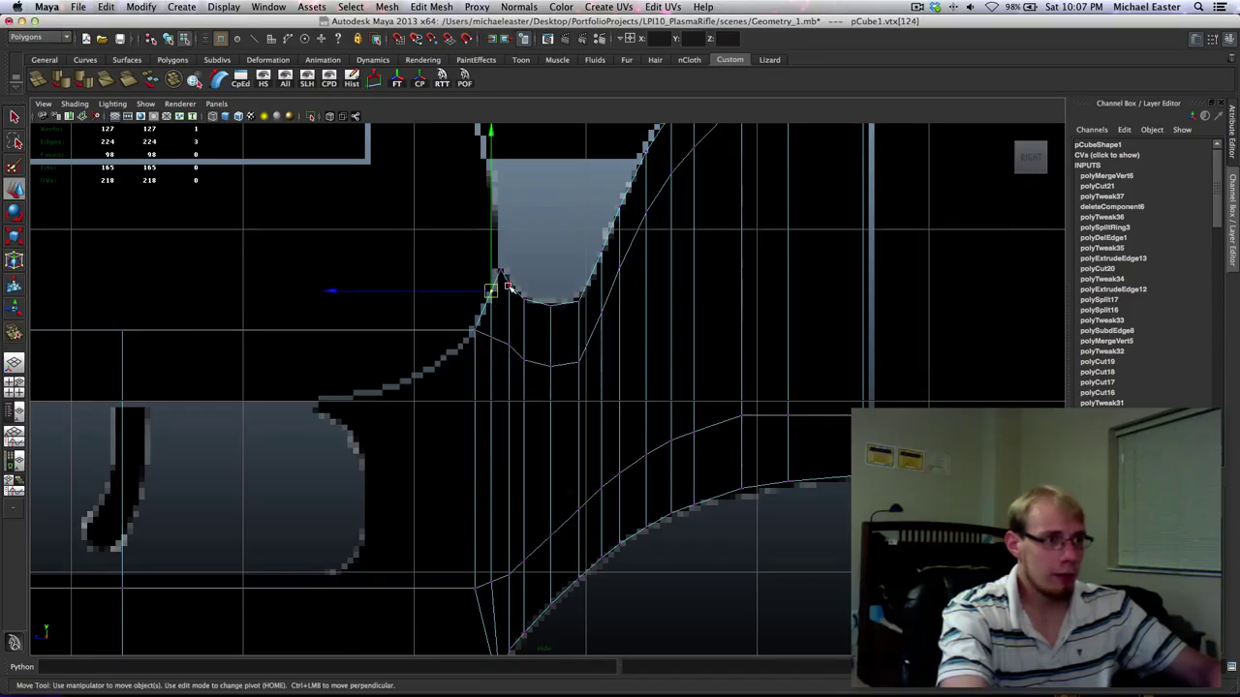
click(463, 301)
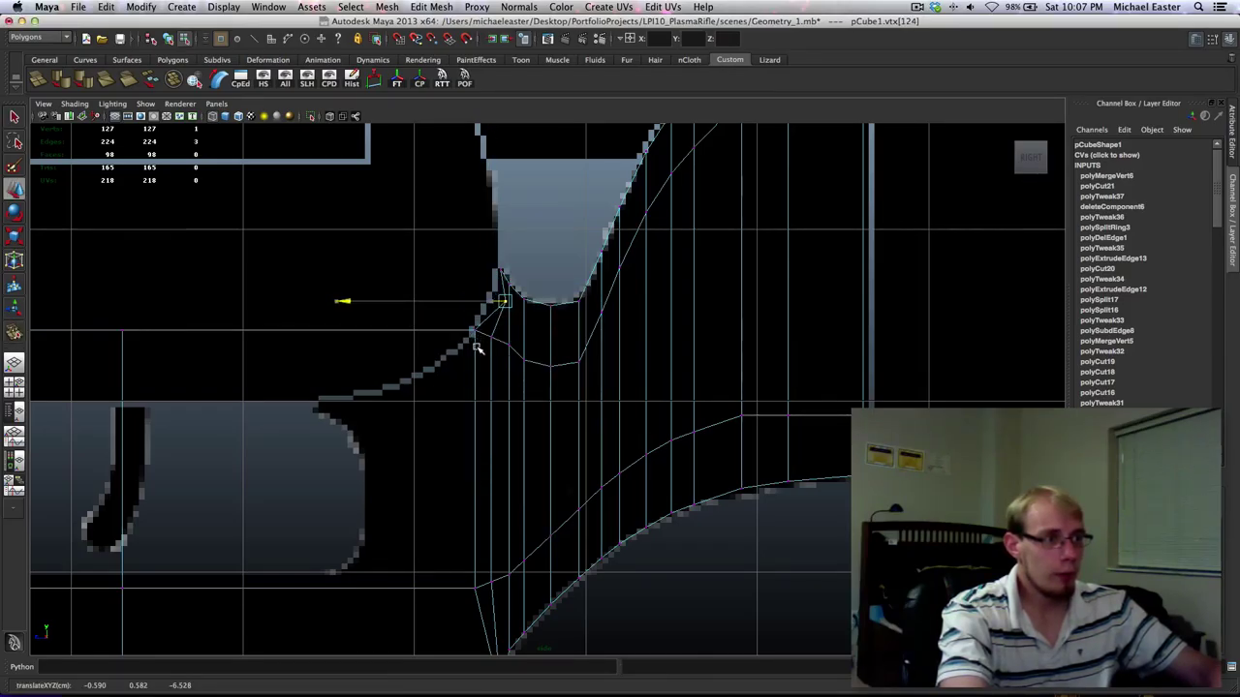
Try a slight vertical shift of the neighbouring vertex at the rear end of the trigger section's top edge.
click(474, 331)
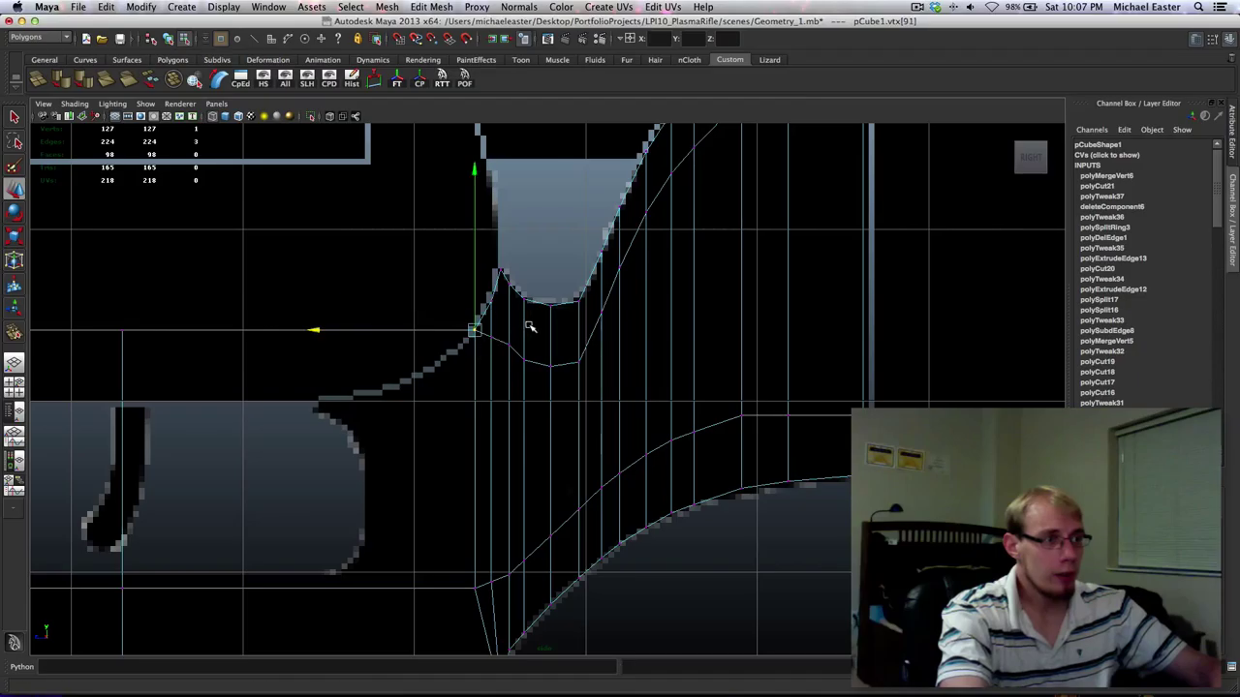
shift+middle_drag(530, 323, 562, 319)
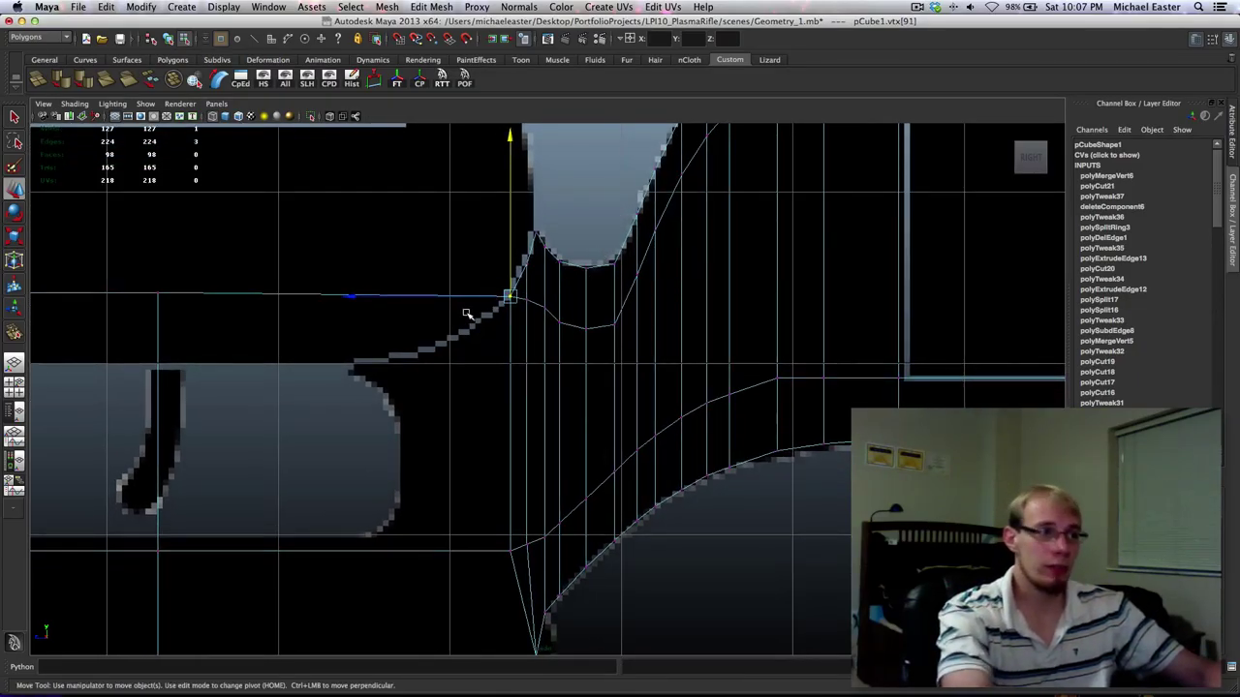
alt+middle_drag(494, 340, 521, 313)
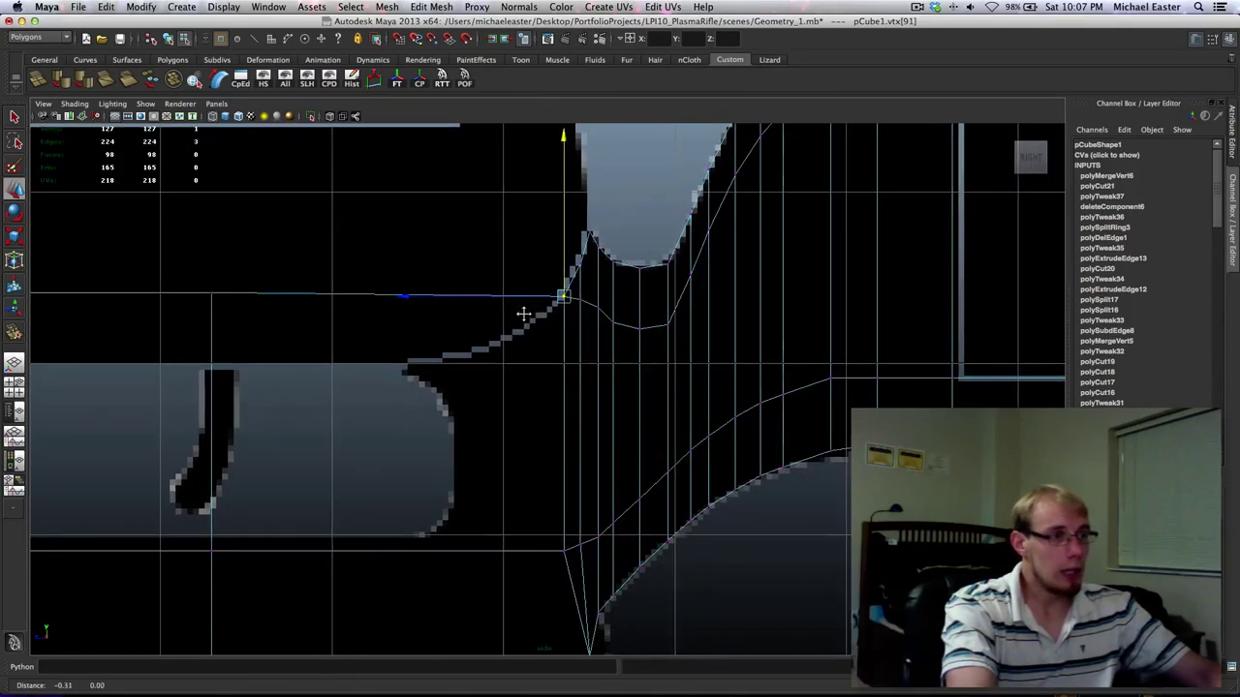
alt+middle_drag(636, 346, 573, 325)
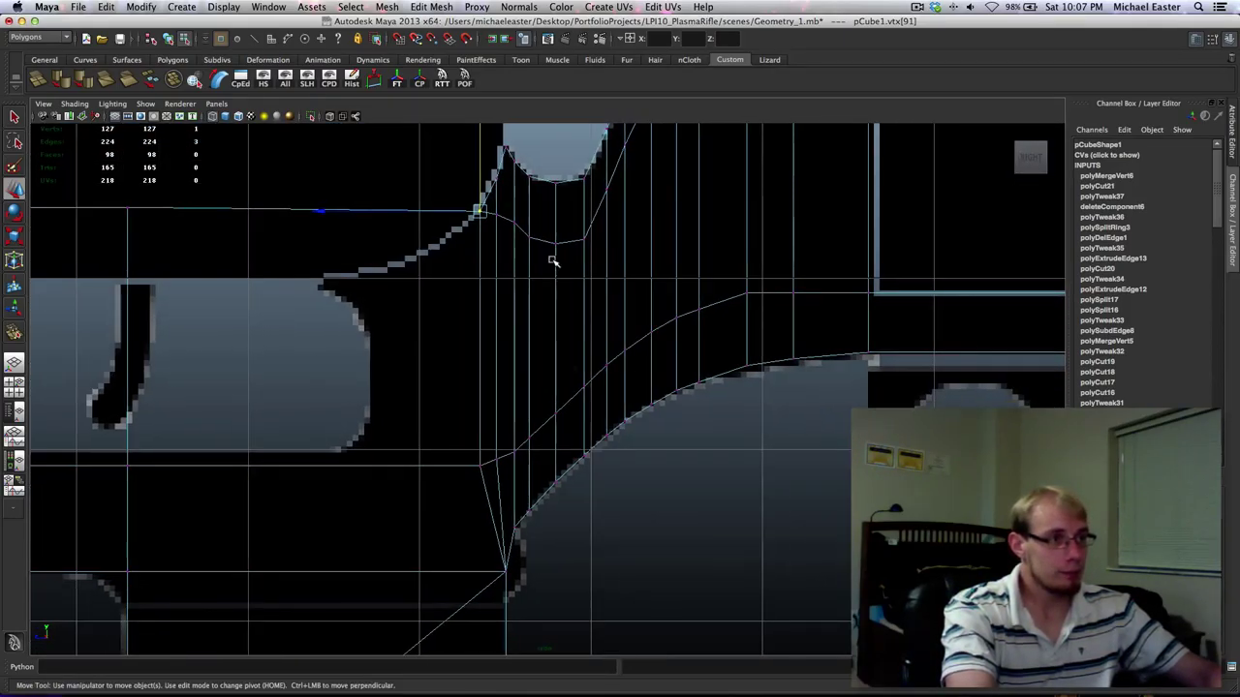
alt+middle_drag(553, 258, 555, 389)
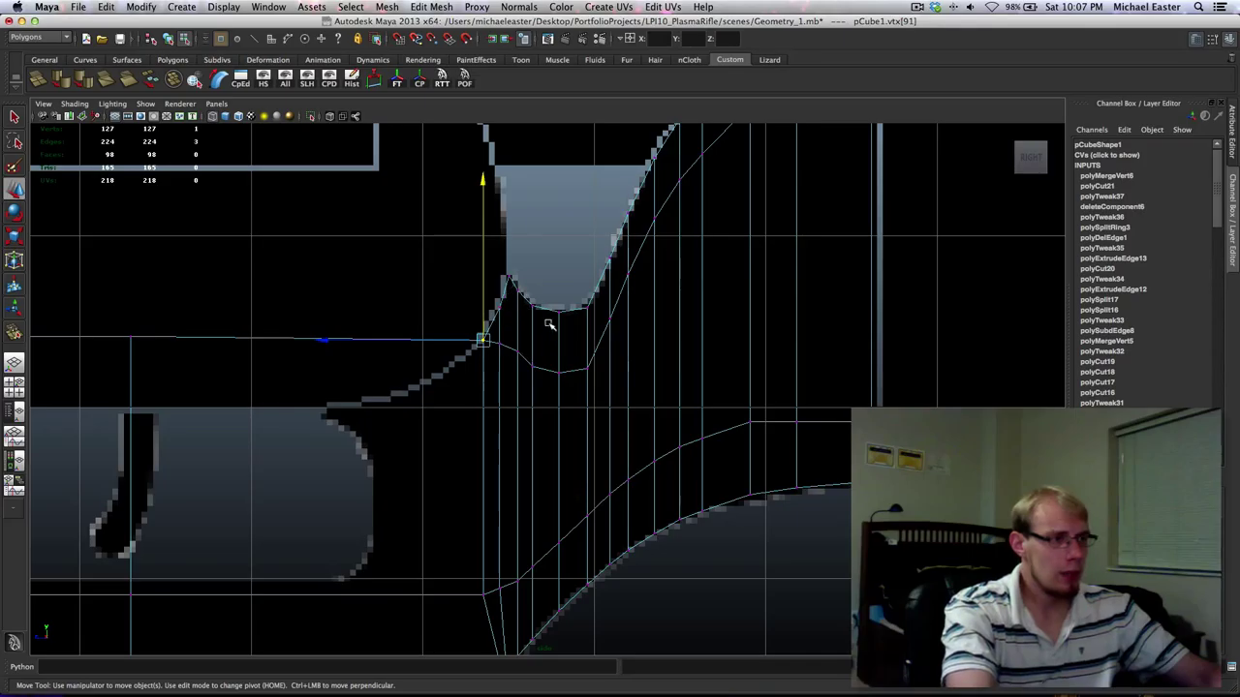
Undo the recent edits back to before the face cut and redo them through the merge and the first vertex move.
key(ctrl+z)
key(ctrl+z)
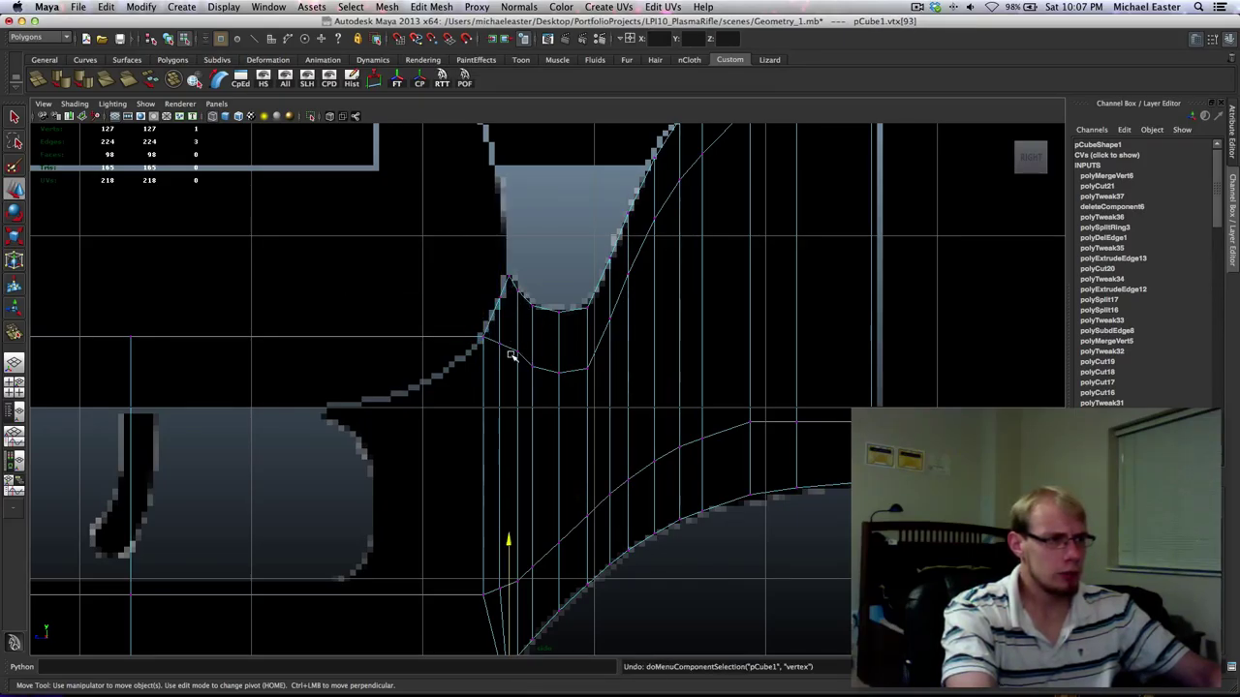
key(ctrl+z)
key(ctrl+z)
key(ctrl+z)
key(ctrl+z)
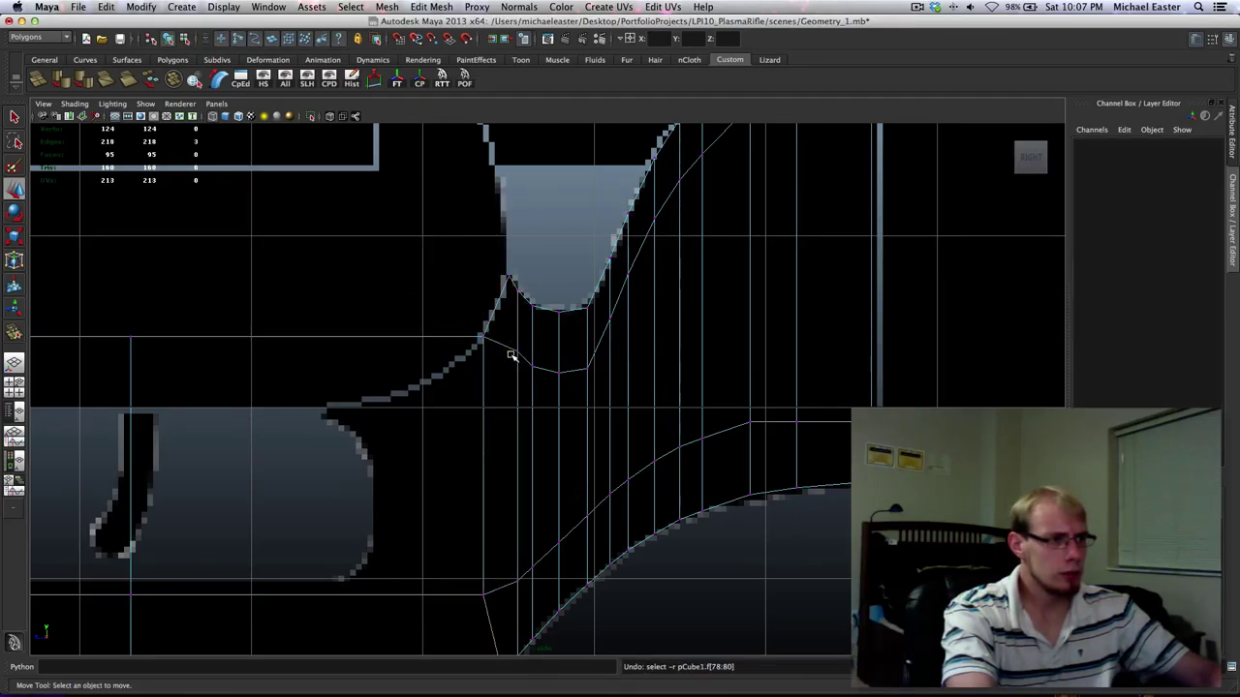
alt+middle_drag(494, 345, 797, 354)
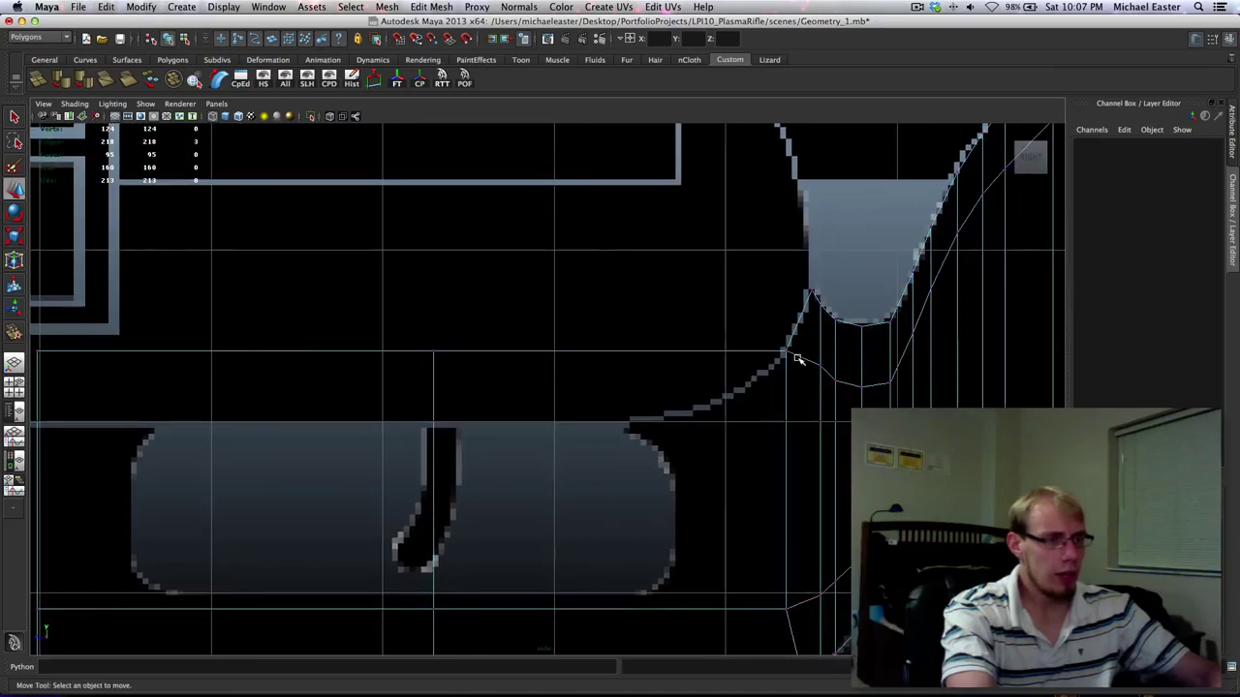
key(shift+z)
key(shift+z)
key(shift+z)
key(shift+z)
key(shift+z)
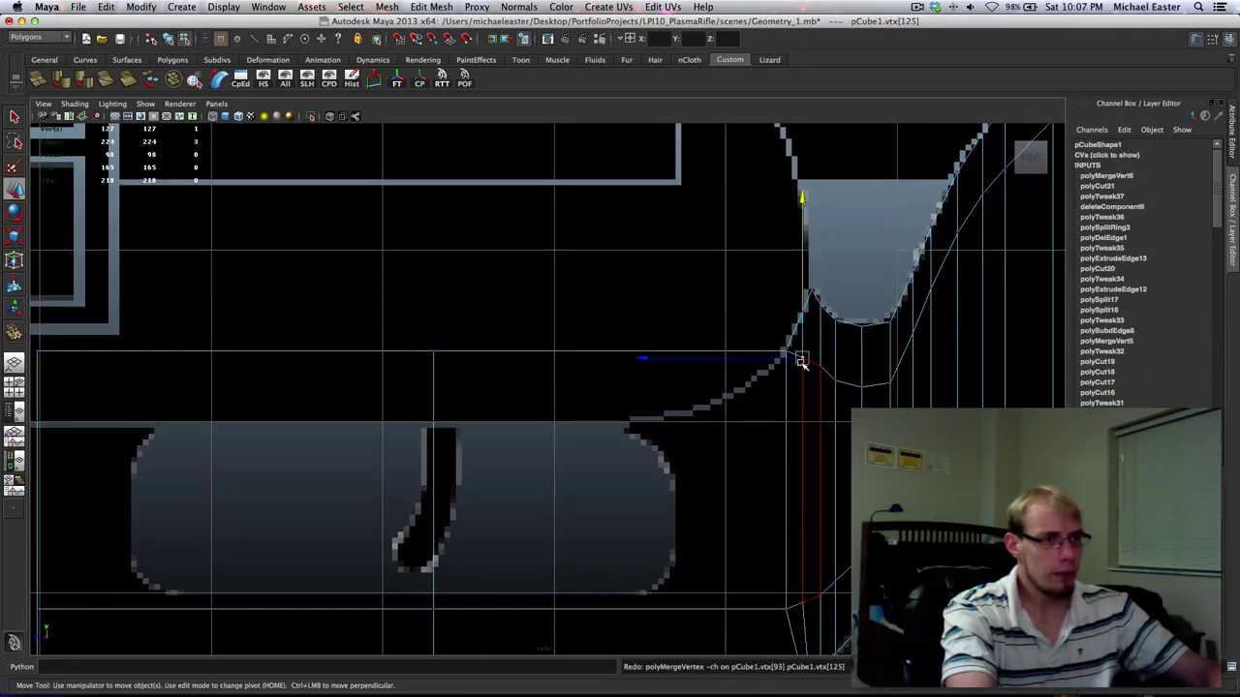
key(shift+z)
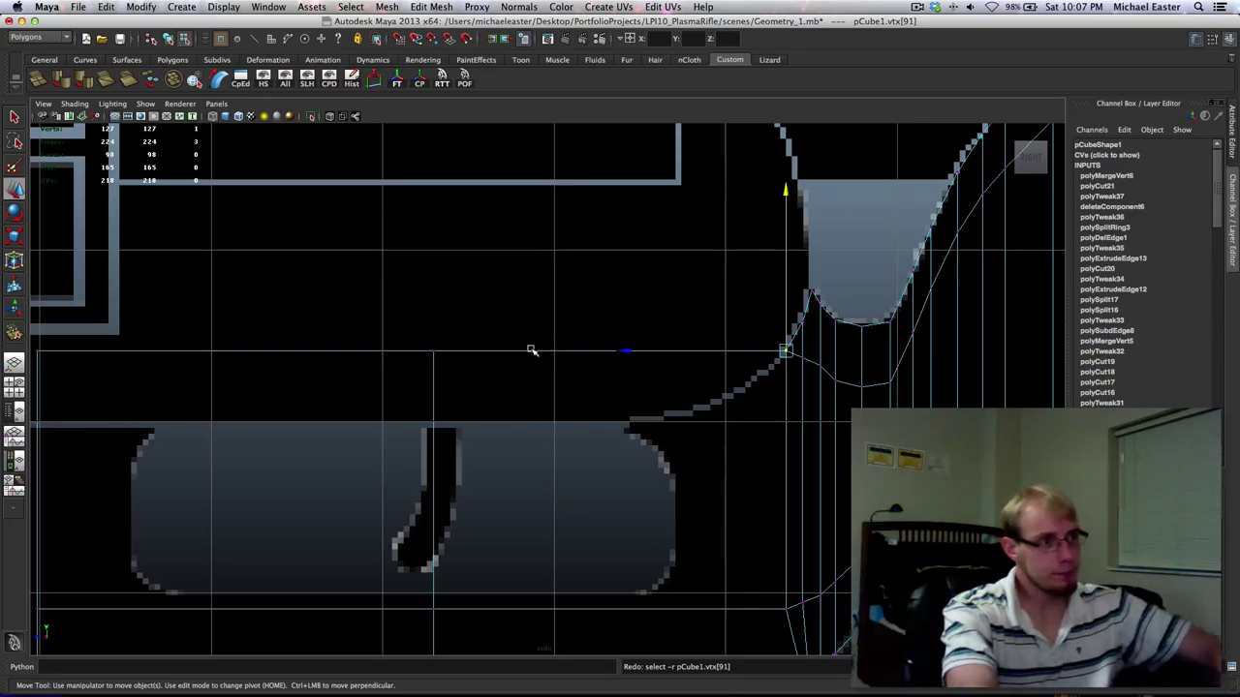
Return to object mode and select the whole rifle mesh.
right_drag(531, 351, 545, 291)
key(q)
drag(545, 291, 651, 492)
alt+middle_drag(747, 513, 554, 361)
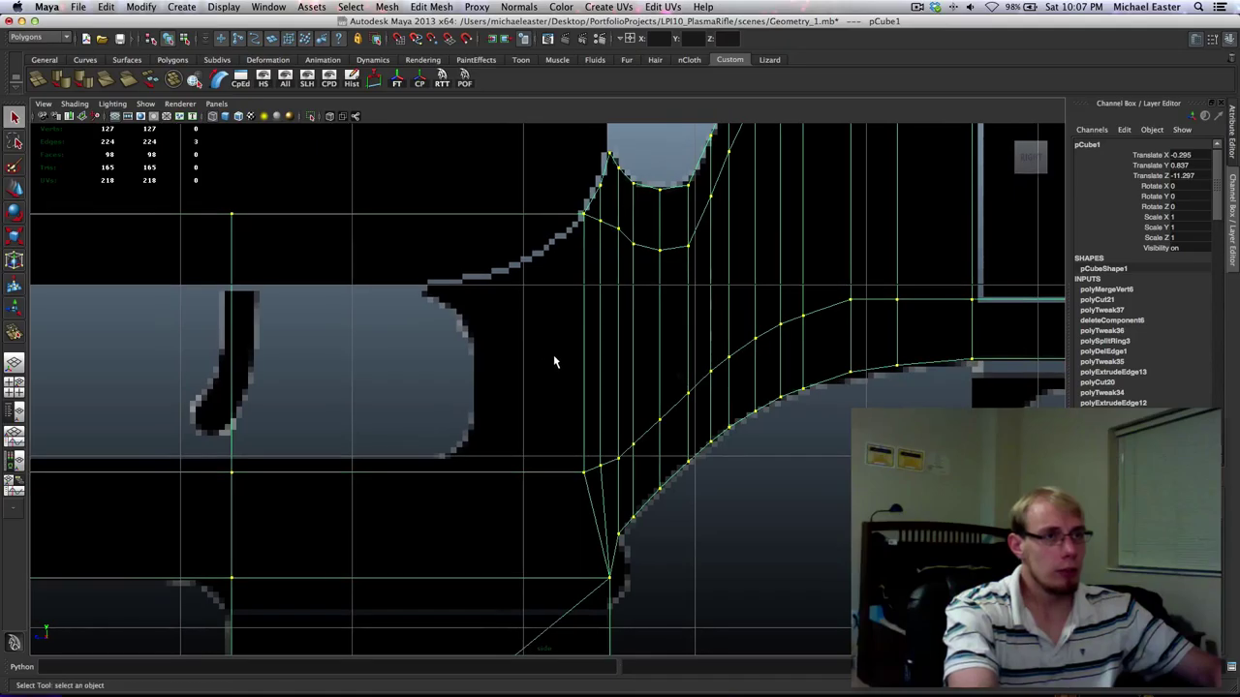
Examine the mesh around the trigger opening, grip and stock against the reference outline in the side view.
click(915, 7)
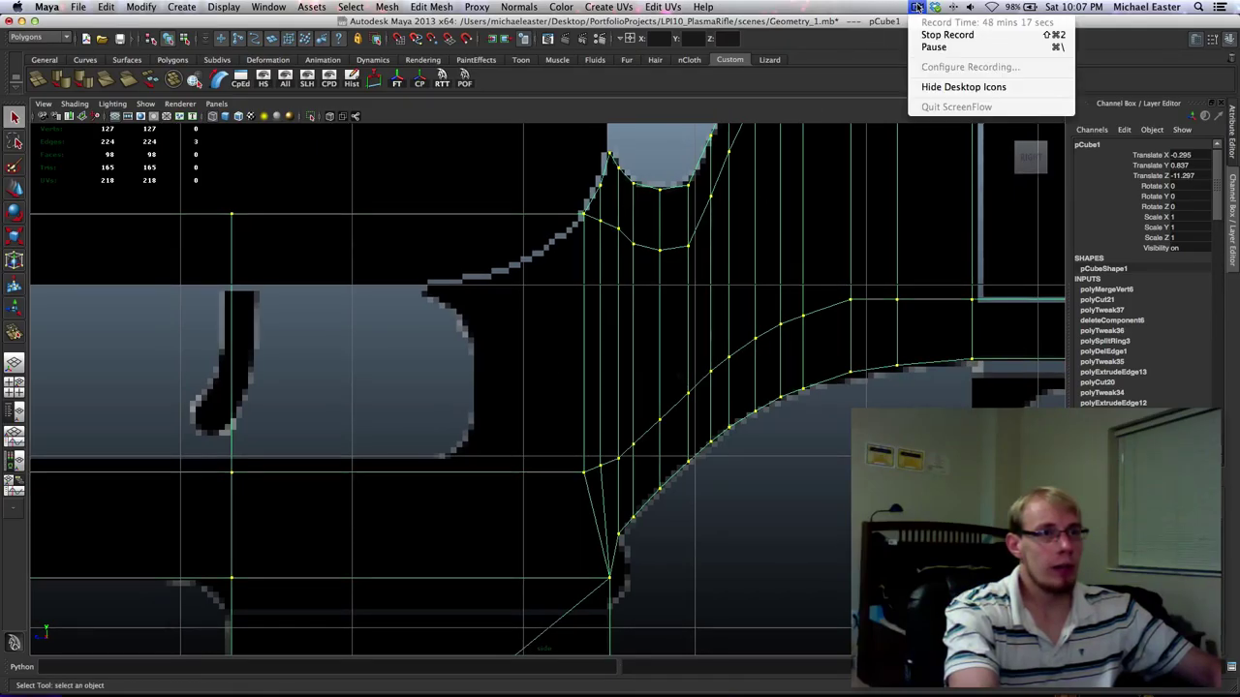
click(915, 7)
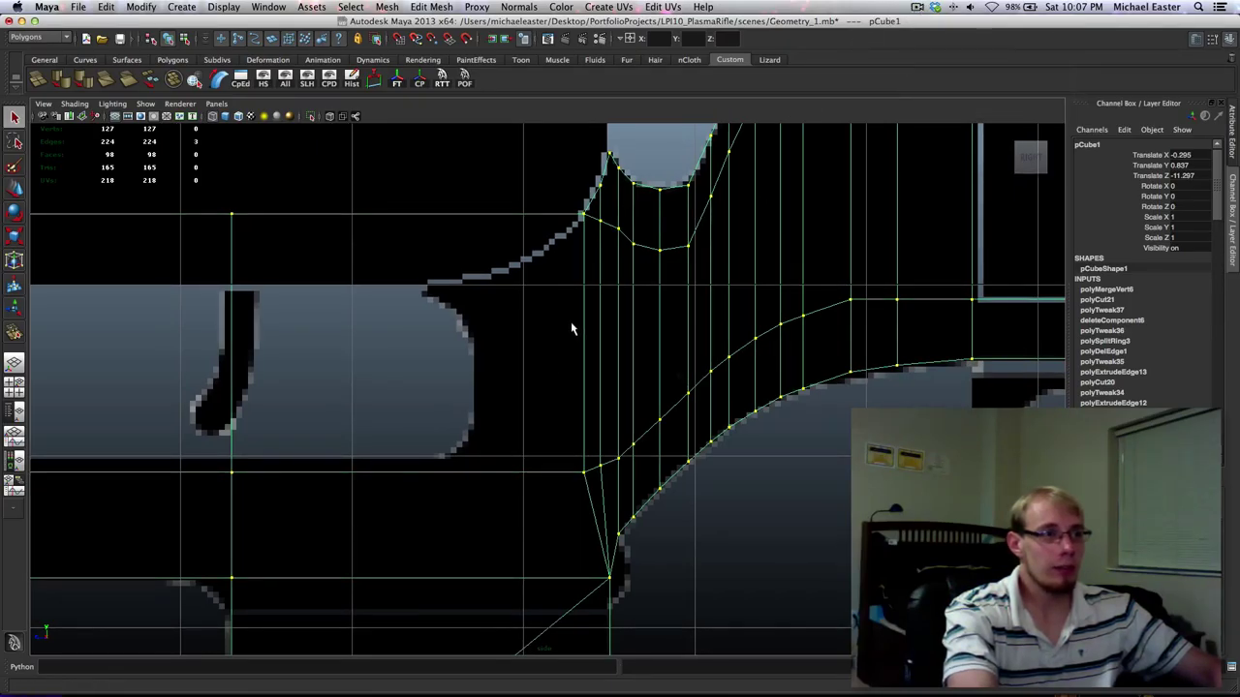
alt+middle_drag(571, 329, 714, 396)
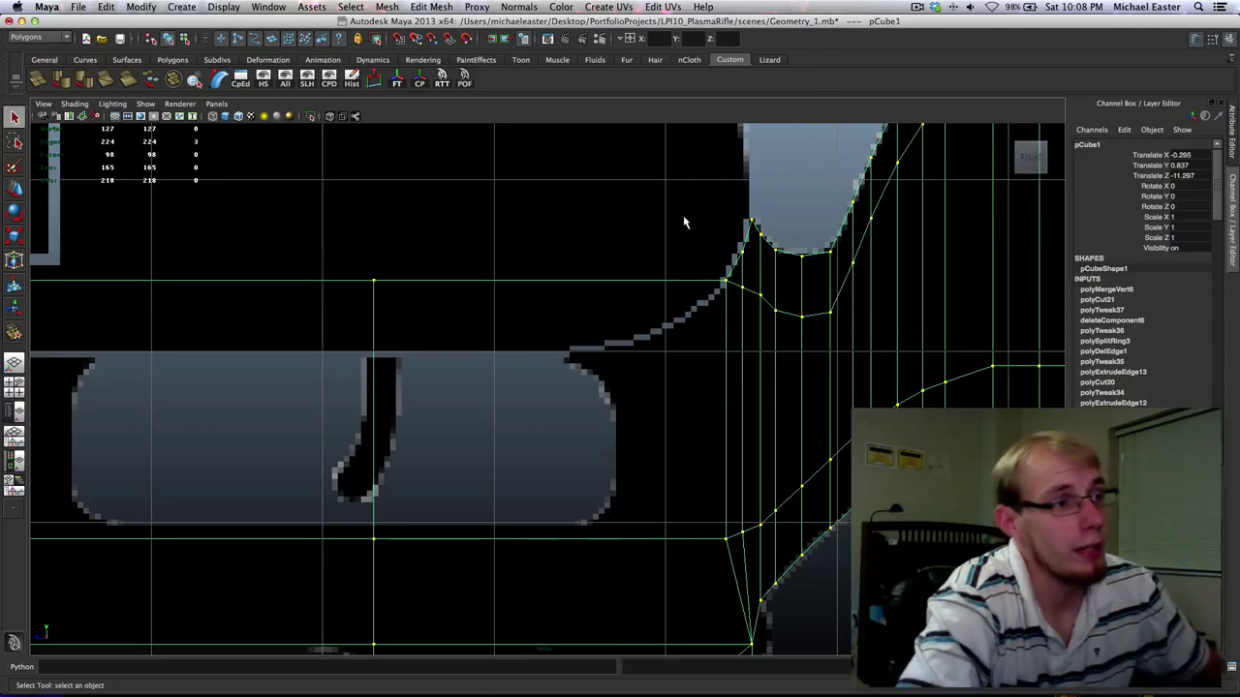
alt+middle_drag(628, 400, 568, 334)
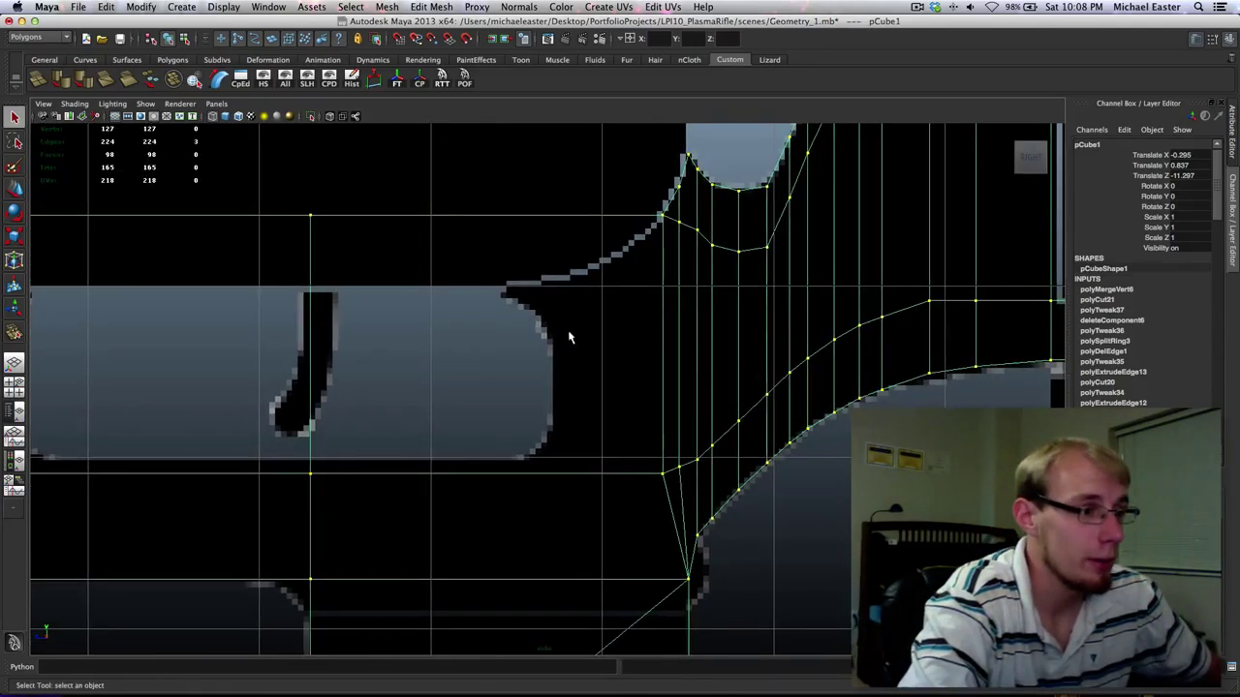
alt+middle_drag(639, 364, 650, 375)
scroll(650, 376, down, 10)
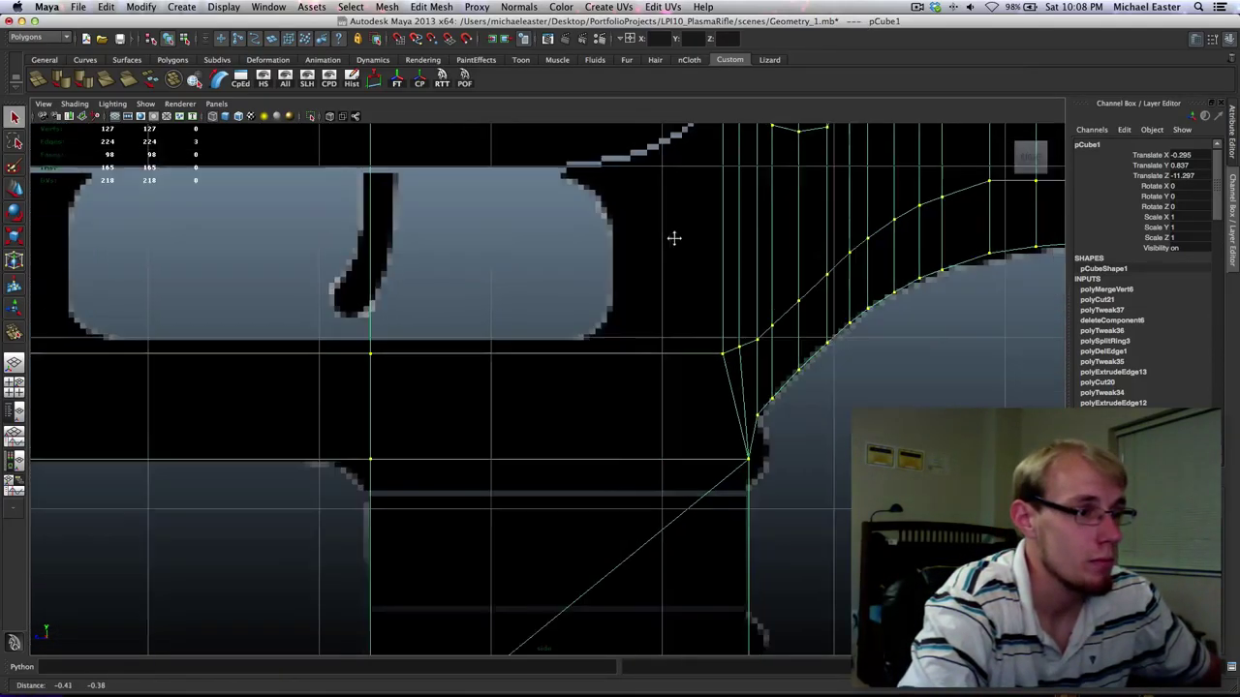
scroll(650, 318, up, 5)
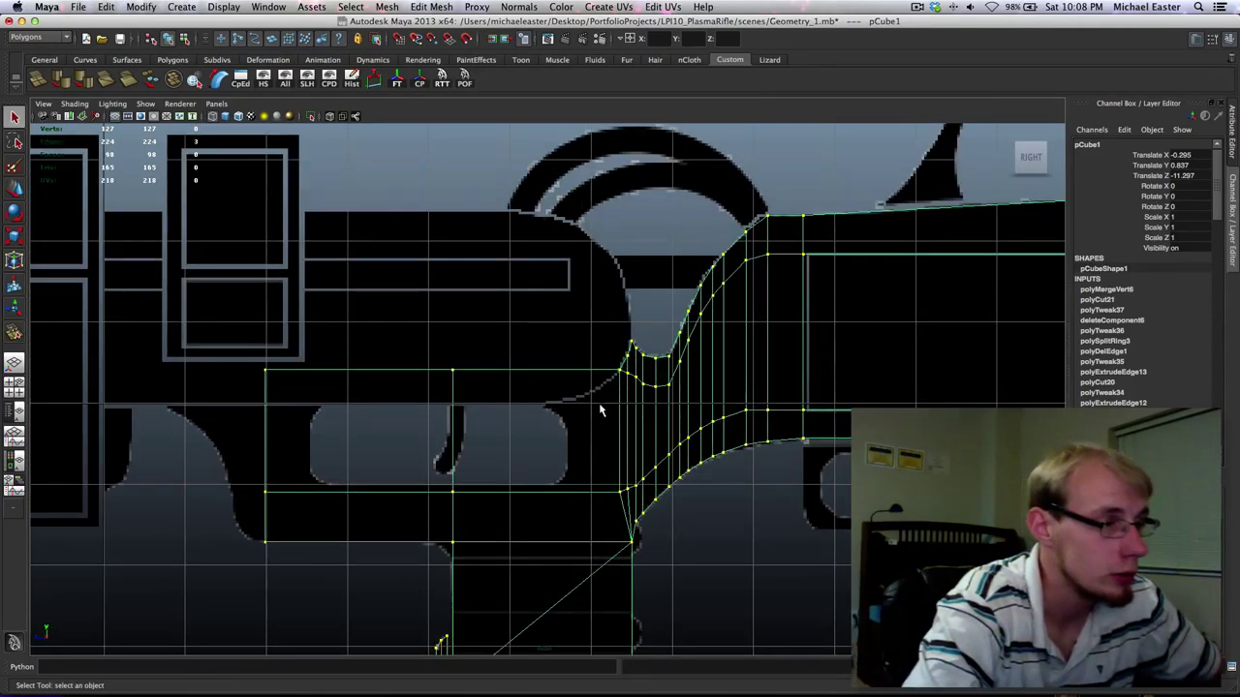
alt+middle_drag(599, 411, 588, 393)
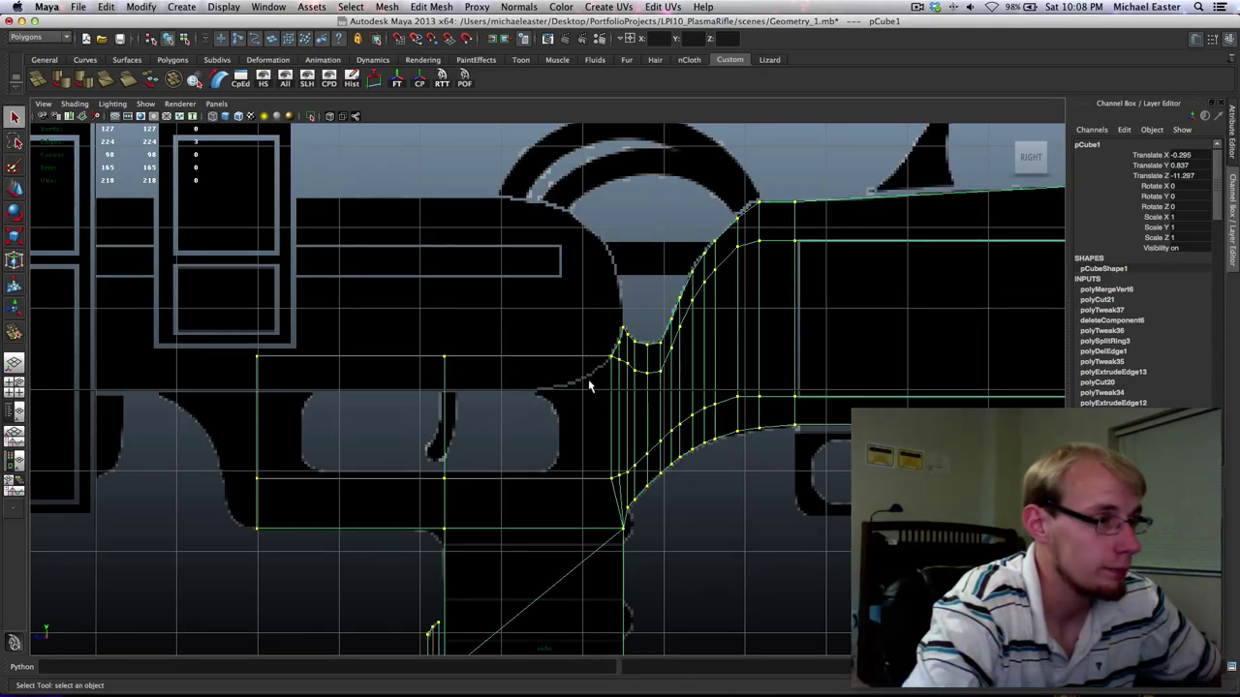
alt+middle_drag(588, 381, 588, 334)
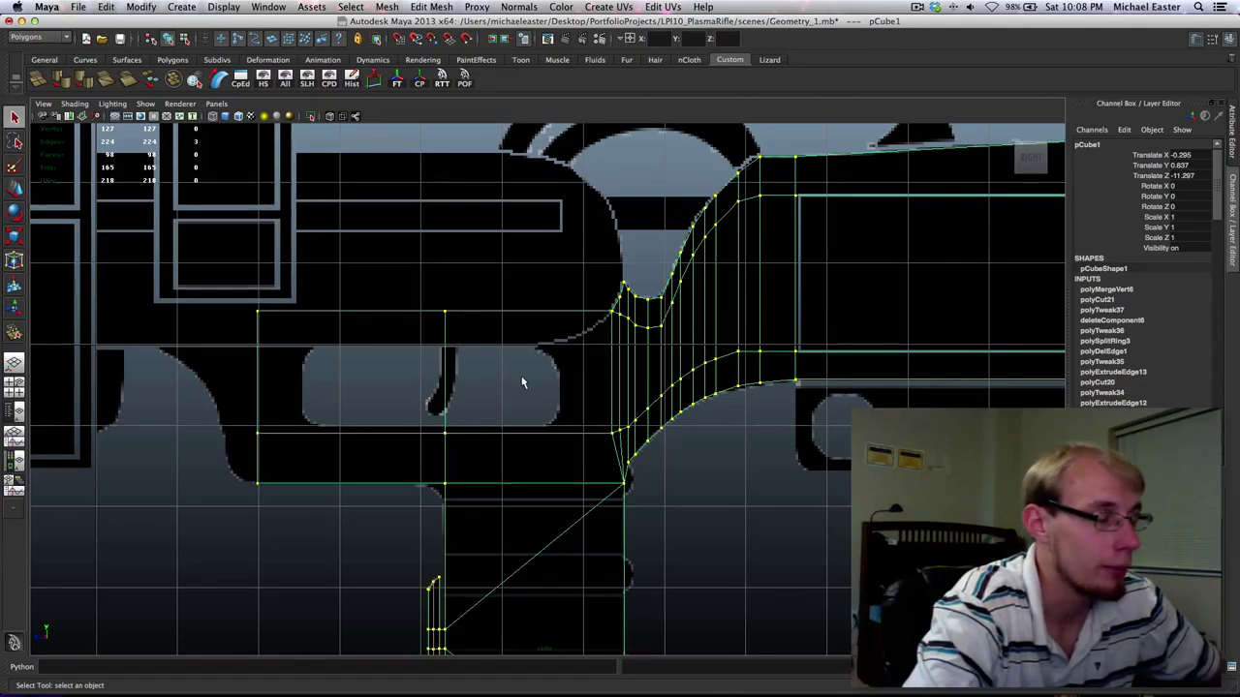
alt+middle_drag(522, 382, 574, 394)
scroll(650, 394, down, 5)
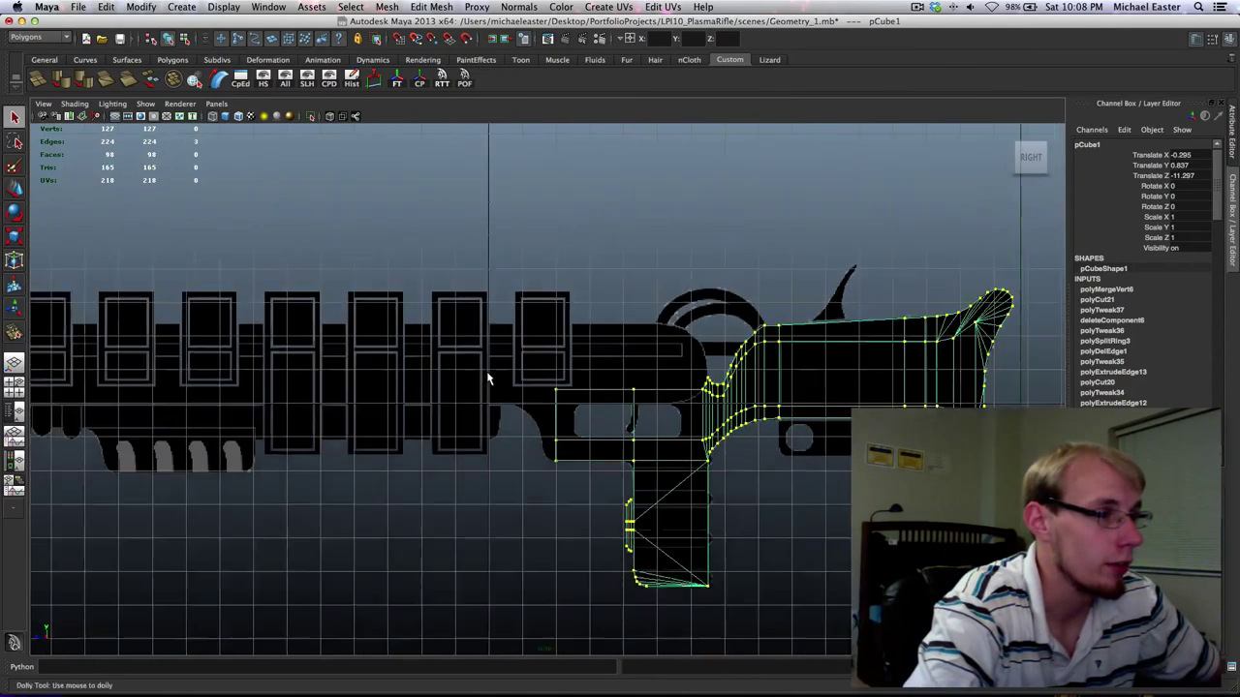
scroll(631, 418, up, 6)
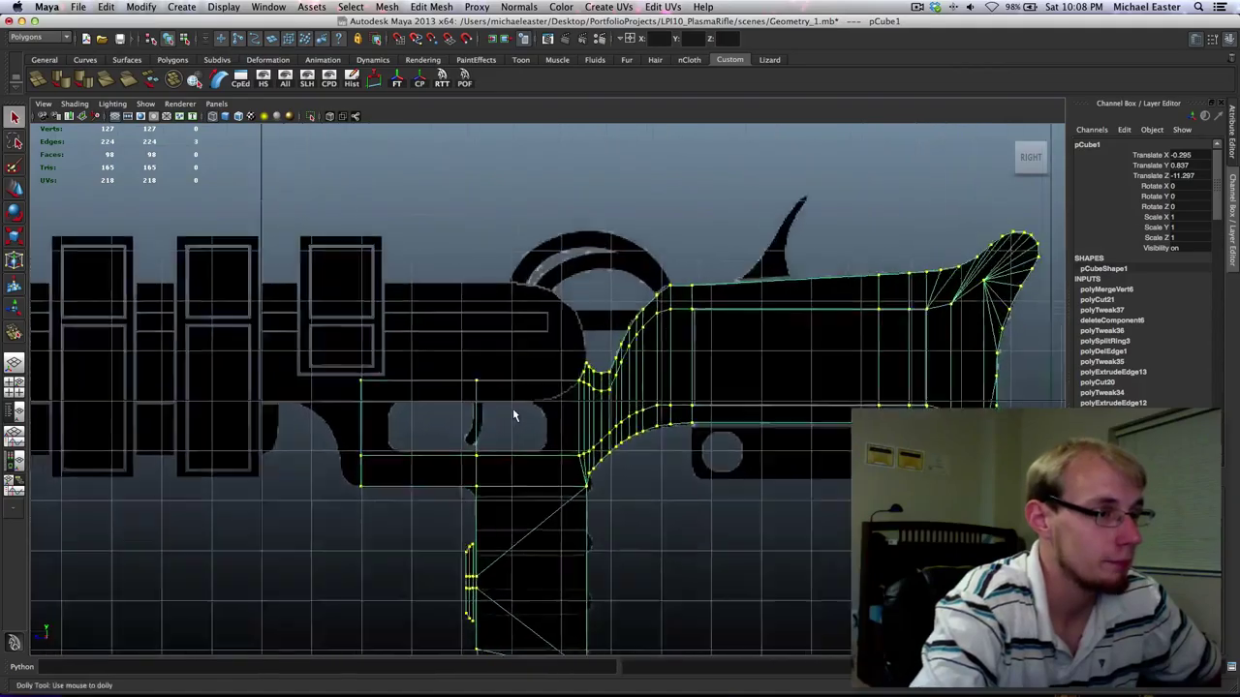
Inspect the mesh in the perspective view and compare it across the four-view layout.
key(space)
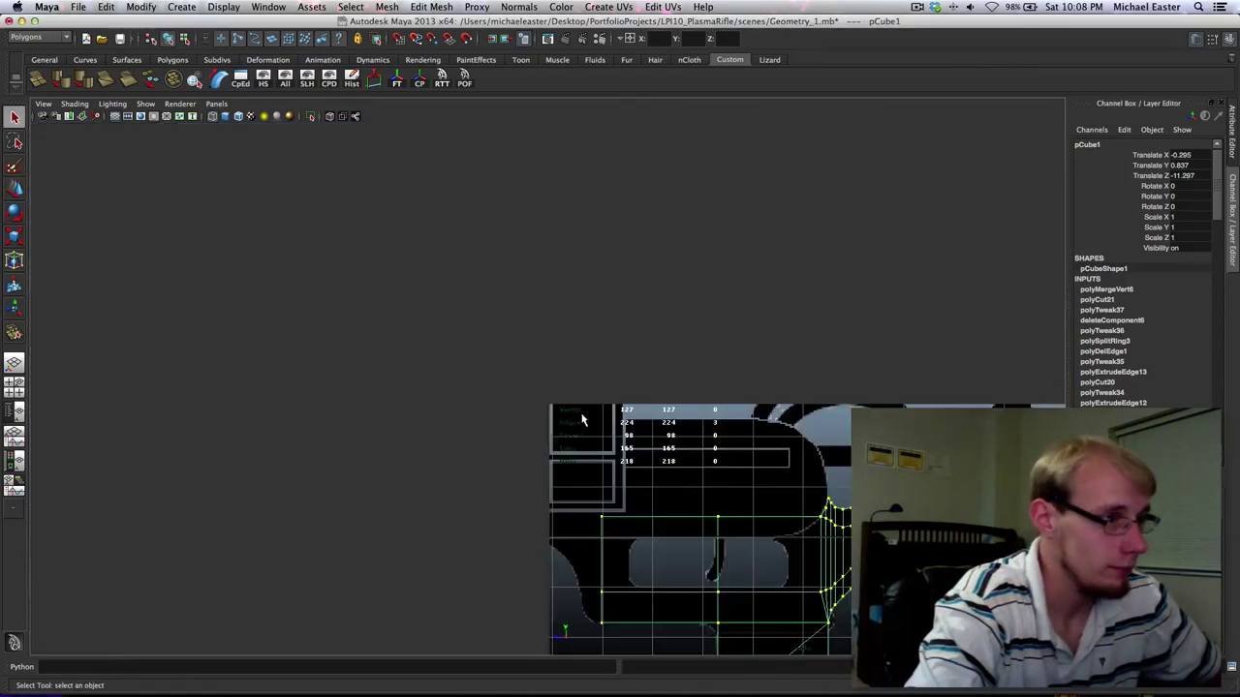
key(space)
alt+drag(736, 304, 884, 371)
alt+drag(775, 415, 726, 382)
key(space)
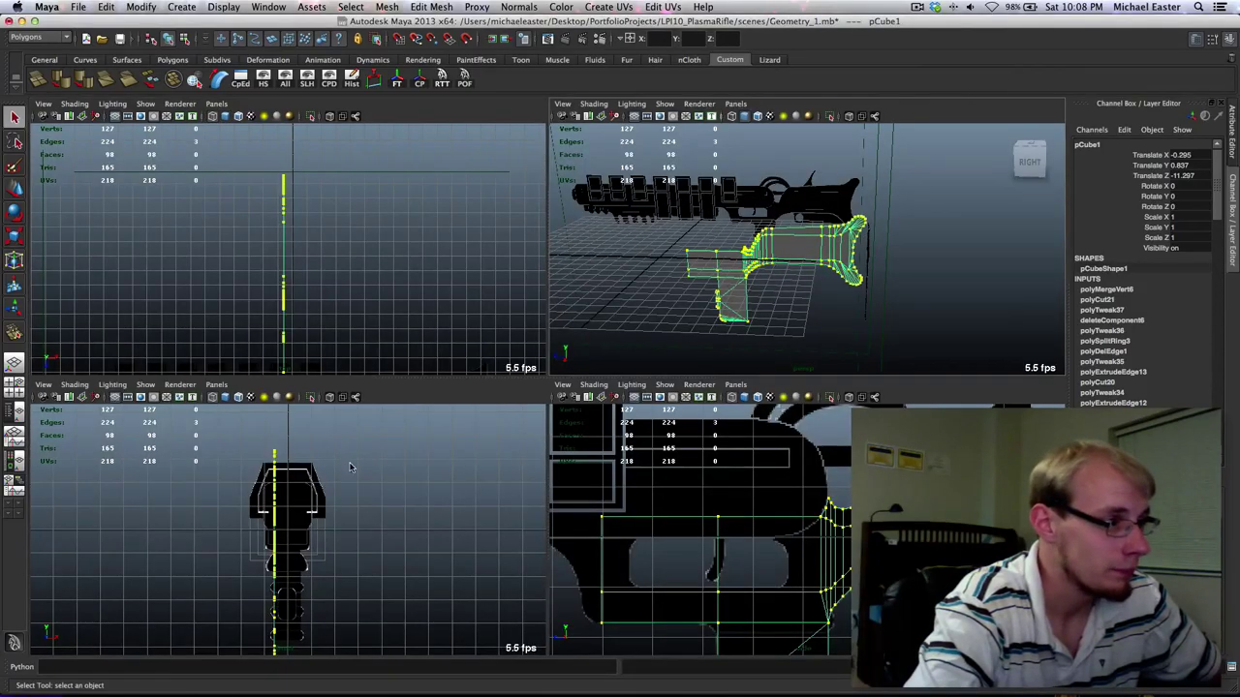
key(space)
key(space)
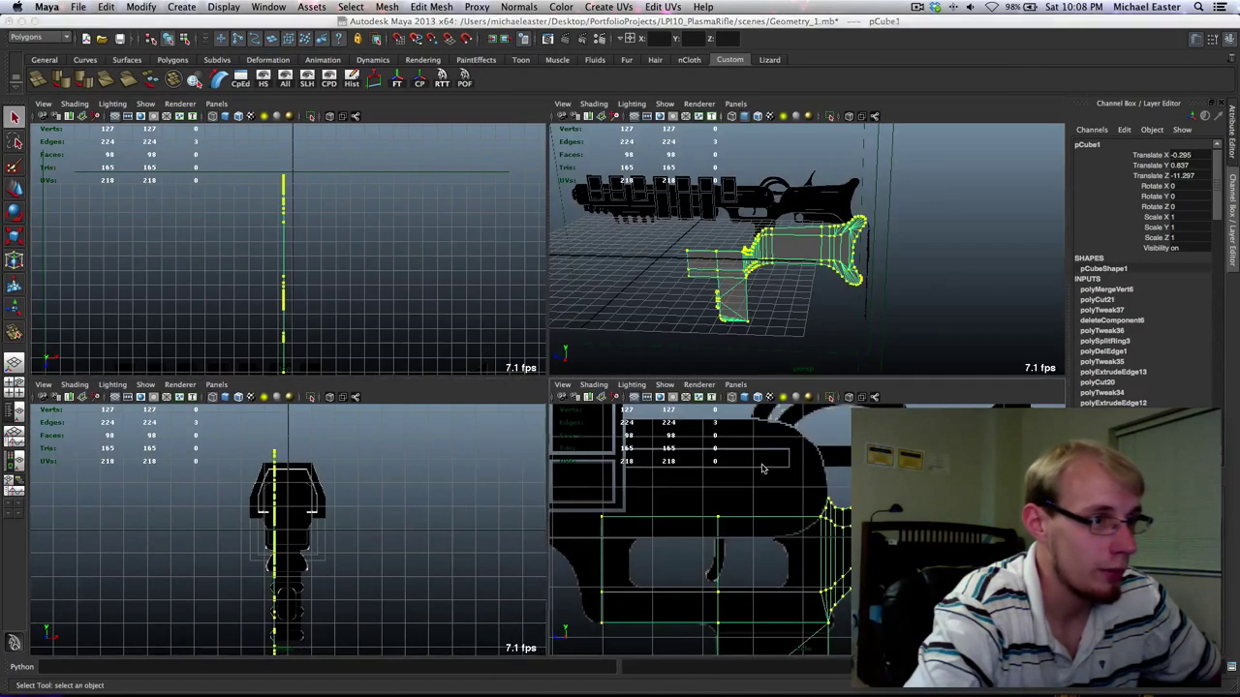
Lower the two vertices on the trigger section's top edge to the upper edge of the trigger opening in the side view.
key(space)
alt+middle_drag(505, 402, 672, 529)
alt+middle_drag(447, 469, 423, 364)
right_drag(472, 303, 401, 284)
key(w)
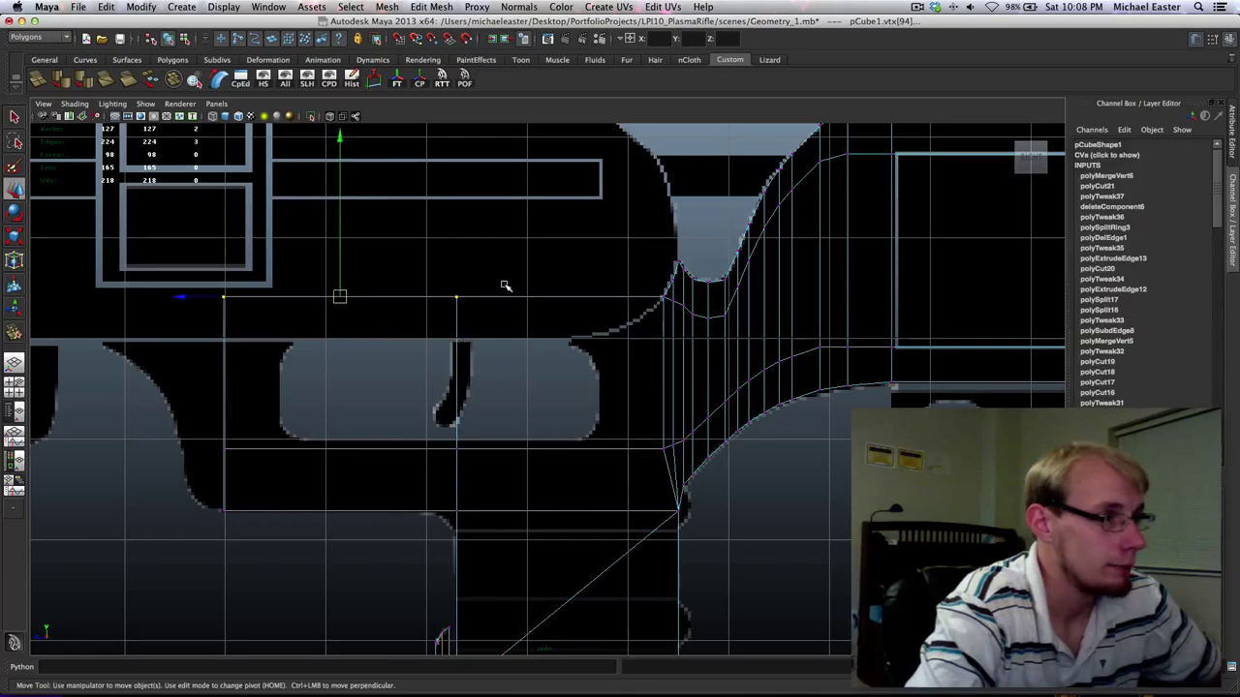
shift+middle_drag(503, 283, 429, 289)
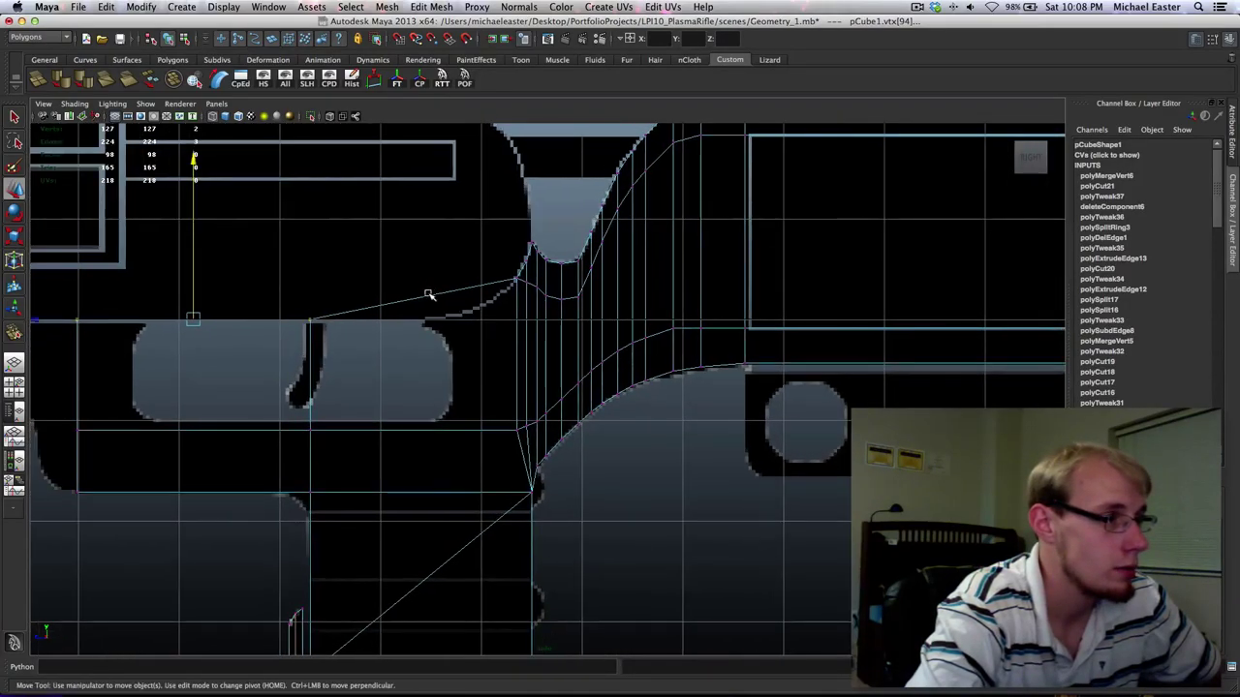
Try inserting a vertical edge loop through the trigger section at the rear end of the trigger opening.
right_drag(429, 289, 401, 277)
mouse_move(462, 345)
alt+middle_down()
mouse_move(449, 303)
mouse_move(448, 355)
mouse_move(444, 341)
alt+middle_up()
shift+right_drag(438, 258, 362, 275)
drag(375, 271, 376, 276)
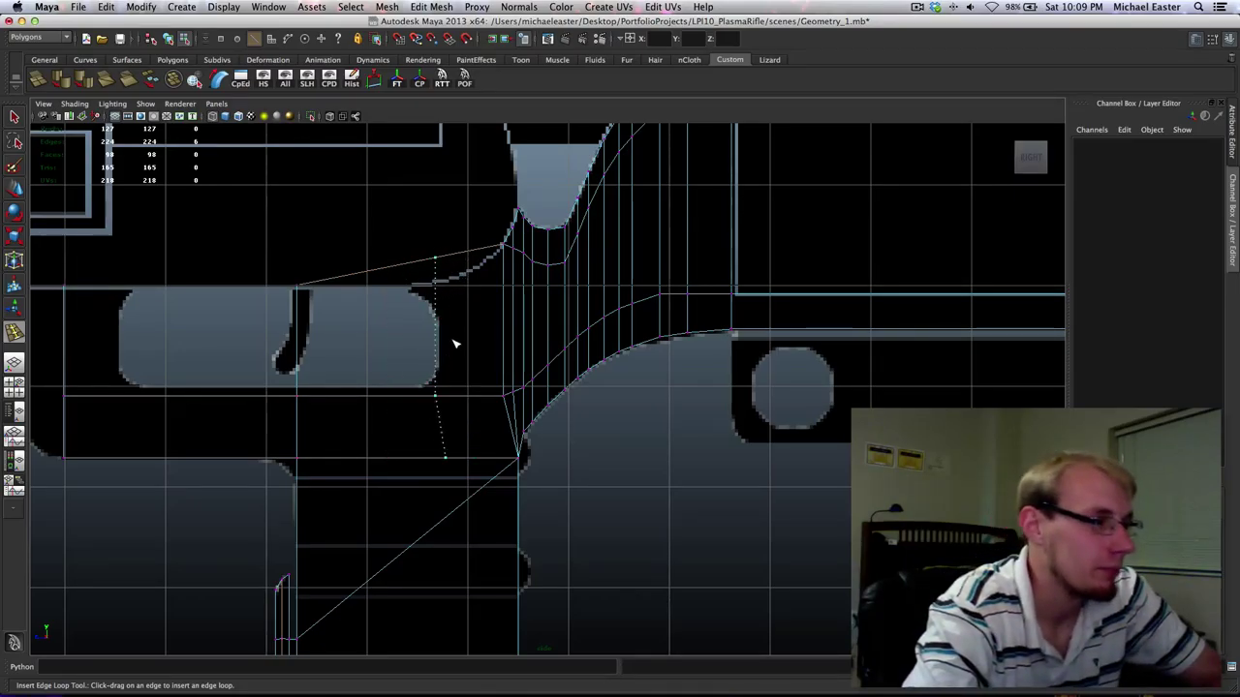
click(452, 343)
key(z)
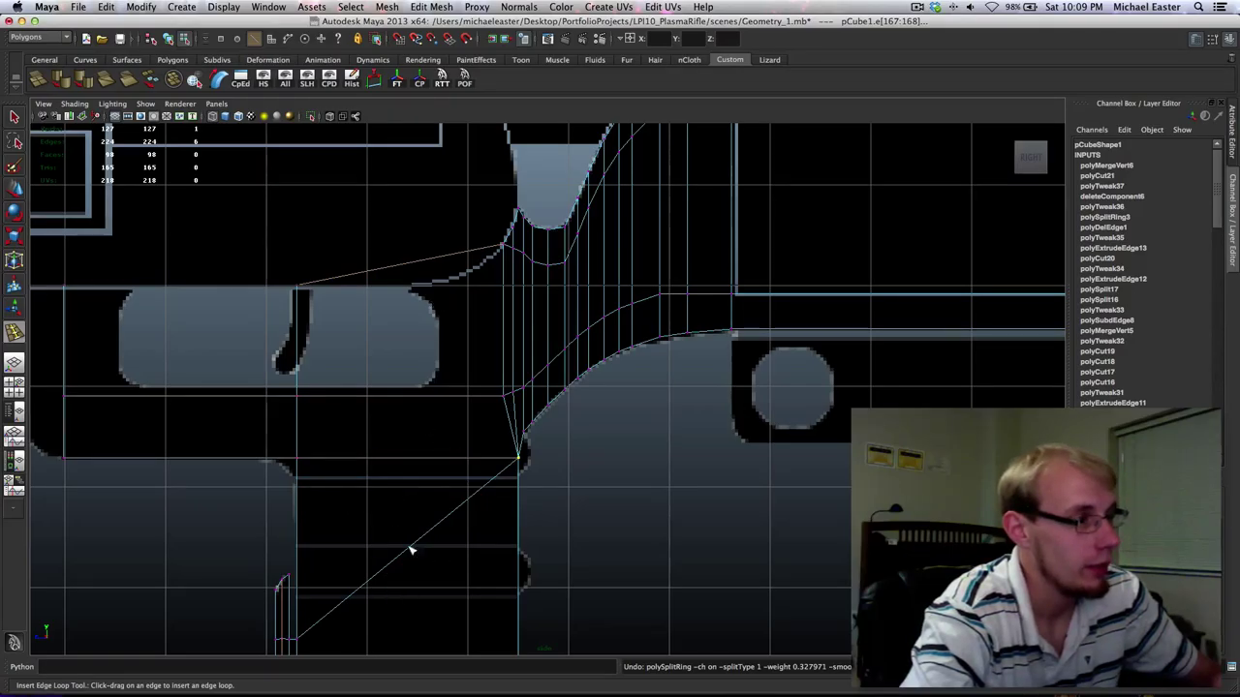
Insert two vertical edge loops behind the trigger opening, running from the sloped top edge down through the grip.
alt+middle_drag(378, 503, 307, 268)
alt+middle_drag(342, 349, 578, 537)
alt+middle_drag(641, 481, 571, 384)
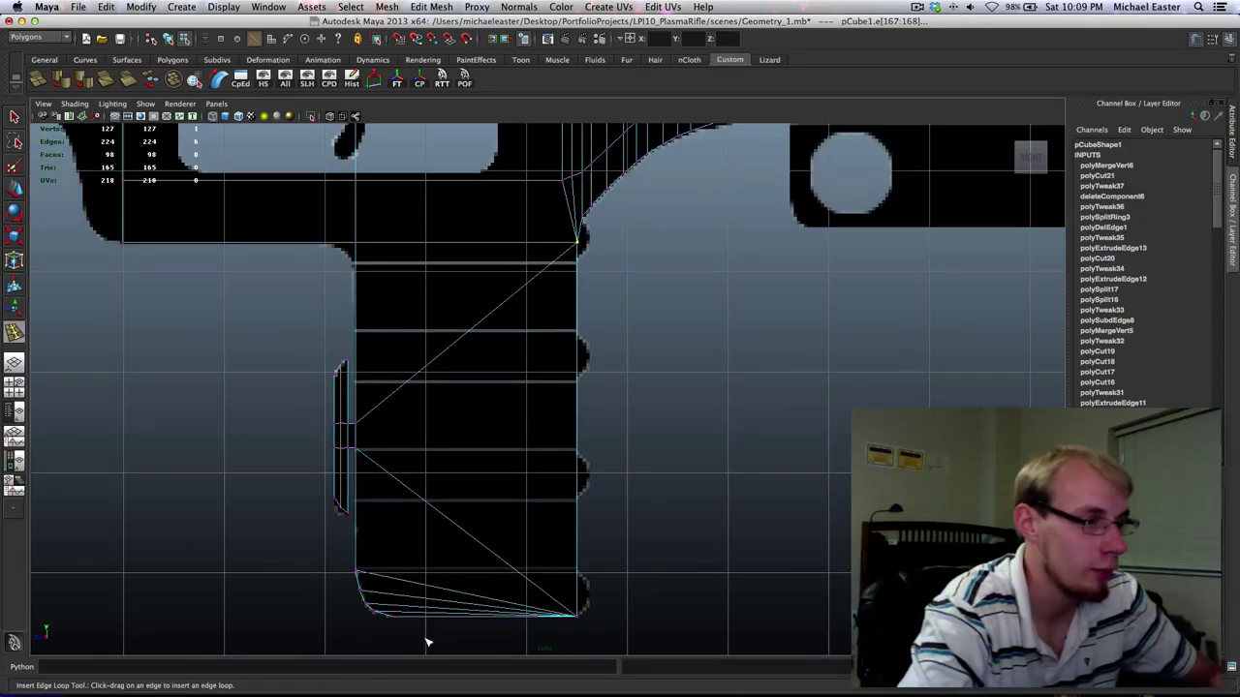
alt+middle_drag(509, 86, 514, 249)
mouse_move(532, 258)
mouse_down()
mouse_move(556, 270)
mouse_move(510, 264)
mouse_move(547, 274)
mouse_move(526, 255)
mouse_up()
alt+middle_drag(565, 347, 503, 180)
alt+middle_drag(508, 321, 476, 396)
alt+middle_drag(408, 259, 457, 297)
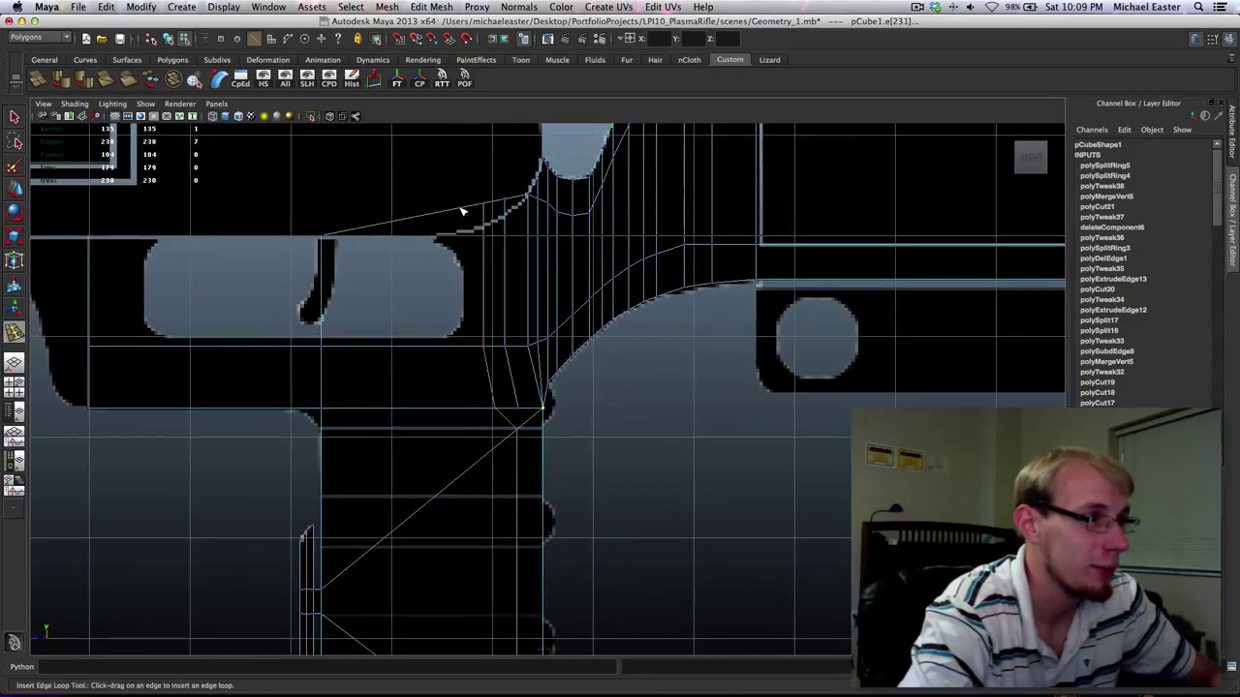
Try inserting a third vertical edge loop near the rear end of the trigger opening, from the sloped top edge through the grip.
drag(463, 213, 463, 213)
alt+middle_drag(548, 460, 503, 465)
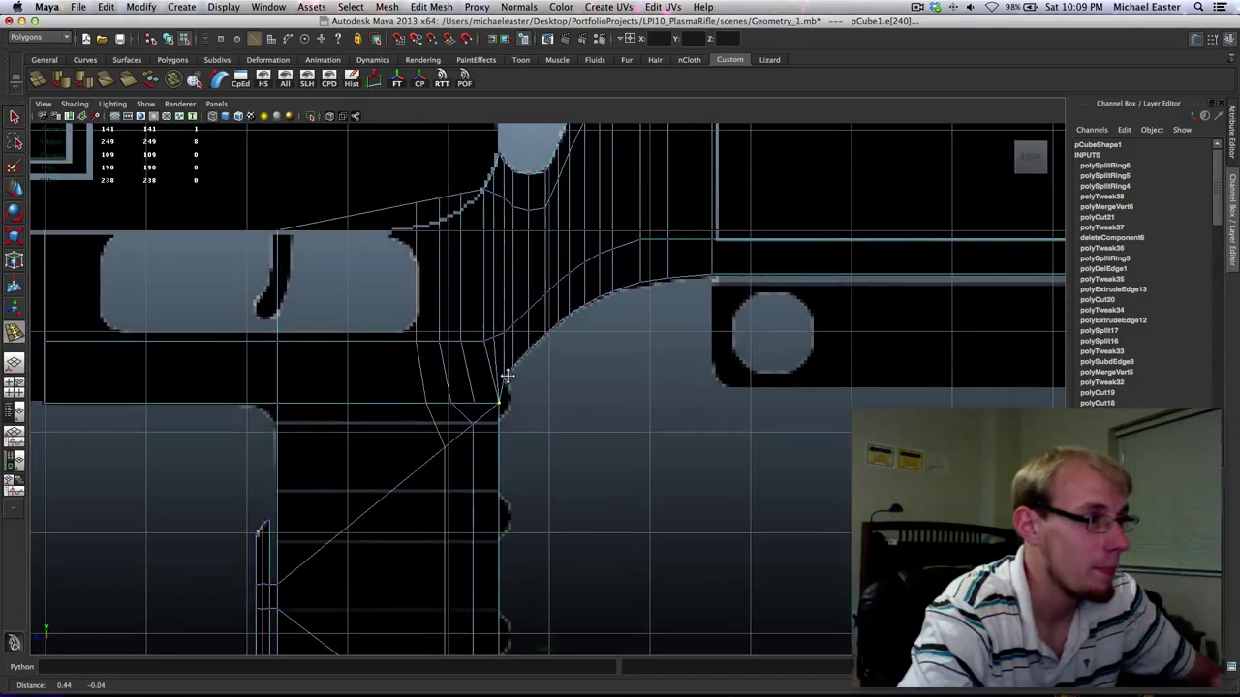
key(z)
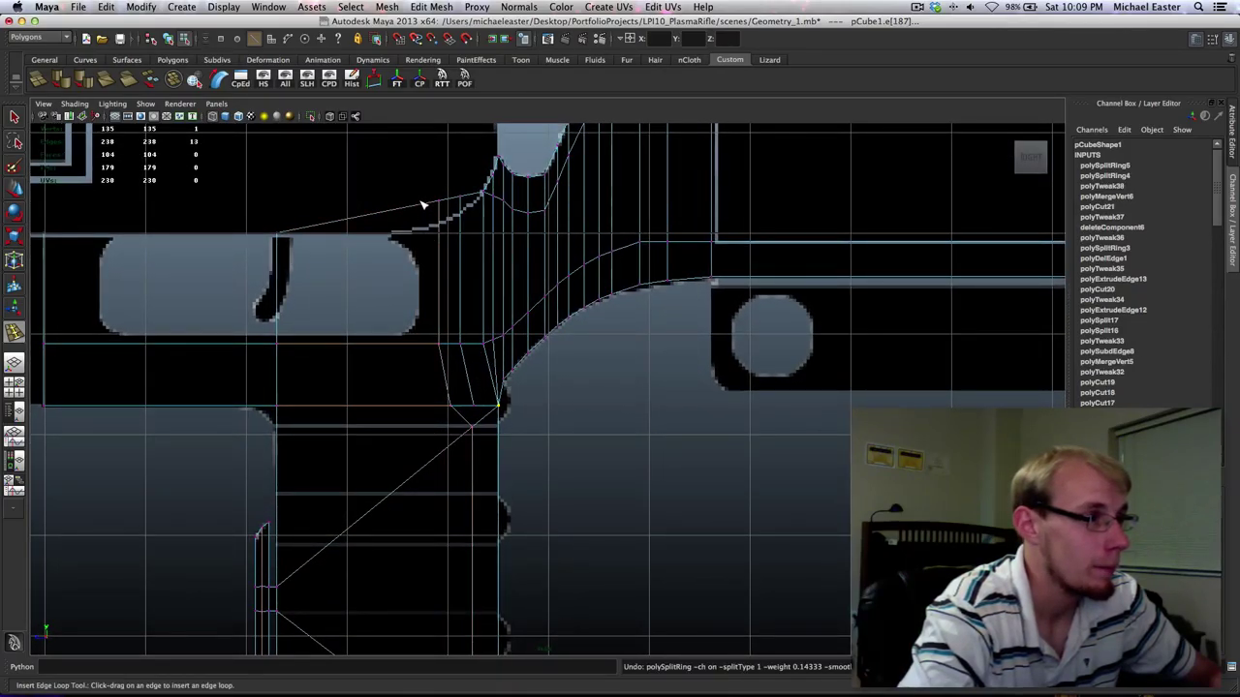
click(423, 207)
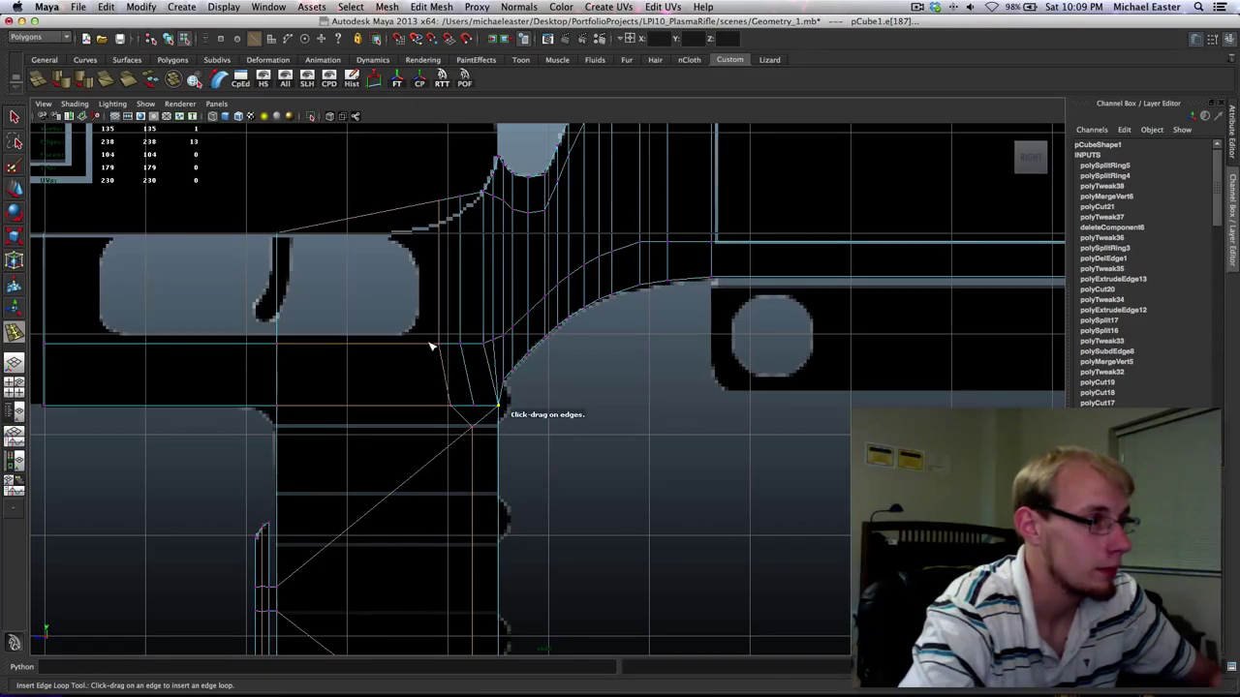
Insert a vertical edge loop flush with the rear end of the trigger opening, running from the sloped top edge down through the grip.
right_drag(429, 340, 470, 323)
scroll(687, 447, down, 7)
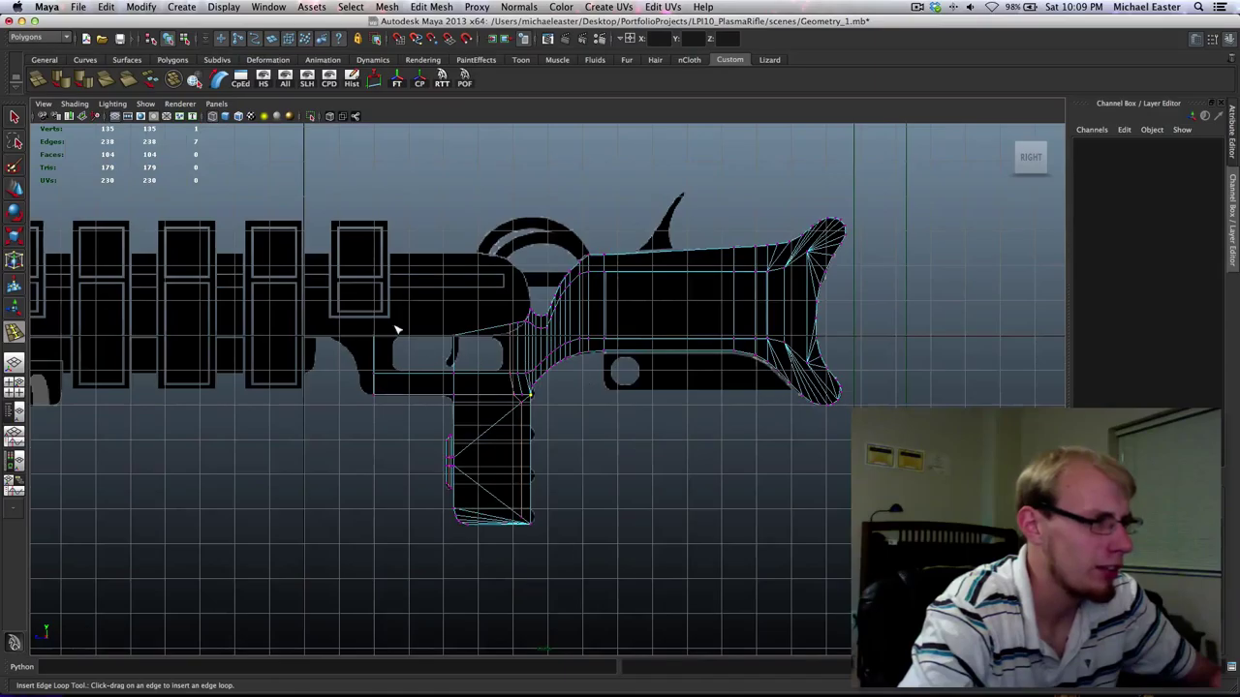
drag(293, 277, 581, 539)
right_drag(533, 362, 585, 343)
key(q)
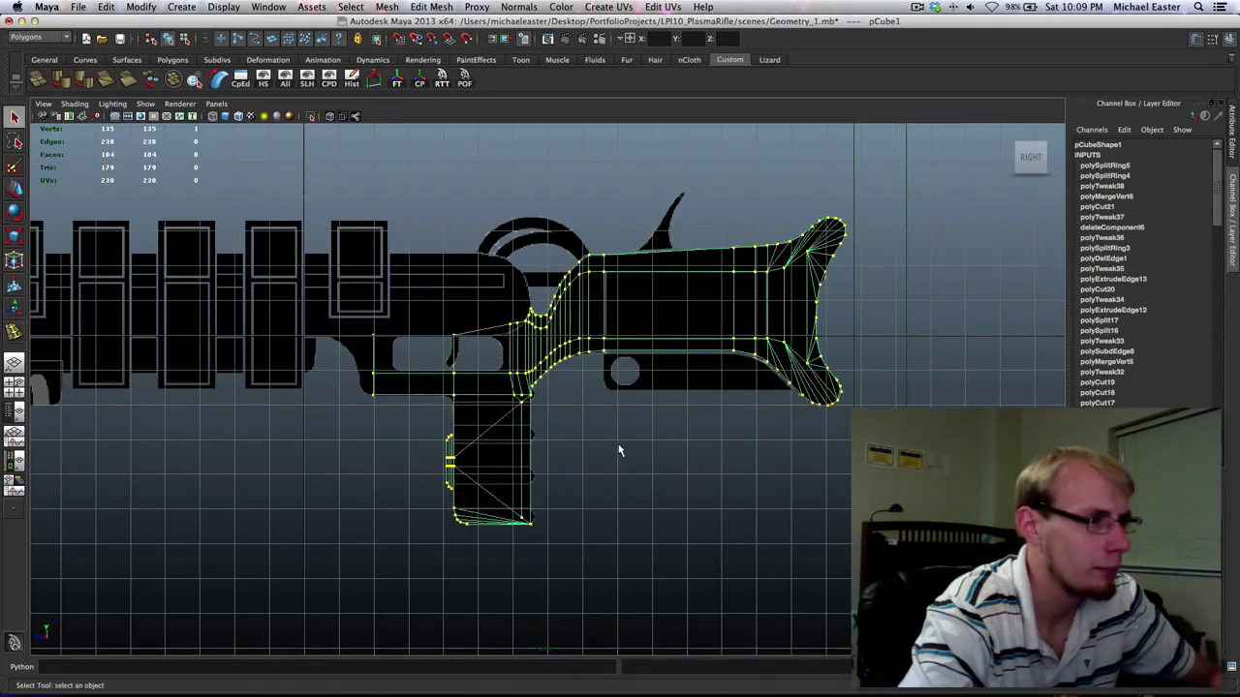
scroll(620, 450, up, 5)
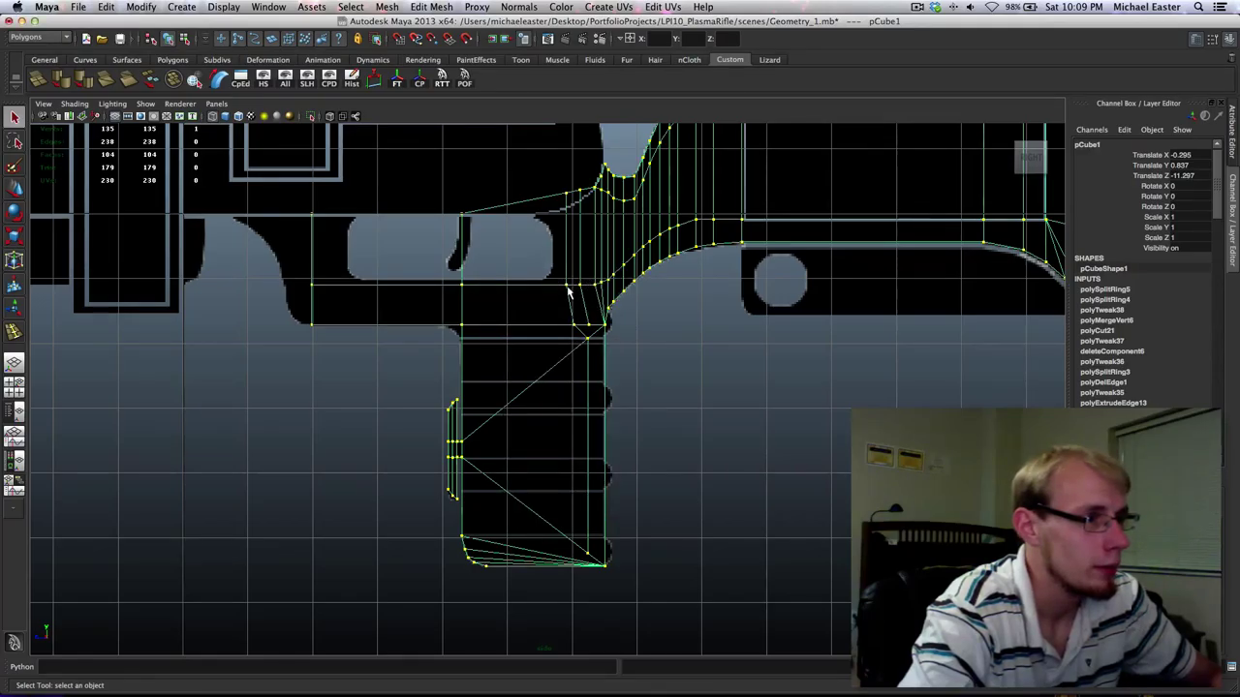
shift+right_drag(570, 293, 548, 297)
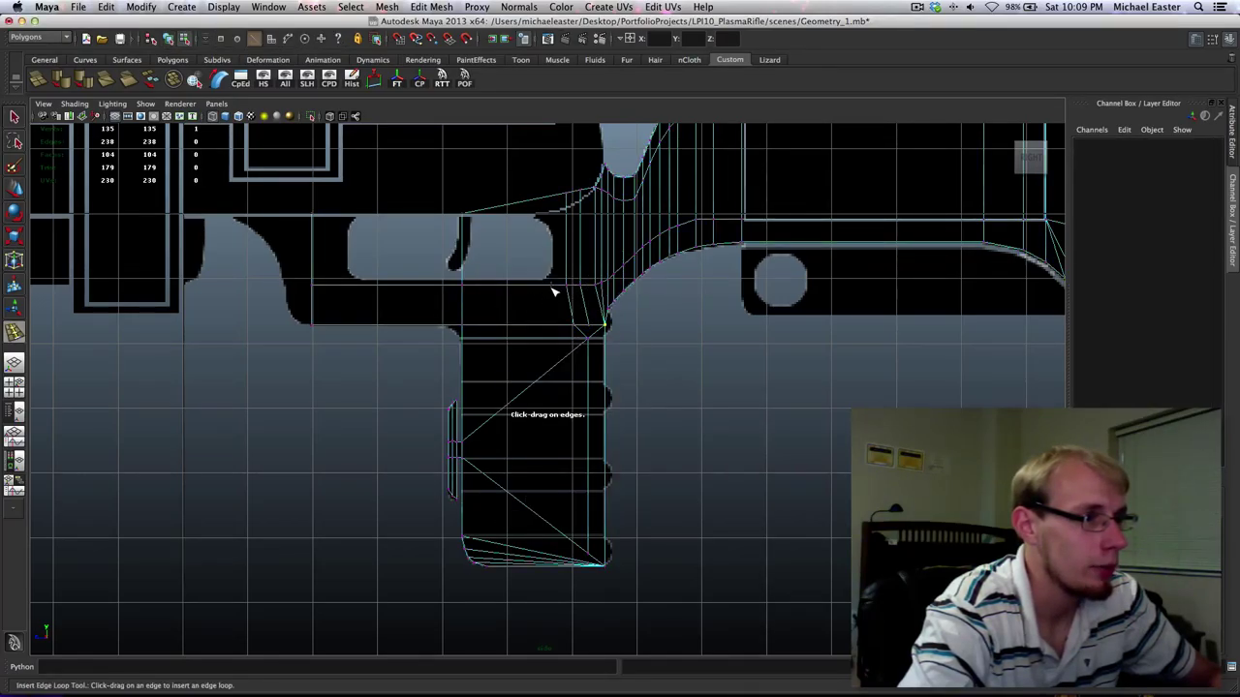
click(554, 289)
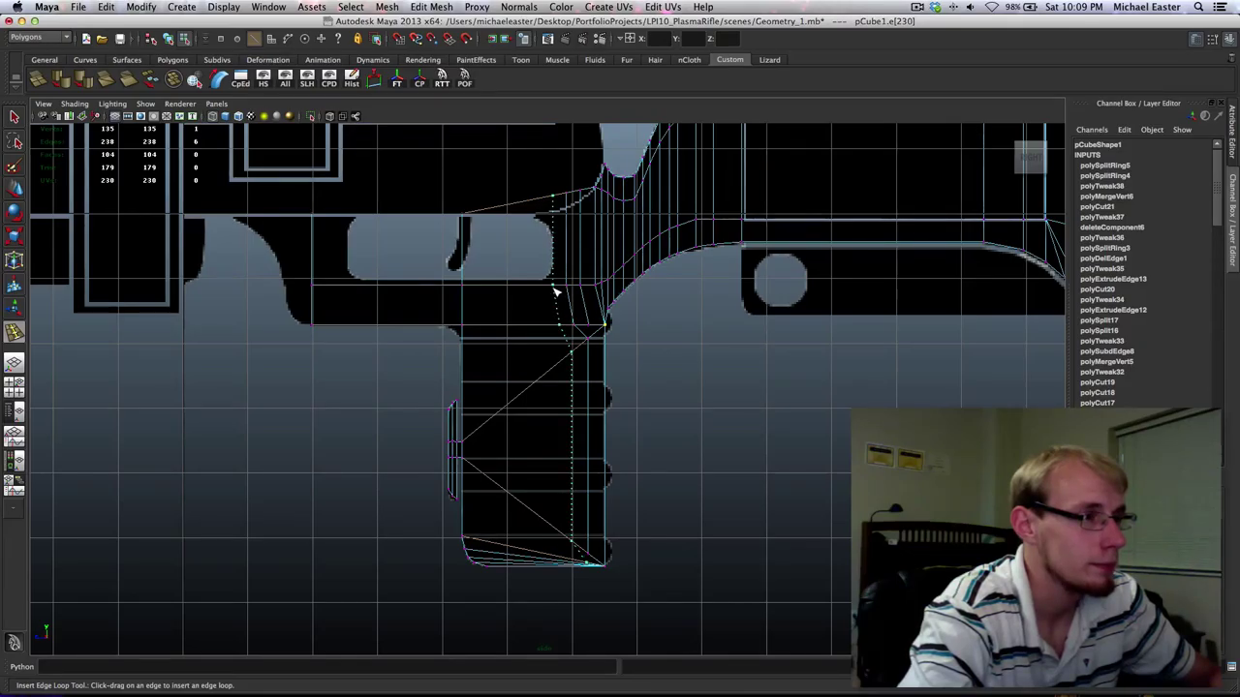
drag(555, 289, 554, 288)
Lower the two sloped-edge vertices behind the trigger opening onto the curved outline of the reference.
alt+middle_drag(551, 287, 540, 323)
alt+right_drag(539, 323, 575, 158)
alt+middle_drag(576, 158, 511, 484)
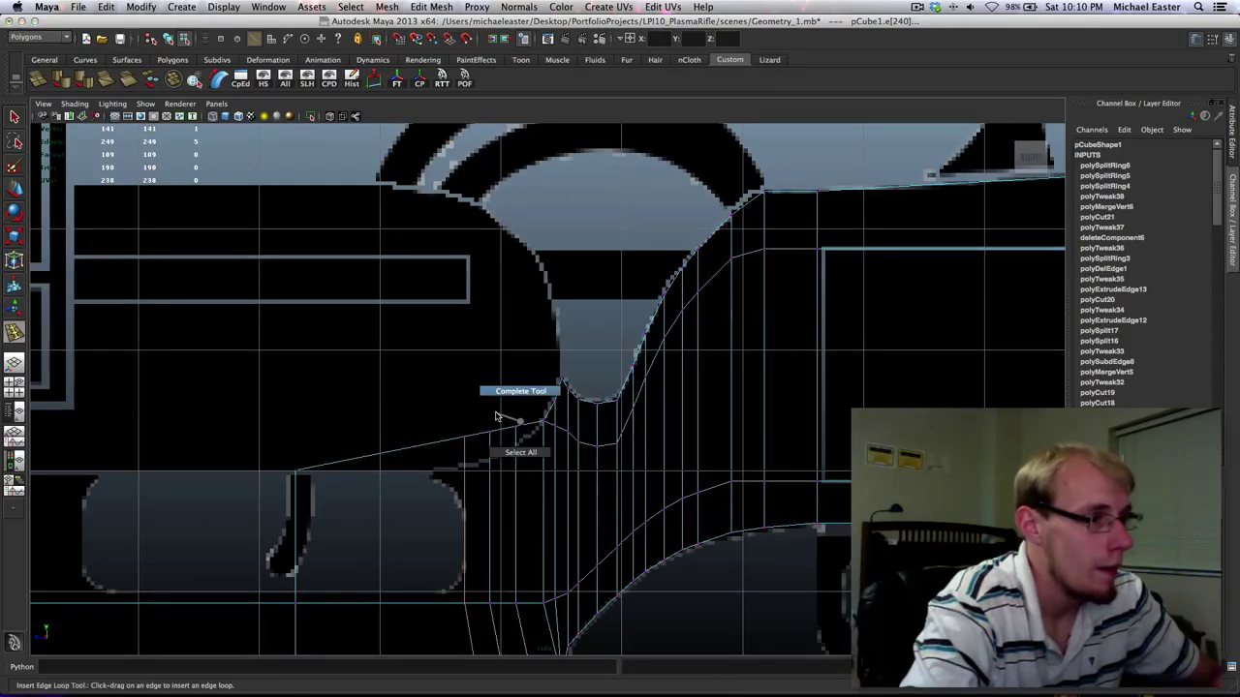
right_drag(513, 424, 470, 431)
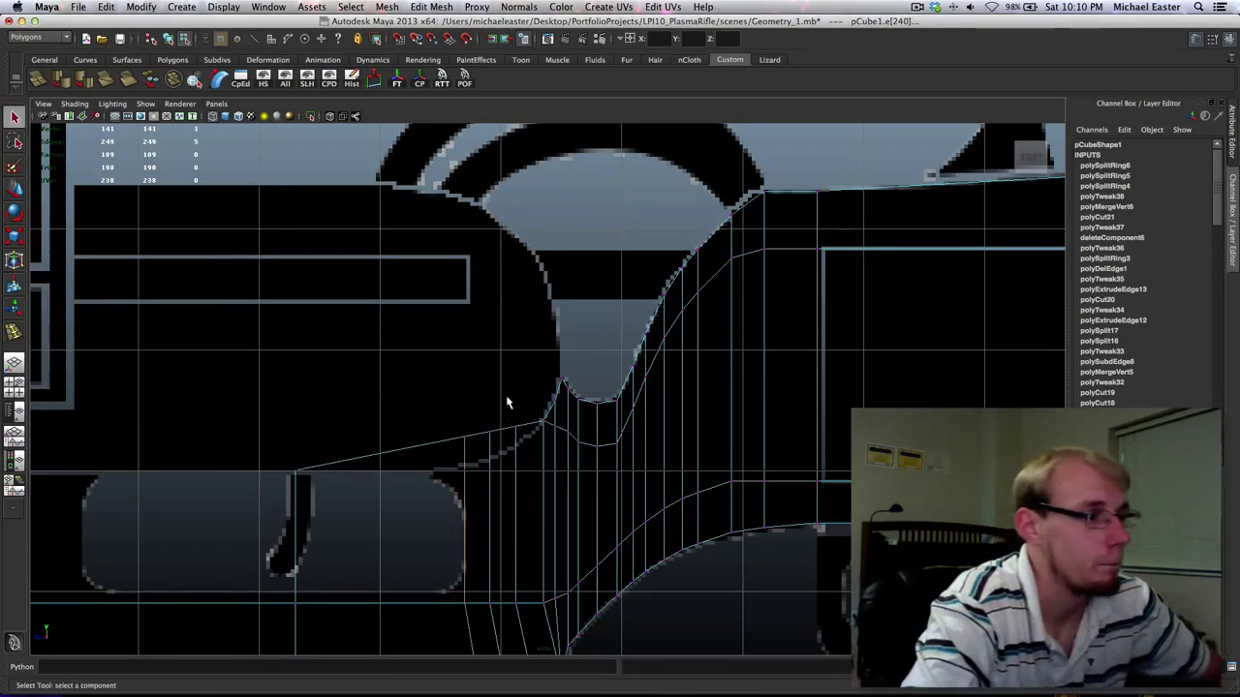
click(515, 427)
key(w)
middle_drag(534, 362, 532, 380)
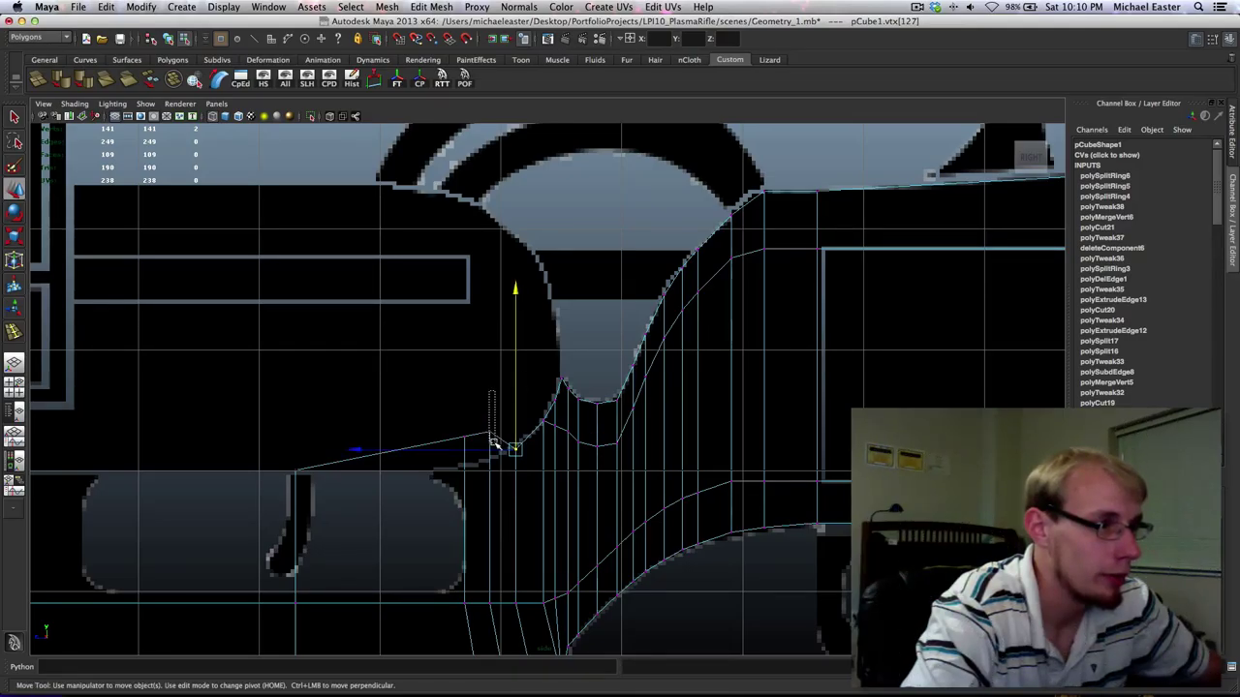
drag(493, 442, 495, 444)
drag(493, 280, 495, 314)
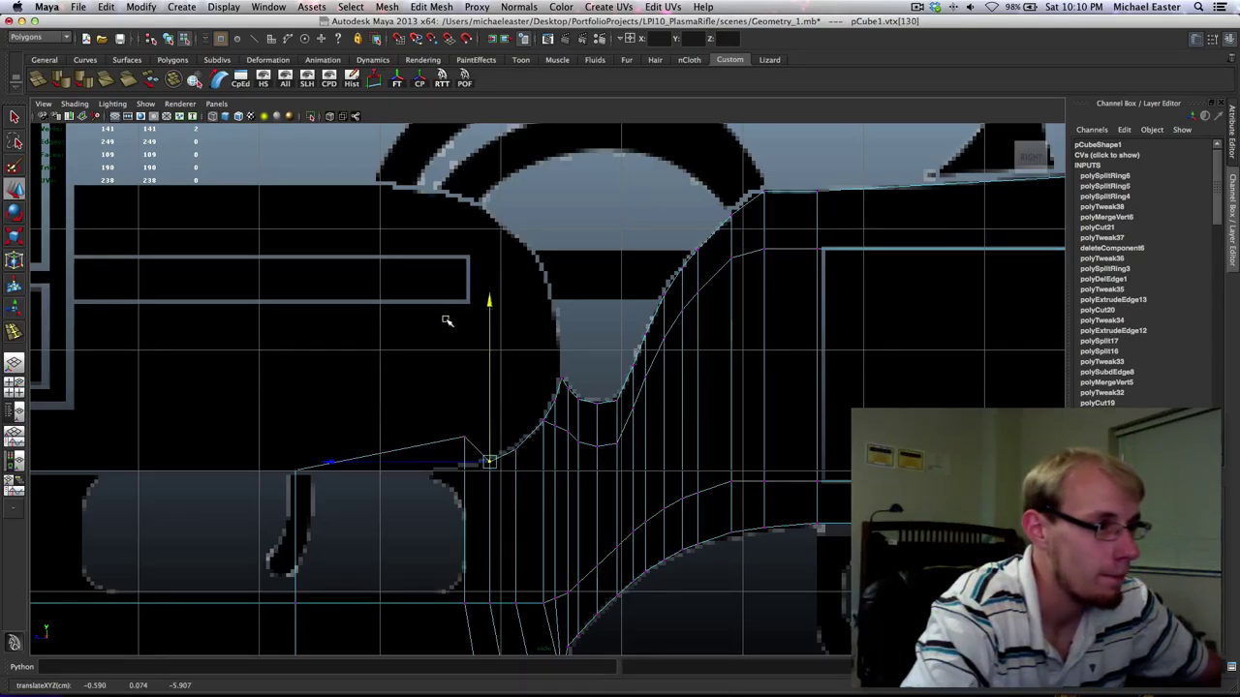
Lower the top vertex at the trigger opening's rear end, snapping it level with the opening's upper edge.
click(484, 438)
middle_drag(530, 324, 527, 355)
key(v)
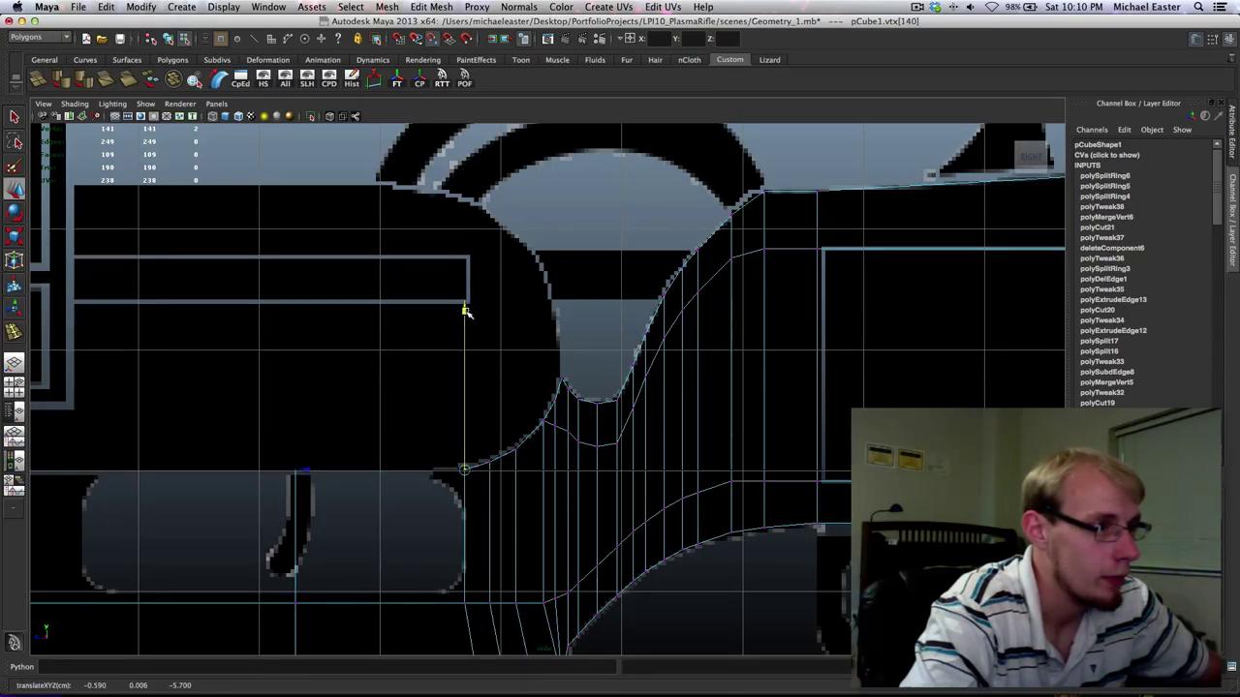
drag(465, 310, 336, 468)
Merge the new loops' vertices at the top of the grip into the grip's upper rear corner vertex.
alt+middle_drag(528, 381, 470, 221)
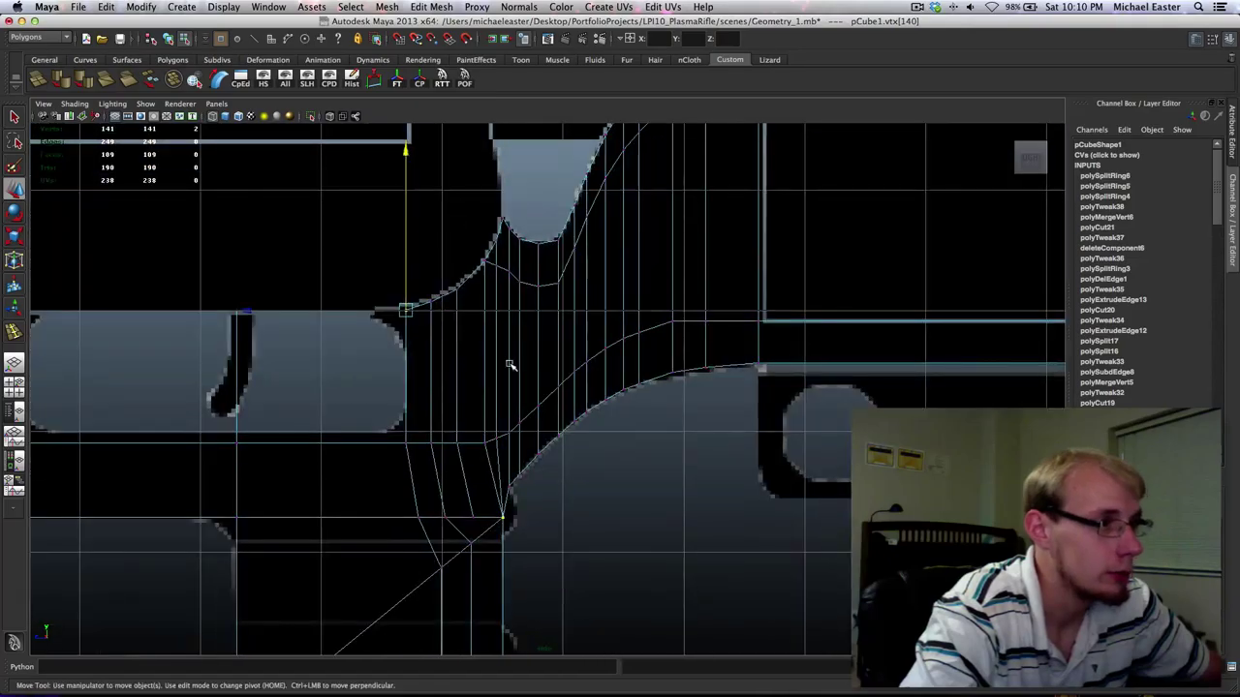
alt+middle_drag(504, 360, 655, 326)
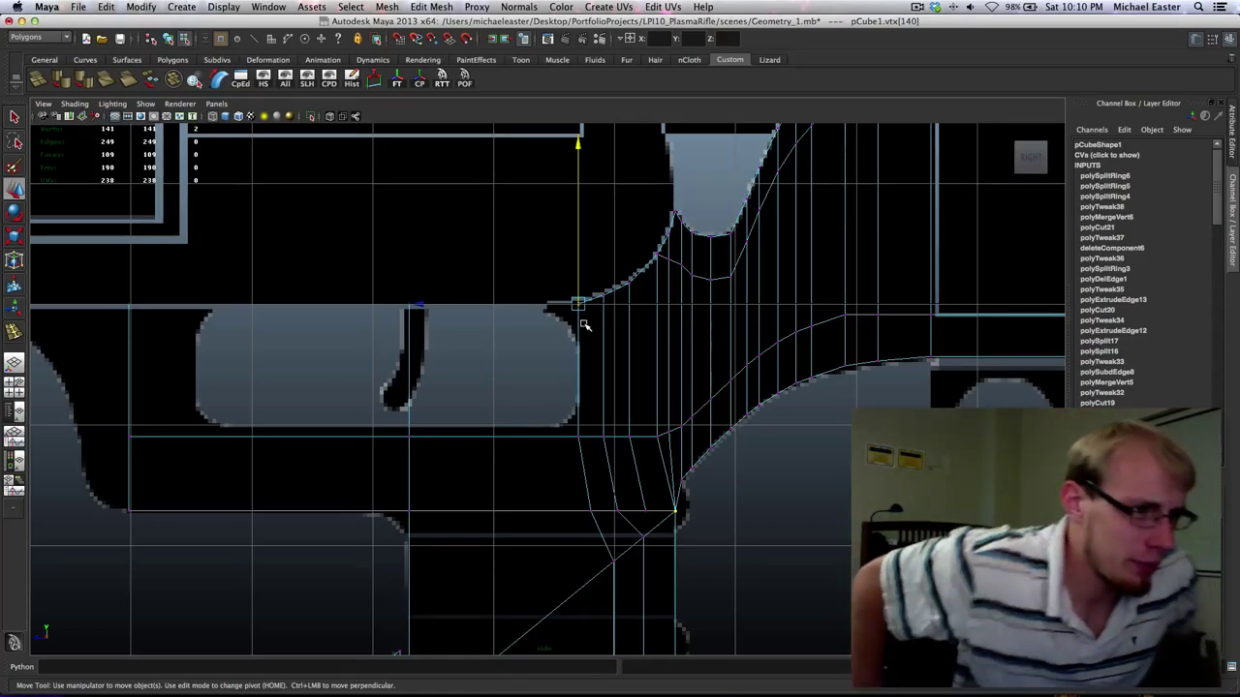
alt+middle_drag(725, 363, 636, 319)
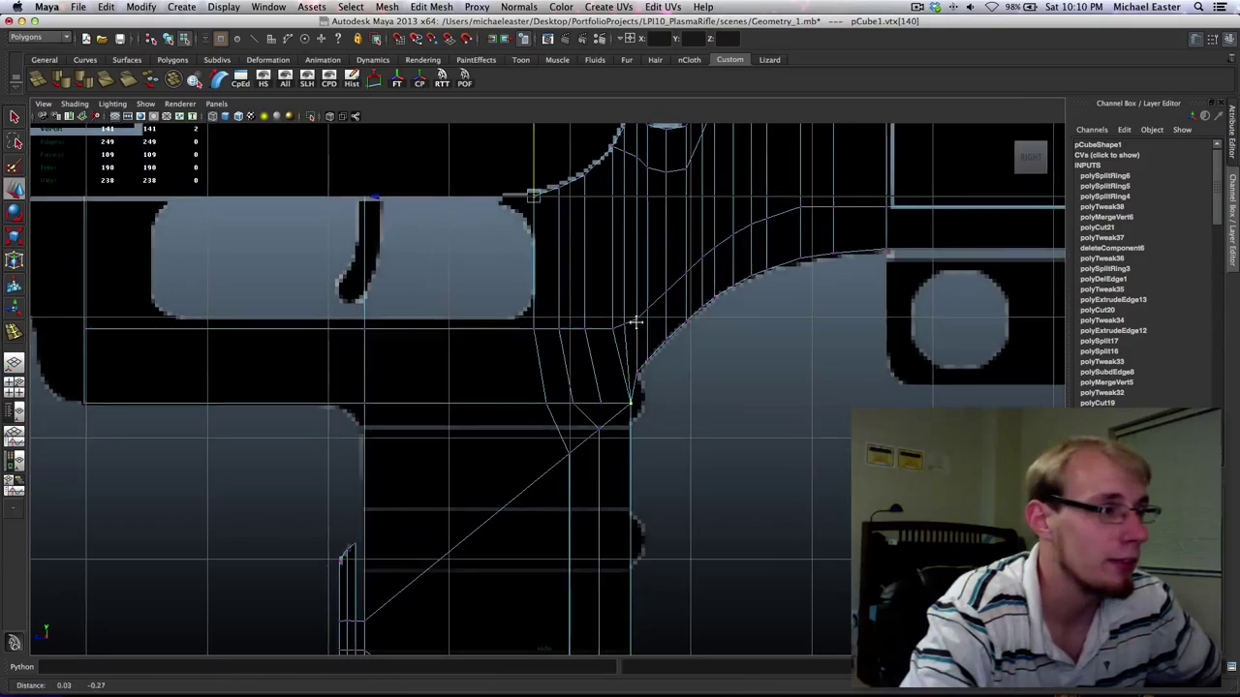
alt+middle_drag(689, 410, 620, 370)
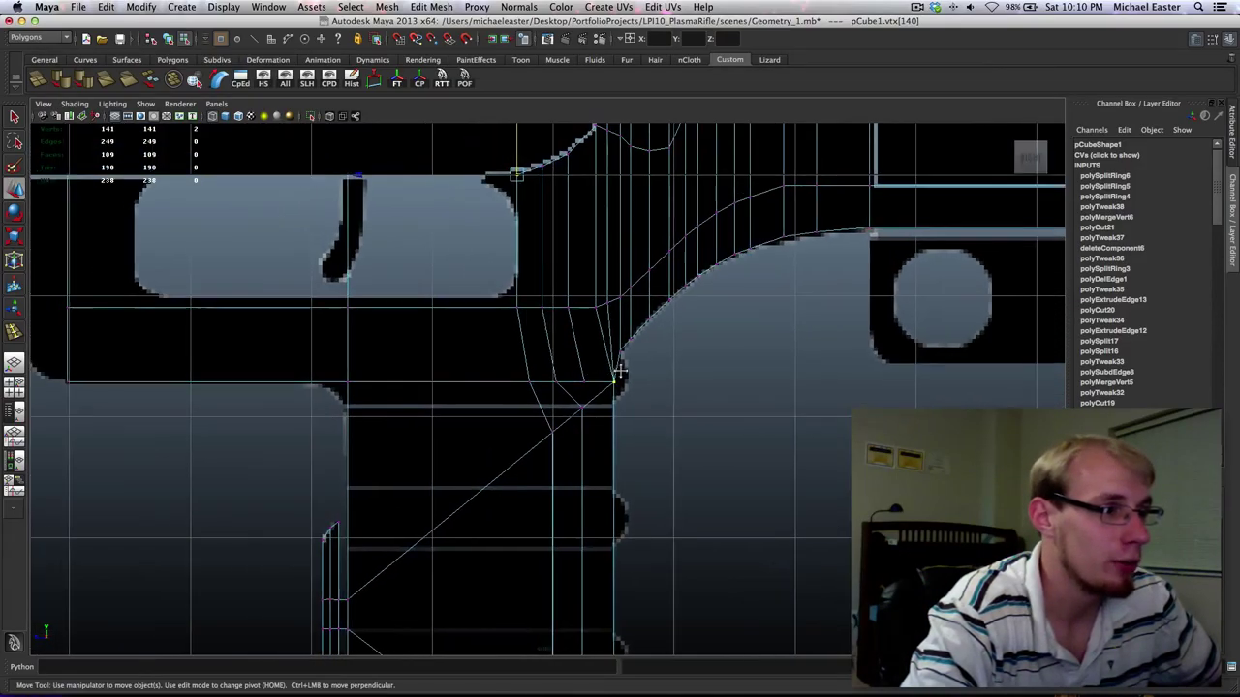
alt+middle_drag(551, 352, 608, 395)
mouse_move(518, 272)
alt+middle_down()
mouse_move(530, 311)
mouse_move(525, 259)
alt+middle_up()
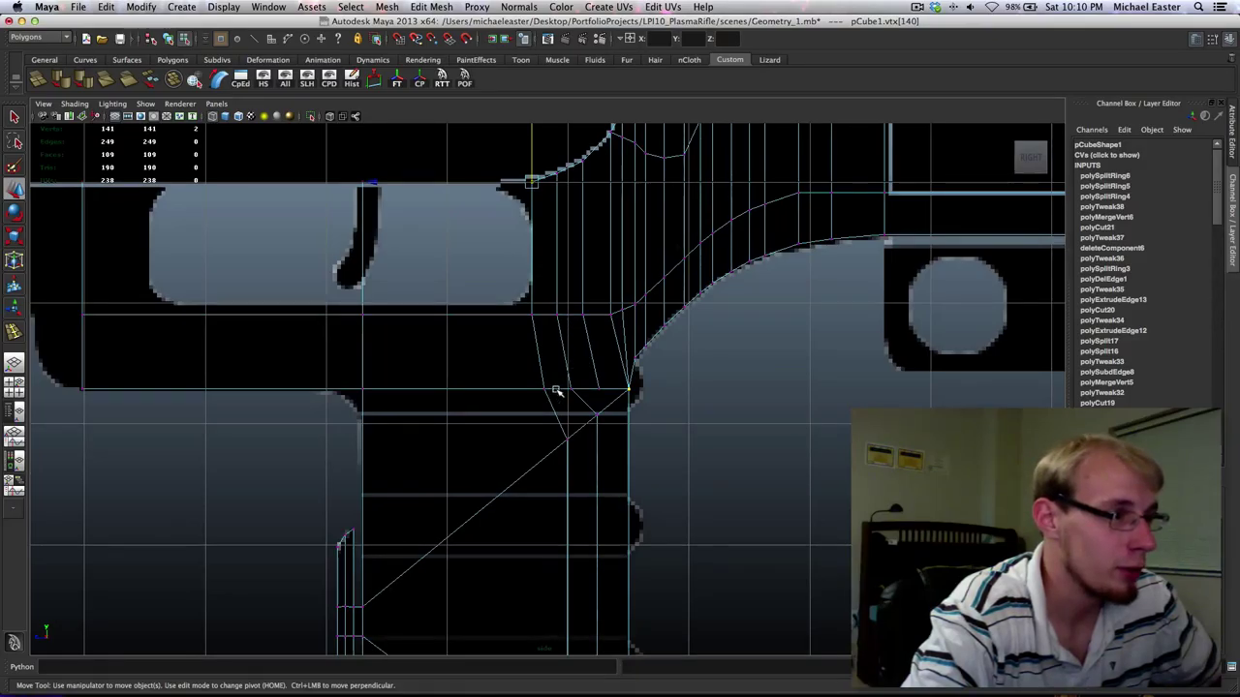
right_drag(556, 391, 437, 366)
drag(488, 366, 603, 401)
drag(505, 351, 613, 464)
shift+right_drag(594, 363, 596, 188)
key(ctrl+shift+m)
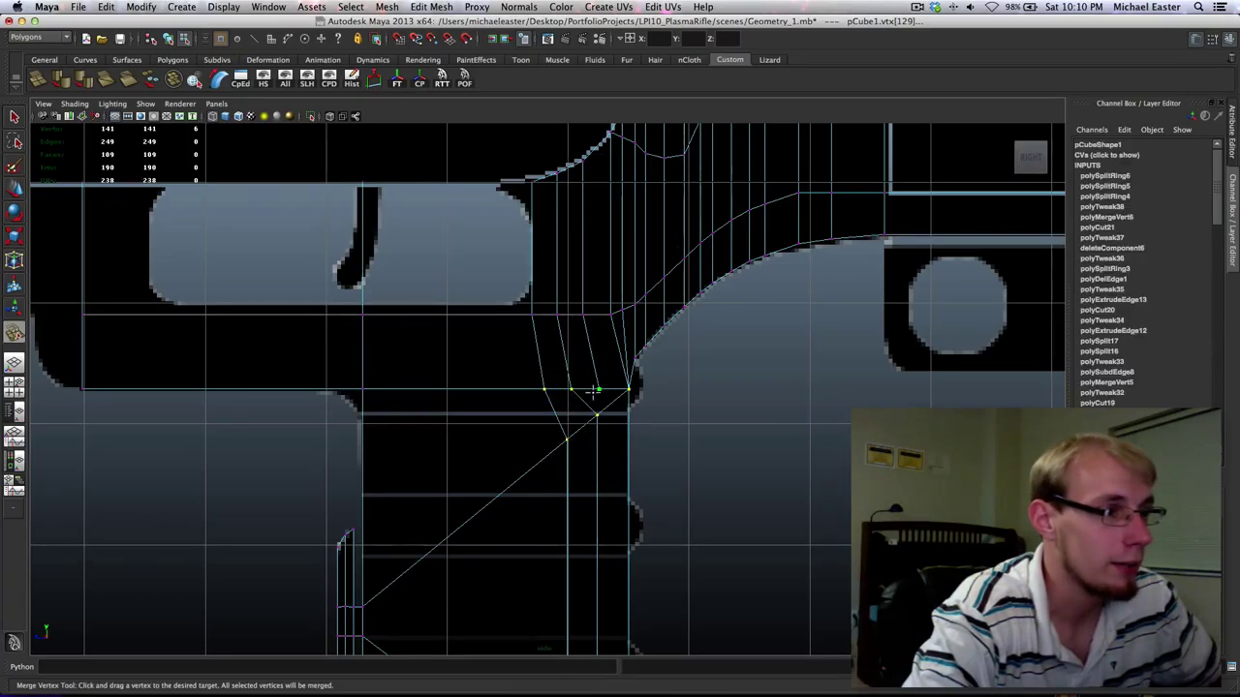
drag(640, 389, 636, 391)
Merge the leftover loop vertices at the bottom of the grip into its lower rear corner vertex and return to object selection.
alt+middle_drag(627, 411, 562, 224)
alt+middle_drag(528, 473, 493, 296)
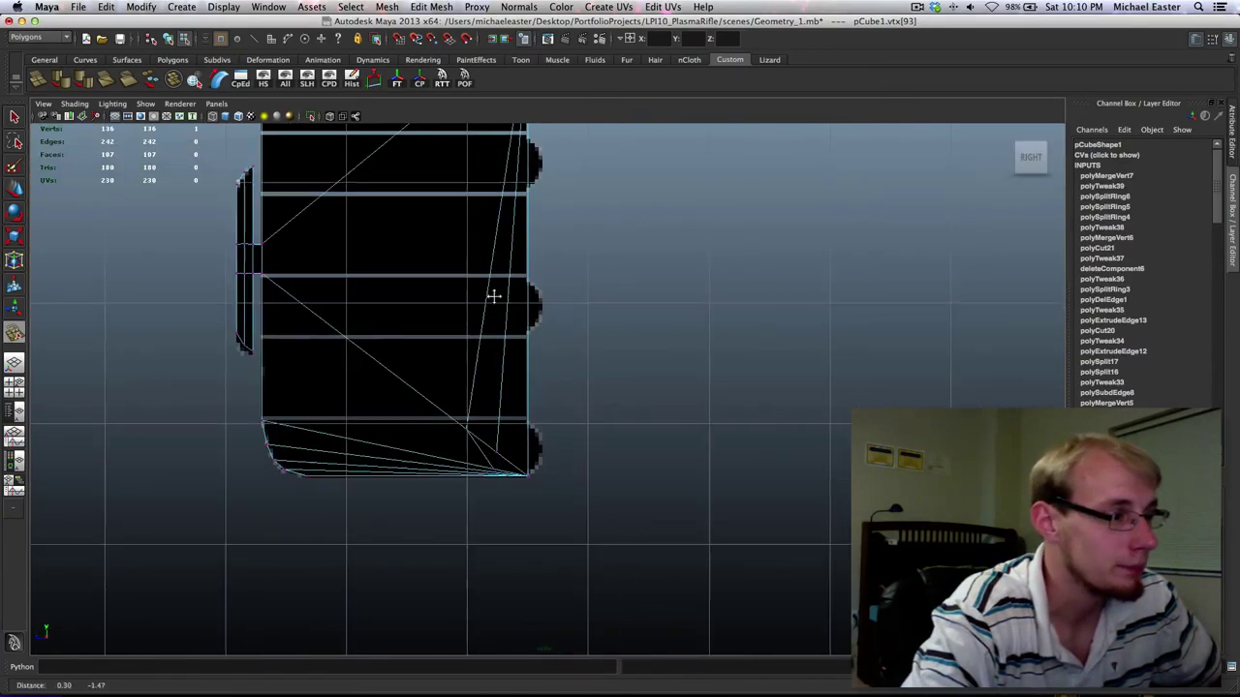
drag(467, 432, 526, 475)
alt+middle_drag(550, 328, 577, 544)
alt+middle_drag(489, 310, 495, 369)
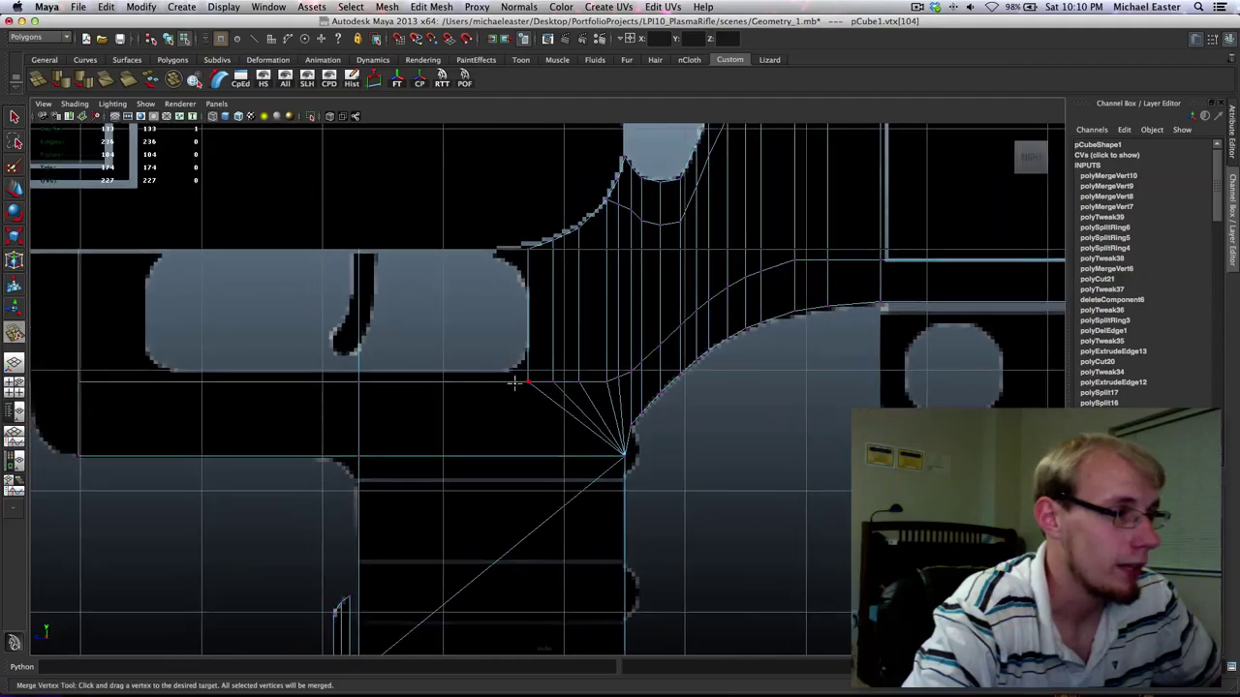
right_drag(516, 386, 555, 371)
alt+middle_drag(581, 443, 493, 297)
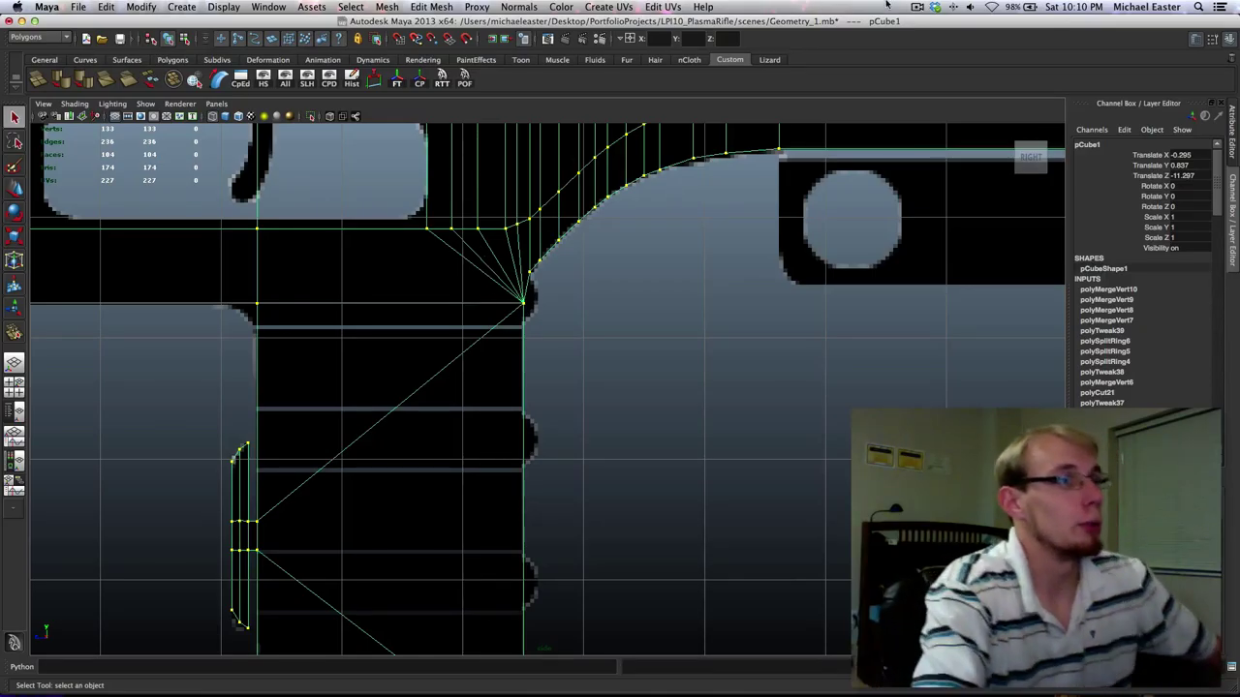
click(918, 7)
click(940, 47)
Insert a vertical edge loop through the trigger opening where its rear rounded corners begin.
alt+middle_drag(427, 284, 553, 403)
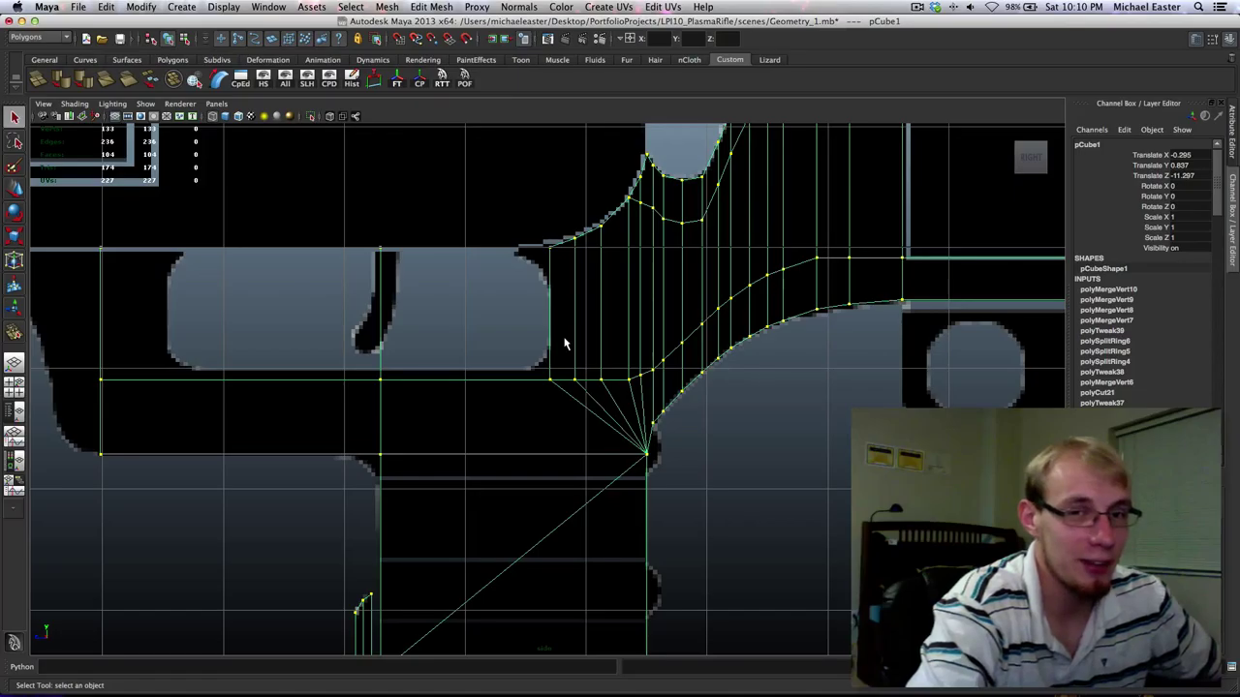
alt+middle_drag(510, 215, 528, 274)
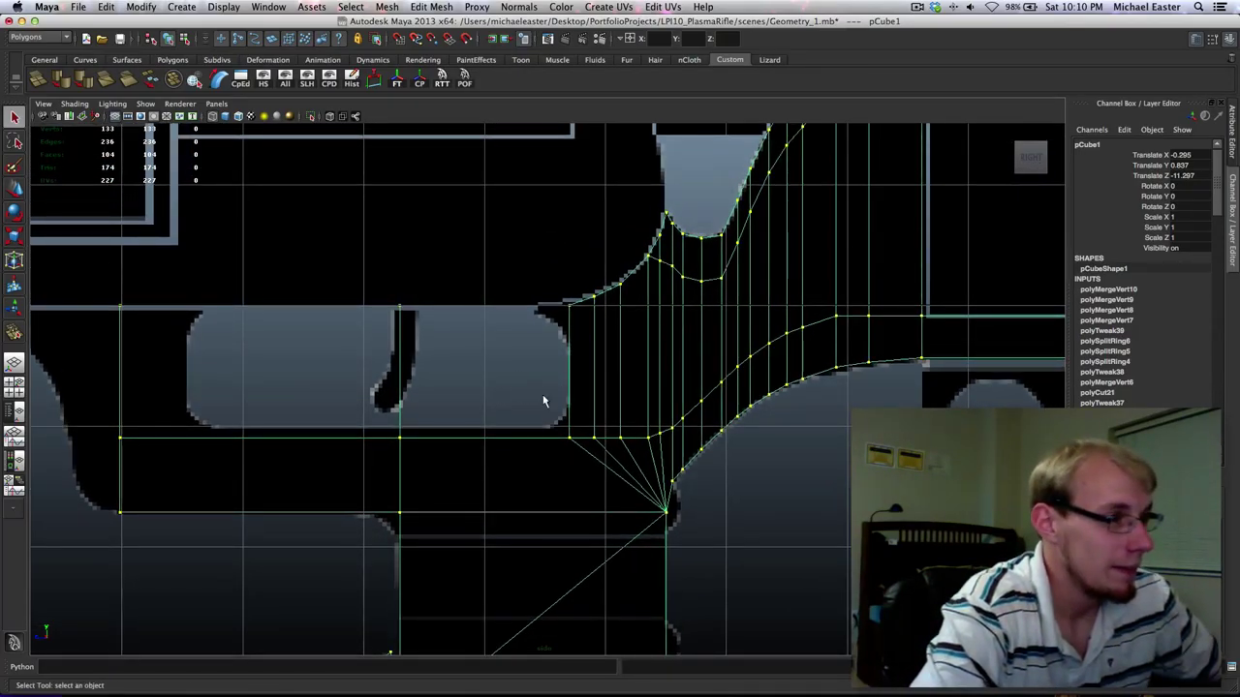
alt+middle_drag(510, 435, 511, 400)
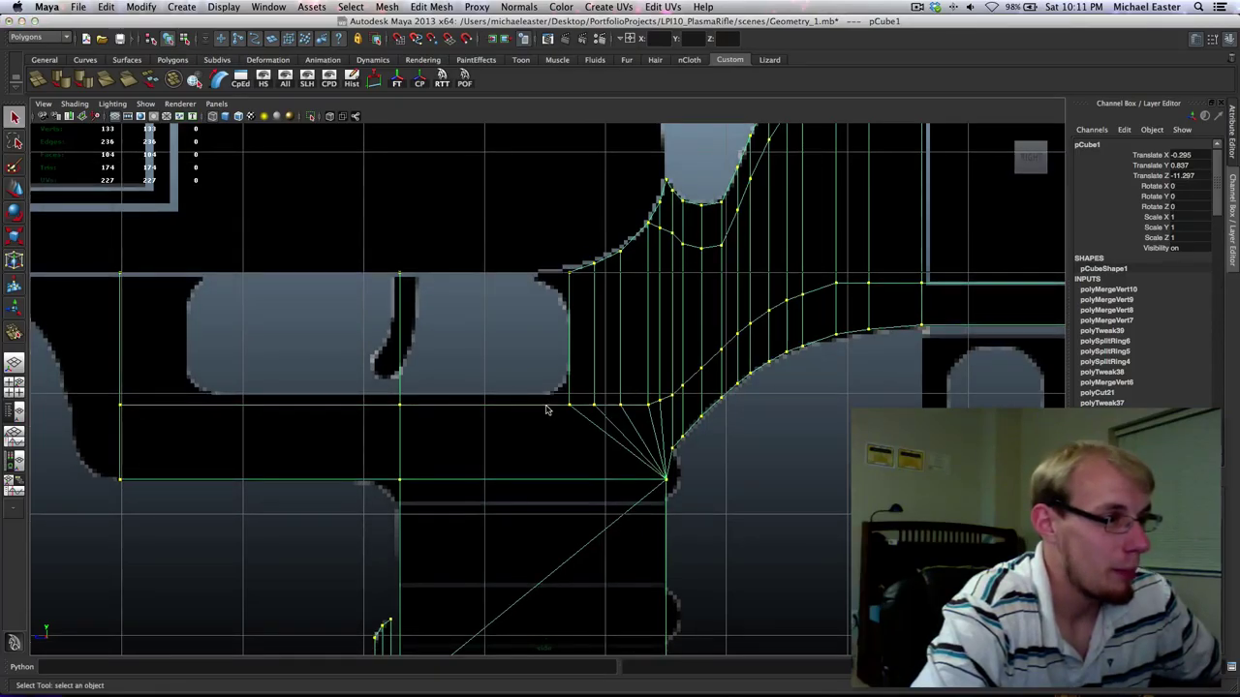
shift+right_click(545, 401)
shift+right_drag(545, 405, 458, 430)
shift+right_click(572, 408)
drag(544, 405, 546, 409)
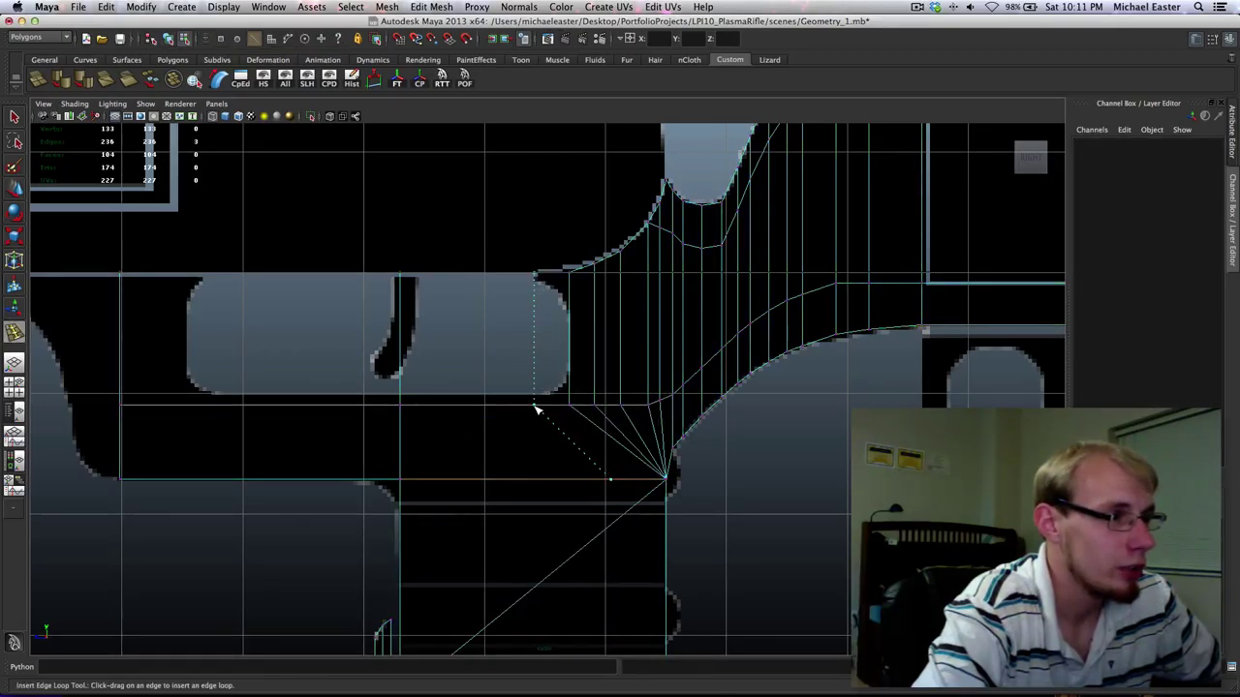
drag(538, 410, 558, 409)
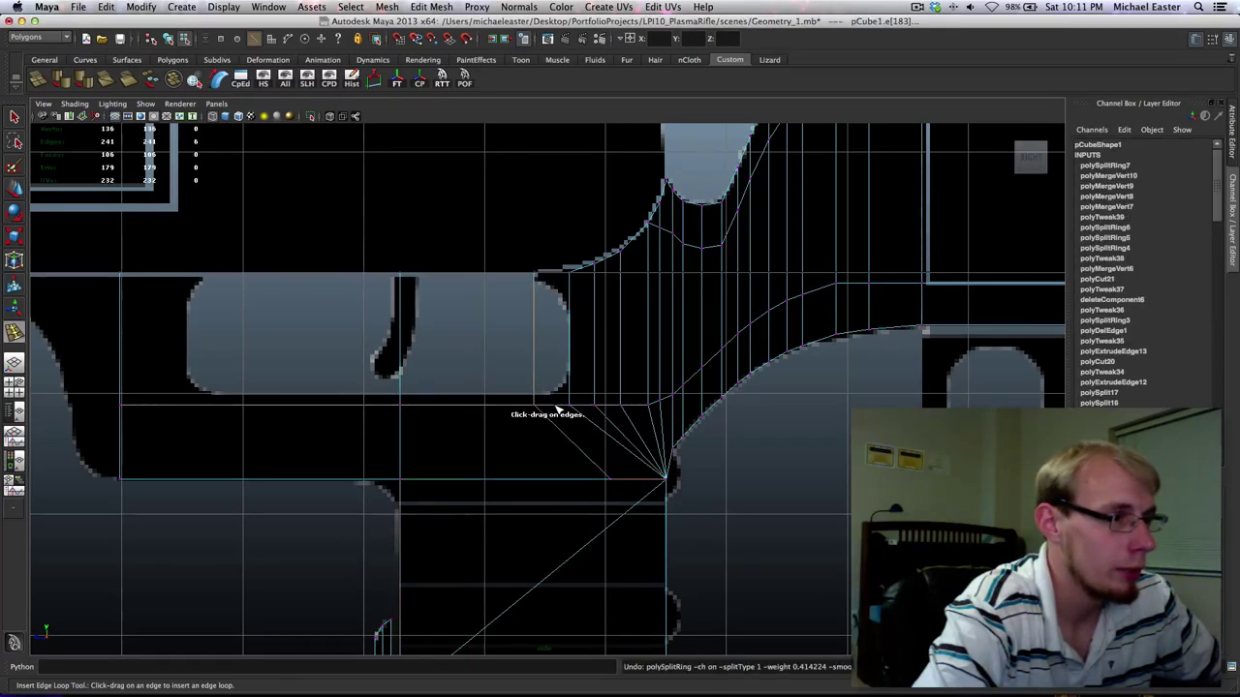
Select the face over the trigger opening's rear rounded end and the face below it, and open the Add Divisions options.
mouse_move(558, 410)
right_down()
mouse_move(555, 397)
mouse_move(557, 433)
right_up()
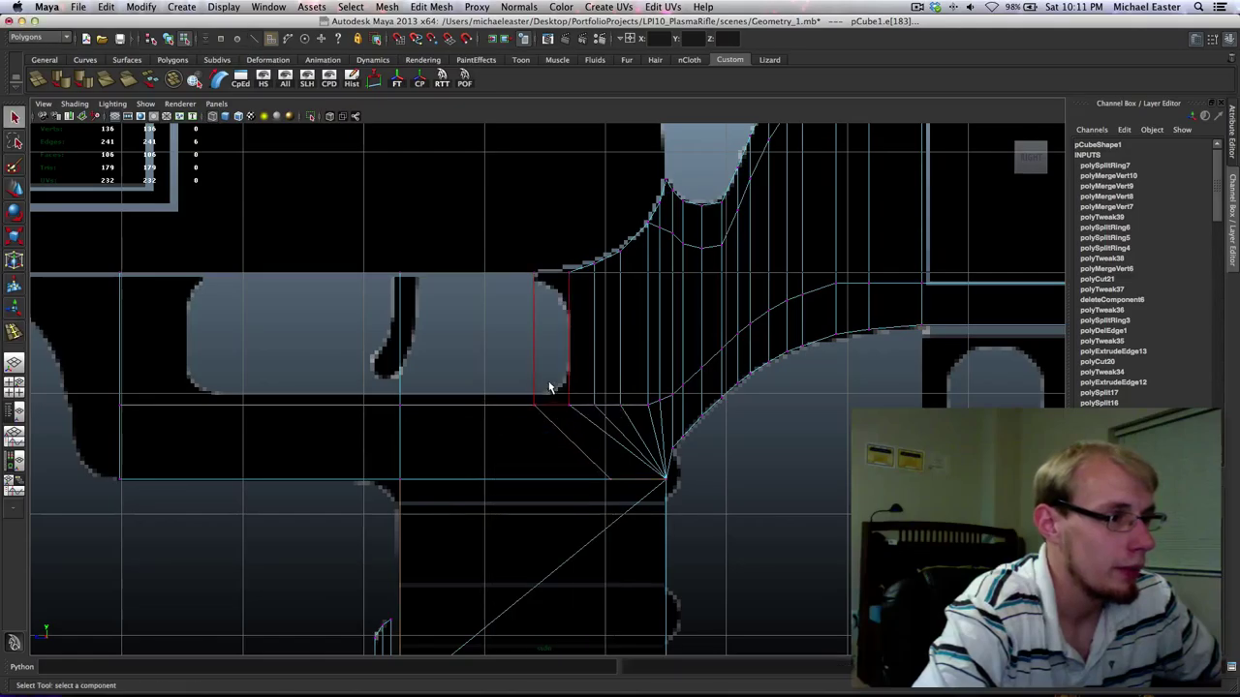
click(572, 424)
shift+click(566, 380)
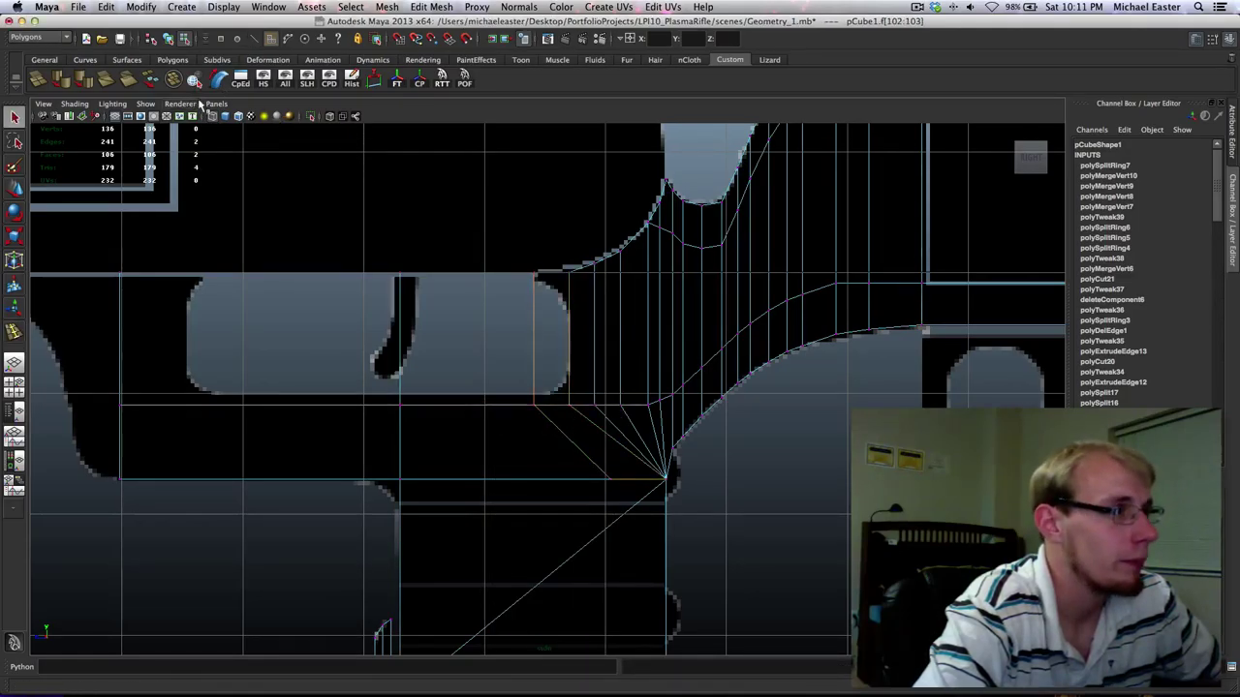
double_click(48, 84)
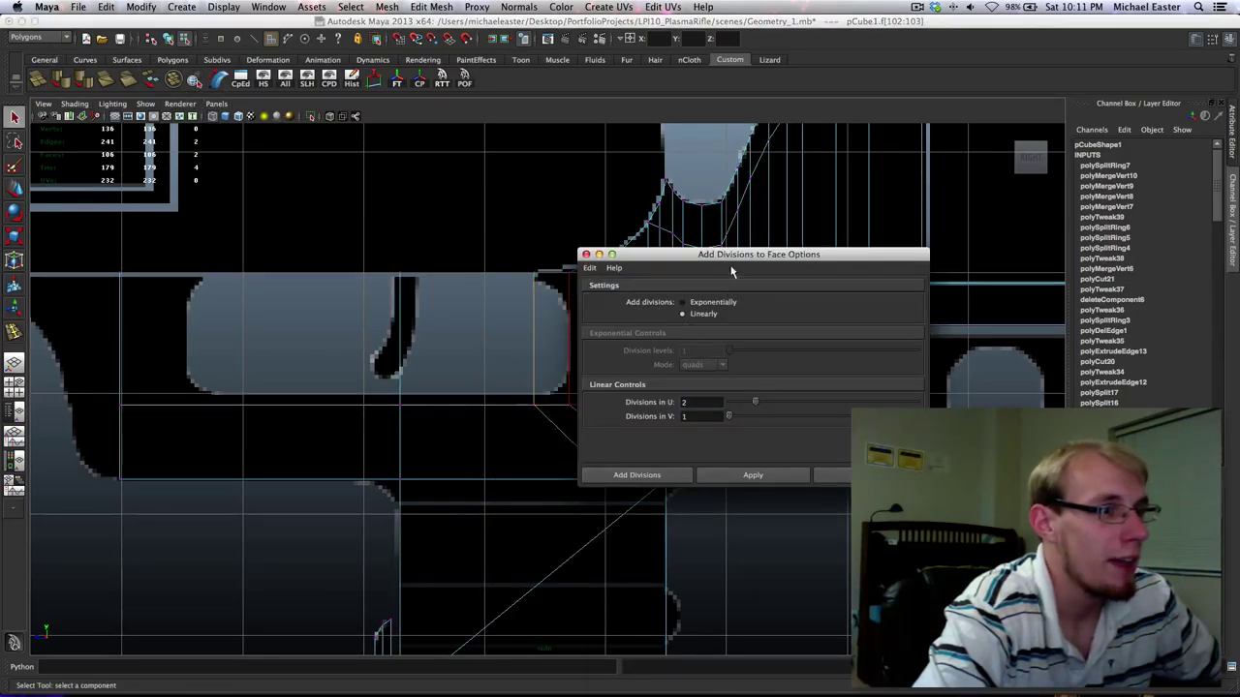
drag(733, 256, 684, 225)
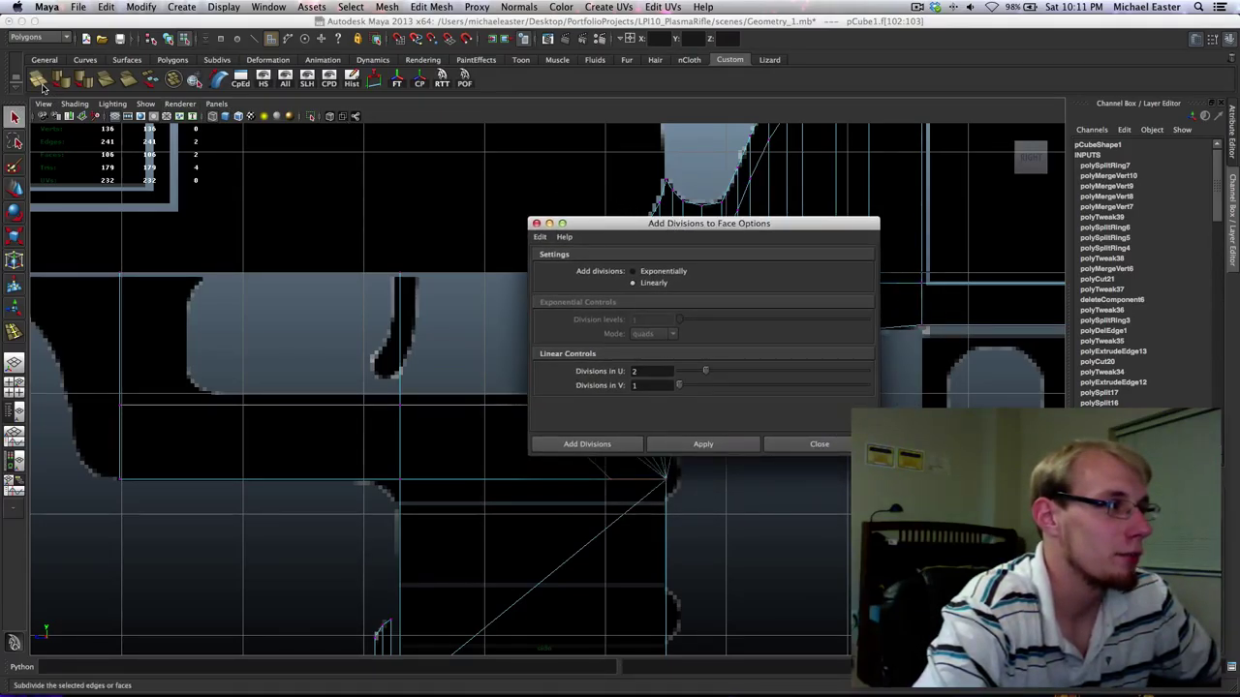
drag(761, 224, 730, 206)
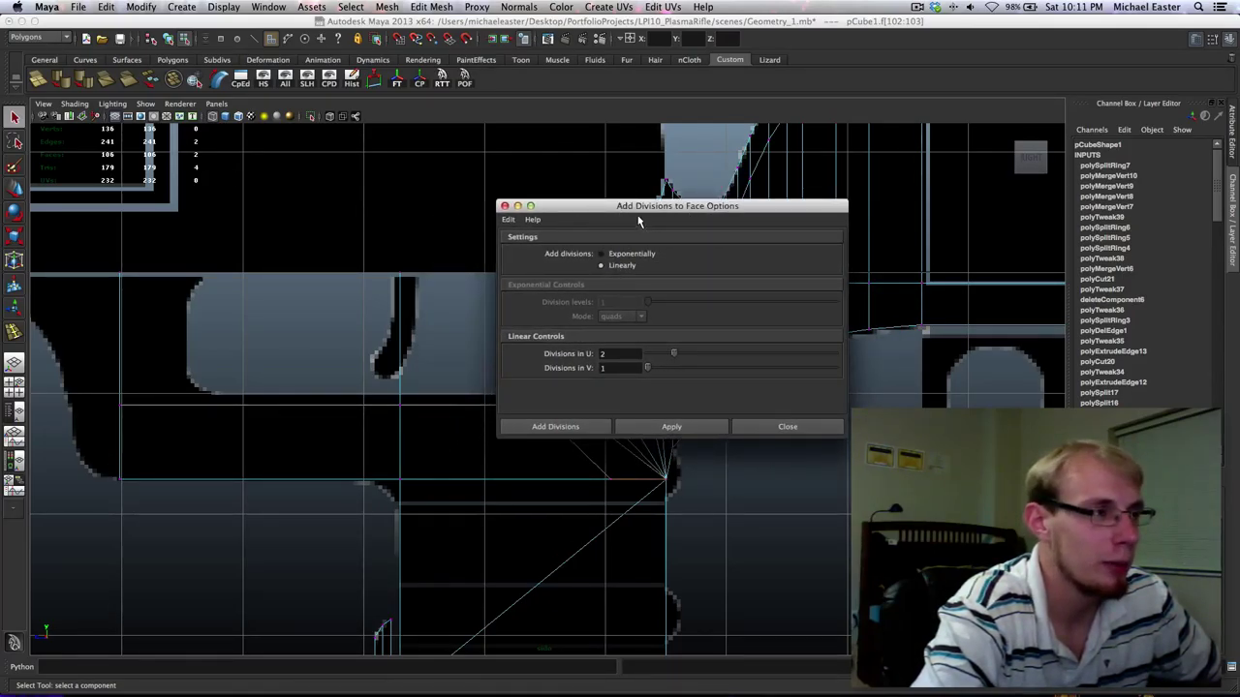
drag(642, 217, 637, 224)
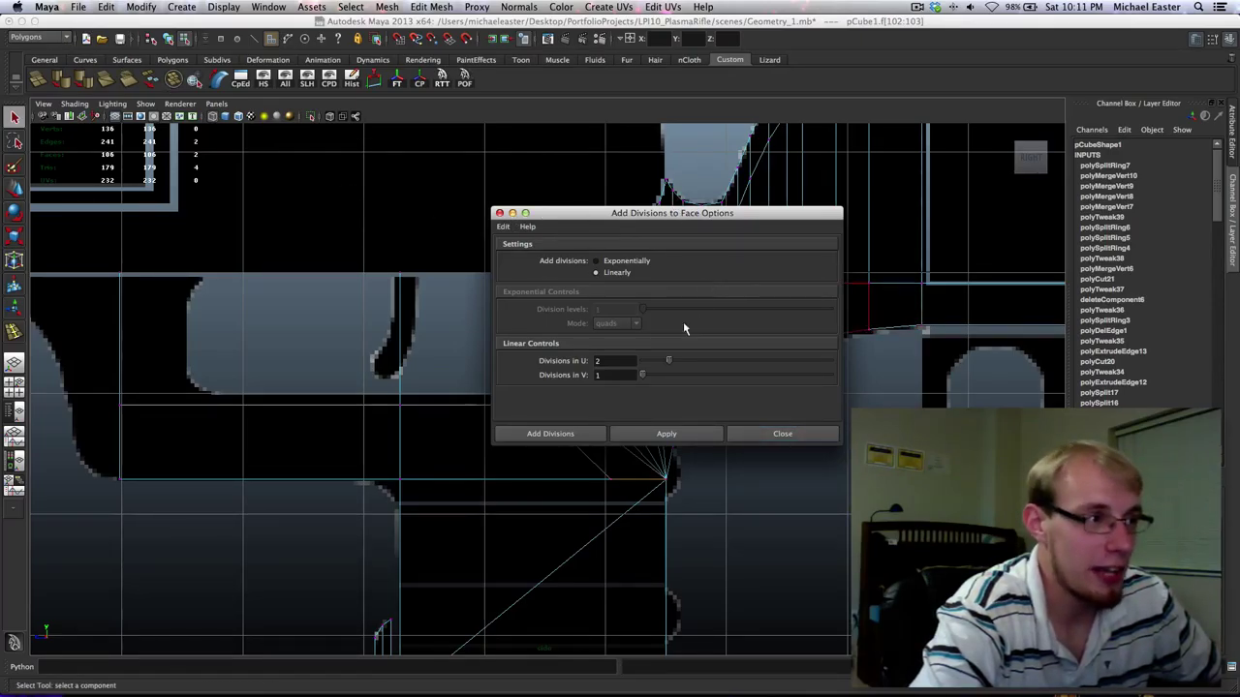
Try dividing the selected faces linearly with 2 divisions in U and 1 in V.
click(687, 441)
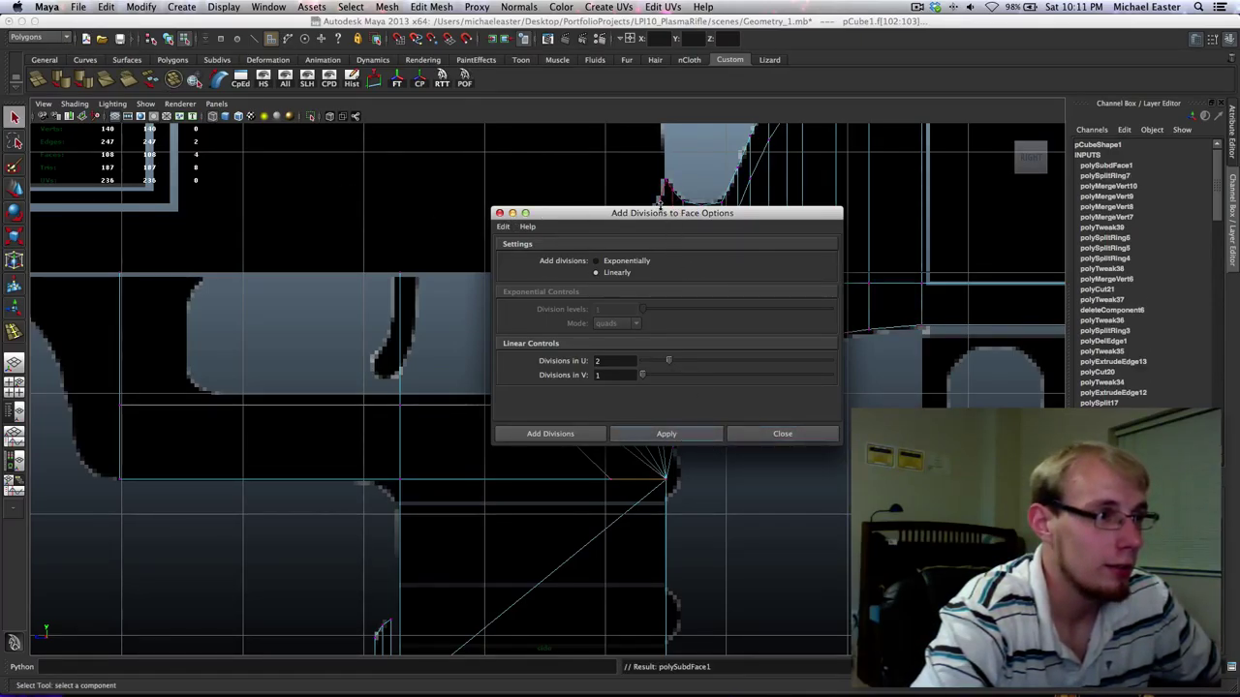
drag(660, 206, 894, 164)
key(z)
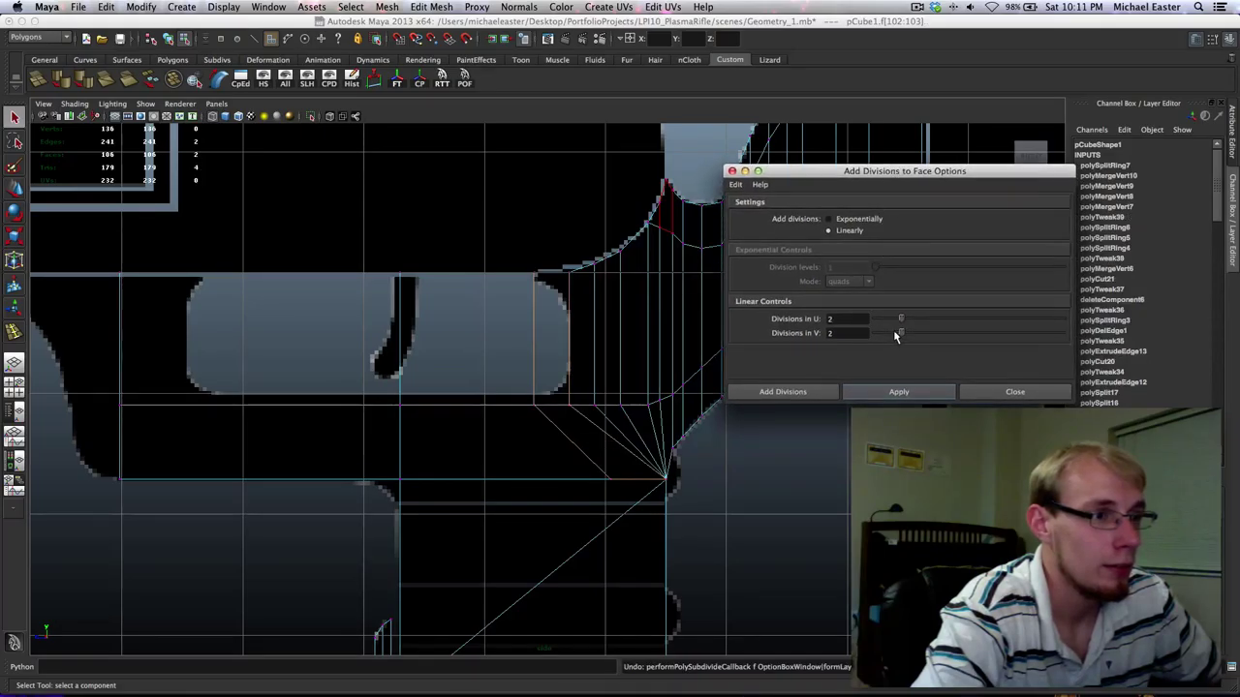
Divide the two selected faces linearly with 1 division in U and 2 in V, and pick the new edge's top vertex for moving.
click(900, 392)
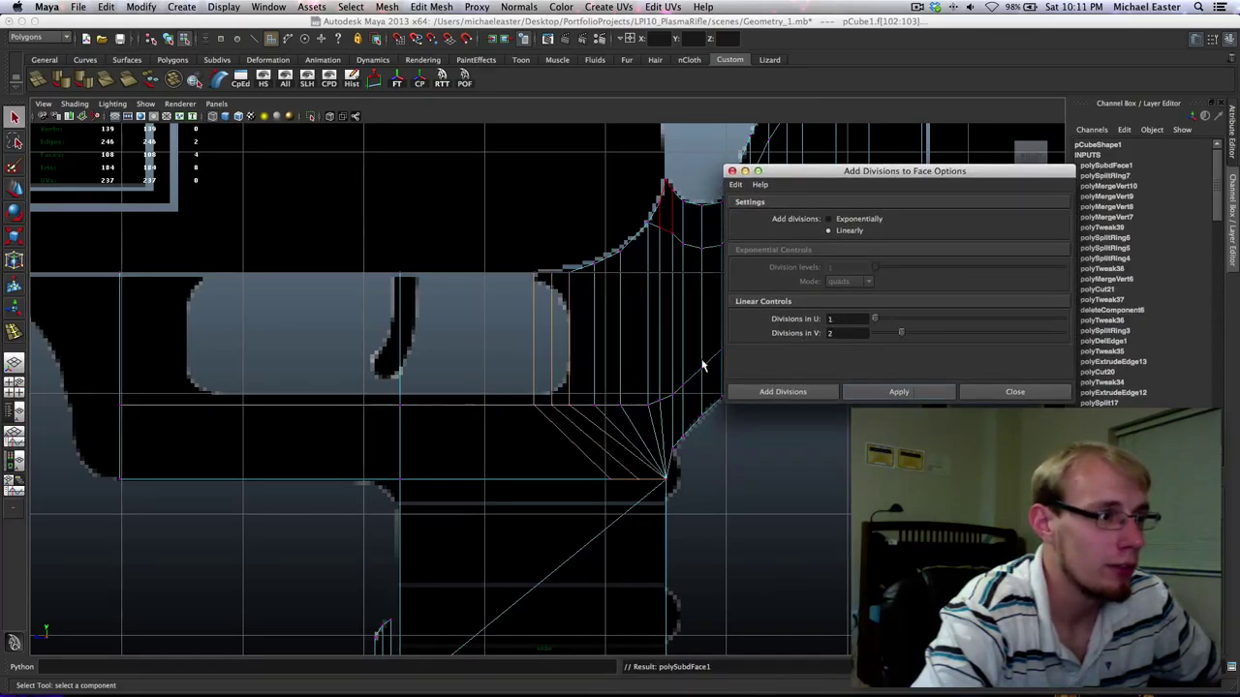
click(1007, 390)
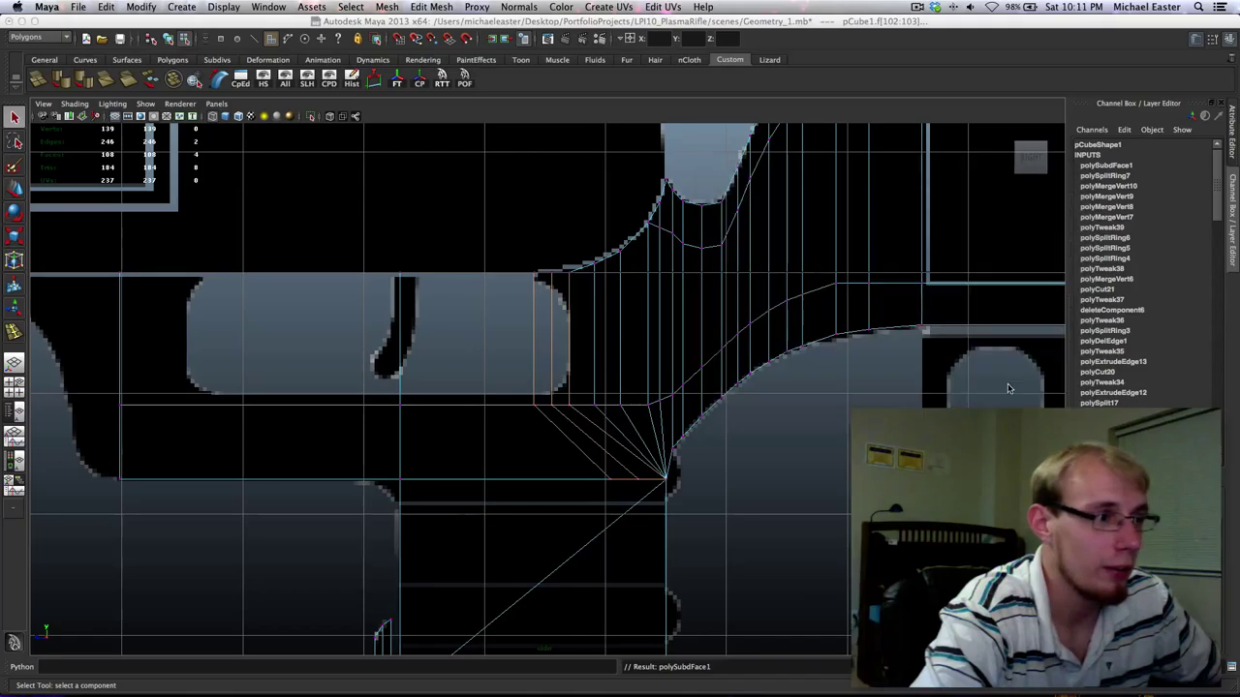
right_drag(564, 406, 526, 399)
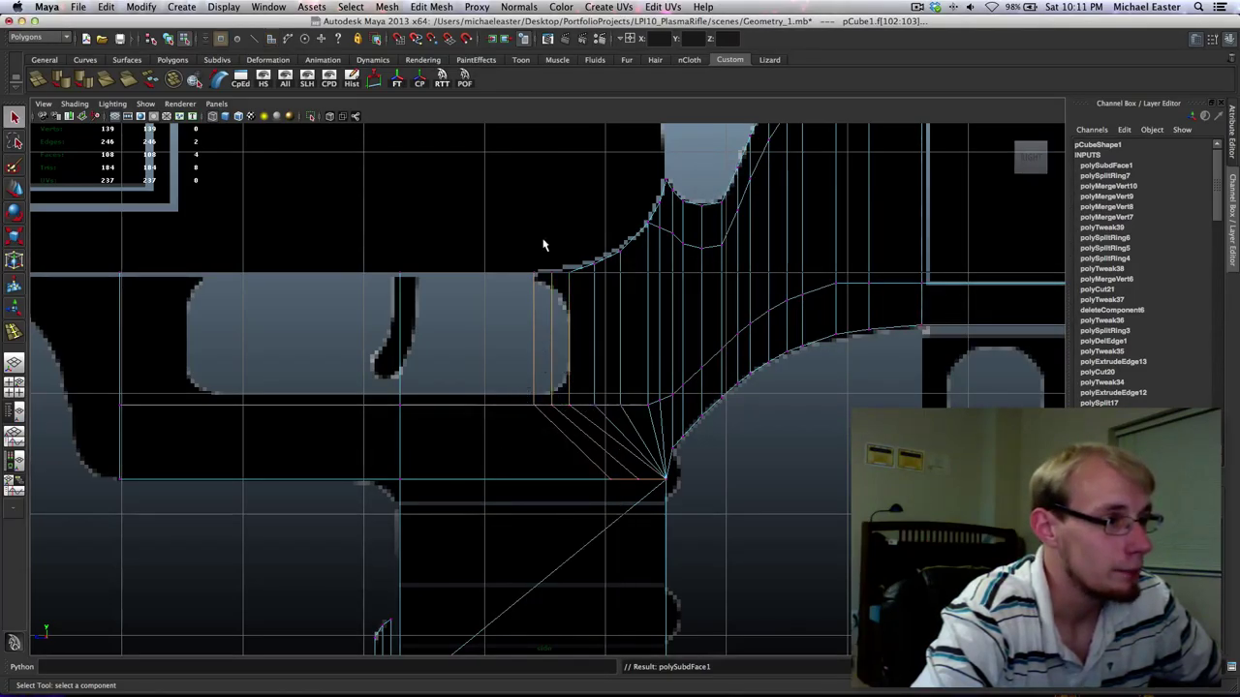
click(551, 271)
key(w)
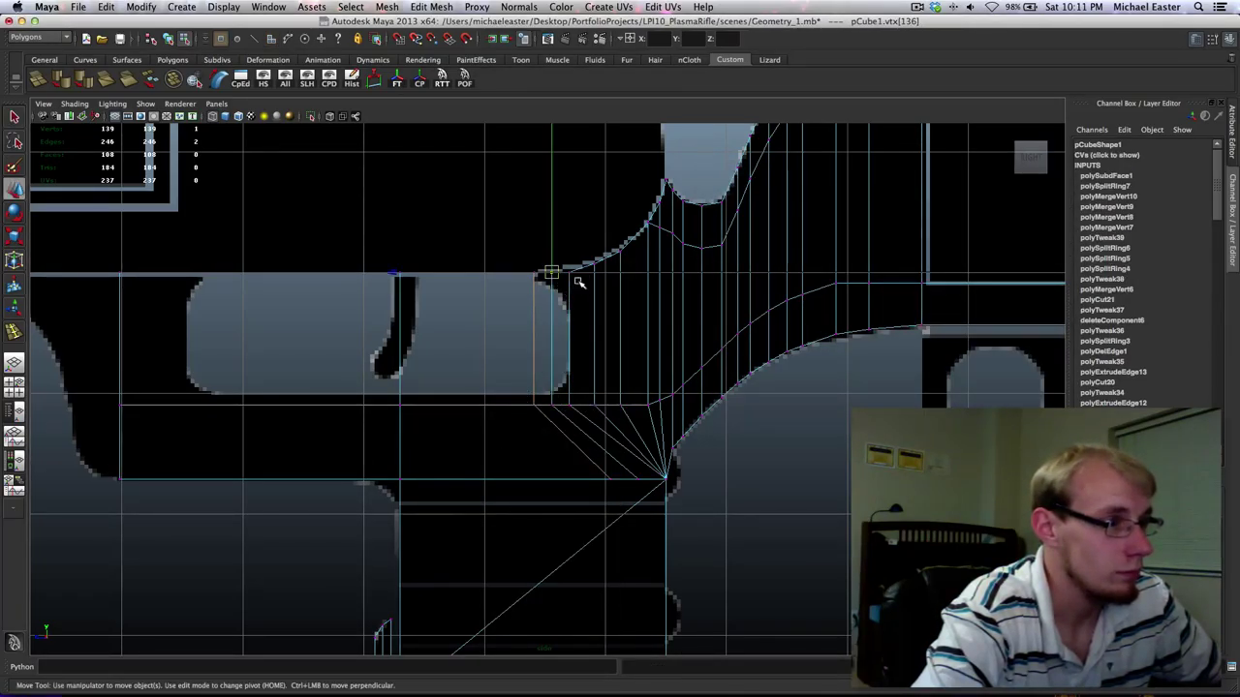
Divide the new vertical edge over the trigger opening's rounded rear end to add two vertices along it.
alt+middle_drag(559, 288, 565, 332)
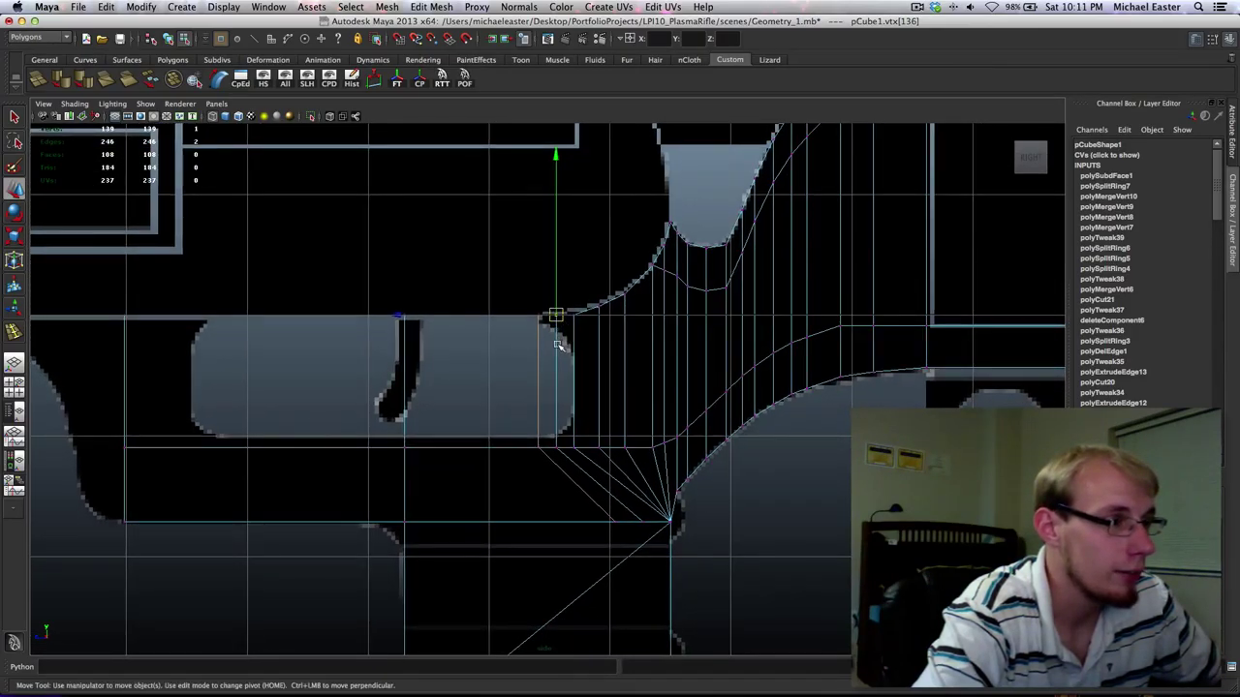
alt+middle_drag(559, 398, 554, 387)
right_drag(555, 388, 554, 358)
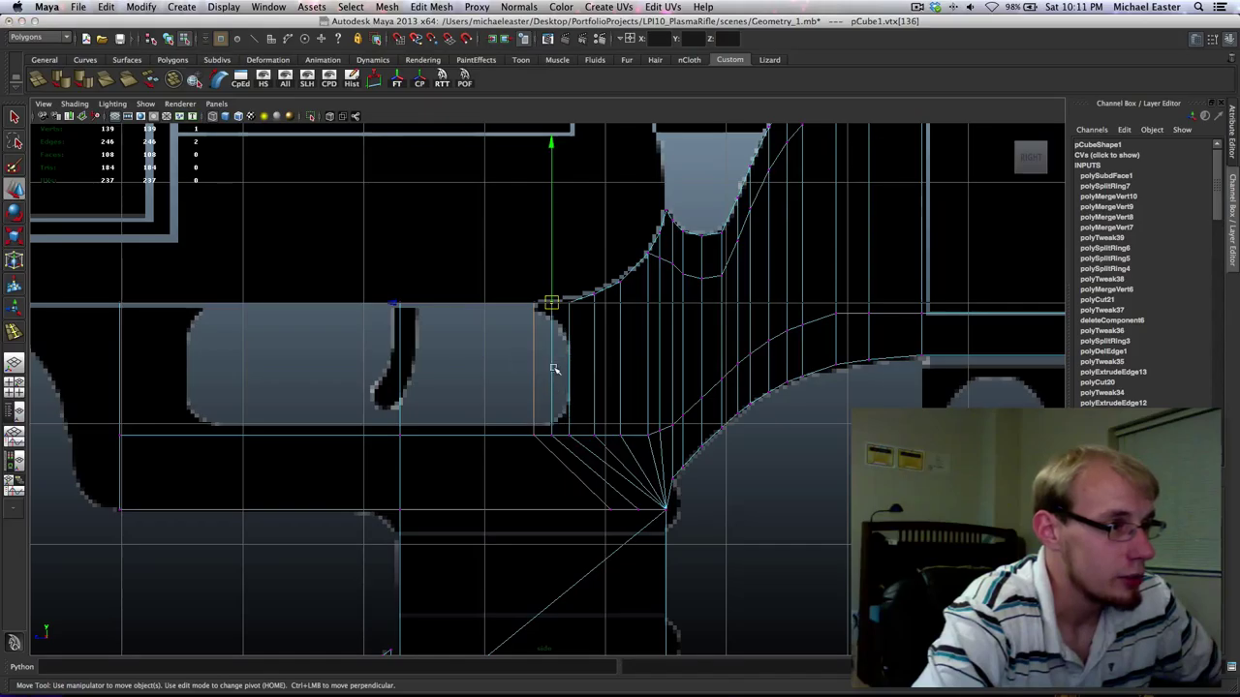
click(567, 346)
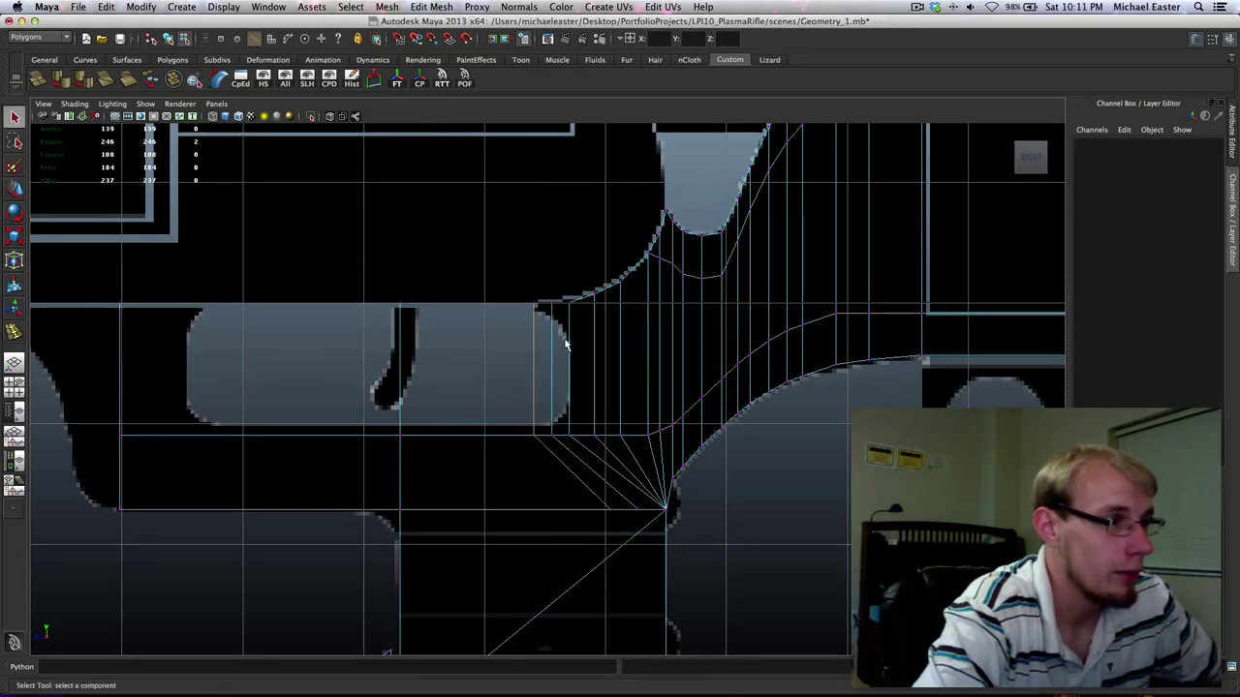
click(551, 349)
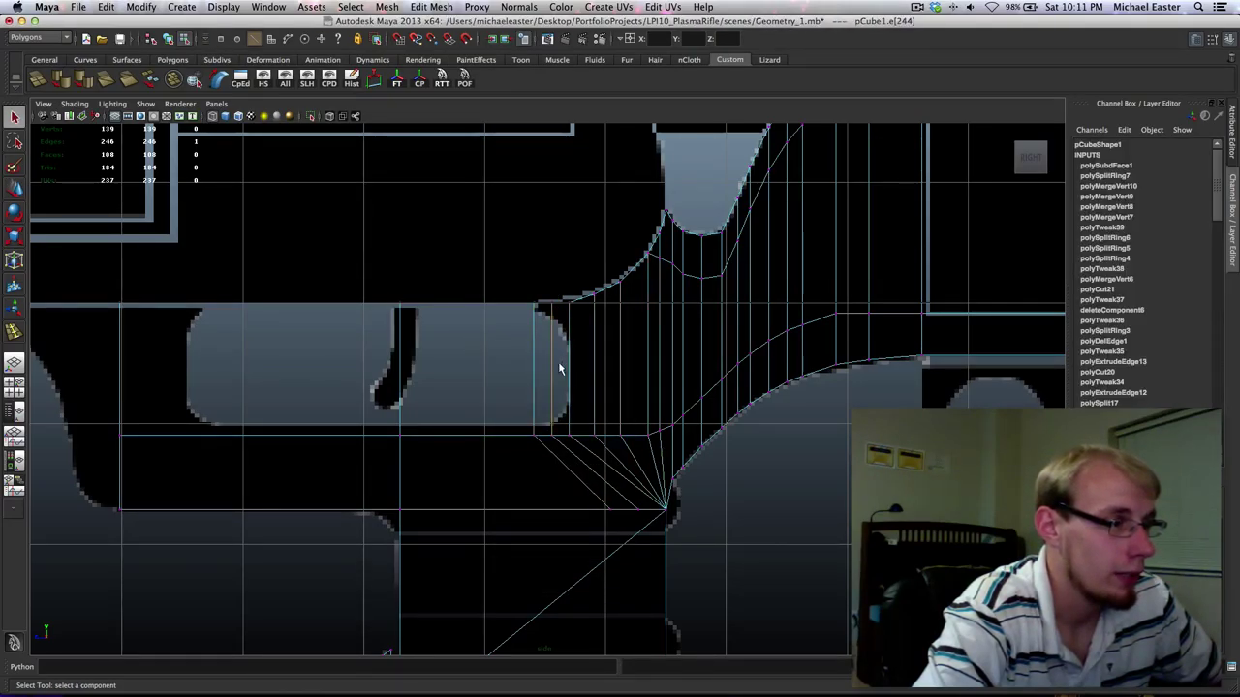
shift+right_drag(552, 369, 559, 466)
Move the edge's two new vertices vertically onto the lower and upper rounded rear corners of the trigger opening.
right_drag(551, 384, 531, 373)
click(551, 390)
key(w)
drag(569, 355, 571, 386)
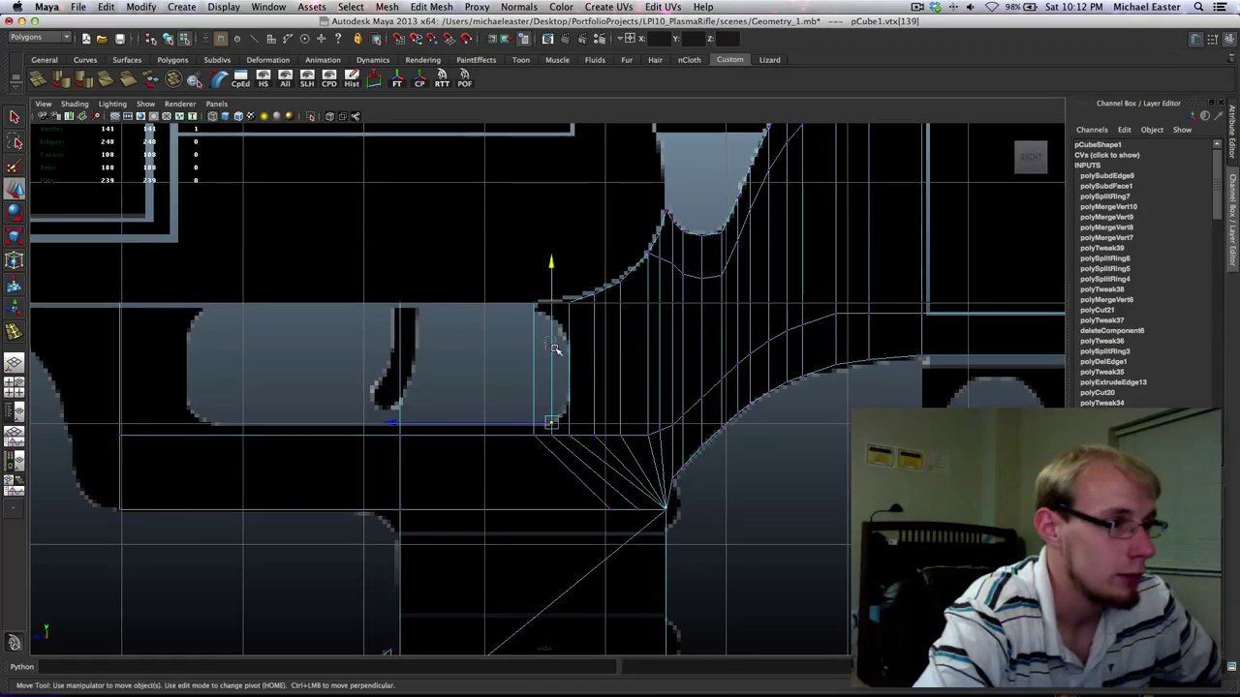
click(556, 351)
middle_drag(568, 359, 565, 335)
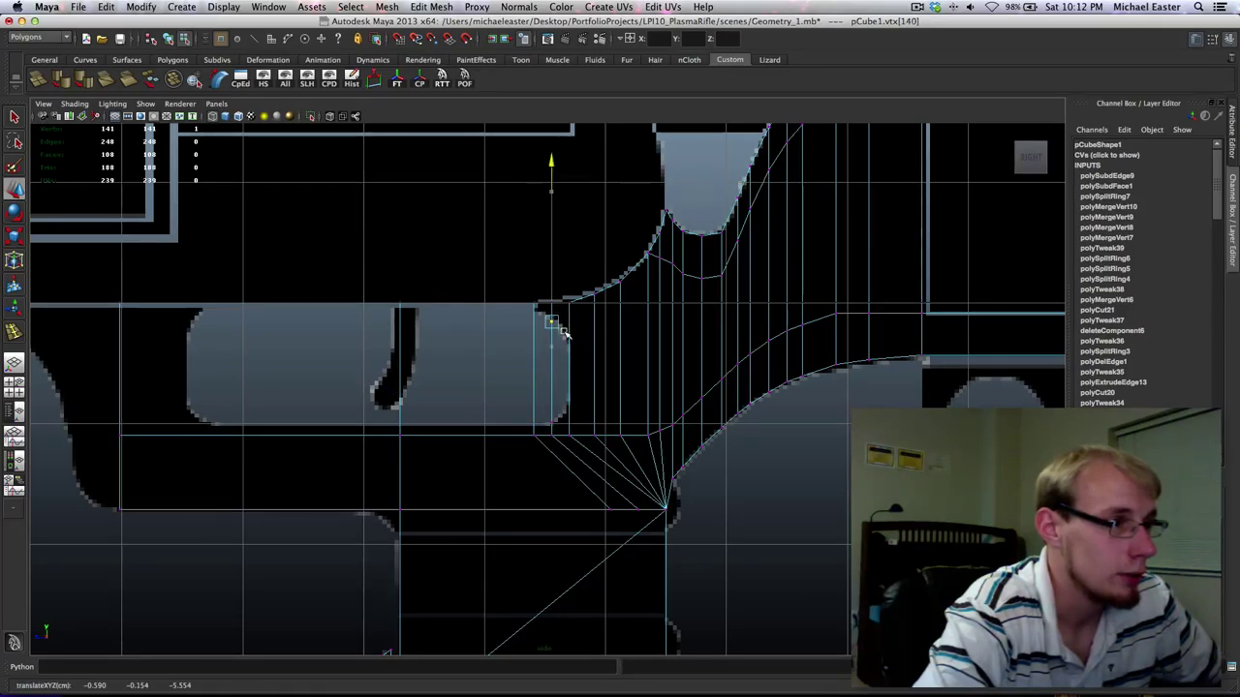
Delete the narrow face ahead of the new vertical edge and the two wide faces covering the trigger opening.
right_drag(553, 347, 549, 362)
click(548, 360)
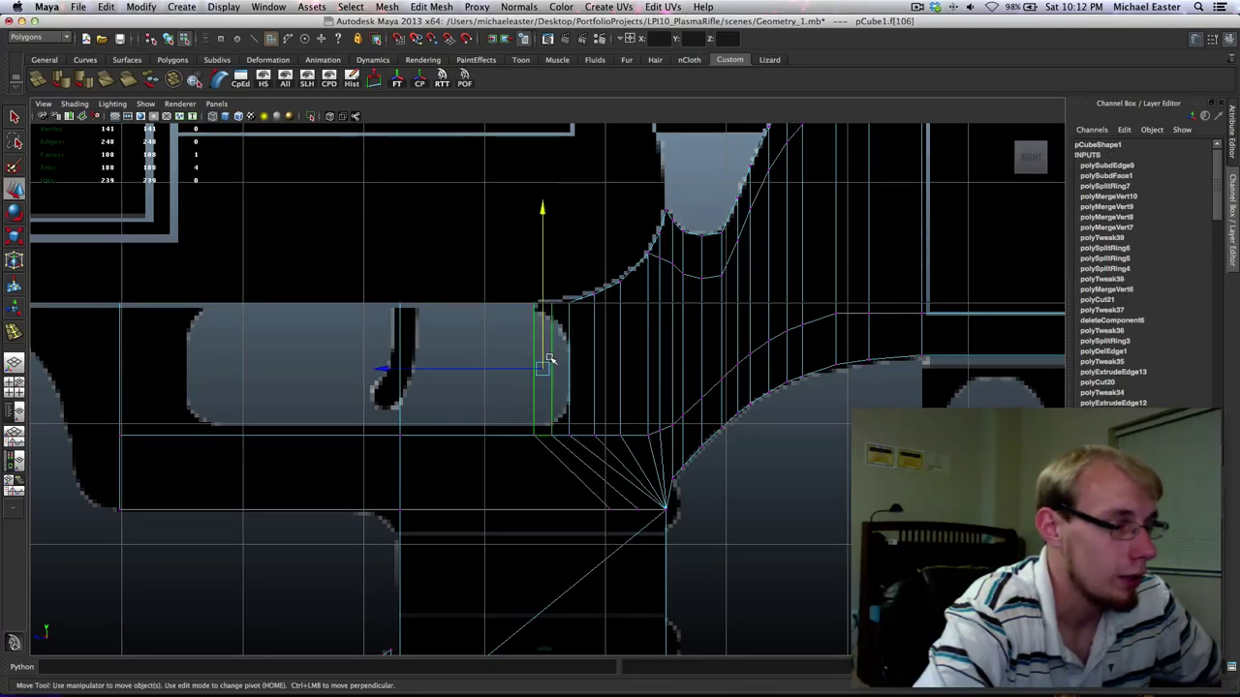
key(Delete)
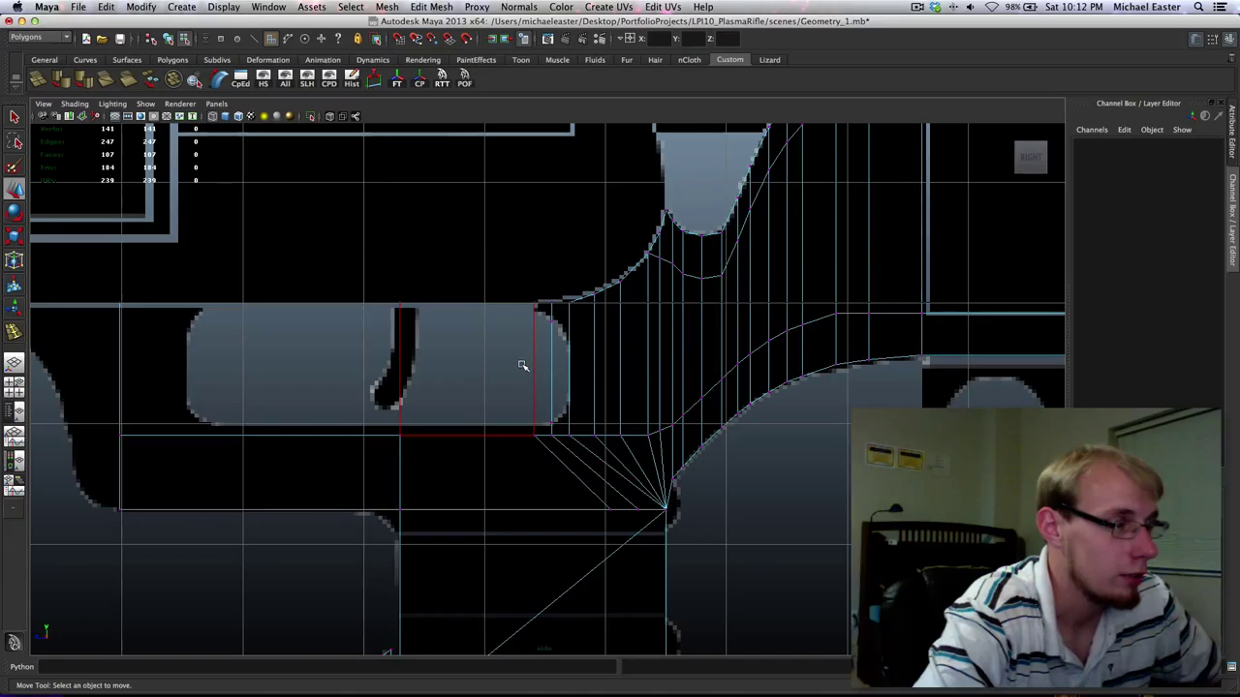
click(522, 365)
alt+middle_drag(313, 358, 368, 386)
shift+click(368, 386)
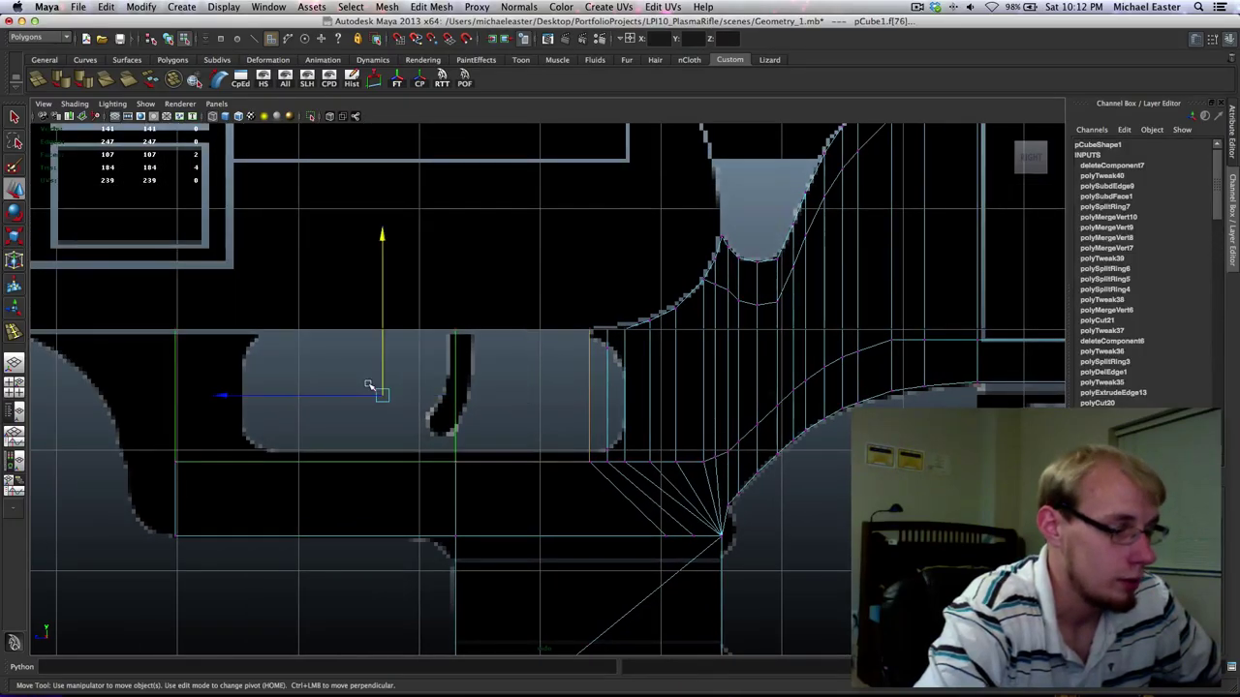
key(Delete)
Move the vertex at the trigger opening's upper rear corner forward along the opening's top edge to follow the reference curve.
scroll(552, 422, up, 6)
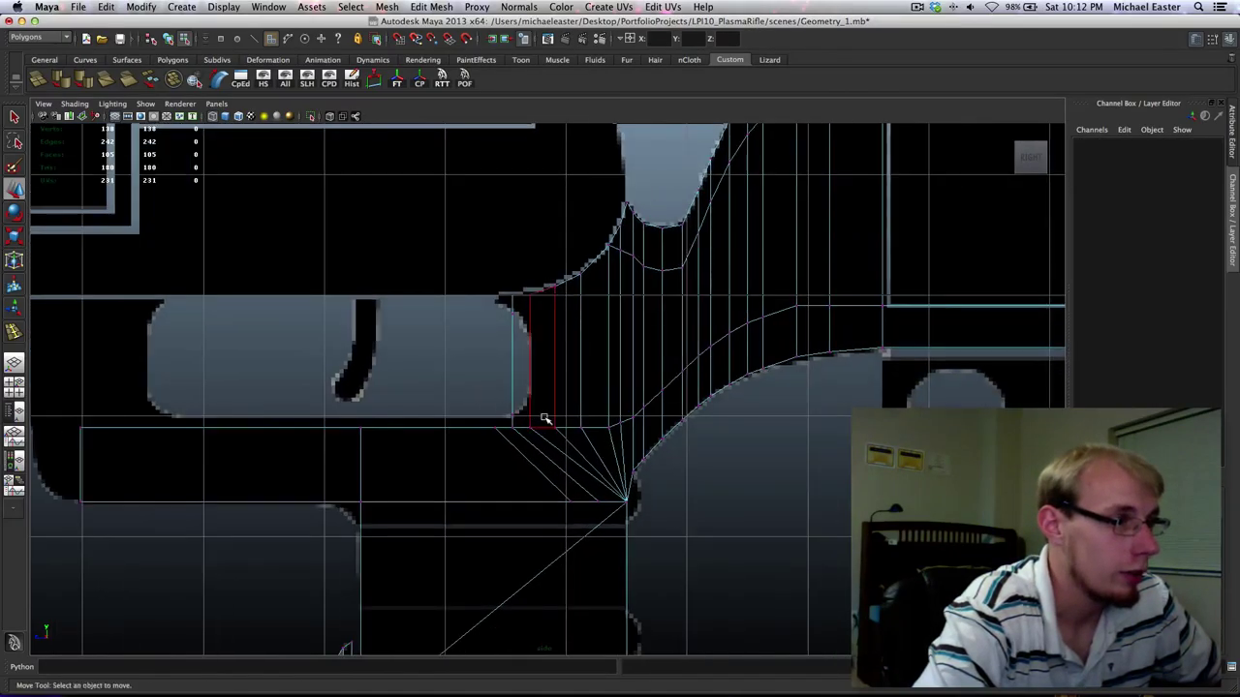
right_drag(503, 453, 480, 436)
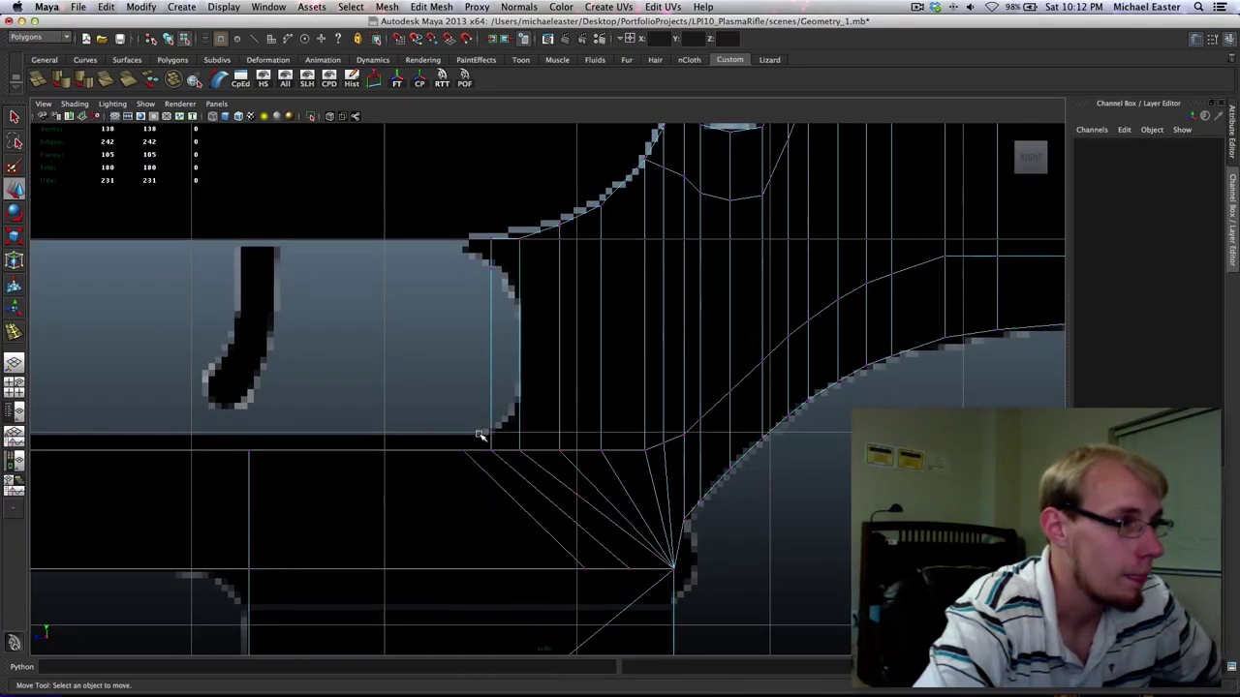
click(475, 234)
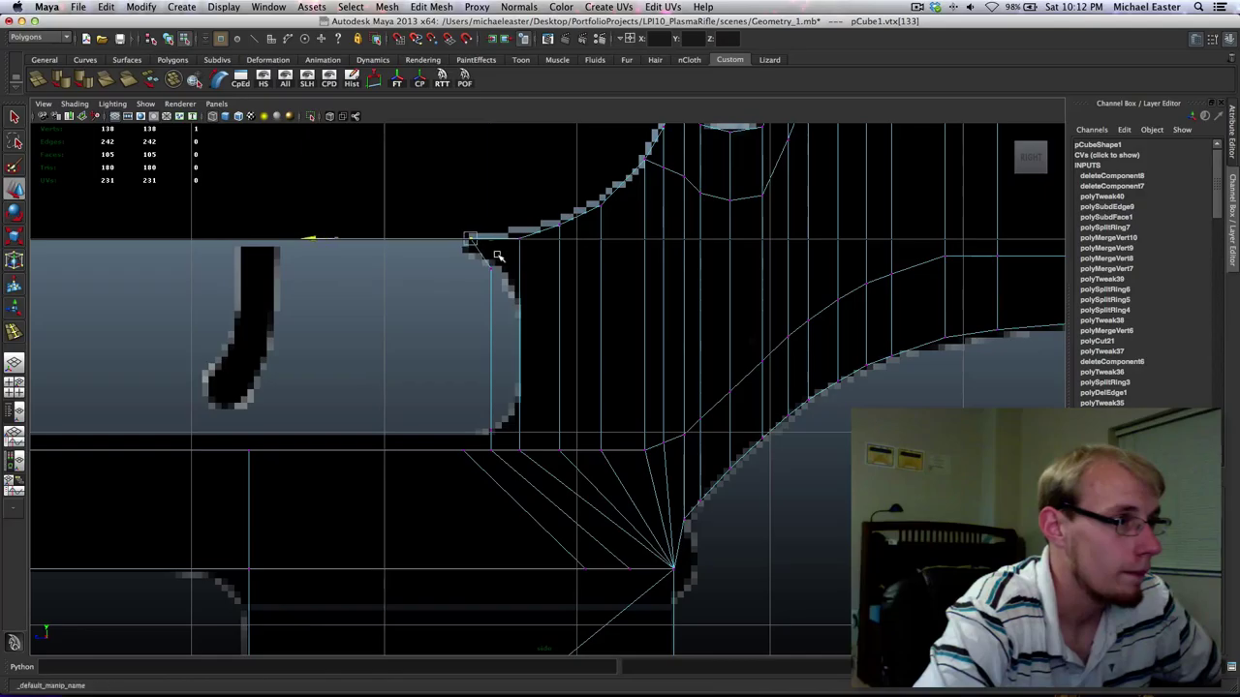
middle_drag(479, 257, 474, 257)
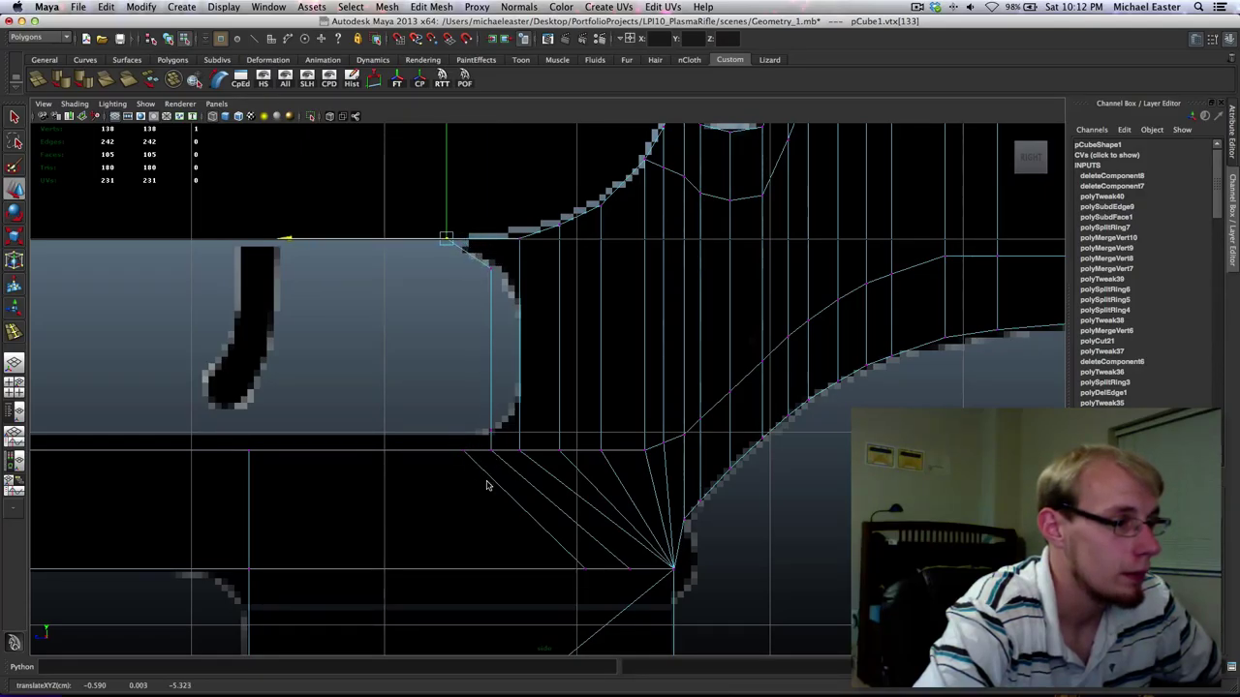
Delete the frontmost diagonal edge running from below the trigger opening toward the top of the grip.
right_drag(487, 484, 485, 469)
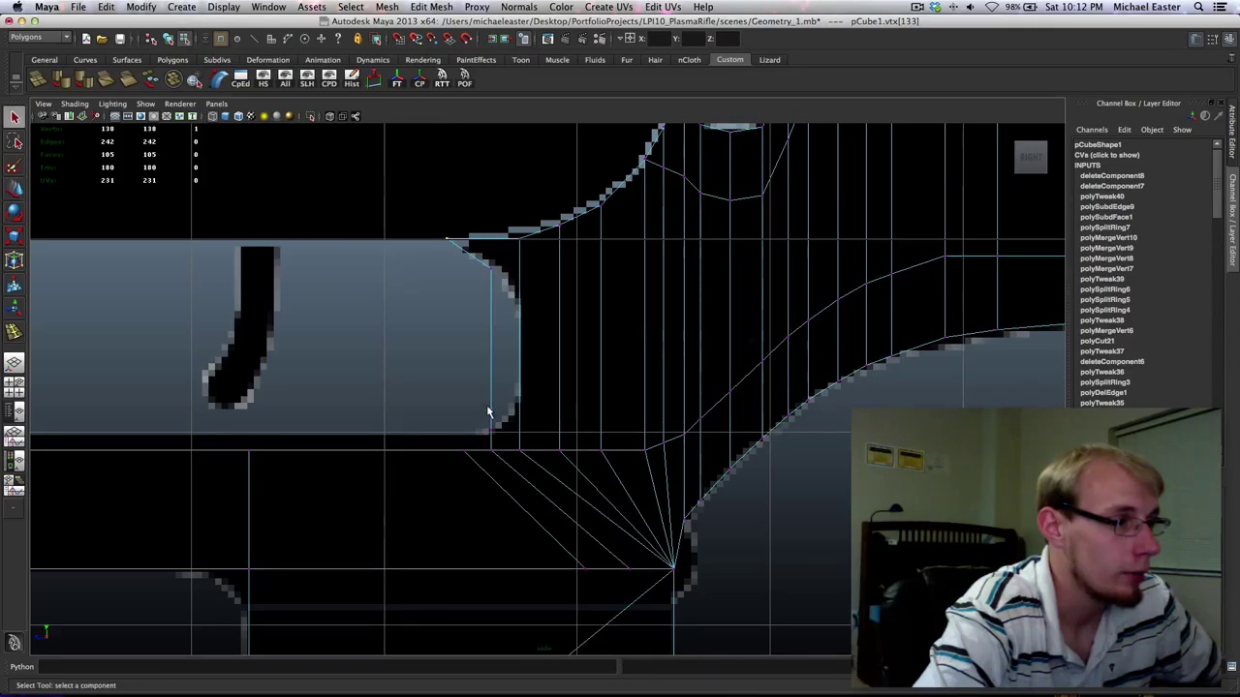
right_drag(492, 426, 494, 504)
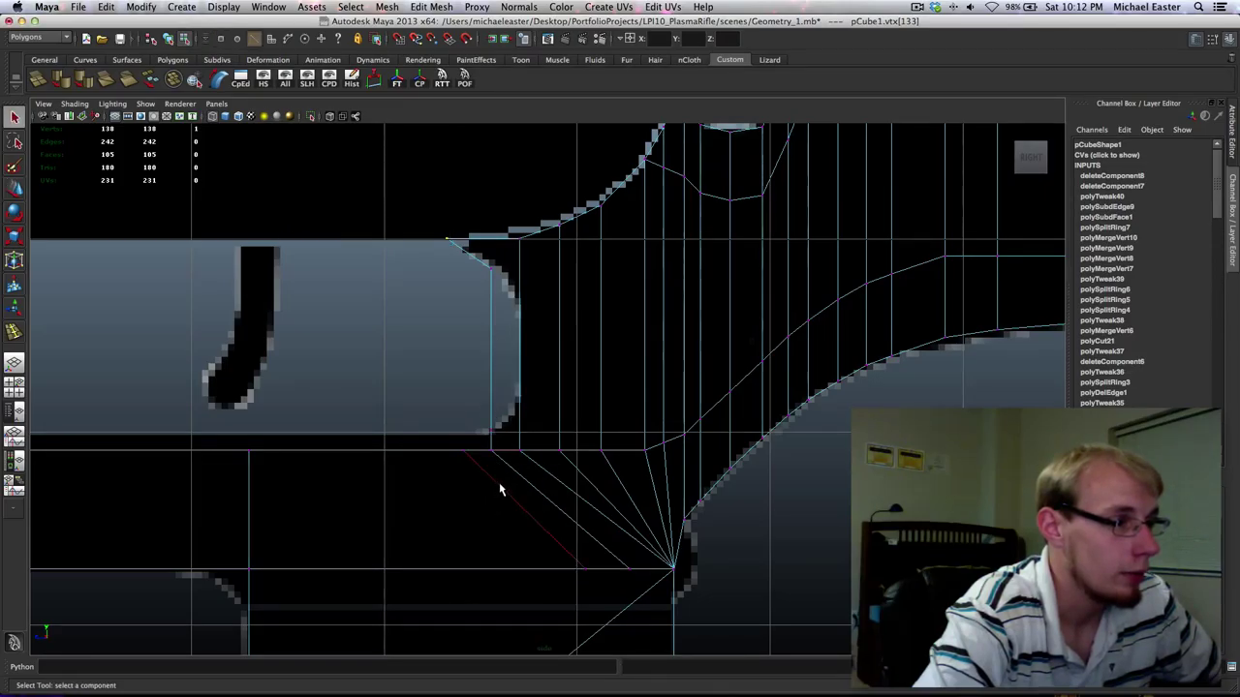
click(499, 489)
key(Delete)
alt+middle_drag(510, 417, 535, 412)
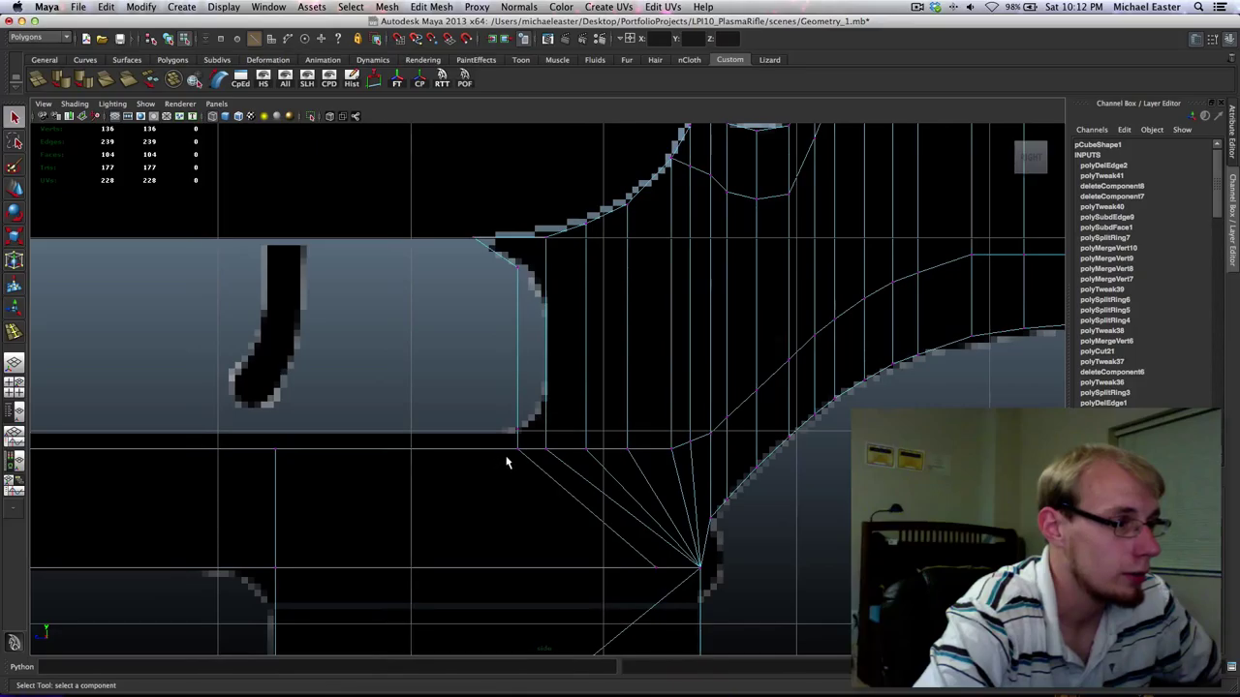
Move the vertex directly below the opening's lower rear corner forward along the lower horizontal edge.
right_drag(514, 453, 502, 442)
click(517, 448)
key(w)
drag(531, 453, 483, 449)
alt+middle_drag(477, 424, 449, 448)
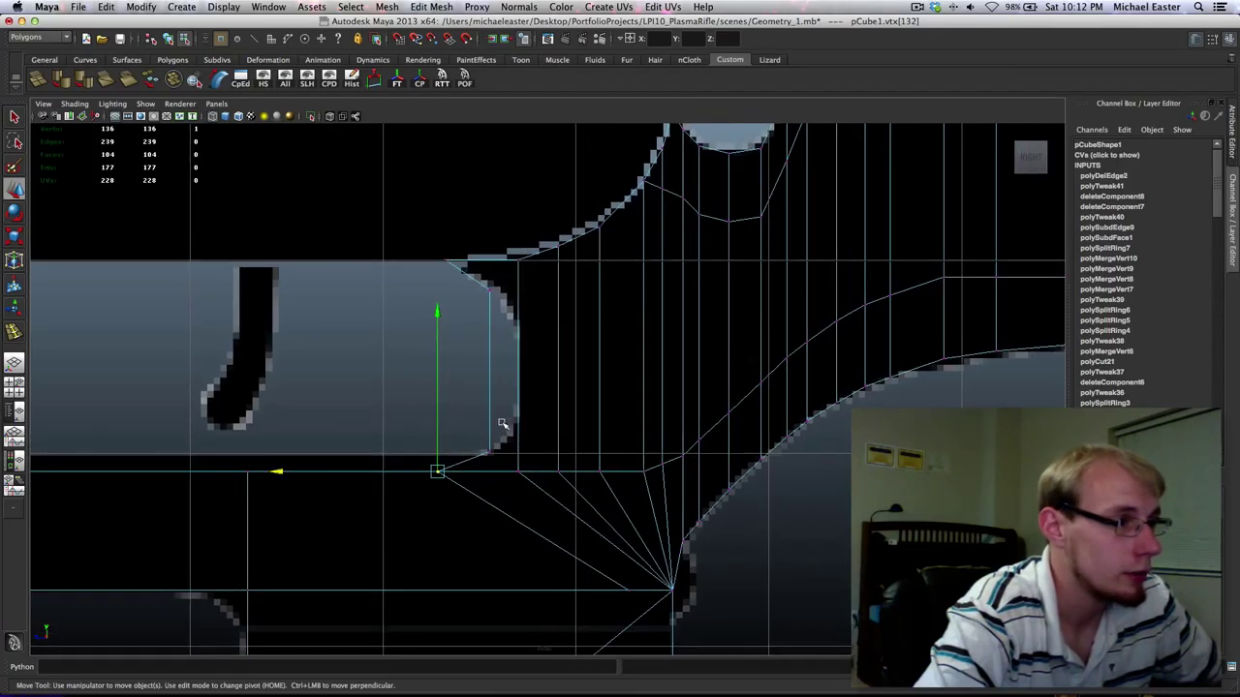
alt+middle_drag(533, 392, 530, 403)
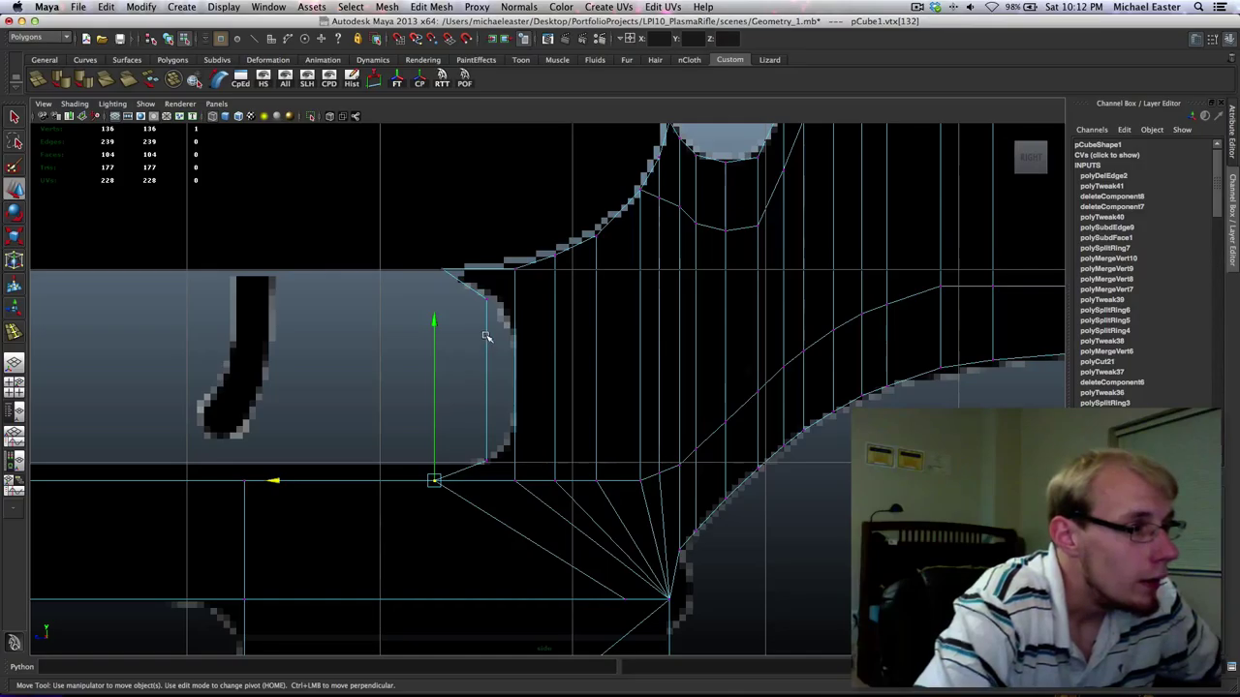
Split the mesh with diagonal edges from the opening's upper and lower corner vertices to the adjacent vertices behind them.
right_drag(487, 335, 541, 297)
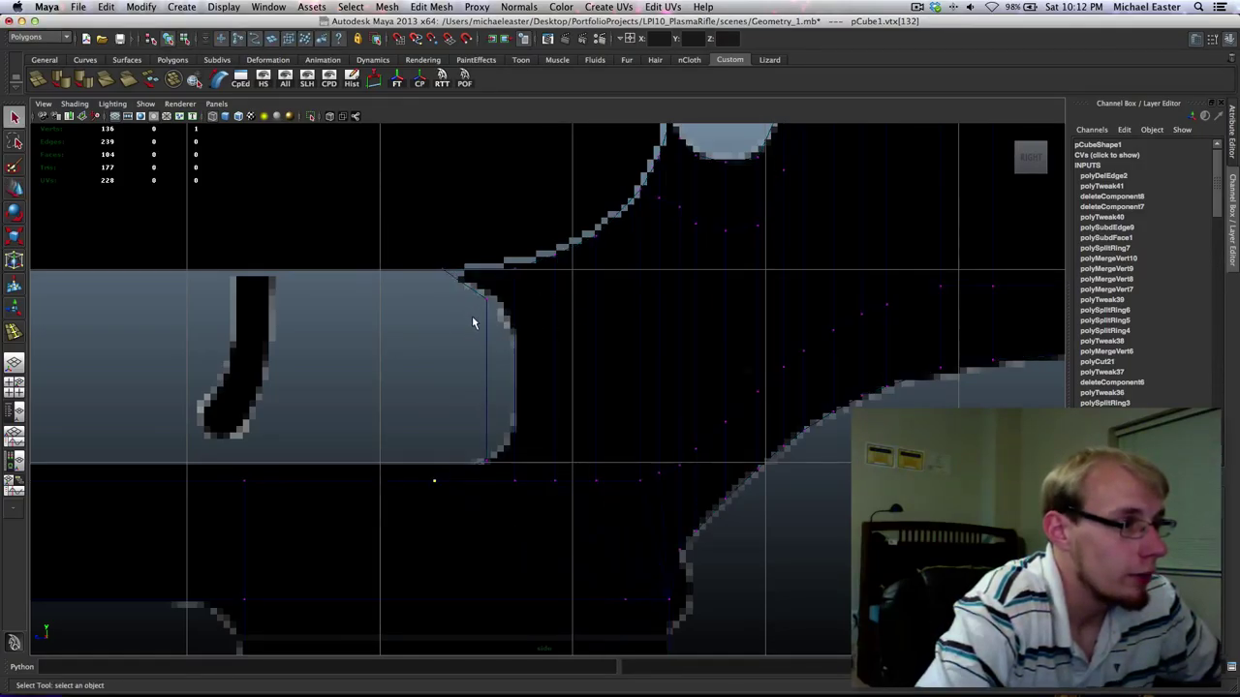
click(515, 339)
alt+middle_drag(506, 325, 496, 332)
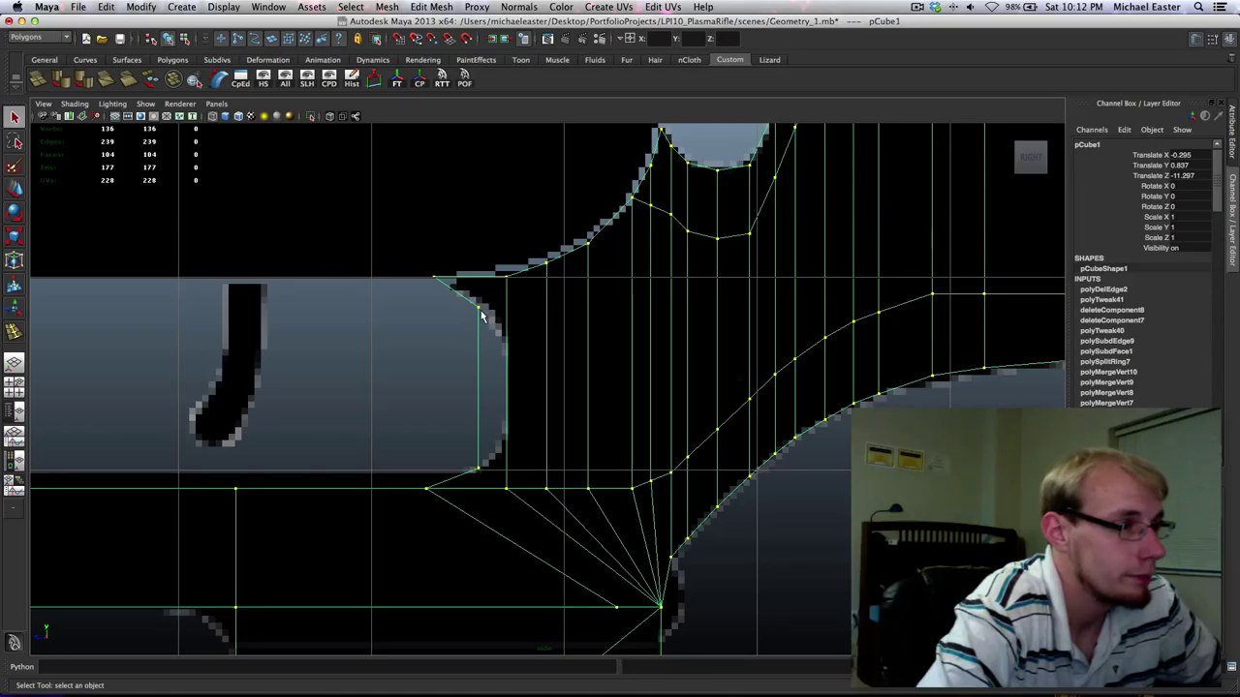
shift+right_drag(482, 317, 538, 313)
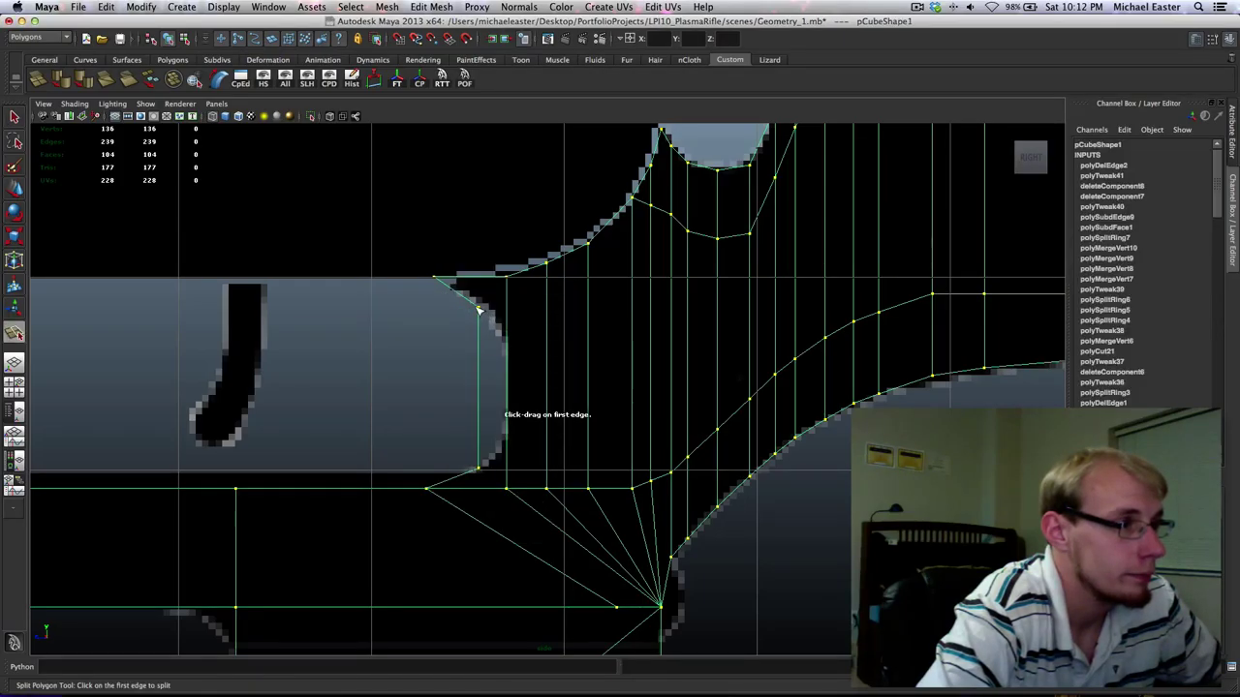
click(479, 309)
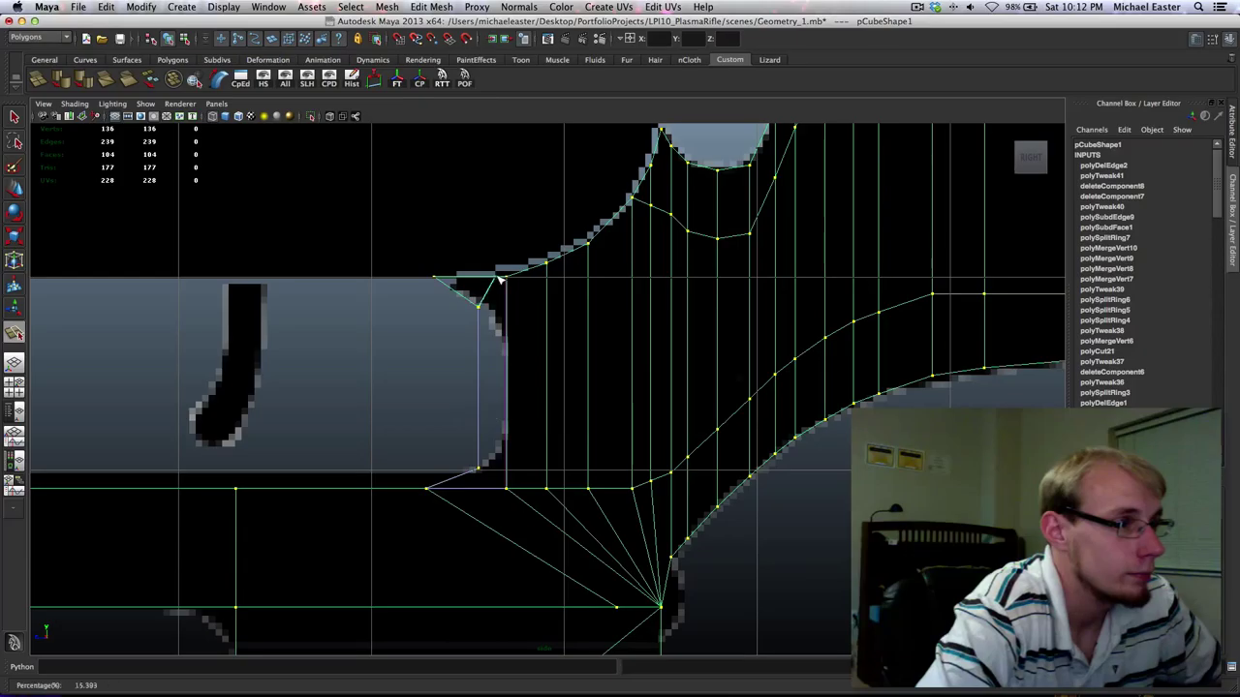
click(505, 279)
key(Return)
click(473, 471)
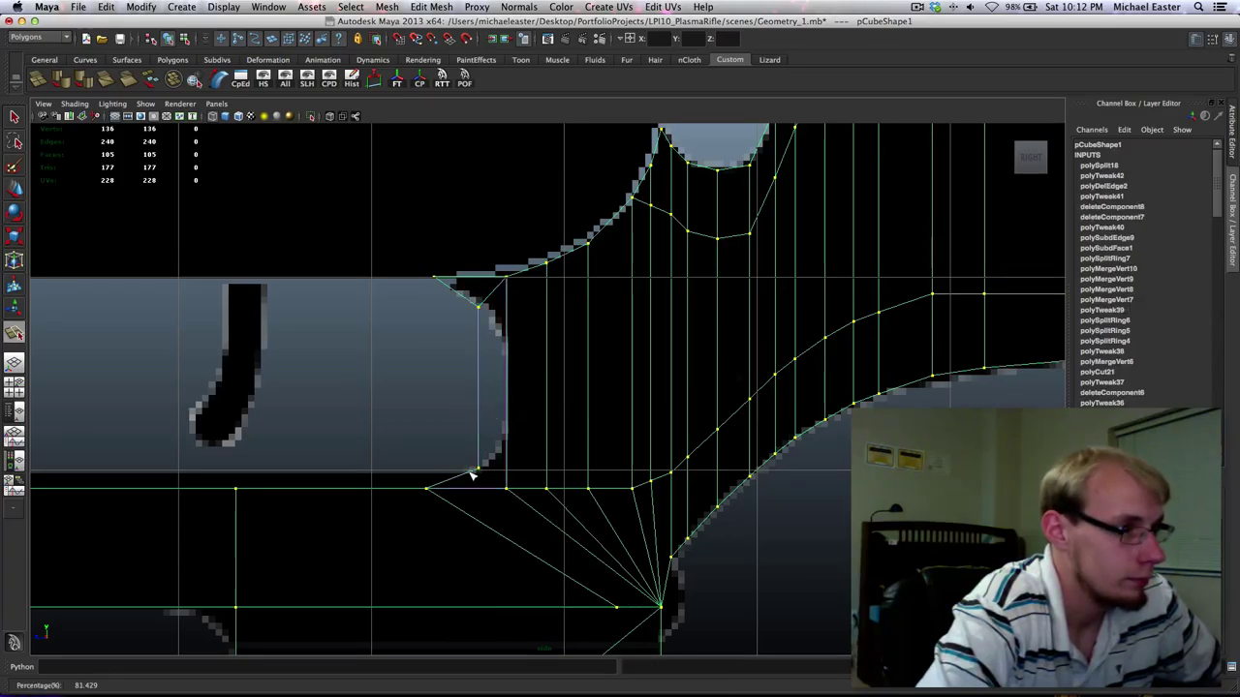
drag(492, 488, 510, 490)
key(q)
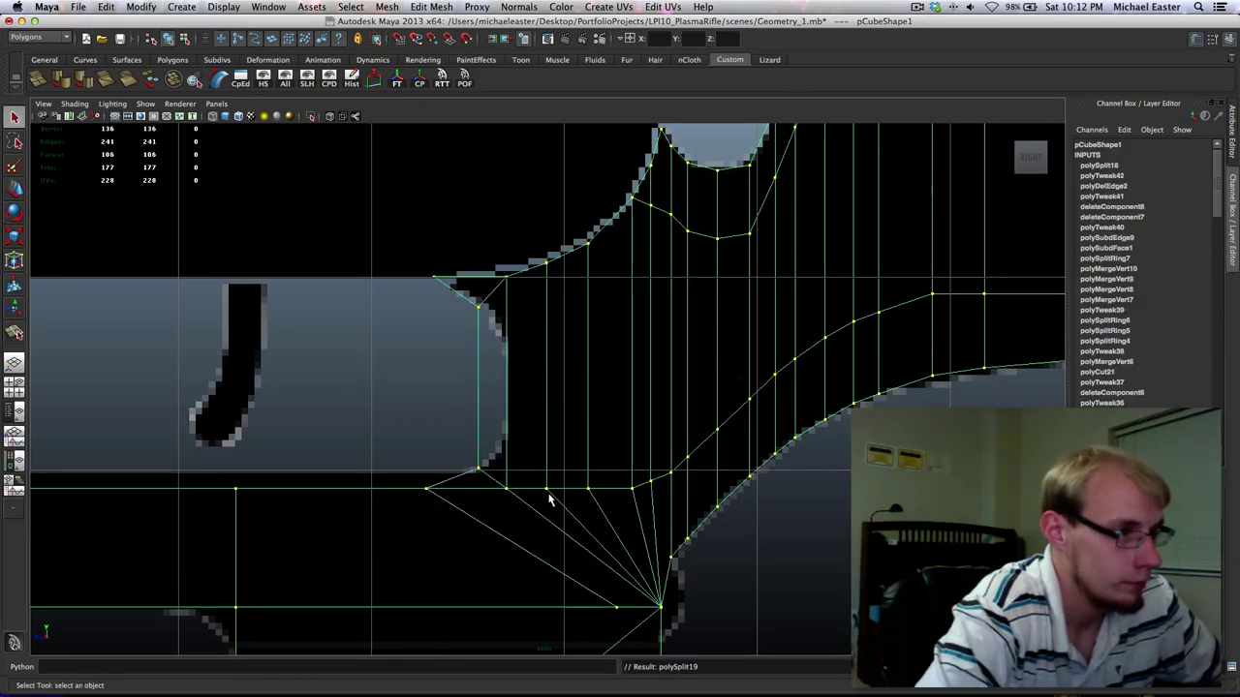
Divide the two new diagonal corner edges with the division levels set to 1.
right_drag(483, 474, 485, 436)
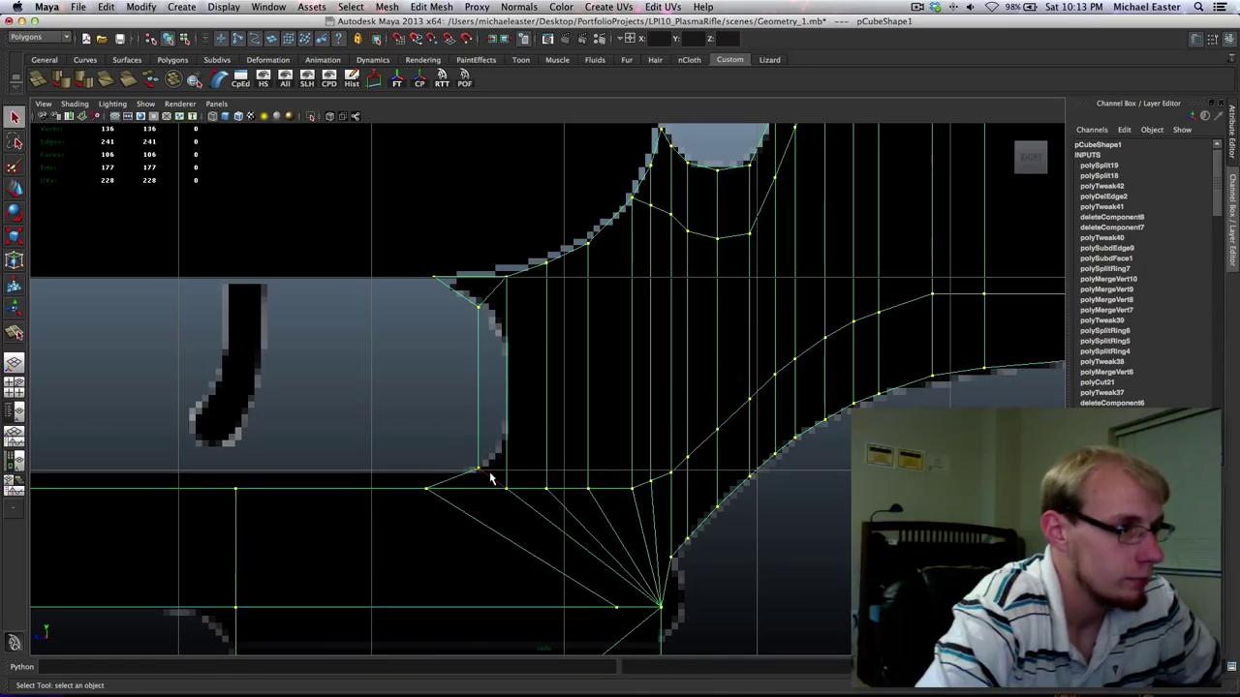
click(491, 476)
shift+click(492, 293)
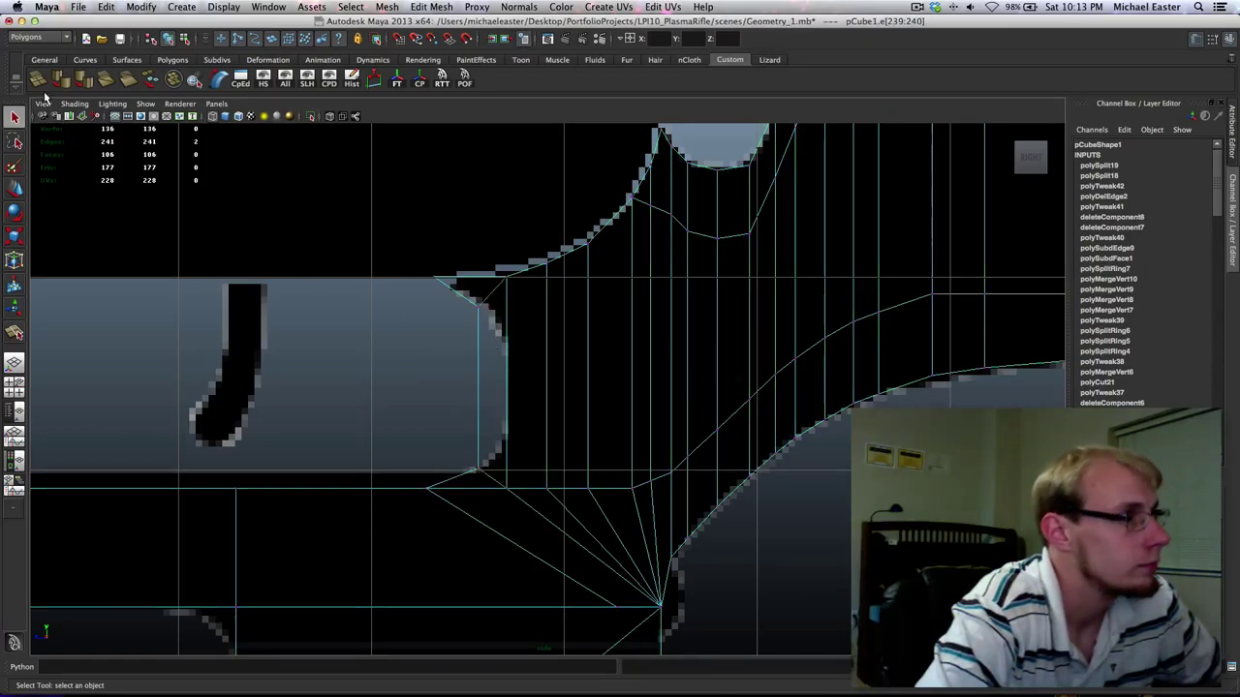
click(39, 81)
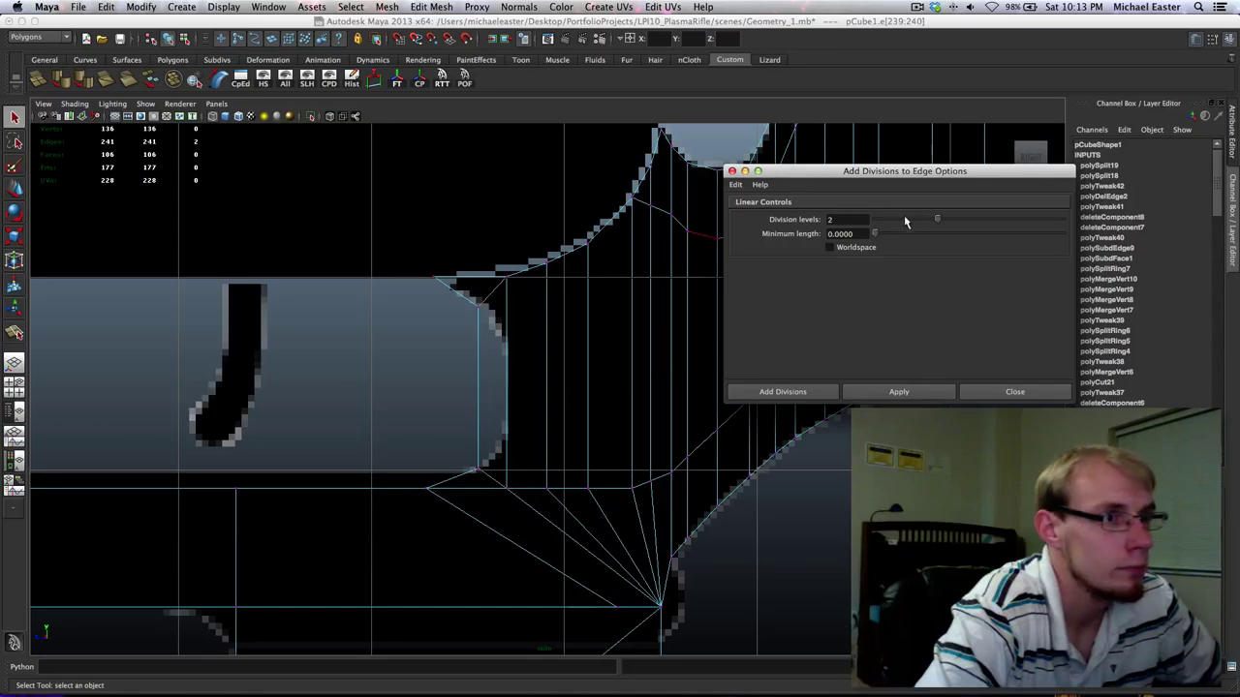
drag(904, 221, 884, 229)
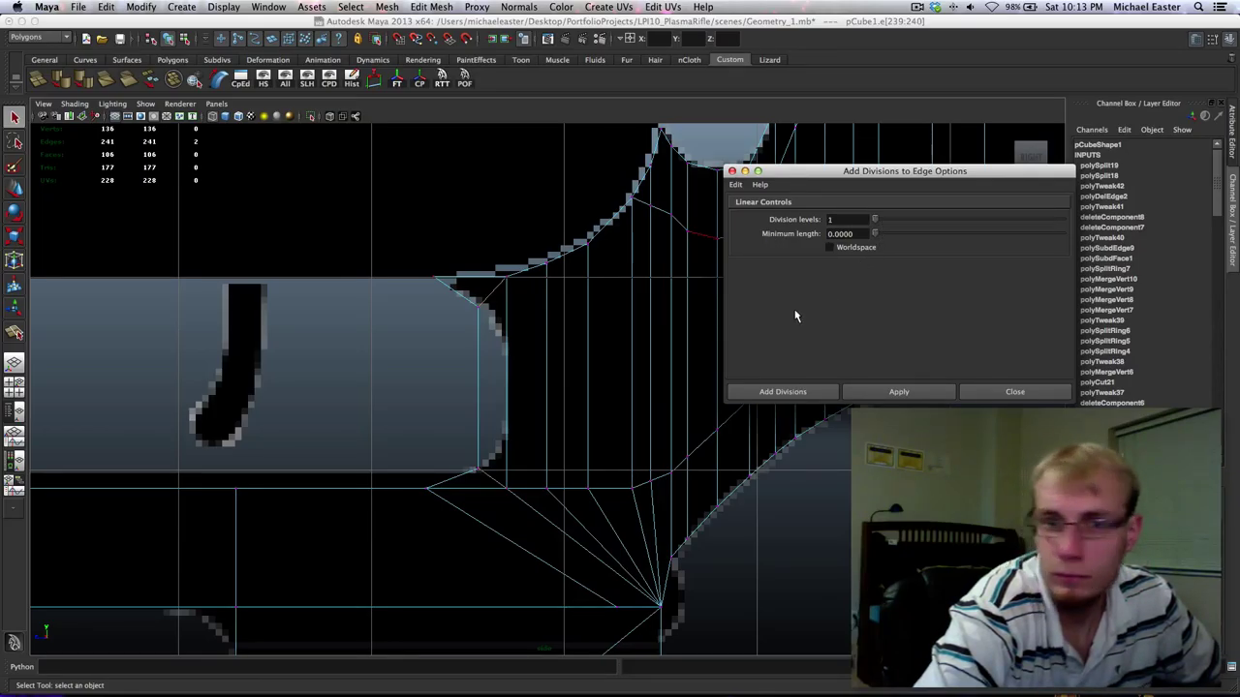
click(785, 392)
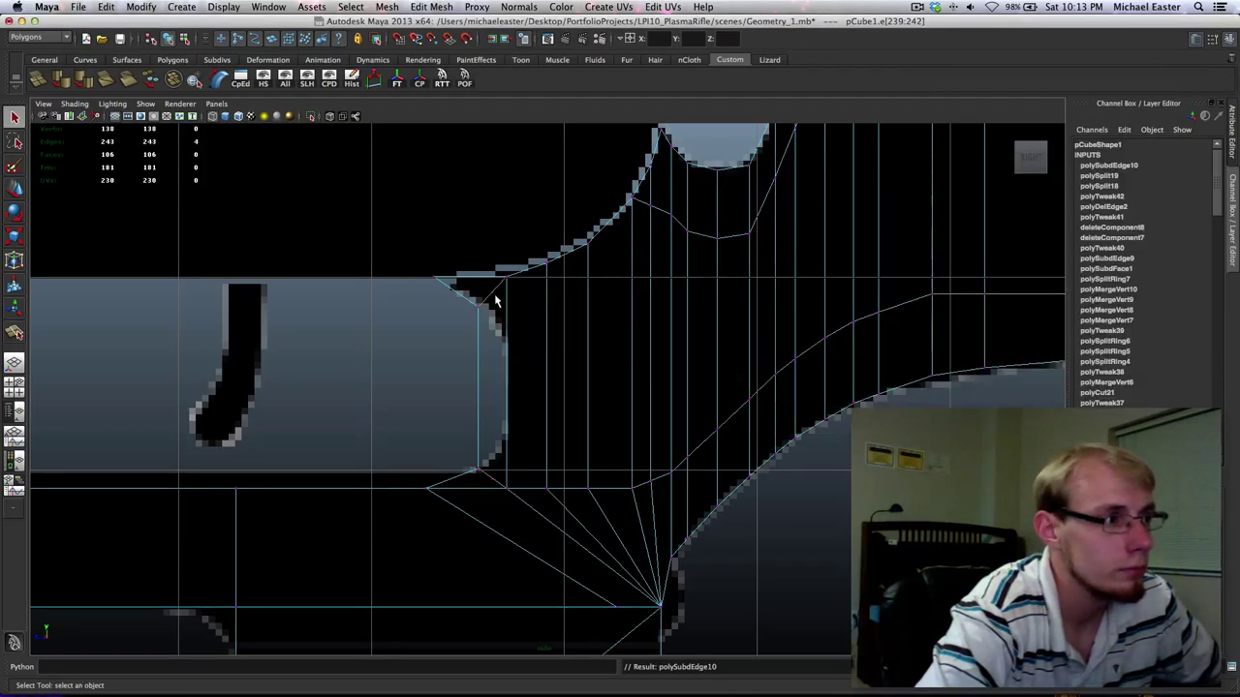
Move the midpoint vertices of both diagonal edges vertically onto the trigger opening's rounded rear corners.
right_drag(492, 294, 440, 291)
drag(482, 281, 501, 315)
key(w)
middle_drag(517, 310, 521, 337)
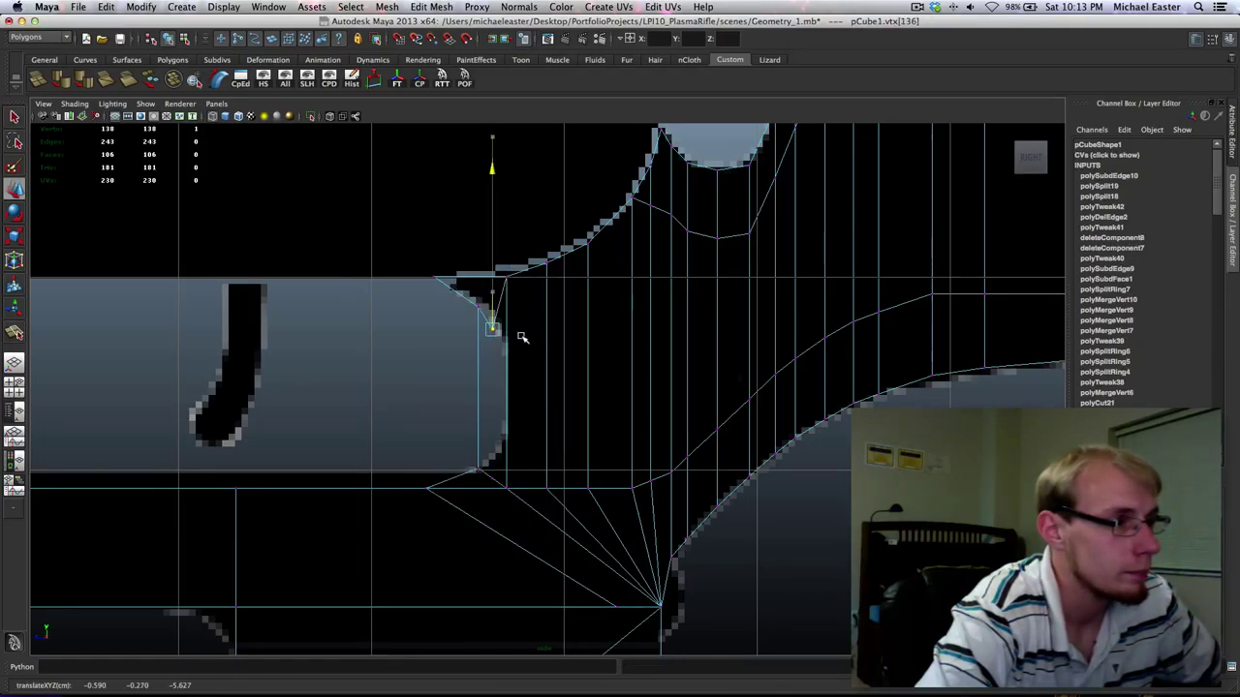
click(484, 467)
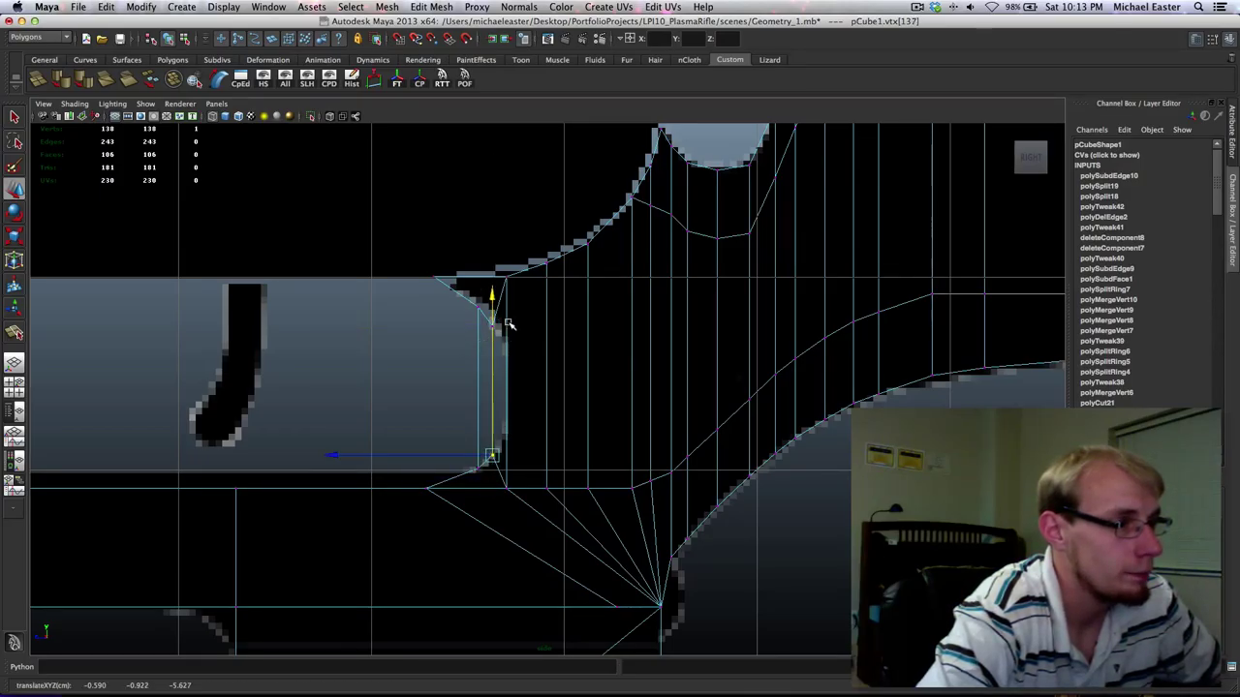
Split the mesh with short edges from the opening's upper and lower corner midpoints to the vertical edge behind them.
mouse_move(505, 335)
right_down()
mouse_move(552, 322)
mouse_move(498, 339)
mouse_move(500, 324)
right_up()
key(q)
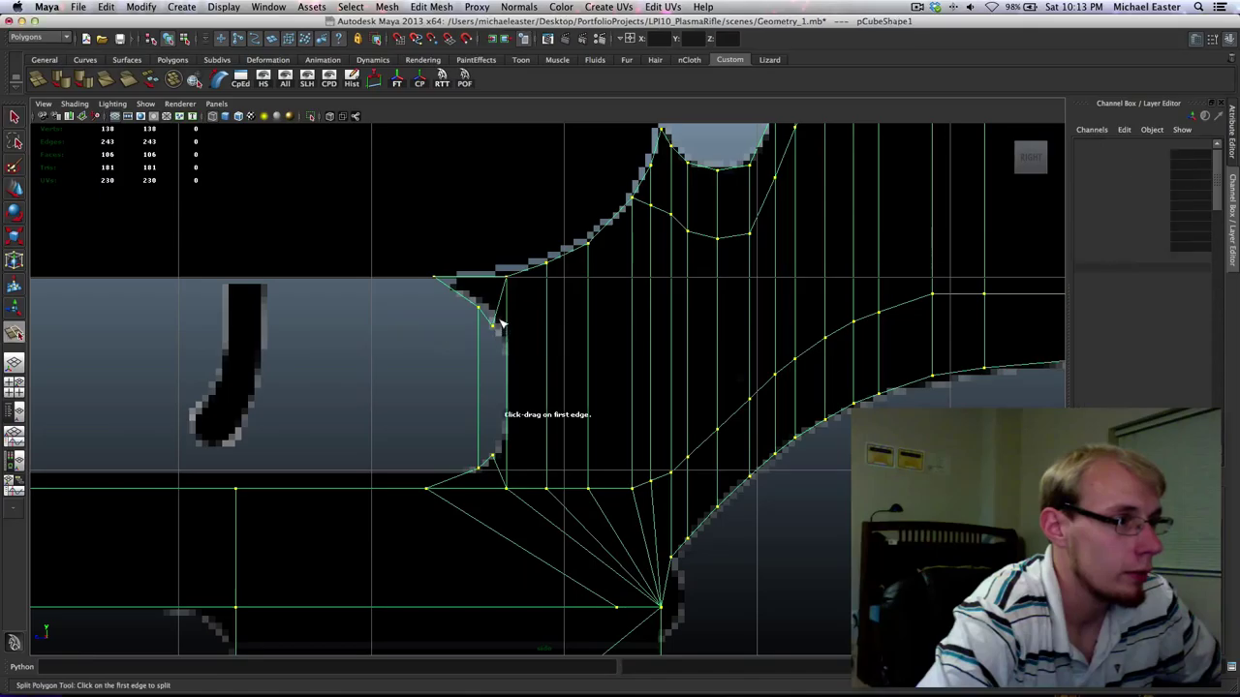
drag(499, 325, 504, 364)
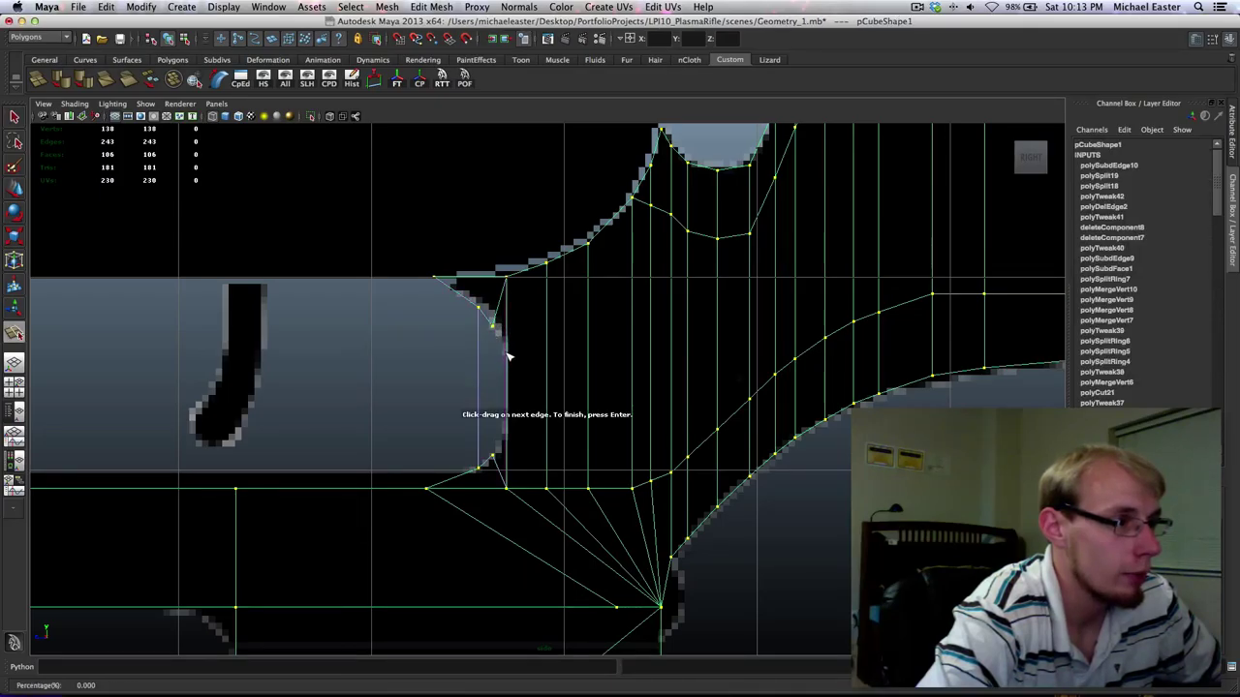
click(505, 345)
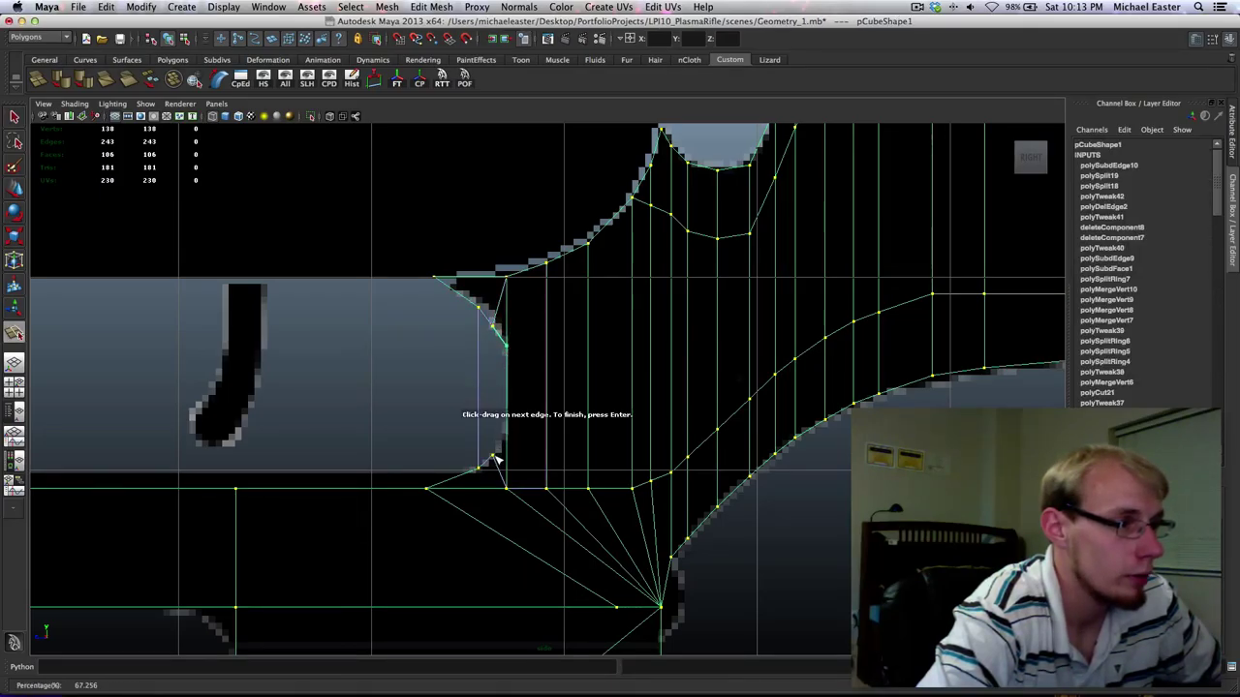
click(510, 427)
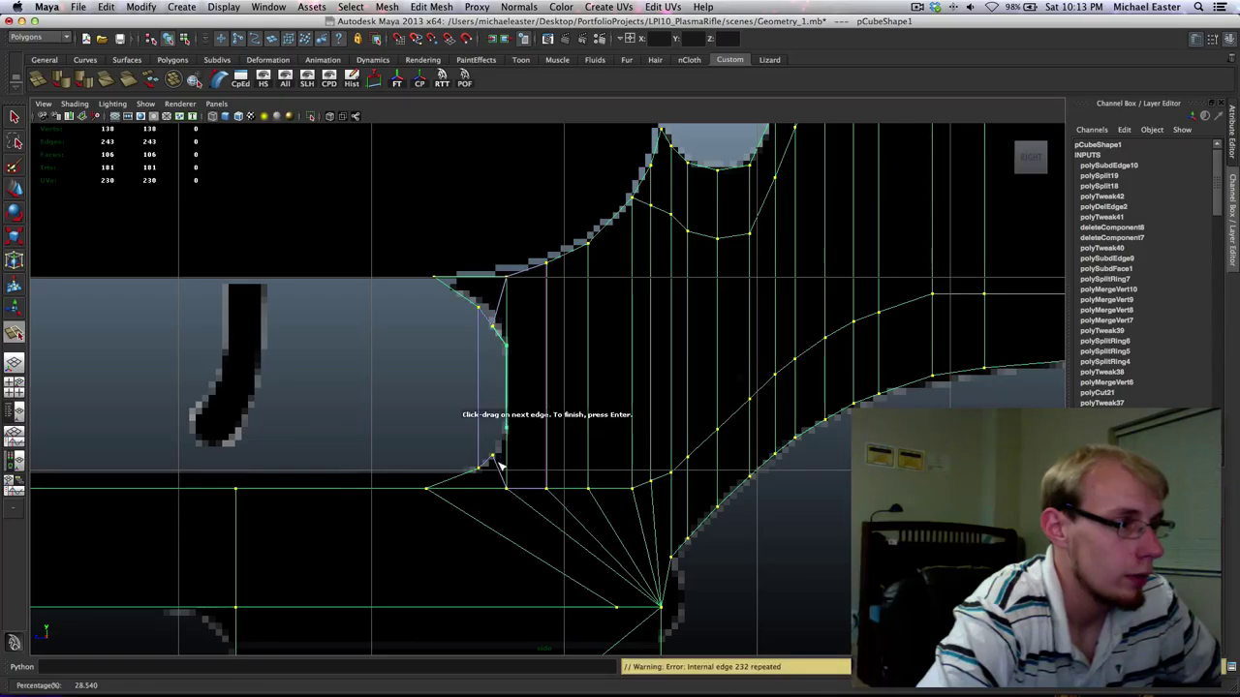
click(499, 468)
key(q)
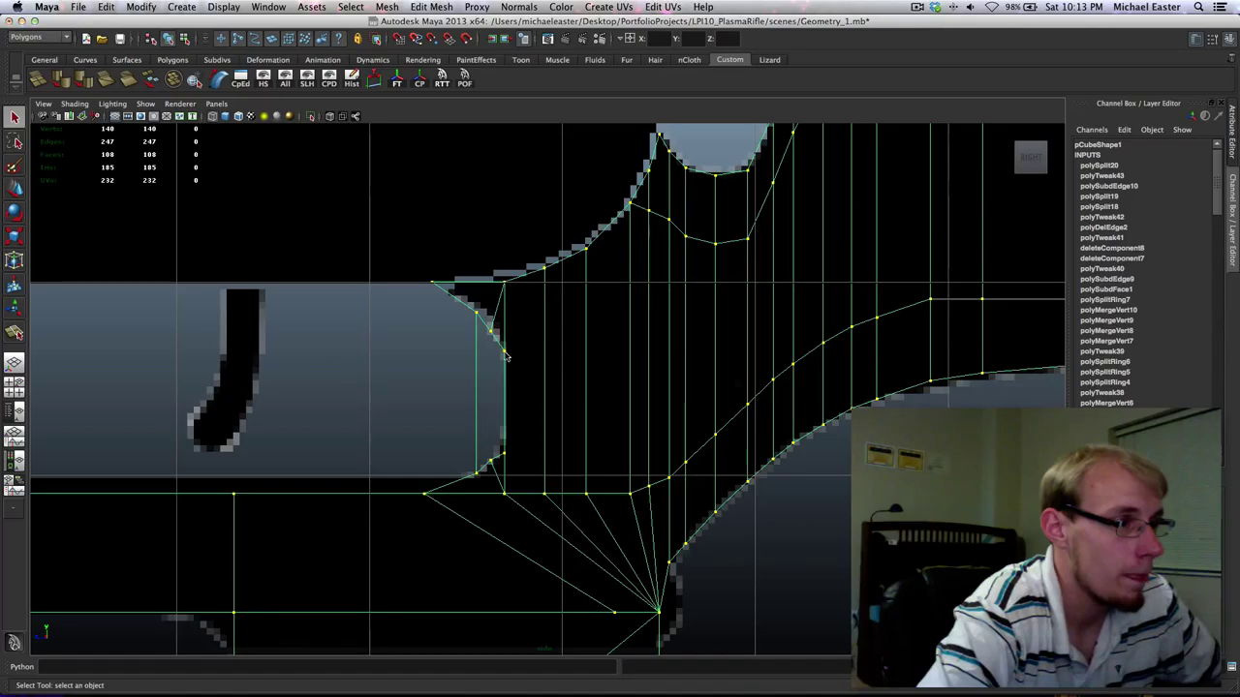
Move the two new vertices on the opening's vertical rear edge vertically to follow the reference's rounded corners.
right_drag(505, 357, 523, 443)
click(495, 437)
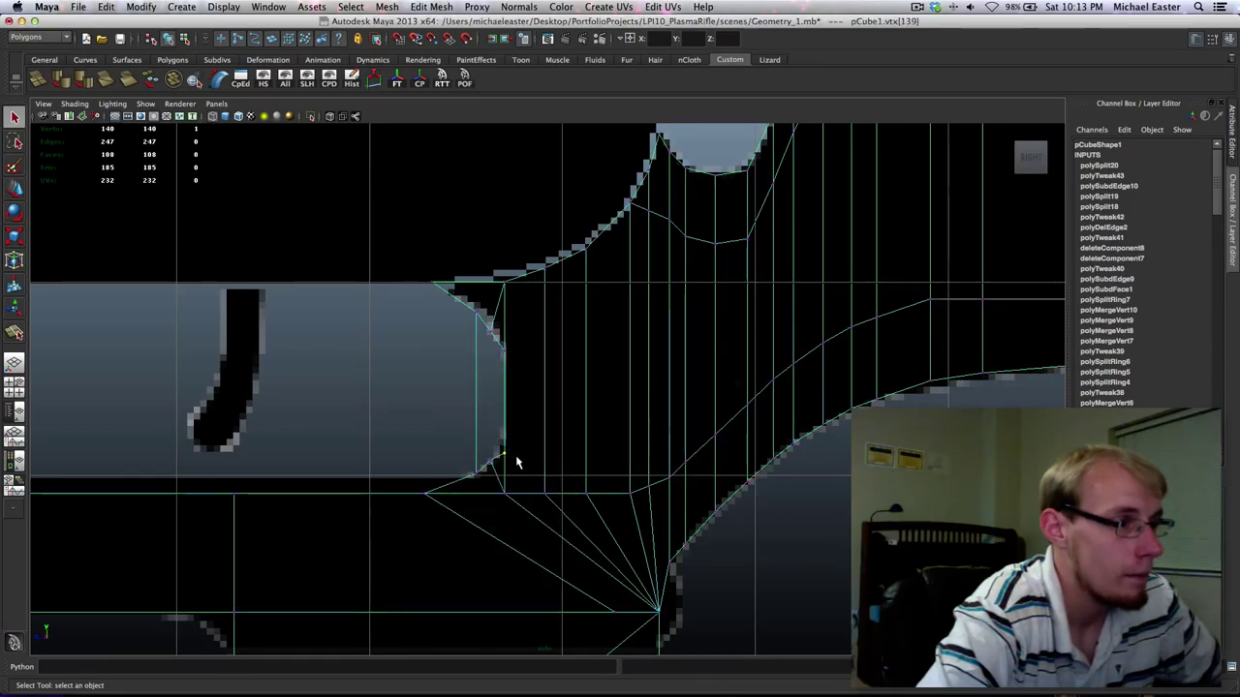
key(w)
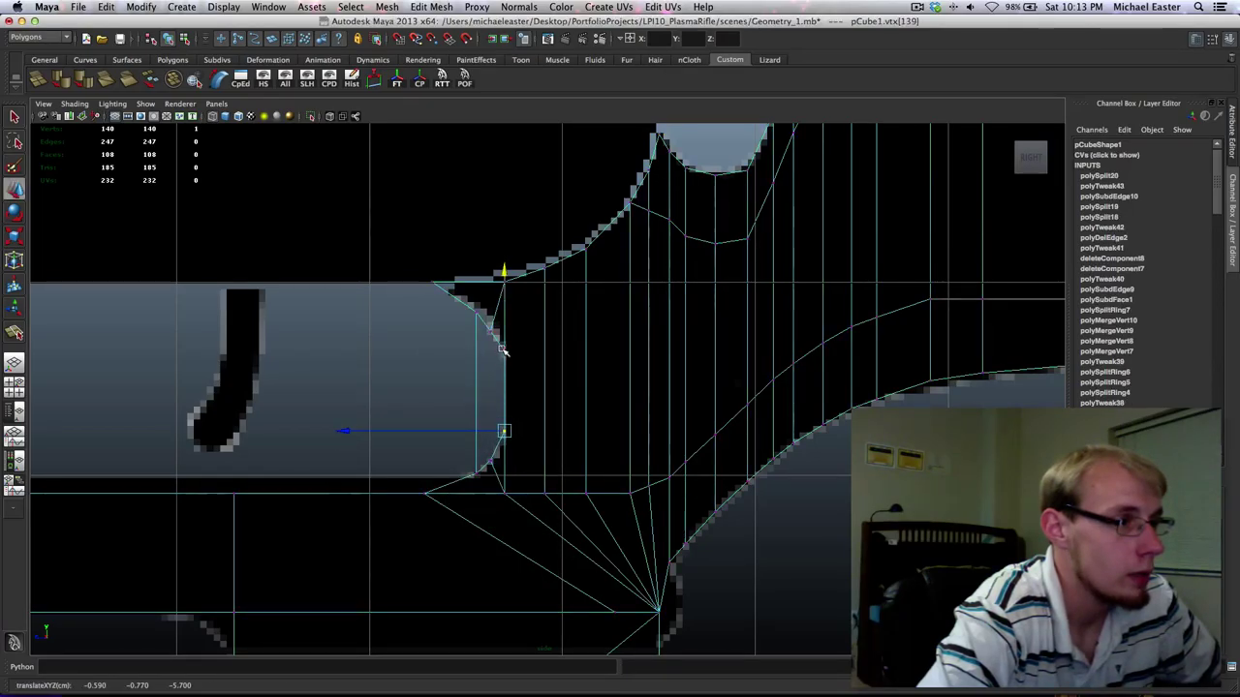
click(528, 364)
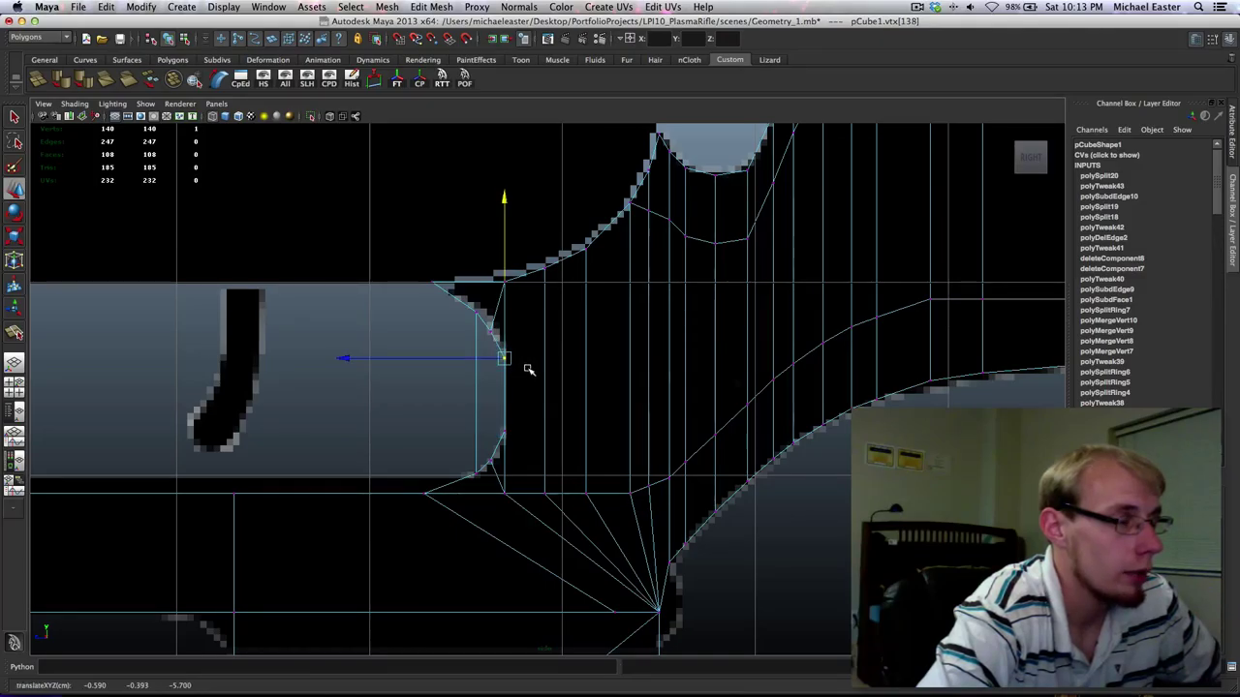
Adjust the remaining upper and lower corner vertices of the trigger opening onto the reference's curved outline.
click(523, 343)
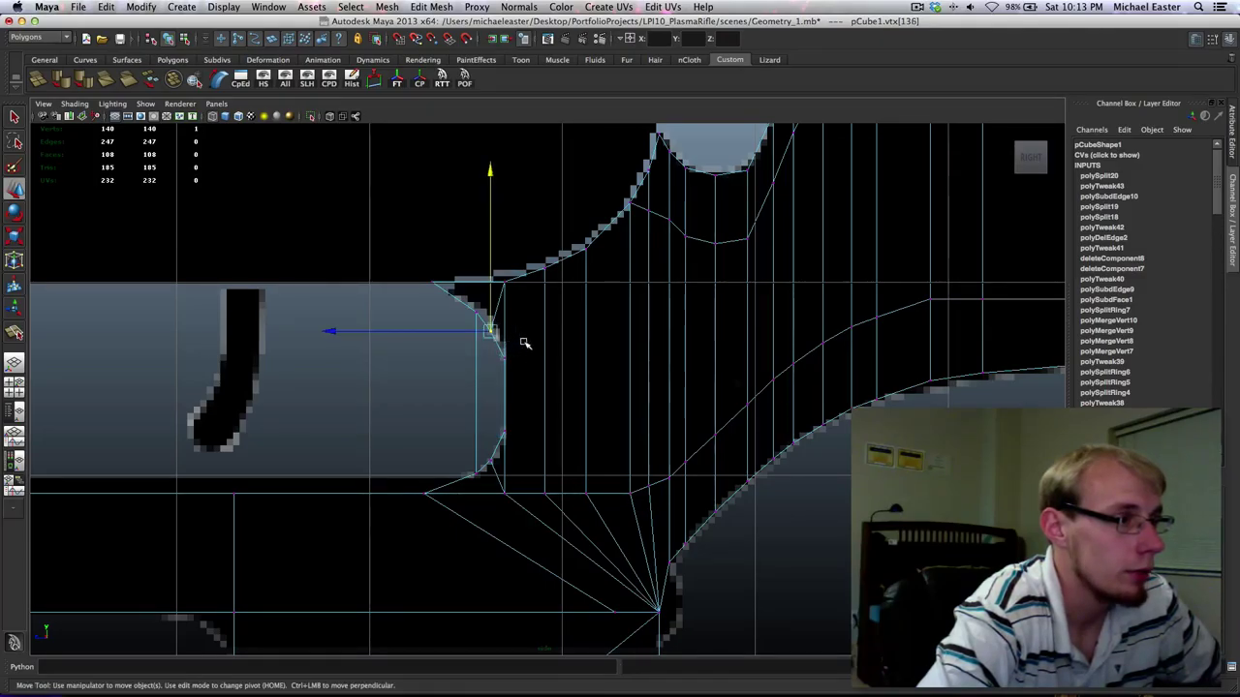
middle_drag(532, 342, 562, 334)
click(472, 311)
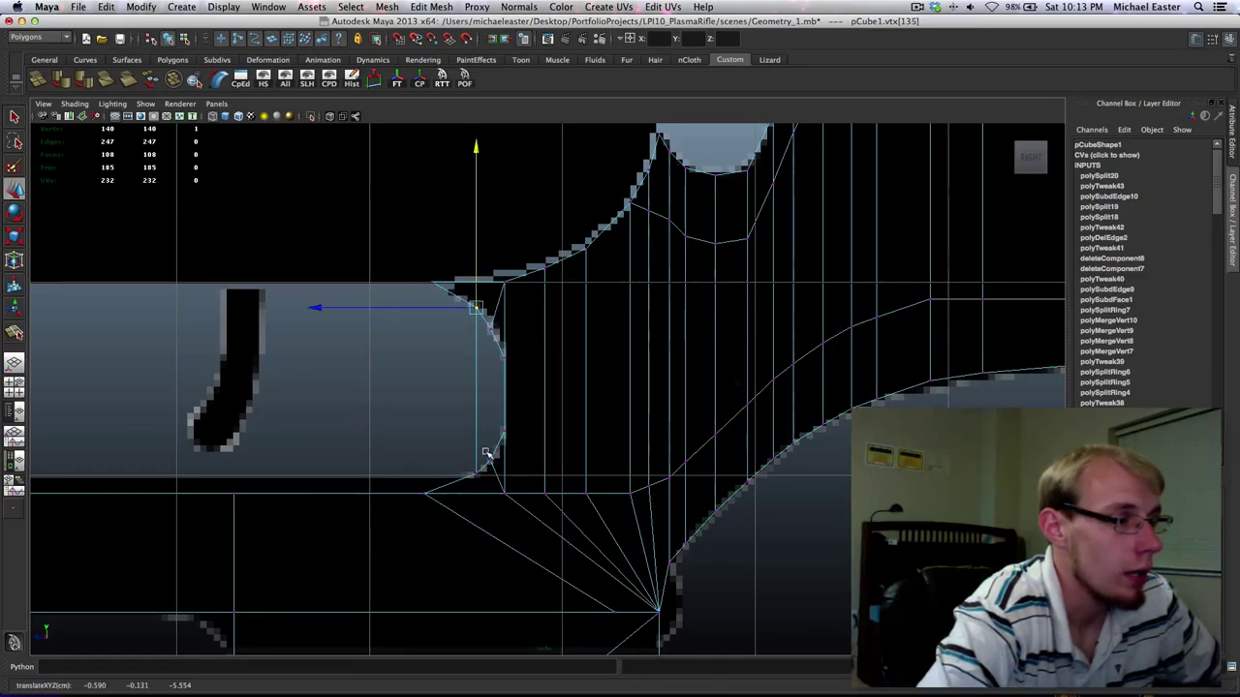
drag(450, 455, 487, 484)
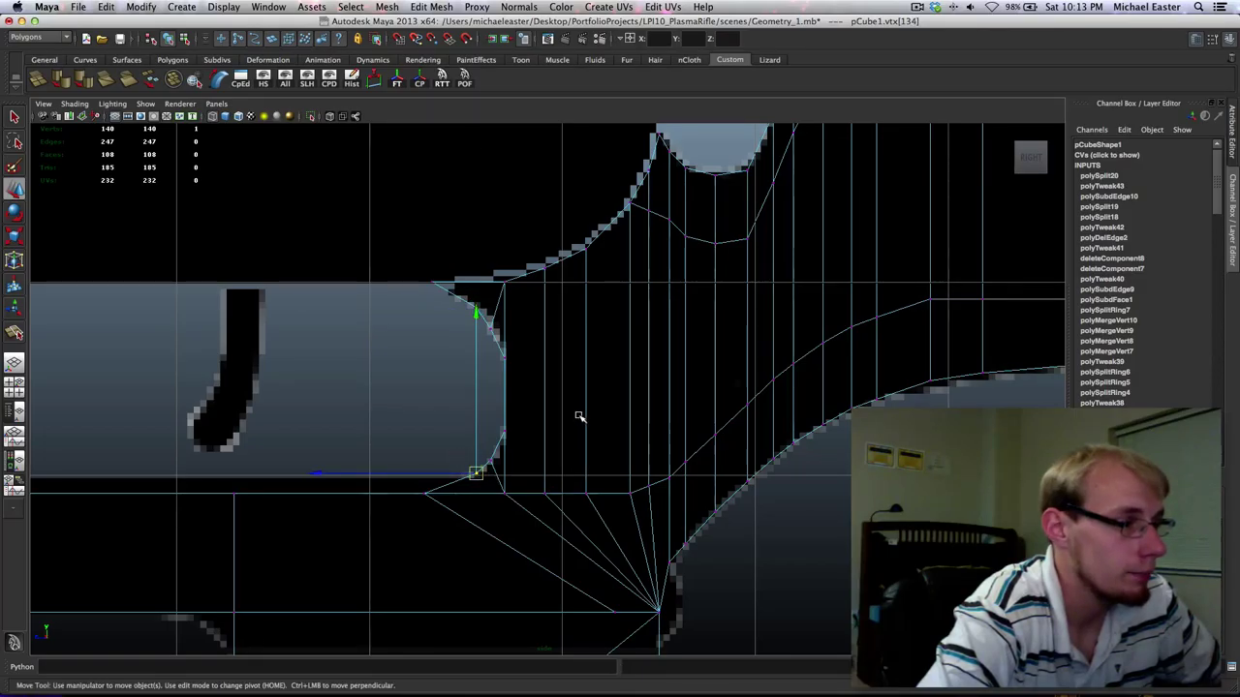
middle_drag(578, 416, 579, 420)
Raise the three vertices along the trigger opening's lower edge to line up with the reference.
scroll(351, 443, down, 5)
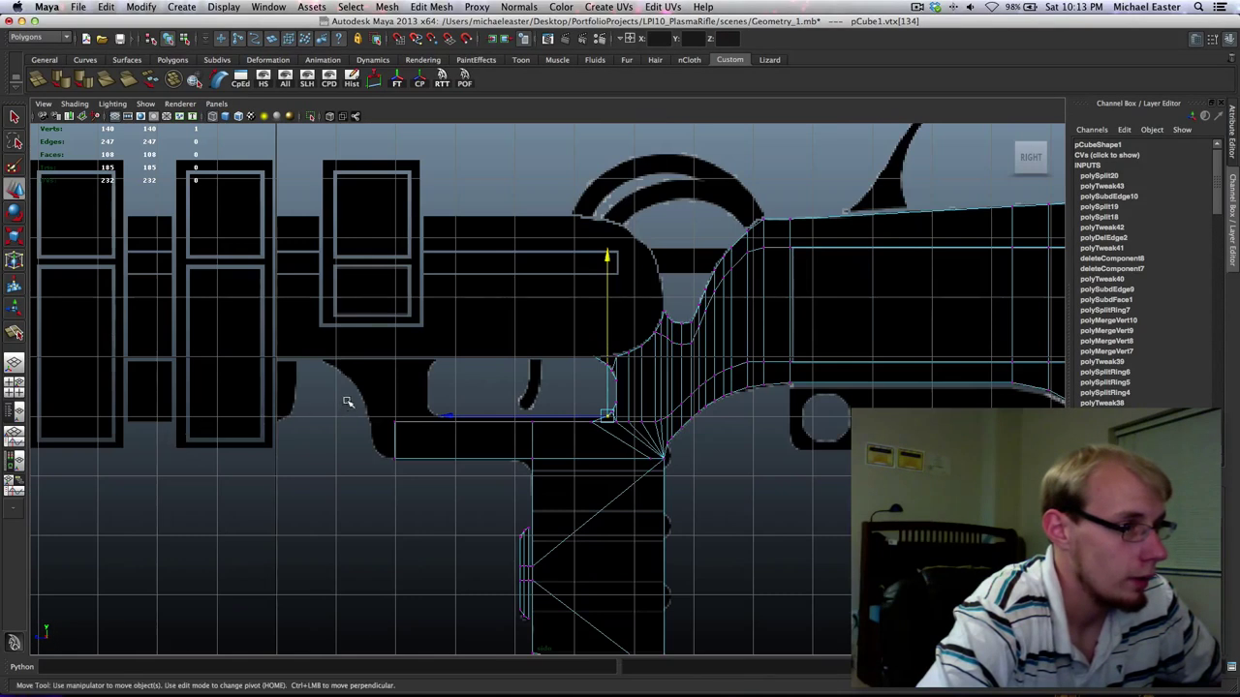
drag(315, 379, 595, 440)
middle_drag(595, 440, 595, 441)
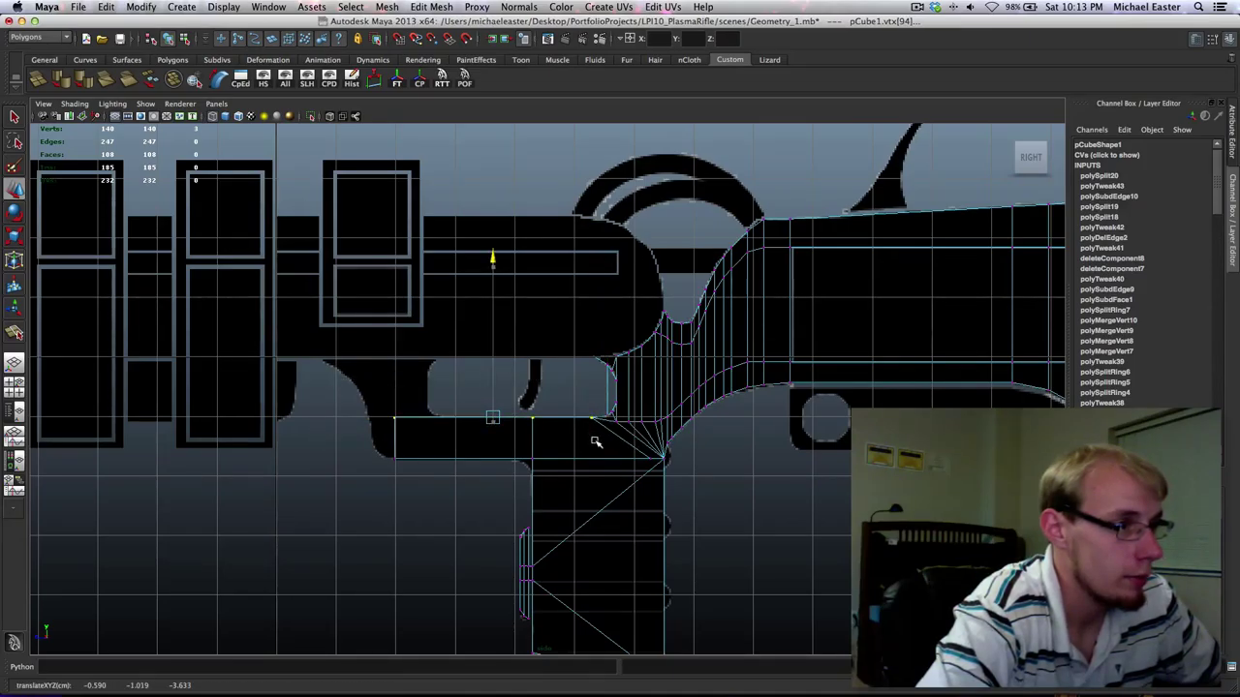
scroll(596, 441, up, 10)
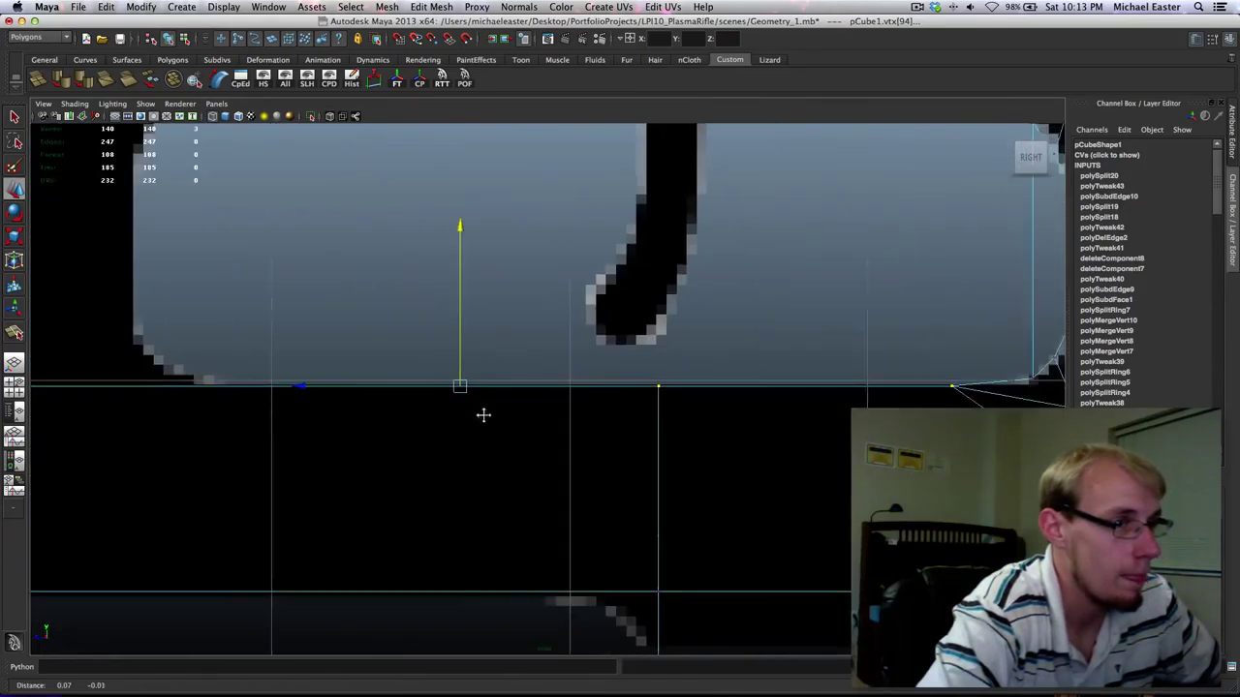
middle_drag(325, 446, 326, 447)
Delete the narrow leftover face between the trigger opening's two rounded rear corners.
alt+middle_drag(430, 401, 313, 444)
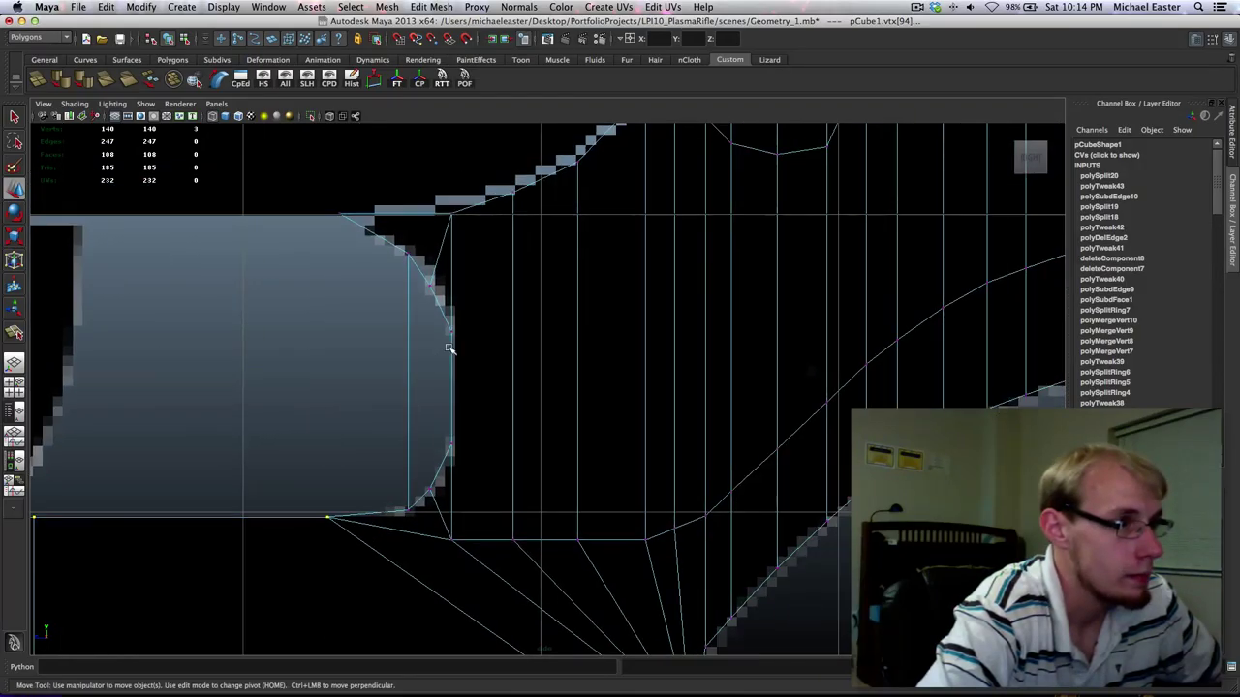
right_drag(449, 329, 504, 312)
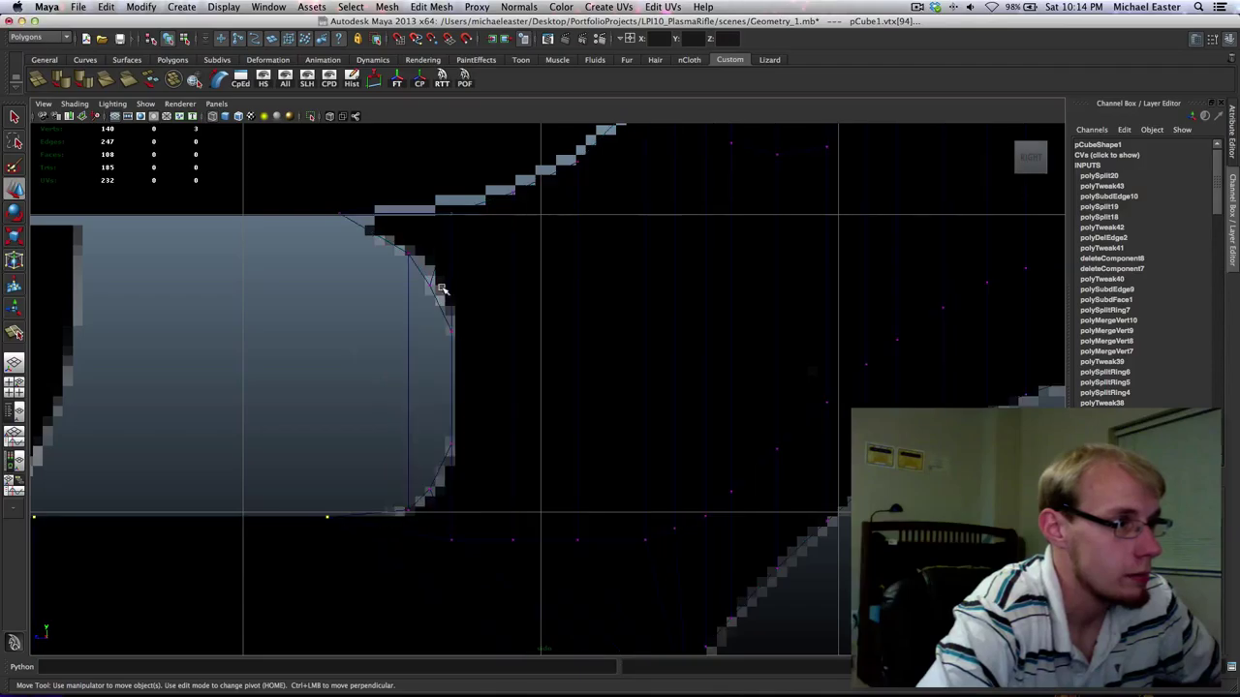
key(q)
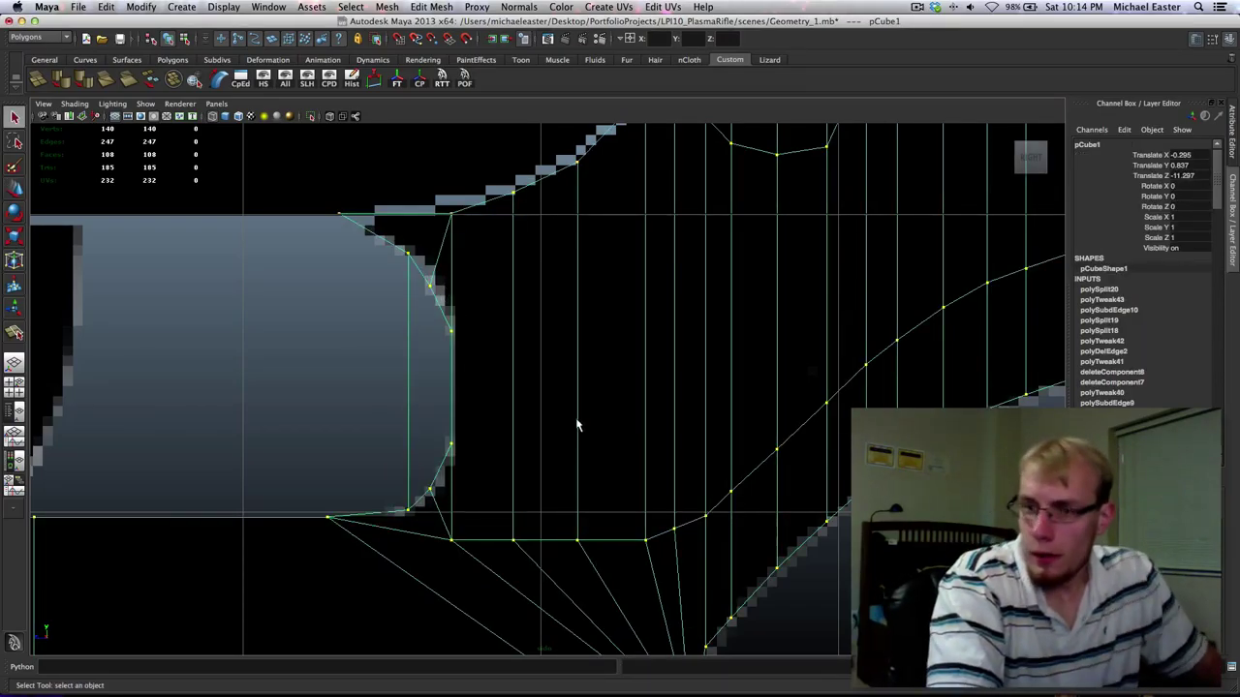
right_click(415, 262)
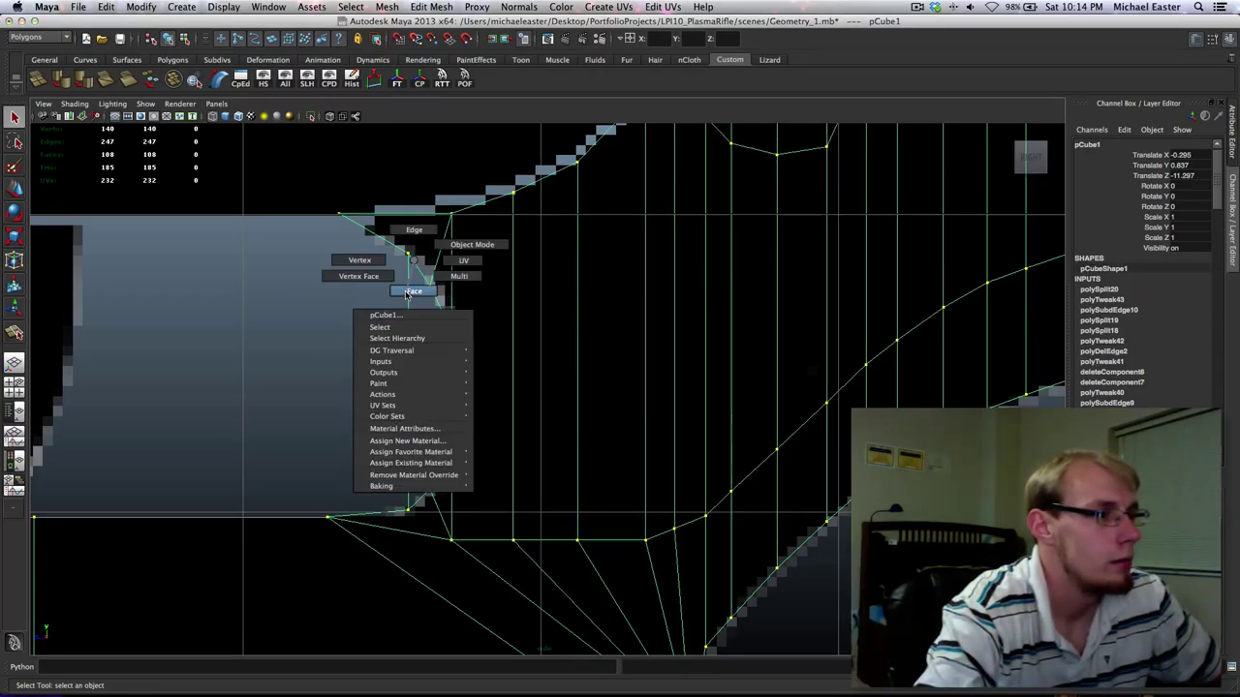
click(415, 303)
right_drag(407, 296, 396, 250)
key(Delete)
Split the faces at the opening's upper and lower rear corners with diagonals from the foremost curve vertices to the adjacent outer corner vertices.
click(447, 326)
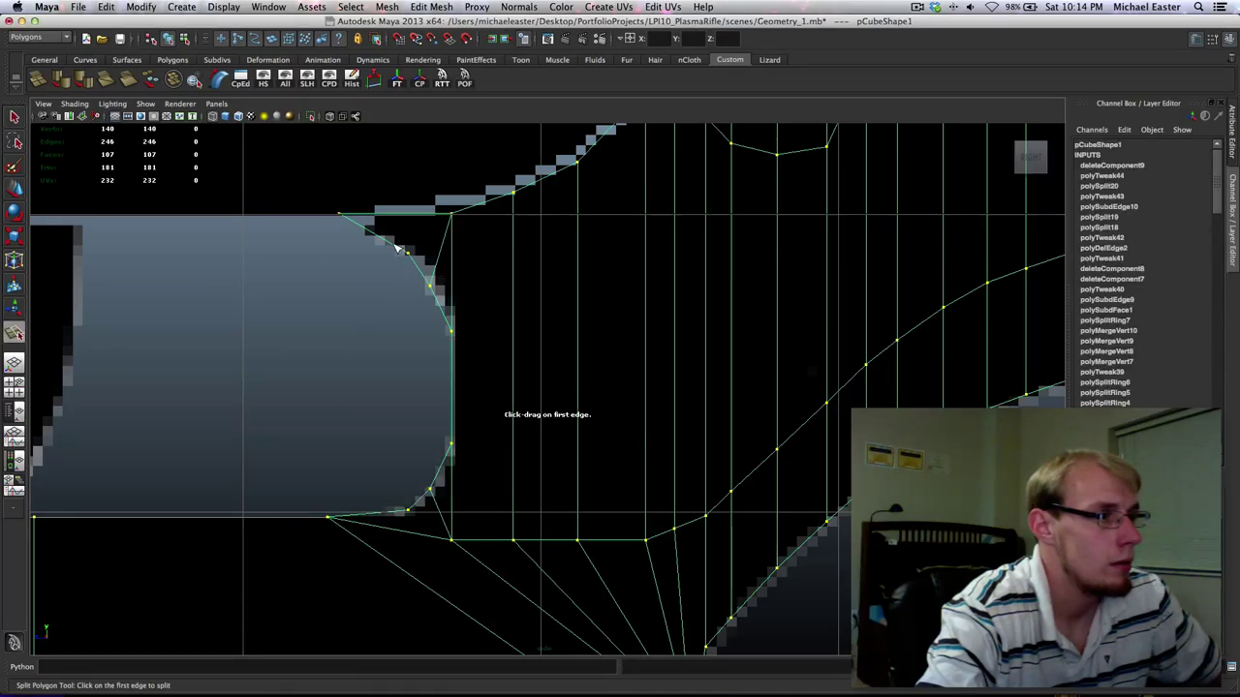
click(395, 250)
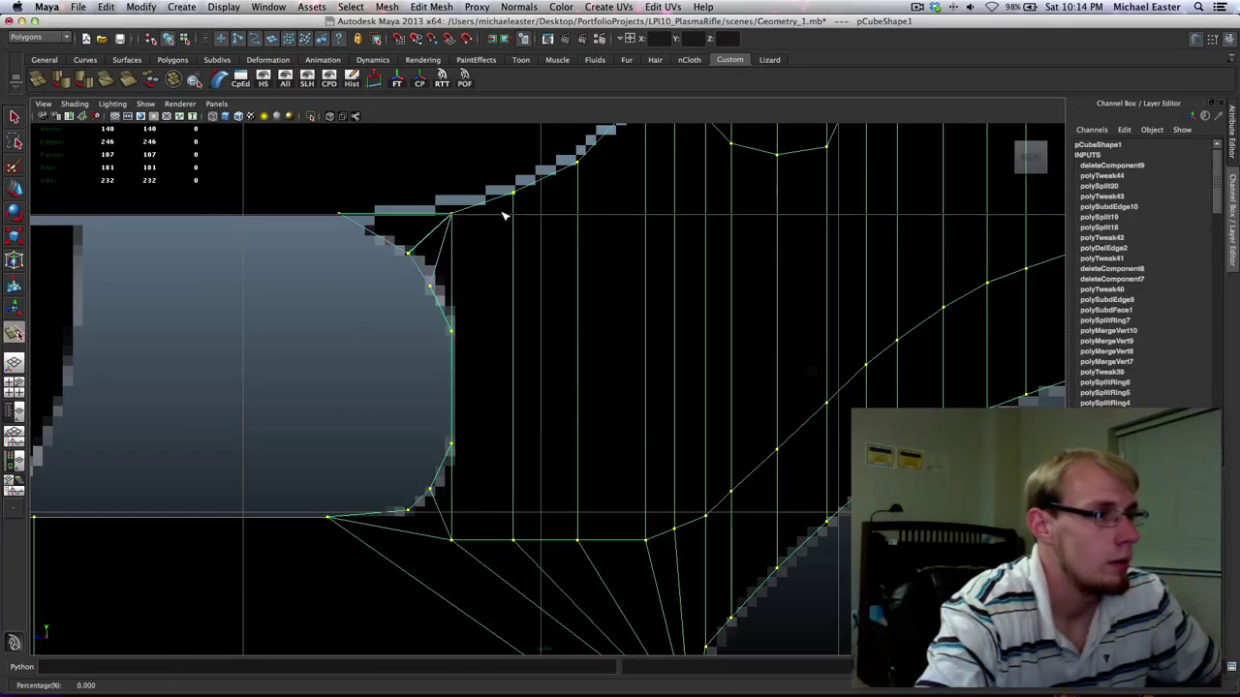
click(415, 500)
key(Return)
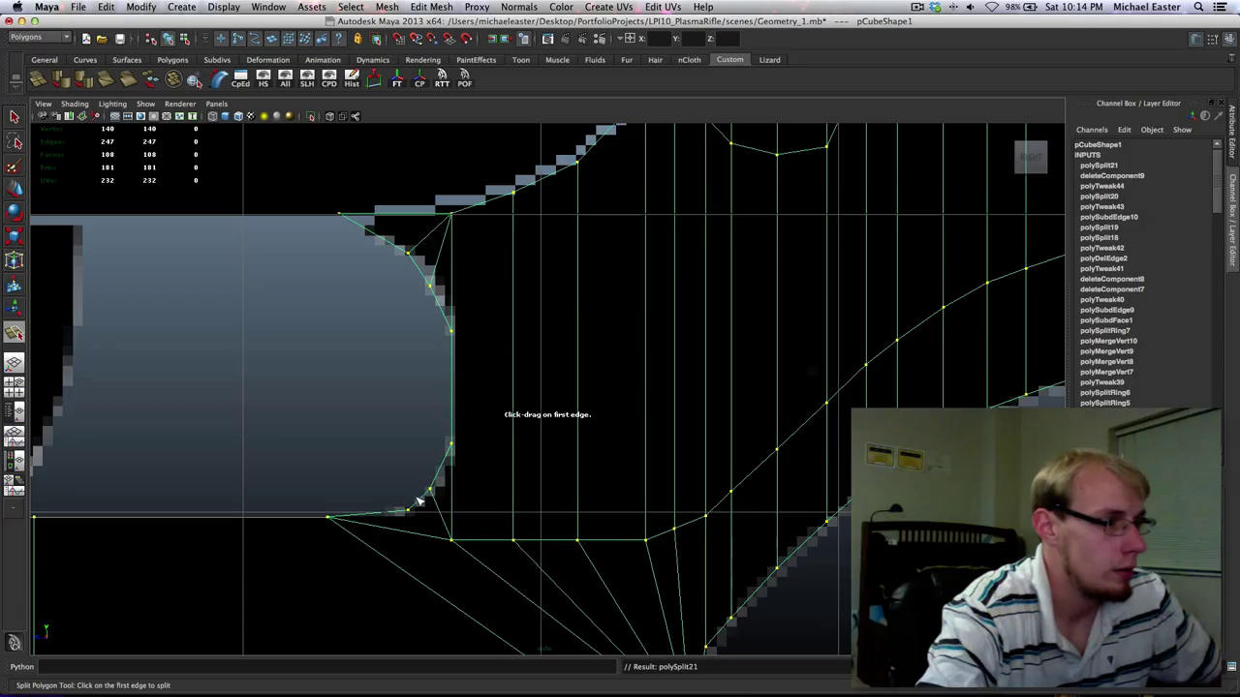
click(419, 504)
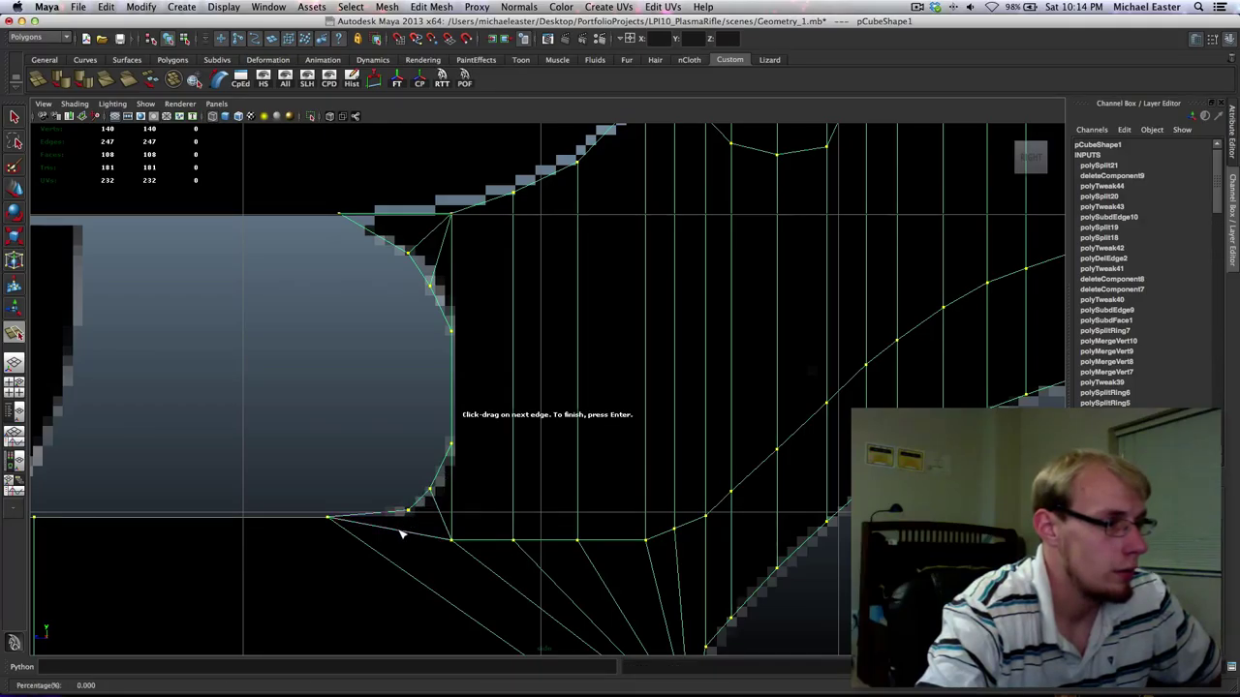
drag(402, 534, 549, 567)
key(Return)
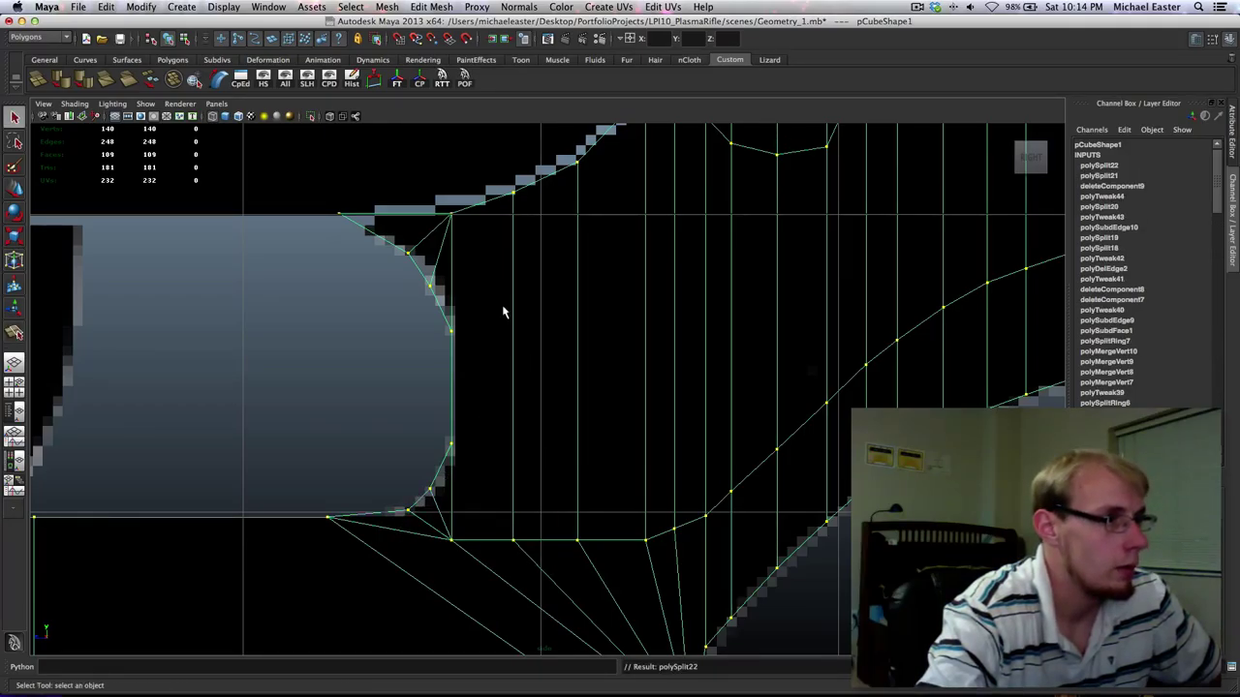
Reposition the vertices of the opening's upper rear corner to smooth its curve along the reference.
alt+middle_drag(502, 311, 496, 340)
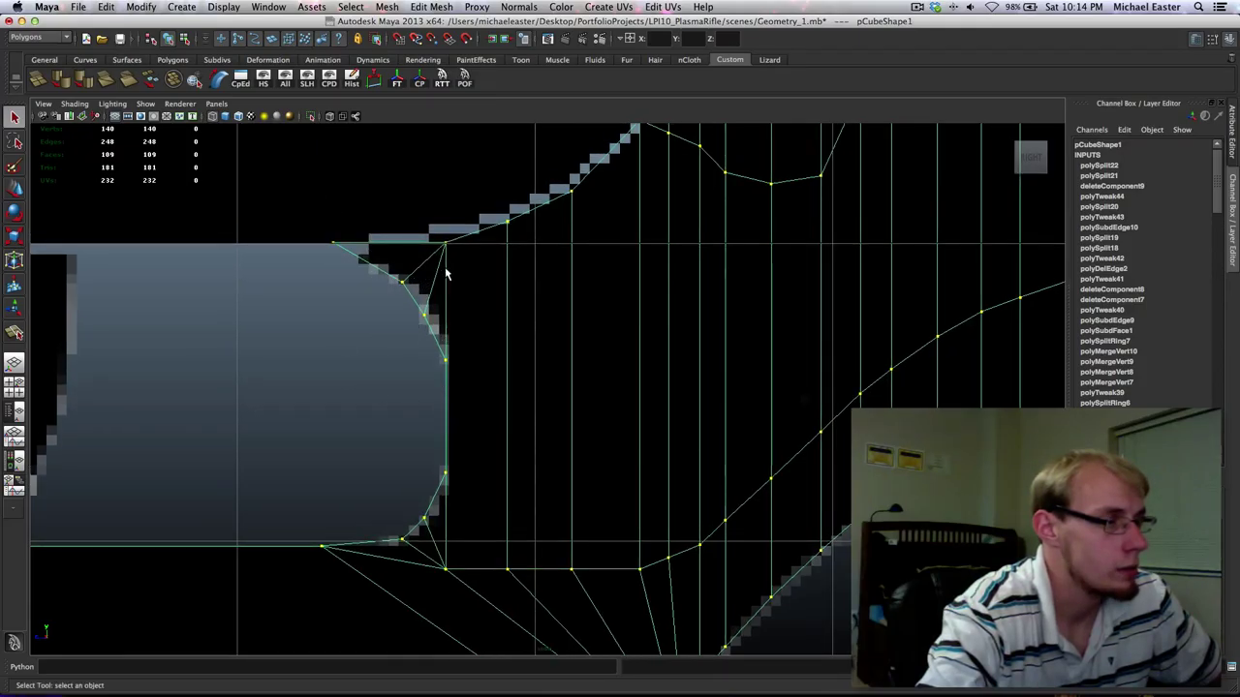
alt+middle_drag(463, 409, 703, 280)
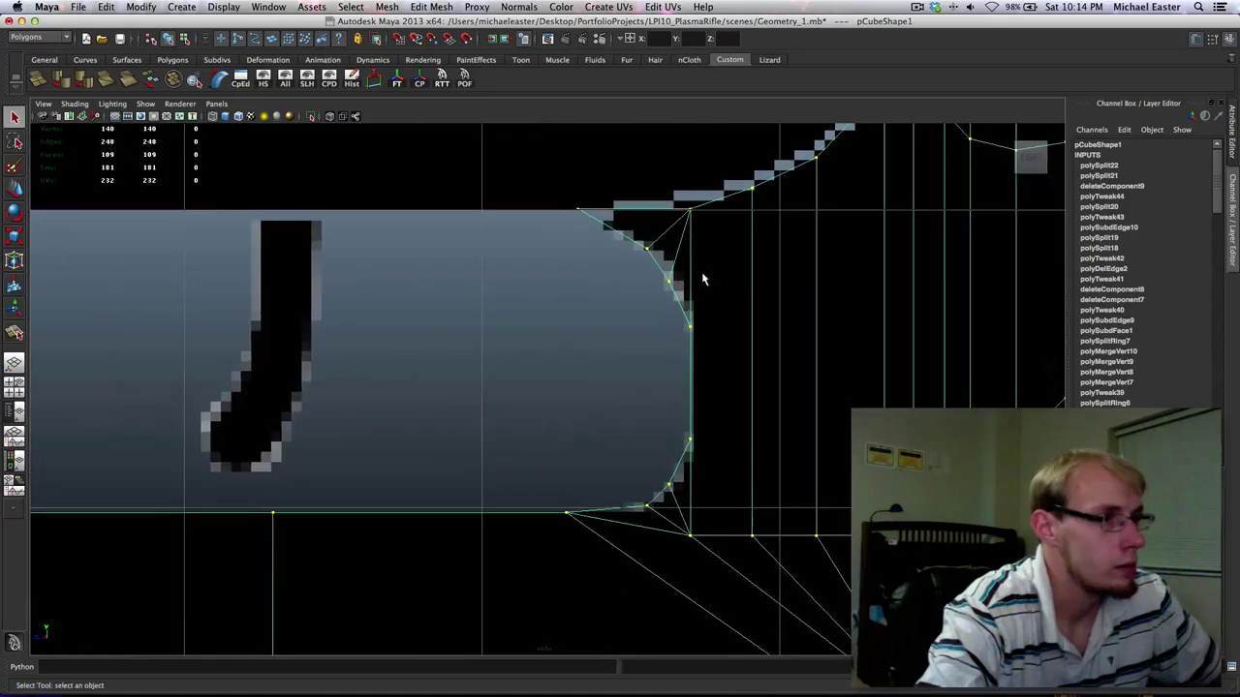
right_drag(665, 283, 635, 252)
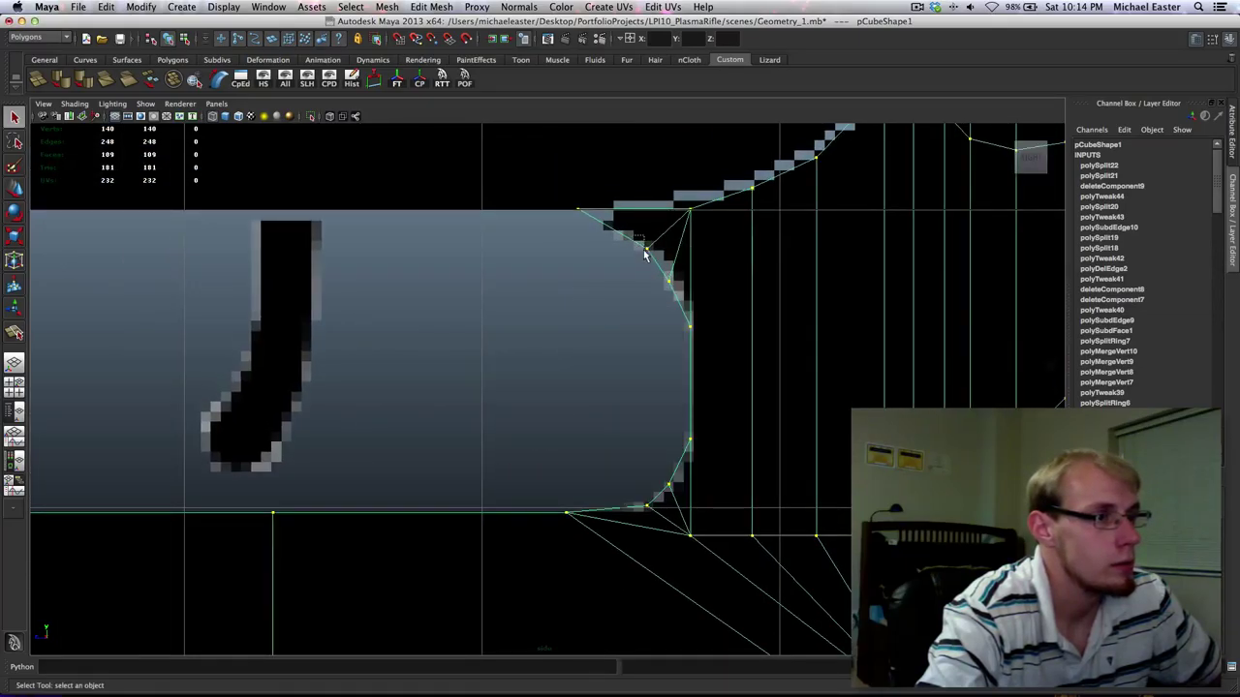
drag(679, 294, 686, 295)
key(w)
mouse_move(685, 294)
middle_down()
mouse_move(686, 282)
mouse_move(678, 290)
middle_up()
drag(666, 312, 716, 363)
shift+middle_drag(727, 297, 727, 306)
alt+middle_drag(733, 358, 648, 337)
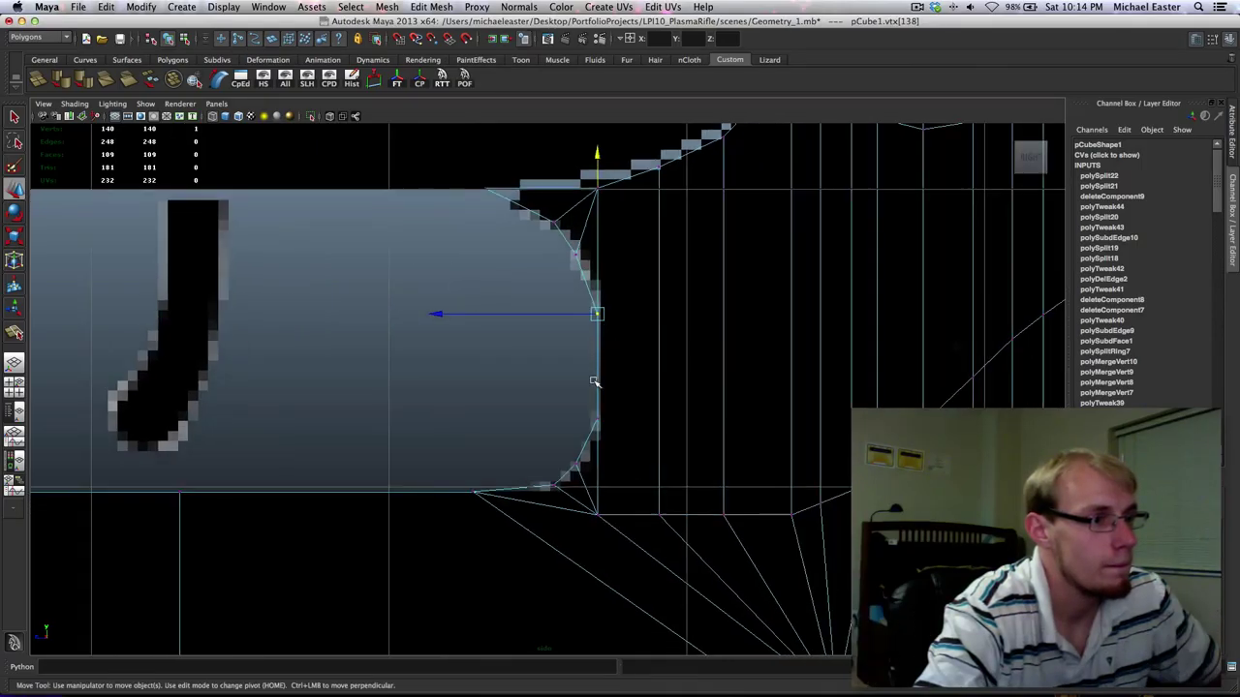
Reposition the vertices of the opening's lower rear corner to smooth its curve along the reference.
drag(581, 384, 626, 444)
middle_drag(626, 406, 626, 410)
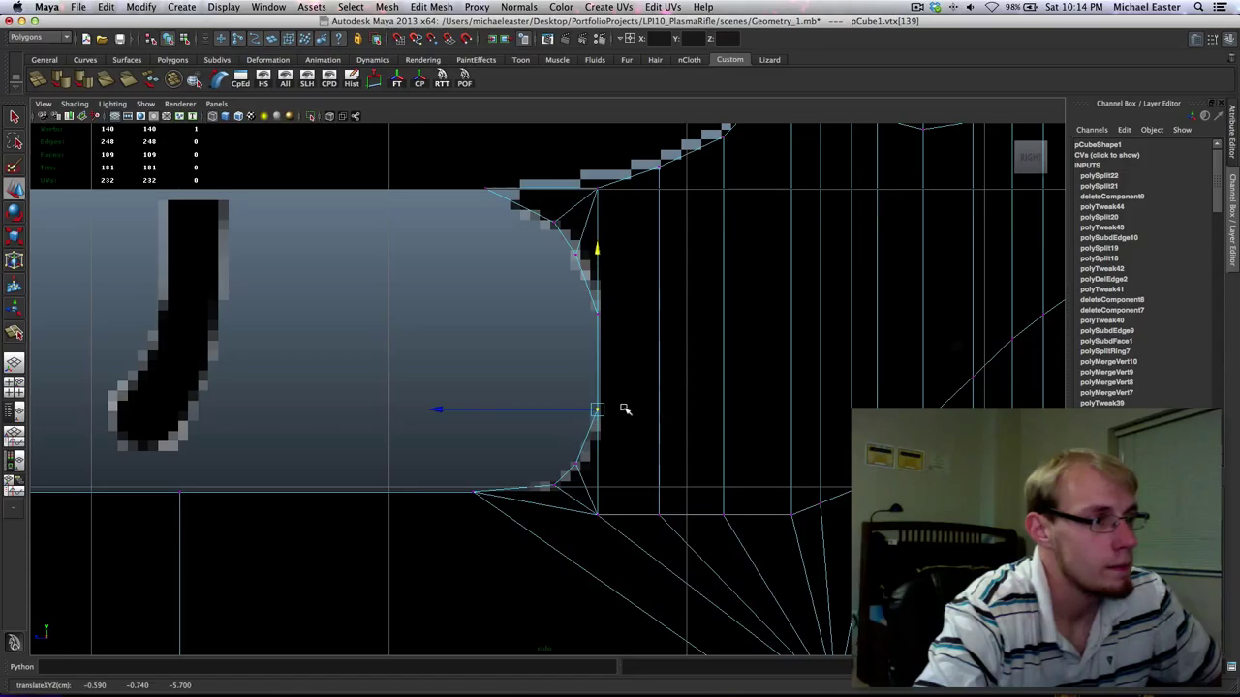
drag(562, 442, 599, 470)
shift+middle_drag(633, 448, 640, 442)
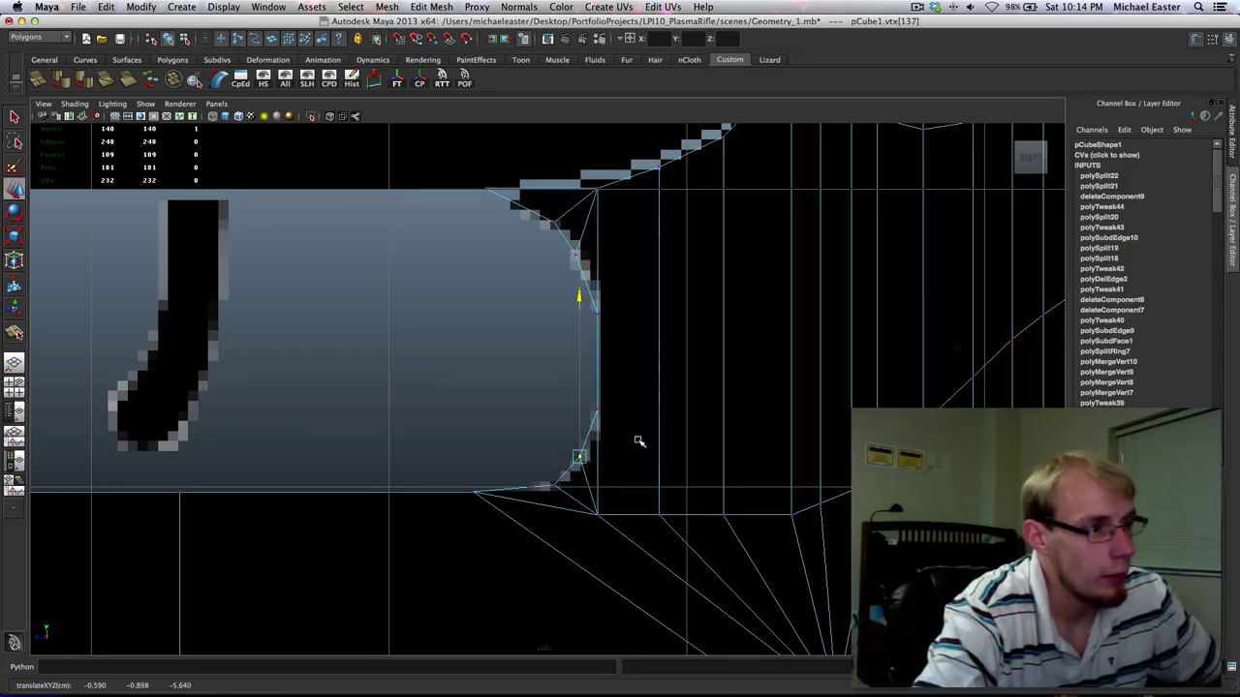
drag(533, 475, 576, 506)
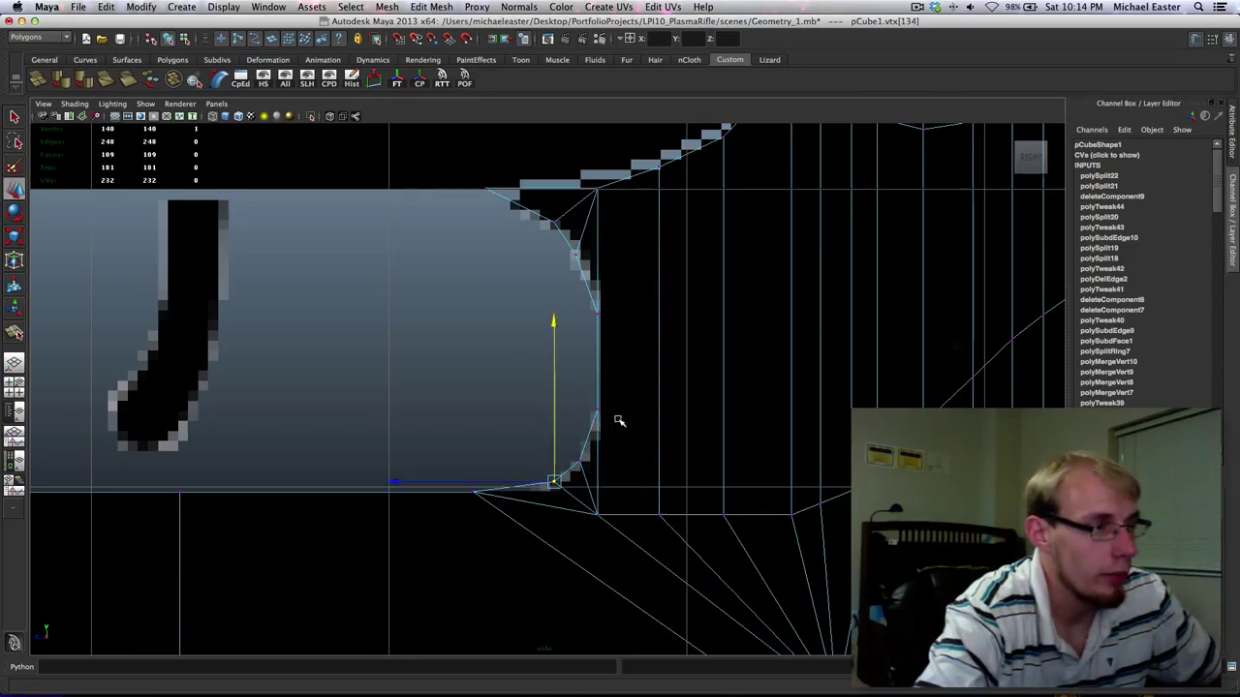
Return to object mode and examine the trigger opening, grip and stock mesh against the side-view reference.
scroll(617, 420, down, 6)
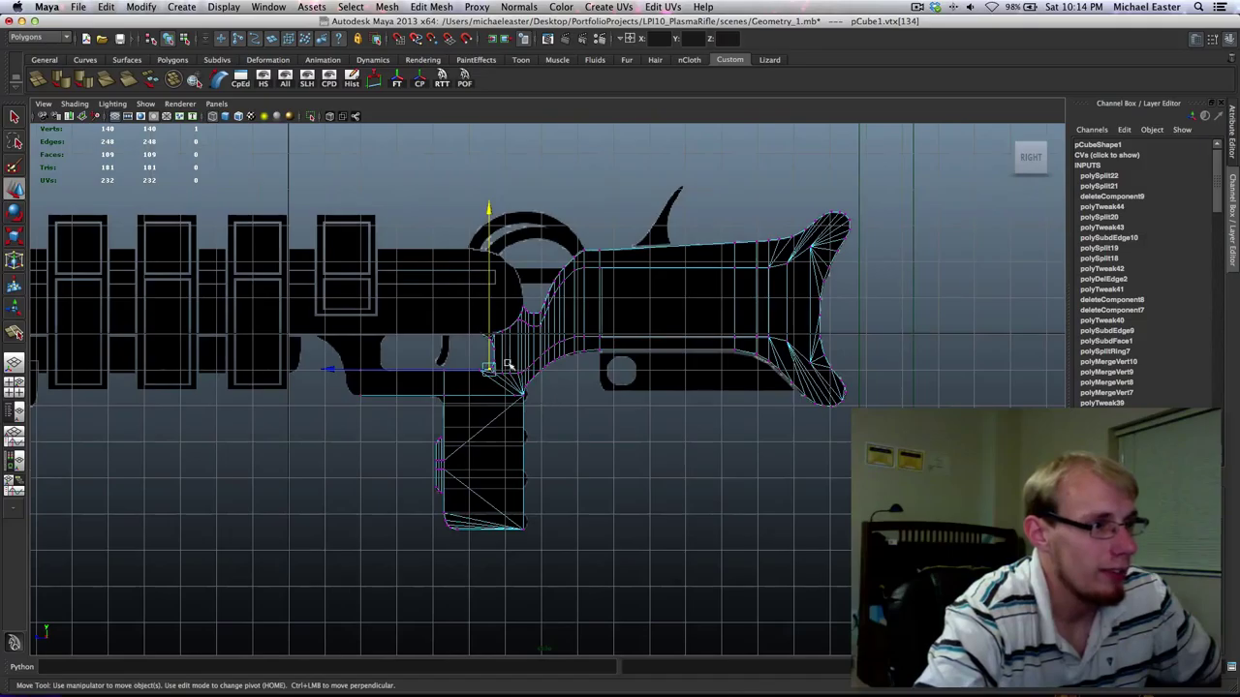
alt+middle_drag(536, 380, 399, 380)
scroll(620, 393, up, 5)
scroll(484, 365, up, 1)
right_drag(470, 366, 523, 349)
key(q)
click(441, 337)
alt+middle_drag(509, 471, 633, 386)
alt+middle_drag(364, 392, 376, 409)
alt+middle_drag(616, 313, 598, 365)
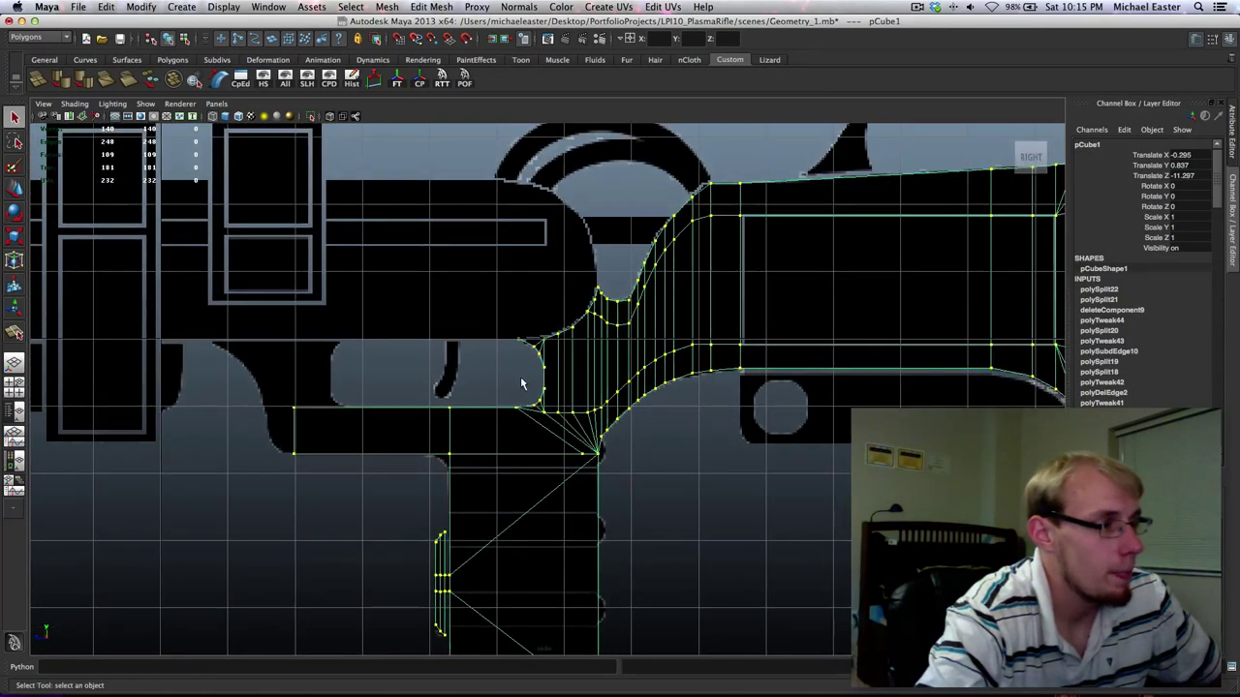
right_click(354, 411)
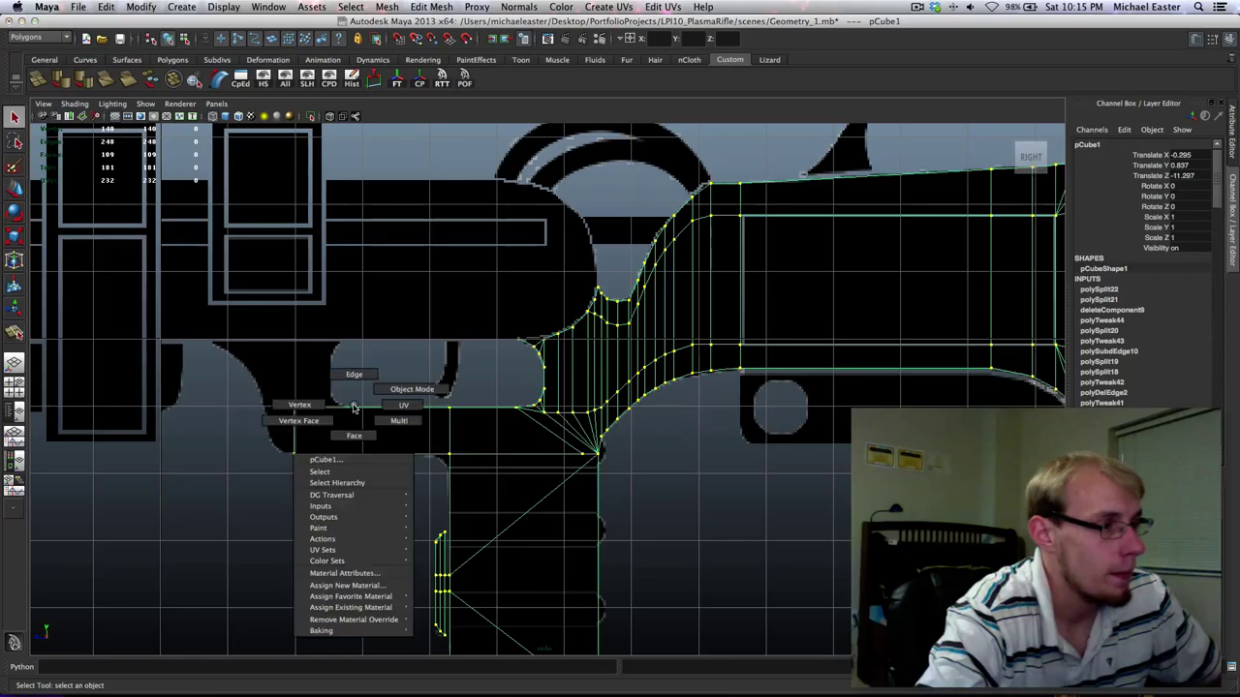
alt+middle_drag(569, 358, 513, 355)
scroll(513, 359, up, 5)
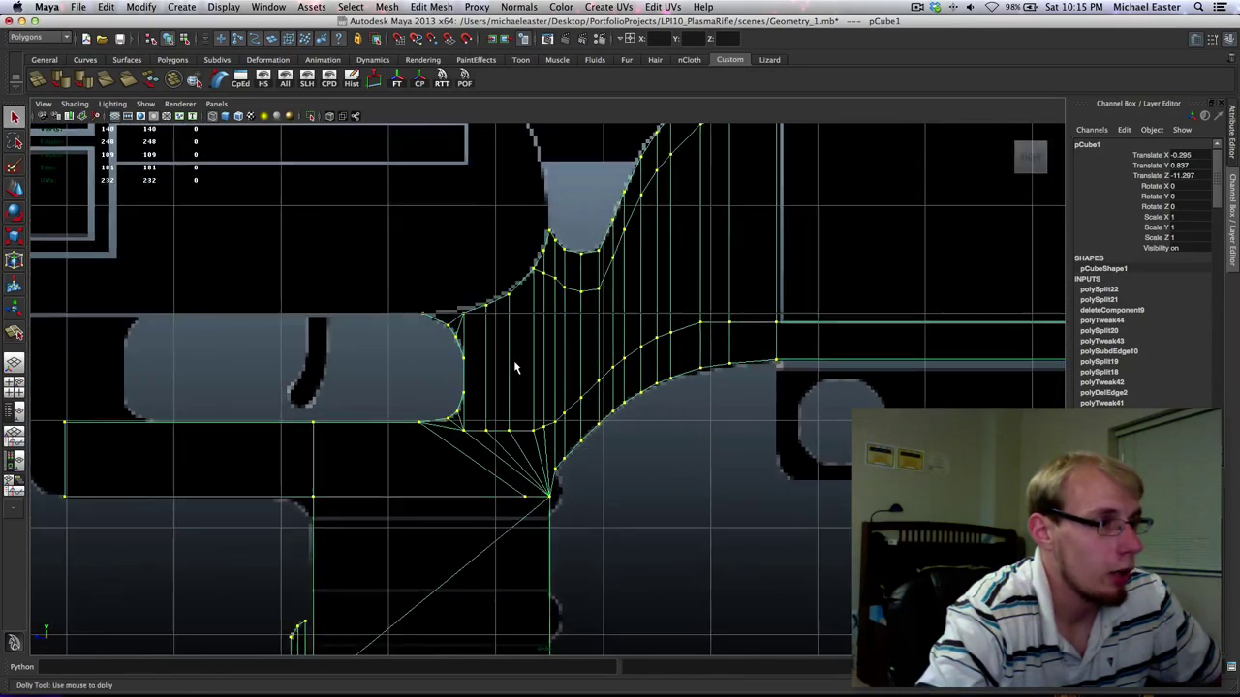
right_click(471, 360)
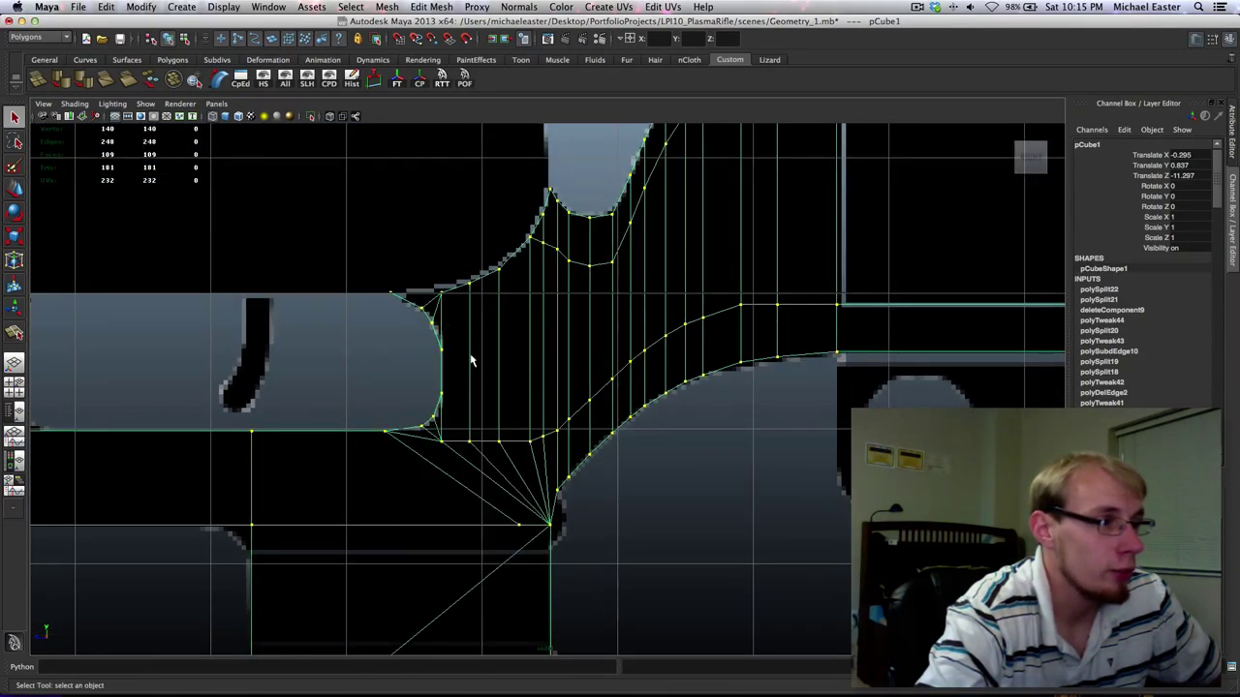
Split the faces behind the trigger opening with diagonals from the rear curve's upper and lower end vertices to the next column's outer vertices.
mouse_move(472, 360)
right_down()
mouse_move(419, 351)
mouse_move(448, 364)
right_up()
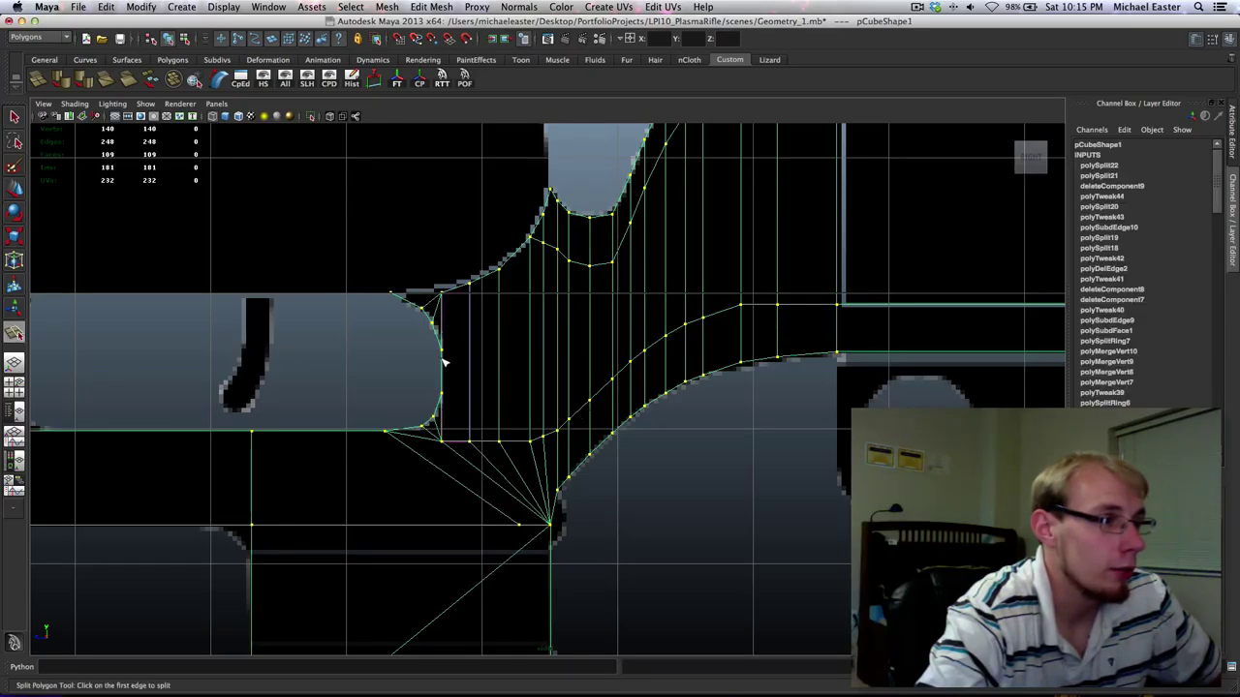
click(444, 362)
key(Return)
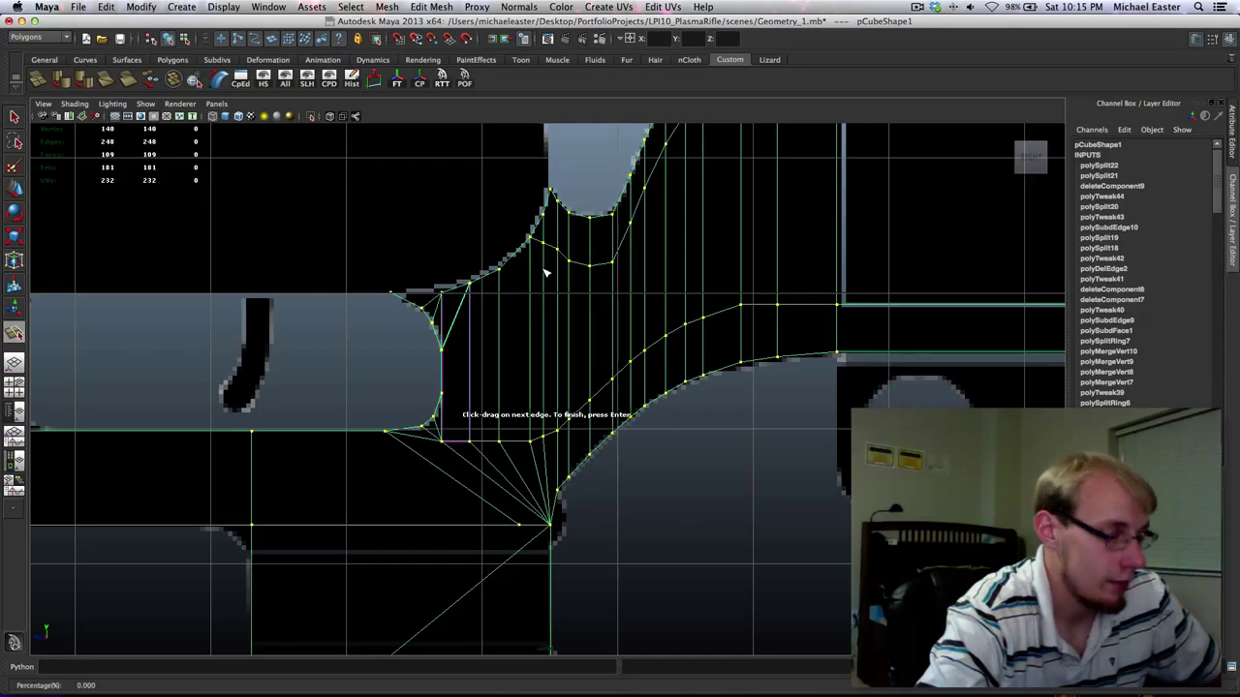
mouse_move(443, 371)
mouse_down()
mouse_move(445, 458)
mouse_move(458, 442)
mouse_move(520, 455)
mouse_up()
key(Return)
key(q)
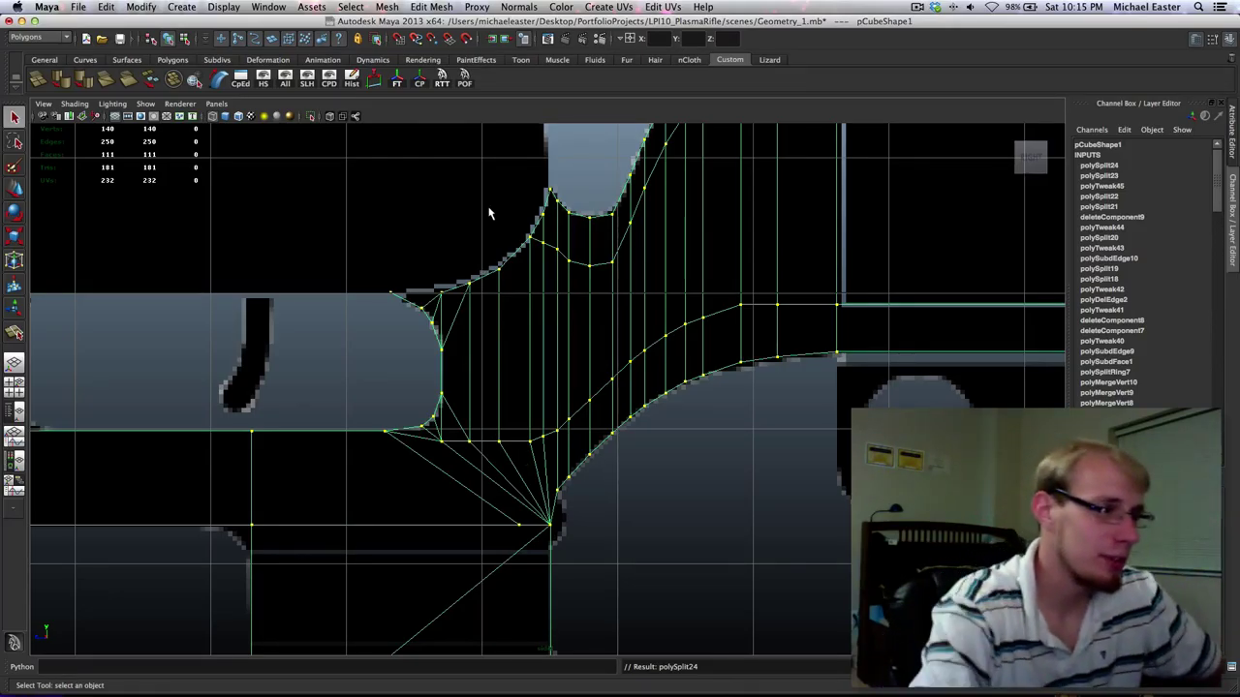
Subdivide the opening's lower front edge with one division and slide the new vertex forward to where the lower front corner starts curving.
alt+middle_drag(377, 393, 641, 395)
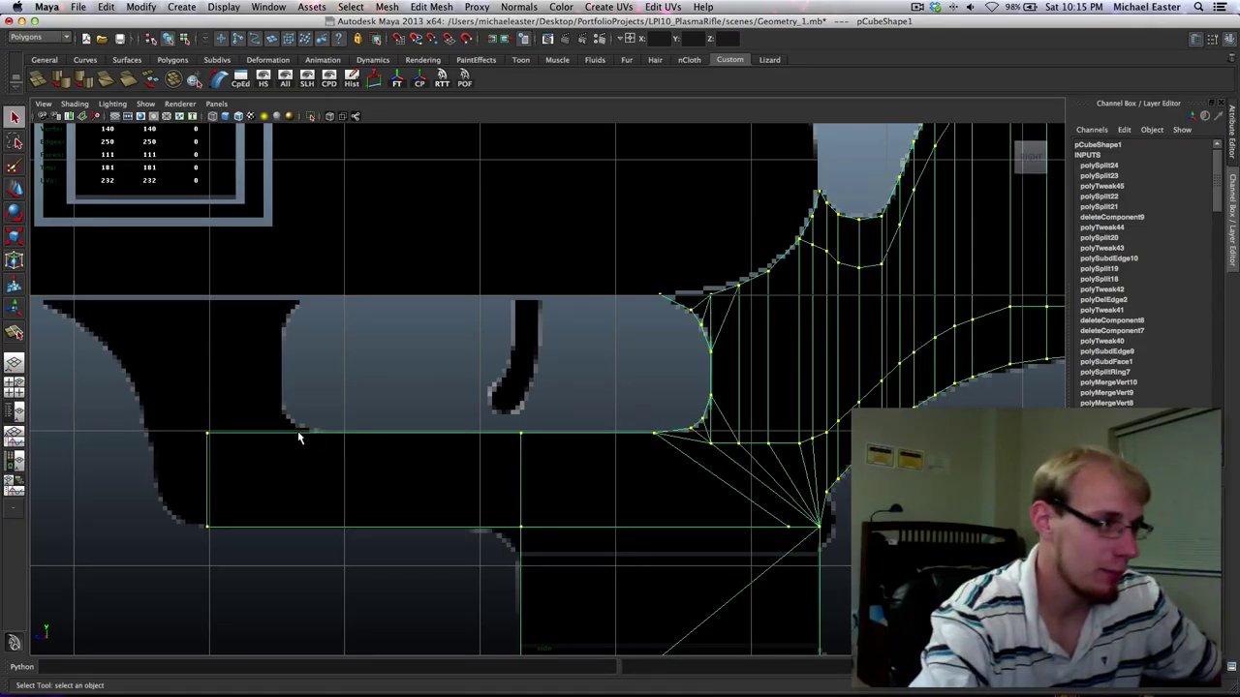
right_drag(298, 437, 303, 388)
click(341, 459)
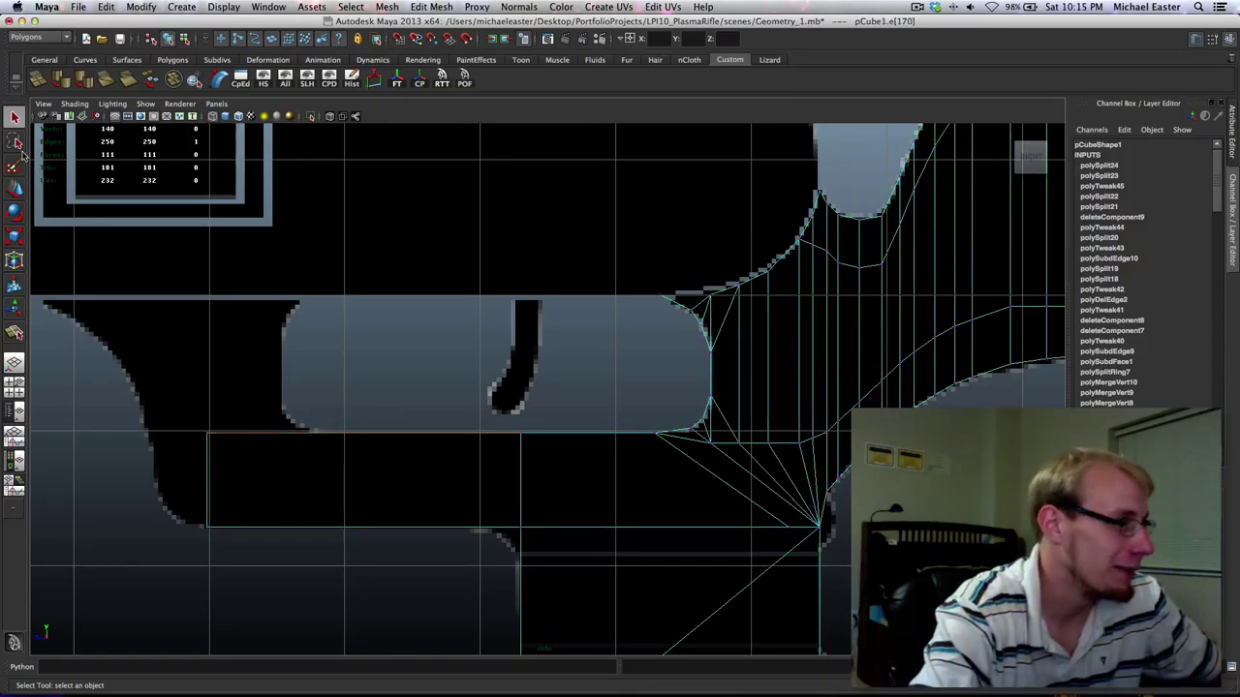
click(31, 83)
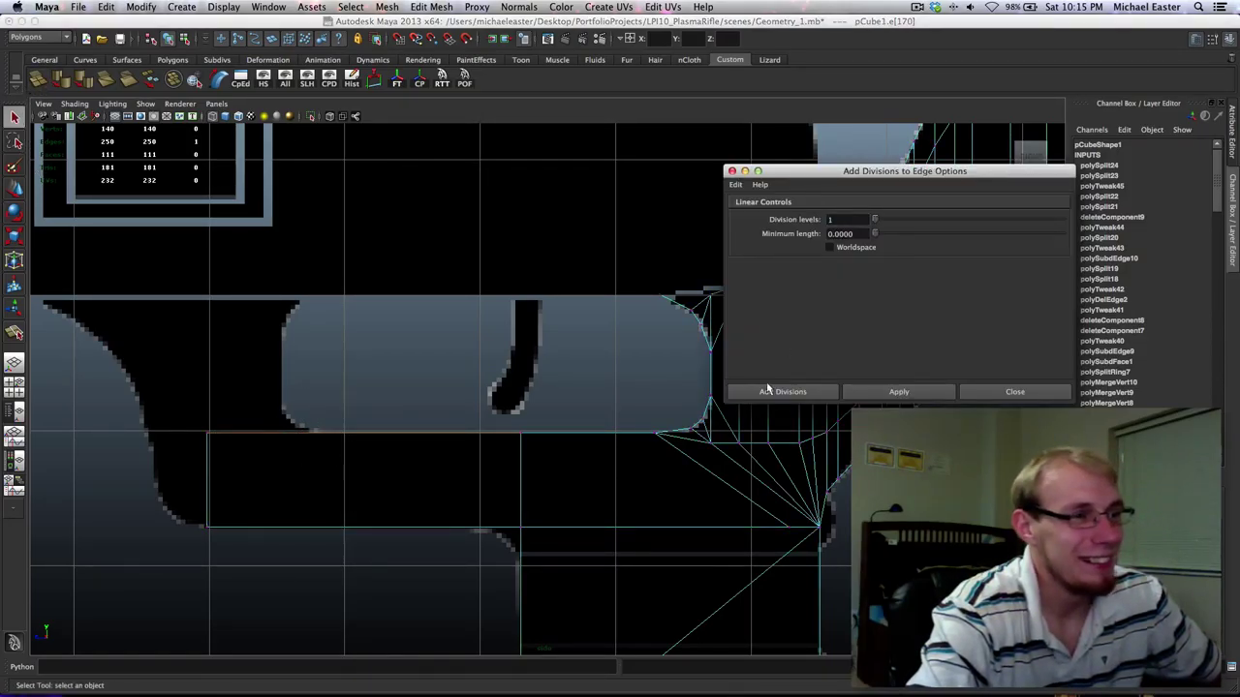
click(780, 391)
right_drag(404, 435, 346, 379)
drag(346, 376, 400, 463)
key(w)
shift+middle_drag(490, 433, 456, 437)
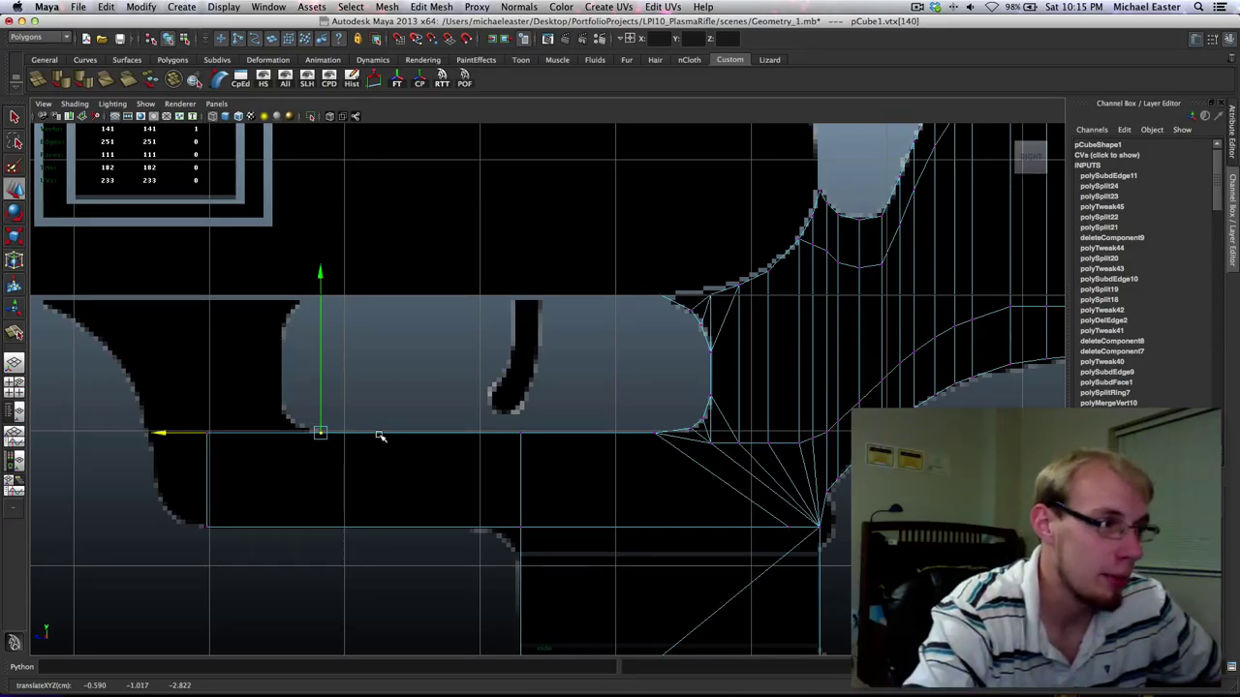
Subdivide the short edge ahead of the lower front corner vertex twice to add vertices for the curve.
right_drag(379, 435, 384, 401)
key(q)
drag(255, 375, 276, 476)
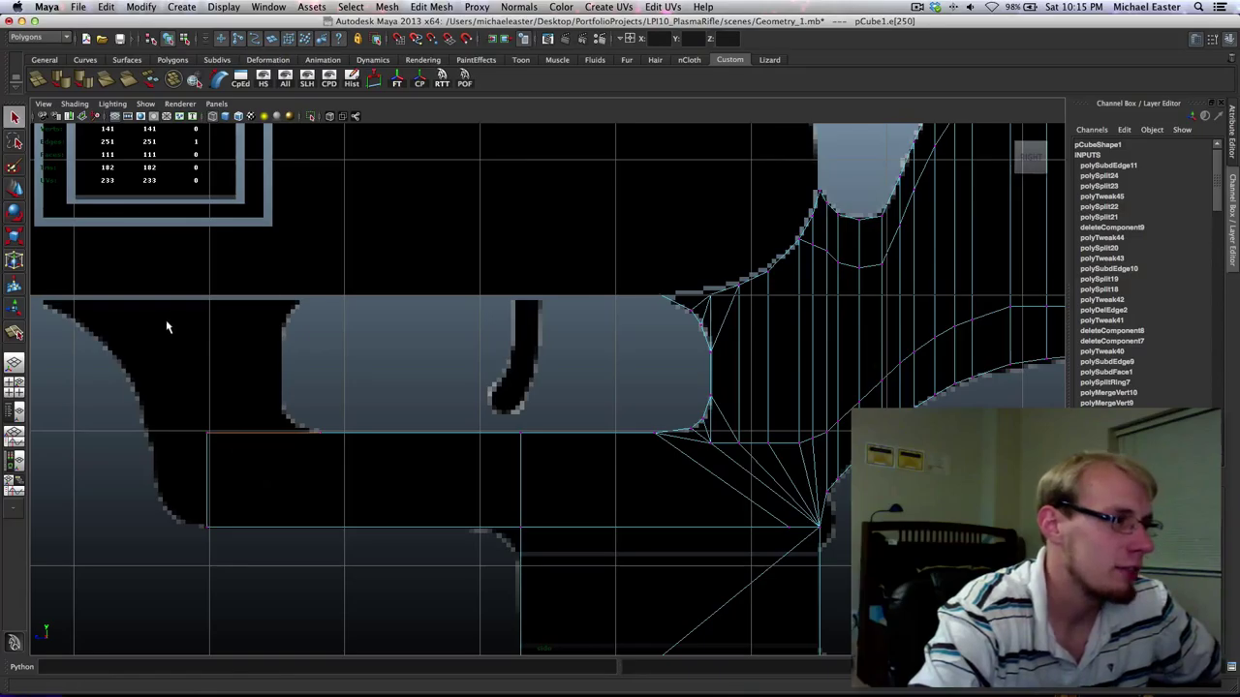
alt+middle_drag(167, 327, 212, 344)
click(38, 80)
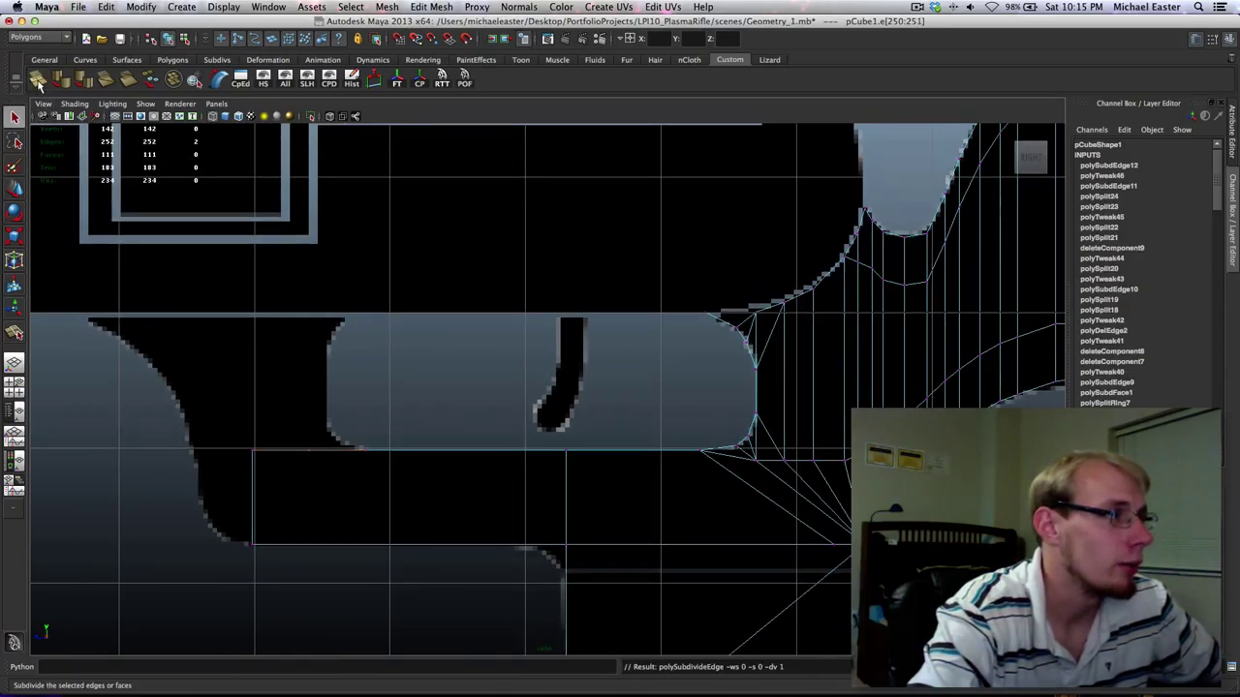
click(37, 80)
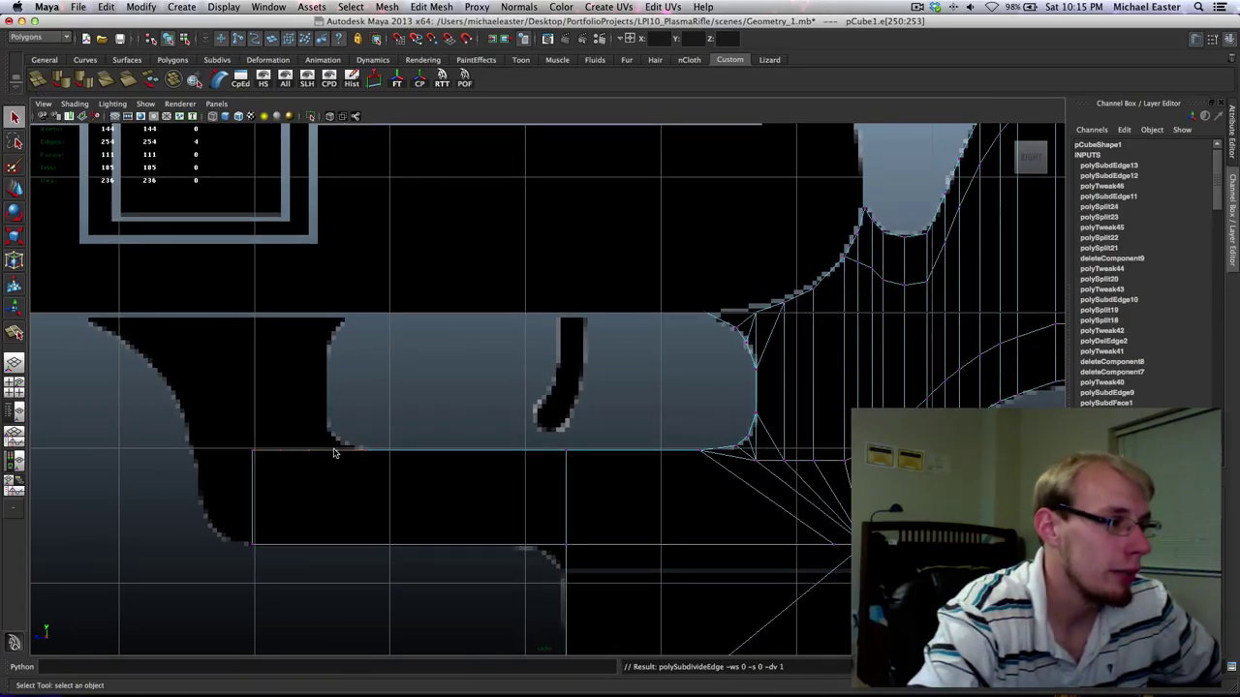
Move the new vertices onto the reference outline to form the opening's rounded lower front corner.
right_drag(334, 451, 311, 435)
key(w)
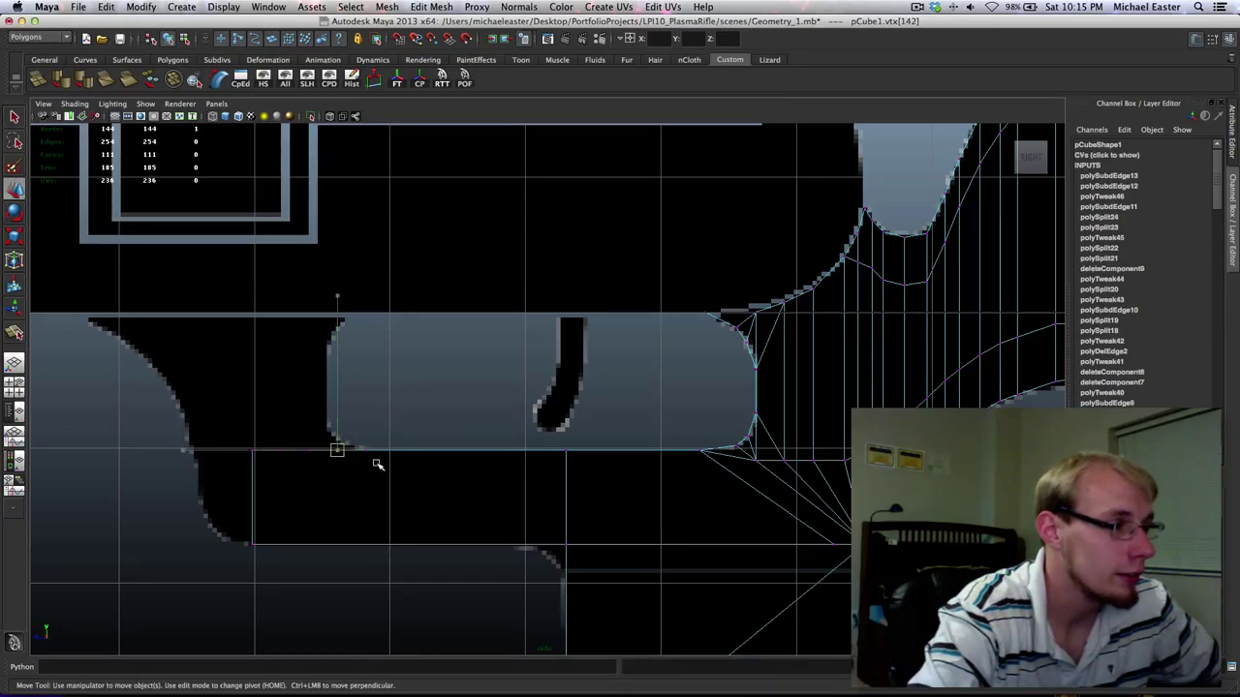
mouse_move(372, 460)
shift+middle_down()
mouse_move(360, 481)
mouse_move(360, 464)
shift+middle_up()
click(310, 450)
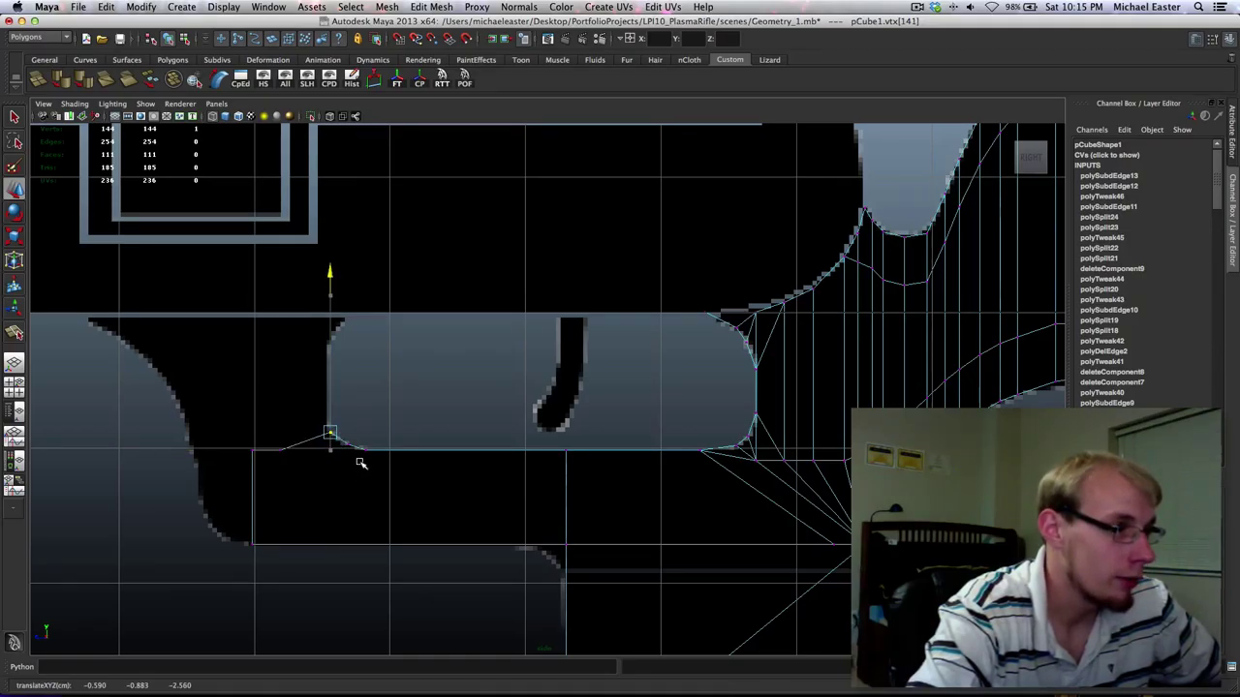
drag(281, 438, 301, 462)
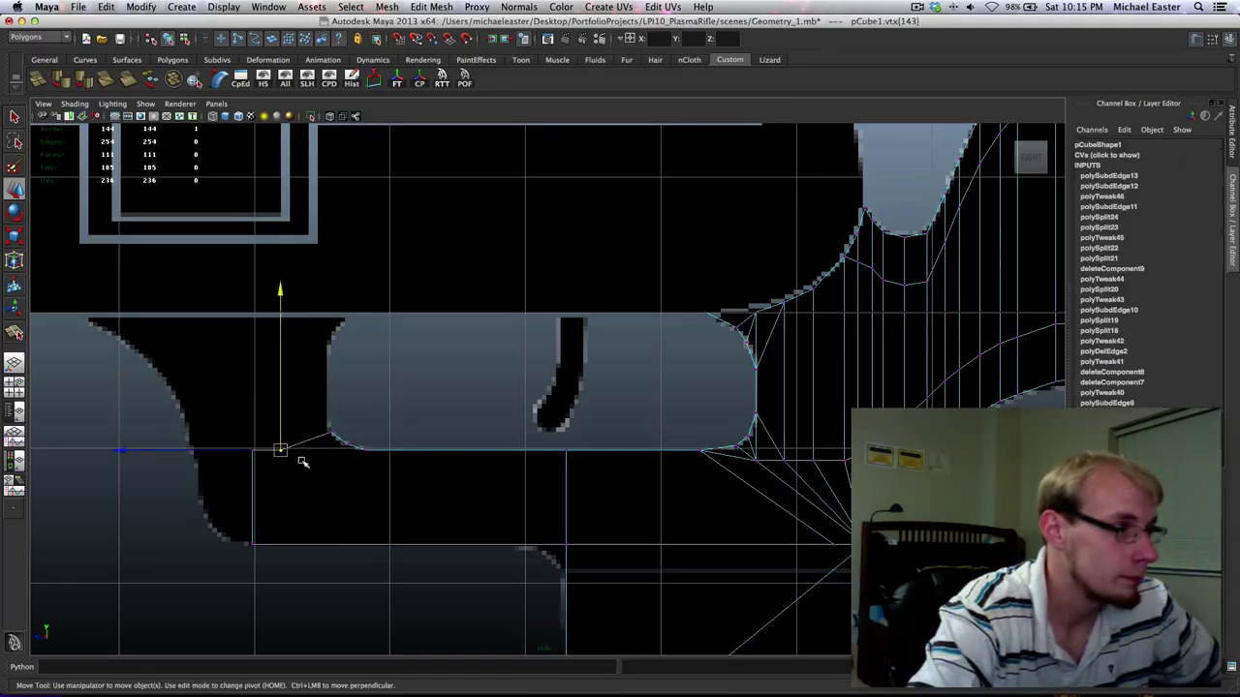
shift+middle_drag(302, 463, 368, 454)
Fine-tune the lower front corner's curve vertices so they follow the reference more closely.
alt+right_drag(364, 454, 392, 489)
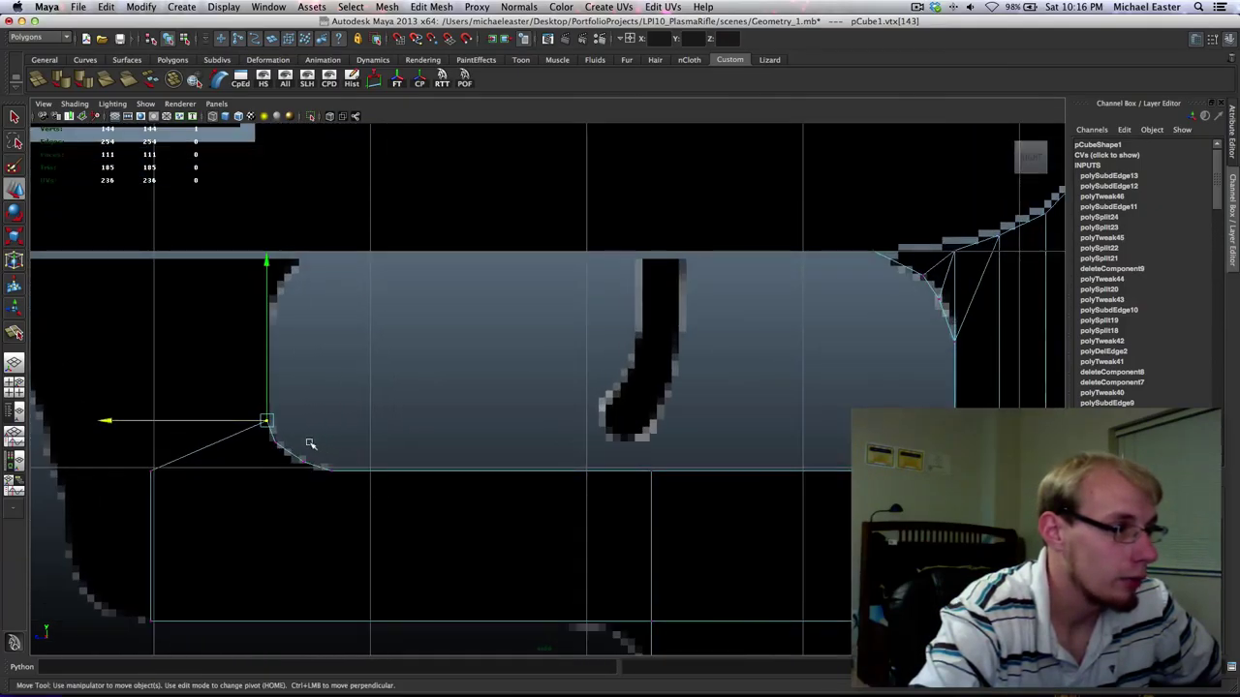
drag(299, 466, 298, 468)
mouse_move(365, 451)
alt+middle_down()
mouse_move(390, 448)
mouse_move(364, 434)
mouse_move(388, 436)
mouse_move(377, 436)
mouse_move(385, 448)
alt+middle_up()
drag(315, 433, 334, 452)
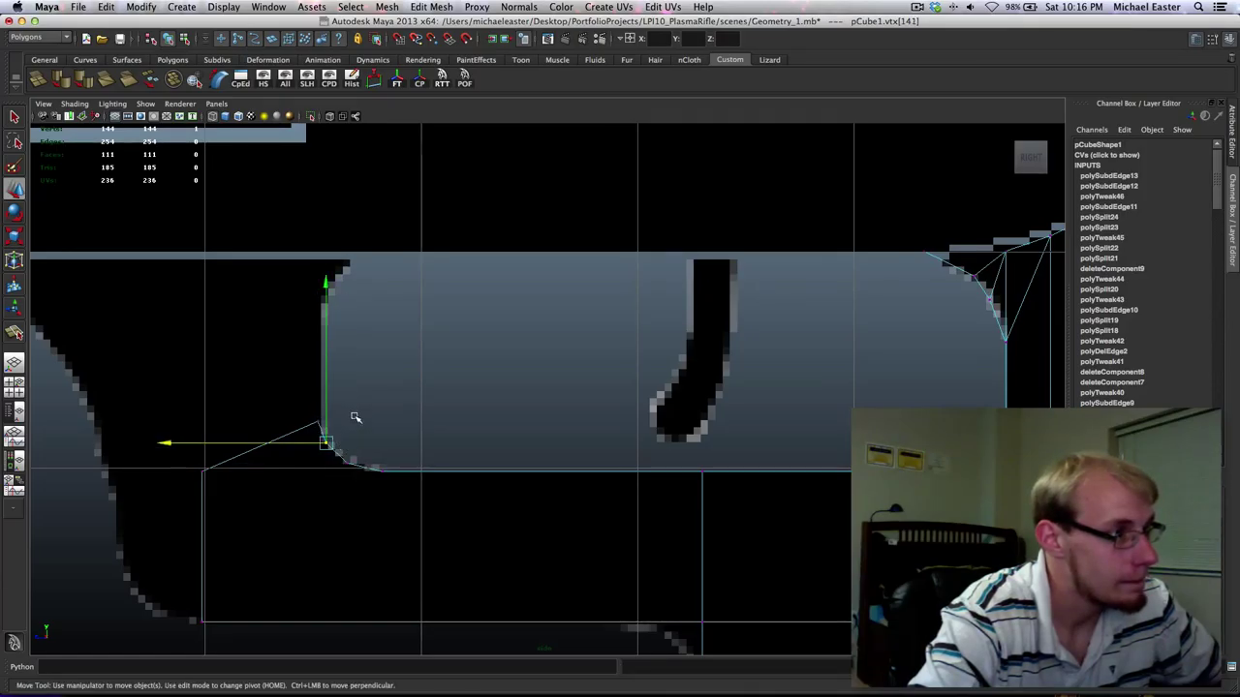
shift+middle_drag(355, 418, 386, 415)
click(320, 422)
Extrude the slanted edge ahead of the opening up to the upper front corner's curve and level its outer vertex with the inner one.
right_drag(293, 434, 293, 405)
drag(293, 405, 294, 474)
key(ctrl+e)
alt+middle_drag(373, 422, 423, 345)
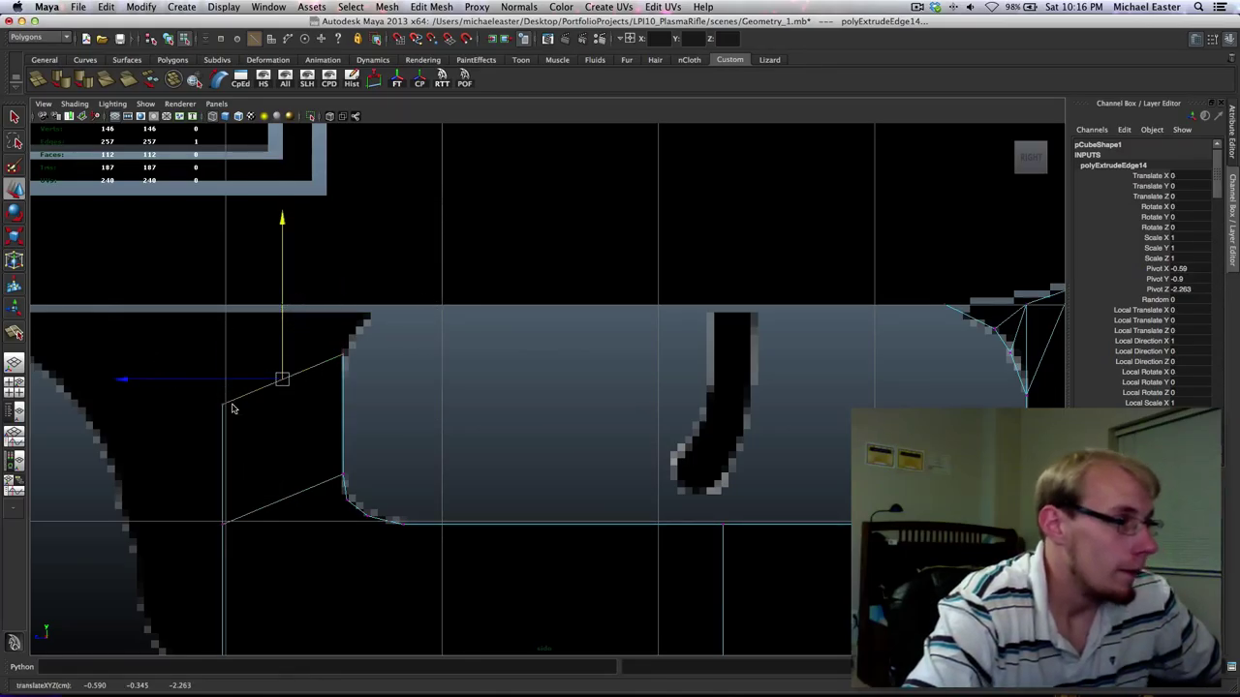
right_drag(232, 403, 178, 360)
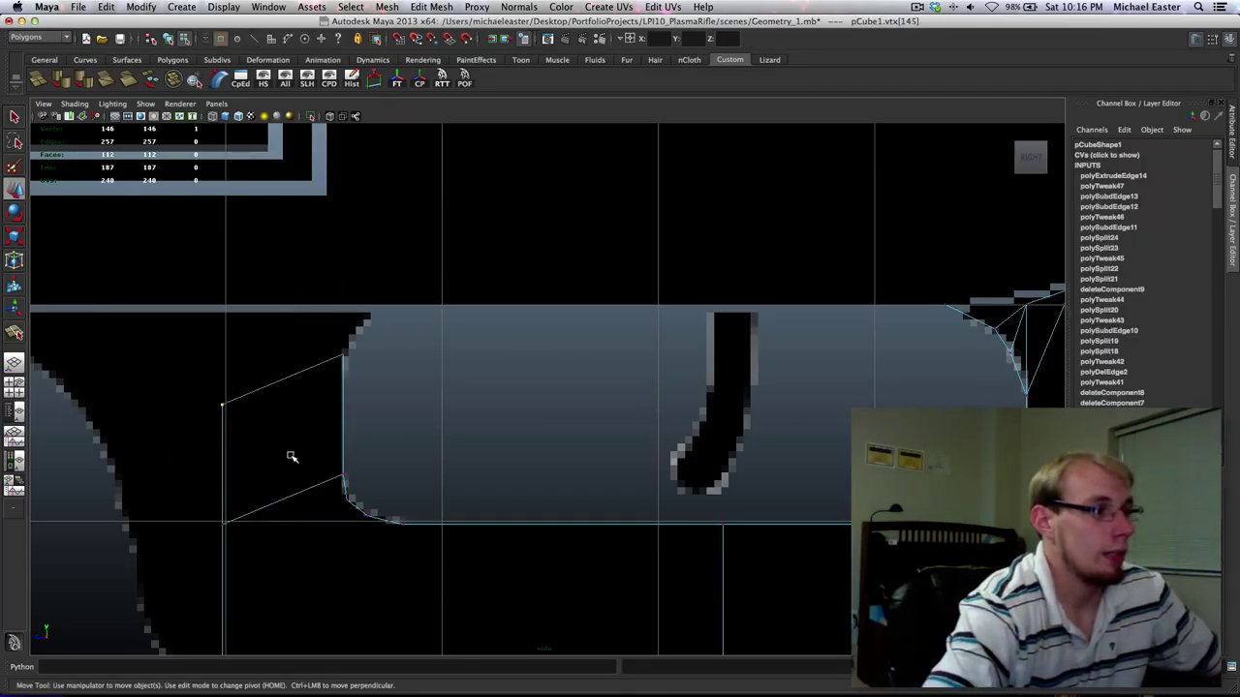
middle_drag(304, 437, 304, 354)
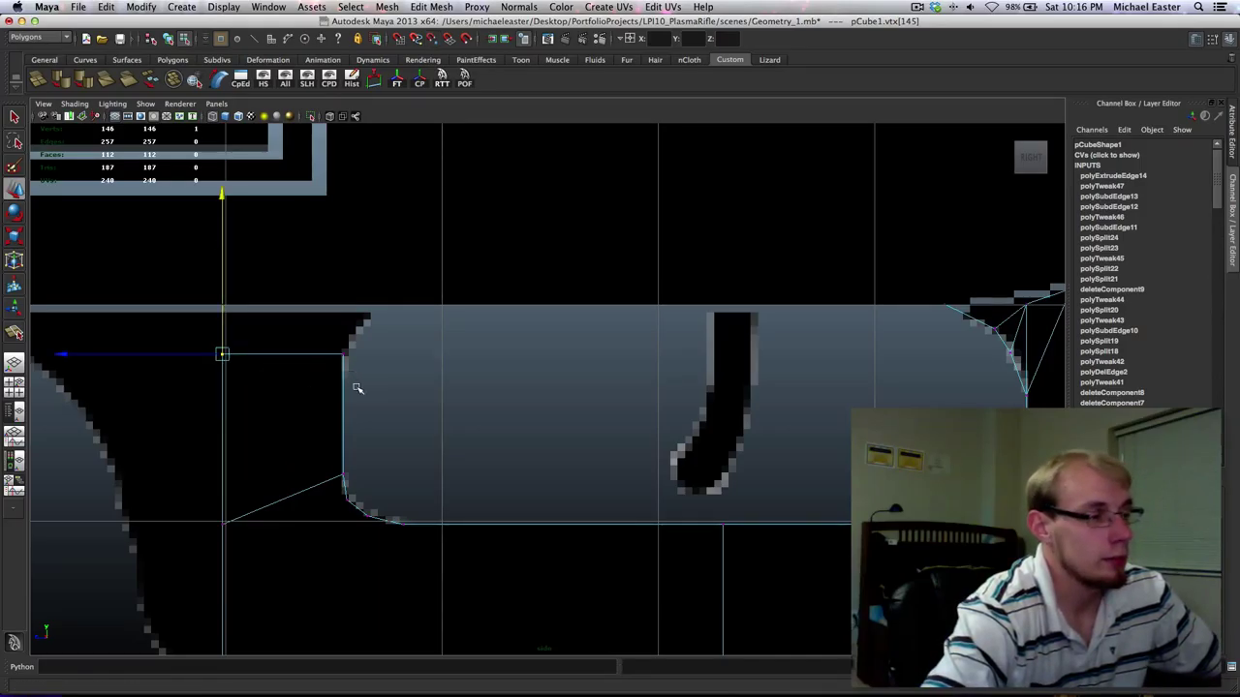
Raise the outer vertex at the base of the extruded face level with the top of the lower front corner's curve.
alt+middle_drag(357, 389, 387, 472)
alt+right_drag(401, 415, 337, 414)
alt+middle_drag(337, 414, 285, 320)
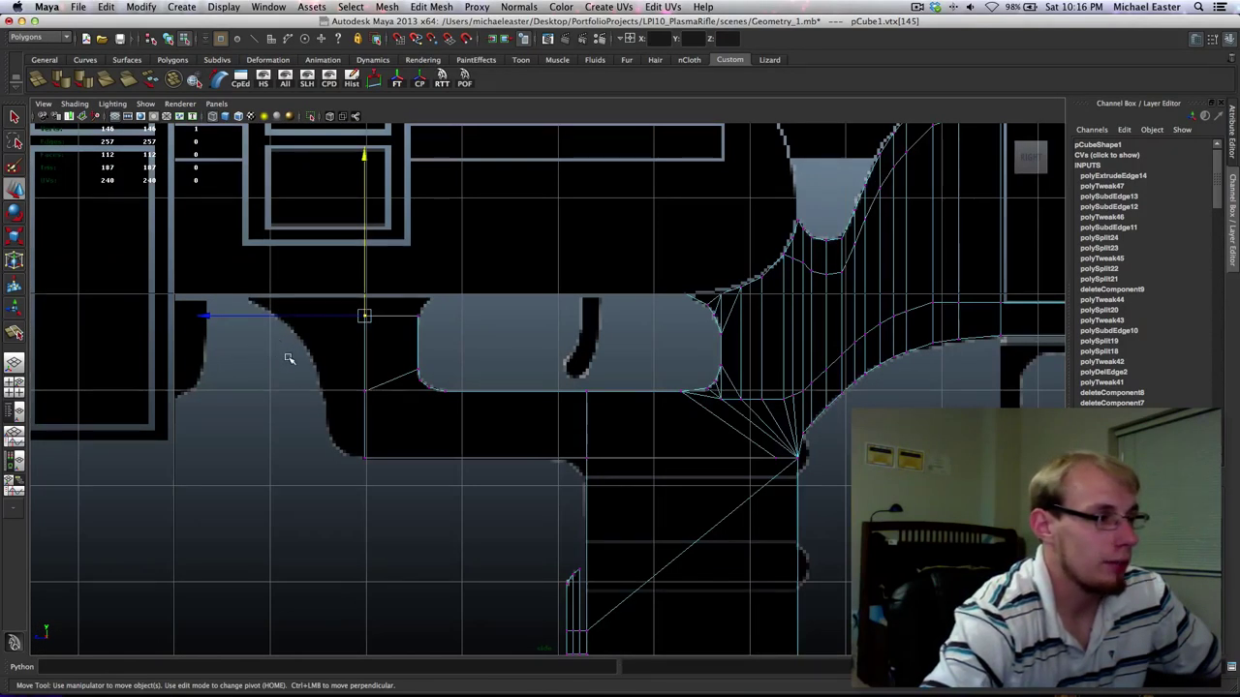
drag(325, 362, 392, 415)
middle_drag(384, 416, 401, 374)
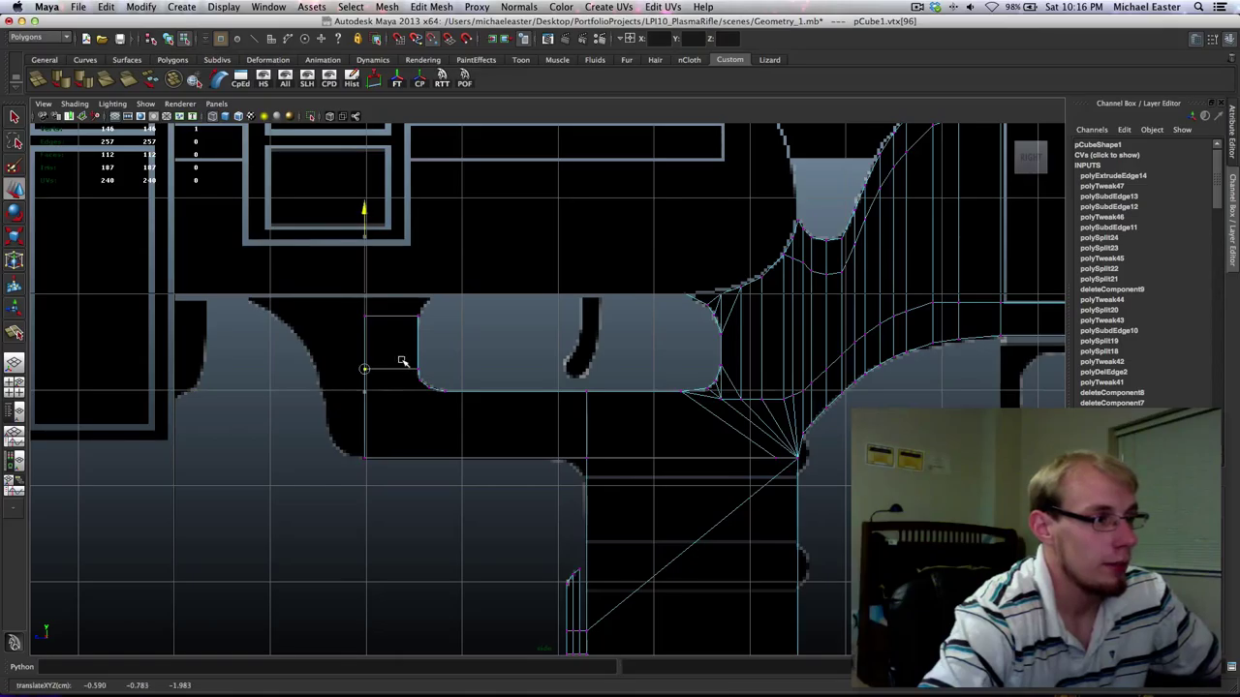
Select the top edge of the face extruded ahead of the trigger opening.
alt+middle_drag(629, 371, 420, 448)
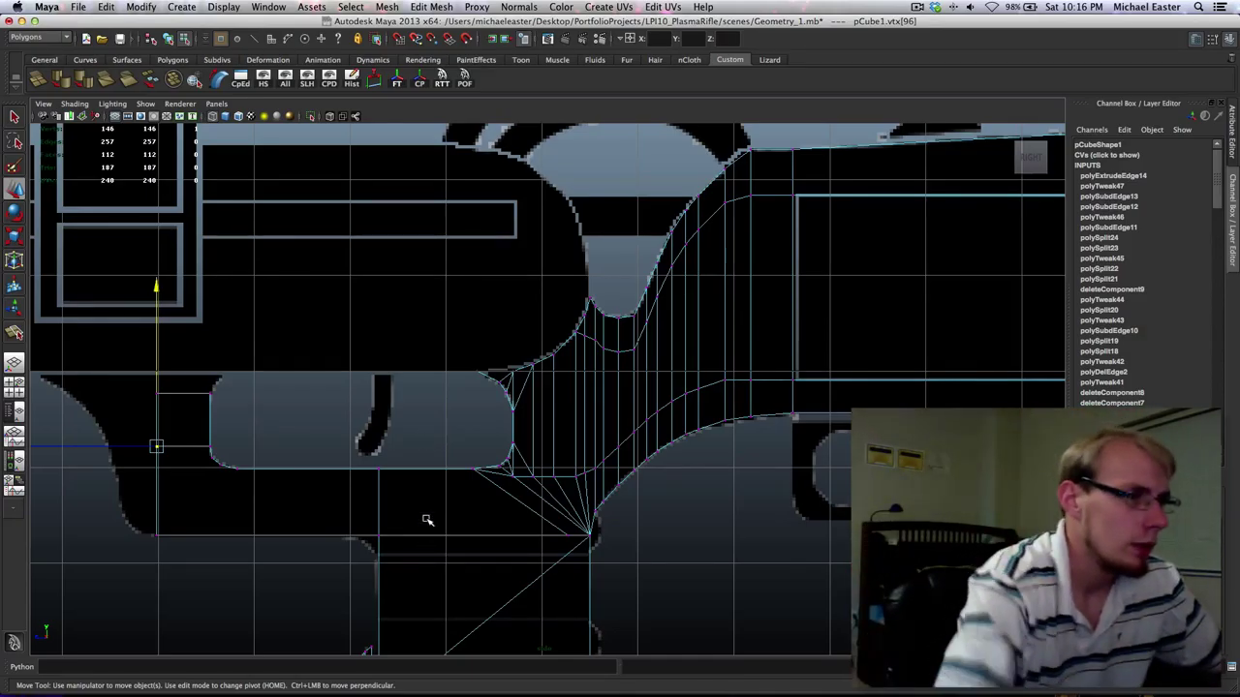
alt+middle_drag(486, 477, 484, 346)
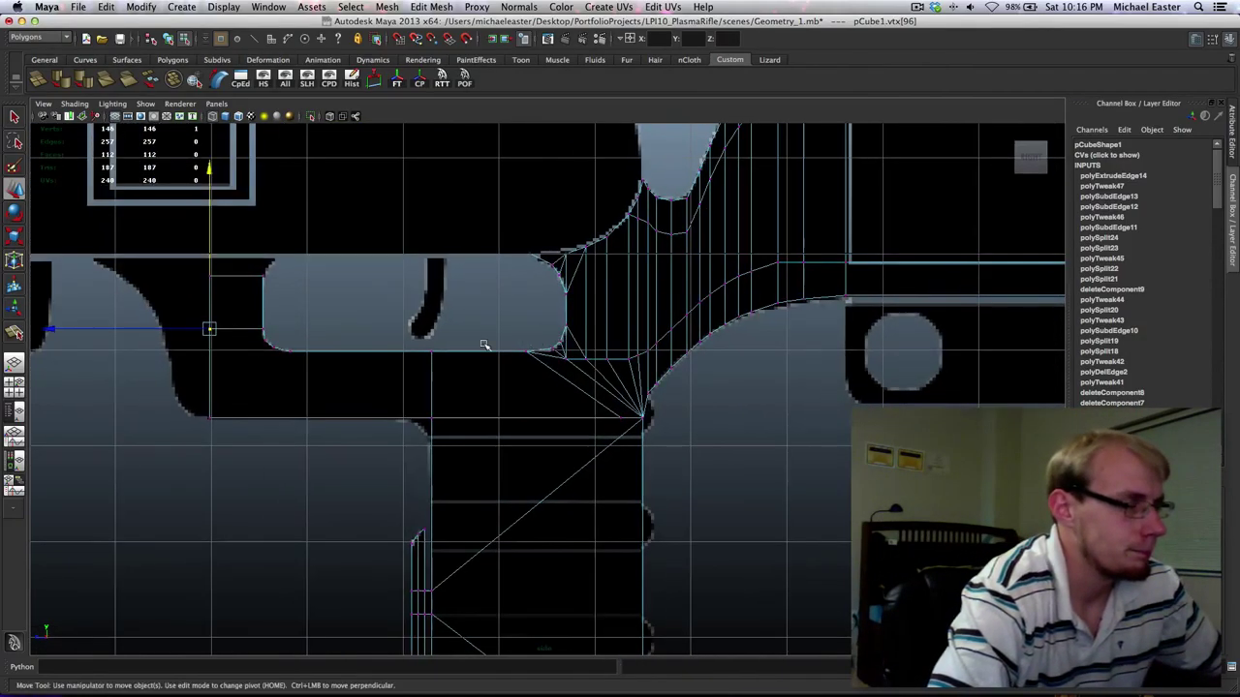
alt+middle_drag(190, 295, 360, 361)
alt+right_drag(359, 361, 401, 412)
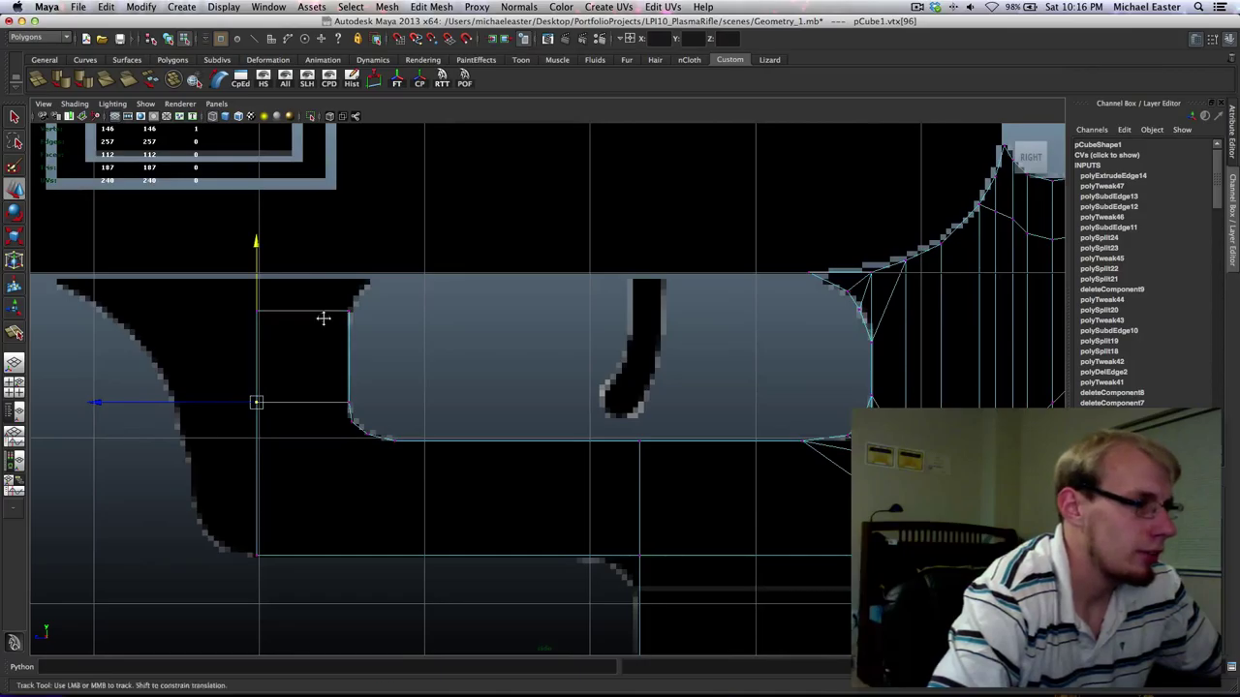
alt+middle_drag(321, 317, 336, 332)
right_drag(336, 332, 327, 297)
key(q)
click(361, 377)
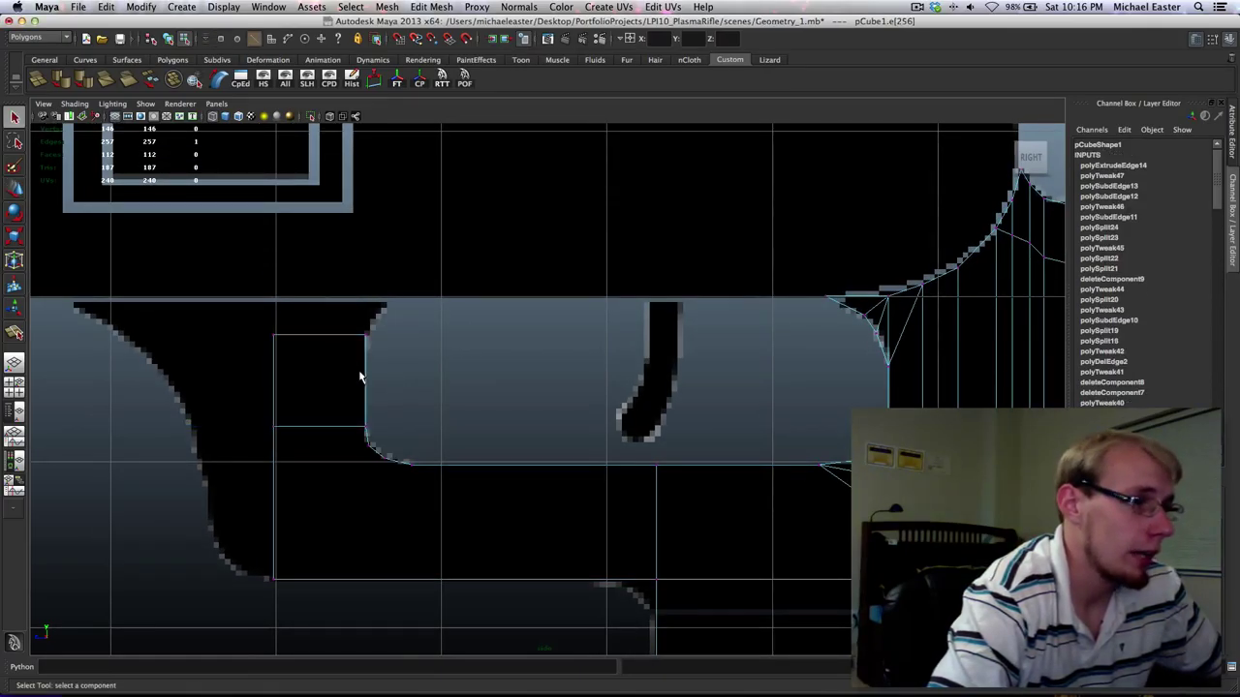
shift+right_drag(469, 386, 457, 433)
key(w)
mouse_move(464, 421)
shift+middle_down()
mouse_move(468, 390)
mouse_move(467, 405)
shift+middle_up()
key(z)
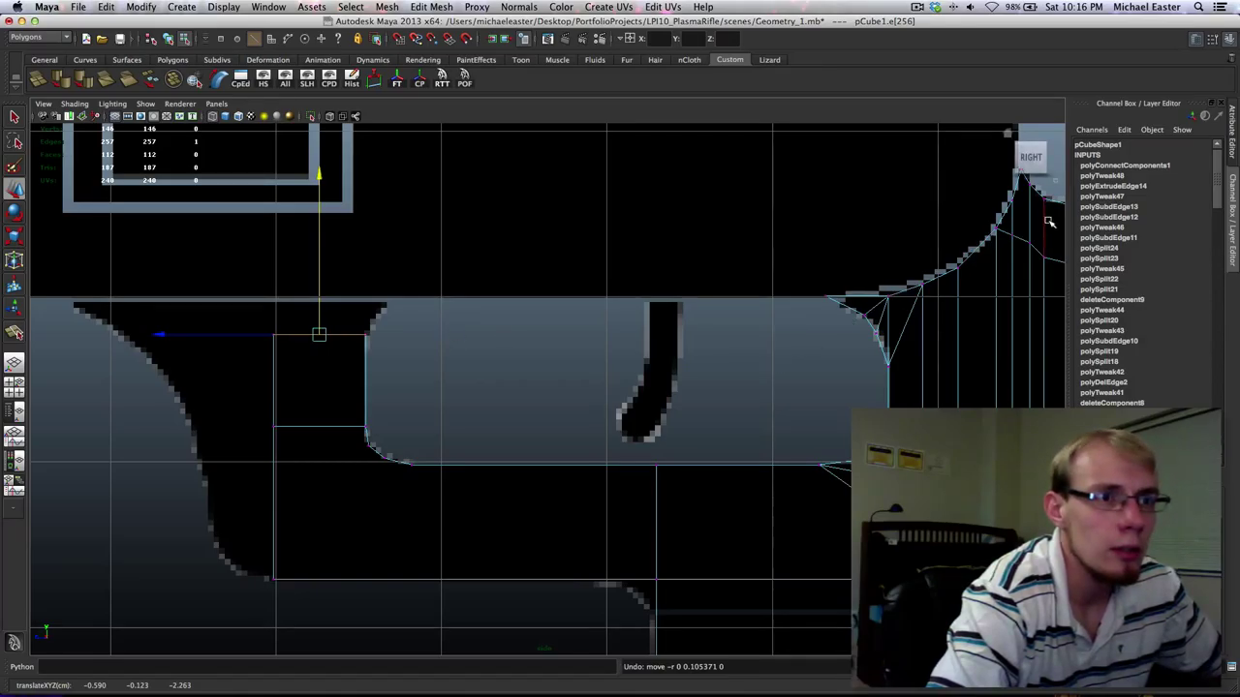
key(z)
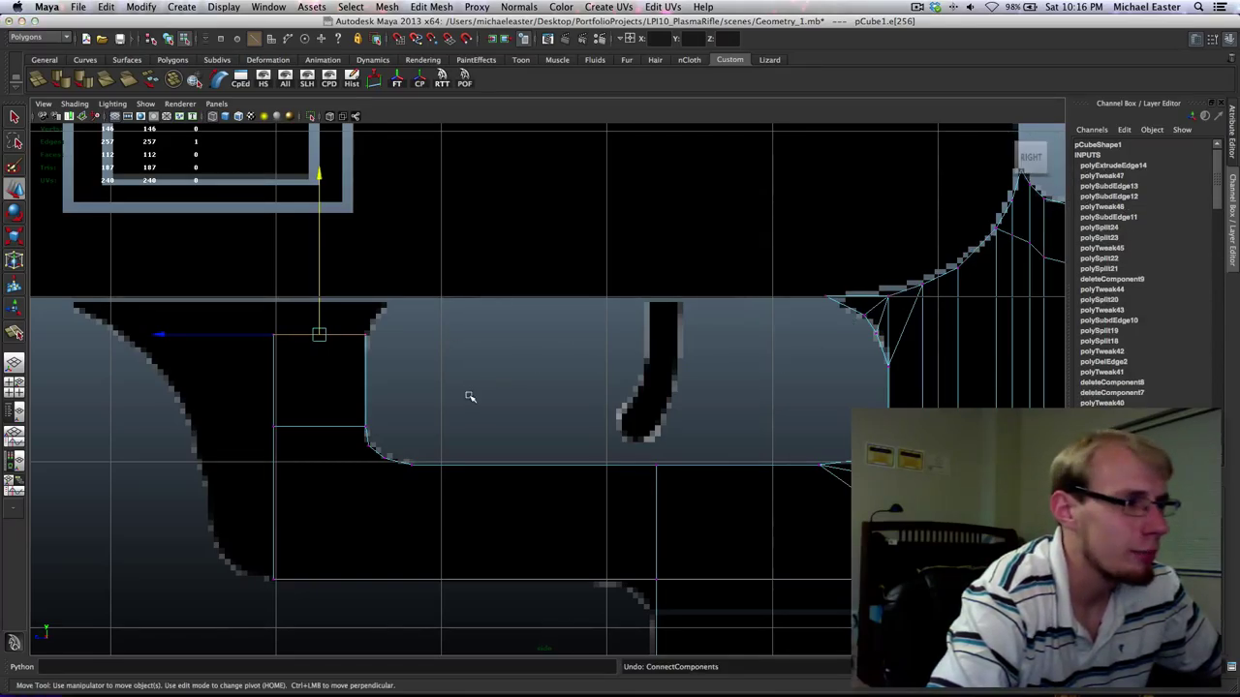
Extrude the selected top edge upward twice to reach the top of the trigger opening.
key(ctrl+e)
key(w)
mouse_move(515, 371)
shift+middle_down()
mouse_move(517, 312)
mouse_move(515, 360)
shift+middle_up()
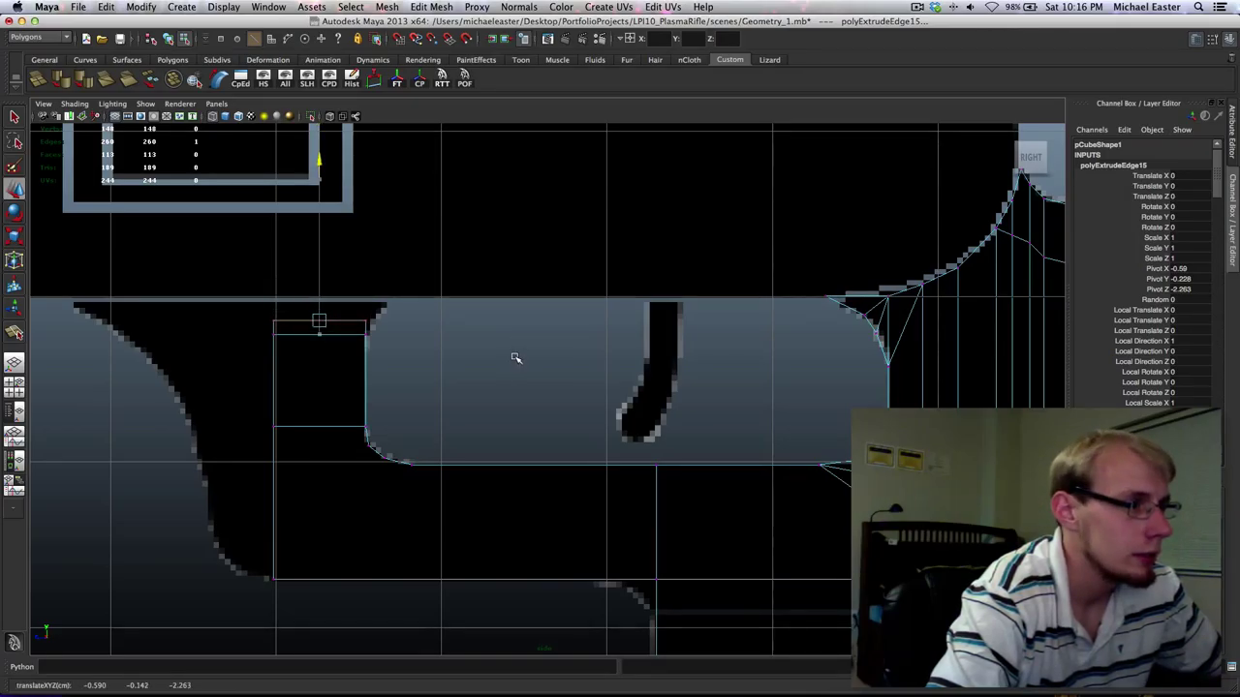
key(ctrl+e)
middle_drag(515, 357, 385, 308)
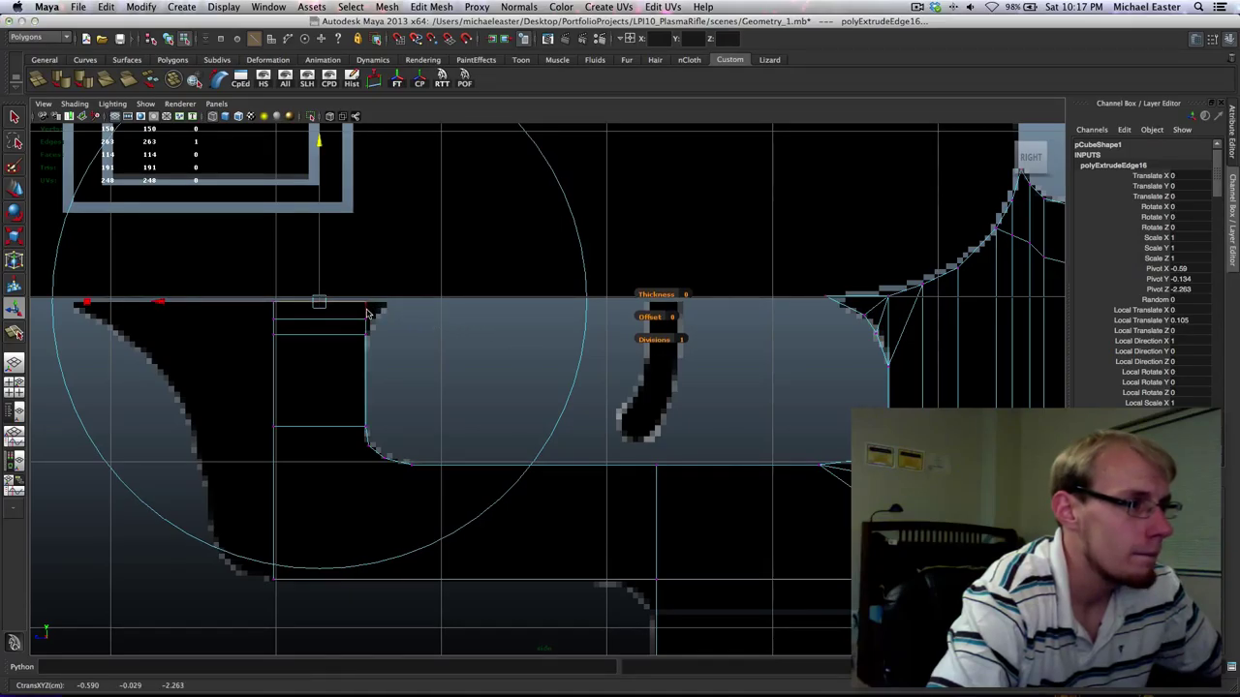
Move the inner vertices of the two new extrusions rearward to follow the opening's upper front corner curve.
right_drag(366, 313, 289, 292)
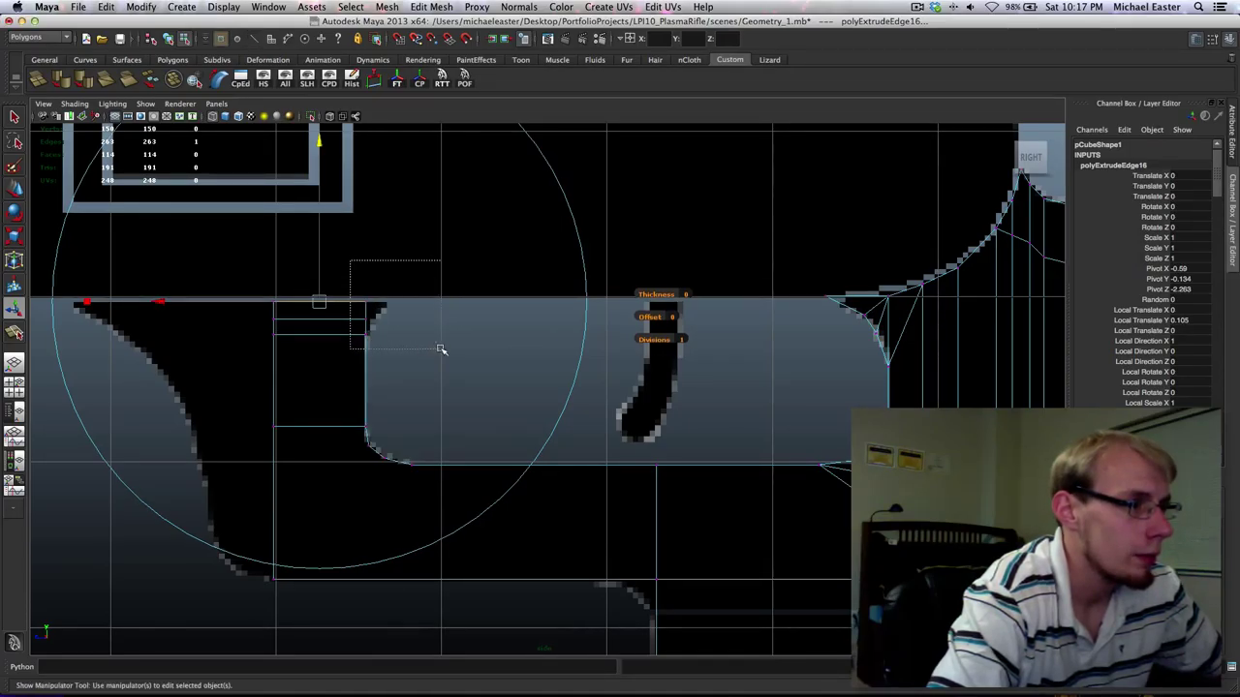
drag(440, 349, 442, 327)
key(w)
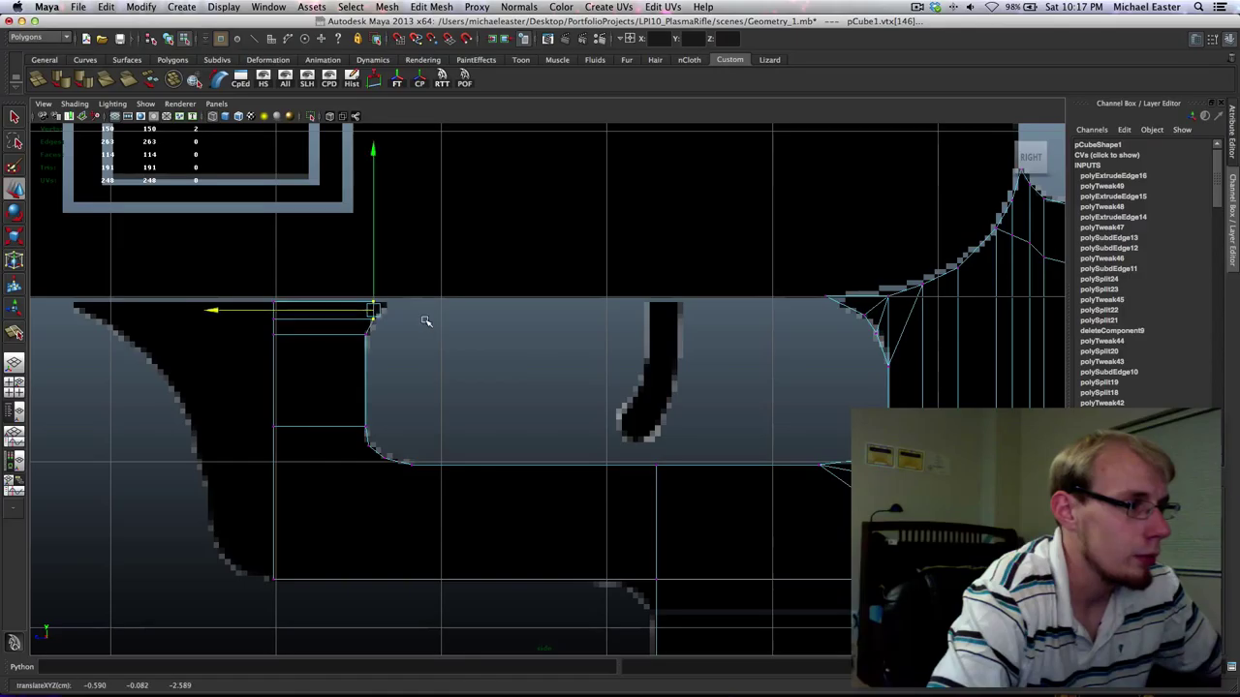
drag(410, 306, 414, 305)
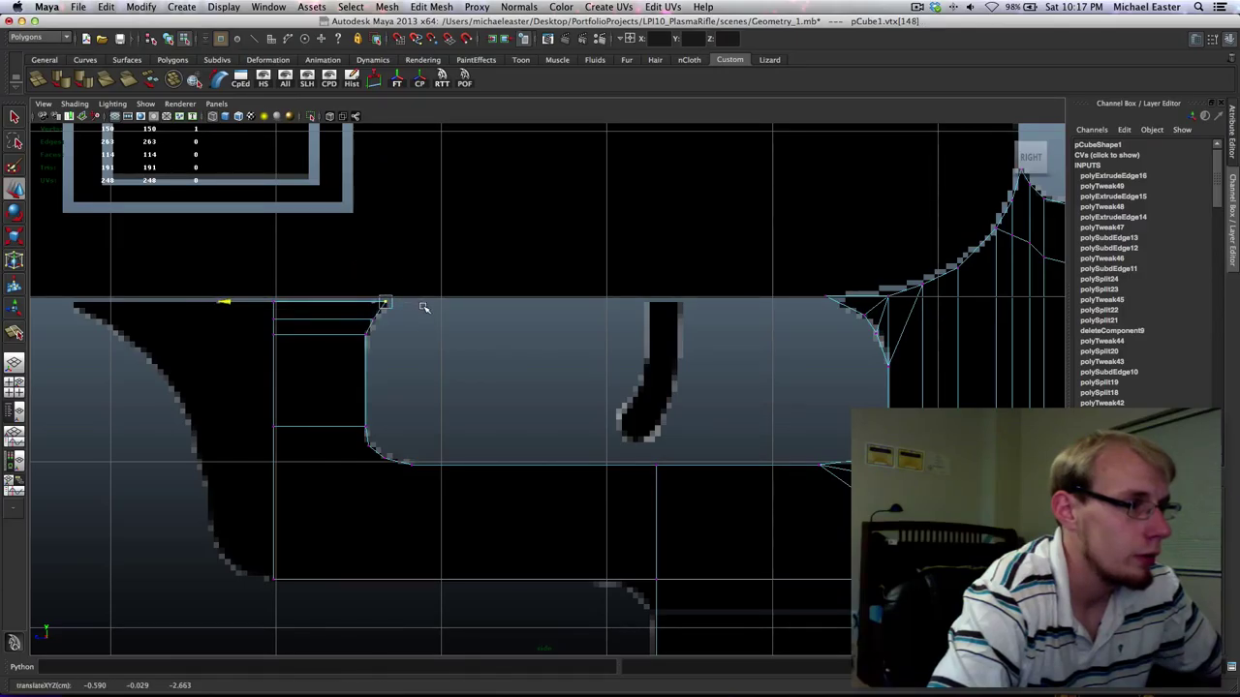
middle_drag(427, 308, 427, 309)
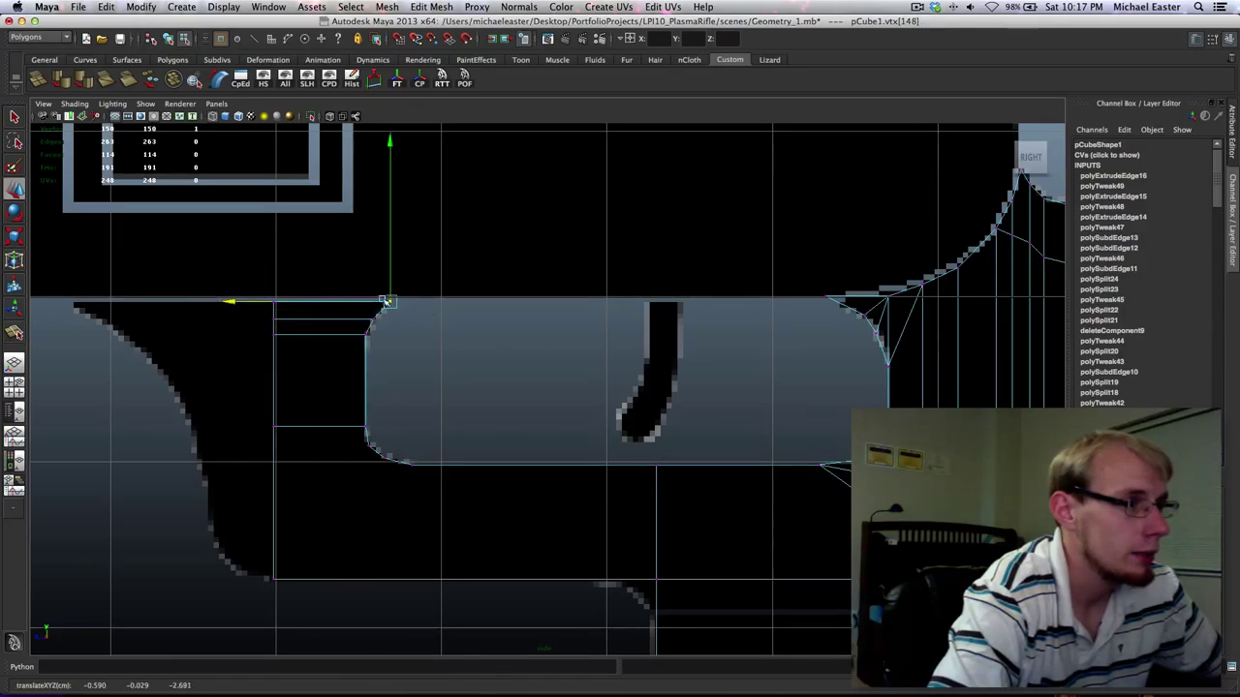
Snap the top vertex row to the height of the rear corner's top vertex and raise the row below it slightly.
drag(204, 243, 434, 304)
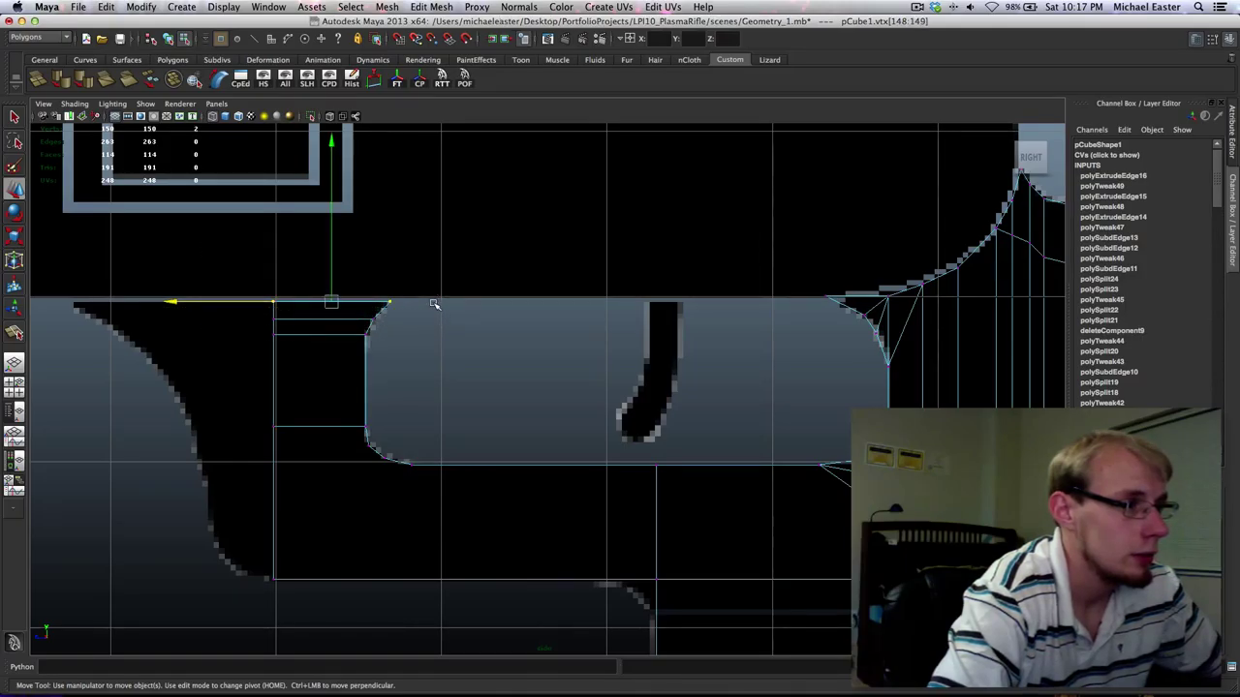
key(v)
drag(332, 208, 826, 293)
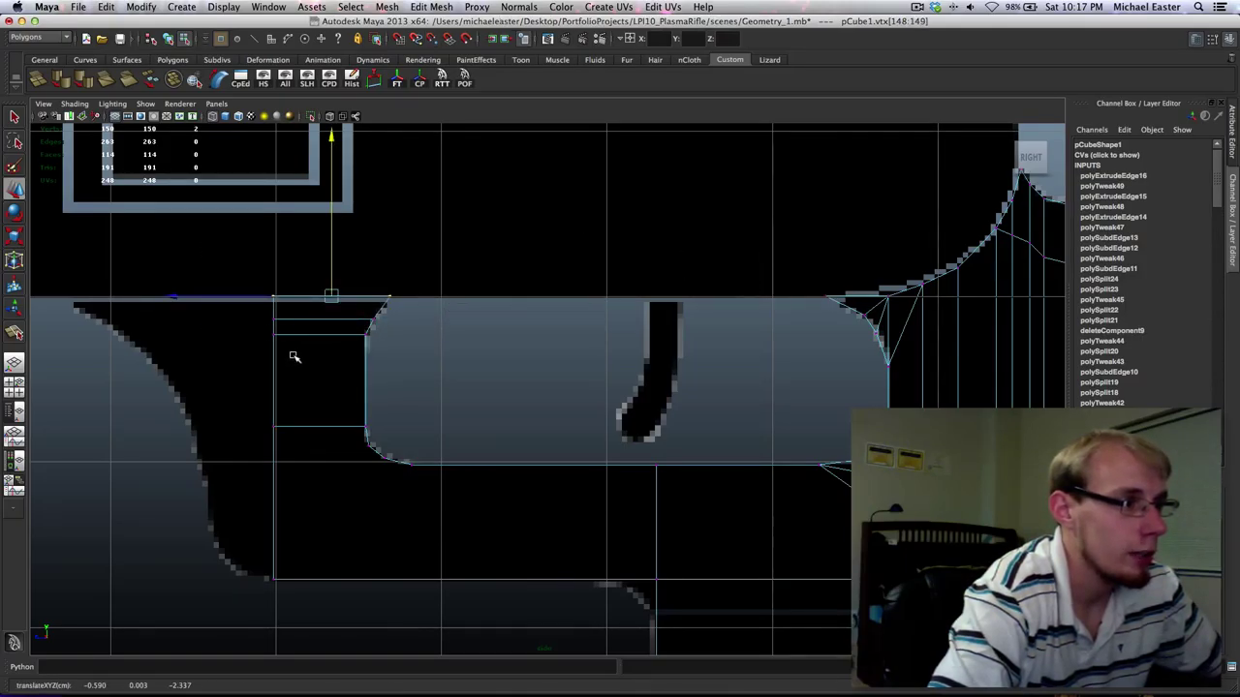
drag(260, 310, 432, 331)
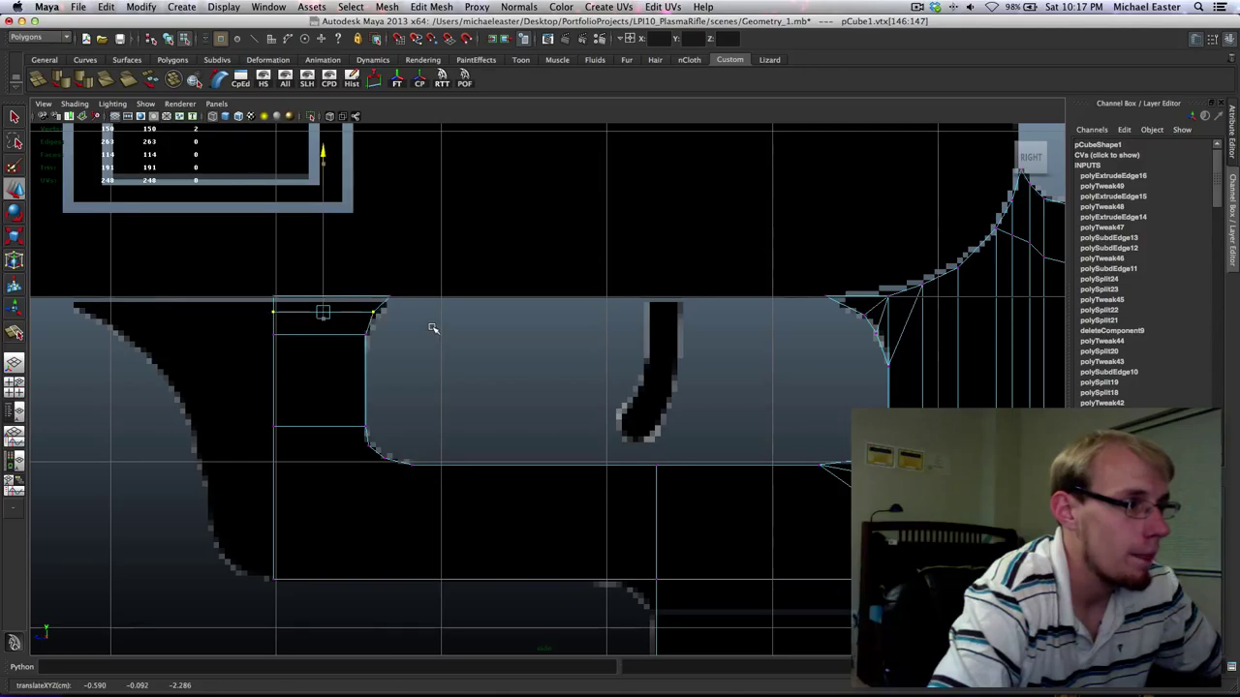
Raise the lower vertex row of the upper front corner and shift its three inner vertices slightly rearward along the reference curve.
drag(355, 306, 366, 339)
key(w)
drag(255, 328, 469, 383)
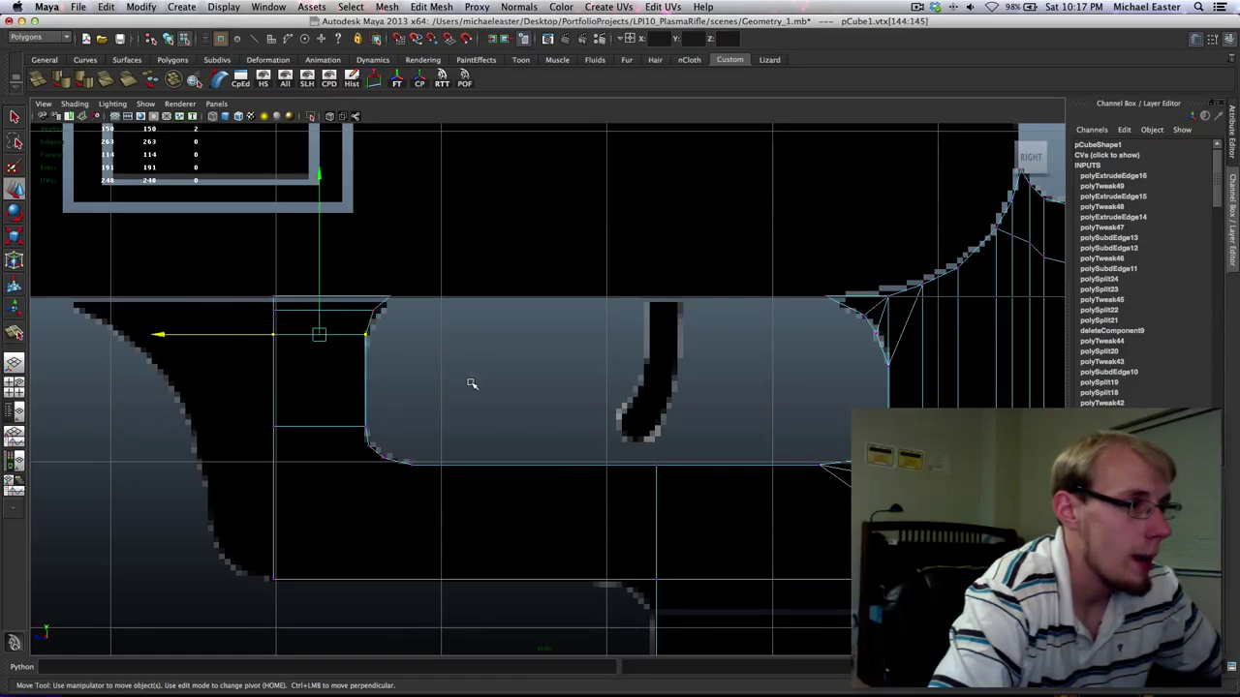
shift+middle_drag(470, 383, 474, 370)
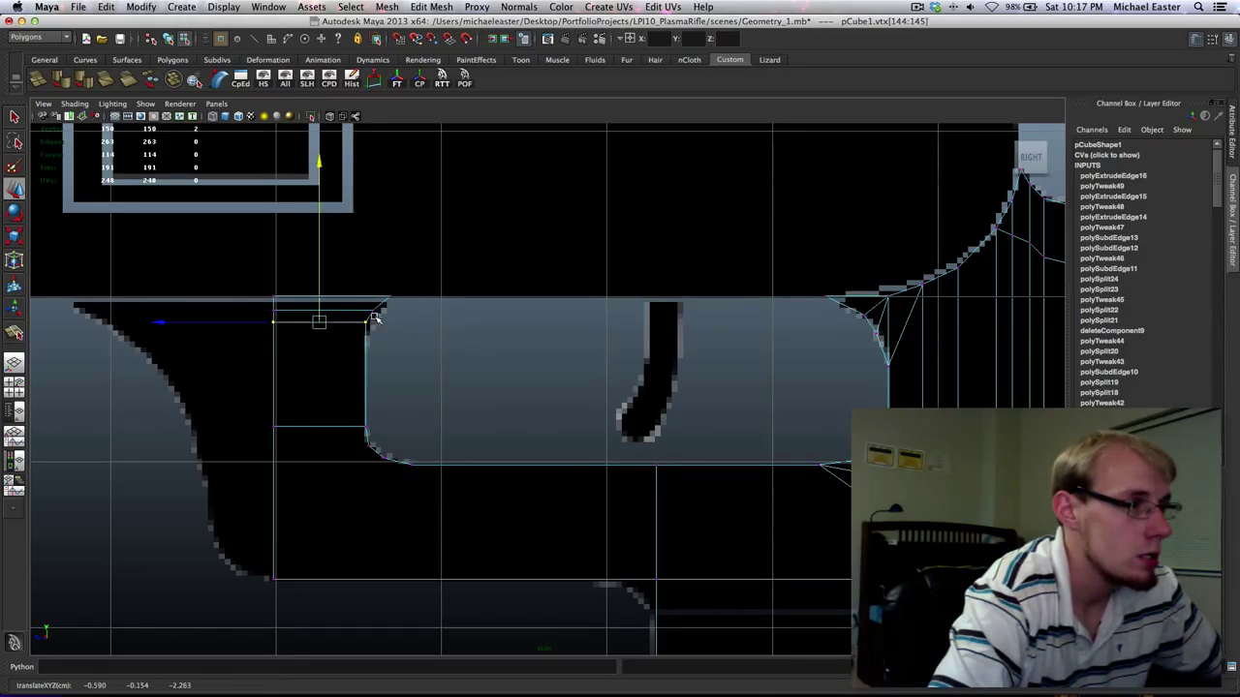
drag(351, 281, 389, 338)
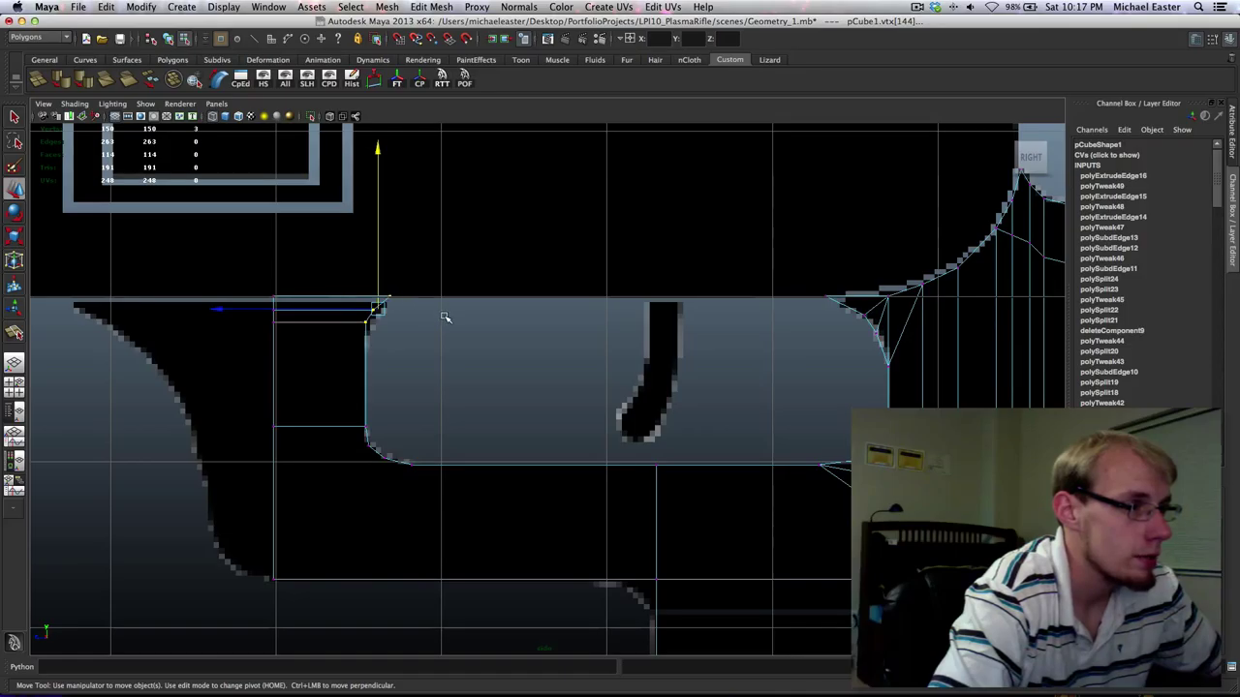
middle_drag(445, 317, 451, 317)
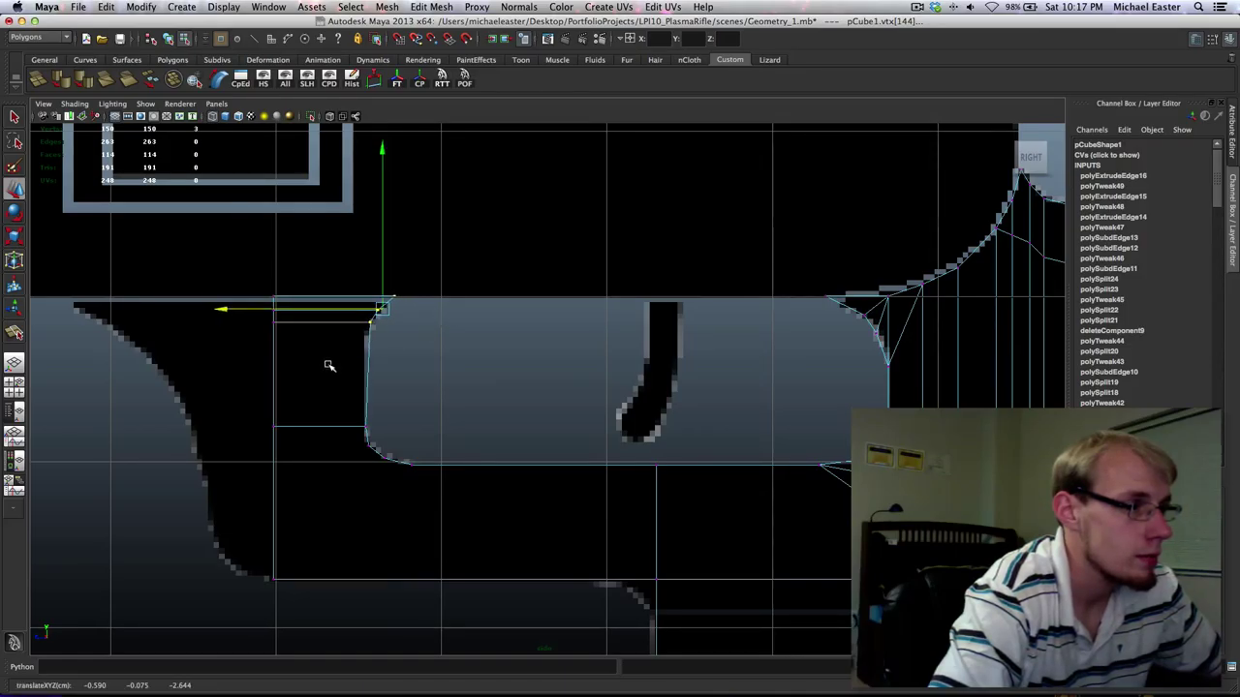
Cut a horizontal edge across the tall face ahead of the trigger opening, in its upper part.
right_drag(364, 352, 366, 395)
click(384, 391)
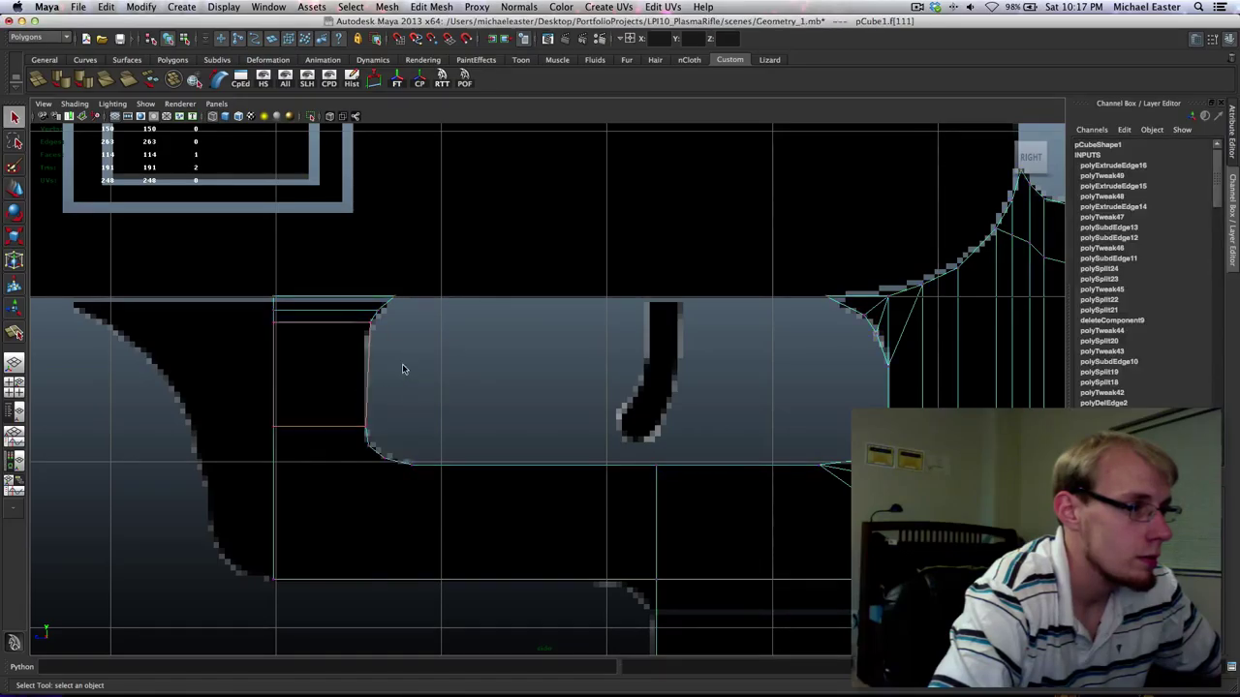
key(g)
drag(364, 352, 390, 349)
key(q)
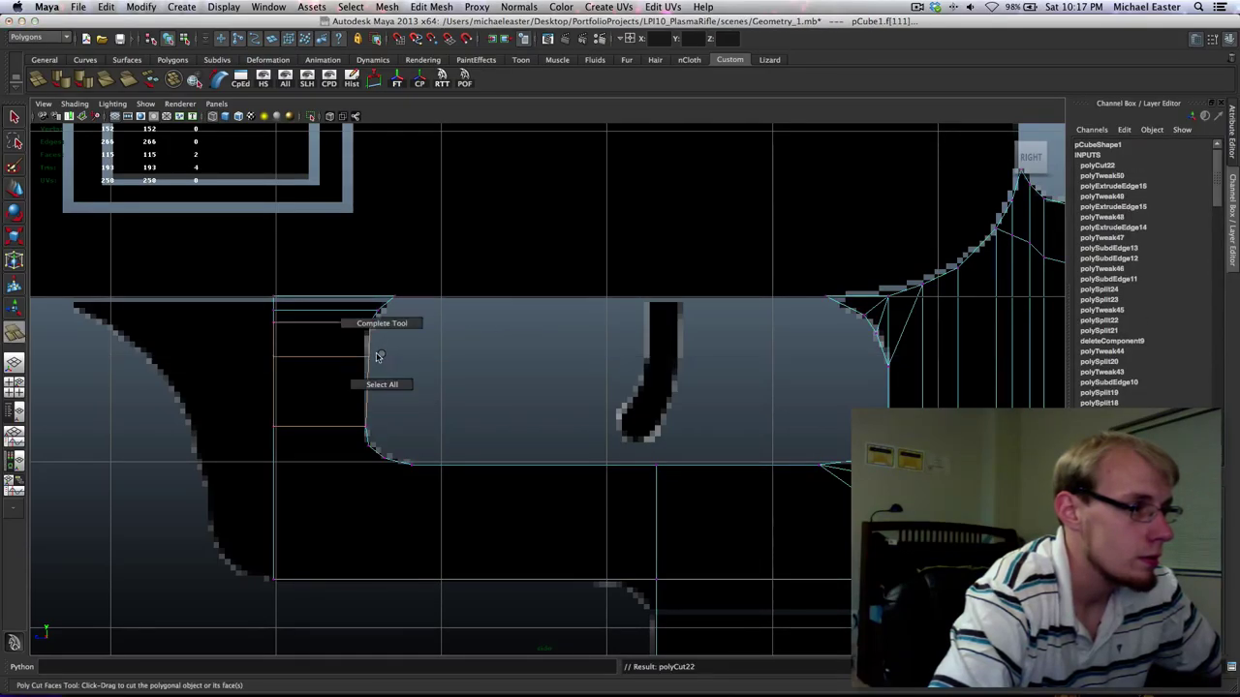
right_click(266, 356)
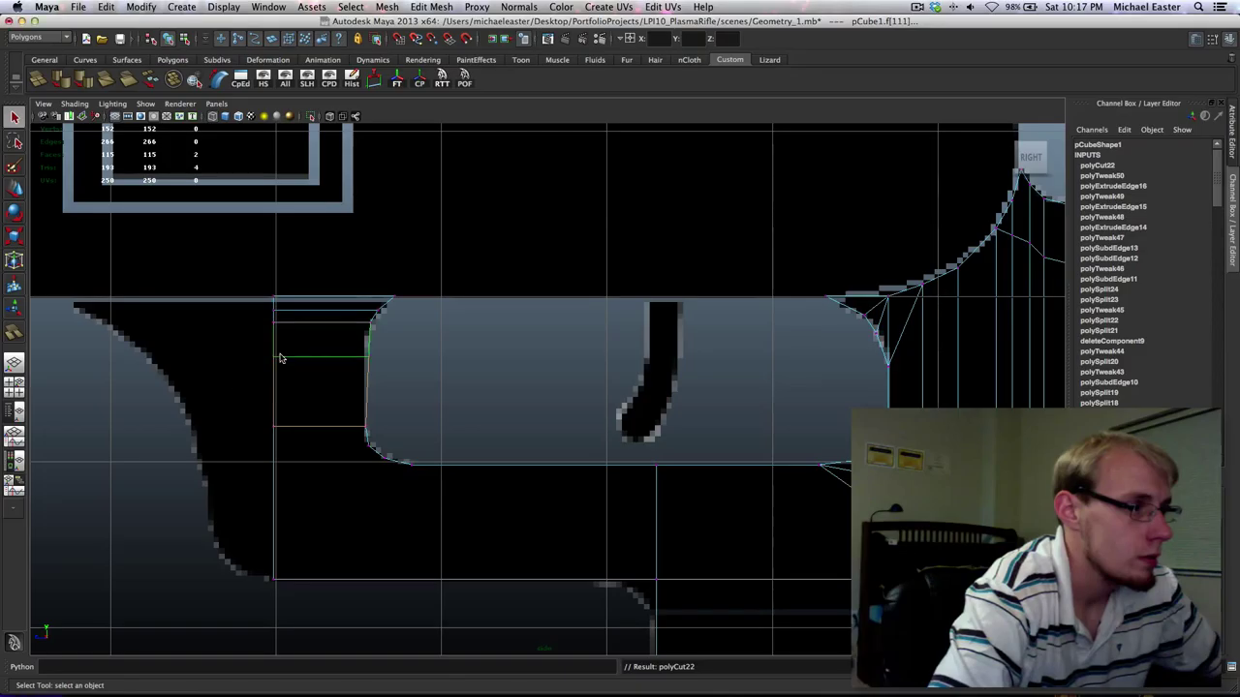
Raise the newly cut vertex row and snap its inner vertex into line with the opening's vertical front edge.
right_drag(282, 355, 226, 354)
drag(214, 342, 407, 389)
key(w)
shift+middle_drag(460, 390, 456, 366)
drag(401, 329, 344, 356)
key(v)
shift+middle_drag(495, 379, 377, 421)
alt+middle_drag(429, 316, 450, 386)
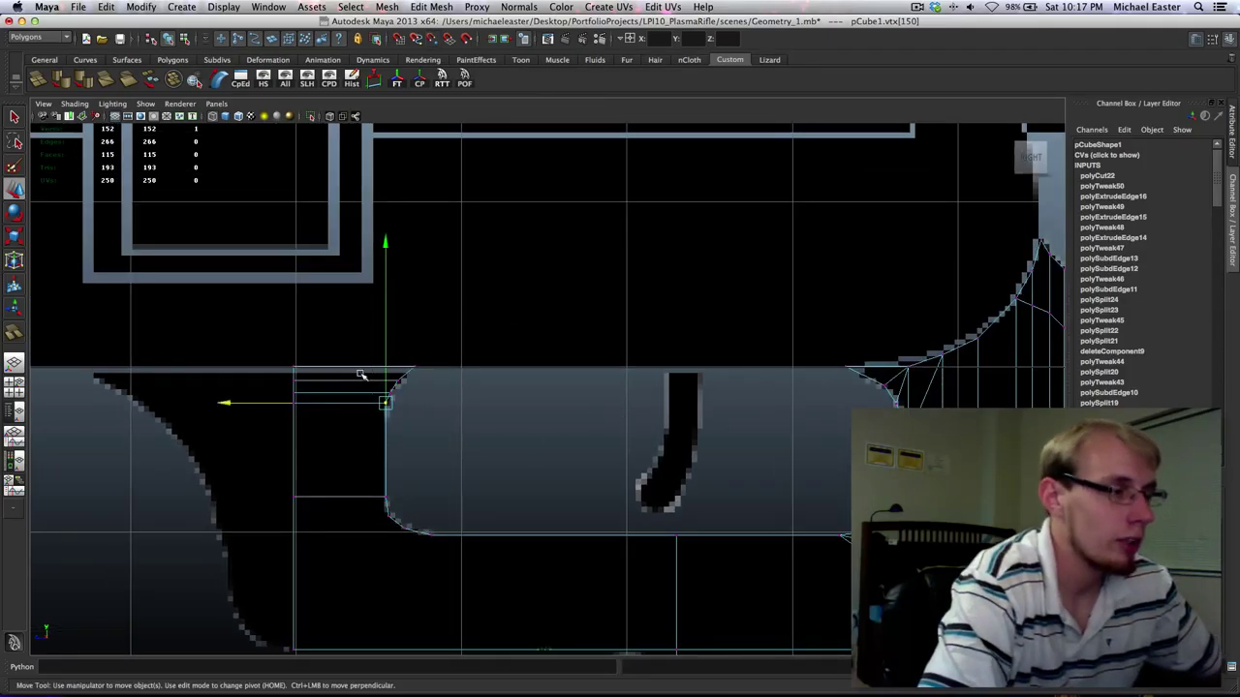
Raise the second vertex row slightly and adjust its inner vertex onto the opening's upper front corner curve.
right_drag(358, 381, 434, 323)
key(q)
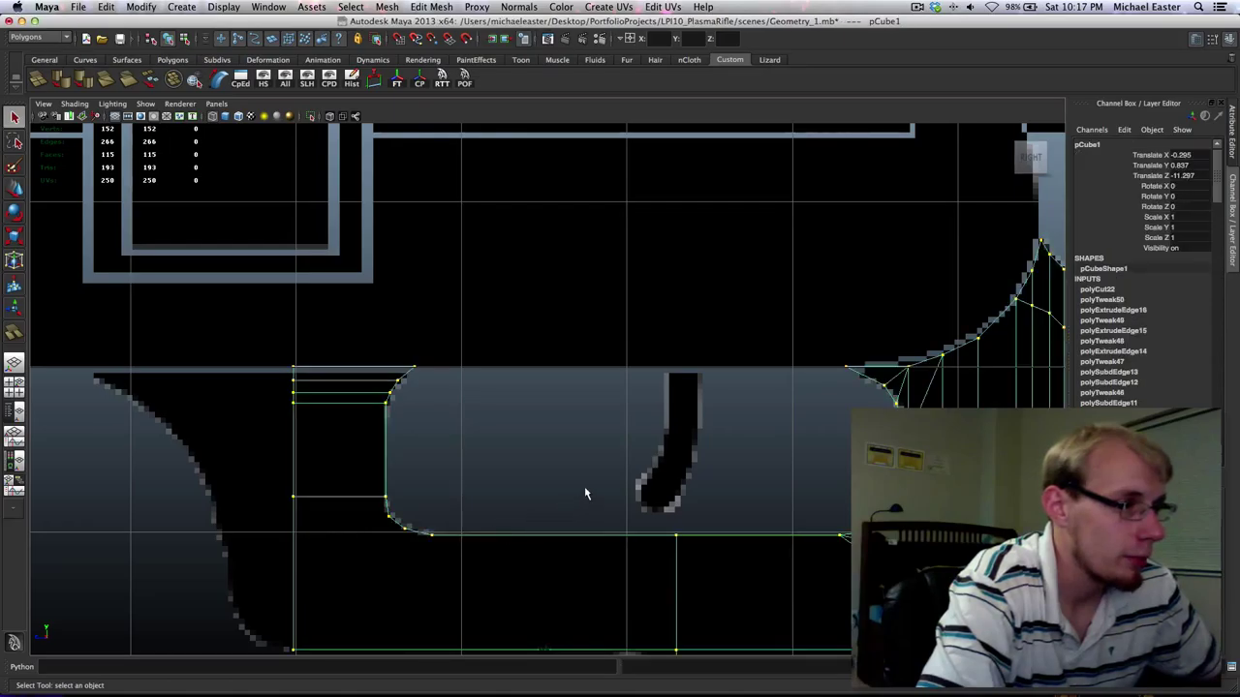
alt+middle_drag(484, 471, 429, 397)
alt+right_drag(429, 397, 455, 435)
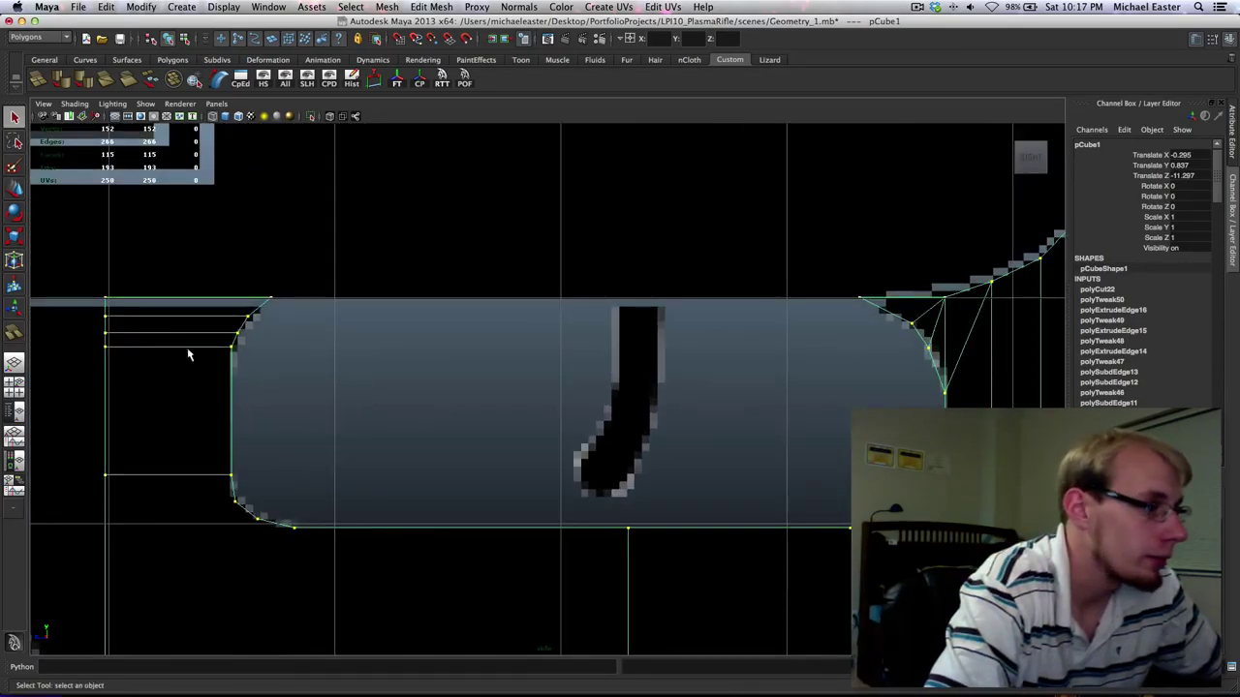
alt+middle_drag(189, 355, 267, 364)
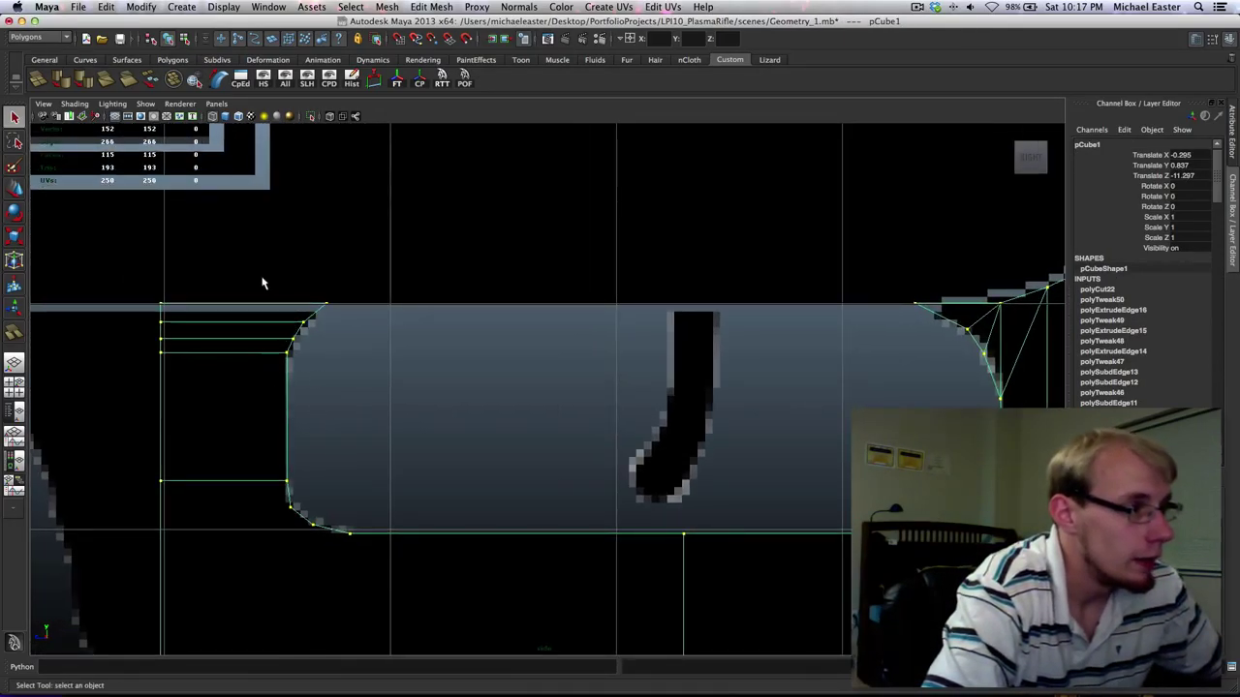
right_drag(303, 324, 238, 313)
drag(283, 313, 320, 332)
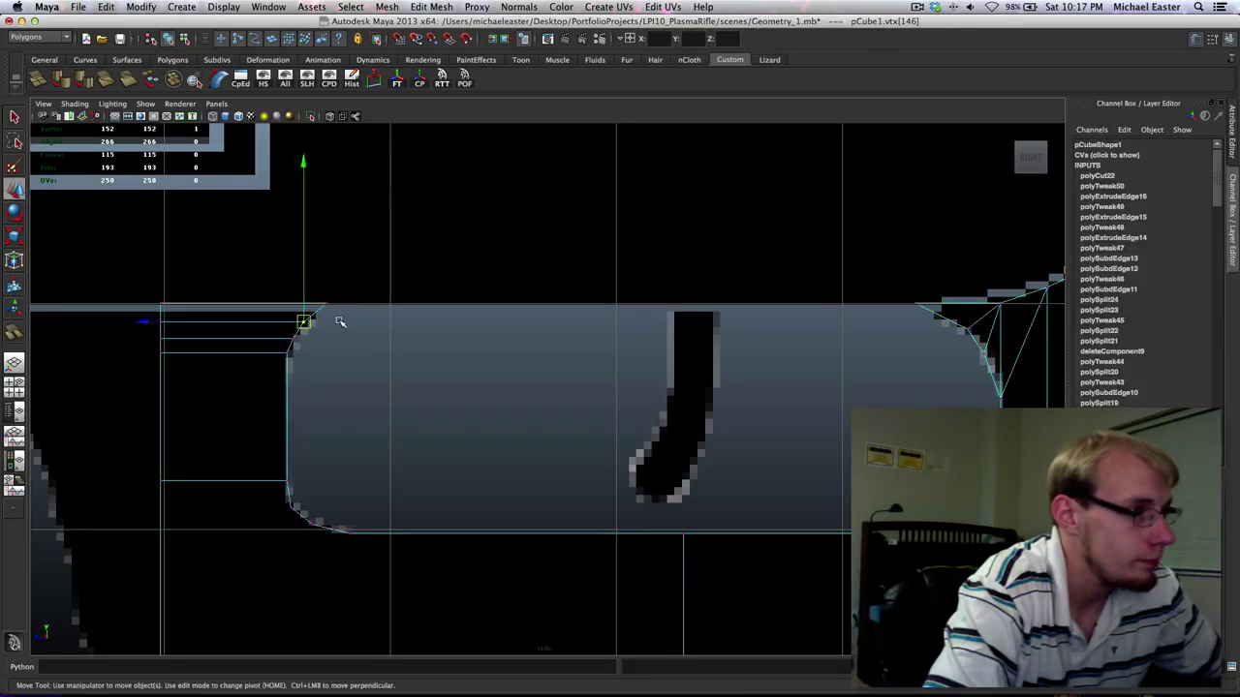
key(w)
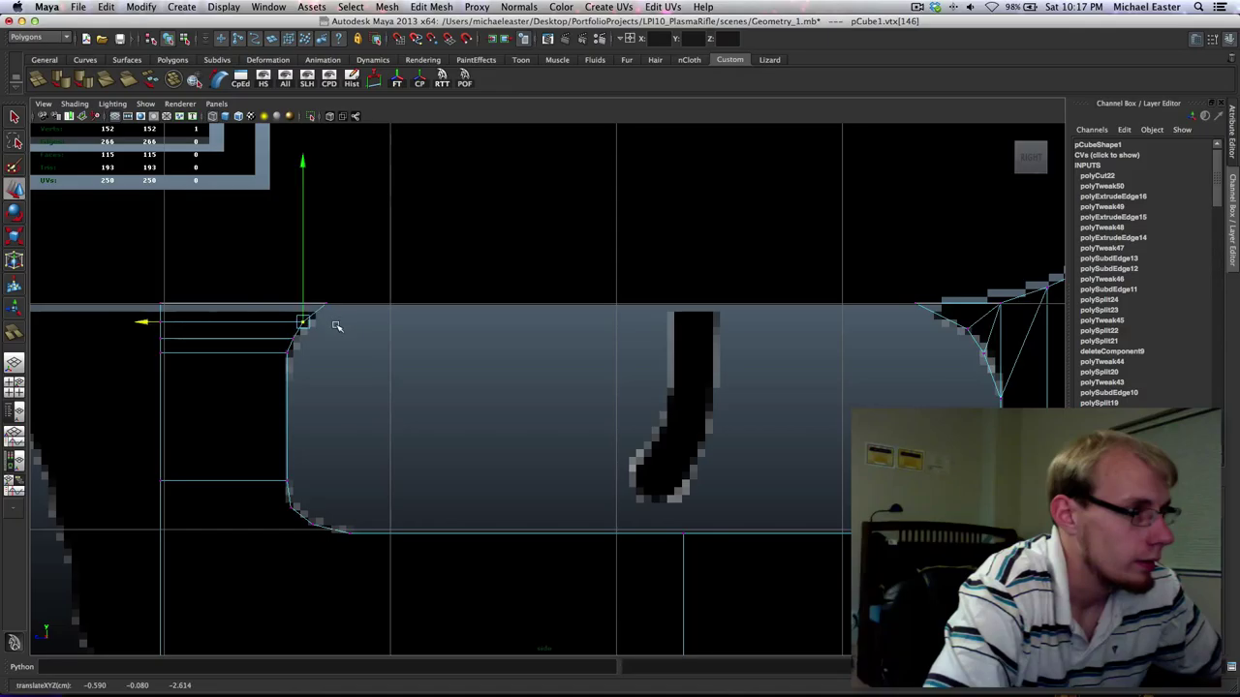
shift+drag(133, 312, 177, 328)
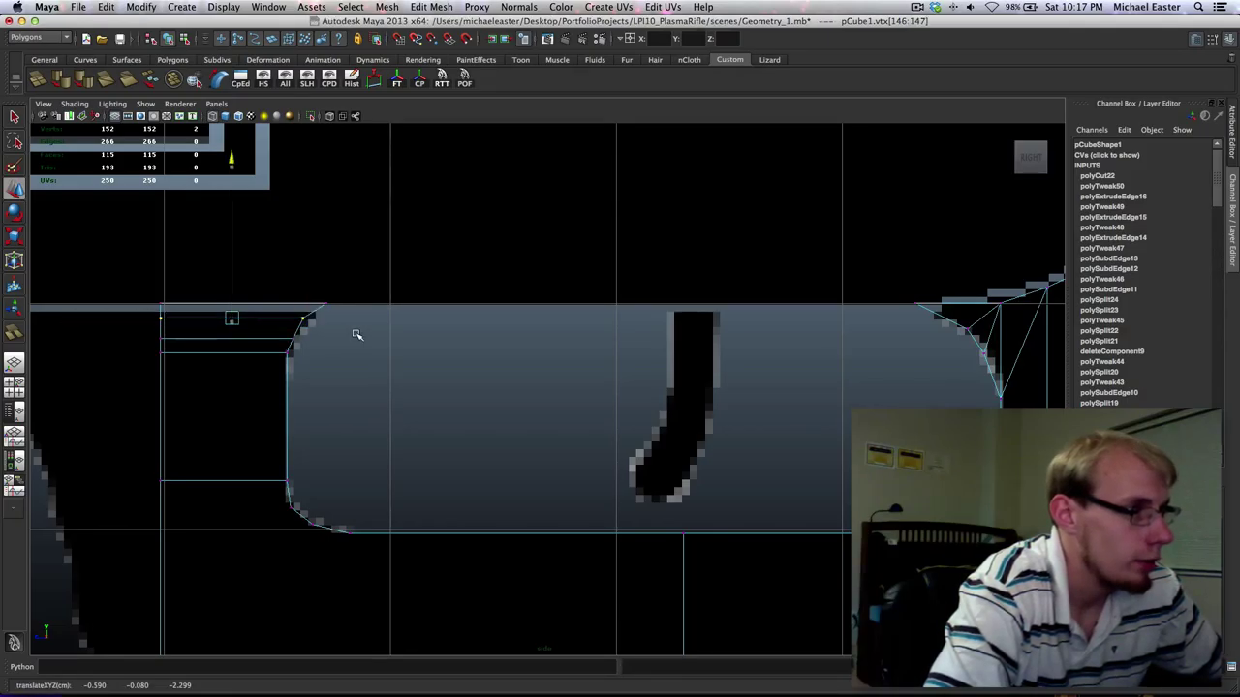
drag(292, 300, 332, 325)
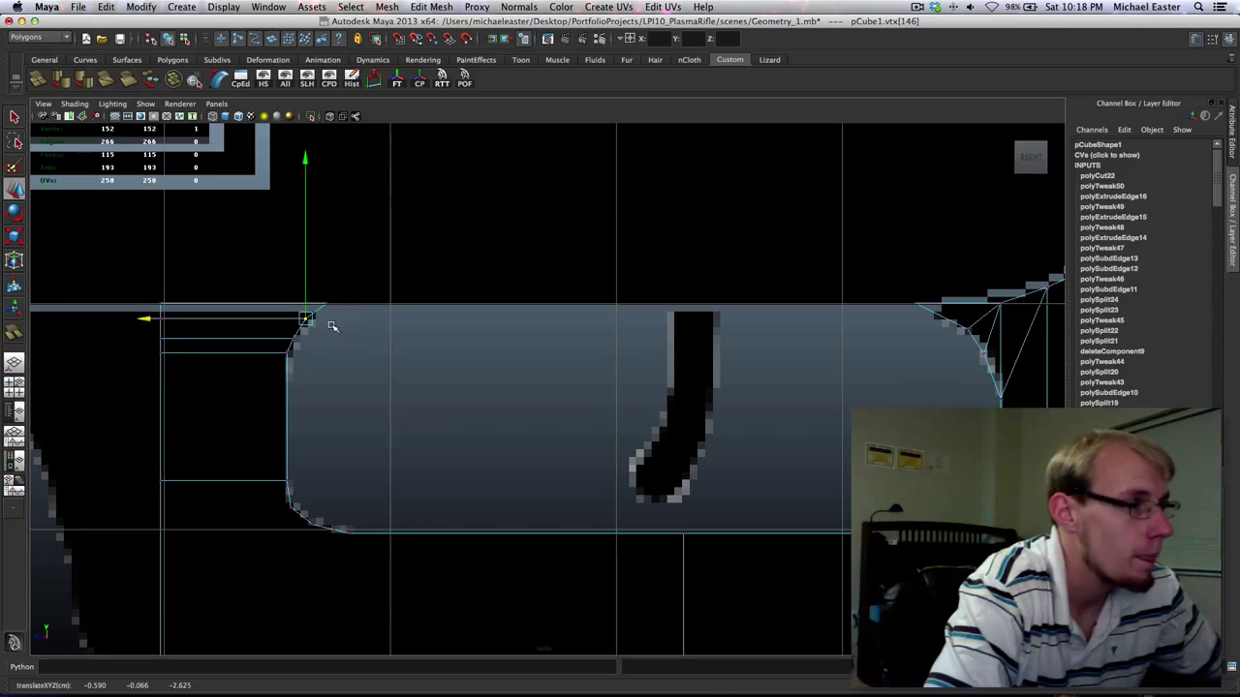
Move the four upper outer vertices forward to the front tip of the reference silhouette.
alt+middle_drag(627, 424, 617, 342)
alt+middle_drag(438, 492, 433, 433)
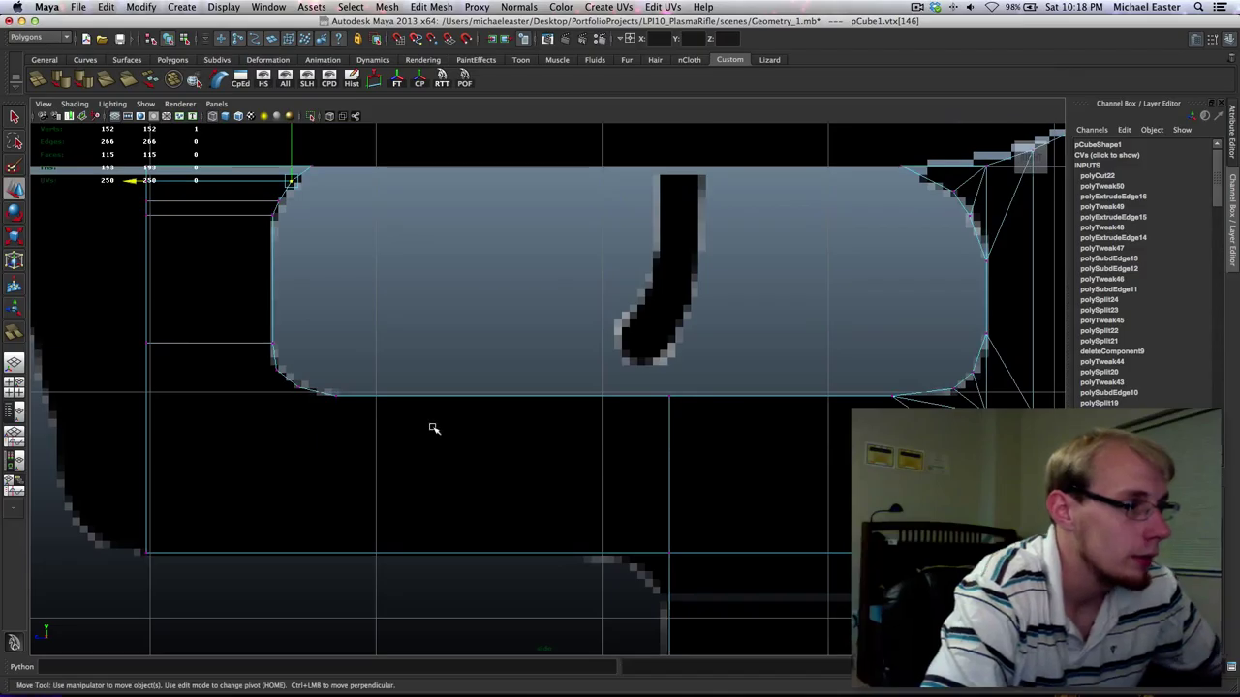
scroll(433, 431, down, 3)
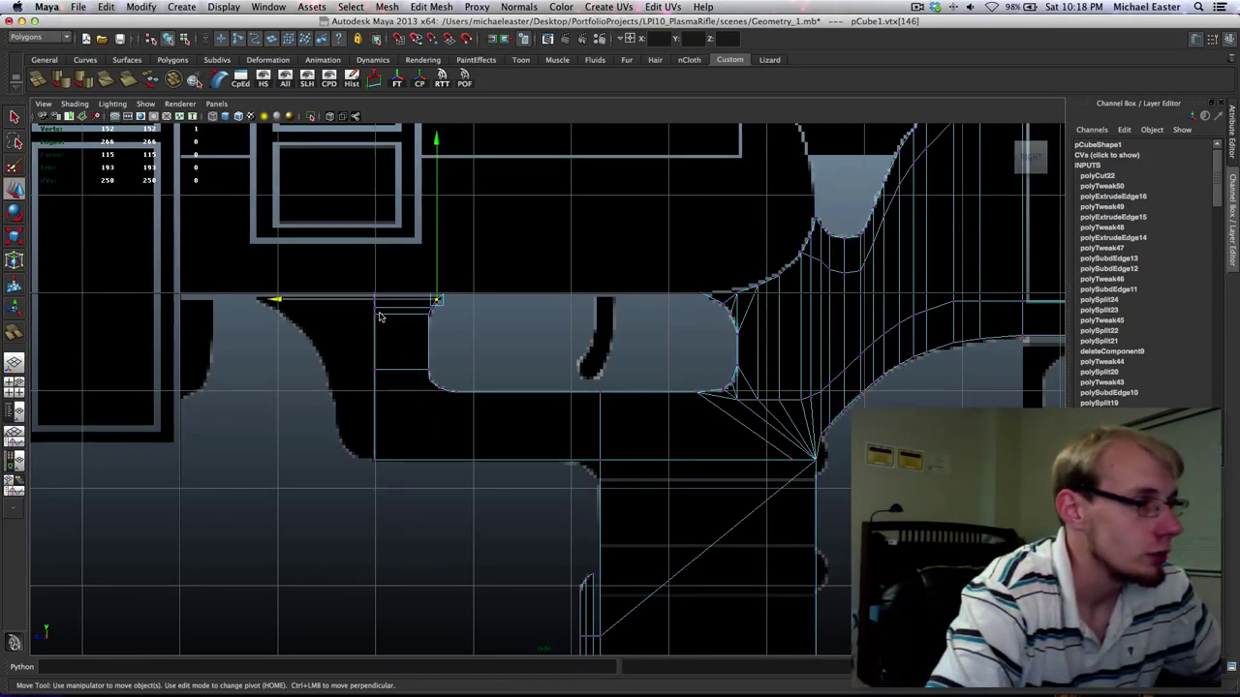
right_drag(380, 313, 325, 313)
key(q)
drag(340, 245, 415, 340)
key(w)
middle_drag(556, 353, 456, 351)
alt+middle_drag(317, 349, 419, 365)
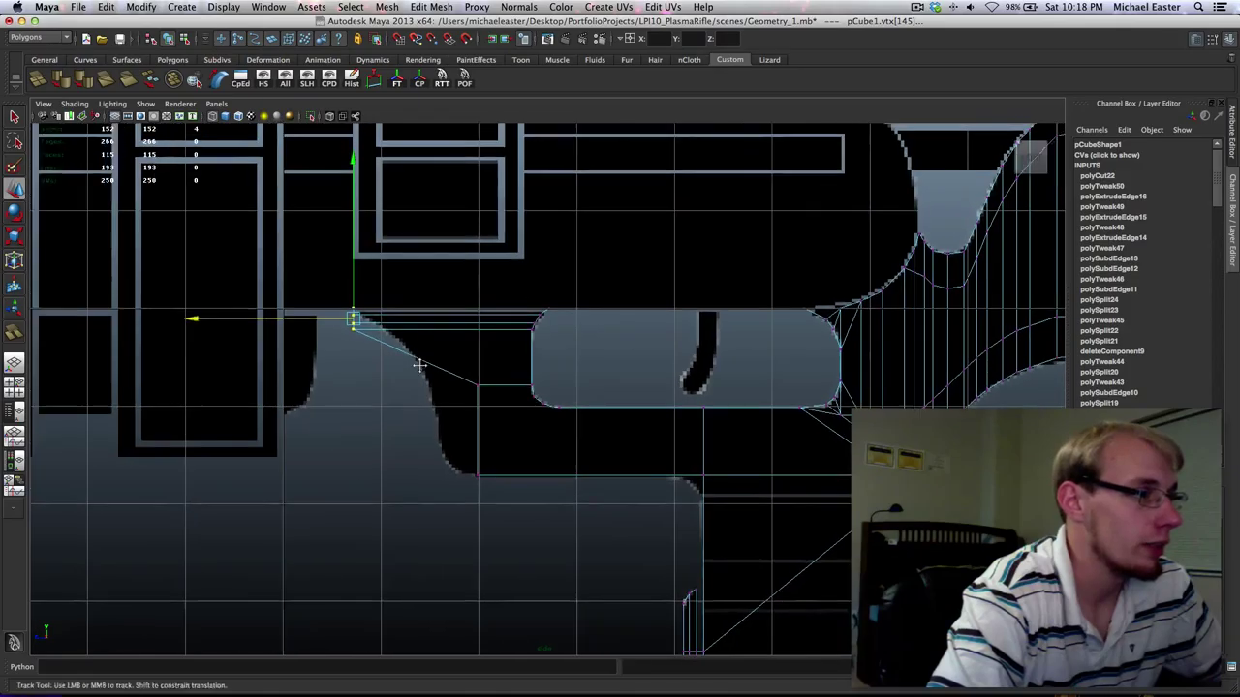
alt+right_drag(419, 365, 432, 376)
alt+middle_drag(274, 319, 424, 372)
alt+right_drag(424, 372, 463, 434)
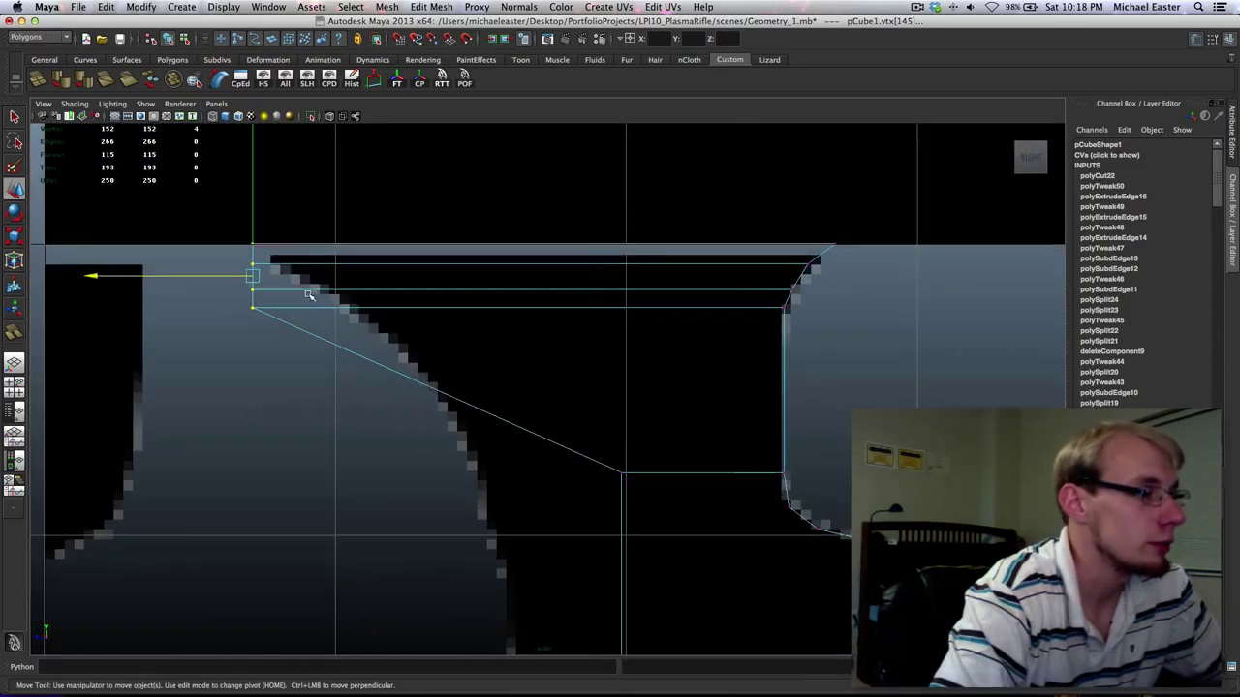
middle_drag(430, 296, 425, 298)
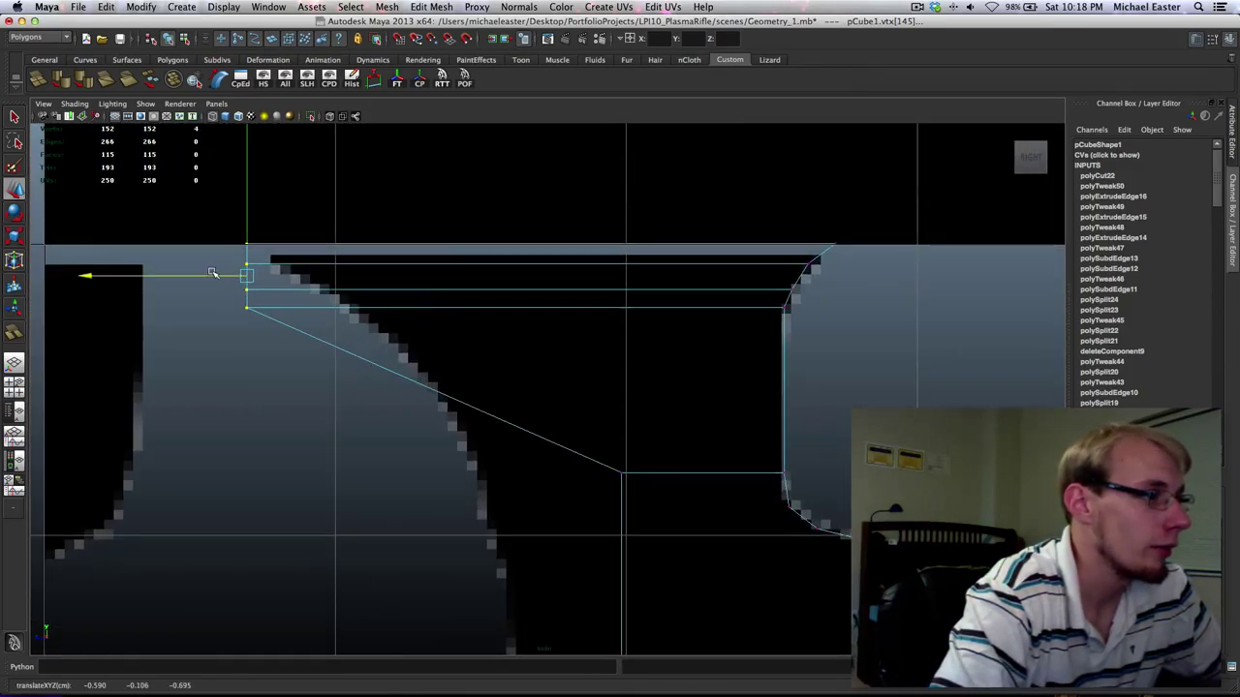
Move the outer vertices below the front tip rearward to follow the reference's curved front edge.
drag(217, 260, 296, 343)
middle_drag(340, 349, 423, 355)
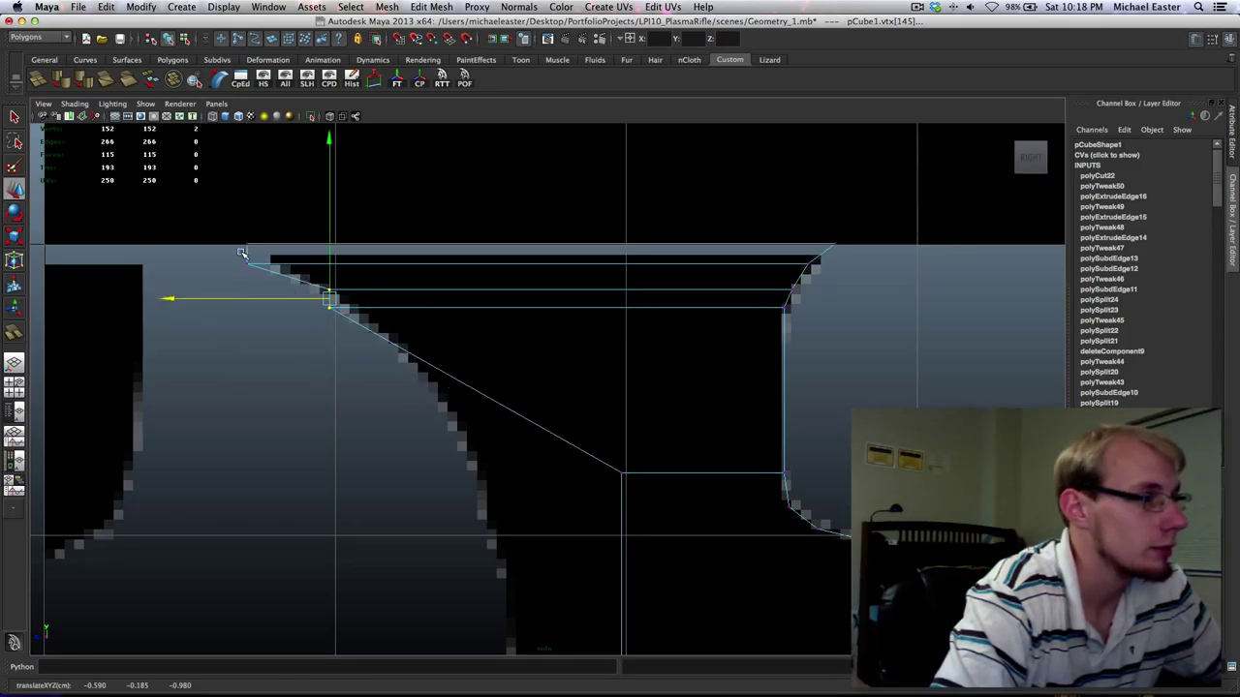
drag(235, 258, 269, 280)
middle_drag(308, 273, 322, 274)
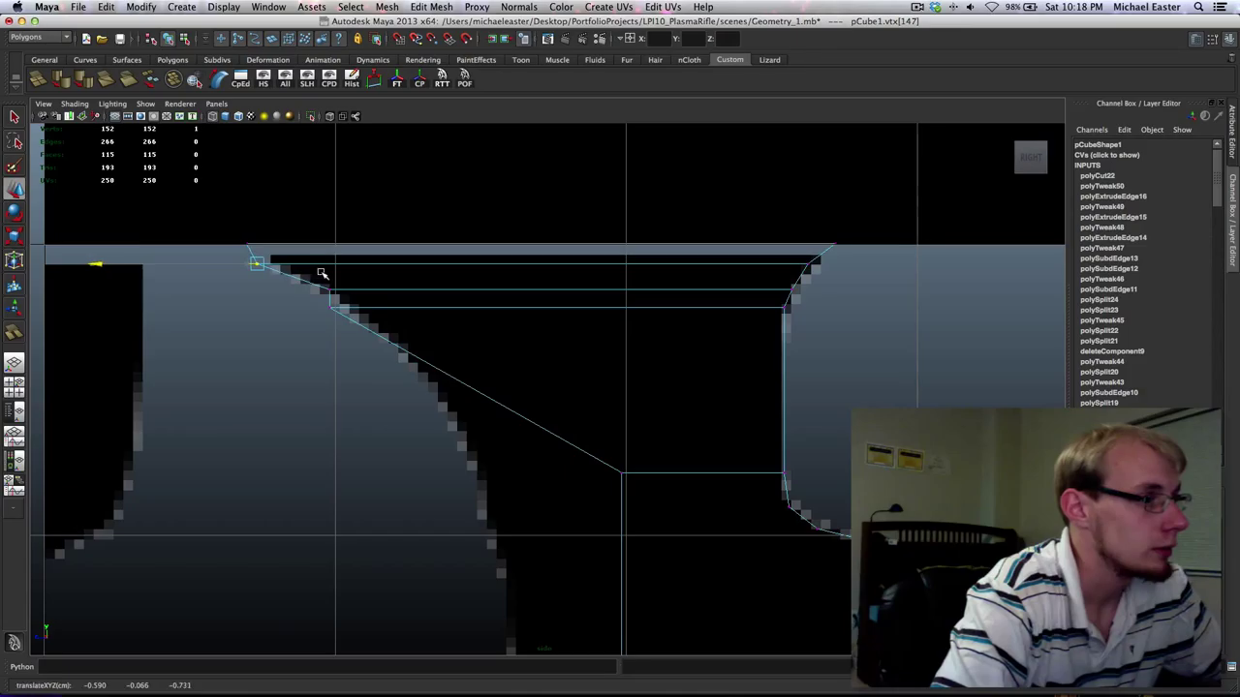
click(334, 307)
middle_drag(415, 345, 486, 342)
Move the outer vertex midway down the front side forward onto the reference's curved edge.
scroll(485, 342, down, 5)
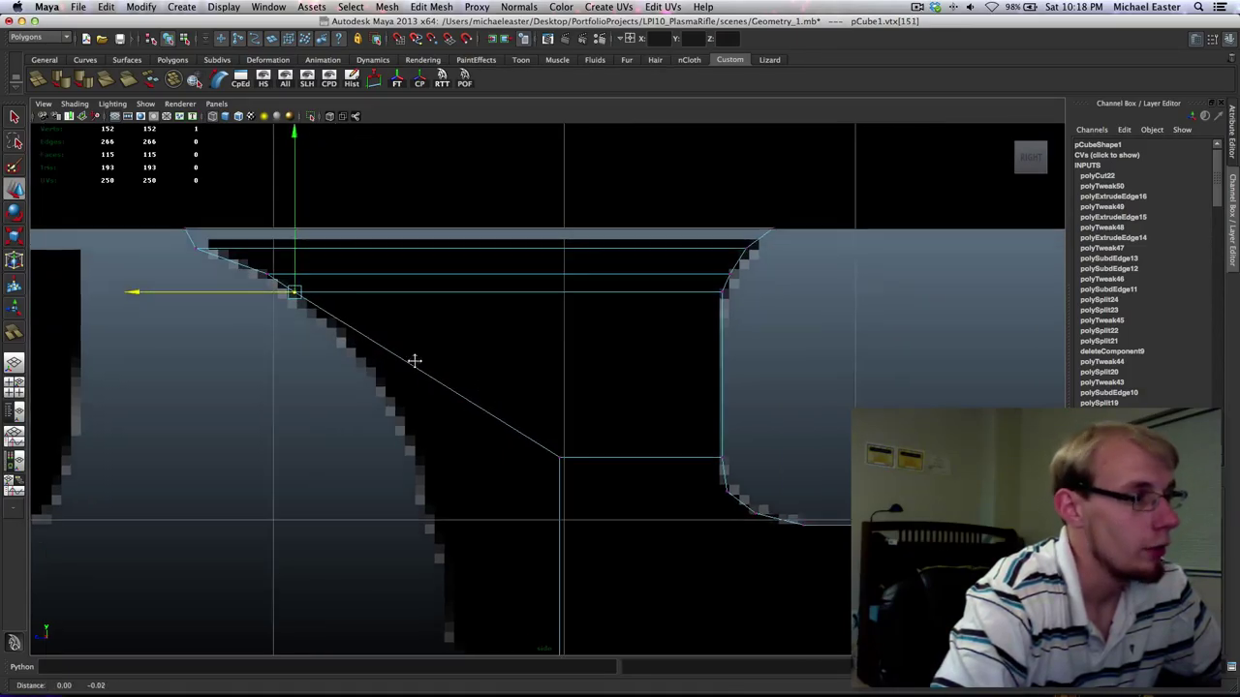
click(928, 8)
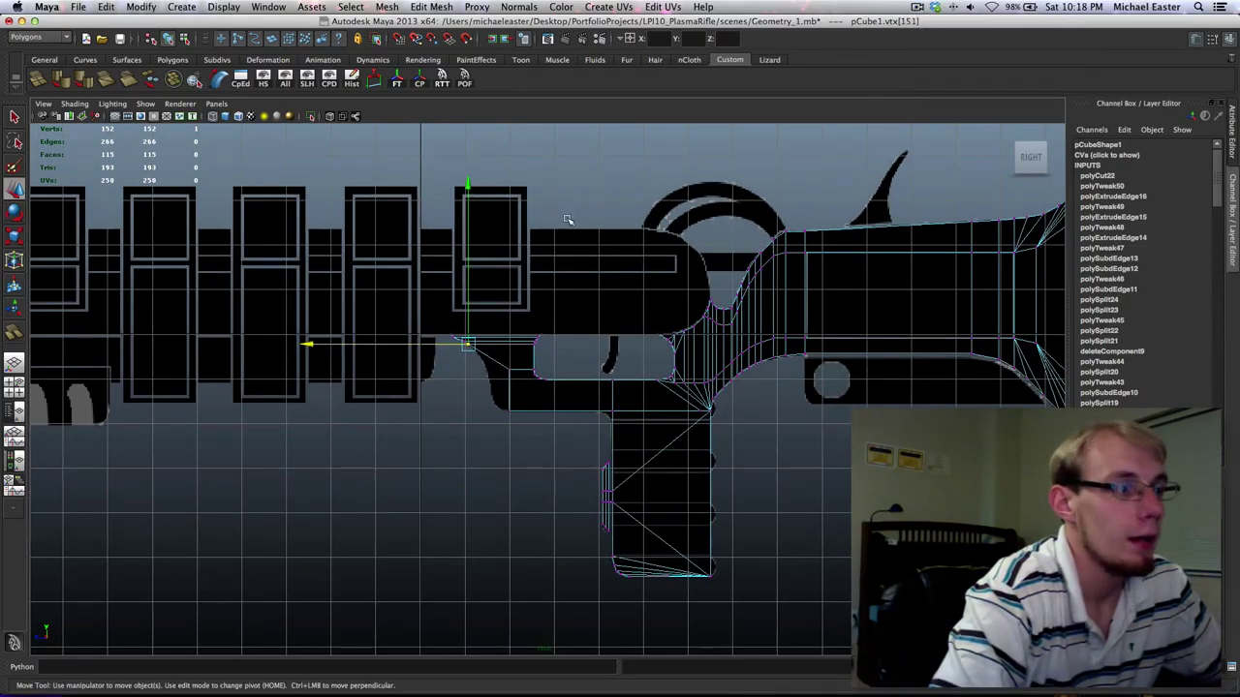
alt+middle_drag(550, 249, 529, 224)
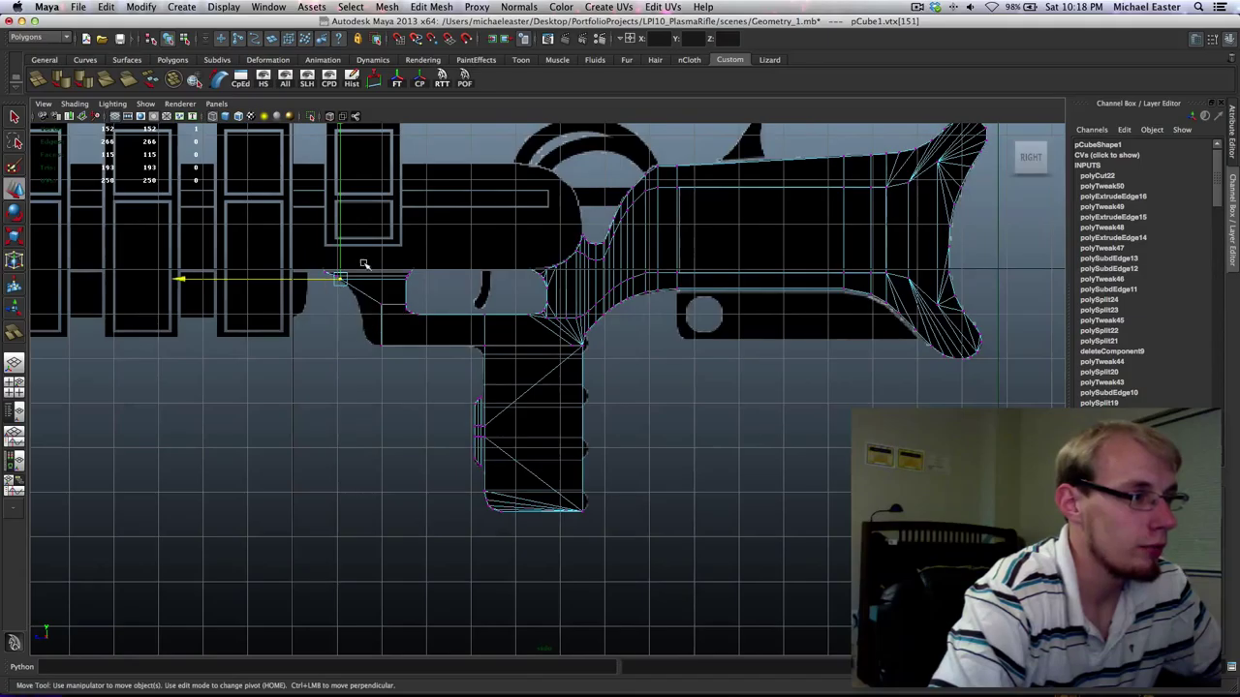
scroll(387, 320, up, 5)
alt+middle_drag(340, 362, 344, 361)
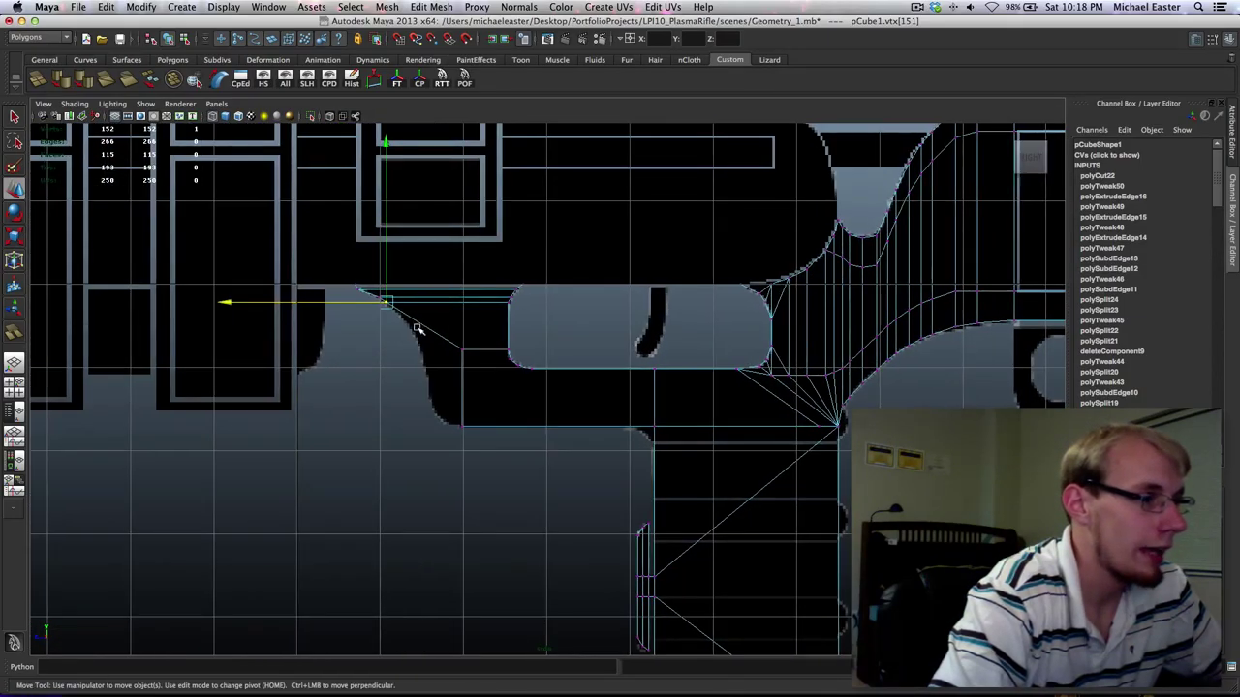
click(465, 351)
middle_drag(526, 379, 490, 385)
scroll(484, 373, up, 10)
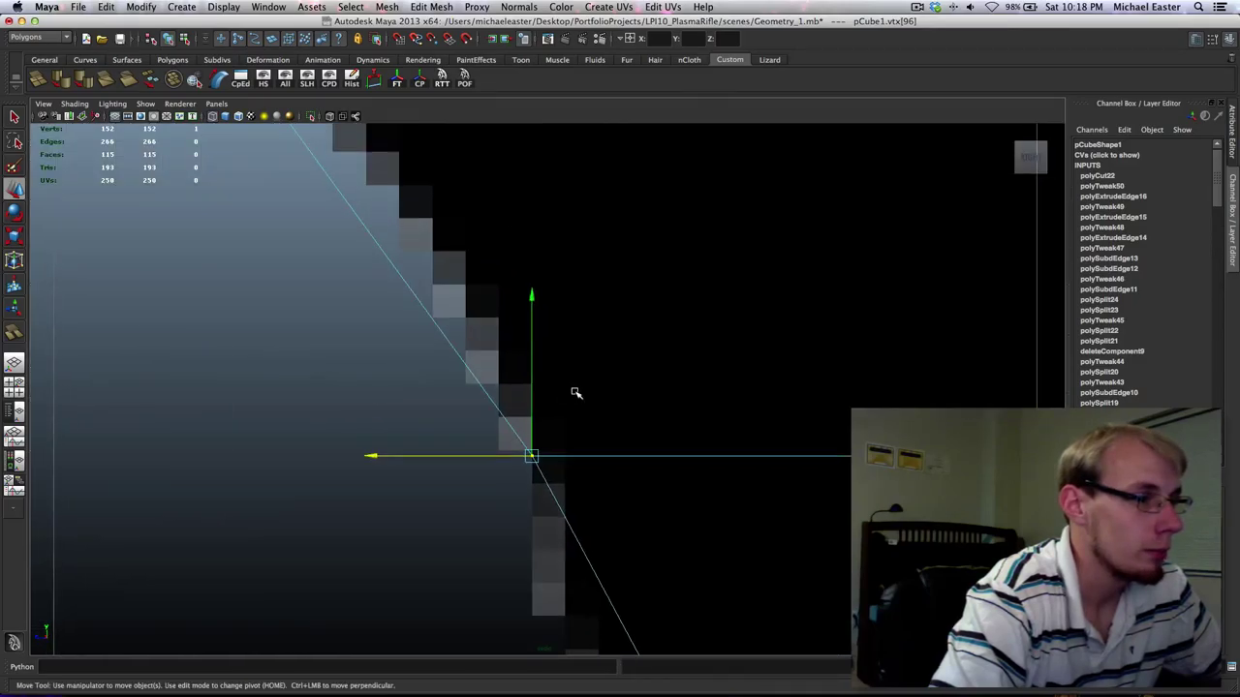
scroll(592, 402, down, 10)
scroll(583, 389, up, 3)
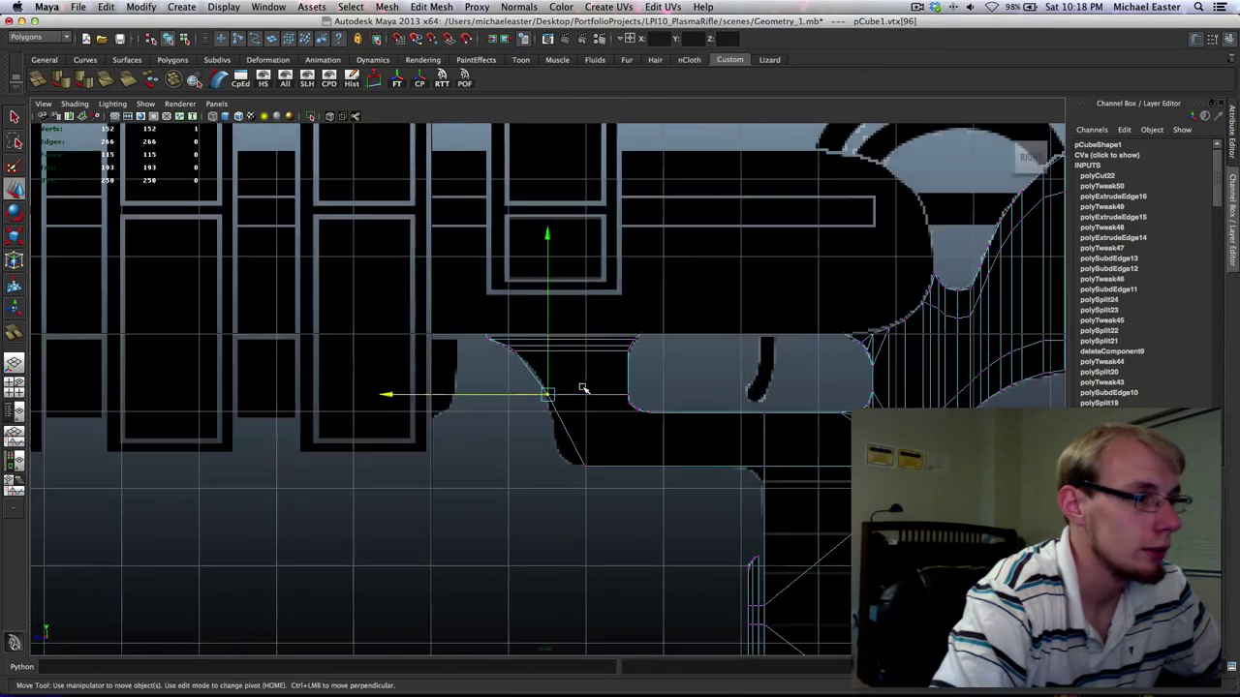
Delete the horizontal edge running from the middle of the curved front side to the trigger opening.
right_click(528, 378)
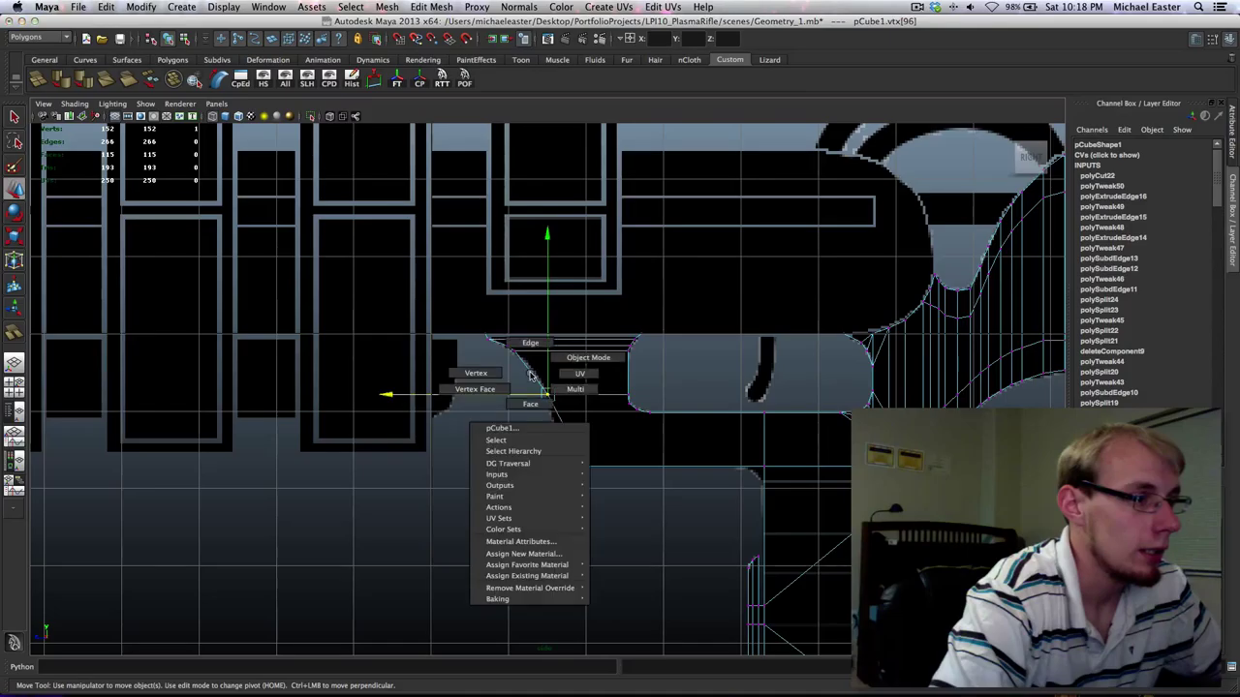
key(q)
drag(514, 368, 552, 387)
alt+middle_drag(606, 377, 401, 362)
scroll(443, 357, down, 3)
scroll(401, 362, up, 4)
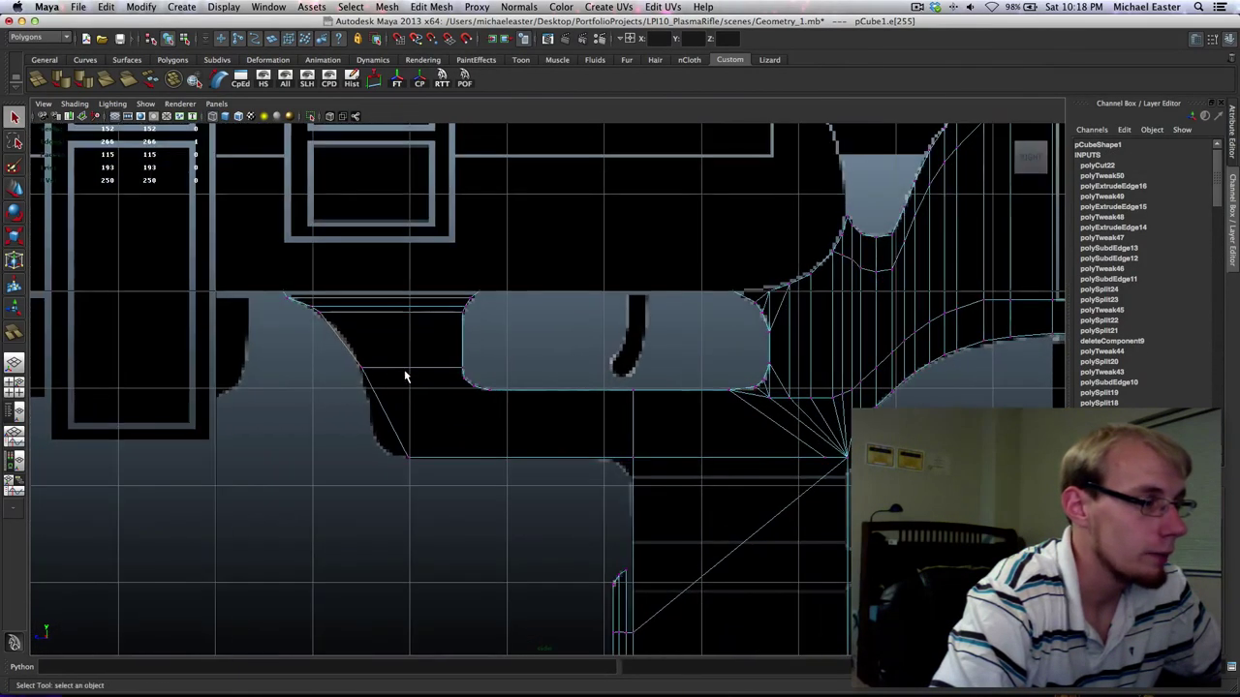
key(Delete)
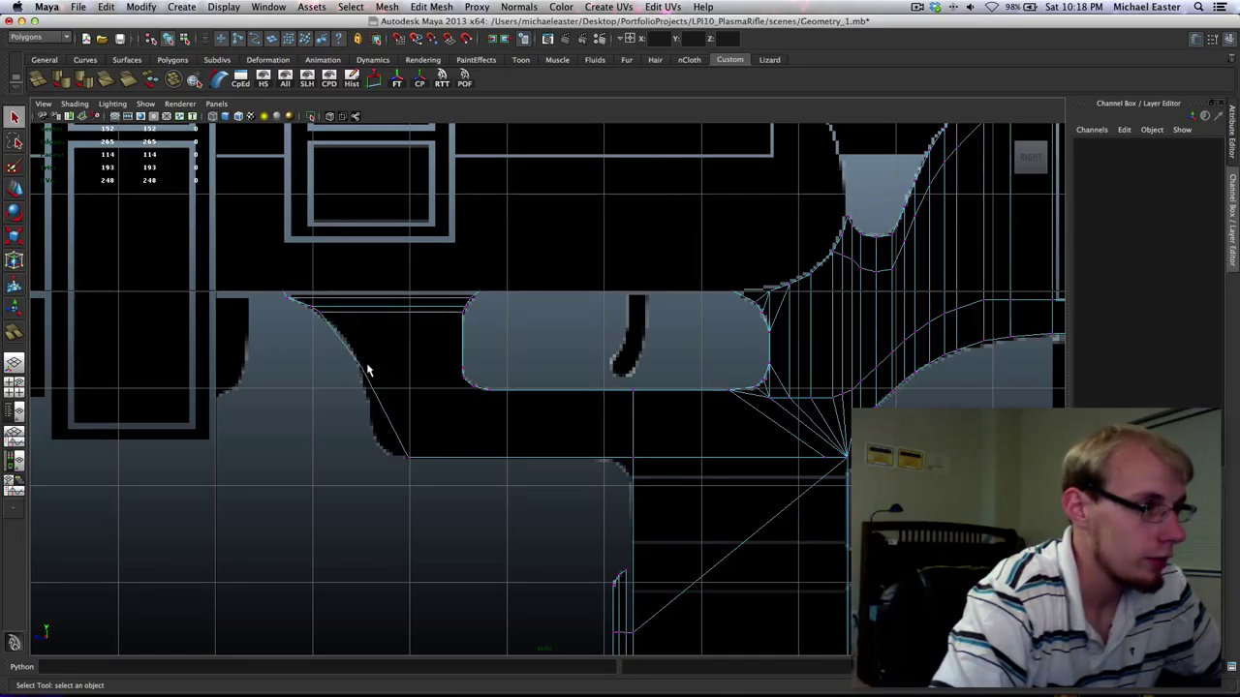
Add divisions to the upper sloping edge of the curved front side, inserting two vertices, and switch to vertex selection.
click(355, 361)
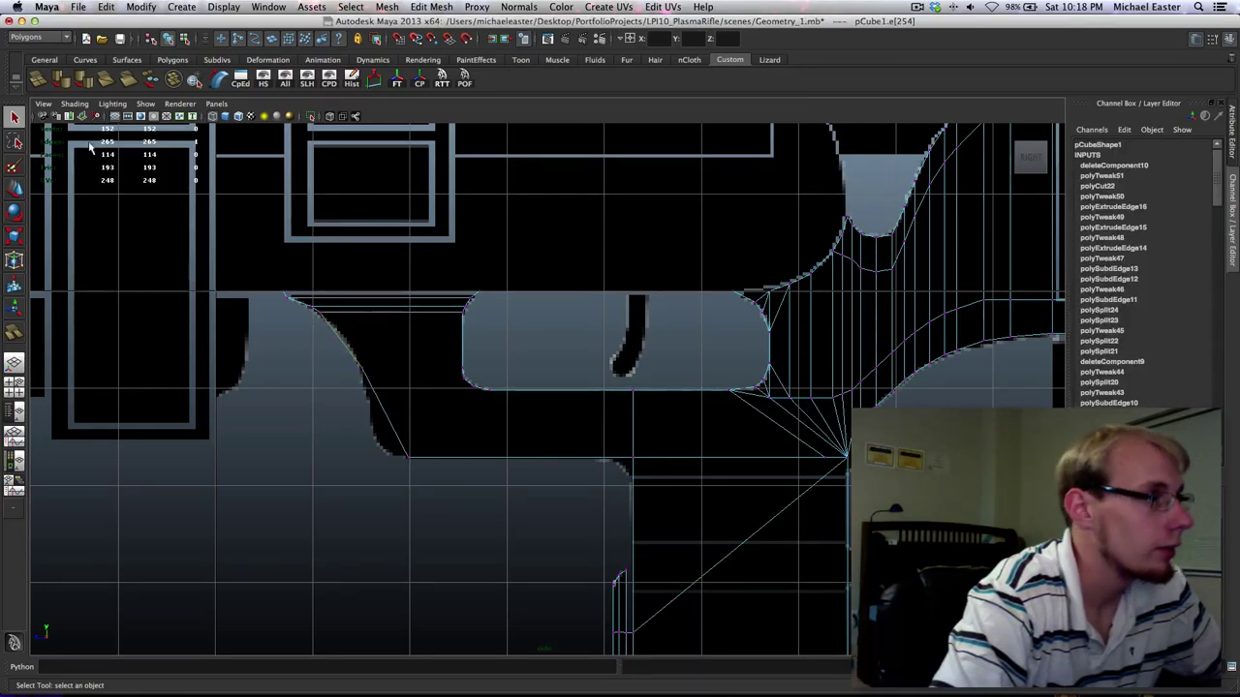
click(38, 81)
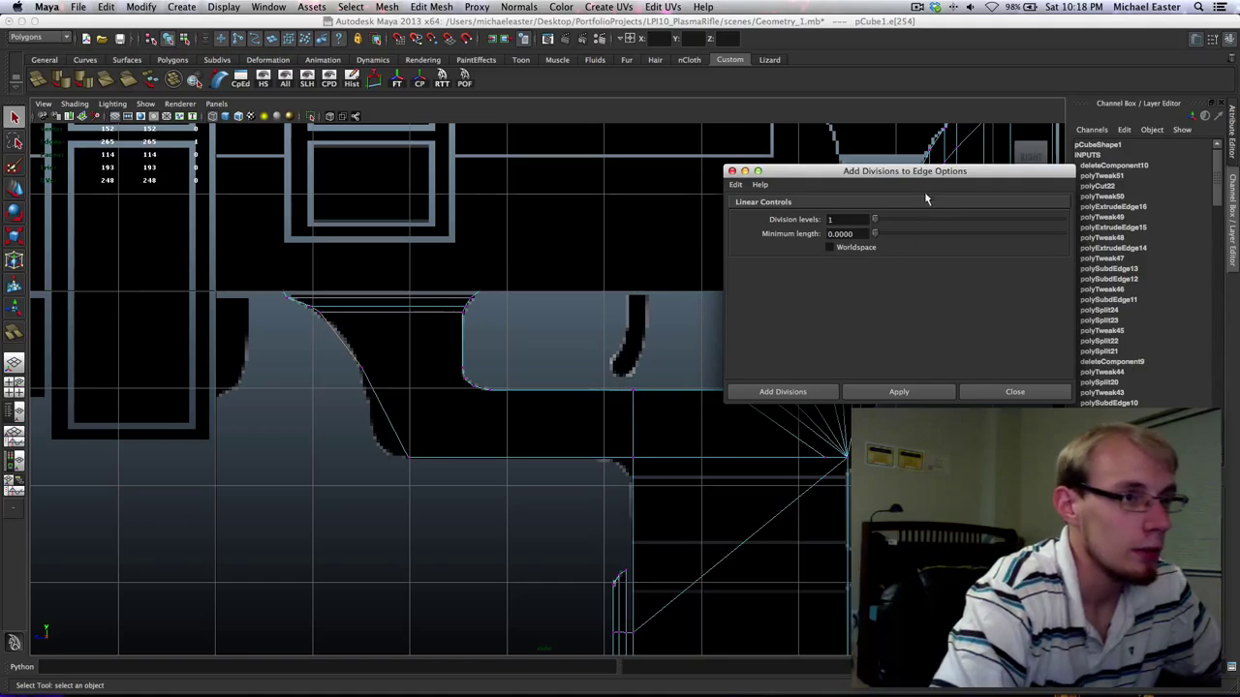
click(780, 395)
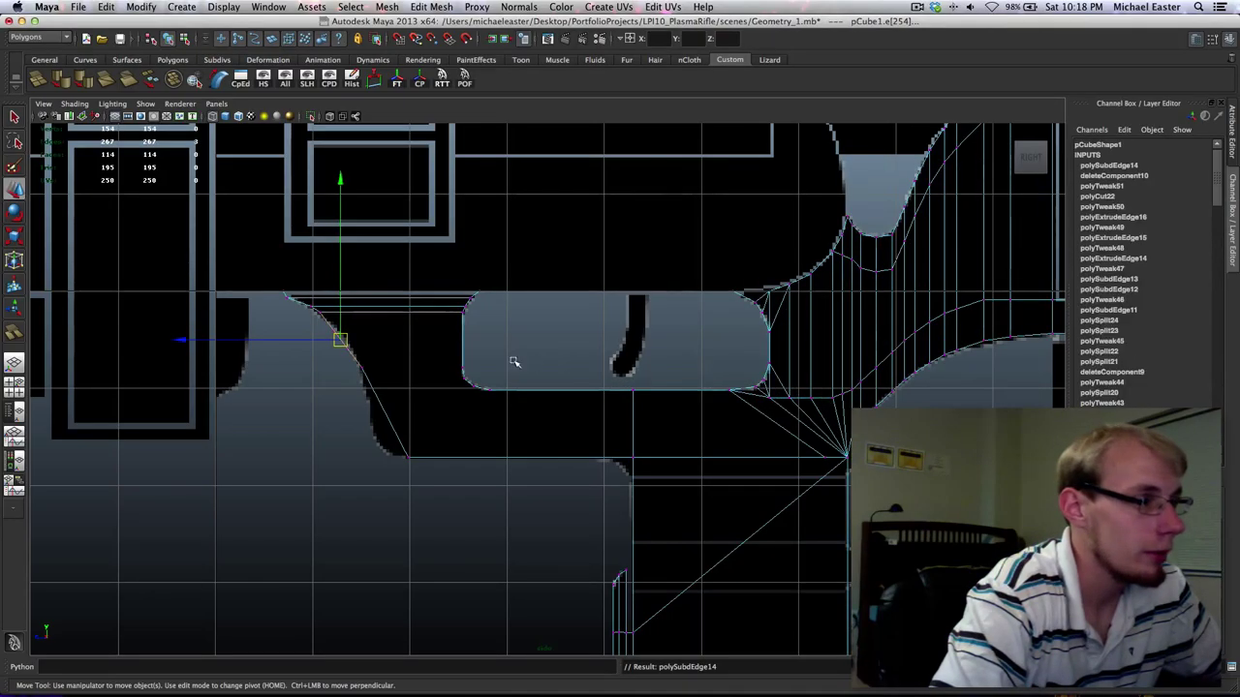
right_drag(347, 354, 296, 347)
key(q)
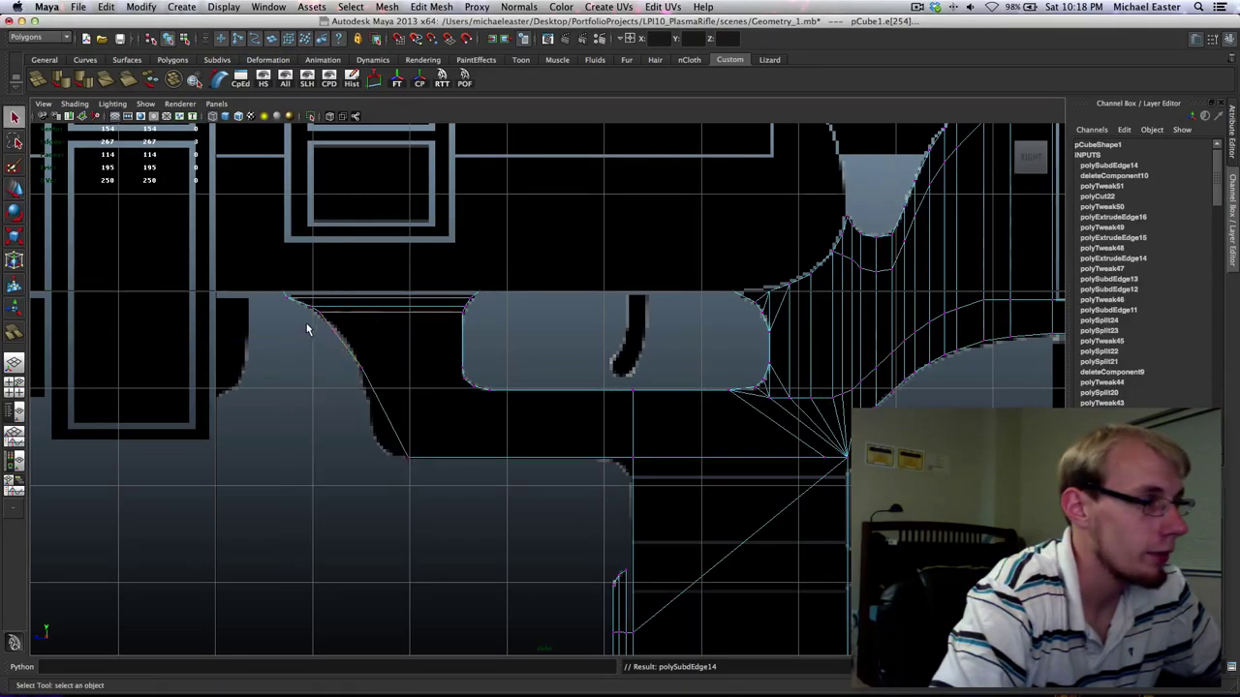
Move the two inserted vertices and the vertex below them onto the reference's curved front edge.
drag(308, 325, 359, 363)
key(w)
middle_drag(388, 332, 392, 336)
drag(403, 342, 350, 357)
middle_drag(395, 347, 400, 352)
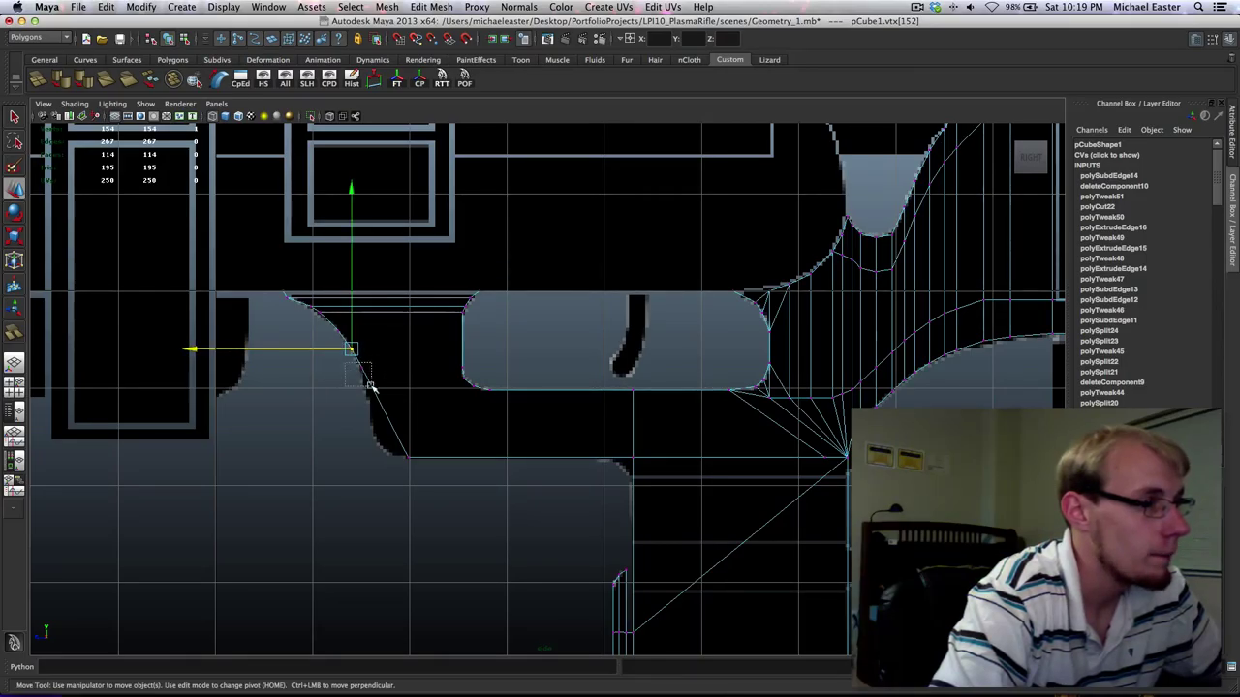
click(366, 376)
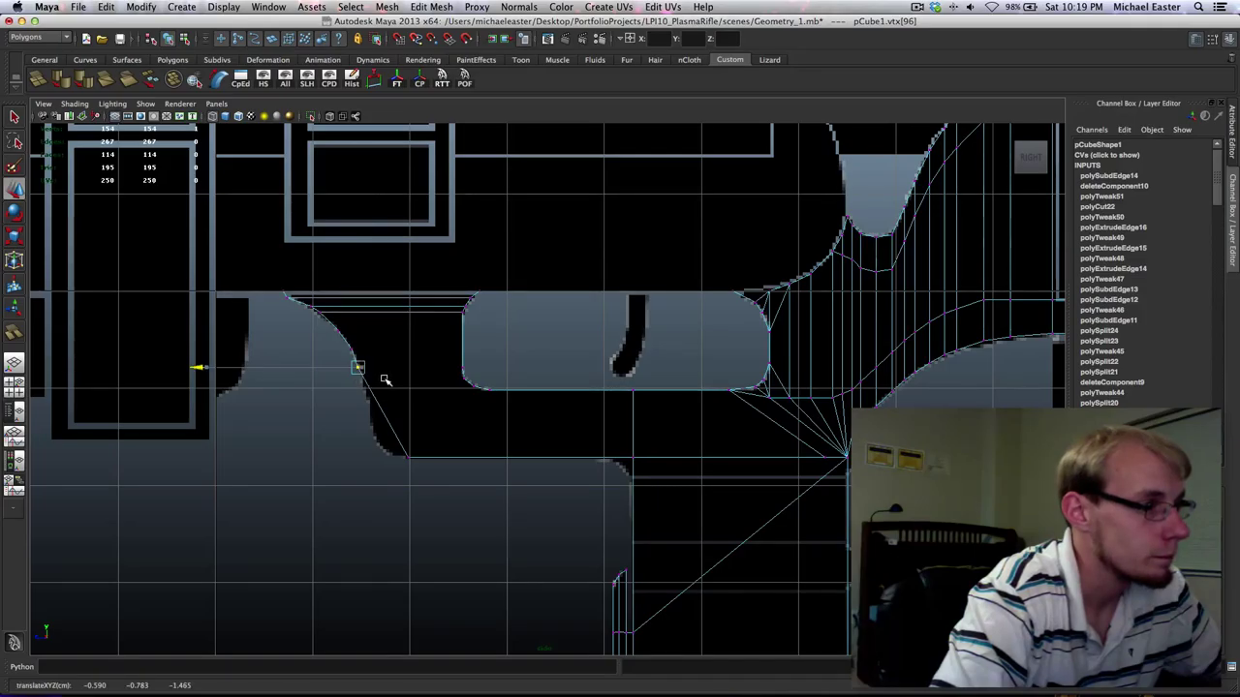
middle_drag(385, 379, 377, 329)
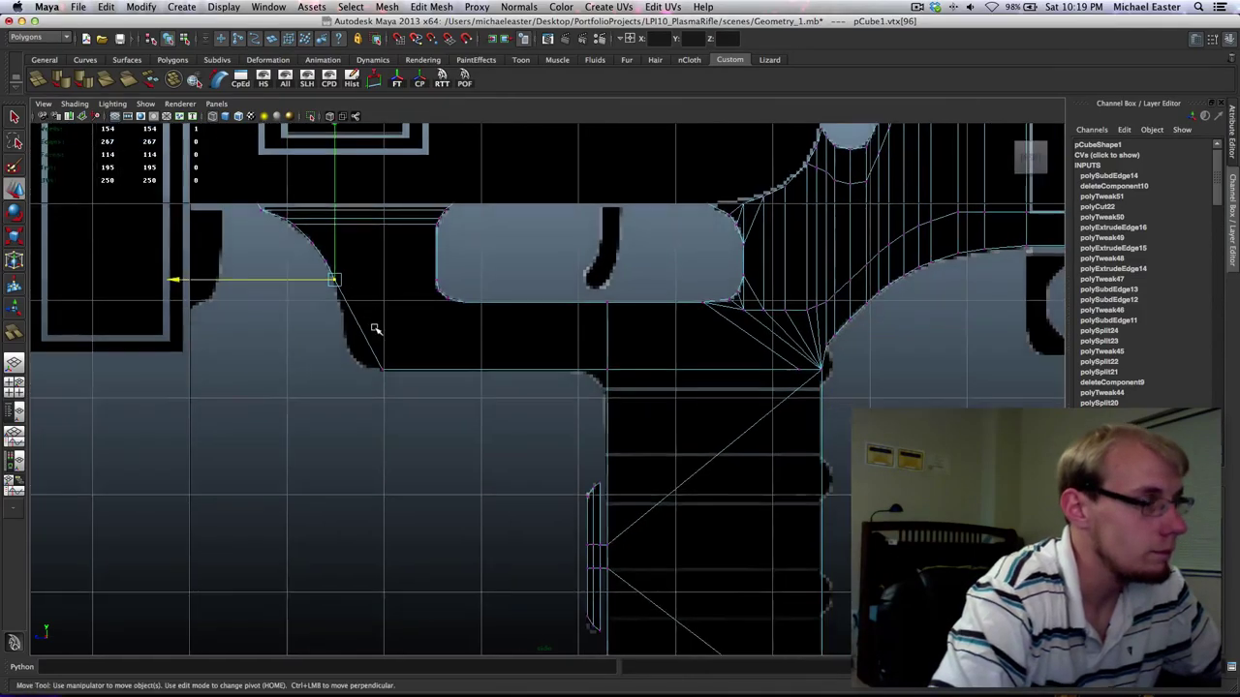
Add divisions to the lower sloping edge of the curved front side with division levels set to 4.
alt+right_drag(377, 329, 455, 479)
right_drag(276, 292, 291, 277)
key(q)
alt+middle_drag(333, 272, 388, 277)
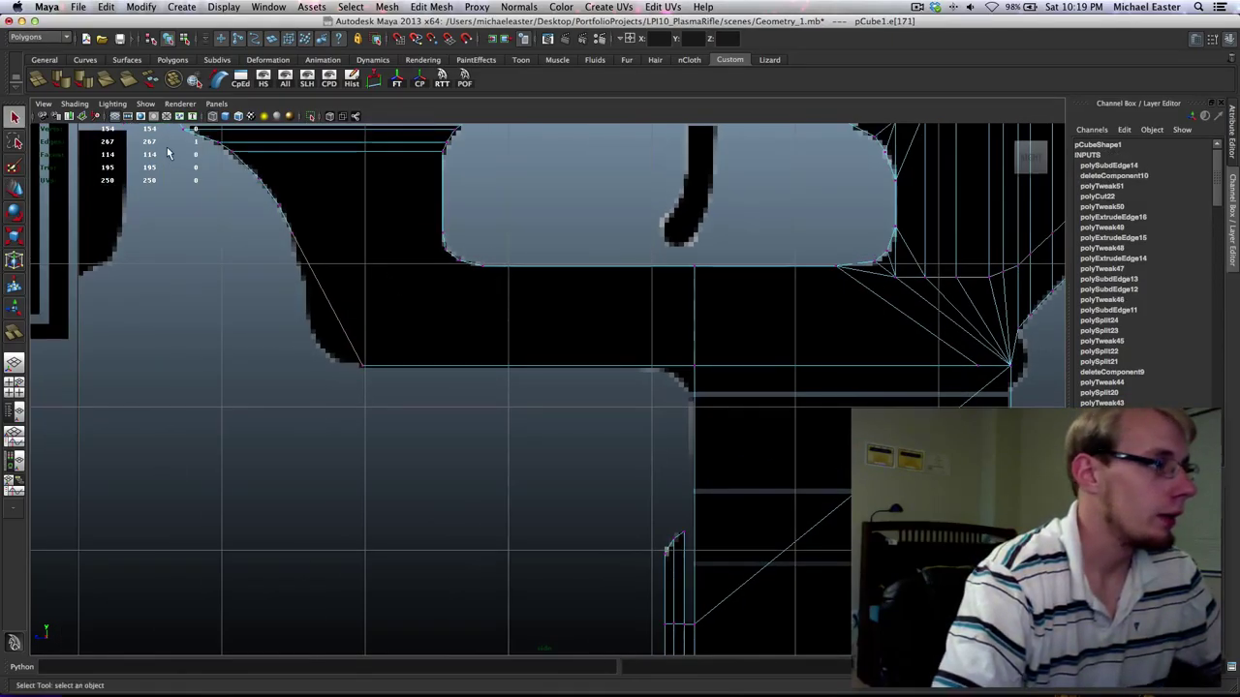
double_click(29, 81)
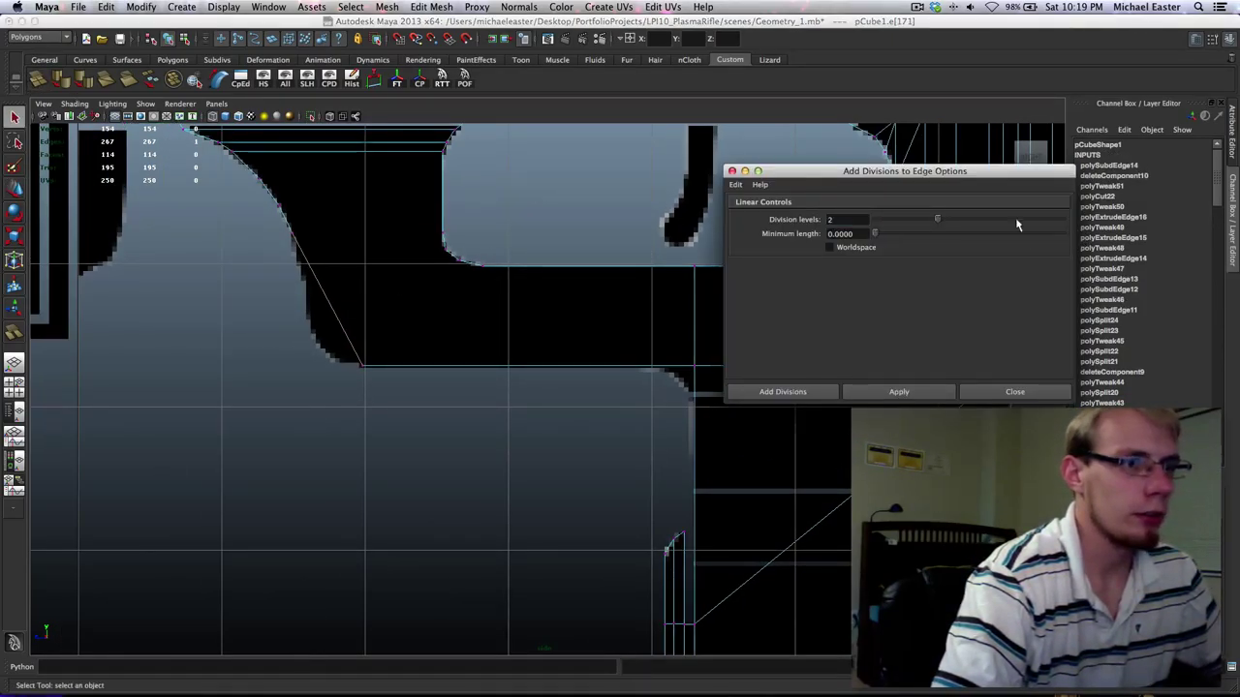
click(801, 390)
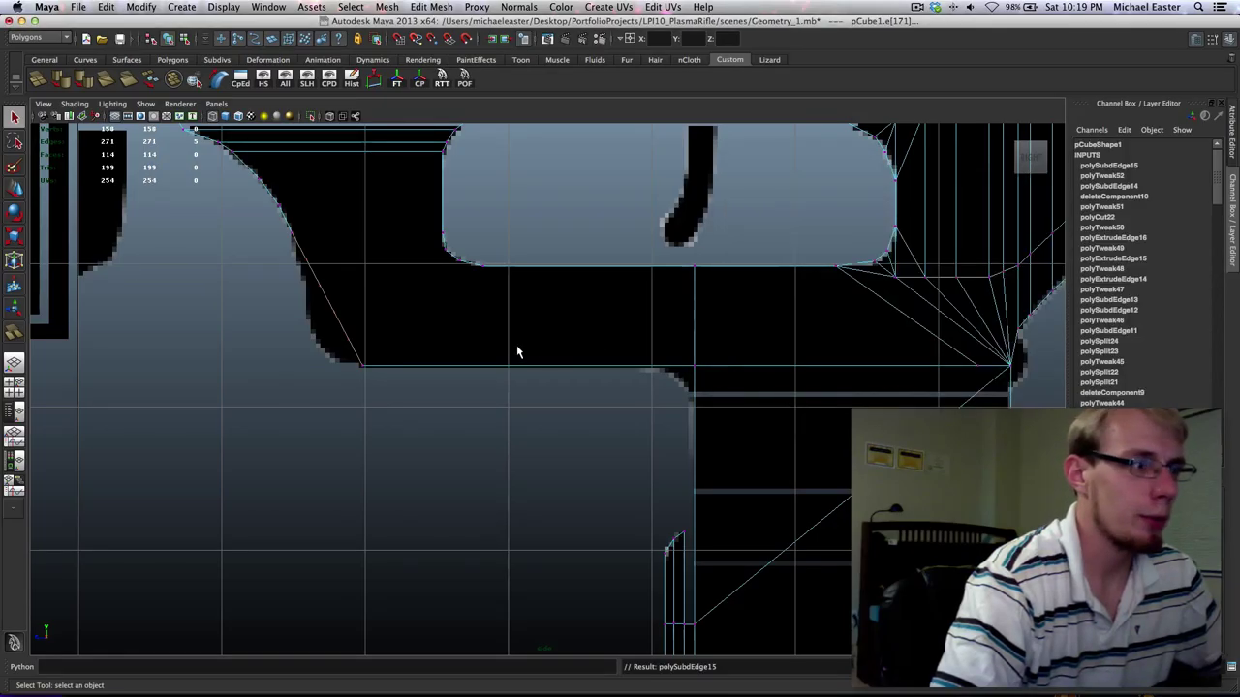
Move the four new vertices on the lower sloping edge one by one onto the reference's curved front edge.
right_drag(311, 263, 244, 249)
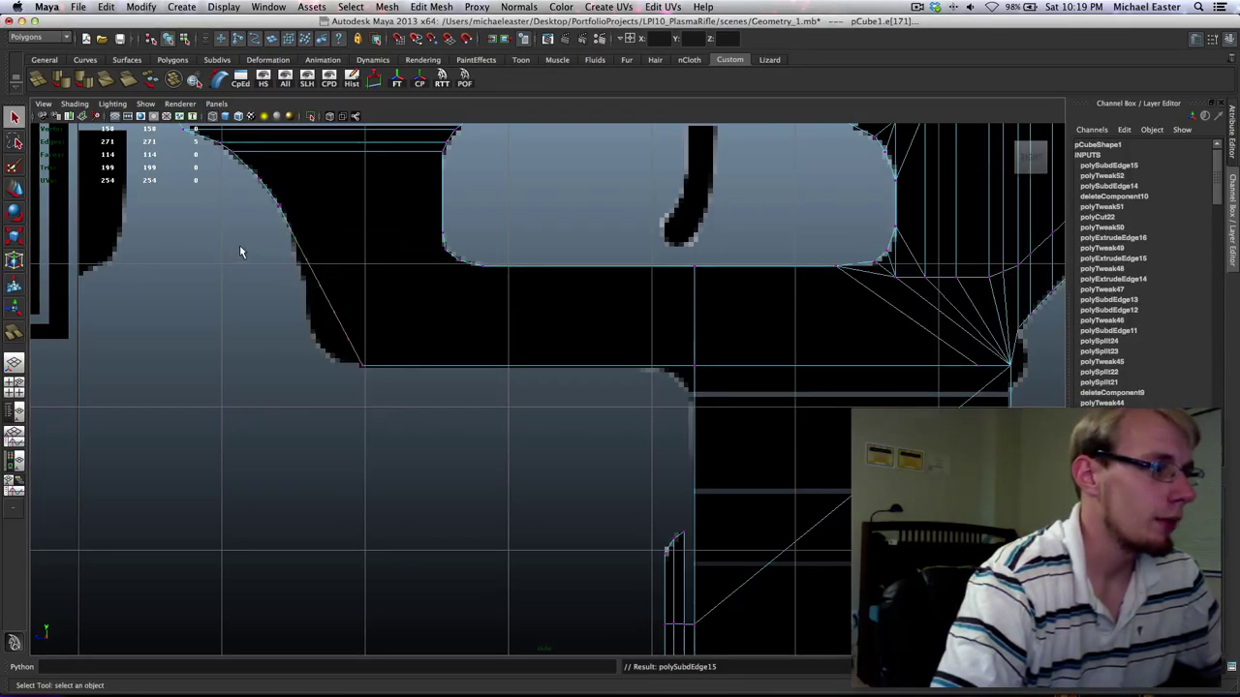
key(w)
click(306, 261)
middle_drag(423, 284, 417, 285)
drag(341, 267, 300, 304)
middle_drag(390, 286, 376, 287)
drag(354, 294, 322, 331)
middle_drag(407, 294, 326, 292)
middle_click(387, 295)
drag(336, 316, 378, 346)
middle_drag(412, 335, 368, 338)
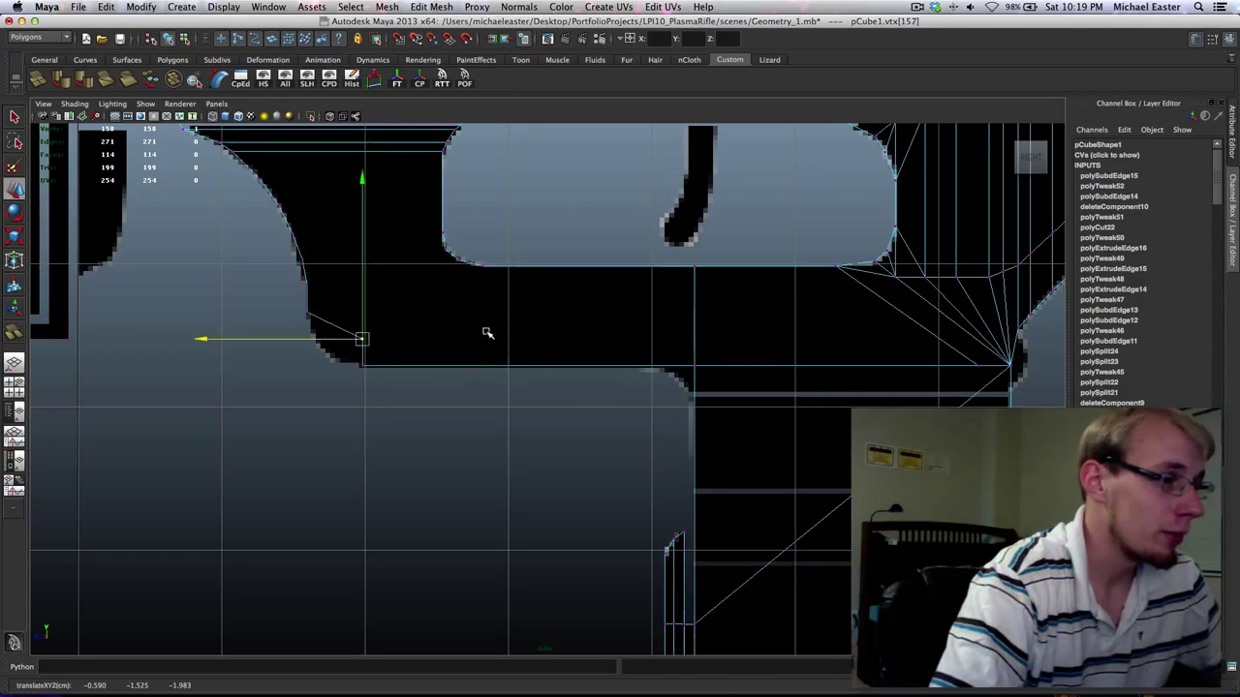
middle_drag(487, 333, 450, 327)
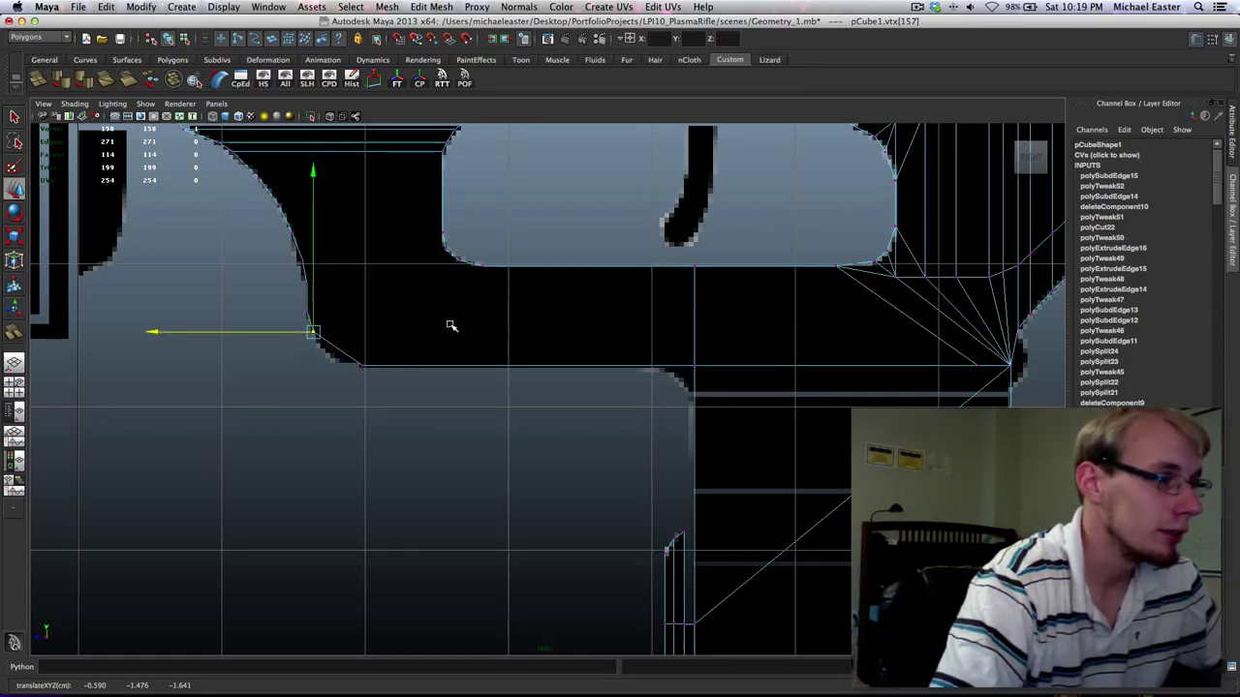
Add four divisions to the short sloping edge at the lower end of the curved front side.
right_drag(335, 348, 348, 317)
key(q)
drag(349, 318, 333, 367)
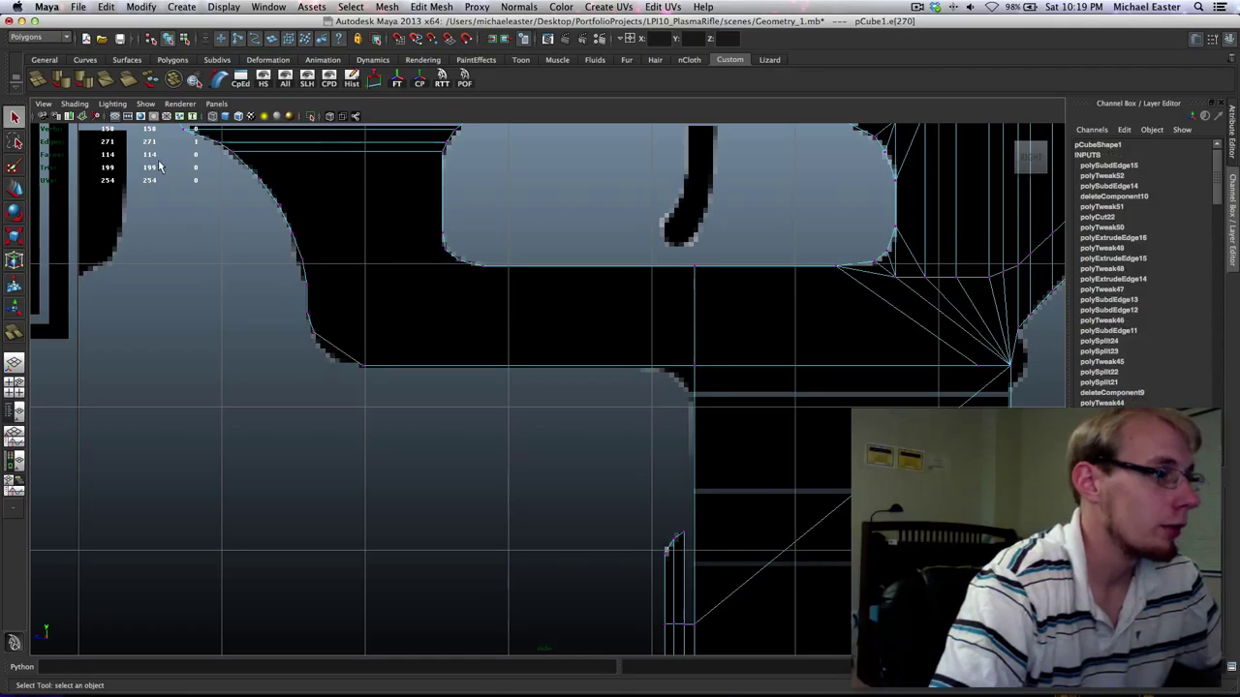
click(37, 82)
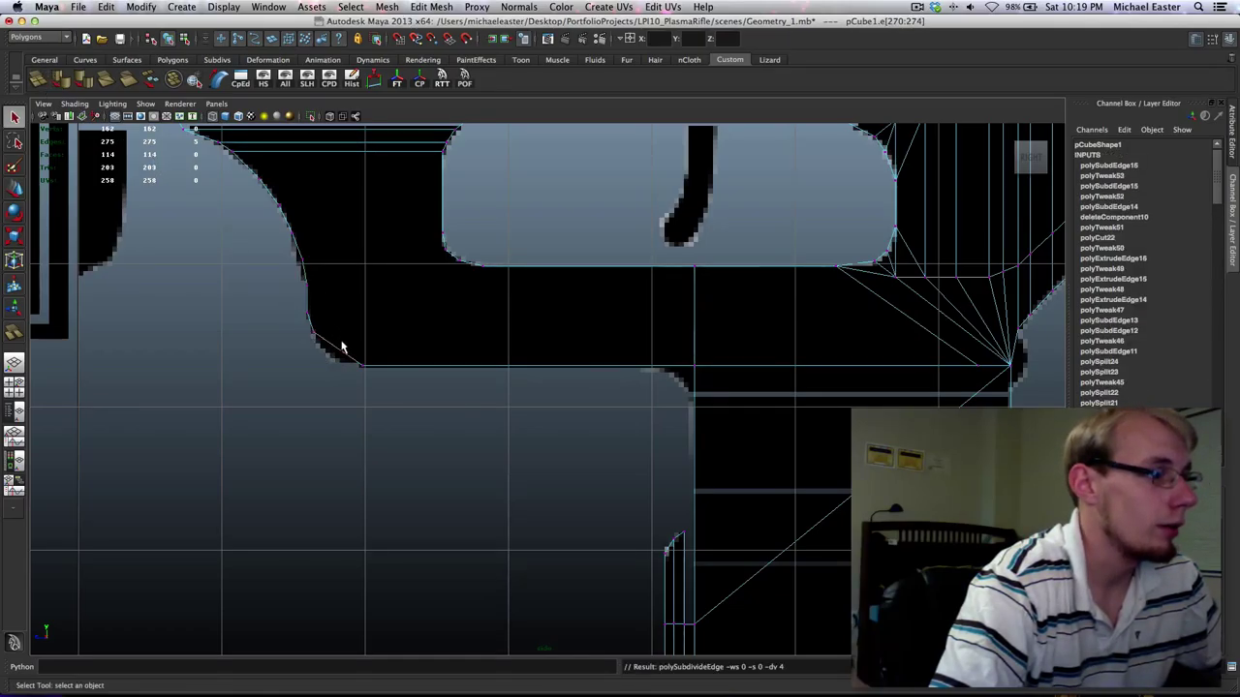
Delete three of the vertices on the short sloping edge and move the remaining one onto the reference's rounded lower corner.
right_drag(344, 354, 326, 351)
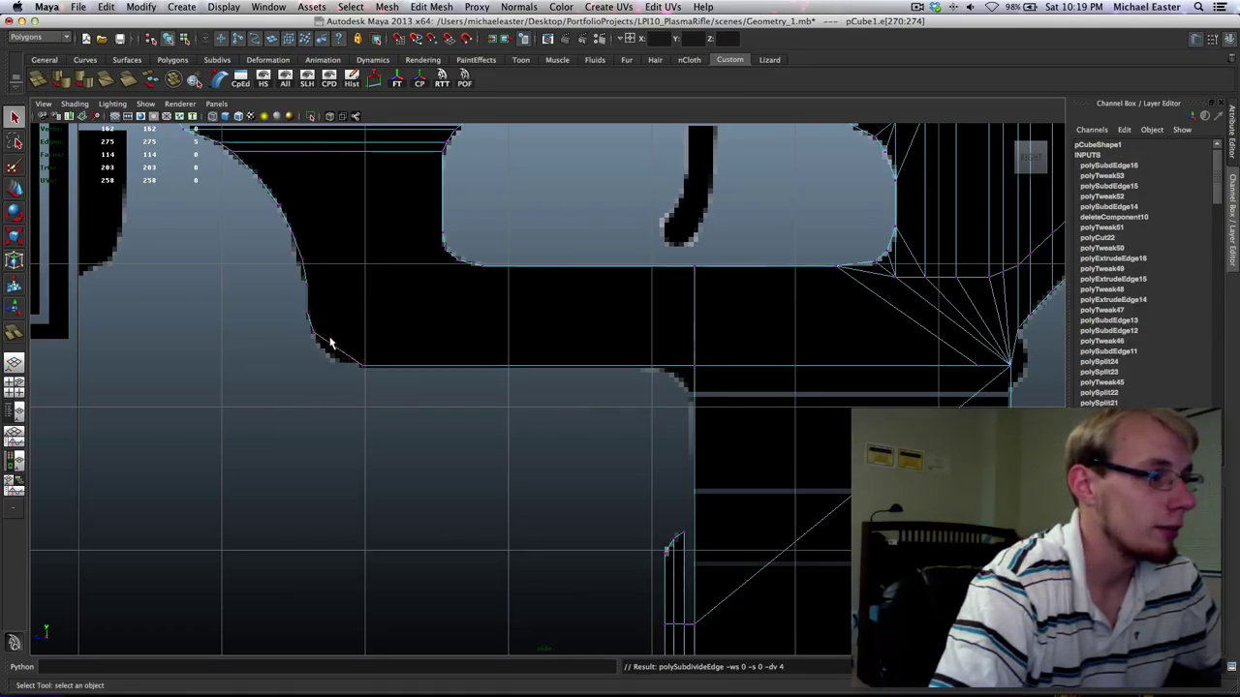
mouse_move(329, 343)
mouse_down()
mouse_move(353, 362)
mouse_move(317, 349)
mouse_up()
key(Delete)
key(w)
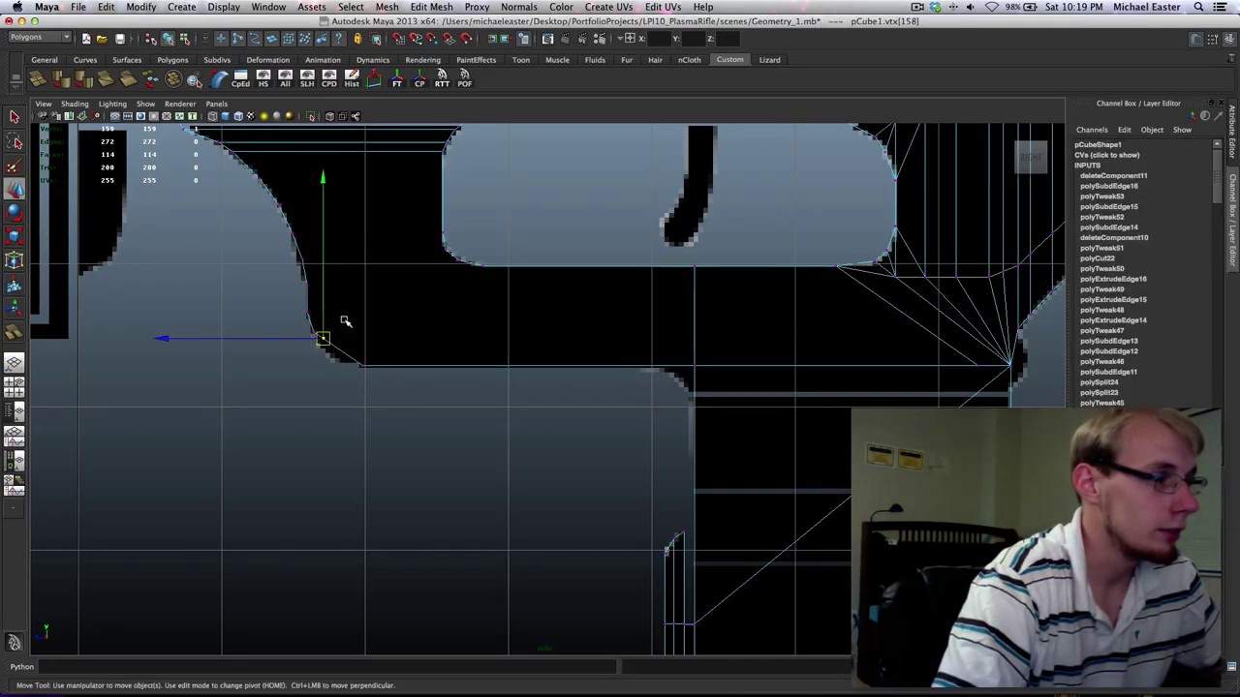
shift+middle_drag(342, 319, 346, 335)
Add one division to the last short edge before the straight underside.
right_drag(343, 357, 345, 327)
key(q)
drag(350, 336, 344, 378)
click(38, 84)
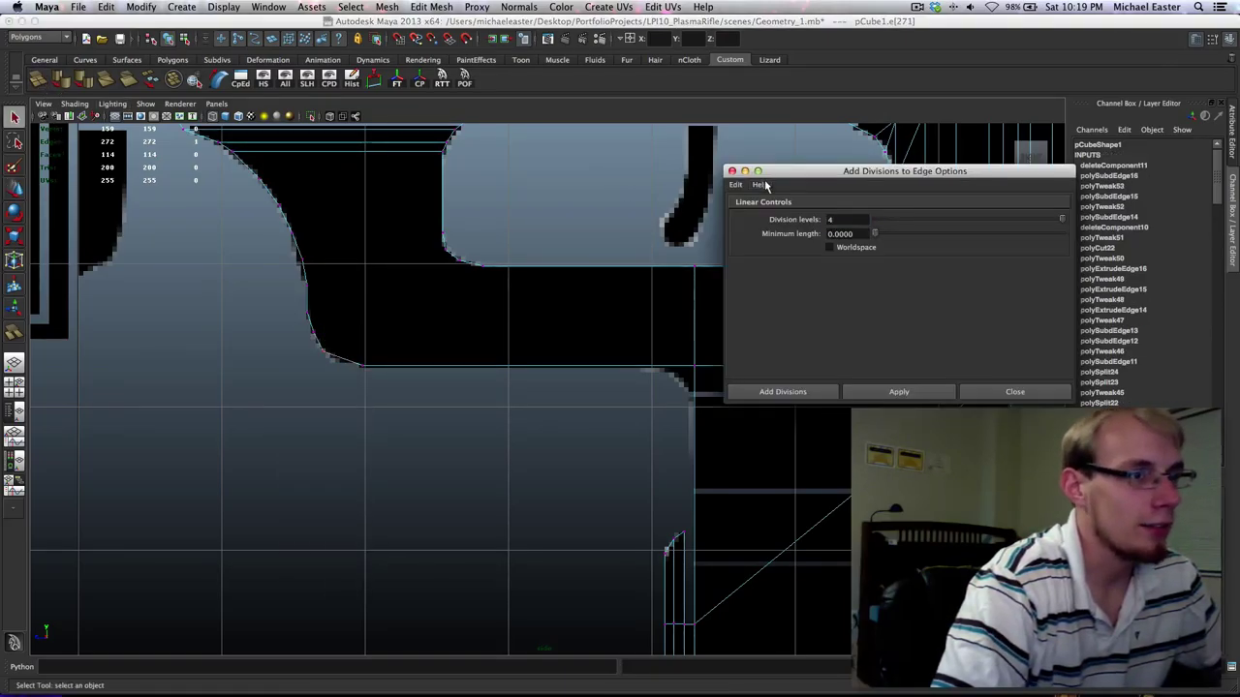
click(794, 391)
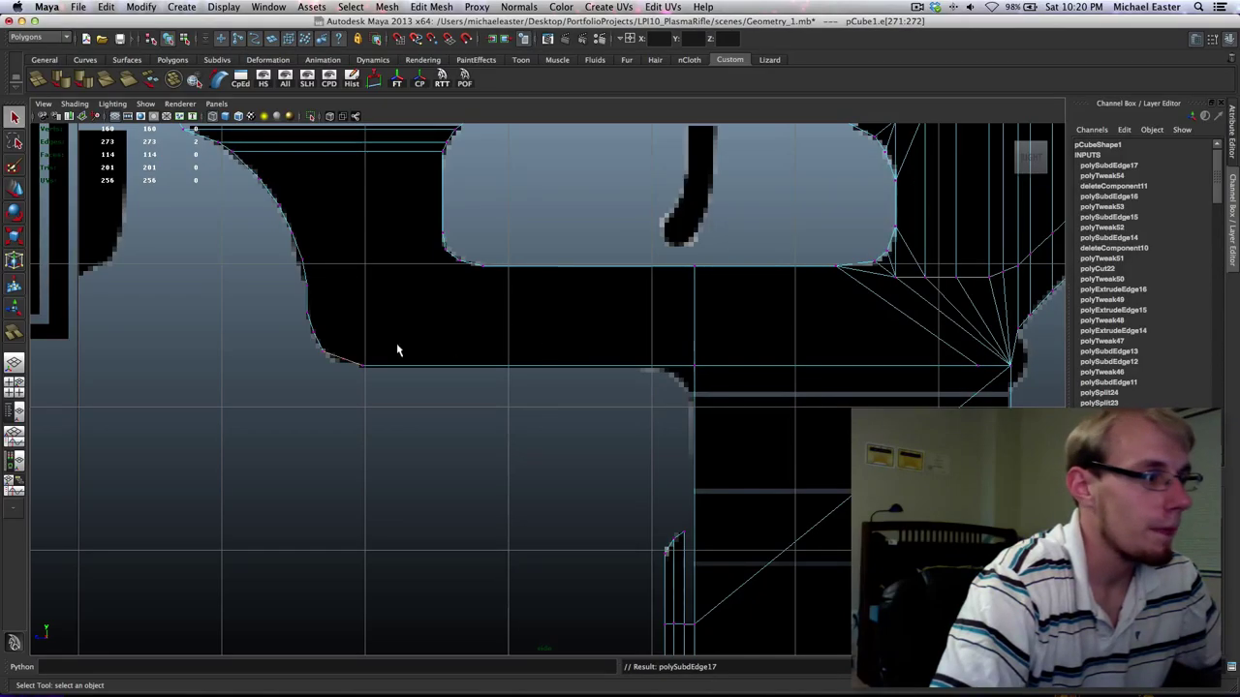
Move the new vertex down onto the reference curve where the rounded lower corner meets the underside.
right_drag(355, 378, 330, 372)
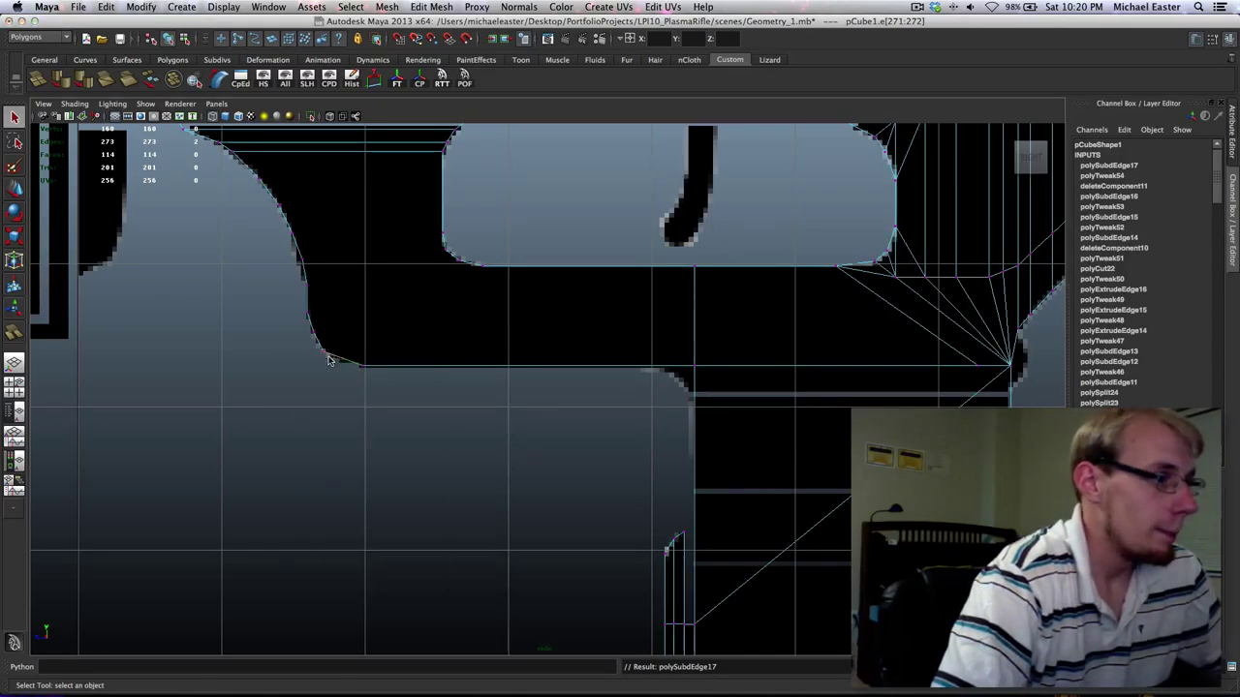
drag(328, 311, 352, 367)
key(w)
shift+middle_drag(410, 263, 412, 265)
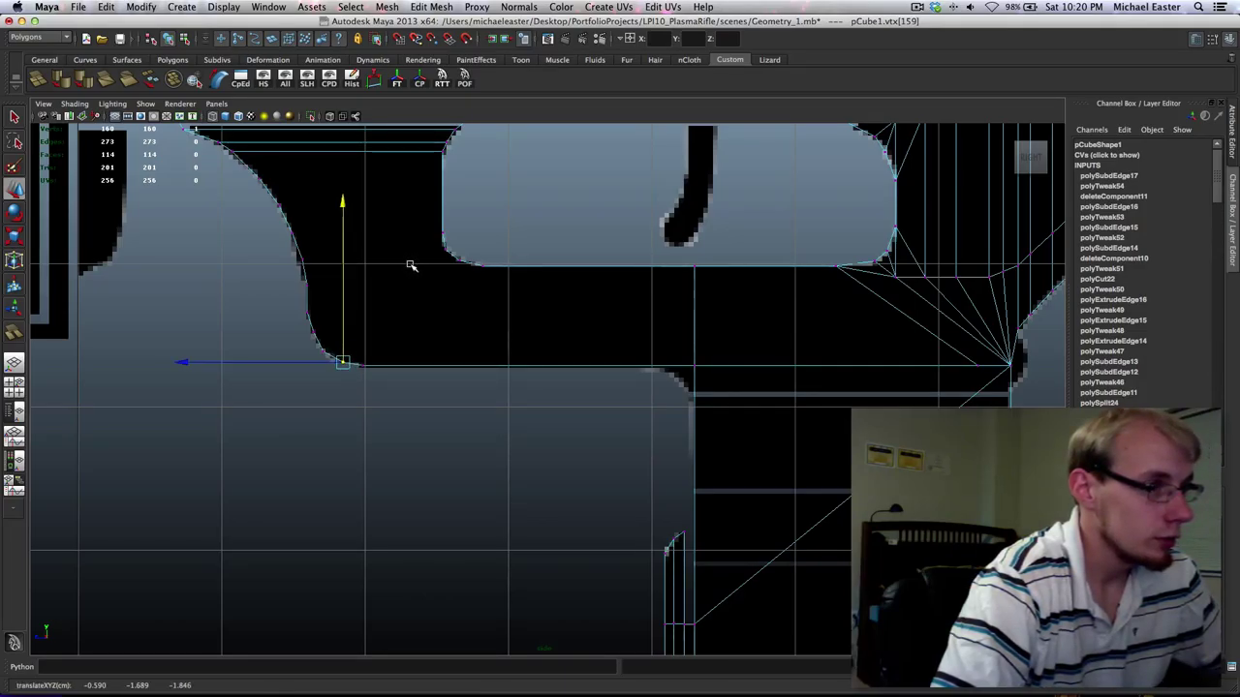
Add one division to the long horizontal underside edge running to the front of the grip.
alt+middle_drag(584, 303, 472, 290)
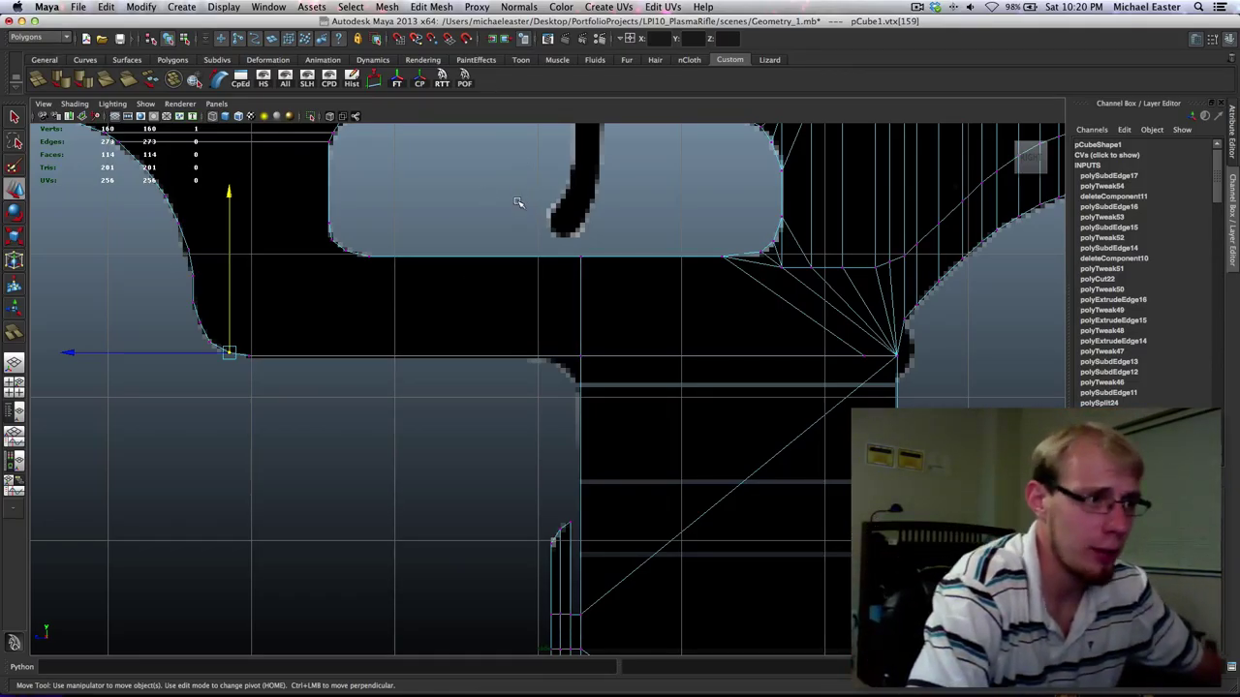
alt+middle_drag(632, 375, 518, 343)
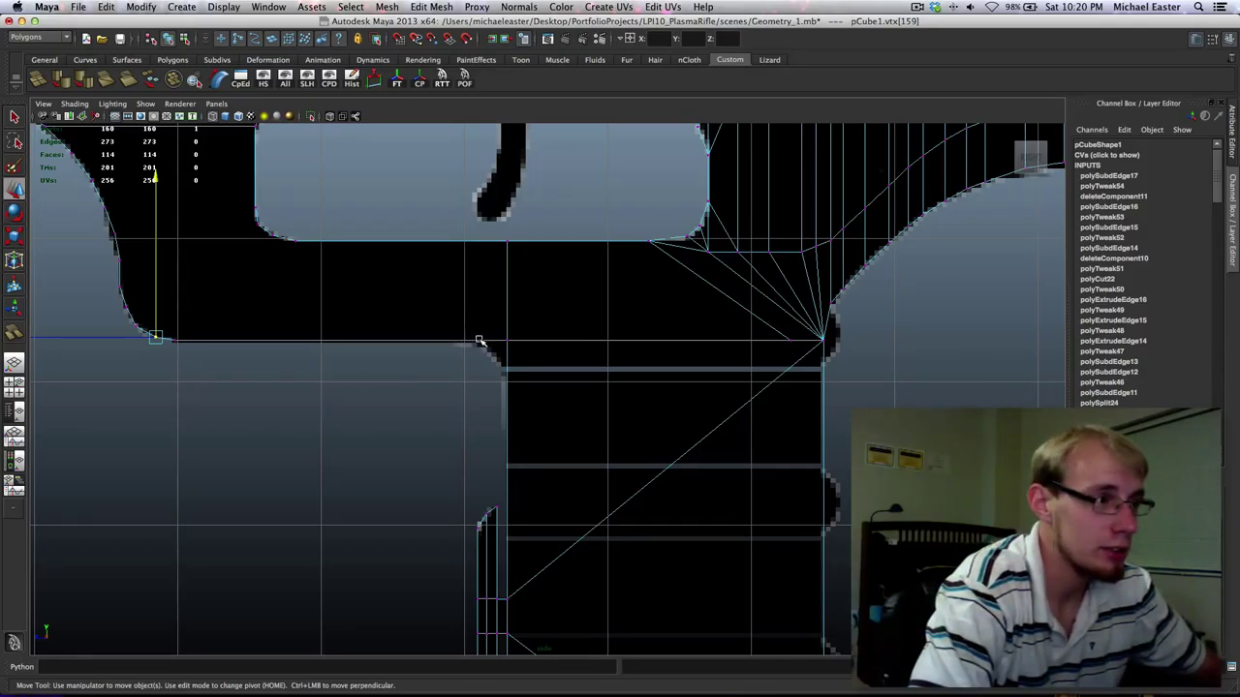
right_drag(478, 341, 479, 314)
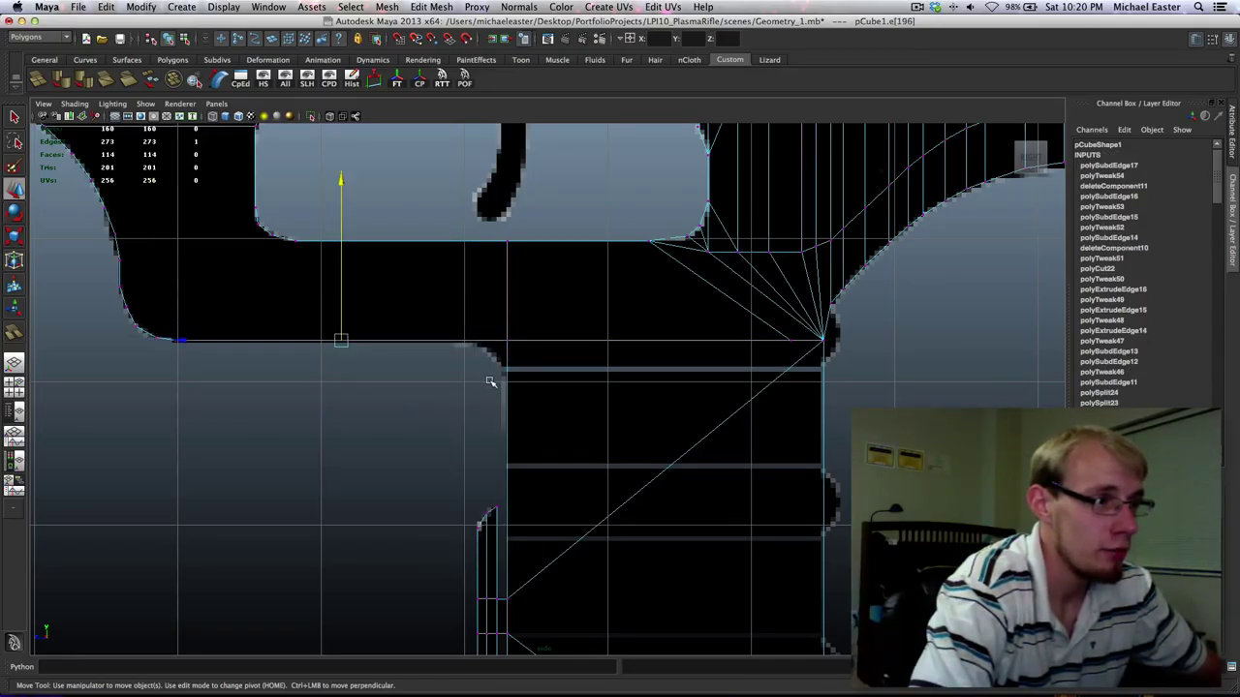
alt+middle_drag(489, 382, 389, 330)
click(39, 82)
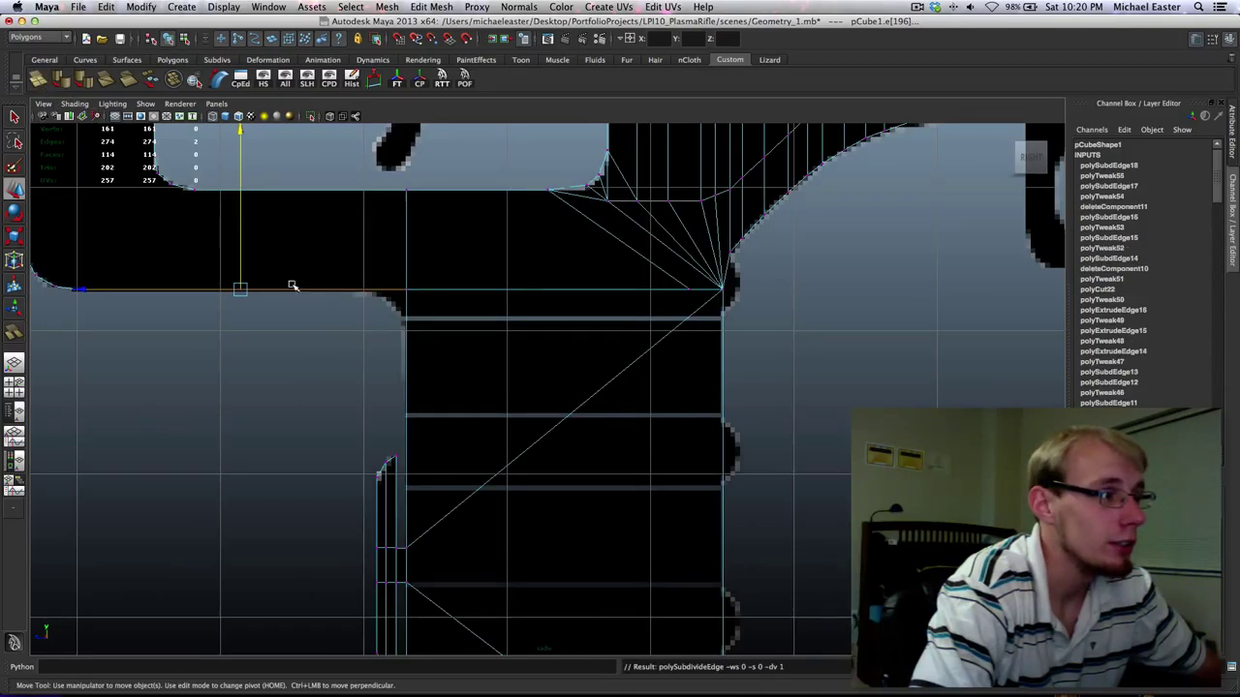
Move the new underside vertex rearward to where the reference's rounded corner at the grip begins.
right_drag(283, 290, 229, 288)
key(q)
drag(213, 262, 296, 307)
key(w)
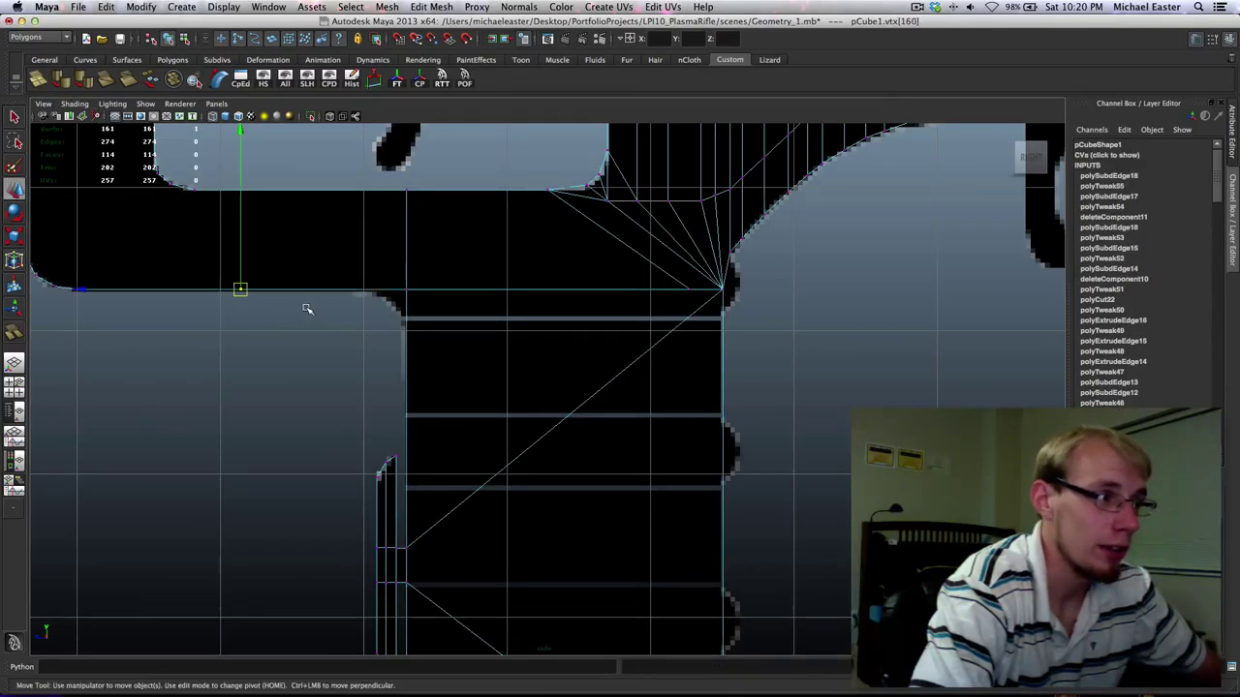
shift+middle_drag(306, 307, 415, 377)
Add one division to the vertical edge on the upper front side of the grip.
right_drag(403, 374, 402, 341)
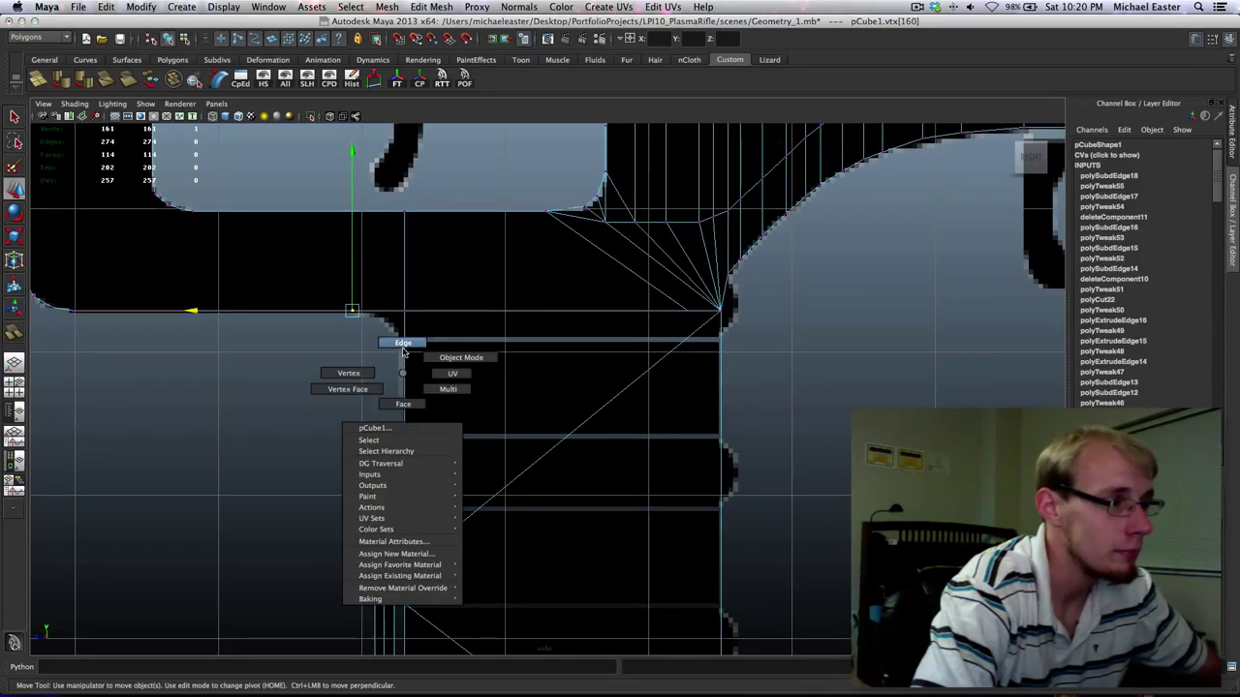
click(404, 434)
click(52, 79)
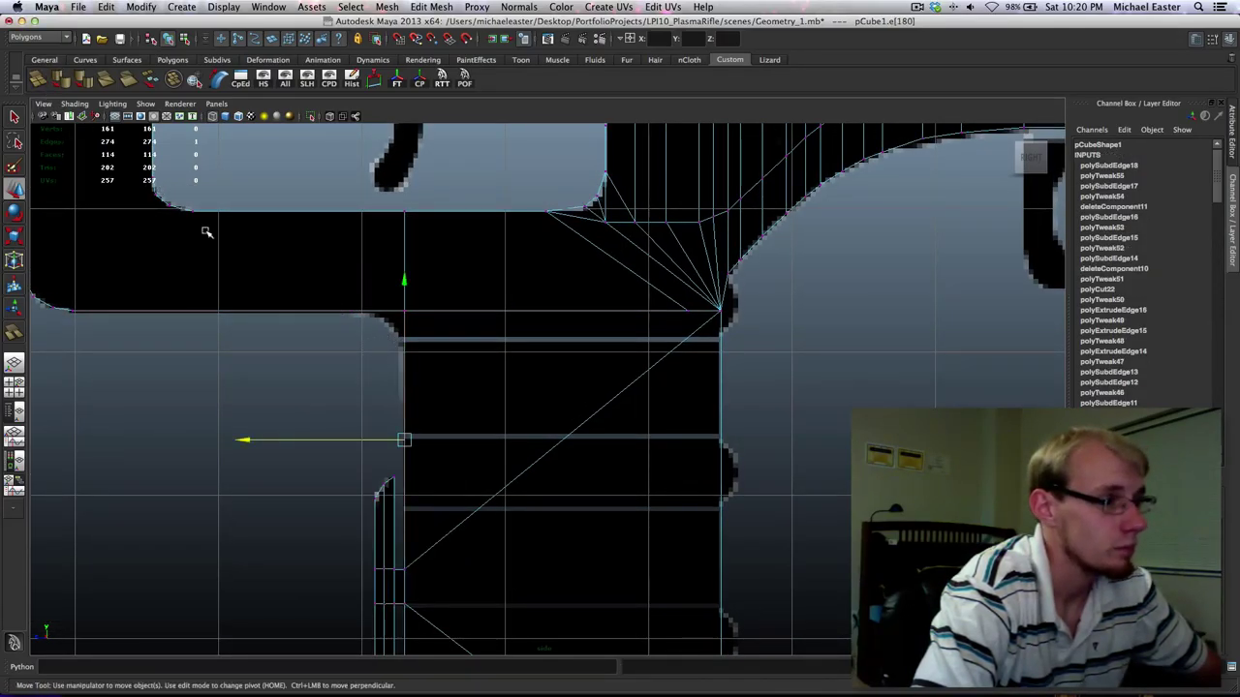
Move the grip edge's new vertex up to the lower end of the reference's rounded corner.
right_click(406, 364)
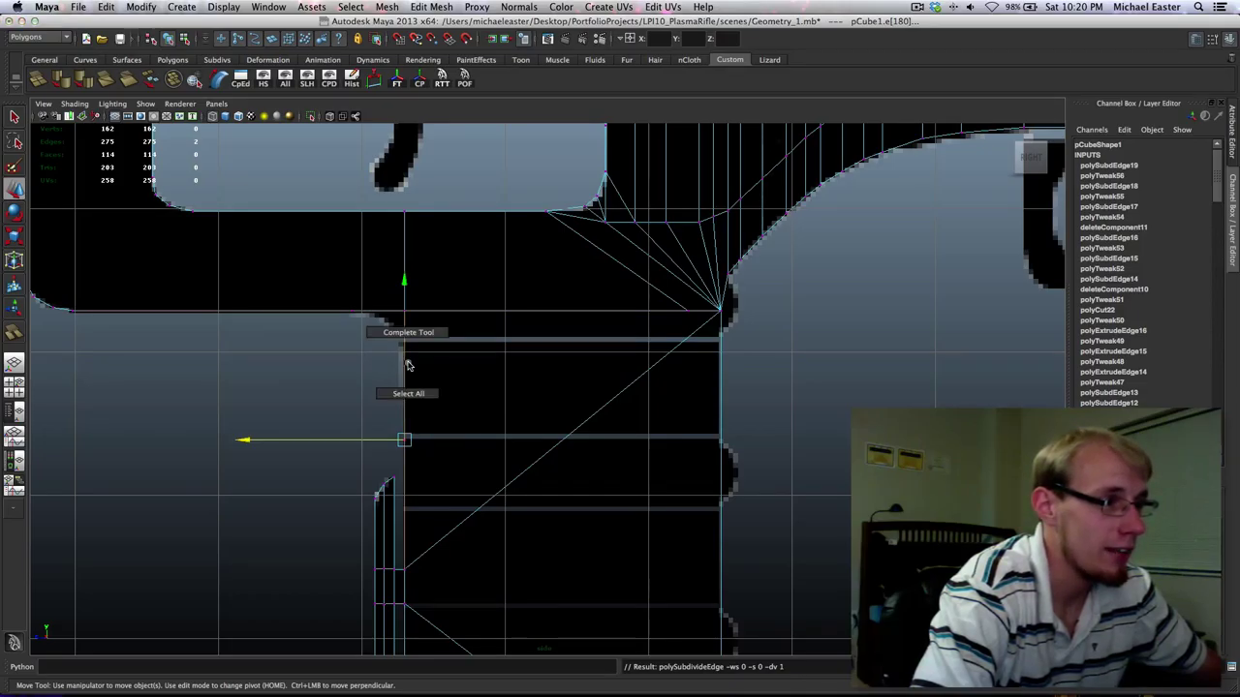
right_drag(451, 312, 407, 317)
key(q)
drag(367, 389, 426, 447)
key(w)
shift+middle_drag(442, 413, 450, 285)
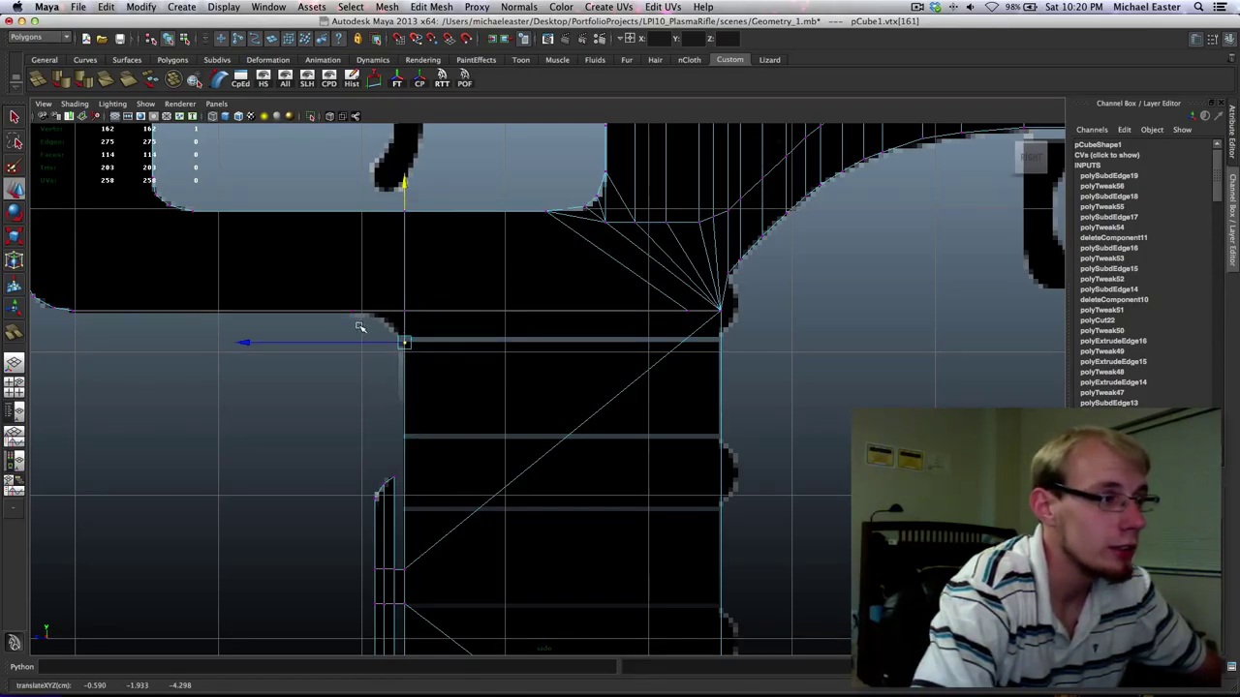
Move the corner vertex between the underside and the grip onto the reference's rounded corner.
alt+middle_drag(360, 327, 384, 327)
drag(414, 277, 477, 319)
middle_drag(493, 313, 476, 308)
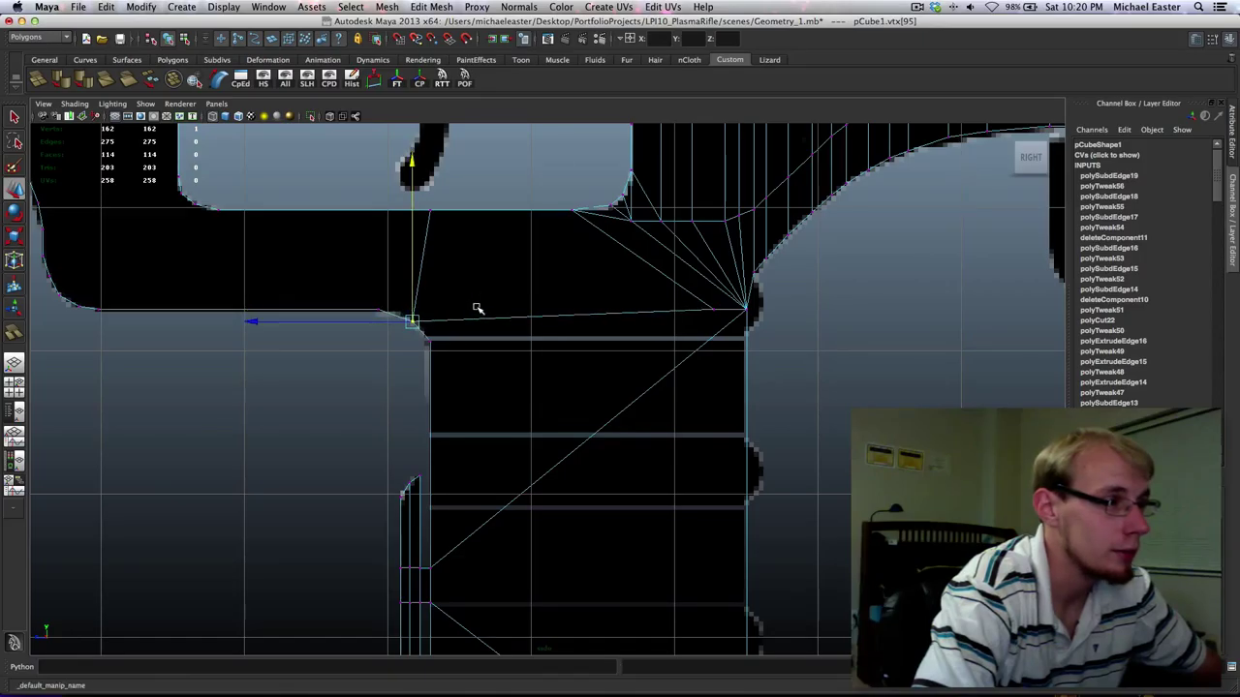
scroll(476, 308, up, 5)
alt+middle_drag(346, 268, 425, 335)
scroll(402, 366, up, 1)
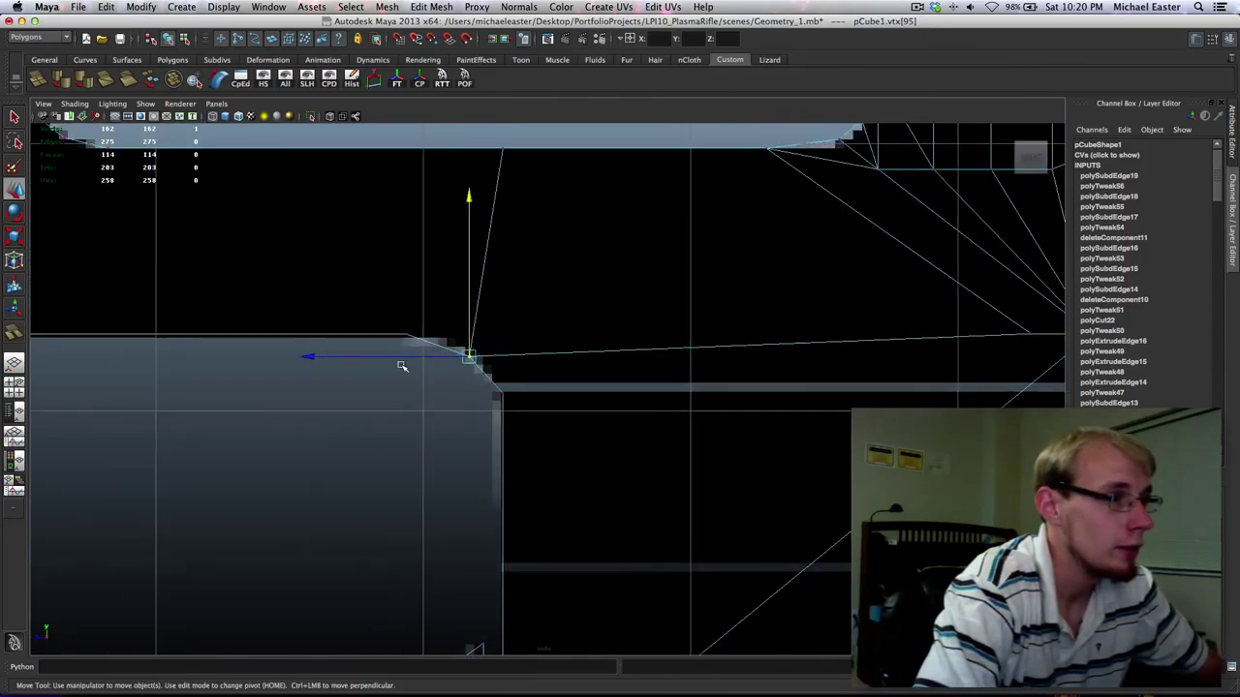
scroll(402, 366, down, 5)
scroll(345, 379, up, 6)
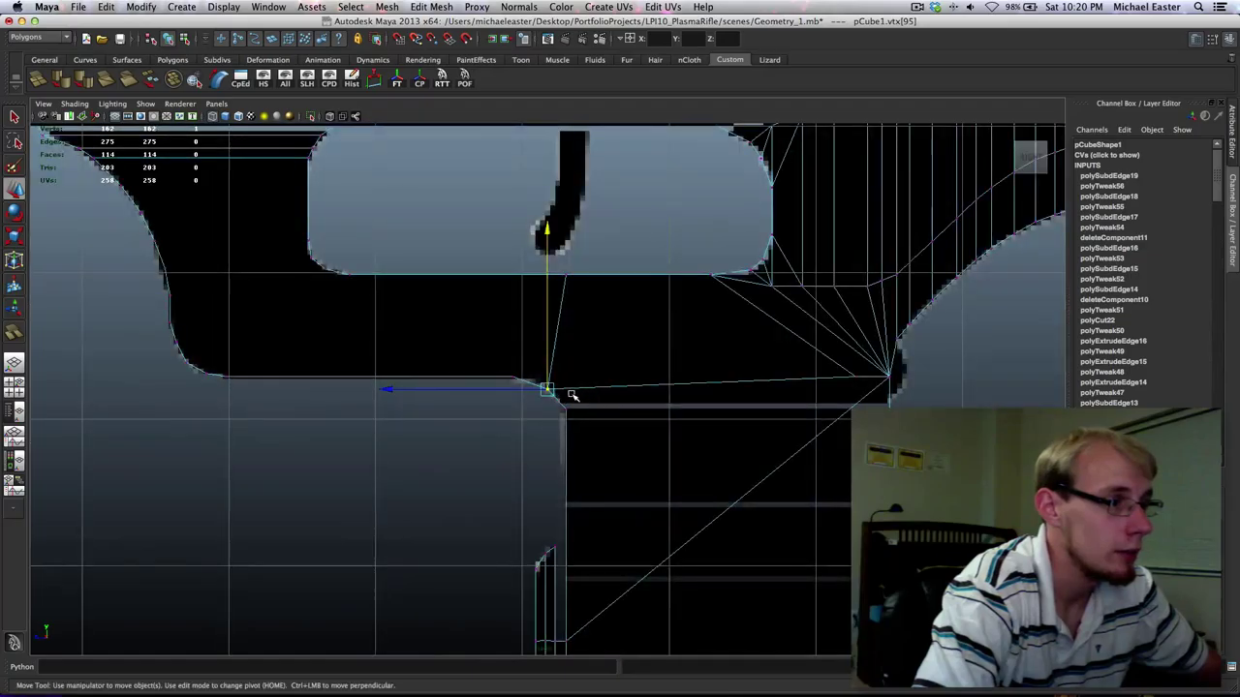
scroll(547, 390, up, 3)
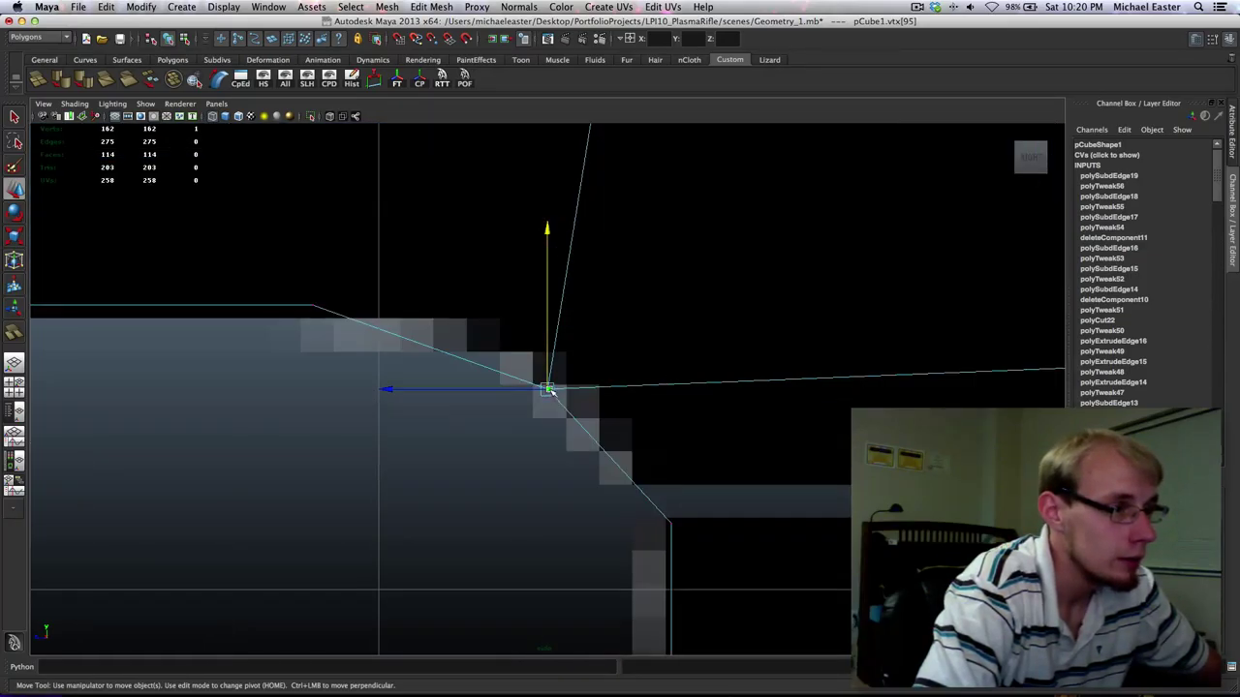
drag(548, 390, 610, 395)
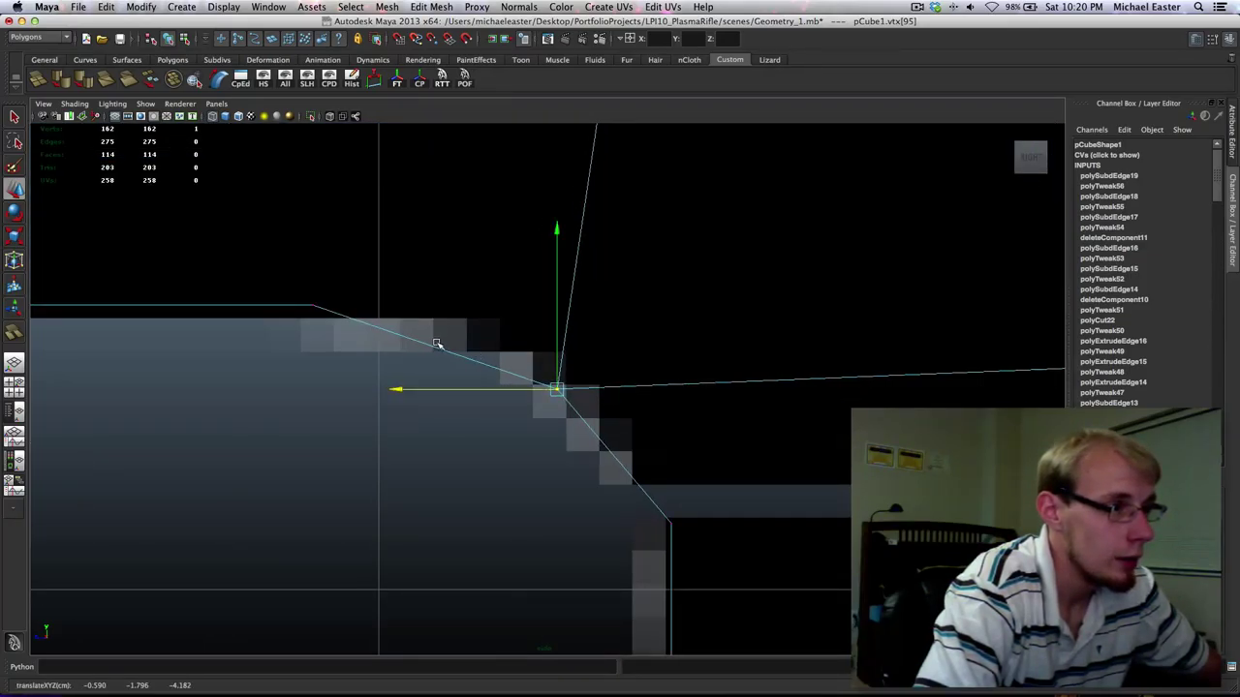
Add one division to each of the two sloping edges beside the corner vertex at the front of the grip.
right_drag(436, 348, 434, 298)
key(q)
drag(434, 299, 446, 392)
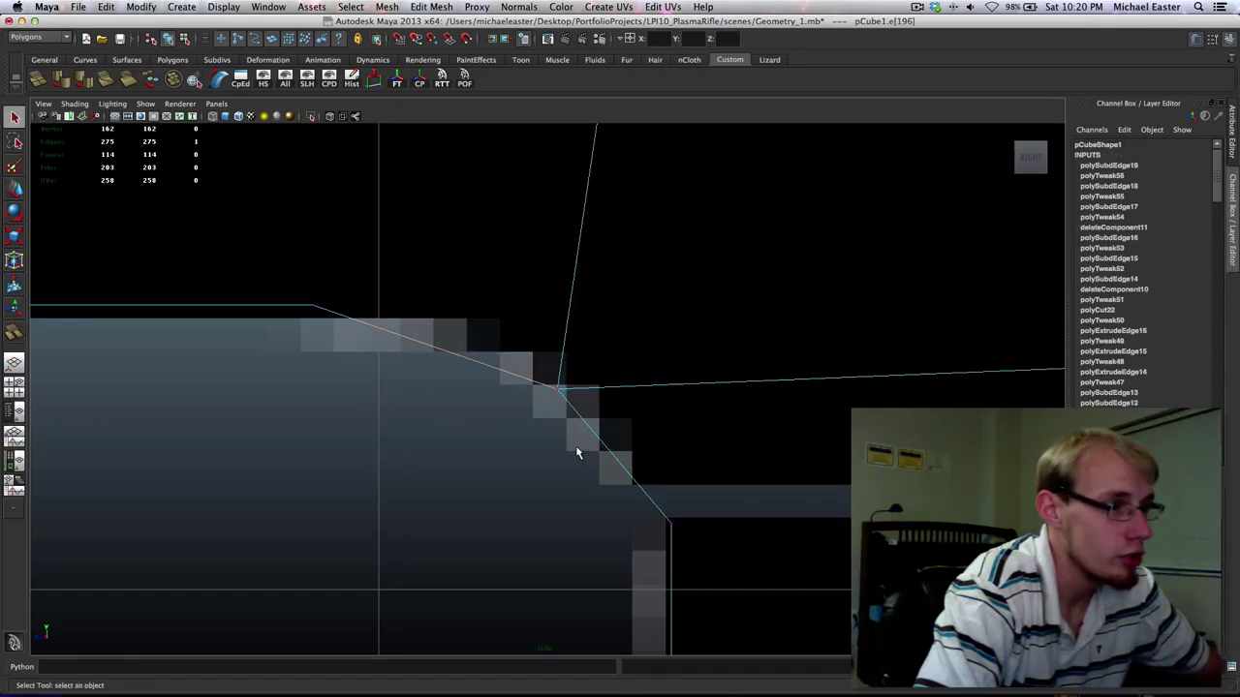
shift+drag(578, 452, 624, 441)
click(38, 81)
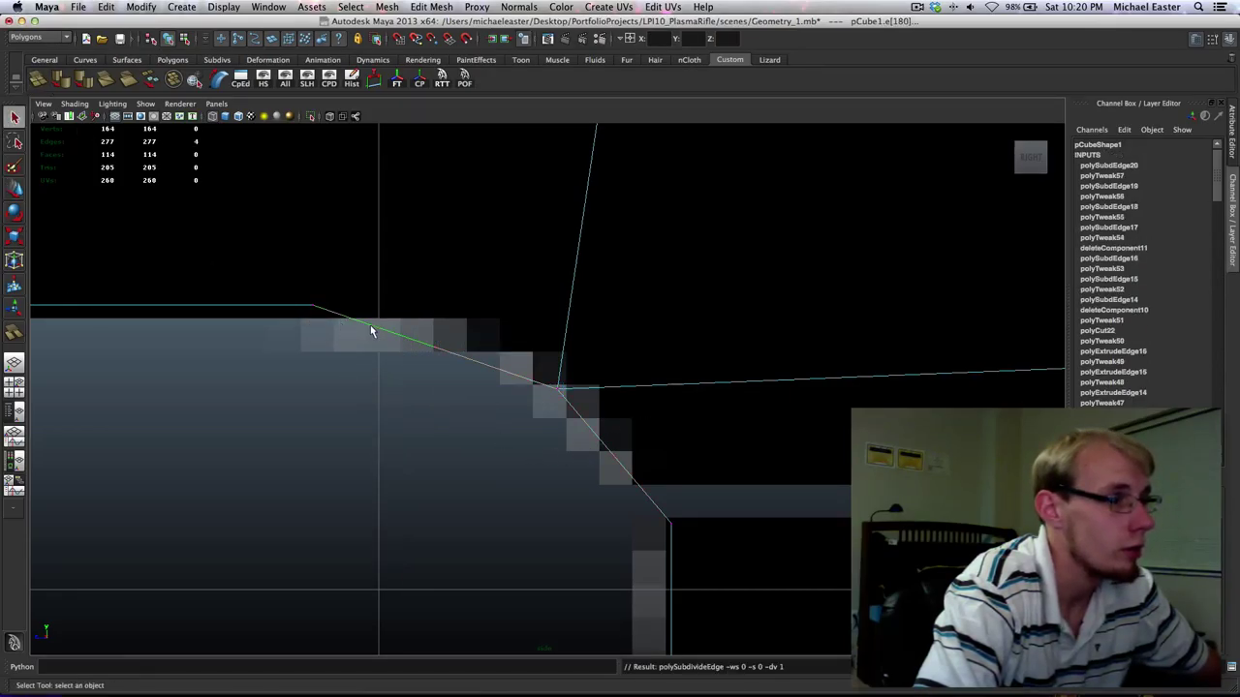
Move the two new vertices outward onto the reference's rounded corner and adjust the corner vertex between them.
right_click(373, 324)
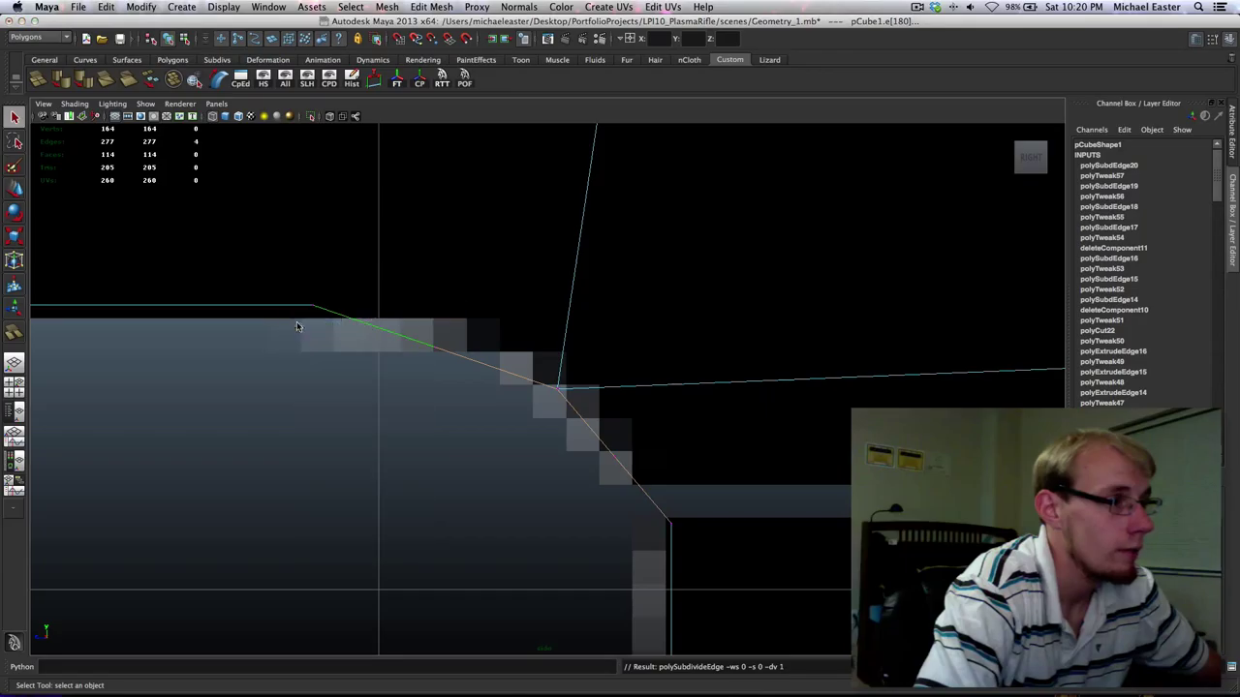
right_drag(420, 335, 378, 336)
drag(412, 326, 484, 399)
key(w)
shift+middle_drag(501, 411, 465, 385)
drag(591, 438, 673, 491)
mouse_move(679, 456)
shift+middle_down()
mouse_move(713, 455)
mouse_move(702, 451)
shift+middle_up()
drag(533, 365, 580, 410)
mouse_move(598, 391)
middle_down()
mouse_move(592, 357)
mouse_move(614, 385)
middle_up()
scroll(602, 382, down, 15)
scroll(595, 388, up, 5)
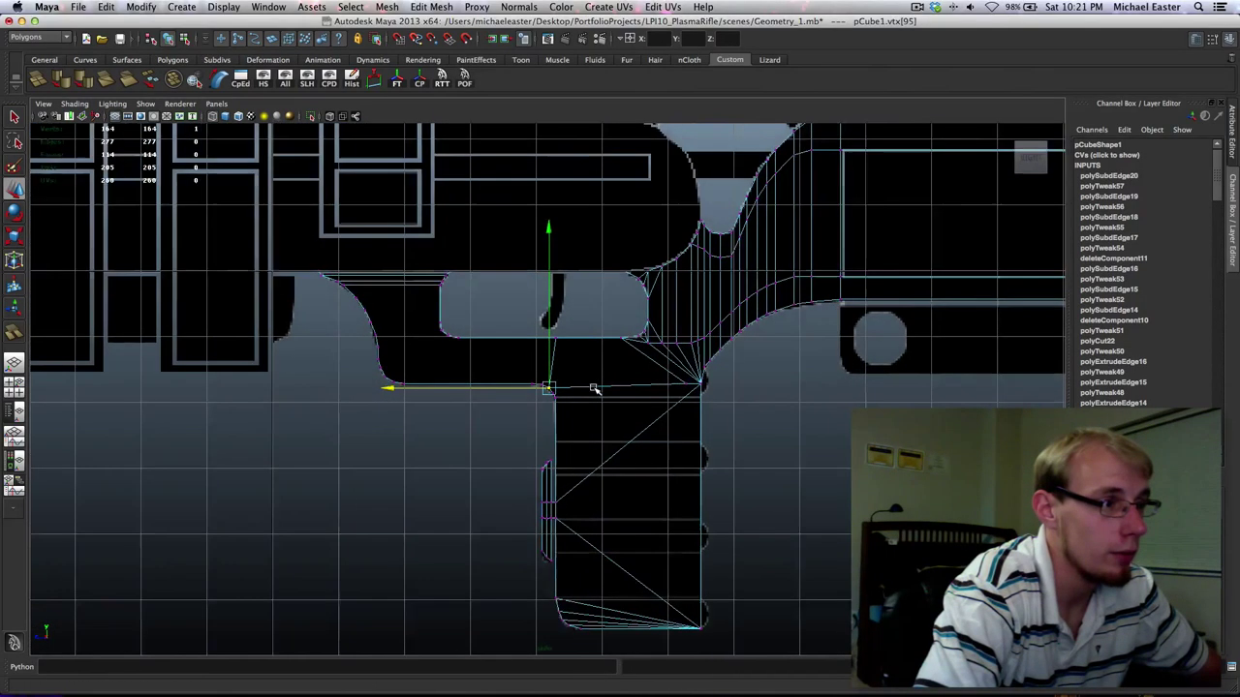
Triangulate the large face between the trigger opening and the stock's curved front edge, and convert its triangles to quads.
alt+middle_drag(471, 373, 562, 454)
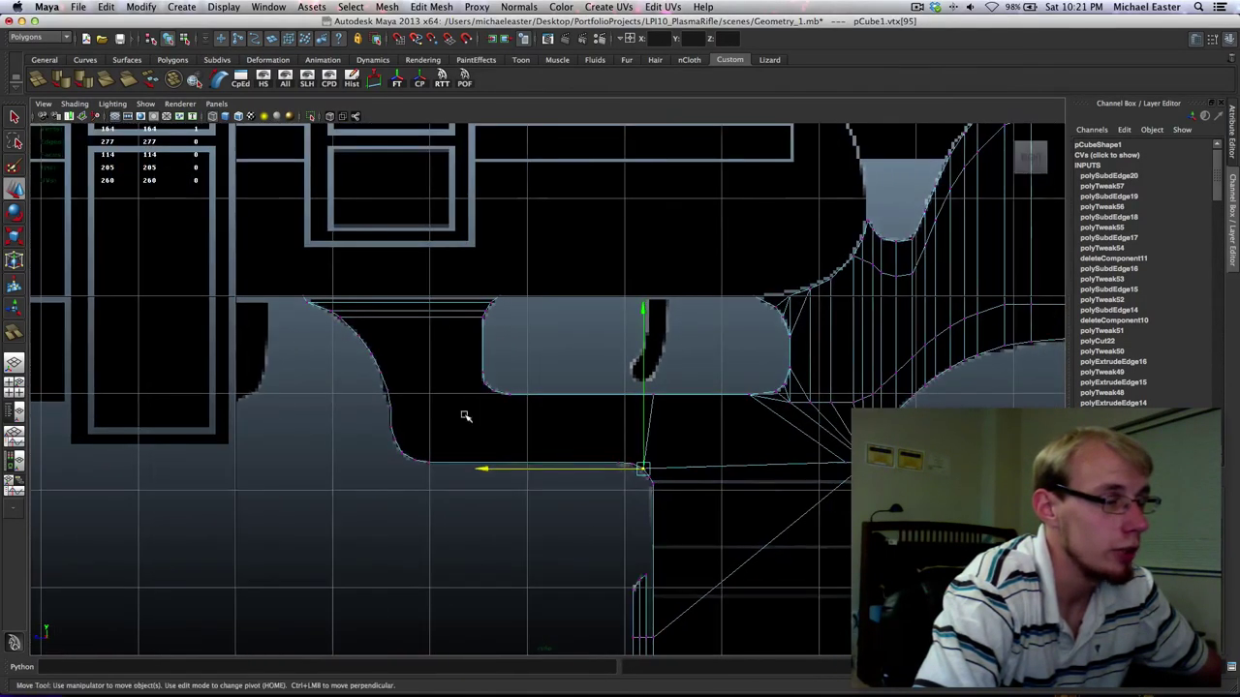
alt+middle_drag(360, 370, 410, 401)
right_drag(534, 414, 625, 448)
key(q)
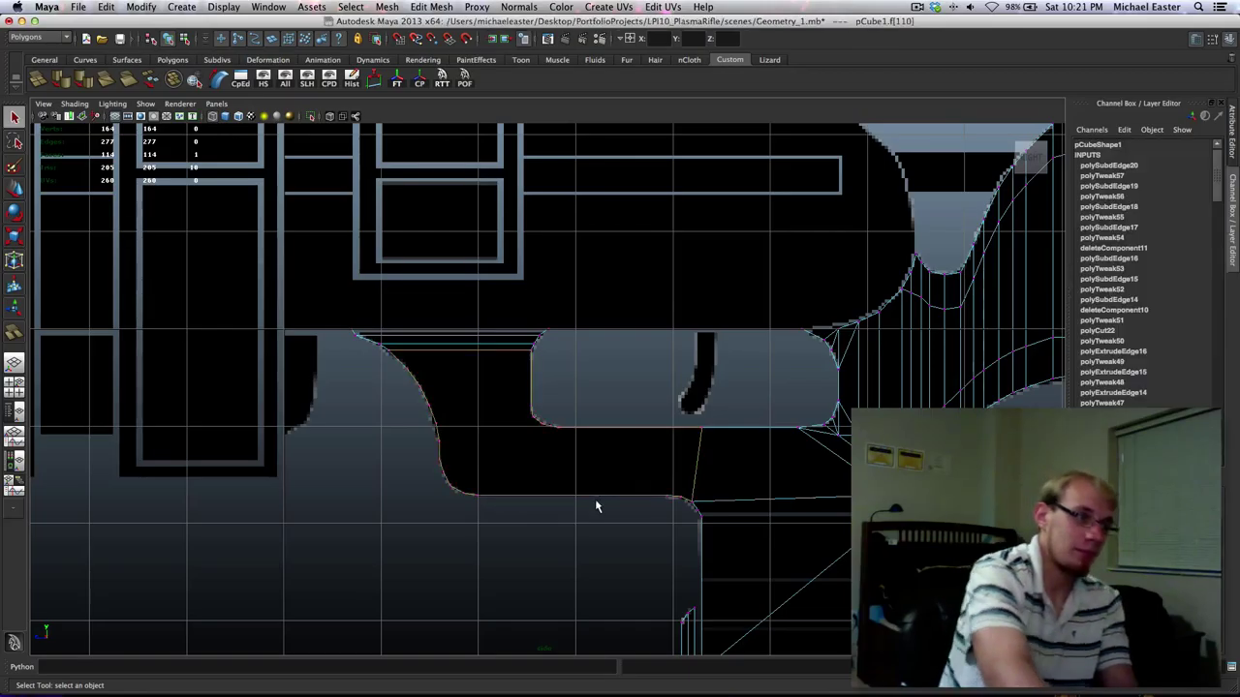
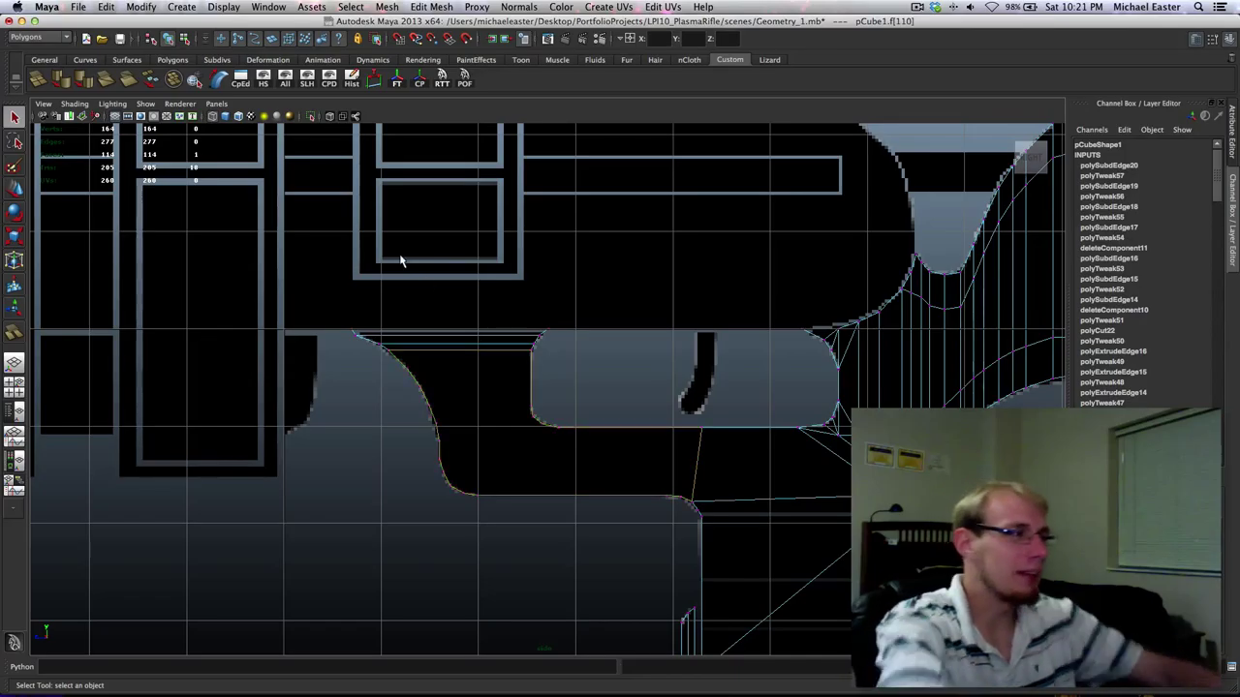
click(109, 82)
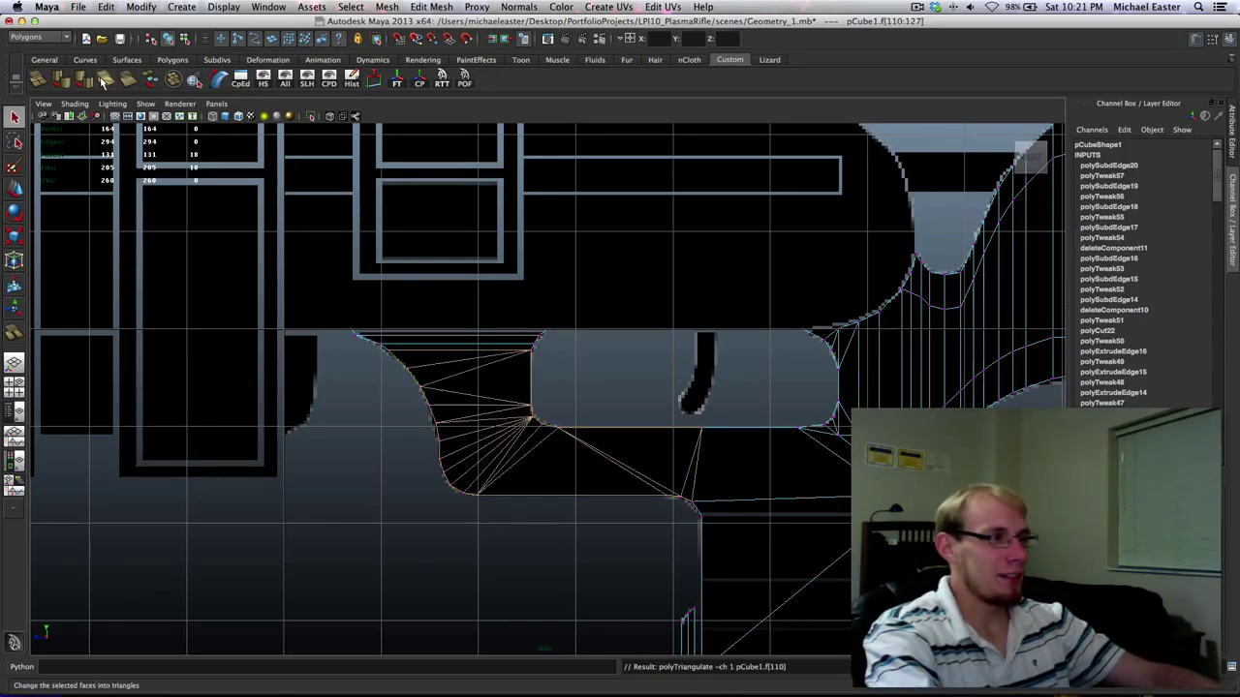
click(127, 82)
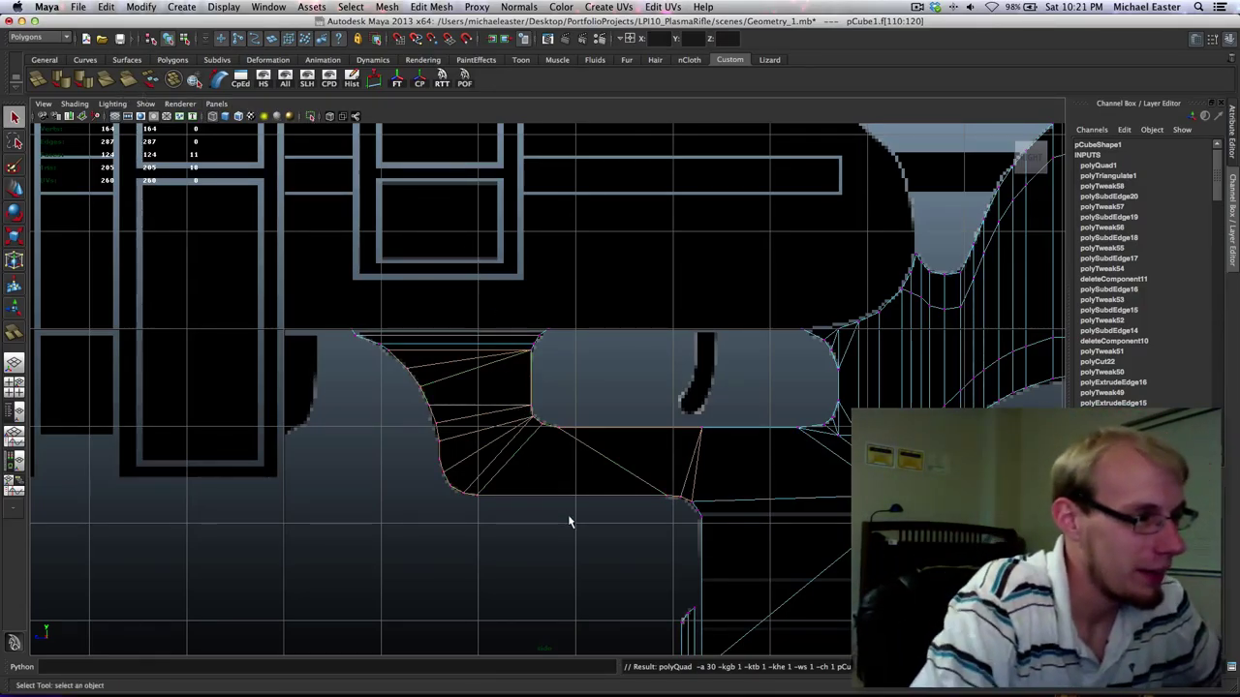
Delete the diagonal edge just below the horizontal edge between the curved front edge and the trigger opening's lower front corner.
alt+middle_drag(561, 504, 496, 426)
alt+middle_drag(422, 401, 409, 435)
scroll(517, 439, up, 4)
scroll(517, 446, up, 2)
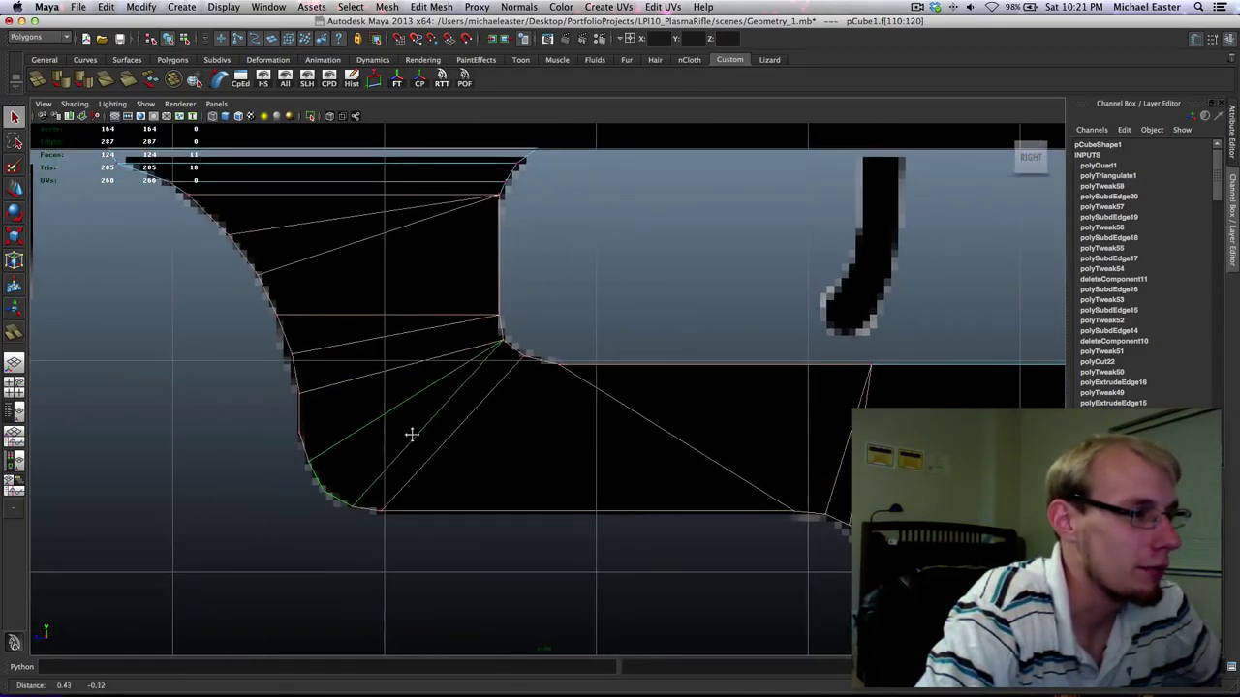
click(416, 359)
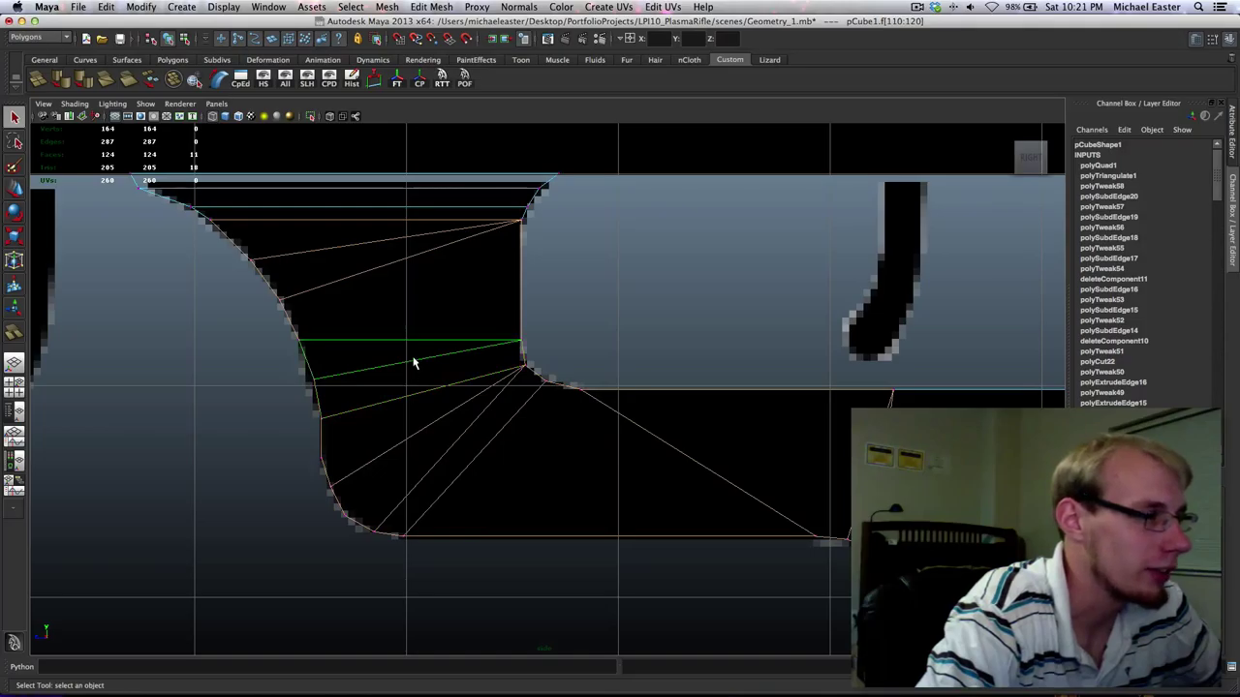
click(432, 382)
key(Delete)
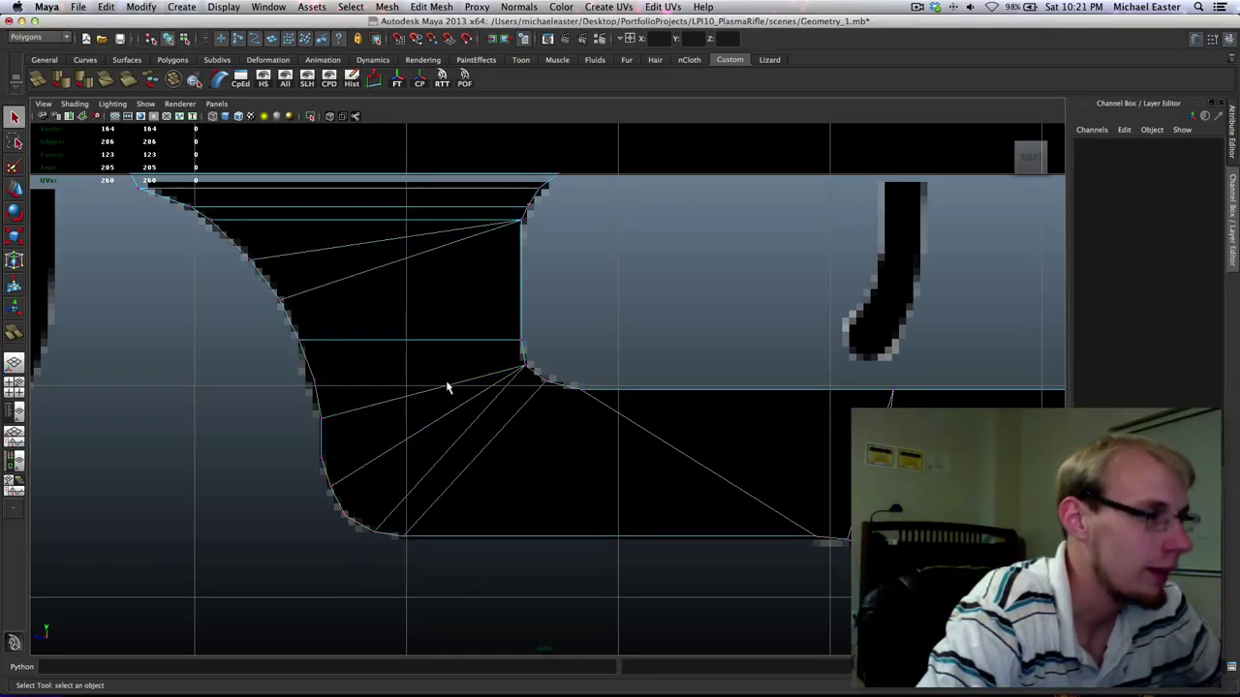
Split the face with an edge from the free front-curve vertex to the trigger opening's lower front corner vertex.
right_drag(492, 344, 407, 334)
click(516, 361)
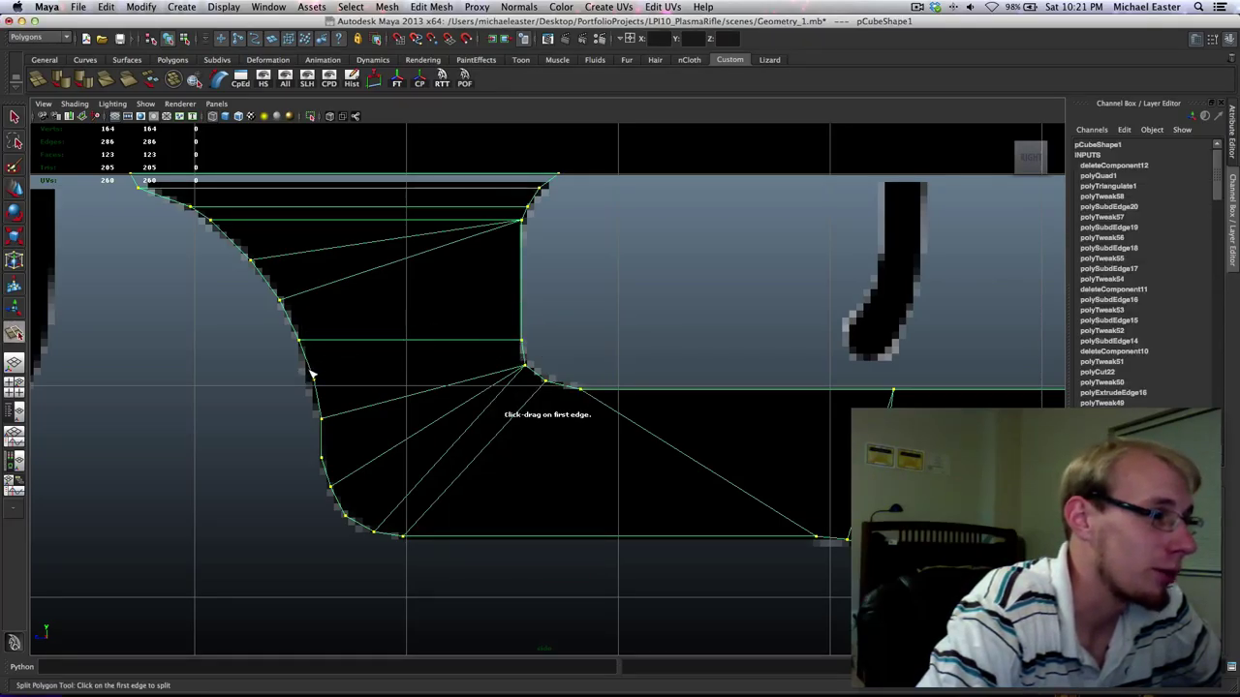
click(312, 376)
drag(358, 413, 678, 356)
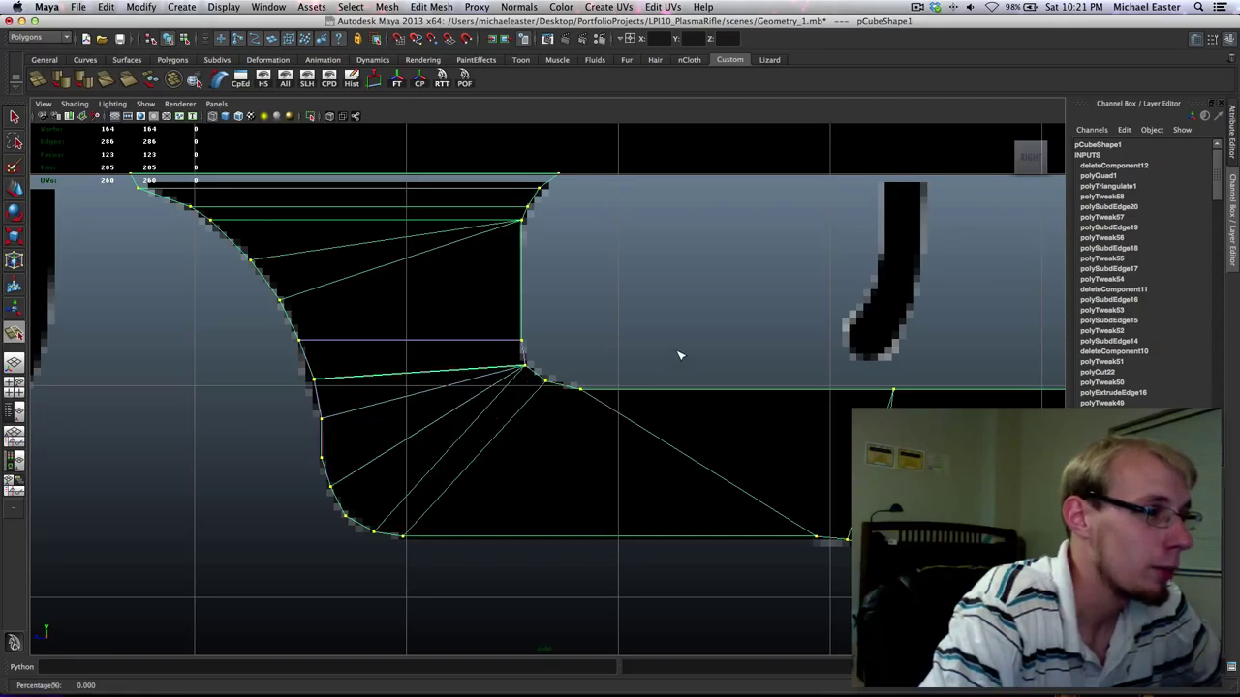
key(Return)
Delete the next corner edge below and split an edge from the front-curve vertex one lower to the same corner vertex.
alt+middle_drag(420, 448, 372, 409)
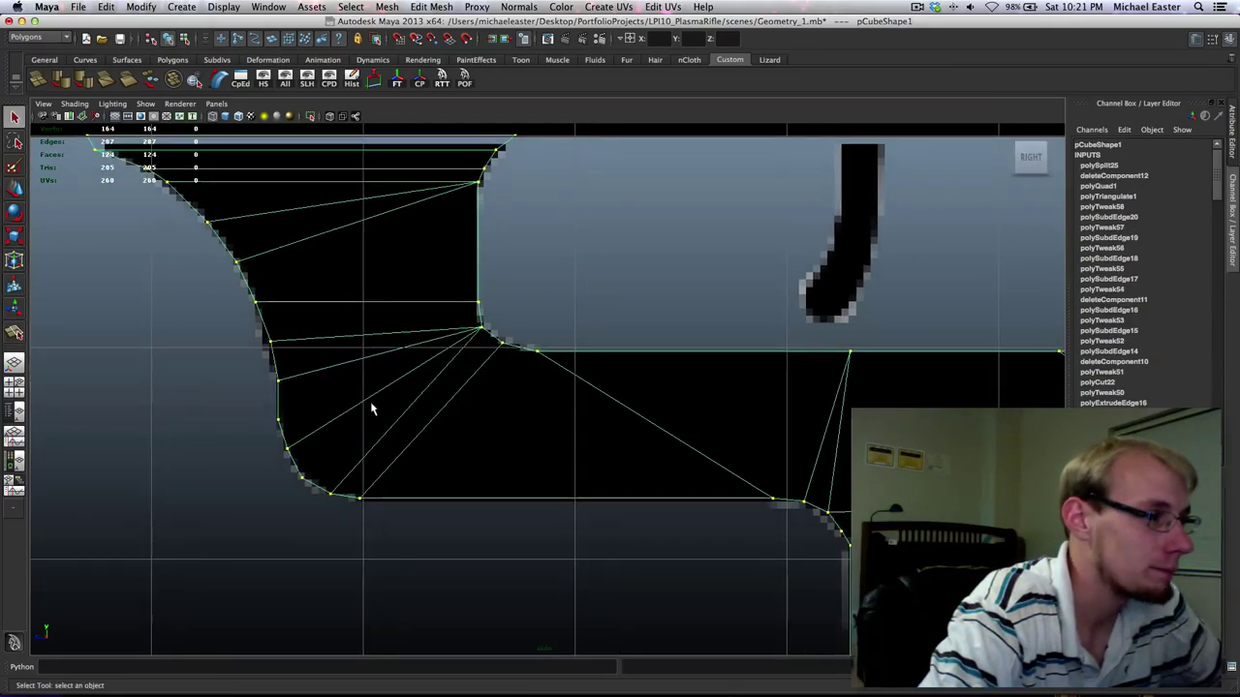
right_drag(344, 356, 342, 385)
key(Delete)
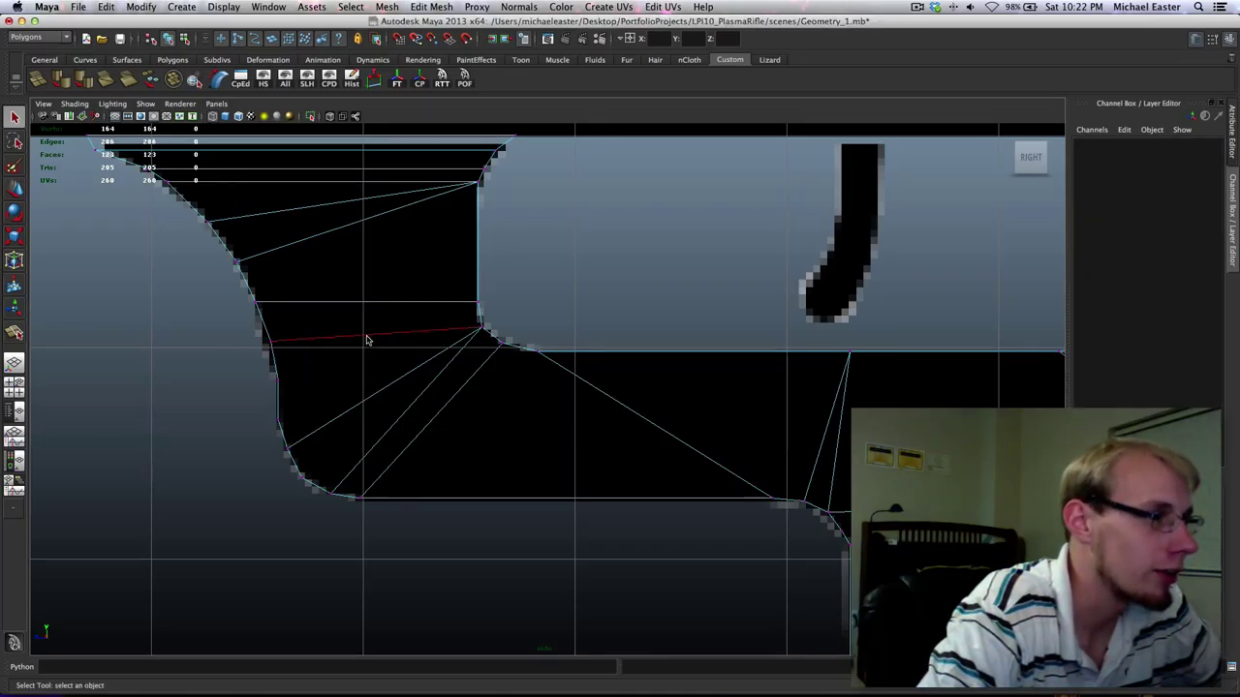
right_drag(366, 335, 401, 336)
click(393, 333)
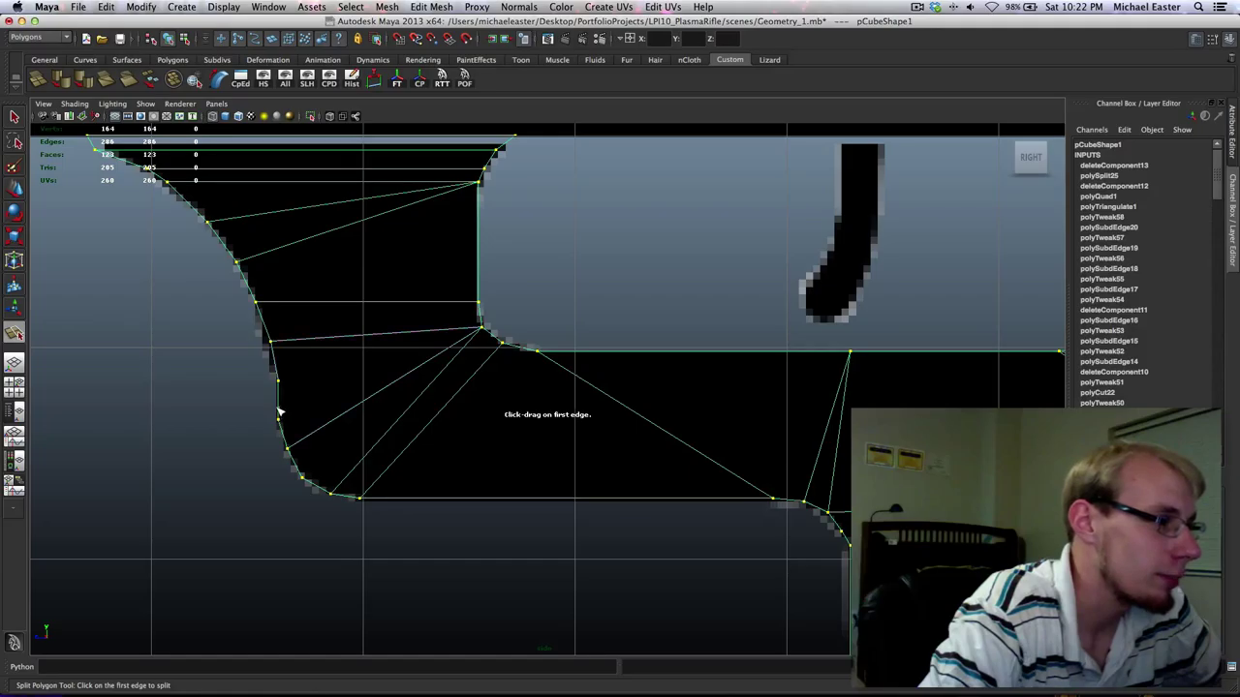
click(282, 445)
drag(283, 445, 394, 339)
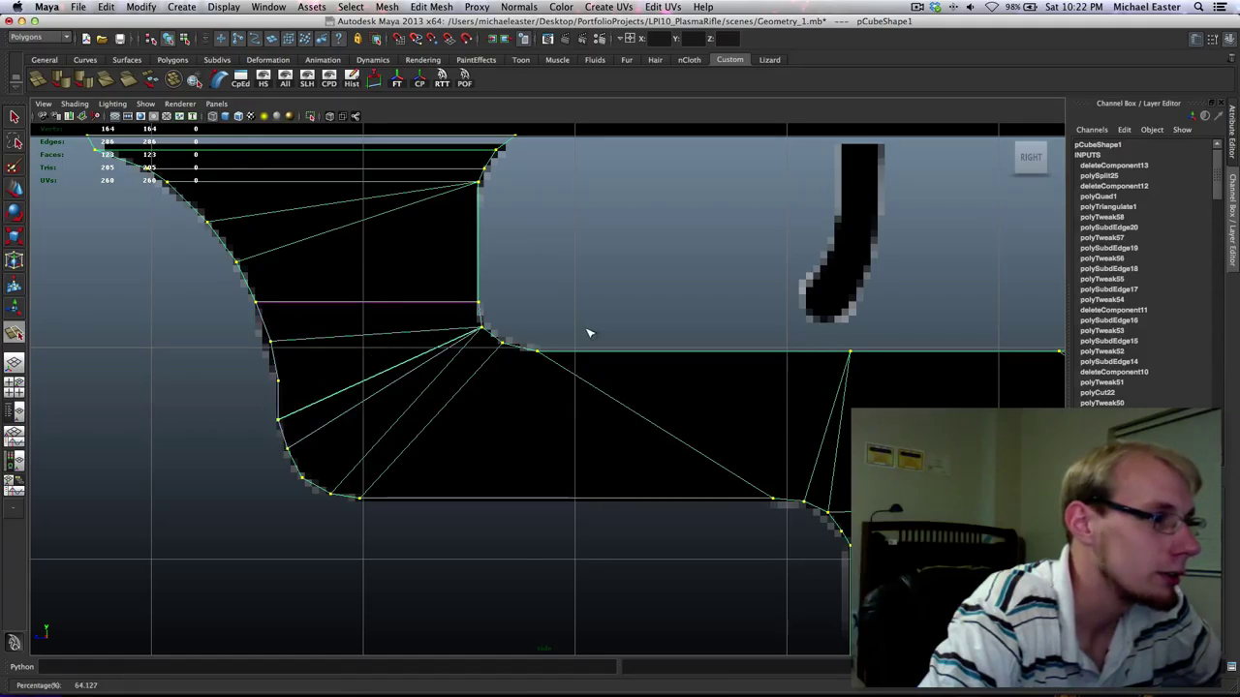
key(Return)
Replace the following corner edge with one from the rounded lower front bend's vertex to the trigger opening's corner vertex.
alt+middle_drag(518, 444, 470, 410)
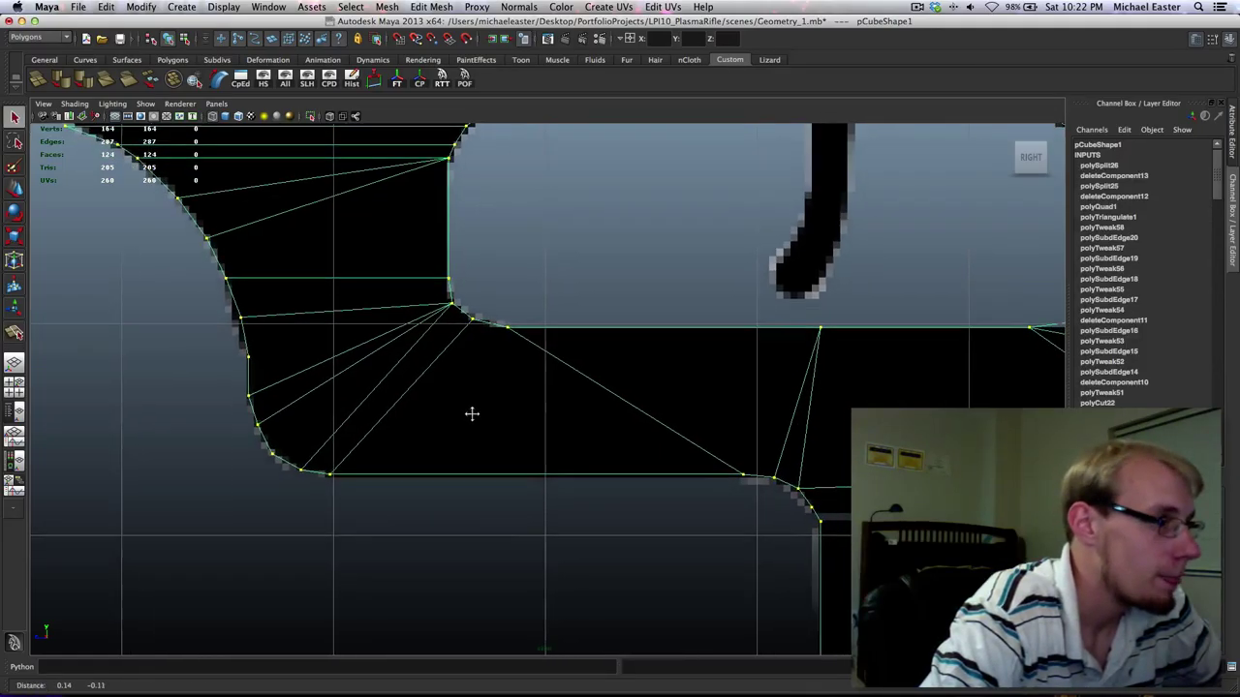
right_drag(319, 371, 383, 360)
click(325, 372)
key(Delete)
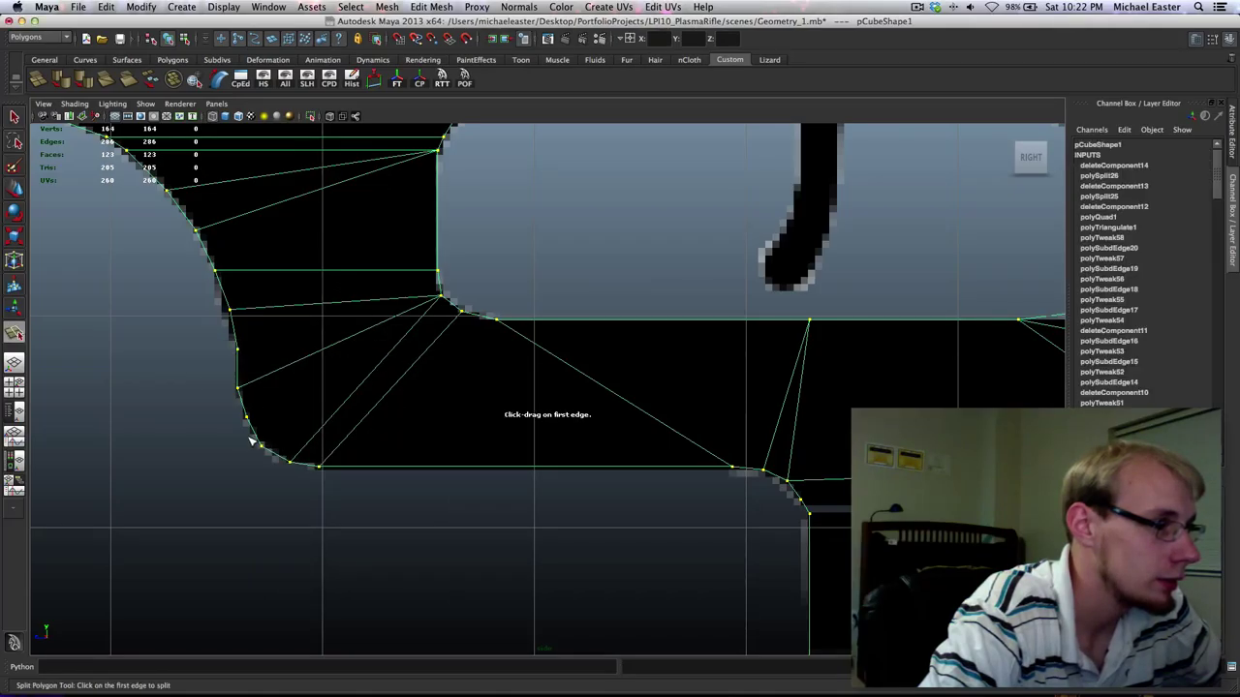
click(258, 439)
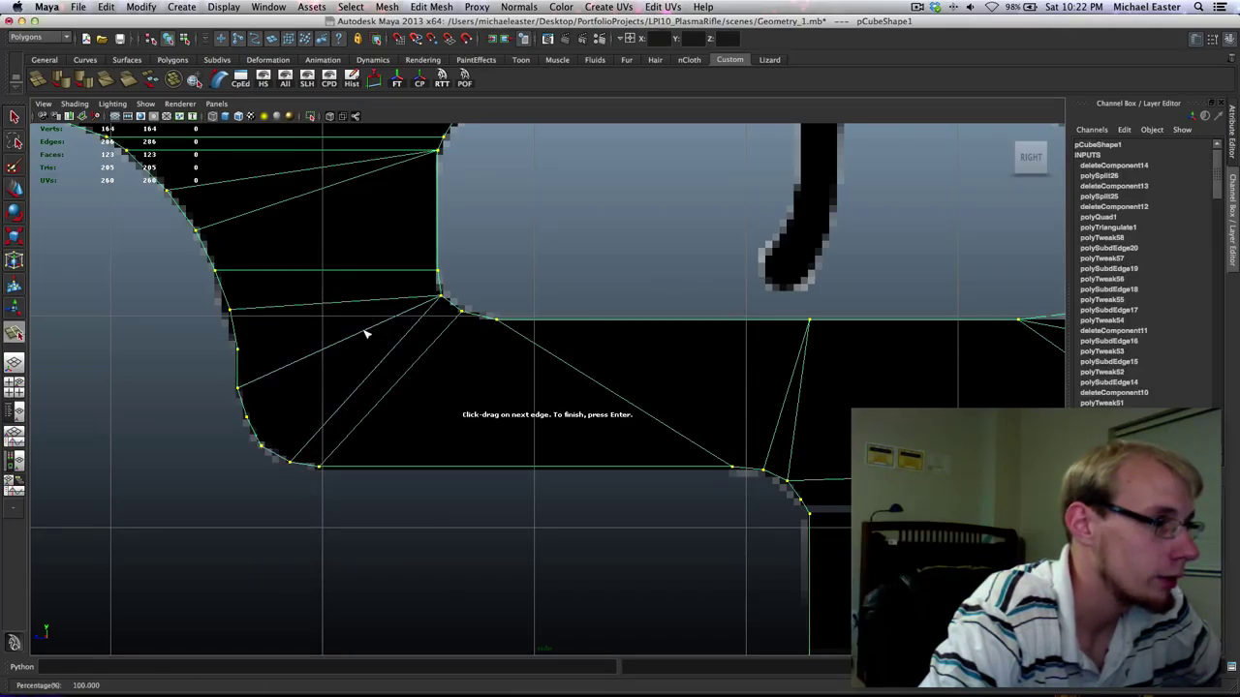
drag(365, 334, 630, 261)
key(Return)
Delete the two edges running from the middle of the trigger opening's underside down to the rounded grip corner.
alt+middle_drag(368, 298, 252, 287)
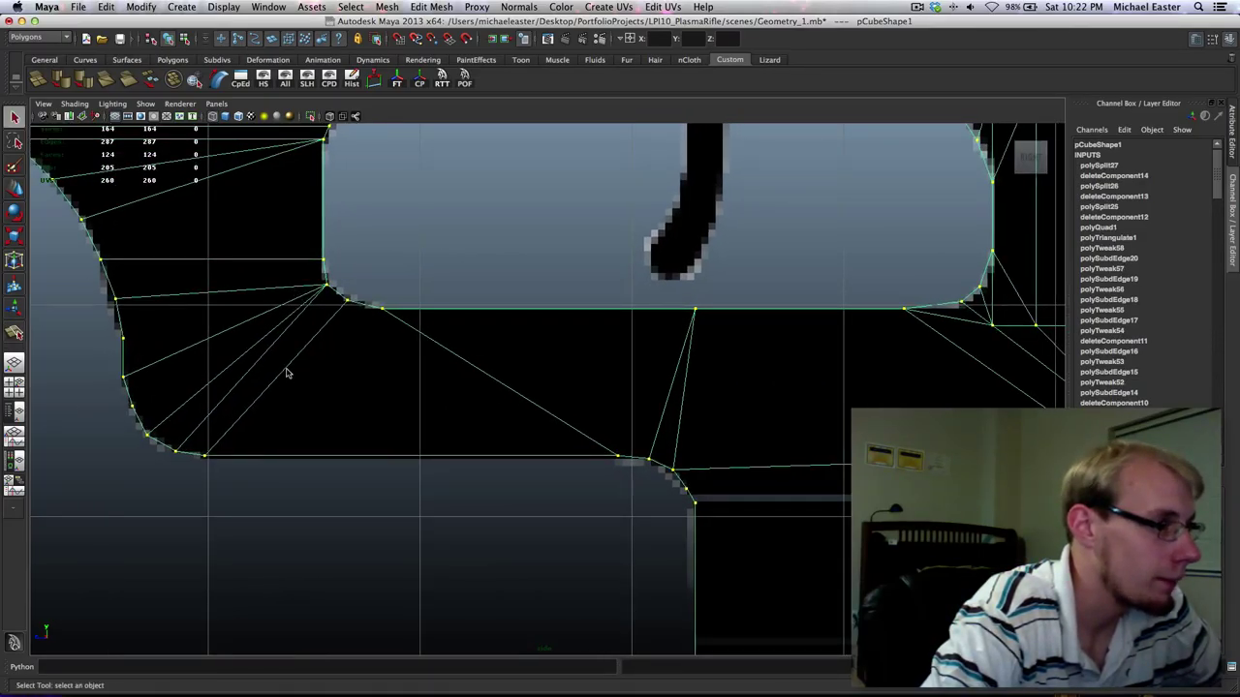
right_click(287, 372)
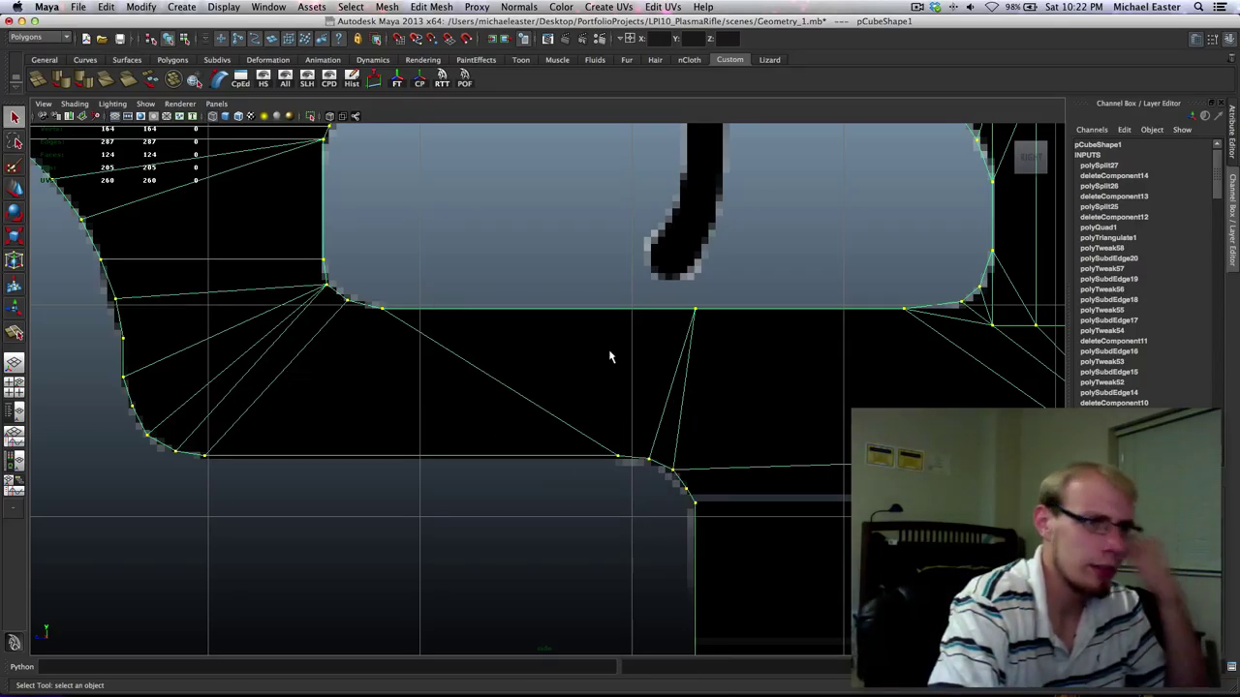
click(638, 366)
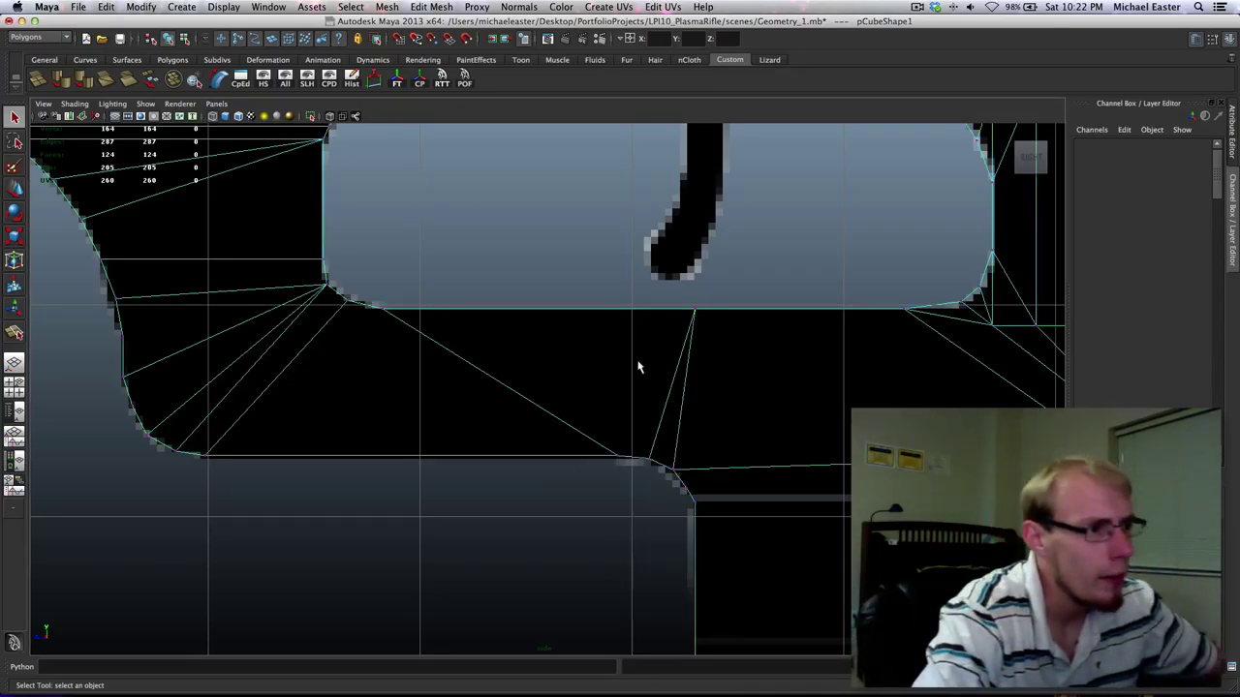
drag(637, 361, 740, 429)
key(Delete)
Delete the leftover vertex in the middle of the trigger opening's lower edge.
alt+middle_drag(714, 362, 661, 365)
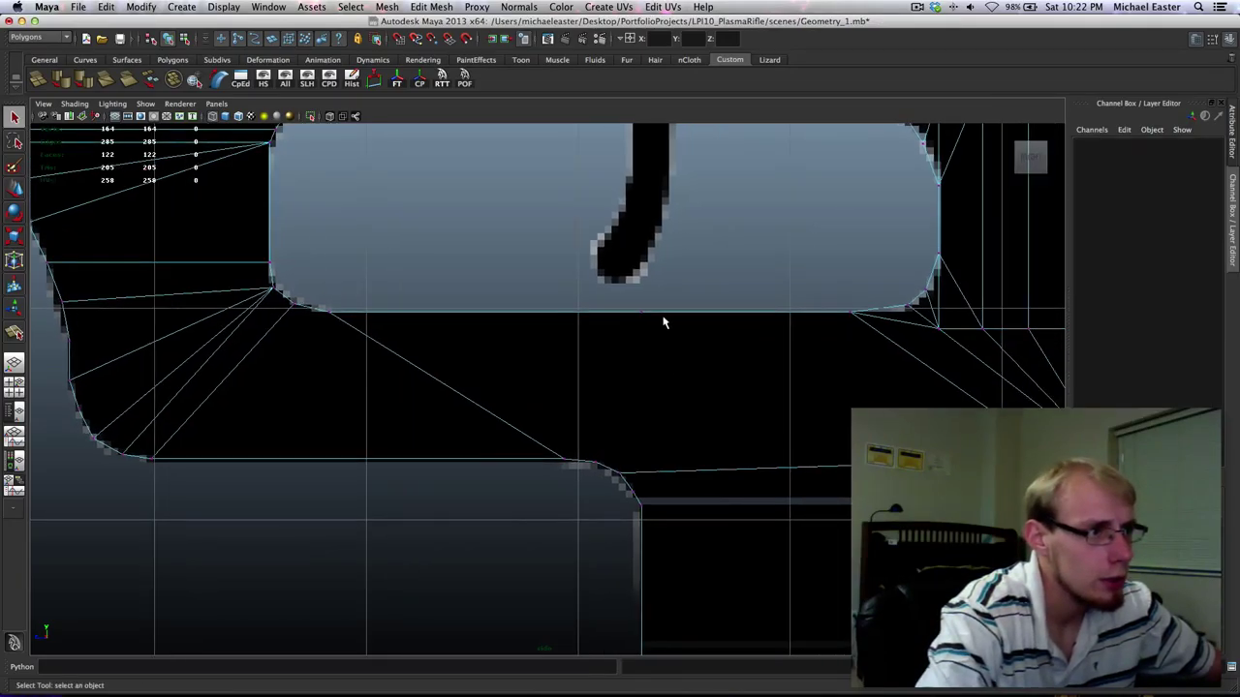
right_drag(663, 317, 592, 314)
drag(606, 278, 714, 350)
key(Delete)
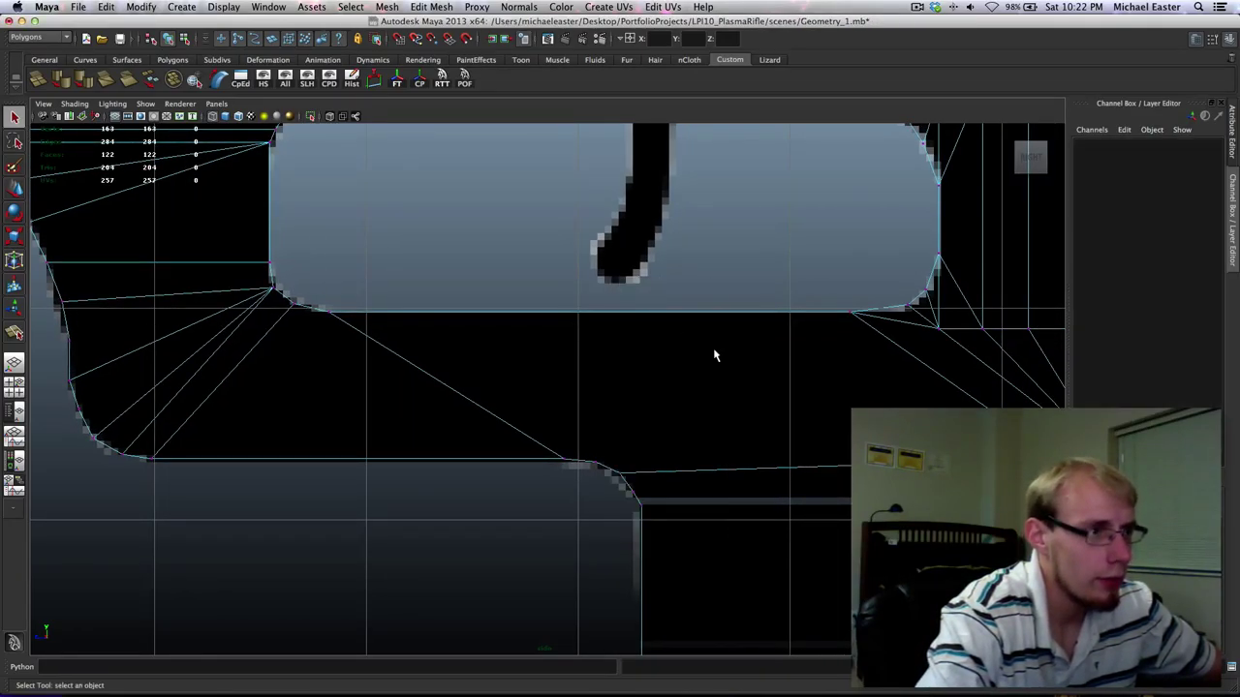
Merge the extra vertex near the grip's upper rear corner into the corner vertex where the edges fan out.
alt+middle_drag(586, 361, 504, 350)
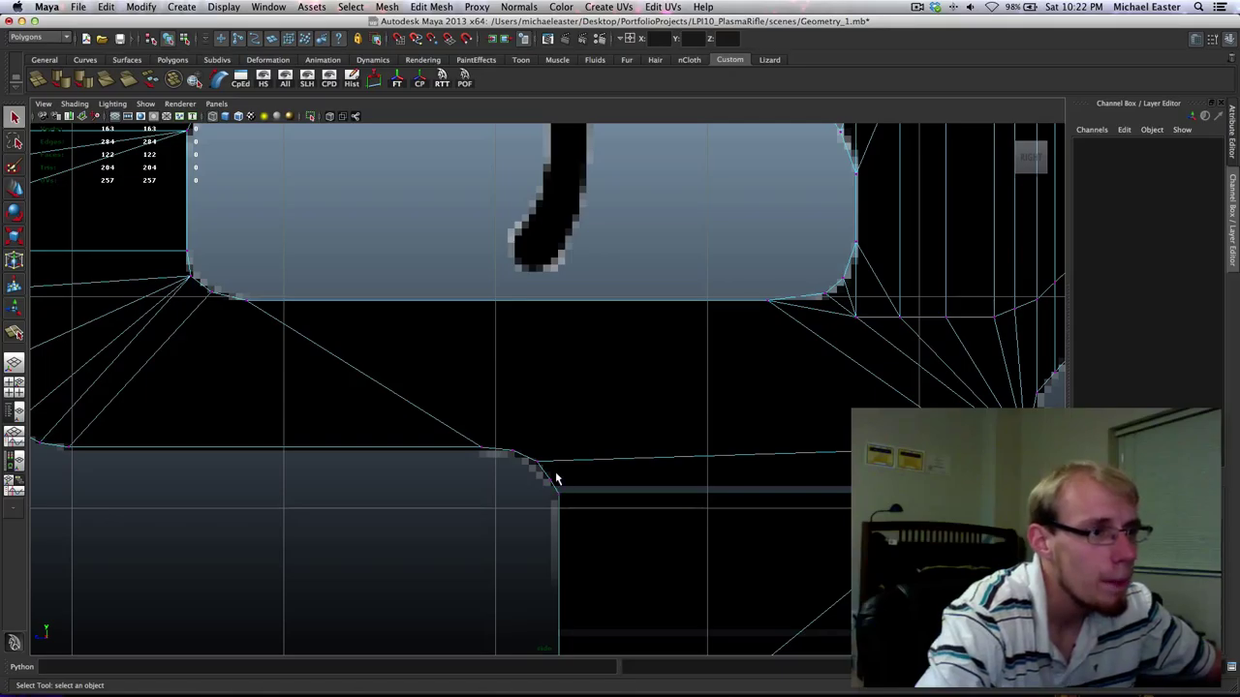
alt+middle_drag(921, 421, 803, 413)
drag(819, 409, 886, 477)
shift+right_drag(860, 442, 894, 248)
drag(860, 441, 914, 439)
Delete the long edge crossing the top of the grip from the rounded corner to the rear.
alt+middle_drag(586, 383, 731, 392)
alt+middle_drag(747, 435, 706, 393)
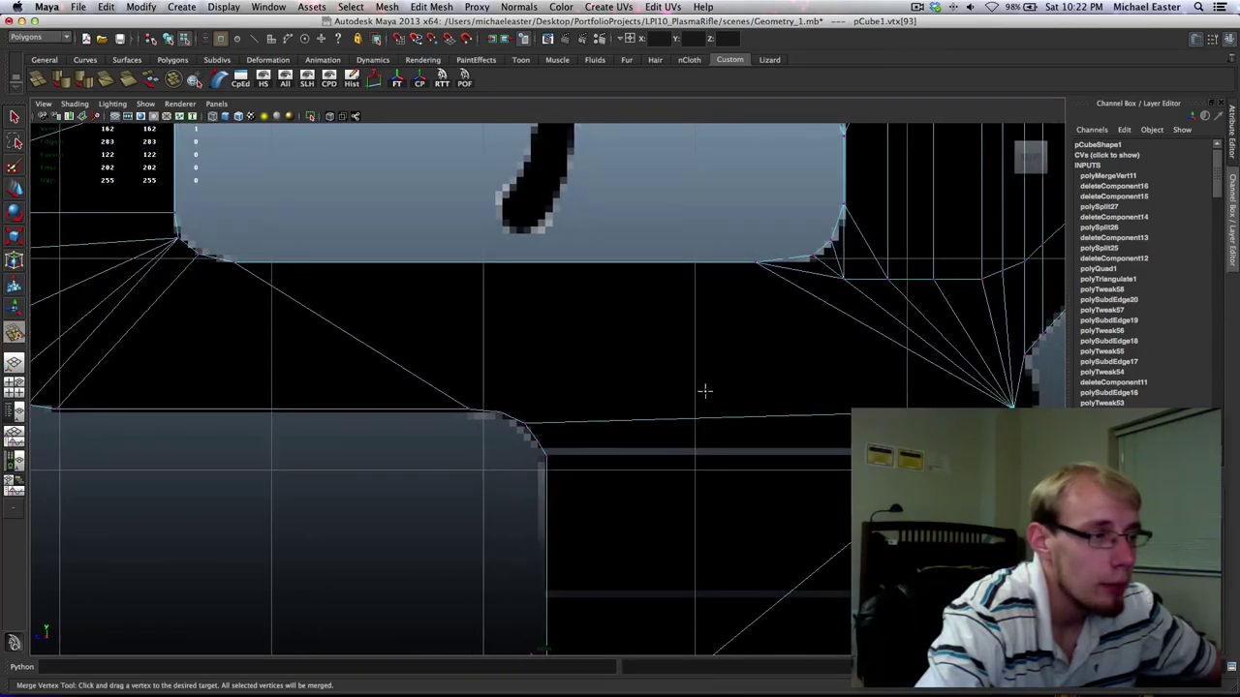
right_drag(652, 418, 653, 378)
drag(722, 387, 764, 488)
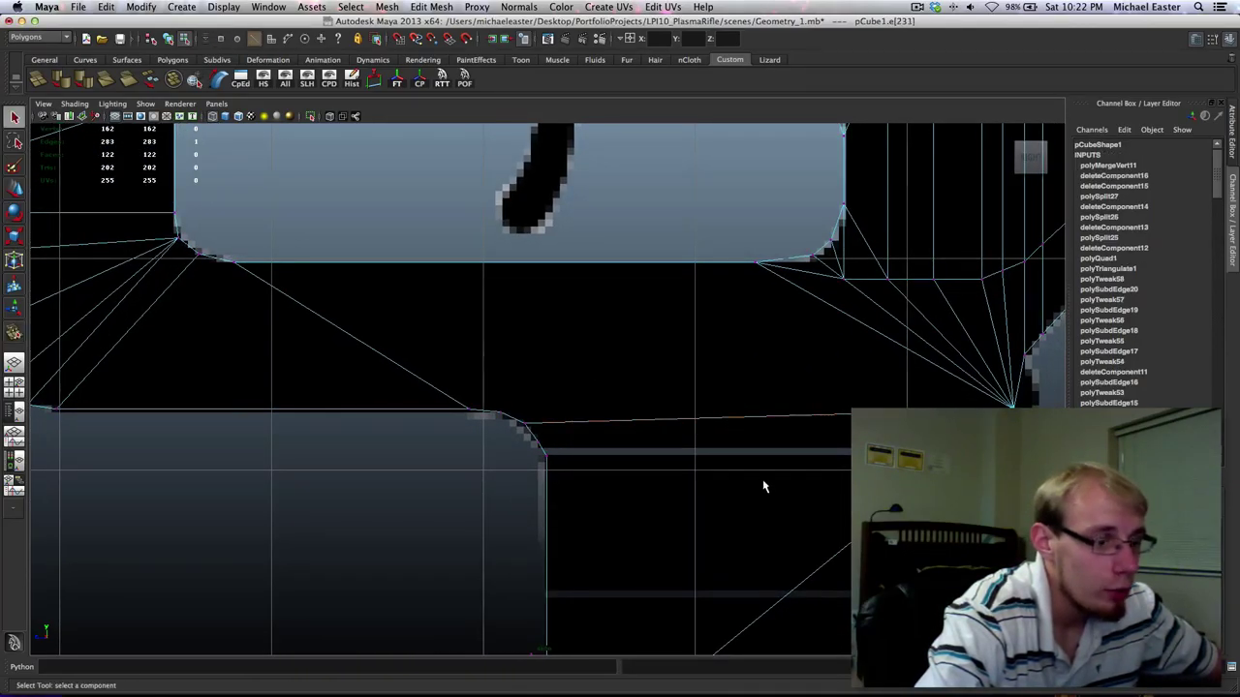
key(Delete)
Split an edge from the second vertex of the rounded grip corner across to the grip's upper rear corner vertex.
right_click(523, 426)
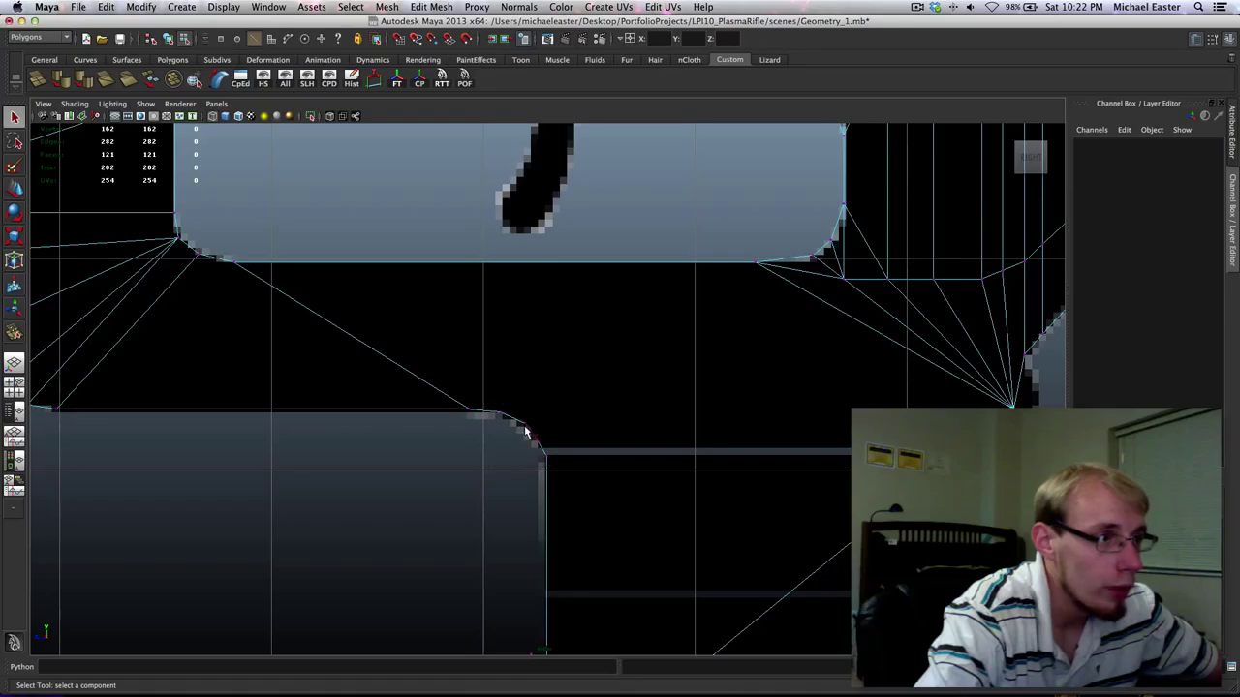
right_drag(524, 427, 548, 437)
click(503, 413)
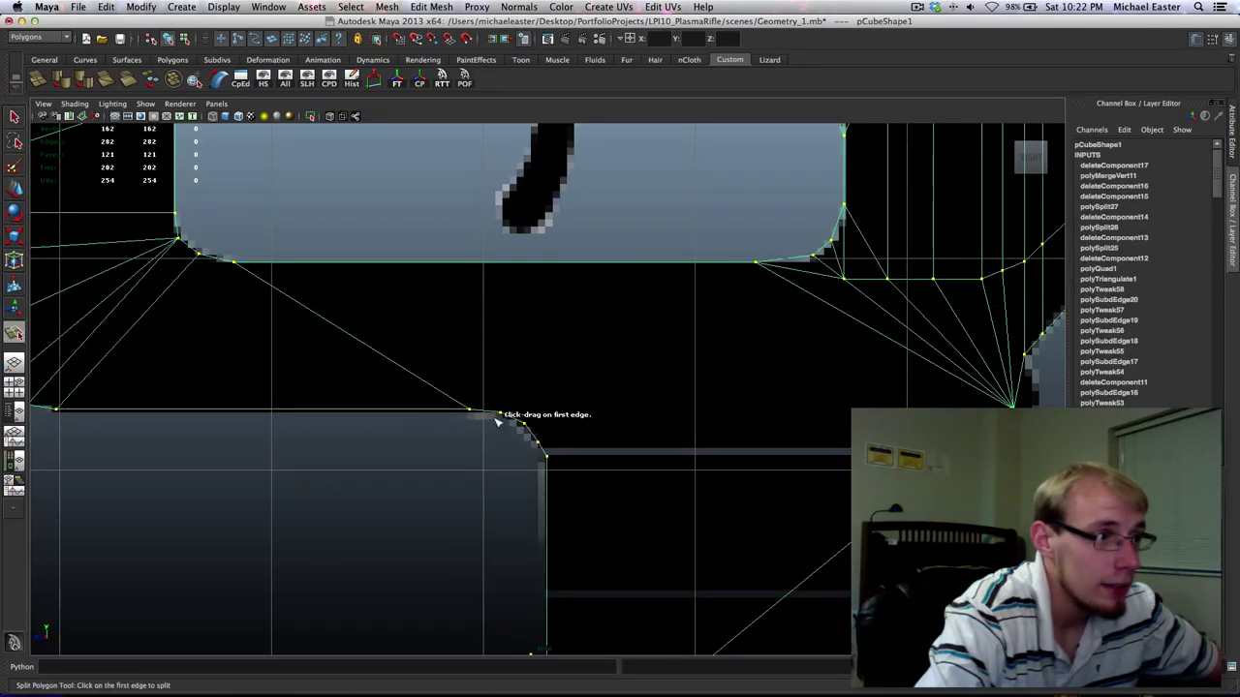
drag(485, 412, 712, 422)
click(970, 390)
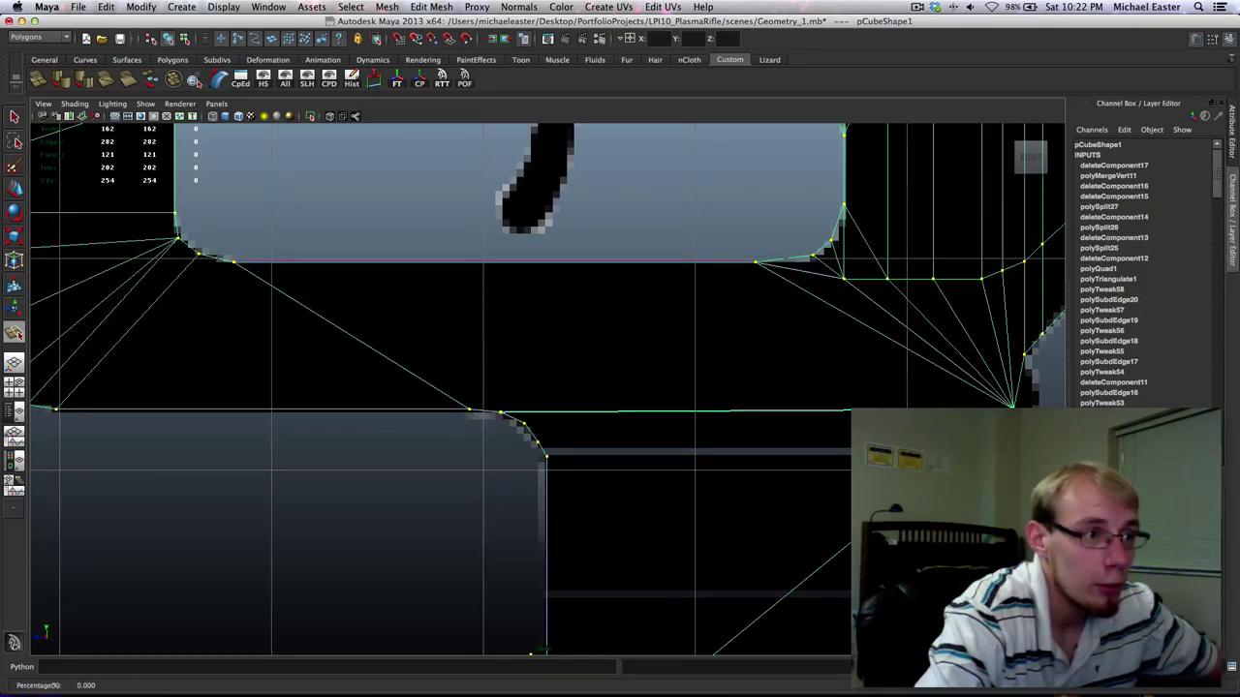
key(Return)
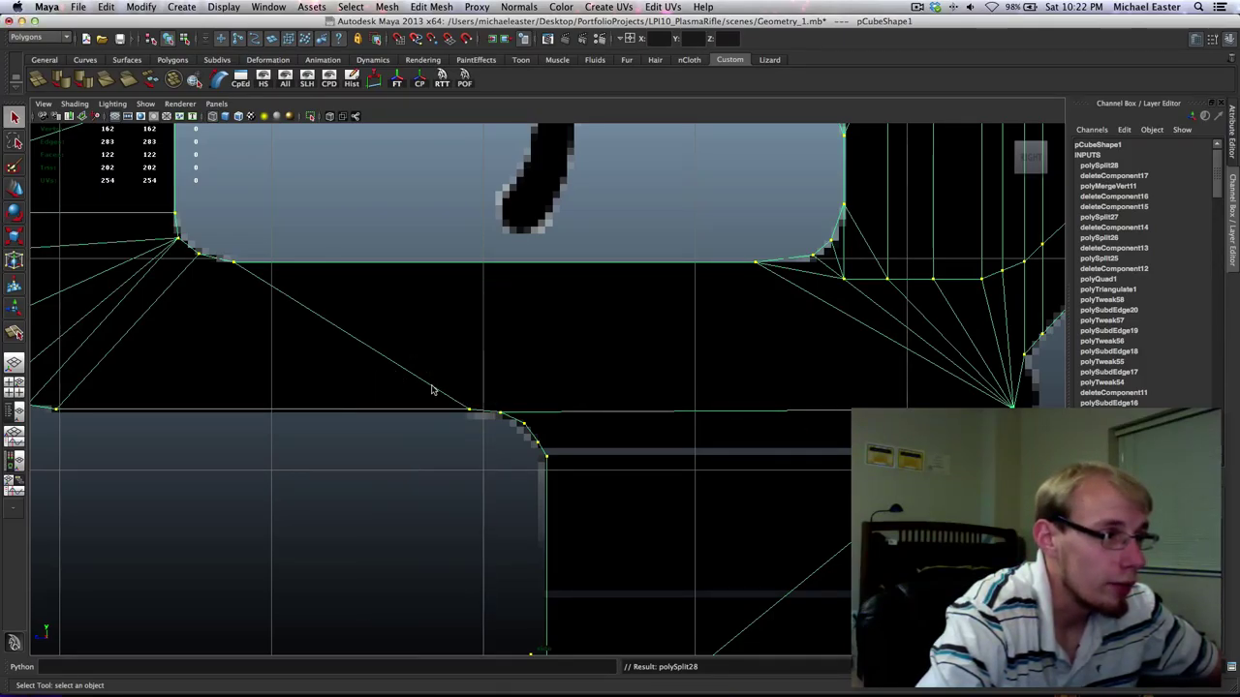
Split an edge from the first vertex of the rounded grip corner up to the trigger opening's lower rear corner vertex.
shift+right_drag(432, 388, 381, 386)
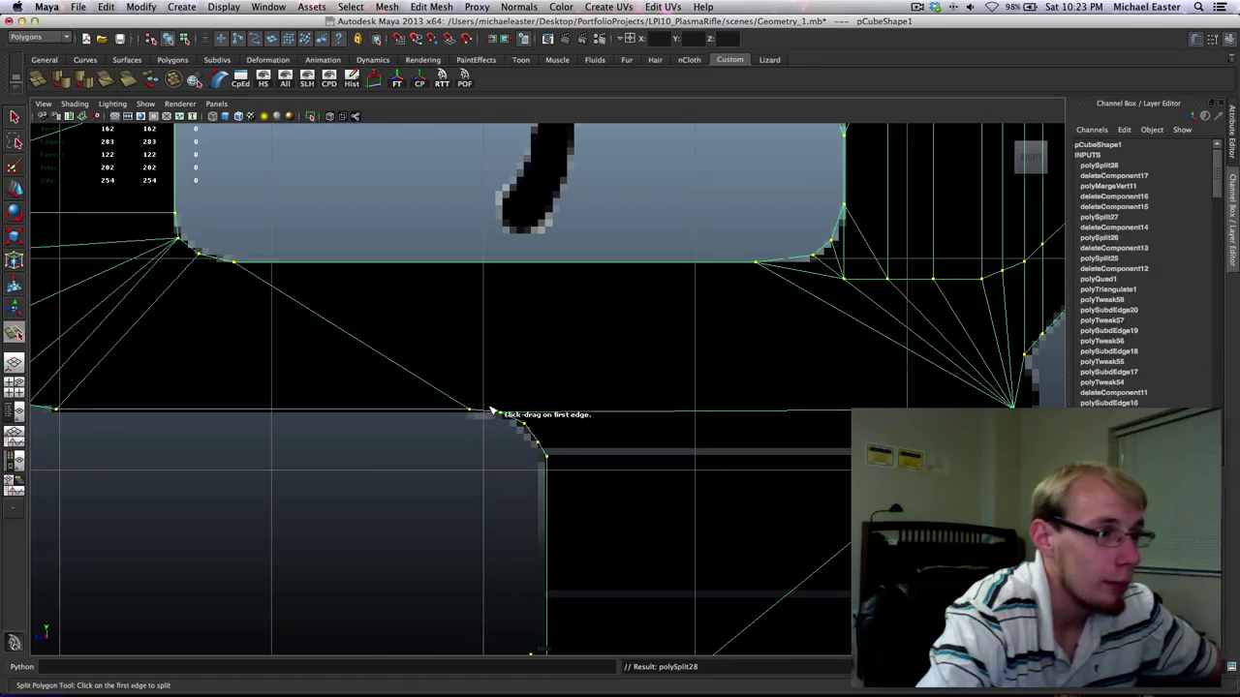
click(467, 409)
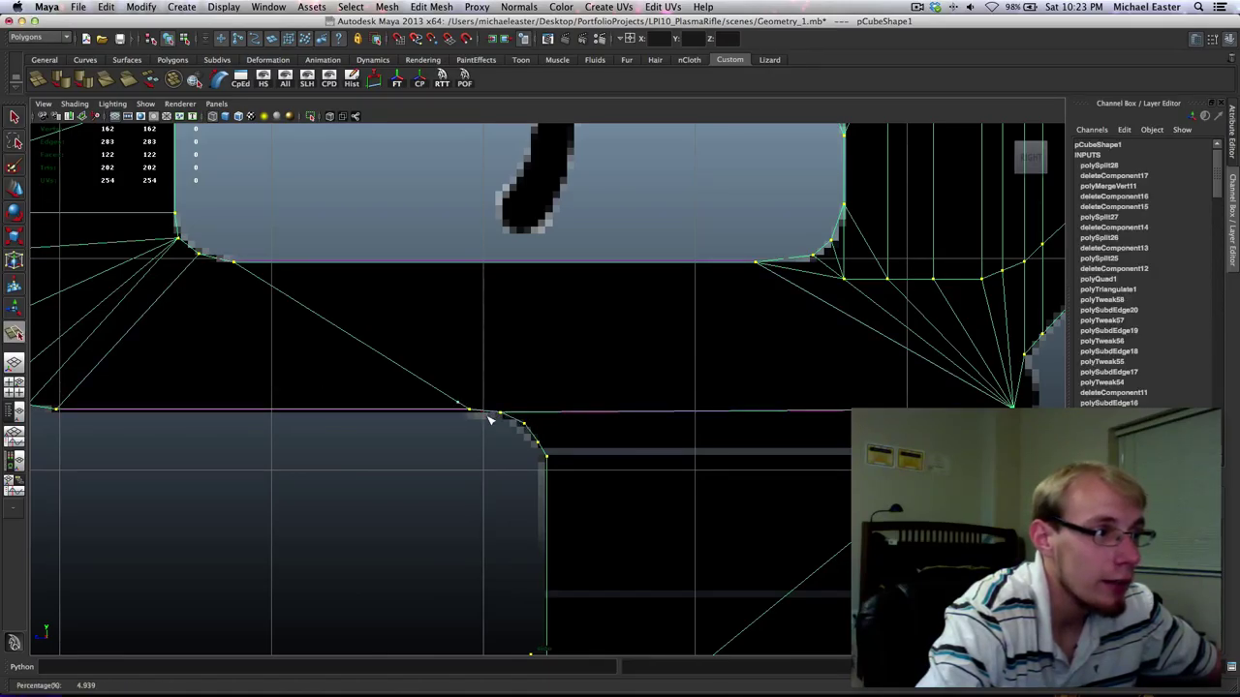
drag(691, 266, 756, 262)
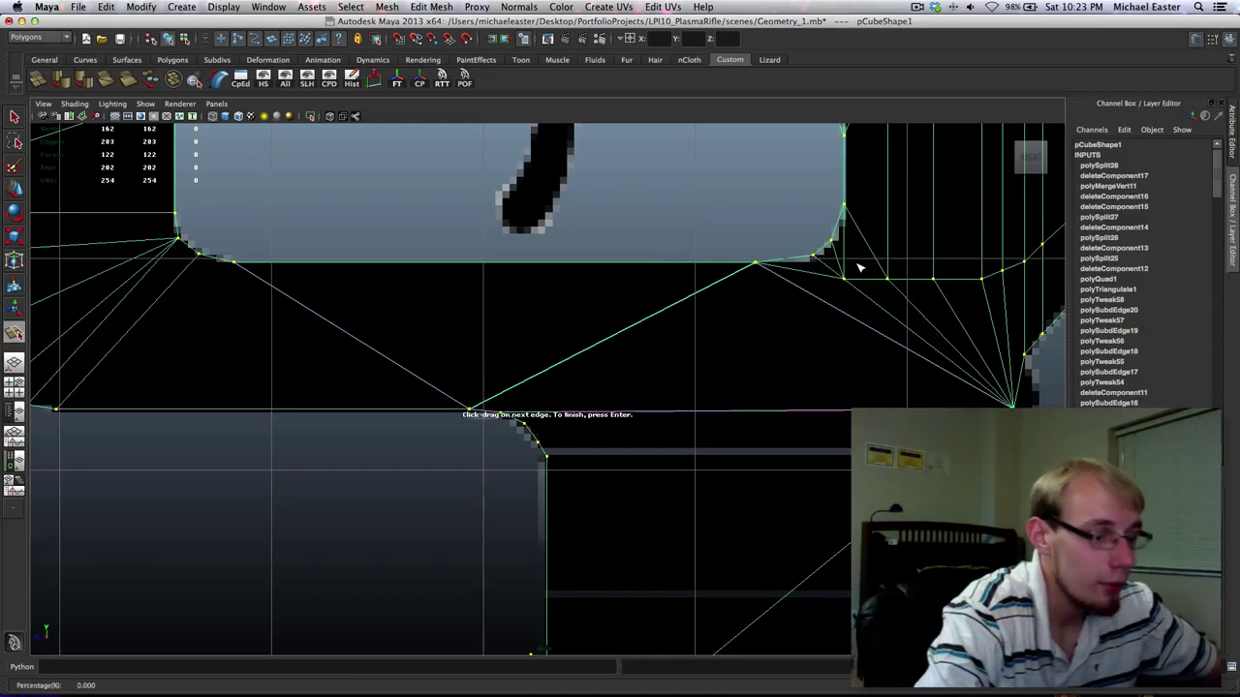
key(Return)
Delete the diagonal edge from the trigger opening's lower front corner to the start of the rounded grip corner.
alt+middle_drag(738, 298, 674, 379)
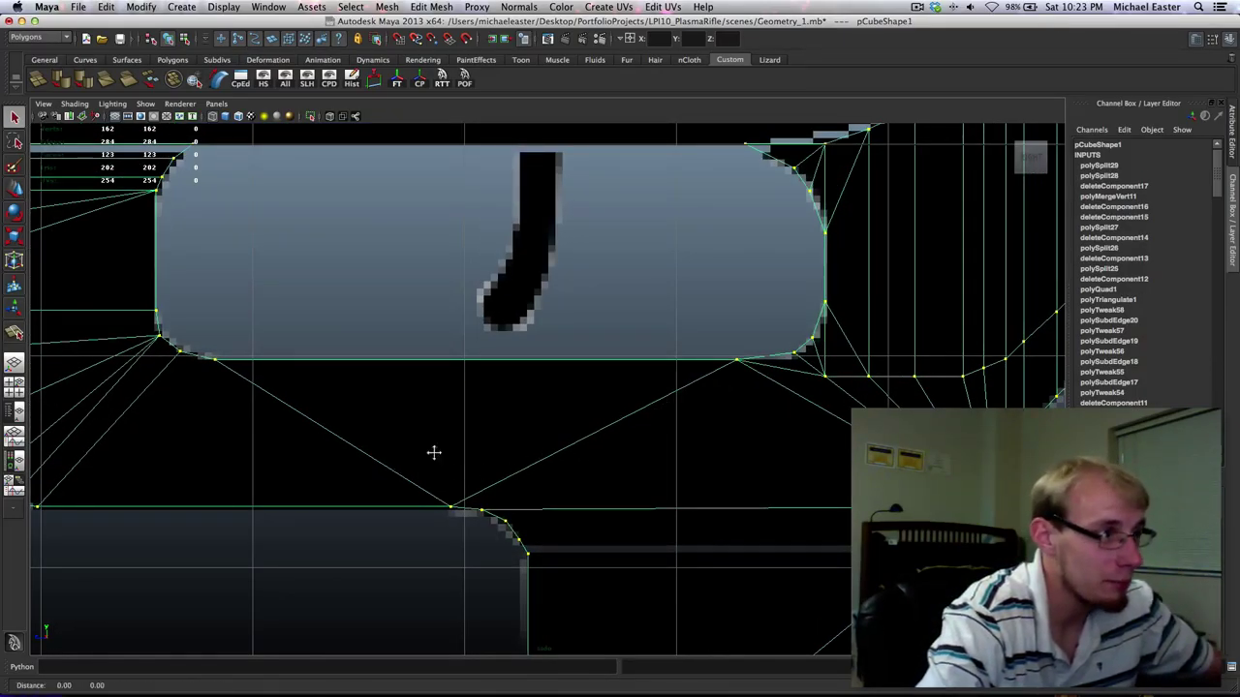
alt+middle_drag(435, 451, 535, 426)
shift+right_drag(427, 391, 451, 371)
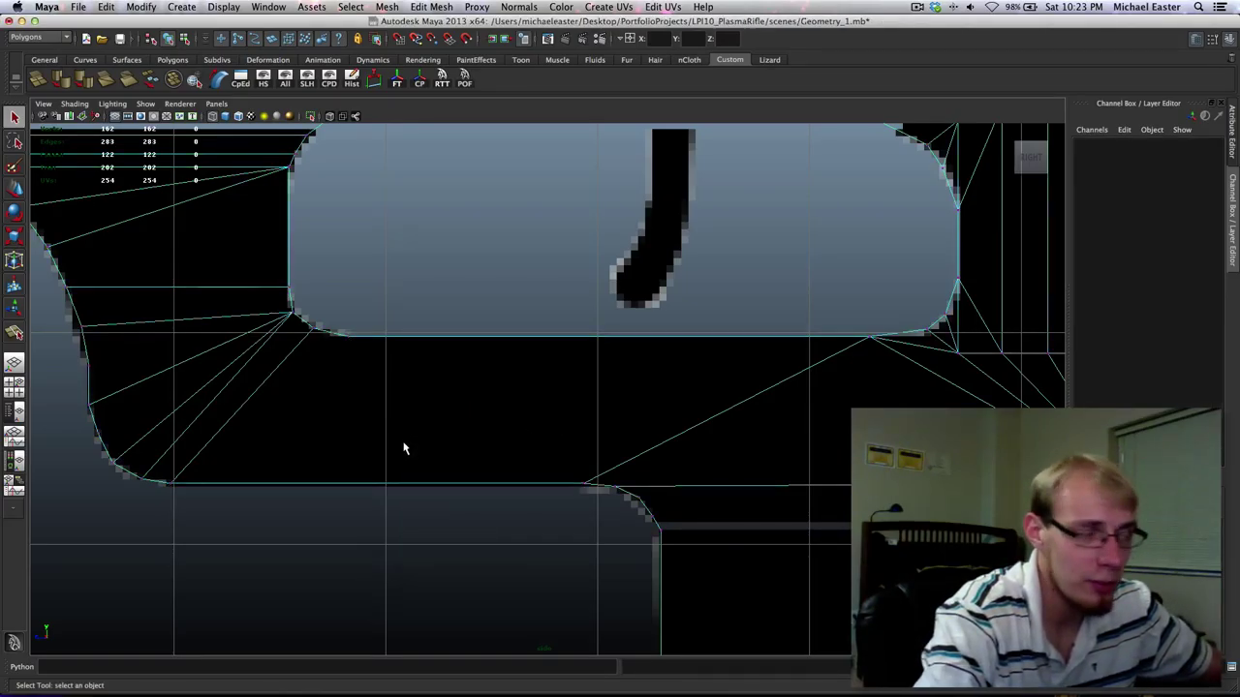
right_drag(346, 338, 391, 319)
drag(342, 333, 402, 378)
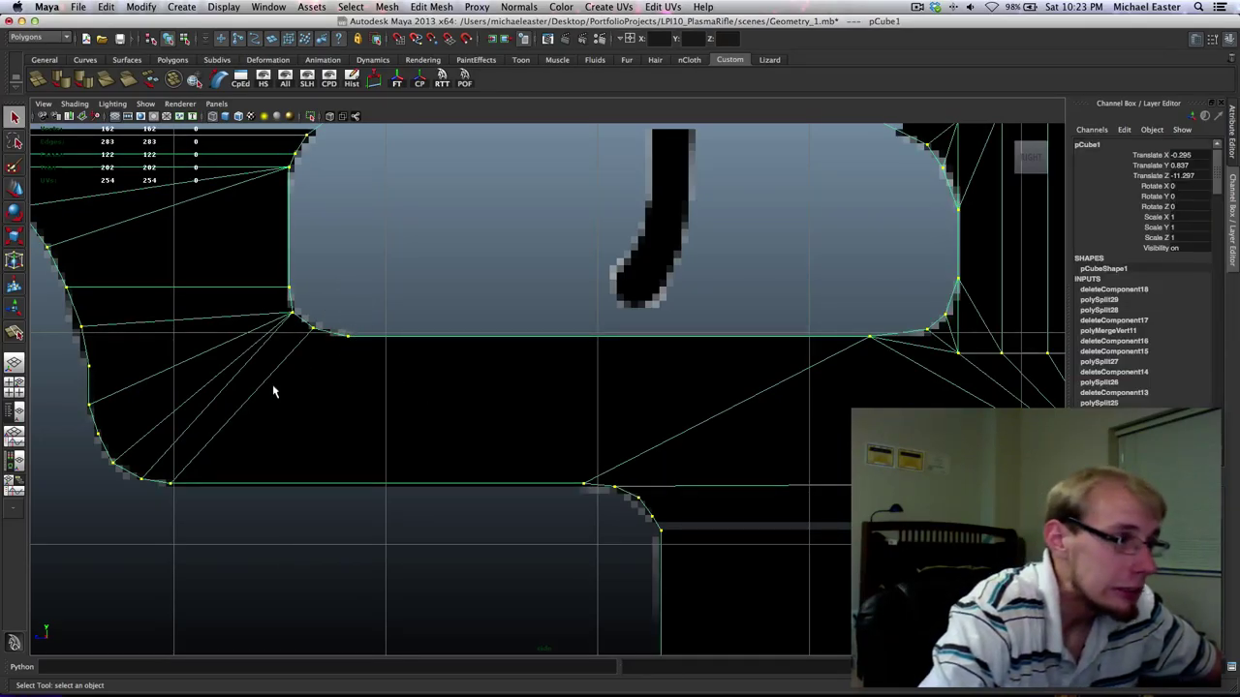
Split an edge from the rear end of the trigger opening's lower front corner down to the rear end of the guard's rounded lower front corner.
right_drag(272, 388, 269, 363)
drag(269, 363, 305, 394)
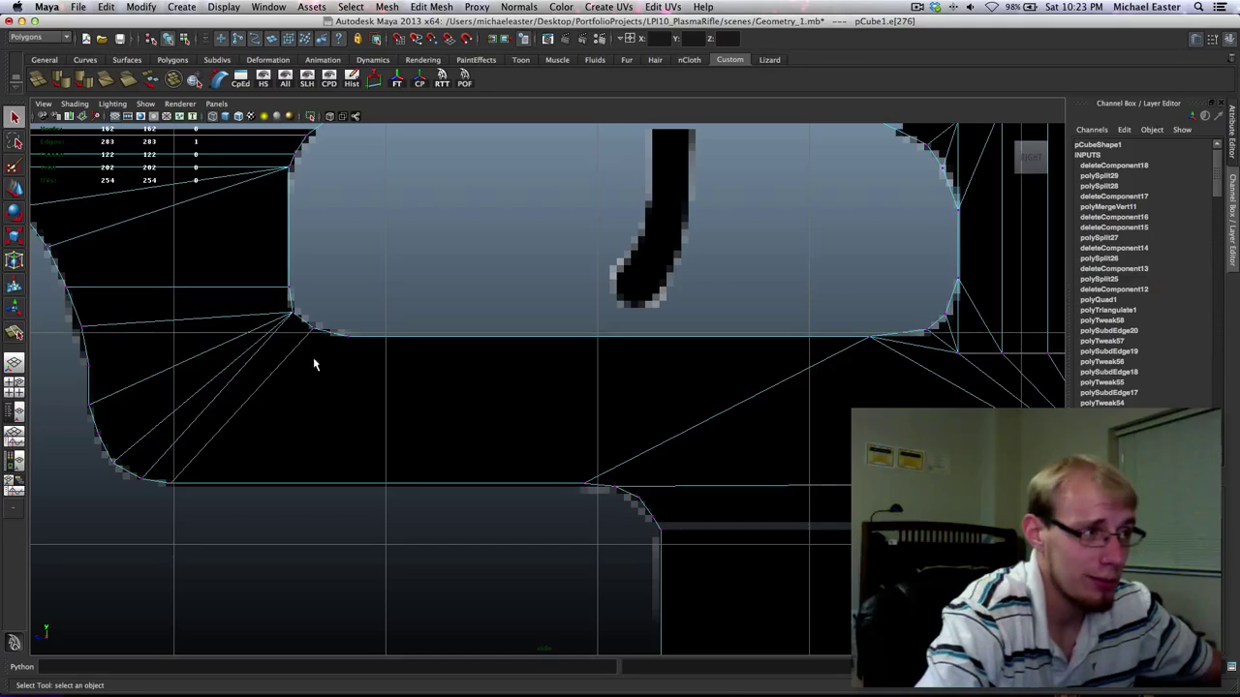
right_drag(307, 339, 338, 331)
shift+drag(376, 316, 422, 416)
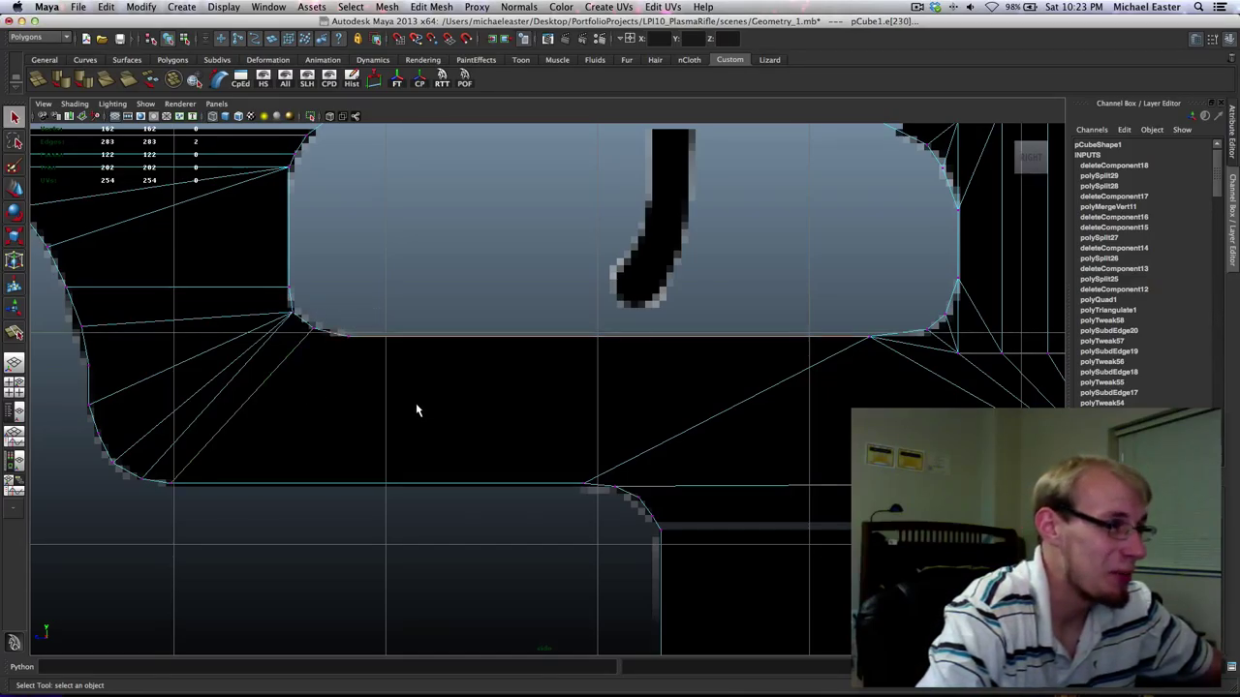
right_drag(358, 341, 392, 335)
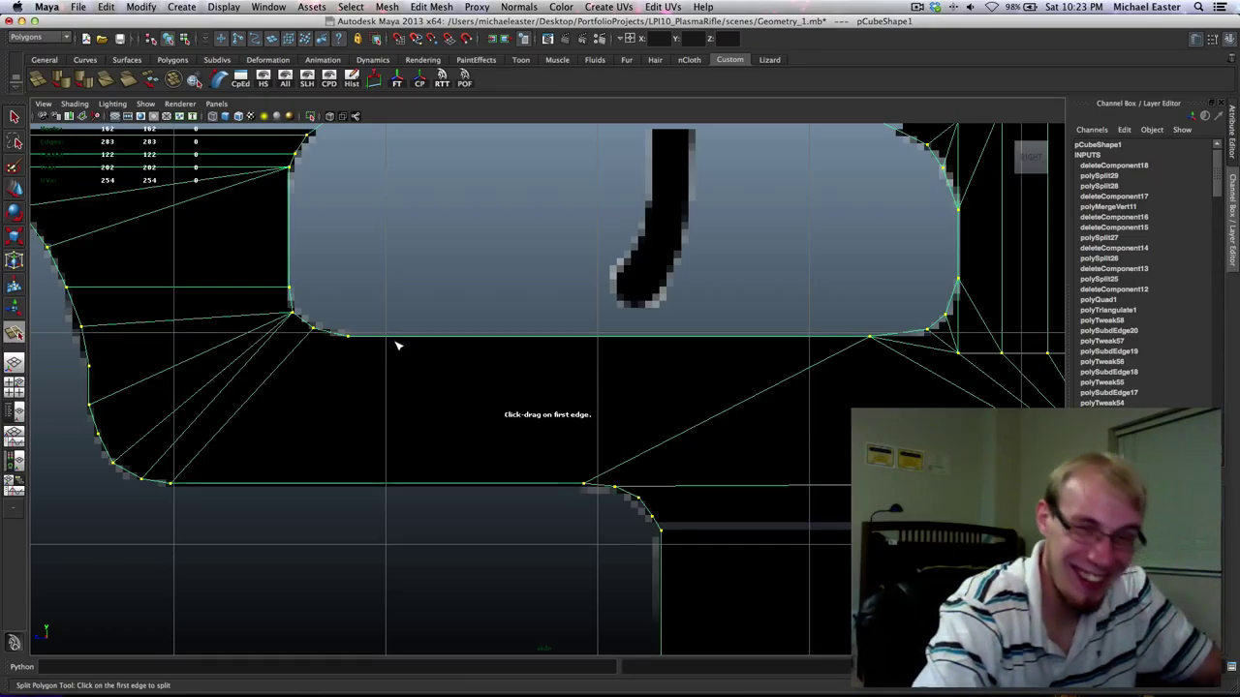
drag(395, 337, 334, 397)
drag(192, 411, 107, 480)
key(Return)
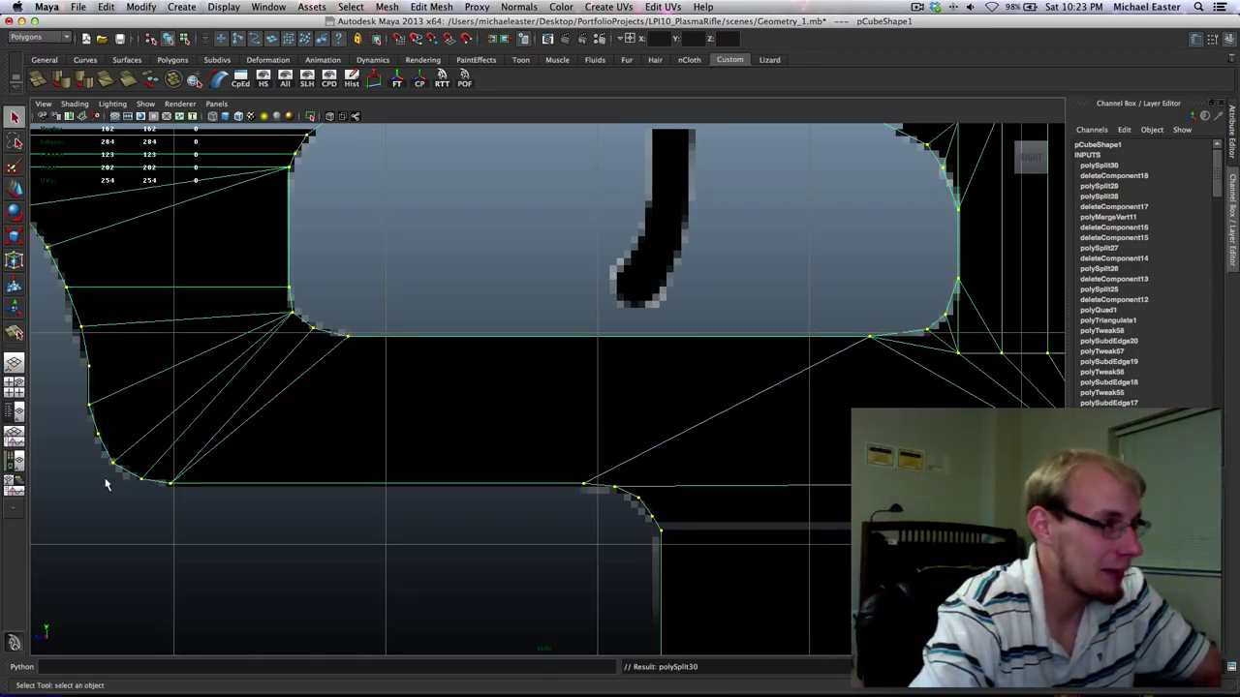
Delete the two diagonal edges converging on the guard's lower front corner from the middle and front vertices of the opening's rounded corner.
right_drag(296, 355, 293, 341)
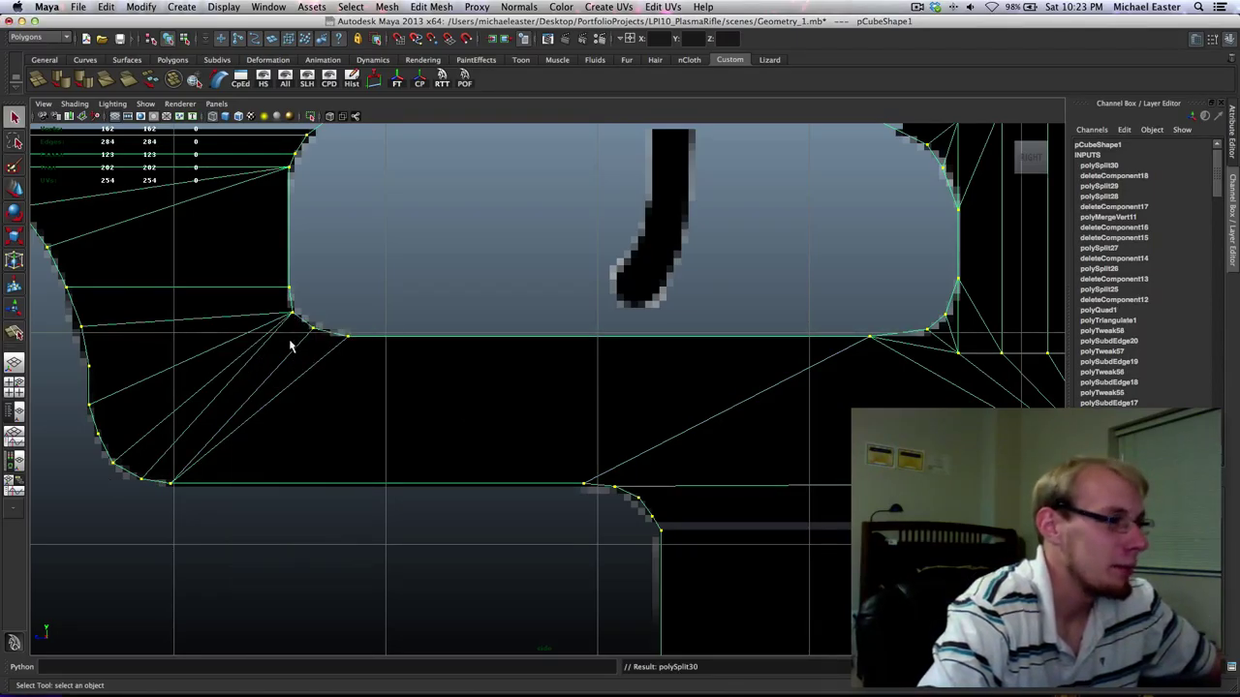
click(295, 356)
key(Delete)
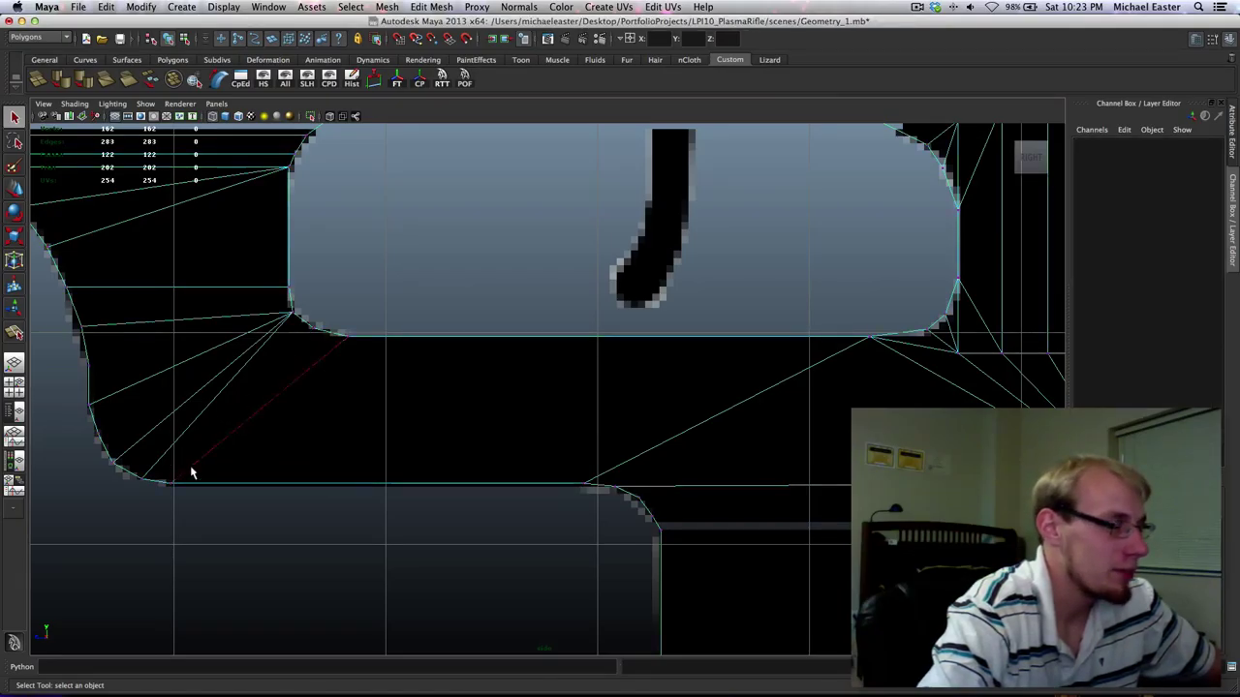
alt+middle_drag(174, 456, 212, 457)
key(z)
key(z)
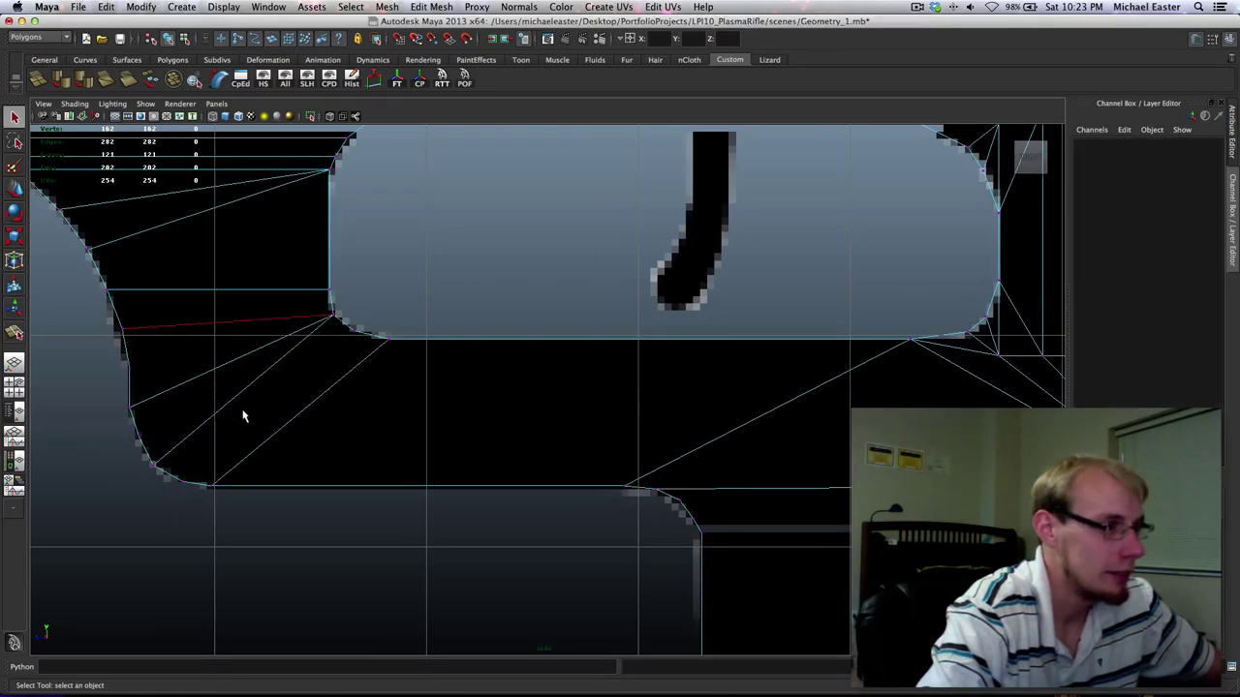
Split an edge between the middle vertex of the trigger opening's lower front corner and the second-to-last vertex of the guard's rounded corner.
click(282, 427)
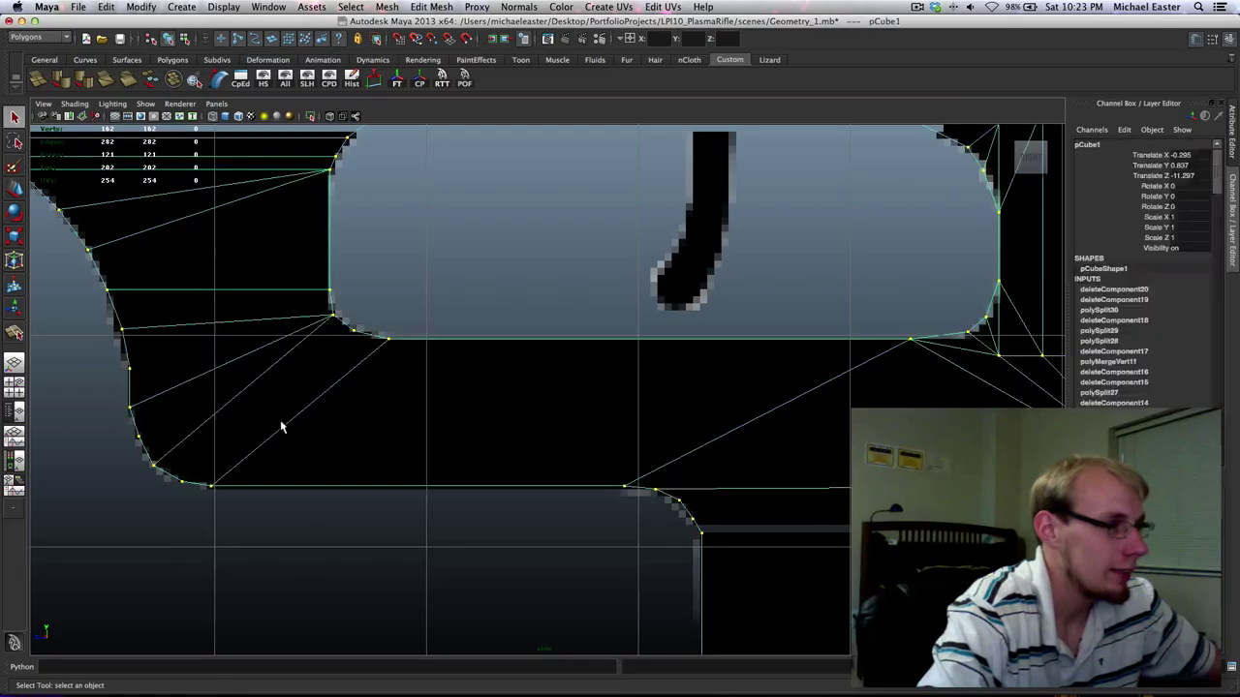
shift+right_drag(243, 392, 136, 378)
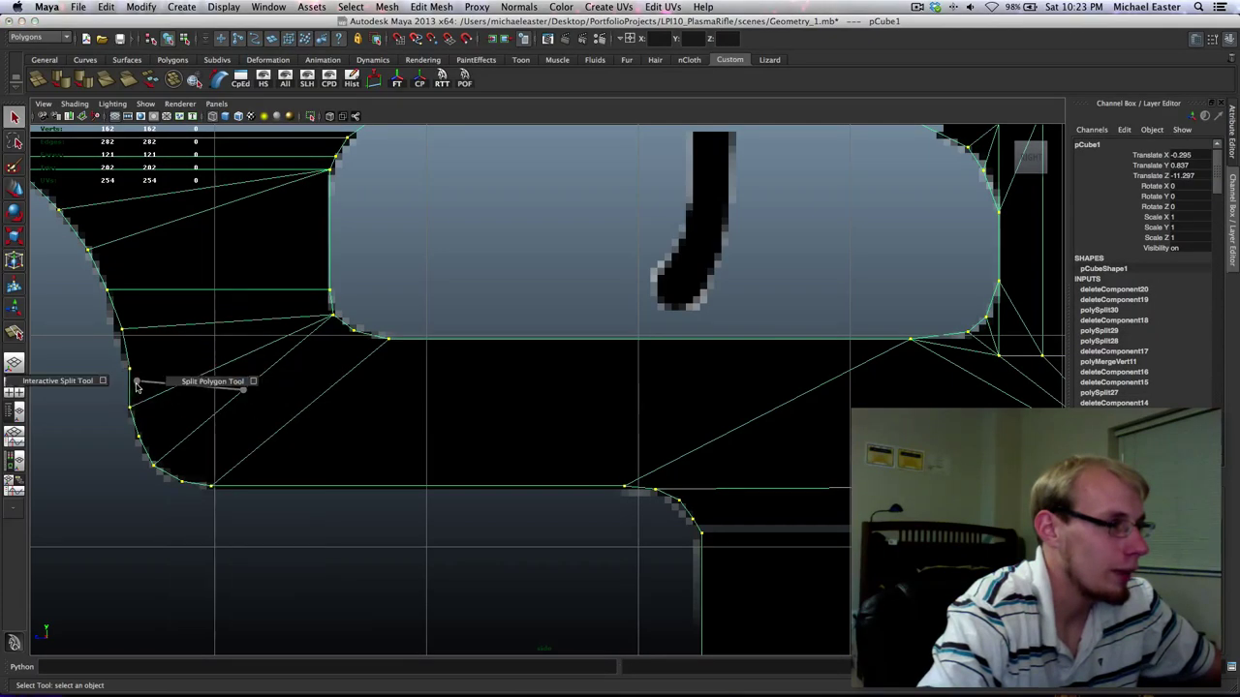
click(196, 485)
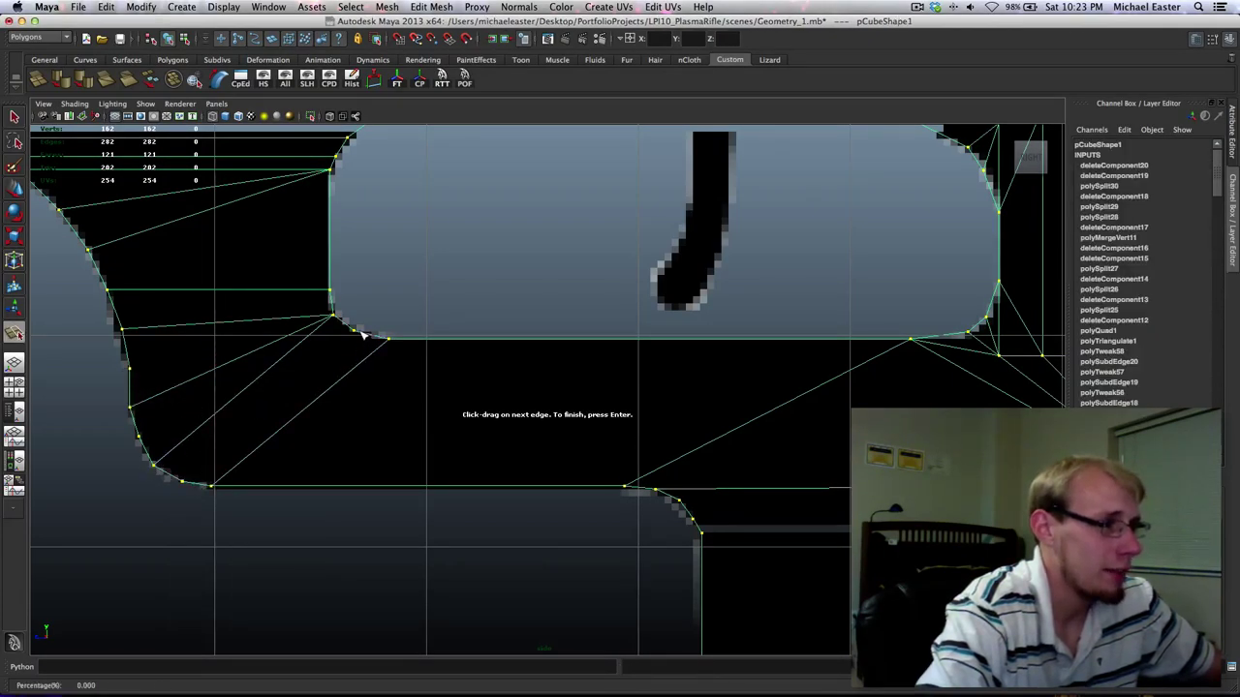
drag(363, 334, 327, 320)
key(Return)
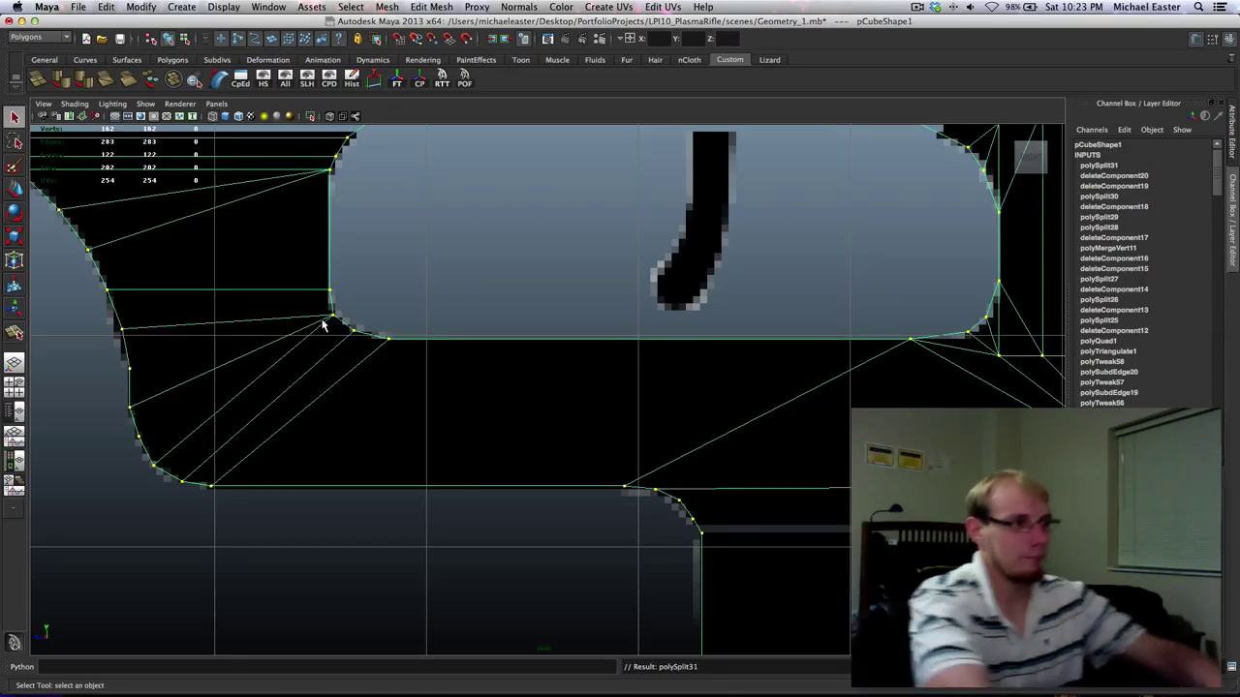
alt+middle_drag(636, 394, 534, 379)
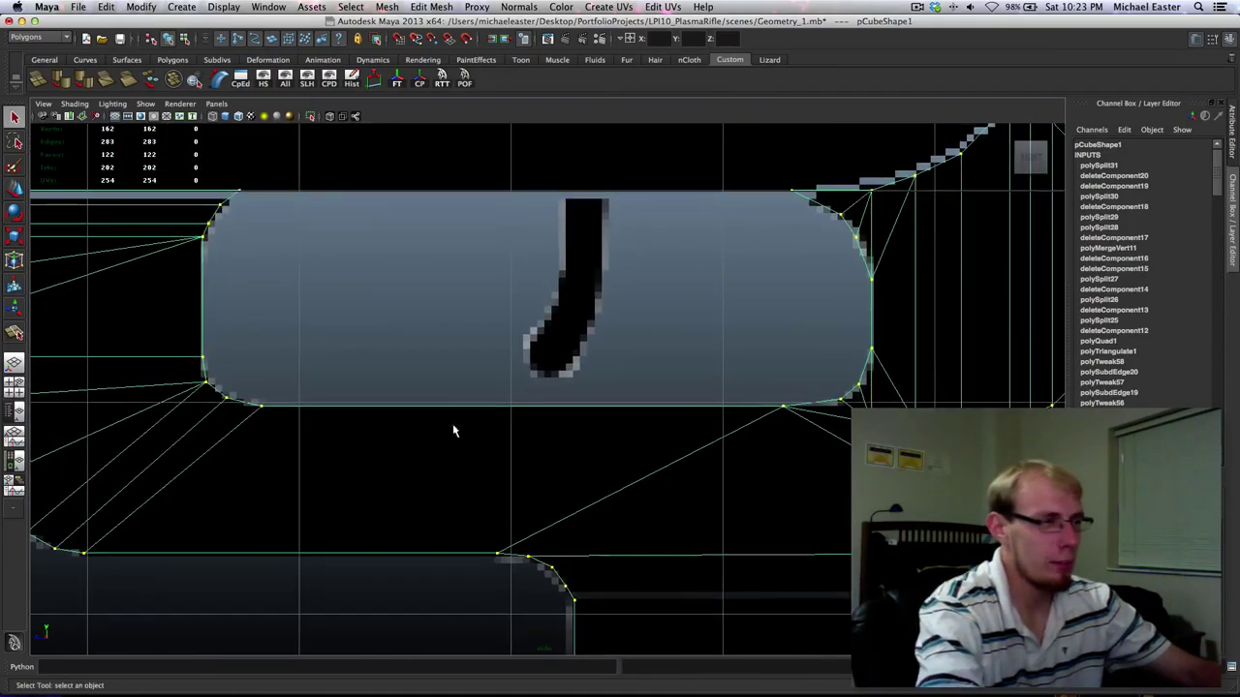
alt+middle_drag(377, 463, 712, 547)
scroll(432, 525, down, 10)
alt+middle_drag(550, 461, 353, 387)
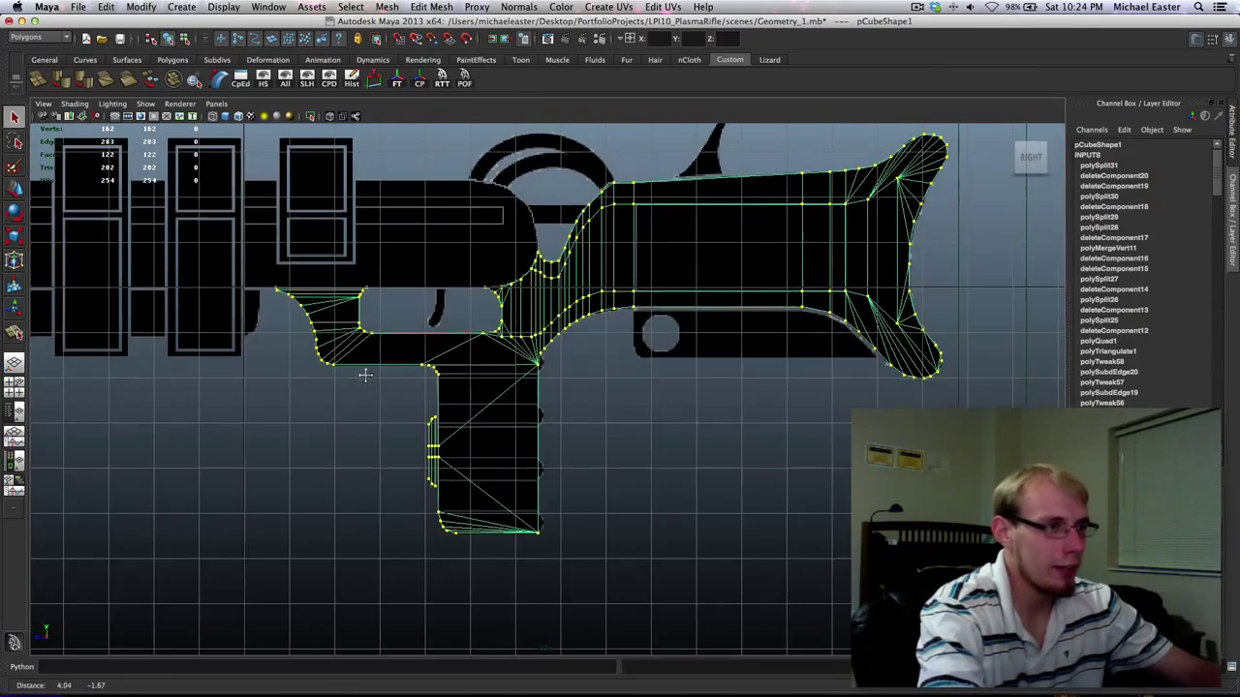
alt+middle_drag(612, 455, 459, 381)
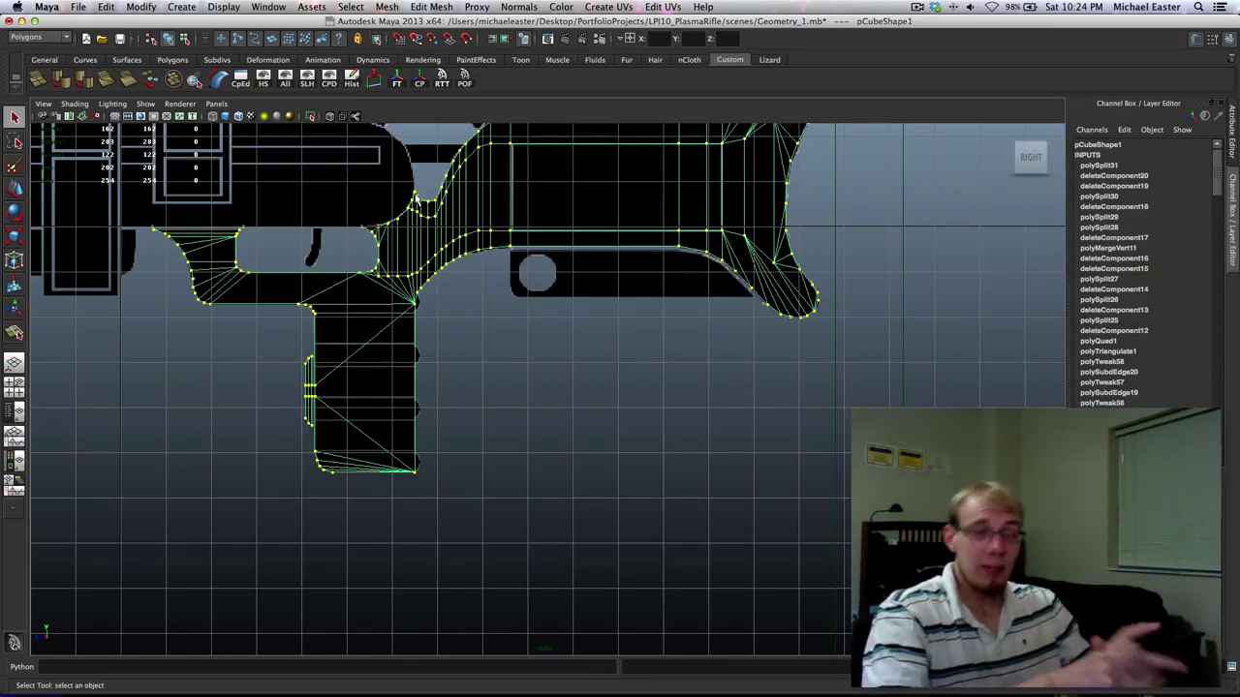
click(915, 7)
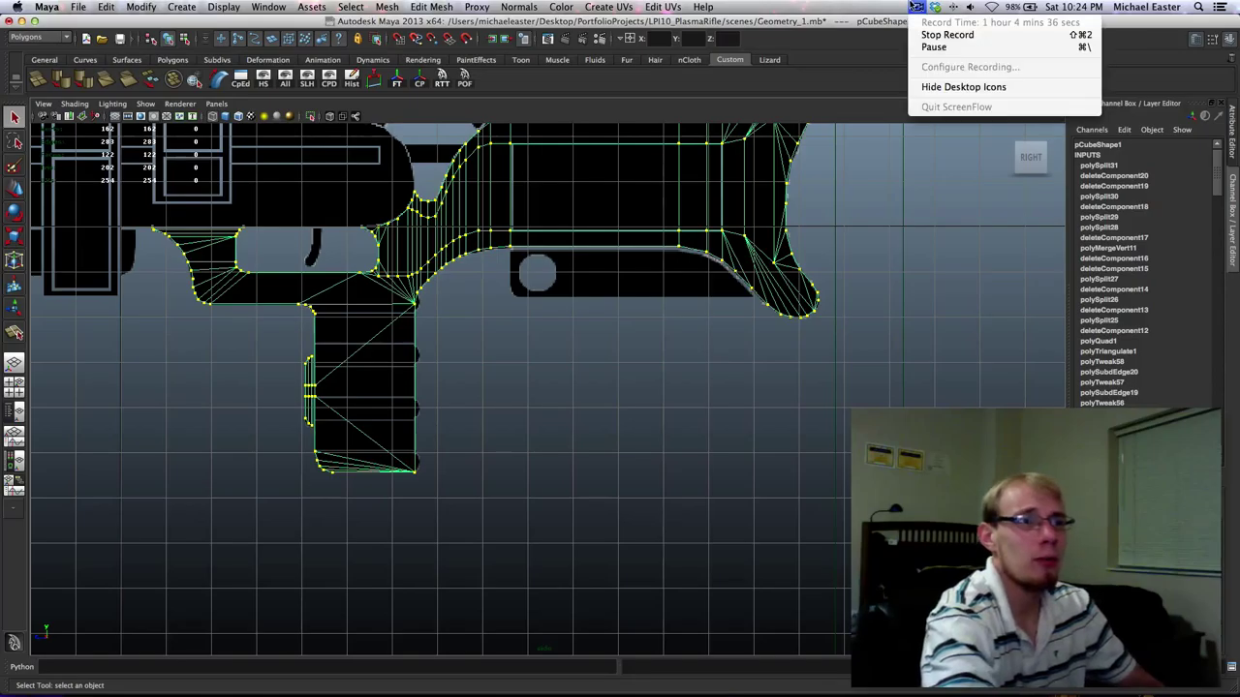
click(915, 7)
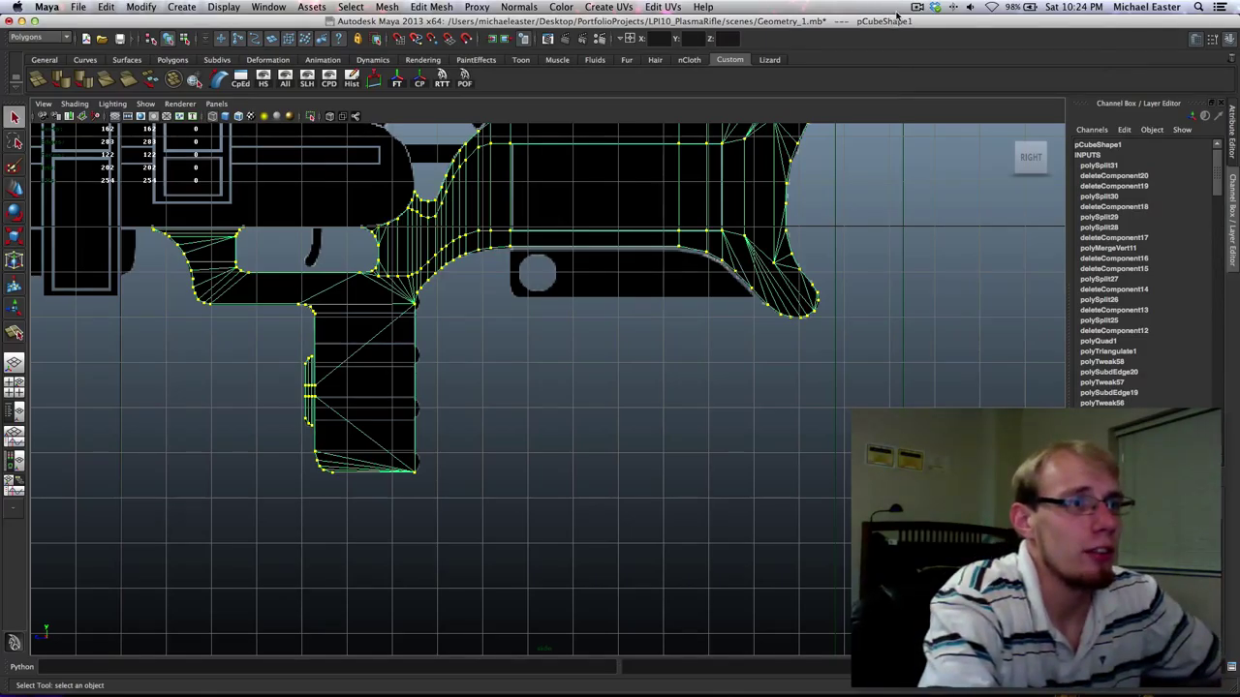
click(917, 7)
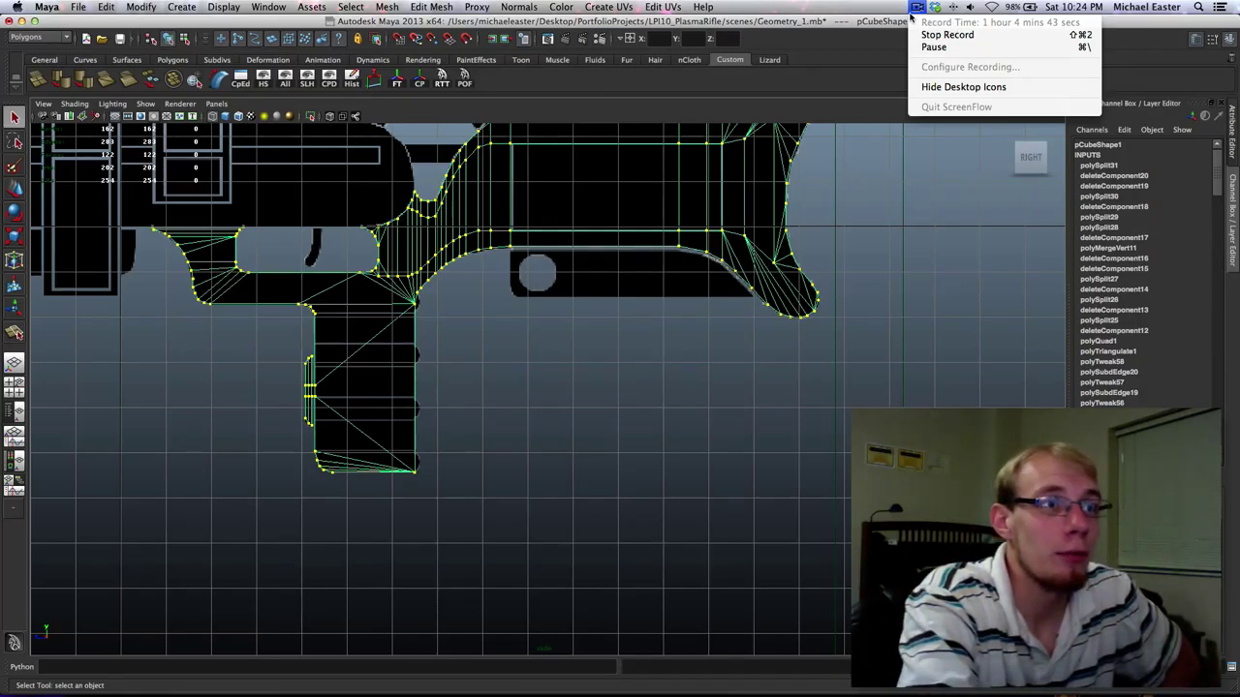
click(918, 10)
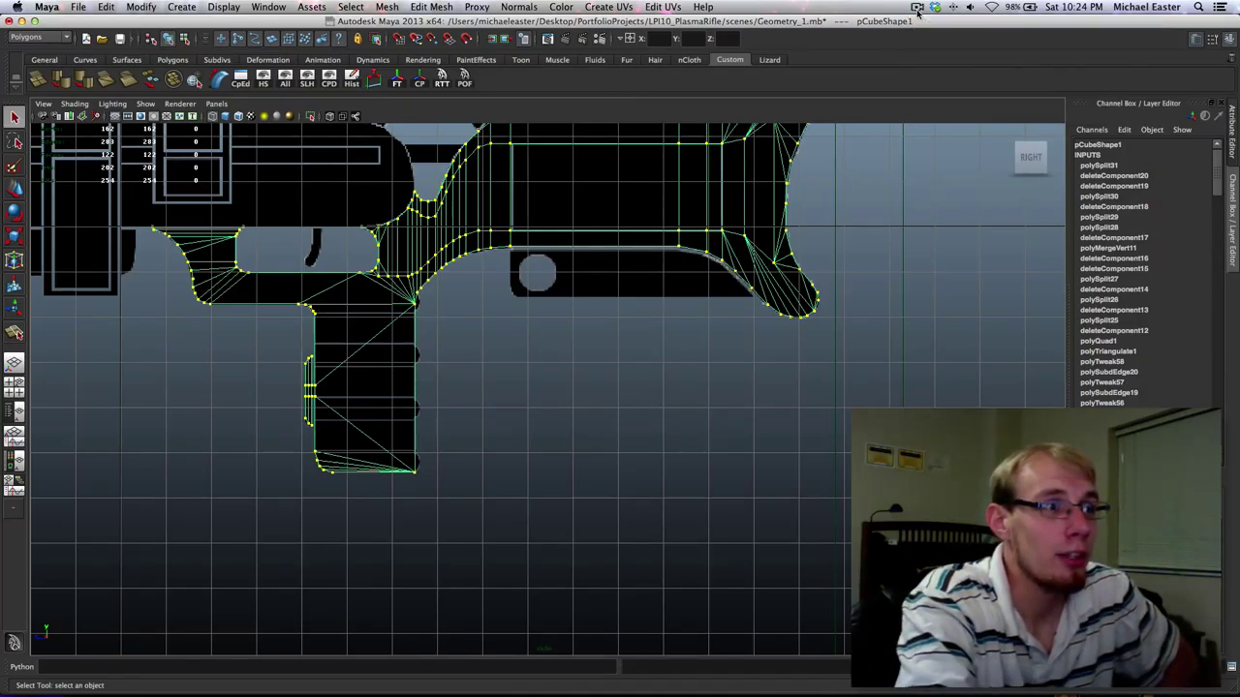